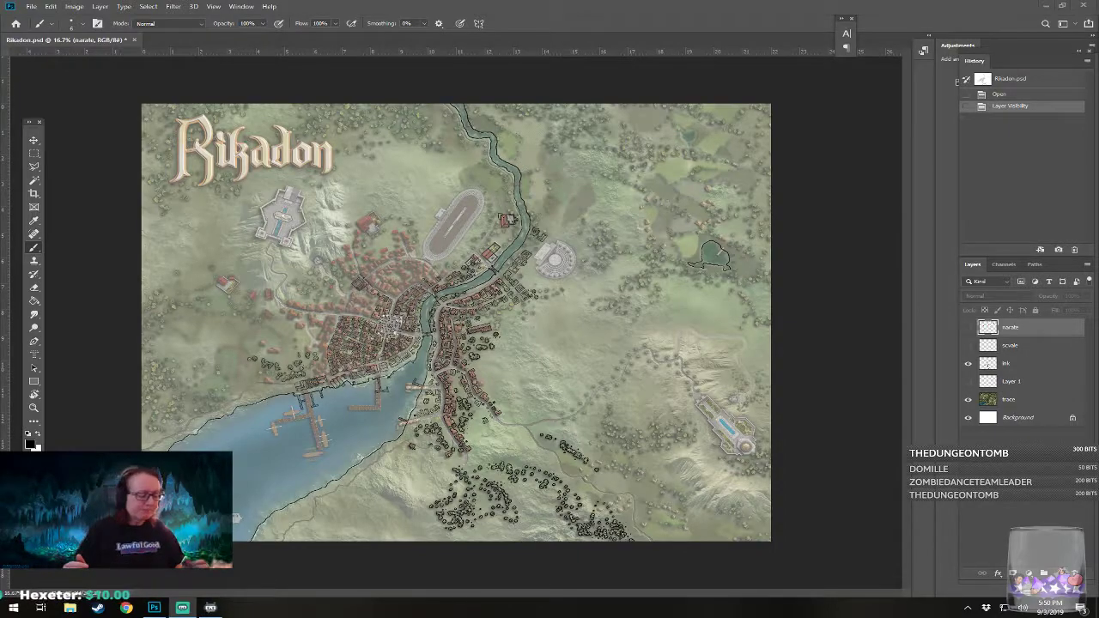
Step: On the ink layer, erase the pond outline where the wooden dock crosses the northeast shore
scroll(432, 322, "up", 1)
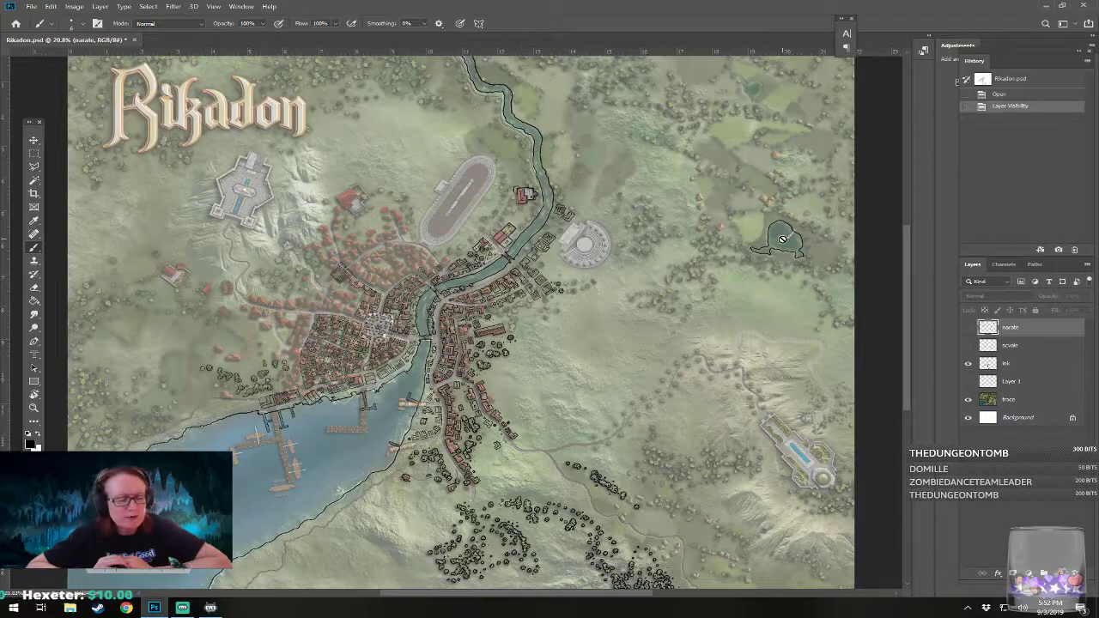
scroll(782, 239, "up", 5)
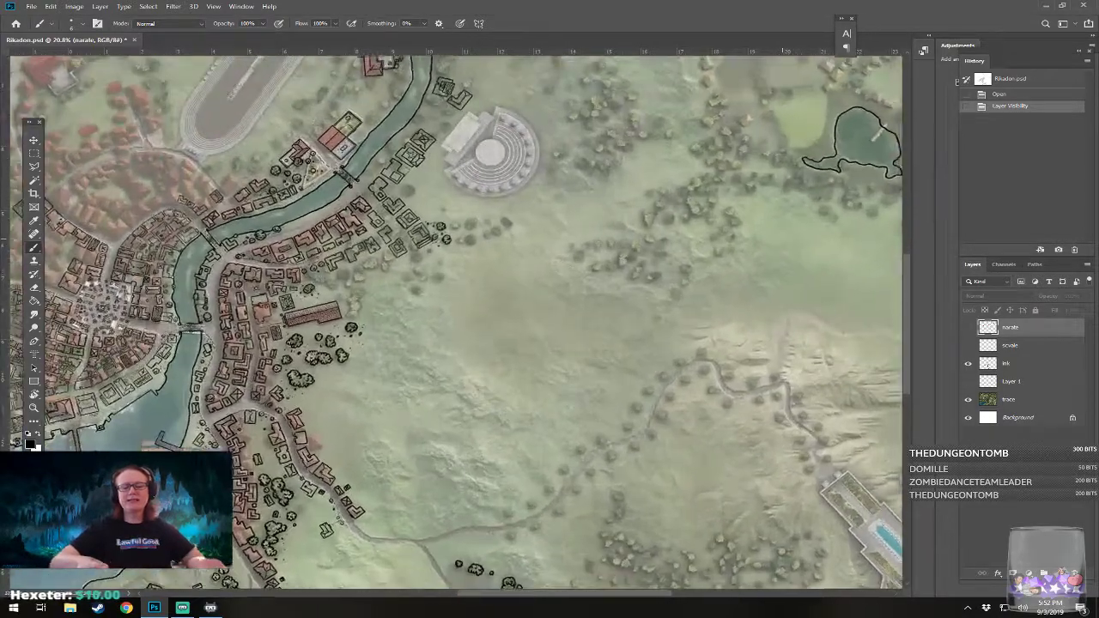
scroll(783, 239, "up", 4)
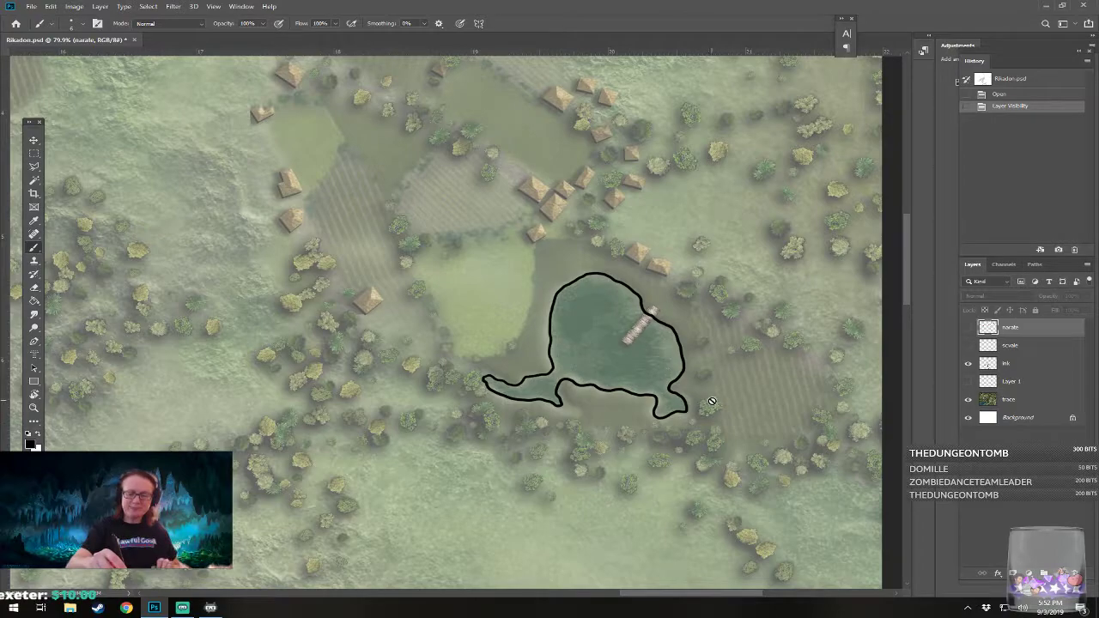
left_click(1021, 364)
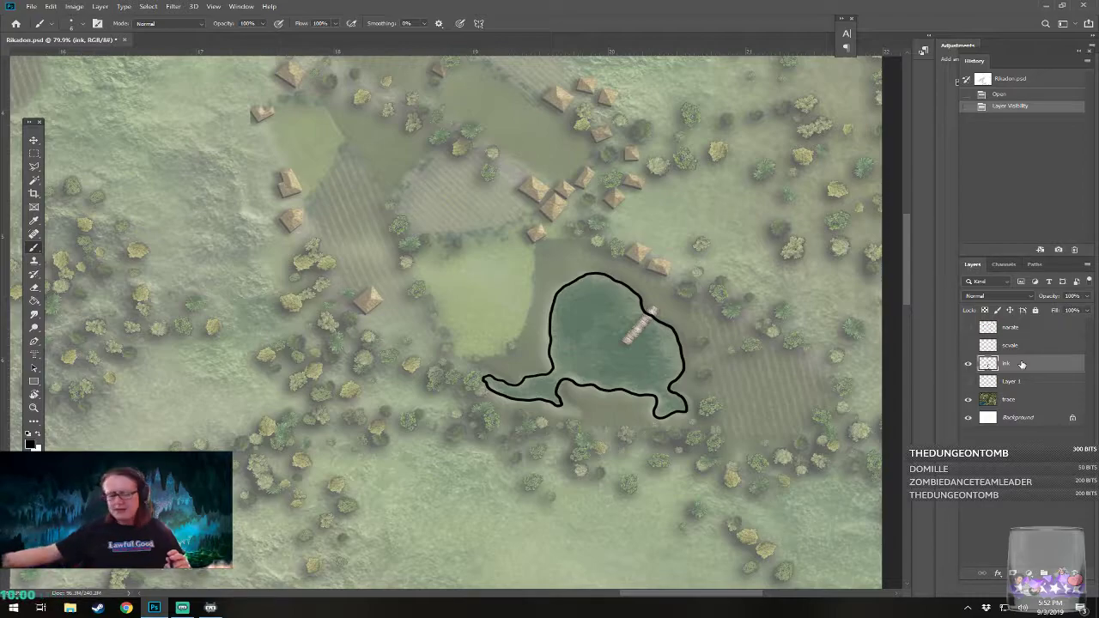
left_click_drag(620, 388, 601, 486)
scroll(605, 486, "down", 4)
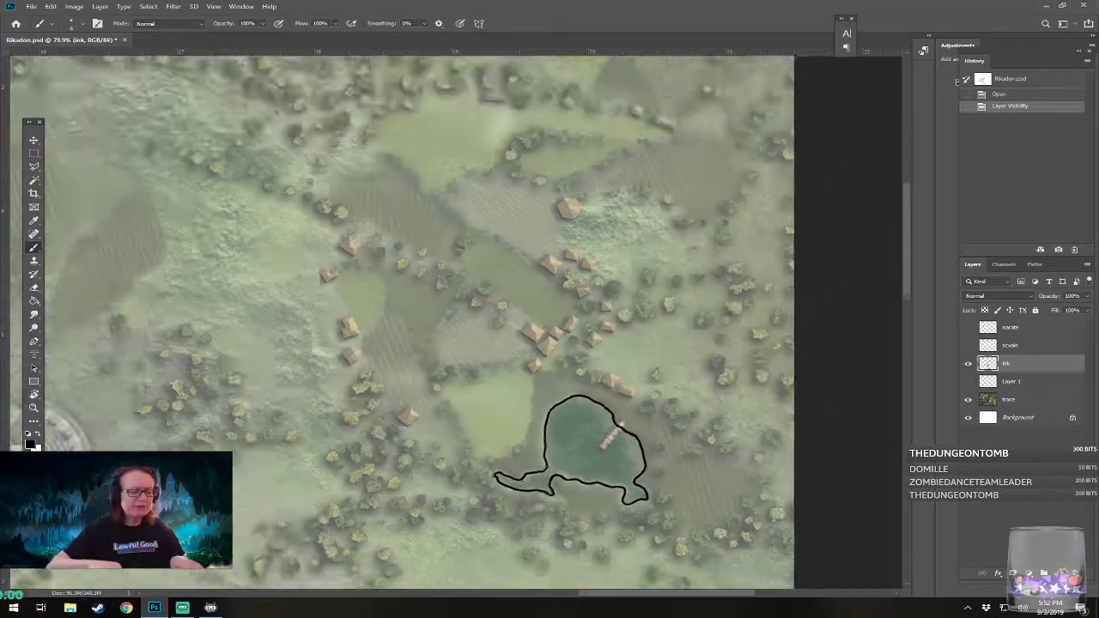
left_click_drag(730, 447, 755, 431)
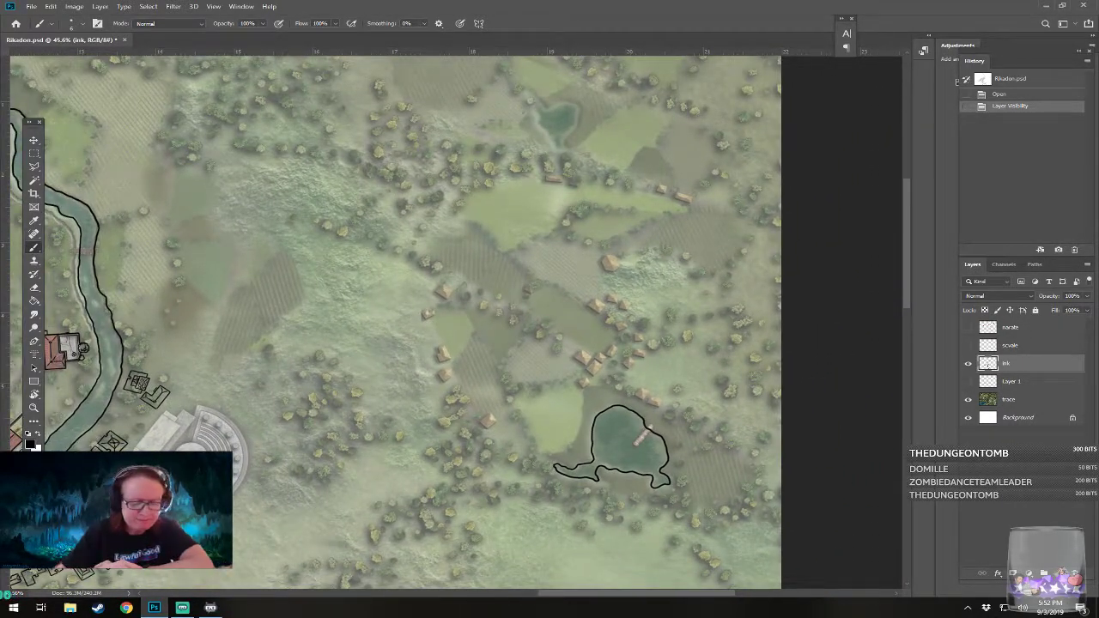
left_click_drag(601, 480, 627, 152)
left_click_drag(549, 447, 617, 226)
left_click_drag(584, 172, 480, 539)
left_click_drag(549, 378, 523, 532)
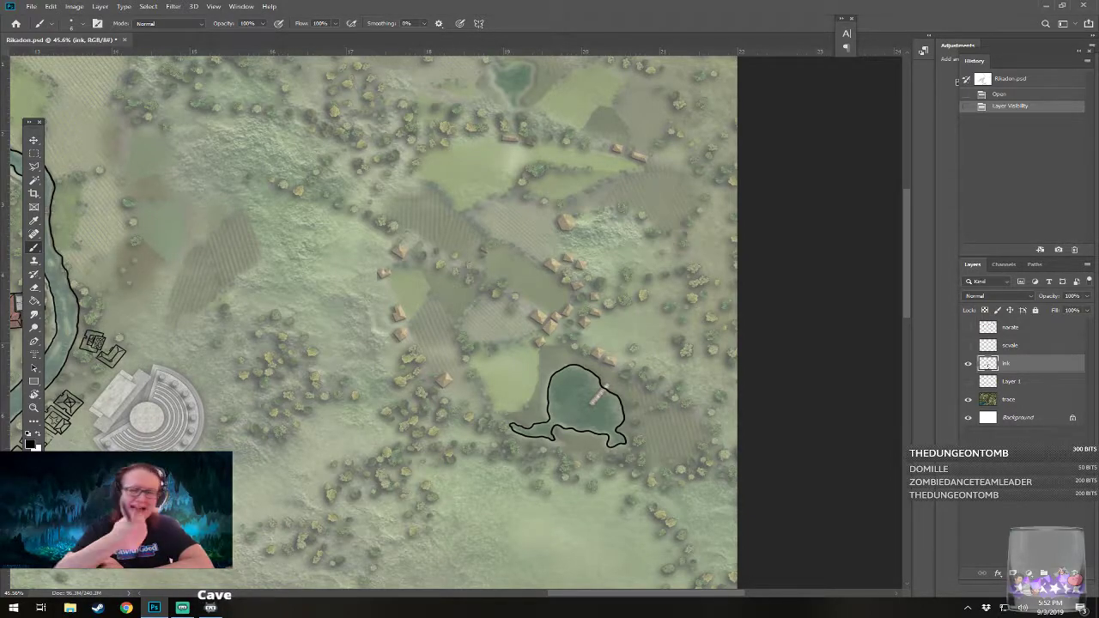
scroll(579, 417, "up", 10)
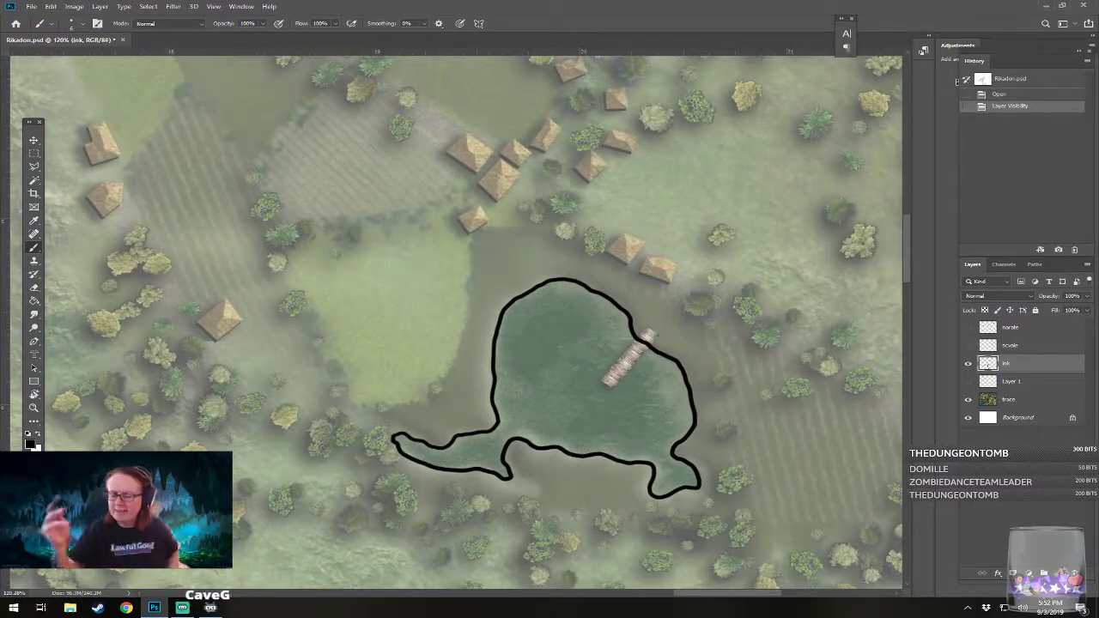
left_click(643, 343)
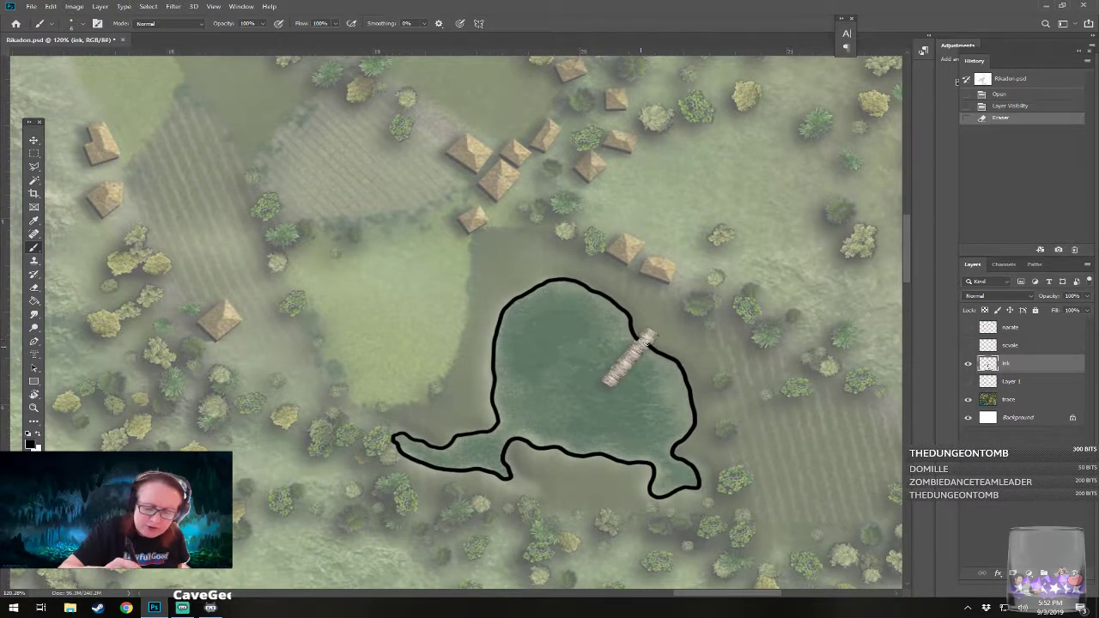
left_click(648, 340)
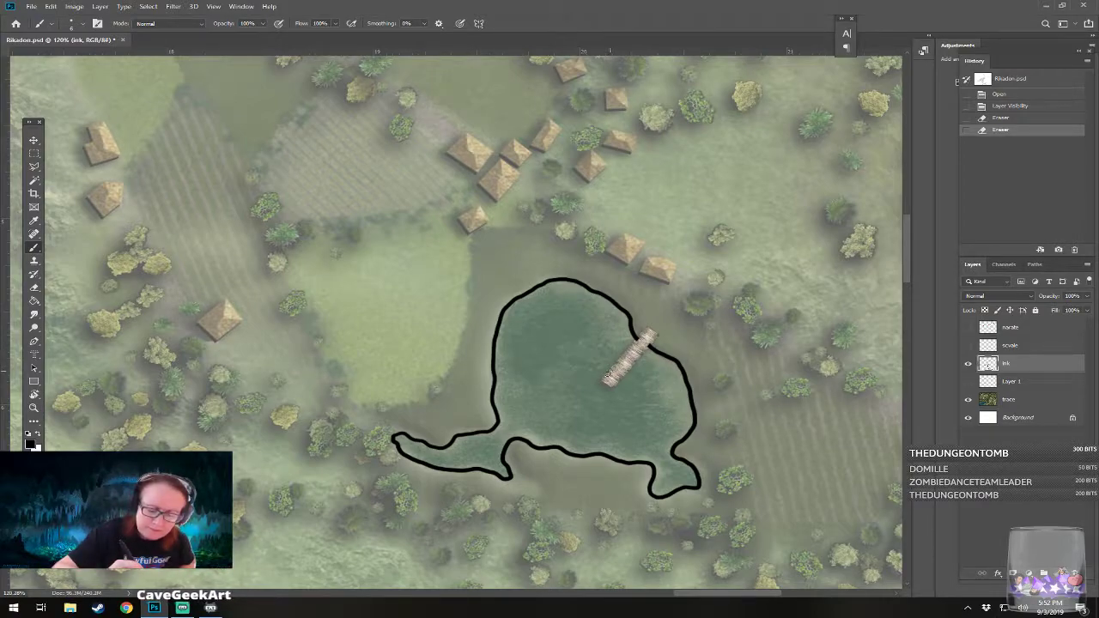
Step: Ink the two long sides of the dock in black and erase the lines at its outer end
left_click(638, 339)
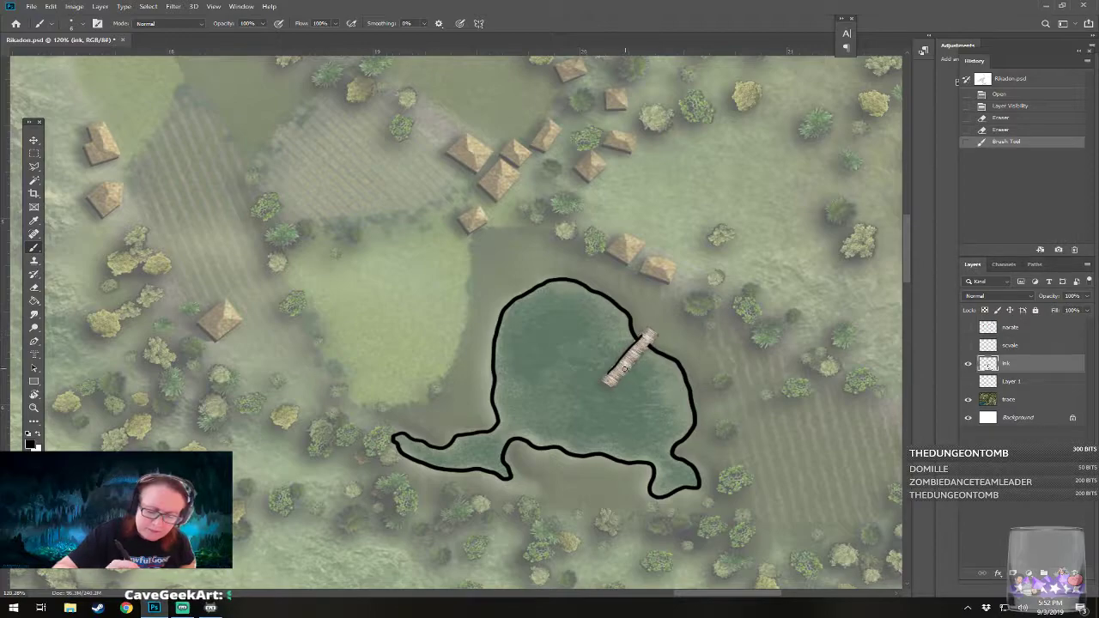
left_click_drag(611, 379, 648, 340)
left_click(648, 344)
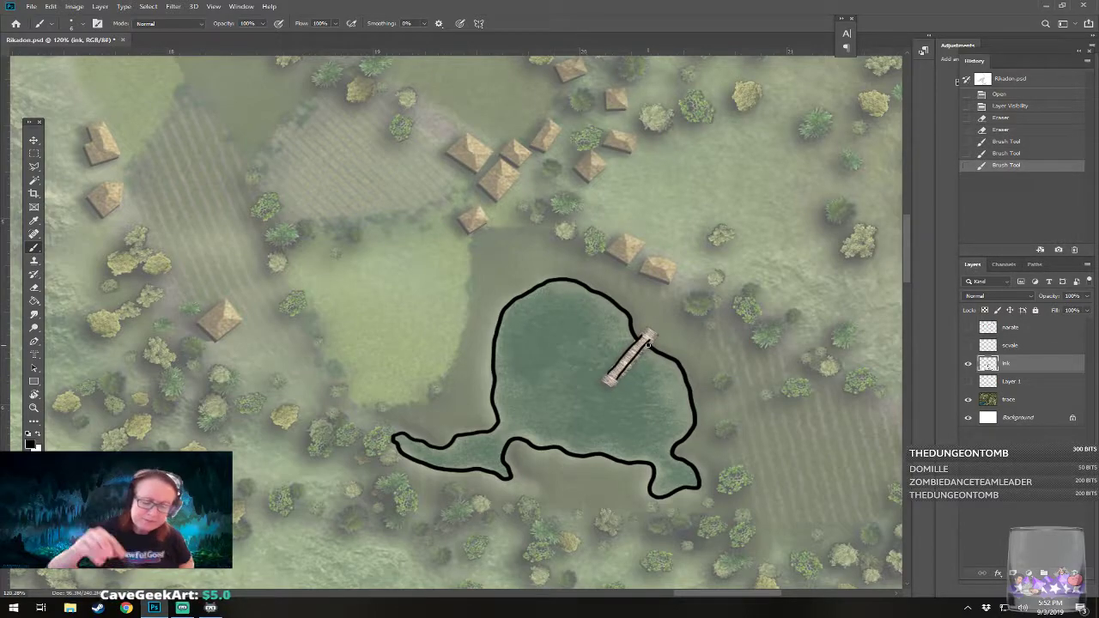
key("e")
left_click(607, 378)
Step: Ink a narrow crosspiece over the dock in the water and add plank lines along the dock's length
scroll(607, 379, "up", 5)
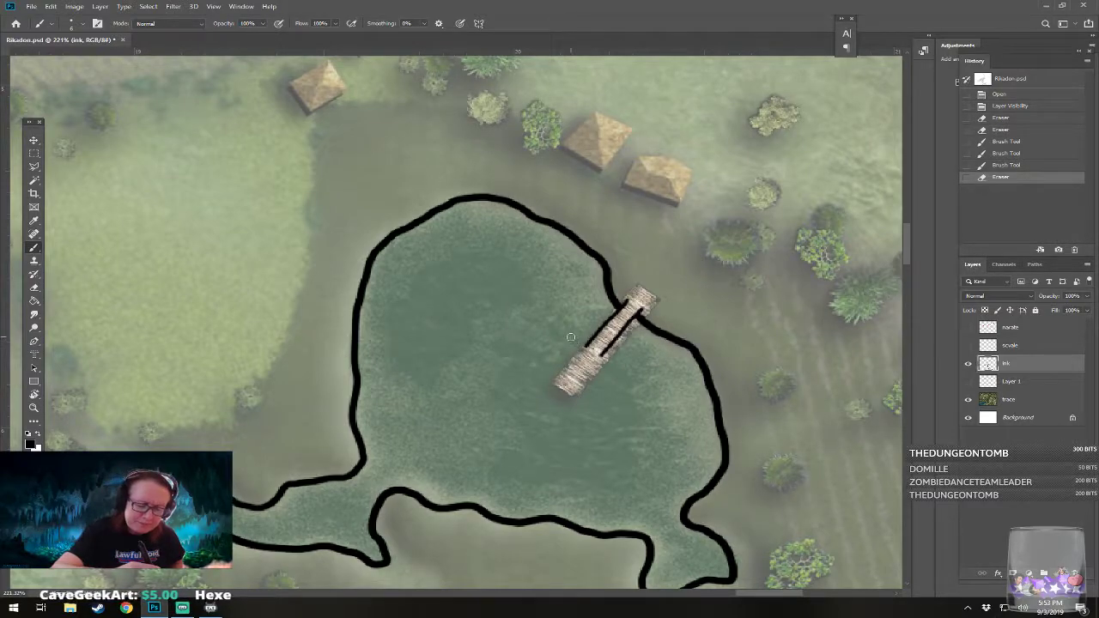
mouse_move(582, 345)
left_mouse_down()
mouse_move(613, 368)
mouse_move(573, 356)
mouse_move(591, 367)
mouse_move(613, 364)
mouse_move(569, 338)
mouse_move(613, 369)
left_mouse_up()
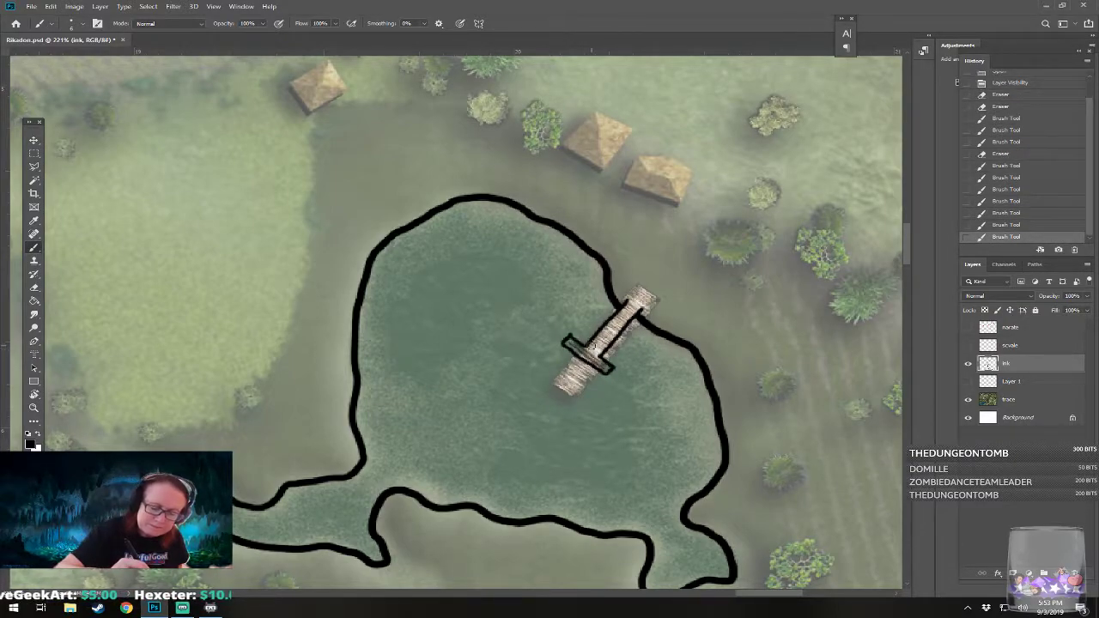
left_click_drag(619, 318, 627, 307)
left_click_drag(599, 343, 634, 306)
left_click_drag(596, 350, 634, 306)
mouse_move(591, 347)
left_mouse_down()
mouse_move(599, 352)
mouse_move(623, 313)
mouse_move(637, 316)
left_mouse_up()
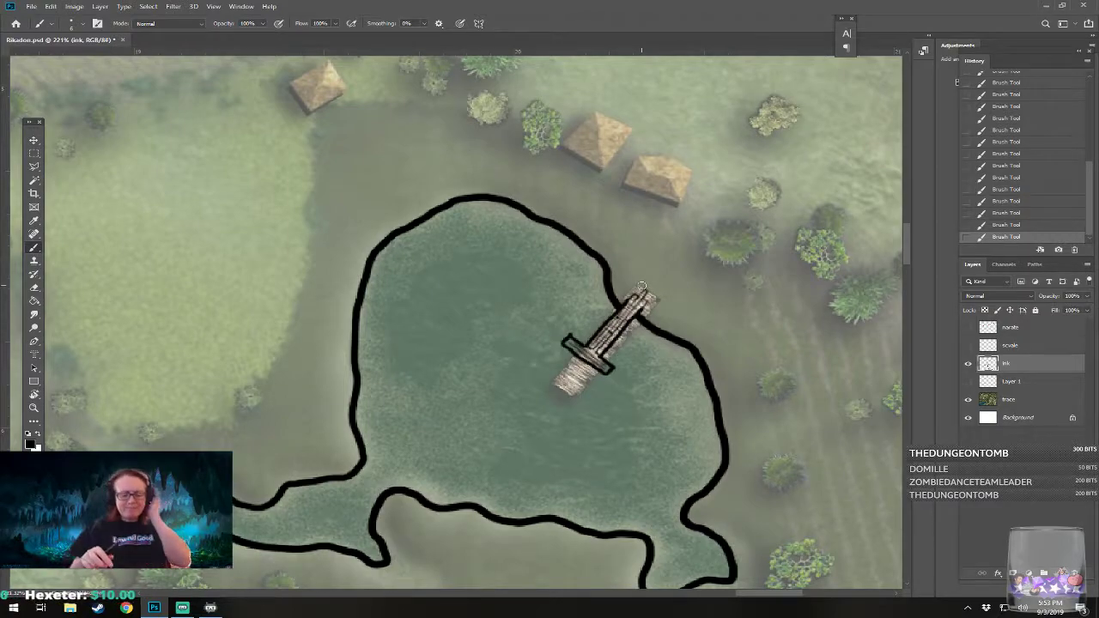
Step: Ink short, thin ripple lines inside the pond's tail-shaped west inlet, along its south shore and in the southeast inlet
scroll(641, 286, "down", 6)
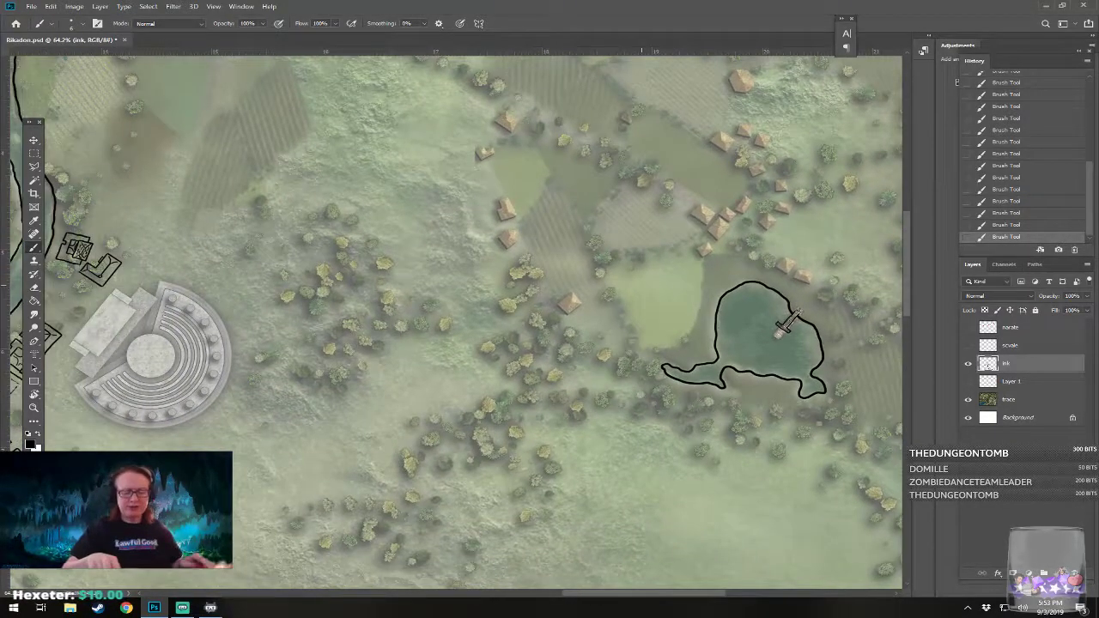
scroll(641, 286, "down", 2)
scroll(641, 286, "up", 5)
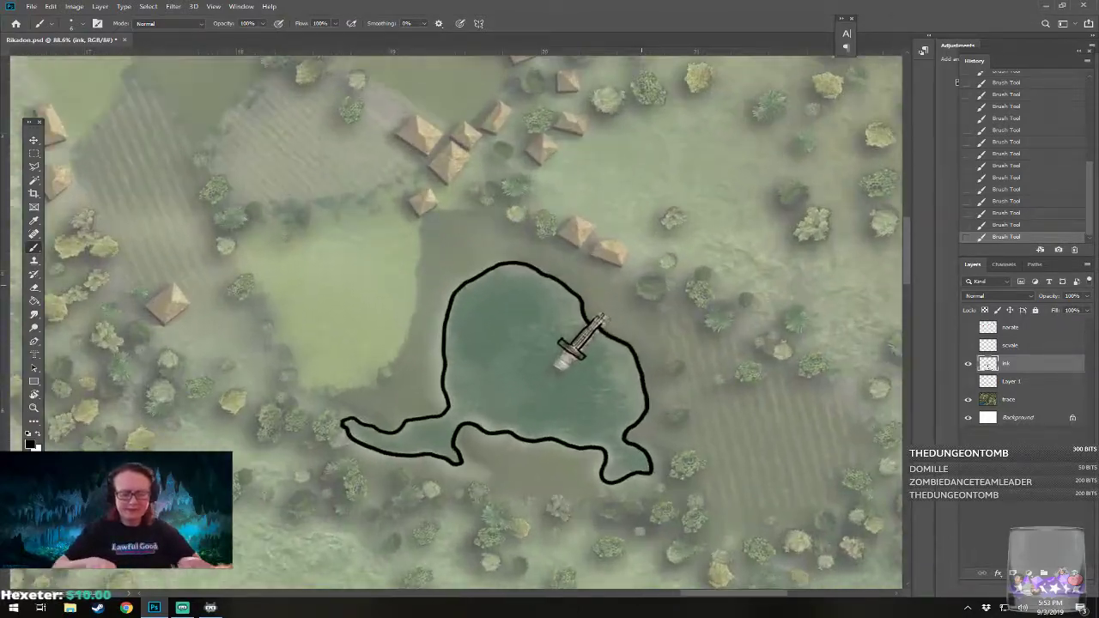
scroll(474, 391, "up", 3)
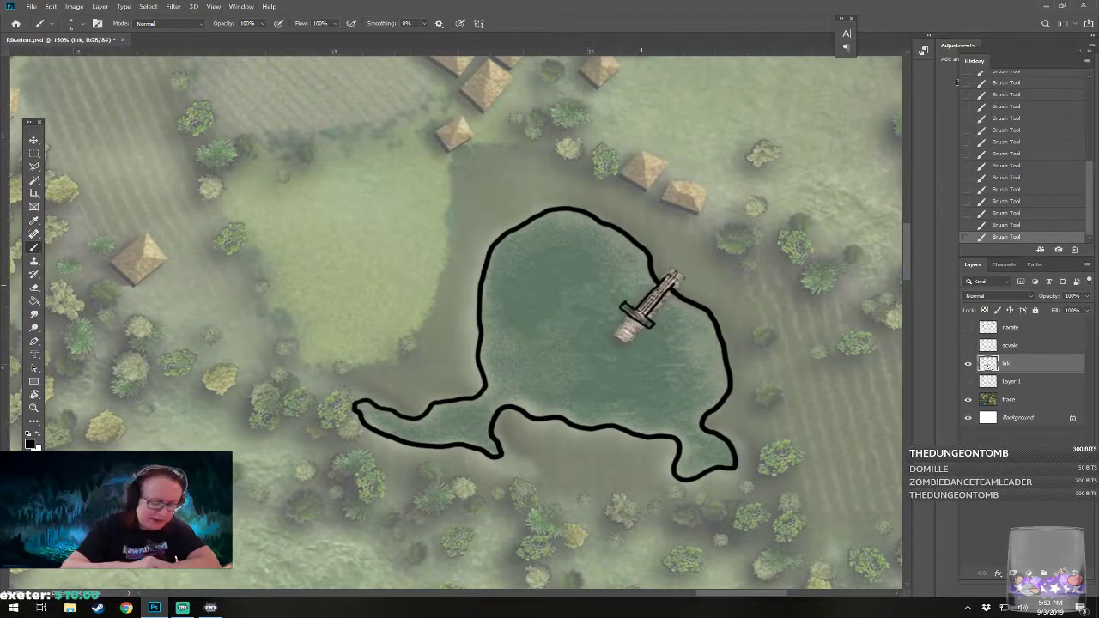
mouse_move(375, 416)
left_mouse_down()
mouse_move(478, 436)
mouse_move(471, 407)
mouse_move(497, 396)
mouse_move(469, 428)
mouse_move(531, 404)
mouse_move(675, 424)
left_mouse_up()
mouse_move(690, 440)
left_mouse_down()
mouse_move(709, 468)
mouse_move(721, 462)
left_mouse_up()
left_click_drag(692, 418, 712, 393)
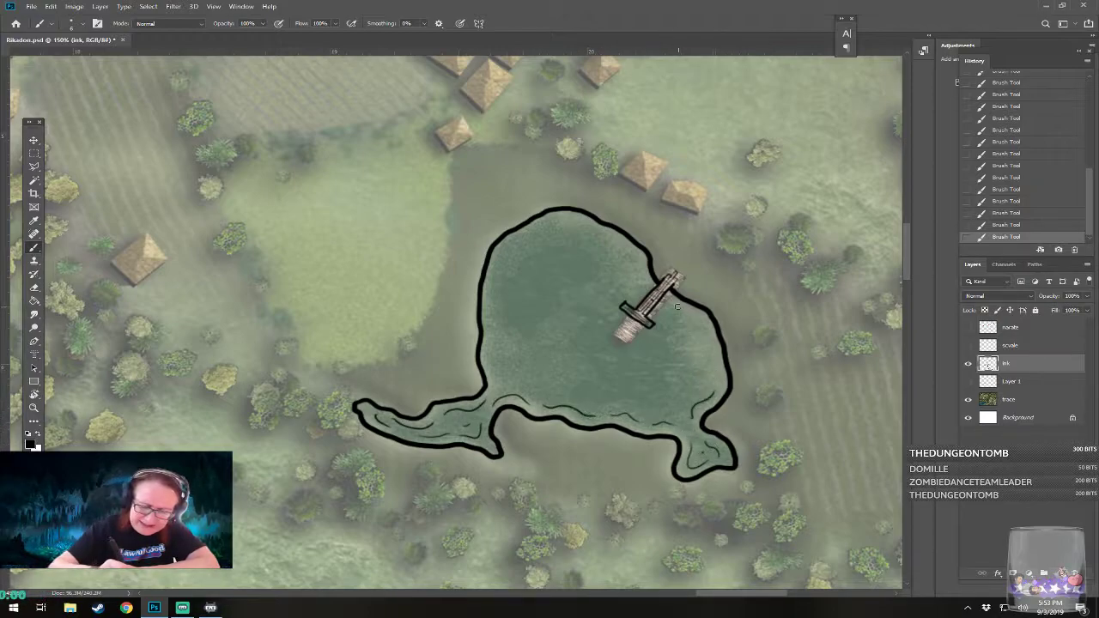
Step: Ink ripple lines around the dock, along the pond's east, north and west shores, and in the open water
mouse_move(611, 300)
left_mouse_down()
mouse_move(644, 338)
mouse_move(664, 309)
mouse_move(682, 313)
mouse_move(703, 327)
mouse_move(718, 378)
left_mouse_up()
left_click_drag(682, 324, 704, 383)
mouse_move(513, 252)
left_mouse_down()
mouse_move(563, 223)
mouse_move(560, 232)
mouse_move(612, 243)
mouse_move(604, 237)
mouse_move(637, 285)
mouse_move(606, 291)
mouse_move(611, 326)
left_mouse_up()
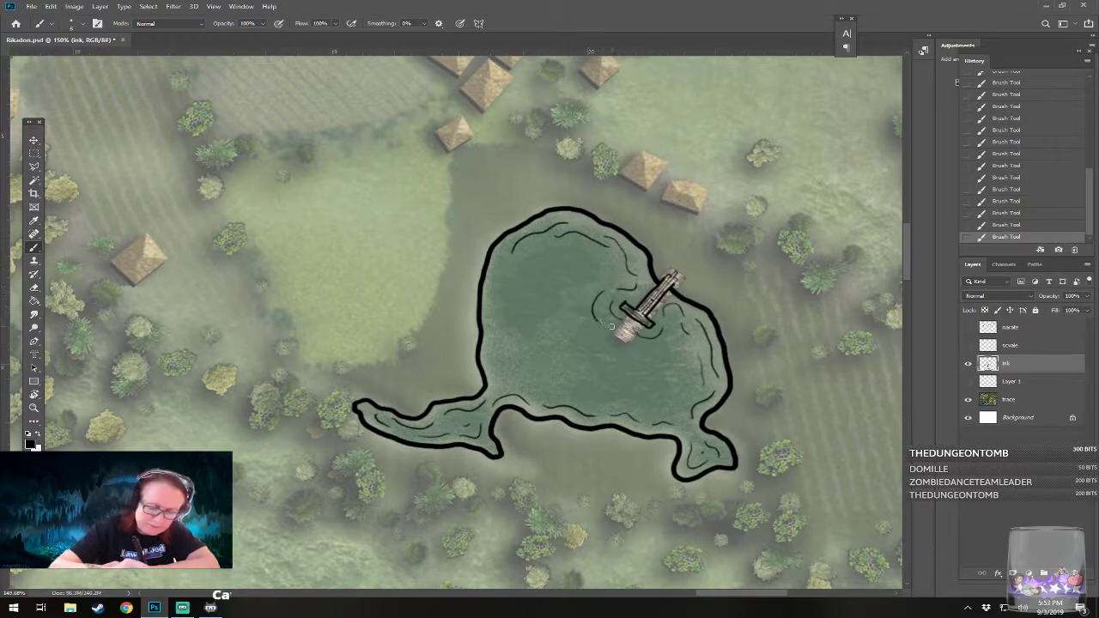
mouse_move(513, 253)
left_mouse_down()
mouse_move(493, 291)
mouse_move(490, 352)
mouse_move(506, 375)
left_mouse_up()
left_click_drag(509, 324, 508, 264)
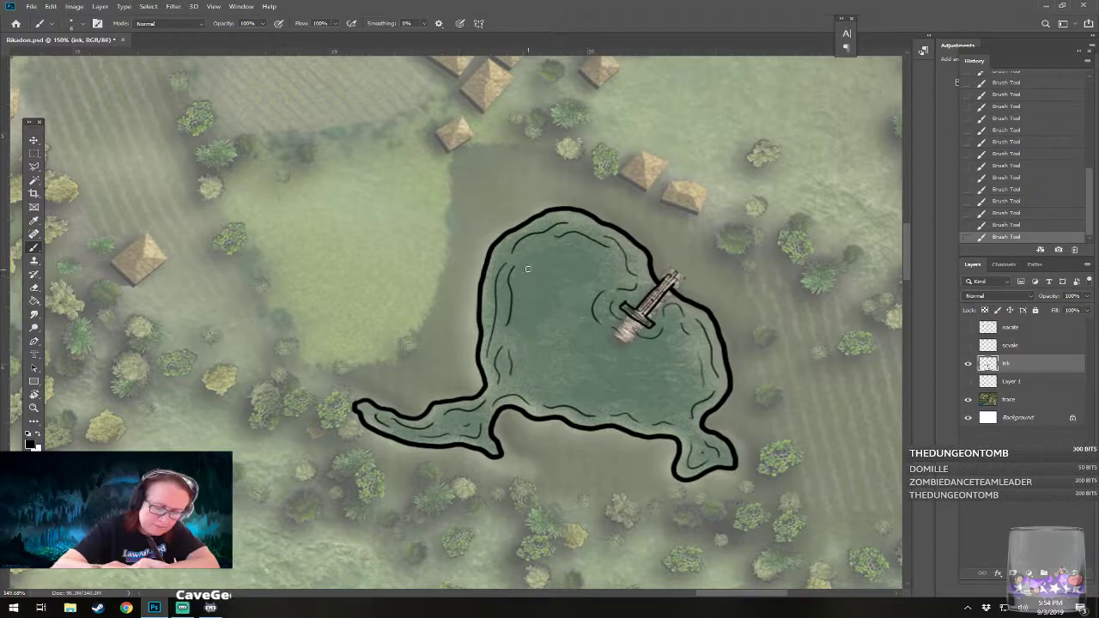
mouse_move(532, 381)
left_mouse_down()
mouse_move(670, 403)
mouse_move(685, 376)
left_mouse_up()
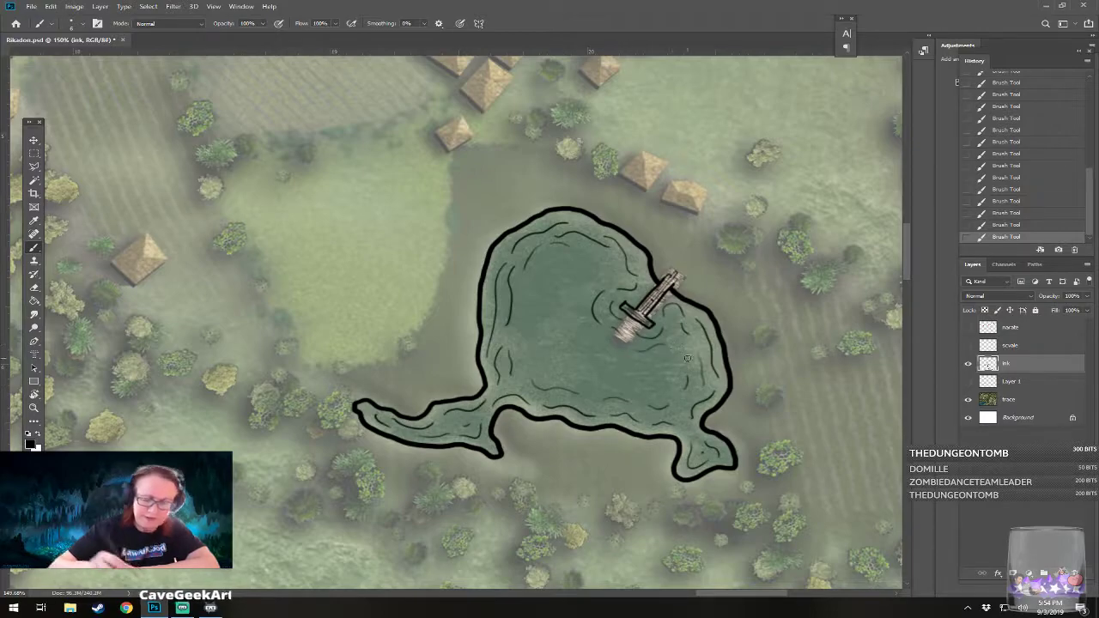
Step: Hide the trace layer to check the bare ink linework, and show the layer again
scroll(632, 347, "down", 8)
scroll(631, 424, "up", 3)
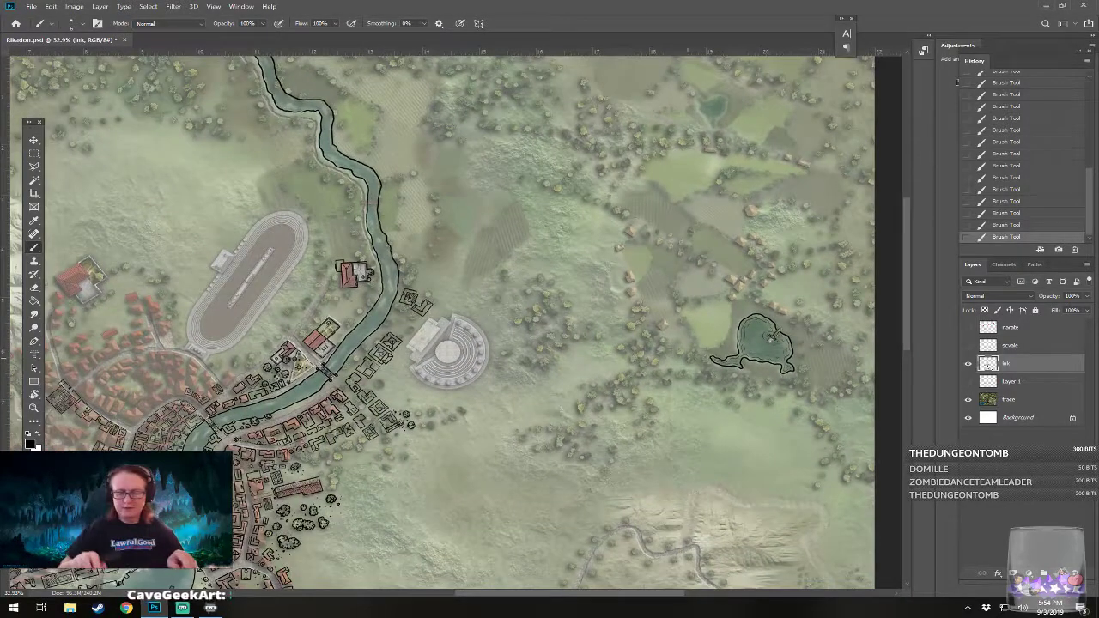
left_click(967, 400)
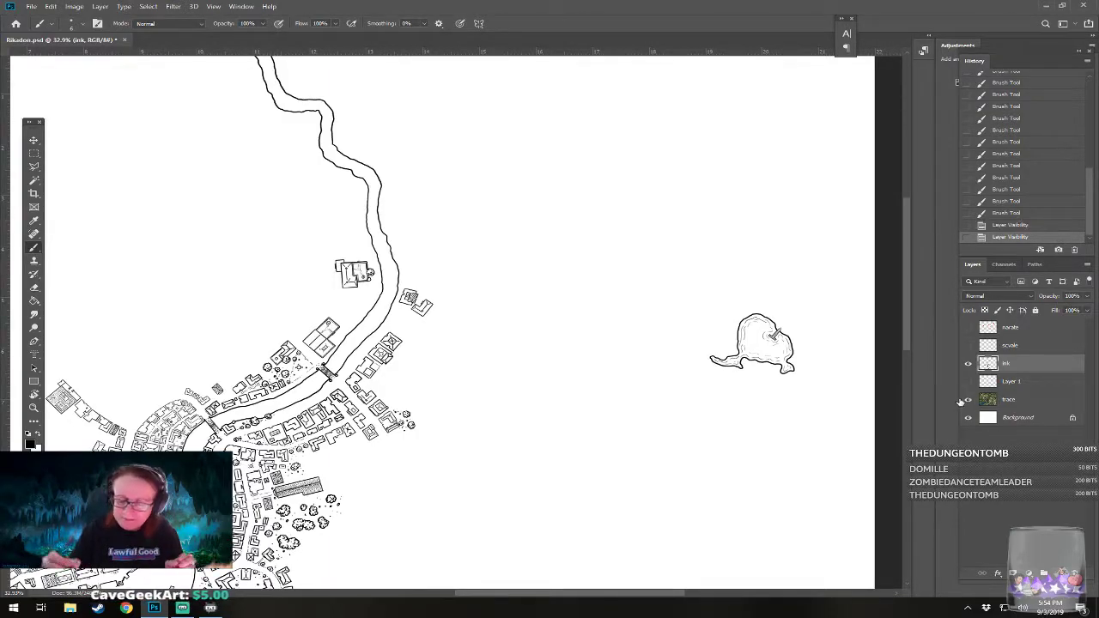
left_click(968, 400)
Step: Ink small dots and dashes outside the pond's northeast shore on both sides of the dock
scroll(773, 338, "up", 5)
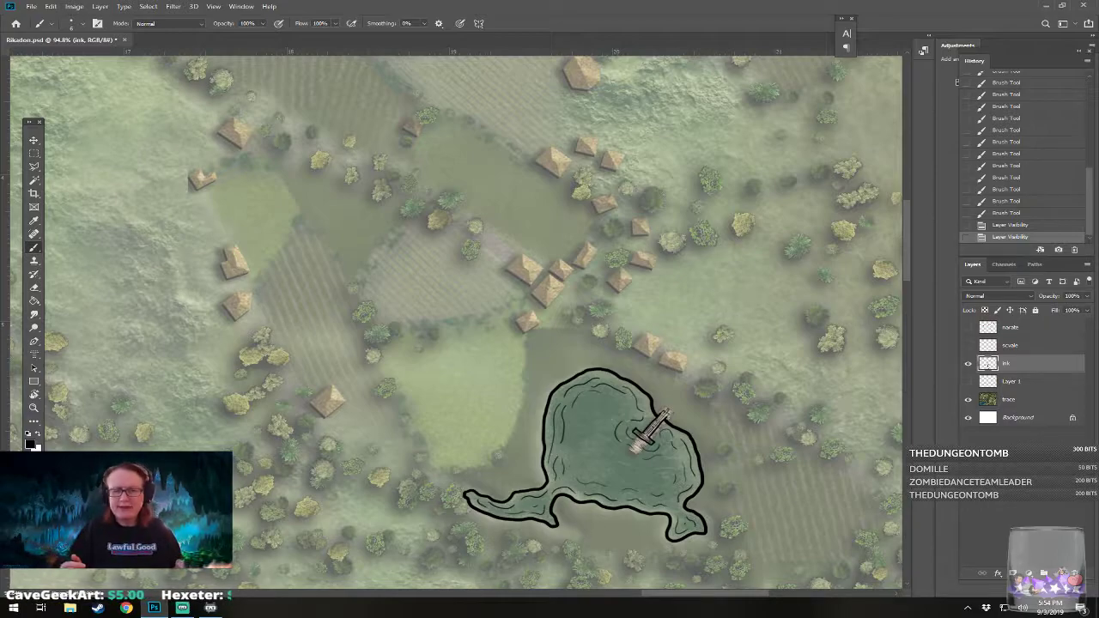
scroll(689, 439, "up", 4)
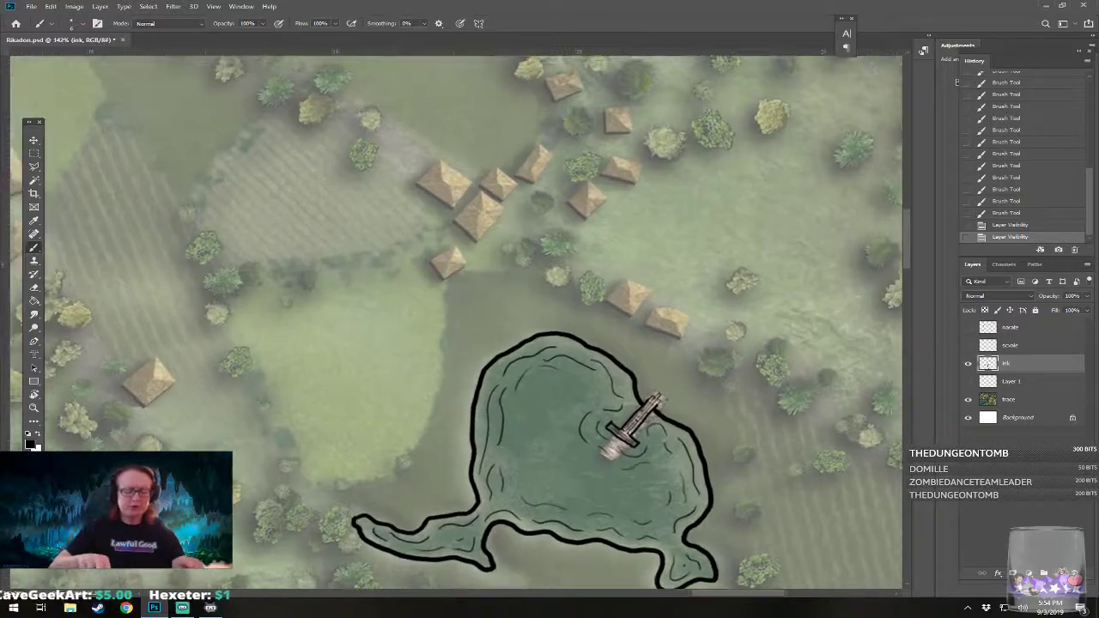
left_click_drag(688, 440, 647, 479)
left_click(545, 375)
left_click(546, 376)
left_click(546, 376)
left_click(547, 377)
left_click_drag(545, 376, 563, 383)
left_click(563, 385)
left_click(565, 386)
left_click(574, 389)
left_click(580, 393)
left_click(581, 395)
left_click(585, 398)
left_click(587, 401)
left_click(587, 404)
left_click(590, 405)
left_click(600, 424)
left_click(601, 429)
left_click_drag(627, 449, 638, 455)
left_click(626, 451)
left_click(632, 456)
left_click(637, 452)
left_click(647, 461)
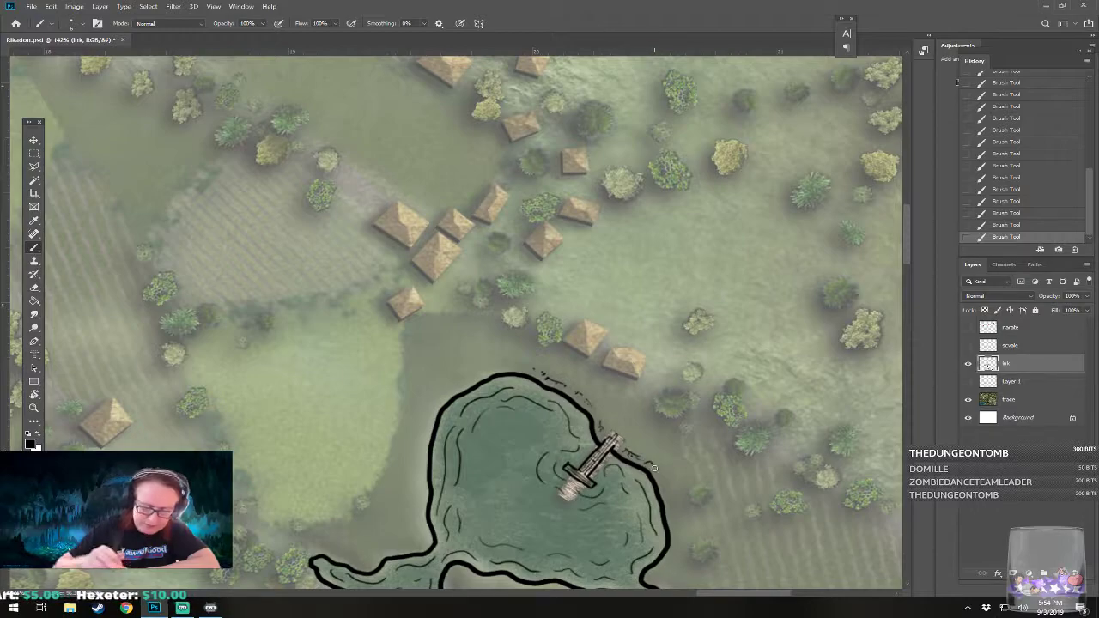
Step: Ink small ground-texture marks outside the shore around the pond's southeast inlet
left_click_drag(653, 466, 688, 322)
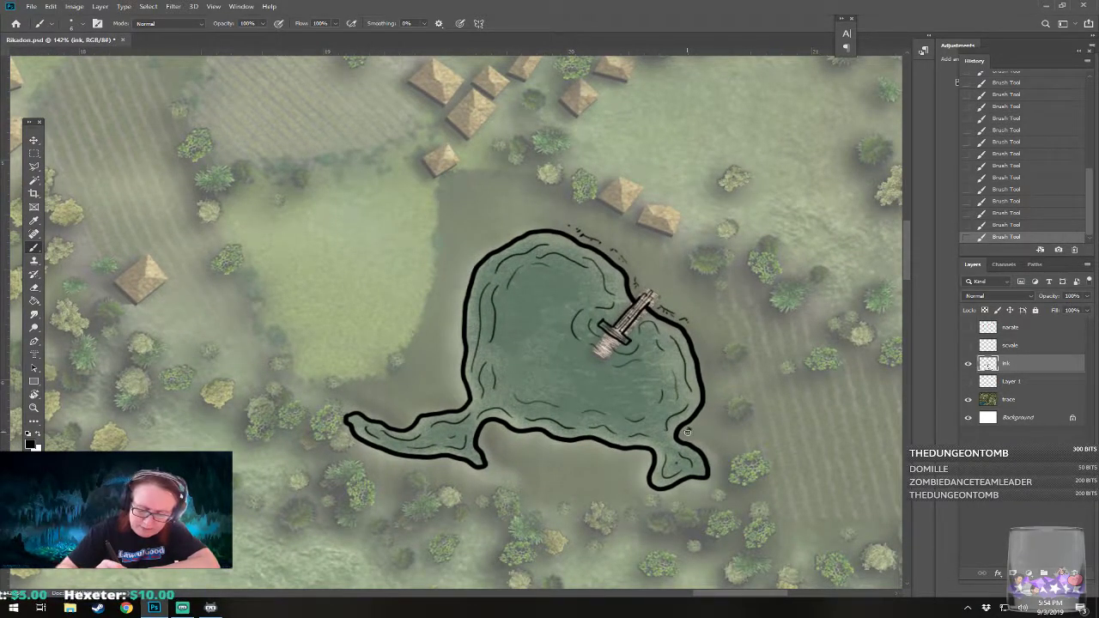
left_click(682, 488)
left_click(691, 487)
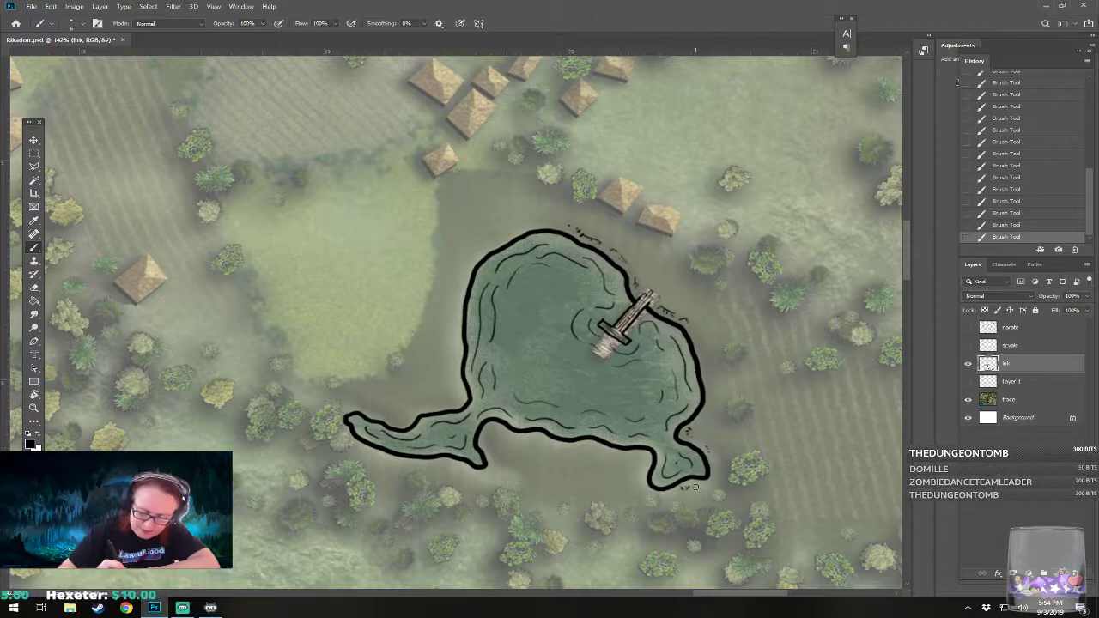
left_click(641, 466)
left_click(644, 457)
left_click(643, 470)
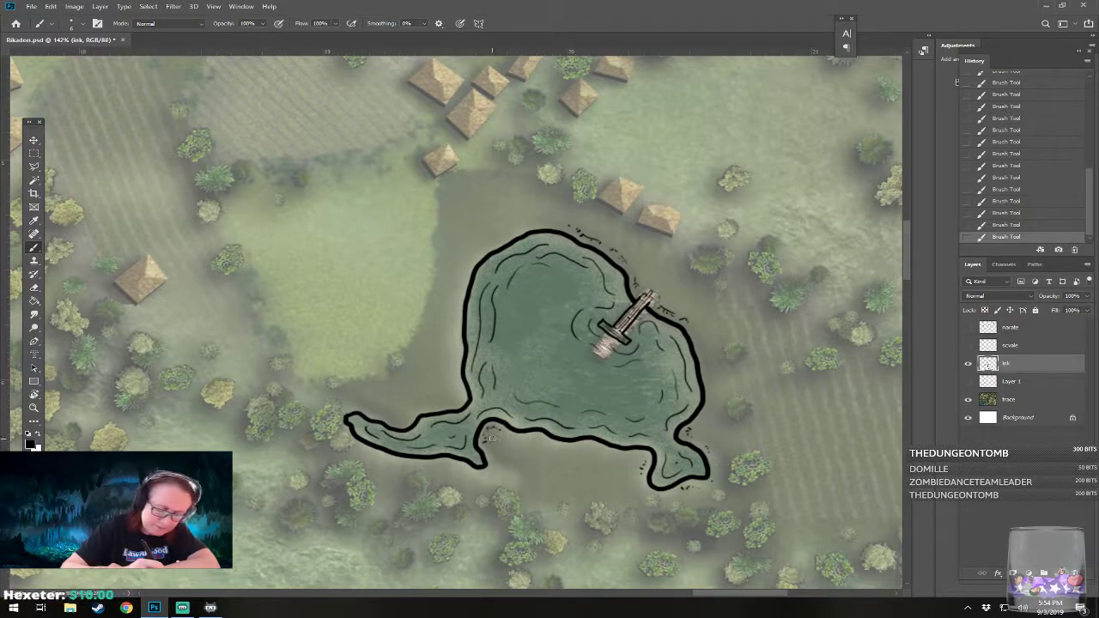
Step: Ink a row of small dots and dashes just below the pond's south shore between the two inlets
left_click(521, 437)
left_click(533, 438)
left_click(541, 438)
left_click(580, 444)
left_click(591, 448)
left_click(614, 451)
left_click(622, 456)
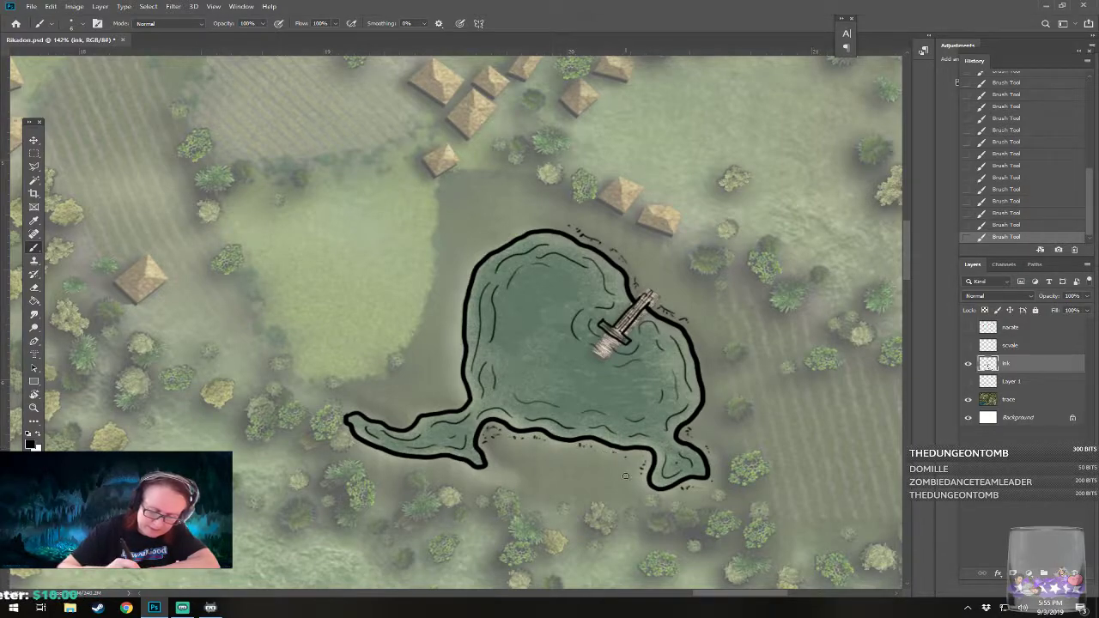
Step: Ink small clusters of grass marks beside the southeast inlet and at the lower tip of the west inlet
left_click(625, 475)
left_click(623, 471)
left_click(621, 465)
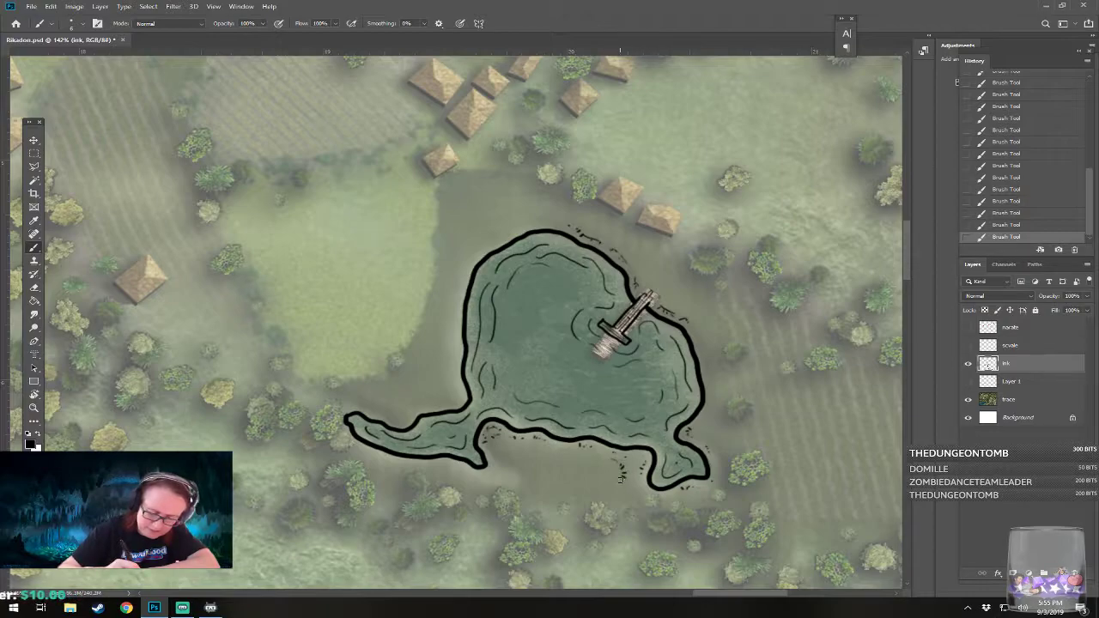
left_click(485, 476)
left_click(490, 471)
left_click(493, 466)
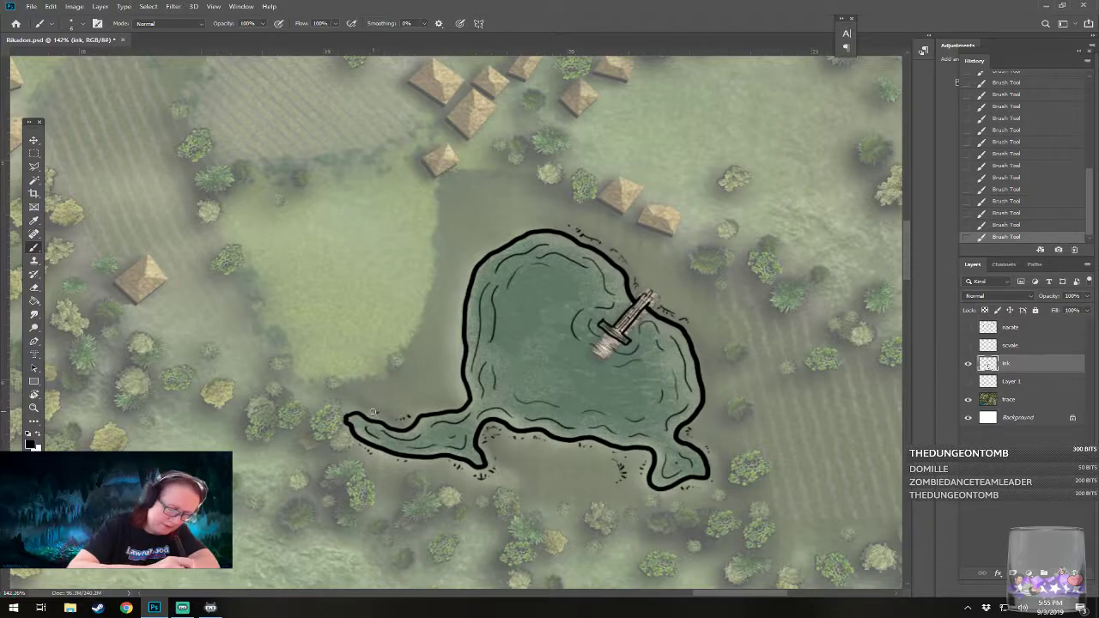
Step: Ink small dots and dashes outside the pond's west and northwest shores, from the inlet up to the top
left_click(450, 397)
left_click(438, 393)
left_click(440, 393)
left_click(444, 378)
left_click(453, 365)
left_click(454, 353)
left_click(453, 320)
left_click(454, 297)
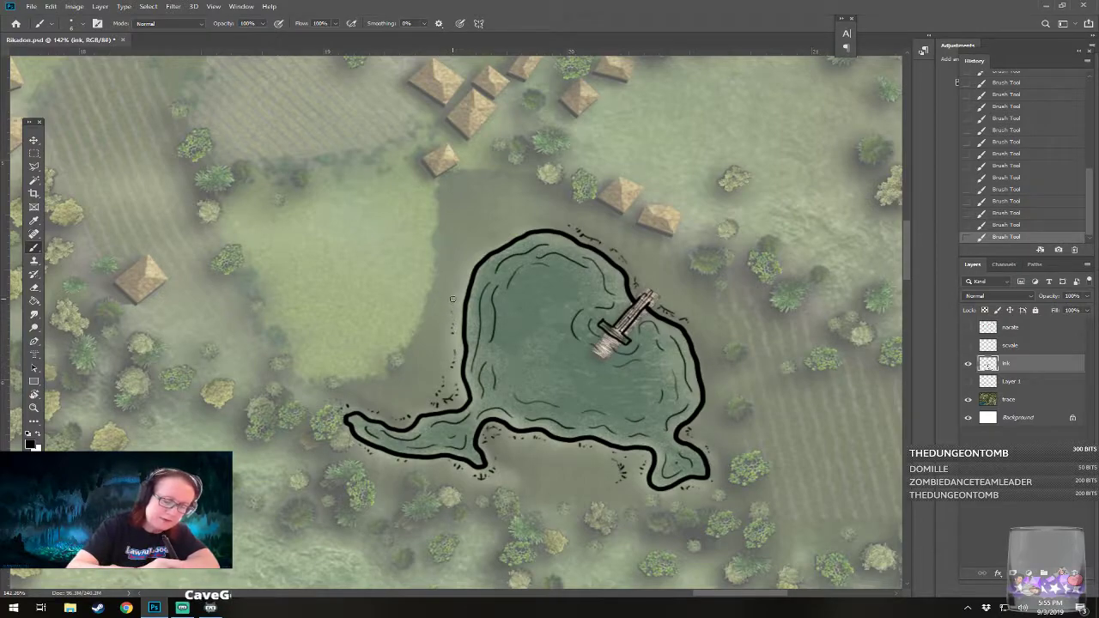
left_click(478, 248)
left_click(493, 238)
left_click(514, 230)
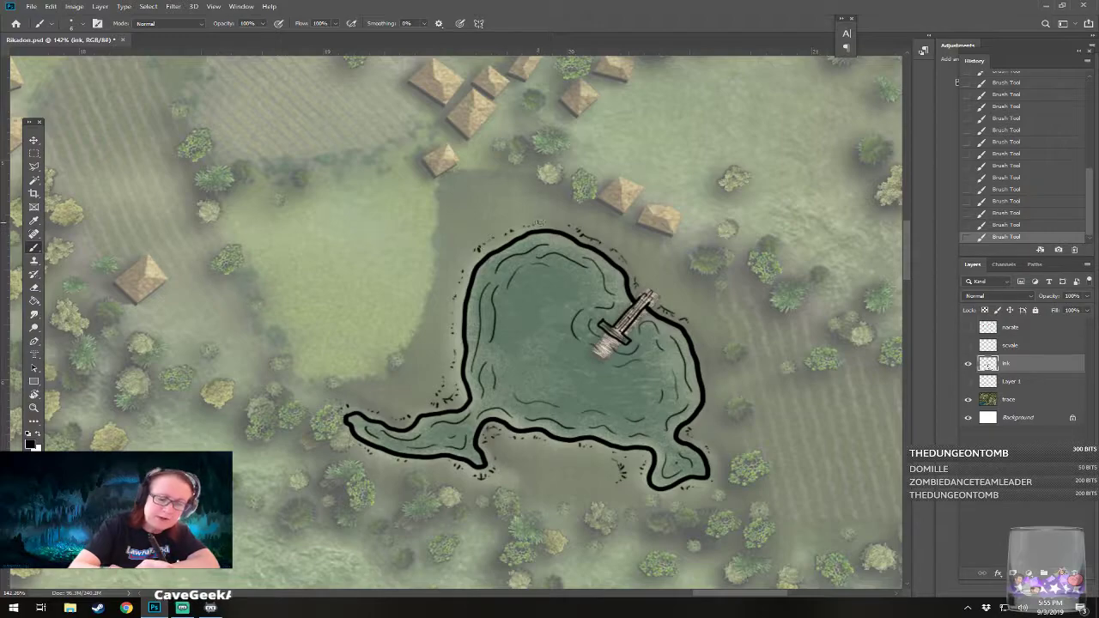
Step: Ink a small L-shaped building with roof lines and a tiny square hut near the landward end of the pond's dock
left_click_drag(559, 236, 489, 345)
scroll(456, 323, "up", 4)
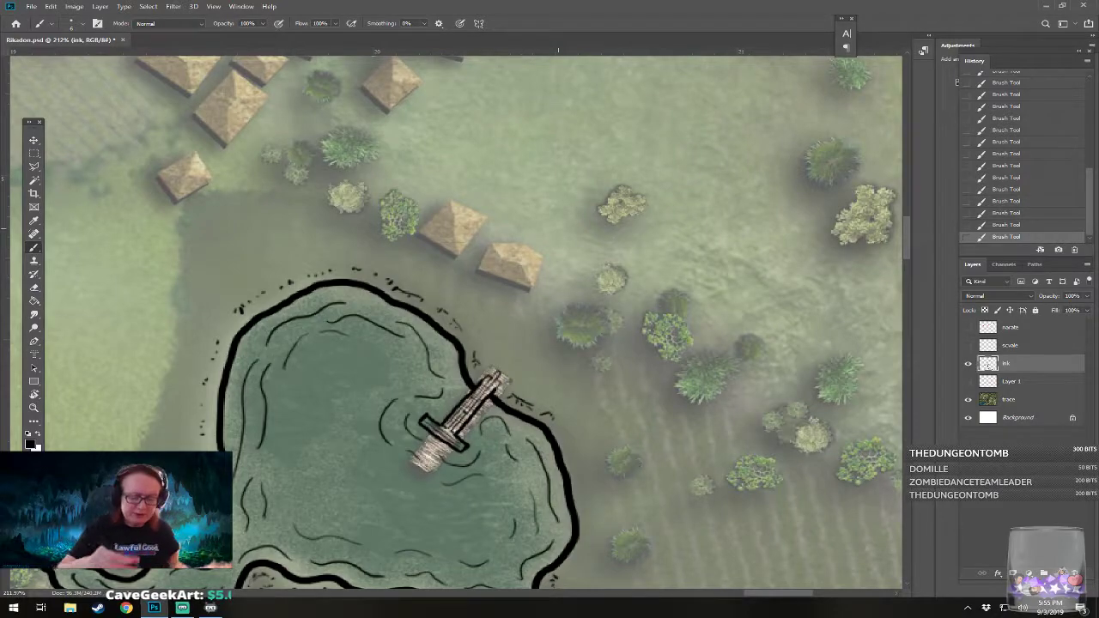
mouse_move(560, 346)
left_mouse_down()
mouse_move(536, 368)
mouse_move(568, 398)
left_mouse_up()
mouse_move(561, 348)
left_mouse_down()
mouse_move(578, 378)
mouse_move(571, 398)
mouse_move(584, 387)
mouse_move(568, 364)
mouse_move(571, 343)
mouse_move(558, 345)
mouse_move(579, 353)
mouse_move(579, 375)
mouse_move(559, 342)
left_mouse_up()
left_click(551, 365)
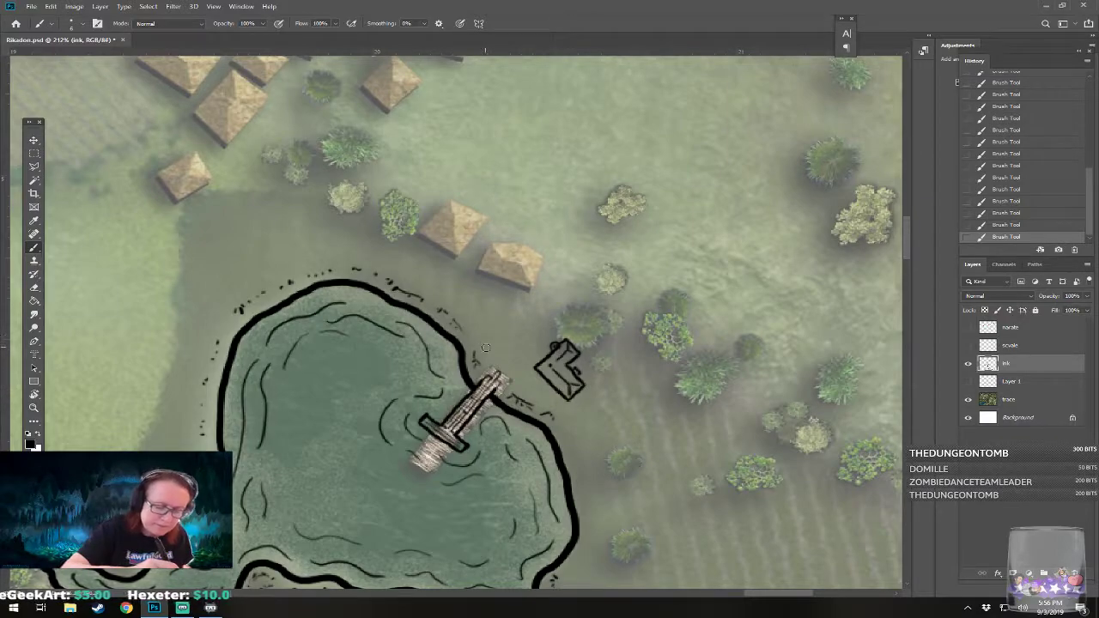
mouse_move(481, 352)
left_mouse_down()
mouse_move(496, 352)
mouse_move(497, 340)
mouse_move(486, 338)
mouse_move(479, 347)
mouse_move(495, 352)
mouse_move(482, 352)
left_mouse_up()
scroll(490, 339, "down", 8)
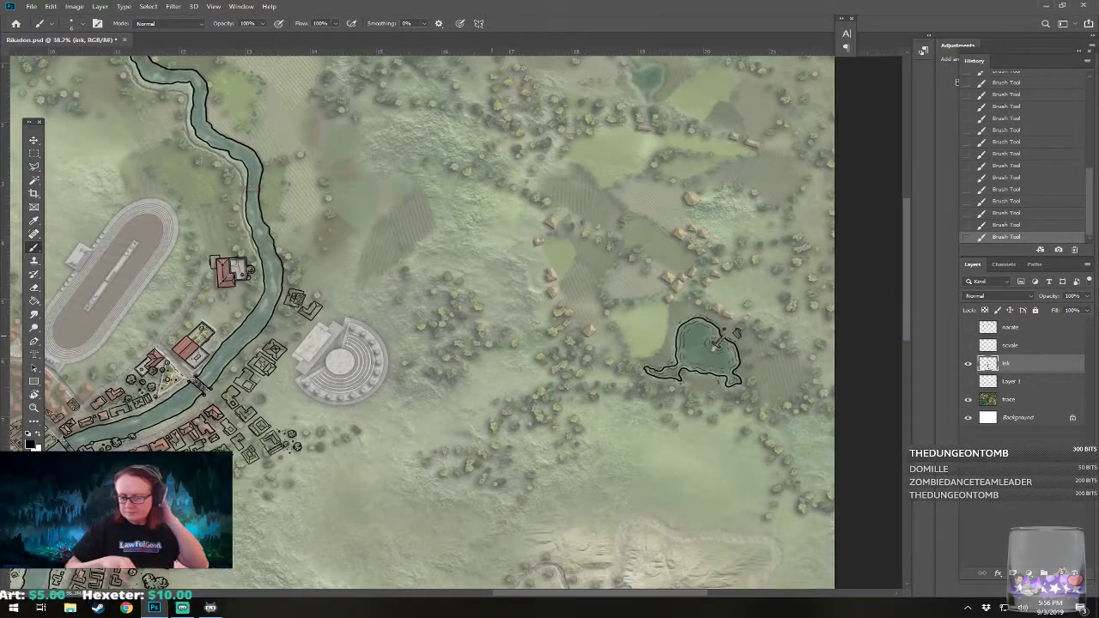
left_click_drag(715, 344, 712, 319)
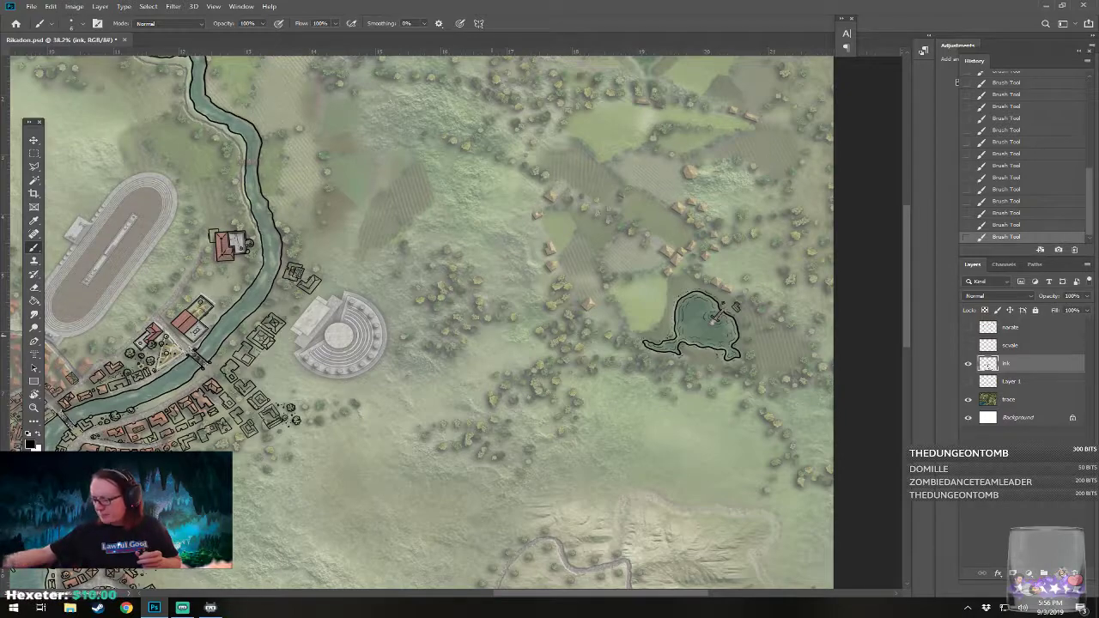
scroll(713, 318, "up", 2)
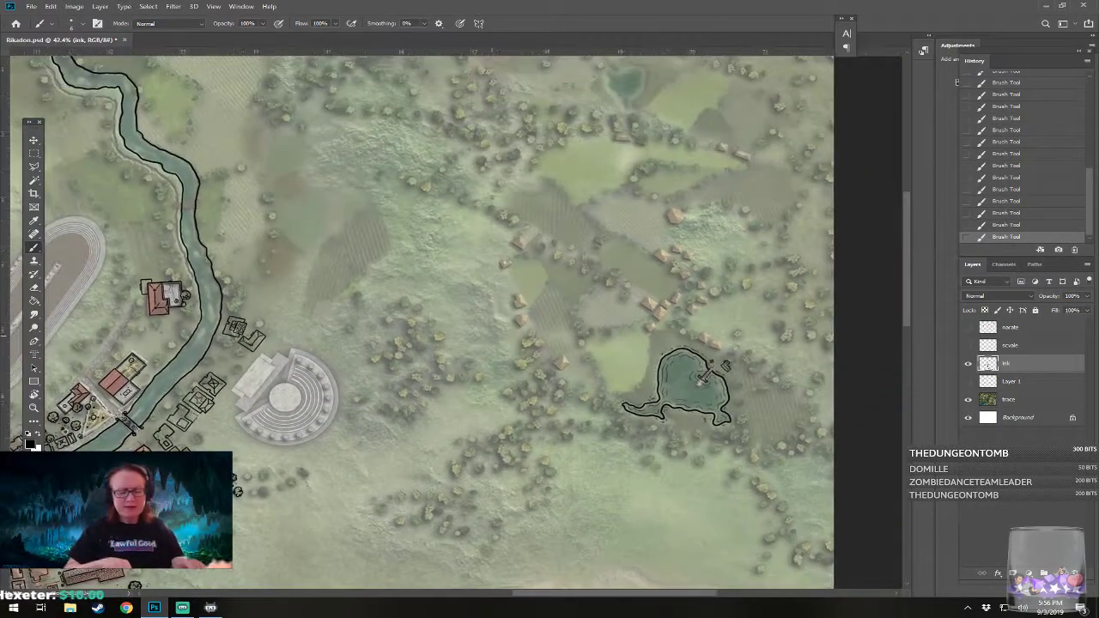
scroll(702, 376, "down", 3)
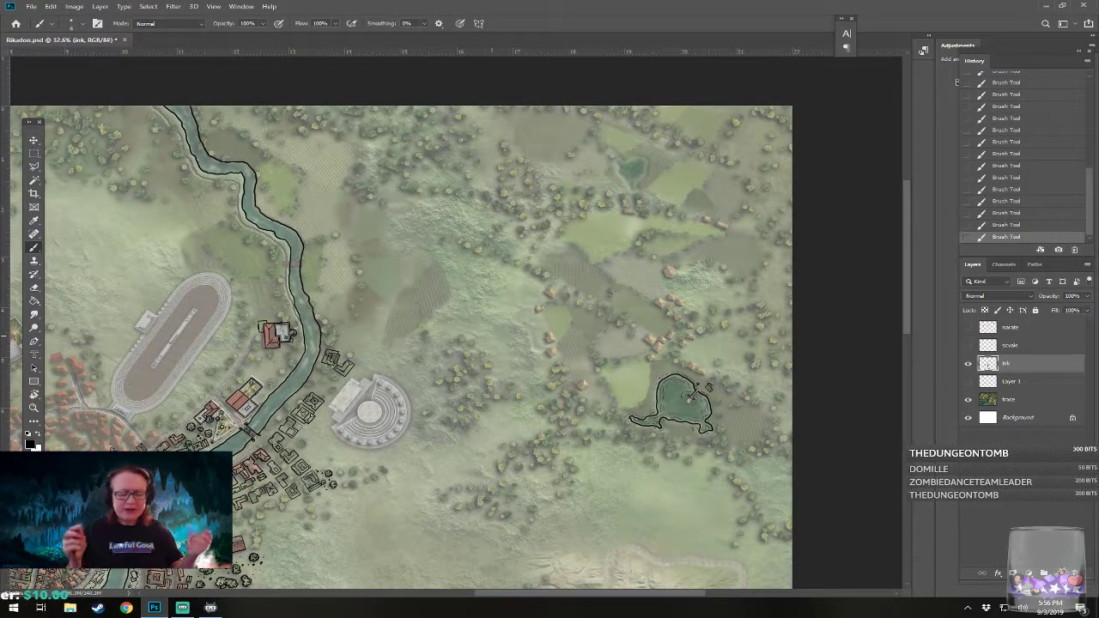
scroll(690, 395, "down", 6)
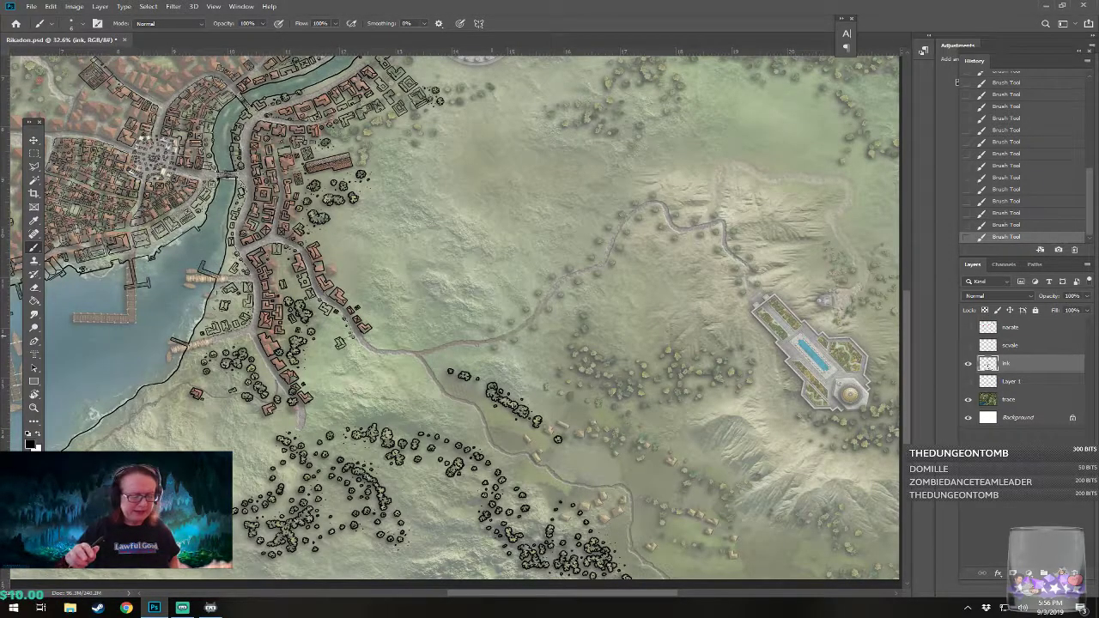
scroll(754, 299, "up", 5)
scroll(754, 299, "up", 2)
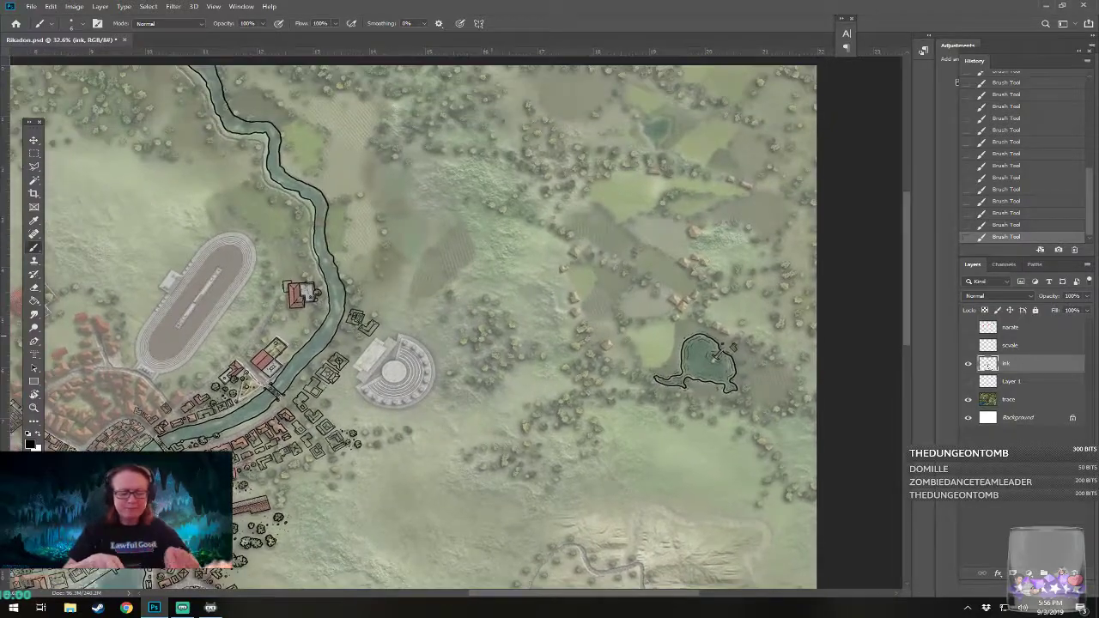
Step: Ink two separate round trees and a small bush in the open ground south of the pond
scroll(754, 298, "up", 3)
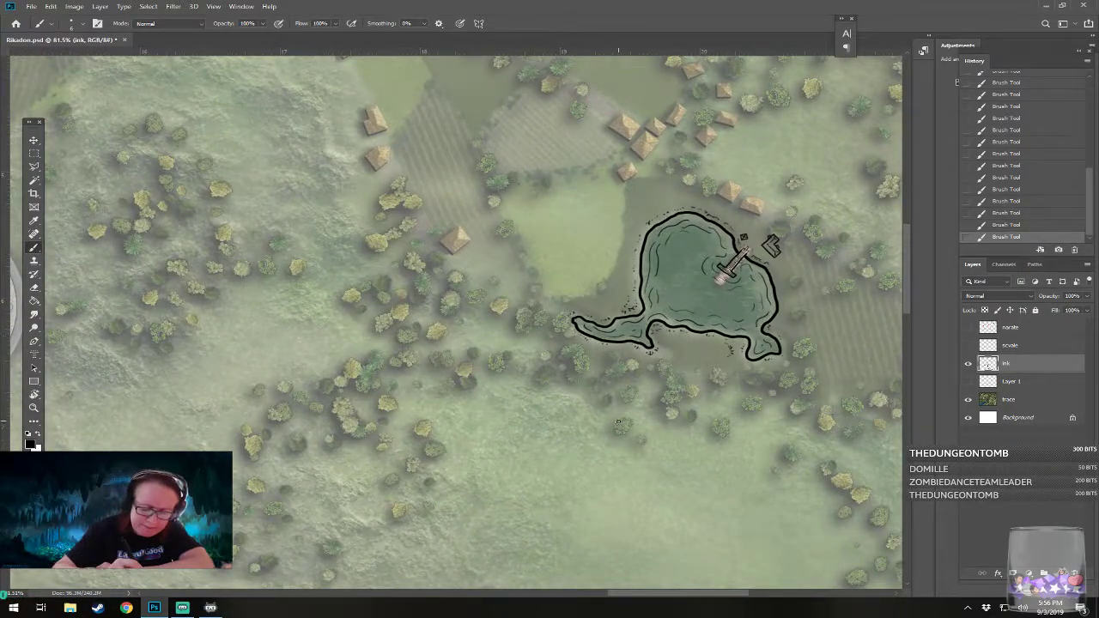
mouse_move(611, 422)
left_mouse_down()
mouse_move(616, 435)
mouse_move(624, 422)
left_mouse_up()
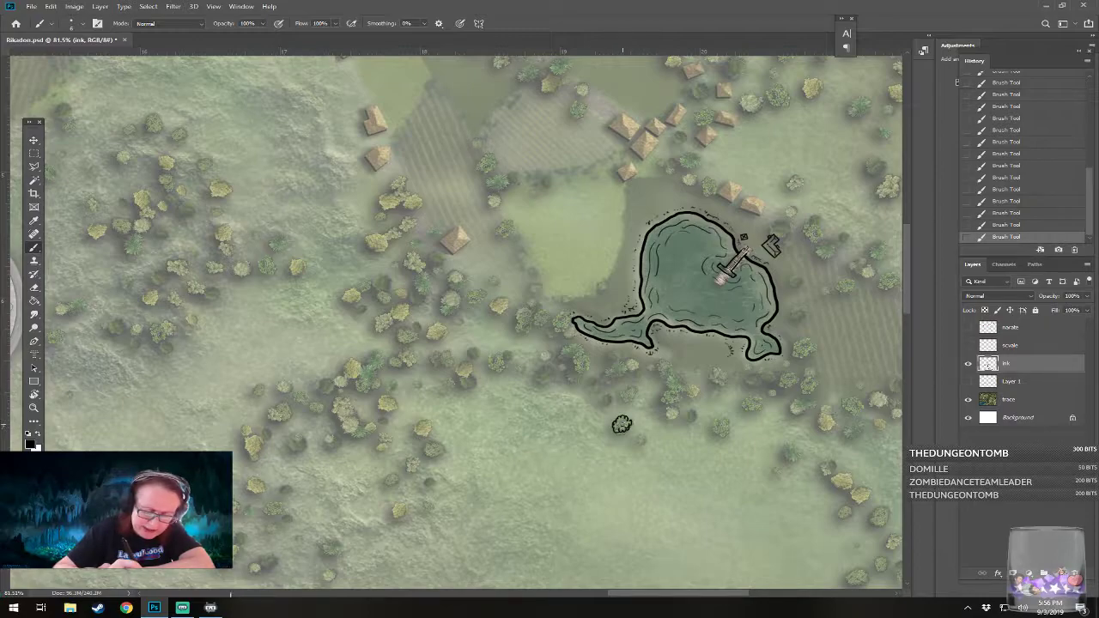
left_click_drag(637, 435, 645, 438)
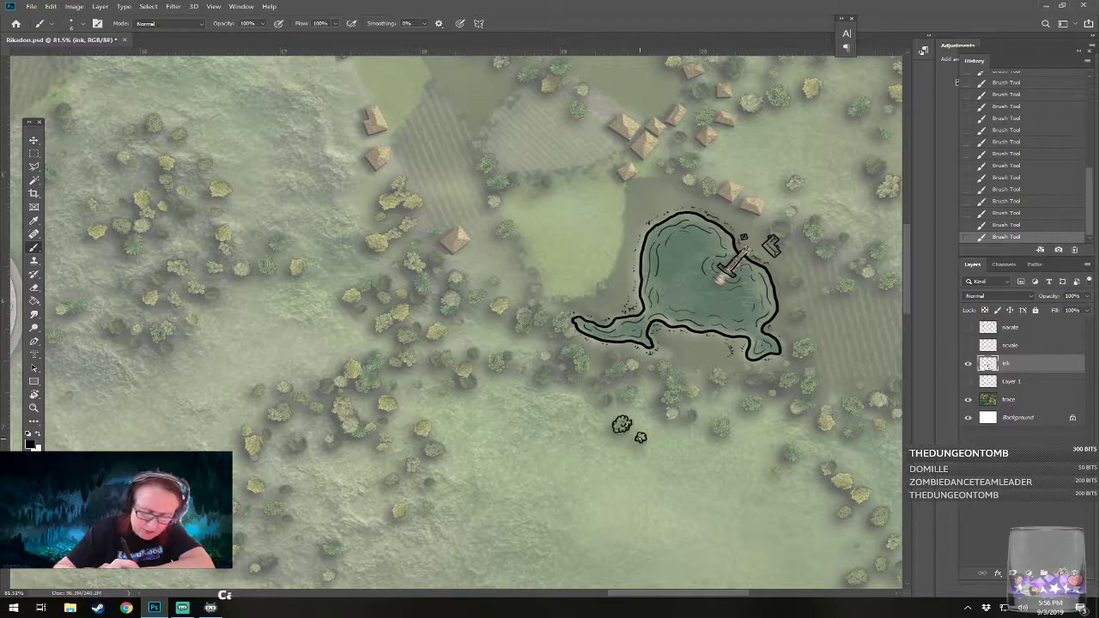
left_click_drag(624, 391, 637, 395)
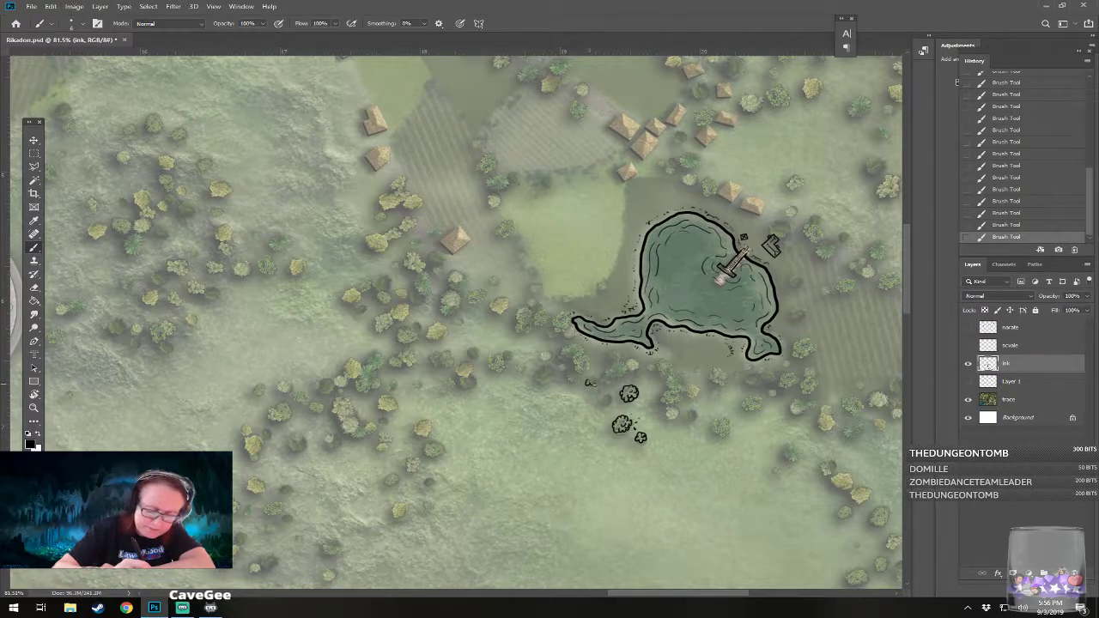
Step: Ink a scalloped treeline below the pond's west inlet and continue it southeast into a cluster of treetops
left_click_drag(541, 376, 551, 380)
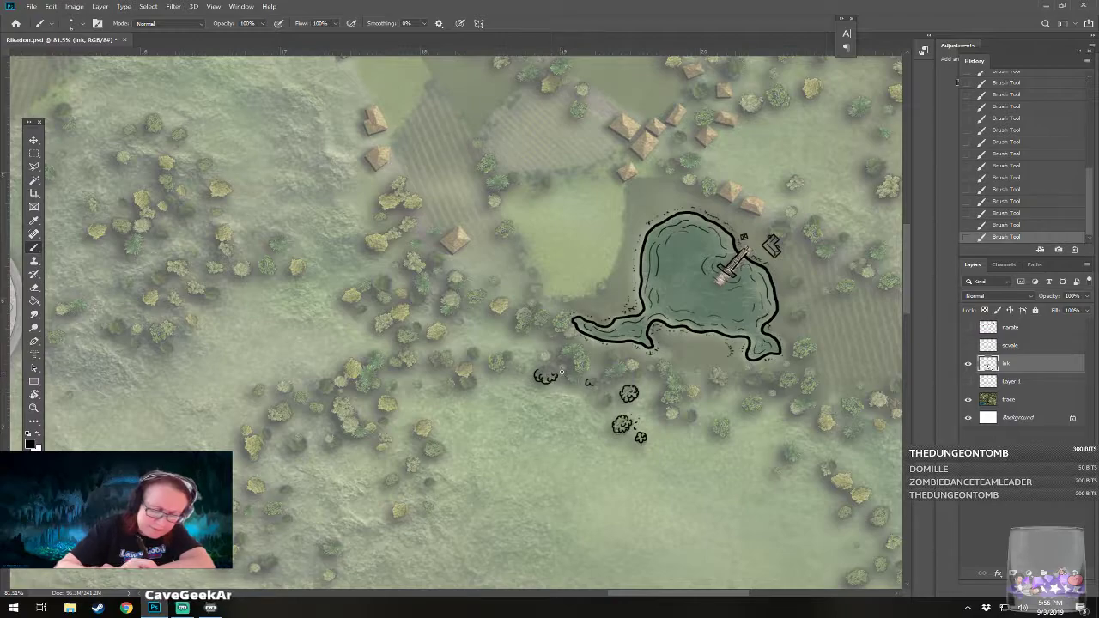
left_click_drag(560, 371, 582, 374)
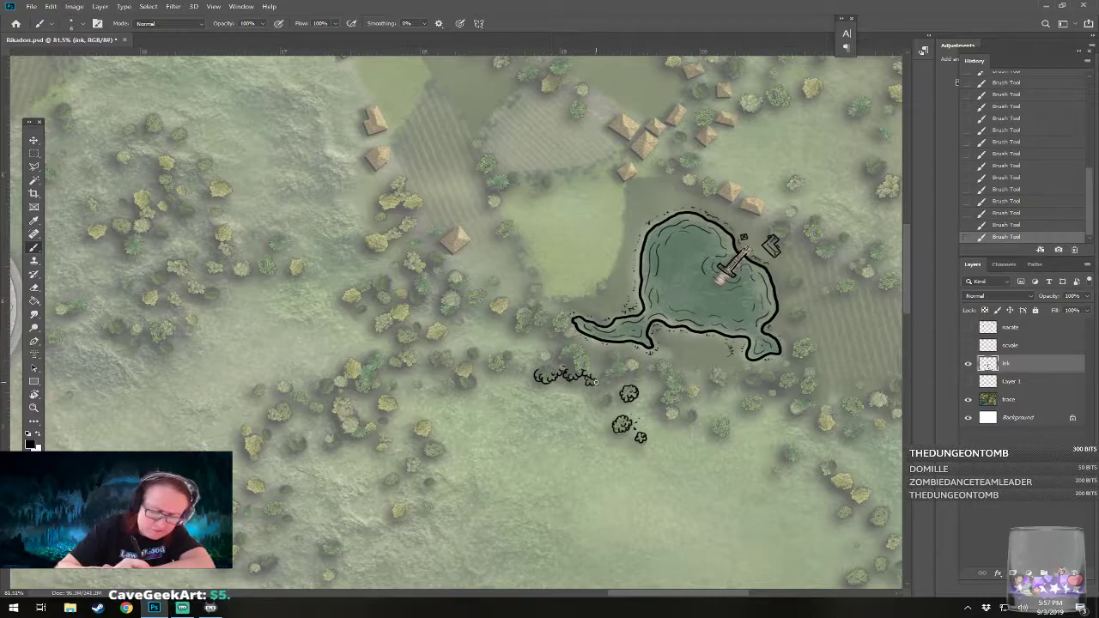
mouse_move(601, 379)
left_mouse_down()
mouse_move(651, 375)
mouse_move(678, 430)
mouse_move(696, 422)
mouse_move(683, 406)
left_mouse_up()
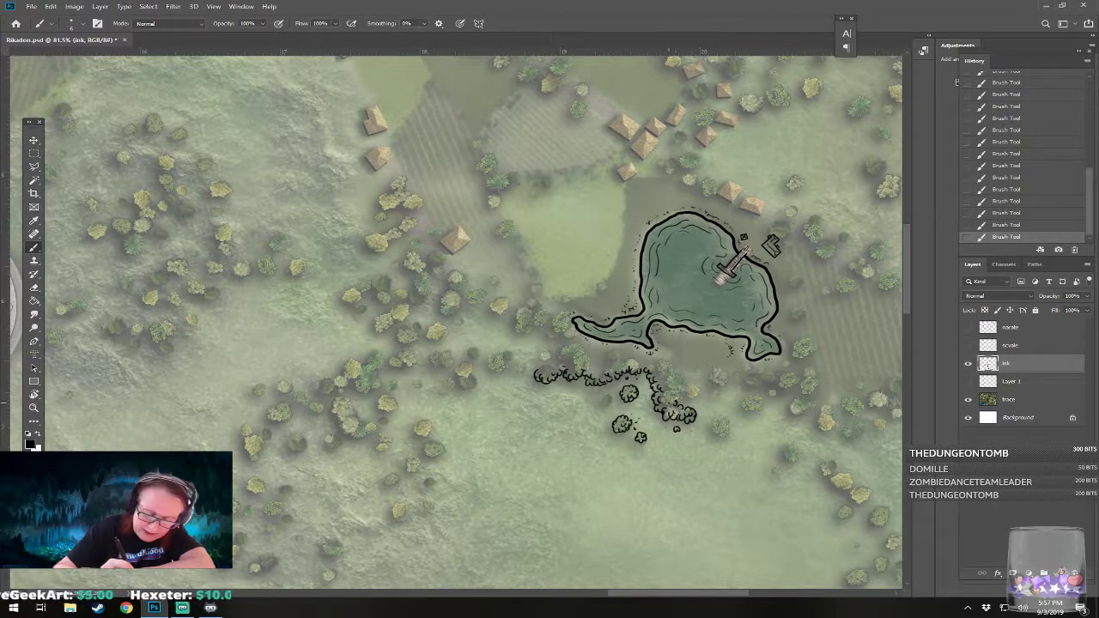
mouse_move(675, 393)
left_mouse_down()
mouse_move(690, 398)
mouse_move(696, 384)
left_mouse_up()
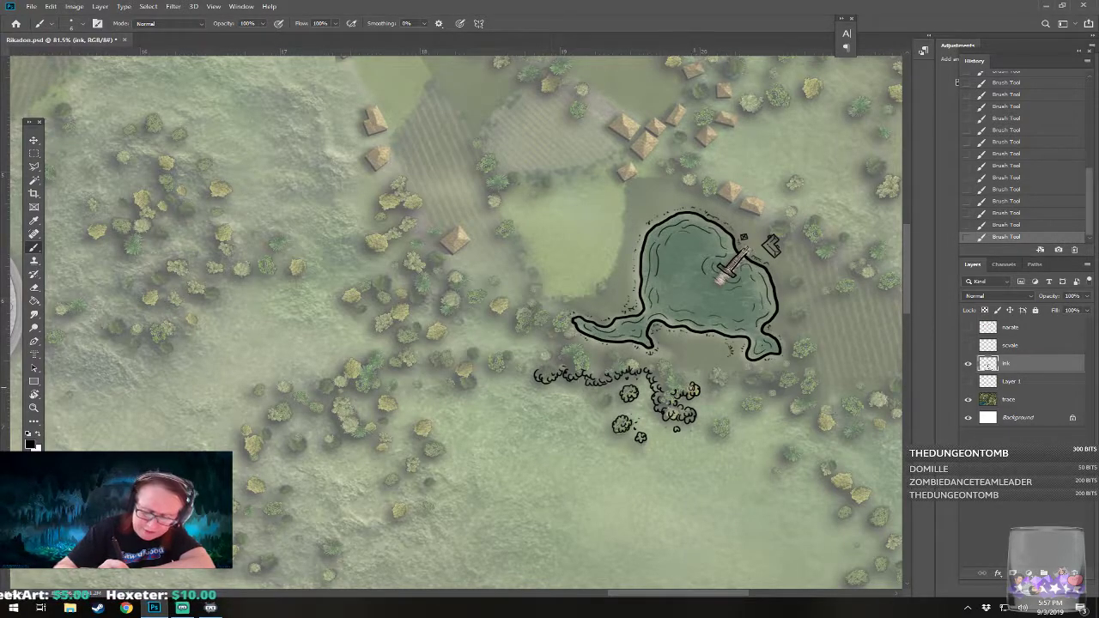
Step: Ink single round trees with scattered dots east of the new cluster and fill in the cluster's upper treetops
mouse_move(709, 427)
left_mouse_down()
mouse_move(727, 429)
mouse_move(717, 427)
mouse_move(729, 420)
mouse_move(710, 417)
mouse_move(720, 421)
left_mouse_up()
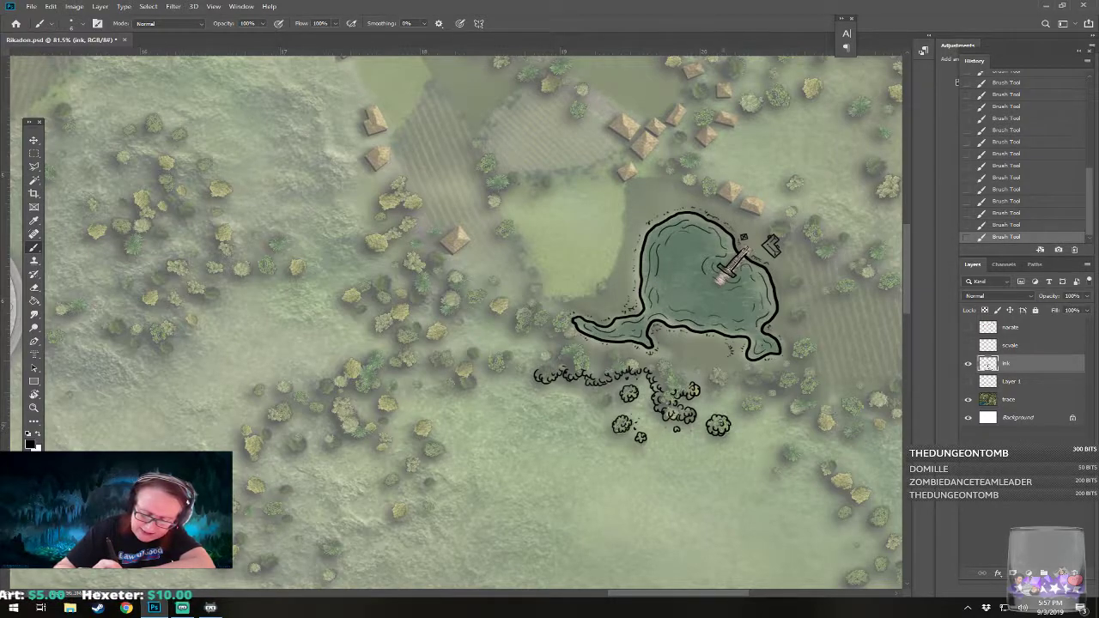
left_click(698, 442)
left_click(695, 433)
left_click(698, 432)
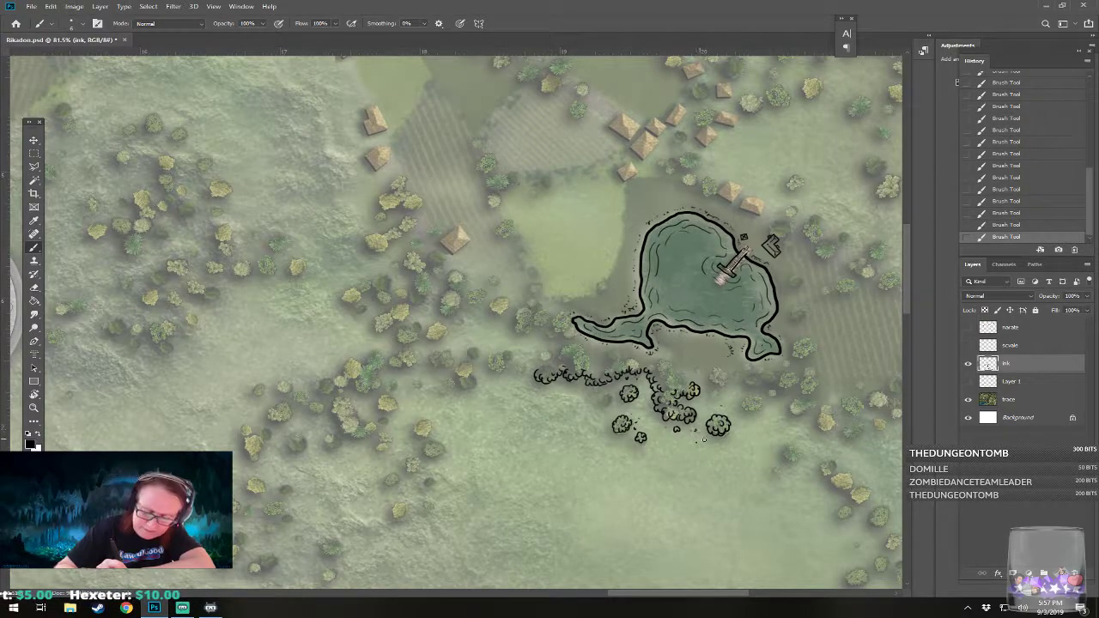
mouse_move(704, 392)
left_mouse_down()
mouse_move(655, 433)
mouse_move(676, 418)
mouse_move(598, 408)
mouse_move(642, 370)
left_mouse_up()
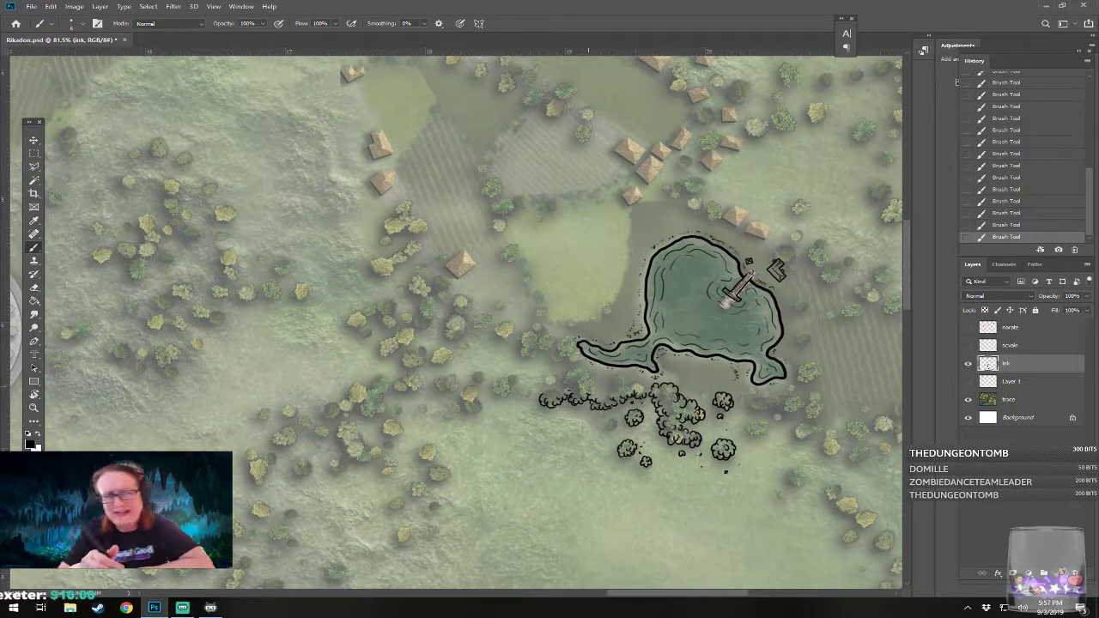
Step: Fill in treetops above the treeline and around the west inlet's tip, adding a small bush northwest of it
mouse_move(688, 390)
left_mouse_down()
mouse_move(698, 392)
mouse_move(614, 376)
mouse_move(622, 381)
mouse_move(604, 395)
mouse_move(573, 371)
mouse_move(572, 333)
mouse_move(552, 333)
mouse_move(565, 342)
left_mouse_up()
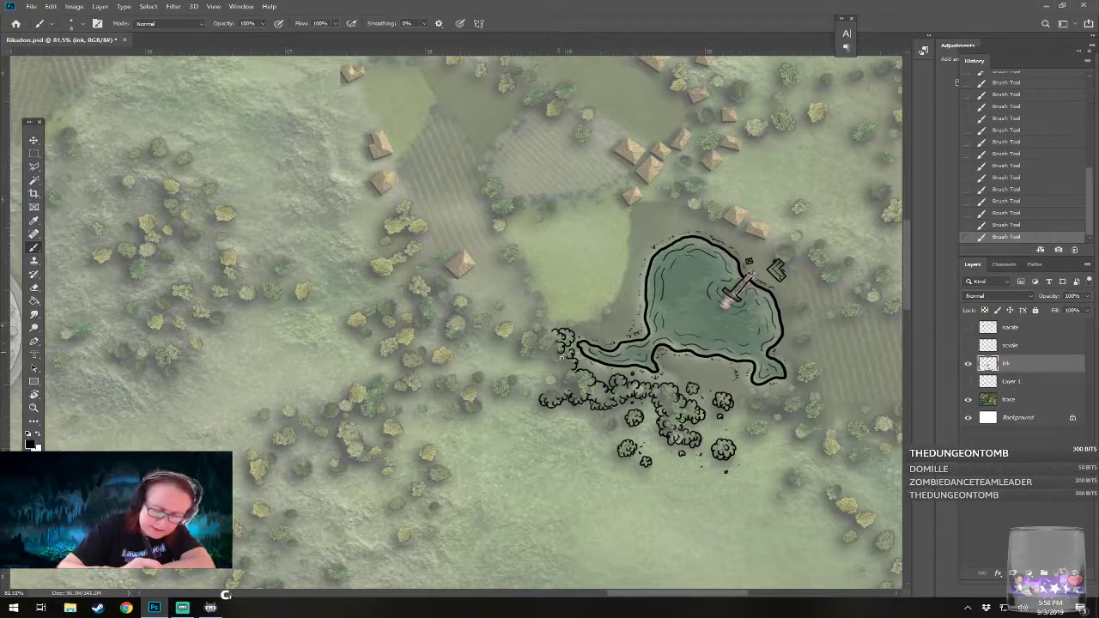
mouse_move(493, 381)
left_mouse_down()
mouse_move(500, 395)
mouse_move(499, 386)
mouse_move(519, 395)
mouse_move(512, 381)
mouse_move(531, 396)
mouse_move(547, 391)
mouse_move(515, 406)
mouse_move(593, 433)
left_mouse_up()
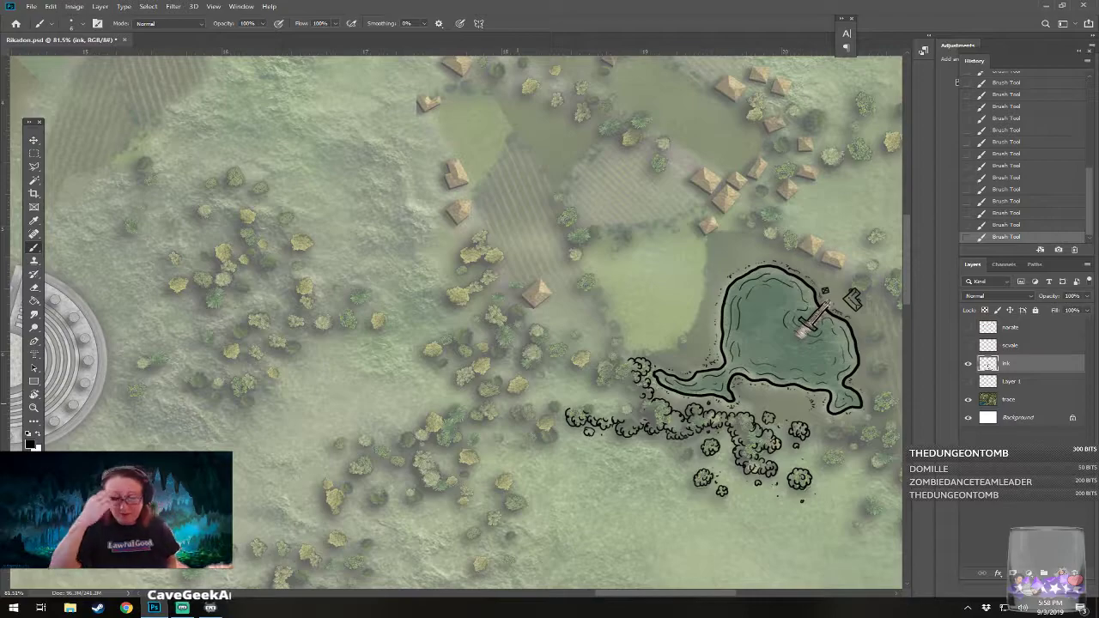
left_click_drag(618, 343, 615, 340)
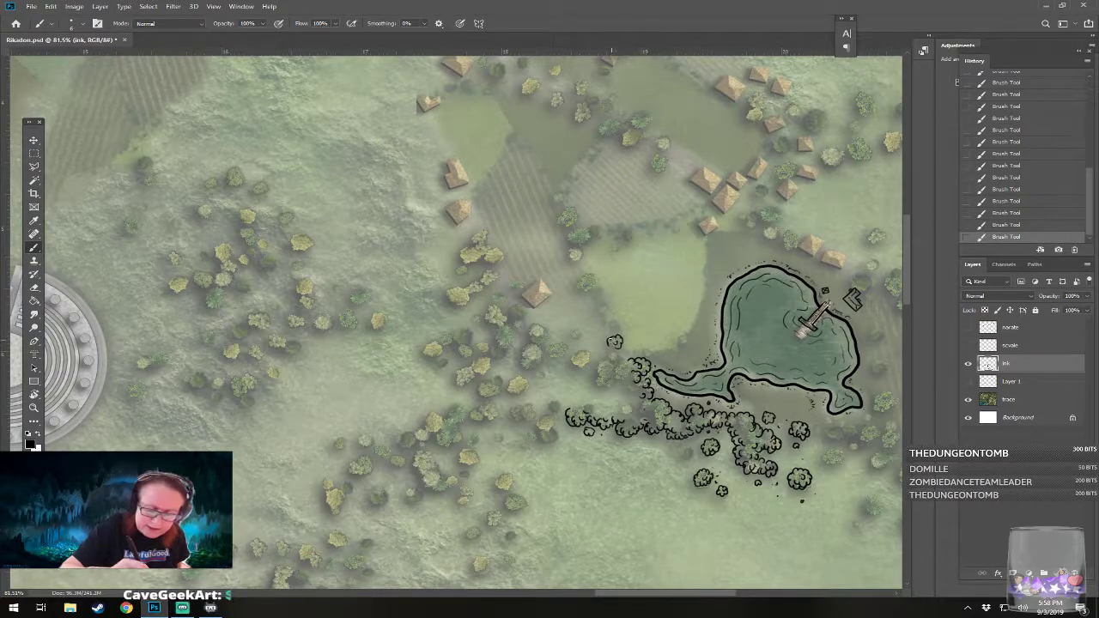
Step: Extend the tree cover west of the inlet tip, thickening the treeline and adding a separate tree cluster at its west end
mouse_move(591, 350)
left_mouse_down()
mouse_move(576, 347)
mouse_move(573, 364)
mouse_move(591, 355)
mouse_move(584, 366)
mouse_move(601, 385)
mouse_move(621, 372)
mouse_move(632, 398)
mouse_move(626, 410)
mouse_move(614, 401)
mouse_move(678, 426)
left_mouse_up()
mouse_move(613, 407)
left_mouse_down()
mouse_move(566, 405)
mouse_move(580, 404)
left_mouse_up()
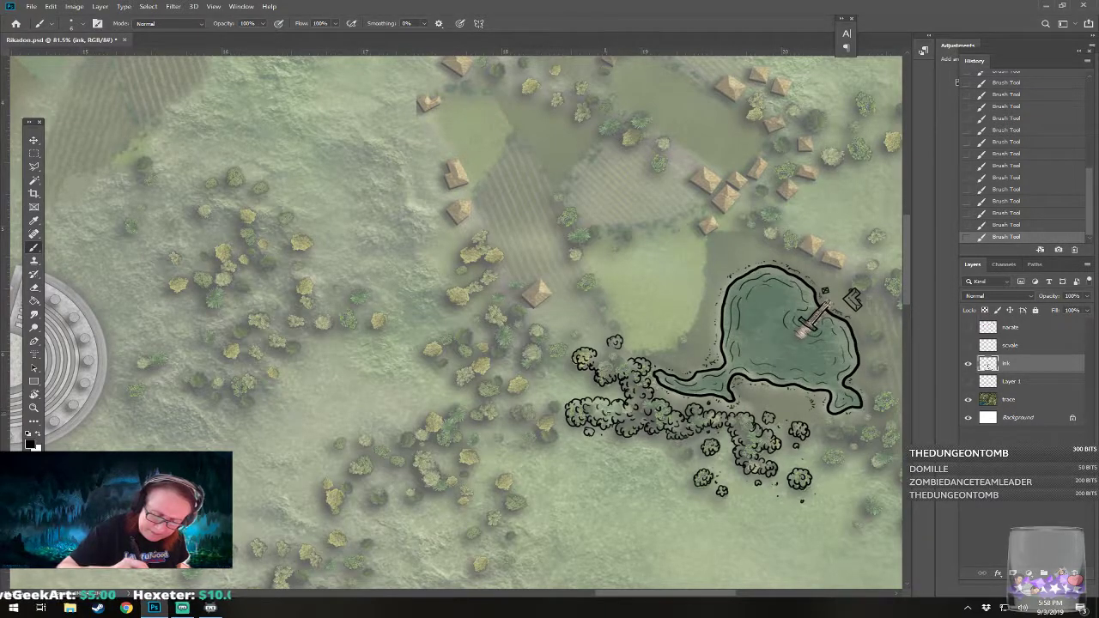
mouse_move(625, 364)
left_mouse_down()
mouse_move(598, 355)
mouse_move(604, 369)
mouse_move(725, 359)
left_mouse_up()
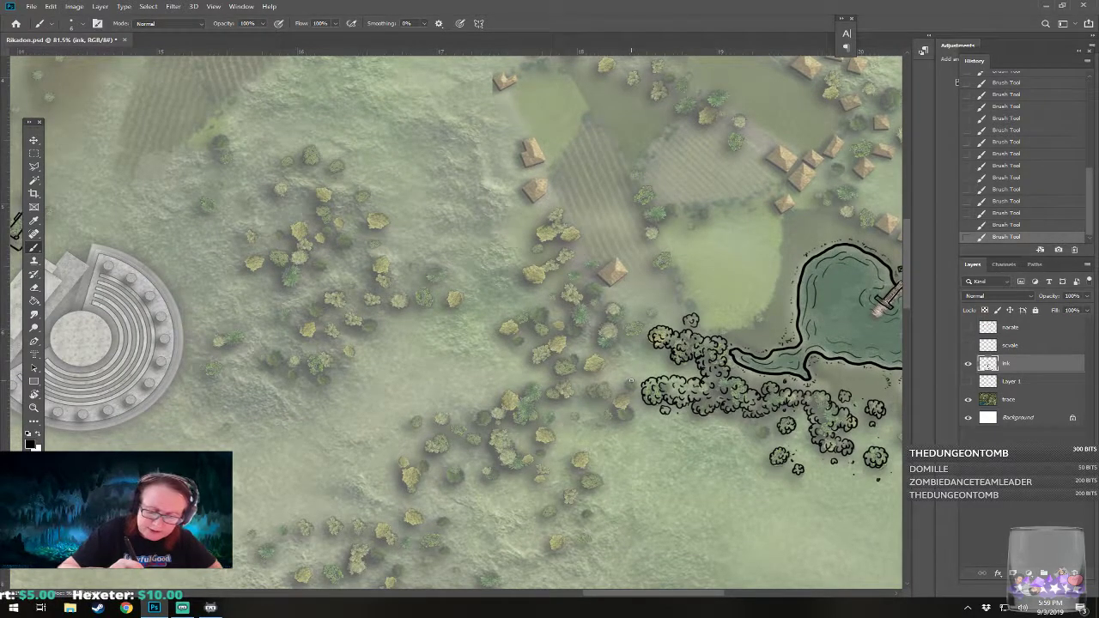
mouse_move(627, 383)
left_mouse_down()
mouse_move(596, 383)
mouse_move(588, 397)
mouse_move(614, 406)
mouse_move(601, 419)
mouse_move(631, 417)
mouse_move(630, 390)
mouse_move(615, 411)
mouse_move(639, 411)
mouse_move(609, 432)
mouse_move(624, 427)
left_mouse_up()
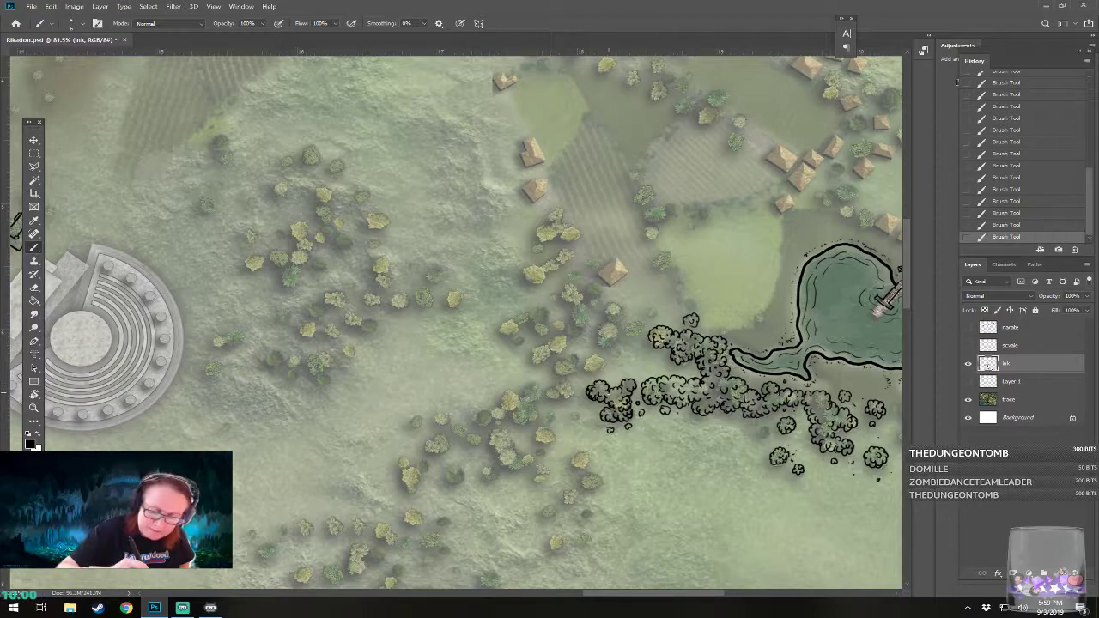
Step: Show the narate layer and sketch black directional marks on it above and below the westernmost inked tree cluster
left_click(969, 327)
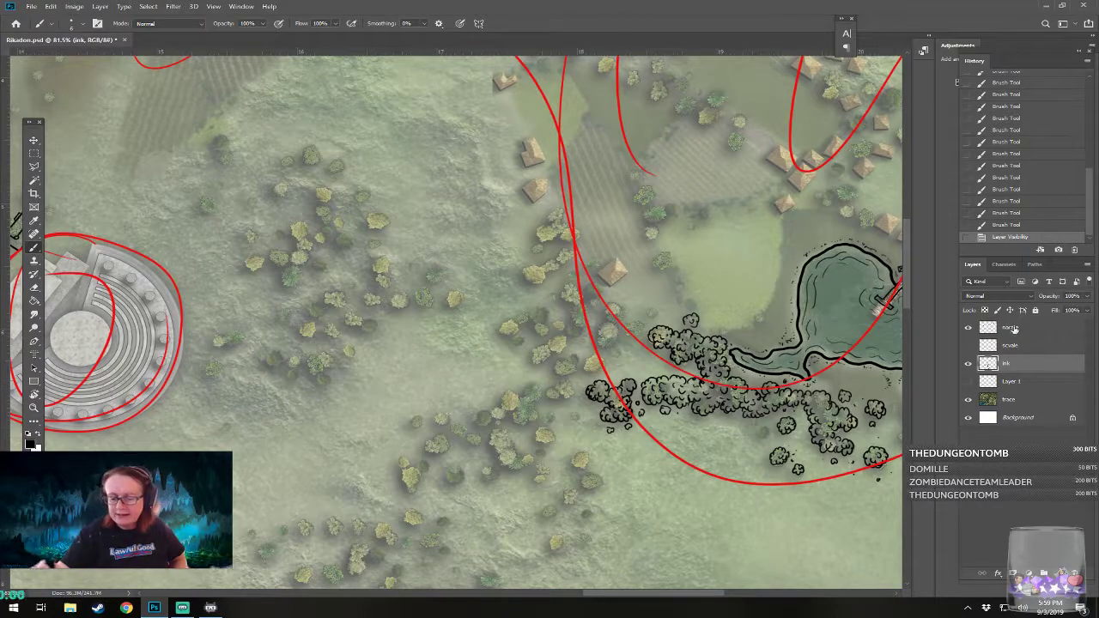
left_click(1012, 327)
left_click_drag(581, 347, 597, 376)
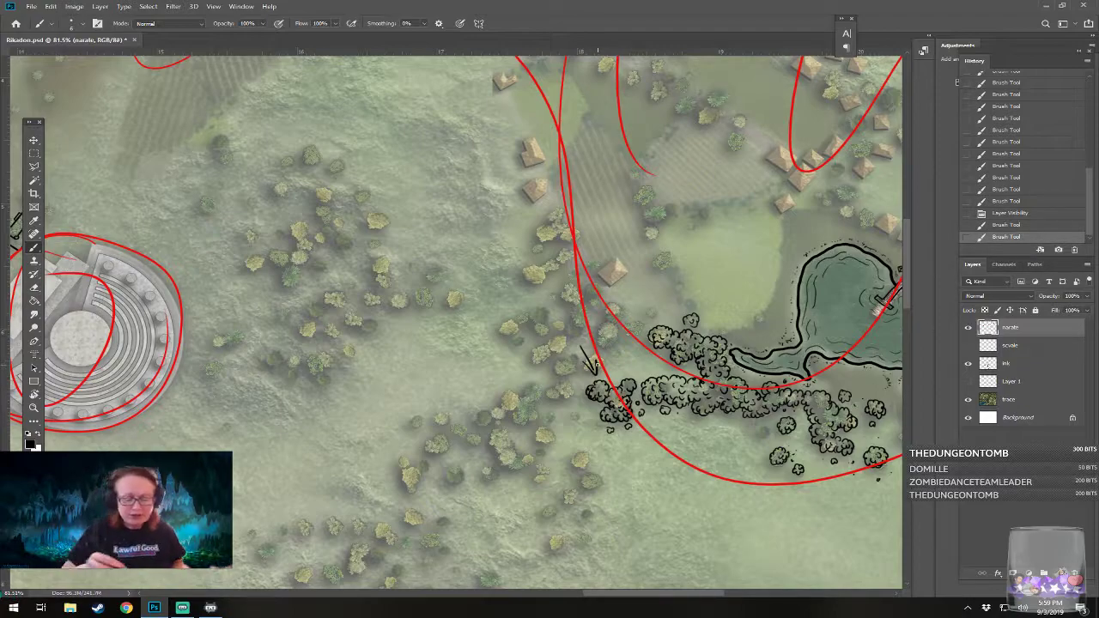
mouse_move(624, 438)
left_mouse_down()
mouse_move(639, 450)
mouse_move(656, 439)
left_mouse_up()
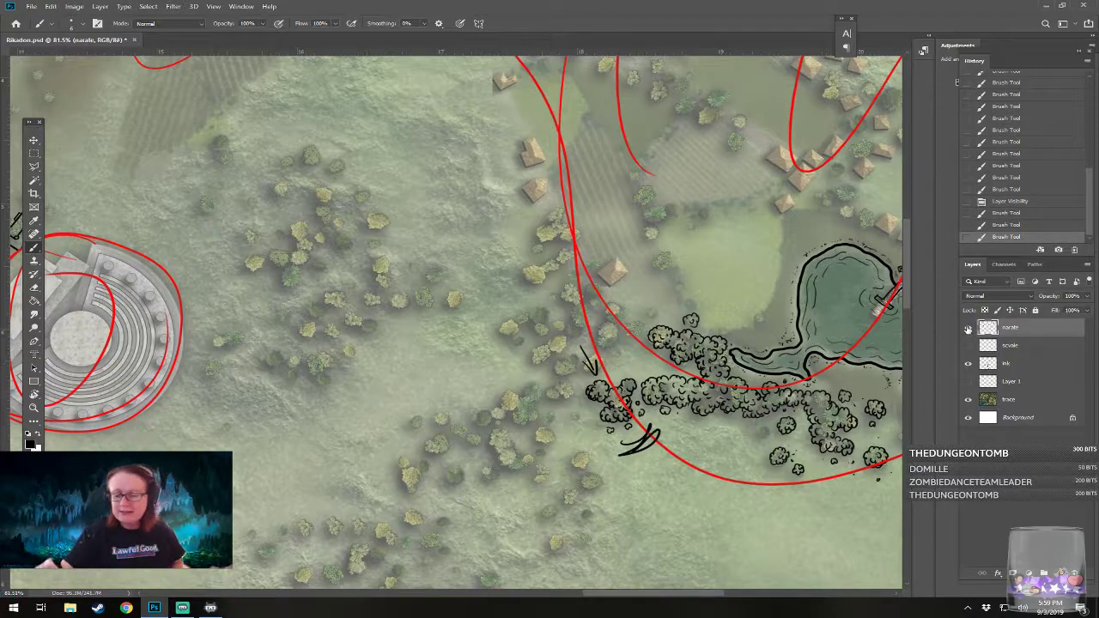
Step: Hide the narate layer and make the ink layer active again
left_click(968, 327)
left_click(1013, 400)
left_click(1016, 363)
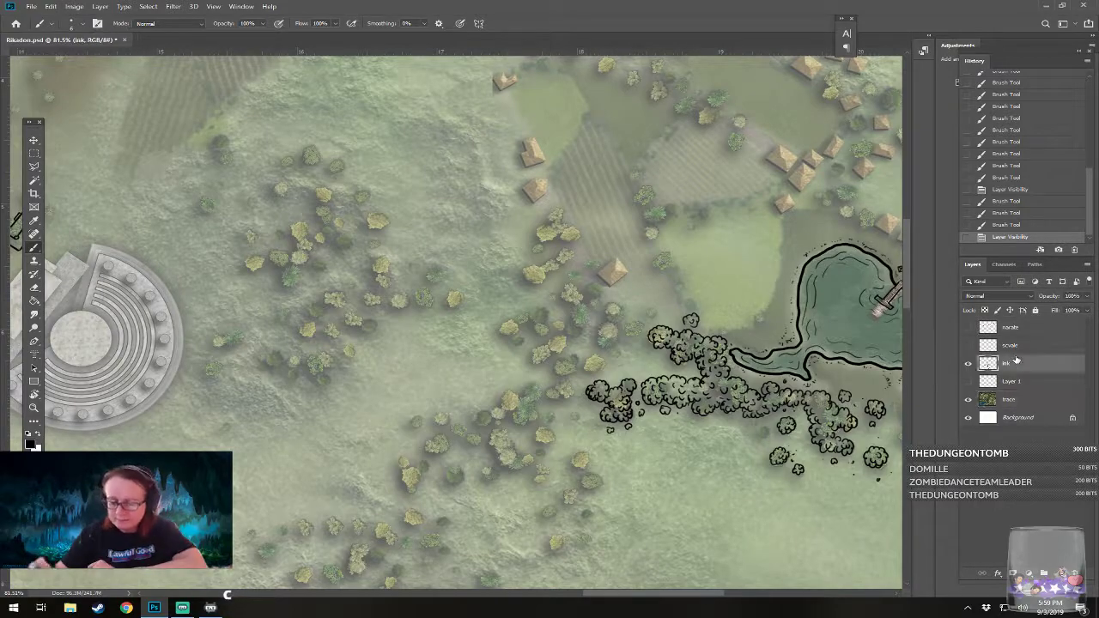
Step: Ink a small lone tree, a joined clump of treetops and scattered dots in the woodland between the amphitheatre and the pond
left_click_drag(657, 343, 593, 355)
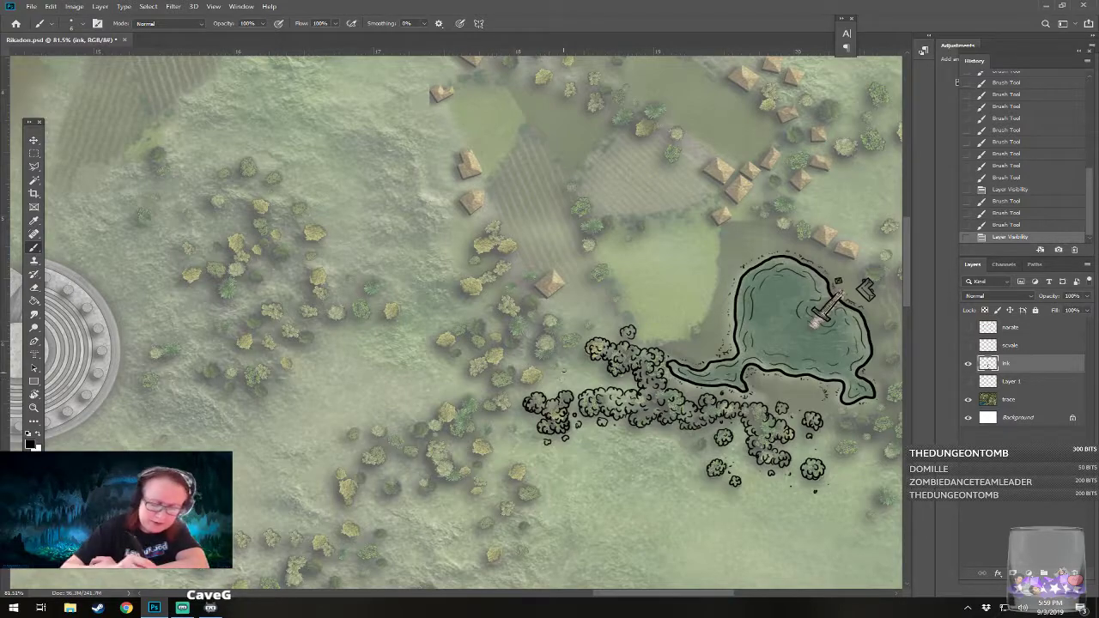
left_click_drag(601, 344, 542, 390)
scroll(763, 362, "down", 5)
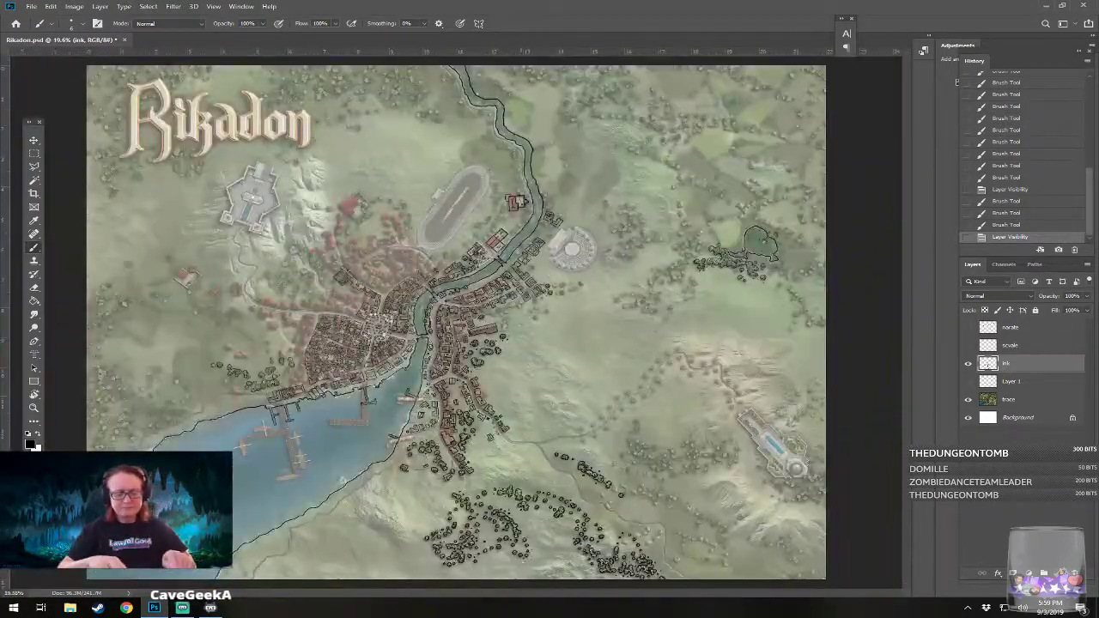
scroll(763, 362, "up", 2)
scroll(721, 416, "up", 2)
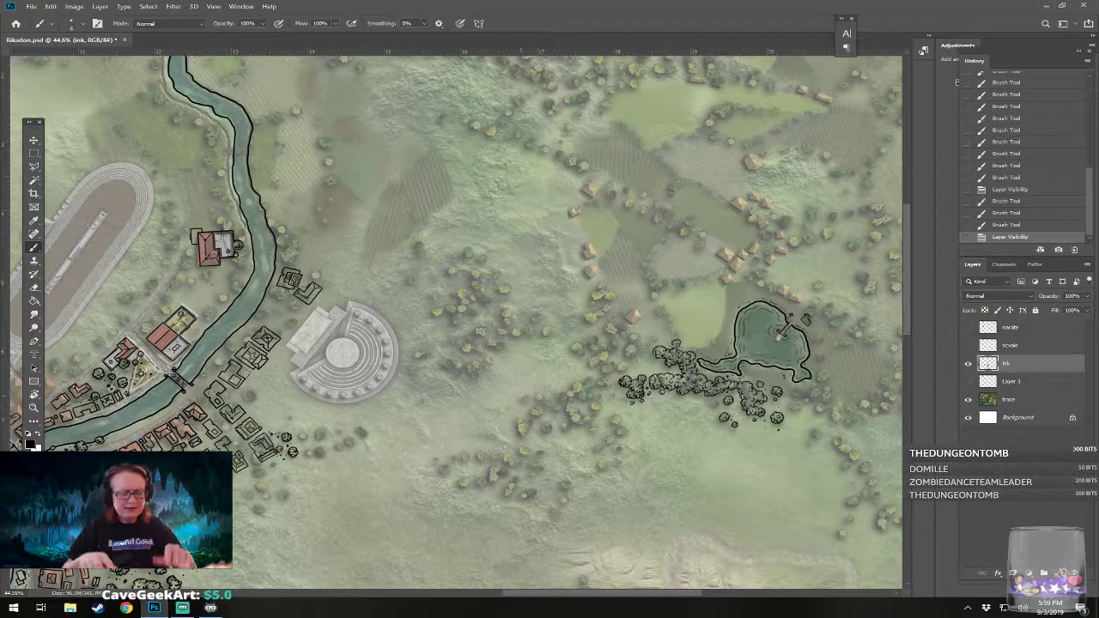
scroll(601, 463, "up", 8)
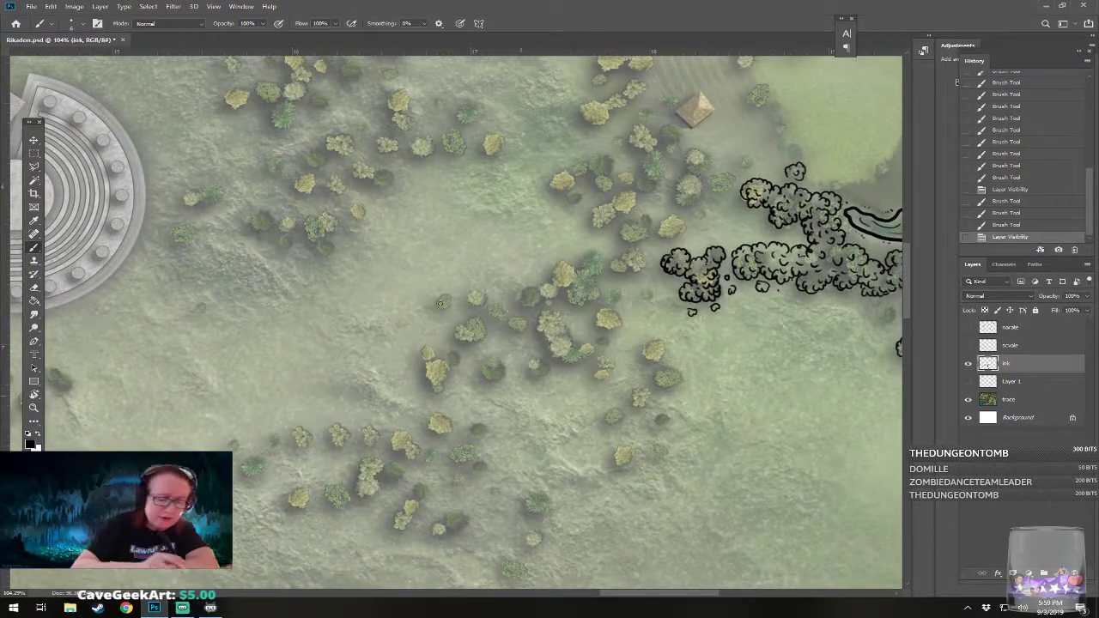
mouse_move(441, 295)
left_mouse_down()
mouse_move(436, 306)
mouse_move(453, 307)
mouse_move(450, 293)
mouse_move(440, 292)
mouse_move(455, 334)
mouse_move(470, 342)
mouse_move(450, 349)
mouse_move(453, 367)
mouse_move(469, 351)
mouse_move(419, 345)
mouse_move(436, 390)
mouse_move(443, 364)
mouse_move(461, 369)
mouse_move(448, 382)
left_mouse_up()
left_click(444, 286)
left_click(429, 289)
left_click(424, 316)
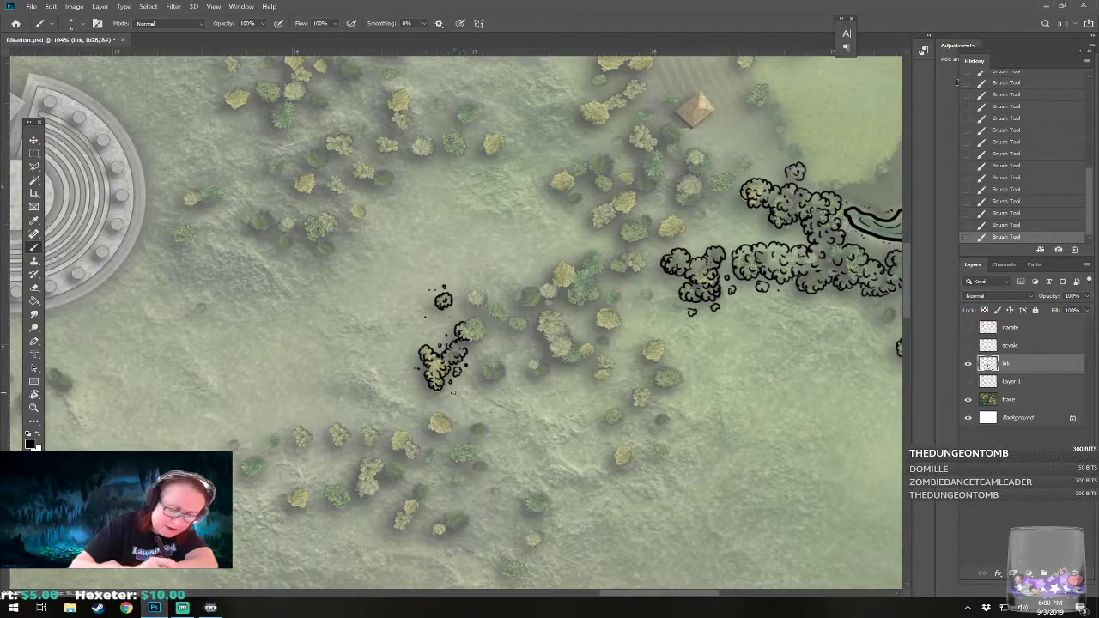
mouse_move(464, 345)
left_mouse_down()
mouse_move(486, 345)
mouse_move(489, 329)
mouse_move(463, 316)
mouse_move(469, 331)
left_mouse_up()
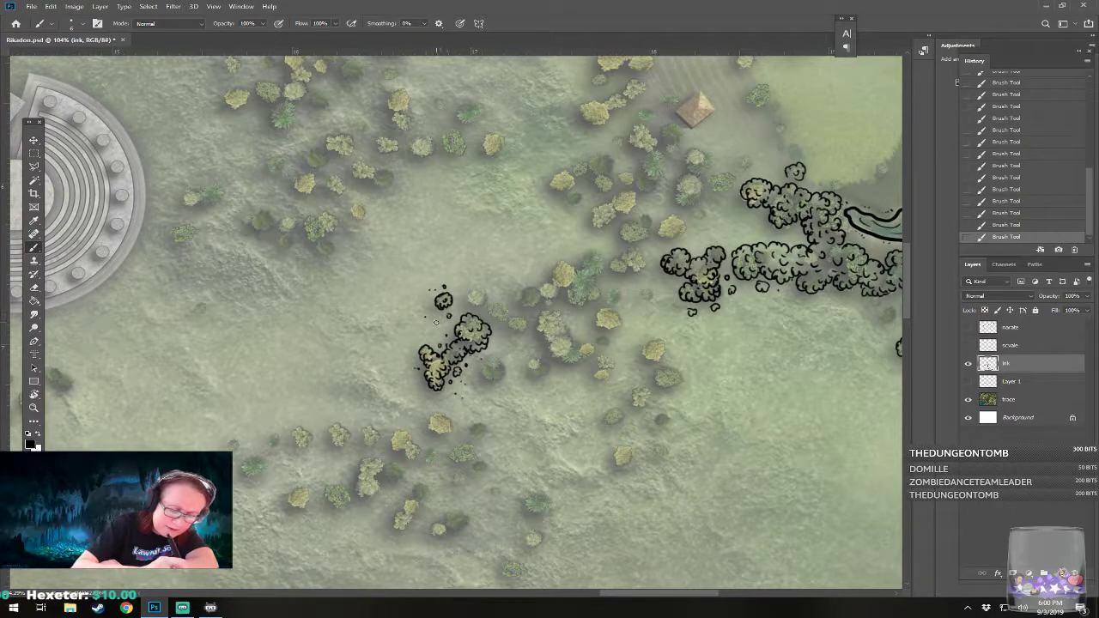
Step: Ink a small round tree east of the lone tree, a joined group of treetops beside the clump, and another lone tree south of them
mouse_move(467, 298)
left_mouse_down()
mouse_move(481, 304)
mouse_move(485, 292)
mouse_move(466, 289)
mouse_move(473, 295)
left_mouse_up()
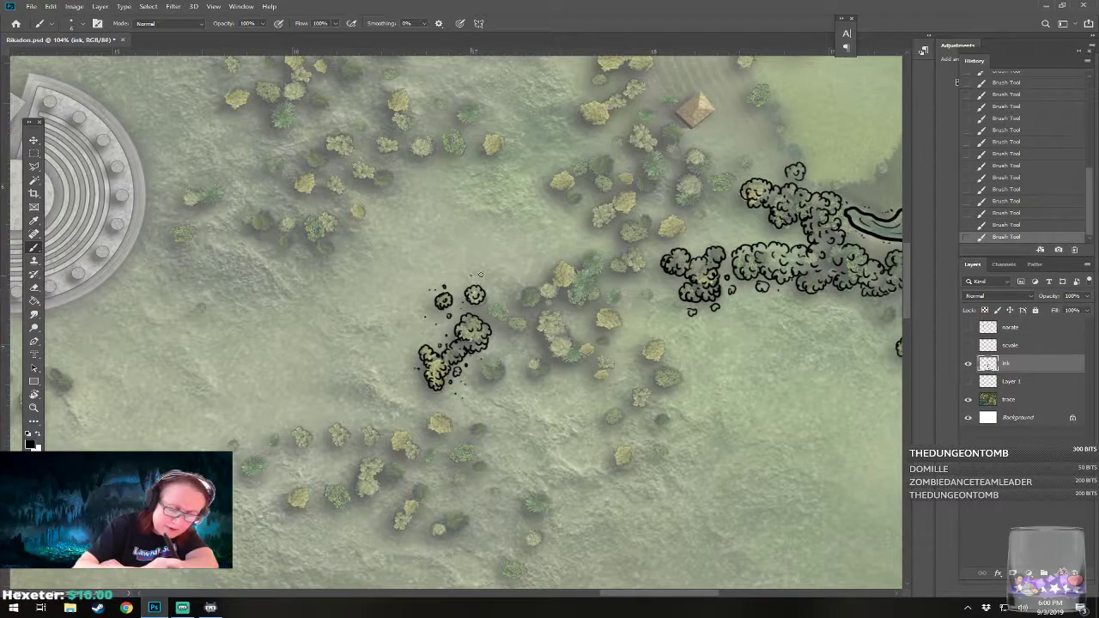
mouse_move(494, 307)
left_mouse_down()
mouse_move(486, 317)
mouse_move(505, 334)
mouse_move(518, 339)
mouse_move(523, 328)
left_mouse_up()
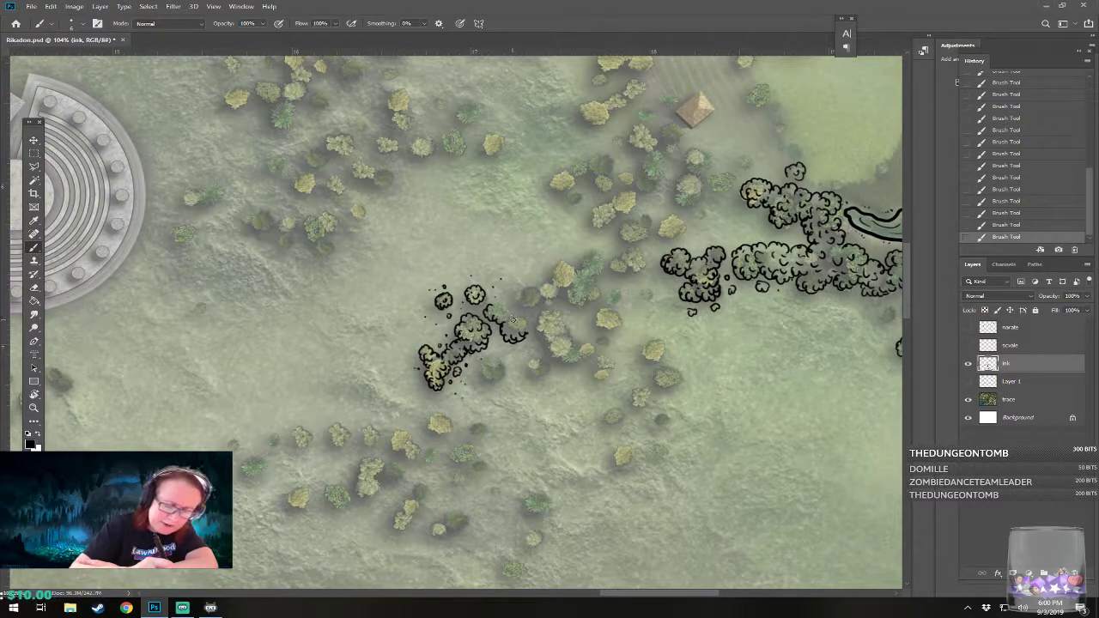
mouse_move(510, 318)
left_mouse_down()
mouse_move(491, 308)
mouse_move(516, 319)
left_mouse_up()
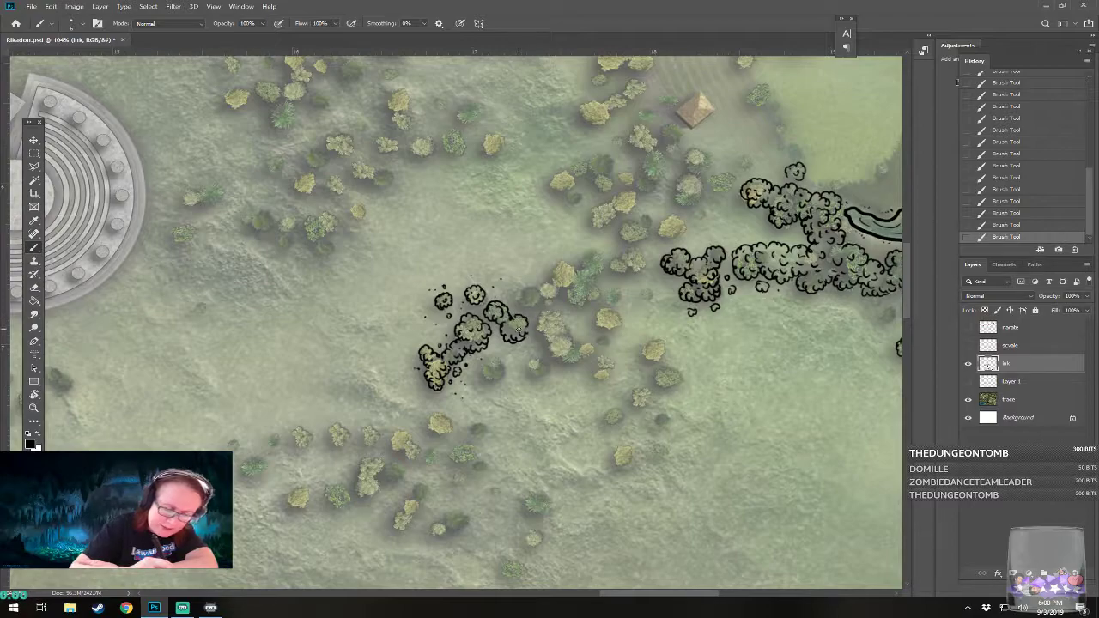
scroll(537, 318, "up", 2)
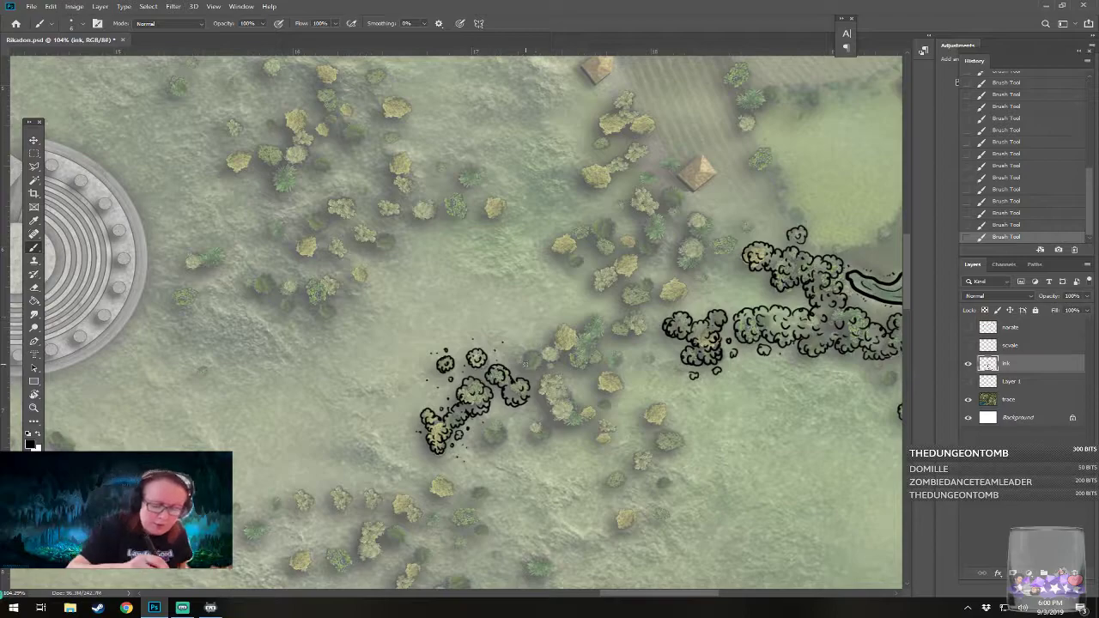
mouse_move(519, 369)
left_mouse_down()
mouse_move(539, 387)
mouse_move(542, 406)
mouse_move(533, 405)
mouse_move(549, 420)
mouse_move(534, 423)
mouse_move(548, 434)
mouse_move(548, 422)
mouse_move(498, 432)
left_mouse_up()
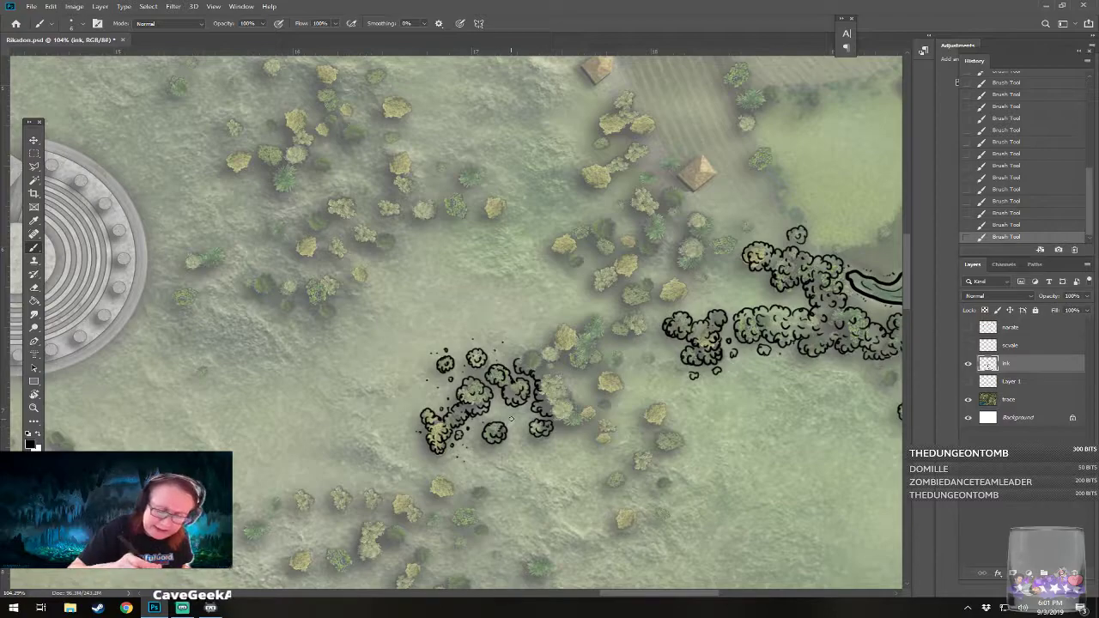
Step: Outline the dense mass of treetops extending the clump eastward, with small trees and scattered dots along its northern edge toward the pond treeline
mouse_move(554, 410)
left_mouse_down()
mouse_move(579, 421)
mouse_move(563, 436)
mouse_move(589, 430)
mouse_move(581, 424)
mouse_move(596, 412)
mouse_move(579, 407)
mouse_move(571, 419)
mouse_move(556, 373)
mouse_move(566, 362)
mouse_move(584, 371)
mouse_move(601, 354)
mouse_move(592, 371)
mouse_move(611, 392)
mouse_move(600, 407)
mouse_move(626, 393)
mouse_move(615, 372)
mouse_move(609, 383)
mouse_move(615, 359)
left_mouse_up()
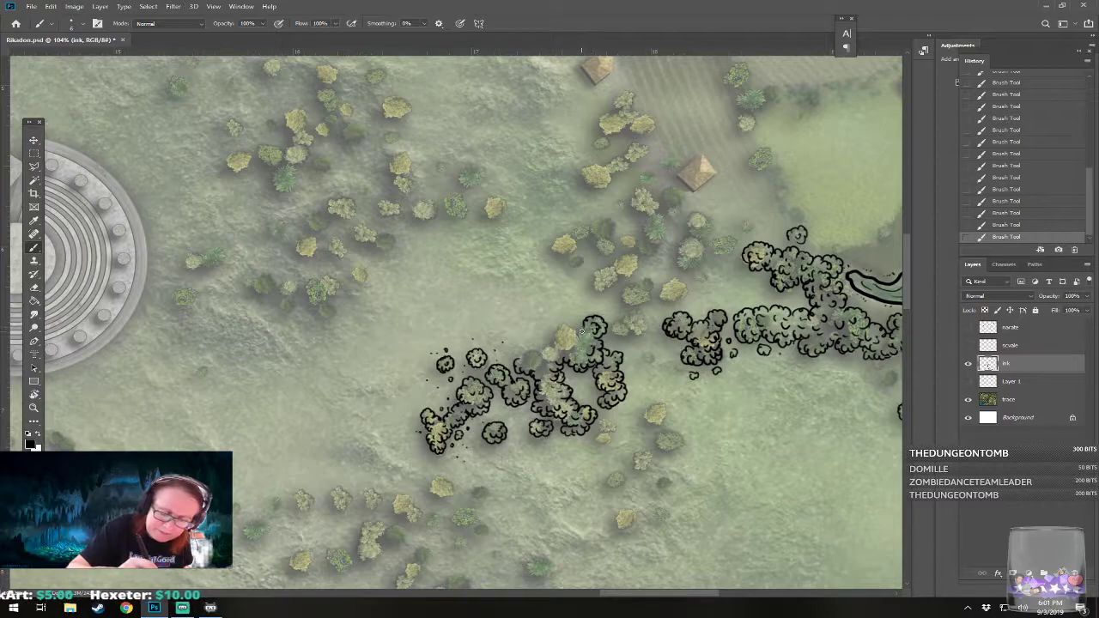
mouse_move(562, 327)
left_mouse_down()
mouse_move(556, 341)
mouse_move(576, 346)
left_mouse_up()
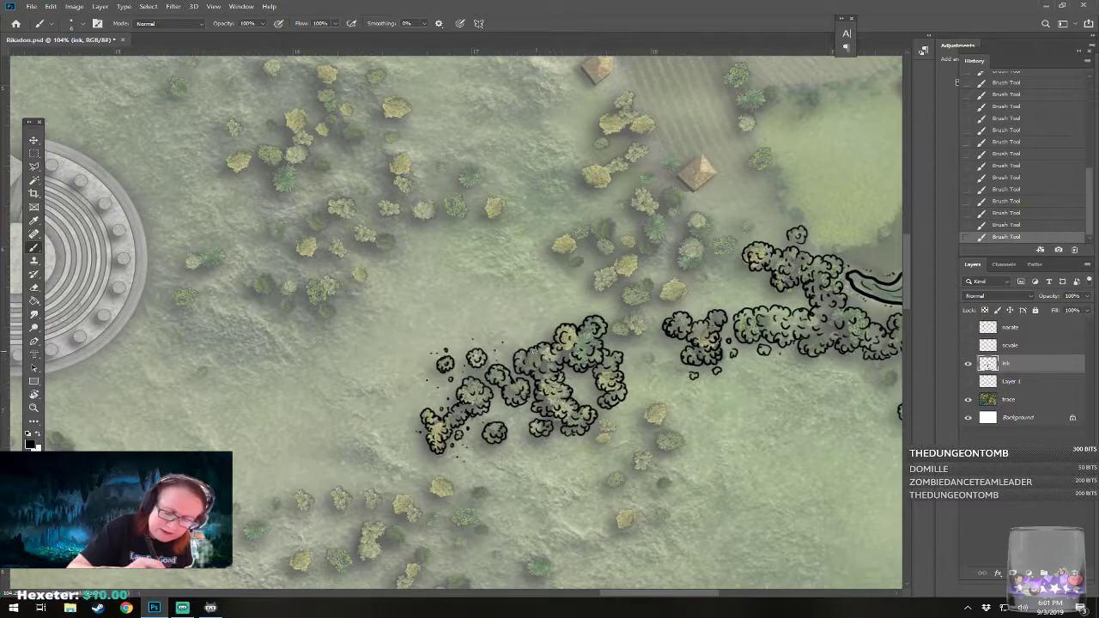
mouse_move(538, 328)
left_mouse_down()
mouse_move(553, 324)
mouse_move(526, 339)
mouse_move(567, 313)
left_mouse_up()
left_click(562, 306)
left_click(607, 312)
mouse_move(617, 323)
left_mouse_down()
mouse_move(644, 331)
mouse_move(642, 316)
mouse_move(626, 312)
mouse_move(616, 323)
mouse_move(642, 325)
left_mouse_up()
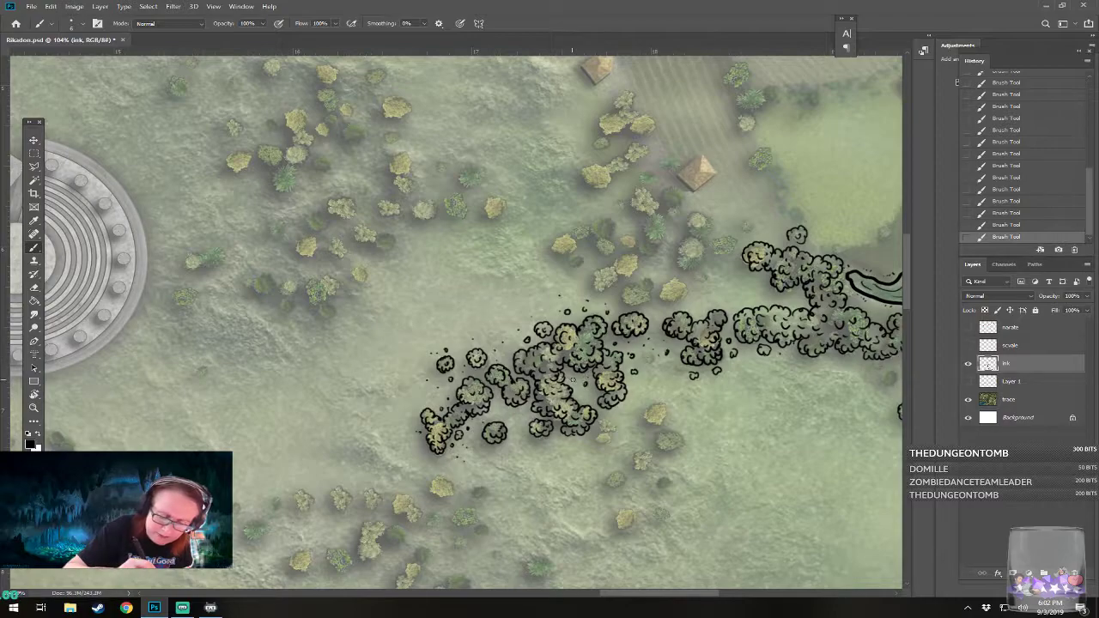
Step: Ink the tree group southeast of the dense clump, adding single trees and scattered dots around it
left_click_drag(581, 394, 594, 398)
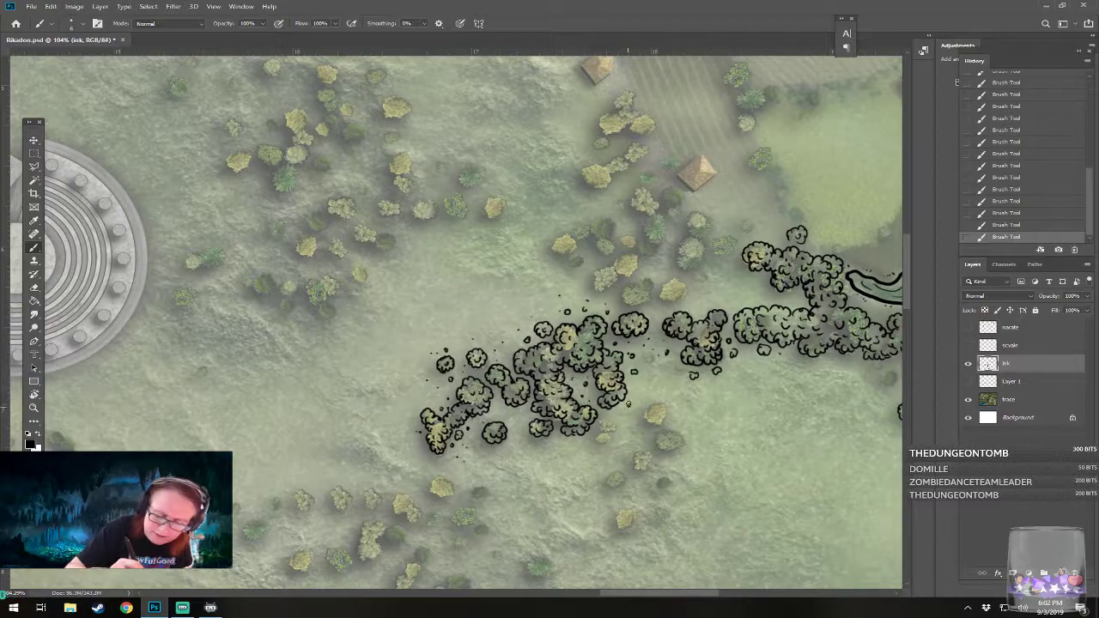
mouse_move(595, 434)
left_mouse_down()
mouse_move(601, 443)
mouse_move(614, 426)
mouse_move(601, 420)
mouse_move(651, 424)
mouse_move(633, 414)
mouse_move(650, 430)
mouse_move(665, 418)
mouse_move(658, 445)
mouse_move(636, 458)
mouse_move(657, 464)
mouse_move(651, 453)
mouse_move(681, 441)
mouse_move(664, 409)
mouse_move(651, 403)
mouse_move(653, 418)
mouse_move(651, 408)
left_mouse_up()
mouse_move(616, 470)
left_mouse_down()
mouse_move(610, 480)
mouse_move(625, 474)
mouse_move(615, 478)
left_mouse_up()
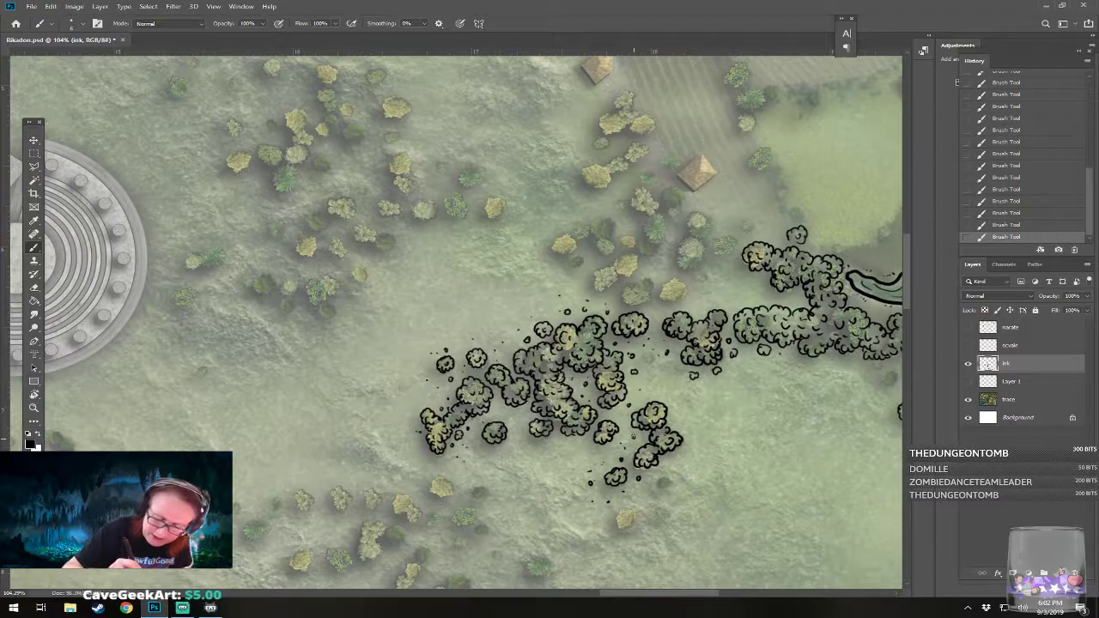
Step: Show the narate layer and draw a curved black arrow on it pointing into the clearing inside the inked tree clump
left_click(968, 327)
left_click_drag(556, 296, 586, 385)
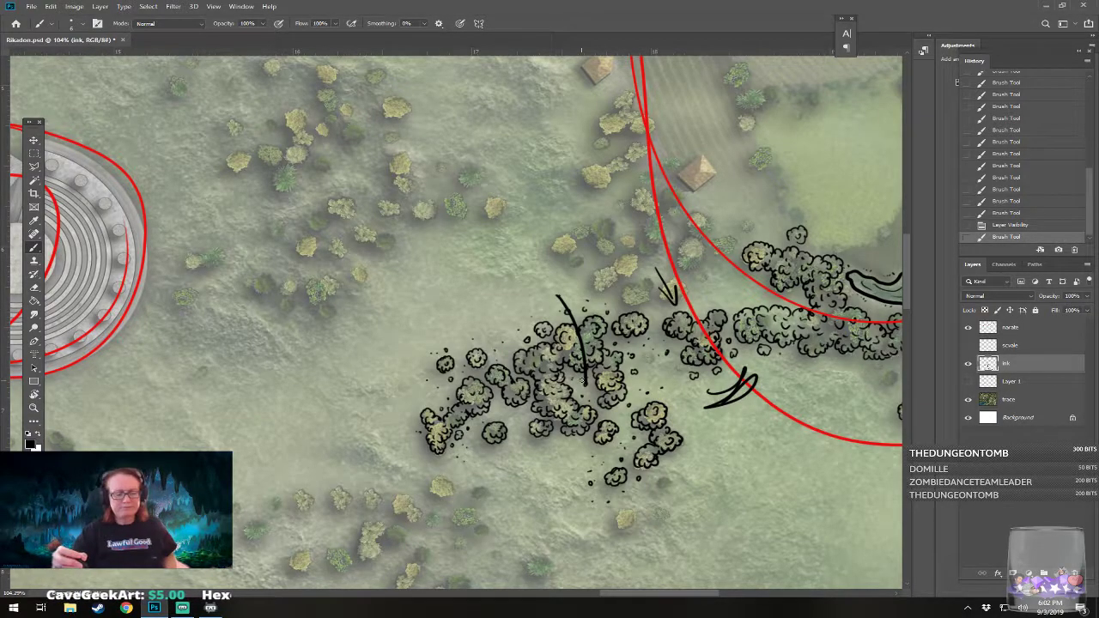
key("ctrl+z")
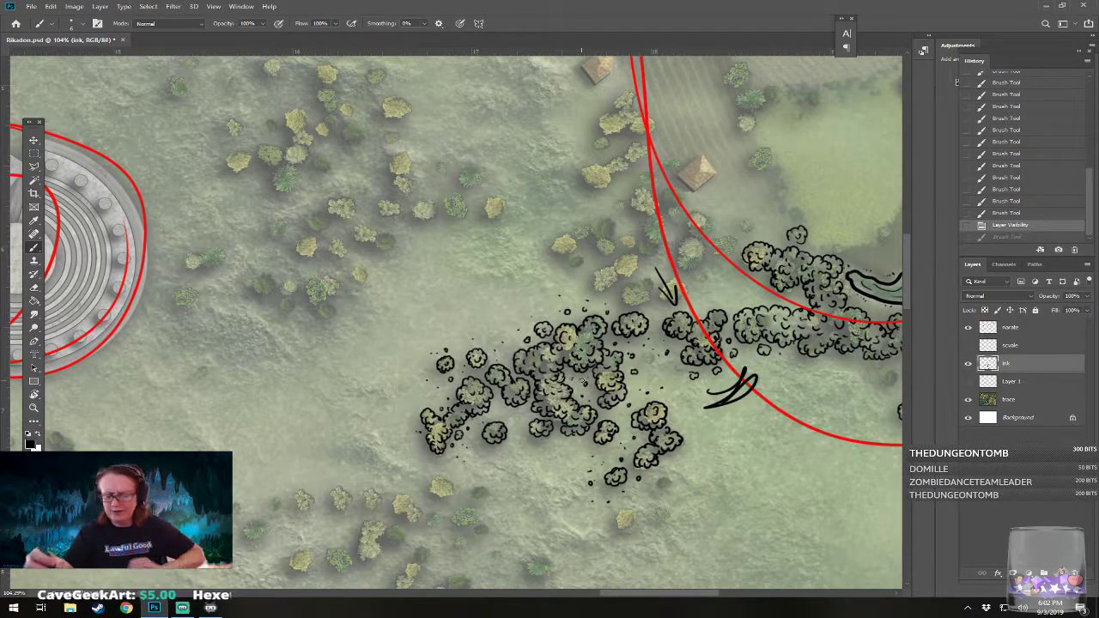
left_click(1013, 327)
mouse_move(546, 277)
left_mouse_down()
mouse_move(571, 312)
mouse_move(591, 377)
left_mouse_up()
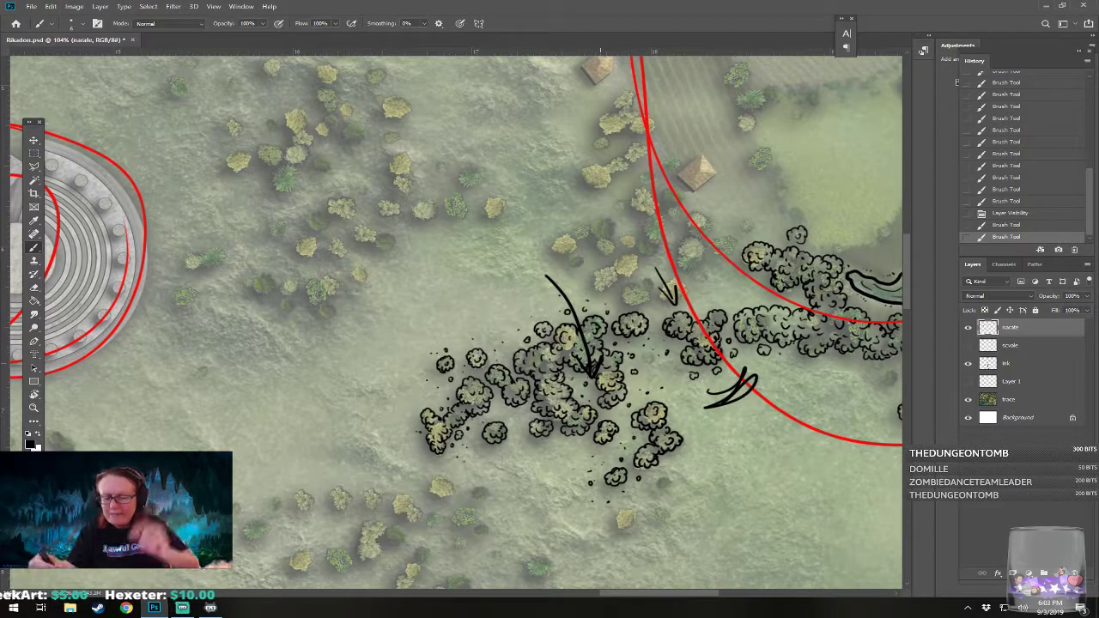
Step: Hide the narate layer and, on the ink layer, tidy the clearing and ink a small structure inside it
left_click(967, 327)
left_click(1013, 363)
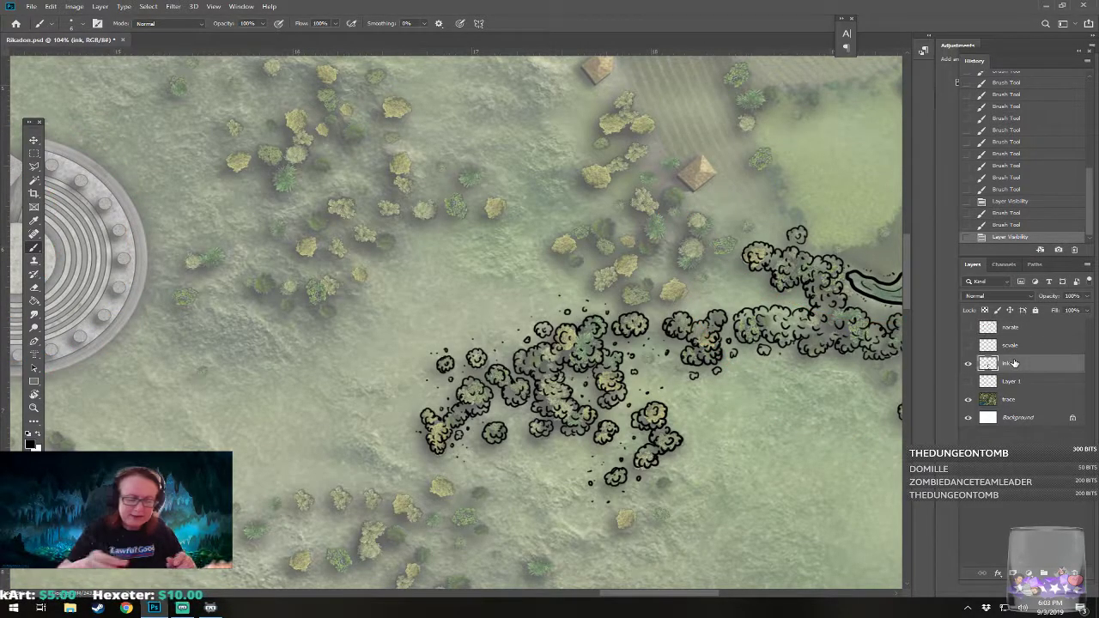
left_click_drag(587, 382, 584, 388)
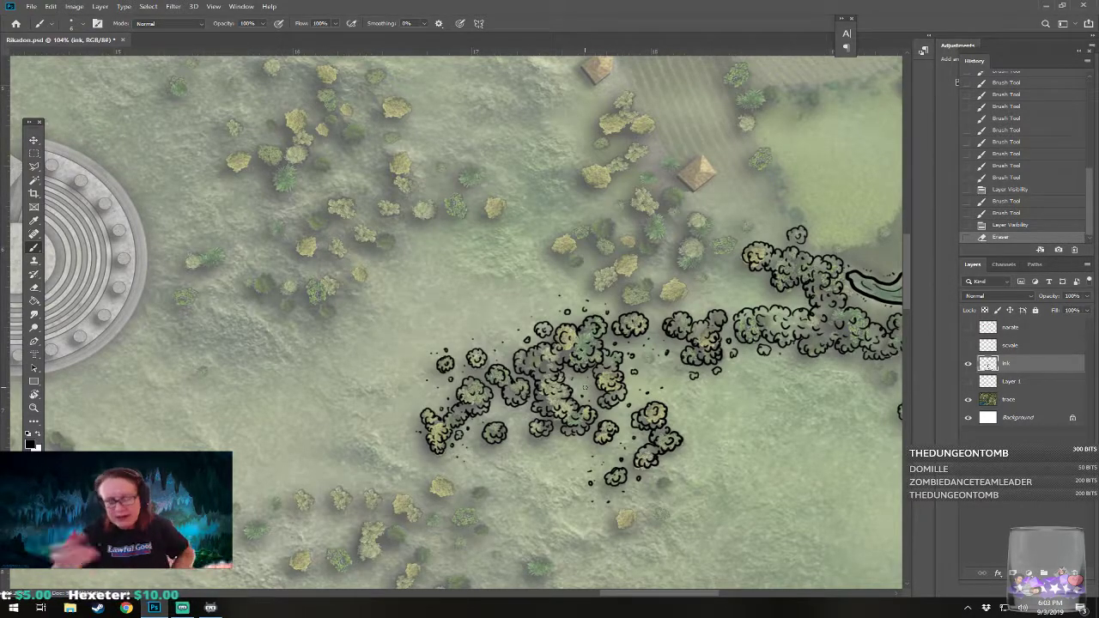
left_click_drag(579, 379, 591, 384)
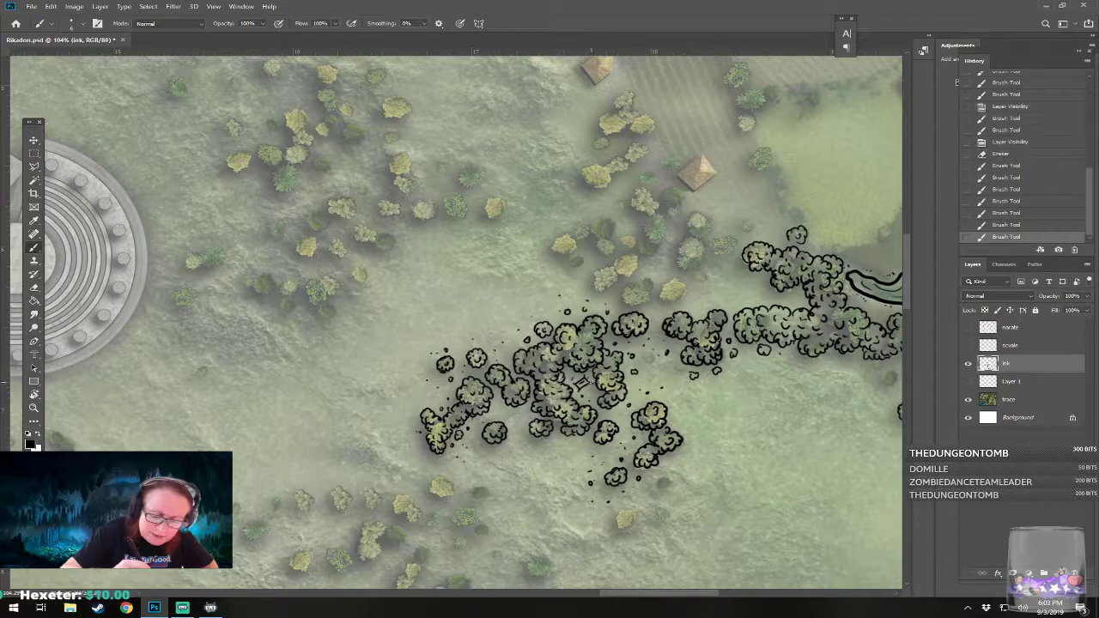
Step: Review the whole map and the area between the river, the amphitheatre and the eastern pond for what still needs inking
key("ctrl+0")
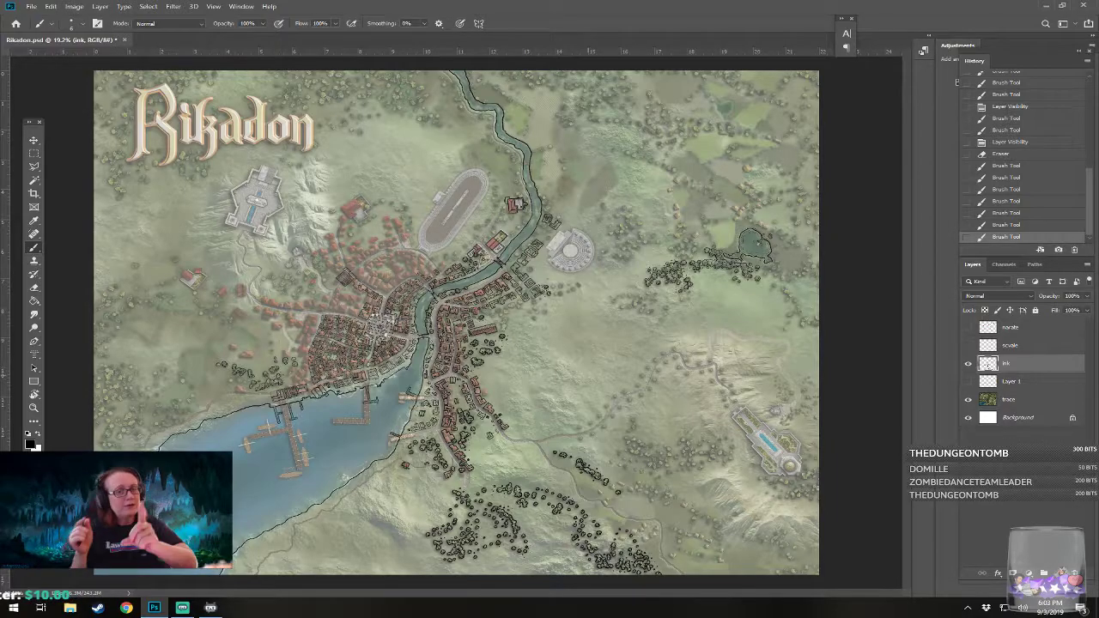
scroll(650, 247, "up", 5)
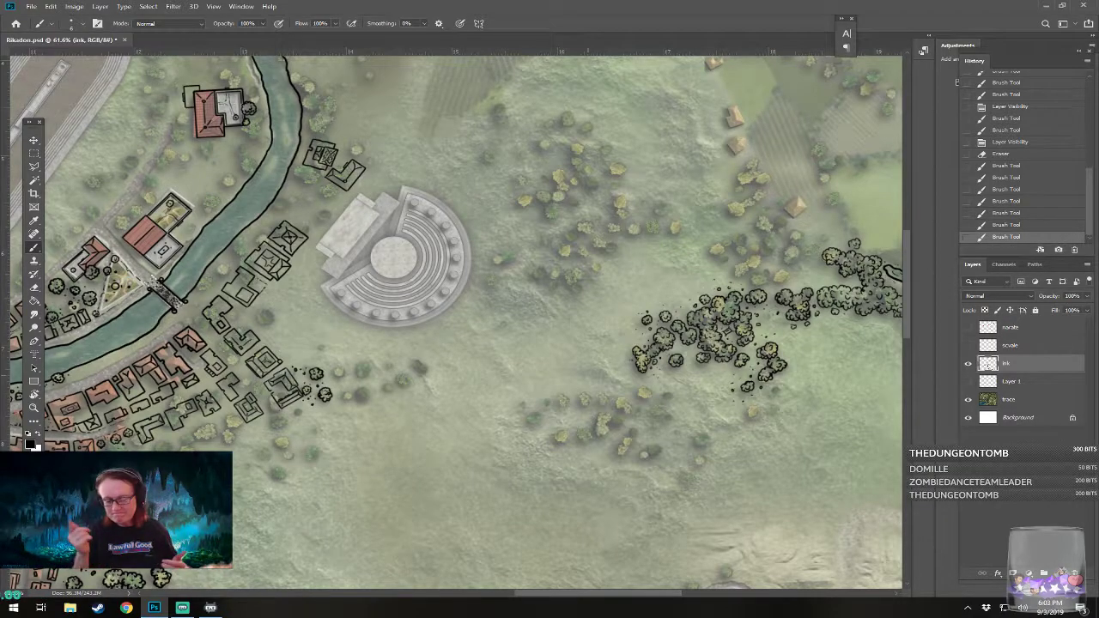
scroll(650, 392, "down", 3)
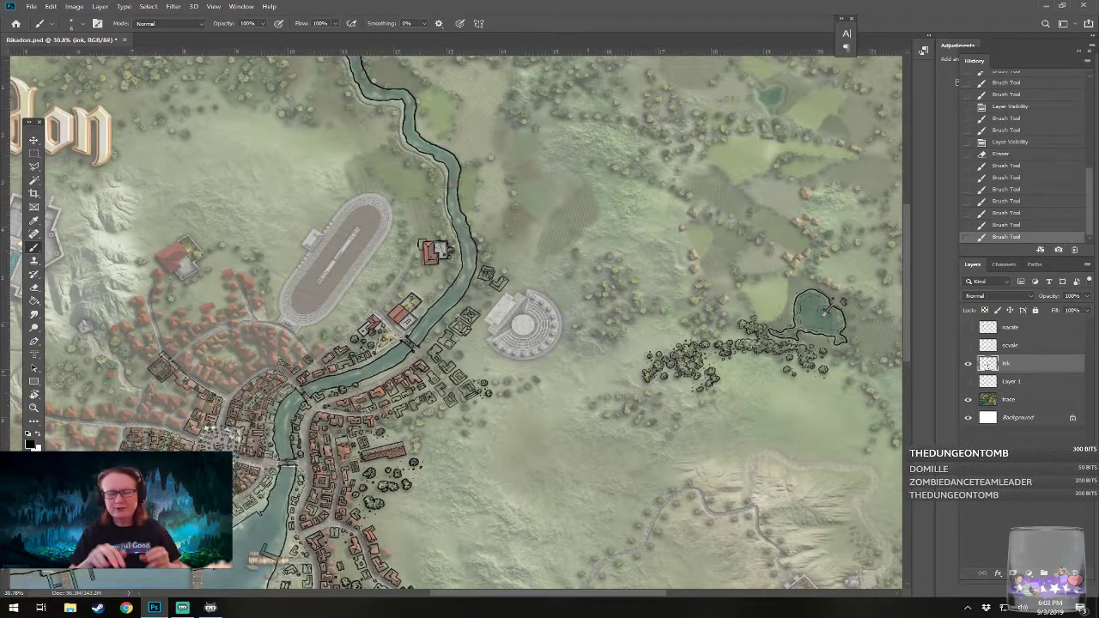
scroll(641, 433, "up", 1)
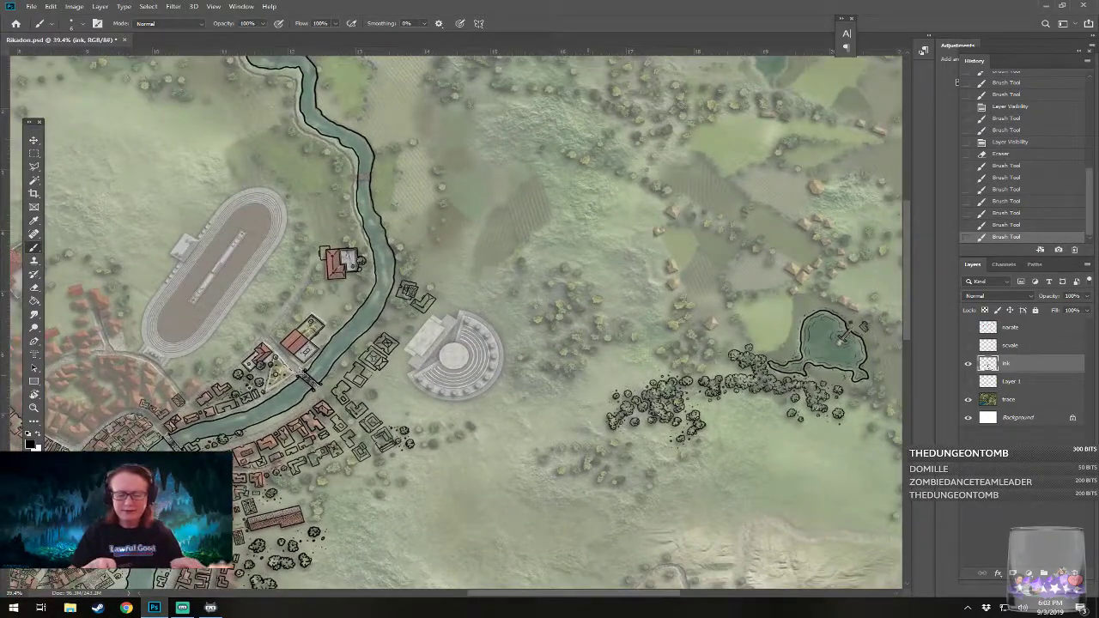
scroll(515, 228, "down", 1)
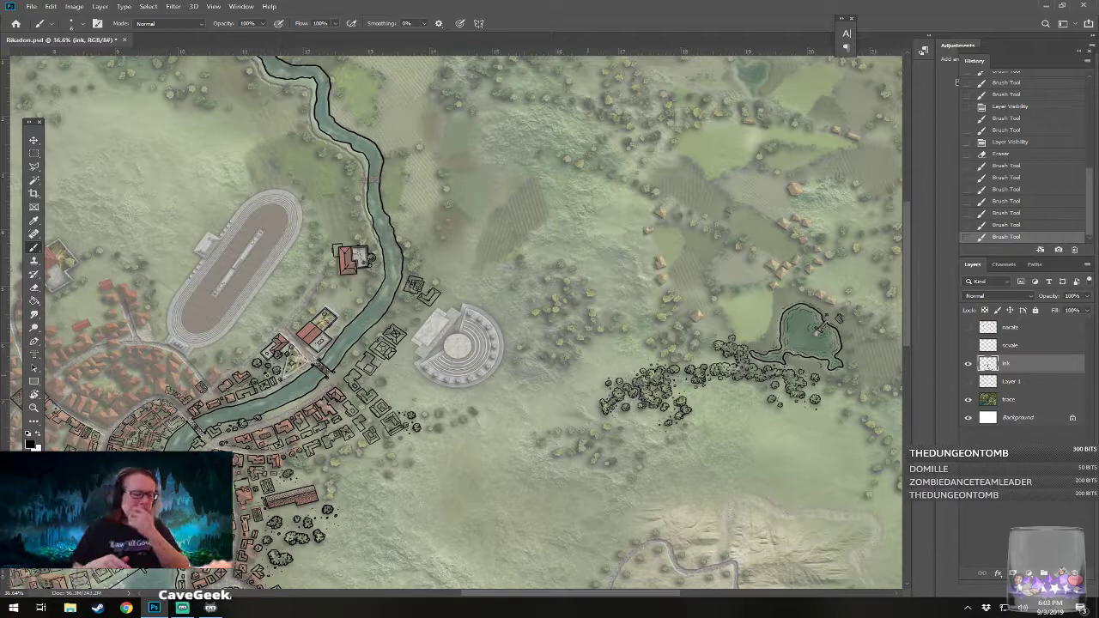
scroll(455, 350, "up", 5)
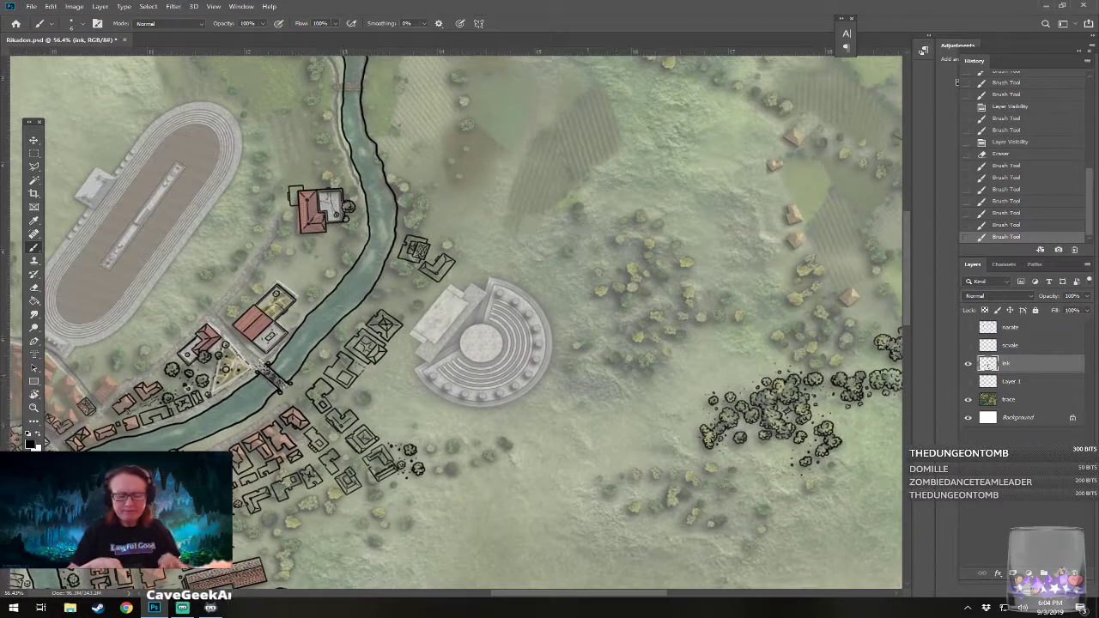
scroll(687, 340, "up", 2)
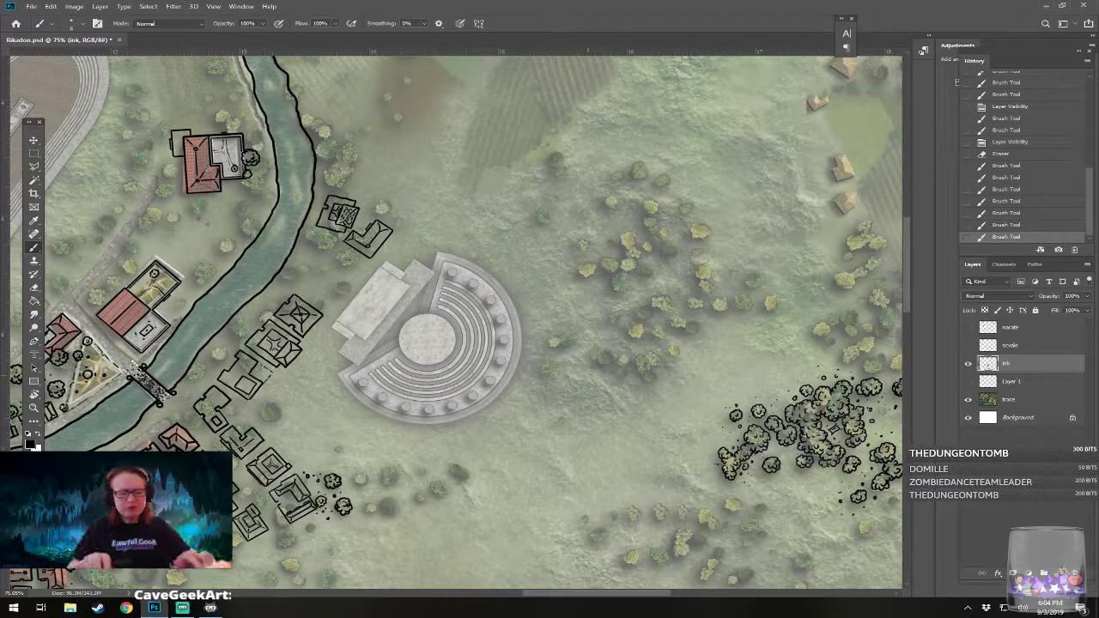
scroll(455, 322, "down", 5)
left_click_drag(580, 343, 677, 324)
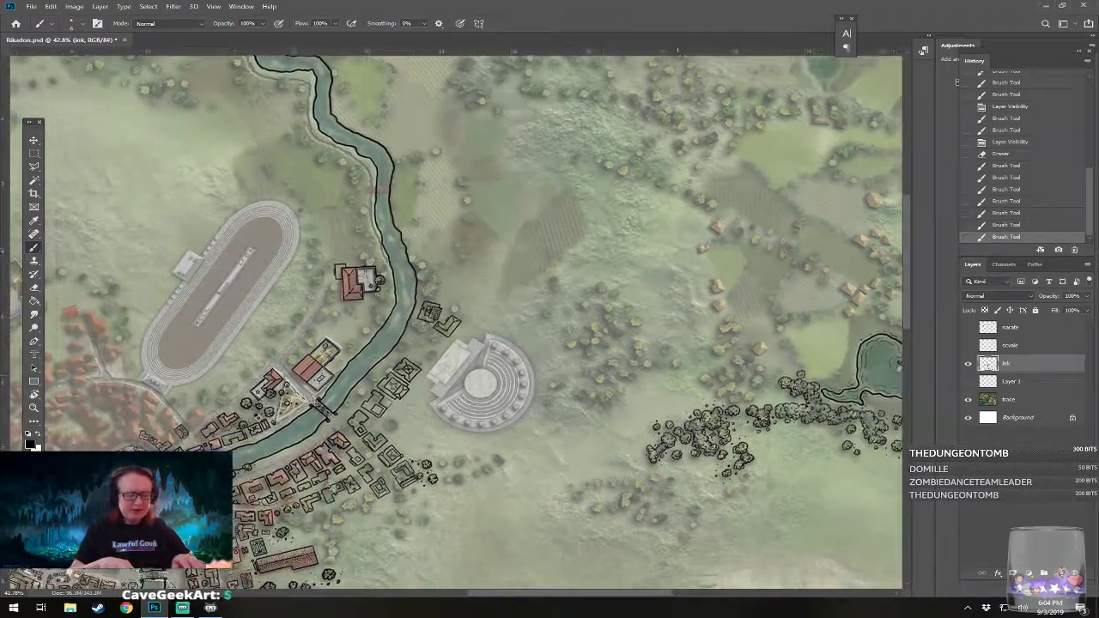
scroll(316, 413, "up", 4)
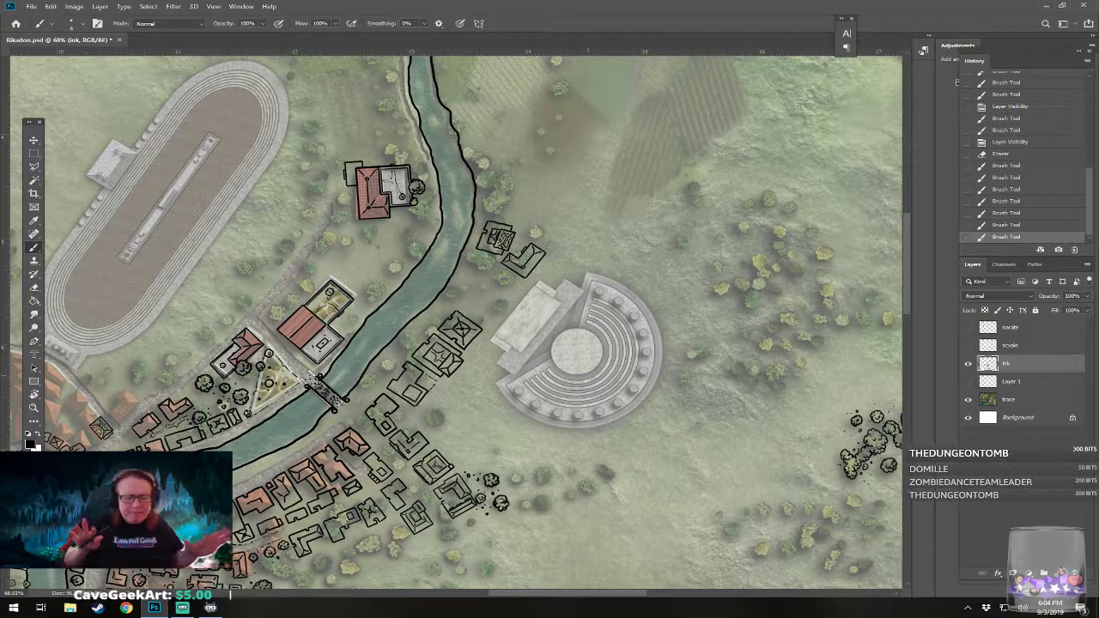
scroll(574, 361, "down", 5)
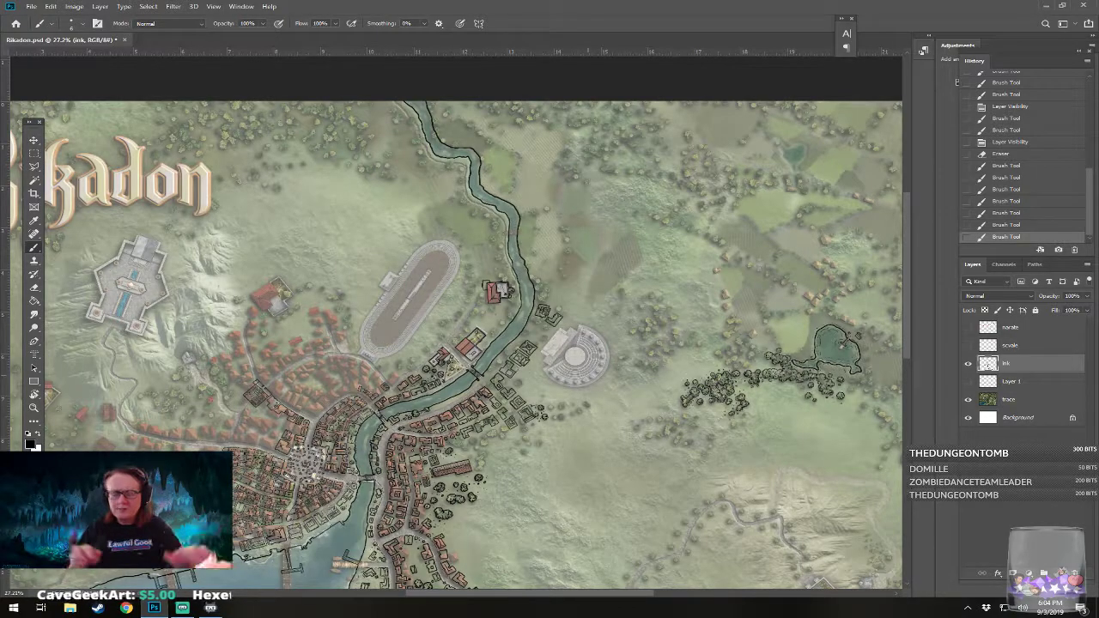
scroll(585, 399, "up", 5)
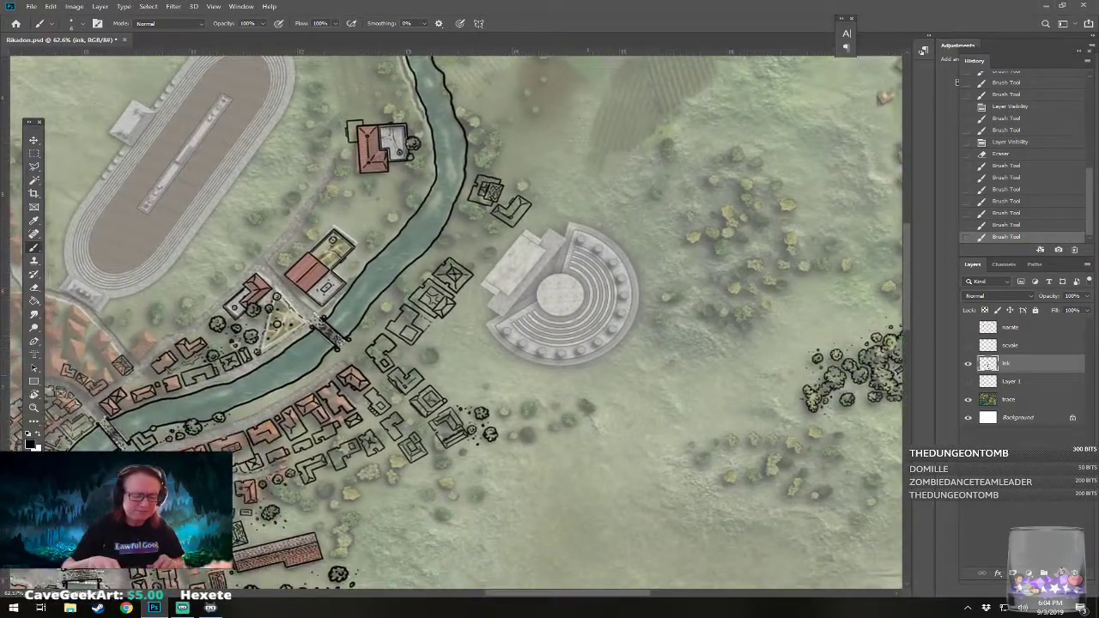
Step: Rotate the canvas to level the eastern houses and ink a straight line with a gap just south of the house row west of the amphitheatre
left_click_drag(587, 375, 607, 460)
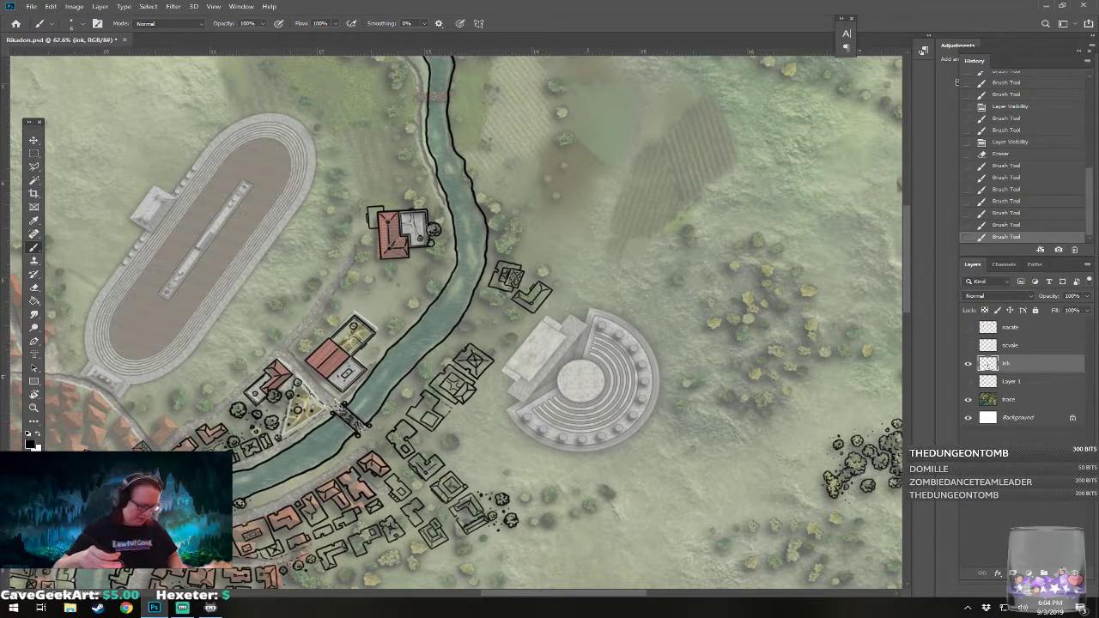
left_click_drag(581, 380, 672, 414)
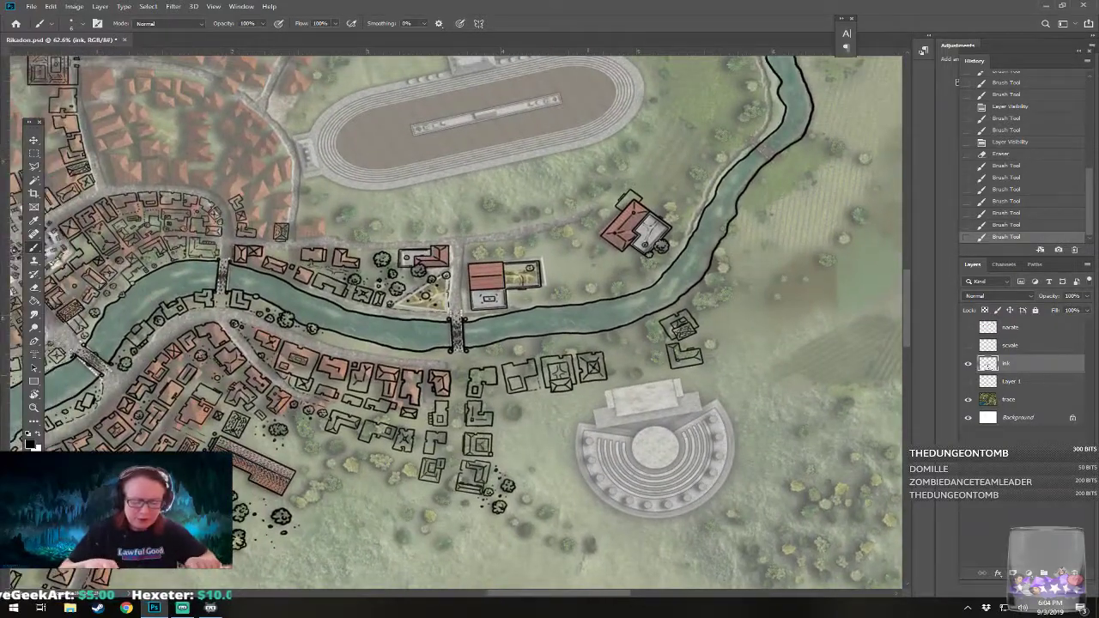
scroll(671, 415, "up", 3)
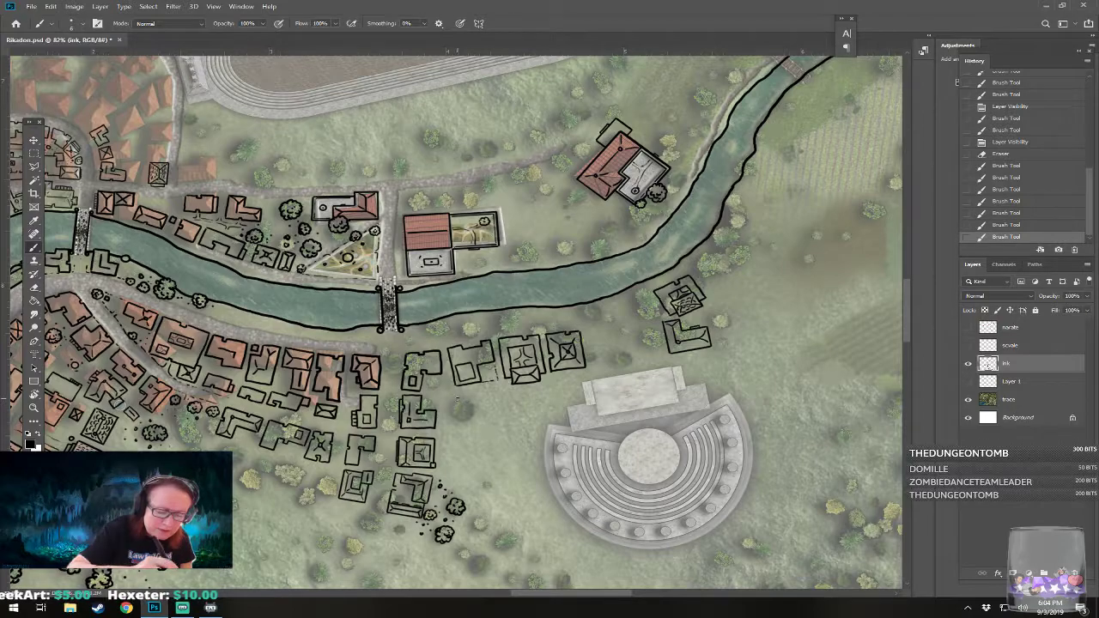
left_click_drag(447, 397, 513, 397)
Step: Try a line running south from the west end of the new line and small marks beside it, removing both attempts
left_click_drag(447, 397, 447, 448)
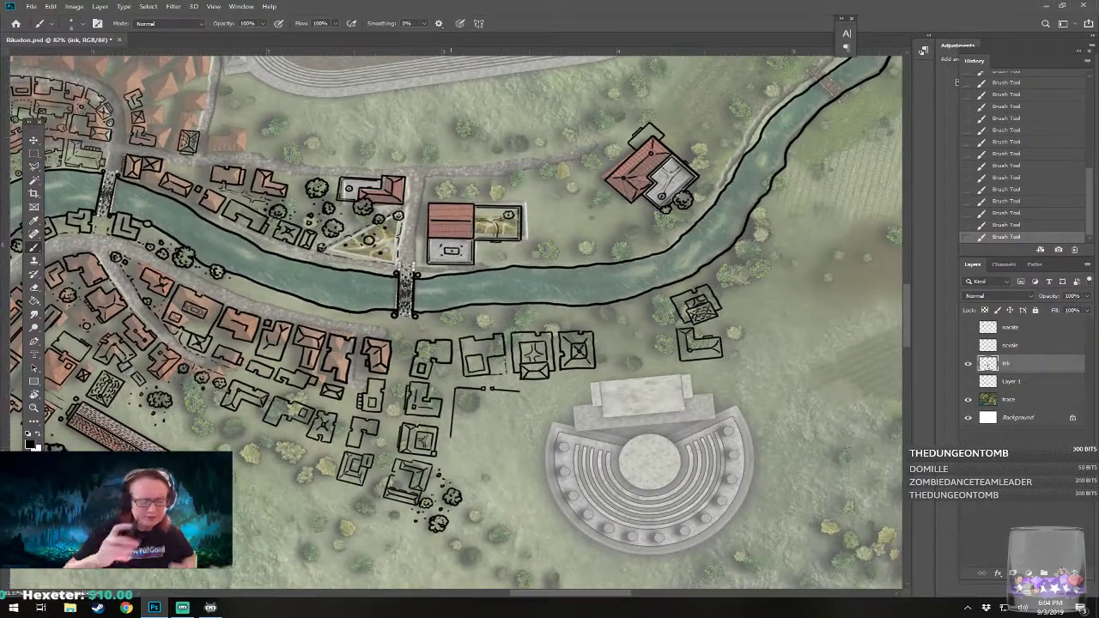
mouse_move(453, 441)
left_mouse_down()
mouse_move(455, 387)
mouse_move(453, 430)
left_mouse_up()
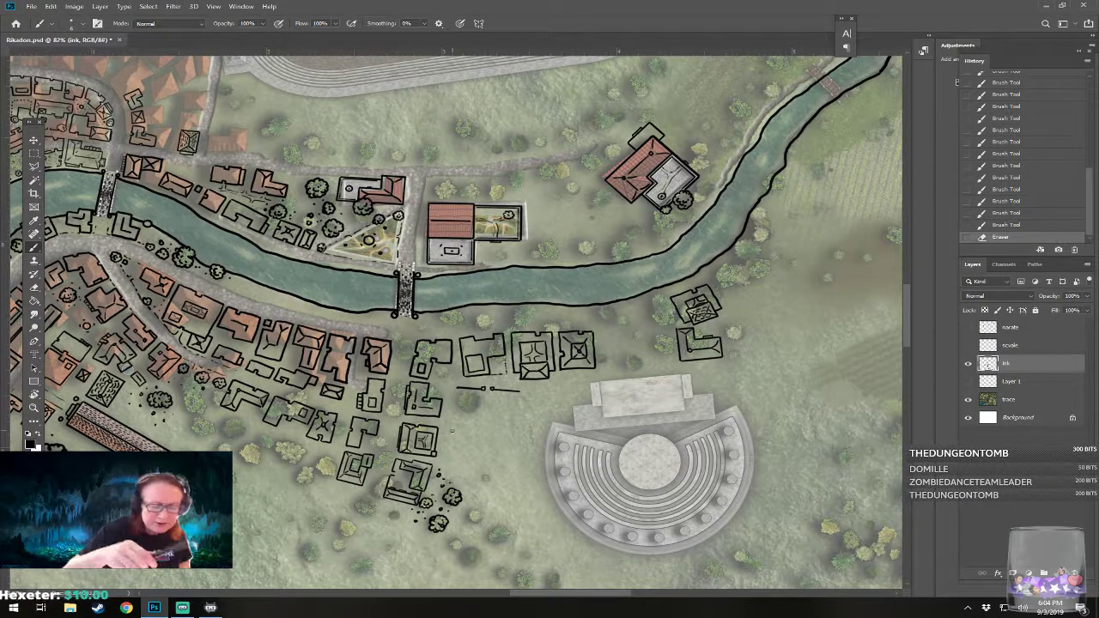
left_click(444, 418)
left_click_drag(444, 418, 446, 392)
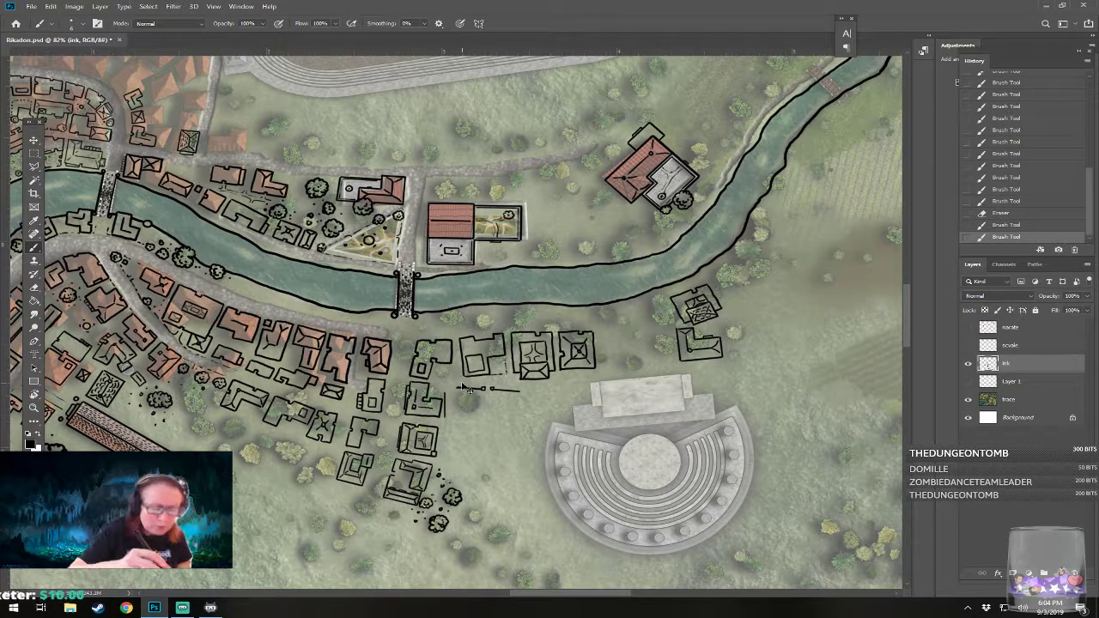
key("ctrl+z")
scroll(461, 385, "up", 1)
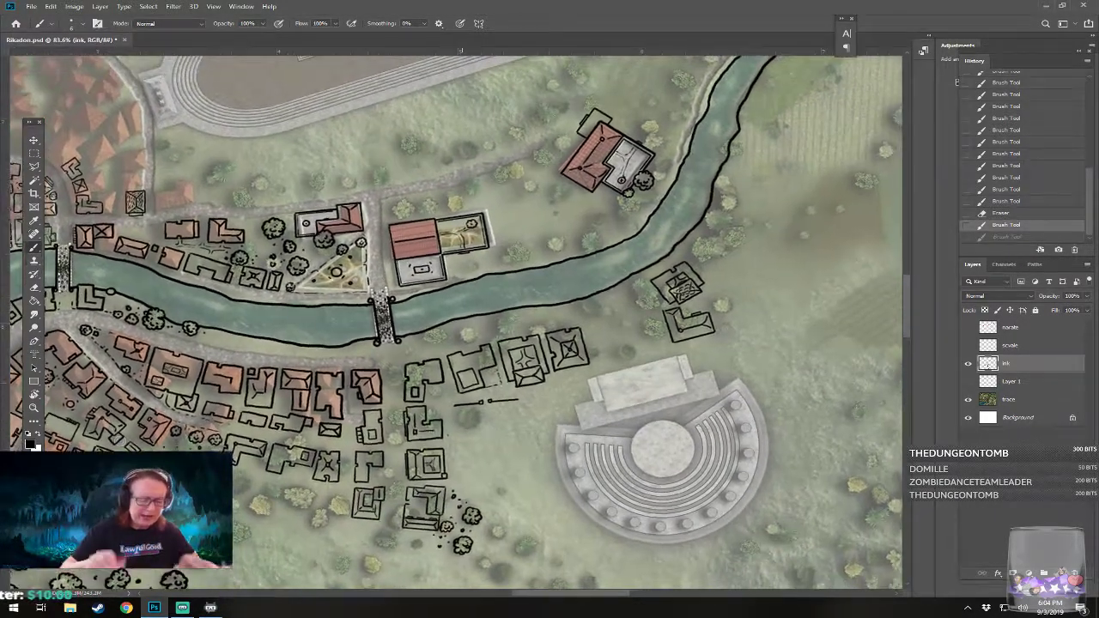
left_click(442, 412)
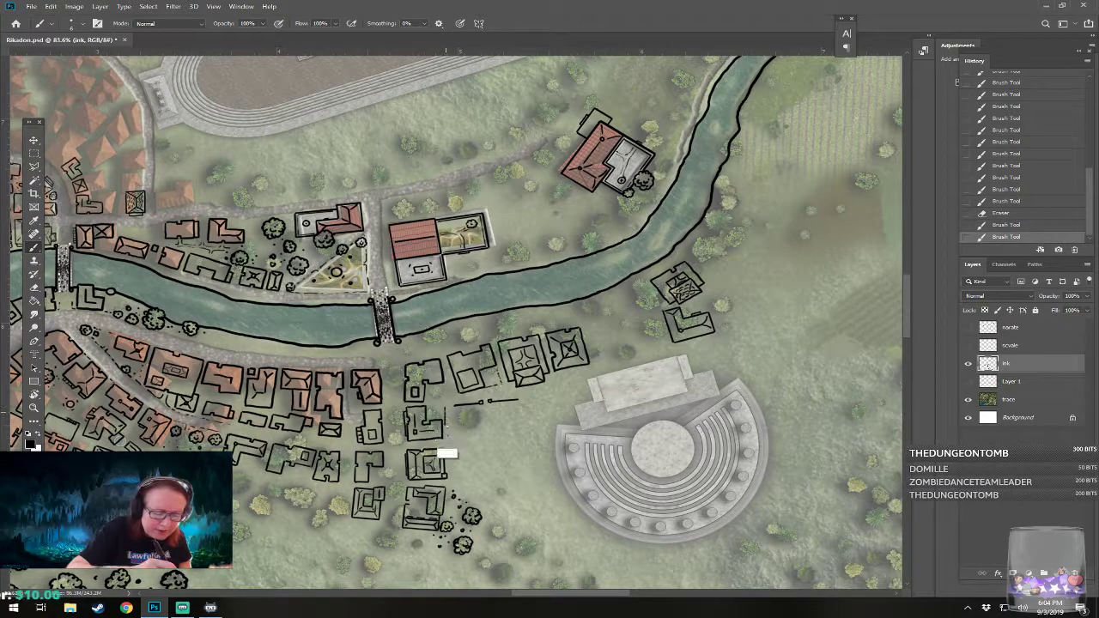
left_click(447, 436, "shift")
key("ctrl+z")
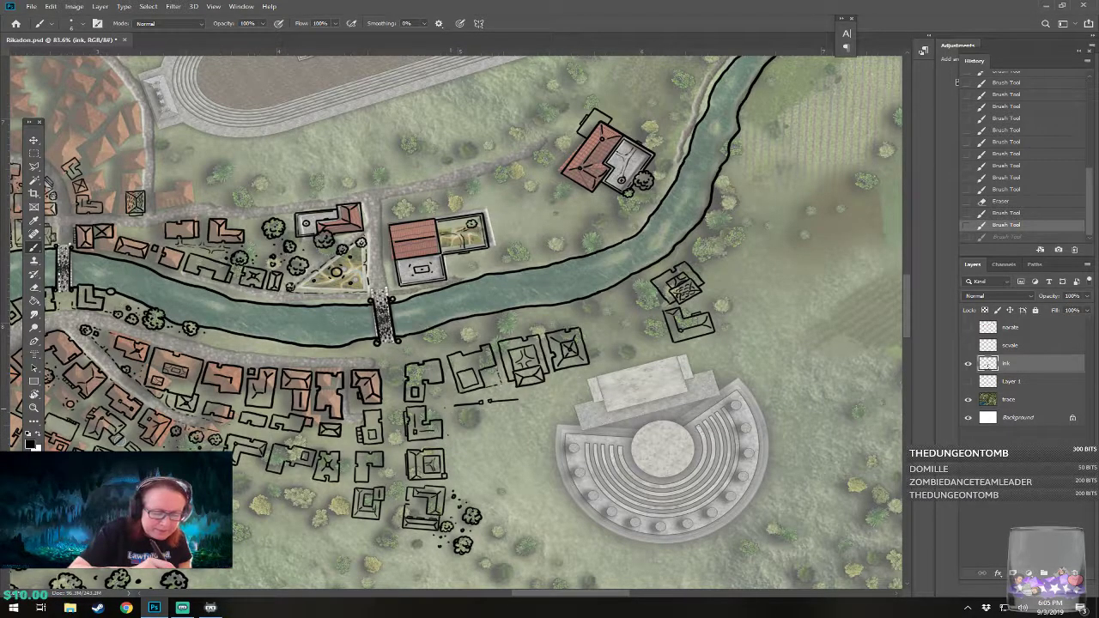
left_click(446, 409)
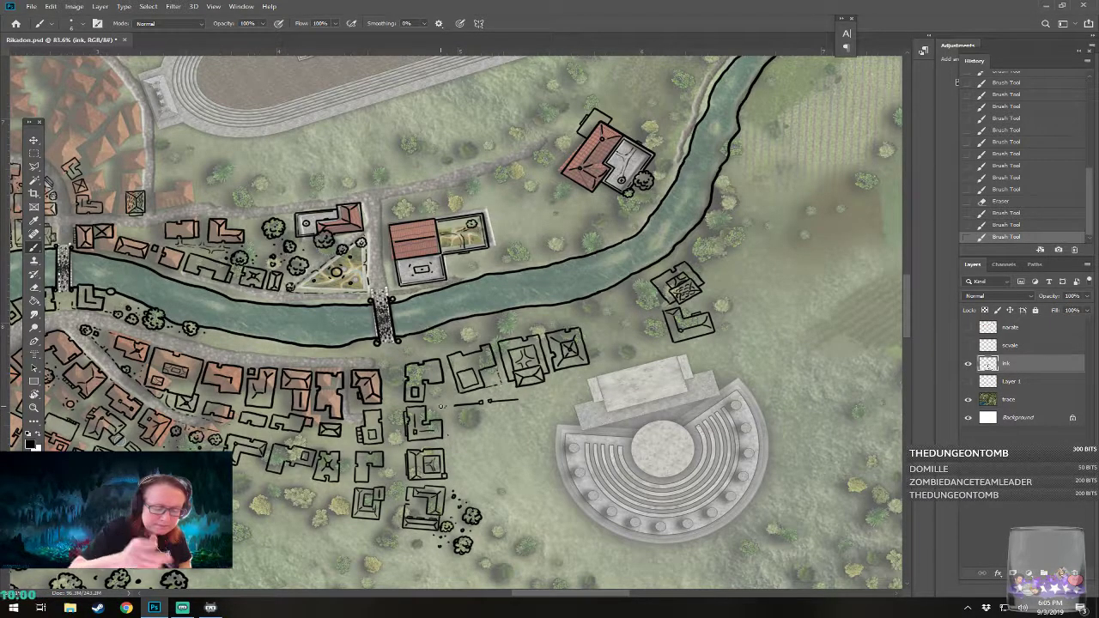
key("e")
left_click(446, 431)
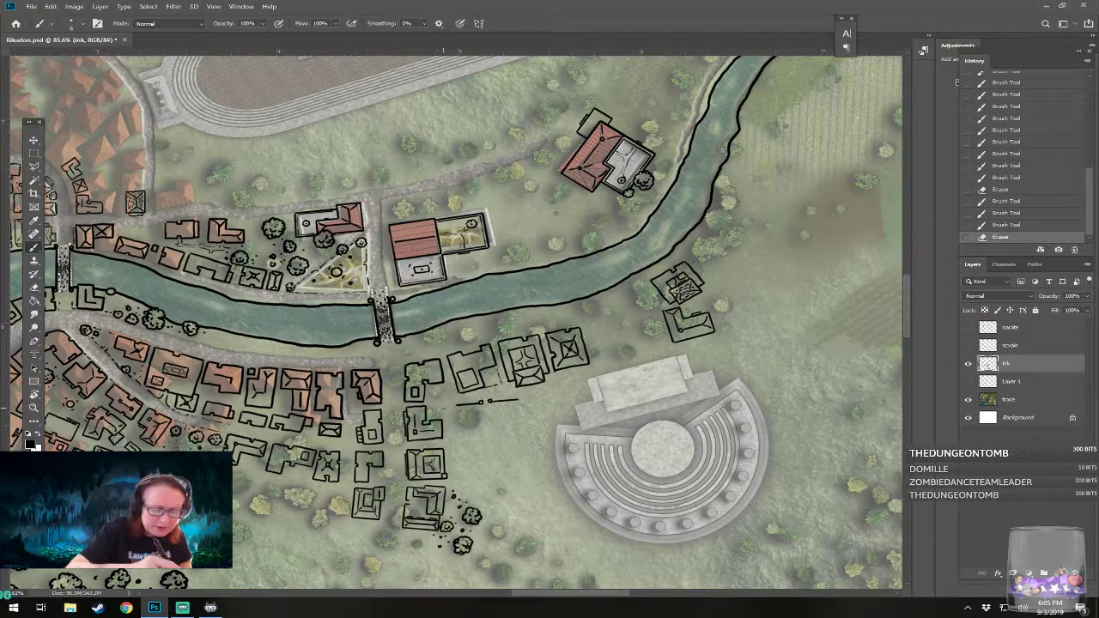
Step: Ink a narrow rectangular building running south from the west end of the straight line, with ridge and hip lines for its roof
left_click(447, 404)
mouse_move(447, 405)
left_mouse_down()
mouse_move(448, 450)
mouse_move(471, 450)
mouse_move(472, 404)
left_mouse_up()
left_click(448, 451, "shift")
left_click(449, 450)
left_click(472, 449)
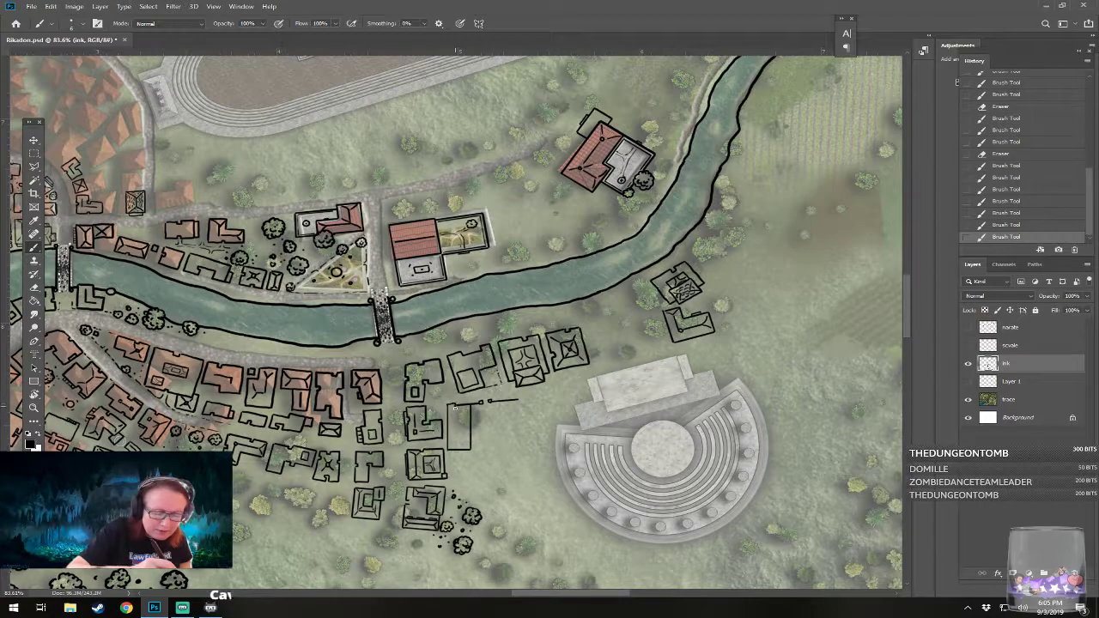
left_click(455, 405)
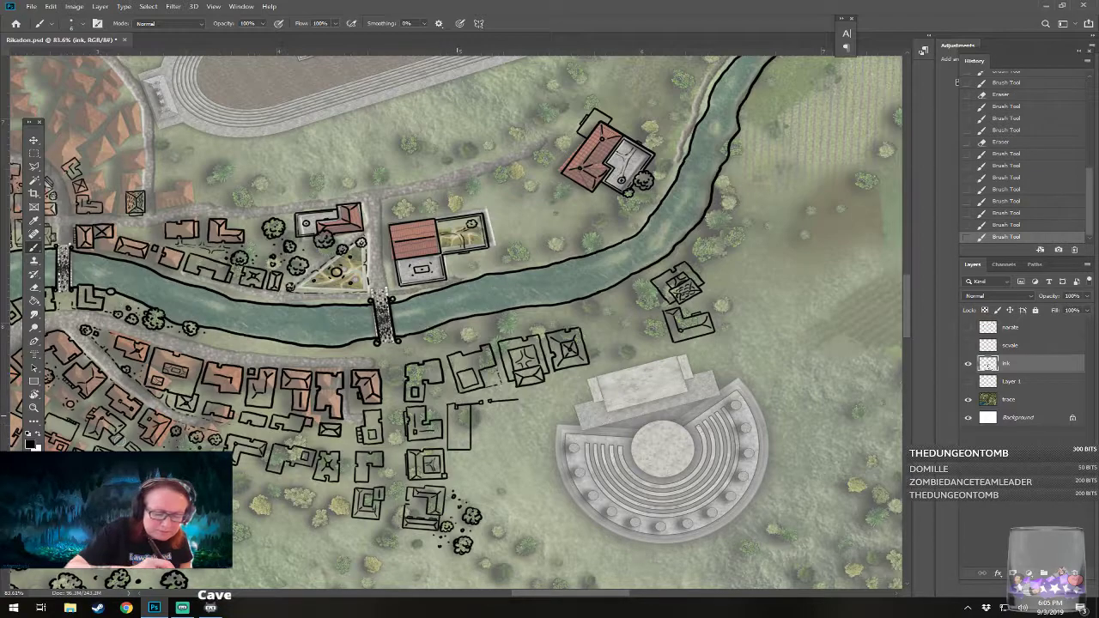
left_click_drag(459, 441, 472, 418)
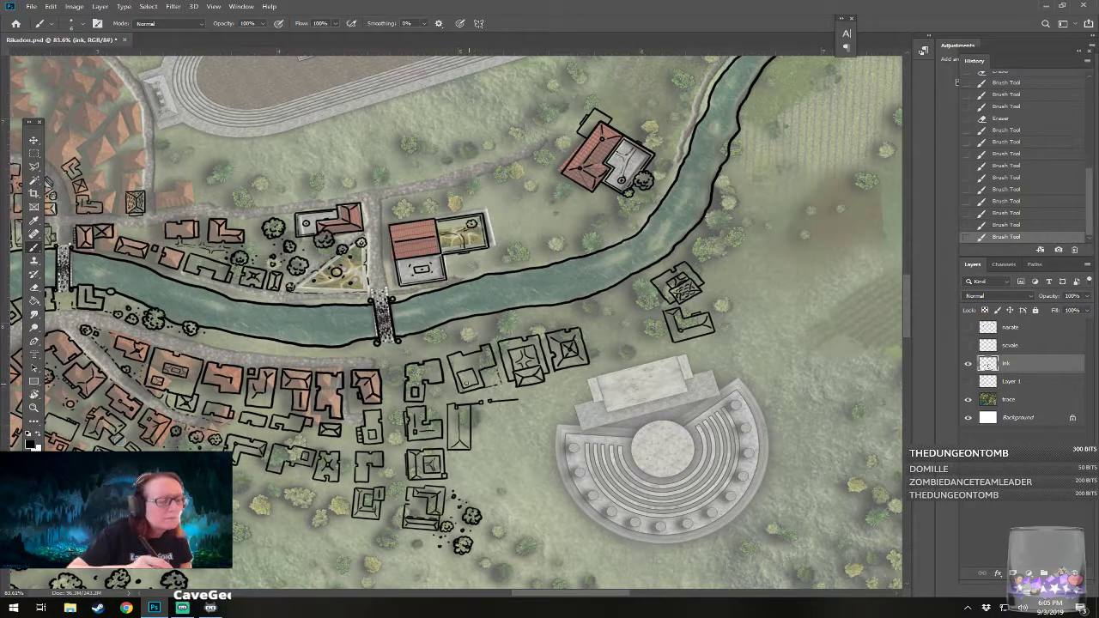
left_click(464, 408)
left_click(450, 408)
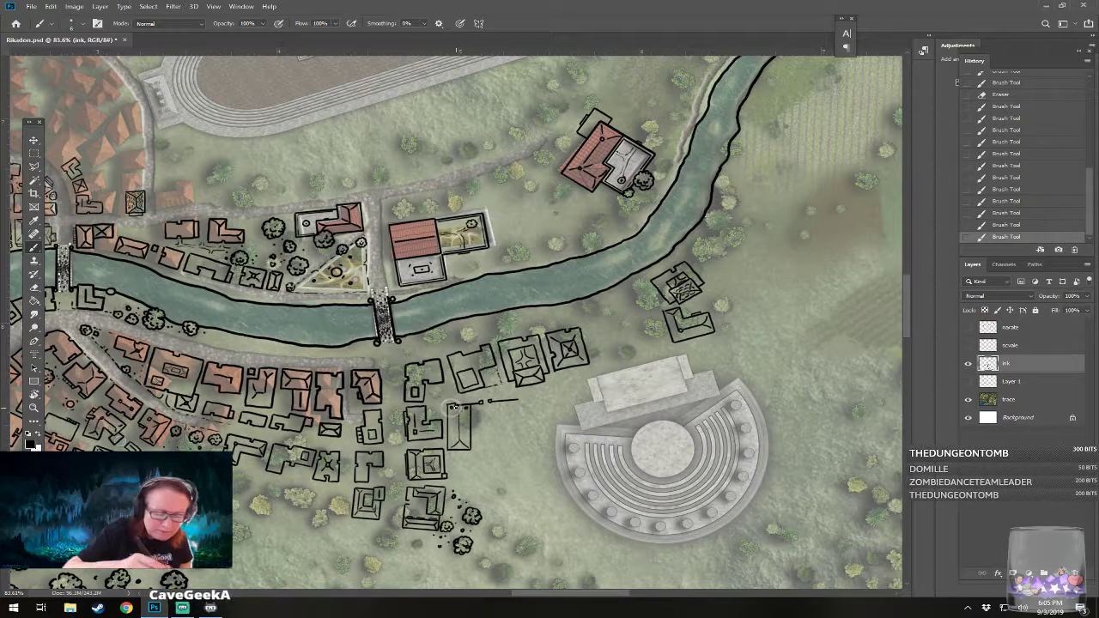
Step: Ink straight walls south, east and north from the narrow building to enclose a rectangular courtyard below the house row
left_click(451, 450)
left_click(450, 466, "shift")
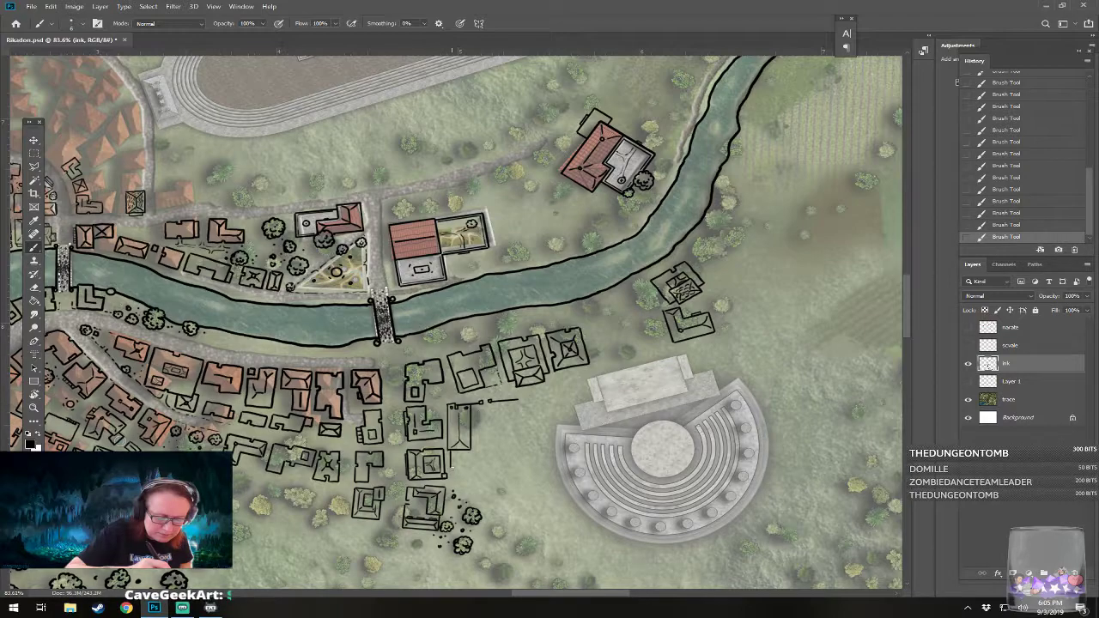
left_click(521, 466, "shift")
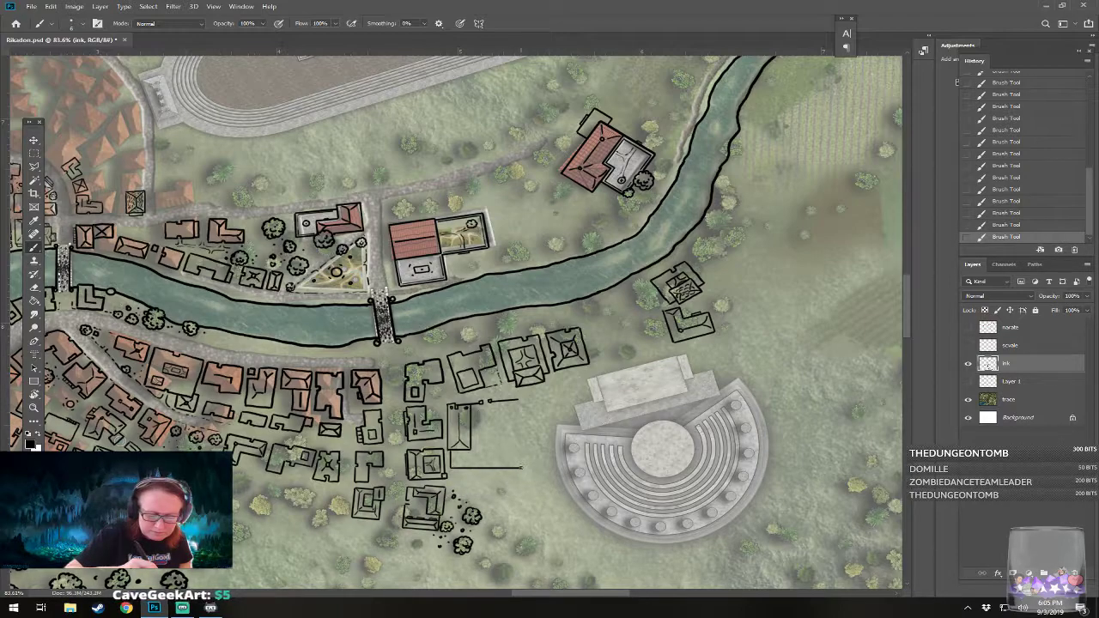
left_click(520, 402, "shift")
Step: Ink a small building in the courtyard's northeast corner, a narrow one along its east wall and a hip-roofed one along its south wall
mouse_move(504, 411)
left_mouse_down()
mouse_move(524, 402)
mouse_move(507, 409)
left_mouse_up()
left_click(514, 406)
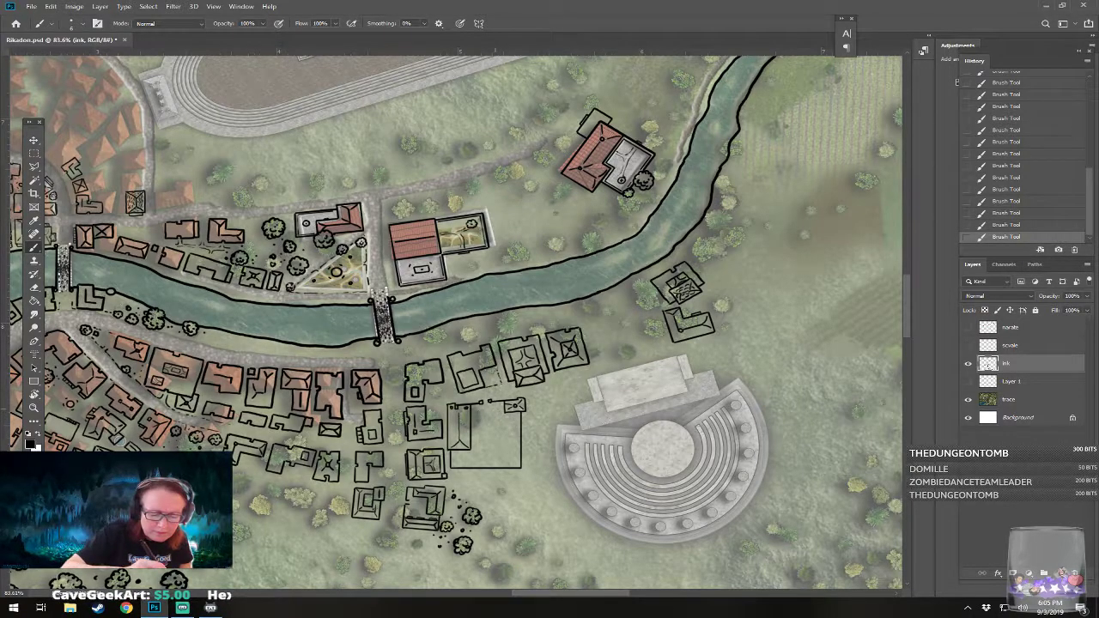
left_click_drag(495, 407, 499, 409)
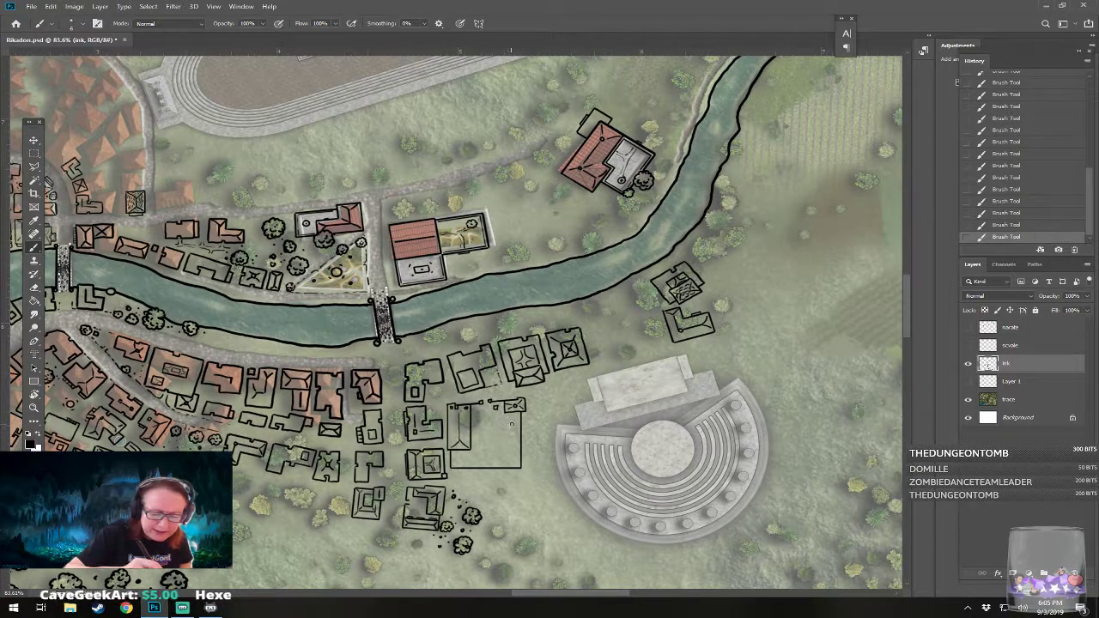
left_click_drag(510, 417, 512, 443)
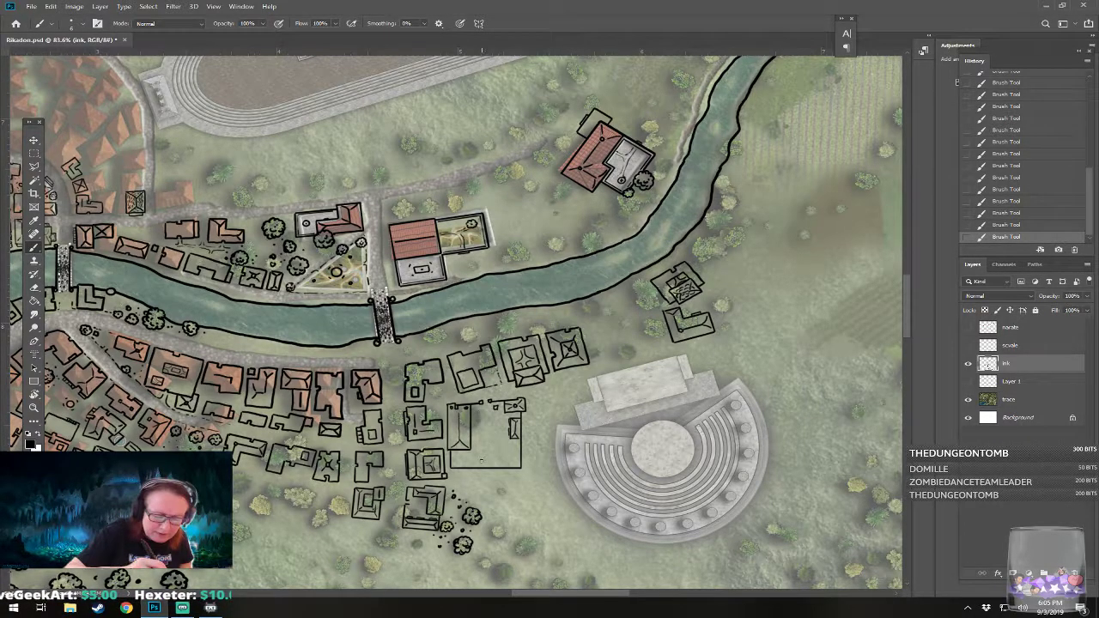
mouse_move(477, 467)
left_mouse_down()
mouse_move(478, 447)
mouse_move(519, 447)
mouse_move(480, 466)
mouse_move(513, 466)
mouse_move(504, 447)
left_mouse_up()
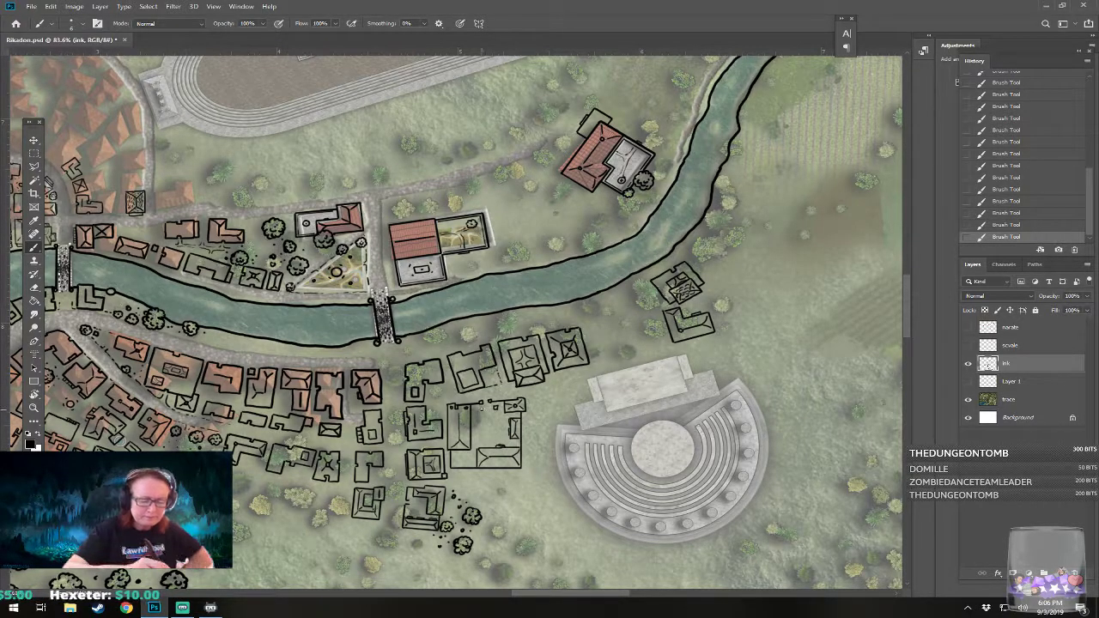
Step: Ink curved garden paths inside the courtyard and erase the stray ink at their centre
mouse_move(482, 405)
left_mouse_down()
mouse_move(492, 445)
mouse_move(504, 437)
mouse_move(496, 447)
mouse_move(510, 425)
mouse_move(495, 448)
mouse_move(491, 410)
left_mouse_up()
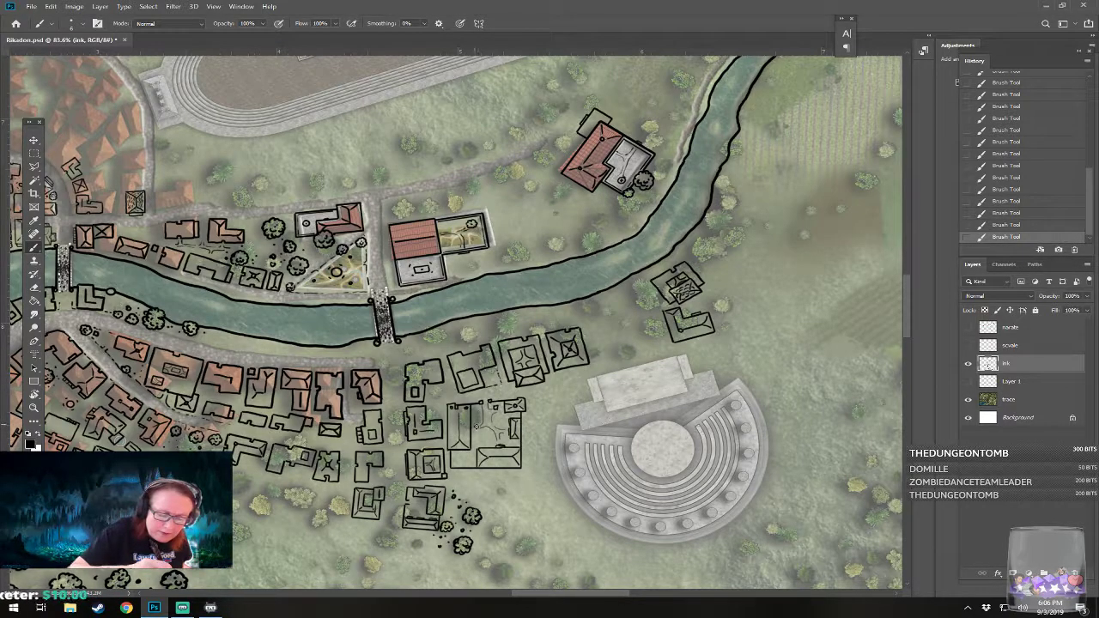
key("e")
left_click_drag(483, 426, 493, 429)
key("b")
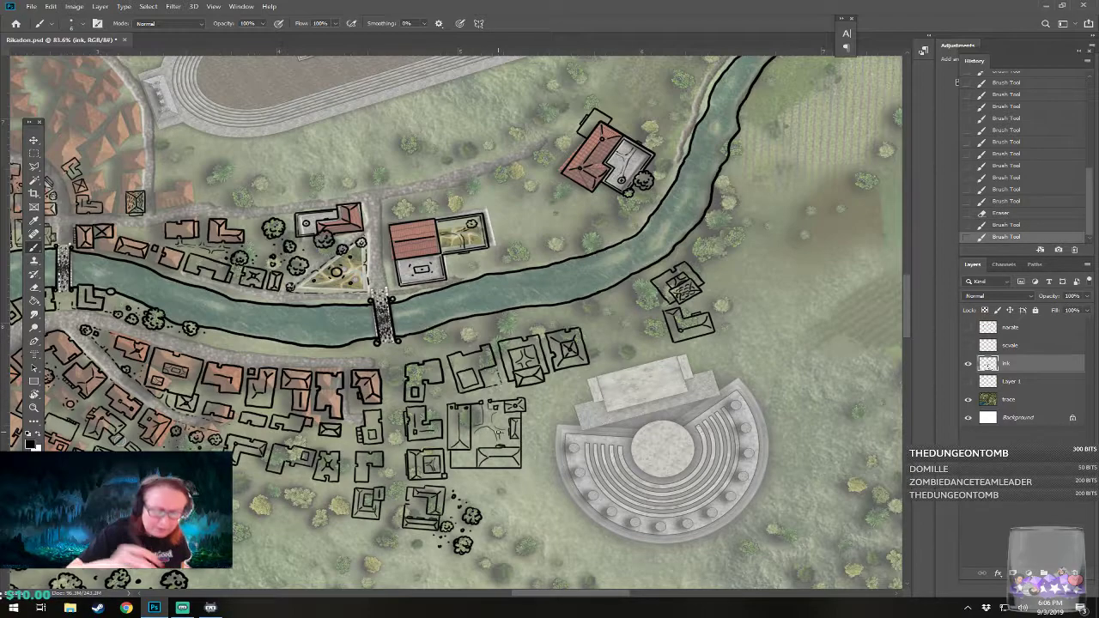
Step: Dot small shrubs along the courtyard's garden paths and add short curved marks on their east side
left_click(481, 442)
left_click(479, 433)
left_click(478, 425)
left_click(476, 416)
left_click(481, 418)
left_click(486, 419)
left_click(497, 420)
left_click(499, 423)
left_click(502, 424)
left_click(503, 425)
left_click_drag(501, 435, 508, 442)
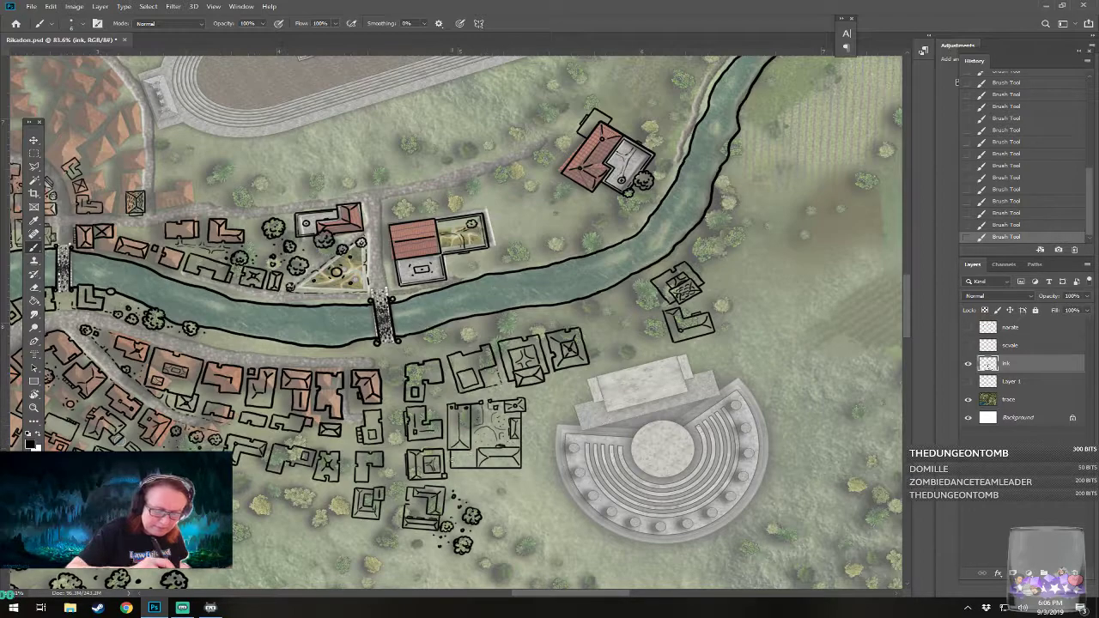
Step: Examine the whole map and the land around the river bend and amphitheatre for the next area that needs inking
scroll(507, 429, "down", 6)
scroll(506, 430, "down", 3)
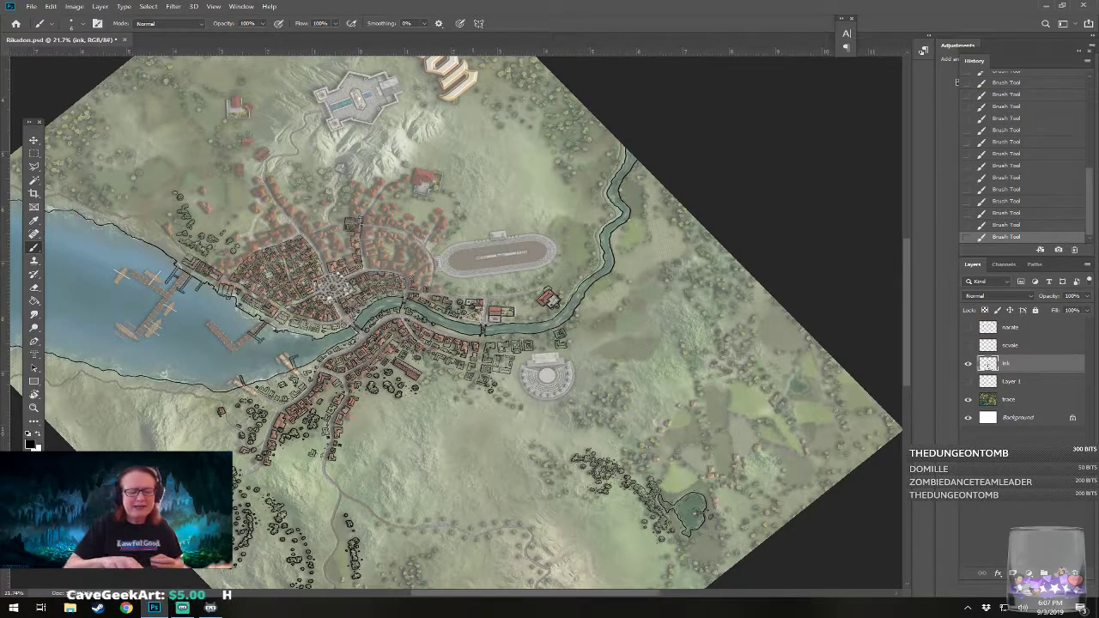
scroll(474, 322, "left", 2)
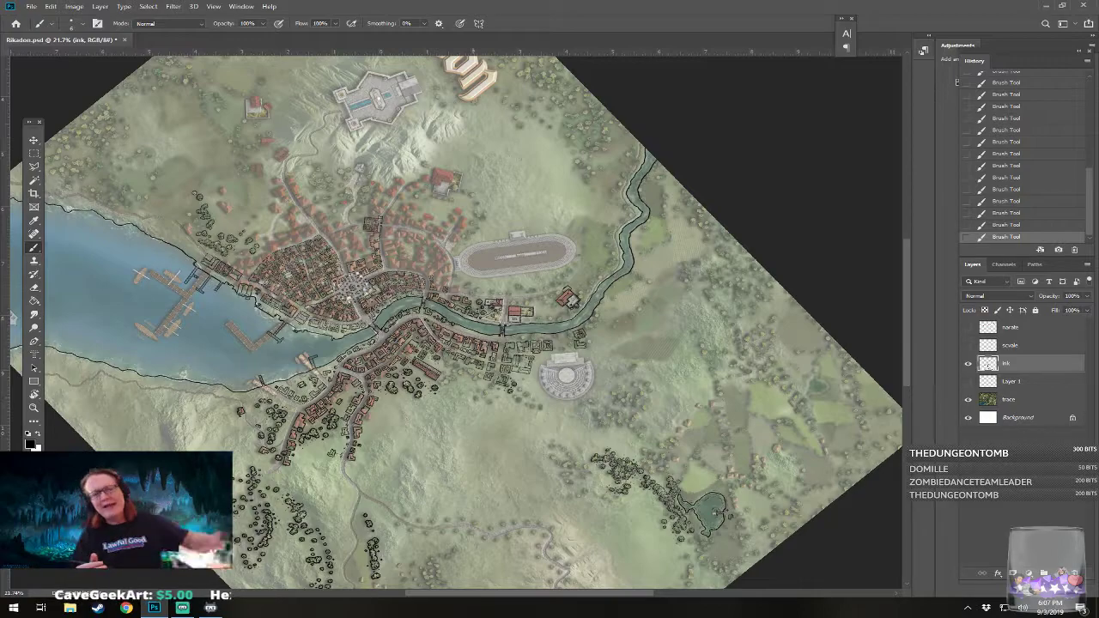
scroll(584, 321, "up", 5)
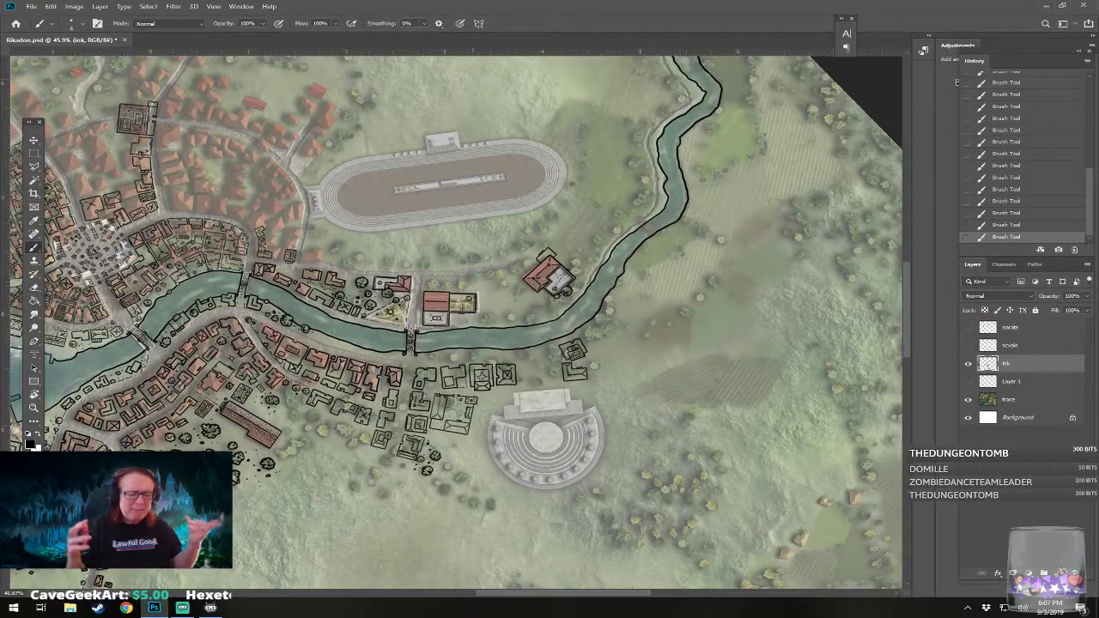
scroll(661, 469, "up", 3)
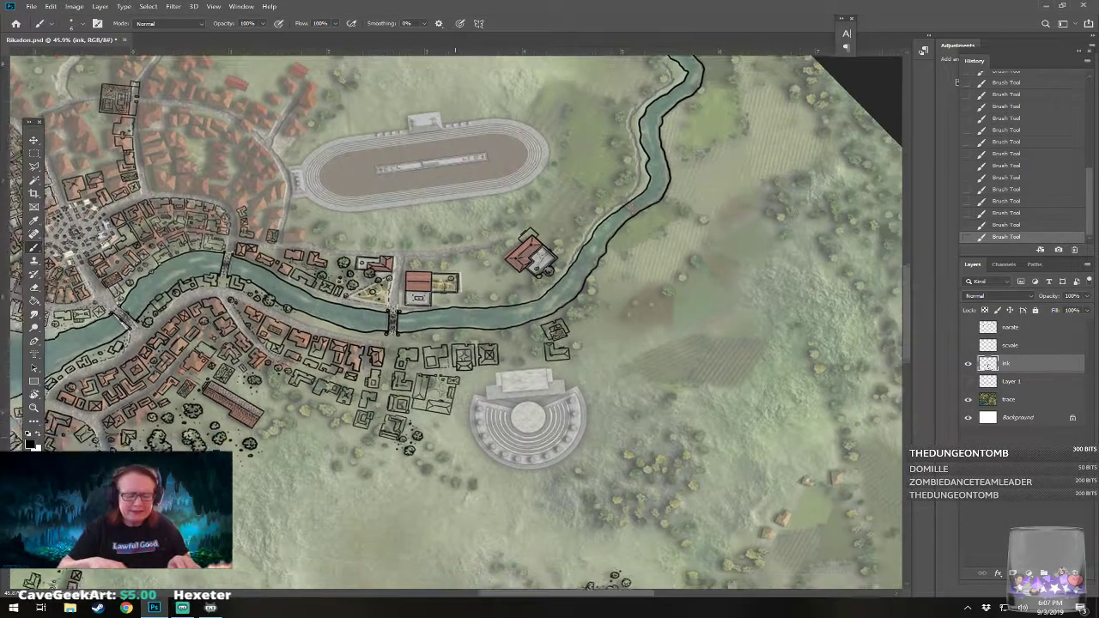
scroll(456, 321, "down", 2)
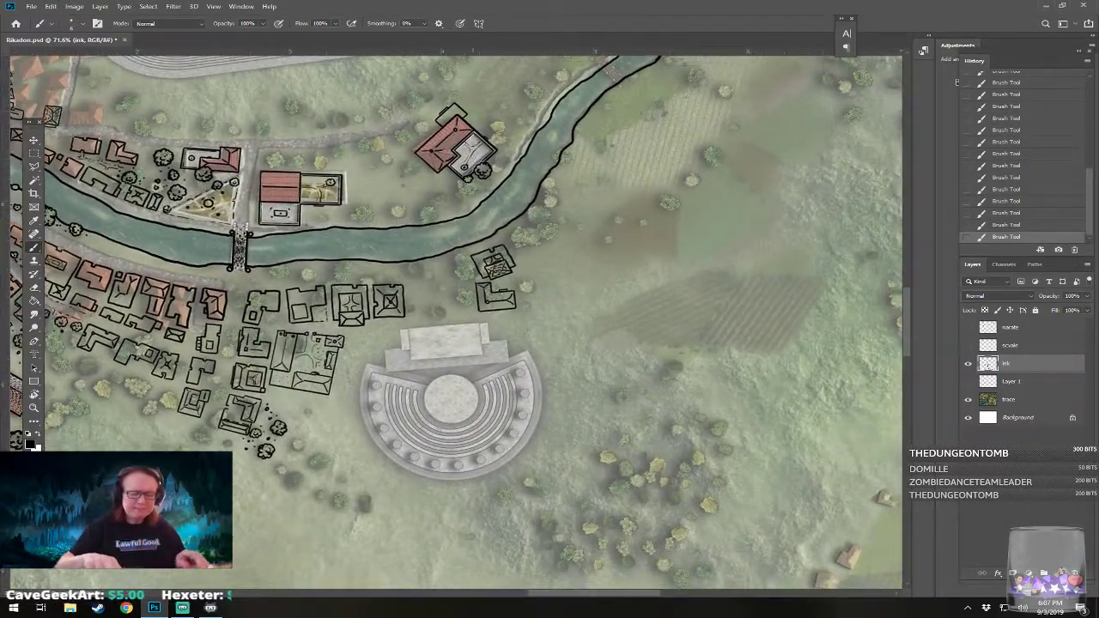
scroll(456, 322, "down", 1)
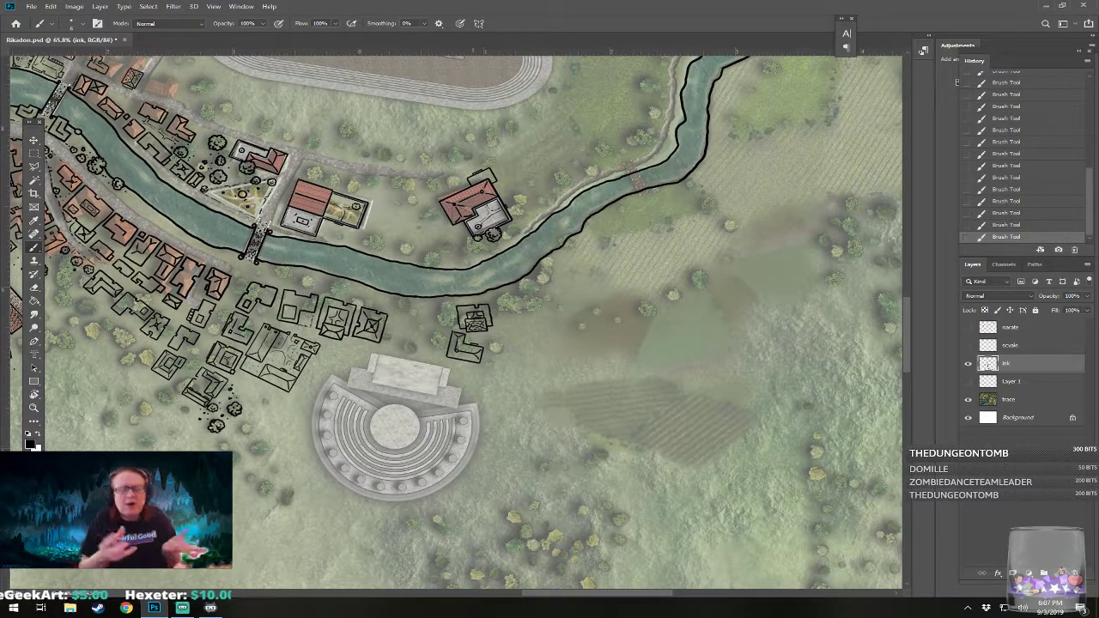
scroll(456, 322, "down", 1)
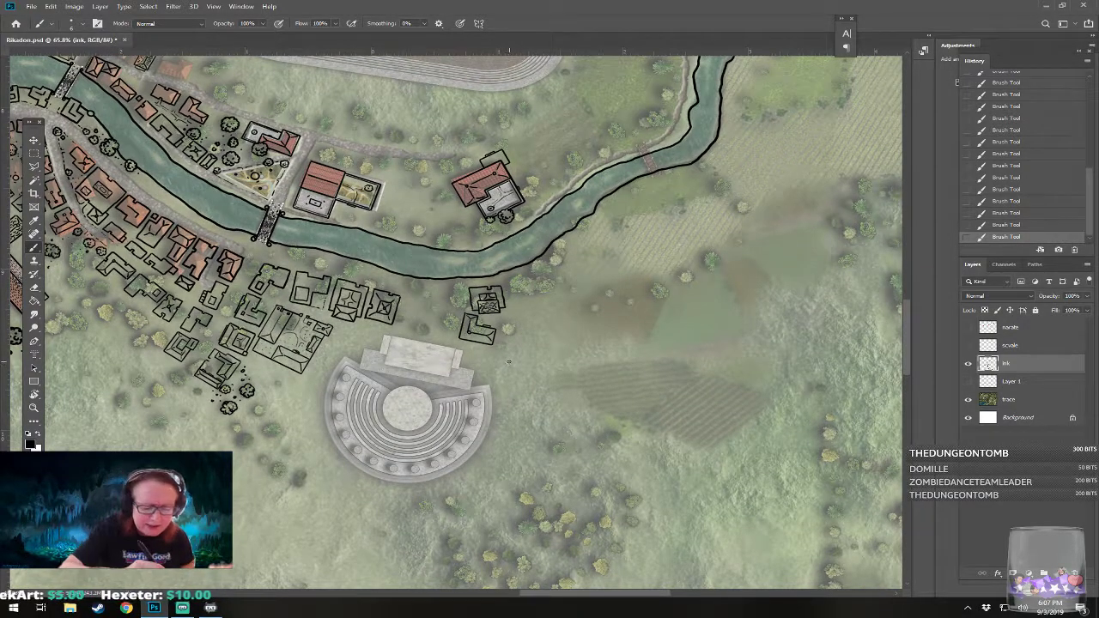
Step: Ink a straight vertical wall line east of the amphitheatre and erase the short stub branching off it
left_click_drag(507, 358, 507, 408)
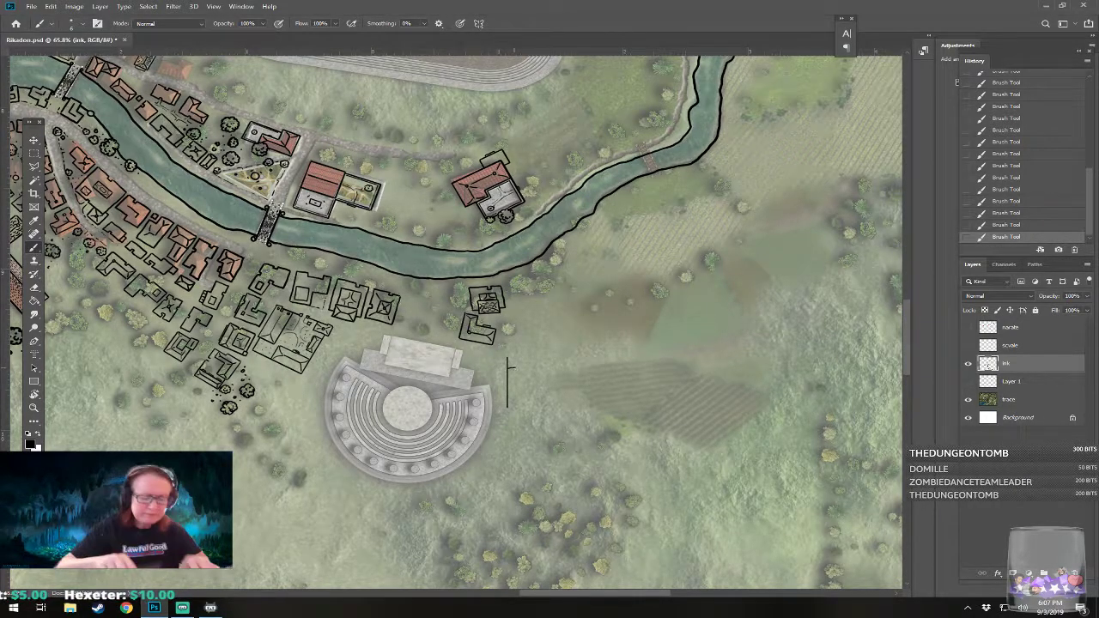
scroll(557, 361, "up", 3)
key("e")
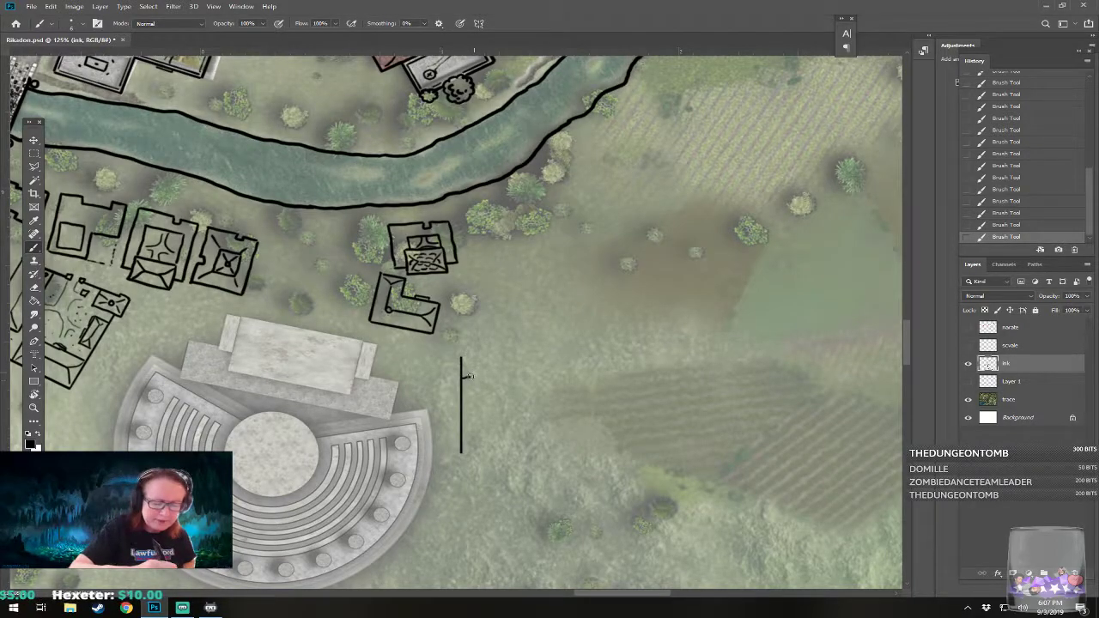
left_click_drag(474, 375, 467, 376)
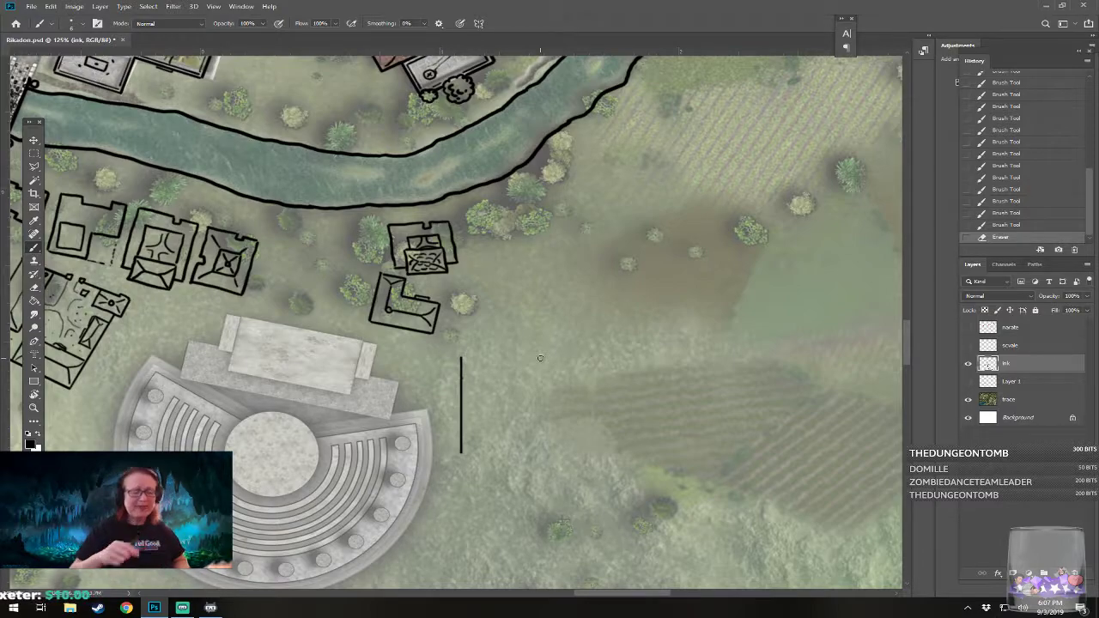
Step: Show the narate layer, sketch two road strokes on it between the river, the eastern houses and the fields, and hide it again
mouse_move(540, 361)
left_mouse_down()
mouse_move(582, 350)
mouse_move(579, 370)
mouse_move(552, 375)
left_mouse_up()
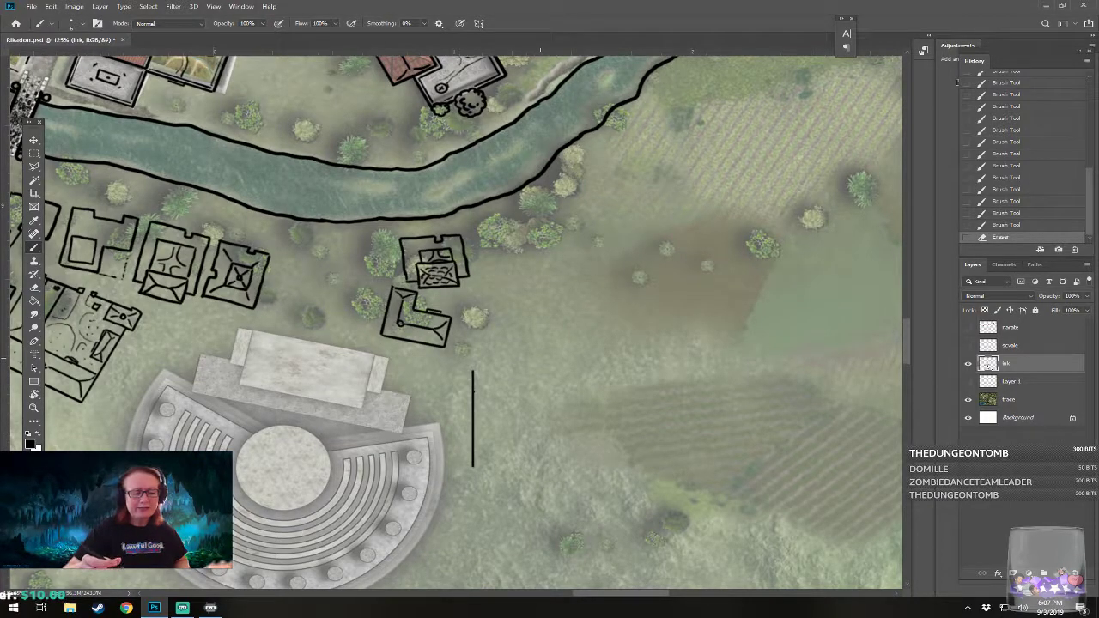
left_click(967, 327)
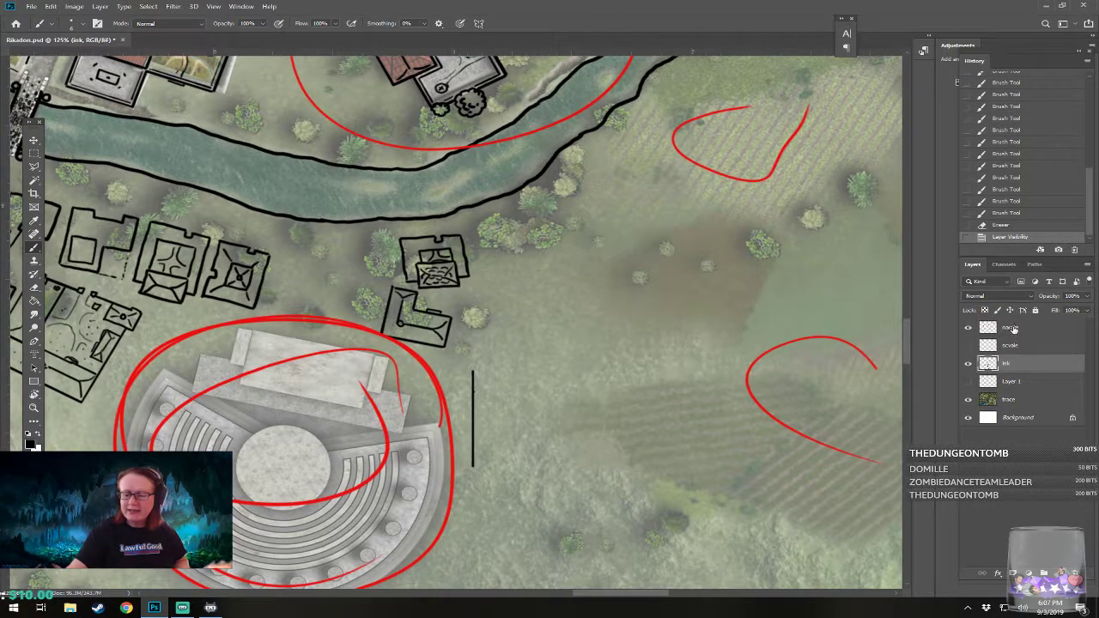
left_click(1006, 327)
mouse_move(426, 384)
left_mouse_down()
mouse_move(614, 332)
mouse_move(503, 347)
mouse_move(411, 396)
left_mouse_up()
left_click_drag(498, 218, 541, 329)
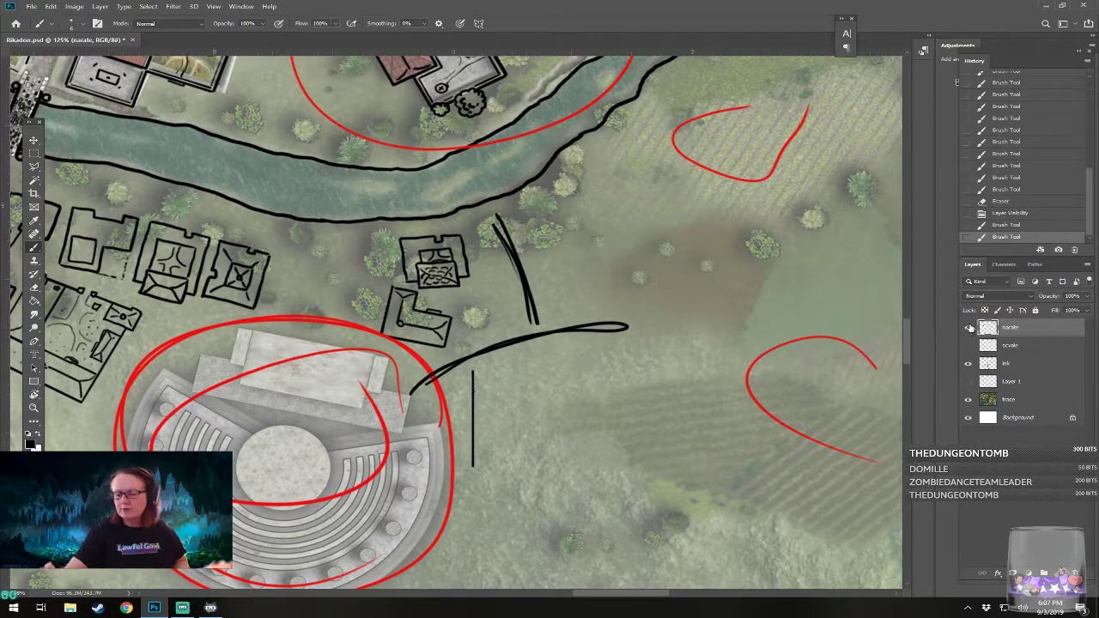
left_click(967, 327)
Step: On the ink layer, complete the wall line into a closed rectangular outline east of the amphitheatre
left_click(1017, 364)
left_click_drag(472, 370, 513, 370)
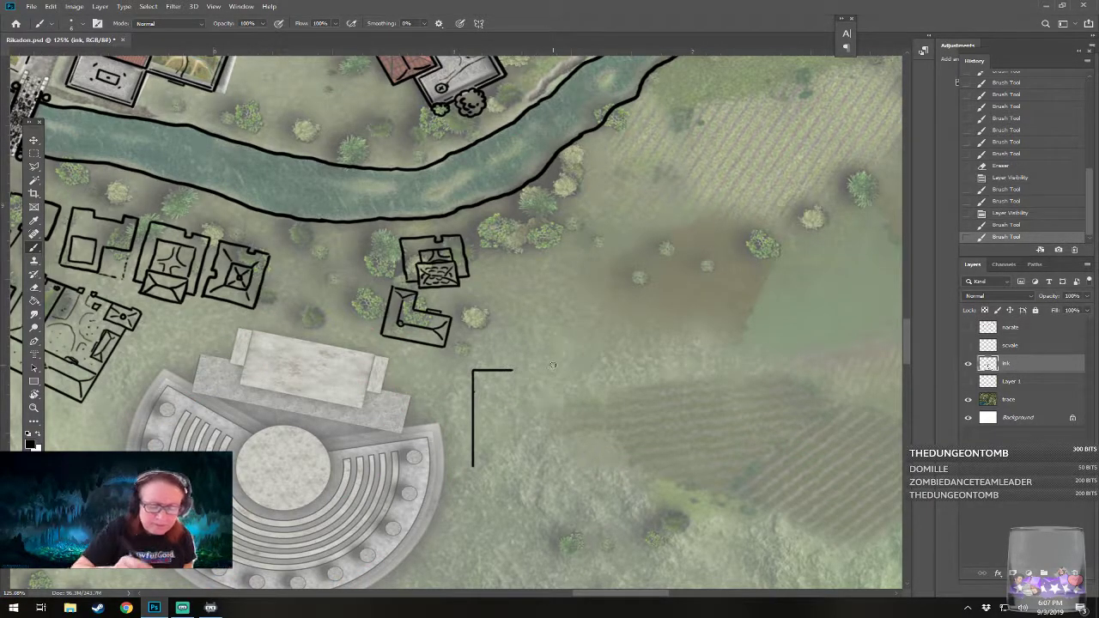
mouse_move(547, 365)
left_mouse_down()
mouse_move(623, 350)
mouse_move(617, 344)
mouse_move(608, 427)
mouse_move(616, 442)
mouse_move(488, 438)
left_mouse_up()
left_click(613, 437)
scroll(612, 436, "up", 2)
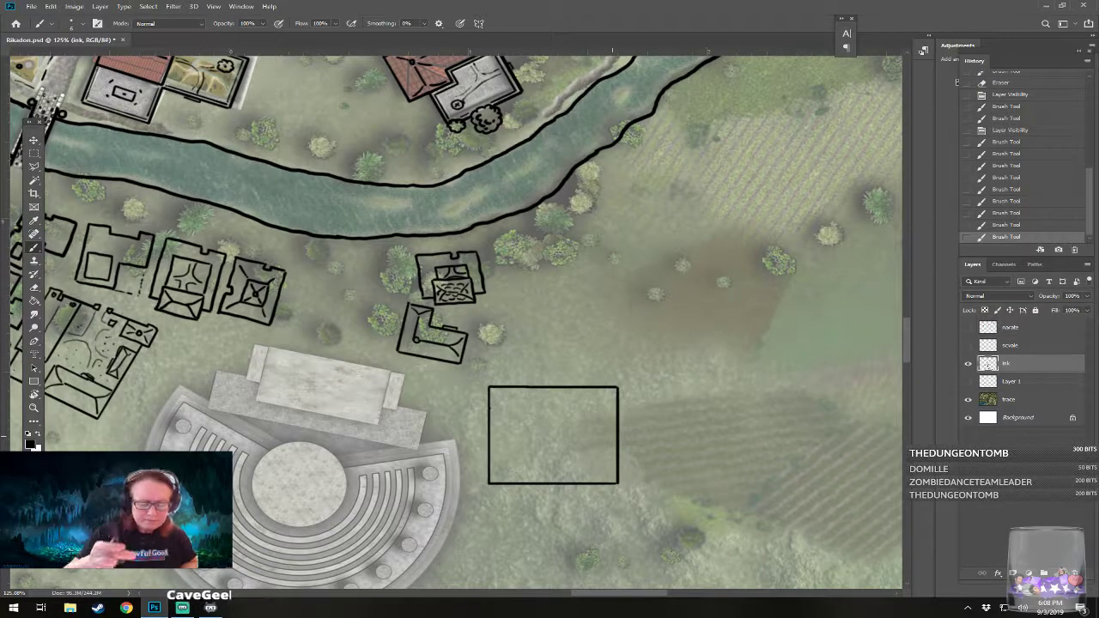
Step: Erase two gaps in the rectangular outline's upper edge east of the amphitheatre and ink slightly recessed wall segments across them
mouse_move(540, 387)
left_mouse_down()
mouse_move(559, 387)
mouse_move(503, 388)
mouse_move(515, 387)
left_mouse_up()
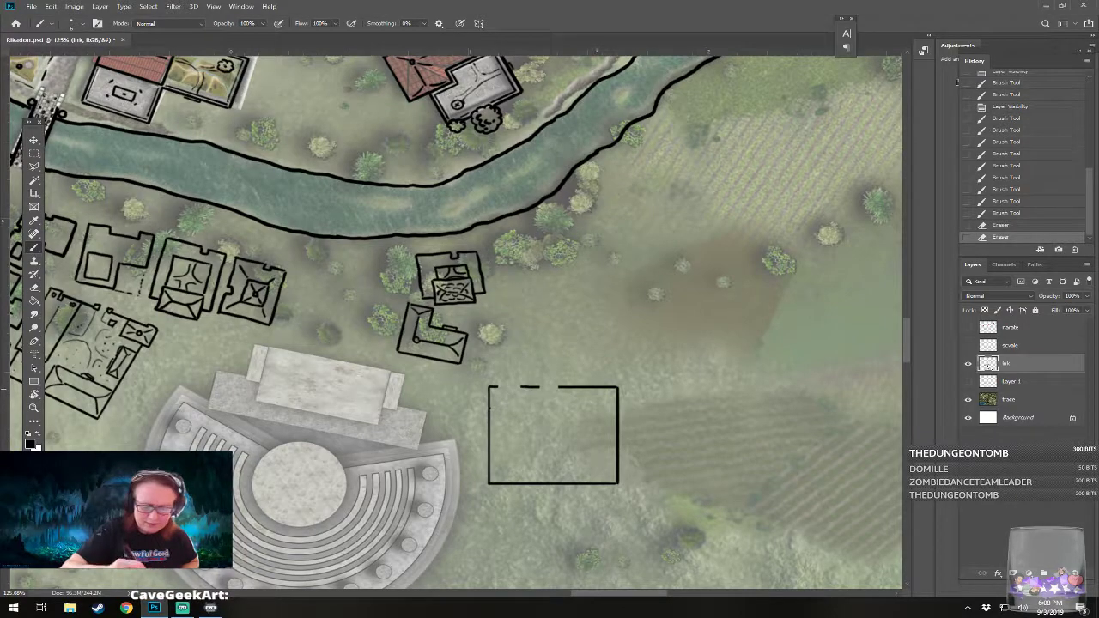
left_click_drag(581, 388, 602, 387)
left_click(584, 386)
left_click(497, 388)
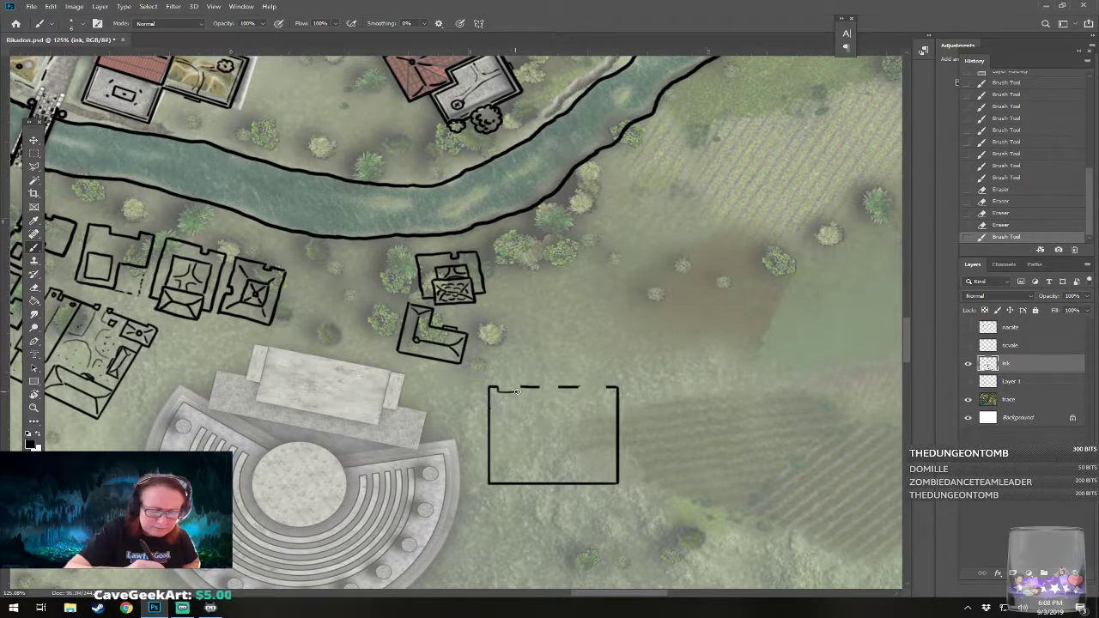
left_click_drag(521, 388, 606, 386)
left_click(580, 387)
left_click(580, 388)
left_click(581, 390)
left_click(605, 388)
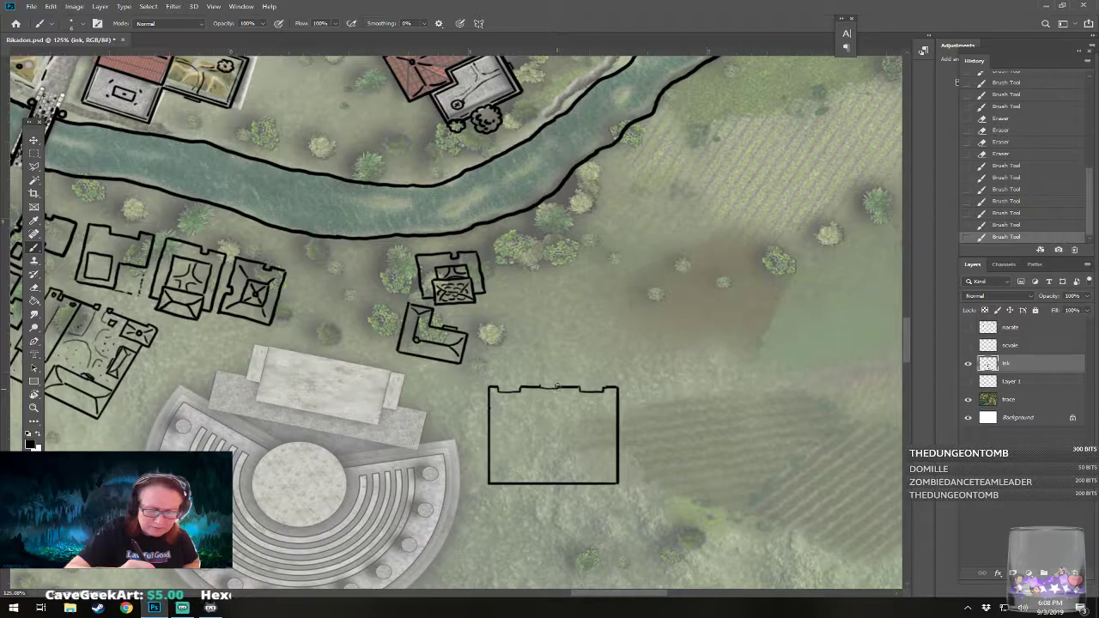
Step: Ink a thin raised detail at the middle of the building's upper edge and a straight ridge line running down from it
left_click(542, 386)
left_click(540, 385)
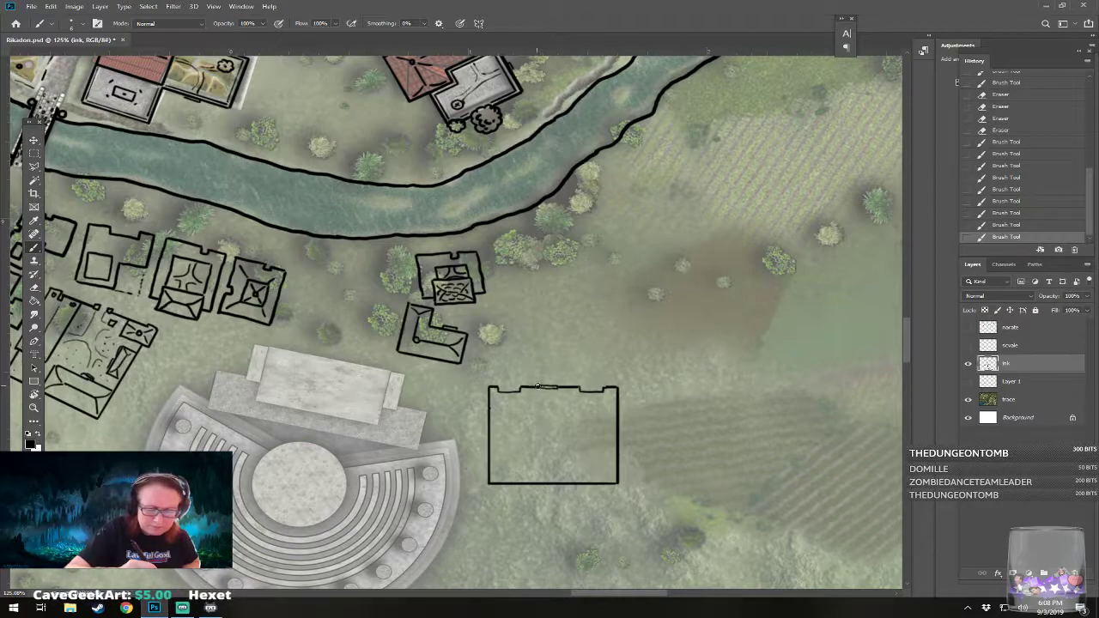
left_click(539, 388)
left_click(549, 388)
left_click(550, 417, "shift")
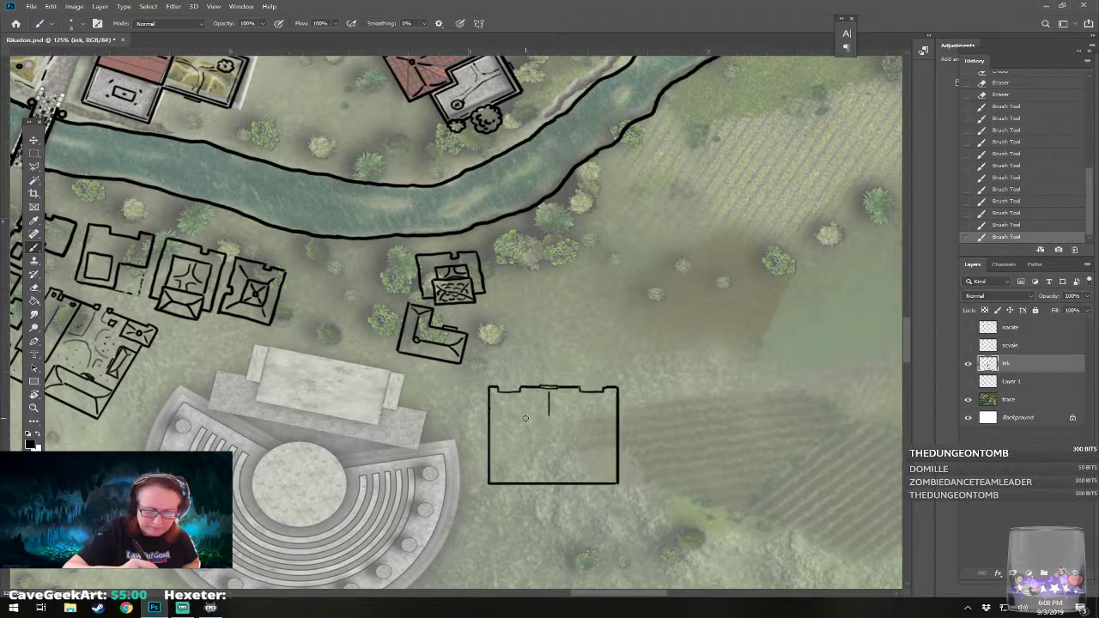
Step: Ink a narrow horizontal courtyard rectangle inside the building, centred below the middle ridge line
left_click(520, 418)
left_click(580, 418, "shift")
left_click(520, 418)
left_click(521, 433, "shift")
left_click(580, 434, "shift")
left_click(580, 418, "shift")
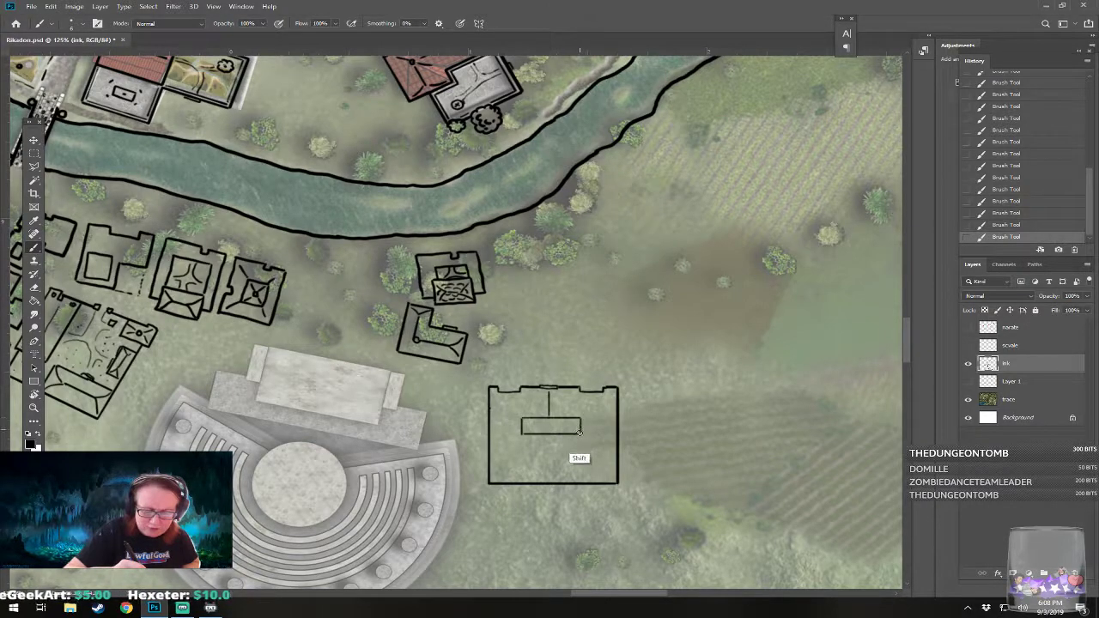
left_click_drag(576, 433, 643, 418)
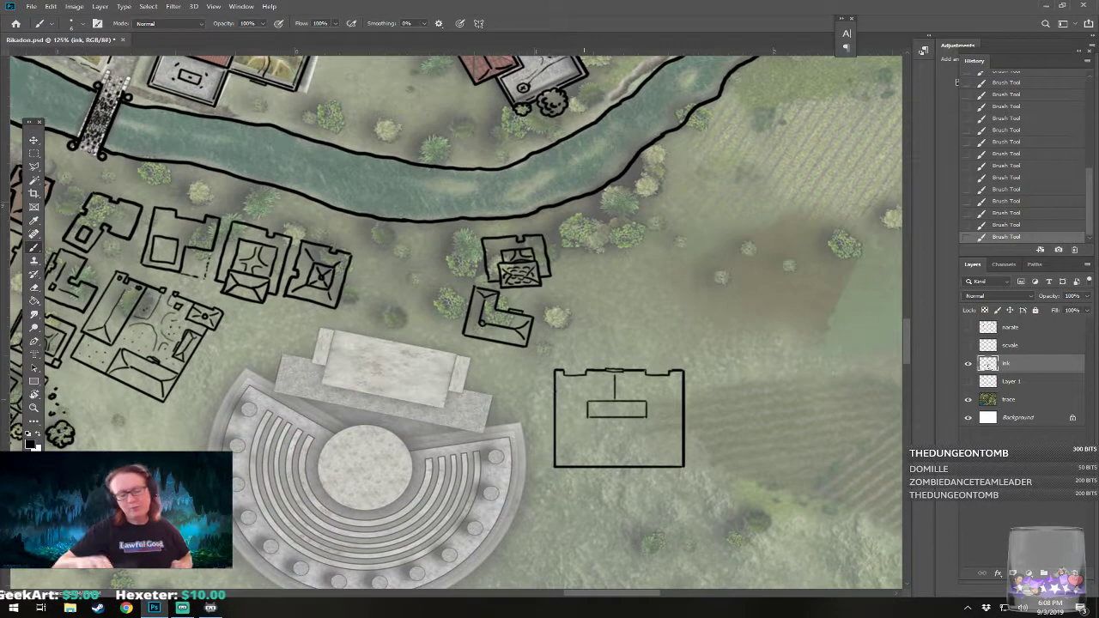
Step: Flare the foot of the middle ridge line and detail the narrow courtyard with a smaller nested rectangle and corner lines
left_click(615, 399)
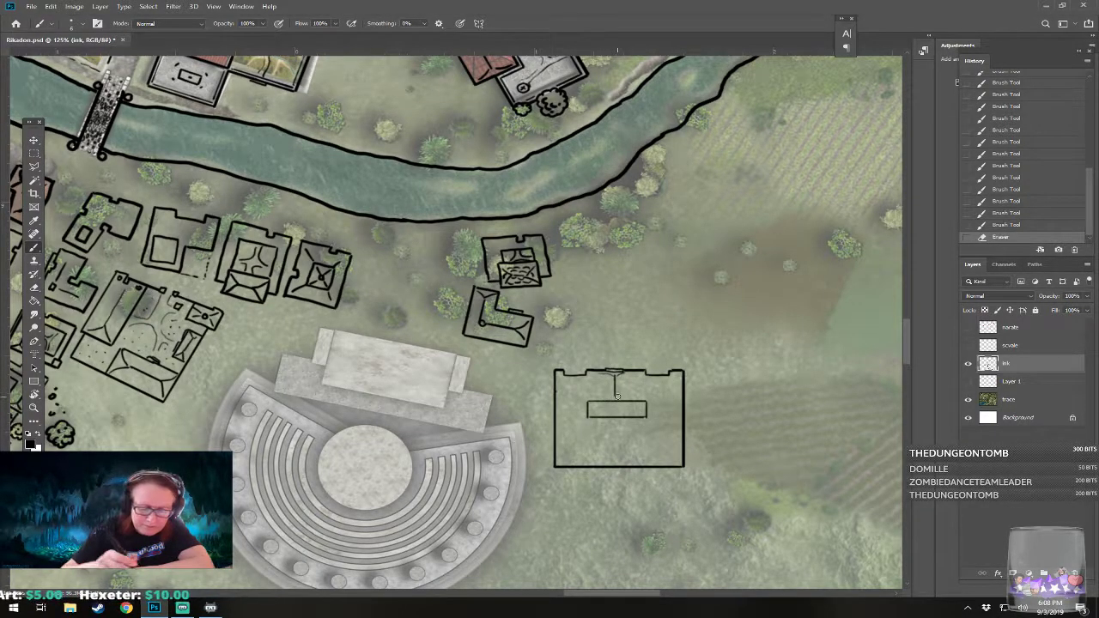
left_click_drag(605, 399, 625, 400)
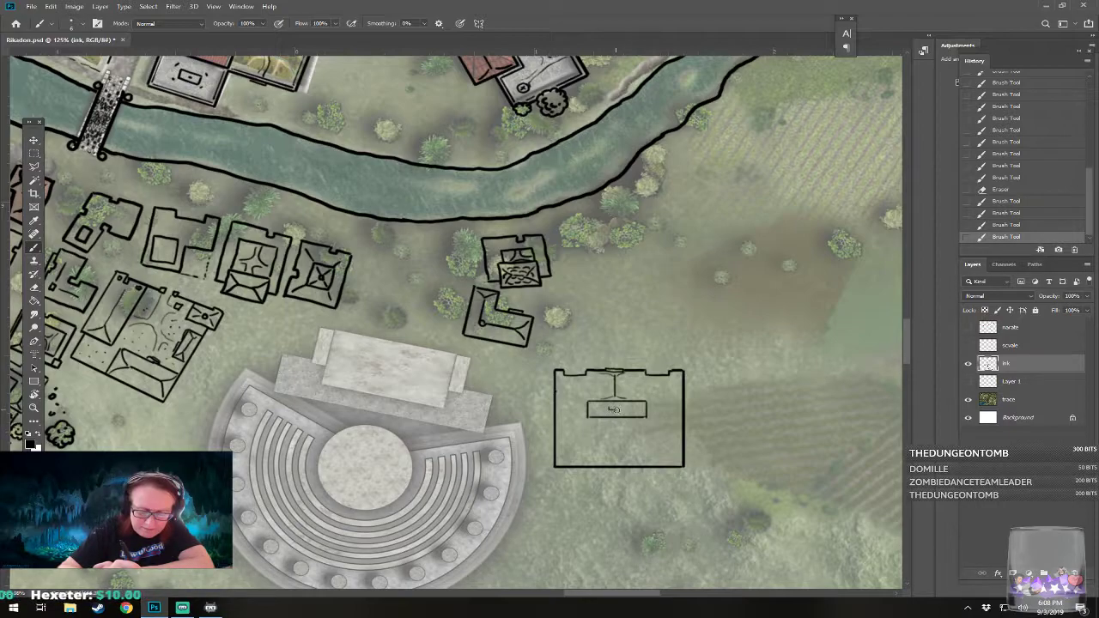
left_click_drag(610, 407, 641, 417)
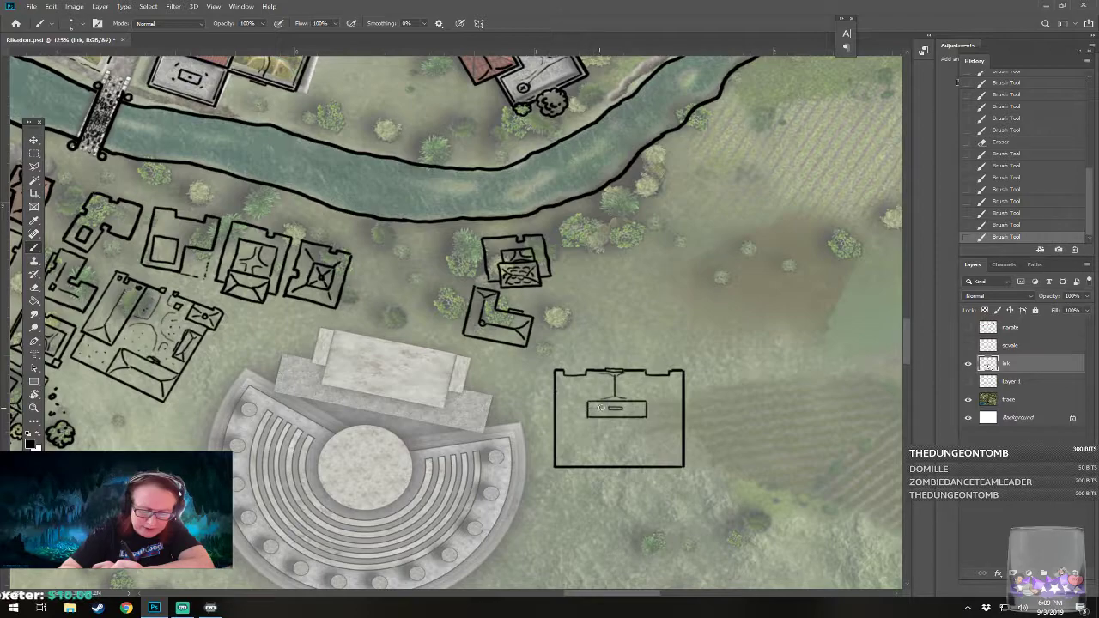
mouse_move(610, 405)
left_mouse_down()
mouse_move(644, 408)
mouse_move(606, 401)
mouse_move(615, 388)
left_mouse_up()
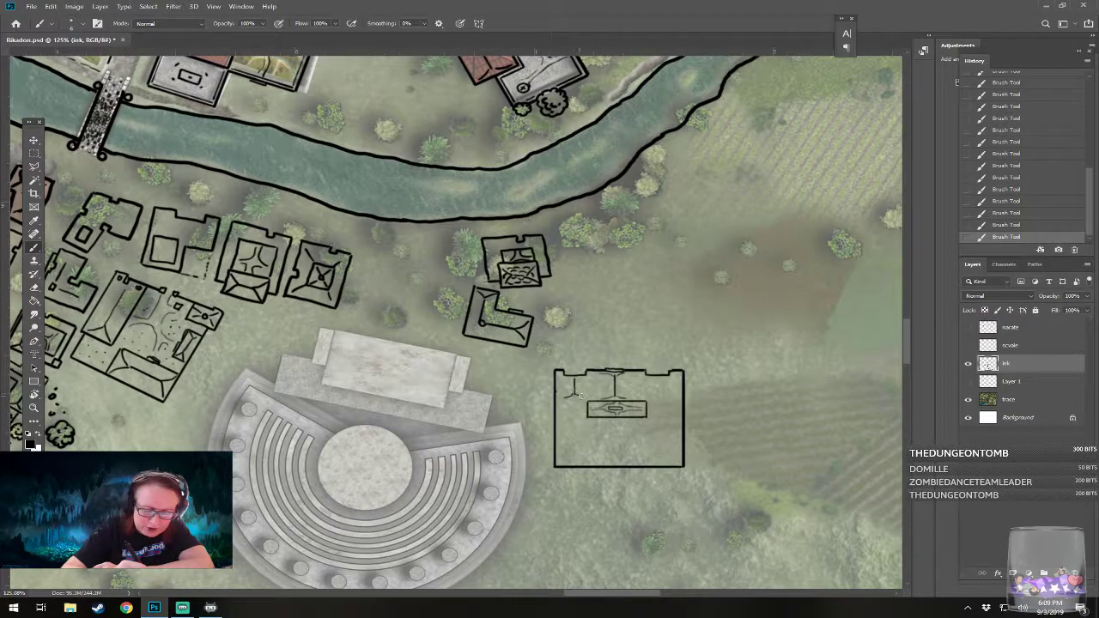
Step: Ink the remaining roof ridge lines and a small square courtyard with a round centre in the building's lower-right part
mouse_move(658, 378)
left_mouse_down()
mouse_move(653, 395)
mouse_move(667, 394)
left_mouse_up()
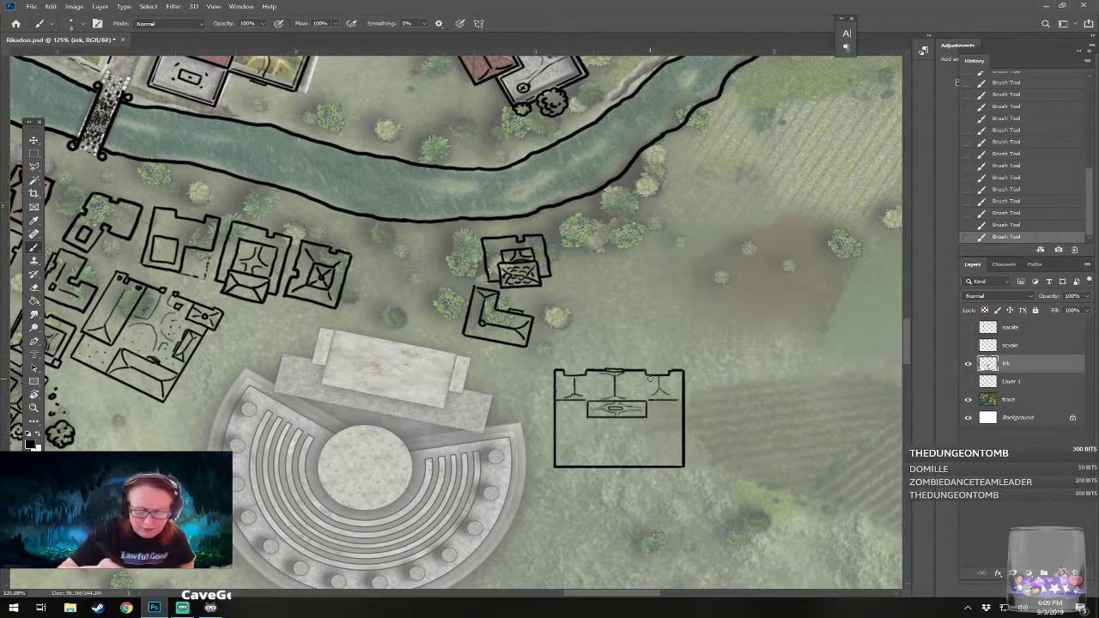
mouse_move(631, 432)
left_mouse_down()
mouse_move(631, 450)
mouse_move(661, 449)
mouse_move(658, 432)
mouse_move(635, 443)
mouse_move(656, 438)
left_mouse_up()
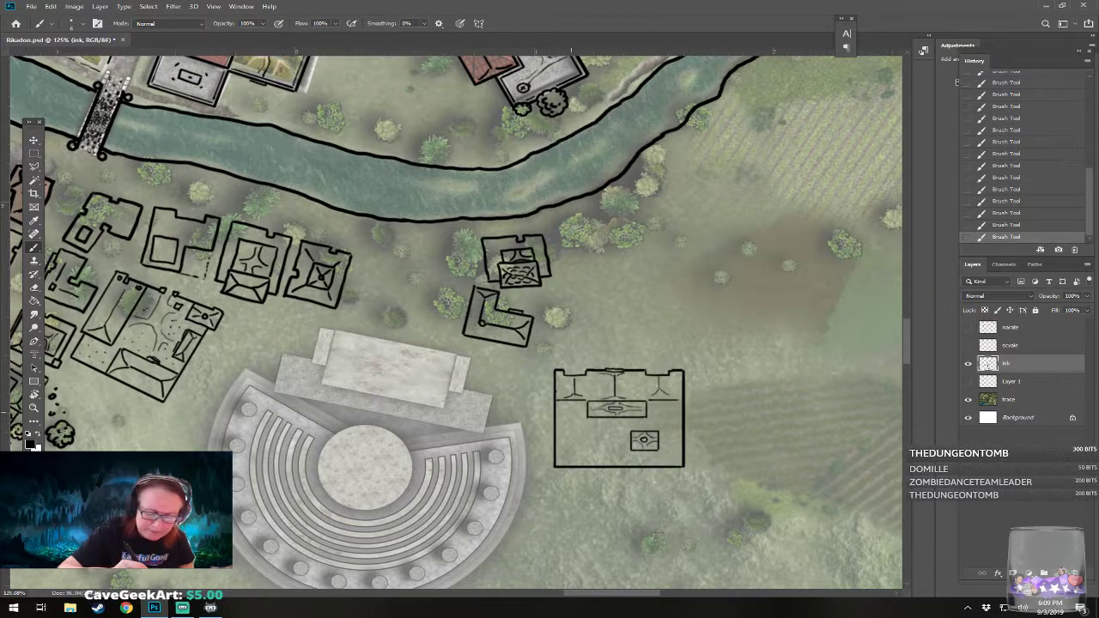
left_click(572, 402)
left_click(572, 436, "shift")
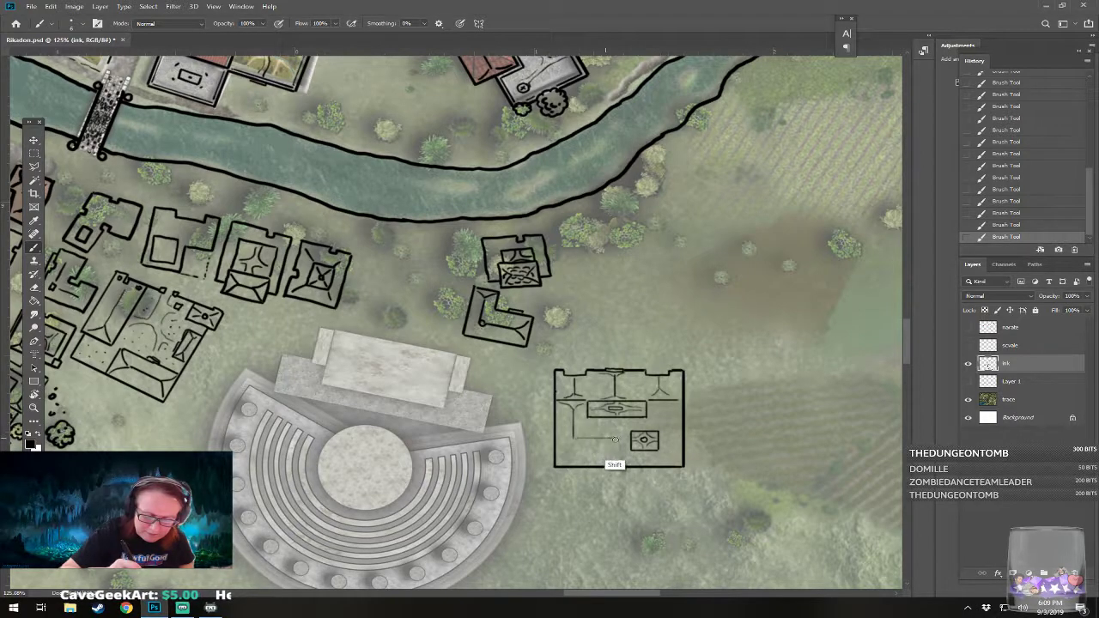
left_click(624, 437, "shift")
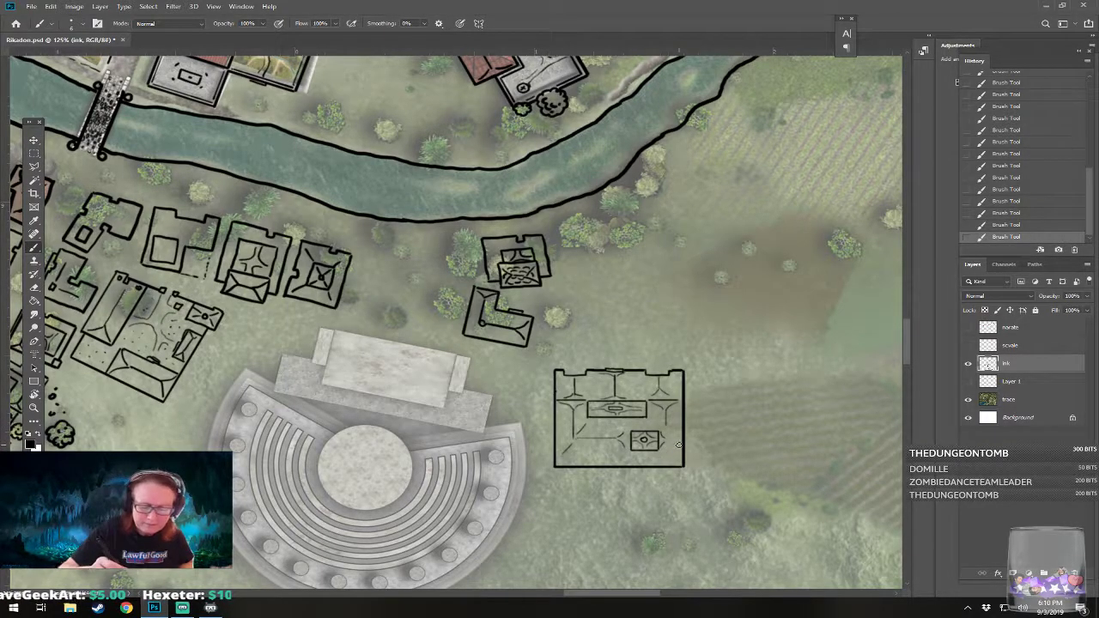
Step: Fill the lower roof and both side wings around the courtyards with short curved tile strokes
mouse_move(588, 443)
left_mouse_down()
mouse_move(614, 445)
mouse_move(582, 452)
mouse_move(625, 450)
left_mouse_up()
left_click_drag(565, 458, 625, 457)
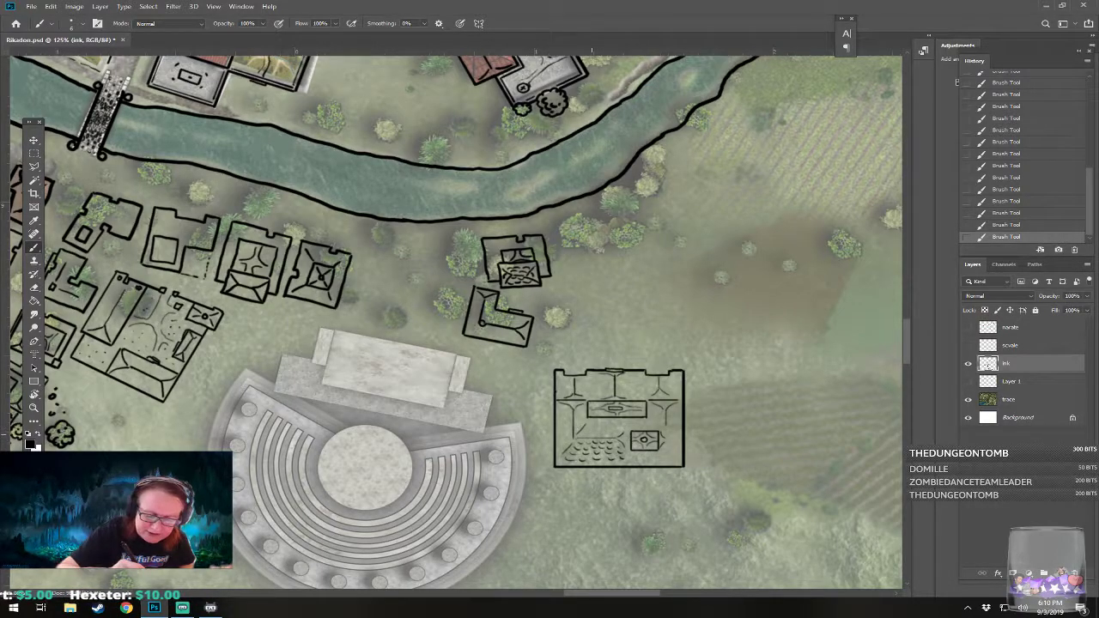
left_click_drag(594, 431, 625, 431)
left_click_drag(590, 425, 660, 421)
left_click_drag(675, 408, 678, 447)
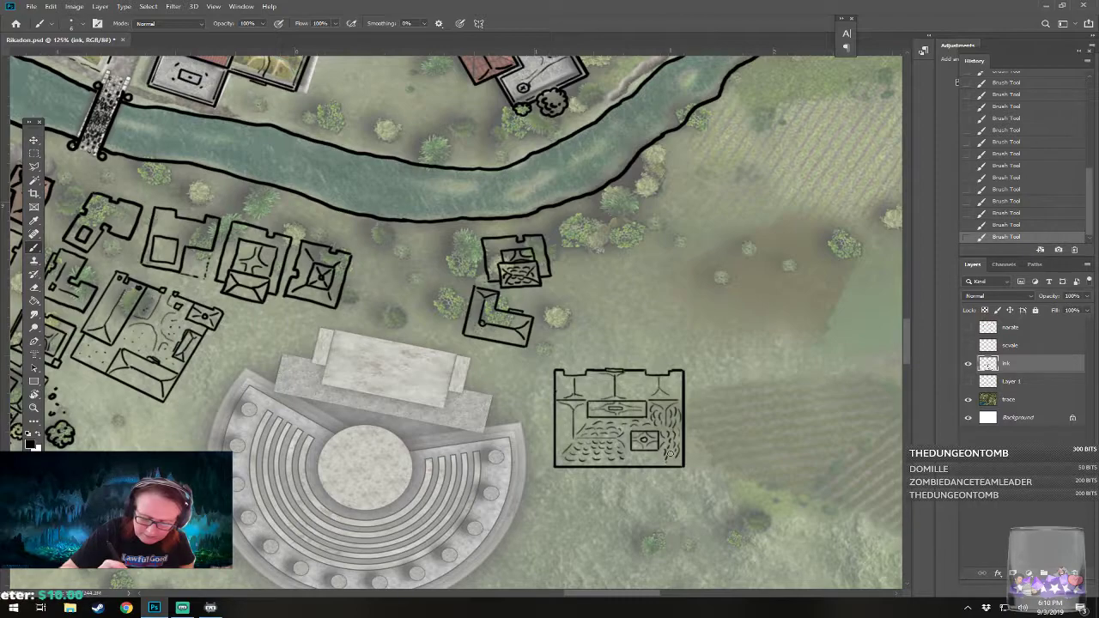
left_click_drag(631, 458, 669, 446)
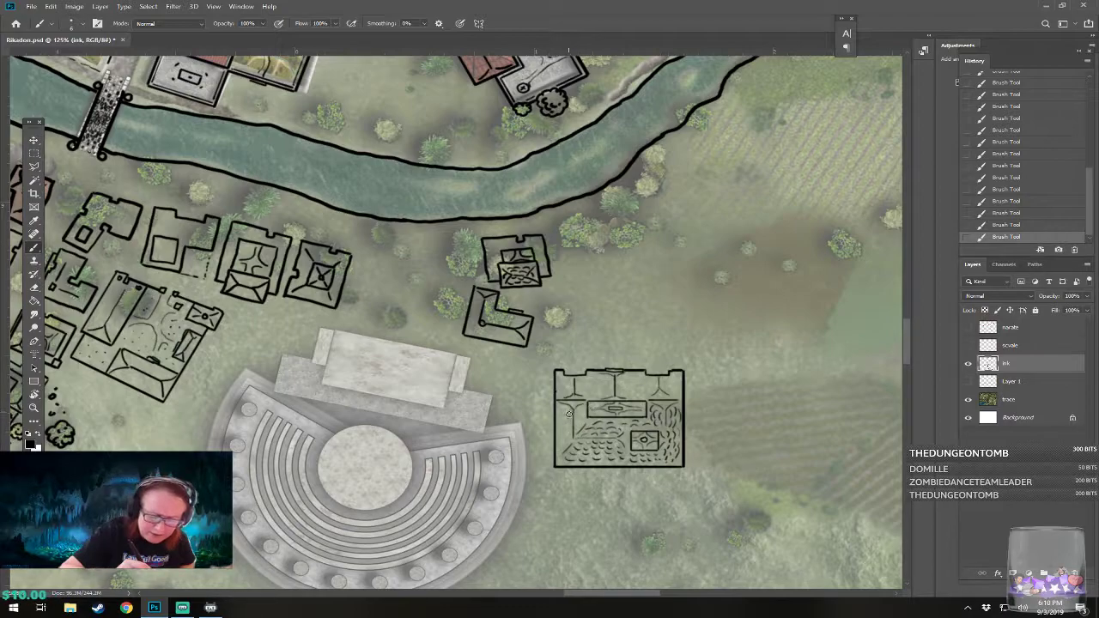
mouse_move(564, 406)
left_mouse_down()
mouse_move(561, 408)
mouse_move(561, 446)
mouse_move(582, 417)
left_mouse_up()
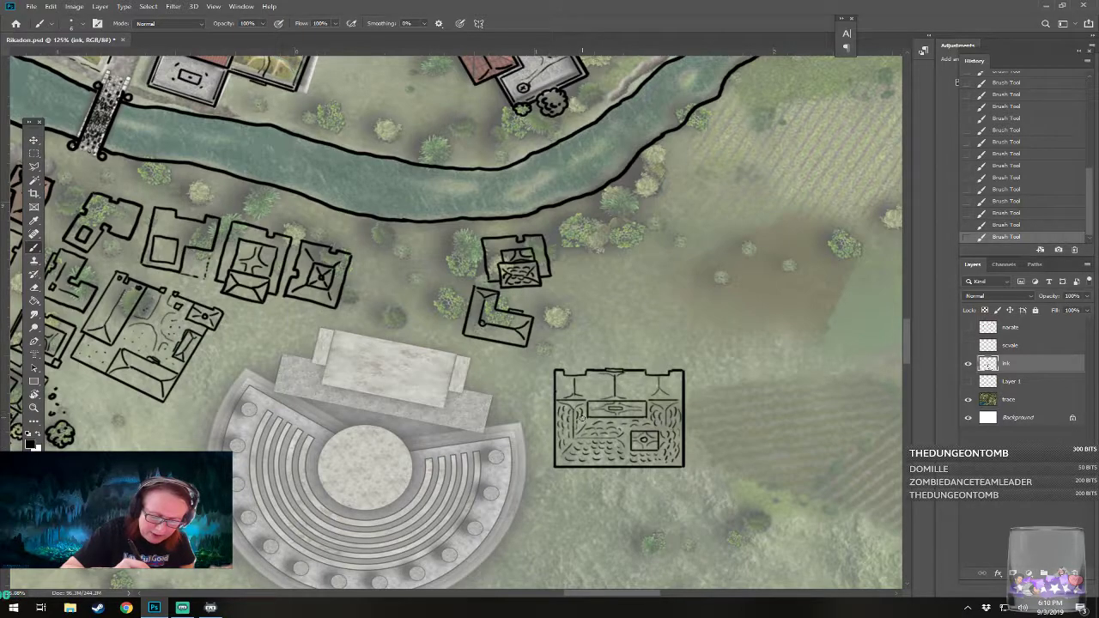
Step: Fill the central section of the building's upper roof with short tile strokes on both sides of the middle ridge
mouse_move(611, 379)
left_mouse_down()
mouse_move(612, 395)
mouse_move(601, 390)
left_mouse_up()
mouse_move(599, 382)
left_mouse_down()
mouse_move(626, 376)
mouse_move(620, 390)
mouse_move(620, 374)
mouse_move(622, 396)
mouse_move(627, 373)
mouse_move(625, 399)
left_mouse_up()
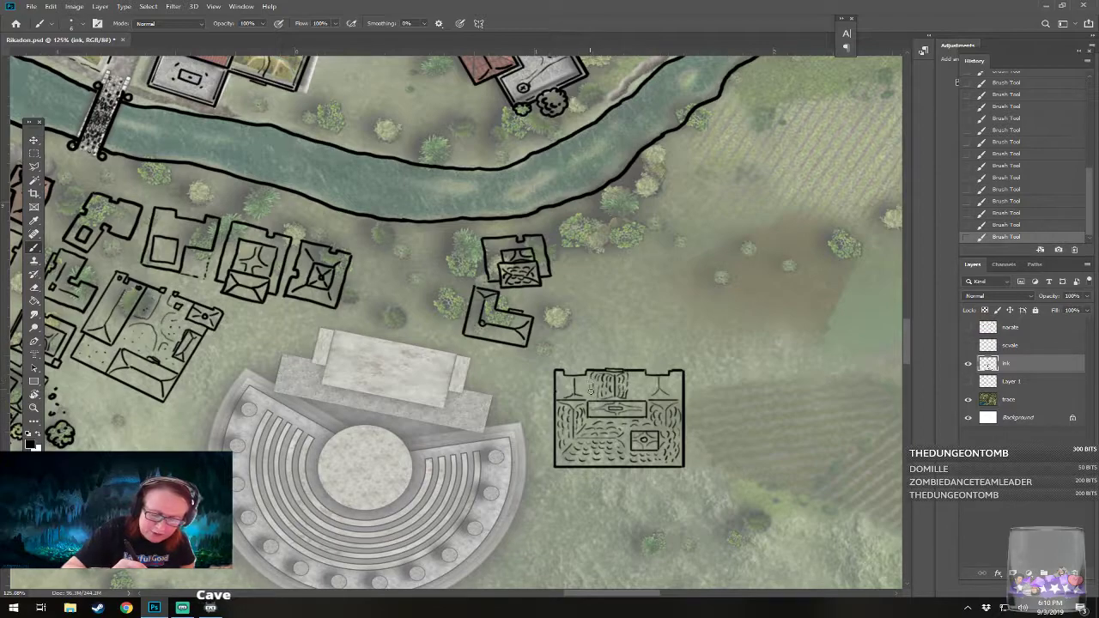
left_click_drag(631, 382, 631, 396)
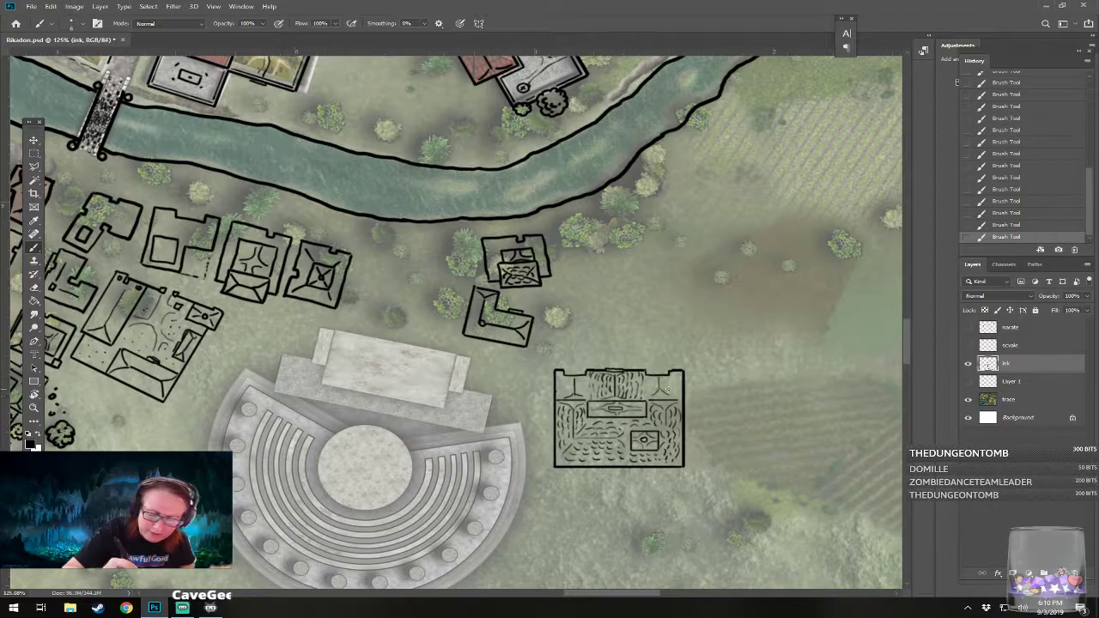
Step: Examine the whole map and the surroundings of the racetrack, river and amphitheatre for the next structure to ink
scroll(577, 470, "down", 10)
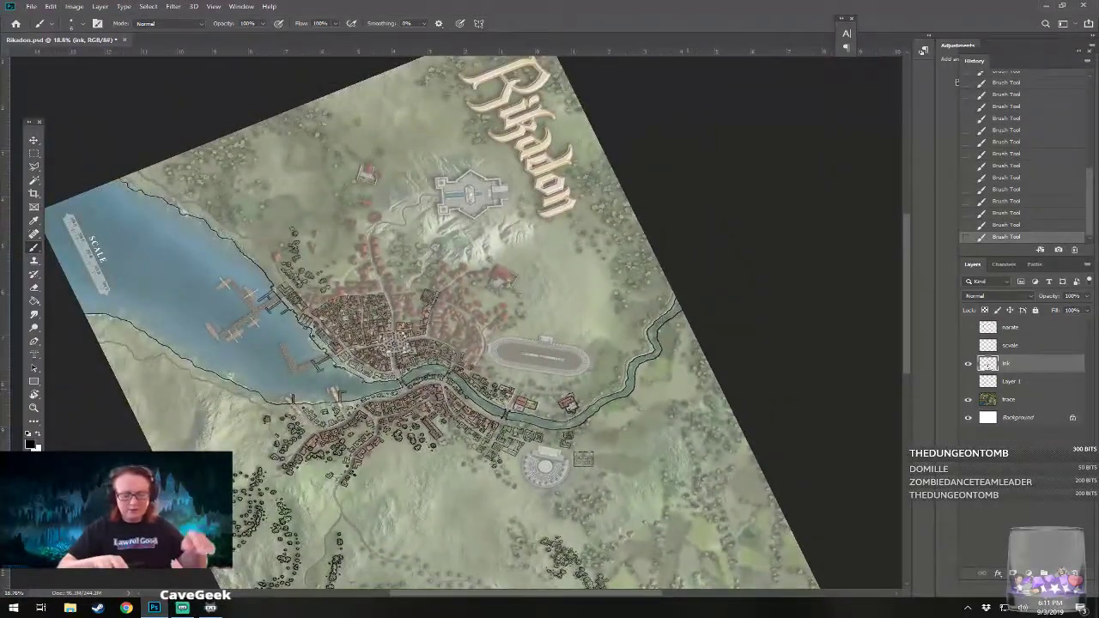
left_click_drag(577, 470, 625, 428)
scroll(652, 414, "up", 2)
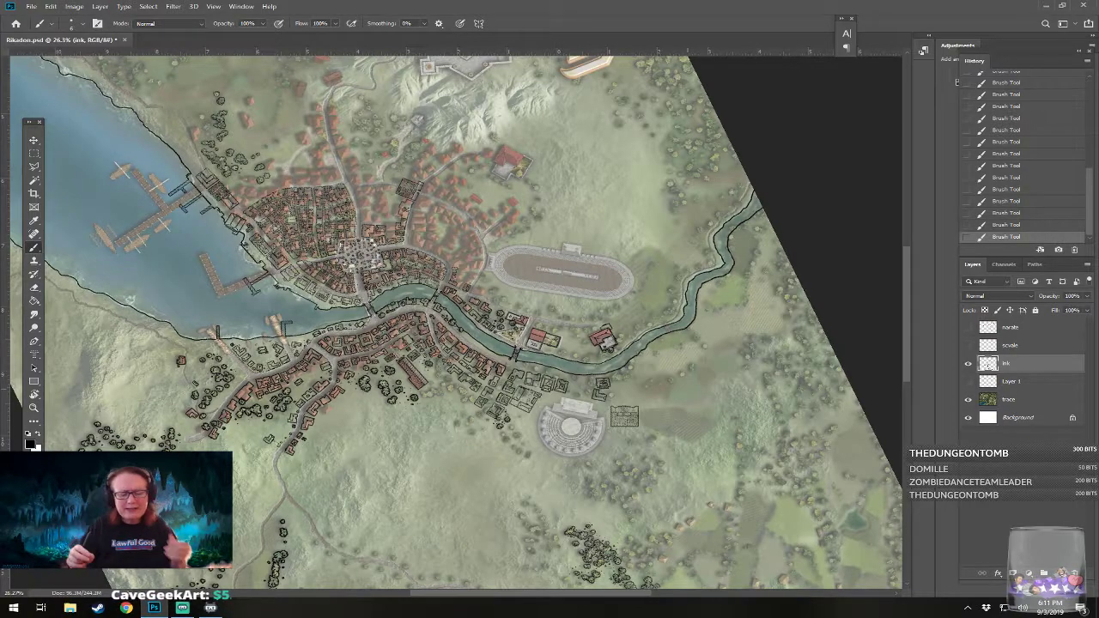
scroll(738, 485, "up", 3)
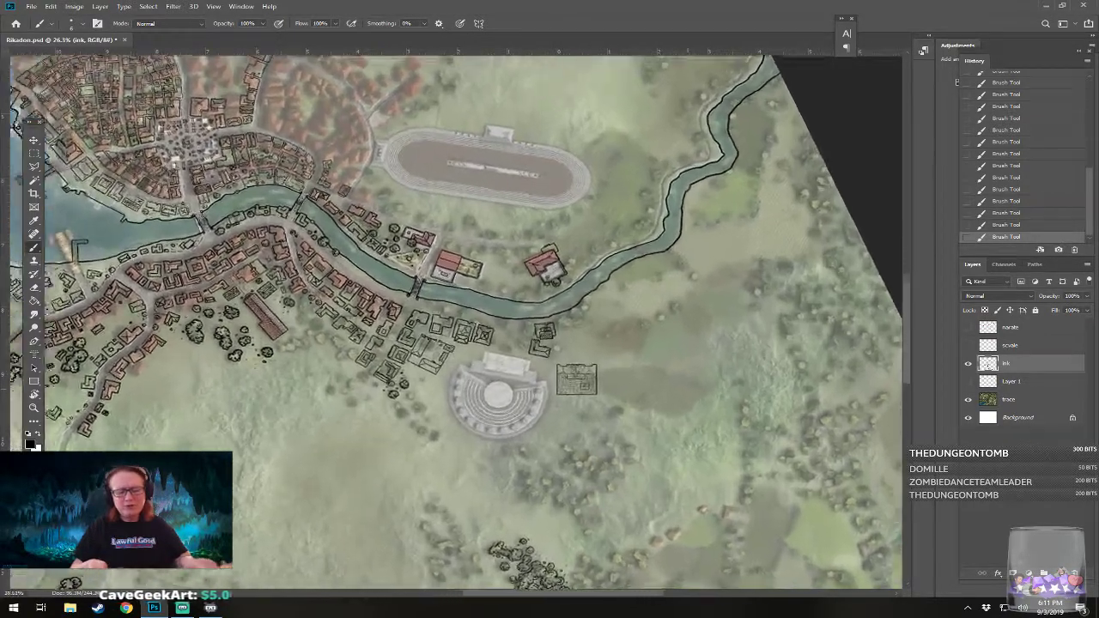
scroll(678, 489, "down", 6)
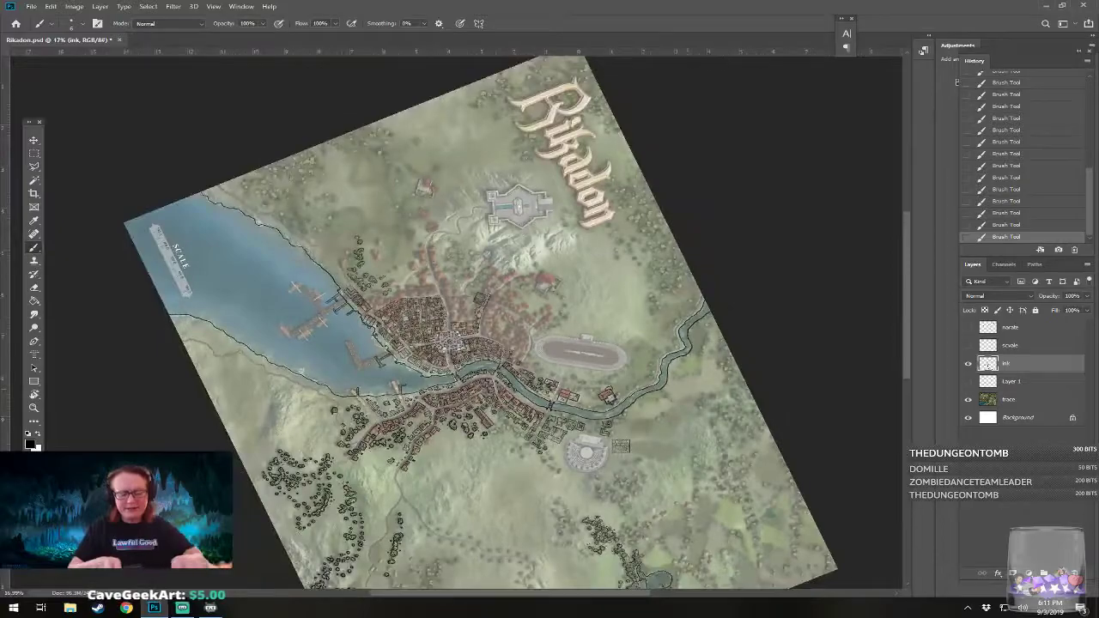
scroll(678, 489, "up", 2)
scroll(678, 490, "down", 1)
scroll(639, 478, "up", 3)
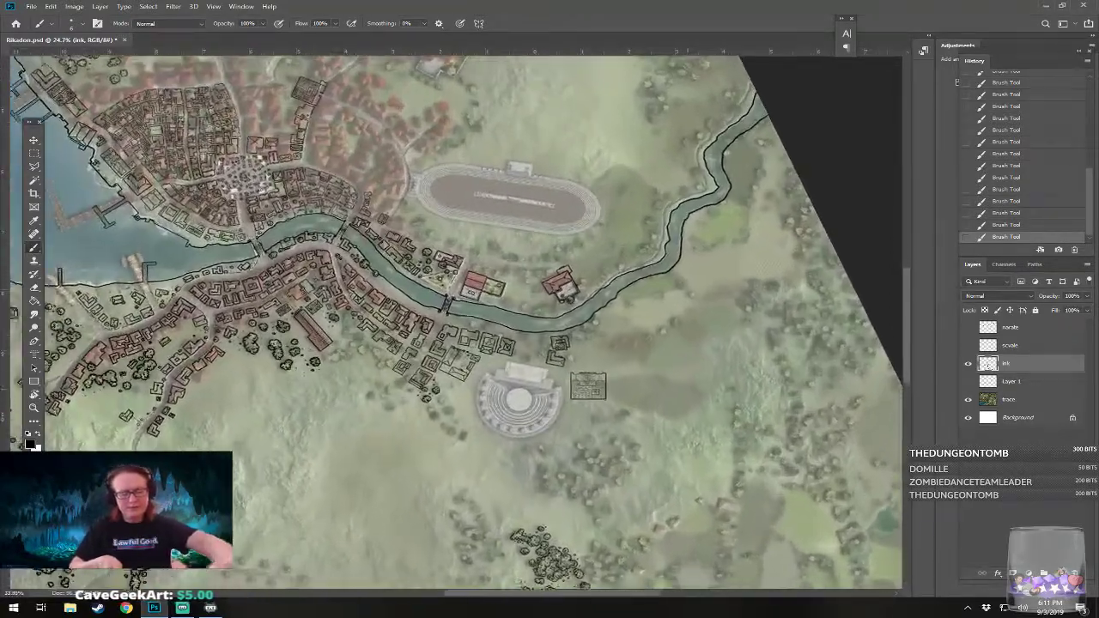
scroll(591, 351, "down", 3)
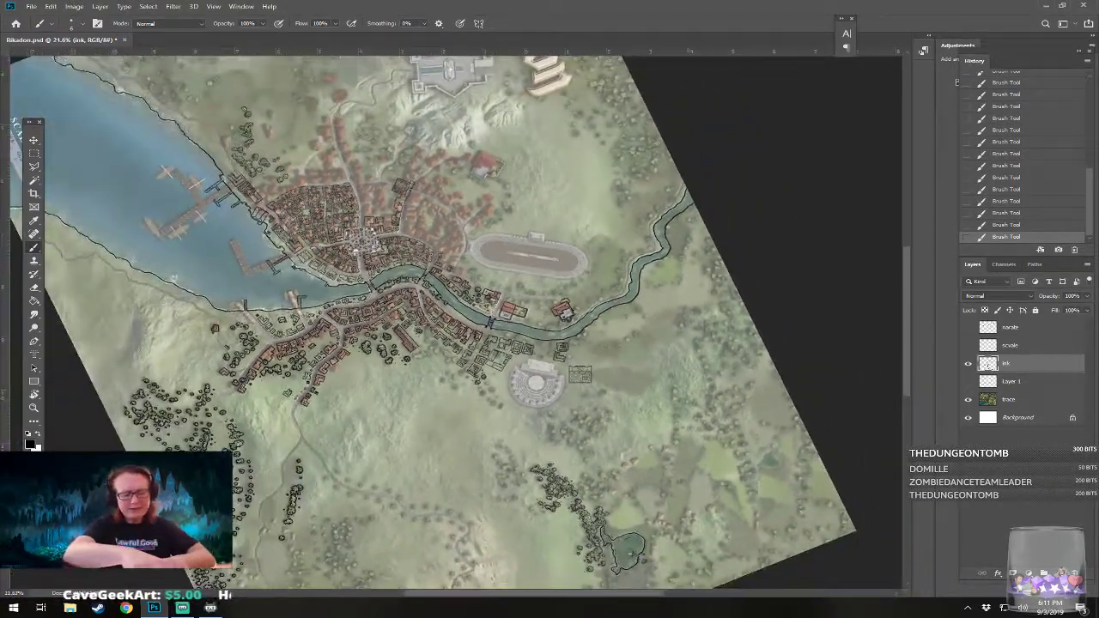
scroll(421, 116, "up", 2)
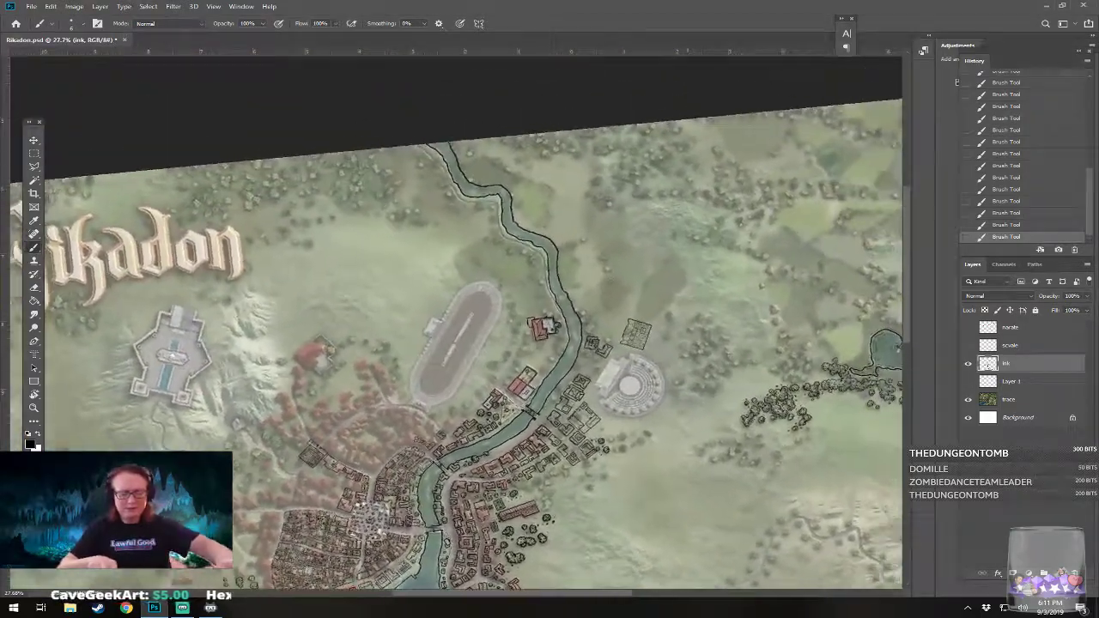
scroll(577, 429, "up", 3)
scroll(786, 283, "up", 3)
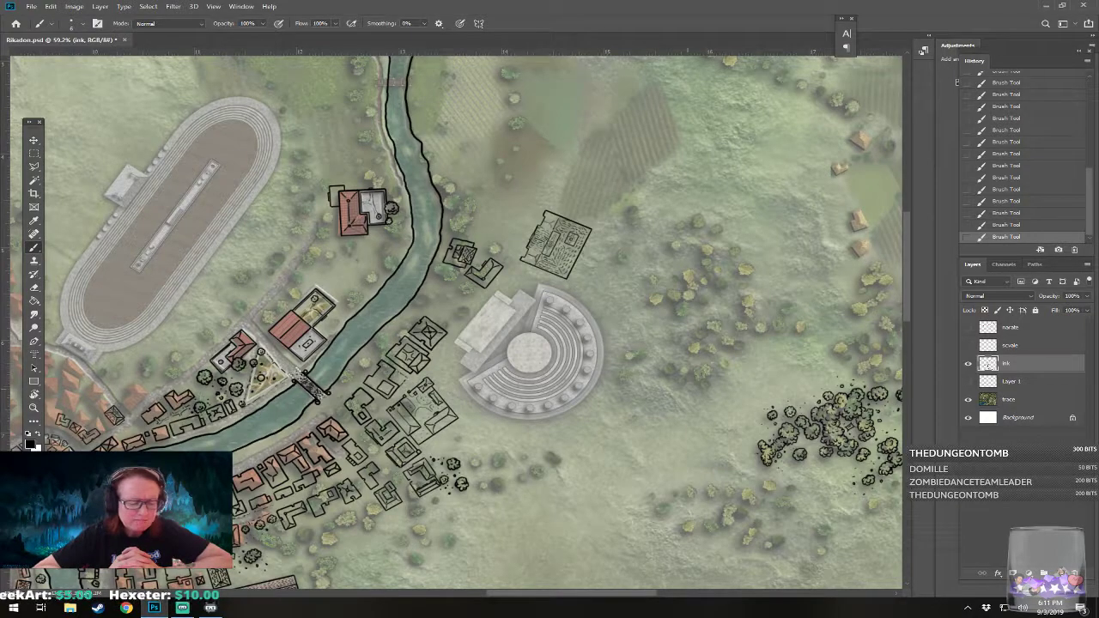
scroll(457, 321, "down", 3)
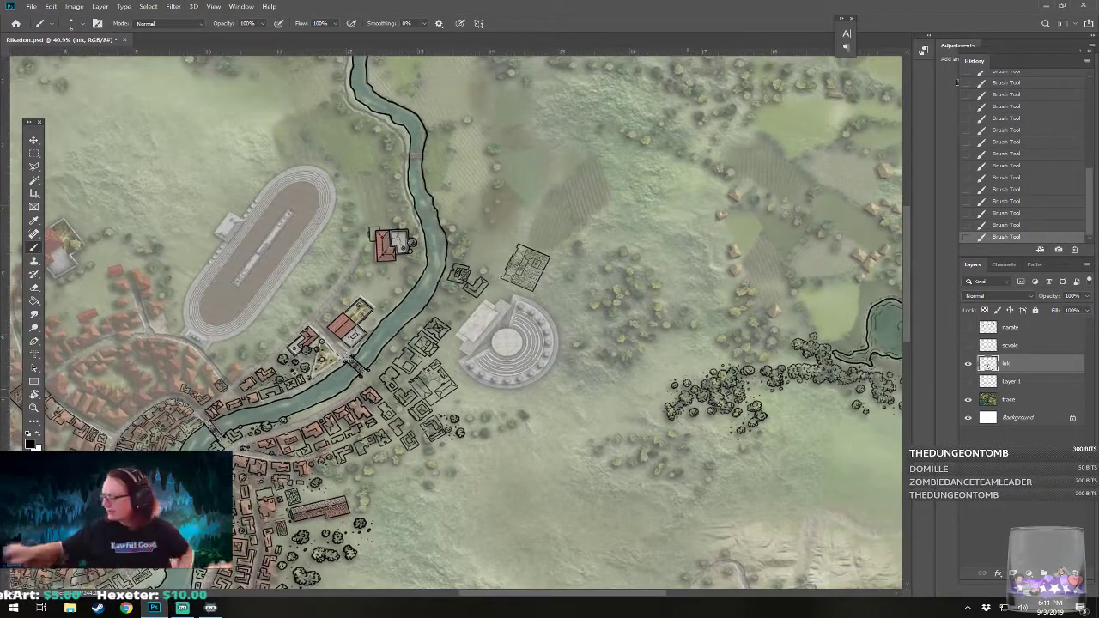
Step: Make a roughly circular elliptical selection on the open ground just below the amphitheatre, reposition it and transform it slightly larger
left_click(34, 153)
left_click(62, 164)
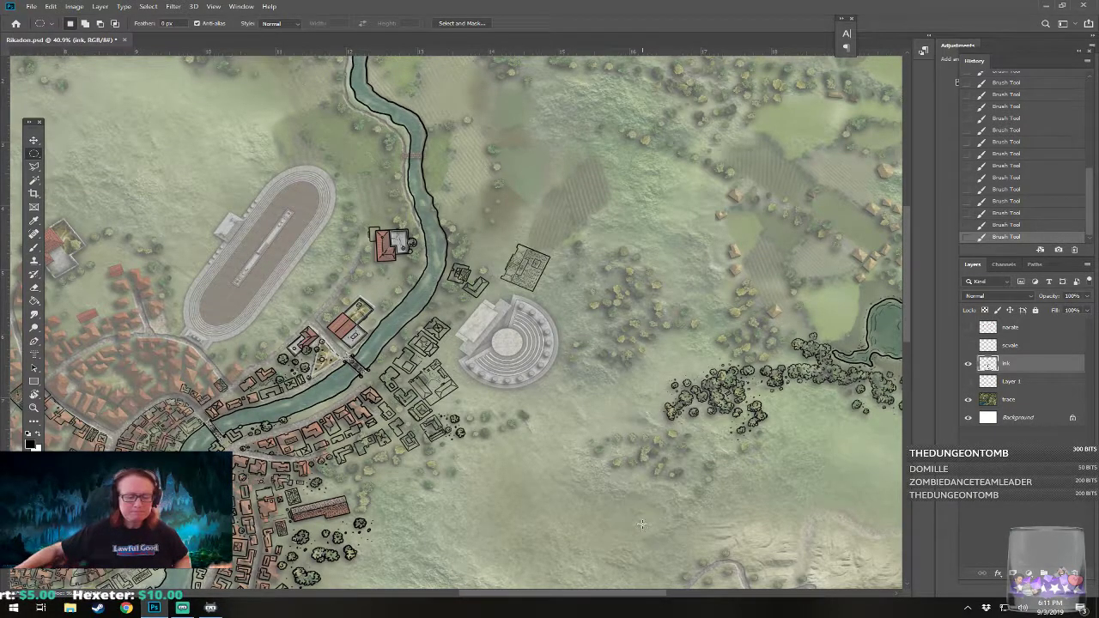
left_click_drag(549, 372, 642, 481)
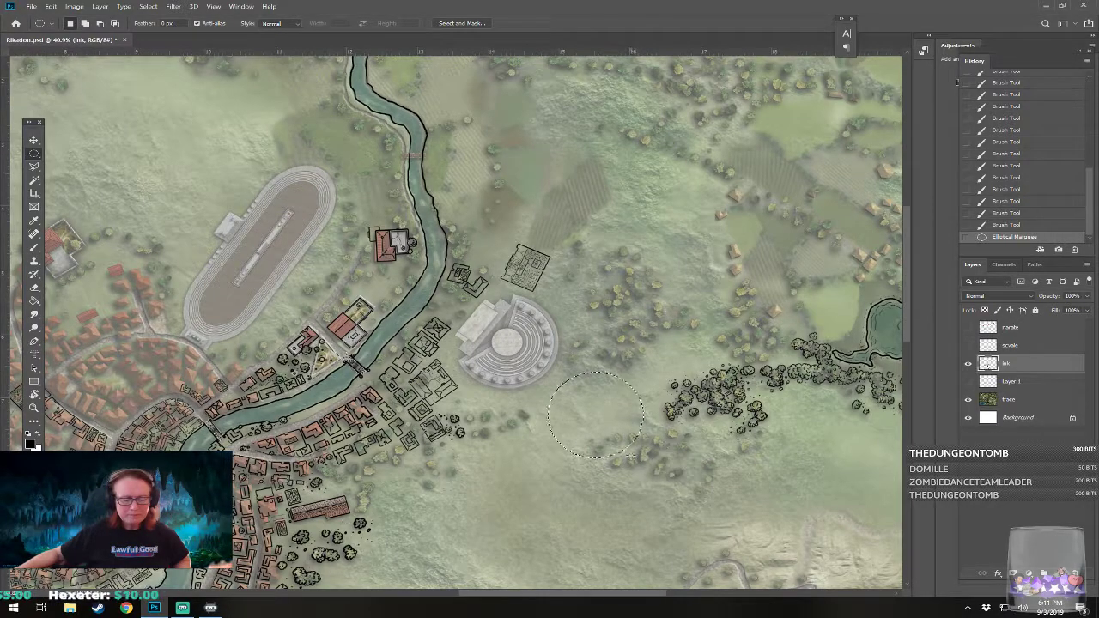
mouse_move(626, 439)
left_mouse_down()
mouse_move(540, 364)
mouse_move(614, 437)
left_mouse_up()
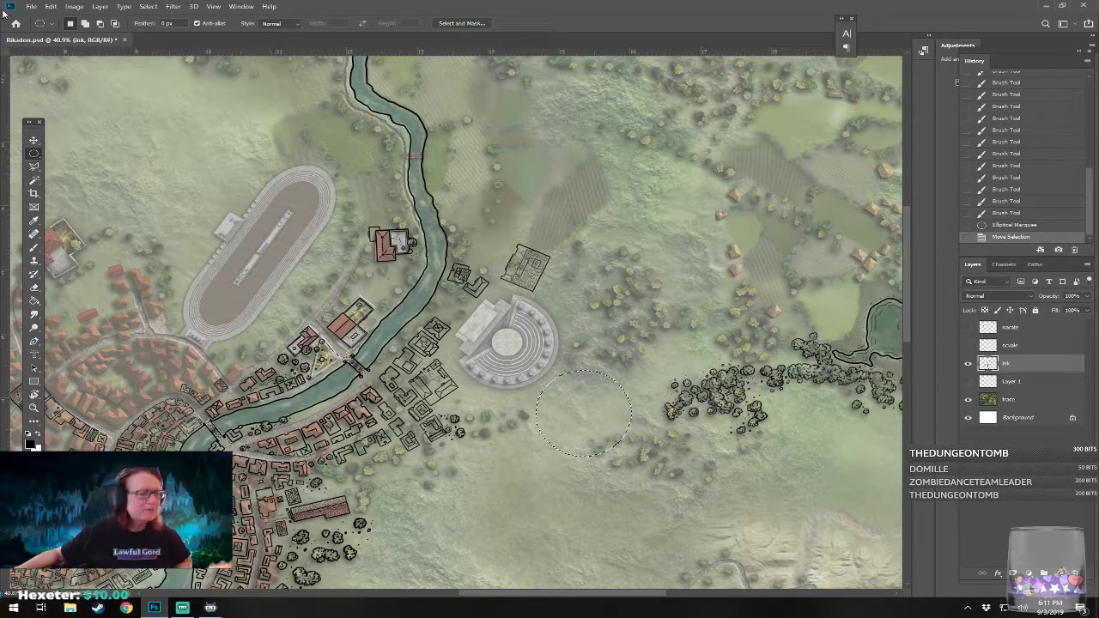
left_click(148, 6)
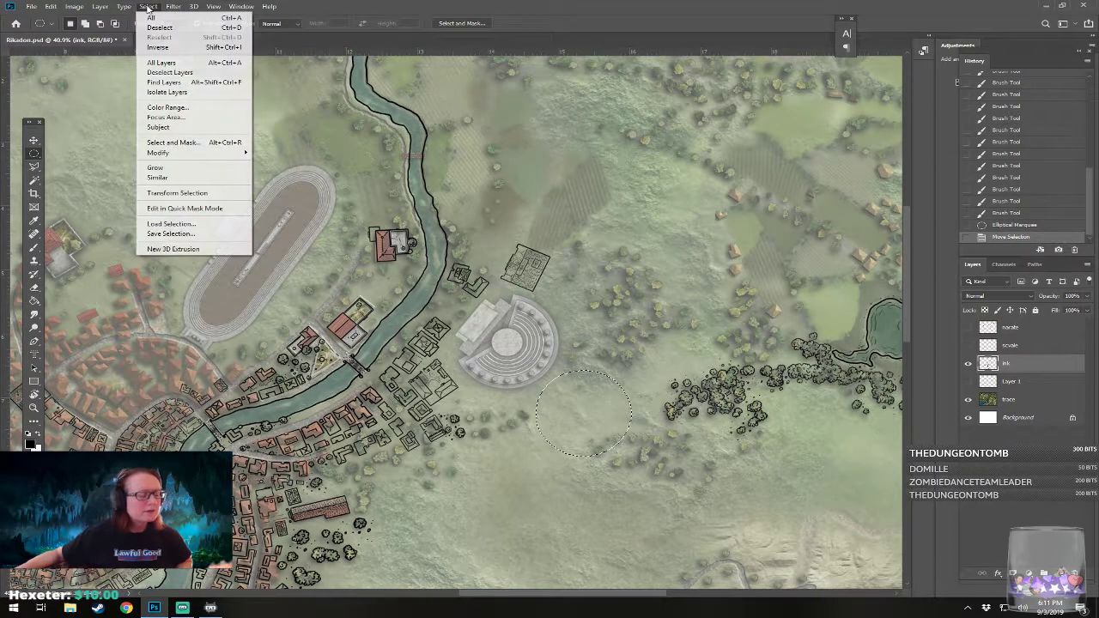
left_click(211, 191)
left_click_drag(636, 460, 639, 464)
key("Return")
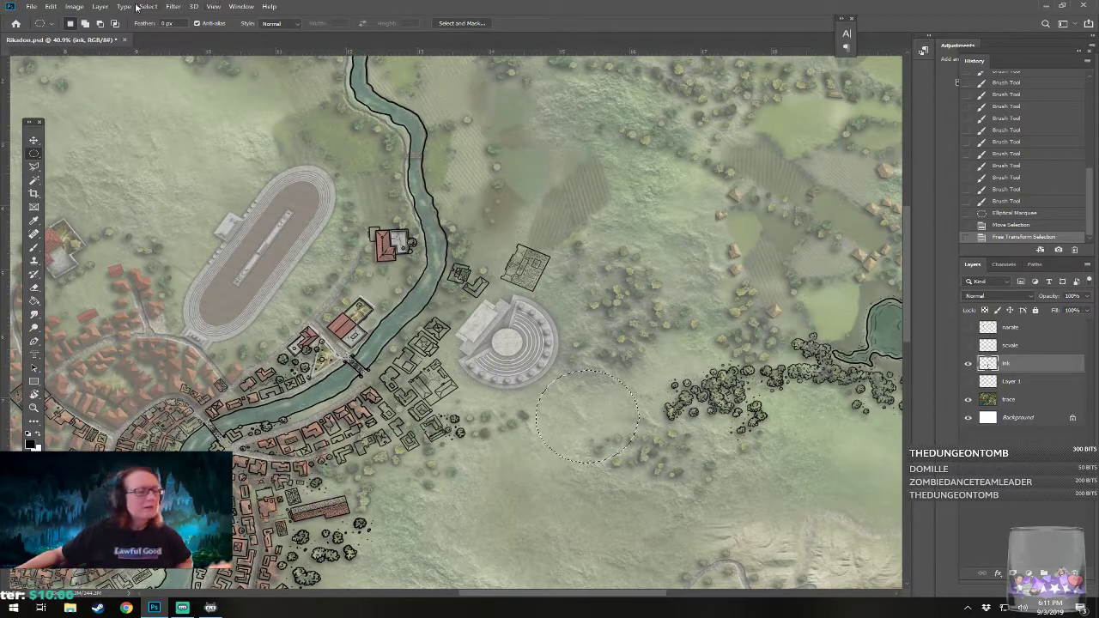
Step: Stroke the circular selection below the amphitheatre on the ink layer with a 6 px black line placed inside
left_click(50, 6)
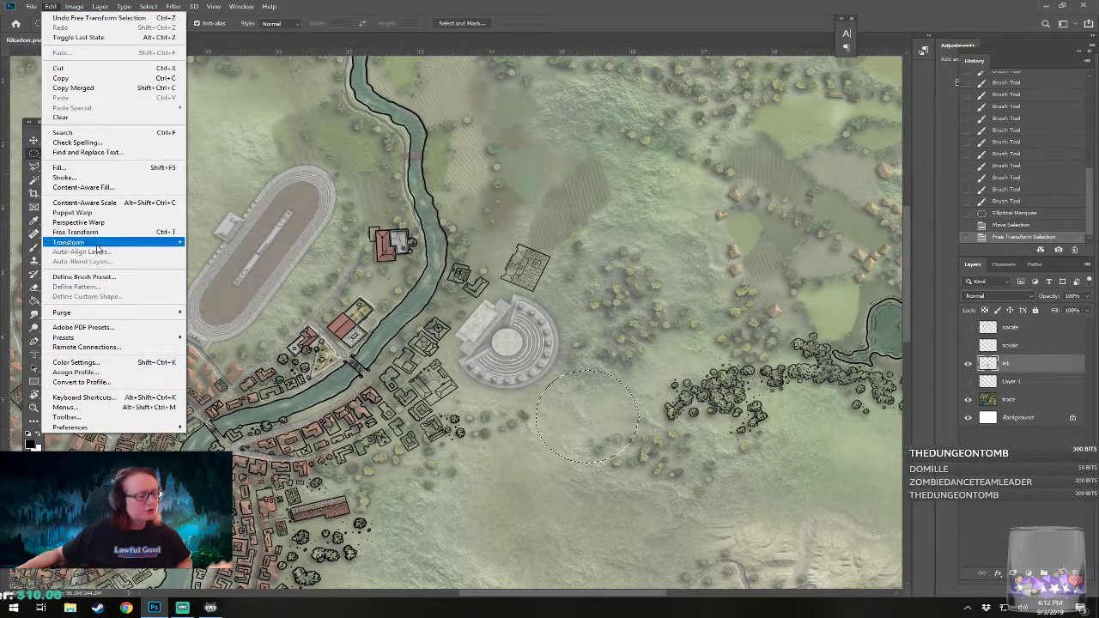
left_click(92, 177)
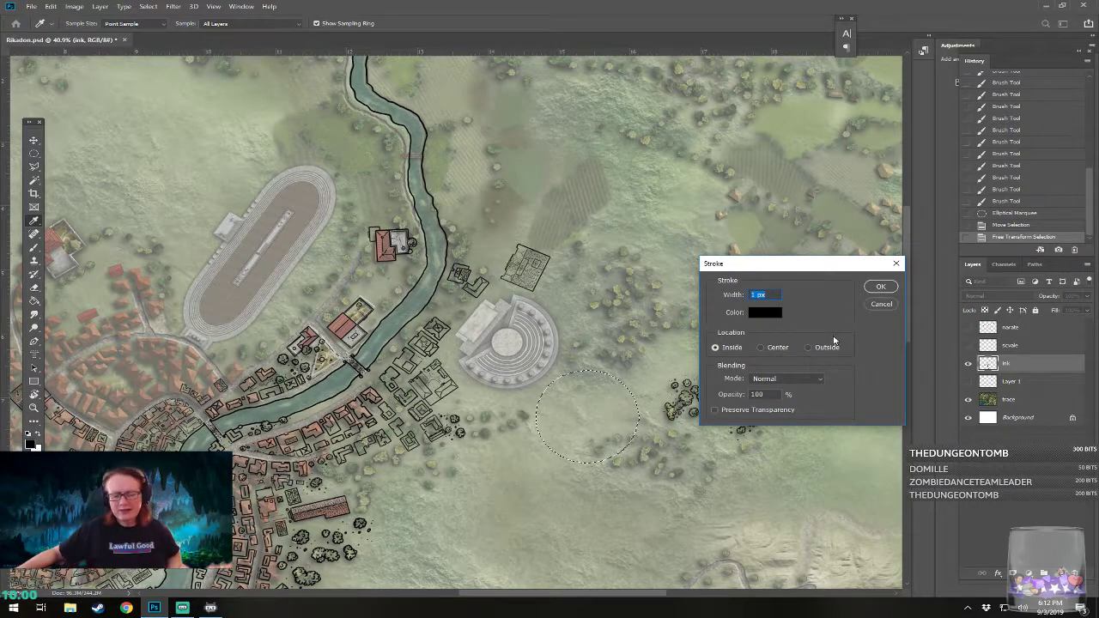
type("6")
left_click(880, 288)
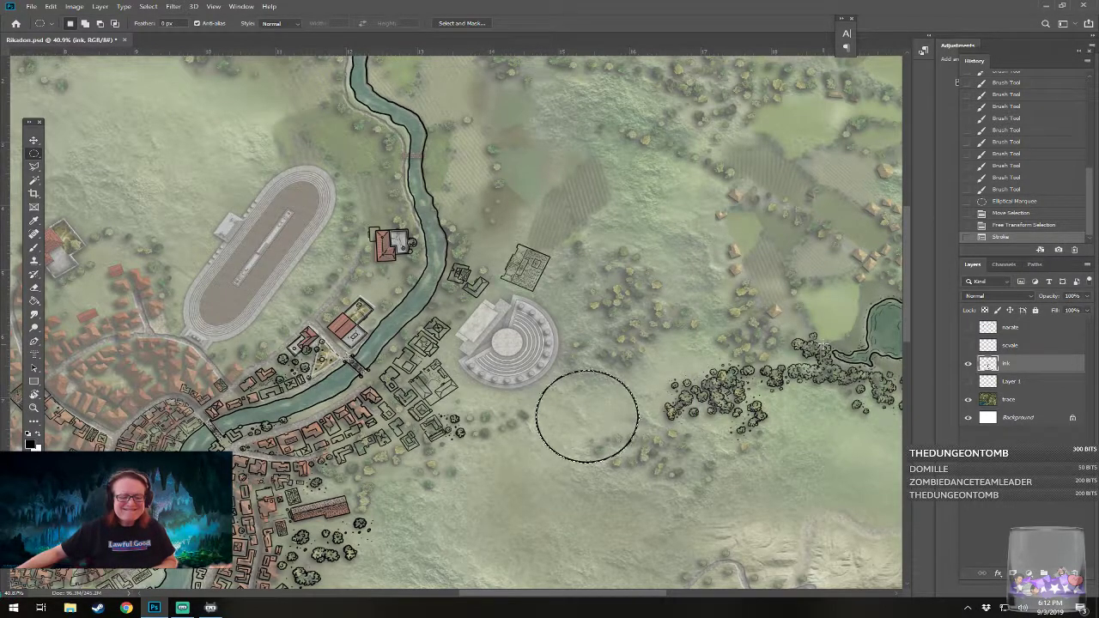
Step: Contract the circular selection by 6 pixels and again by 10 pixels, within the inked outer circle
left_click(144, 7)
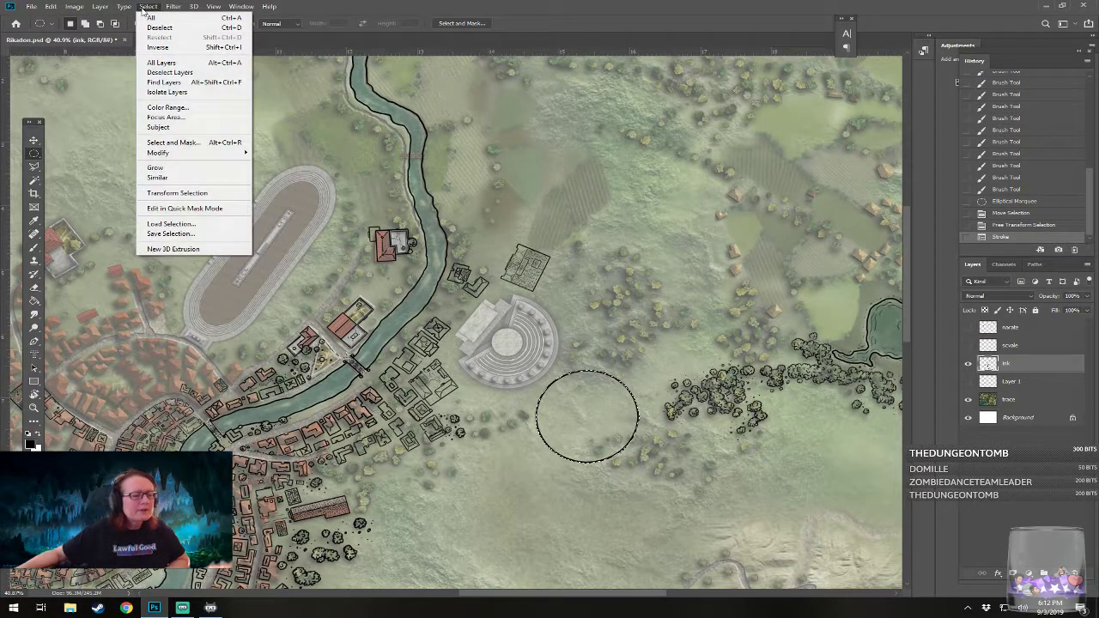
mouse_move(197, 154)
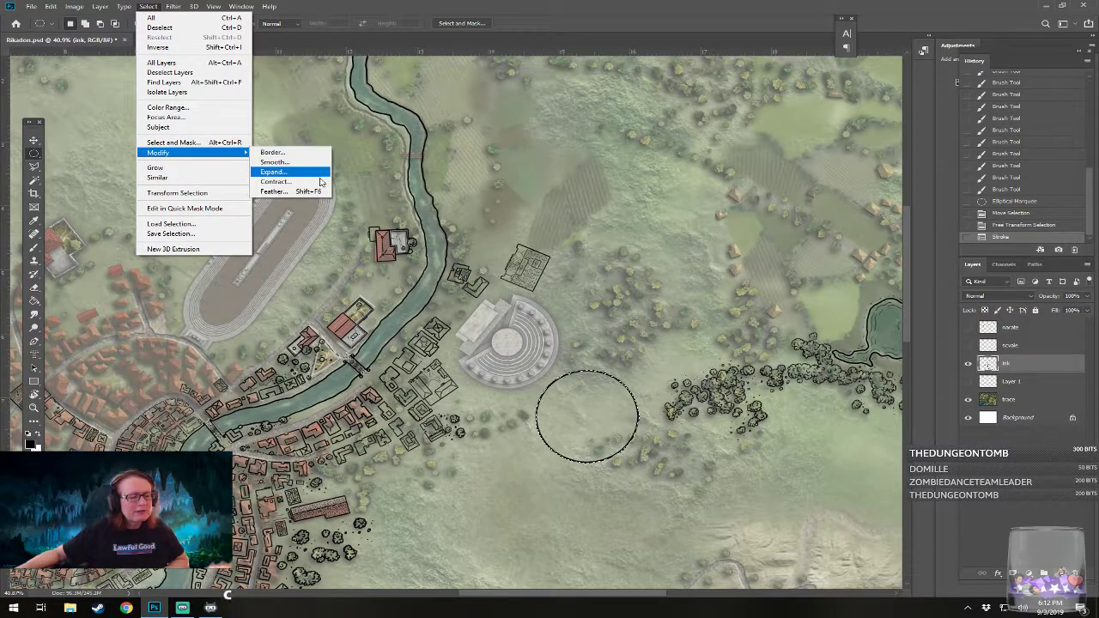
left_click(320, 181)
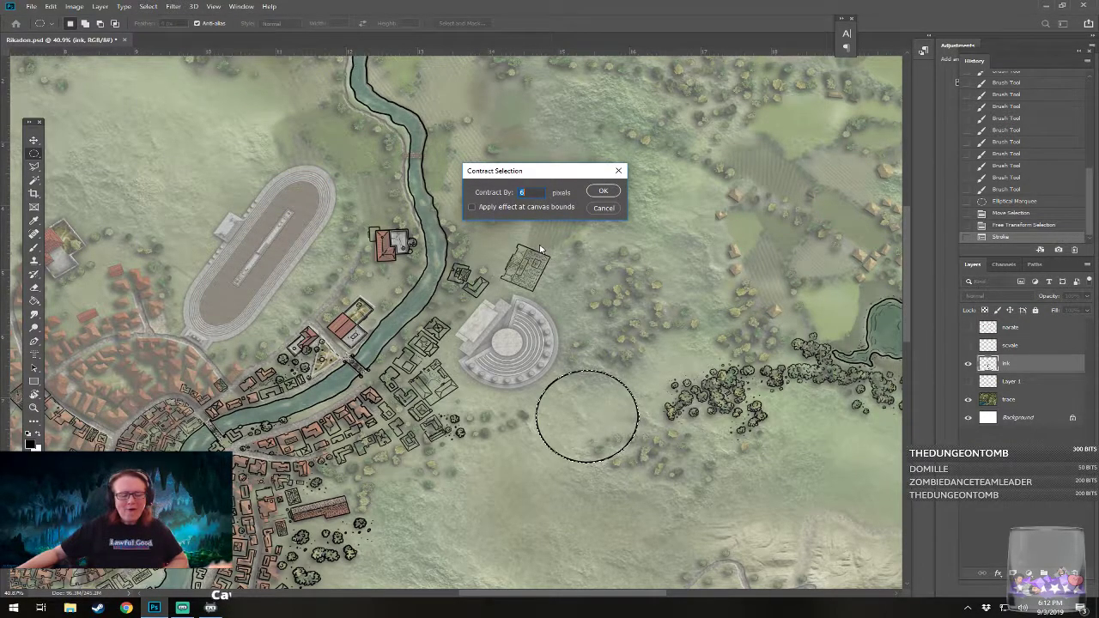
left_click(598, 190)
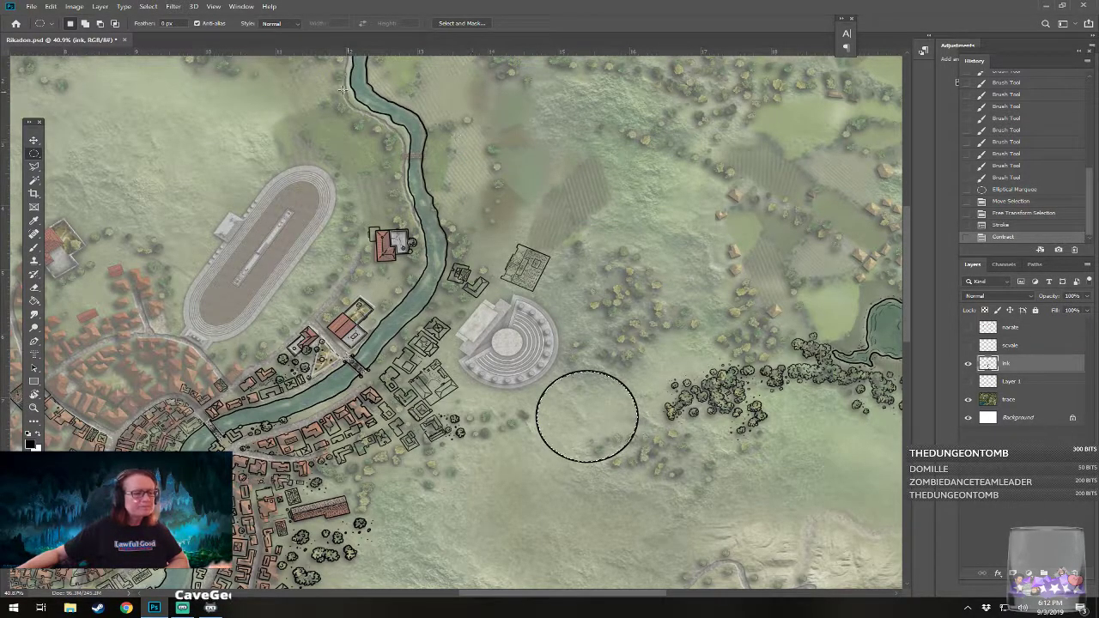
left_click(147, 6)
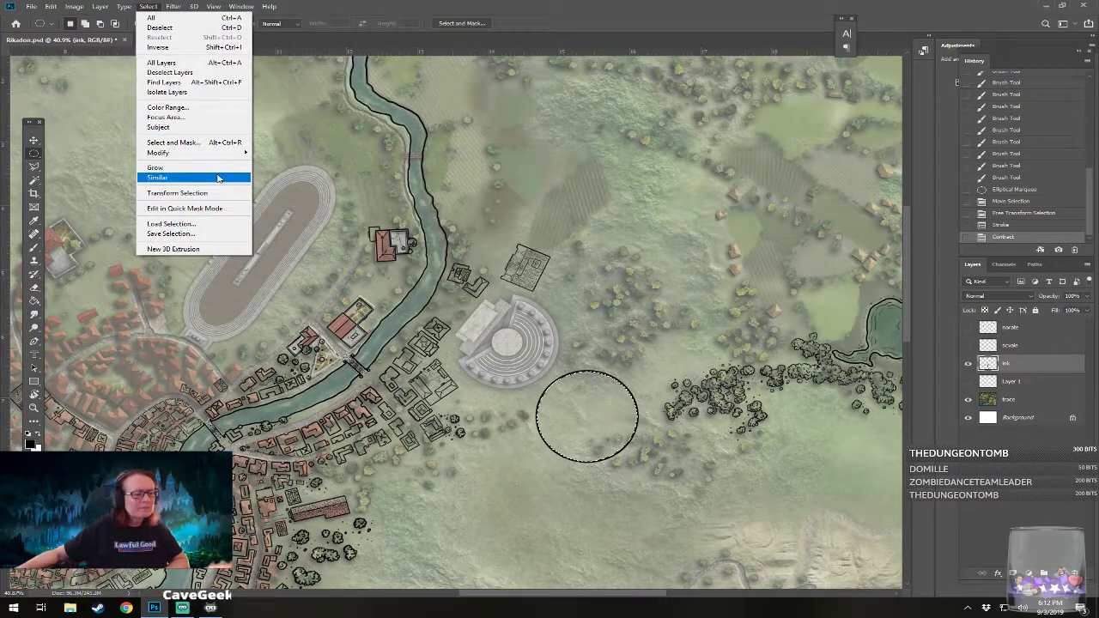
mouse_move(214, 152)
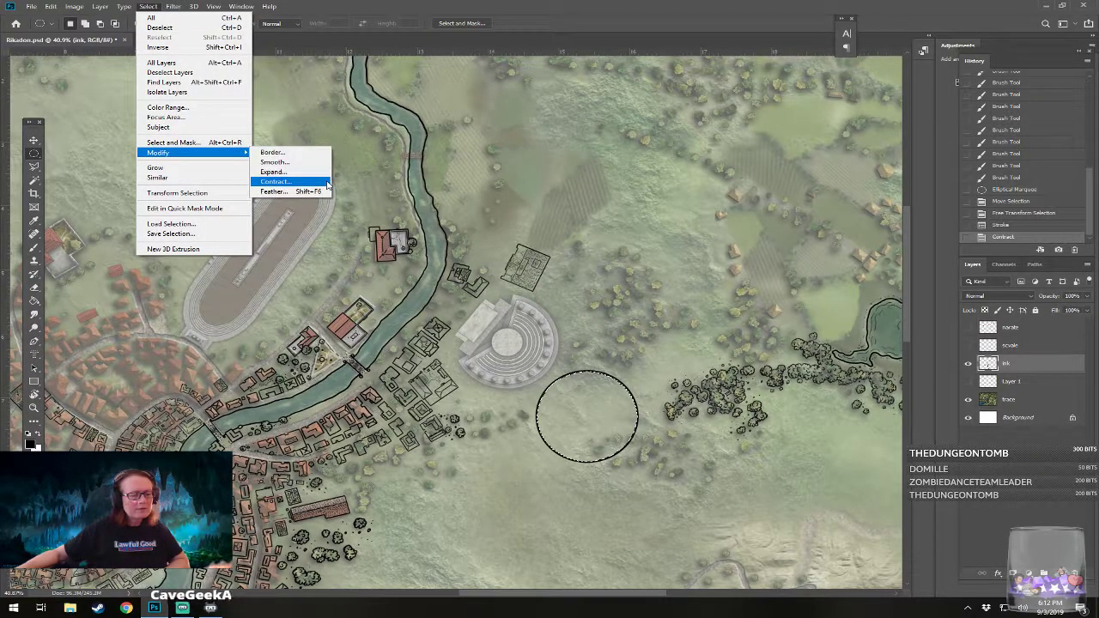
left_click(327, 184)
type("10")
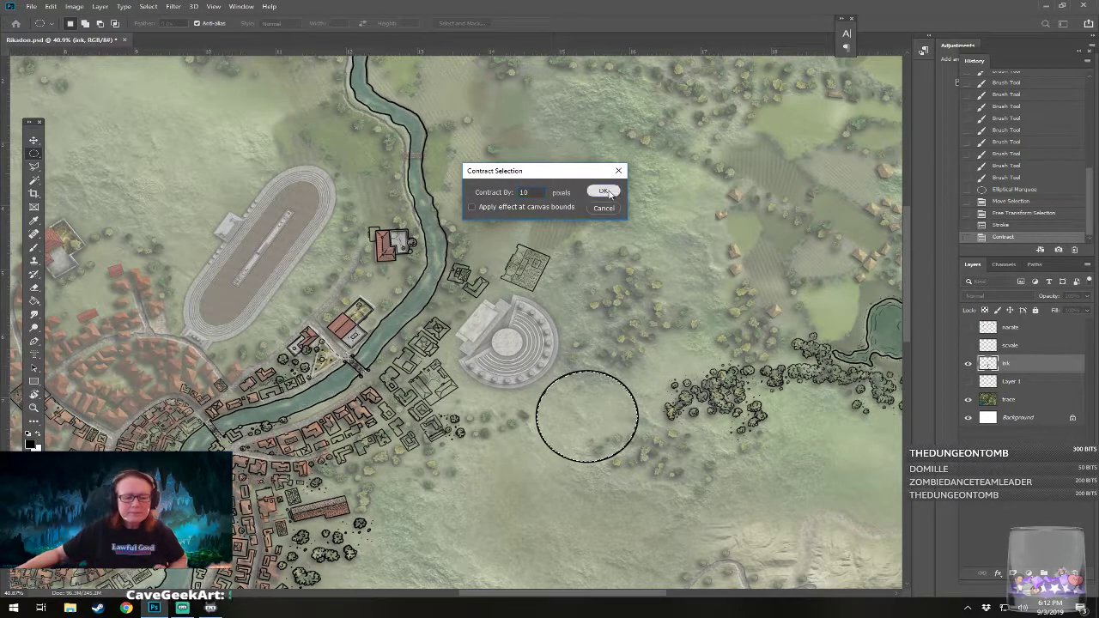
left_click(605, 191)
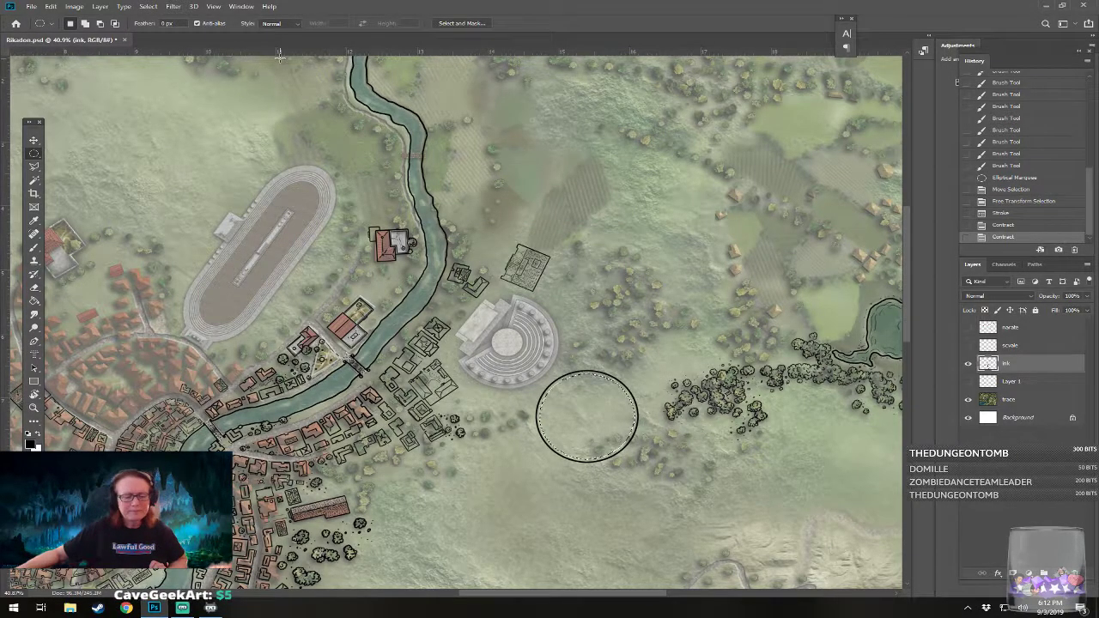
Step: Stroke the contracted selection with a 6 px black inside line as a second ring
left_click(52, 8)
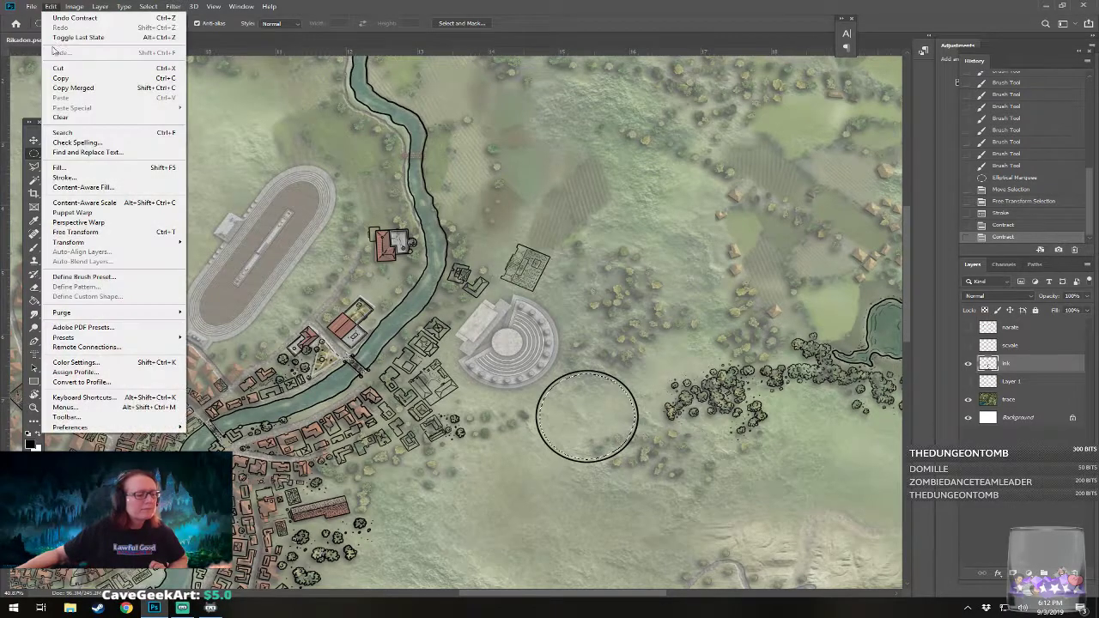
left_click(121, 178)
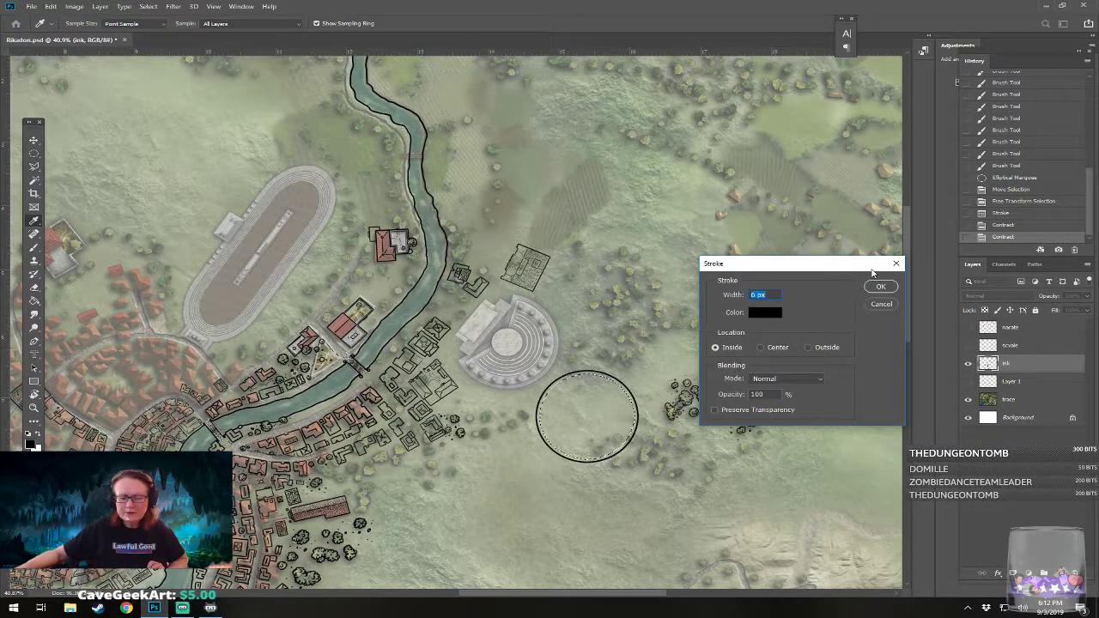
left_click(880, 286)
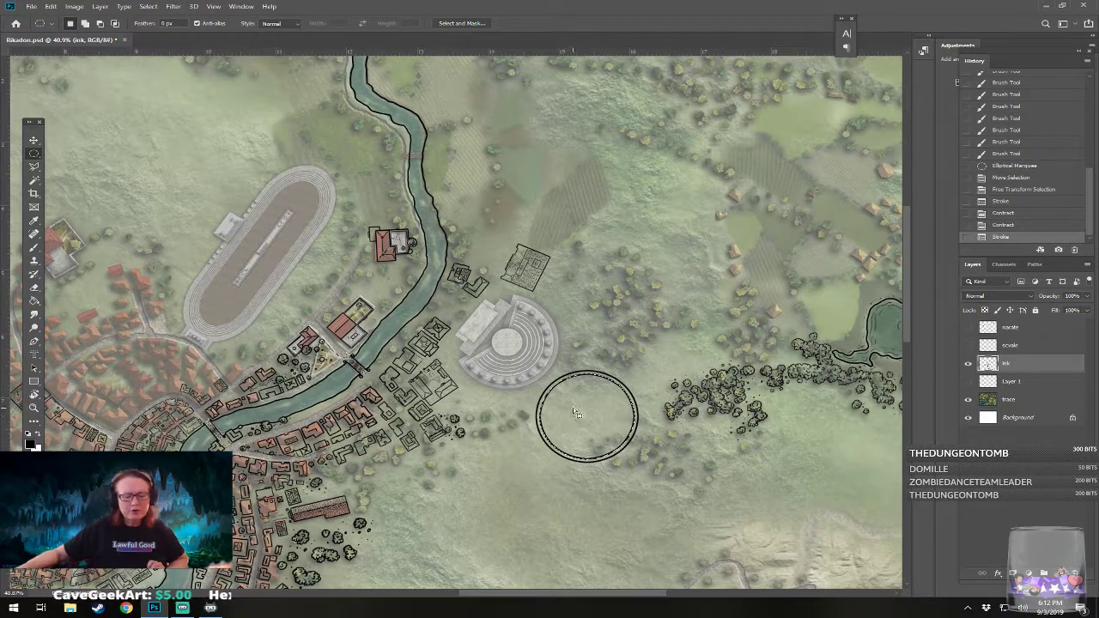
Step: Contract the circular selection twice by 20 pixels each, leaving a wide band inside the double ring
left_click(147, 6)
mouse_move(172, 153)
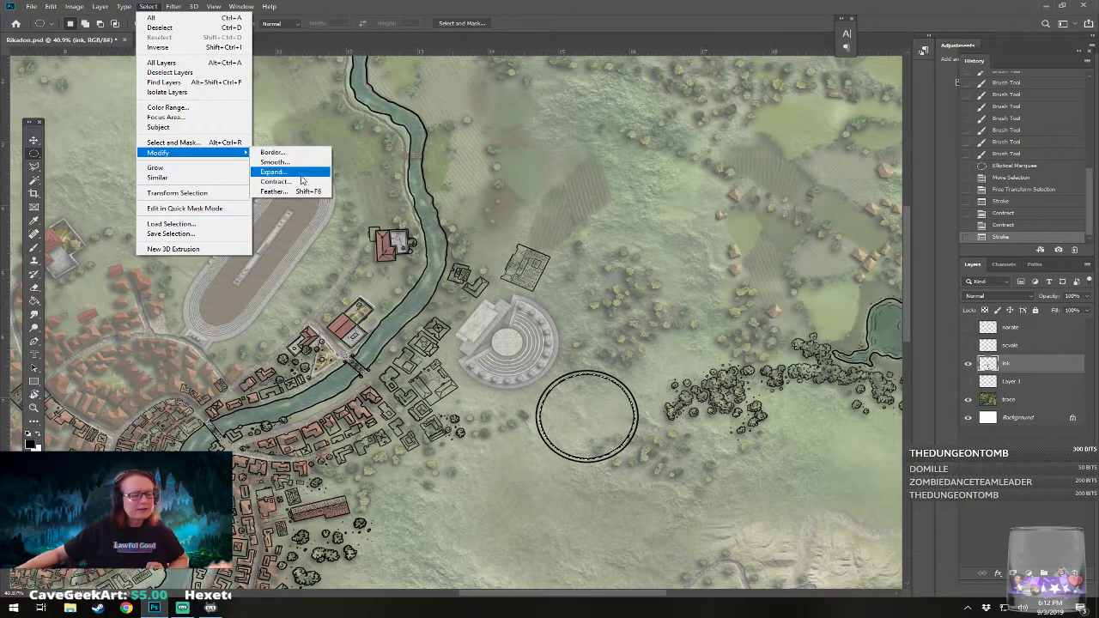
left_click(307, 183)
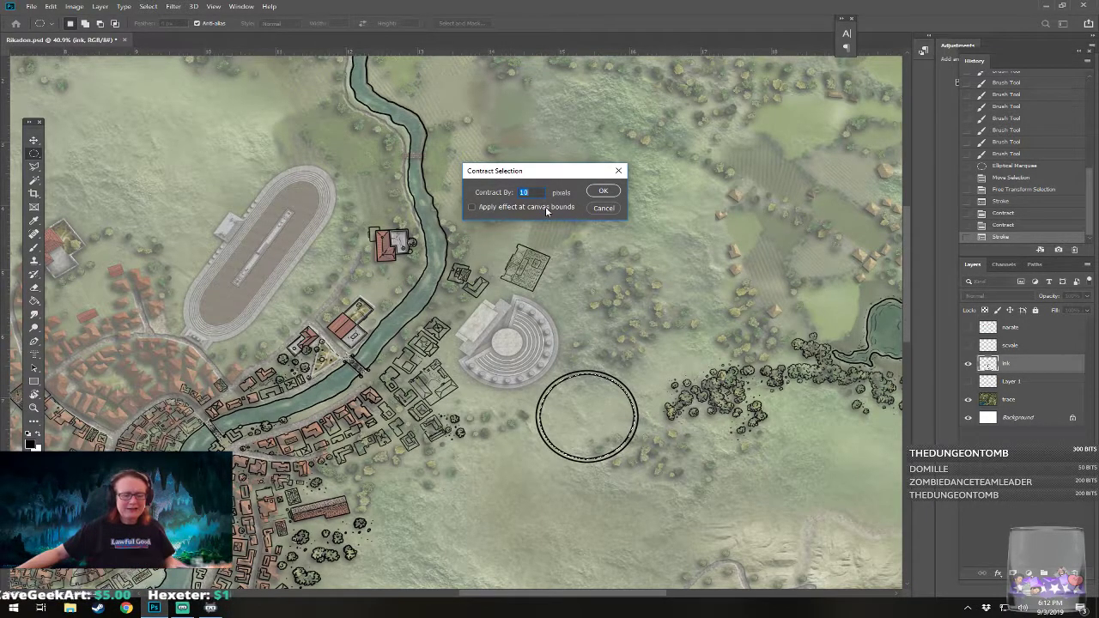
type("2")
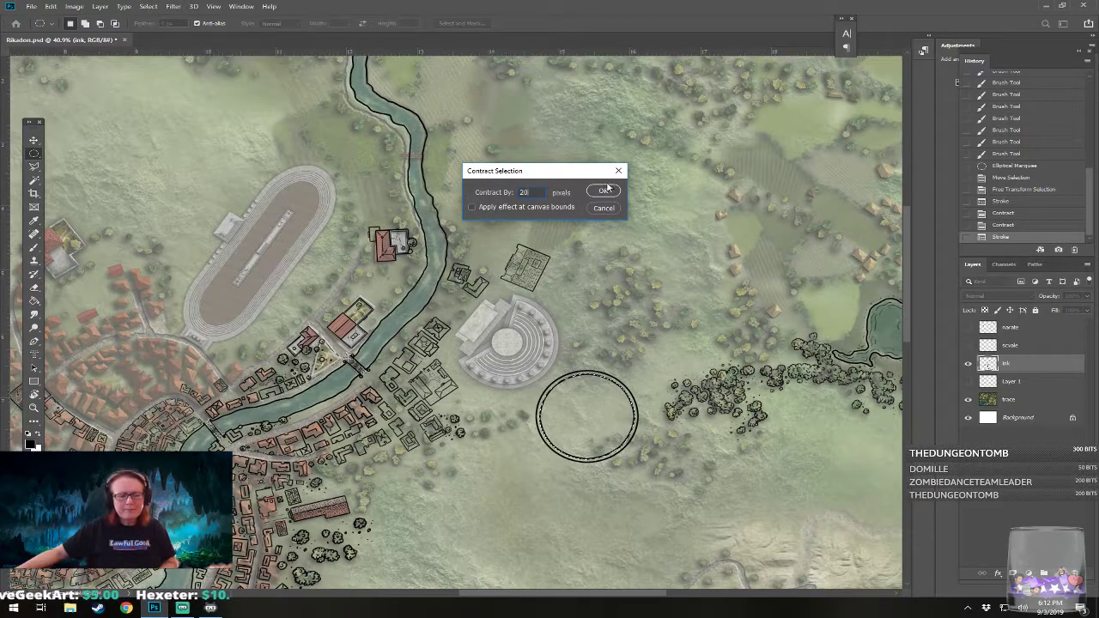
left_click(604, 190)
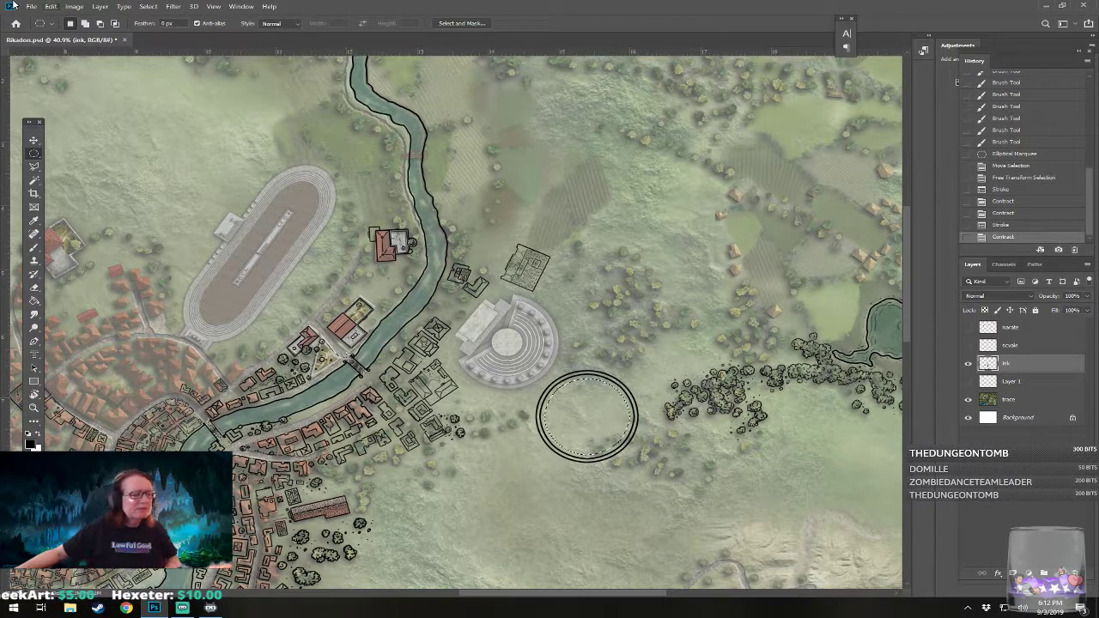
left_click(148, 6)
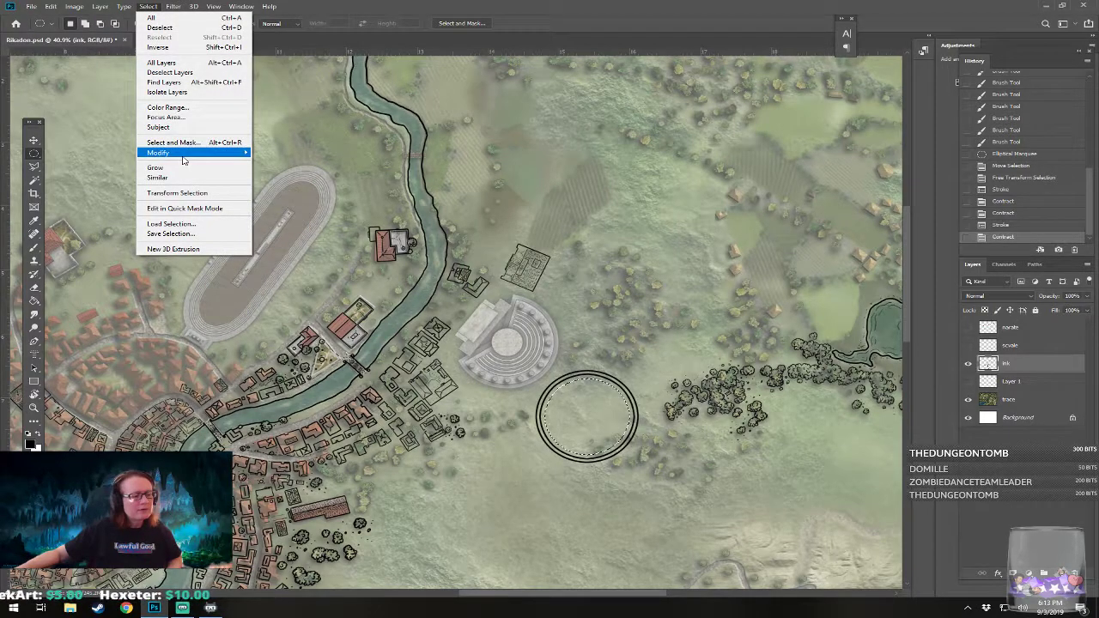
mouse_move(208, 156)
left_click(284, 181)
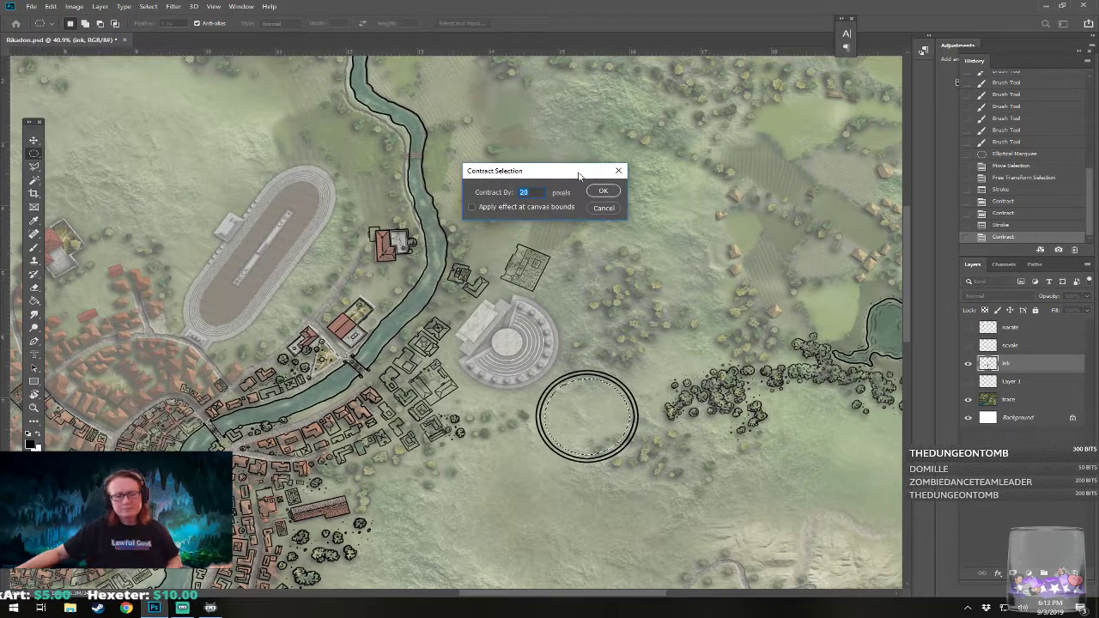
left_click(602, 192)
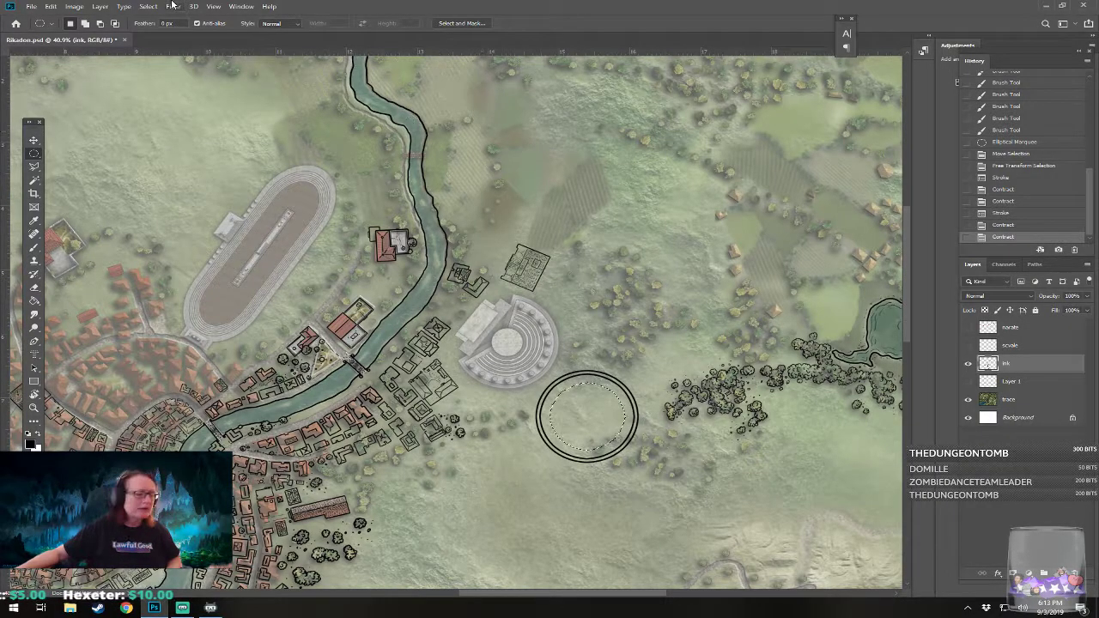
Step: Ink a third, smaller ring by stroking the contracted selection with a 6 px black inside line
left_click(51, 6)
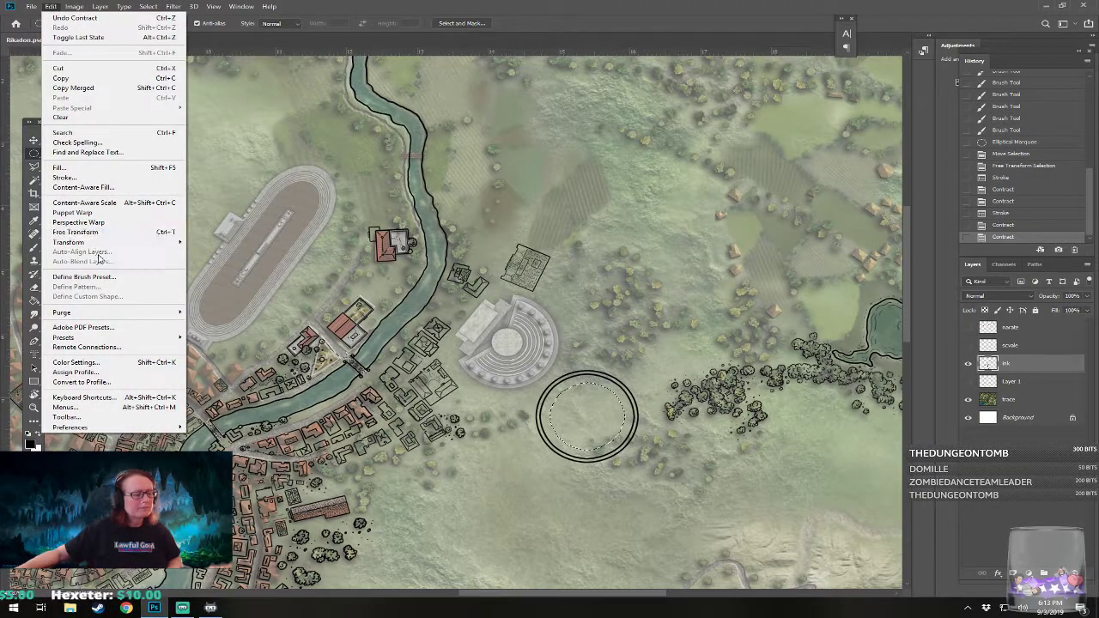
left_click(67, 176)
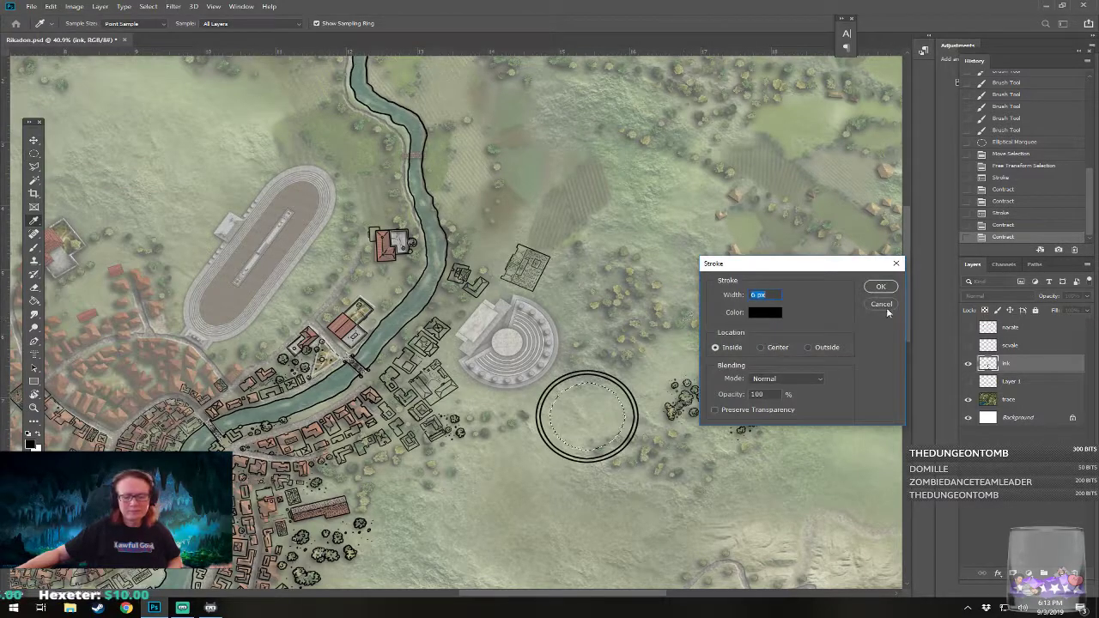
left_click(879, 287)
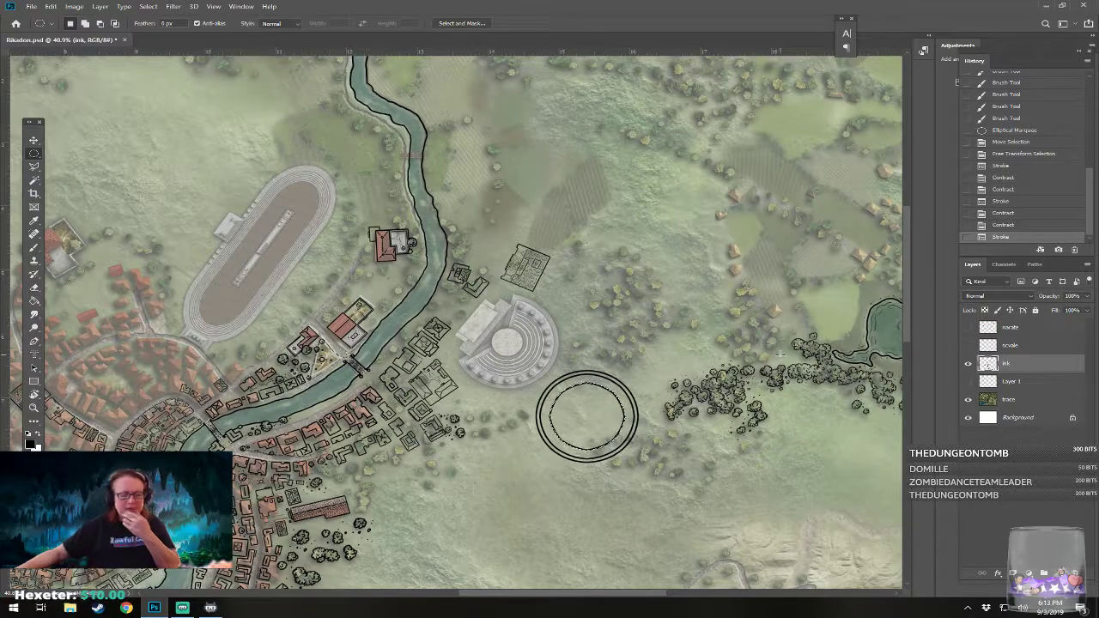
Step: Contract the circular selection by 10 pixels, just within the third ring
left_click(149, 6)
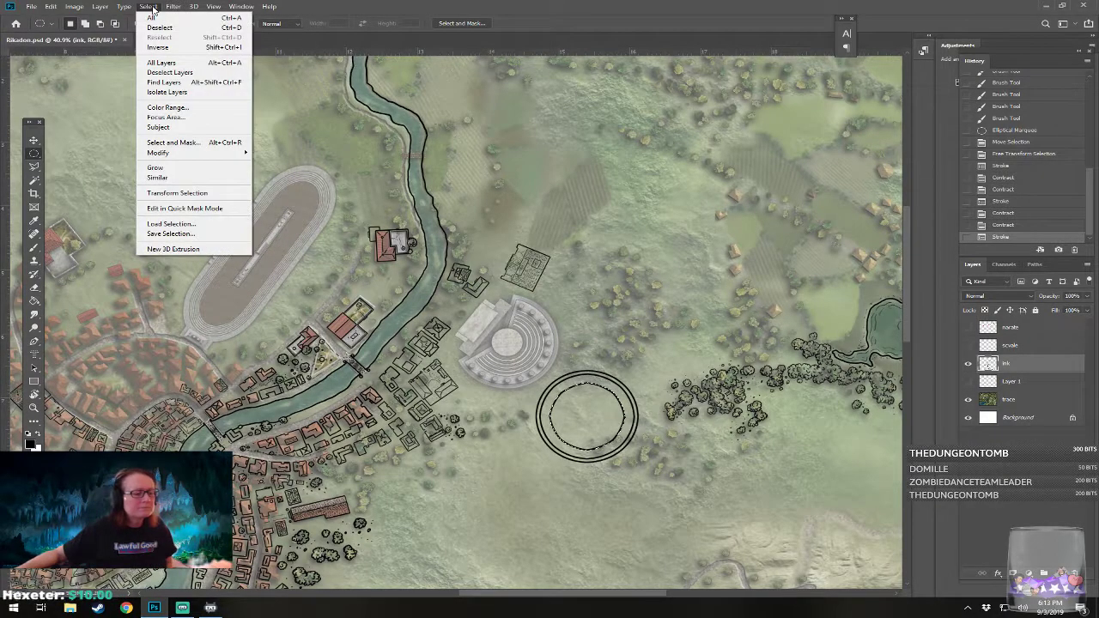
mouse_move(169, 153)
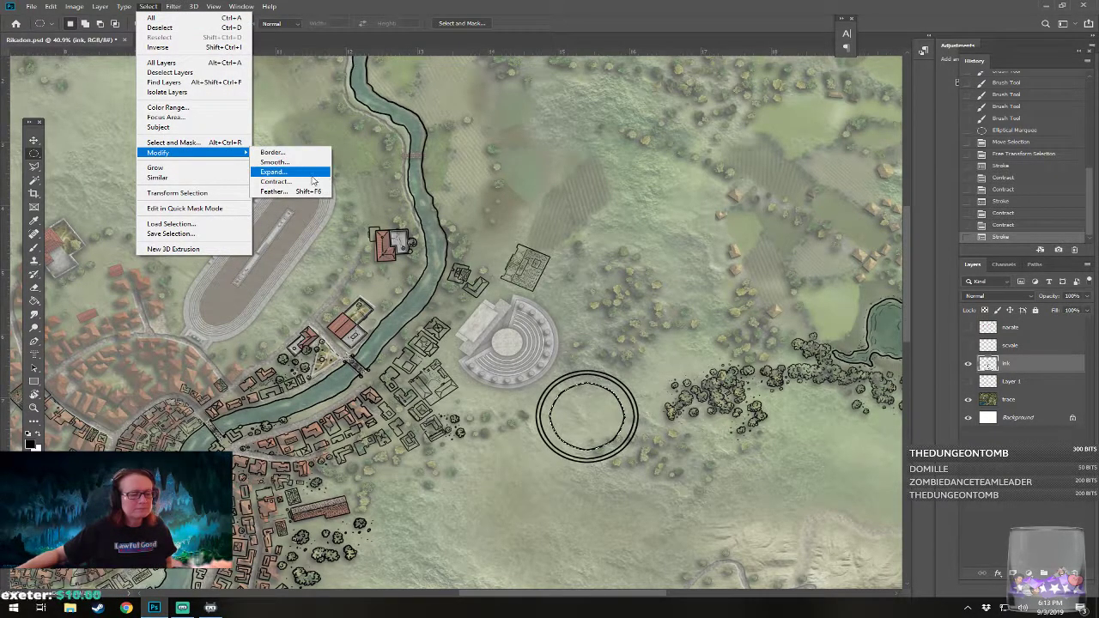
left_click(307, 184)
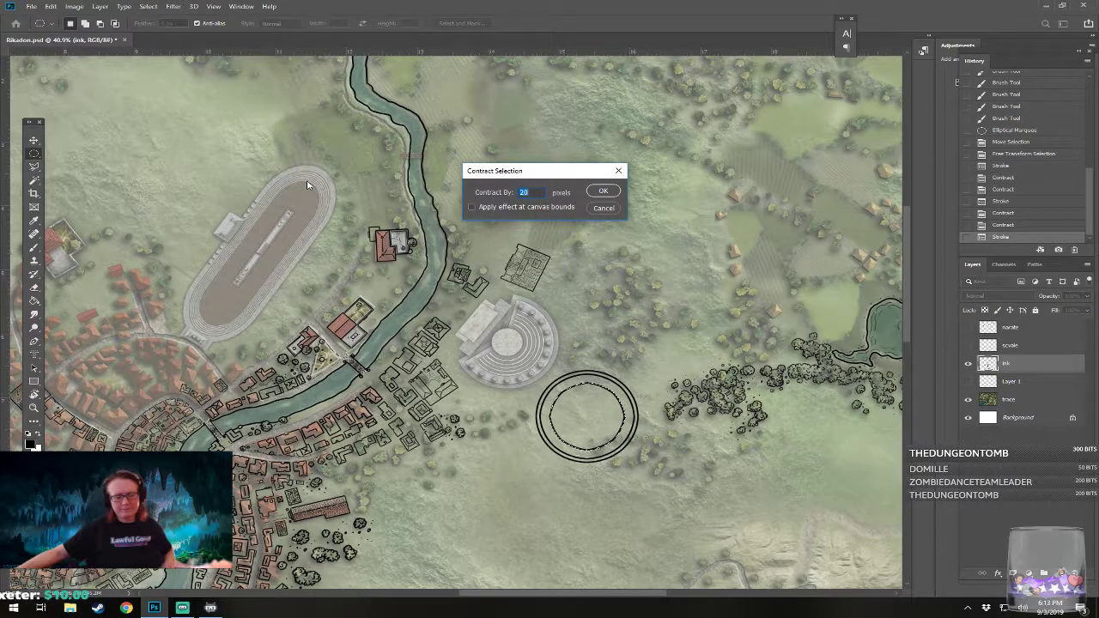
type("10")
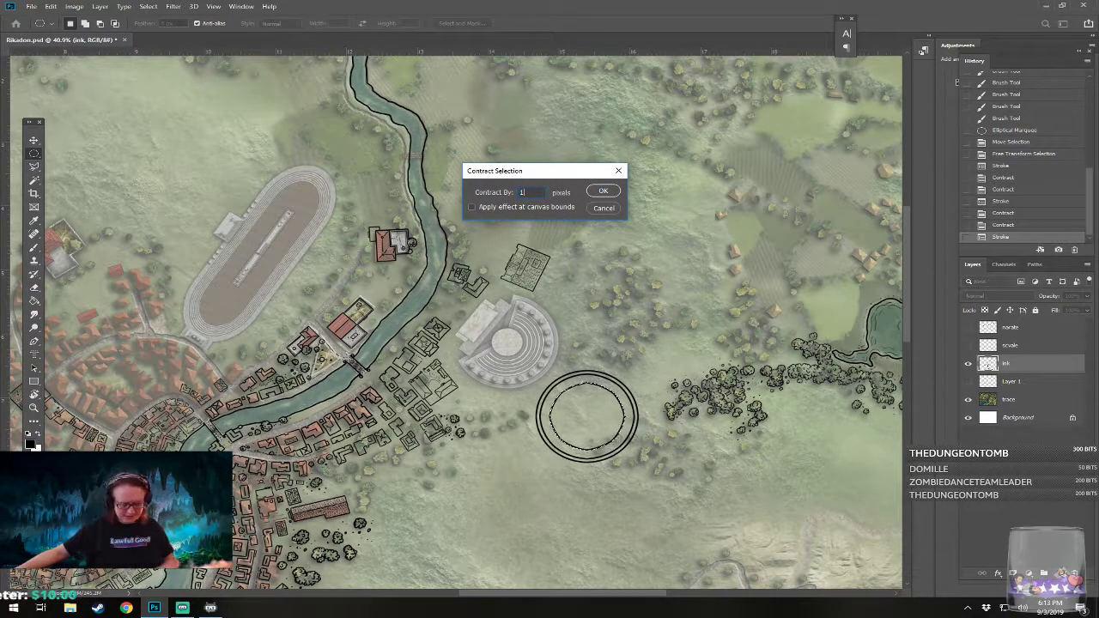
left_click(603, 192)
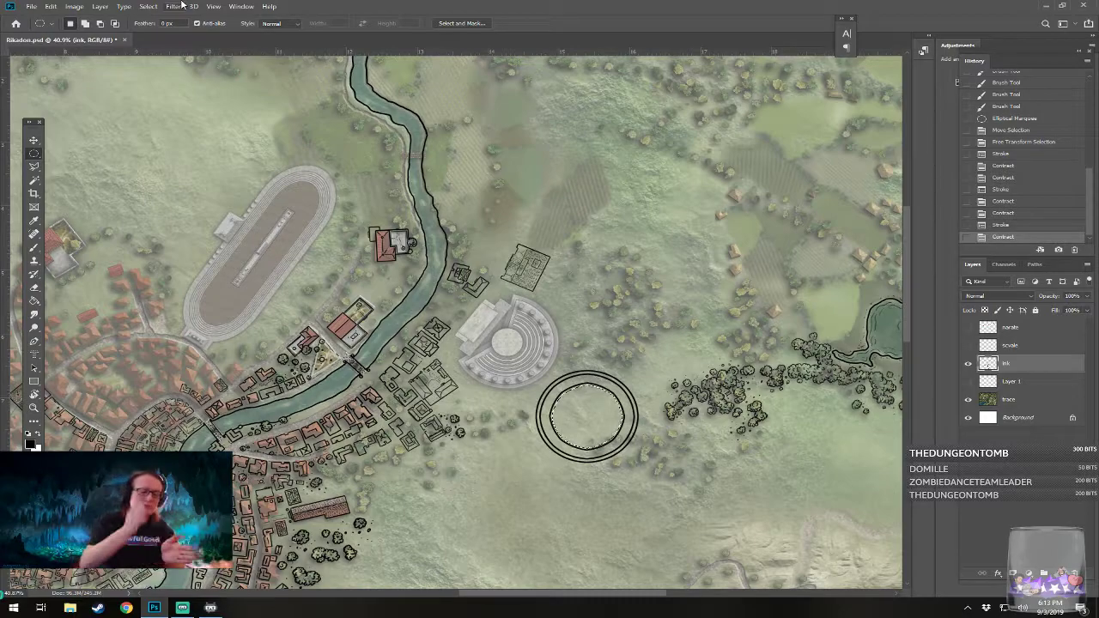
left_click(152, 9)
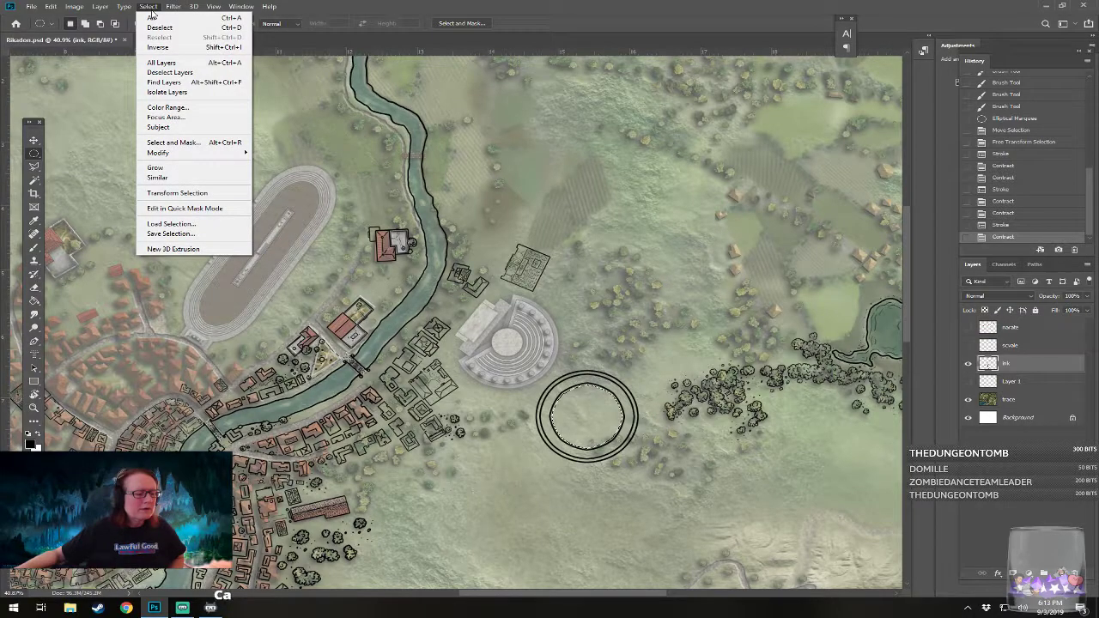
mouse_move(241, 7)
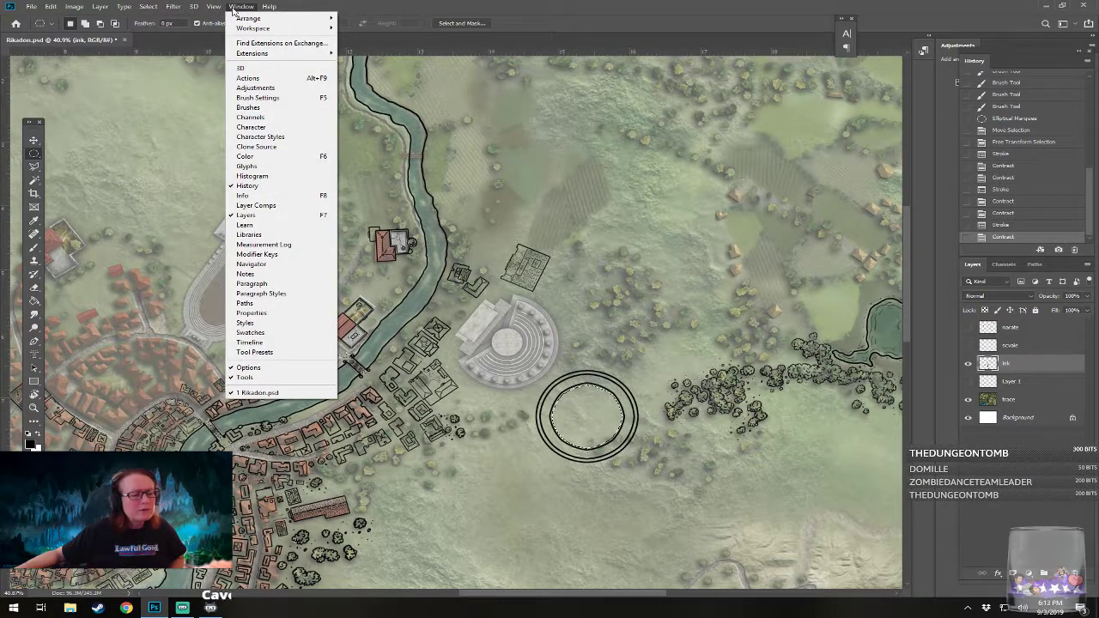
left_click(248, 78)
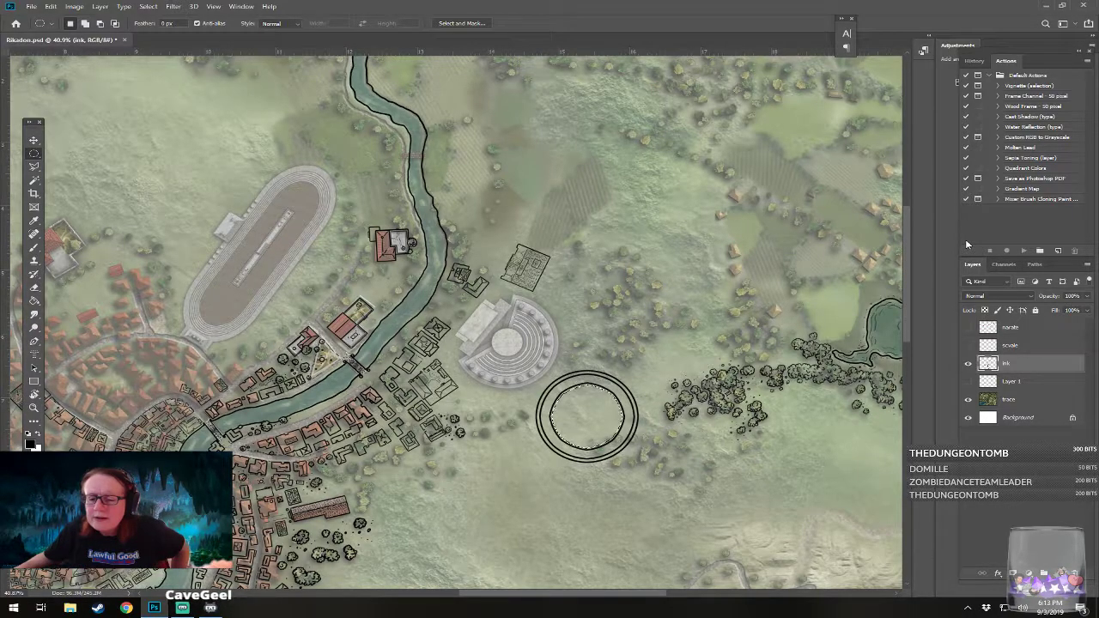
left_click(973, 61)
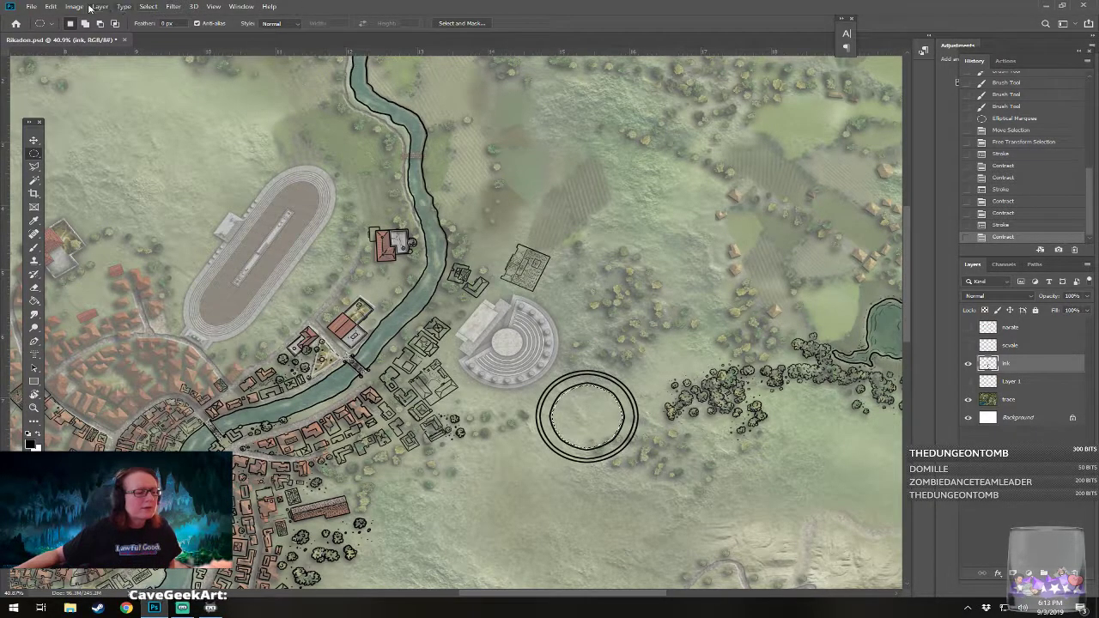
Step: Stroke the contracted circular selection with a thinner 4 px black inside line as the fourth ring
left_click(50, 6)
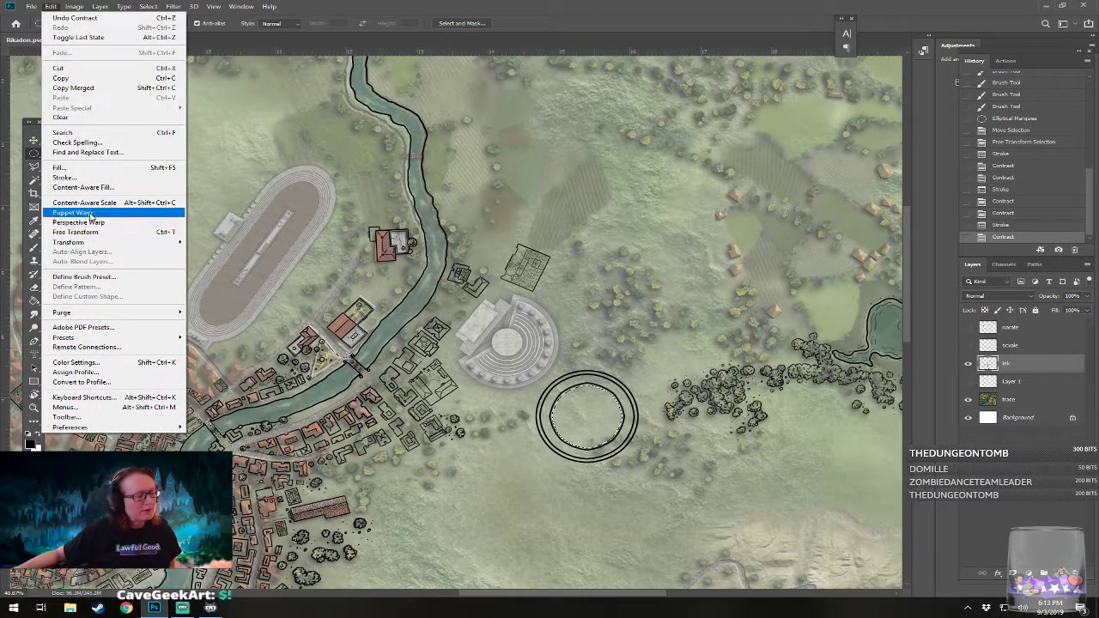
left_click(94, 177)
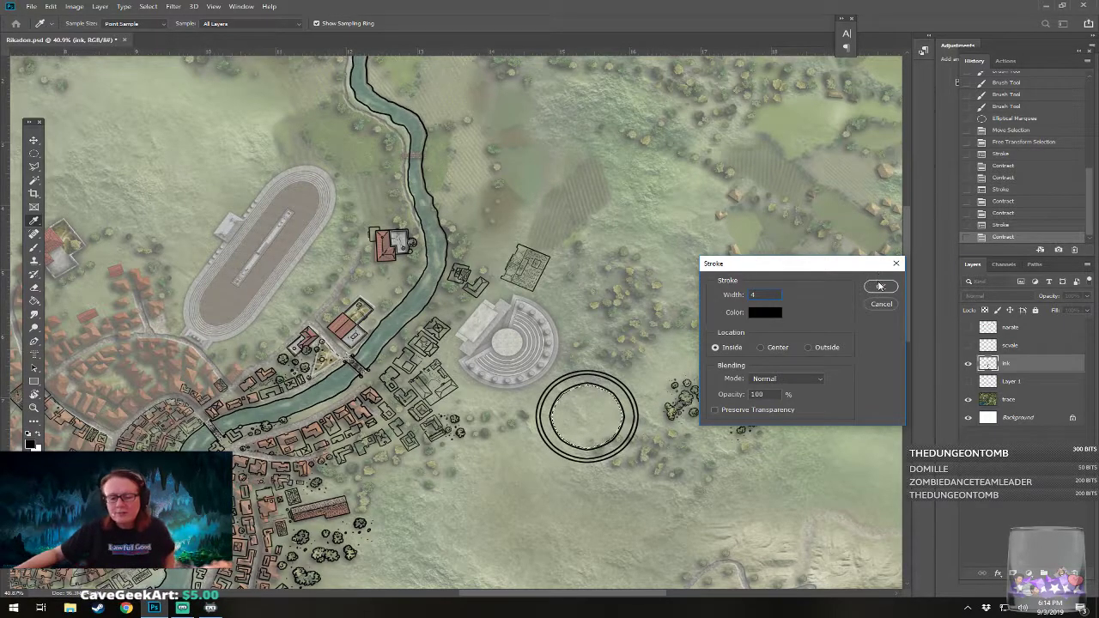
left_click(879, 289)
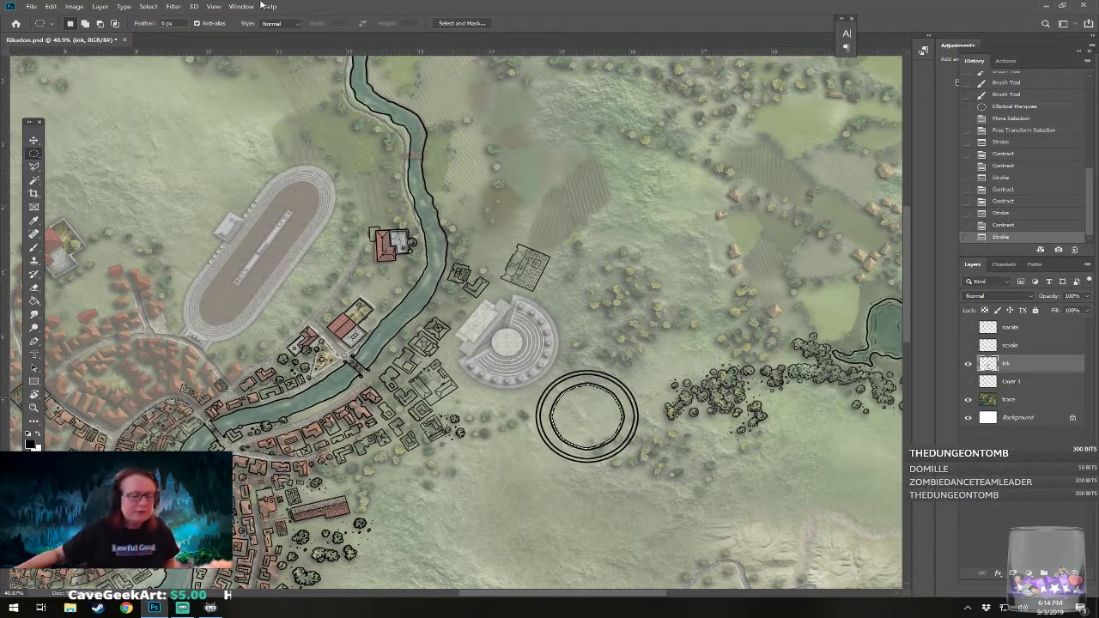
Step: Contract the circular selection by 10 pixels and stroke it with a 4 px black inside line as the fifth ring
left_click(147, 6)
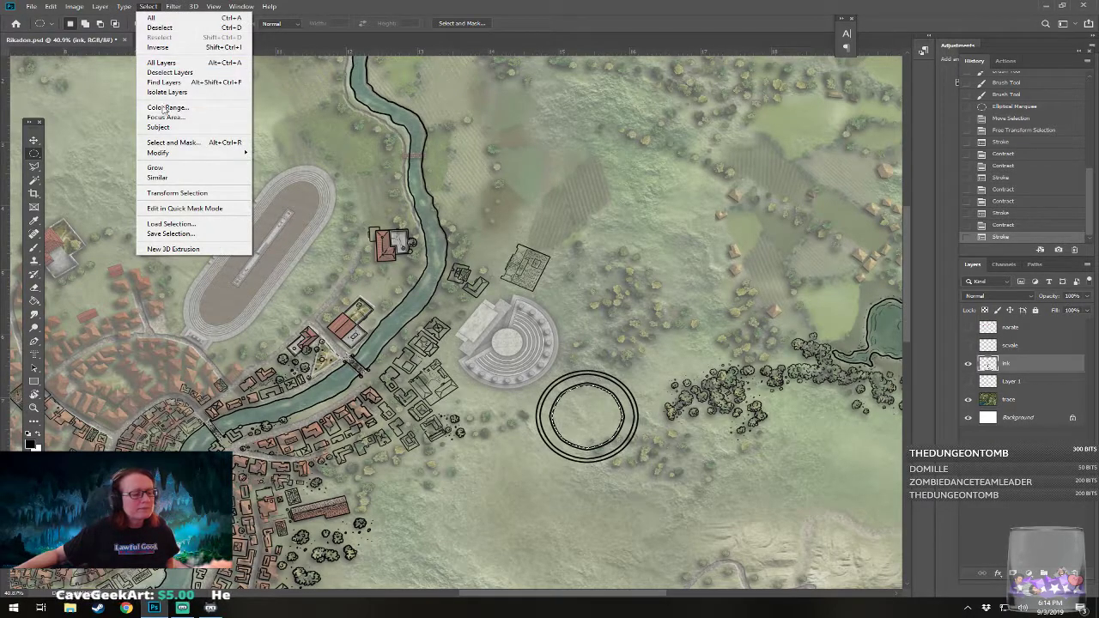
mouse_move(181, 154)
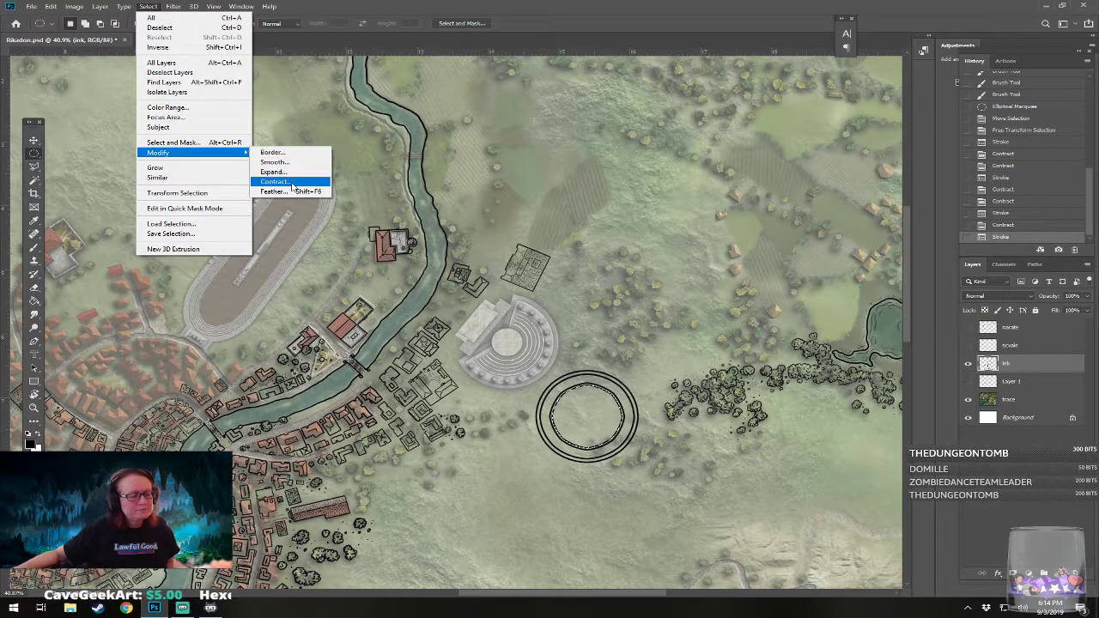
left_click(292, 186)
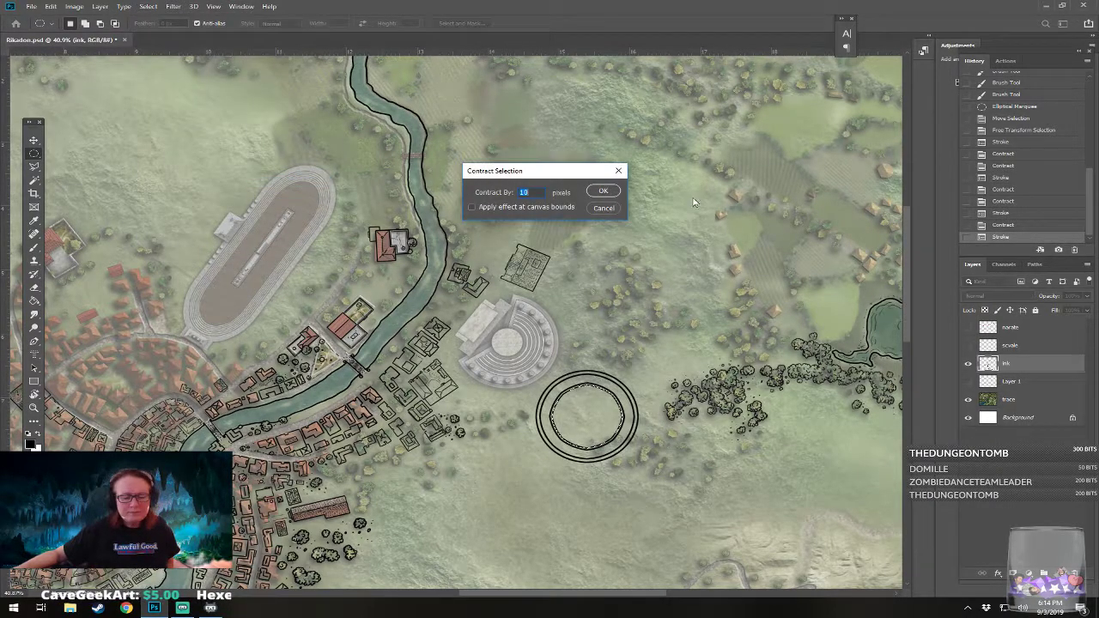
left_click(601, 191)
left_click(50, 6)
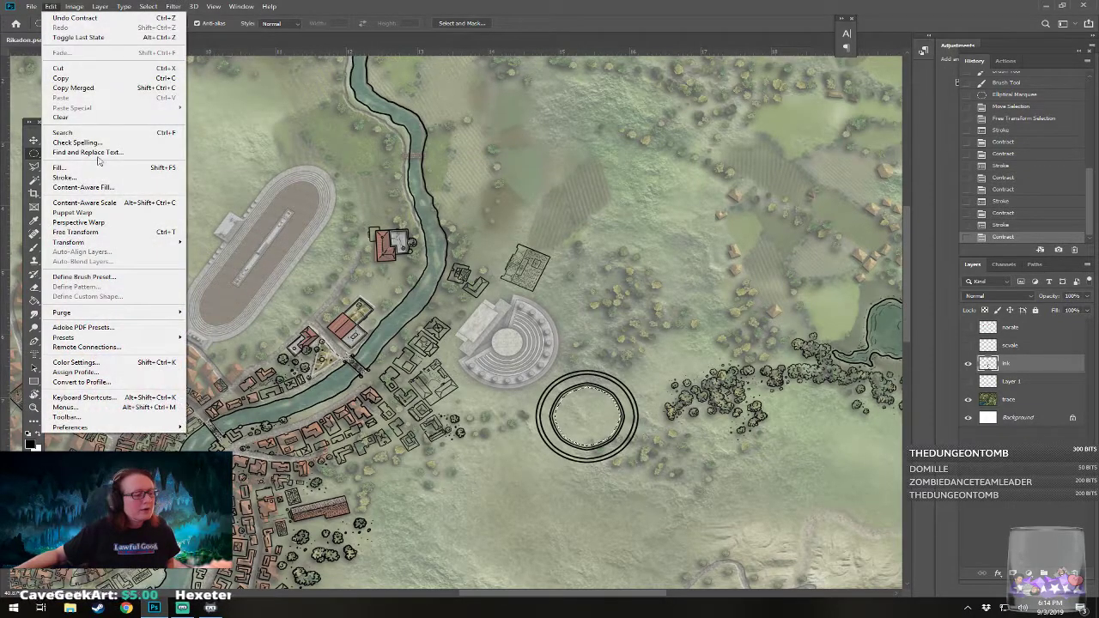
left_click(105, 178)
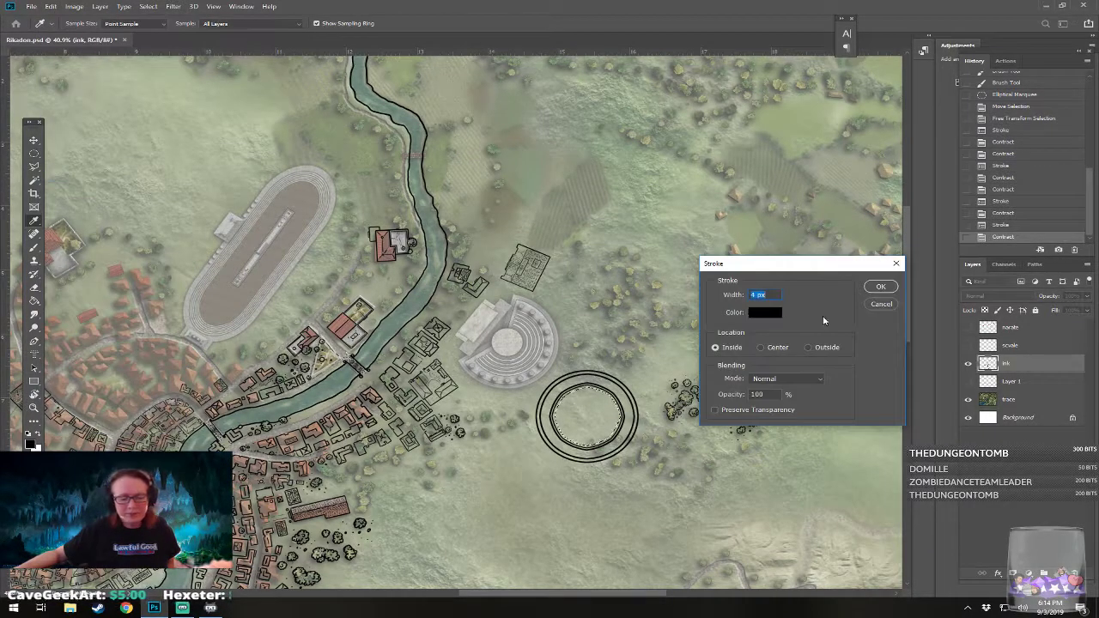
left_click(880, 286)
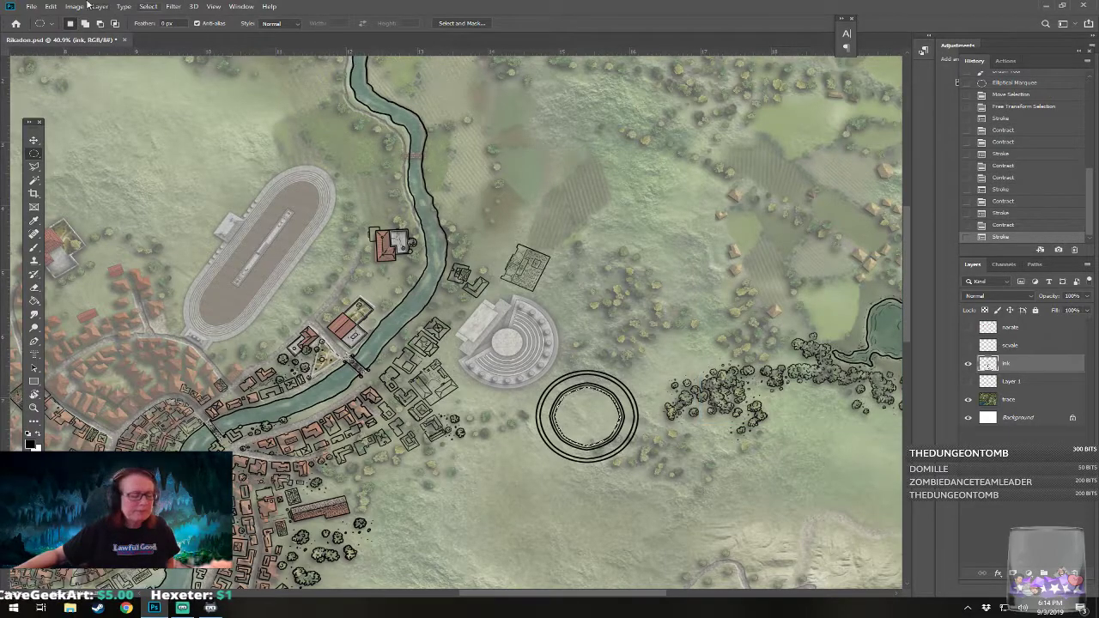
Step: Add a sixth concentric ring by contracting the selection 10 pixels and stroking it inside with 4 px black
left_click(150, 6)
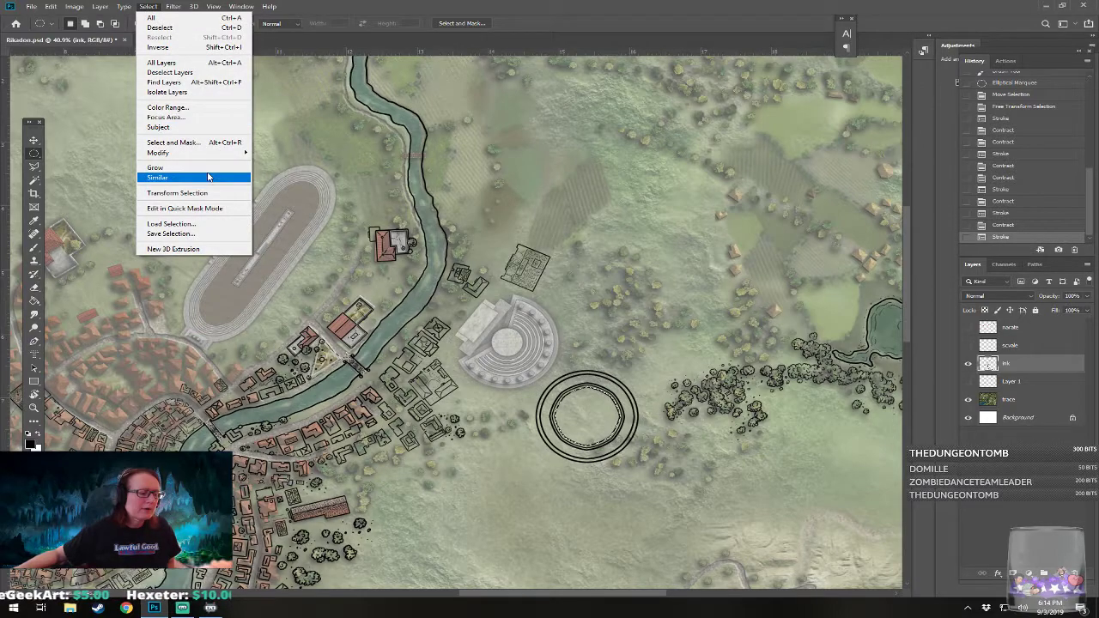
mouse_move(201, 160)
left_click(307, 182)
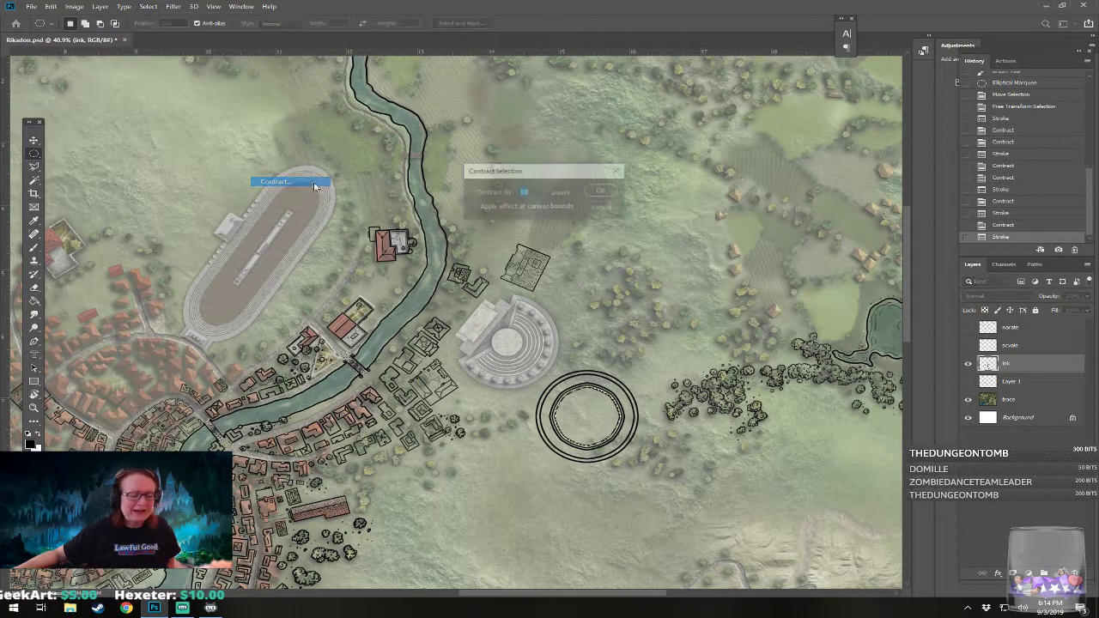
left_click(604, 193)
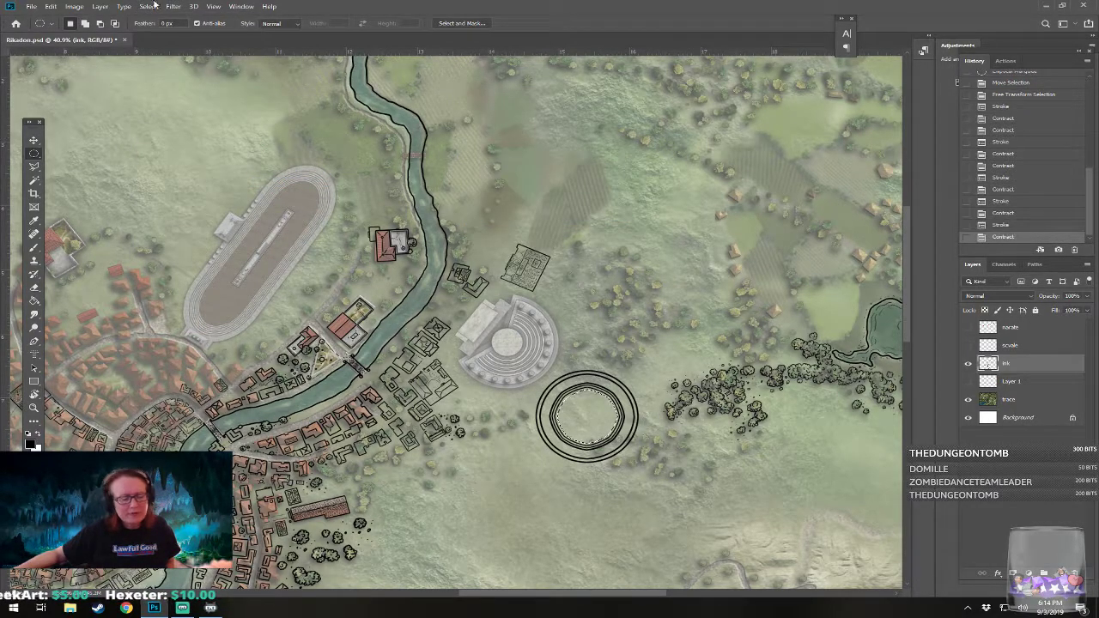
left_click(51, 7)
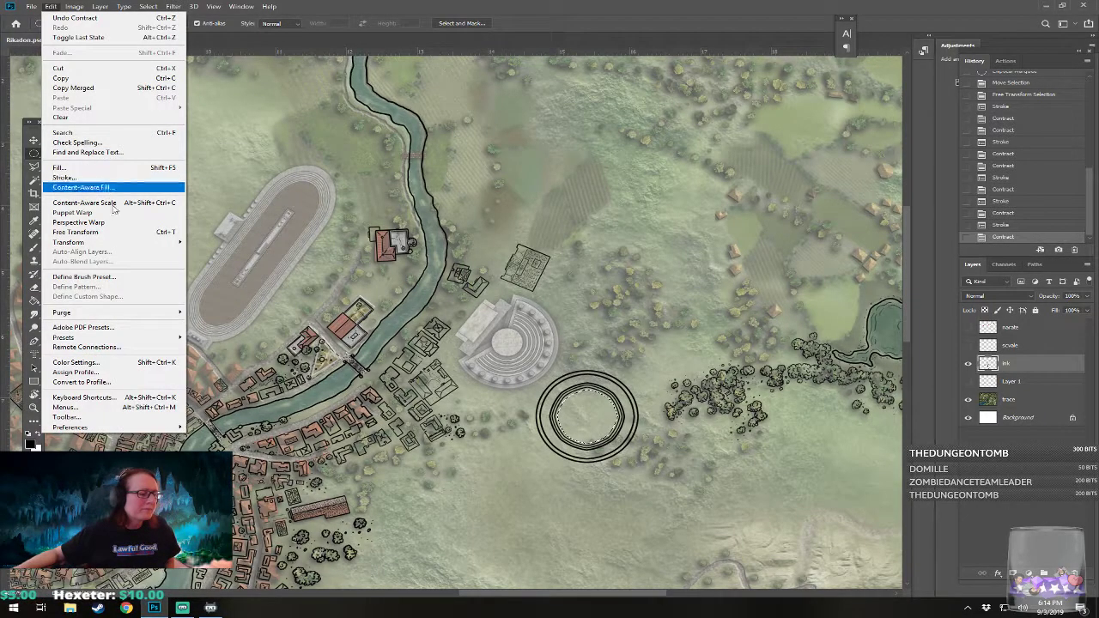
left_click(98, 179)
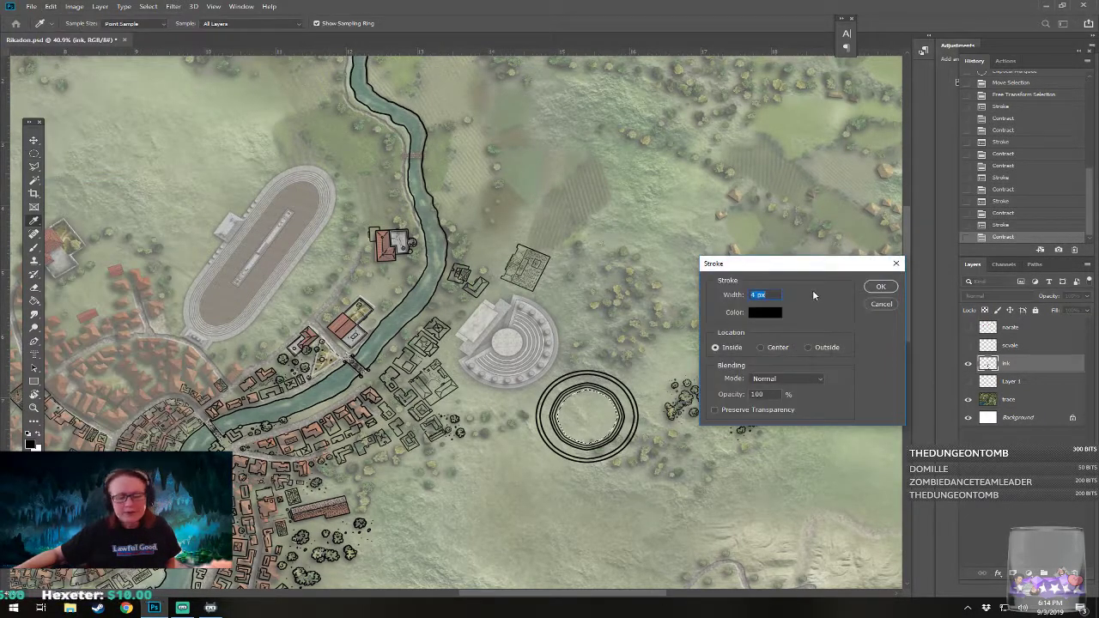
left_click(884, 293)
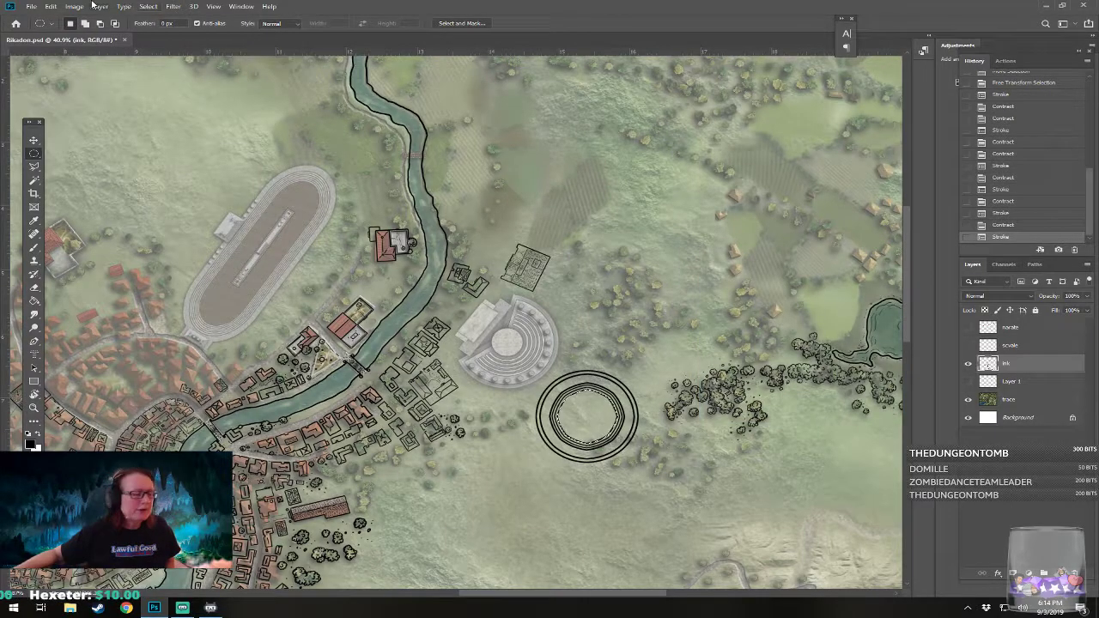
Step: Shrink the circular selection by another 10 pixels and ink the seventh ring with a 4 px black inside stroke
left_click(148, 7)
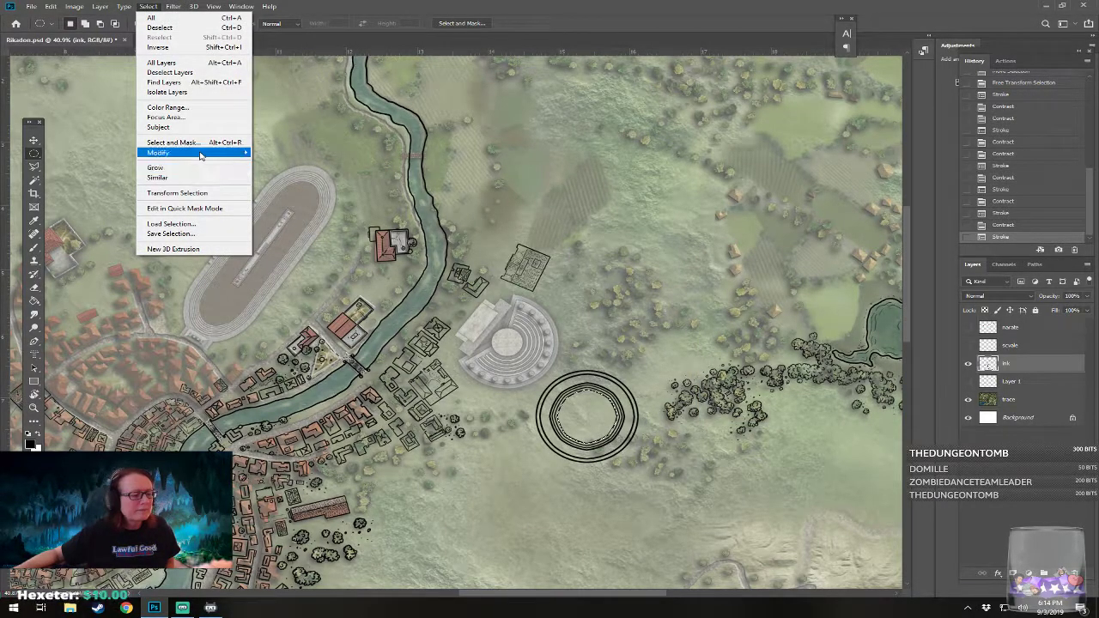
mouse_move(239, 155)
left_click(275, 181)
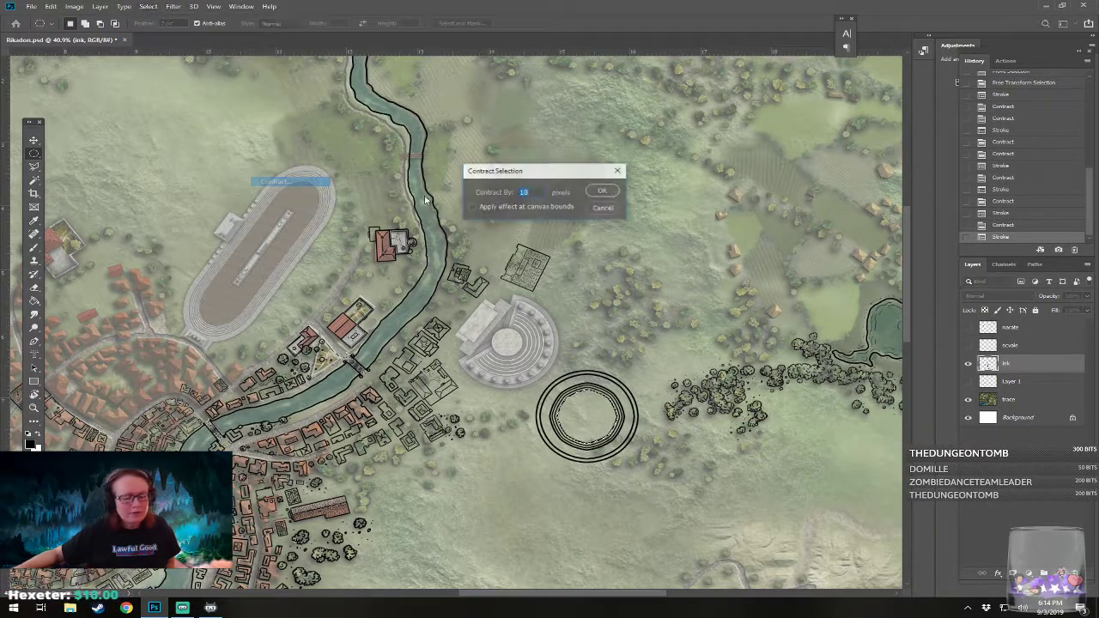
left_click(603, 192)
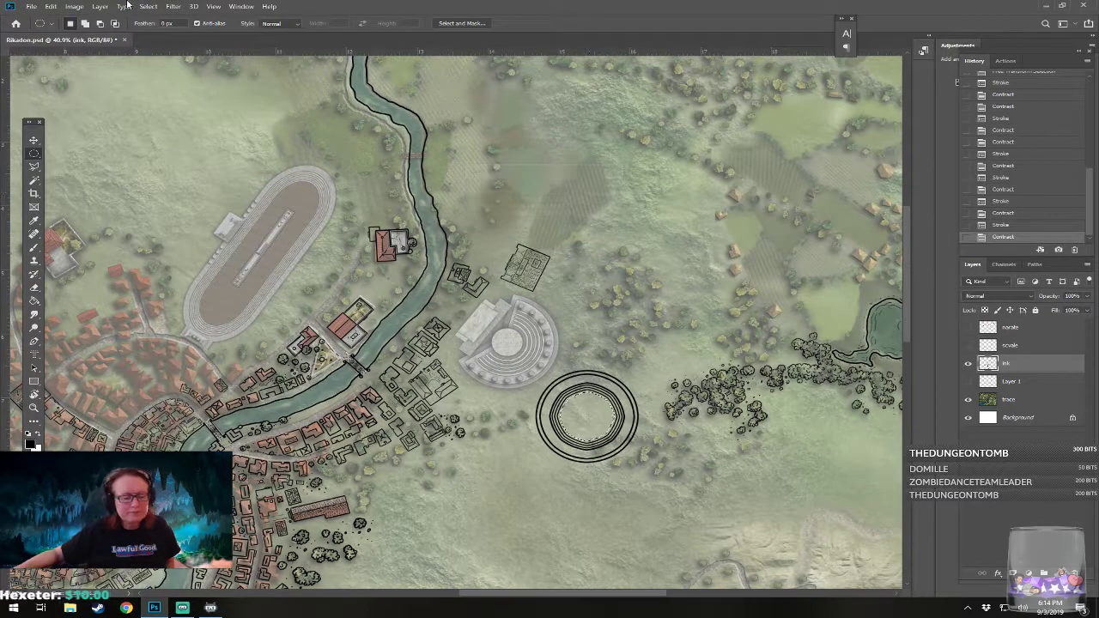
left_click(51, 8)
left_click(64, 177)
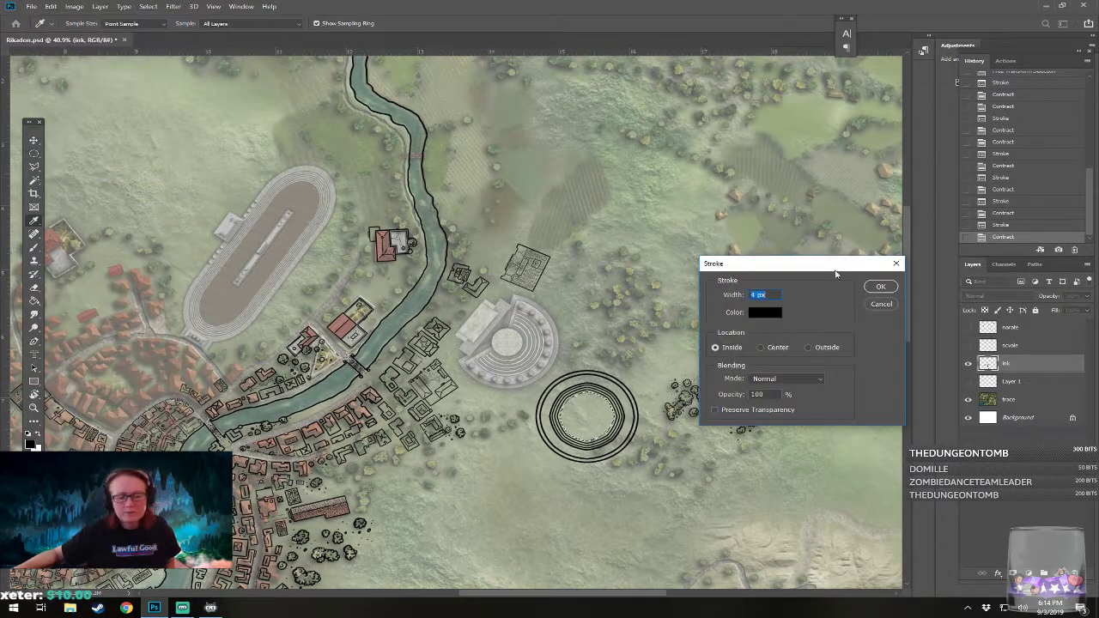
left_click(879, 287)
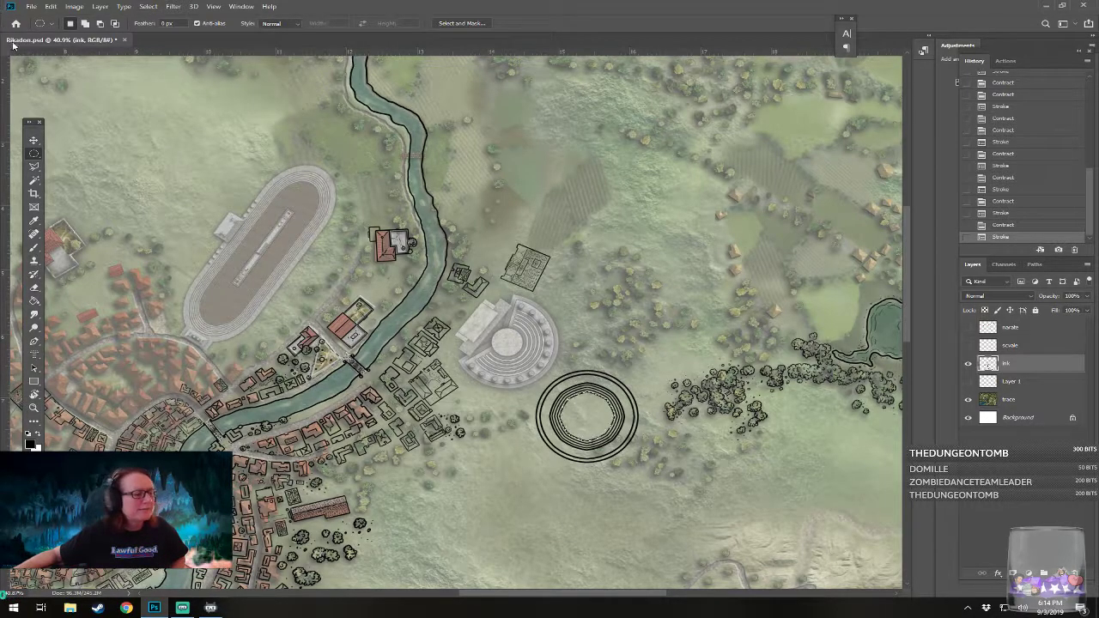
Step: Contract the selection by 10 pixels within the seventh ring and stroke an eighth ring, 4 px black, inside
left_click(148, 6)
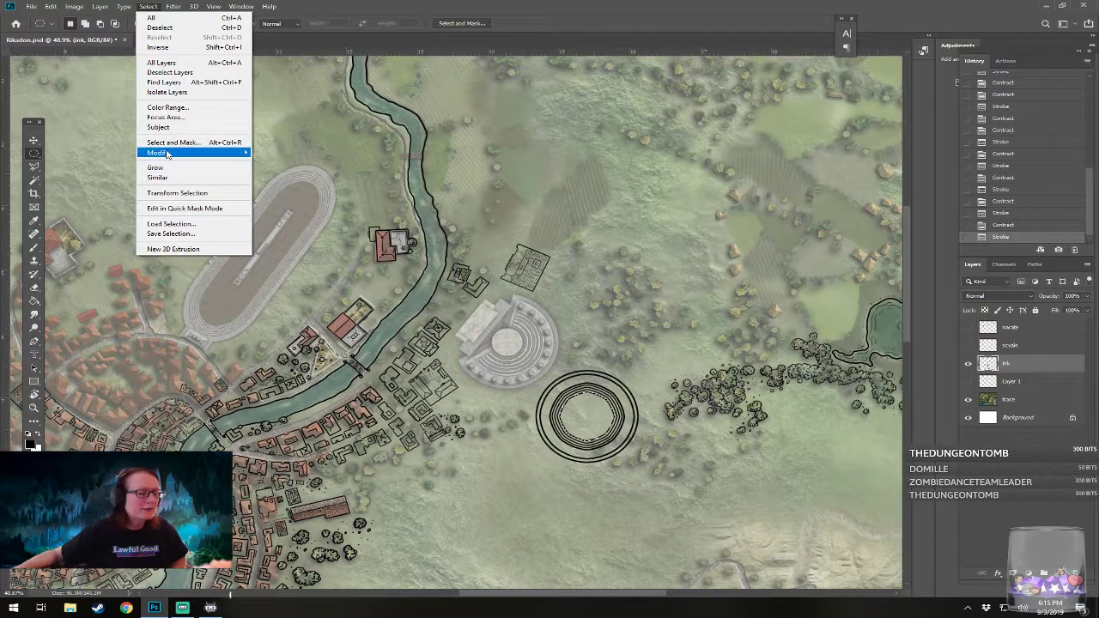
mouse_move(171, 155)
left_click(275, 182)
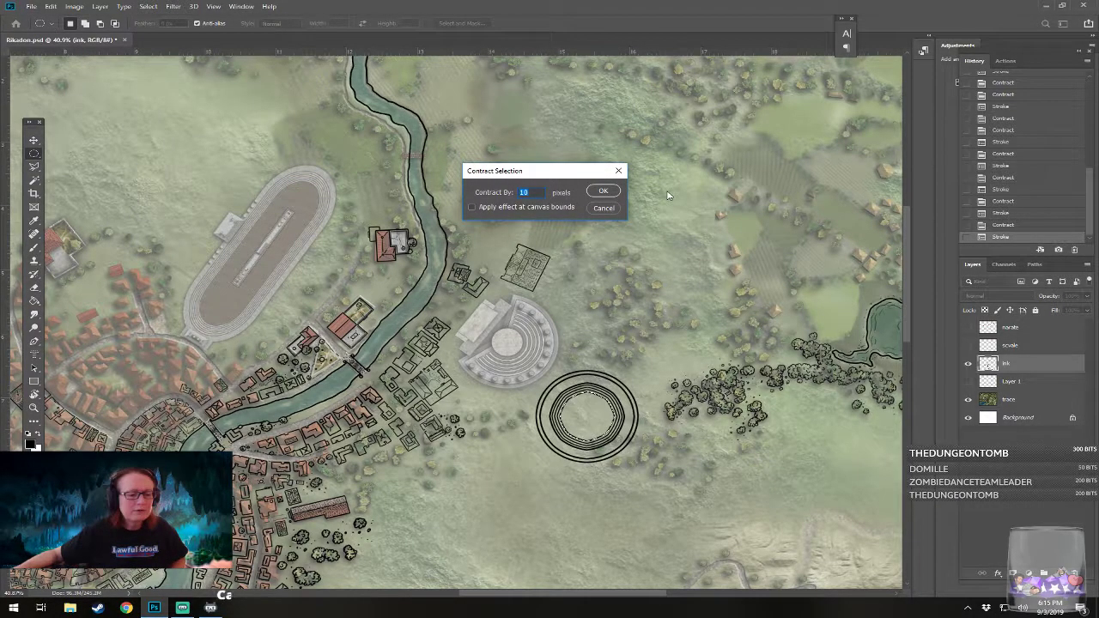
left_click(603, 190)
left_click(51, 6)
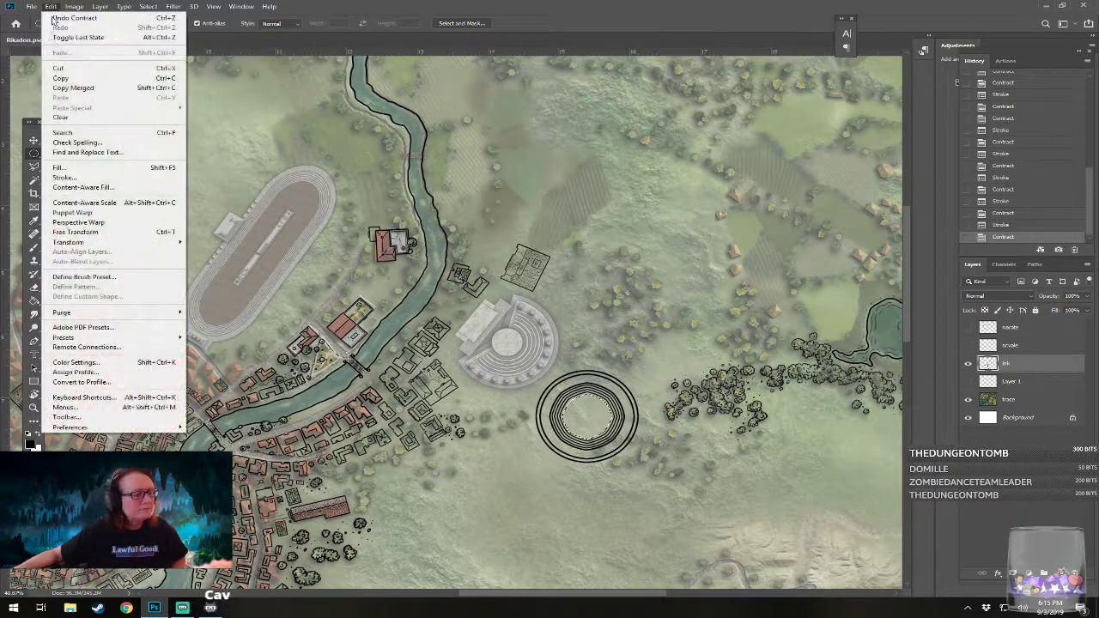
left_click(94, 179)
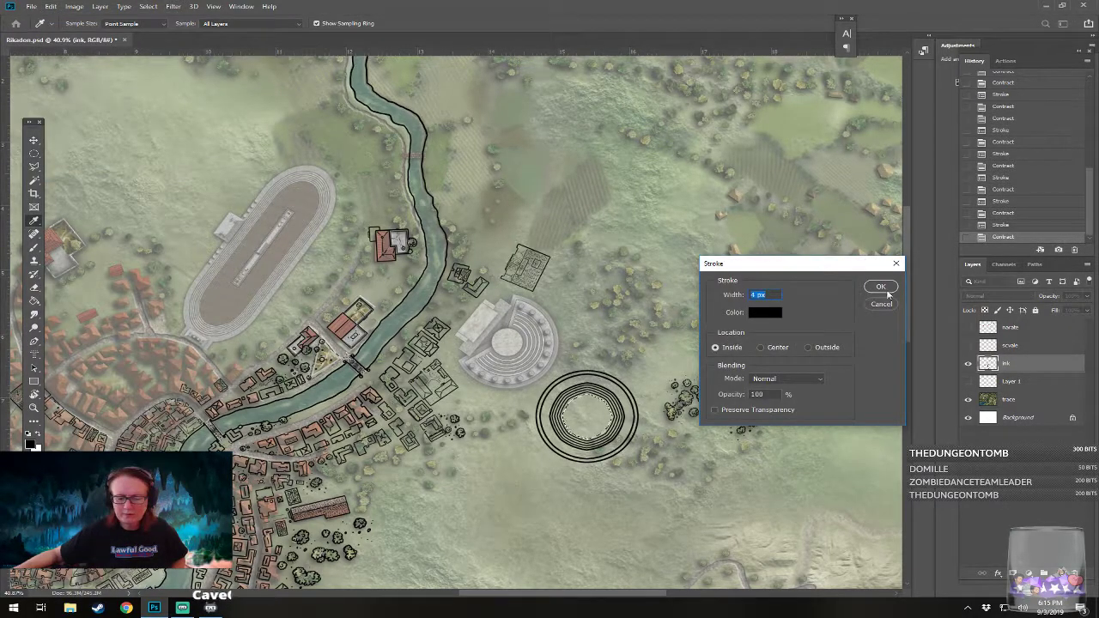
left_click(890, 287)
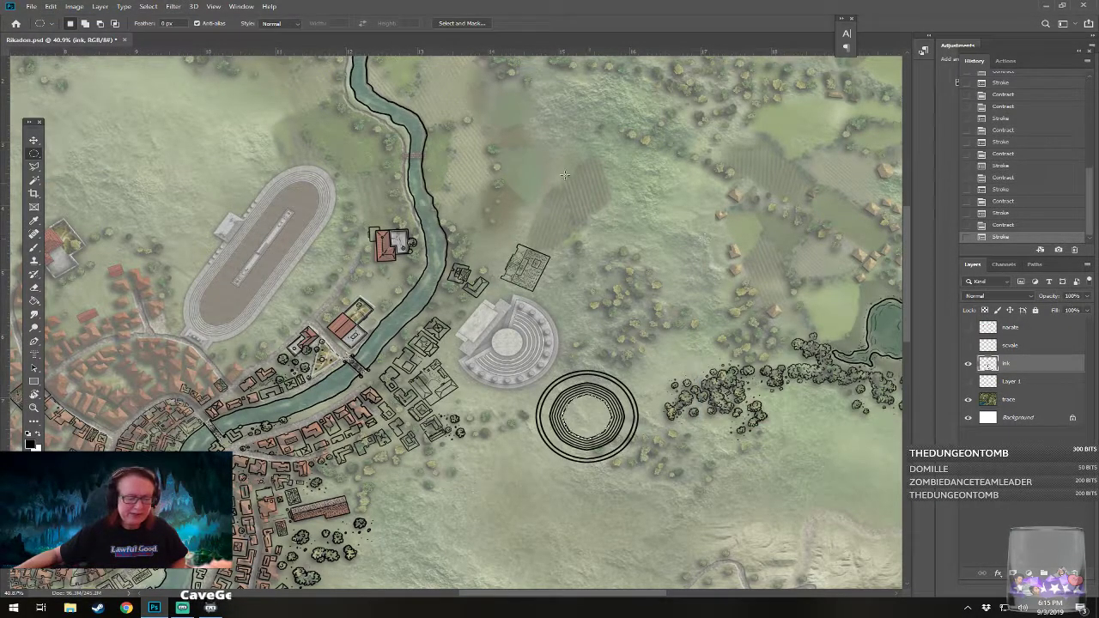
Step: Ink a ninth ring by contracting the circular selection 10 pixels and applying a 4 px black inside stroke
left_click(148, 6)
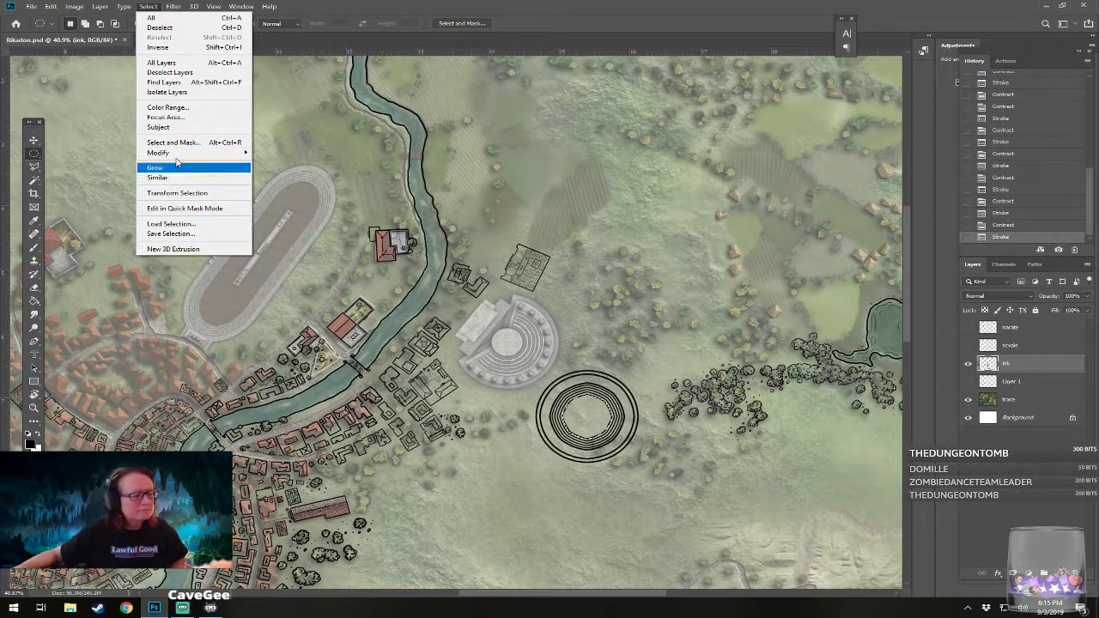
mouse_move(171, 153)
left_click(292, 182)
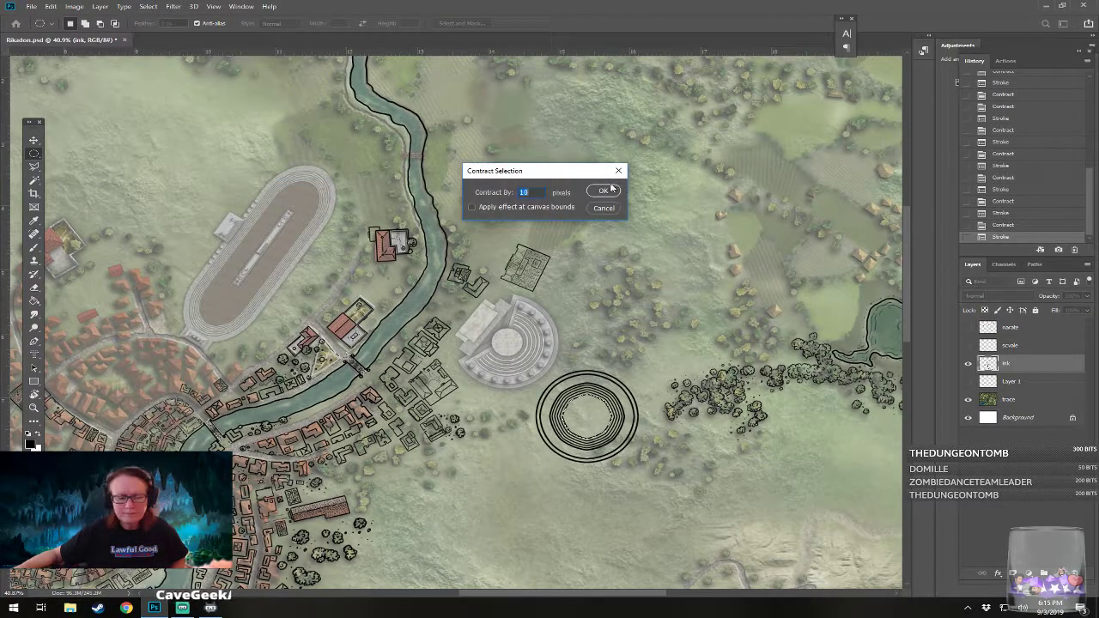
left_click(606, 191)
left_click(52, 6)
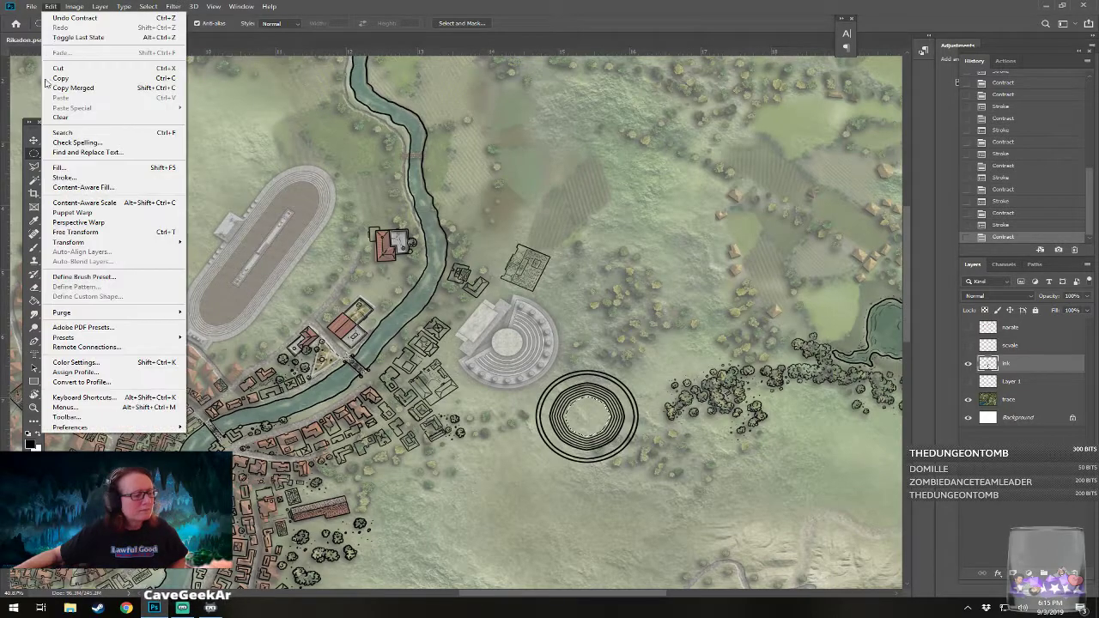
left_click(73, 178)
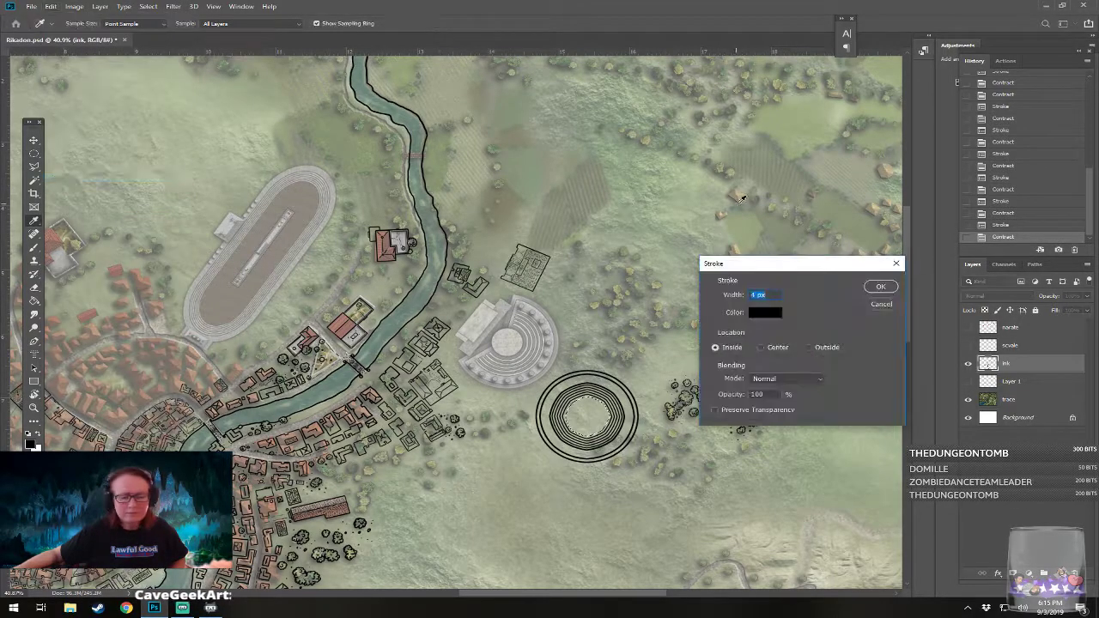
left_click(879, 286)
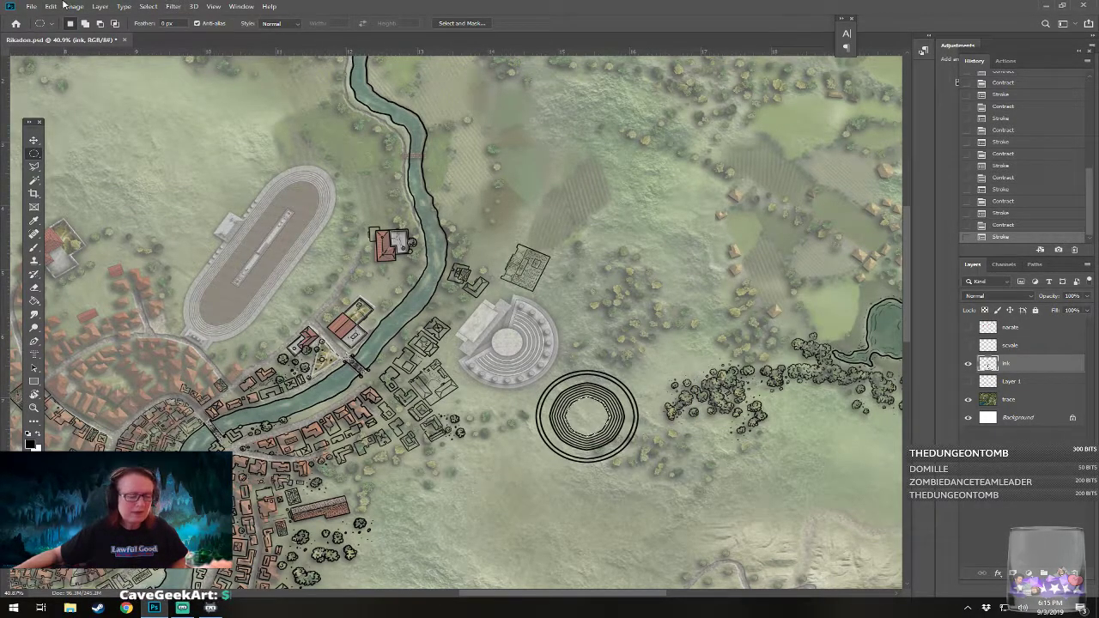
Step: Contract the selection by 10 pixels once more and stroke the innermost, tenth ring with a 4 px black inside line
left_click(152, 7)
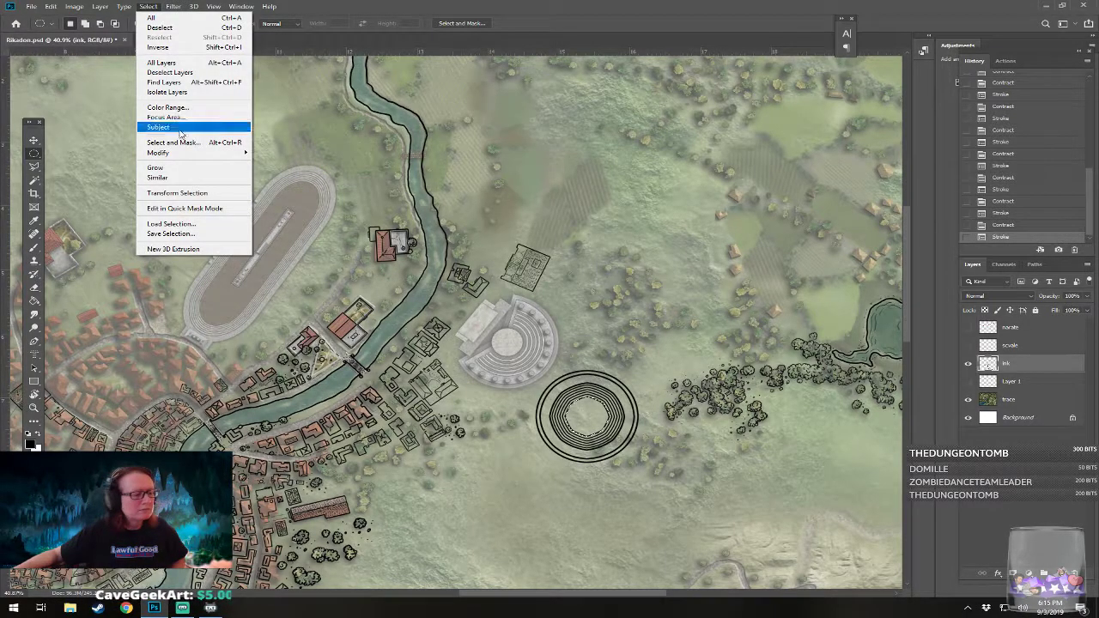
mouse_move(198, 152)
left_click(283, 181)
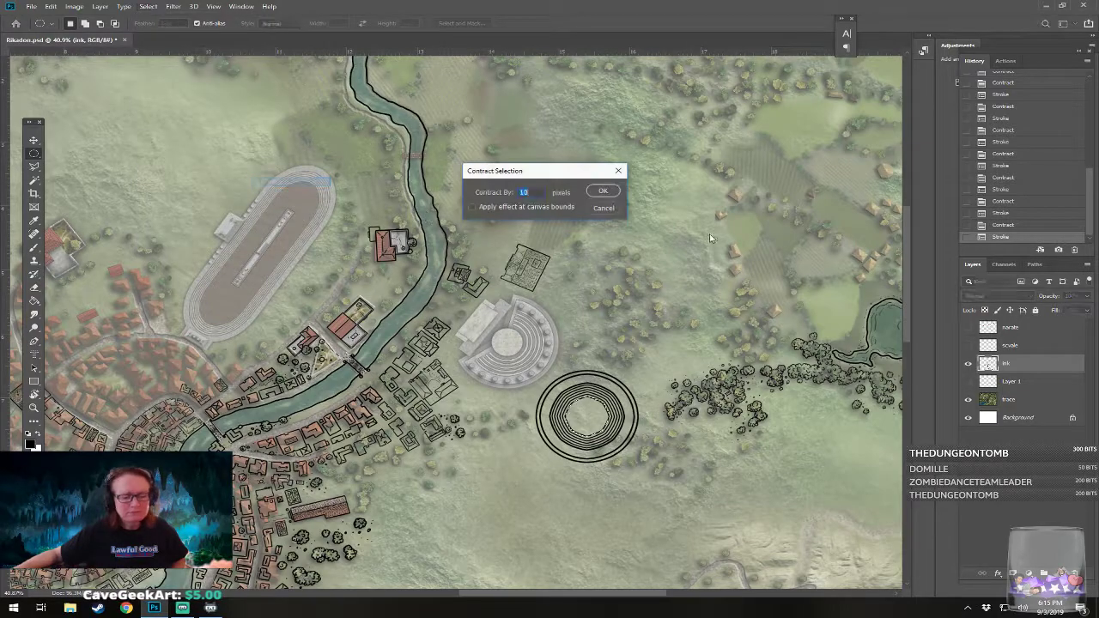
left_click(601, 191)
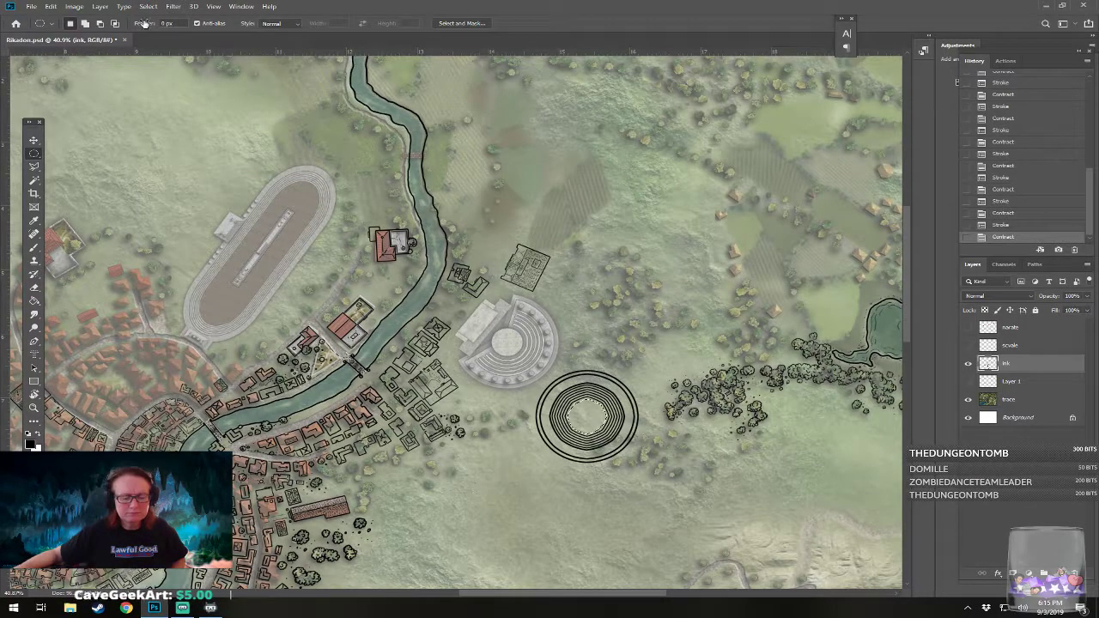
left_click(51, 6)
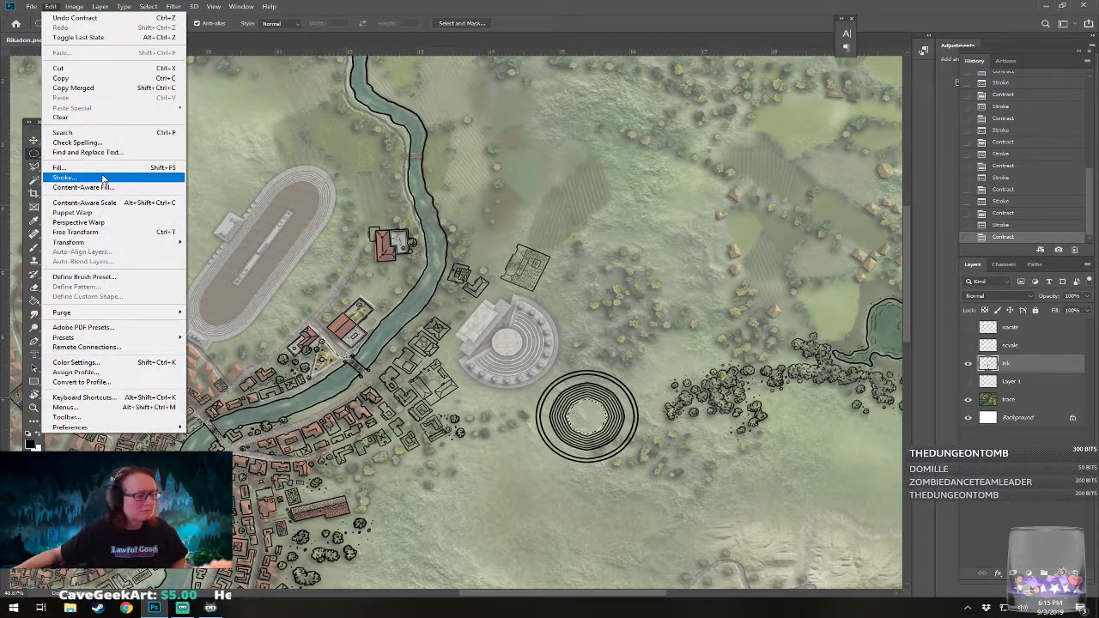
left_click(110, 177)
left_click(880, 287)
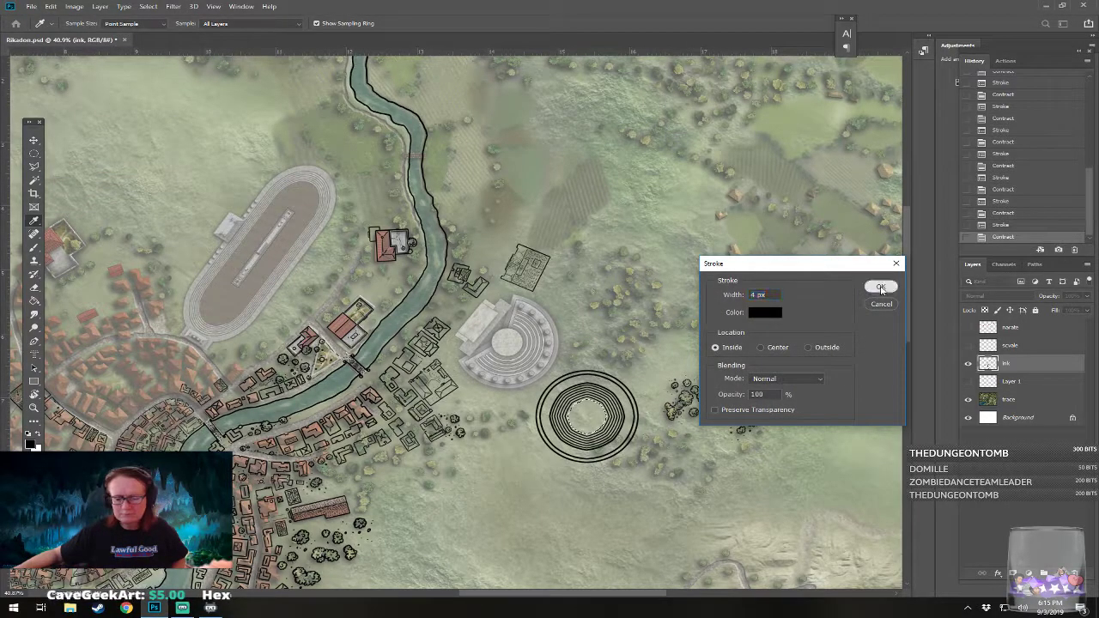
Step: Contract the circular selection by 10 pixels, ink the eleventh ring with a 4 px black inside stroke, and deselect
key("l")
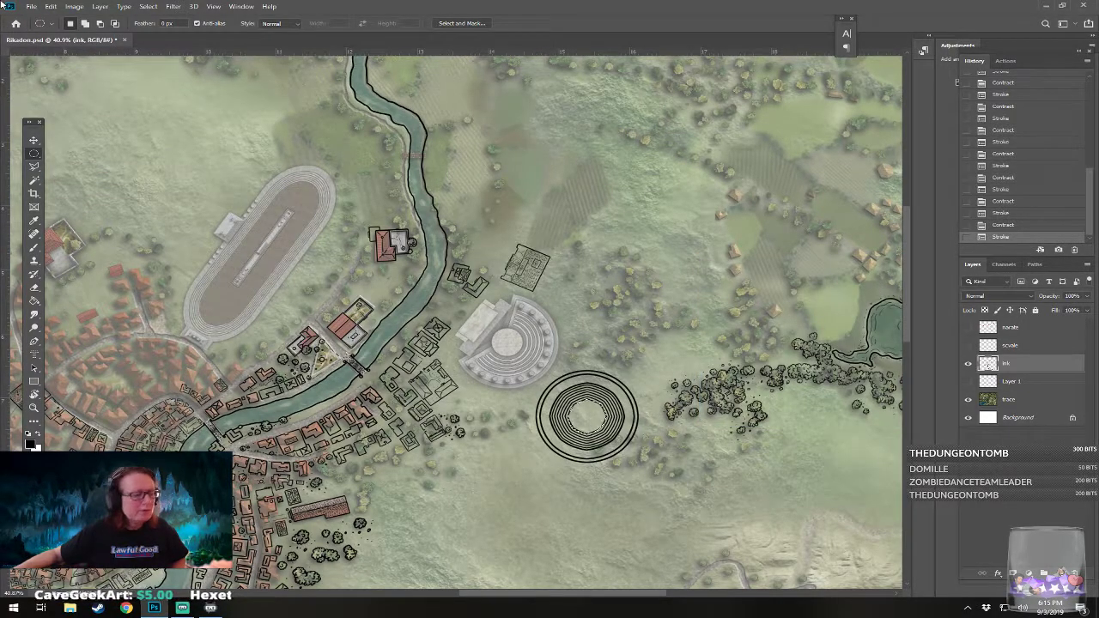
left_click(140, 11)
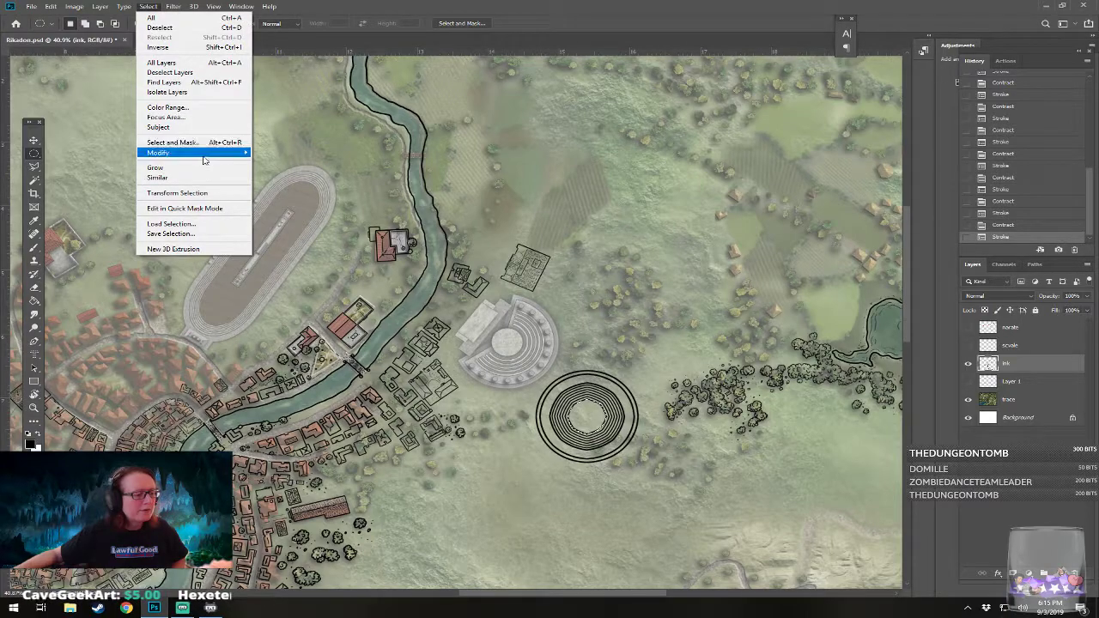
mouse_move(206, 155)
left_click(279, 181)
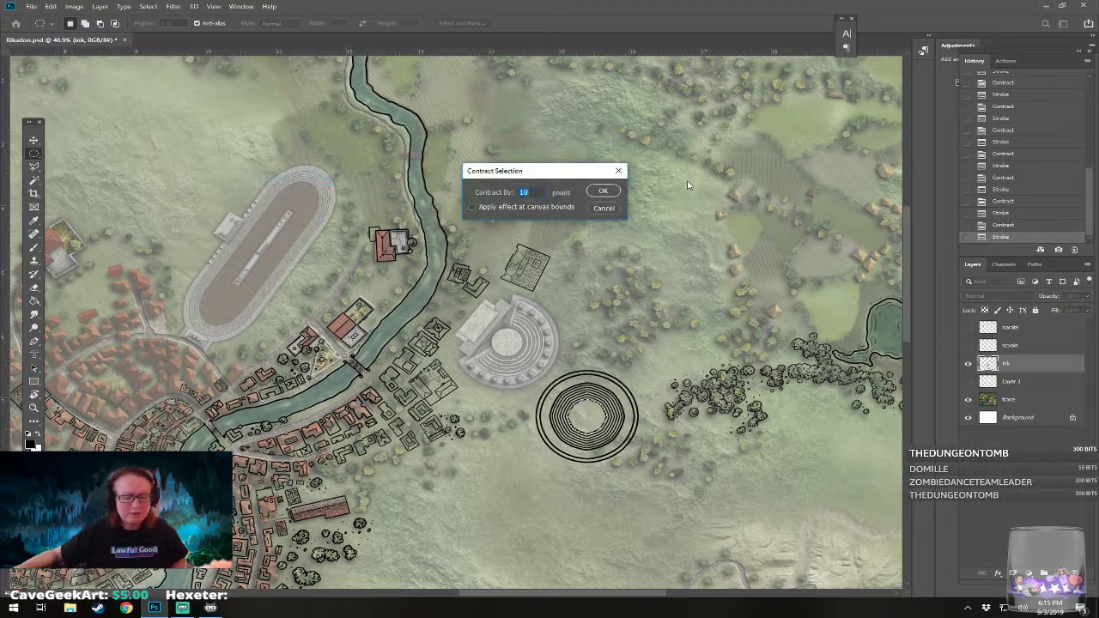
left_click(605, 184)
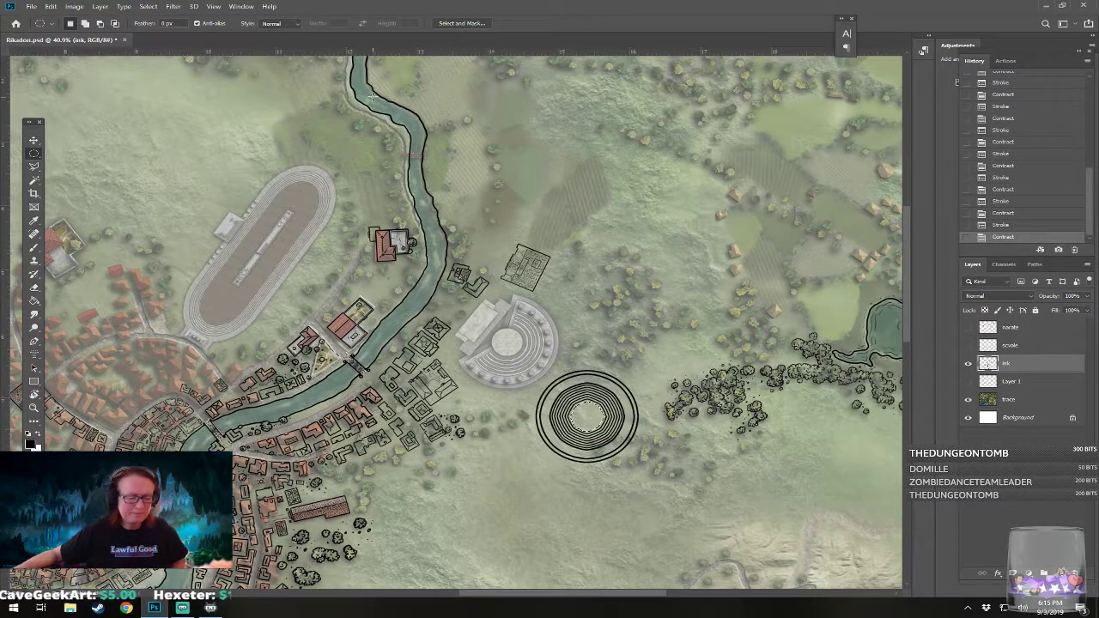
left_click(51, 6)
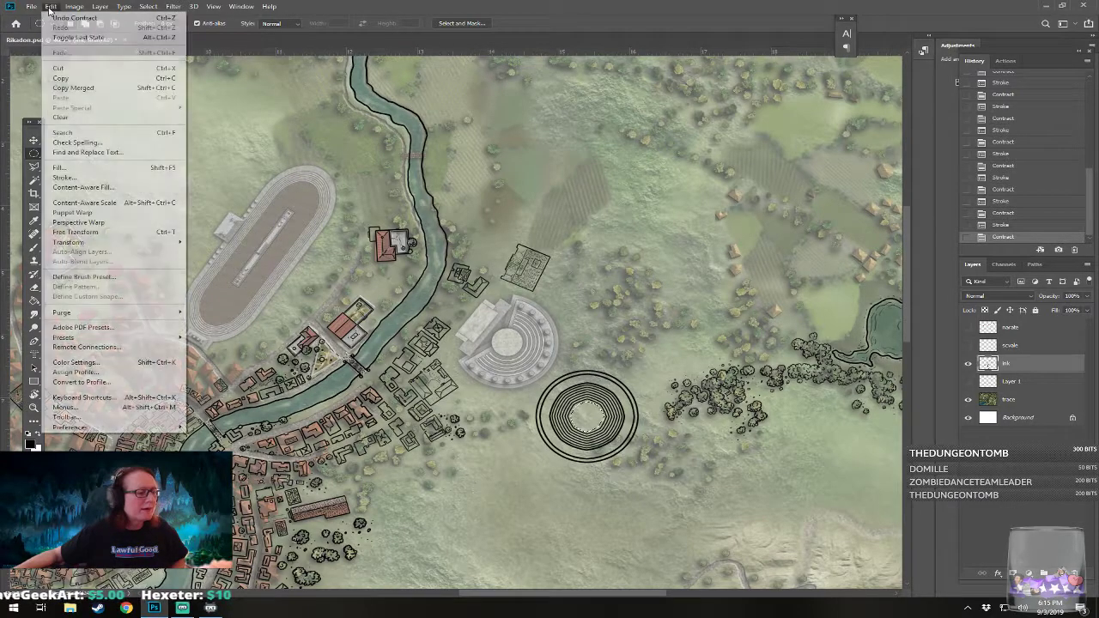
left_click(96, 177)
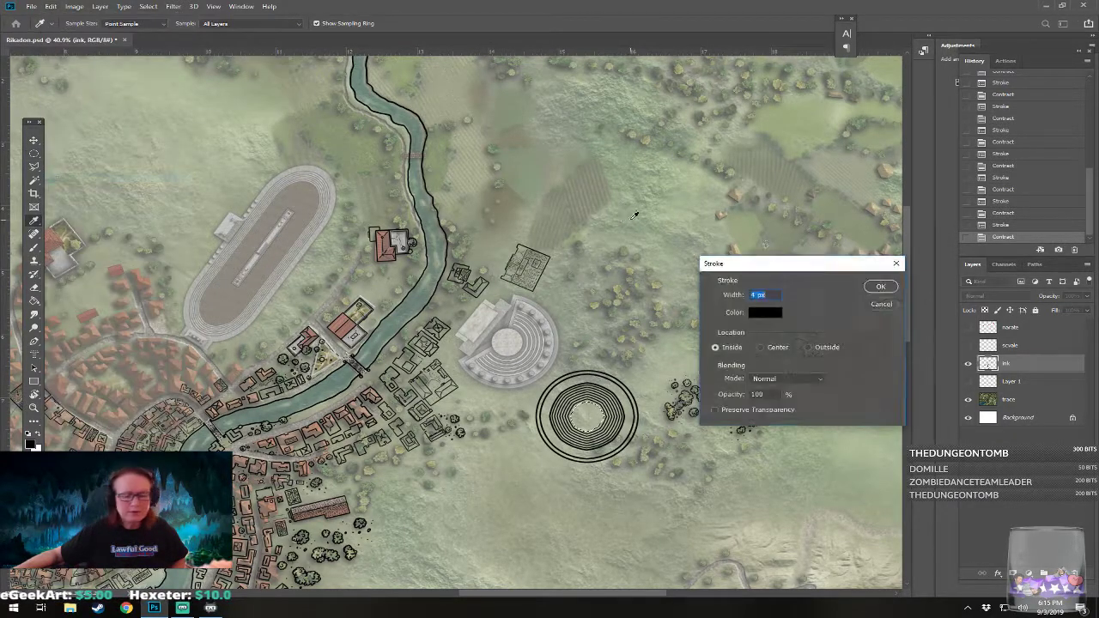
left_click(876, 286)
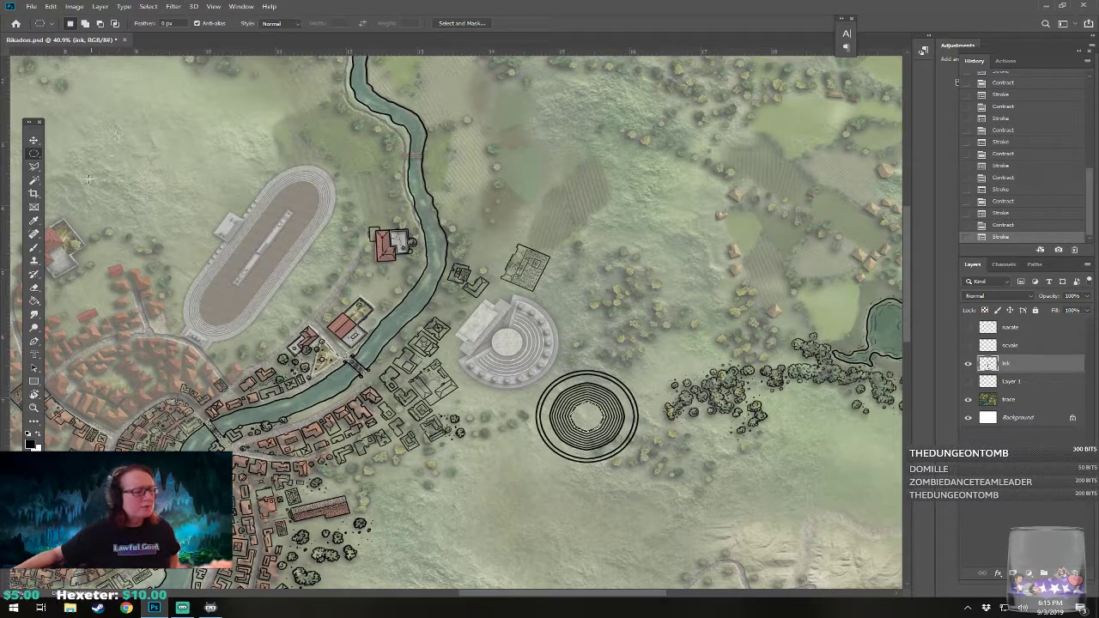
key("ctrl+d")
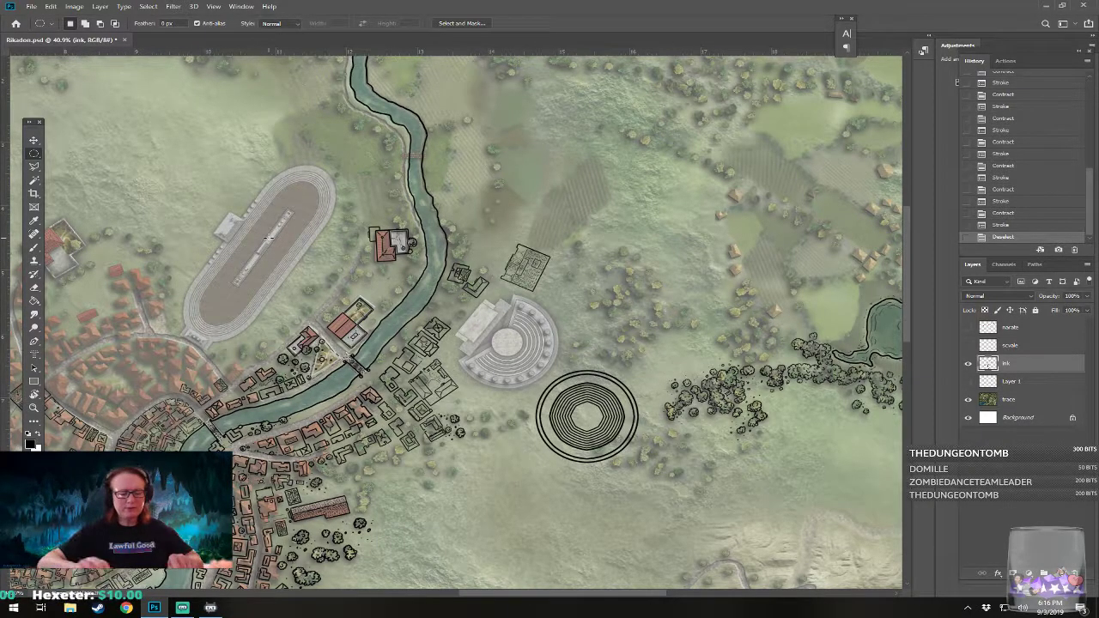
Step: Show the narate layer and make it active for brush annotations over the circular structure
scroll(656, 446, "up", 5)
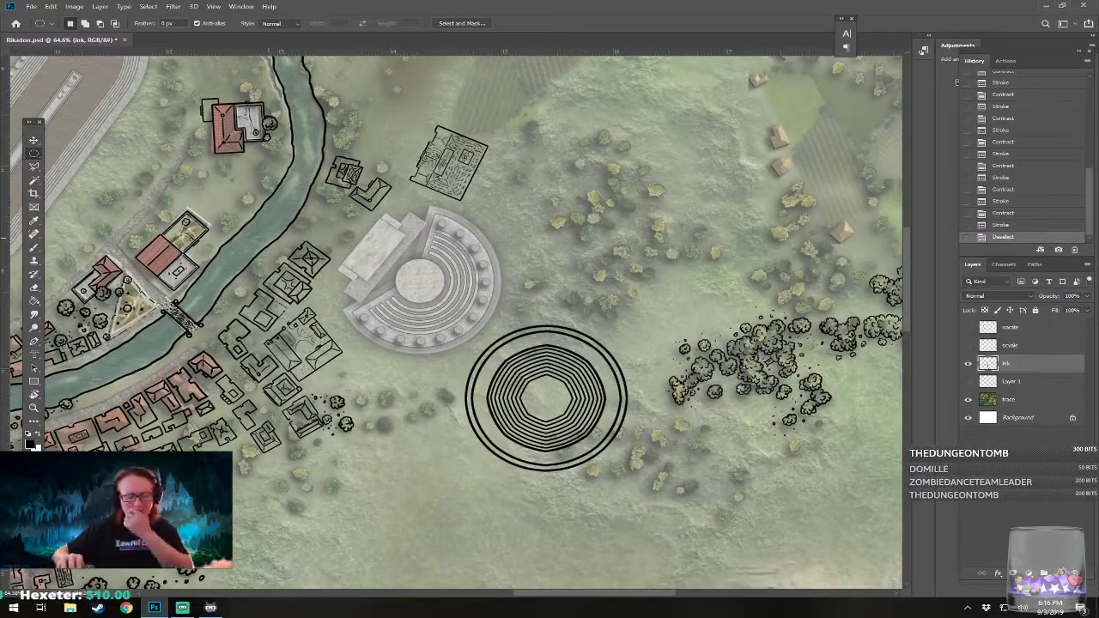
mouse_move(550, 395)
left_mouse_down()
mouse_move(562, 414)
mouse_move(542, 395)
left_mouse_up()
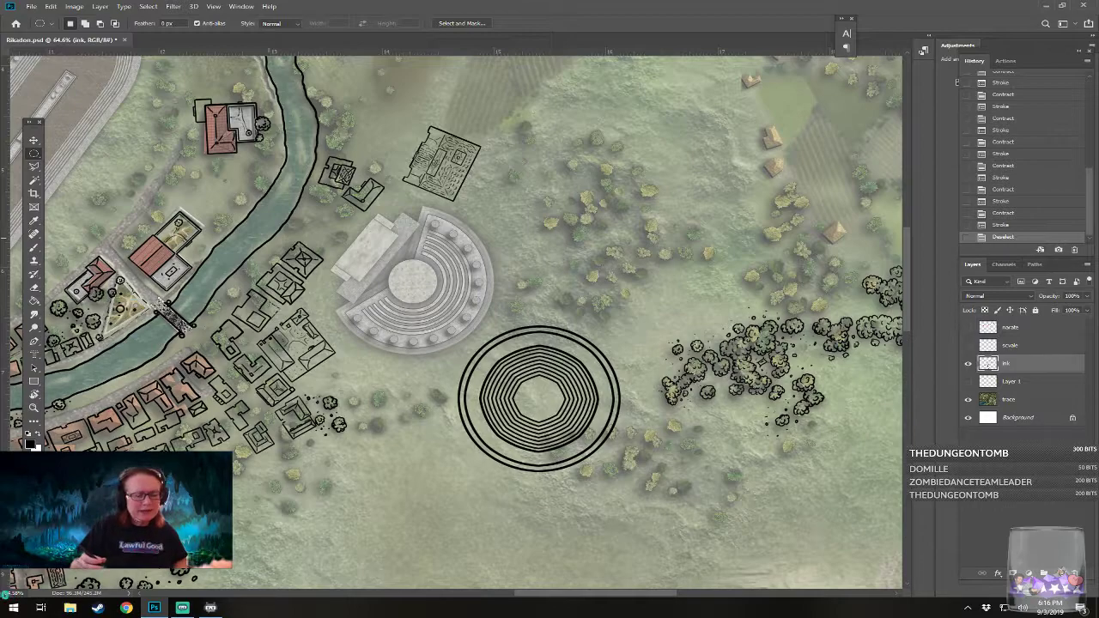
left_click(968, 327)
left_click(1020, 329)
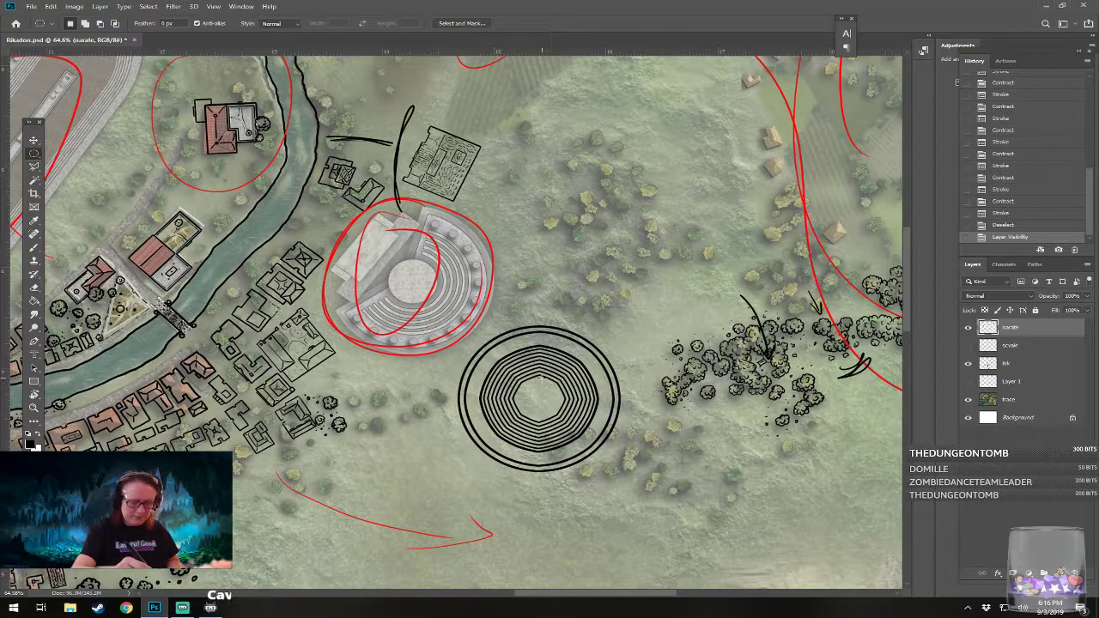
key("b")
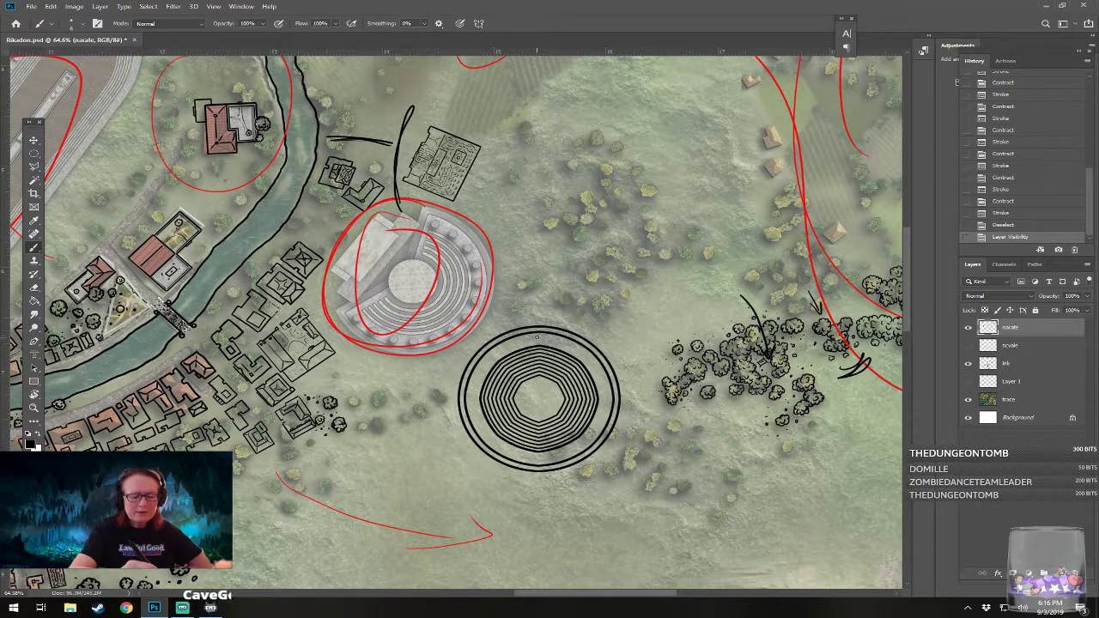
Step: Brush thin radial guide lines across the rings' upper and western sides, and return to the ink layer with narate hidden
left_click_drag(539, 326, 539, 352)
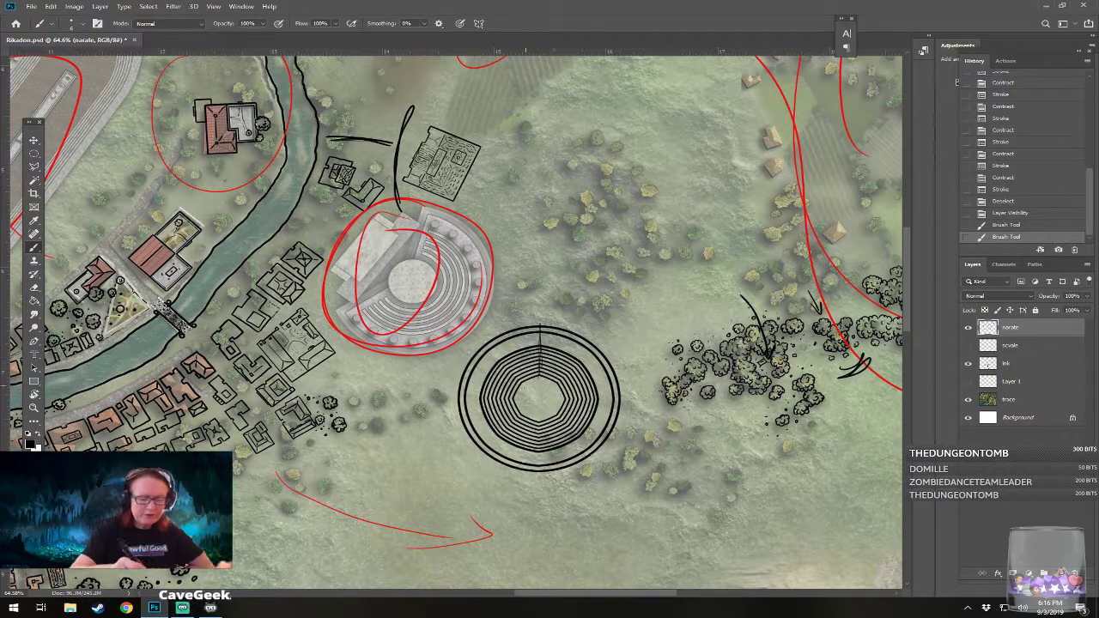
left_click_drag(456, 404, 471, 400)
left_click_drag(504, 335, 515, 337)
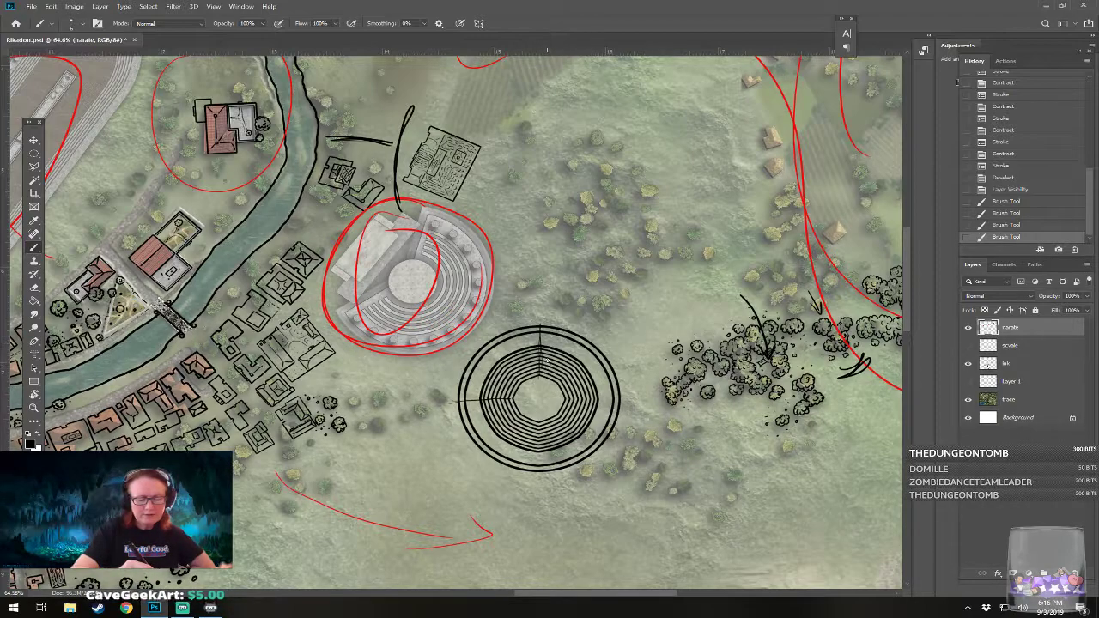
left_click_drag(544, 378, 543, 363)
left_click_drag(551, 328, 548, 364)
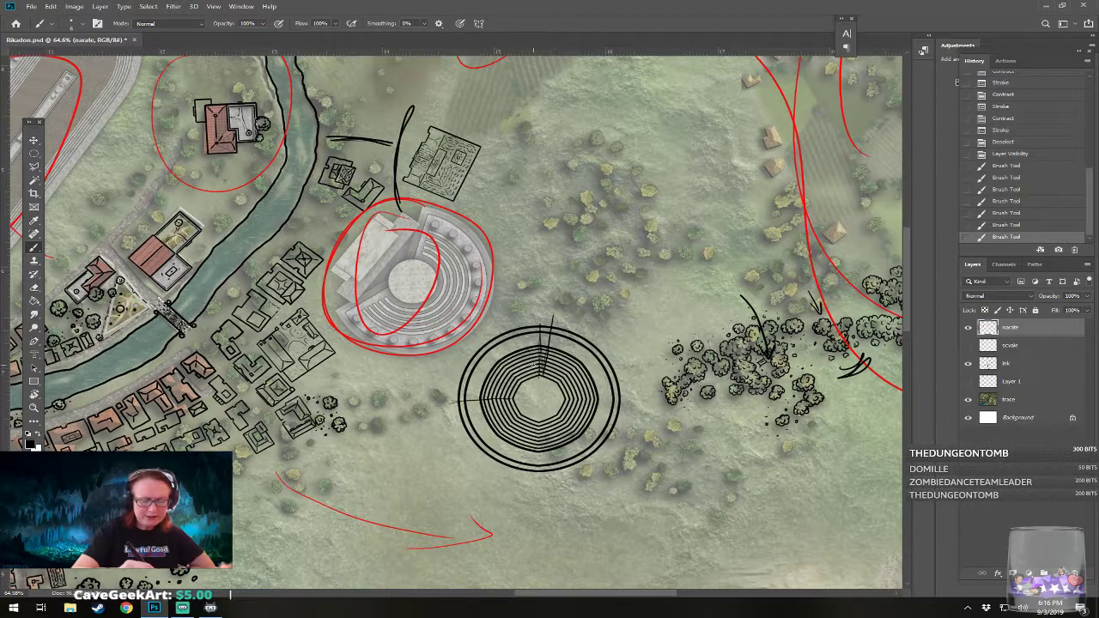
left_click_drag(448, 415, 506, 402)
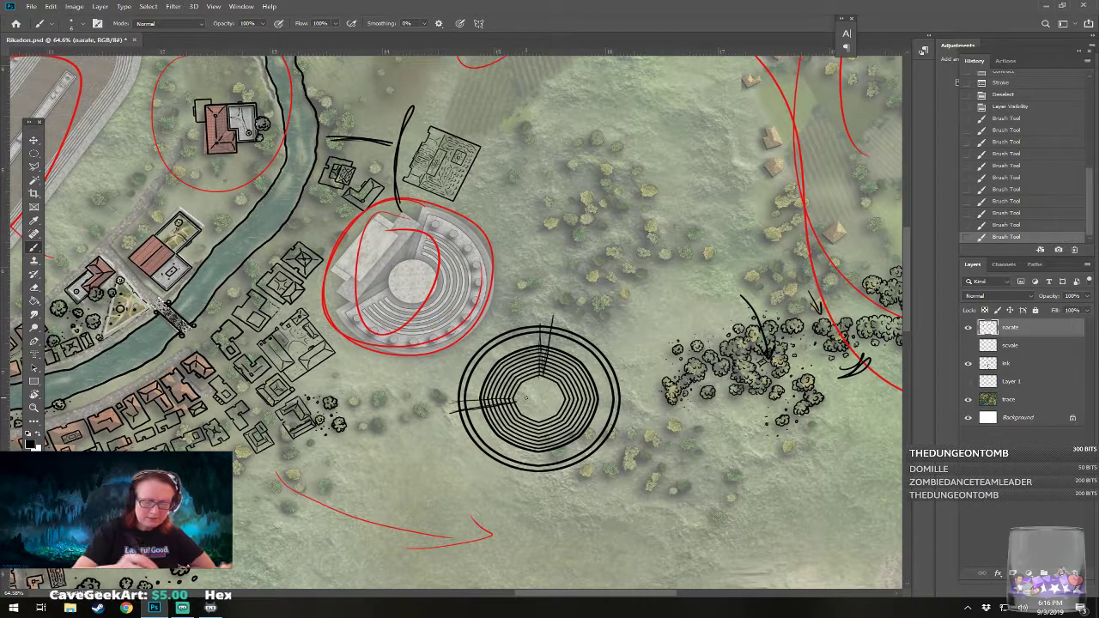
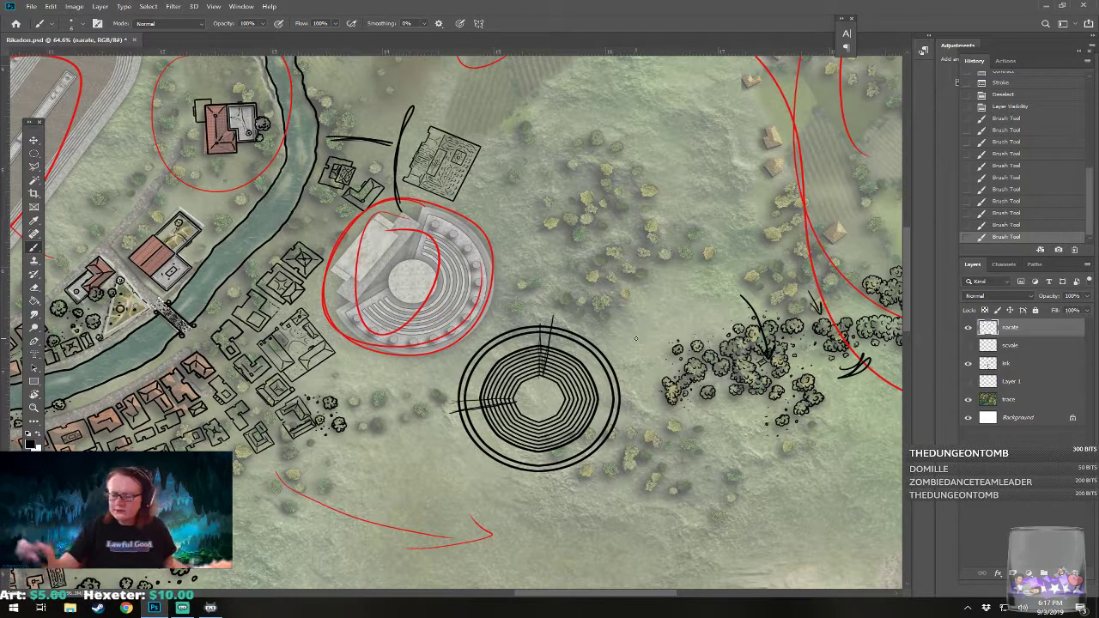
left_click(1017, 364)
left_click(969, 327)
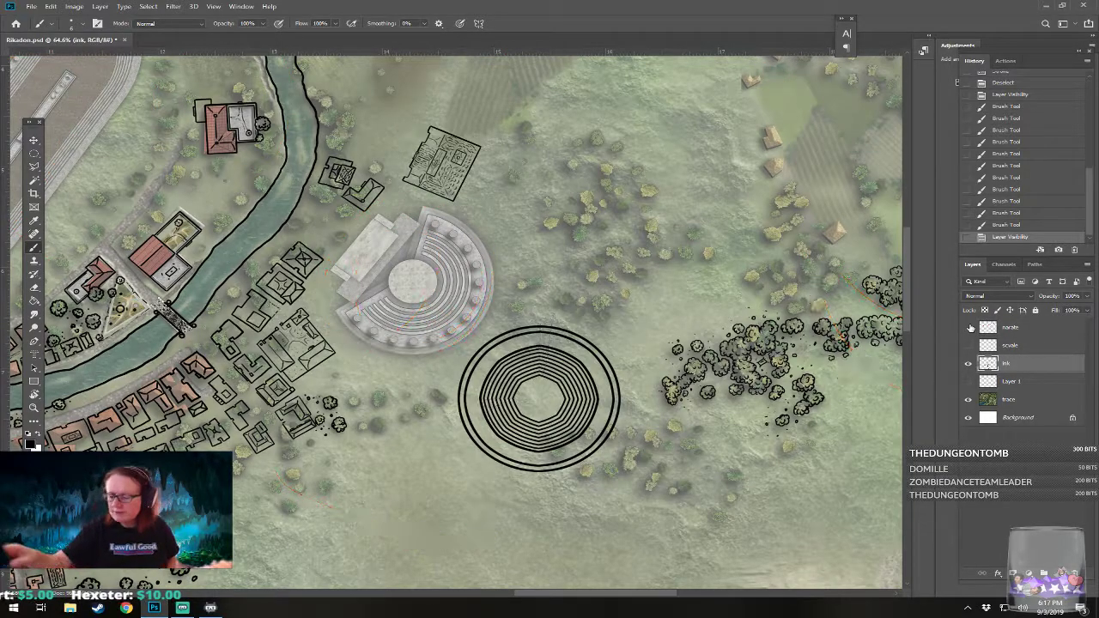
Step: Make a rectangular marquee selection over the trees northeast of the rings and nudge it slightly
left_click(33, 155)
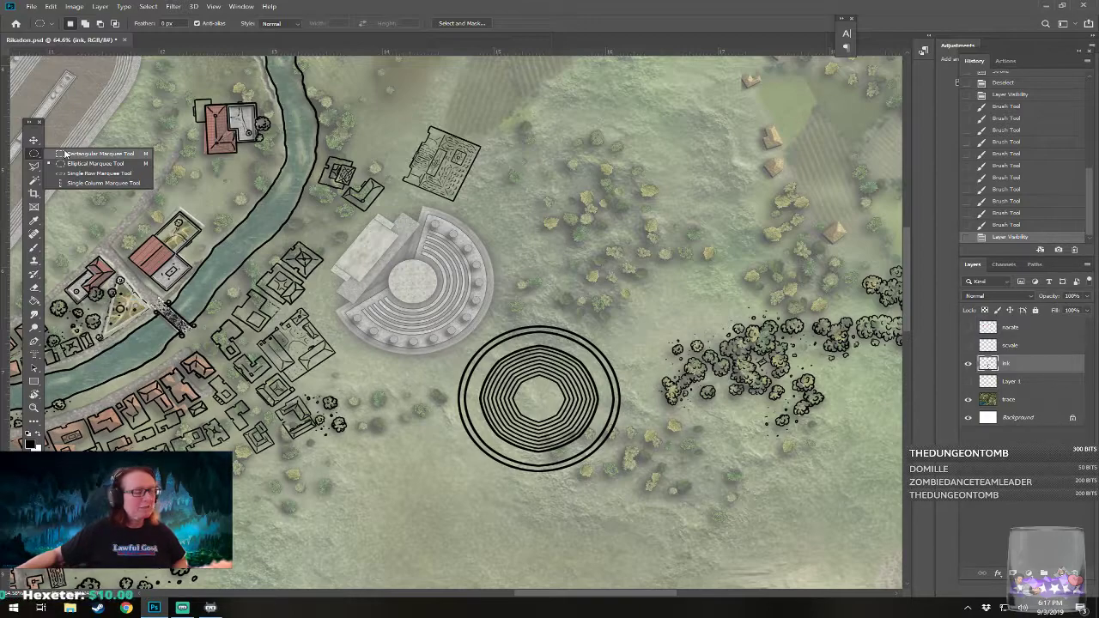
left_click(66, 153)
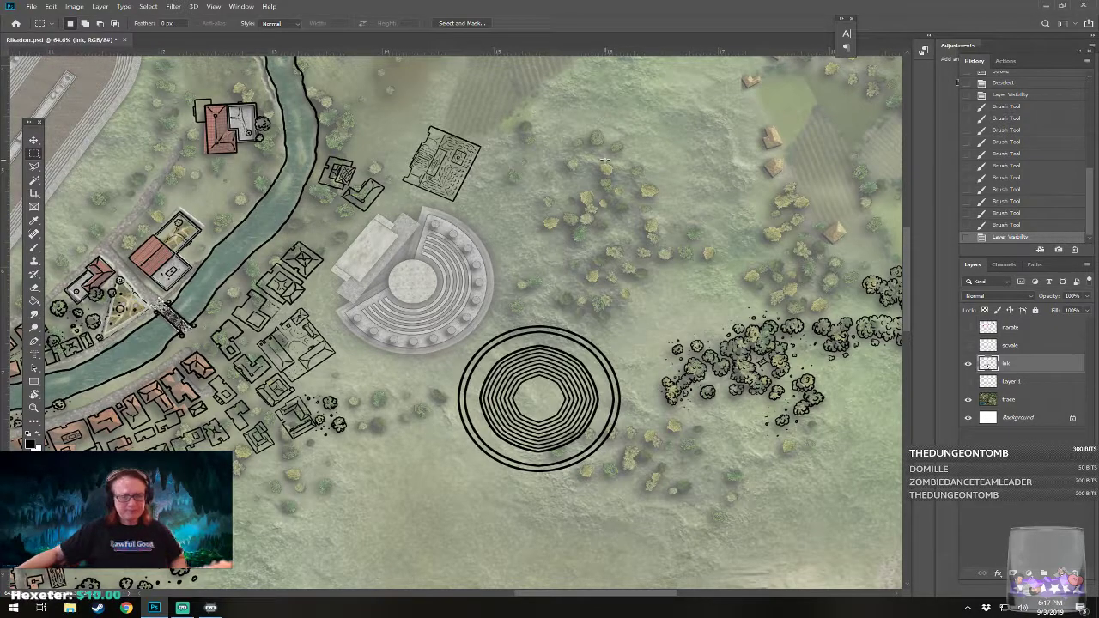
left_click_drag(573, 146, 736, 282)
mouse_move(709, 233)
left_mouse_down()
mouse_move(492, 339)
mouse_move(510, 355)
mouse_move(755, 129)
mouse_move(701, 235)
left_mouse_up()
Step: Transform the rectangular selection outline to about 105% width and 108% height, and shift it west toward the amphitheatre
left_click(148, 6)
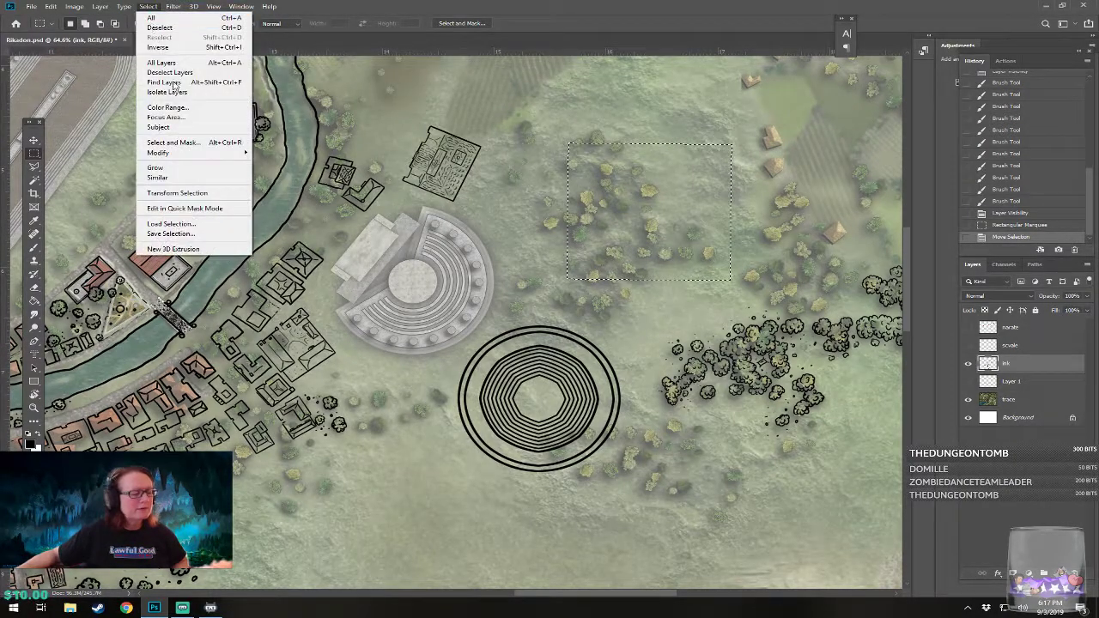
left_click(206, 194)
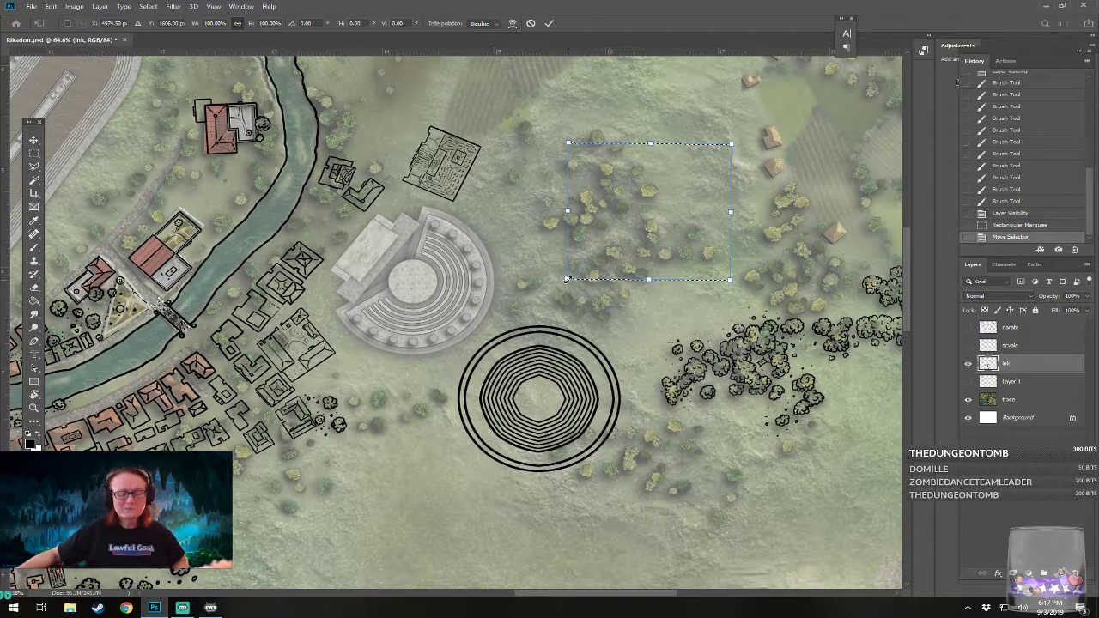
mouse_move(573, 291)
left_mouse_down()
mouse_move(571, 313)
mouse_move(576, 290)
left_mouse_up()
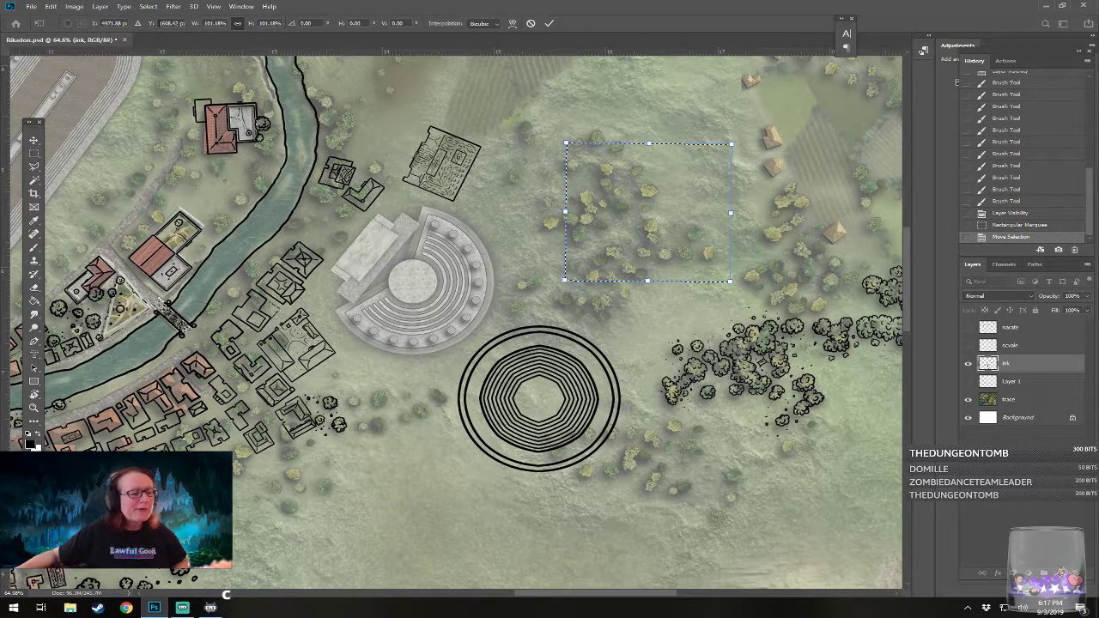
left_click(153, 9)
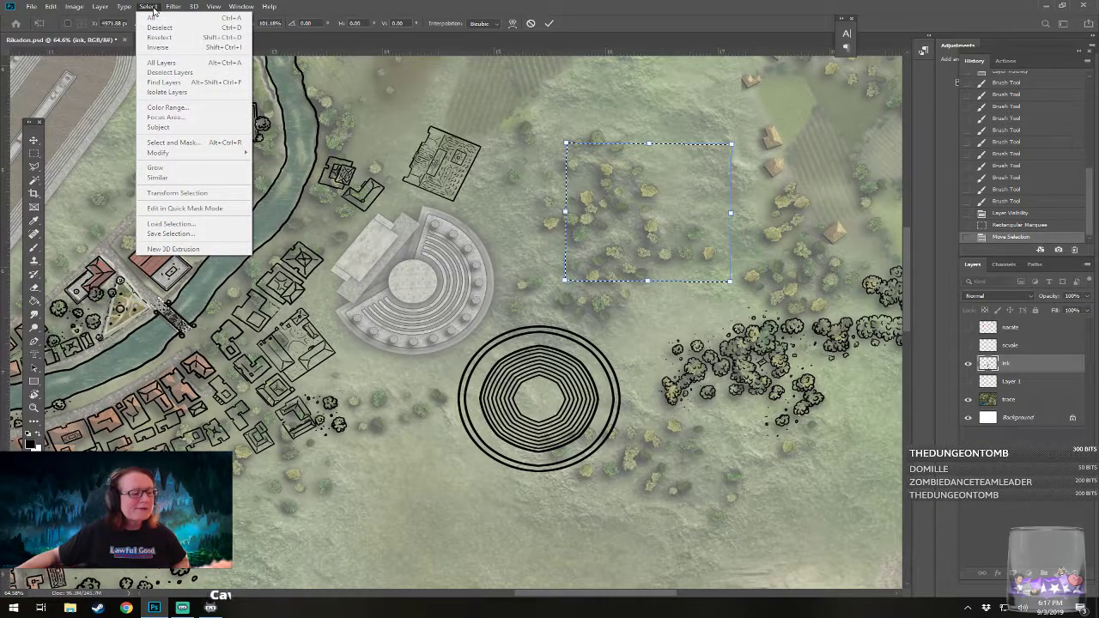
left_click(706, 19)
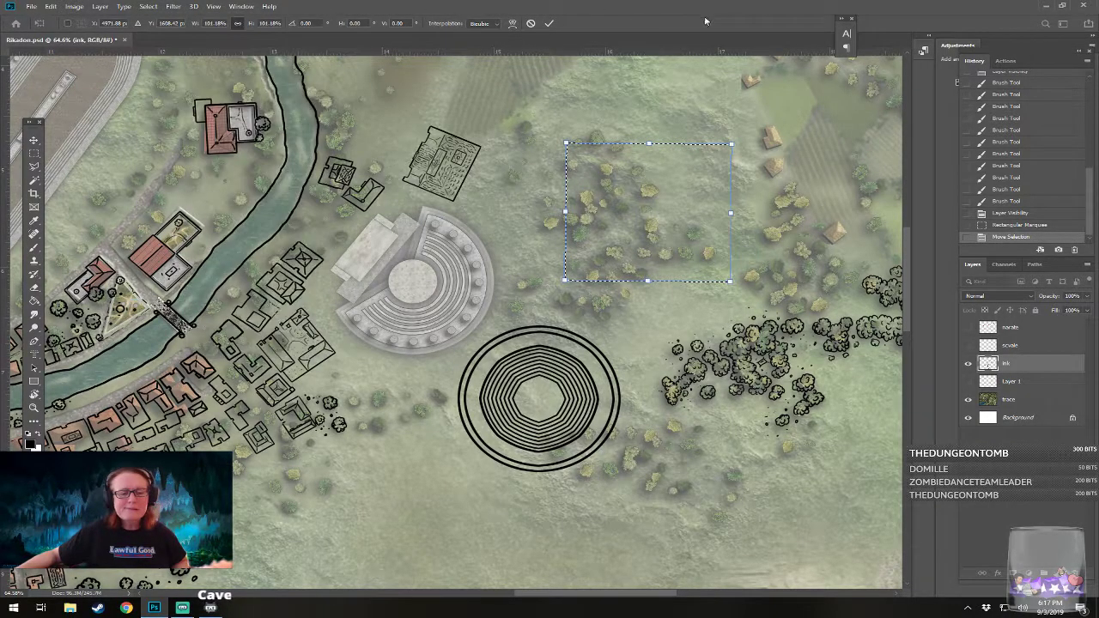
mouse_move(564, 281)
left_mouse_down()
mouse_move(563, 305)
mouse_move(552, 300)
mouse_move(558, 279)
mouse_move(558, 290)
left_mouse_up()
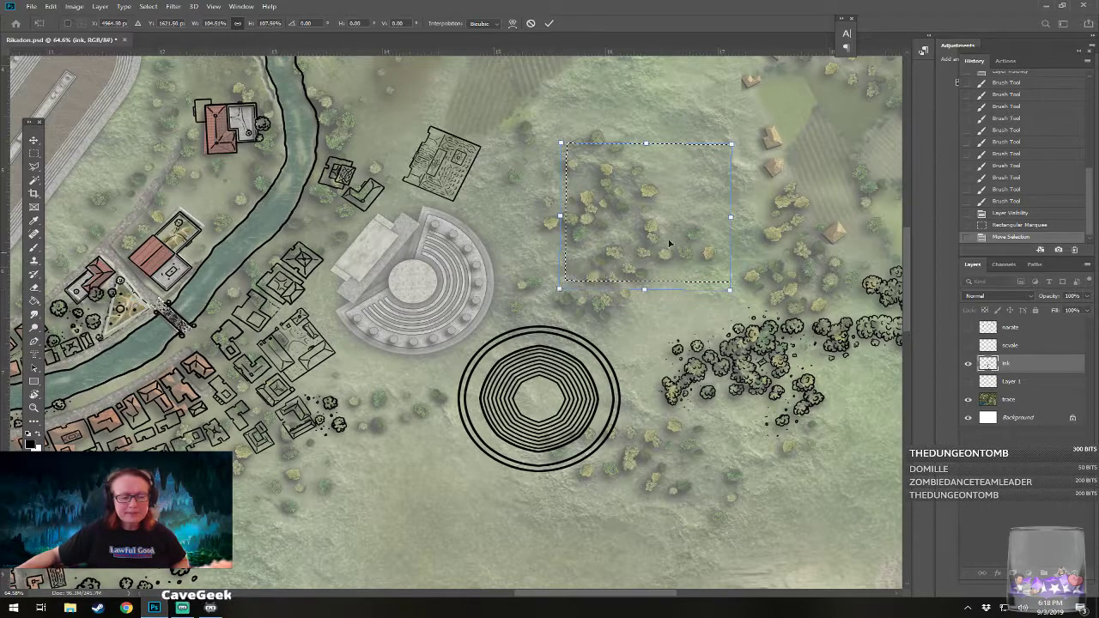
left_click_drag(687, 224, 627, 225)
key("Return")
Step: Outline a triangular selection over the trees northeast of the rings with the Polygonal Lasso
left_click(33, 167)
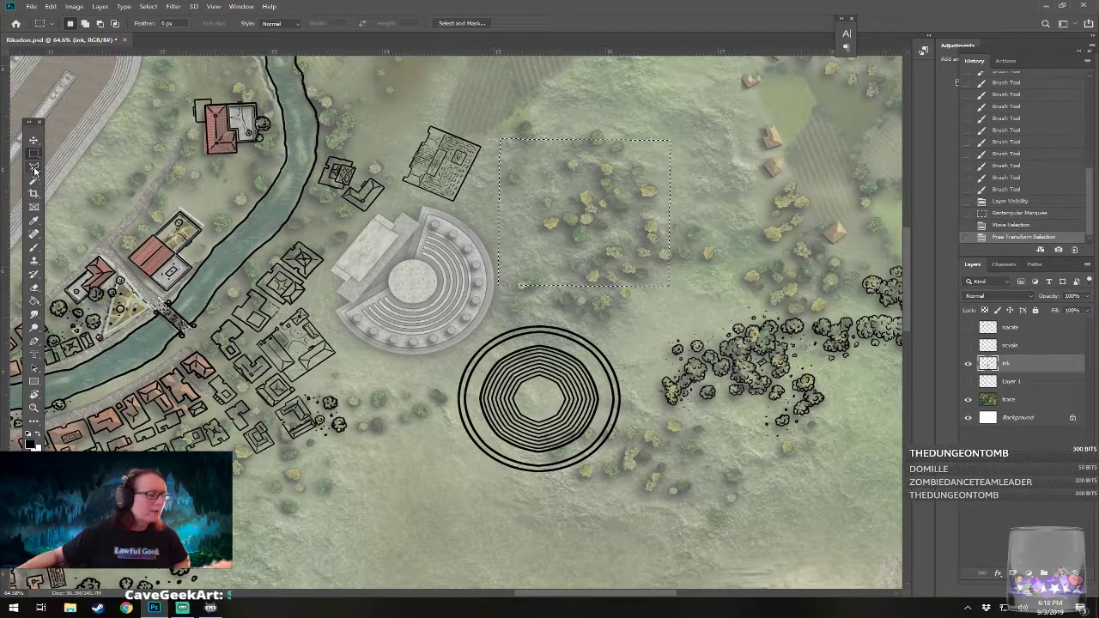
left_click(74, 180)
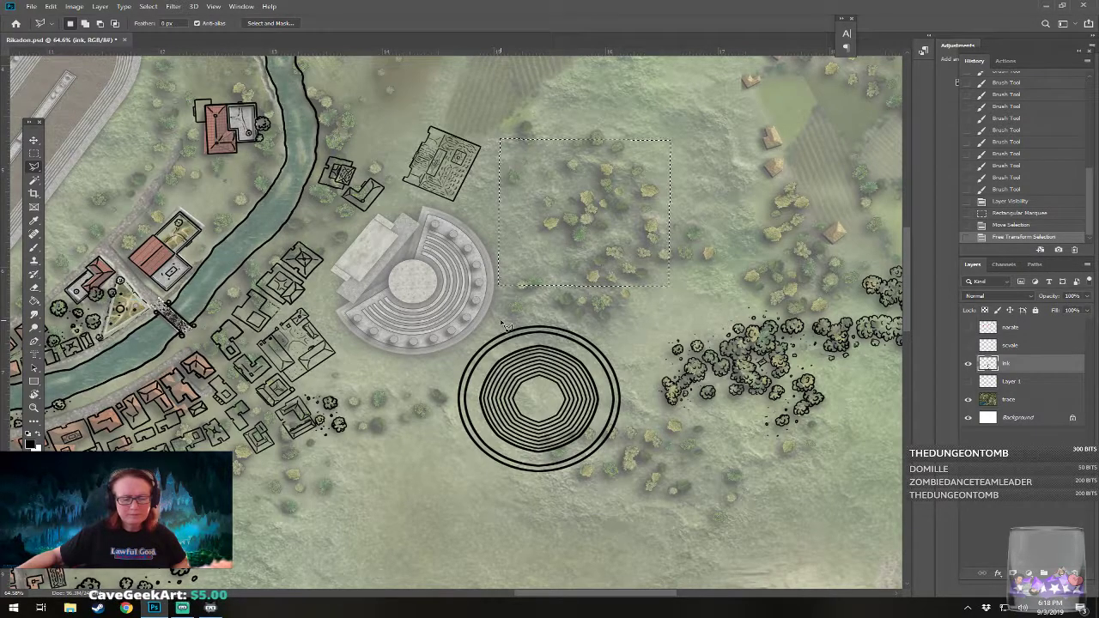
left_click(546, 308)
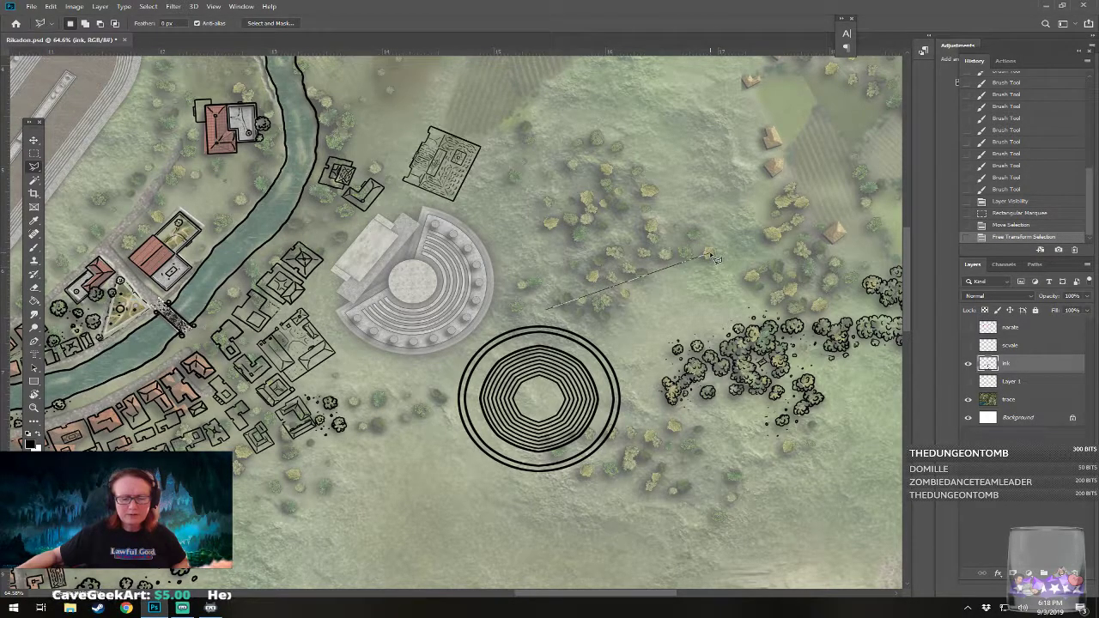
left_click(563, 135)
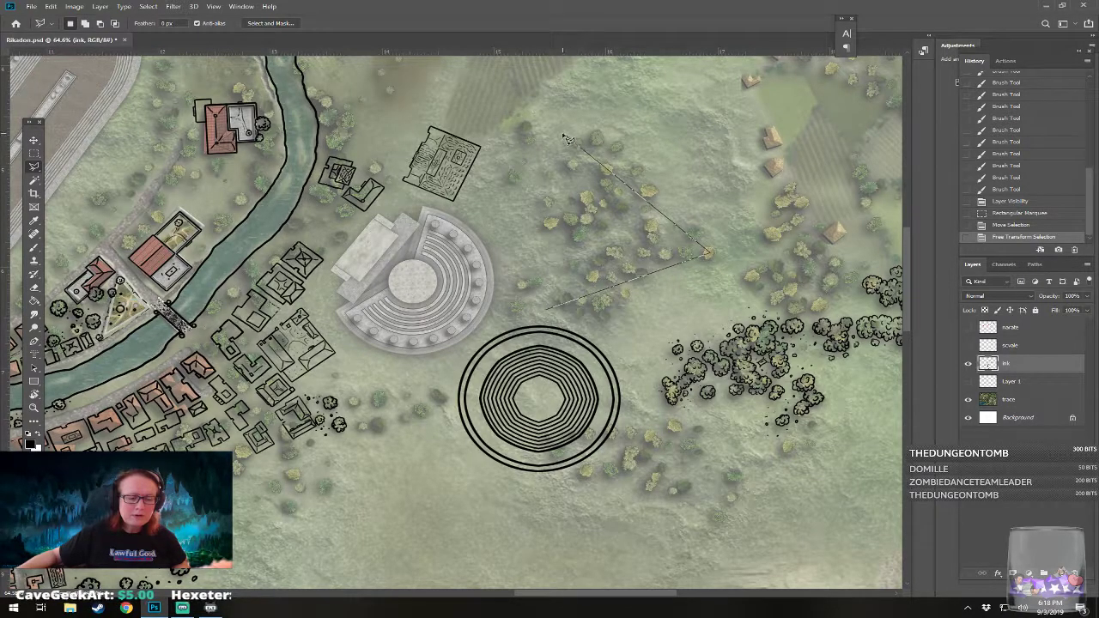
left_click(551, 312)
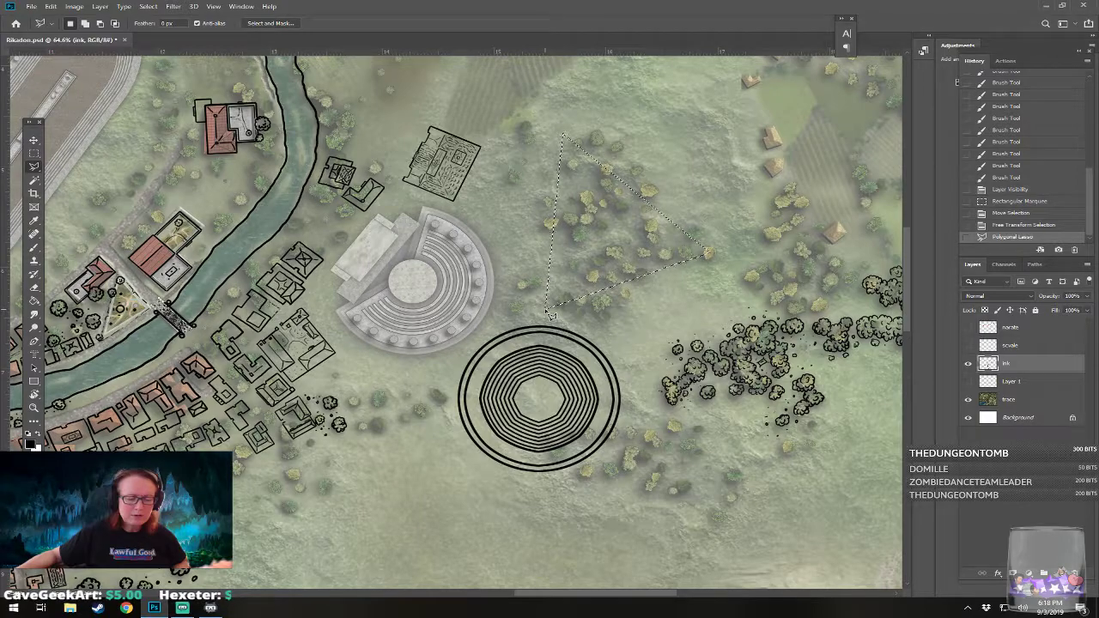
Step: Try to move the triangular selection on the ink layer with the Move tool
left_click(33, 139)
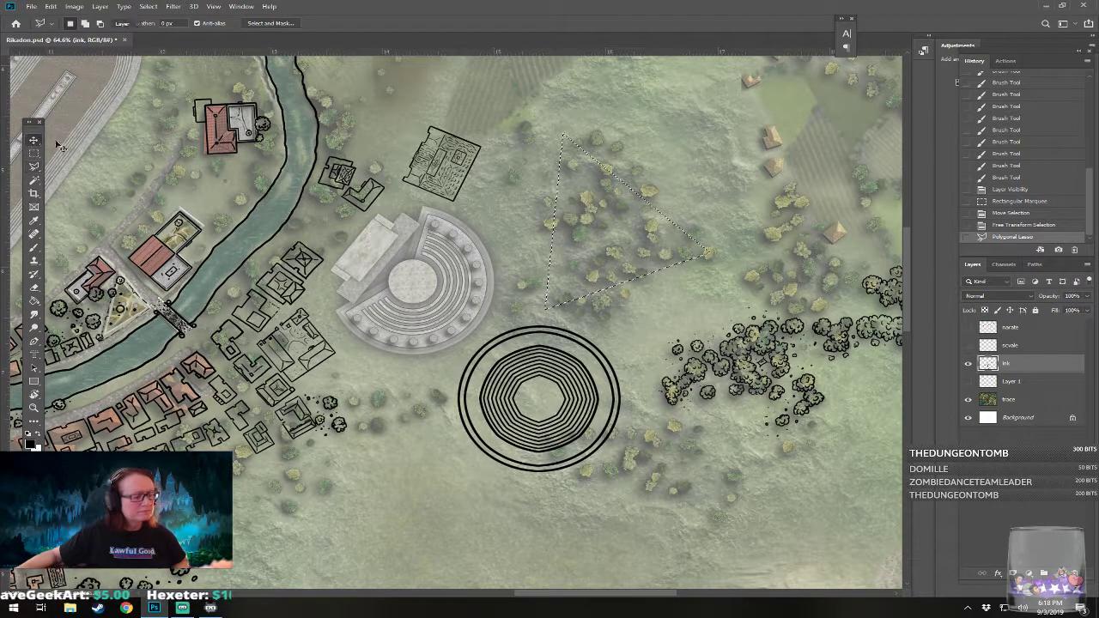
left_click(678, 249)
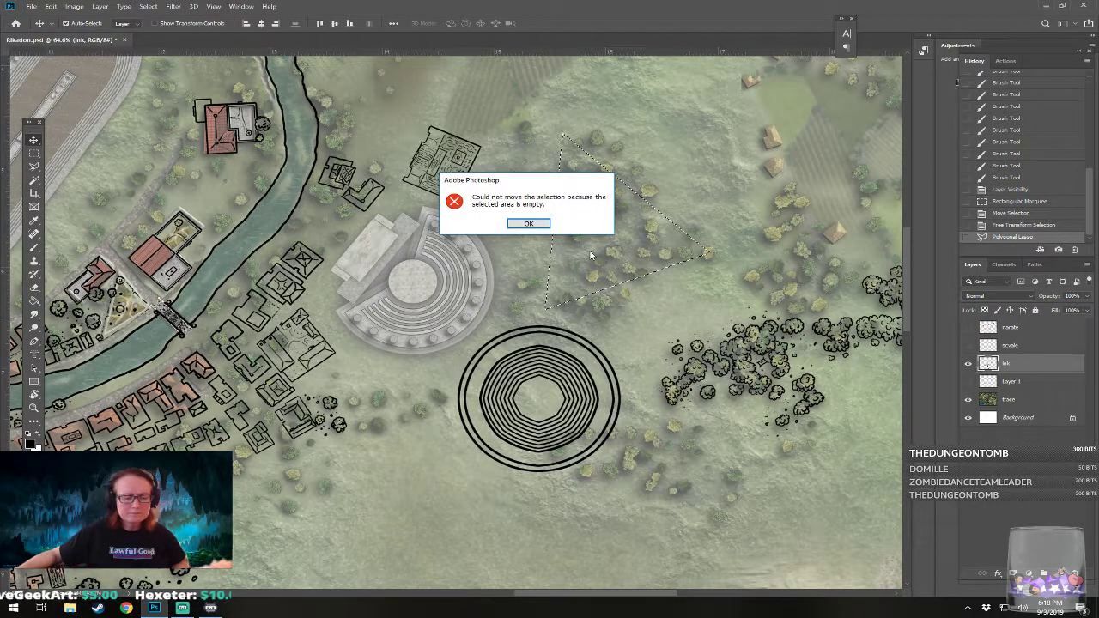
key("Return")
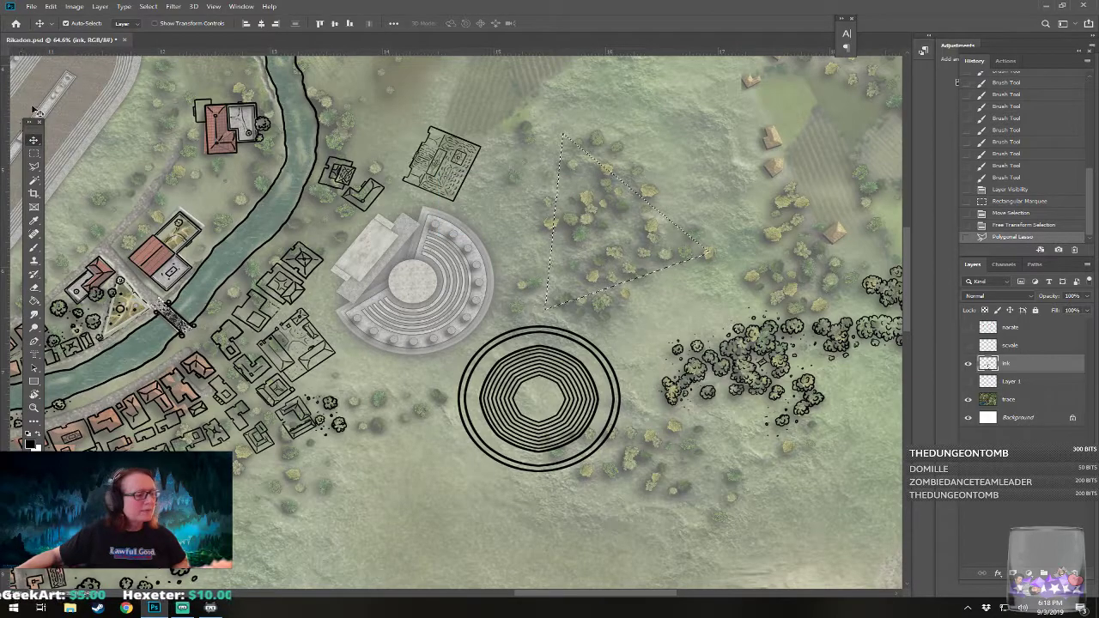
Step: Transform the triangular selection outline: move it over the concentric rings, rotate it about 45°, and place its inner corner near their centre
left_click(148, 6)
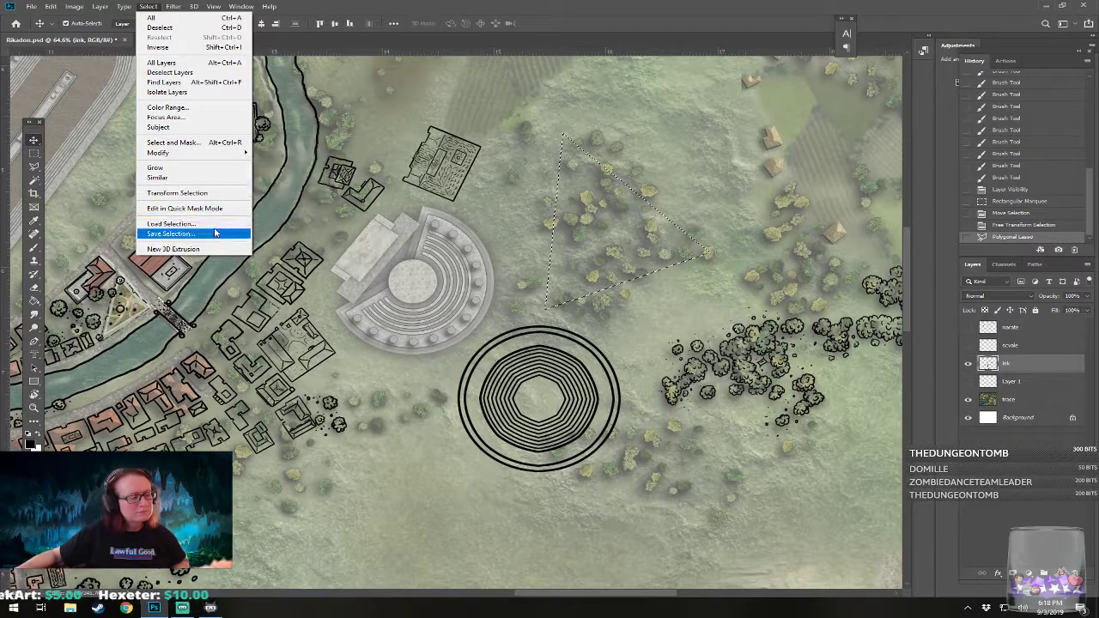
left_click(214, 193)
left_click_drag(671, 247, 528, 374)
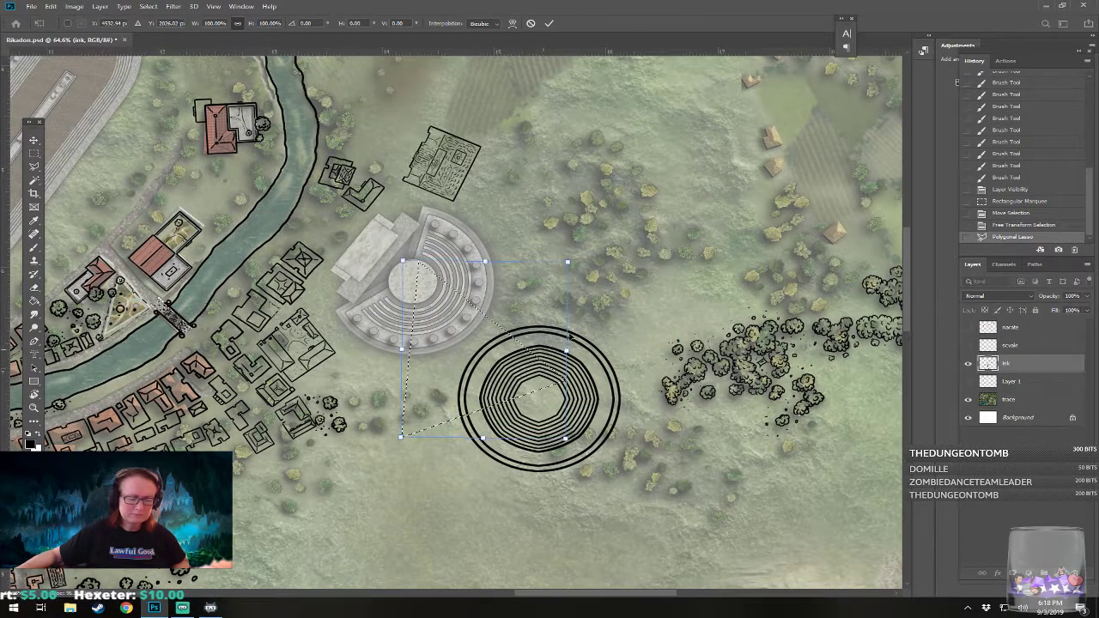
left_click_drag(600, 303, 592, 367)
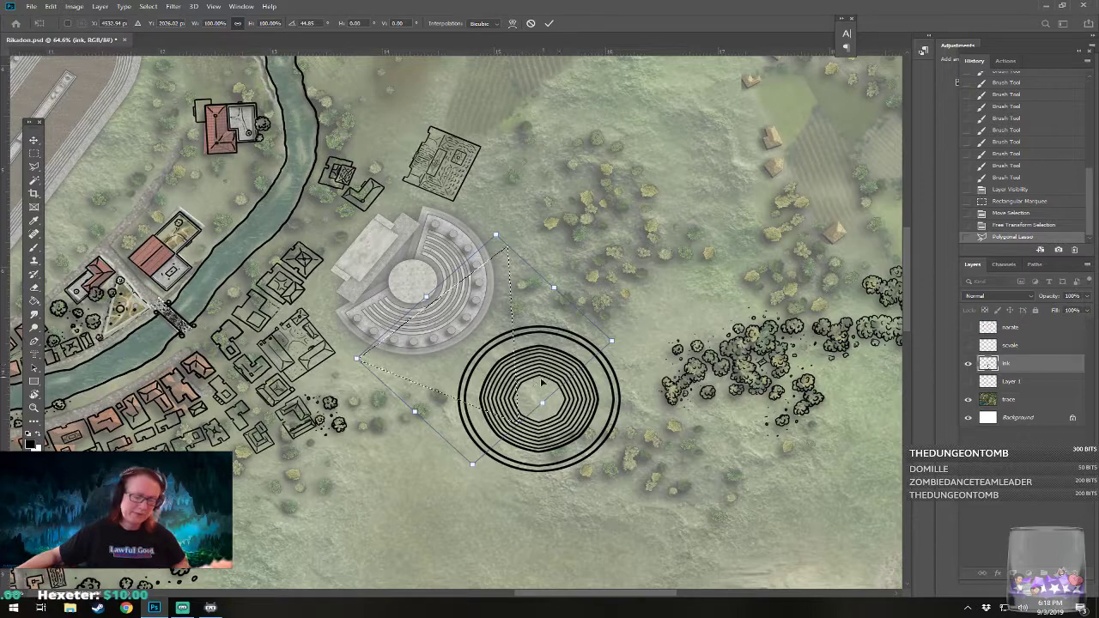
left_click_drag(507, 375, 534, 366)
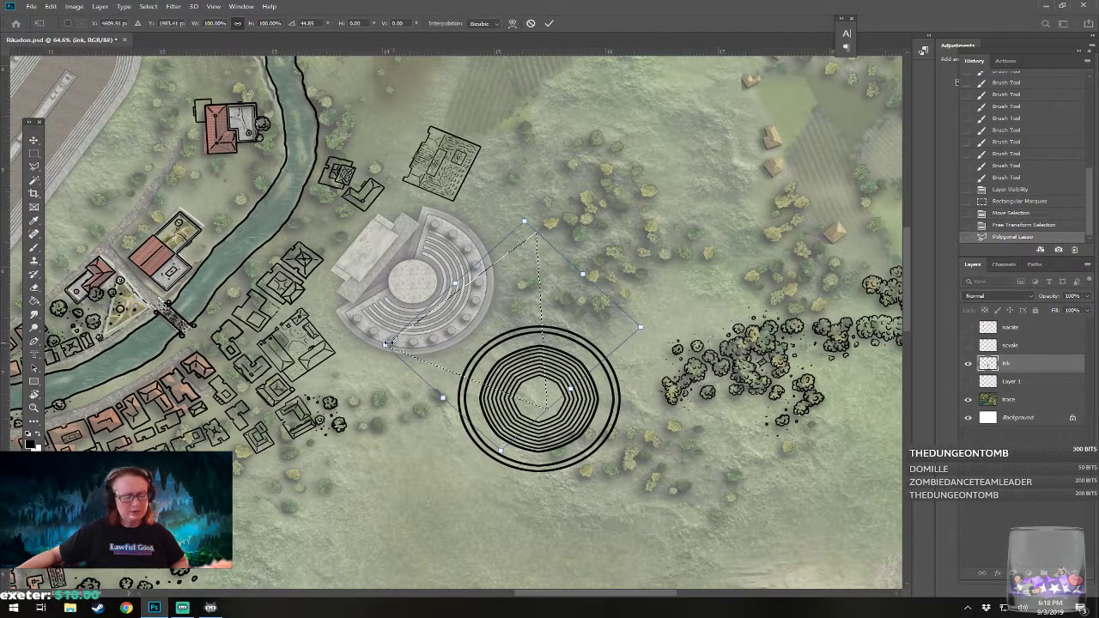
Step: Stretch the triangular selection outline to about 83% width and 192% height, keeping its inner corner near the rings' centre
left_click_drag(385, 344, 383, 394)
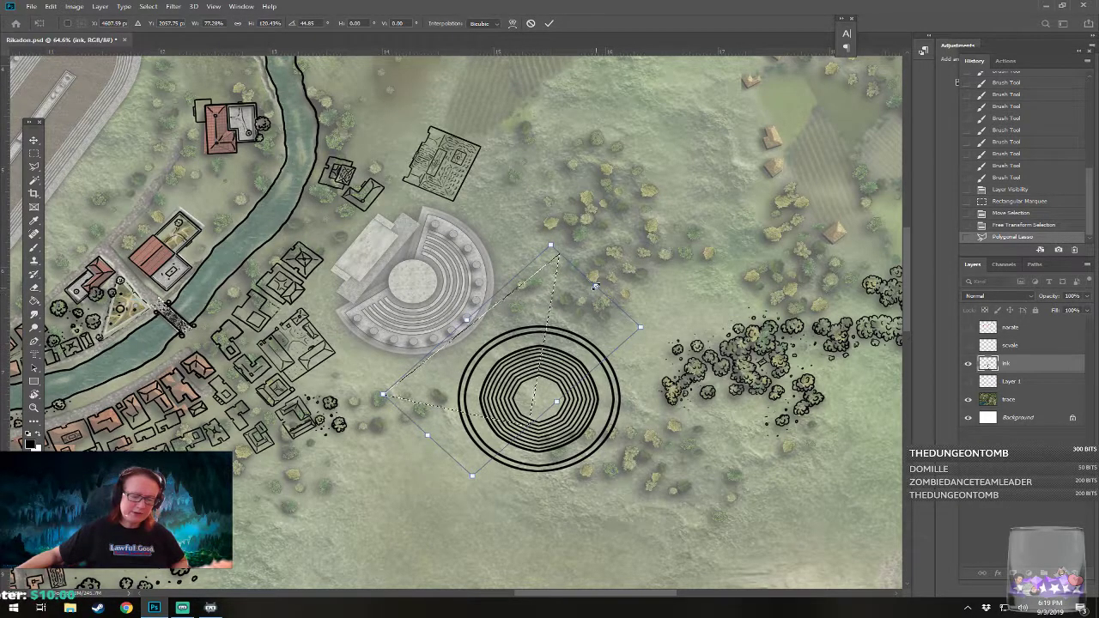
left_click_drag(595, 284, 561, 306)
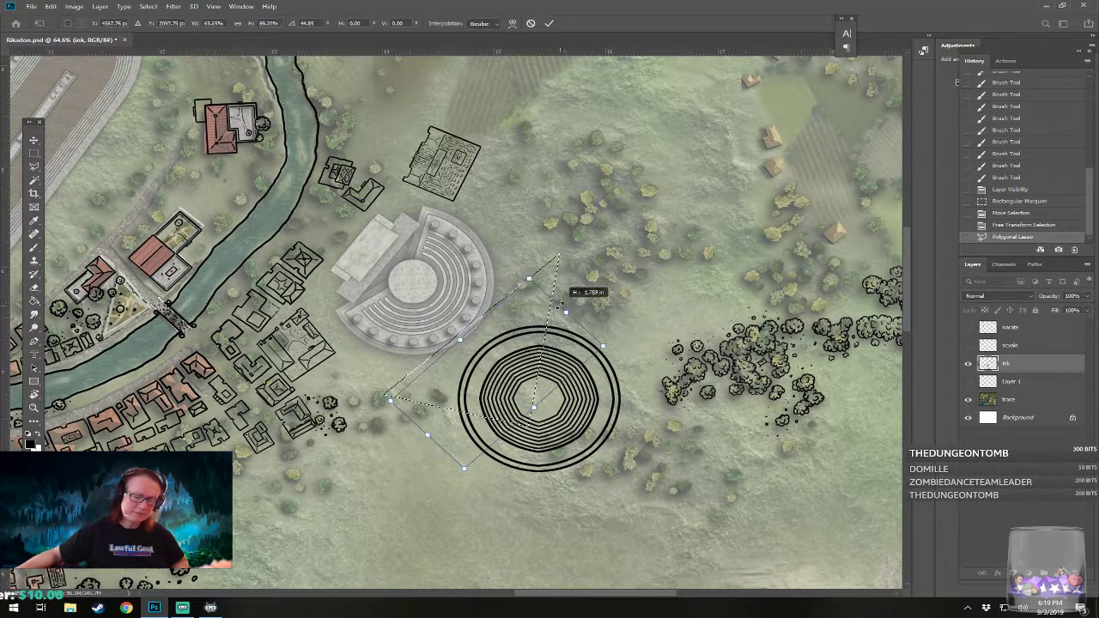
left_click_drag(524, 385, 534, 373)
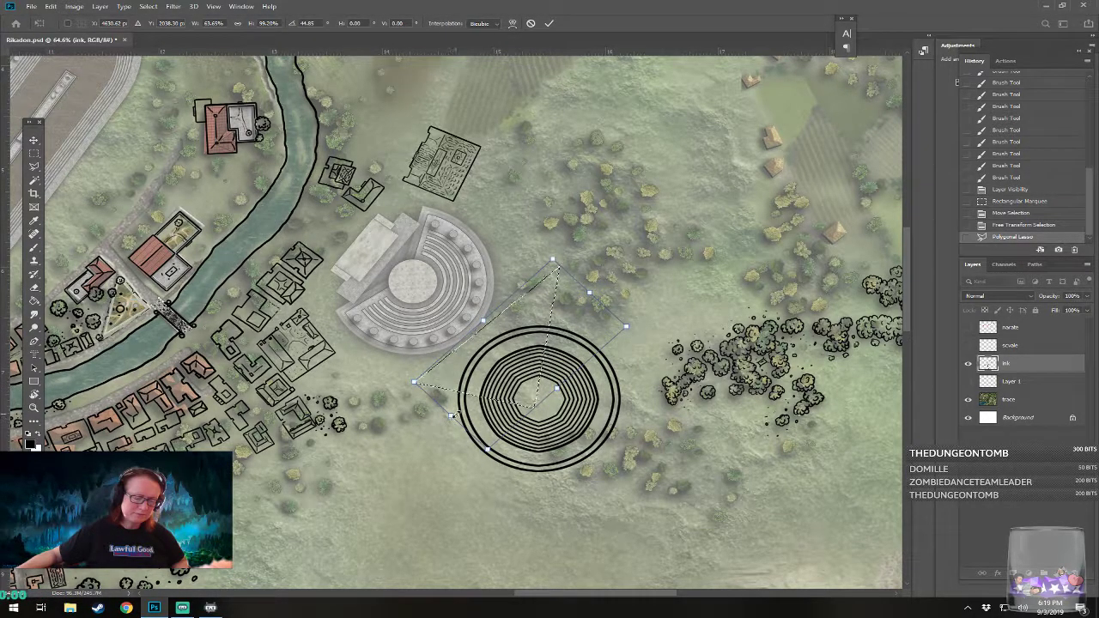
left_click_drag(448, 416, 426, 431)
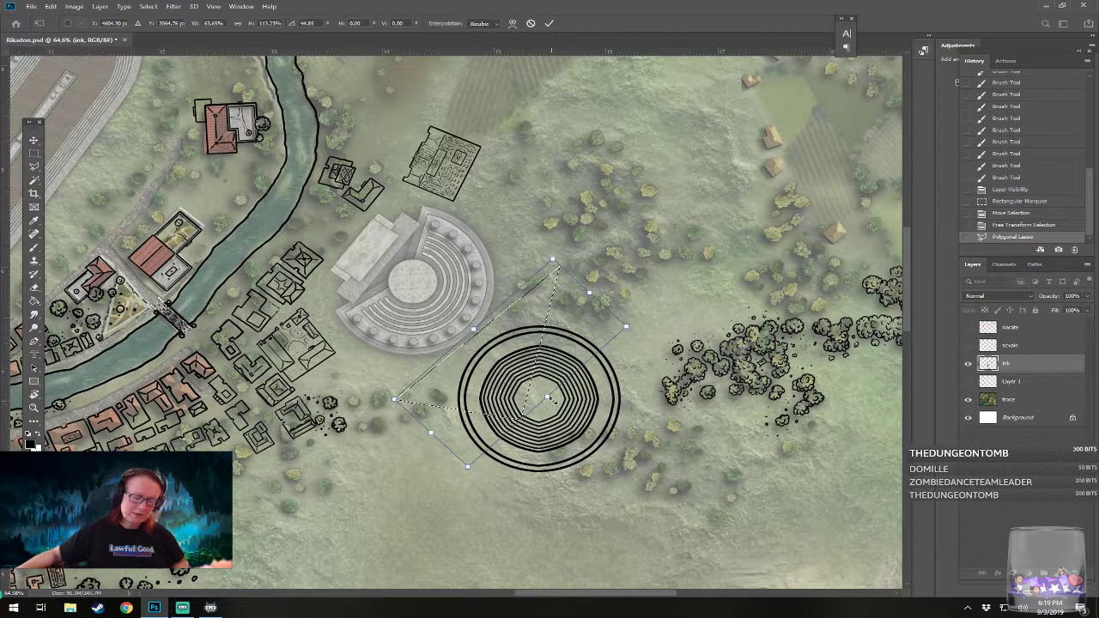
left_click_drag(549, 398, 568, 415)
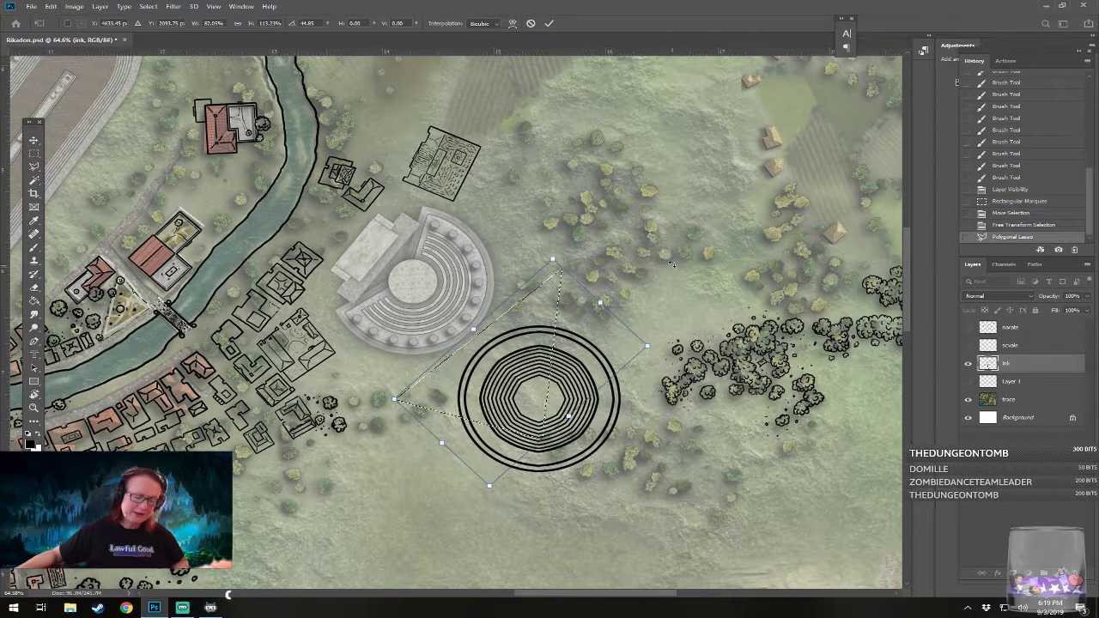
left_click_drag(556, 252, 504, 291)
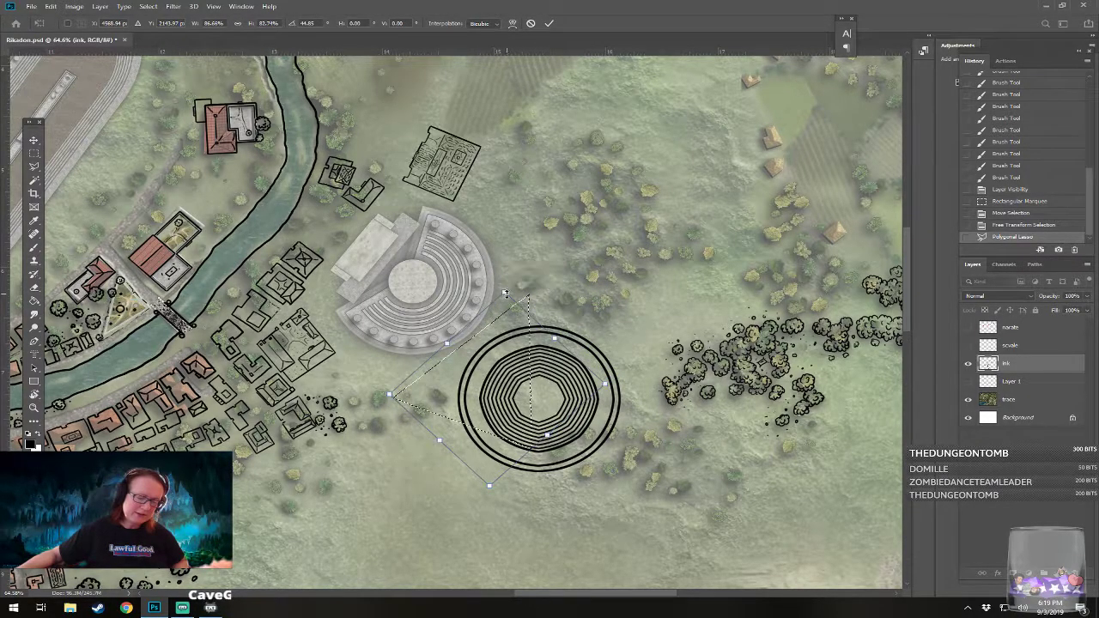
left_click_drag(515, 425, 536, 396)
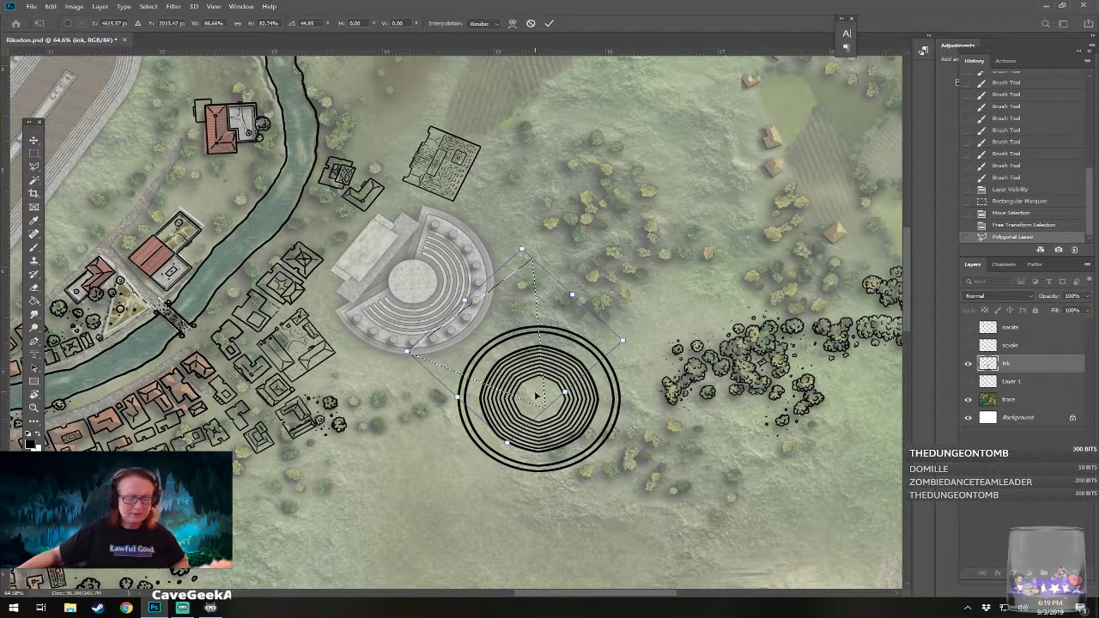
left_click_drag(456, 396, 422, 445)
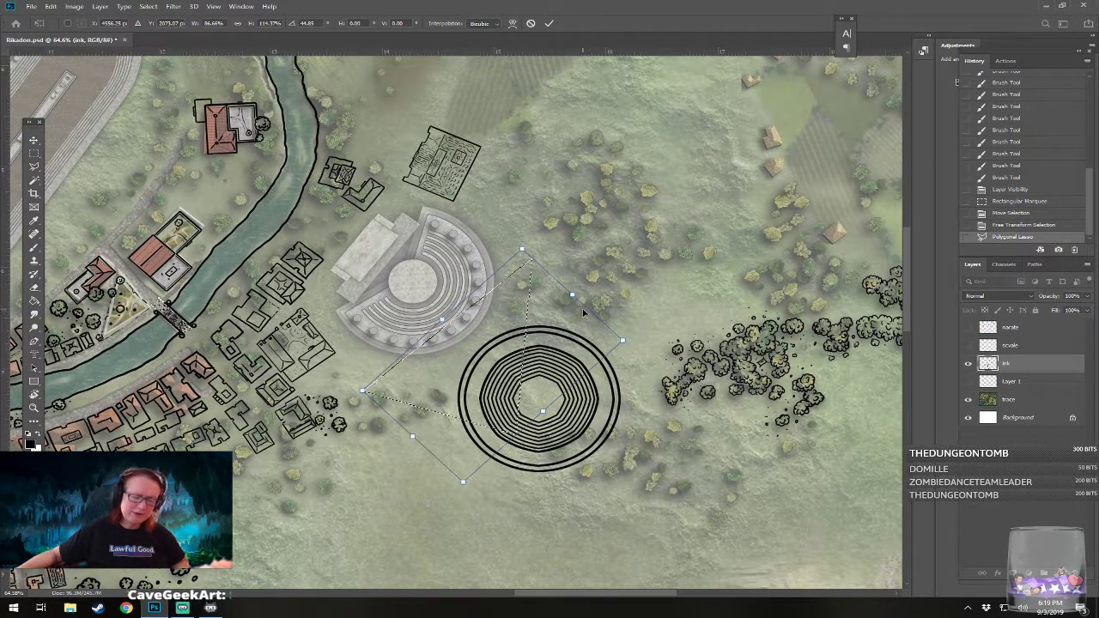
left_click_drag(573, 294, 629, 257)
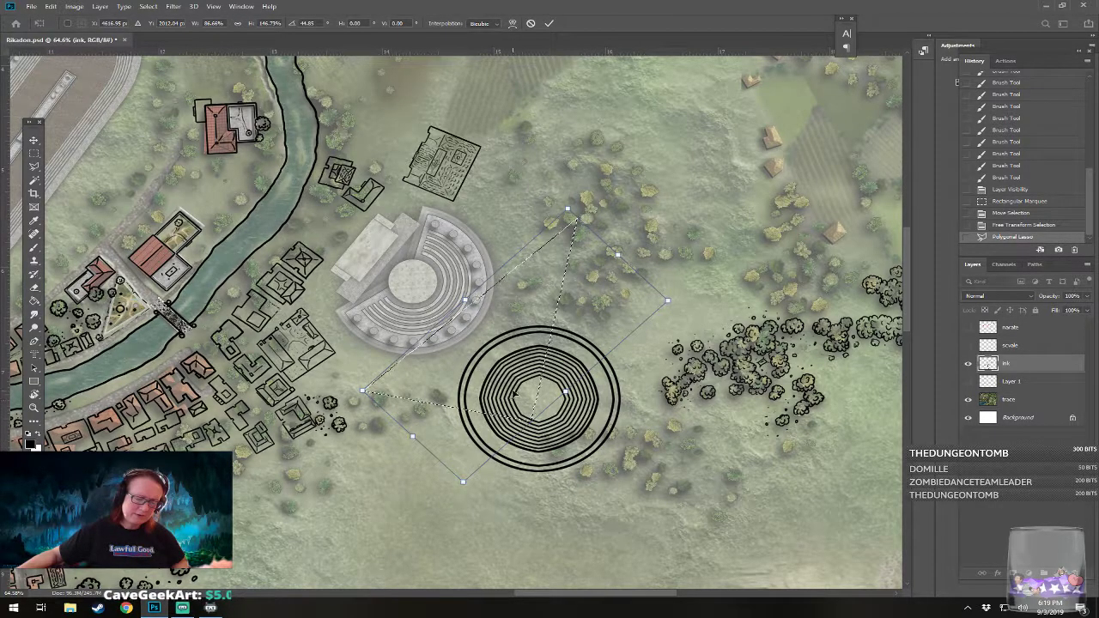
left_click_drag(464, 481, 468, 468)
left_click_drag(529, 394, 541, 391)
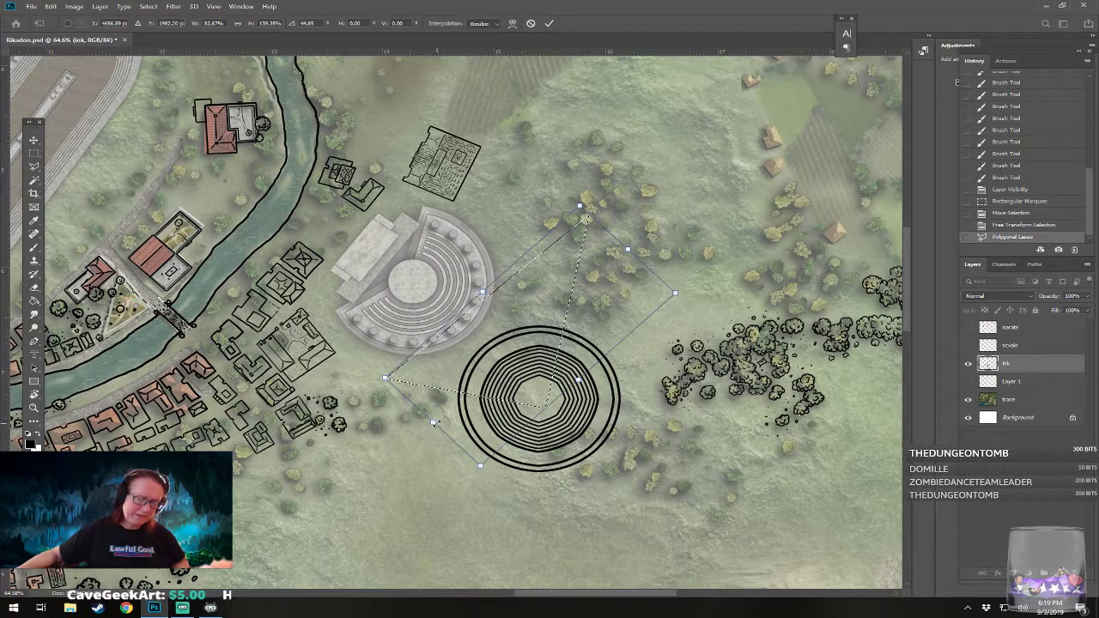
left_click_drag(384, 377, 357, 444)
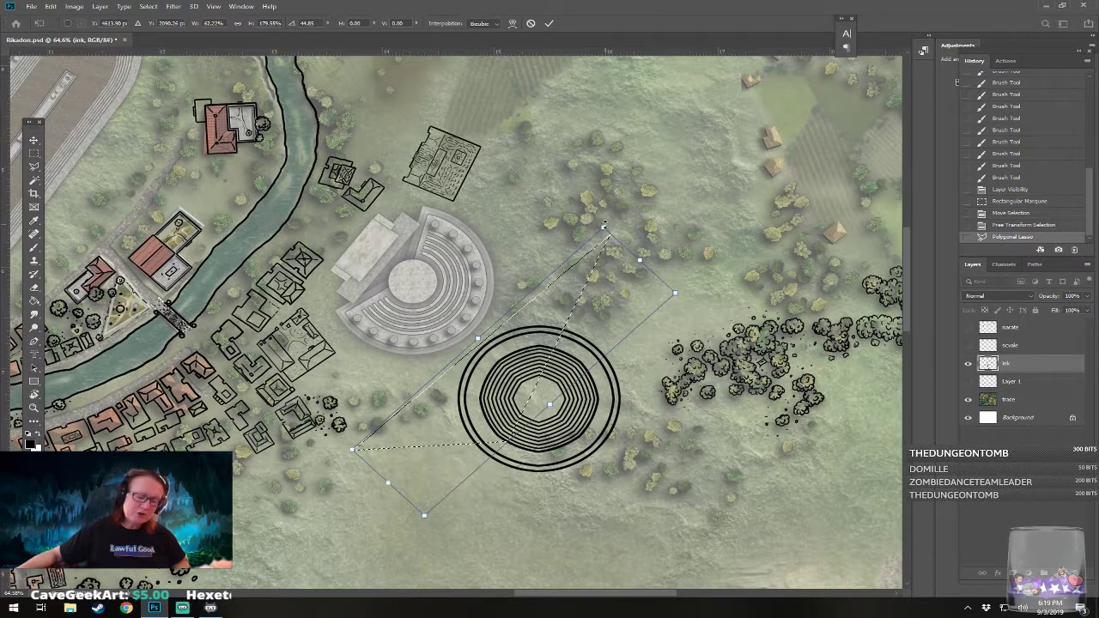
left_click_drag(605, 225, 598, 187)
left_click_drag(540, 375, 564, 355)
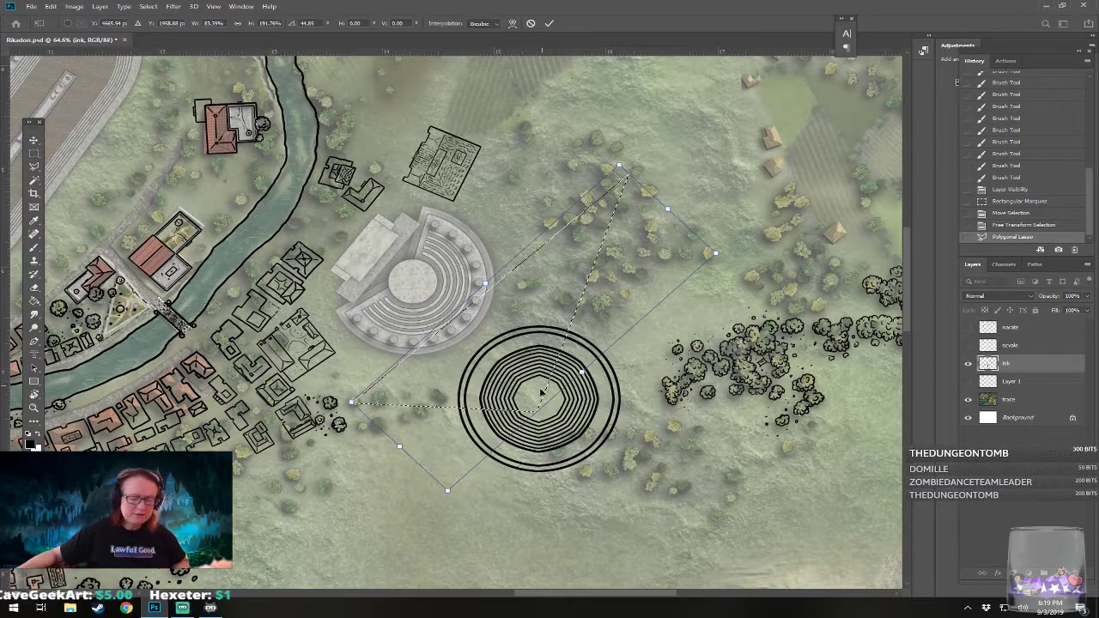
Step: Reduce the selection outline's rotation to about 25°, align its inner corner with the rings' centre, and apply the transform
left_click_drag(444, 498, 516, 502)
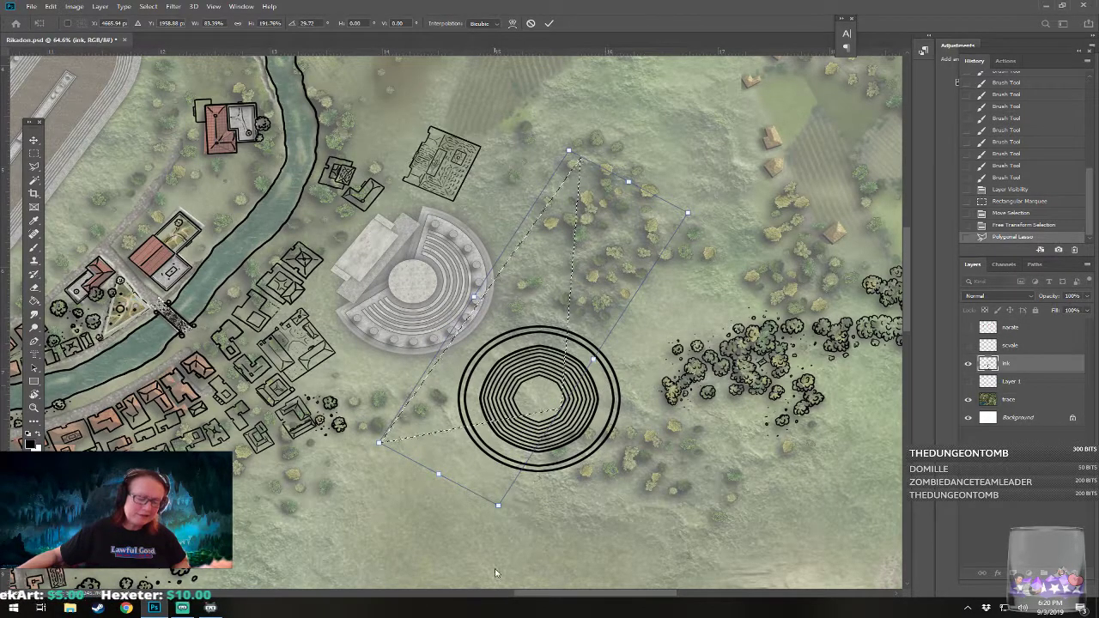
left_click_drag(493, 570, 529, 547)
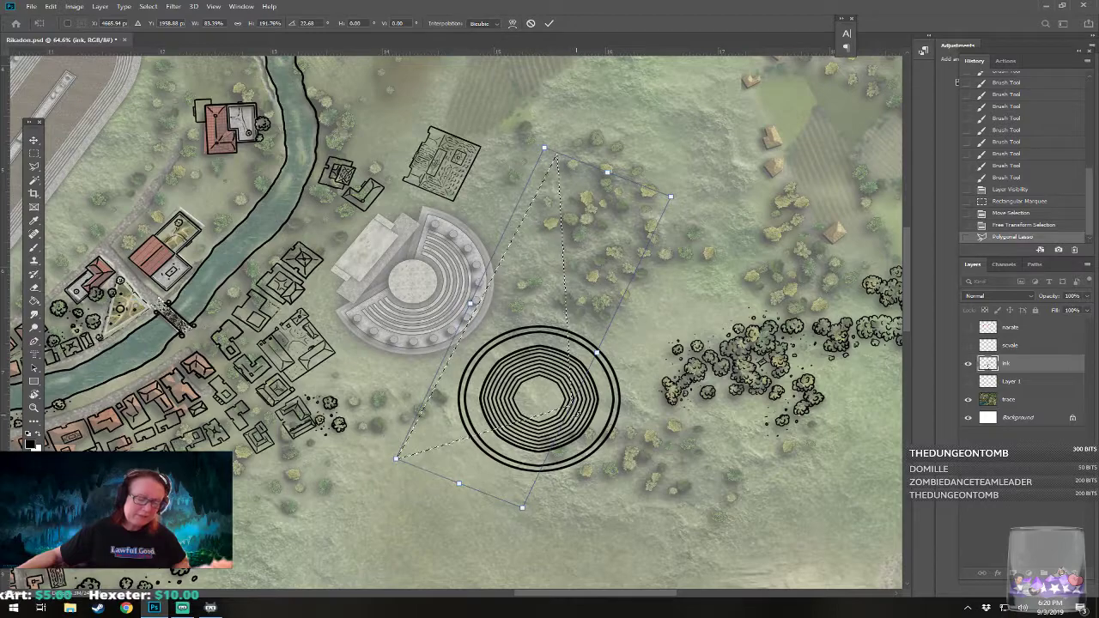
left_click_drag(564, 385, 539, 384)
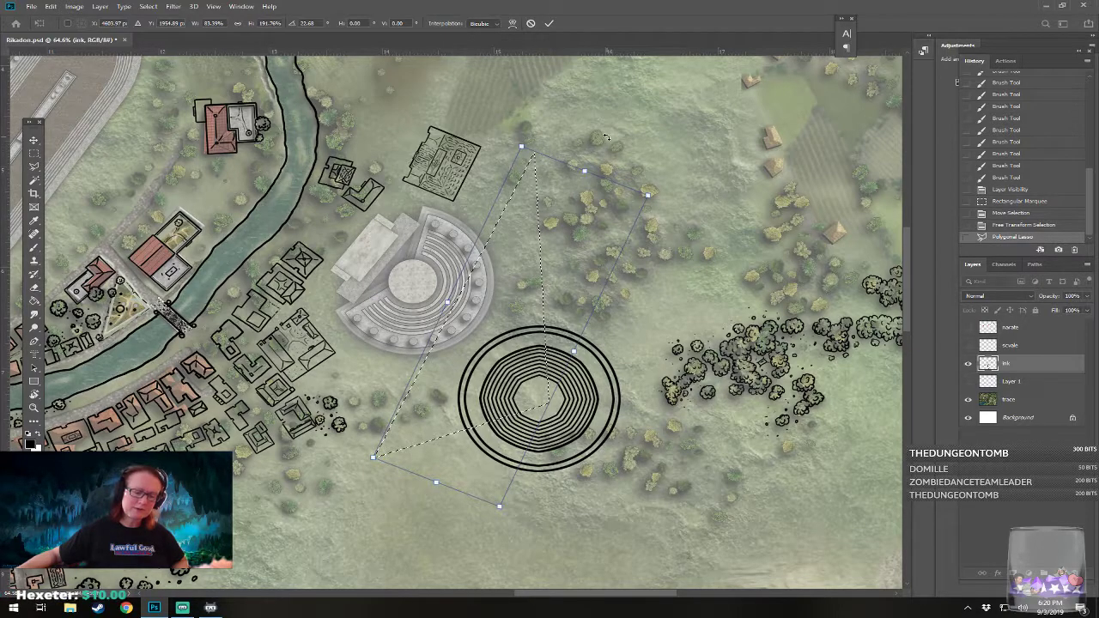
left_click_drag(606, 137, 613, 142)
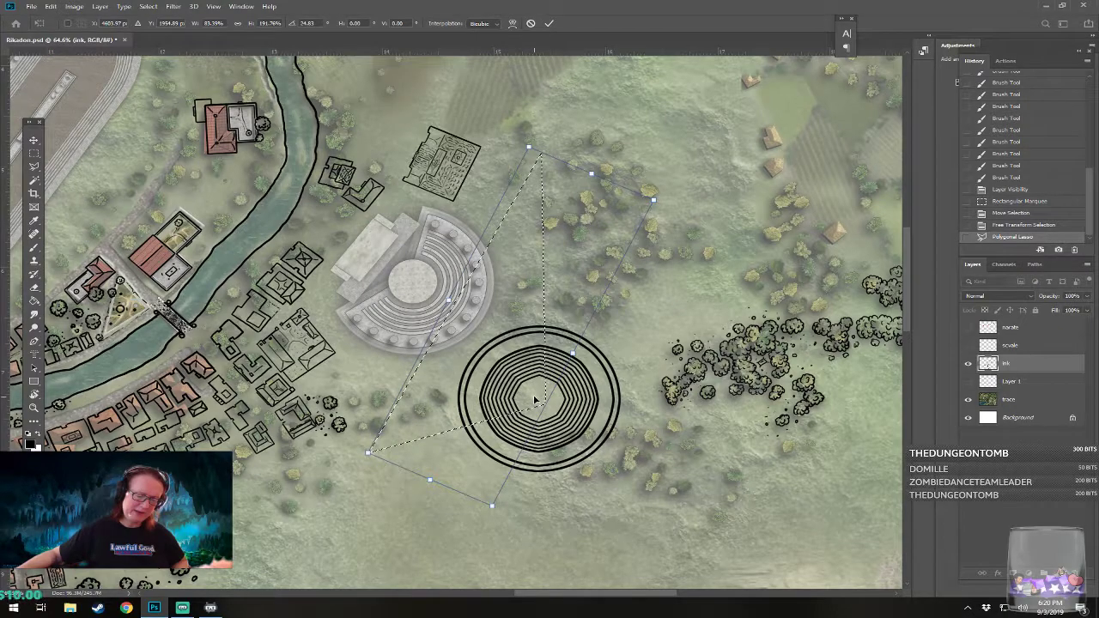
left_click_drag(535, 399, 530, 395)
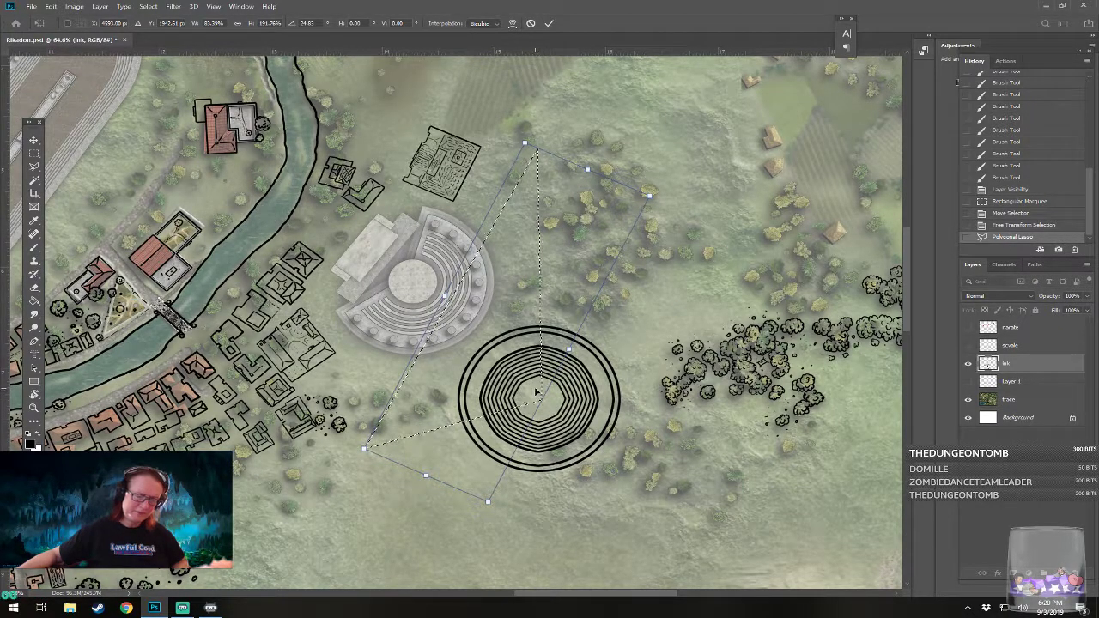
key("Return")
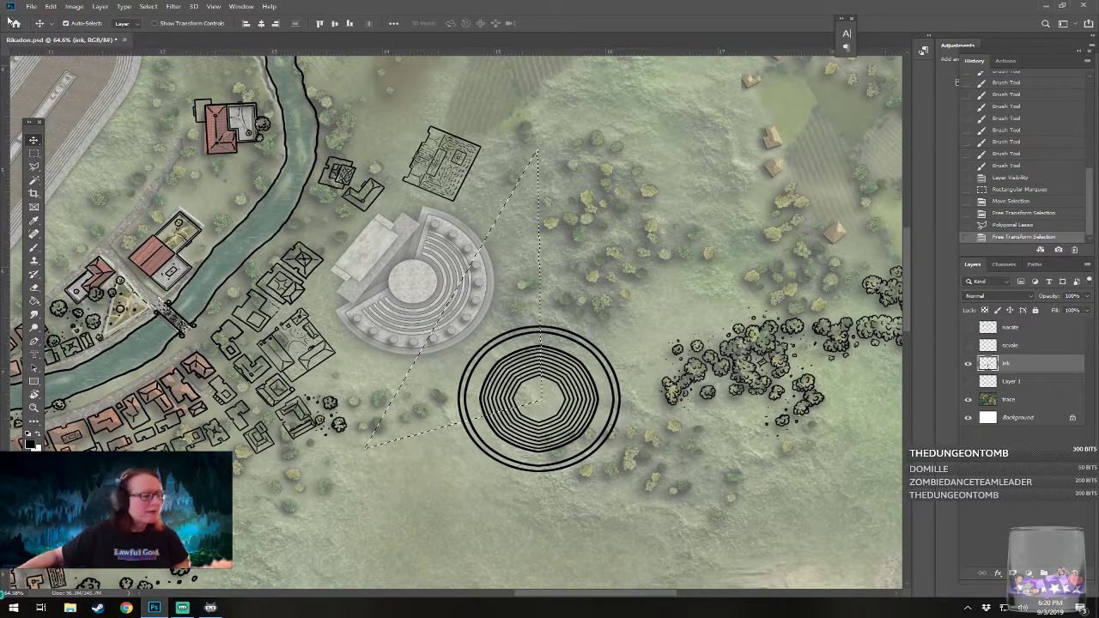
Step: Subtract the central octagon from the selection with the Polygonal Lasso, clear the selected wedge of rings from the ink layer, and deselect
left_click(33, 167)
key("alt")
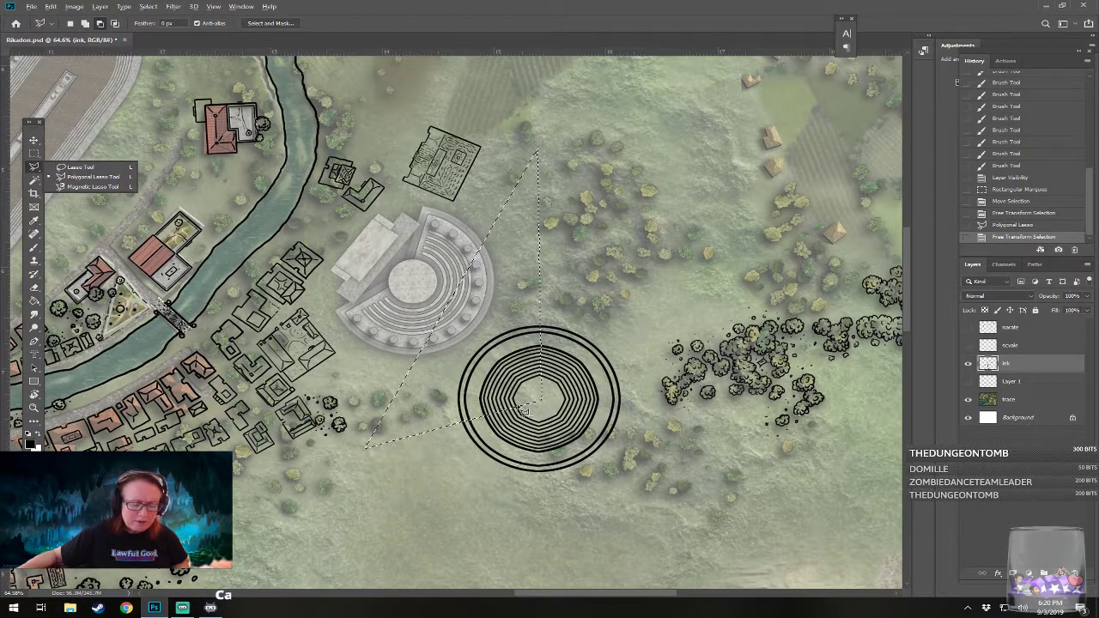
left_click(522, 417)
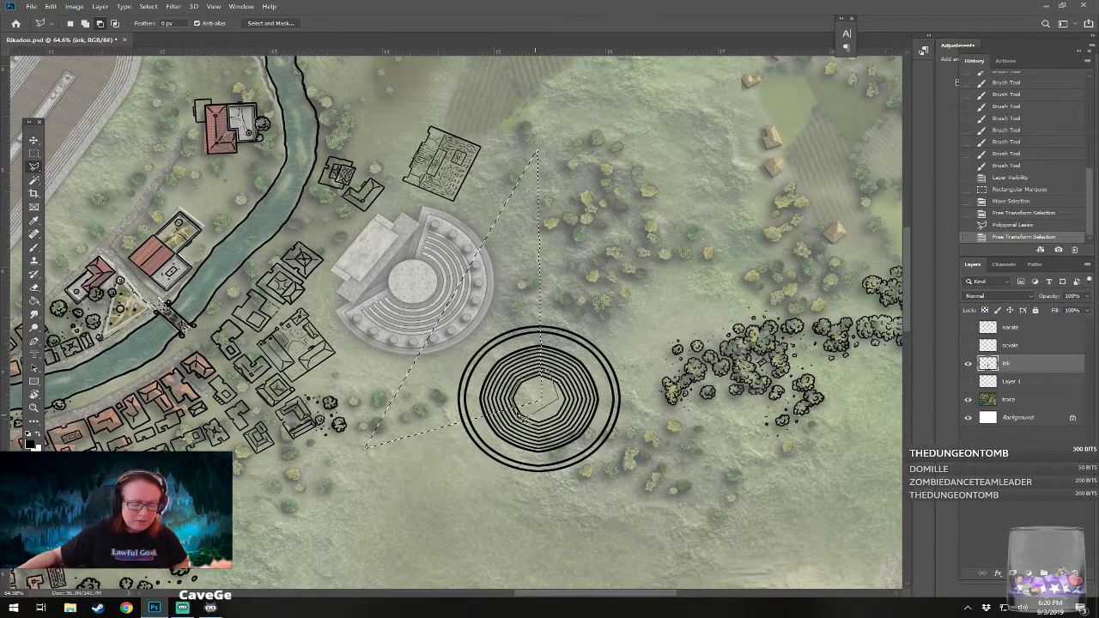
double_click(522, 416)
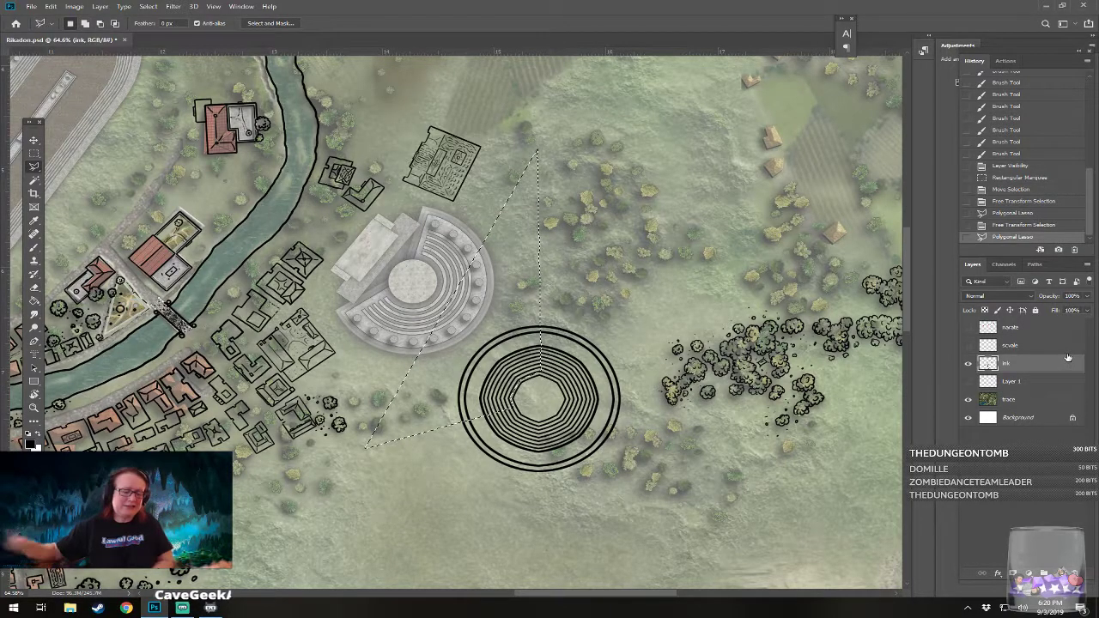
key("Delete")
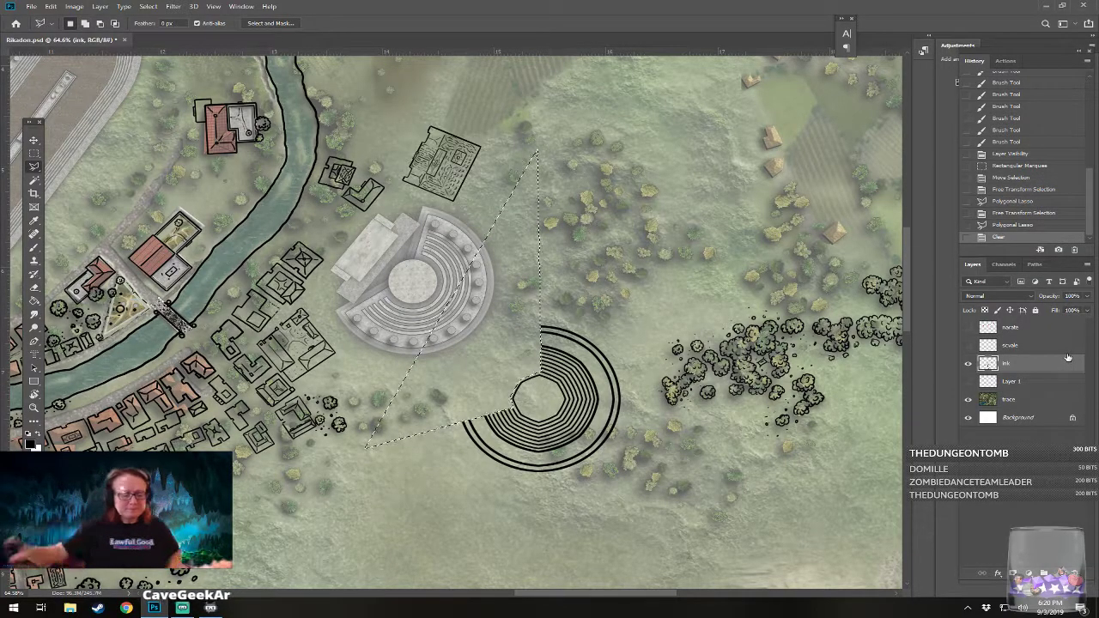
right_click(34, 153)
left_click(86, 164)
key("ctrl+d")
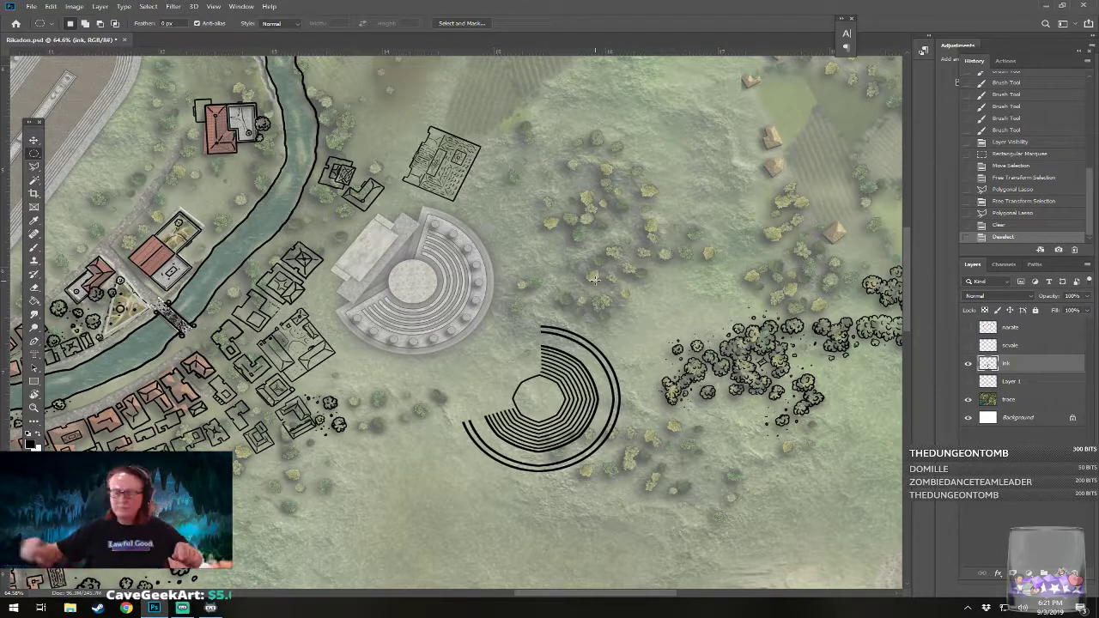
Step: With a Hard Round brush, ink a straight line along the rings' western cut edge, from the outermost ring to the central octagon
scroll(594, 279, "up", 3)
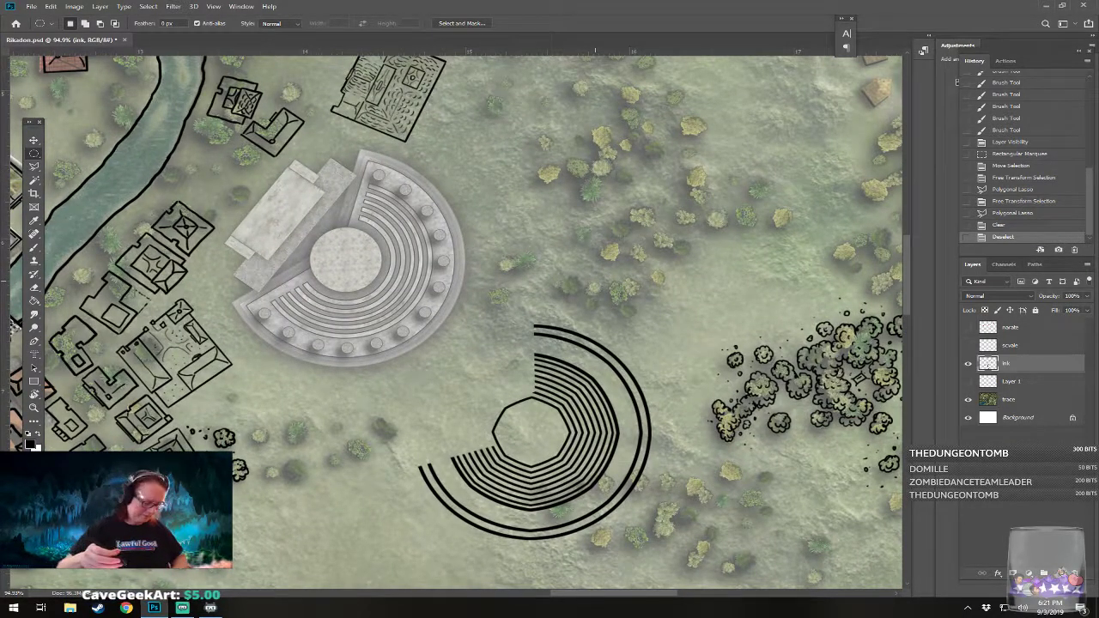
left_click(33, 249)
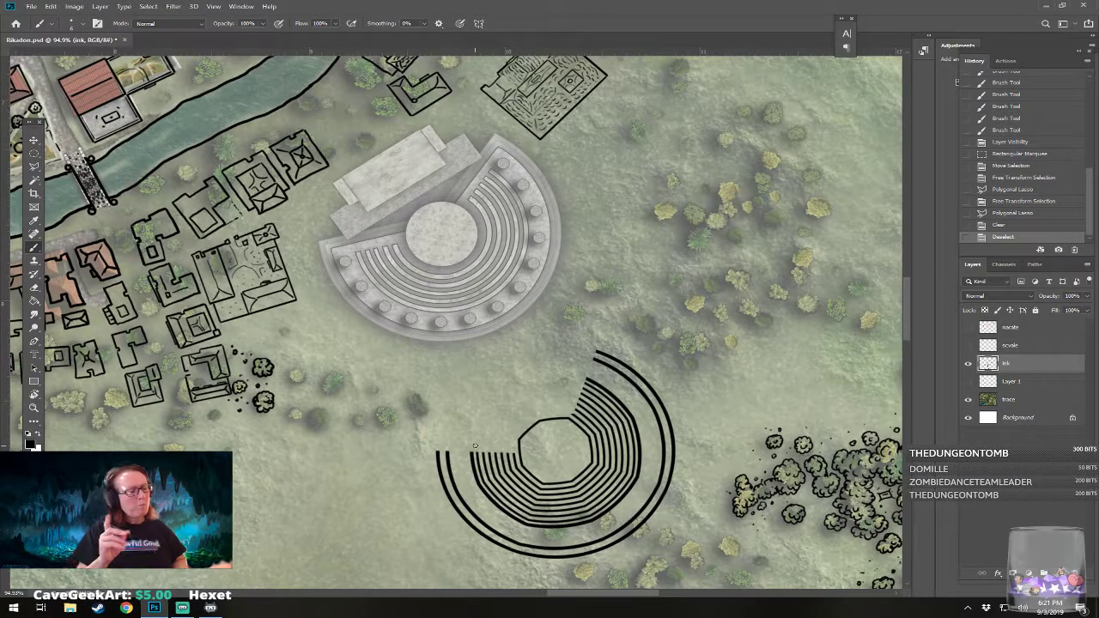
left_click(71, 23)
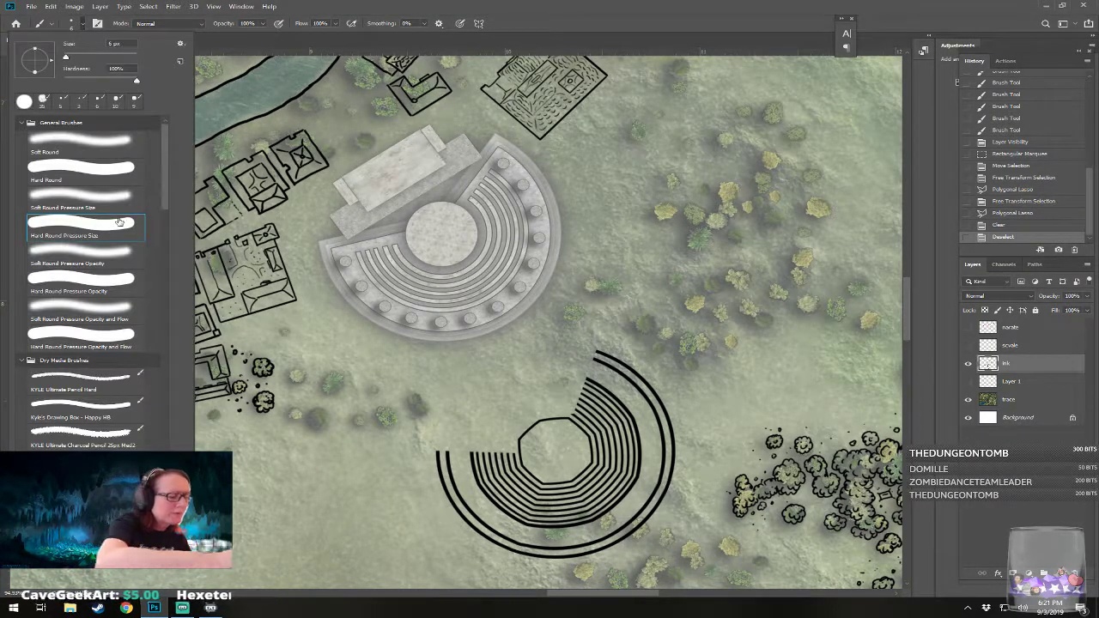
left_click(113, 165)
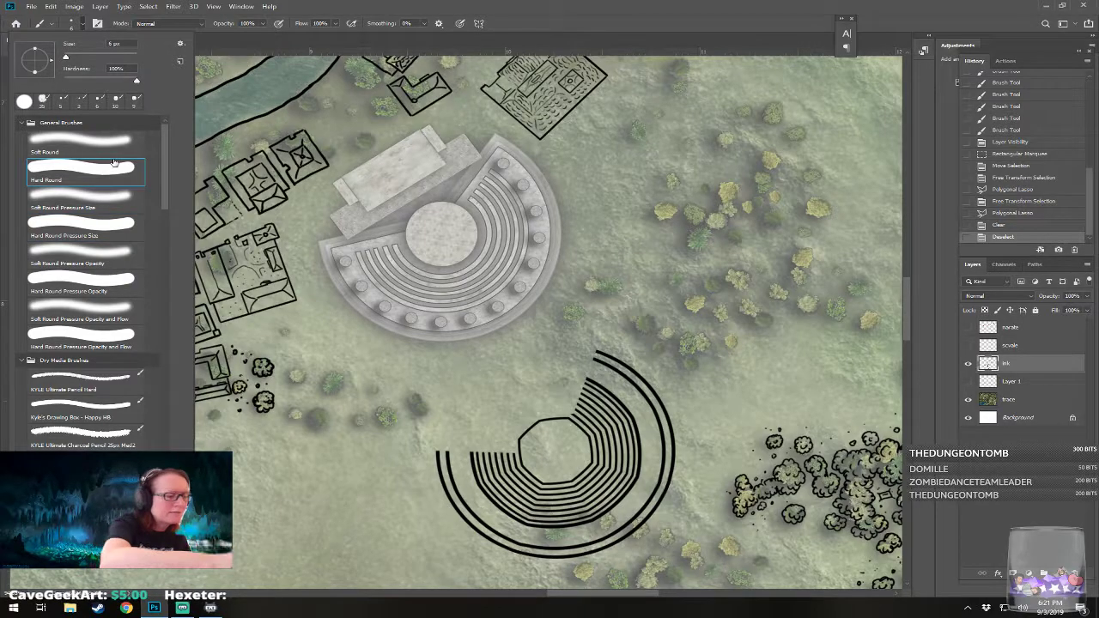
left_click(127, 43)
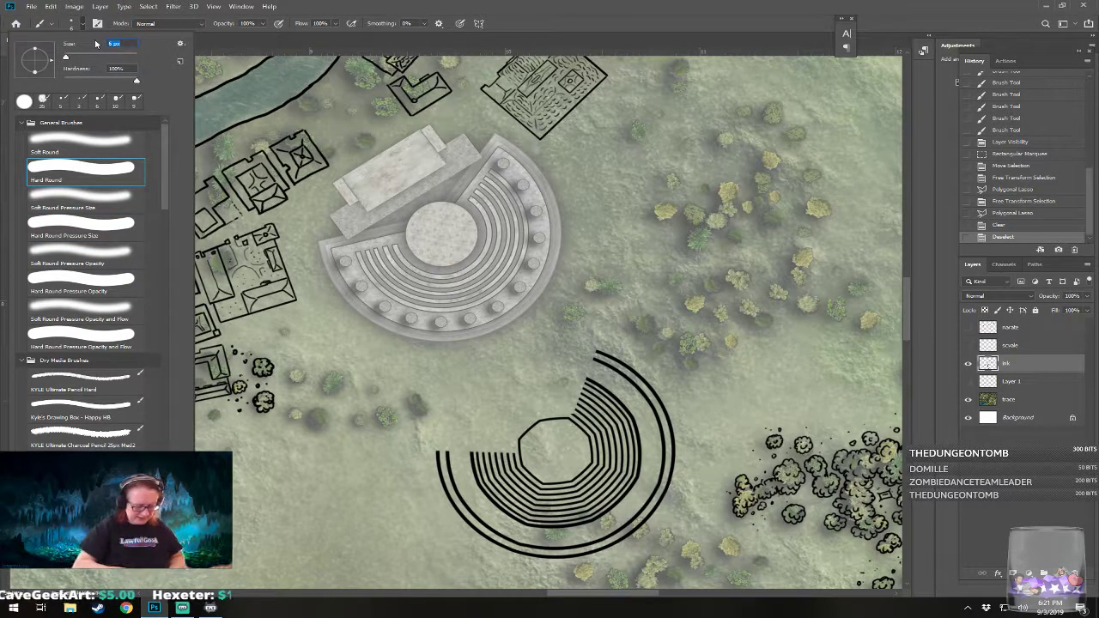
key("Return")
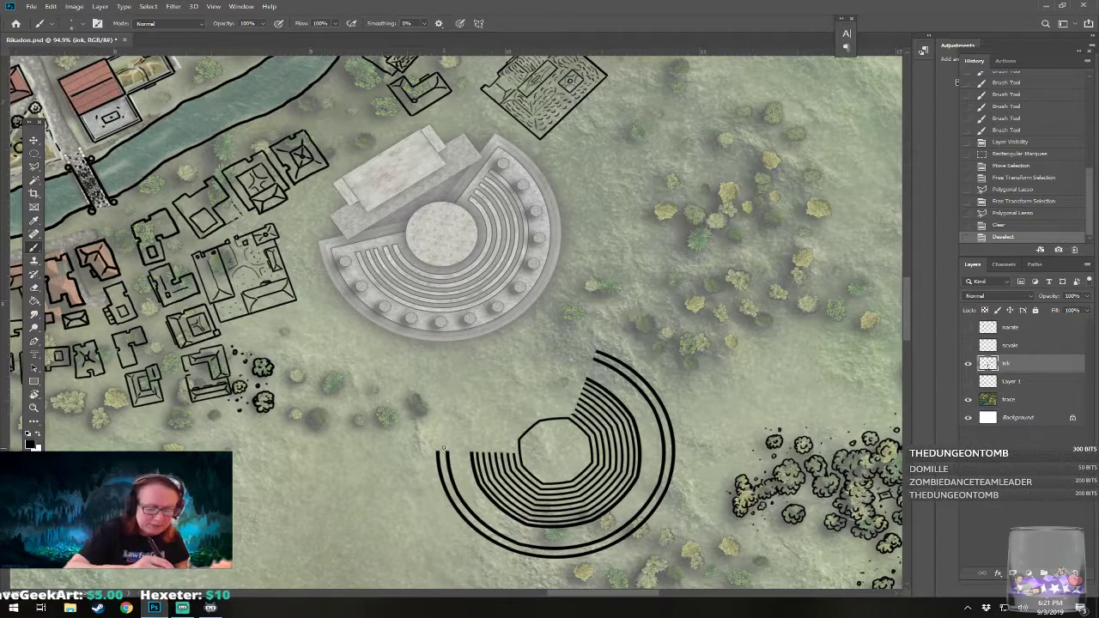
left_click(437, 452)
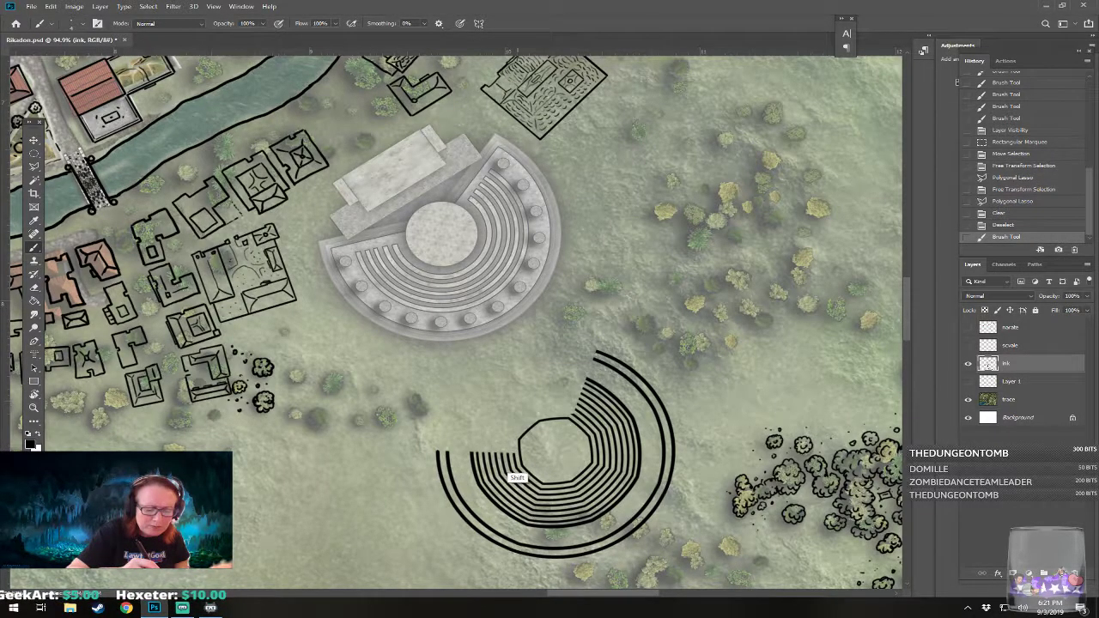
left_click(519, 450, "shift")
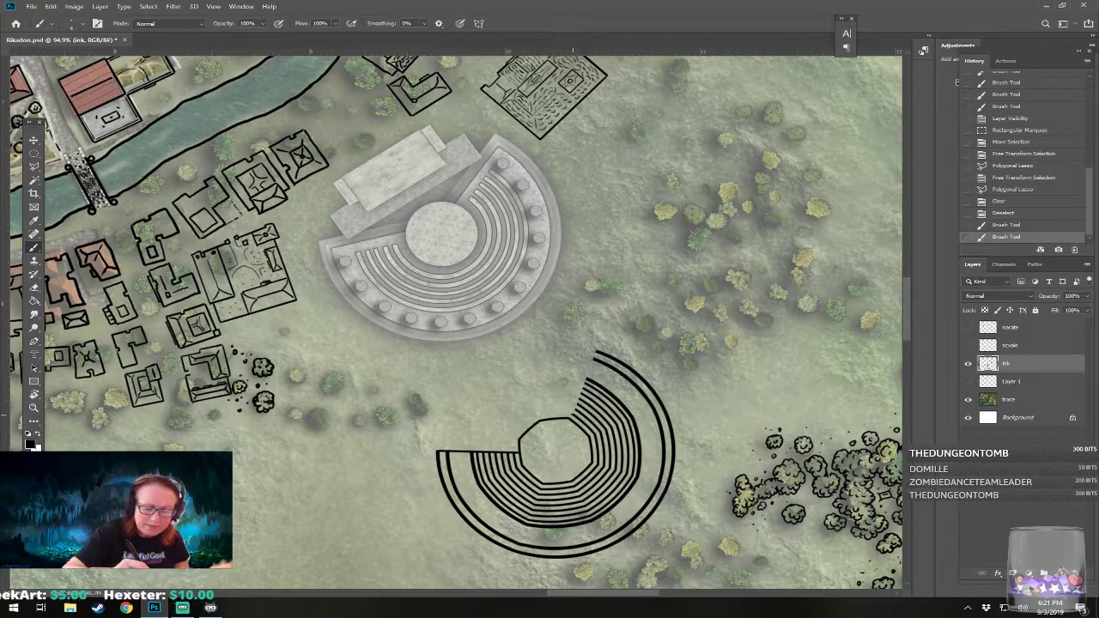
left_click(571, 416)
left_click(595, 352, "shift")
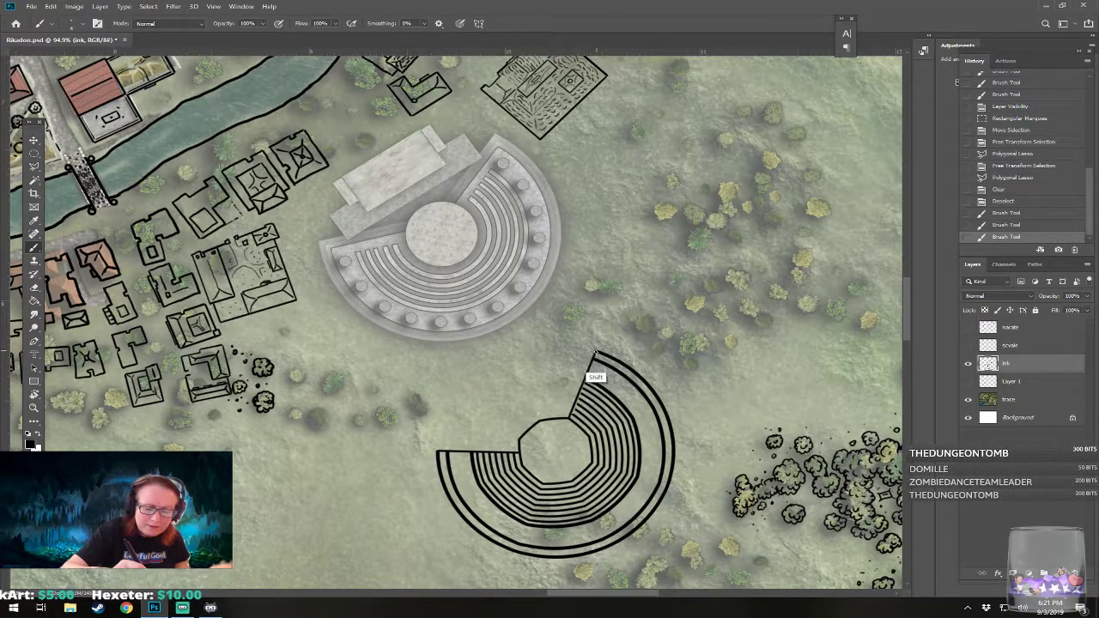
key("ctrl+z")
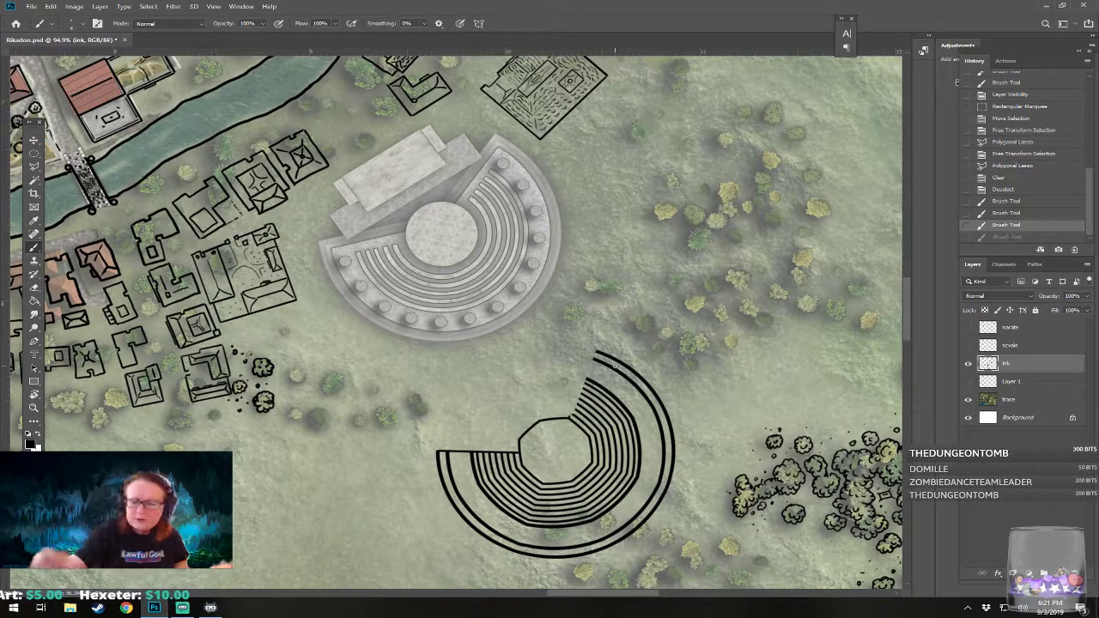
key("ctrl+z")
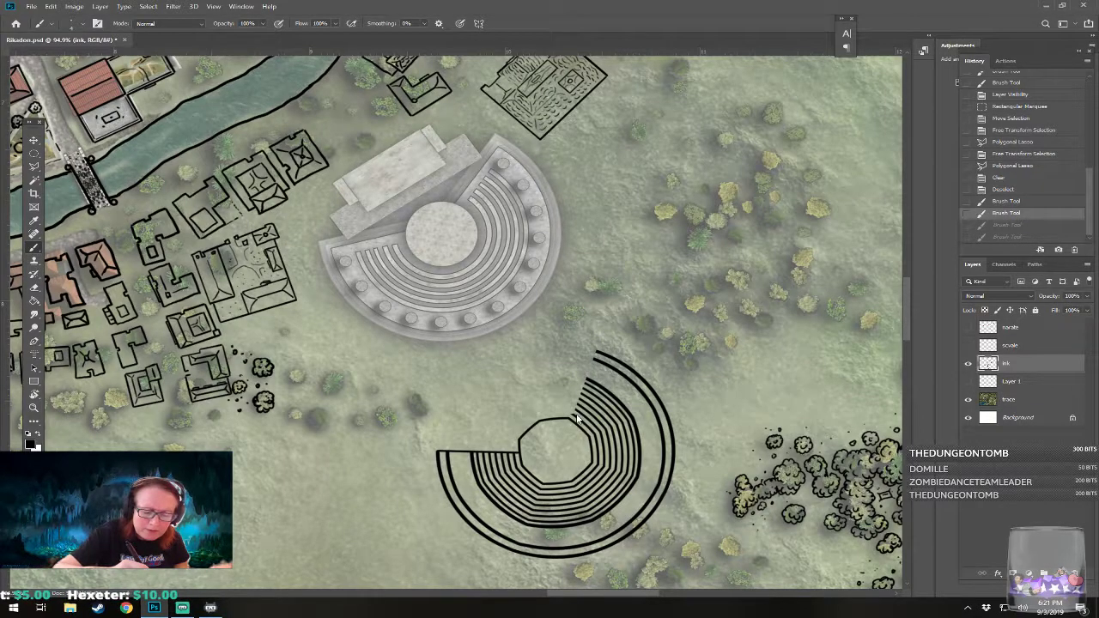
Step: Ink a straight line along the rings' northeastern cut edge, from the central octagon to the outermost ring
left_click(571, 416)
left_click(595, 353, "shift")
scroll(608, 357, "down", 6)
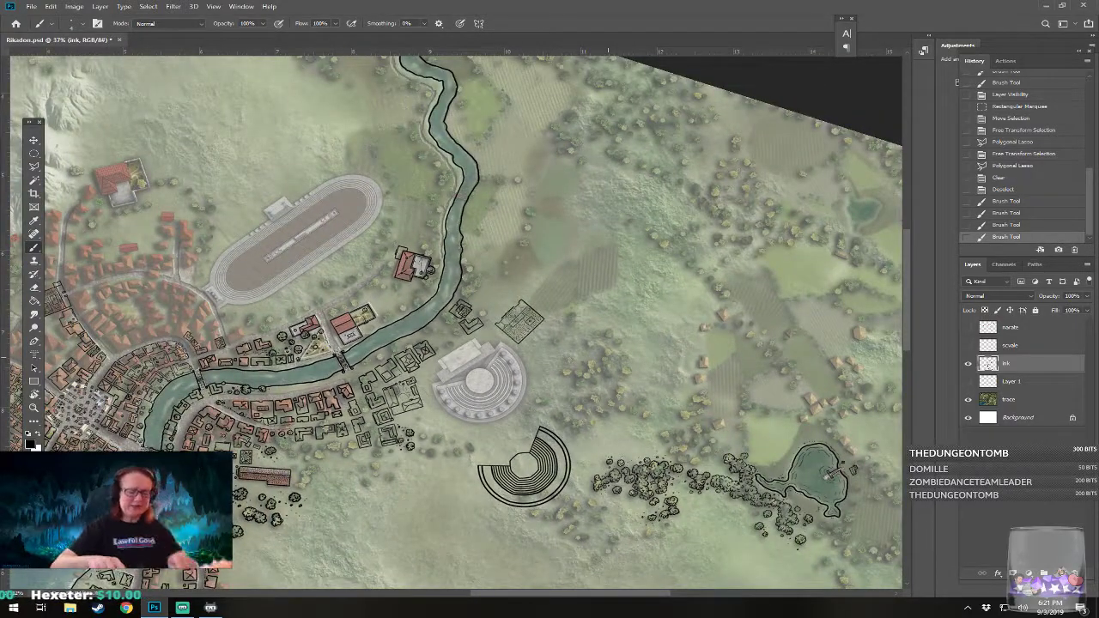
scroll(608, 357, "up", 4)
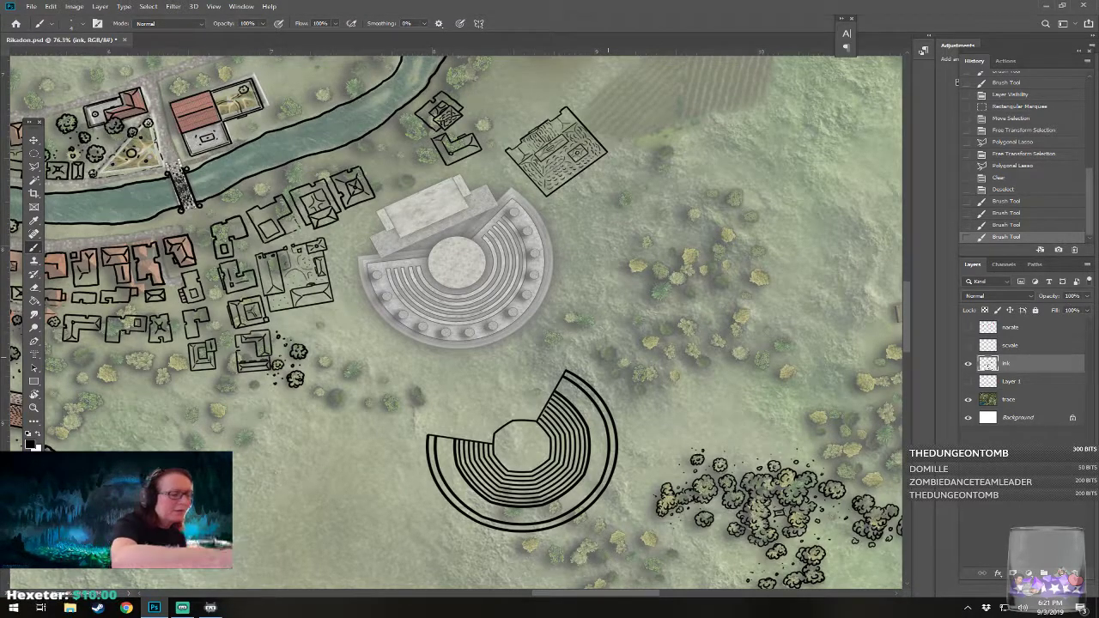
Step: Enlarge the brush to 20 and ink a single round column dot in the southeastern part of the gap between the seating and outer rings
left_click(73, 23)
left_click(115, 43)
key("Return")
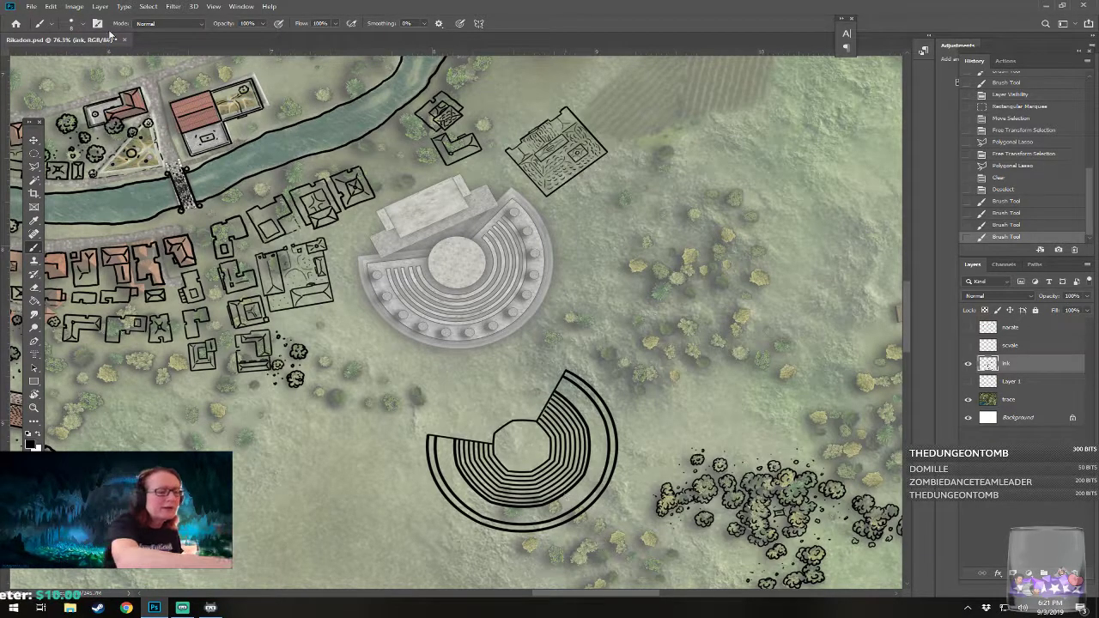
key("bracketright")
key("bracketright")
key("bracketright")
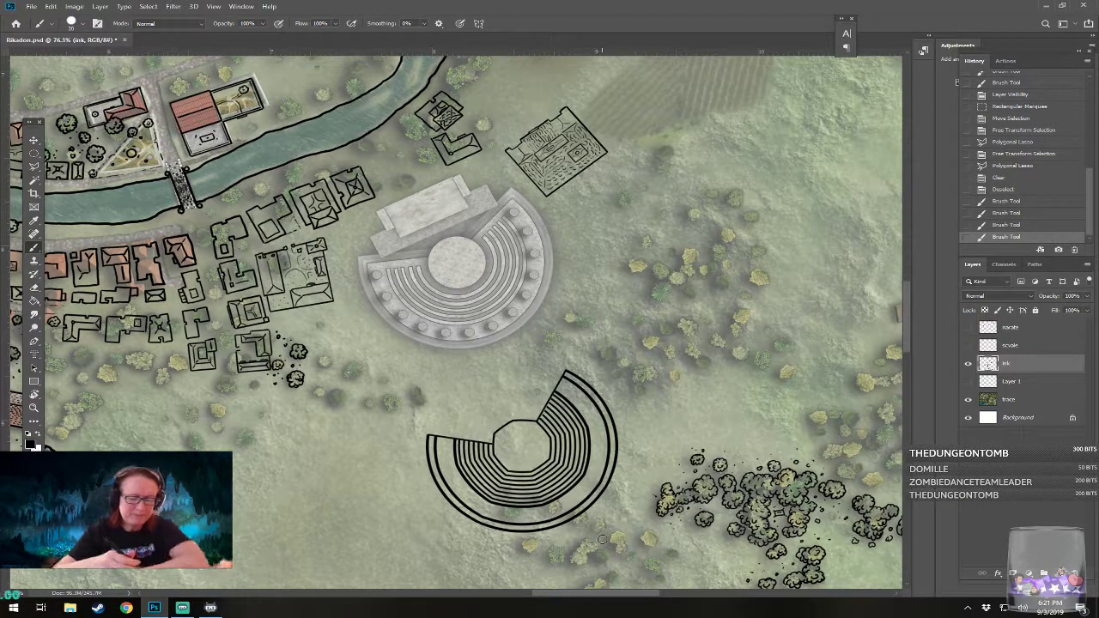
left_click_drag(602, 539, 582, 507)
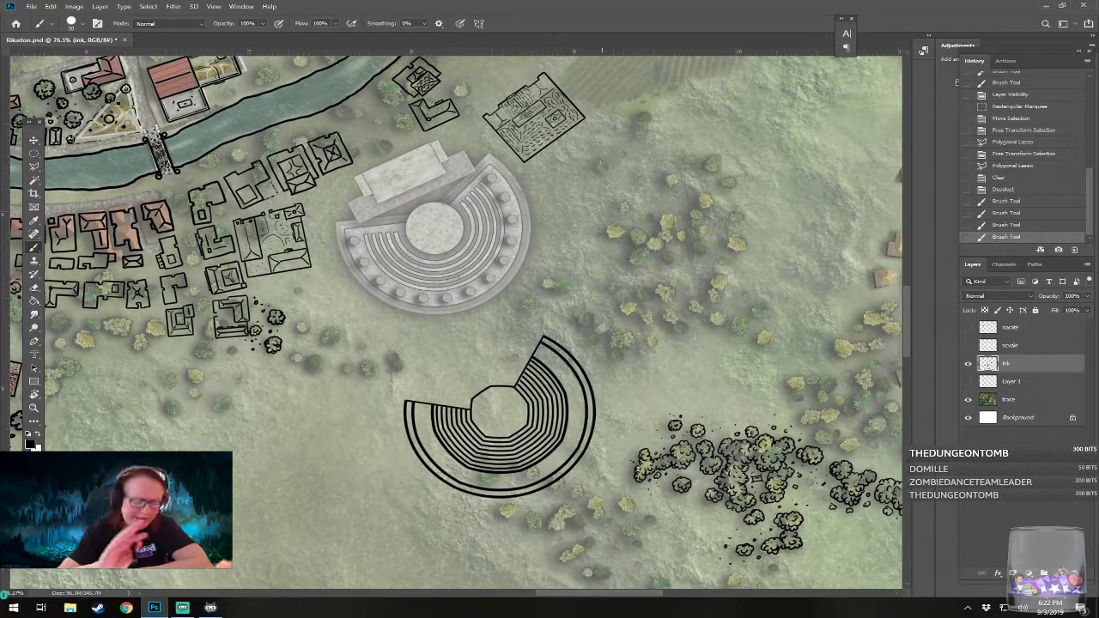
left_click(543, 468)
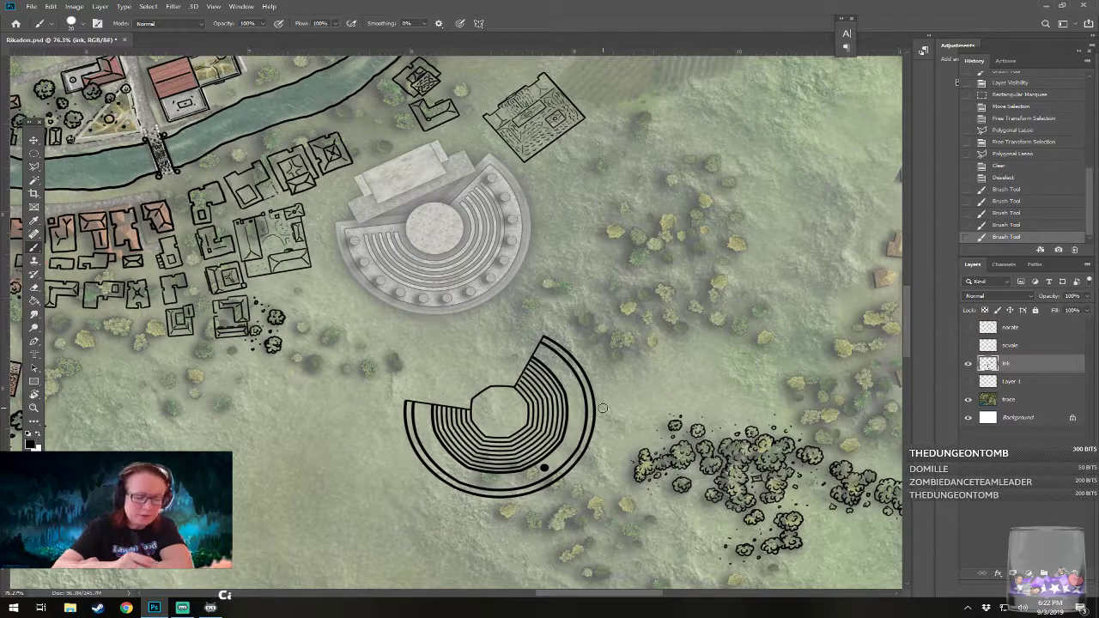
Step: Try column dots at the northeastern and western ends of the gap, and step back in the history to before both
left_click(543, 353)
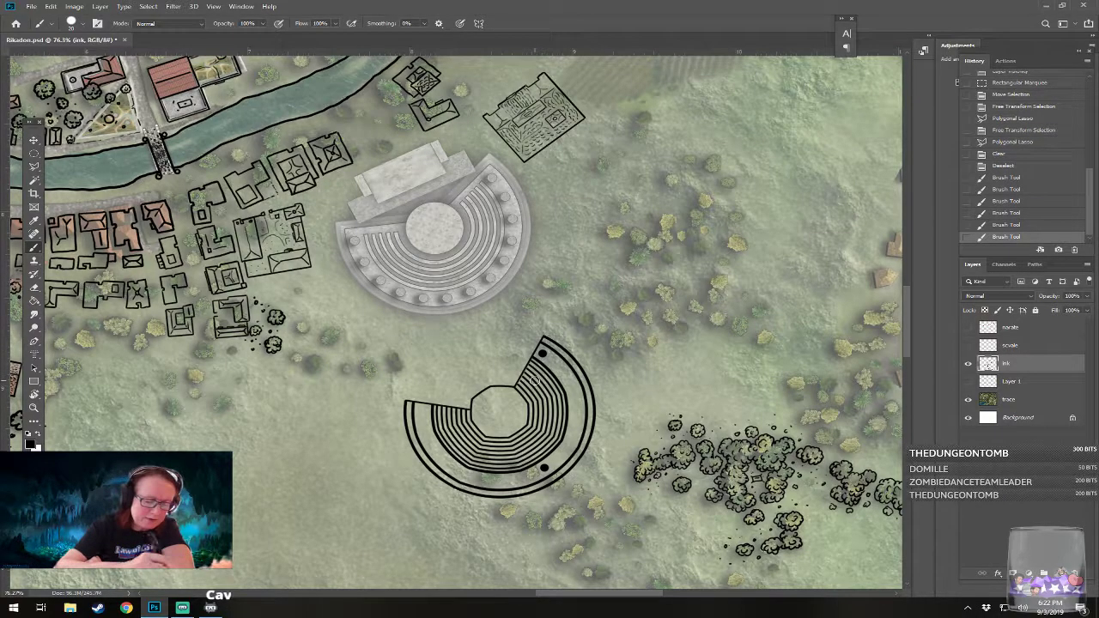
left_click(420, 411)
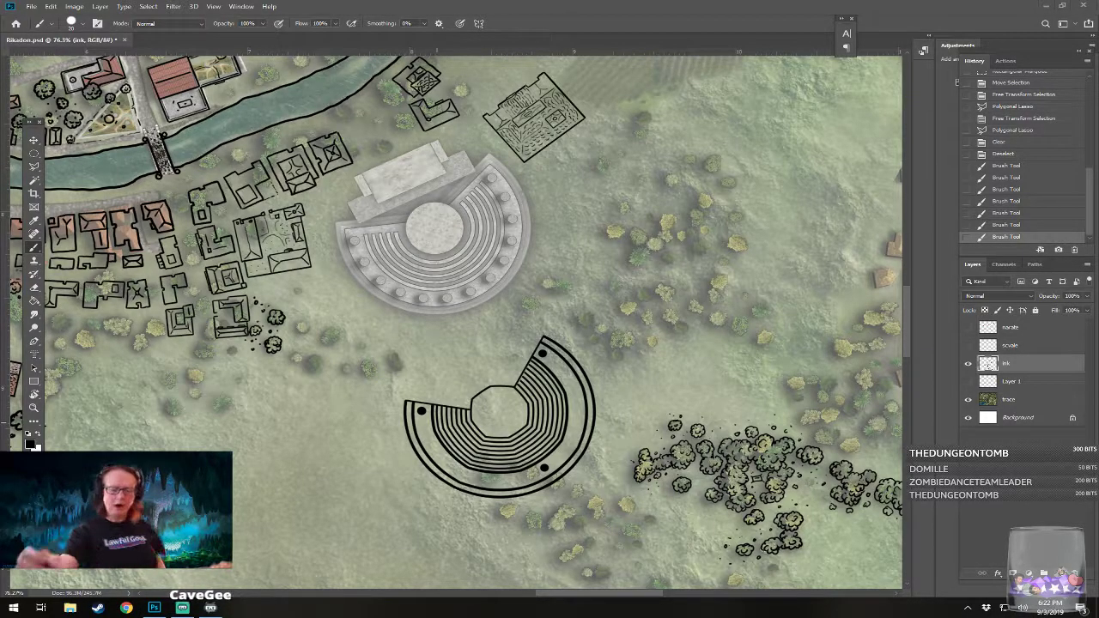
left_click(1011, 212)
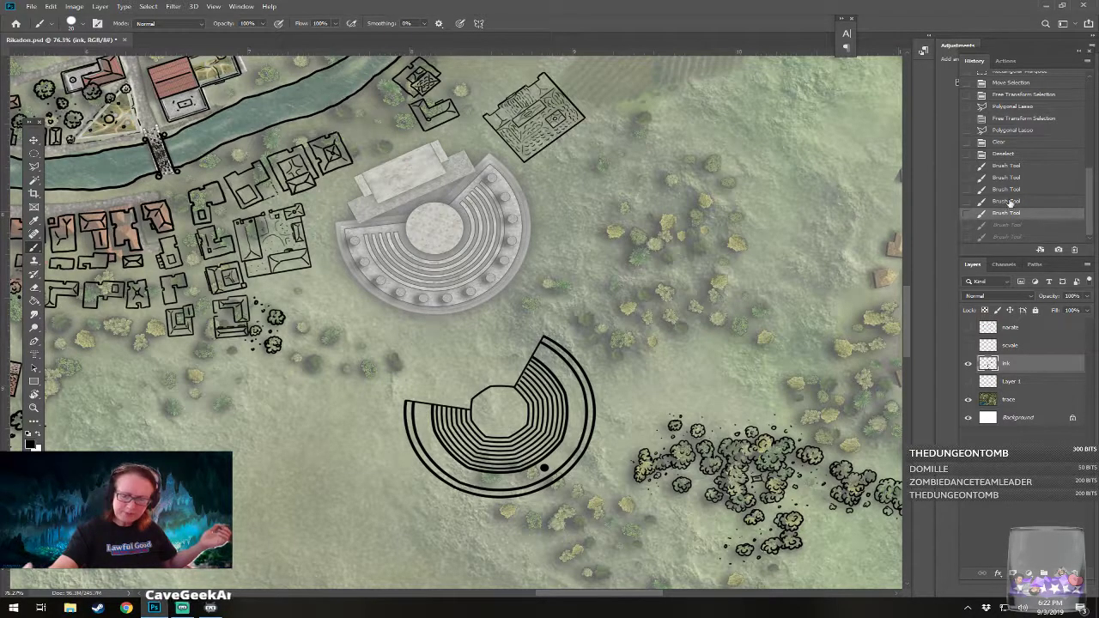
Step: Undo the misplaced column dot and paint a new one in the theatre's outer band, just below the lower-right seating tiers
left_click(1007, 200)
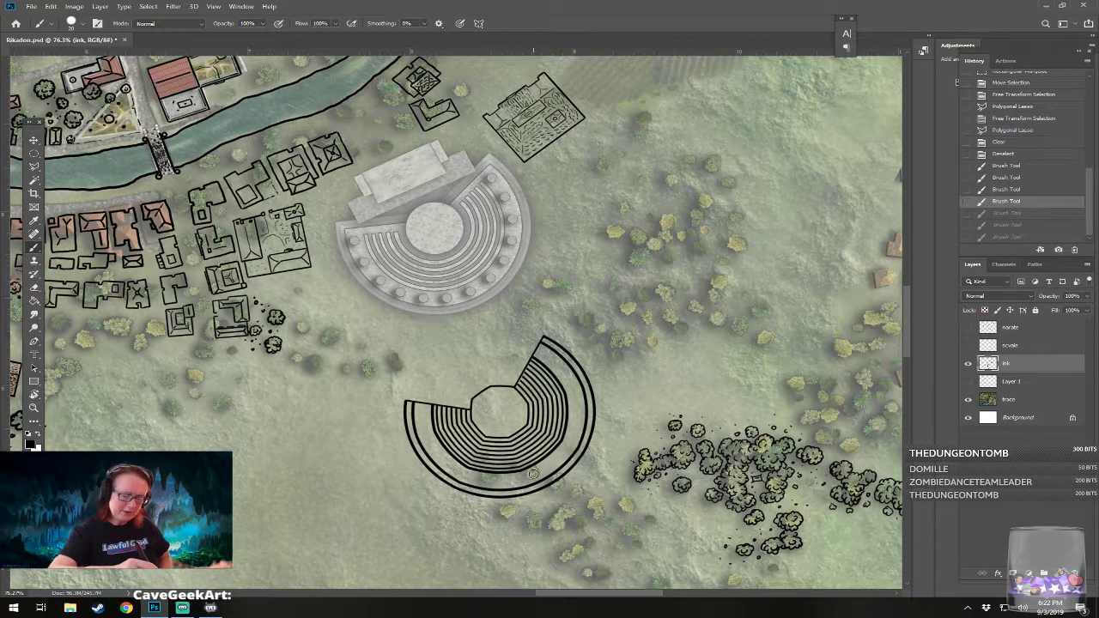
left_click(533, 472)
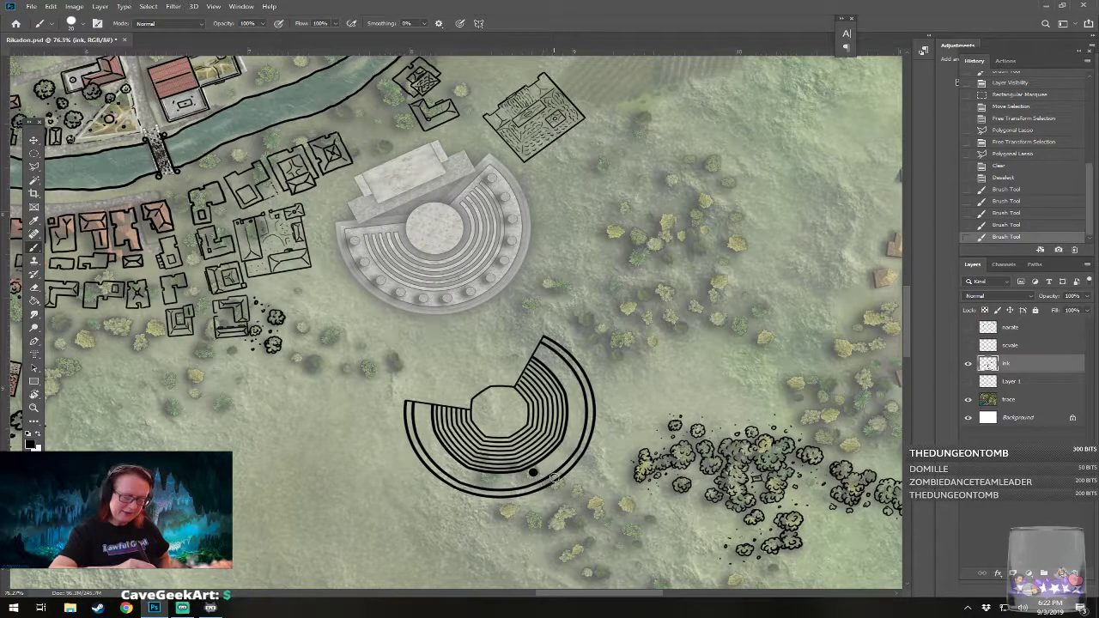
key("ctrl+z")
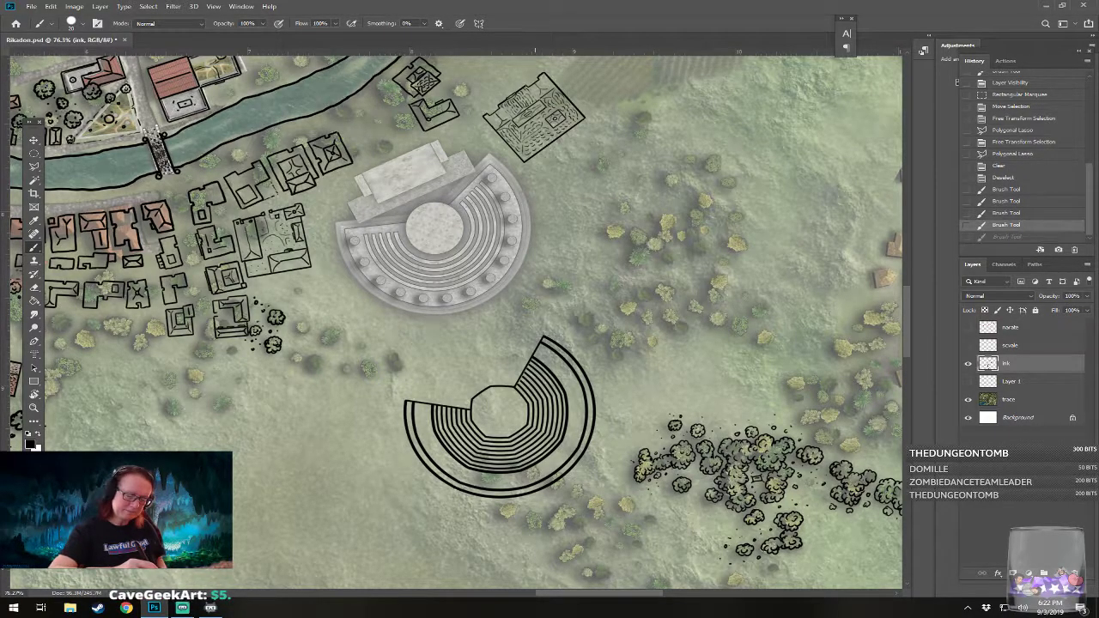
left_click(533, 474)
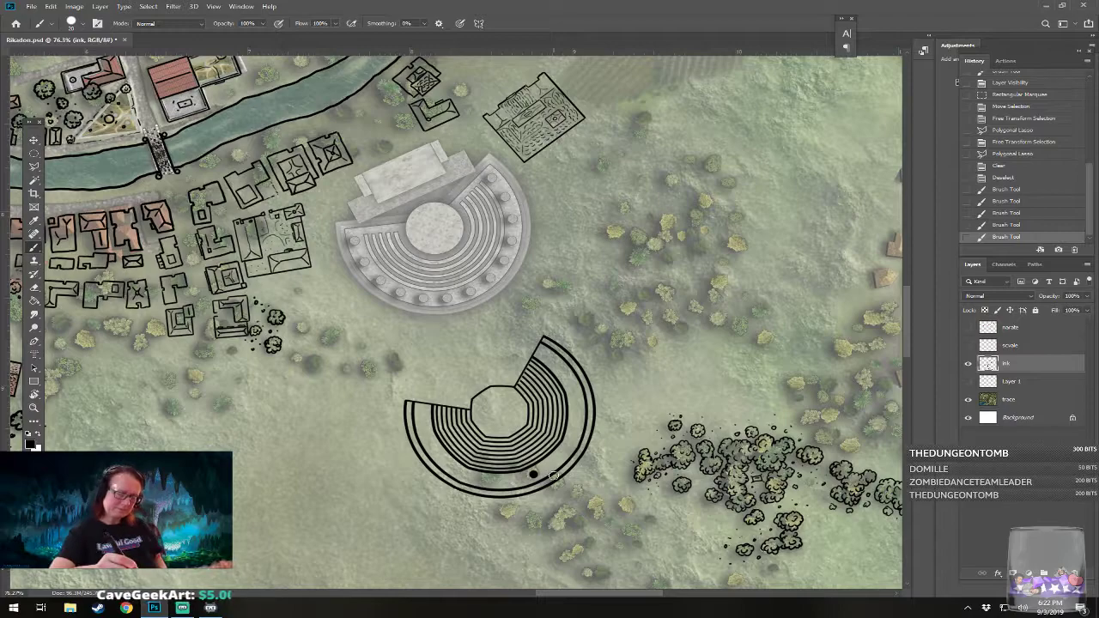
Step: Paint column dots at both open ends of the theatre's outer band and one at its lower left, redoing the upper-right one
left_click(541, 353)
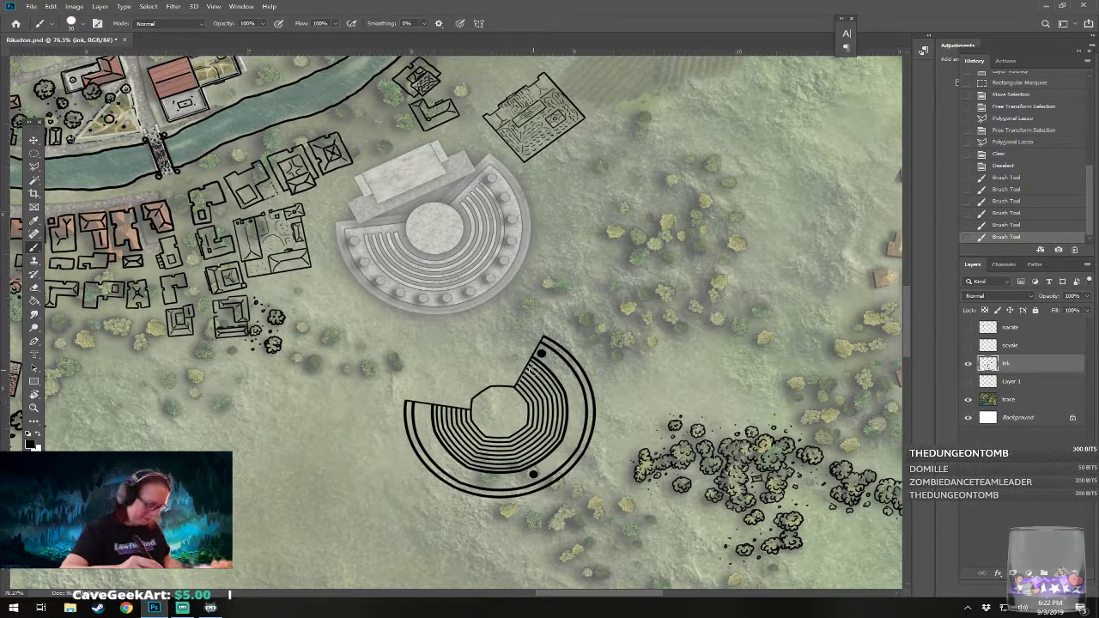
key("ctrl+z")
left_click(542, 353)
left_click(422, 411)
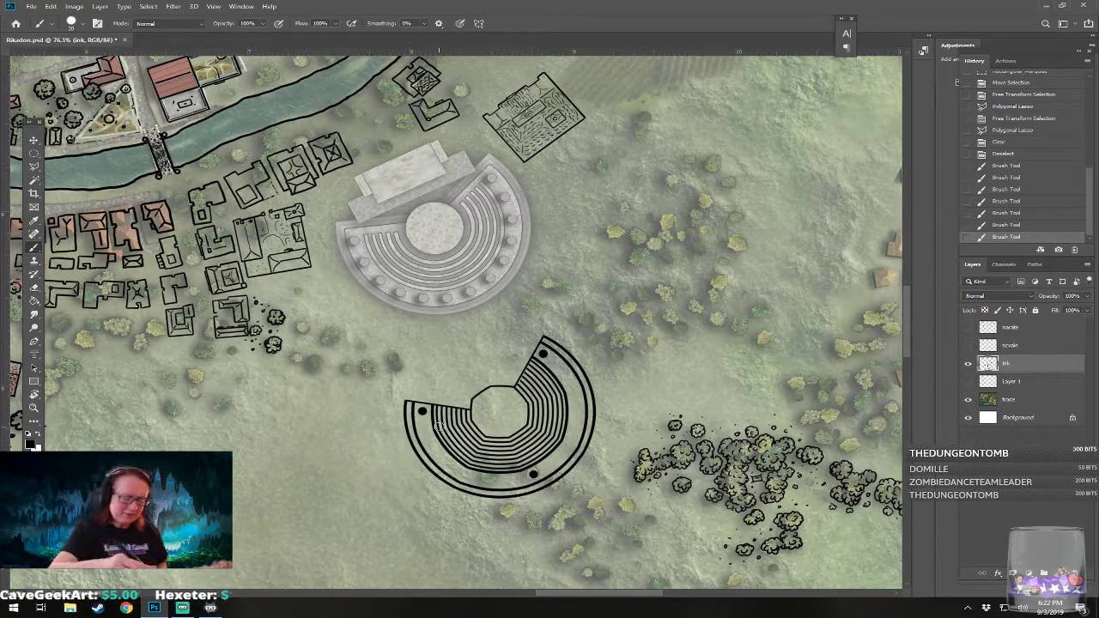
left_click(464, 475)
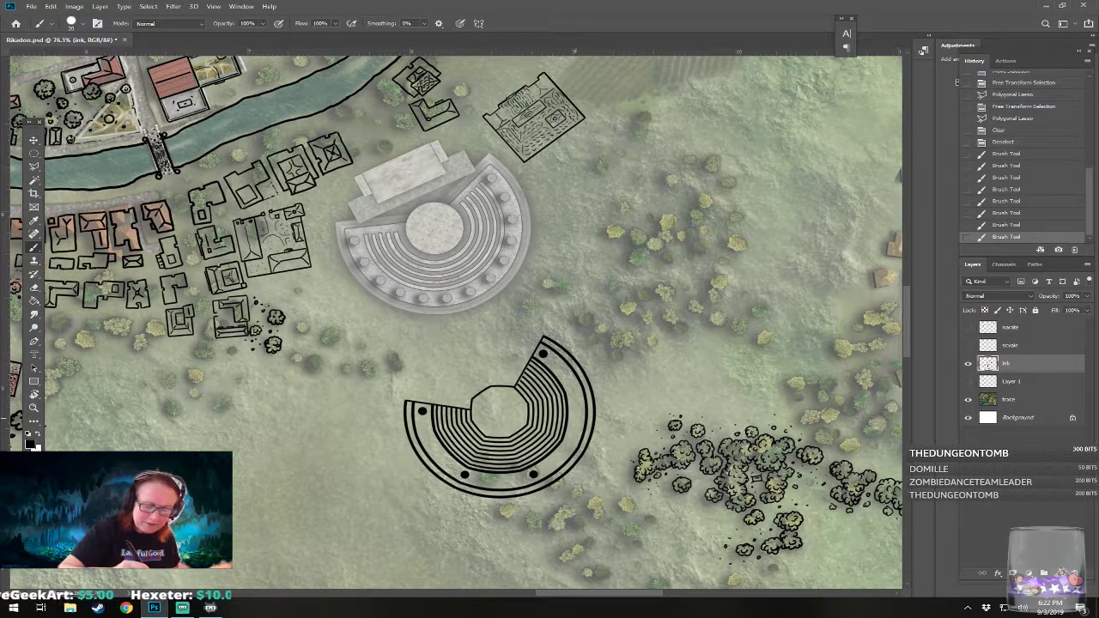
Step: Paint widely spaced column dots along the right side, left side and bottom centre of the theatre's outer band
left_click(575, 418)
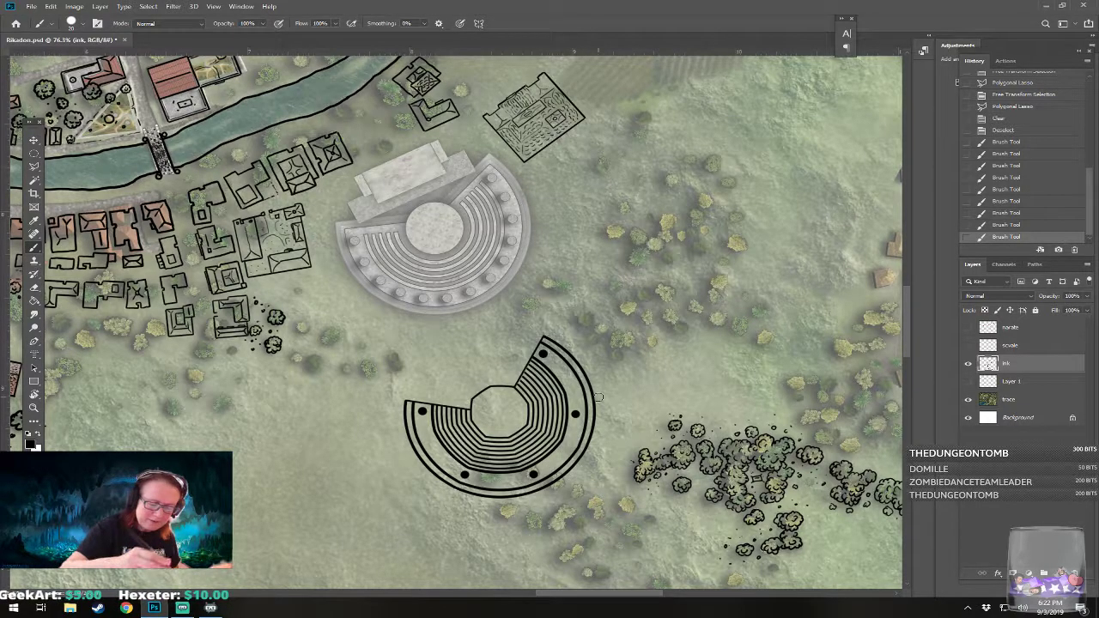
left_click(433, 447)
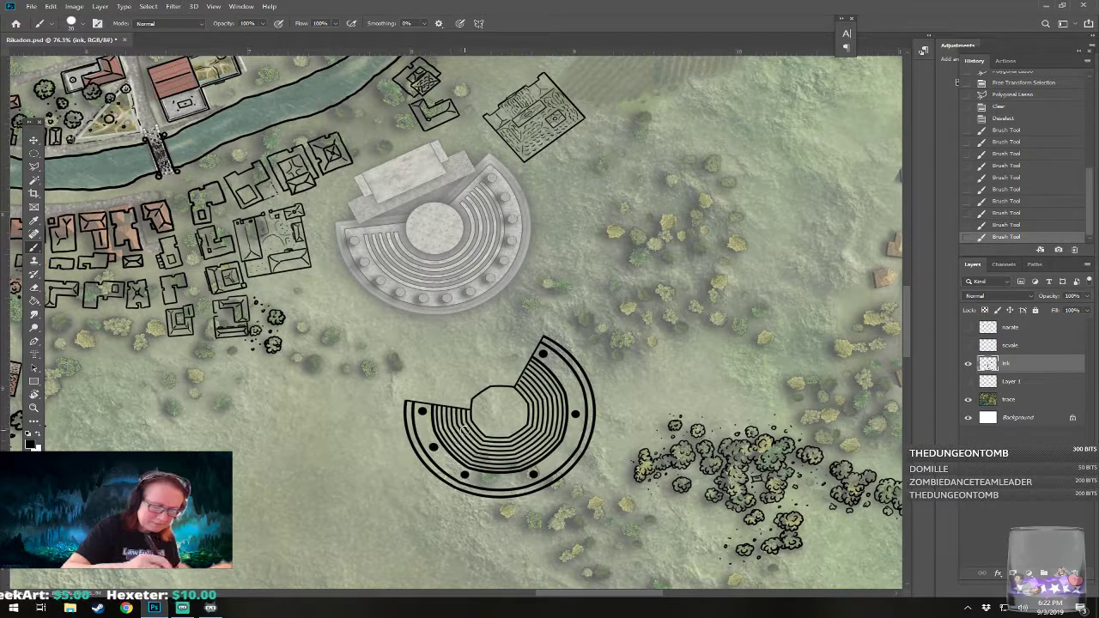
left_click(570, 380)
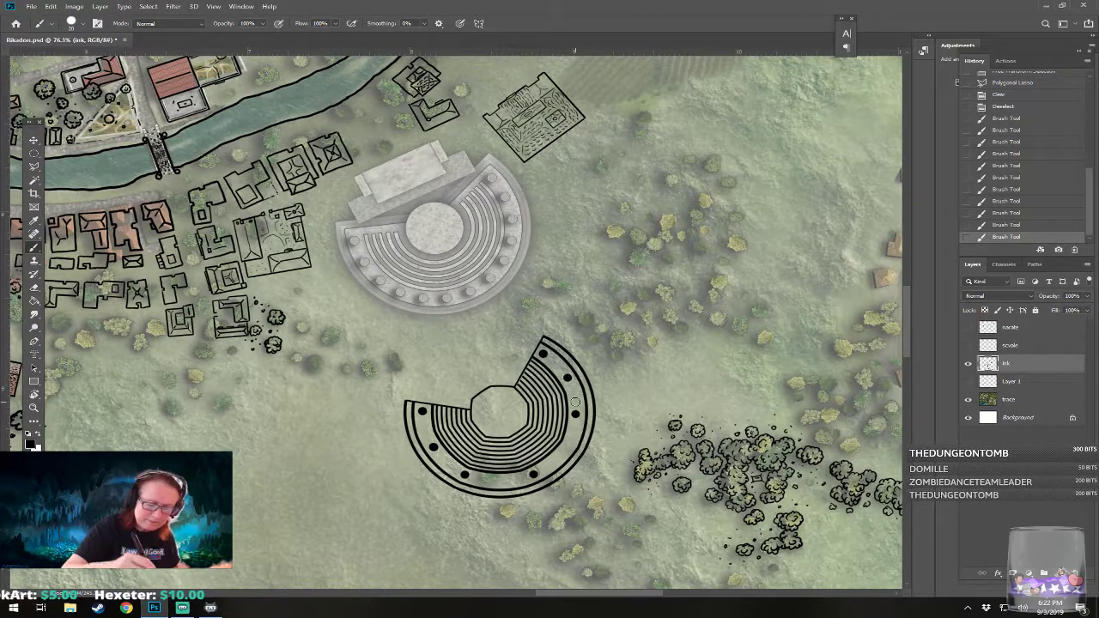
key("ctrl+z")
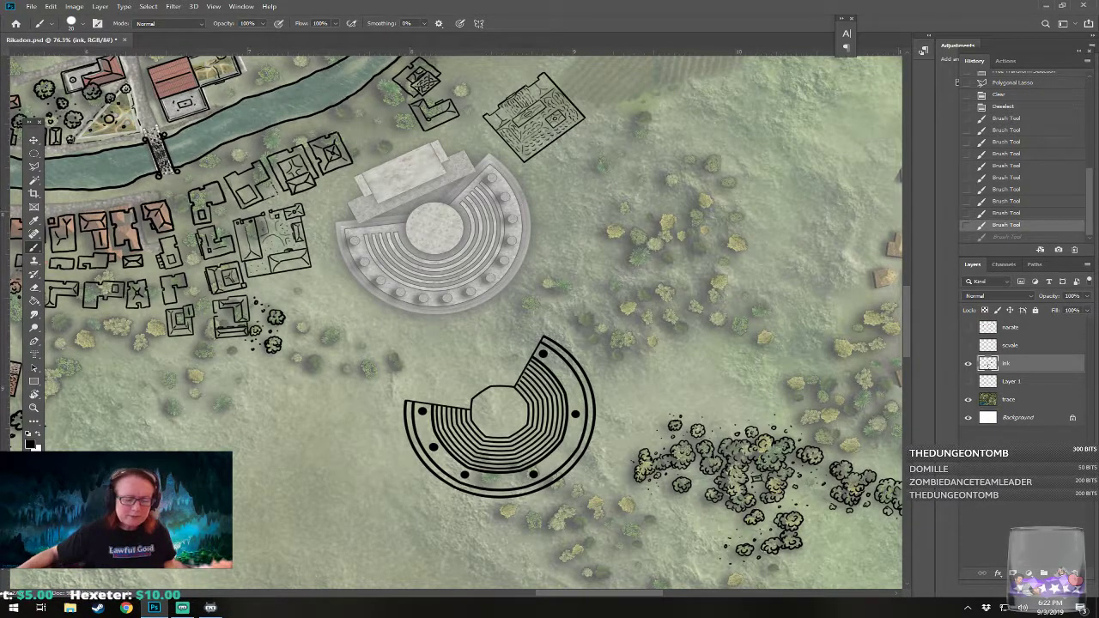
left_click(567, 377)
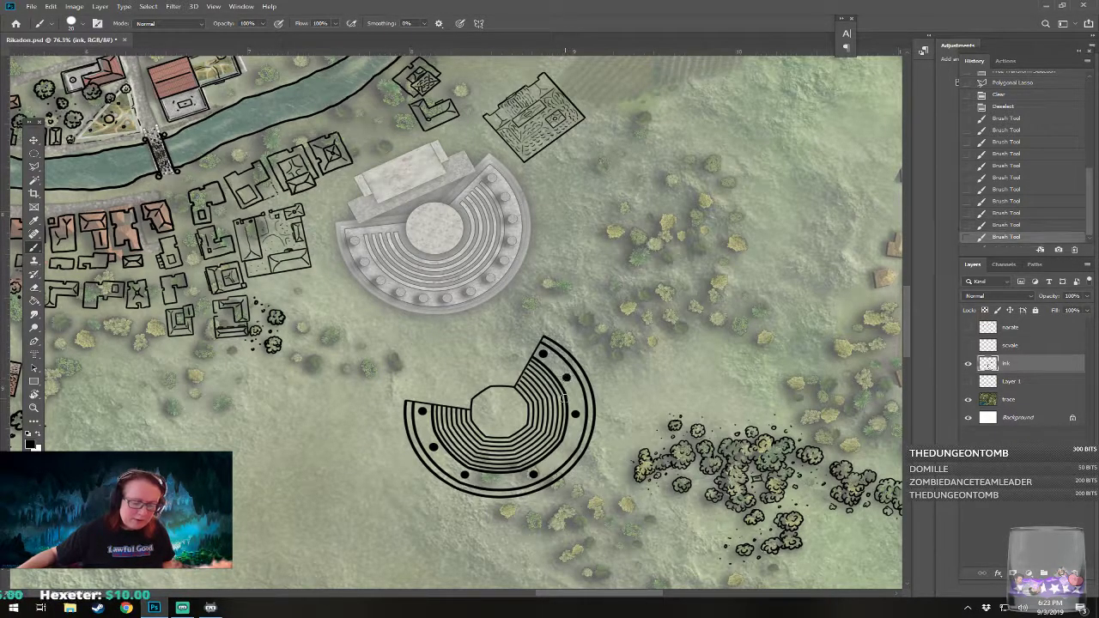
left_click(567, 446)
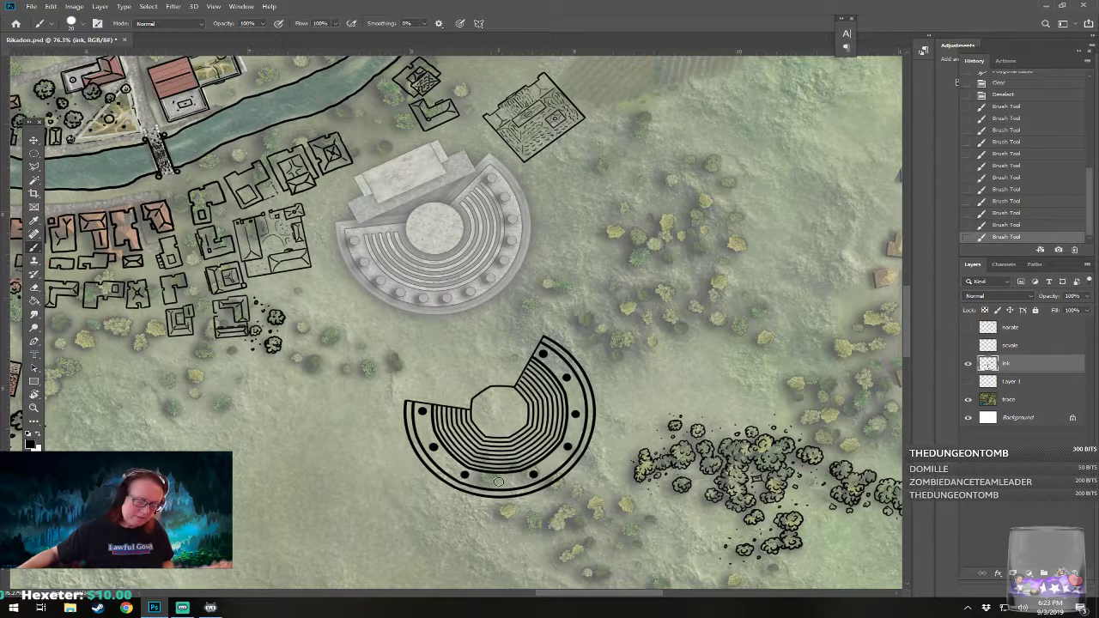
left_click(498, 481)
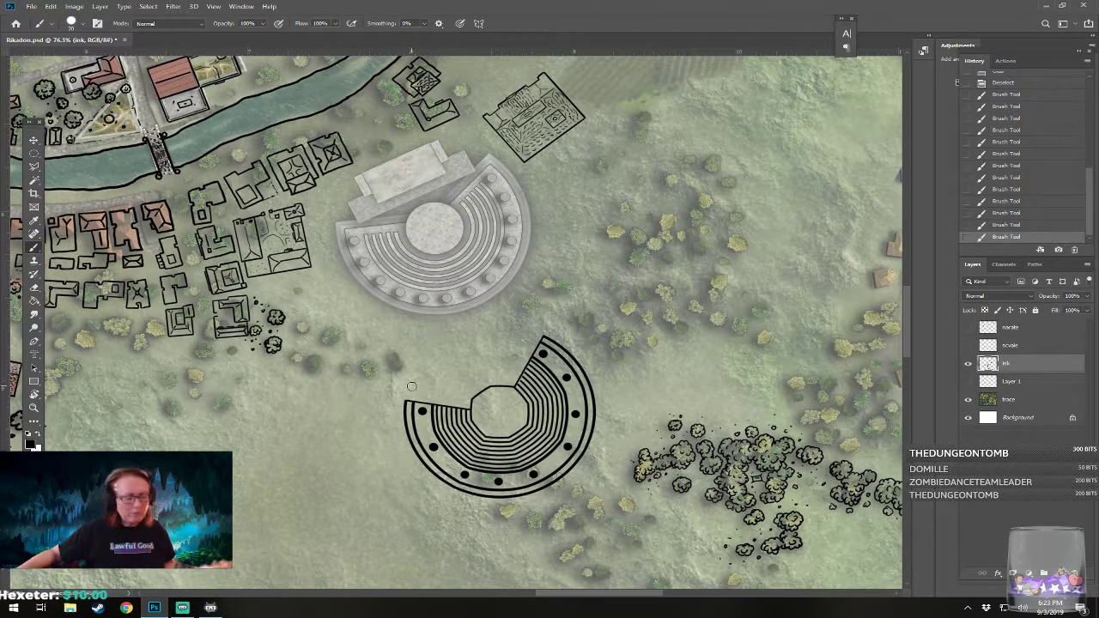
Step: Fill the gaps between the existing column dots around the outer band so the columns are evenly spaced
left_click(422, 430)
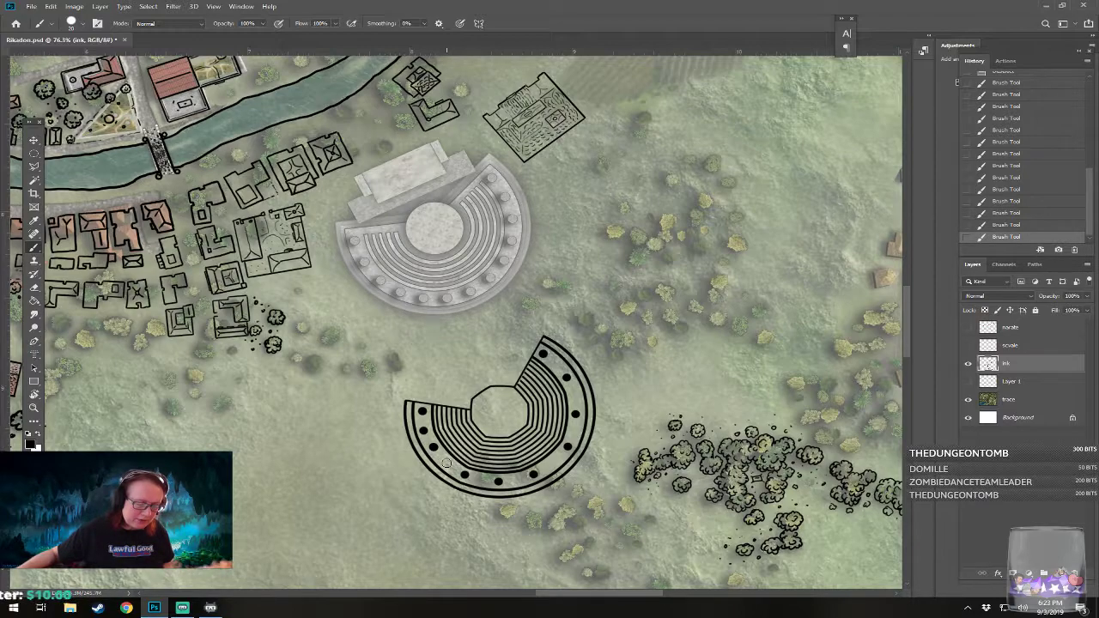
left_click(446, 464)
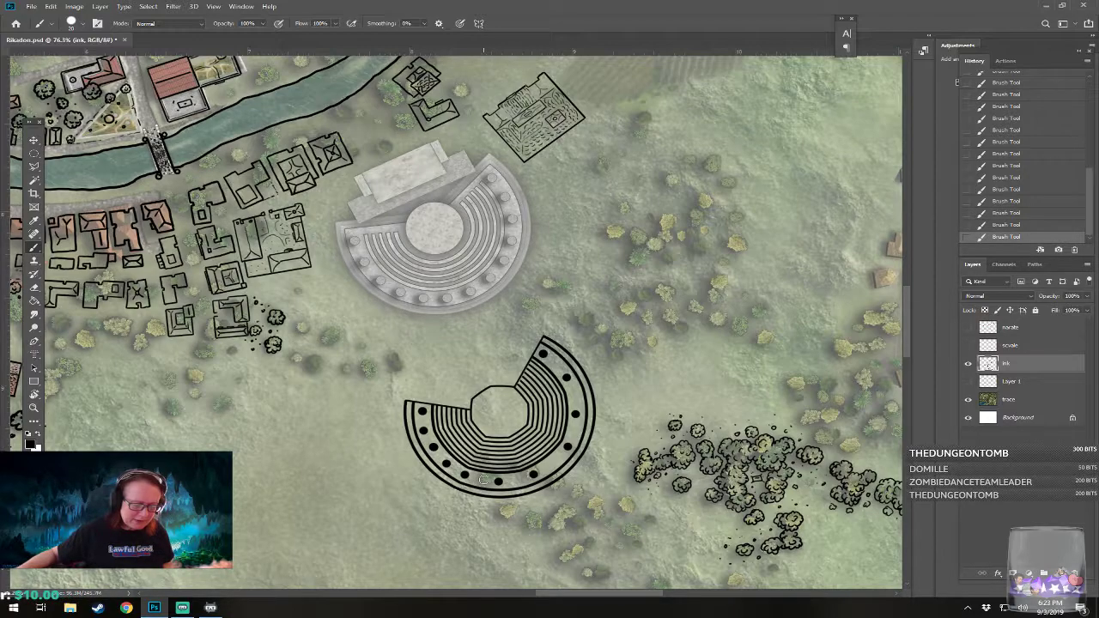
left_click(481, 479)
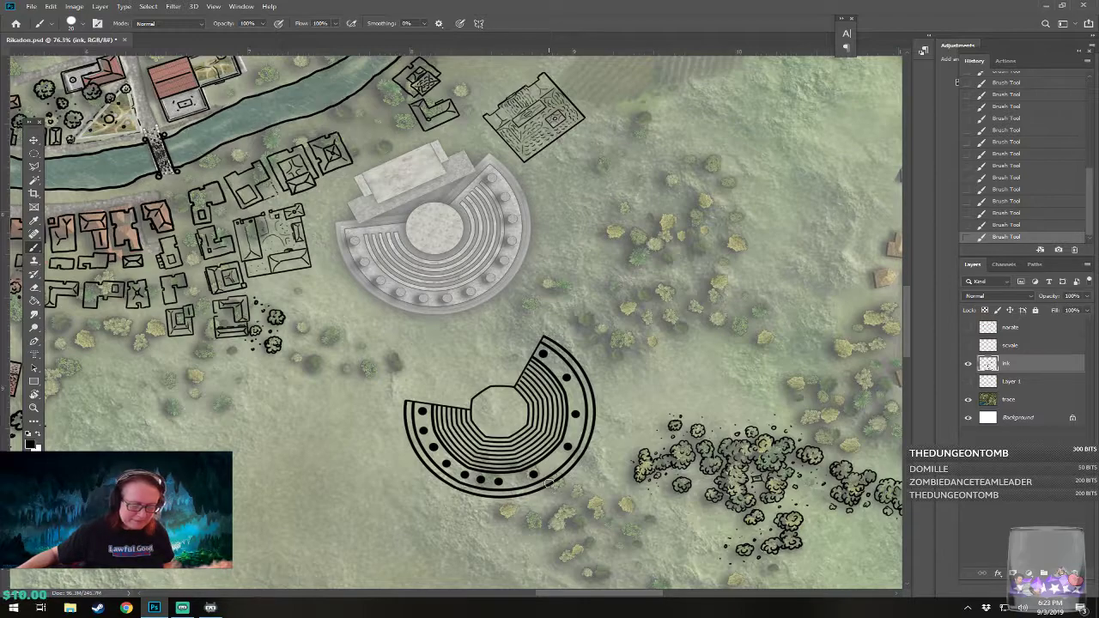
left_click(515, 482)
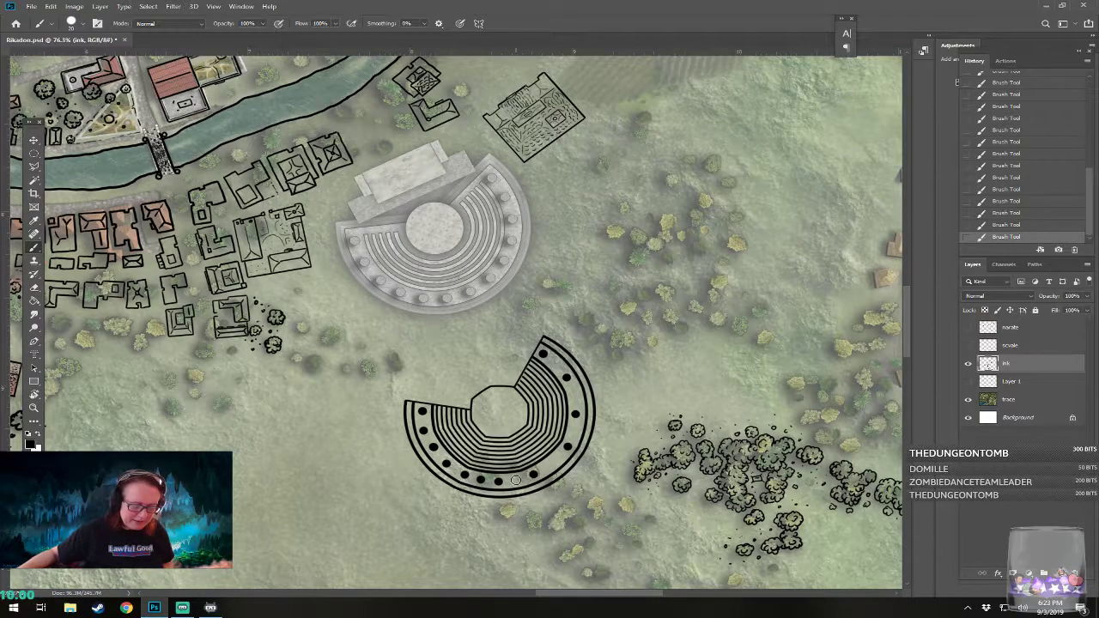
left_click(551, 462)
left_click(560, 447)
left_click(575, 431)
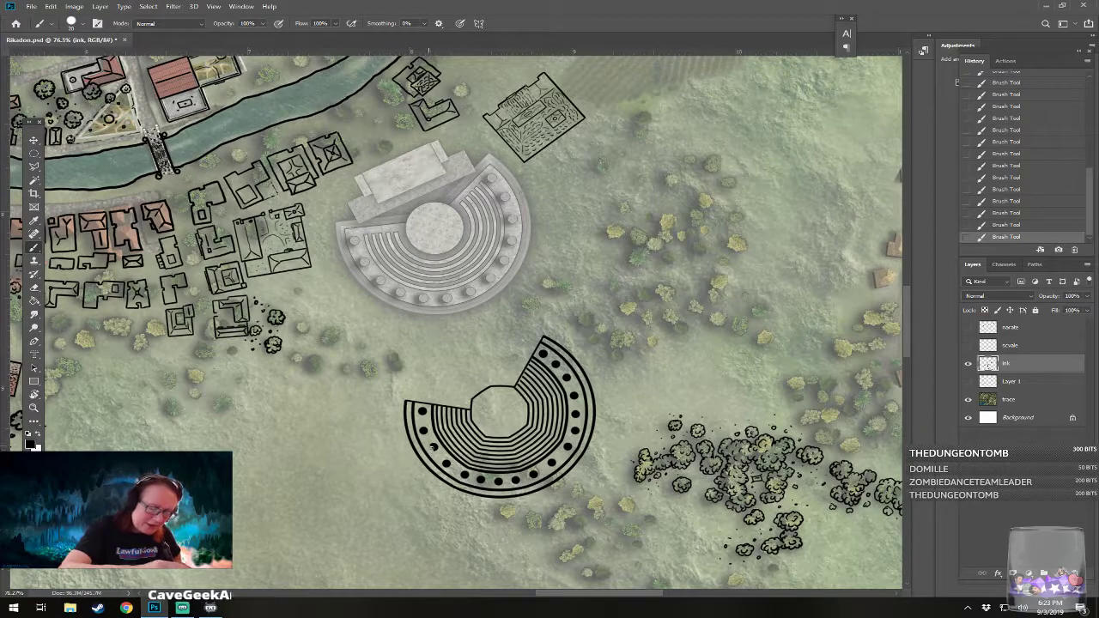
Step: Erase the third column dot from the band's left end and repaint it slightly better aligned with its neighbours
left_click_drag(436, 447, 437, 450)
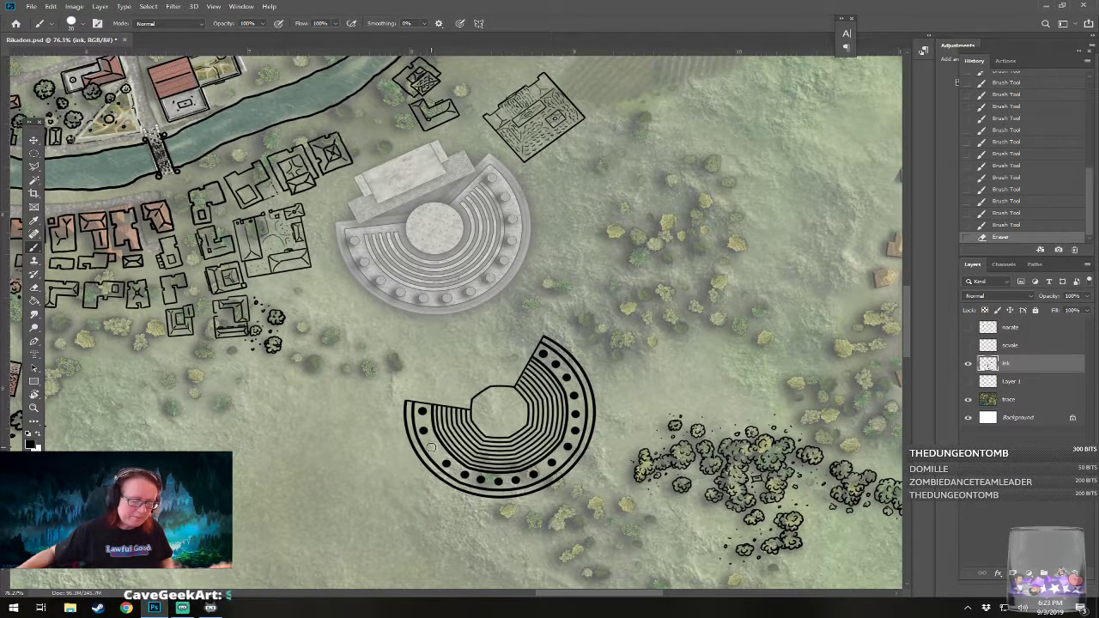
left_click(433, 448)
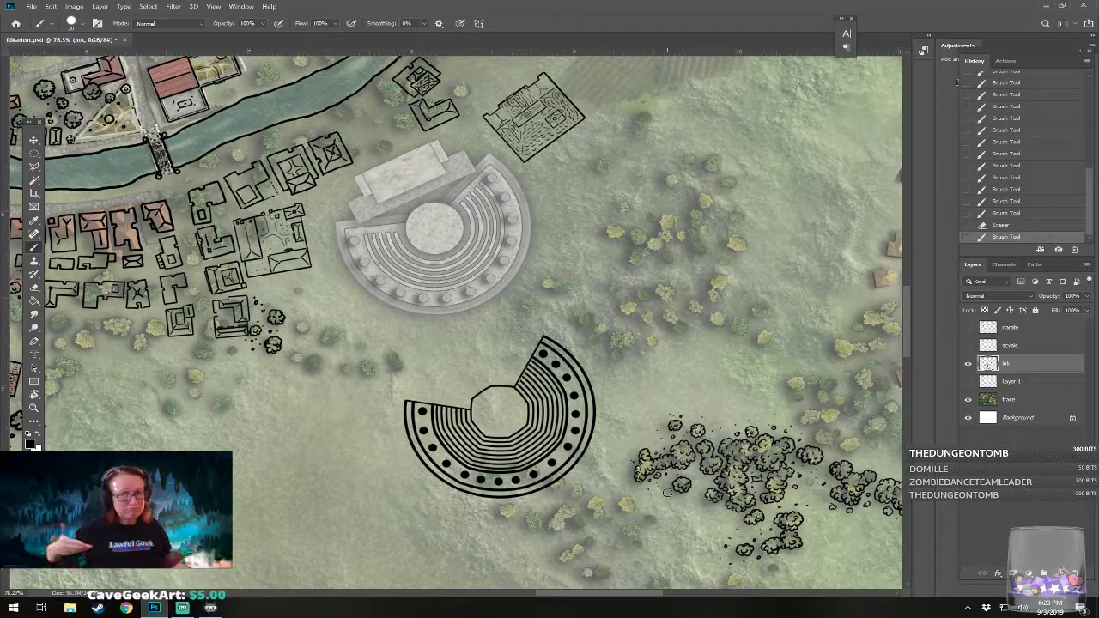
Step: Use the Hard Round Pressure Size brush and reduce its size to a much thinner tip
left_click_drag(667, 386, 720, 384)
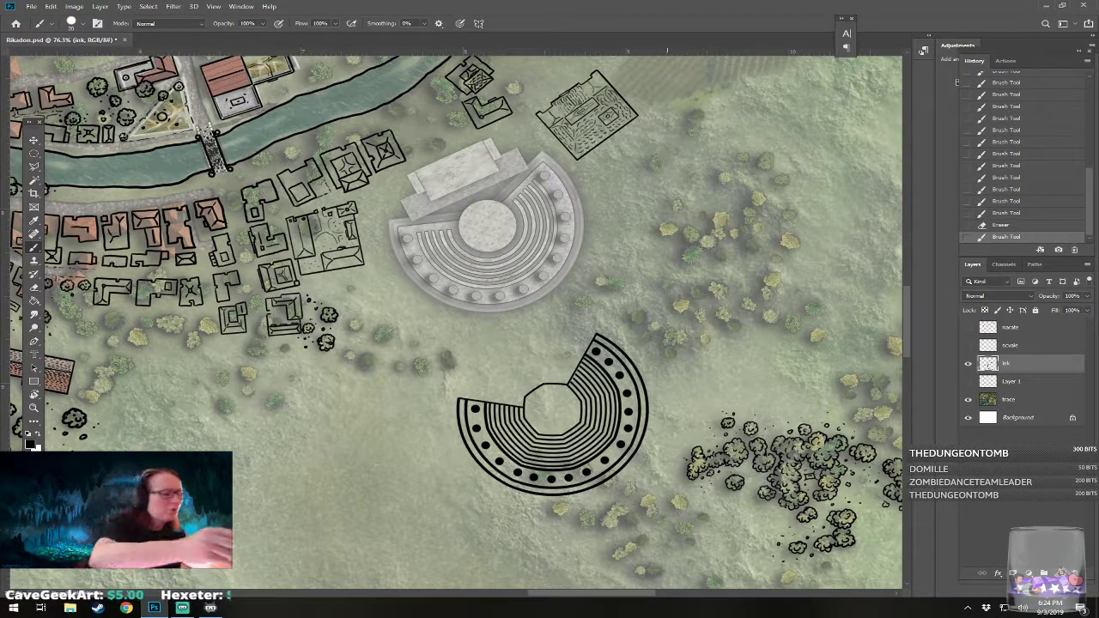
left_click(78, 24)
left_click(87, 232)
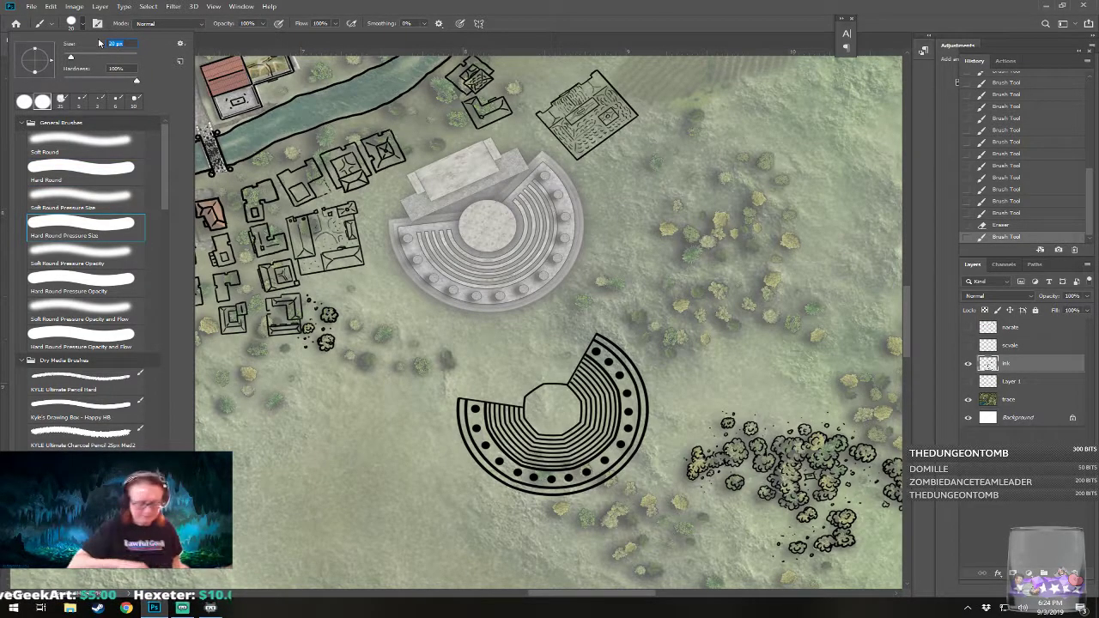
key("Return")
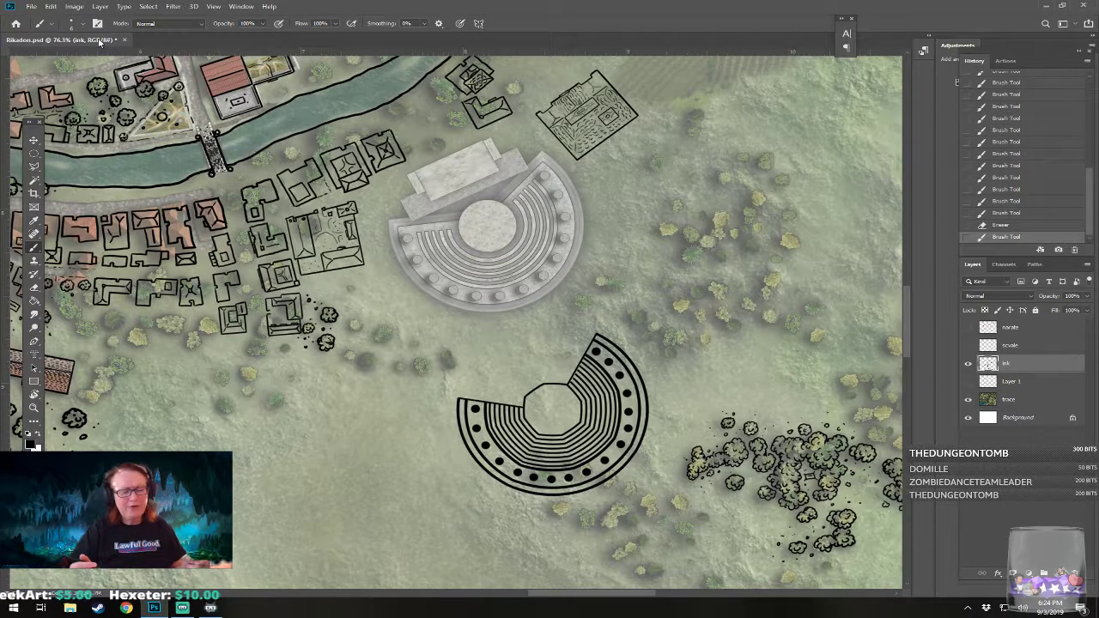
Step: Erase straight radial aisles through the theatre's seating tiers, running from the central stage's corners out to the column band
scroll(568, 468, "up", 5)
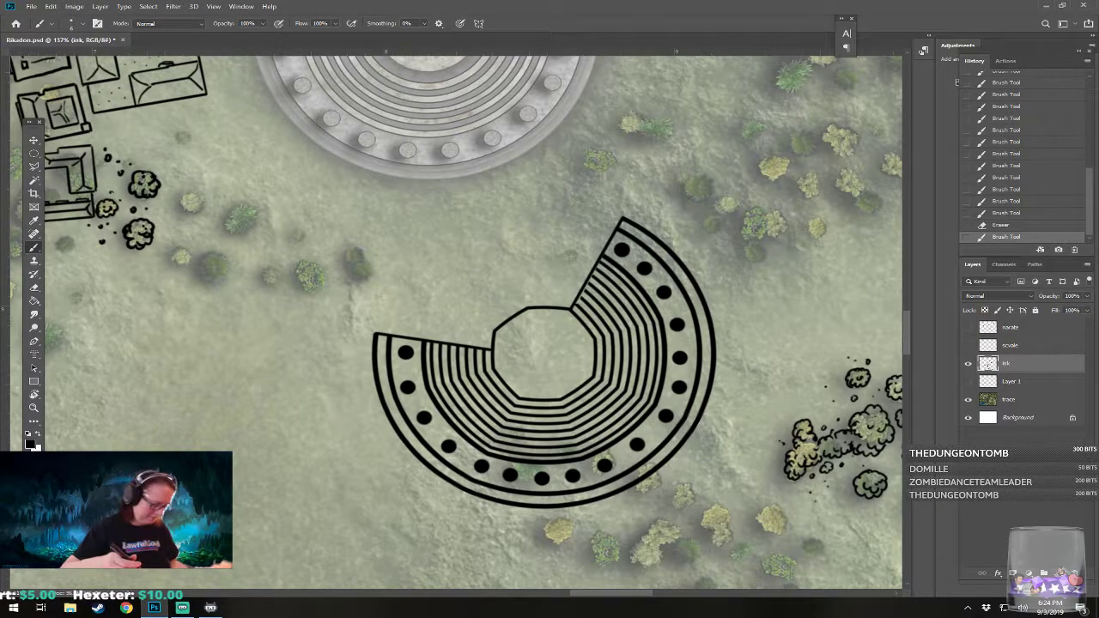
left_click(488, 451)
left_click(489, 451)
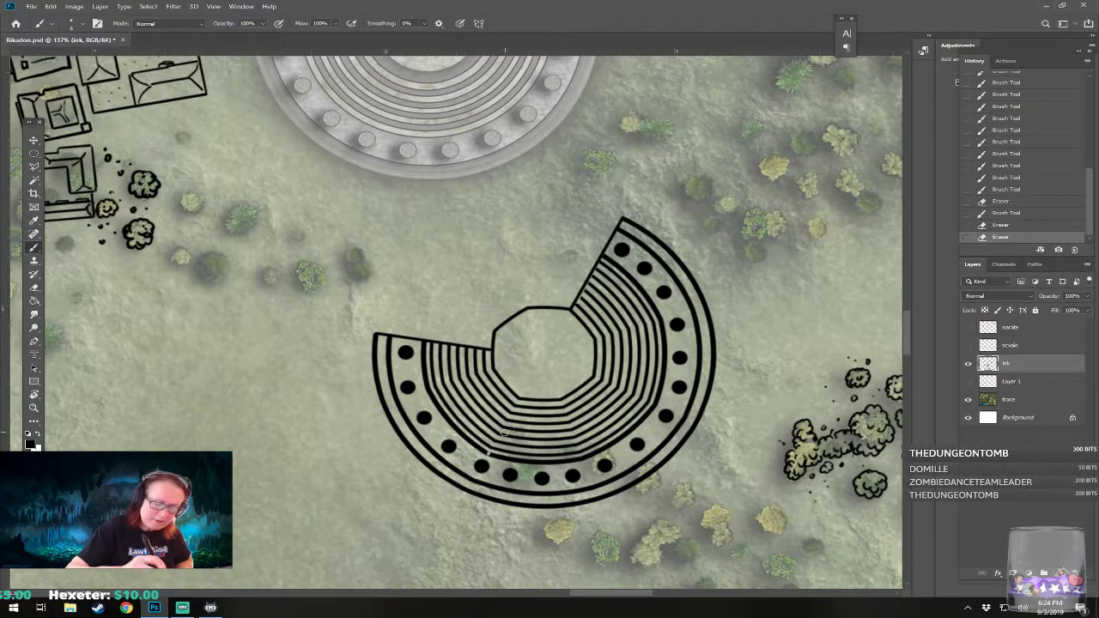
left_click(516, 401, "shift")
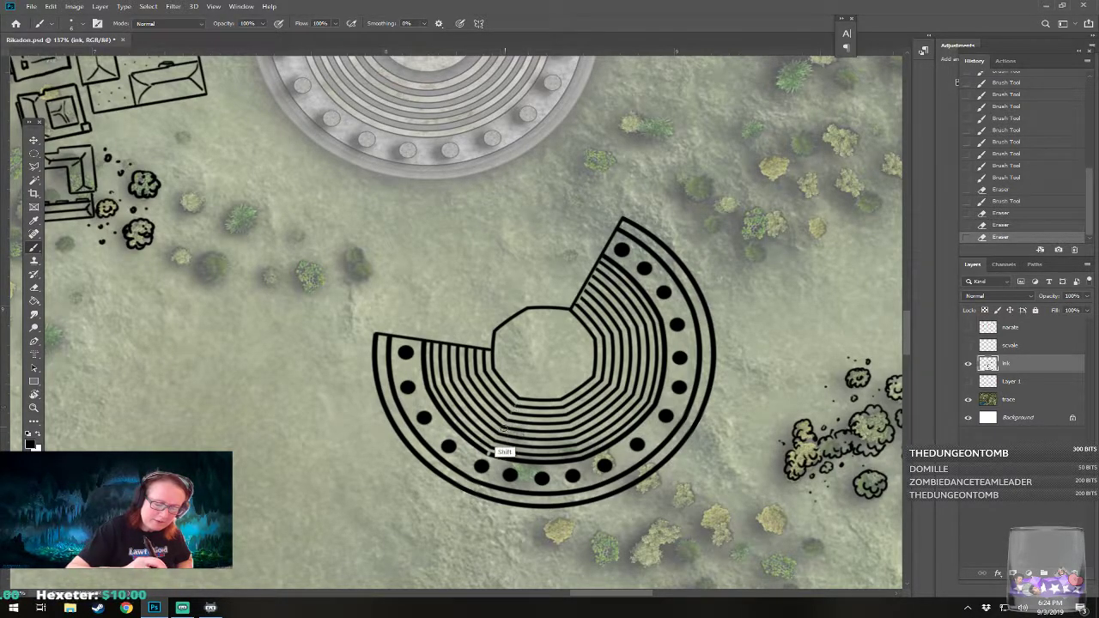
mouse_move(495, 442)
left_mouse_down()
mouse_move(517, 401)
mouse_move(488, 455)
mouse_move(520, 401)
mouse_move(470, 434)
mouse_move(468, 424)
mouse_move(488, 480)
left_mouse_up()
left_click_drag(470, 426, 489, 475)
left_click_drag(506, 400, 521, 409)
left_click_drag(503, 396, 566, 430)
left_click(506, 399)
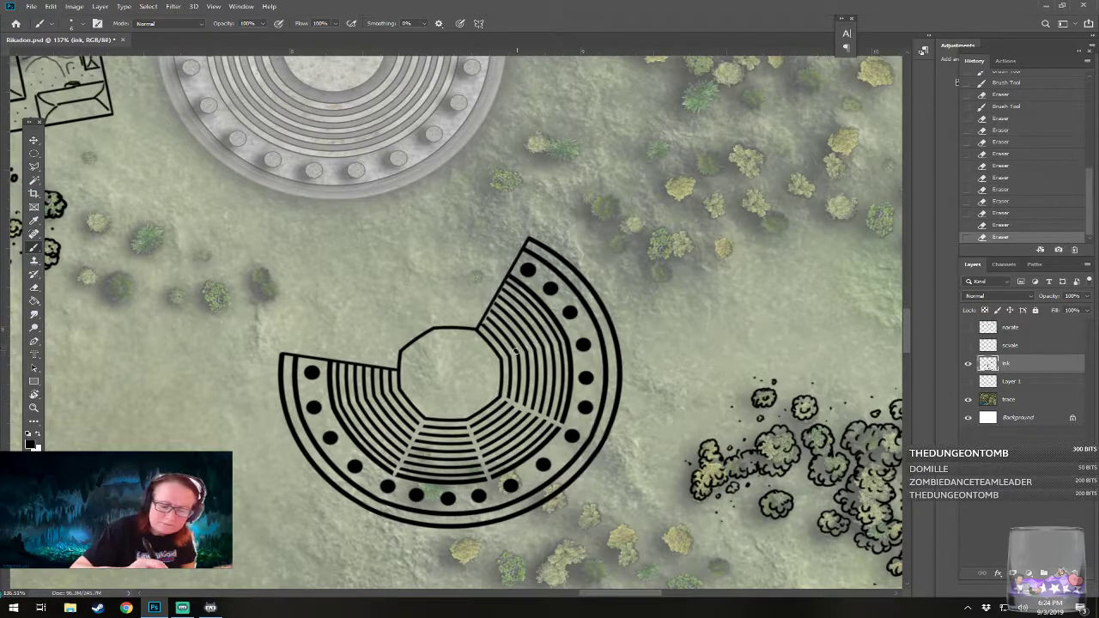
mouse_move(529, 348)
left_mouse_down()
mouse_move(569, 335)
mouse_move(553, 339)
mouse_move(566, 335)
mouse_move(554, 291)
mouse_move(576, 262)
mouse_move(626, 309)
left_mouse_up()
scroll(565, 335, "down", 5)
left_click_drag(565, 336, 587, 372)
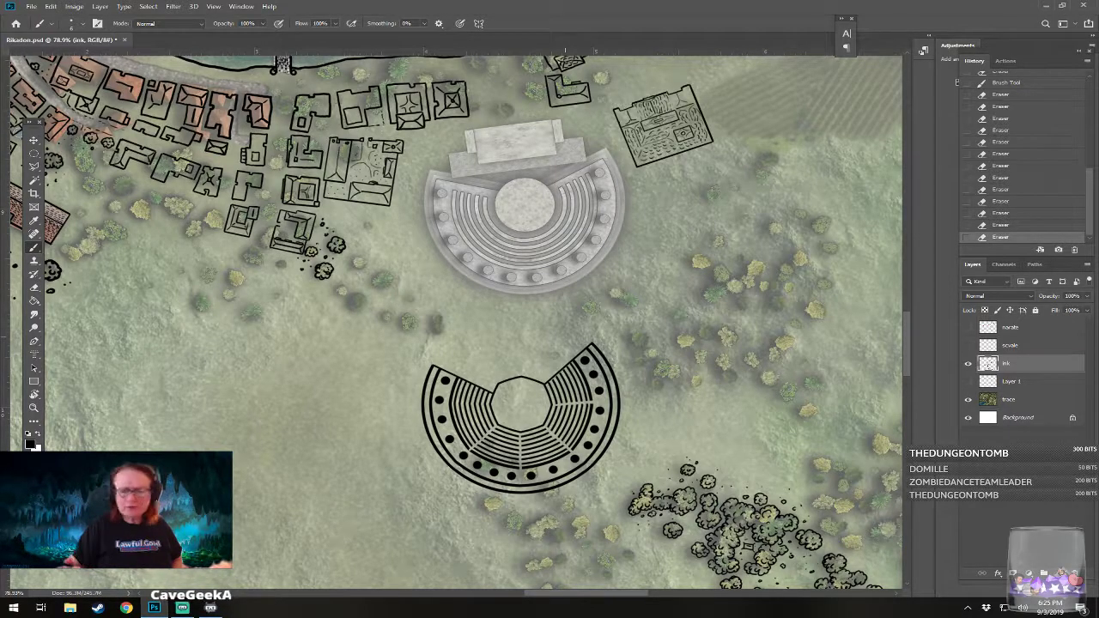
Step: Revert the drawing to the last brush stroke, undoing all the aisles erased through the seating tiers
key("super+d")
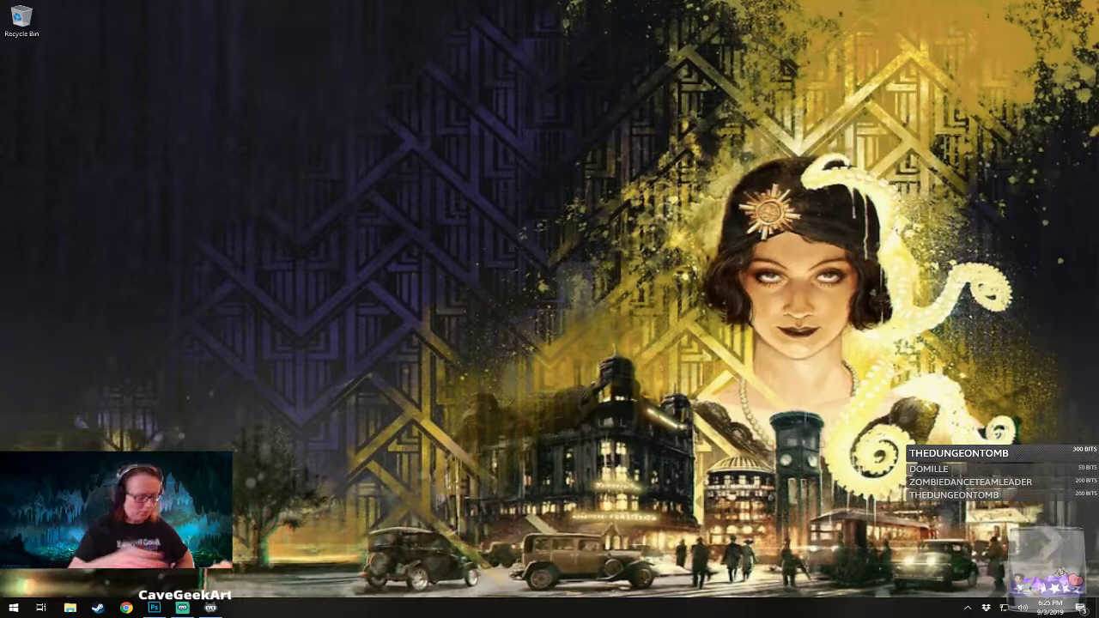
left_click(155, 608)
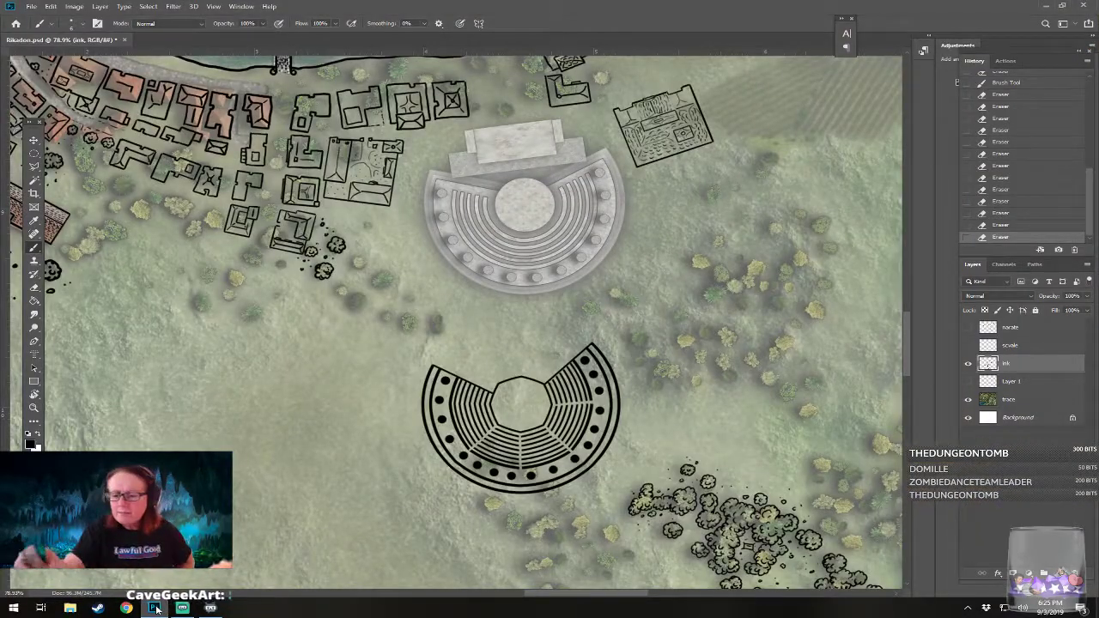
left_click(1003, 83)
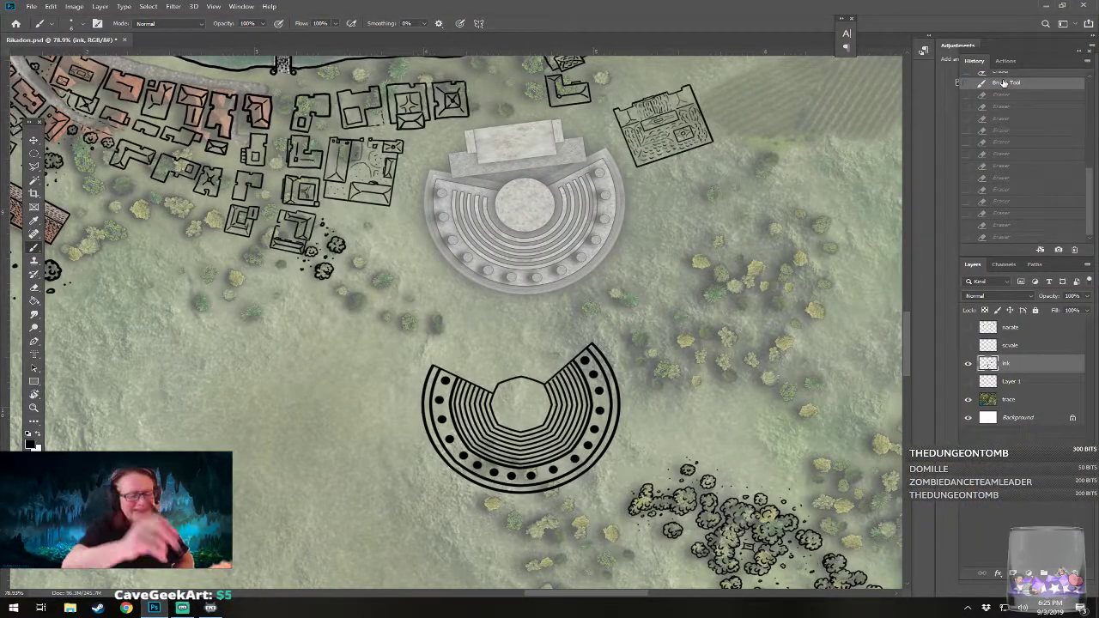
Step: Switch to the Eraser Tool and give it the Hard Round brush preset
scroll(575, 428, "up", 6)
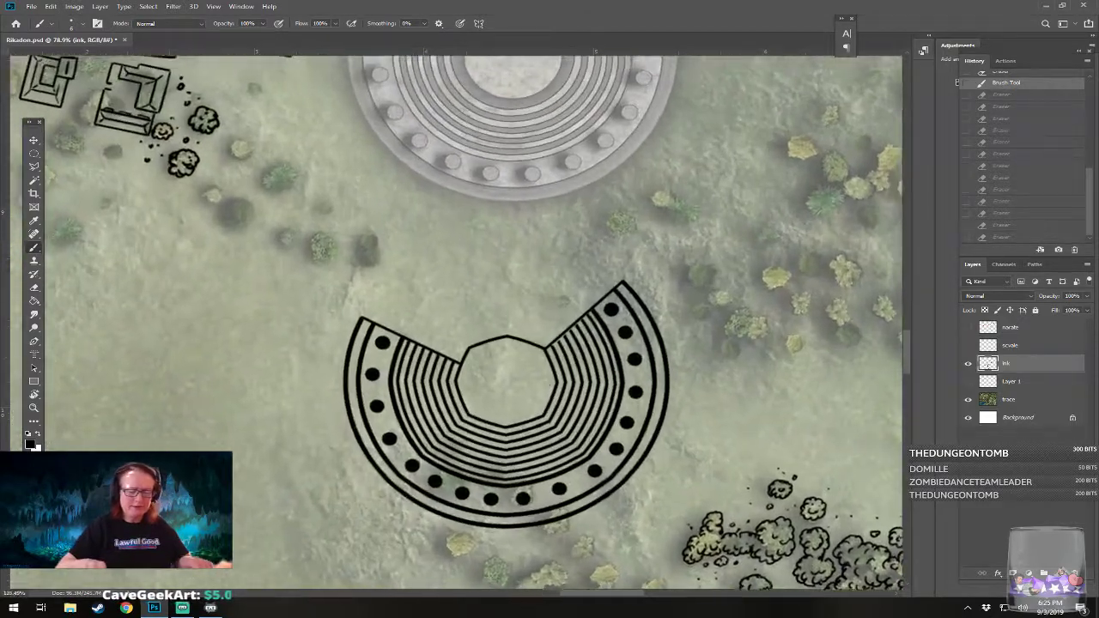
left_click_drag(575, 429, 623, 382)
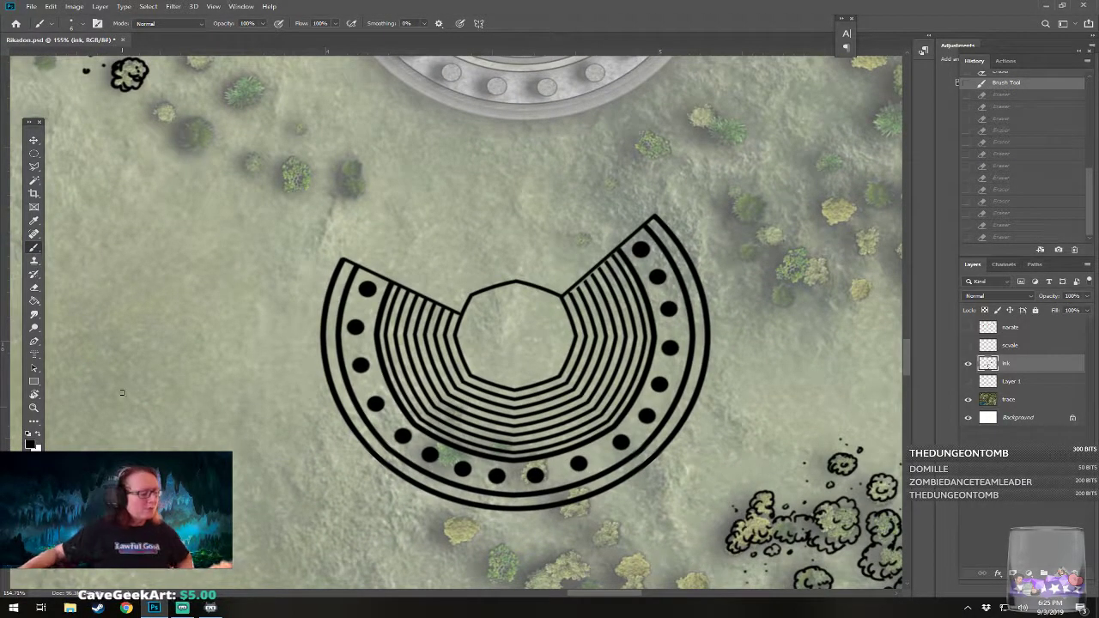
left_click(35, 287)
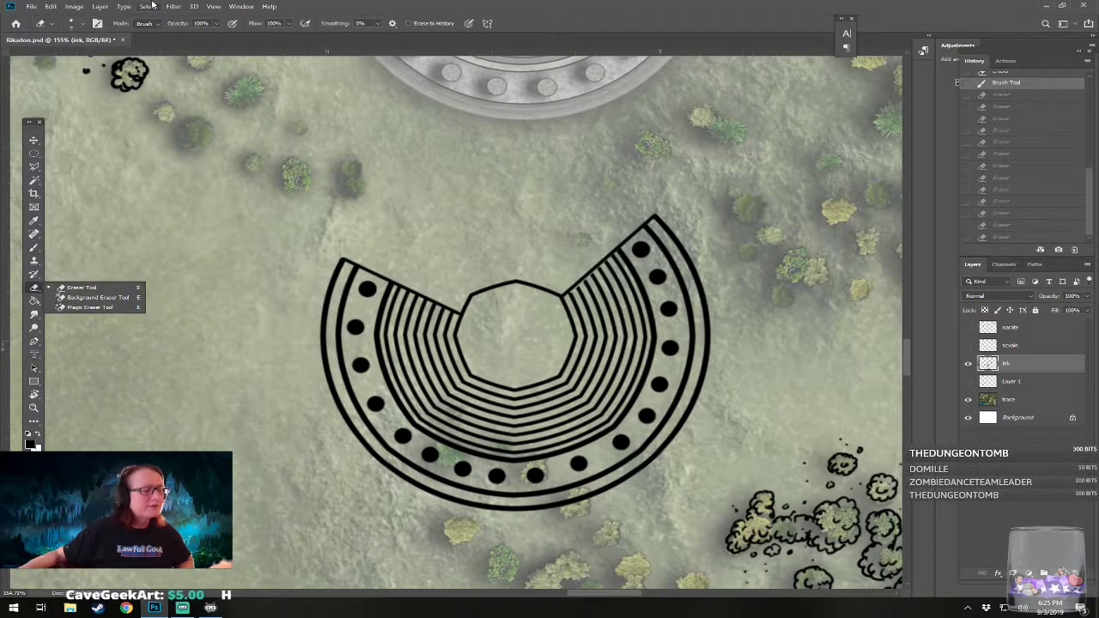
left_click(86, 287)
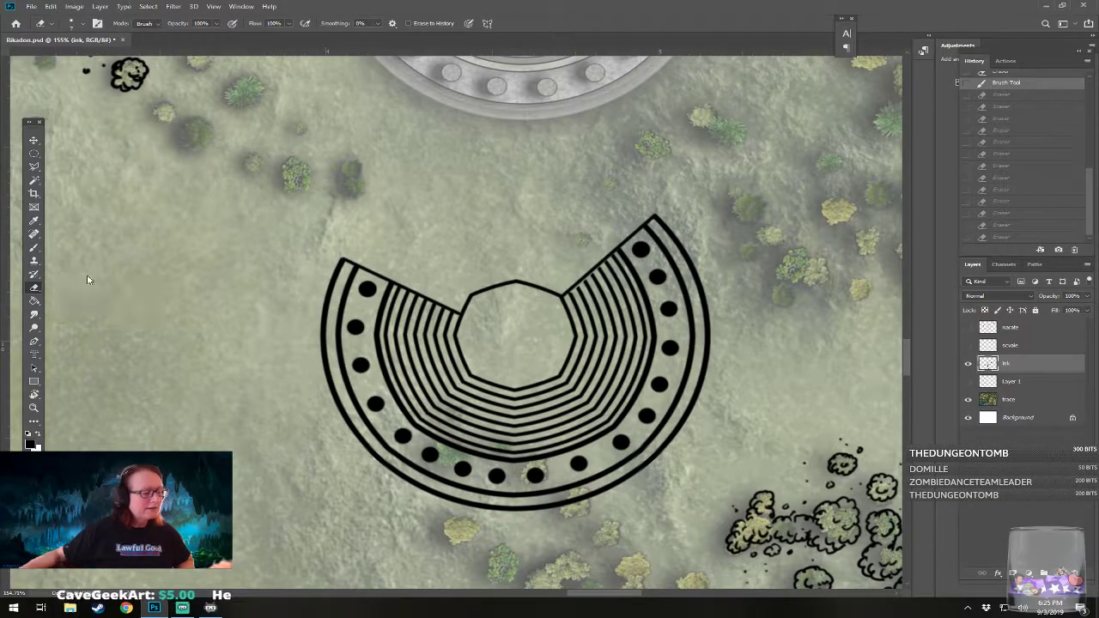
left_click(84, 27)
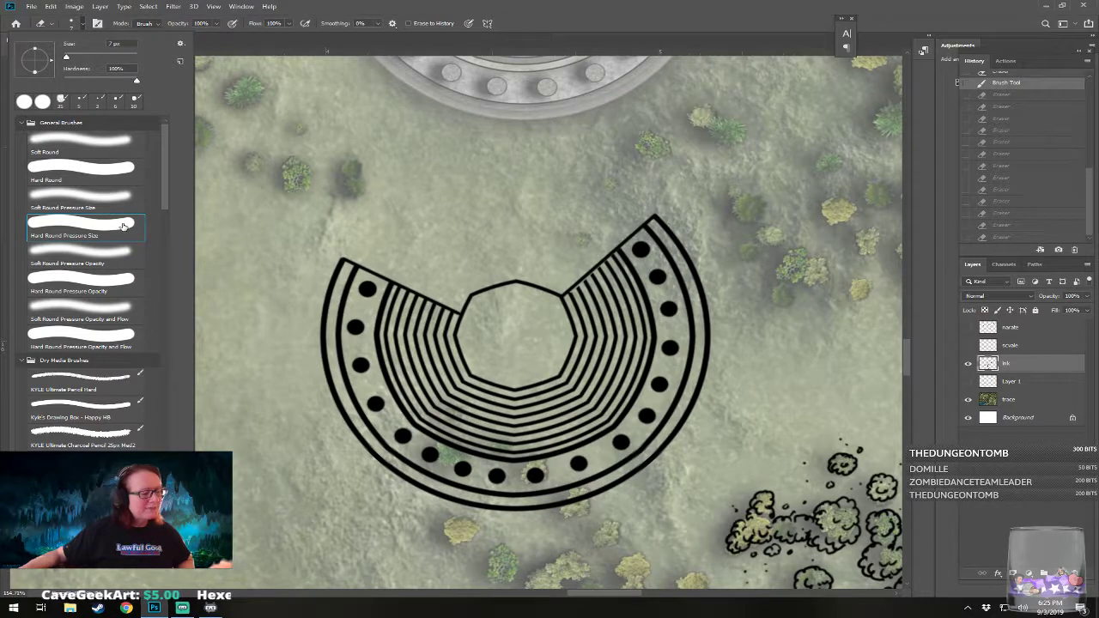
left_click(105, 171)
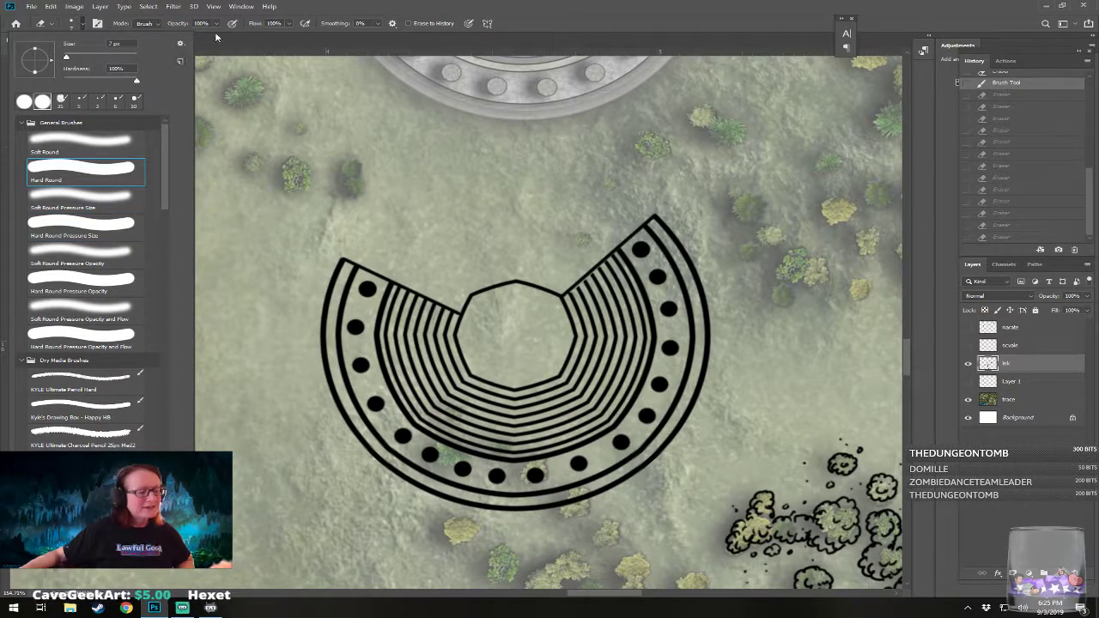
left_click(331, 7)
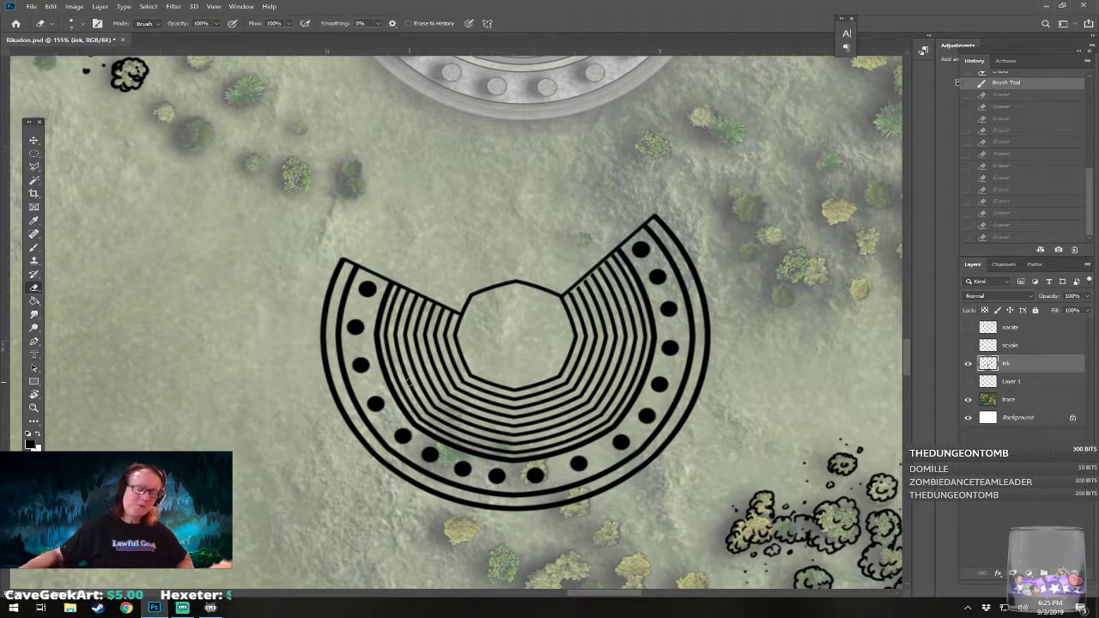
Step: Erase three narrow straight aisles through the theatre's seating tiers: one at the centre of the curve and one through each side
scroll(408, 382, "down", 5)
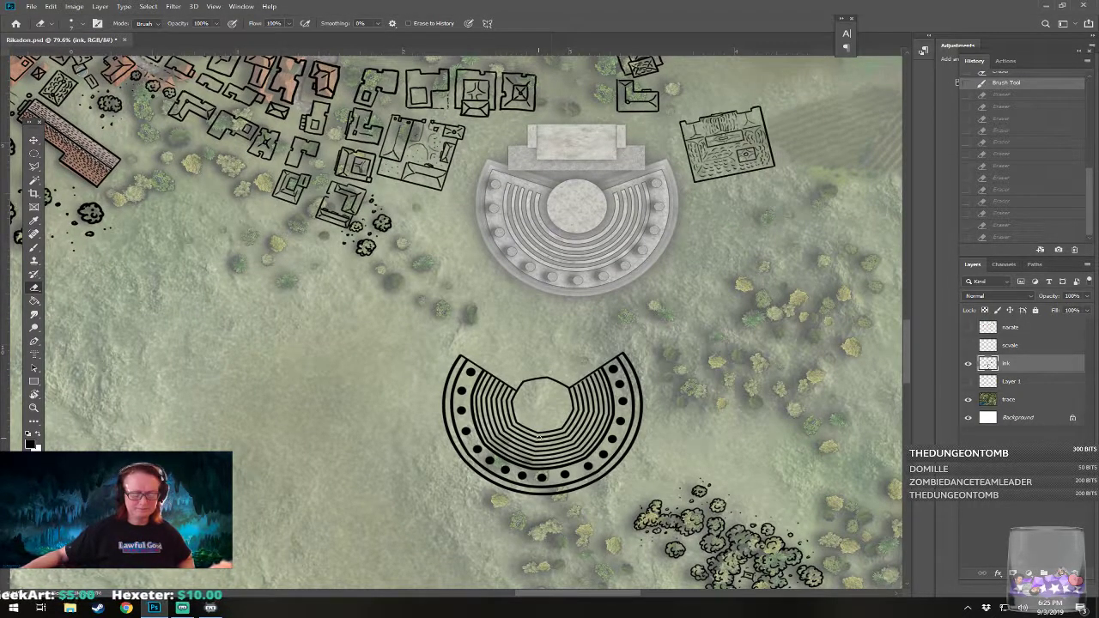
left_click(538, 437)
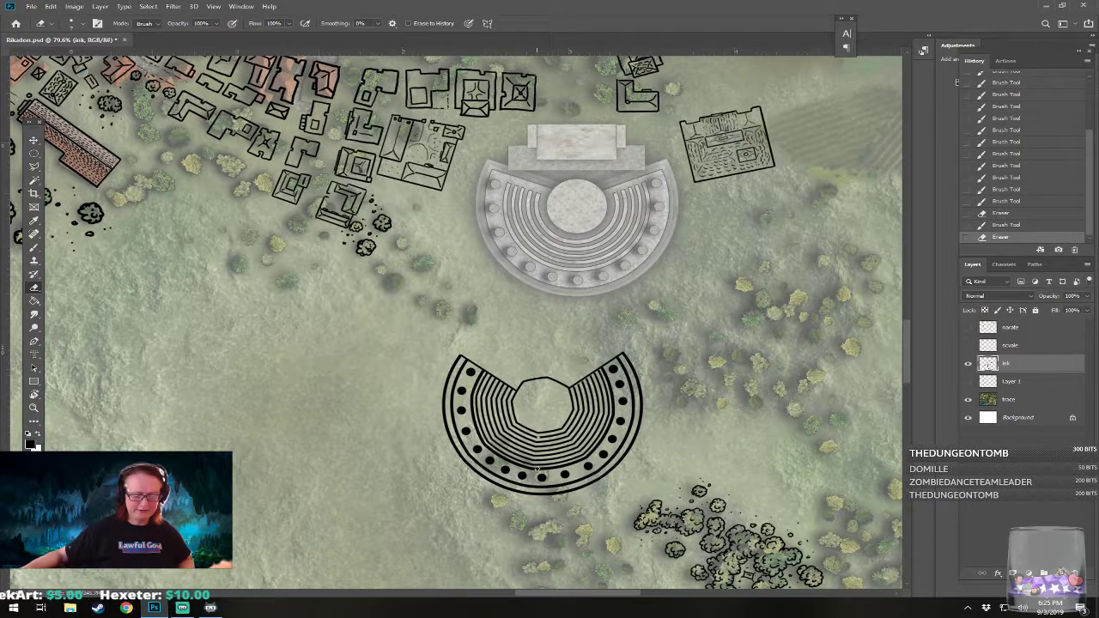
left_click(541, 466)
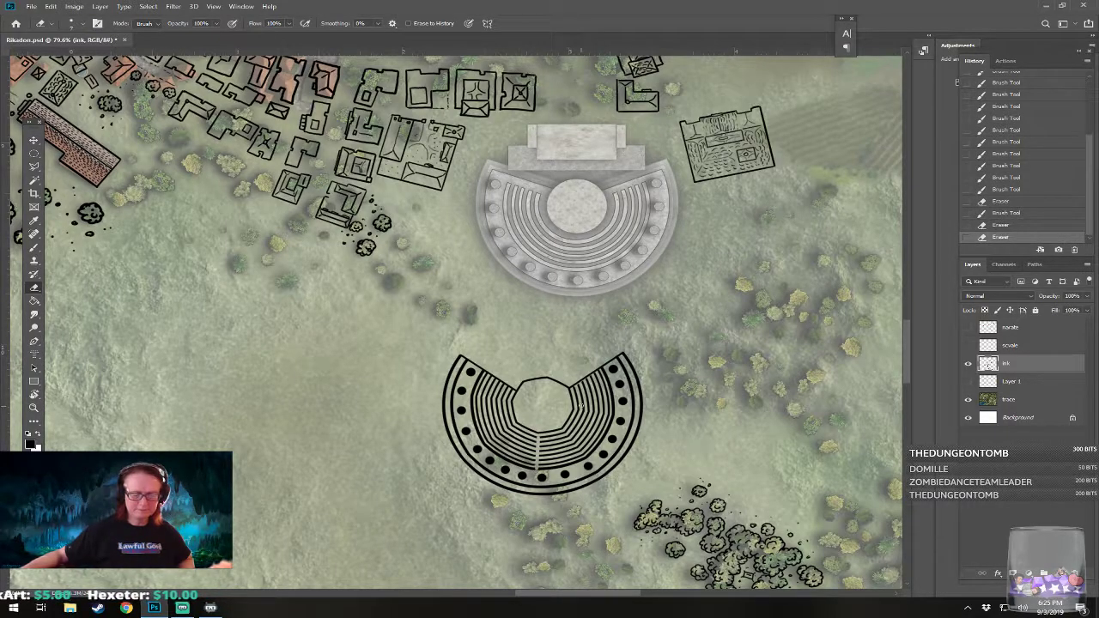
left_click(578, 409)
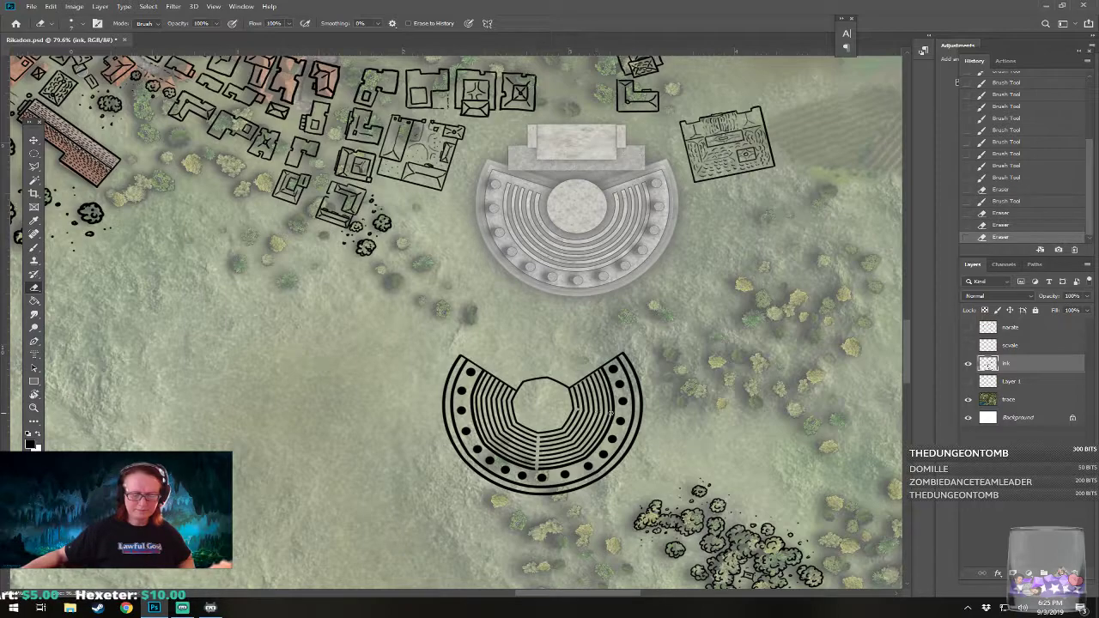
left_click_drag(616, 414, 589, 411)
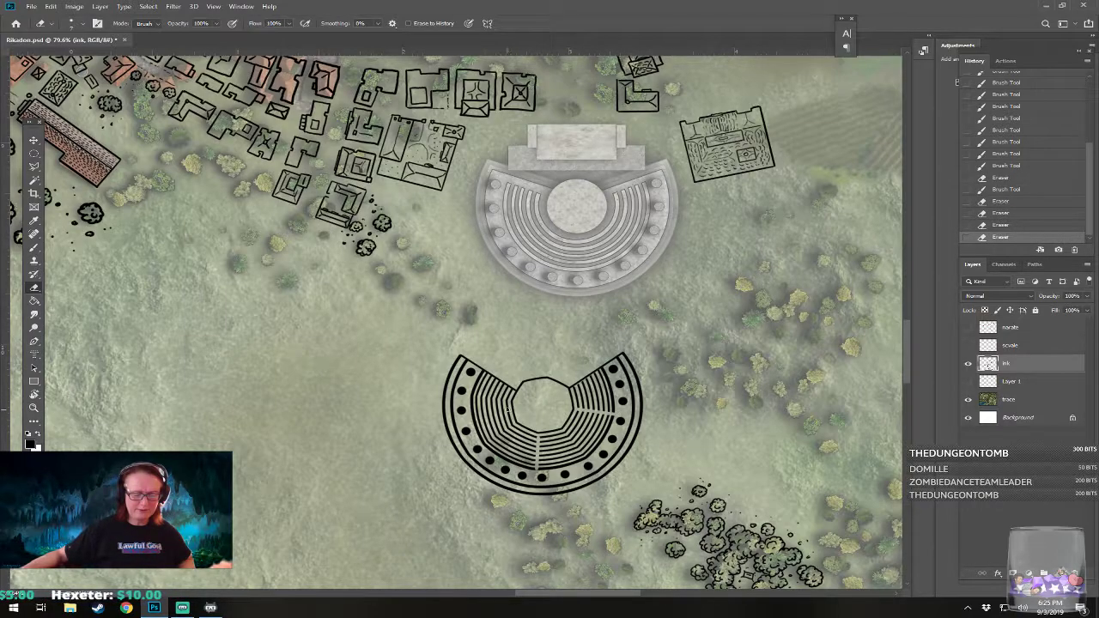
left_click(508, 411)
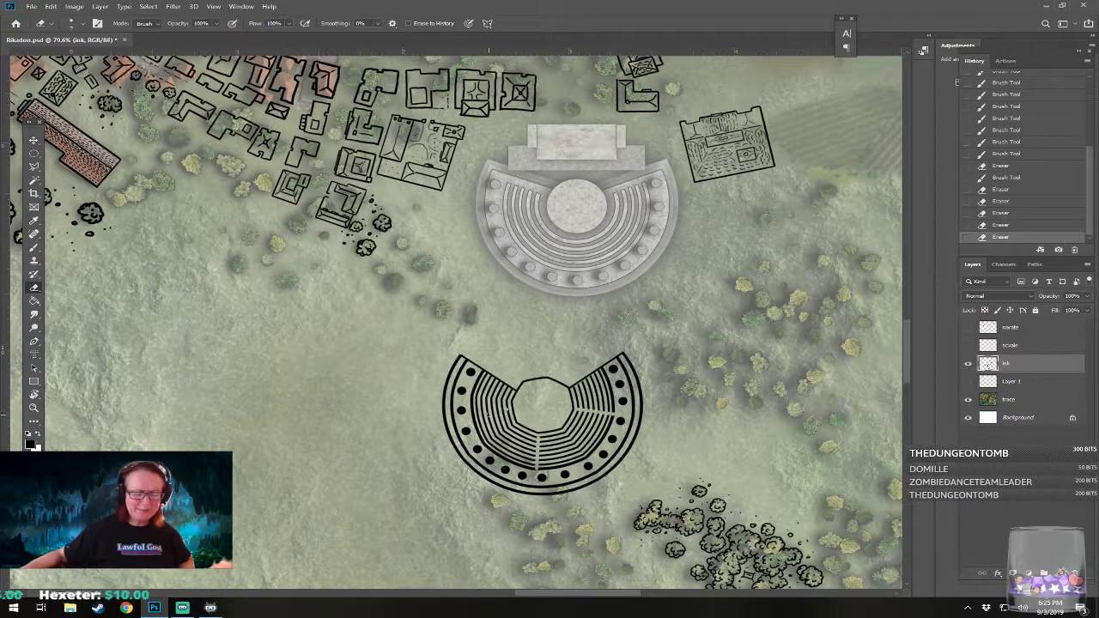
left_click(472, 416)
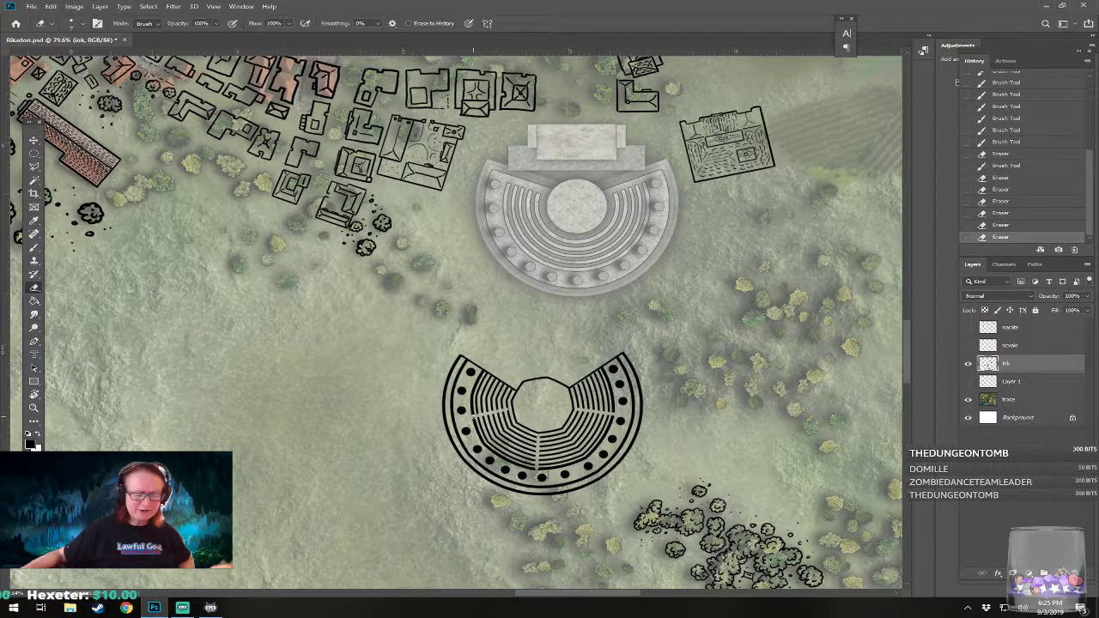
left_click(506, 410)
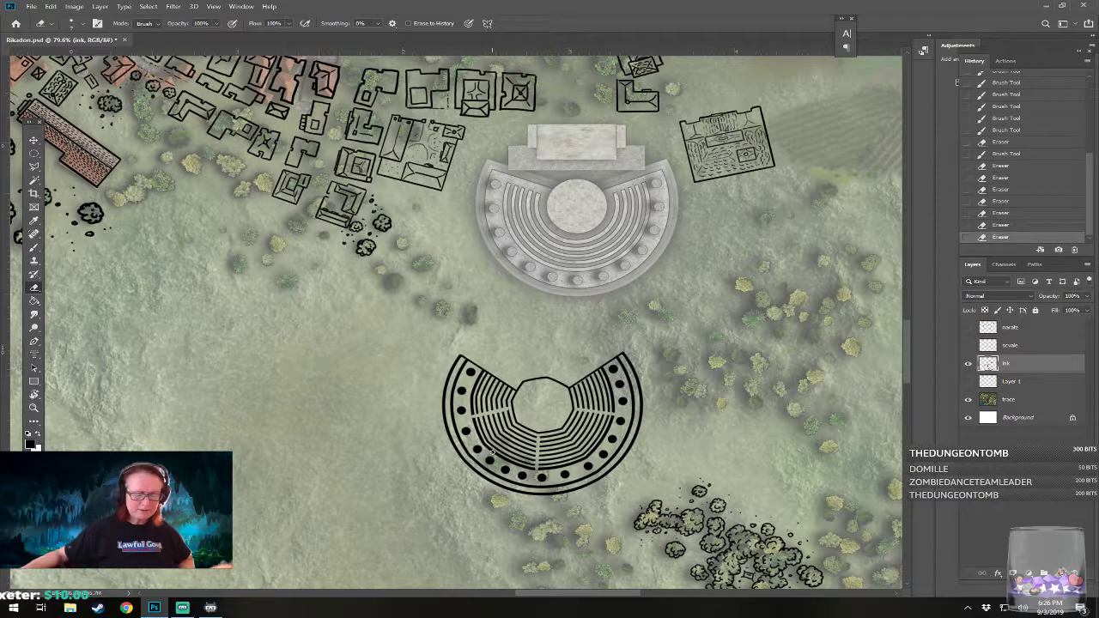
Step: Erase two diagonal aisles through the seating tiers, one on each side between the centre aisle and the side aisle
left_click(492, 450)
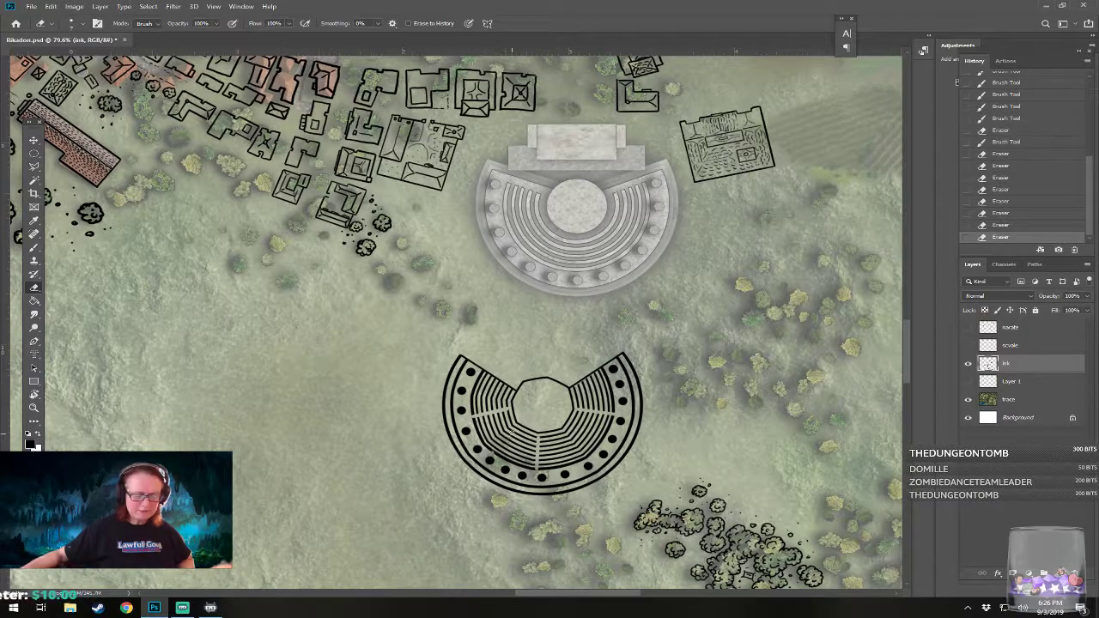
left_click(520, 428)
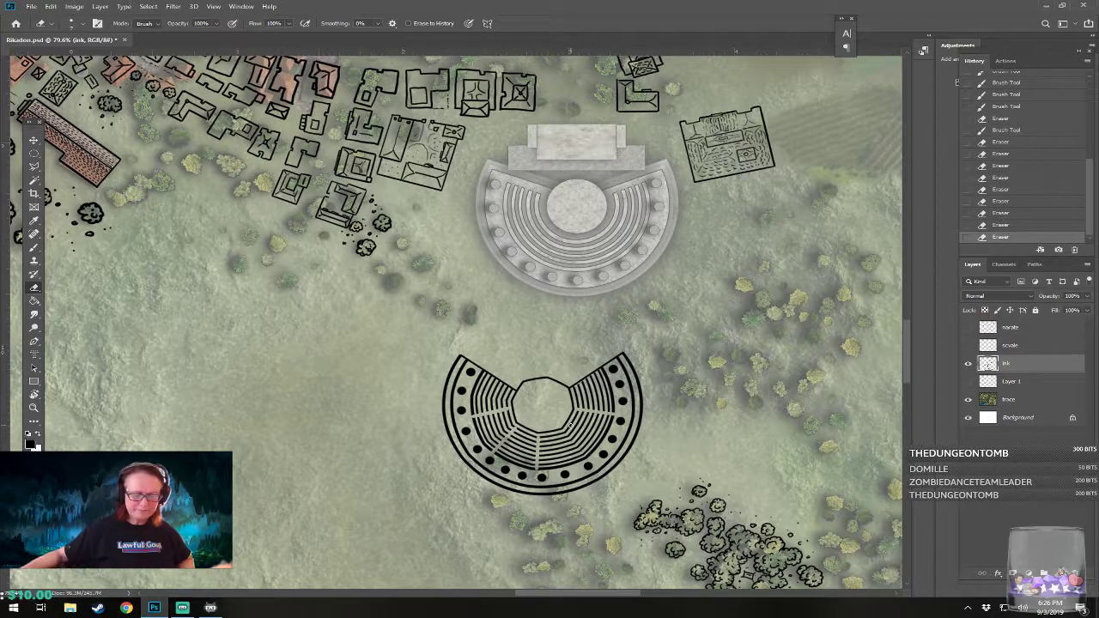
left_click(568, 426)
left_click(598, 444)
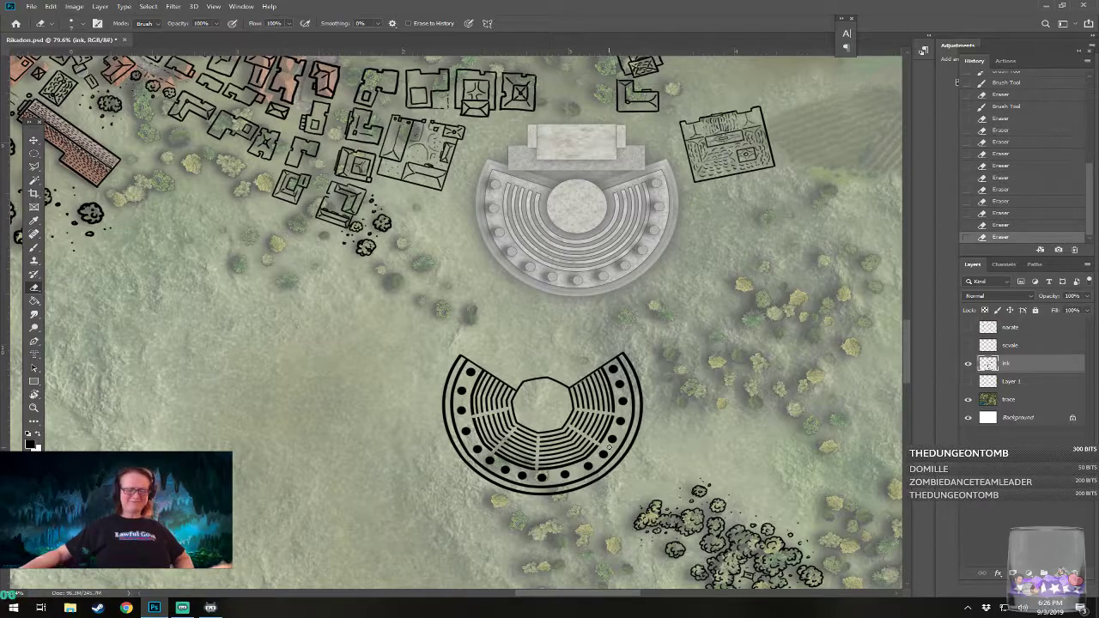
Step: Revert the drawing to an earlier brush stroke in the history, undoing the aisles erased through the seating tiers
scroll(609, 447, "down", 6)
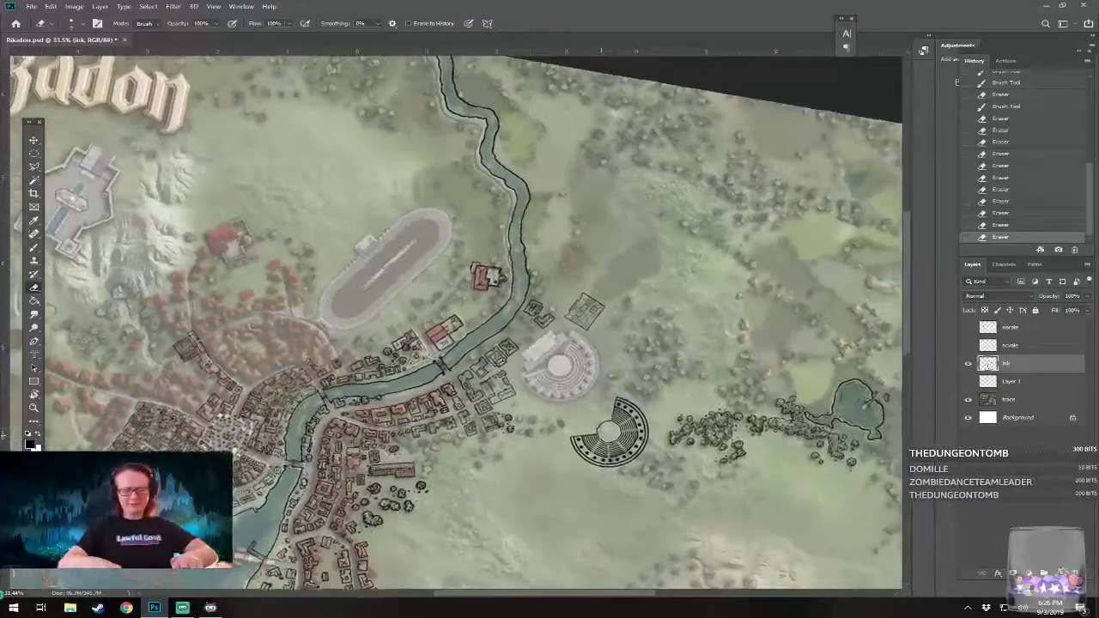
scroll(601, 435, "down", 2)
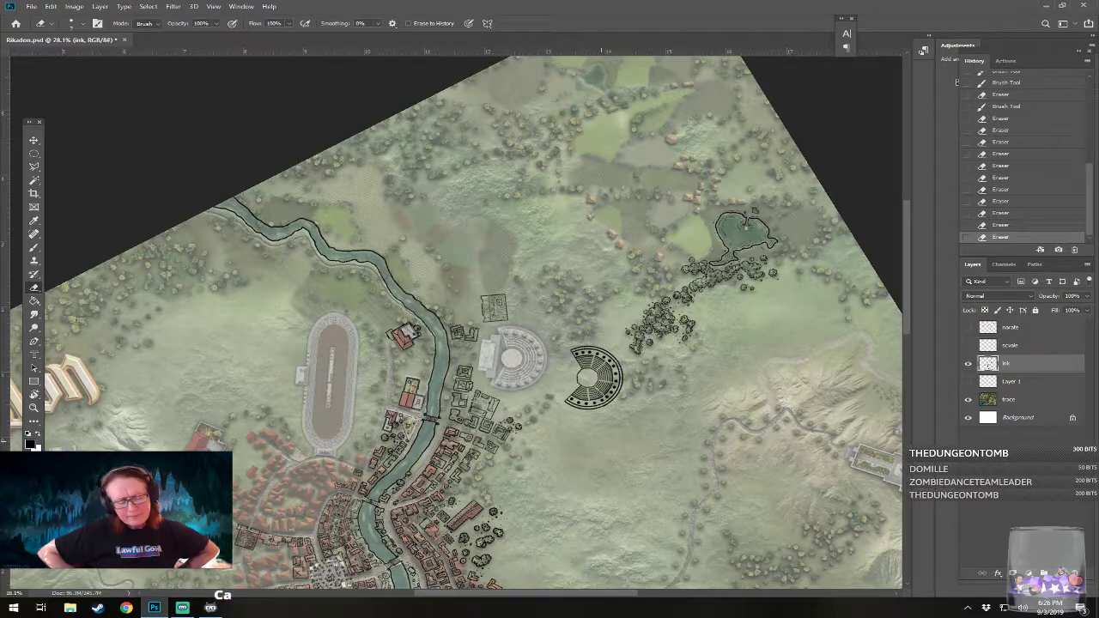
scroll(610, 384, "up", 4)
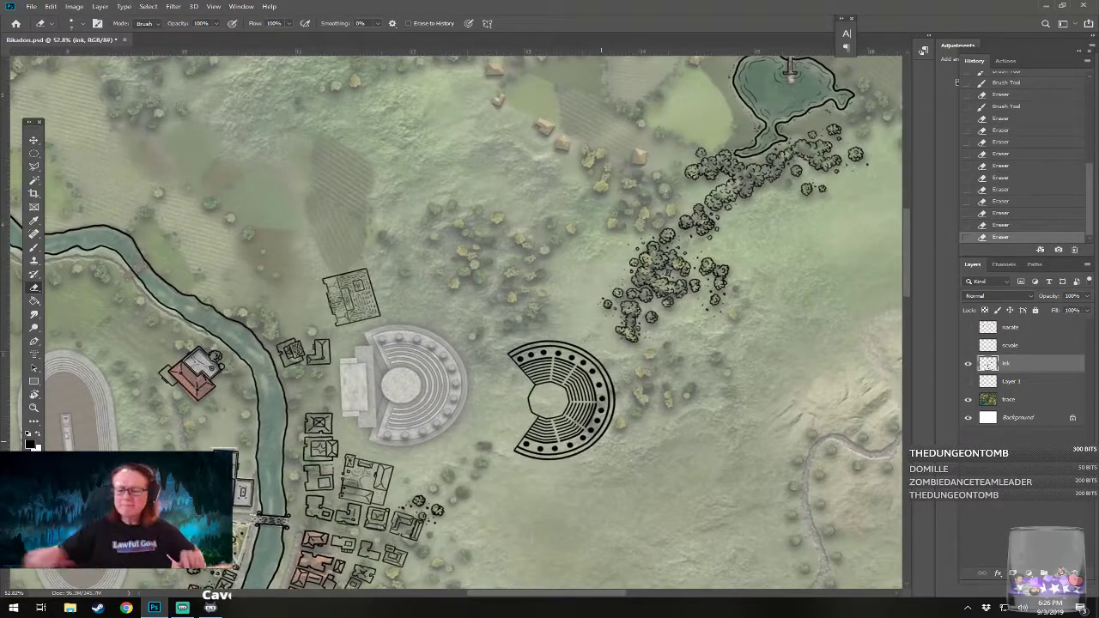
left_click(1006, 82)
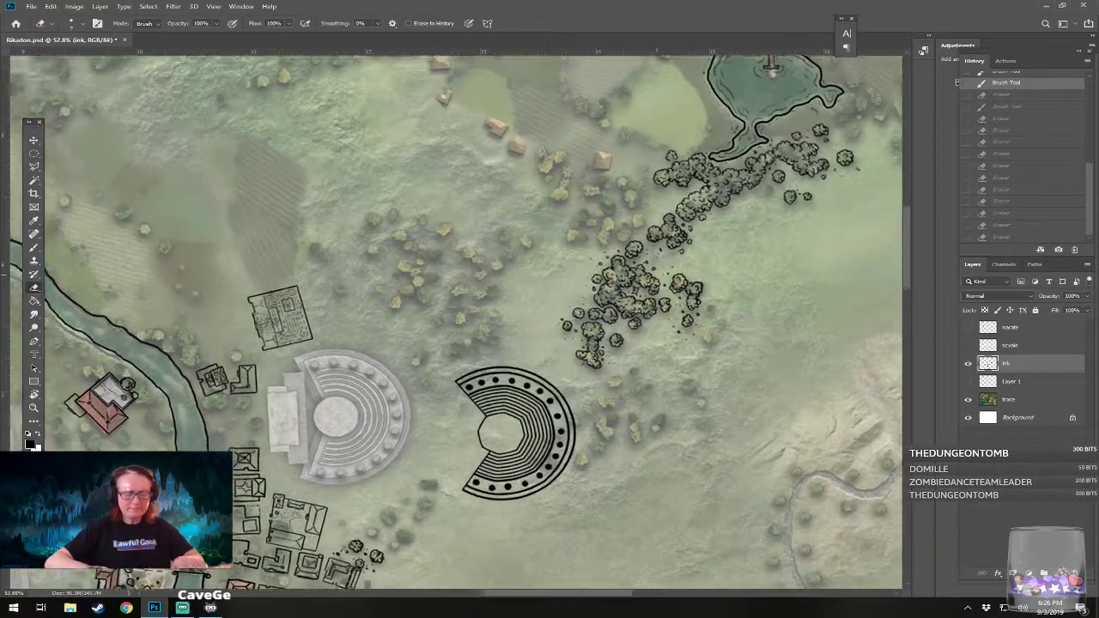
Step: Erase a straight aisle through the seating tiers near each open end of the theatre, from the central stage to the column band
scroll(515, 468, "up", 2)
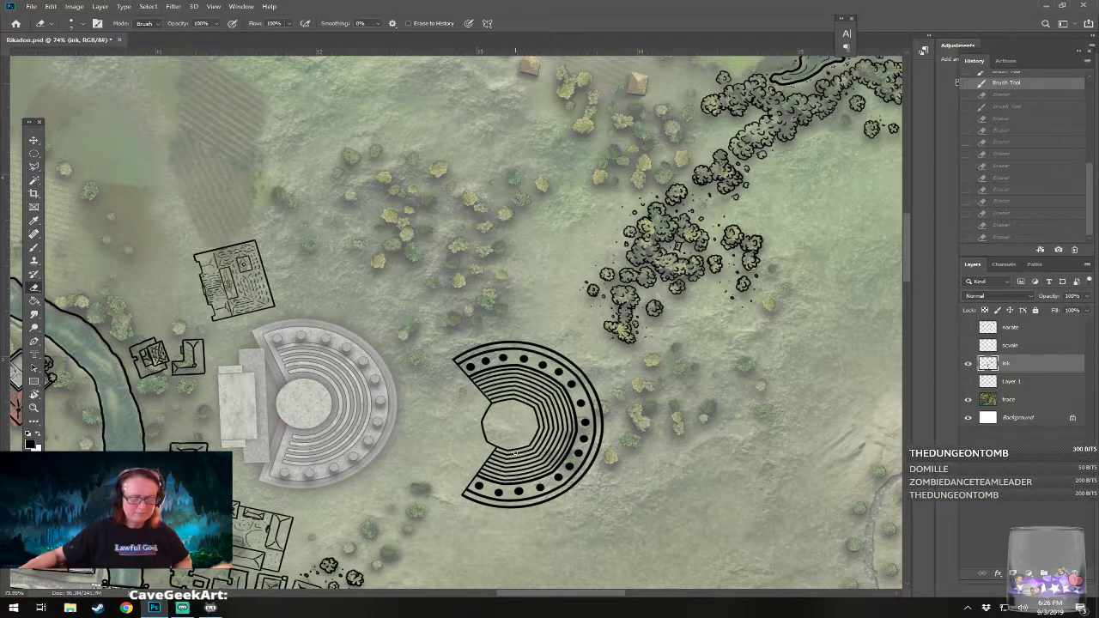
left_click_drag(515, 452, 519, 465)
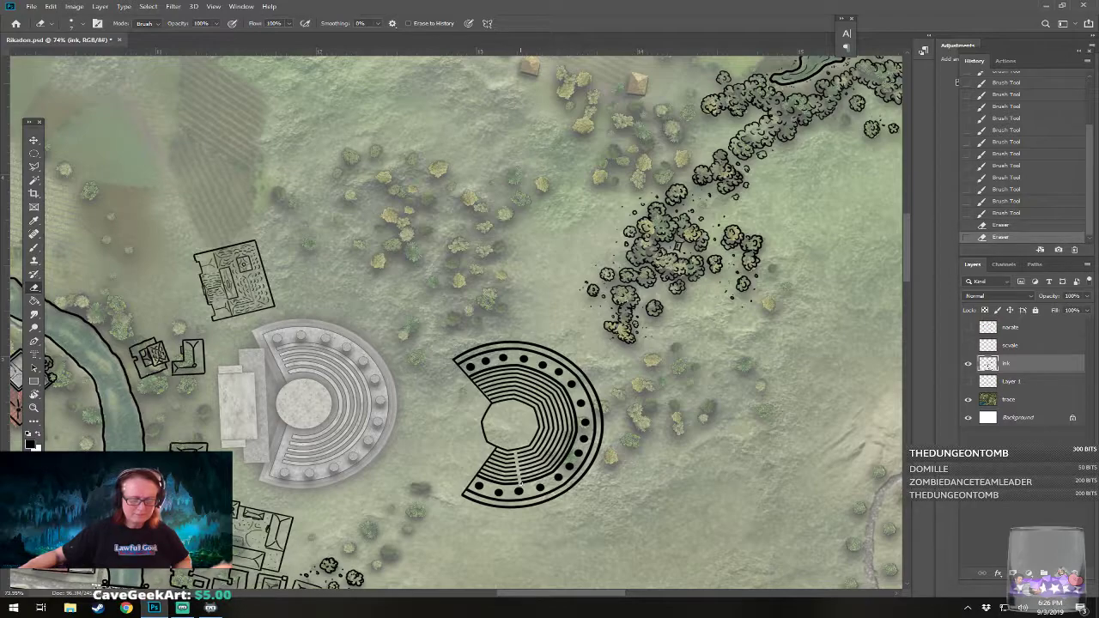
left_click_drag(519, 483, 517, 463)
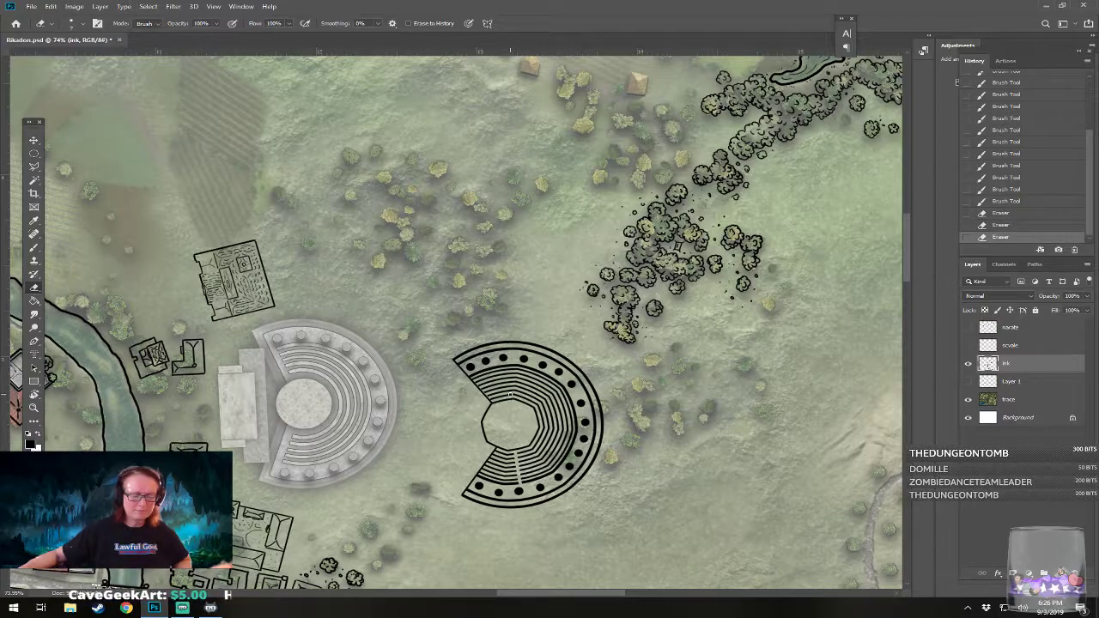
left_click_drag(511, 393, 510, 362)
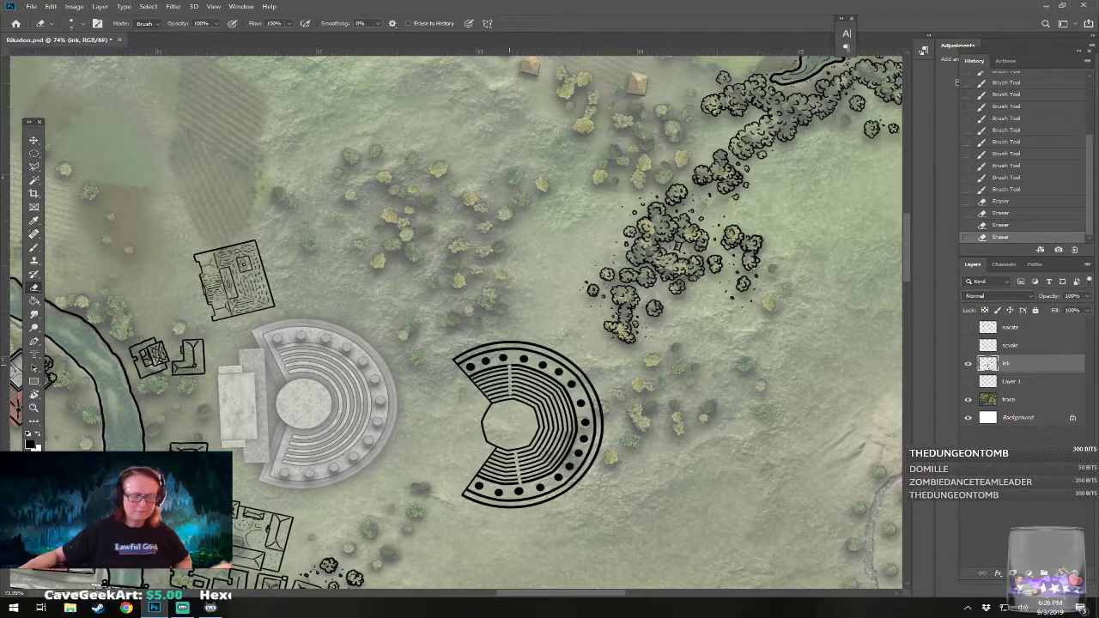
left_click(510, 392)
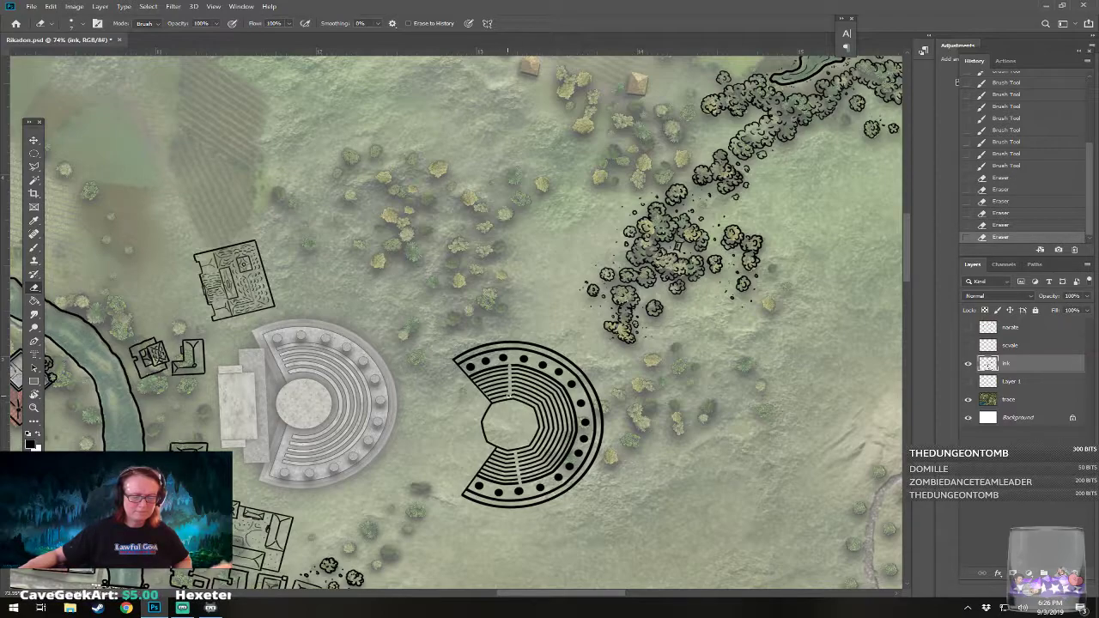
left_click(515, 391)
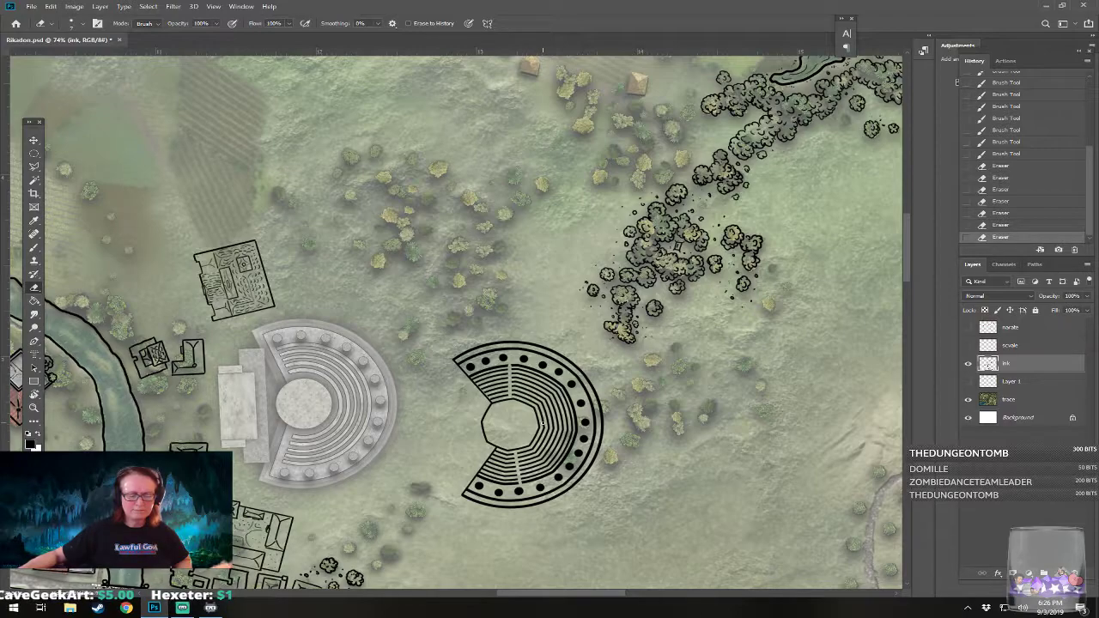
Step: Erase a centre aisle and a diagonal aisle on either side of it through the seating tiers, redoing the centre cut once
mouse_move(542, 422)
left_mouse_down()
mouse_move(573, 423)
mouse_move(564, 422)
left_mouse_up()
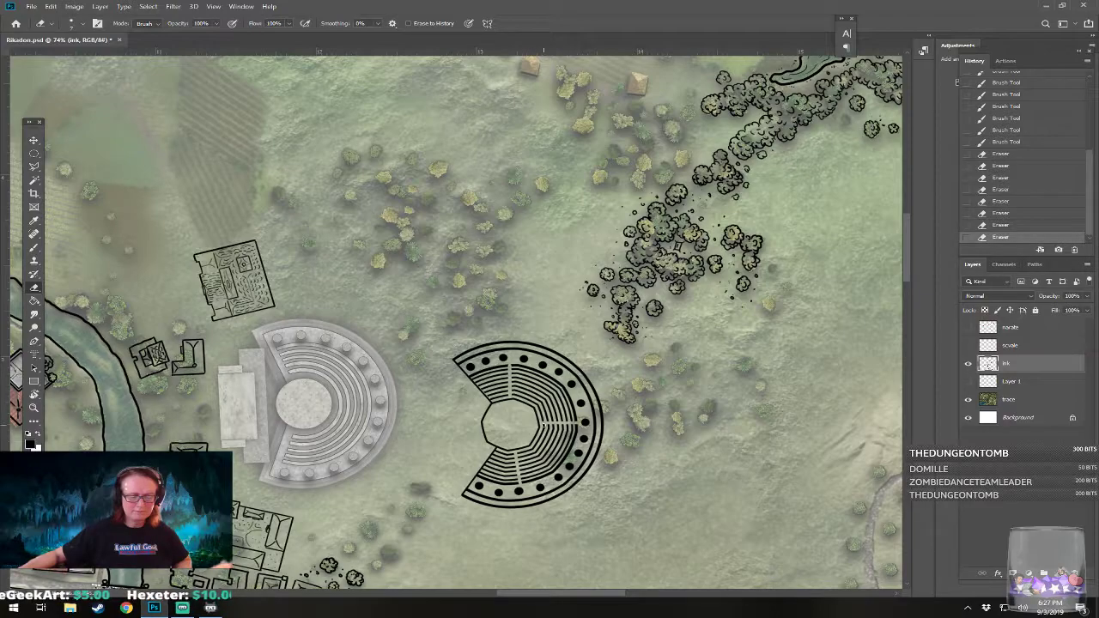
key("ctrl+z")
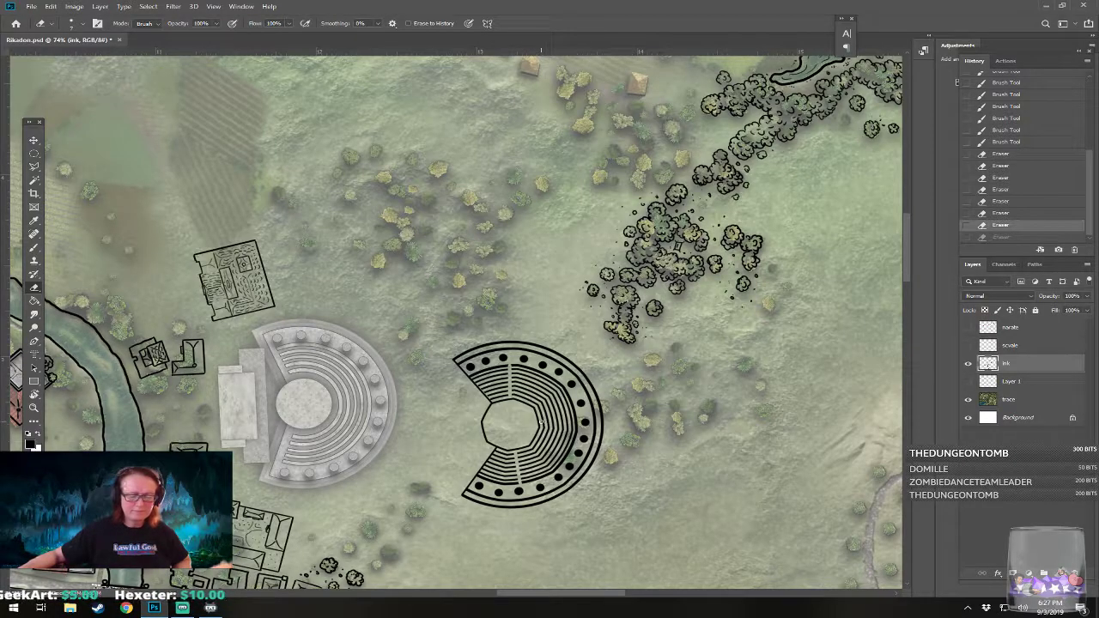
left_click_drag(542, 424, 554, 421)
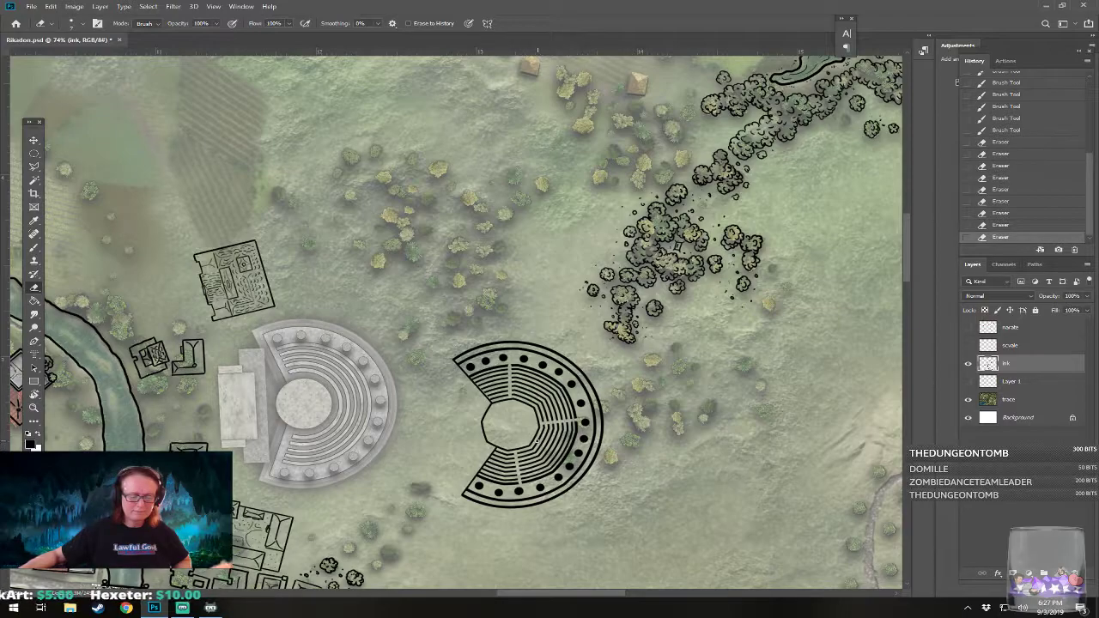
left_click_drag(536, 440, 565, 451)
left_click_drag(542, 383, 543, 400)
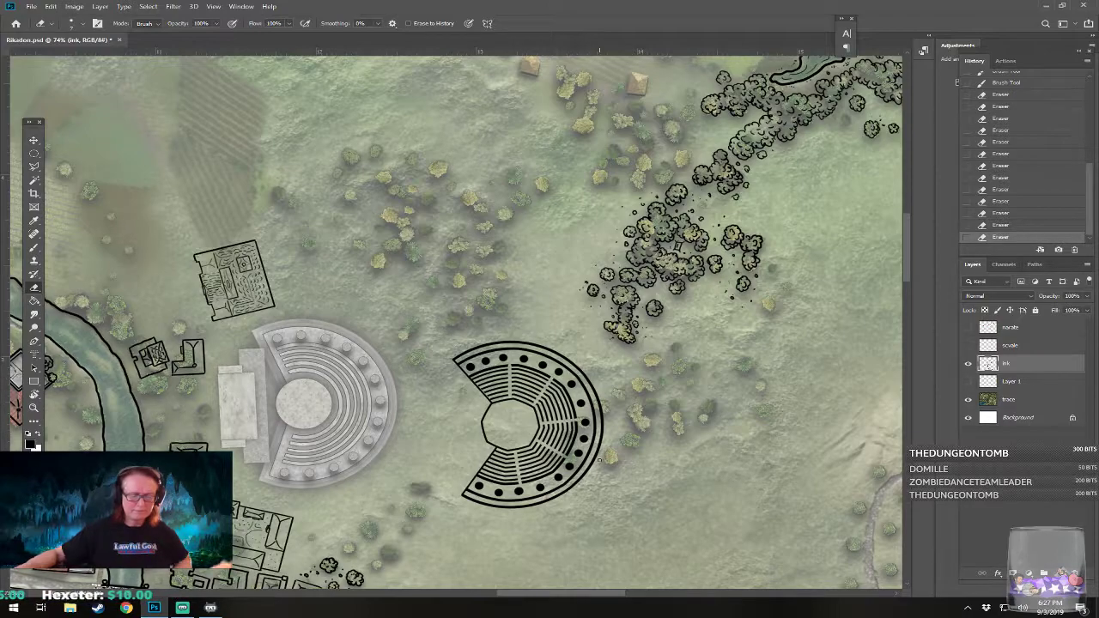
Step: Set the eraser to the Hard Round Pressure Size brush at 4 px and dab the aisle near the theatre's lower end
scroll(515, 468, "down", 5)
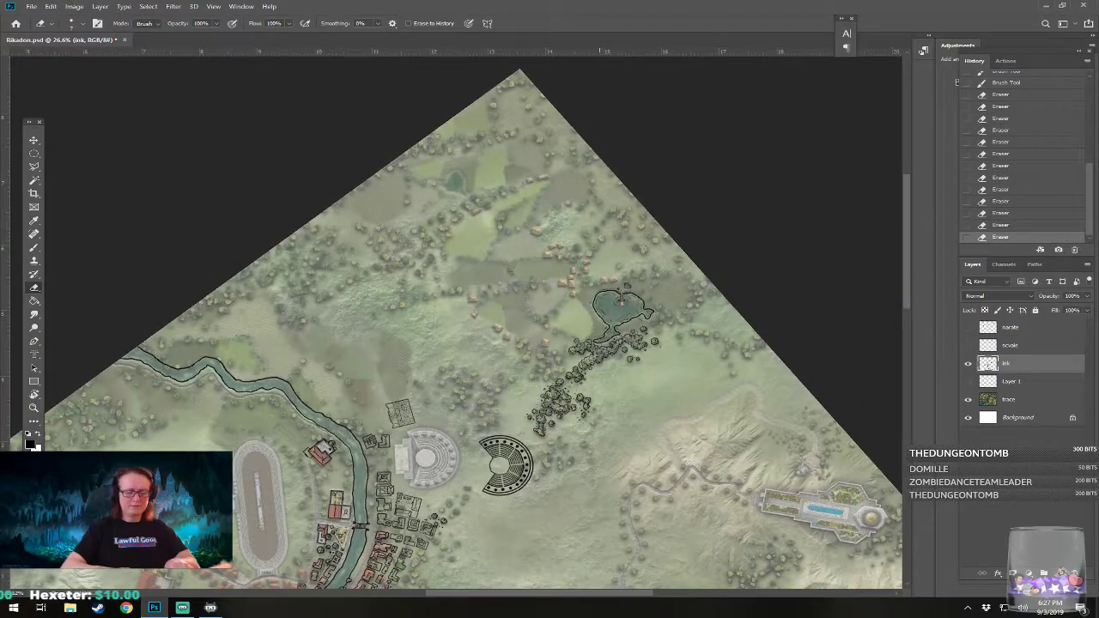
scroll(522, 480, "up", 5)
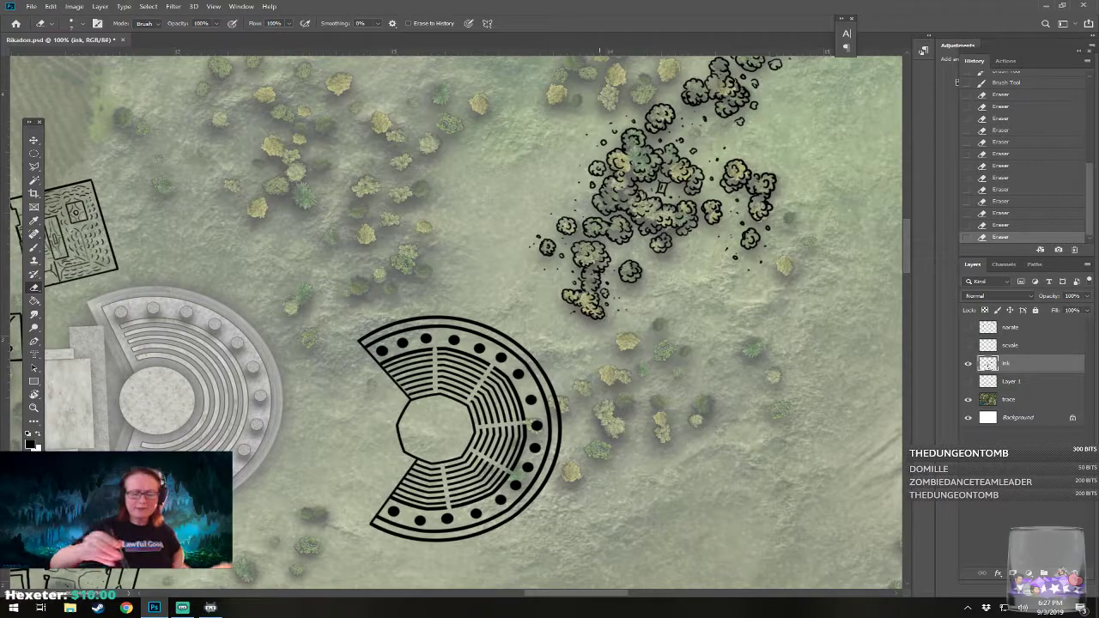
left_click(81, 24)
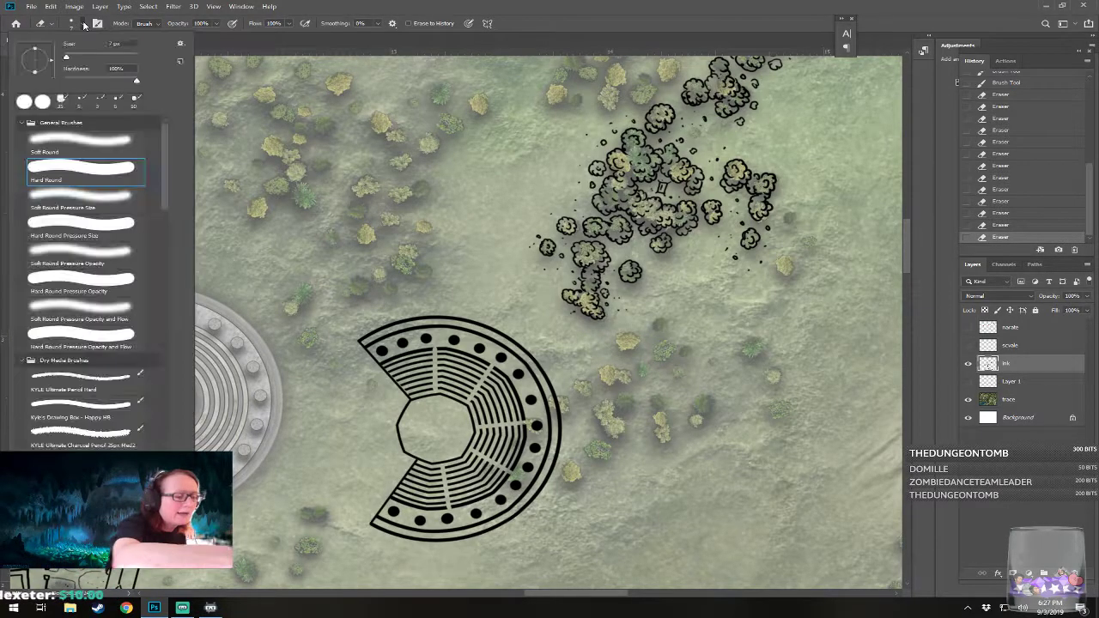
left_click(116, 42)
type("4")
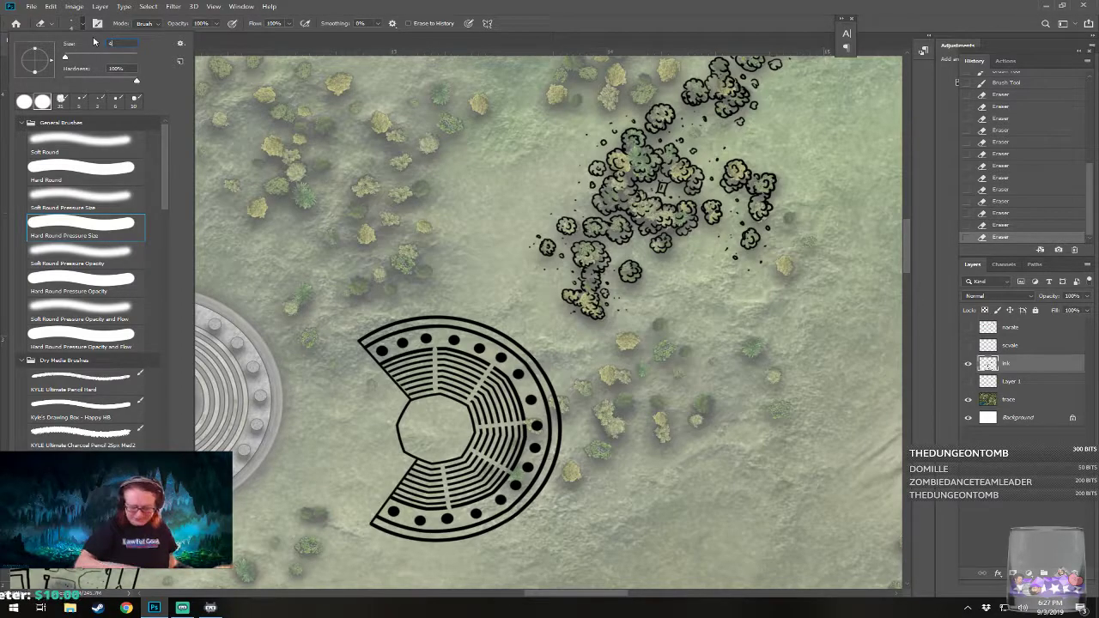
key("Return")
scroll(435, 522, "up", 4)
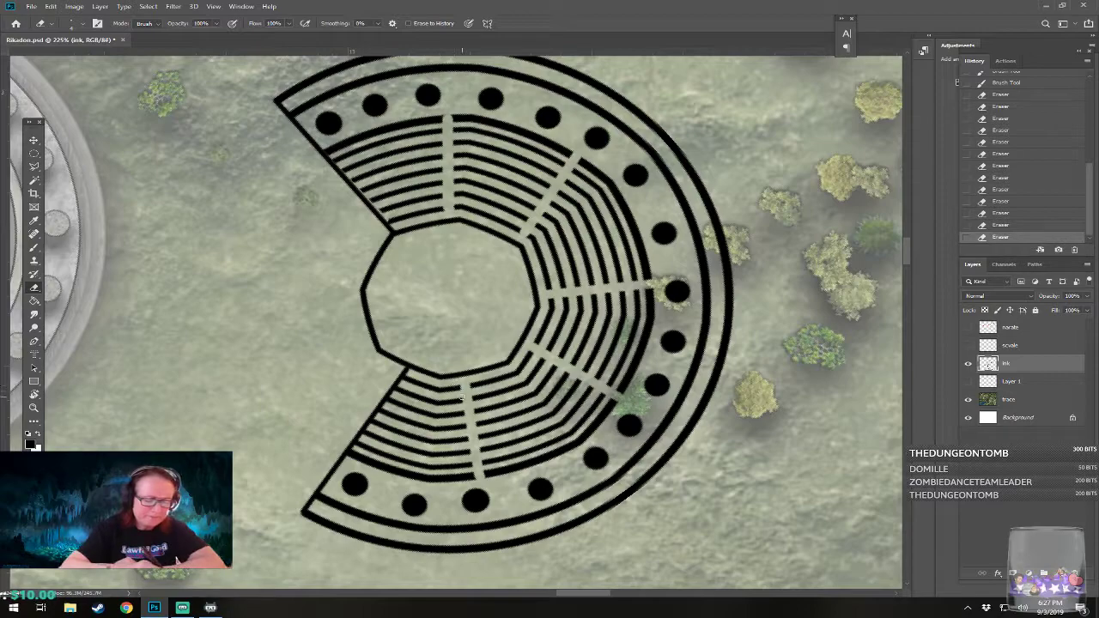
left_click(460, 389)
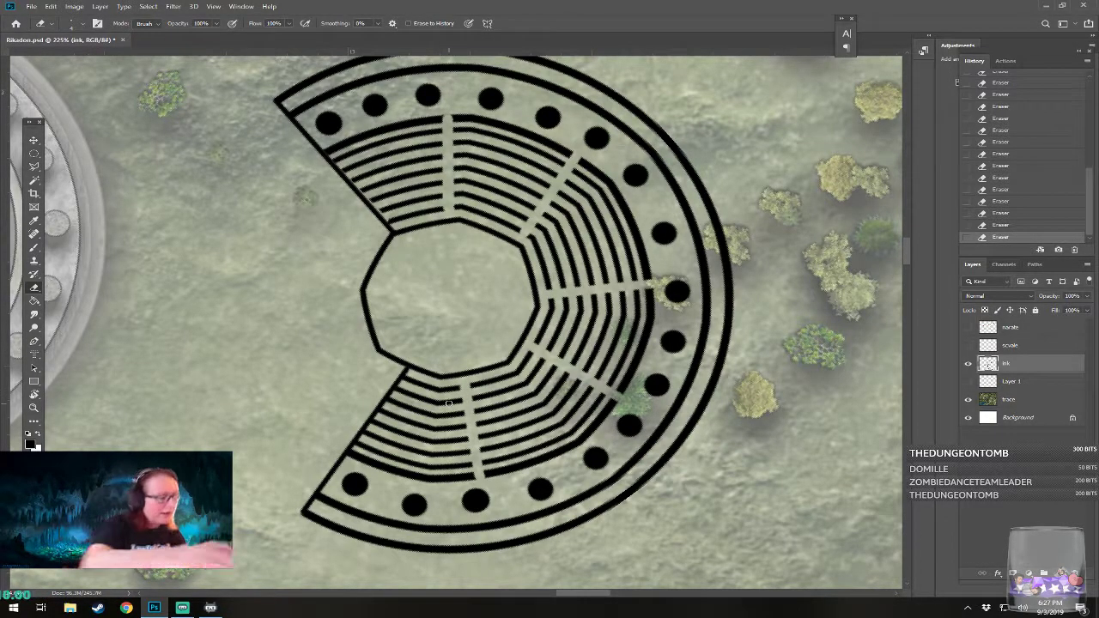
Step: Switch to the Brush tool and set its size to 4 px
left_click(34, 247)
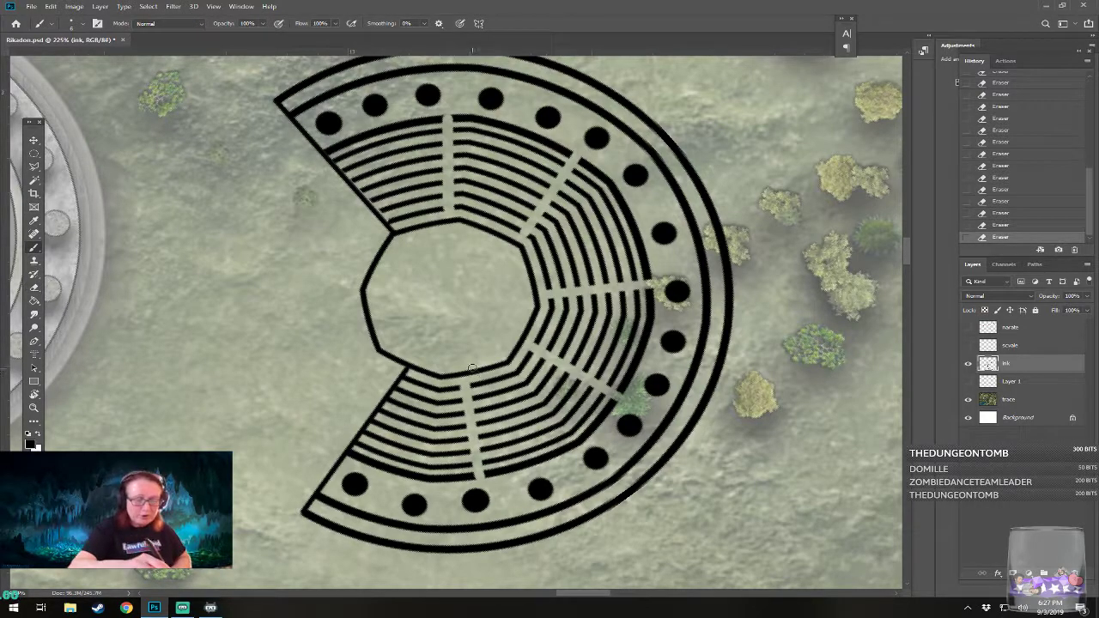
left_click(78, 25)
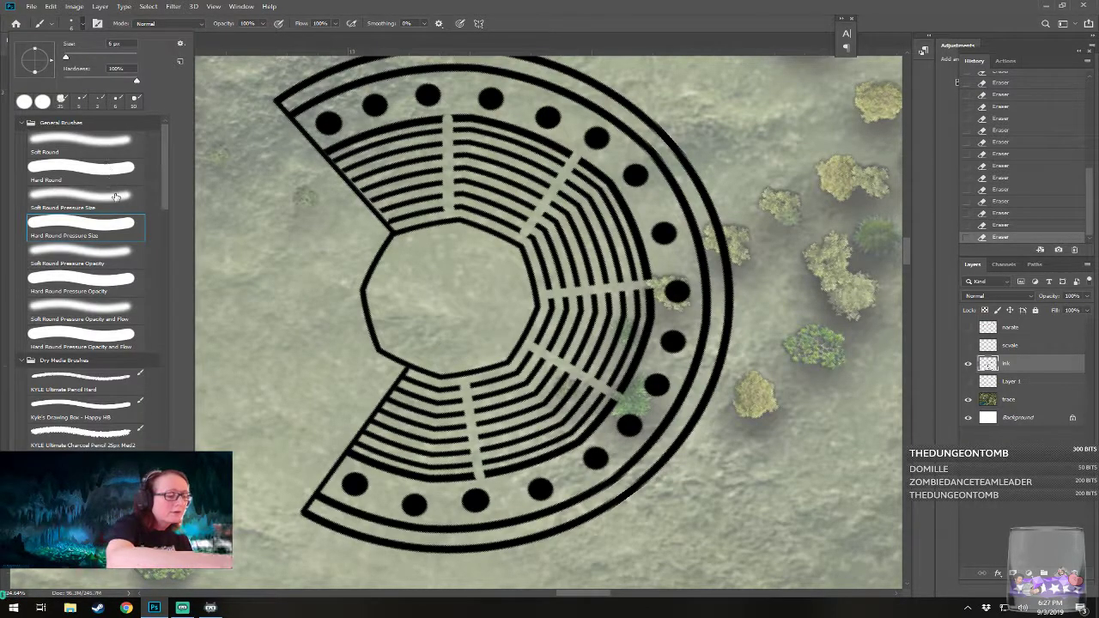
left_click(92, 43)
type("4")
key("Return")
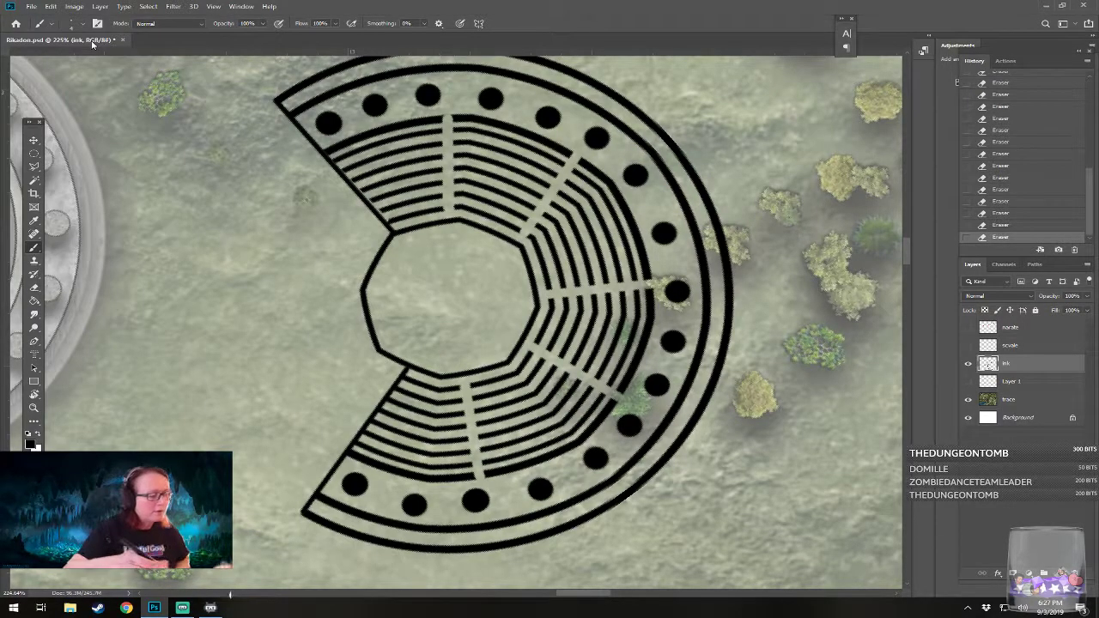
Step: Ink a thin edge line along each side of the aisle near the theatre's lower open end
left_click(463, 404)
left_click_drag(461, 388, 475, 479)
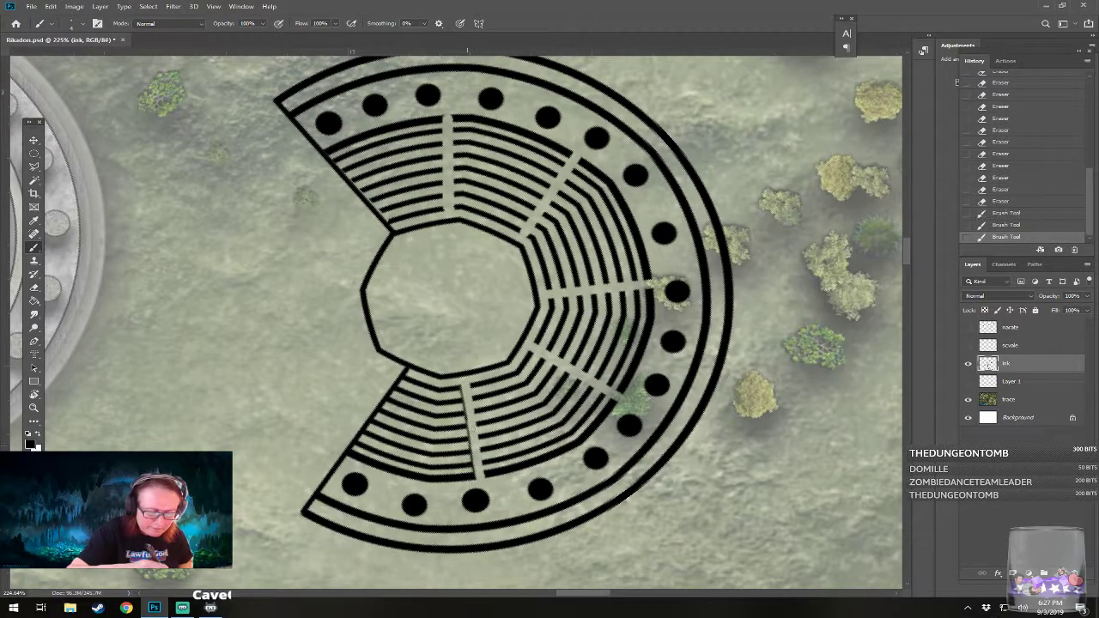
mouse_move(468, 387)
left_mouse_down()
mouse_move(483, 477)
mouse_move(377, 478)
mouse_move(372, 453)
mouse_move(359, 483)
mouse_move(434, 472)
left_mouse_up()
Step: Ink a ladder of short step lines across the lower aisle, working from the column band to the central stage
left_click(434, 466)
left_click(432, 464)
left_click(432, 460)
left_click(429, 456)
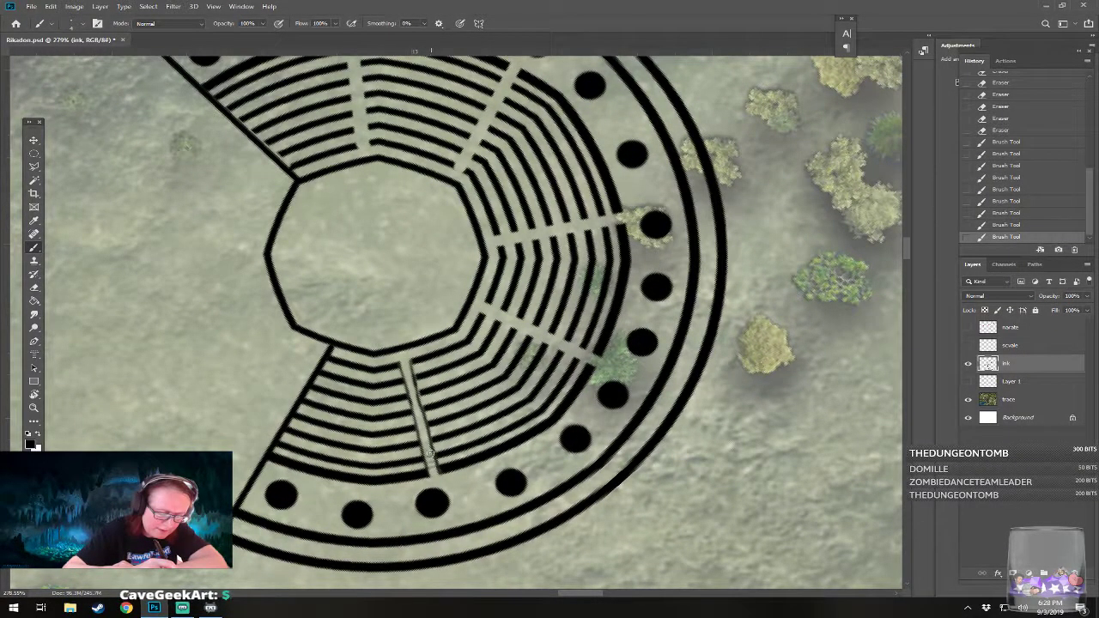
left_click(429, 447)
left_click(427, 439)
left_click(424, 433)
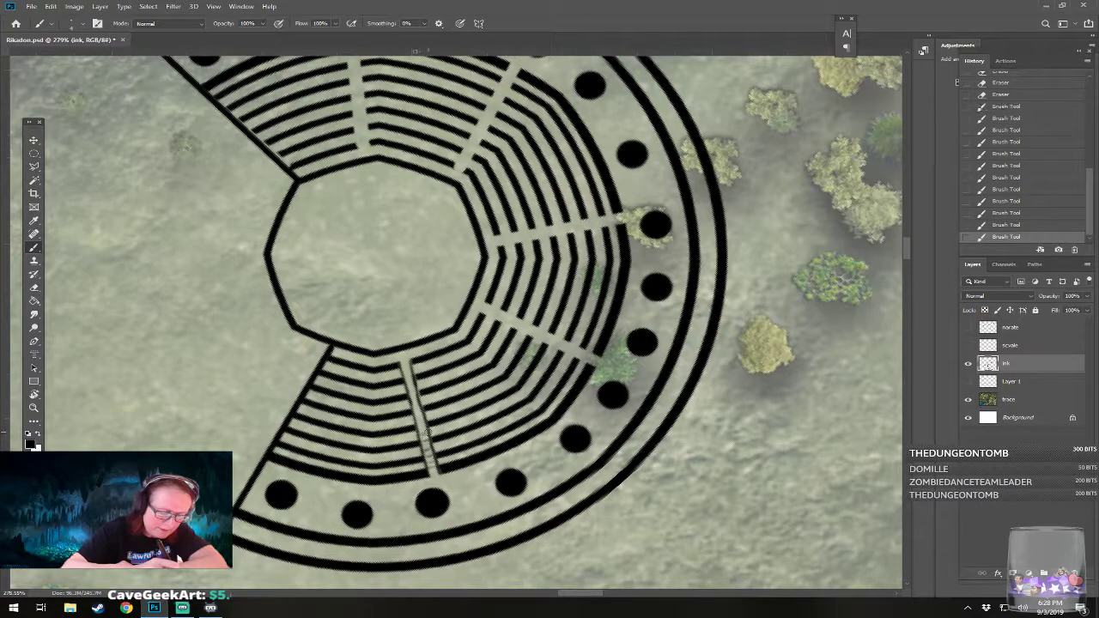
left_click(422, 424)
left_click(418, 417)
left_click(416, 408)
left_click(413, 400)
left_click(411, 394)
left_click(411, 385)
left_click(412, 378)
left_click(410, 372)
left_click(407, 368)
left_click(405, 363)
key("ctrl+minus")
scroll(429, 446, "down", 6)
scroll(424, 447, "up", 5)
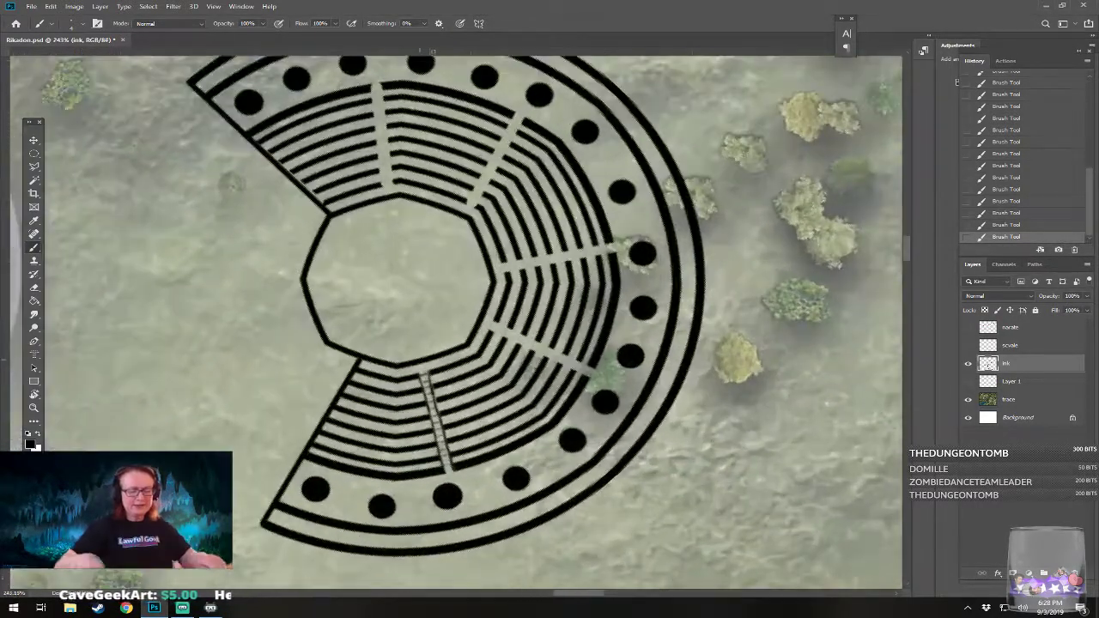
Step: Ink edge lines and short cross steps in the neighbouring diagonal aisle and in the centre aisle
scroll(420, 360, "down", 3)
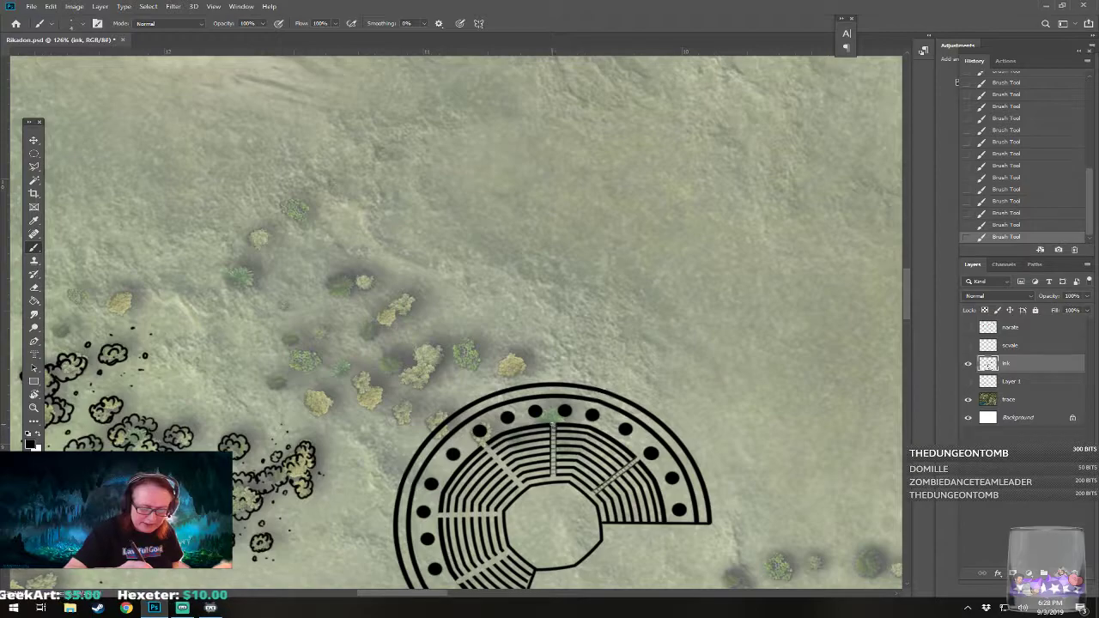
scroll(560, 422, "down", 2)
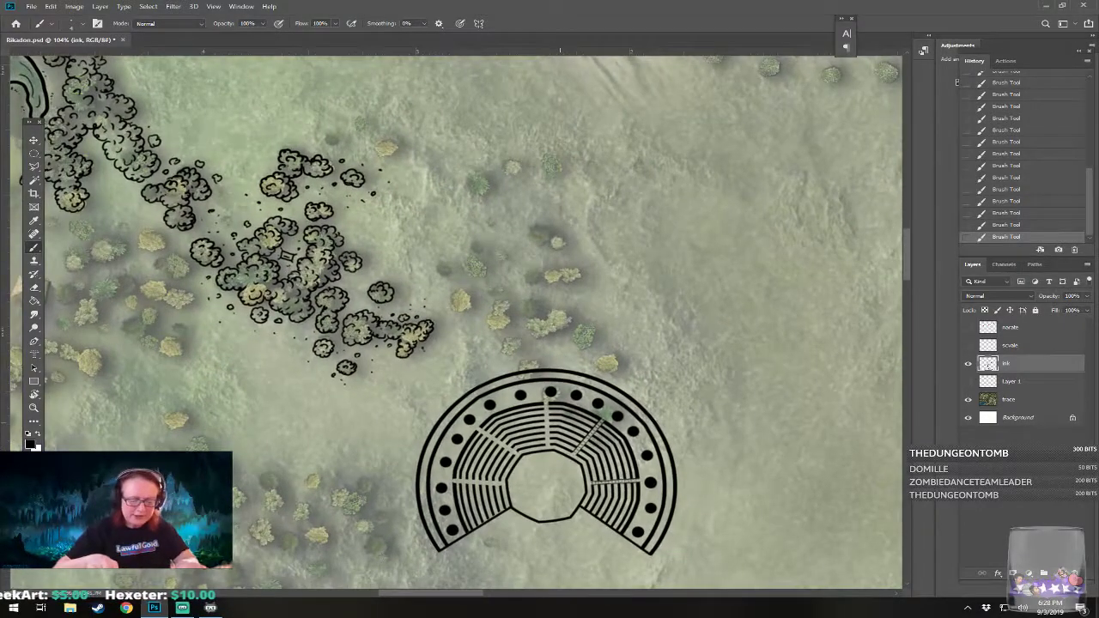
scroll(560, 423, "up", 1)
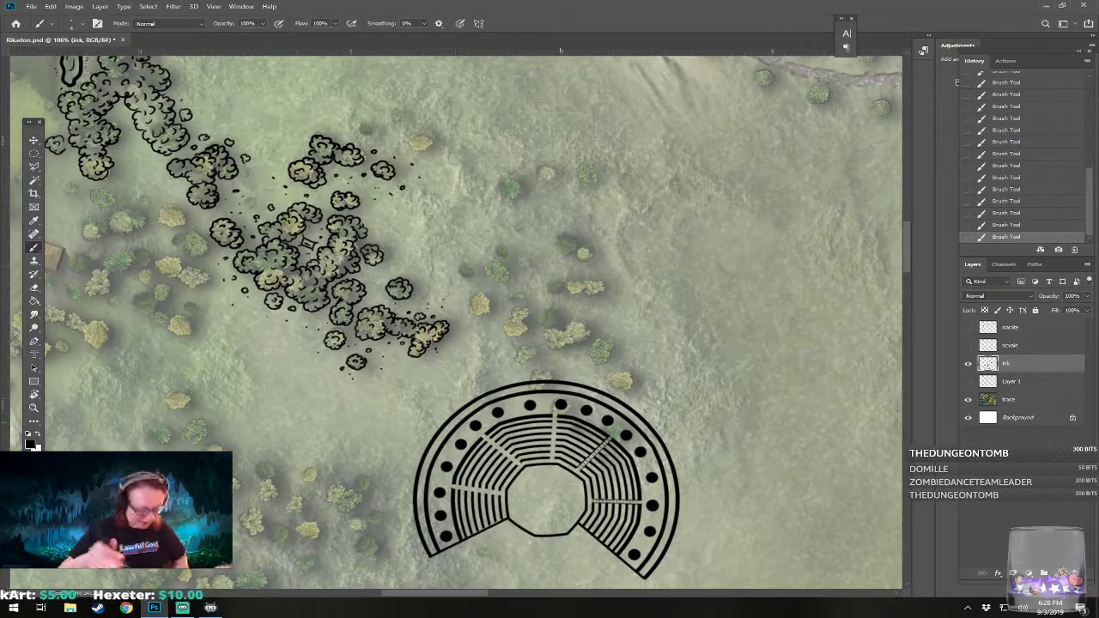
scroll(553, 422, "up", 4)
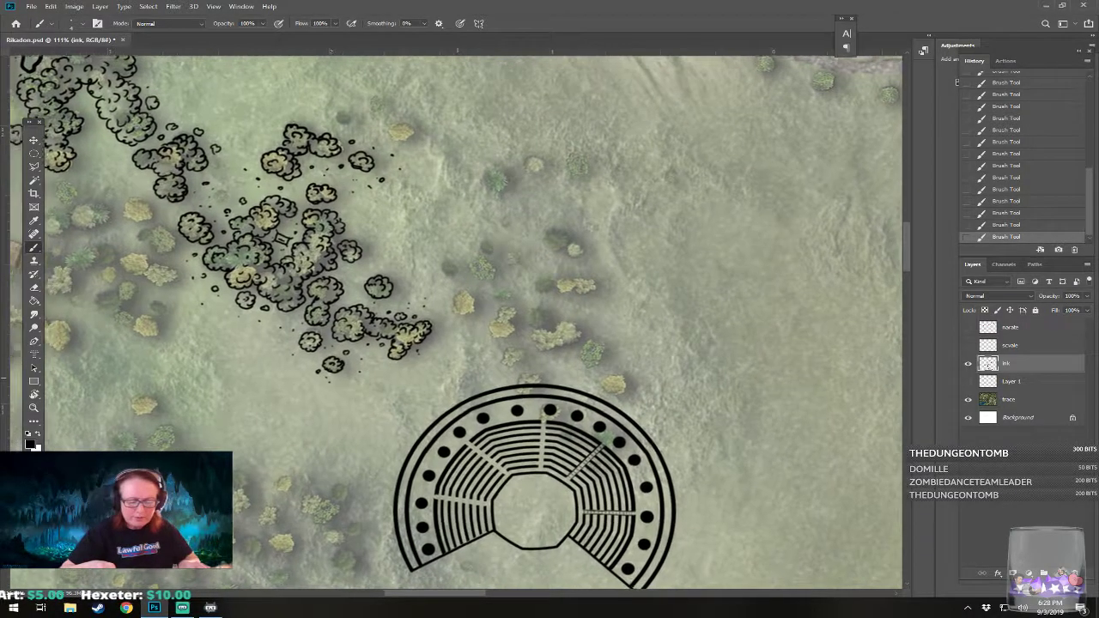
scroll(554, 423, "down", 2)
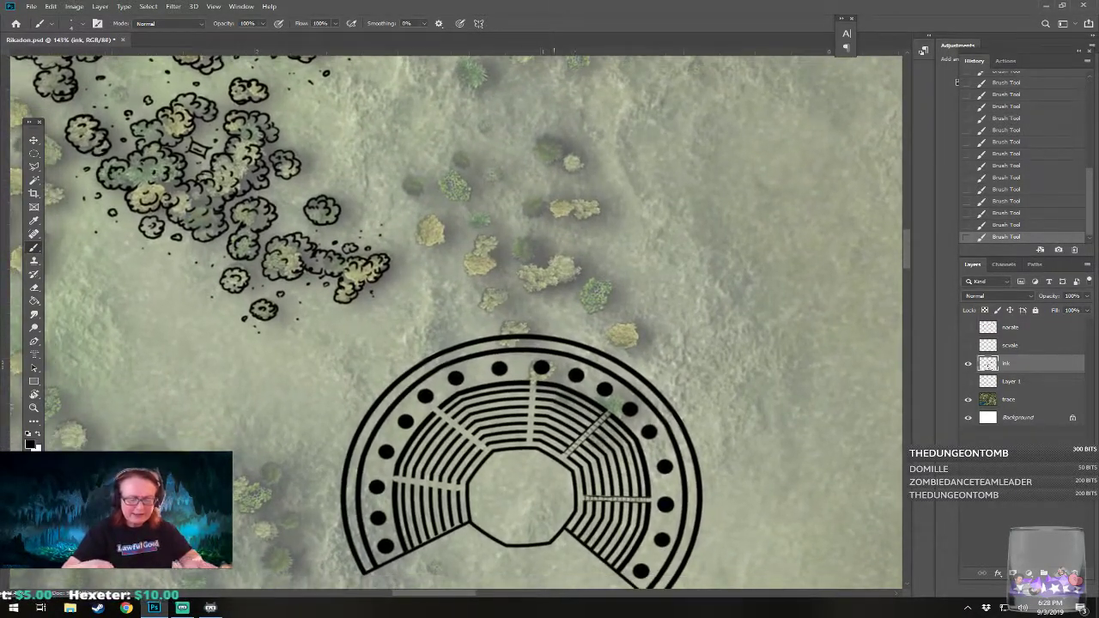
scroll(554, 423, "up", 2)
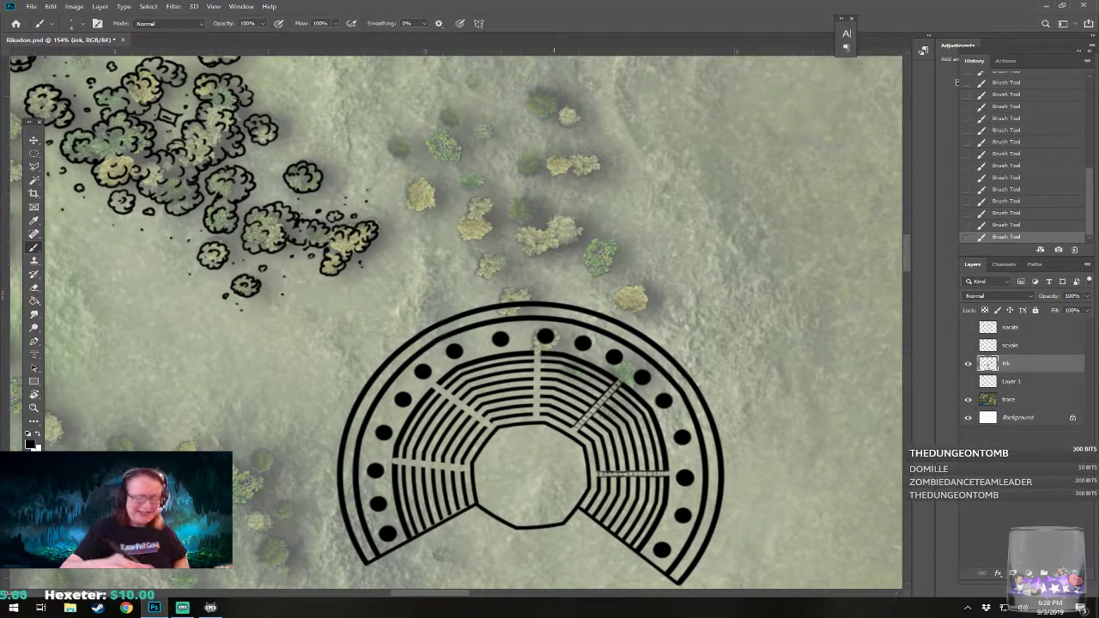
left_click_drag(540, 416, 541, 352)
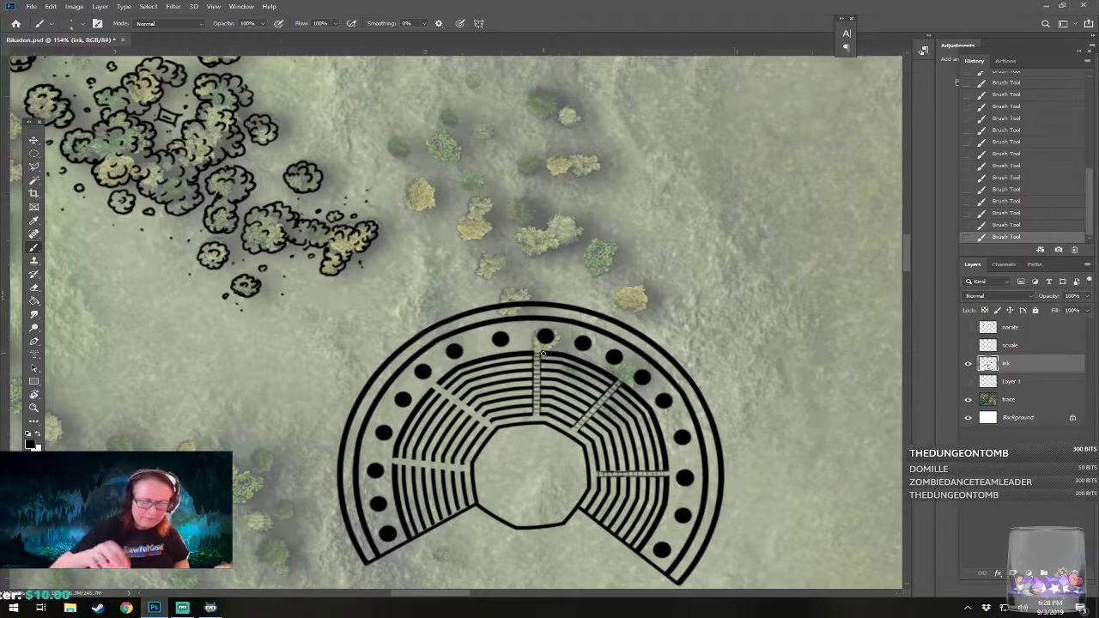
Step: Ink edge lines and short cross steps in the diagonal aisle beyond the centre aisle, undoing one stroke and redrawing it
scroll(543, 353, "down", 2)
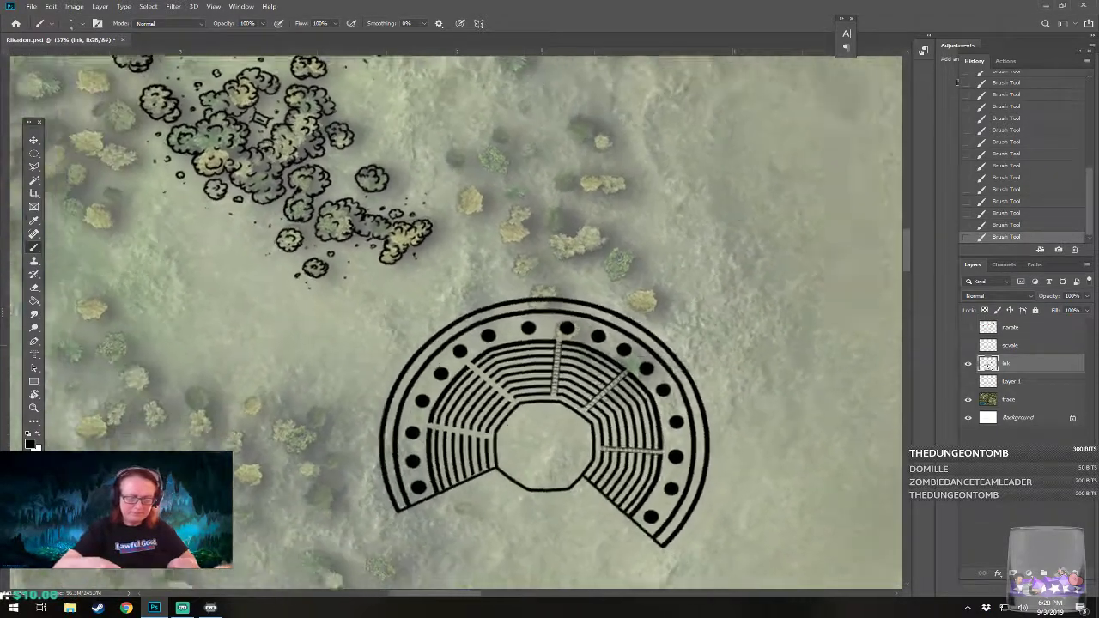
scroll(542, 345, "down", 3)
scroll(543, 353, "up", 4)
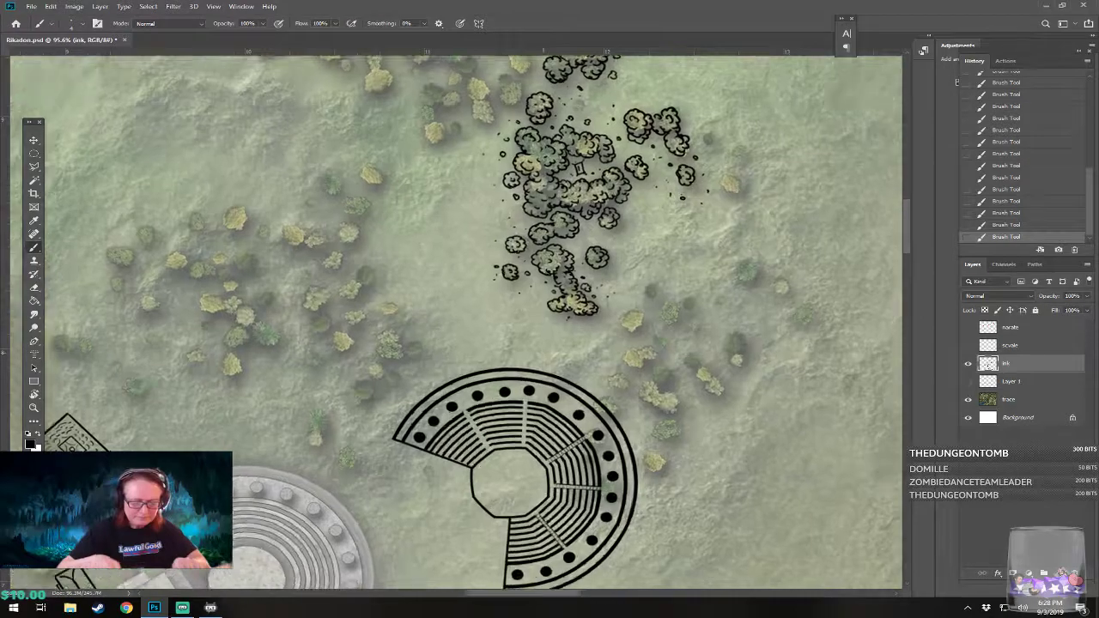
scroll(543, 353, "down", 2)
scroll(544, 353, "up", 1)
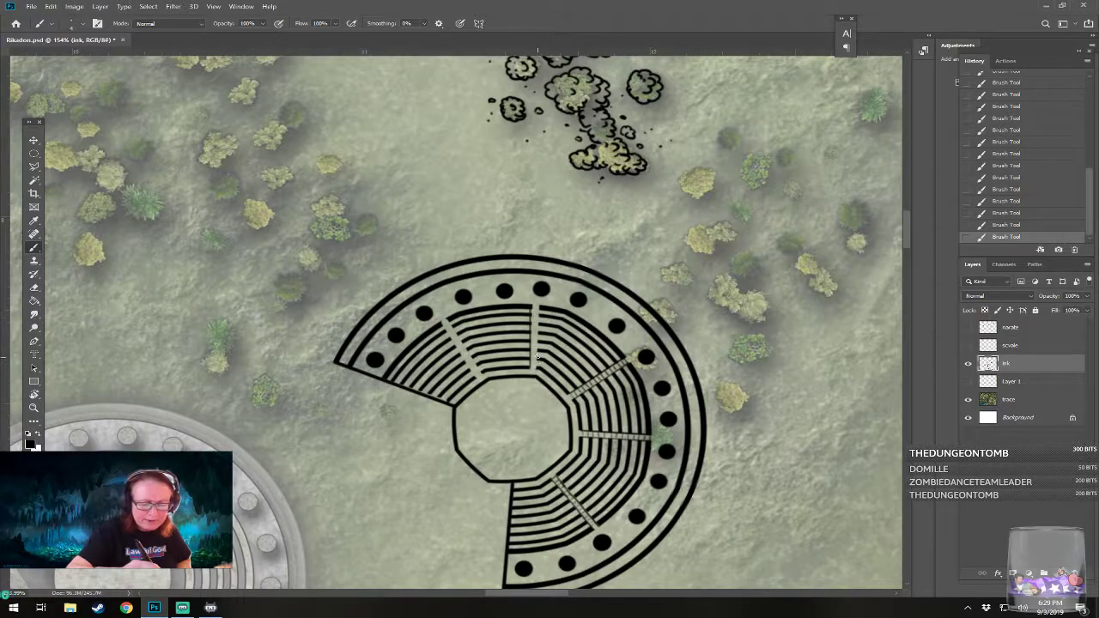
key("ctrl+z")
scroll(542, 345, "up", 1)
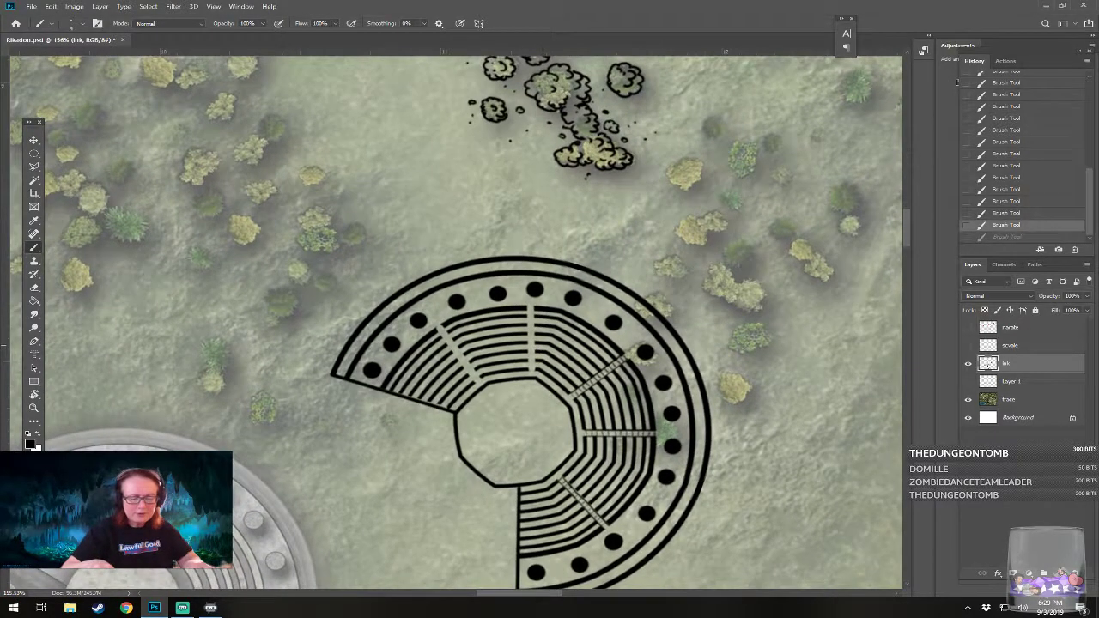
left_click(527, 368)
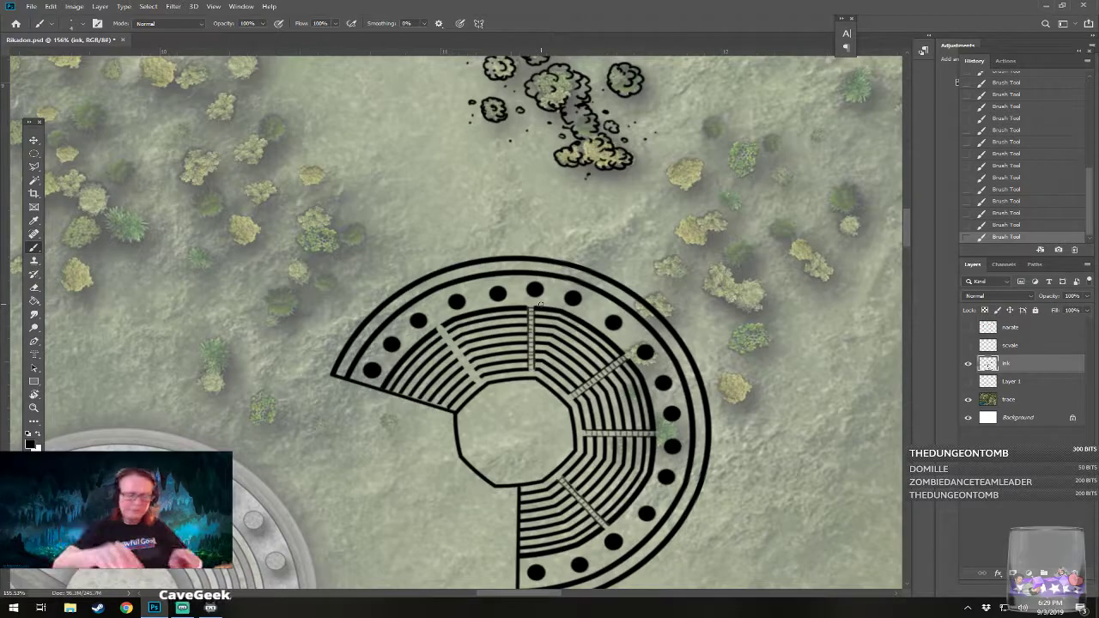
Step: Ink edge lines and short cross steps in the last aisle, near the theatre's upper open end, redoing its first edge line
scroll(541, 304, "down", 2)
scroll(541, 304, "up", 4)
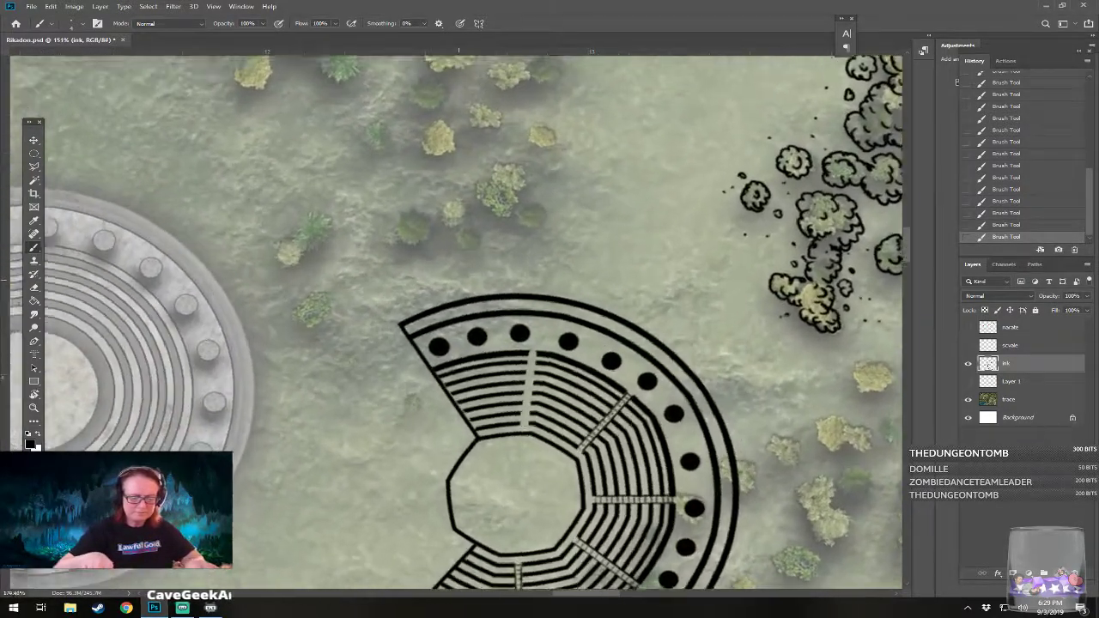
scroll(540, 303, "down", 1)
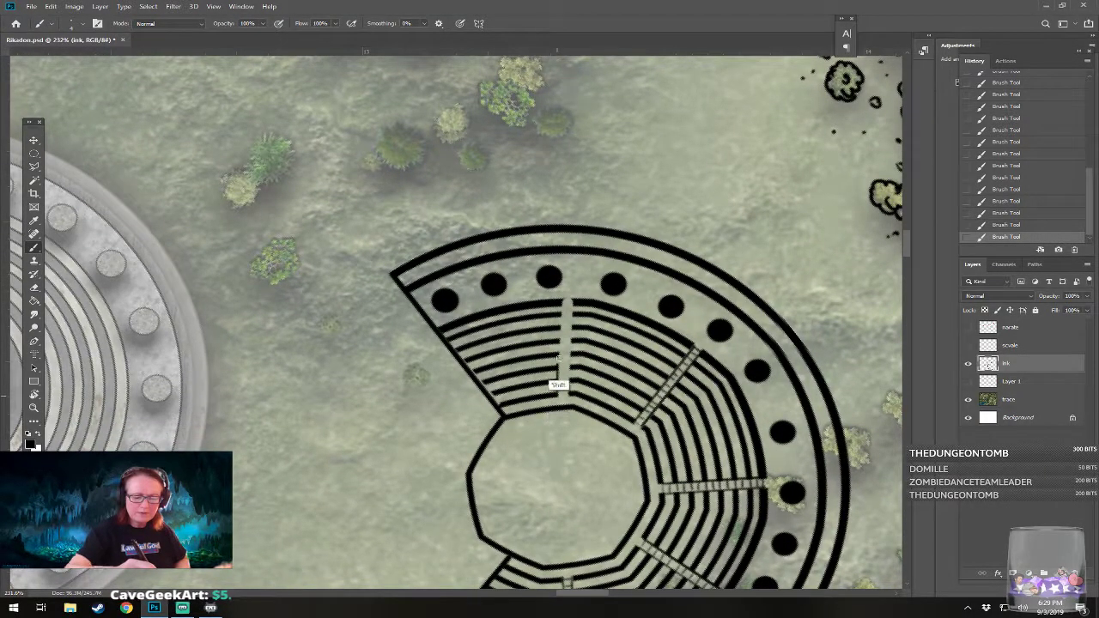
key("ctrl+z")
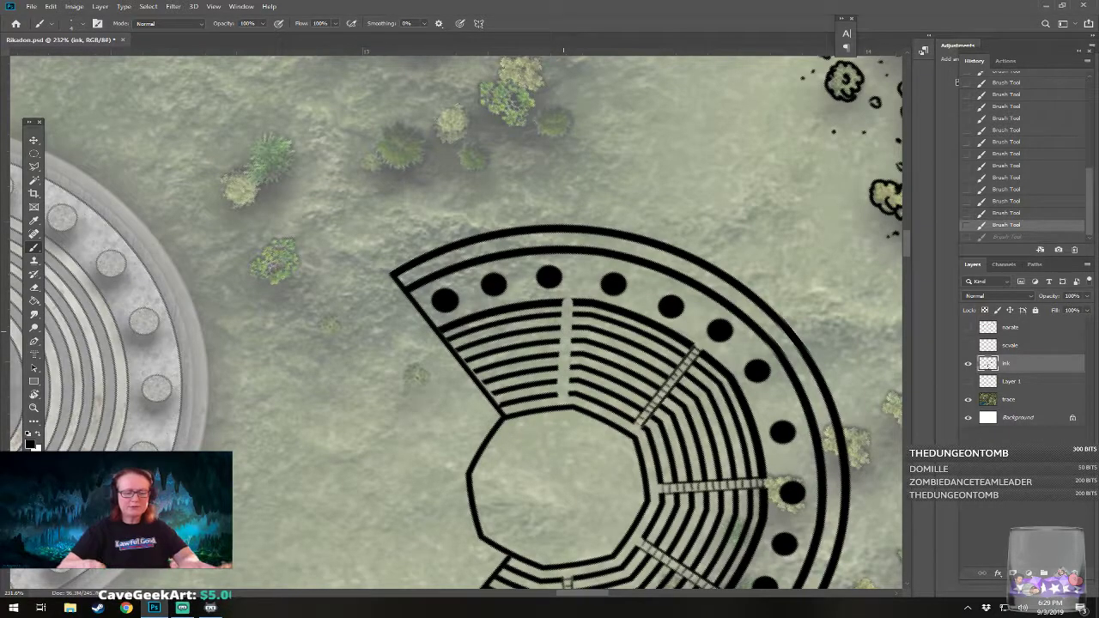
scroll(540, 326, "up", 1)
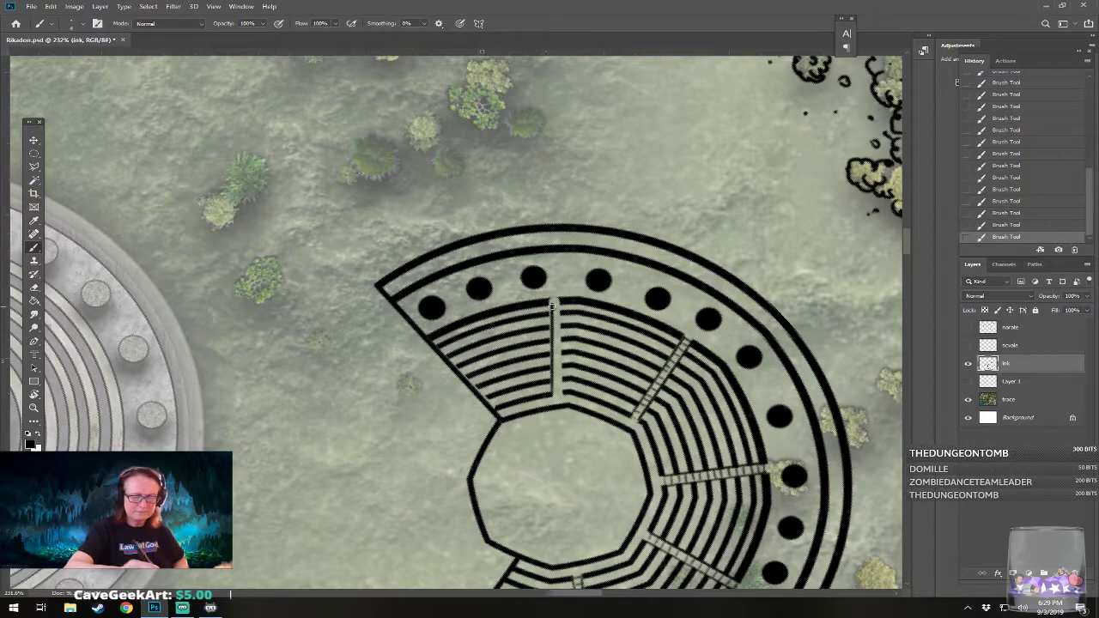
scroll(558, 343, "down", 1)
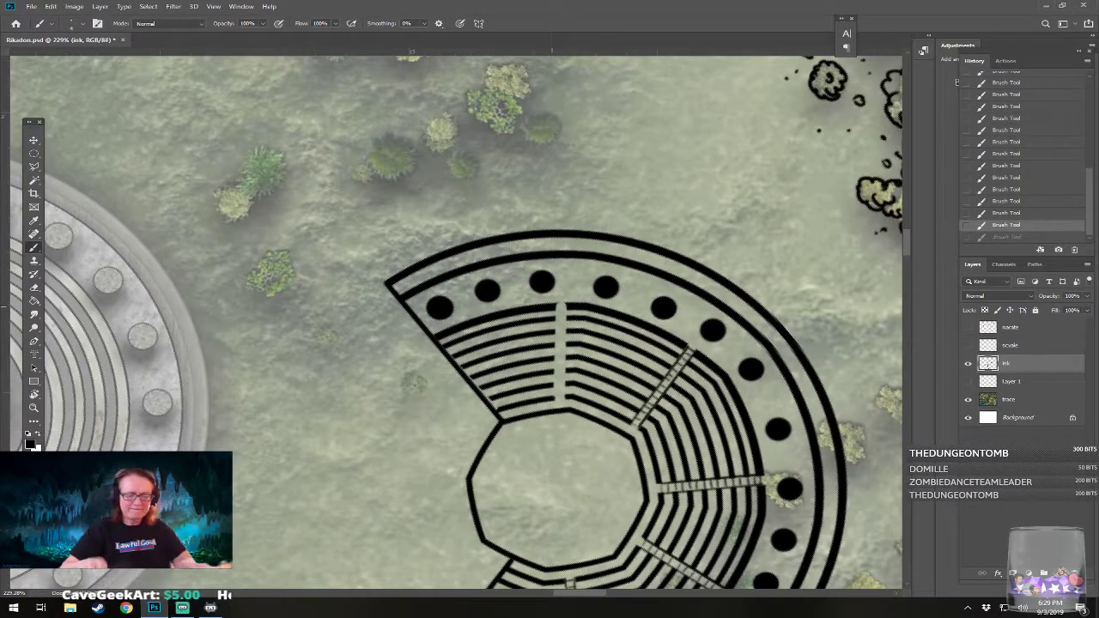
key("ctrl+shift+z")
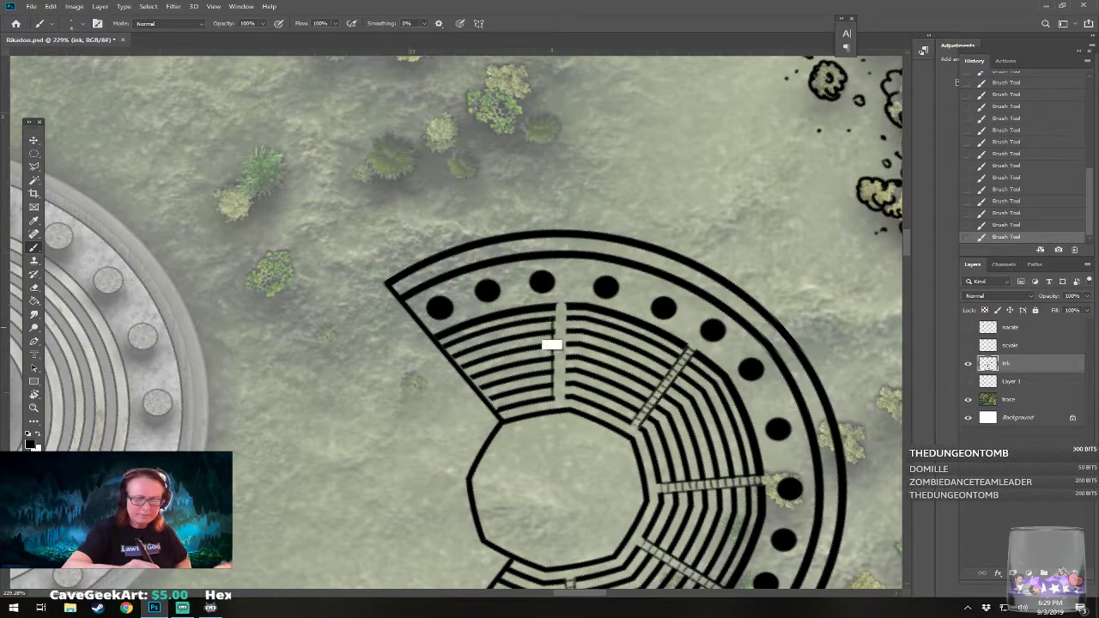
key("ctrl+z")
key("ctrl+shift+z")
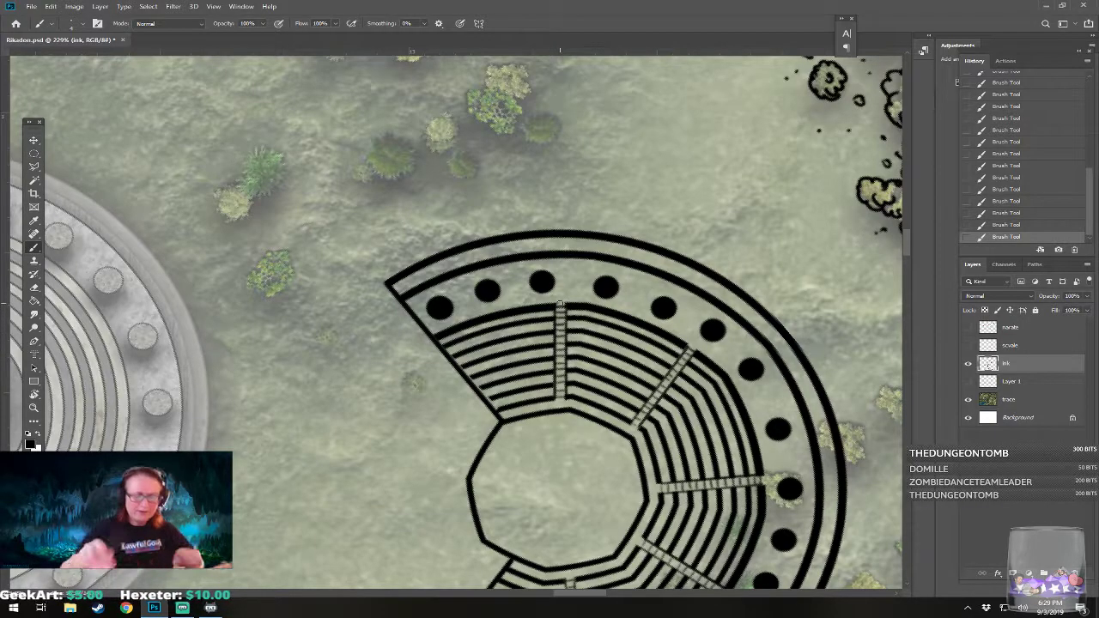
scroll(564, 311, "down", 5)
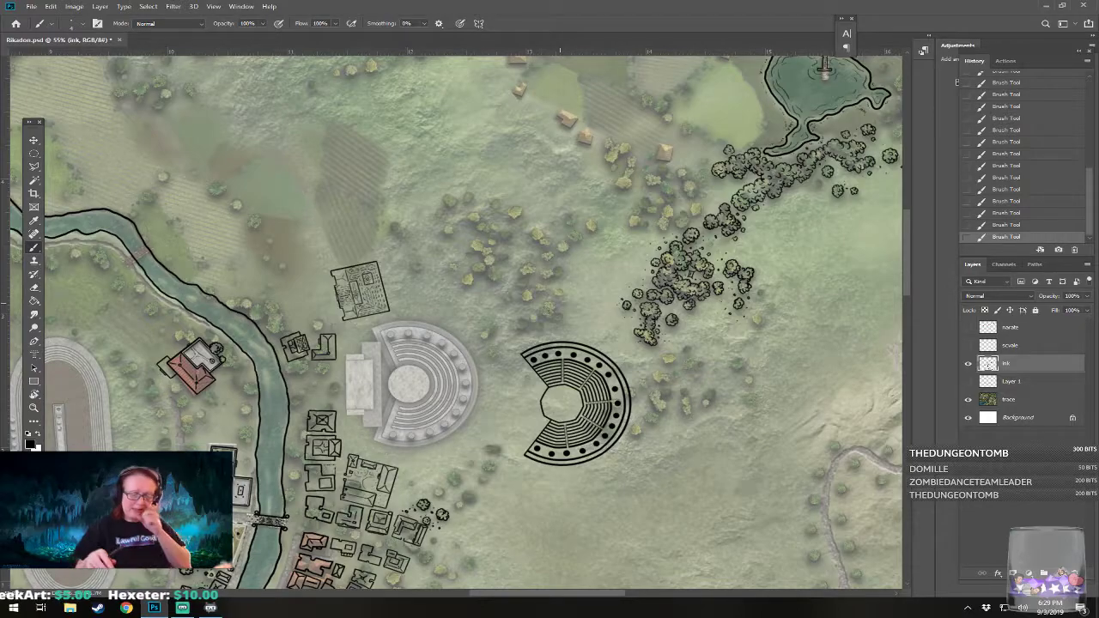
scroll(519, 410, "down", 2)
scroll(554, 406, "down", 2)
scroll(554, 405, "up", 5)
scroll(553, 405, "down", 3)
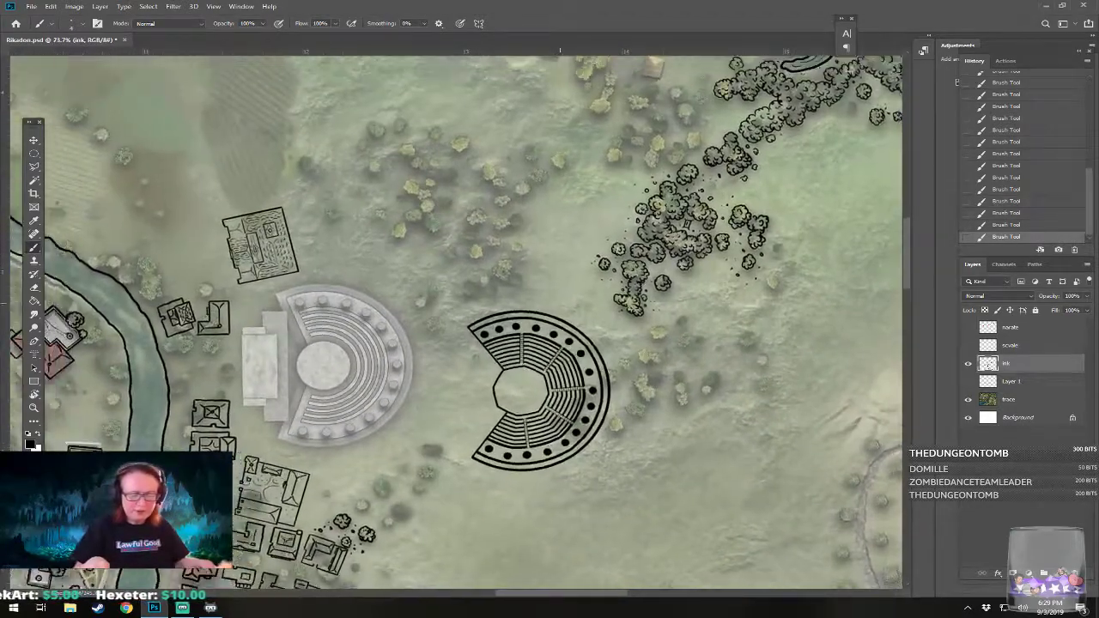
scroll(455, 319, "left", 3)
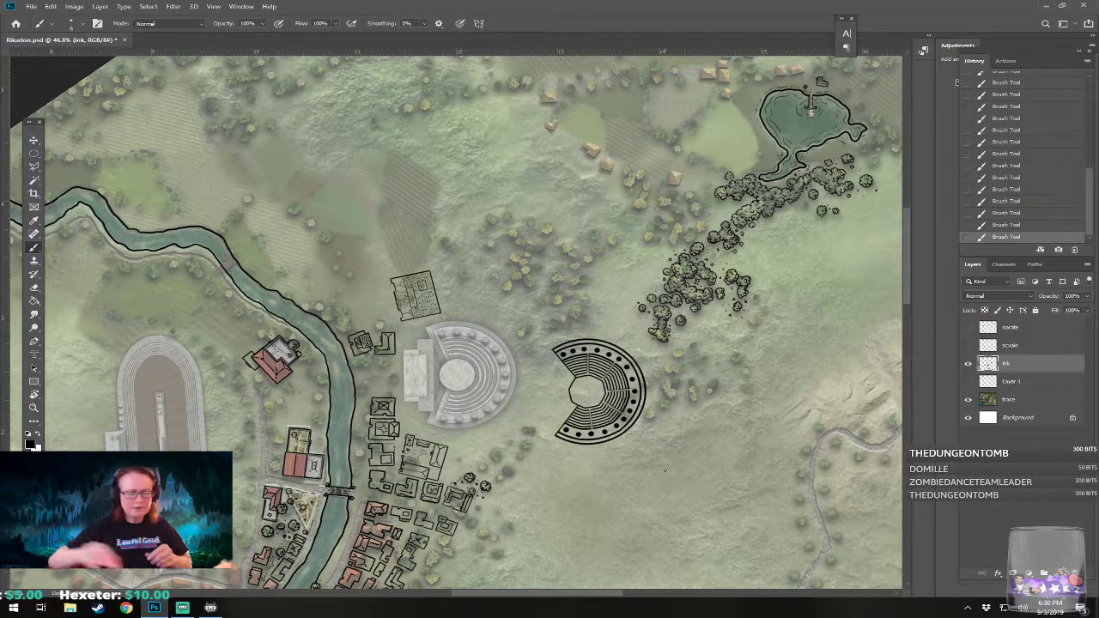
Step: Examine the inked theatre next to the painted original and its surroundings at different magnifications
scroll(664, 470, "left", 2)
scroll(664, 471, "up", 1)
scroll(664, 470, "up", 1)
scroll(455, 320, "down", 1)
scroll(455, 319, "right", 1)
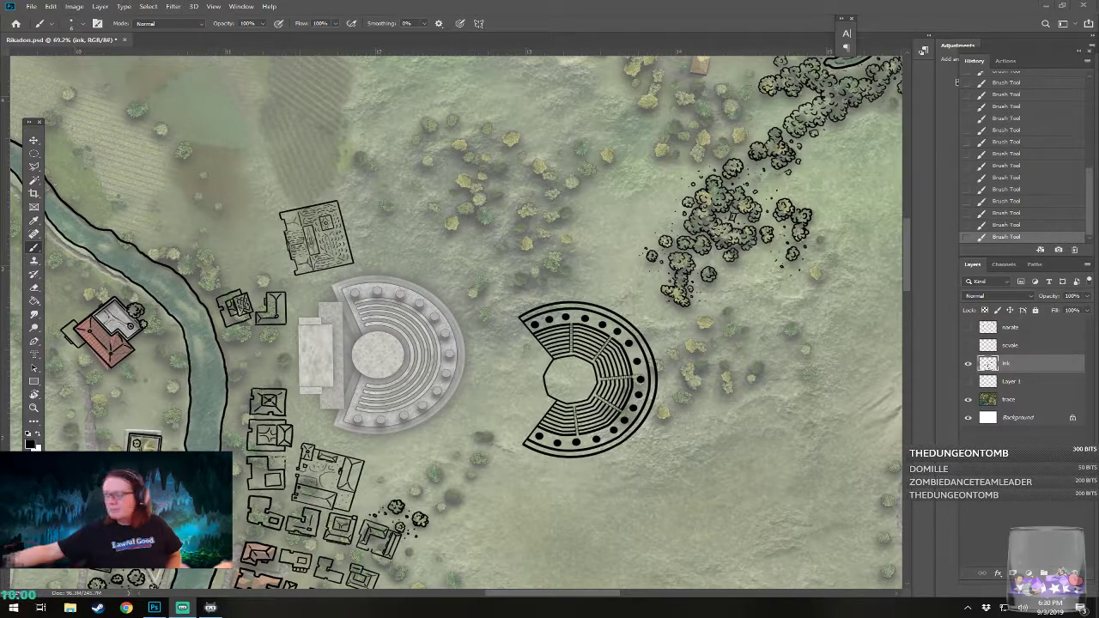
left_click_drag(550, 343, 576, 325)
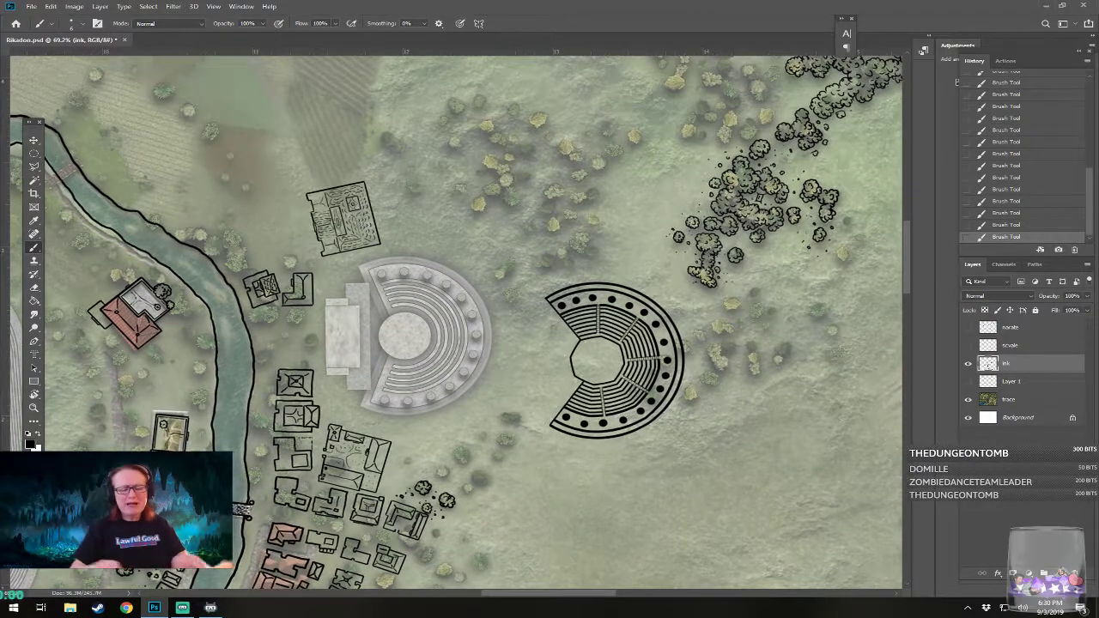
scroll(521, 477, "down", 5)
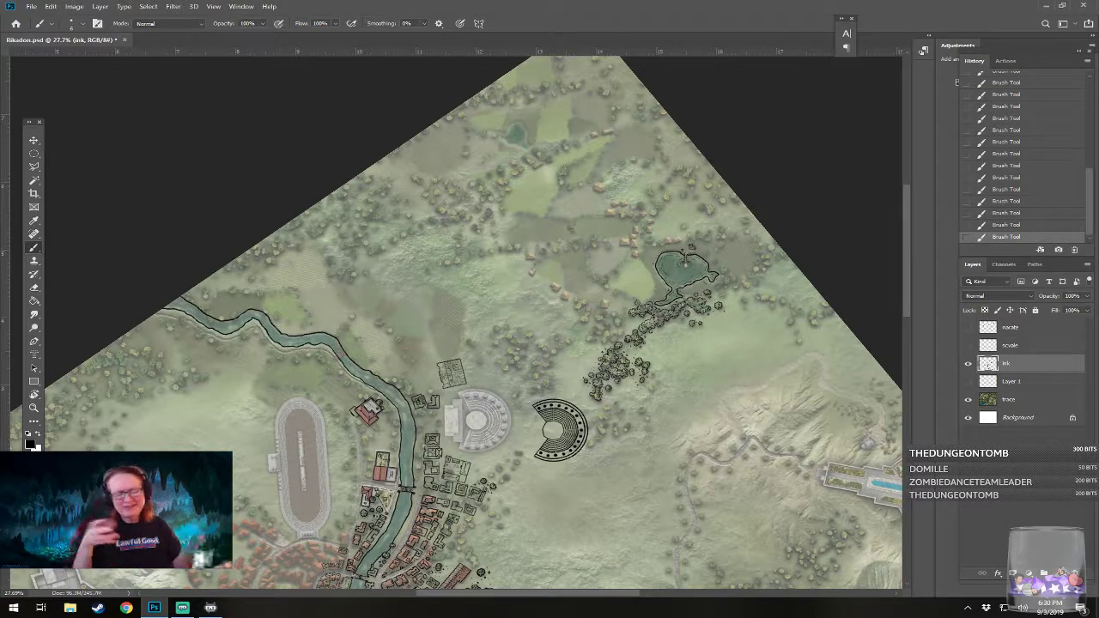
scroll(504, 441, "up", 5)
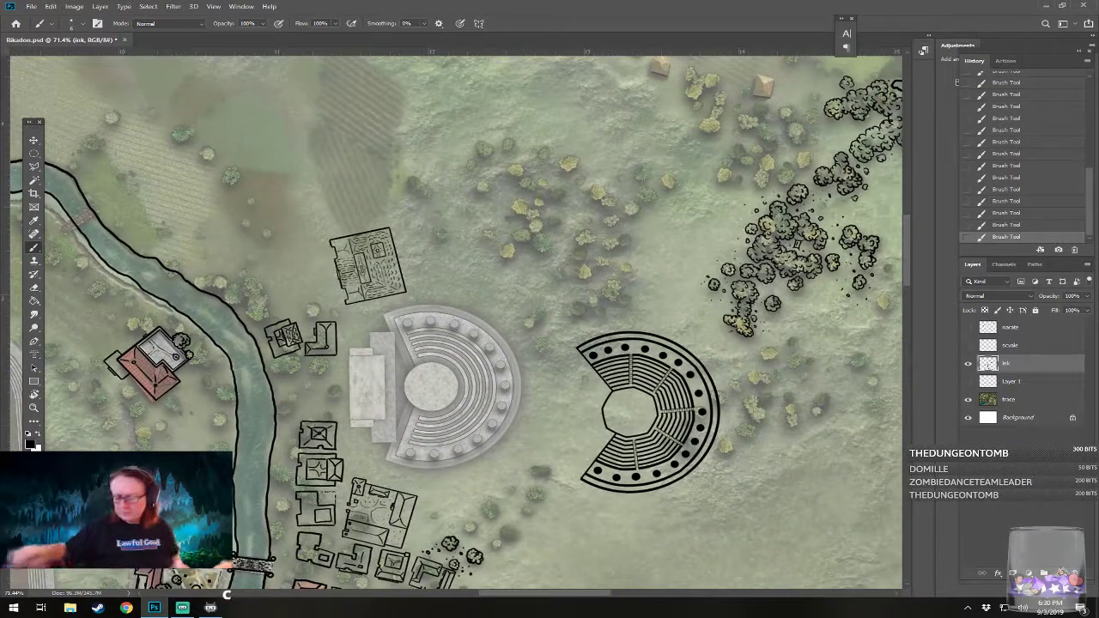
left_click_drag(504, 442, 460, 451)
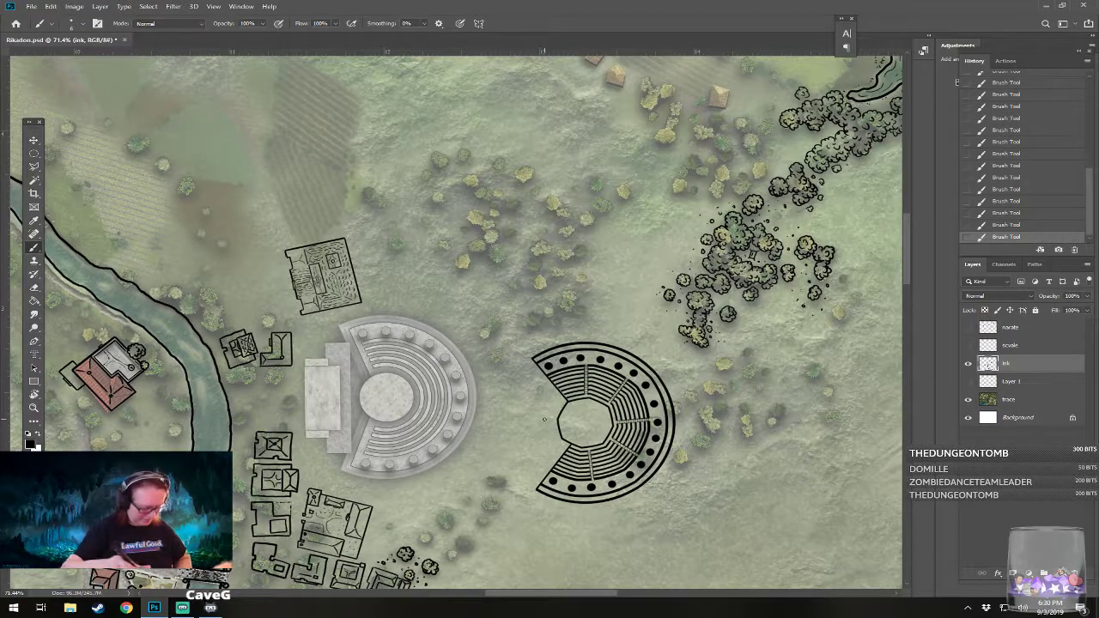
left_click_drag(548, 391, 523, 382)
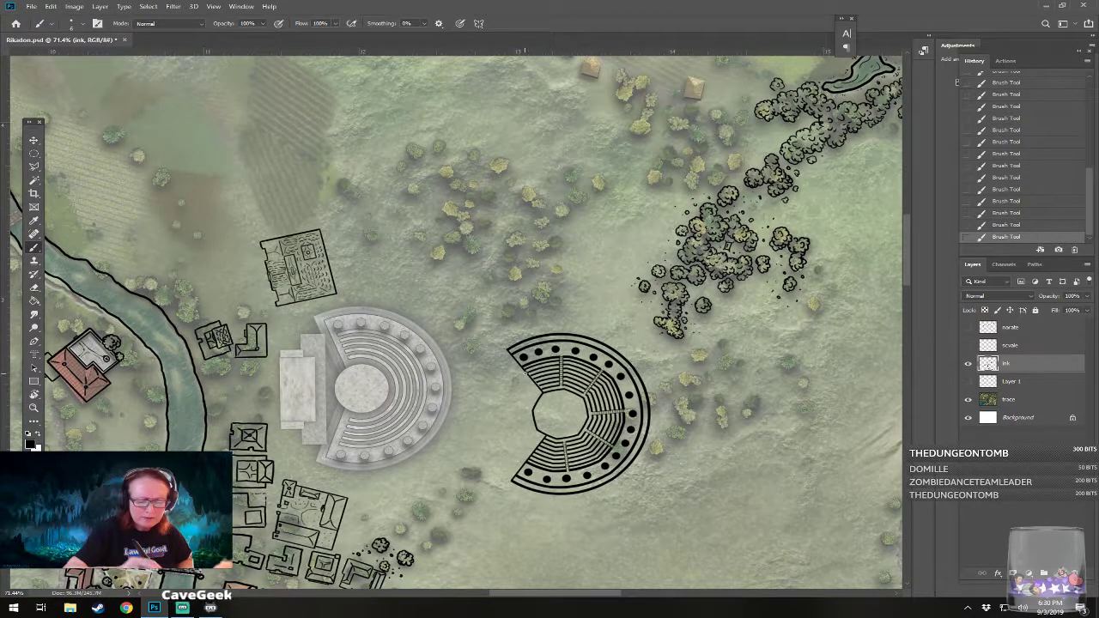
Step: Ink a tall, narrow rectangle across the theatre's open end as the stage building, redoing its first long line
left_click_drag(526, 377, 526, 474)
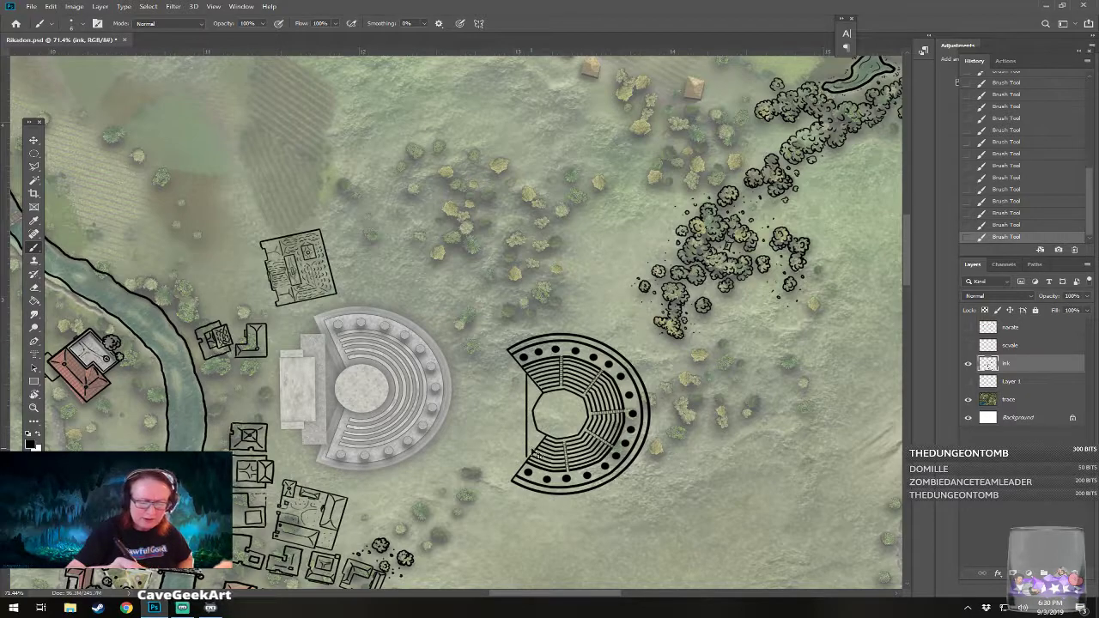
key("ctrl+z")
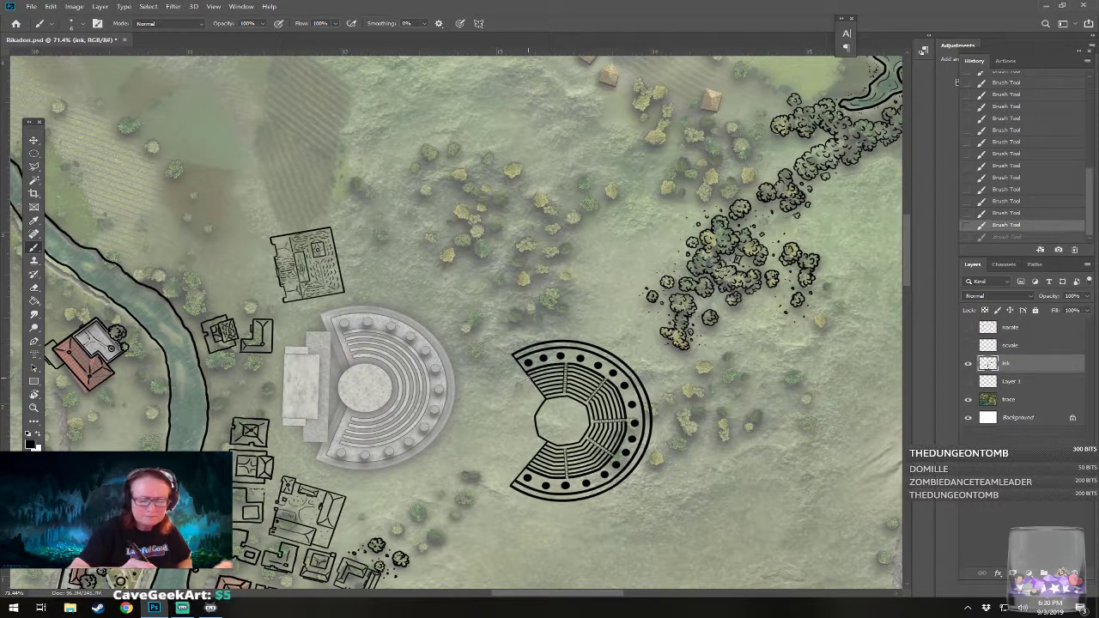
left_click_drag(527, 373, 527, 469)
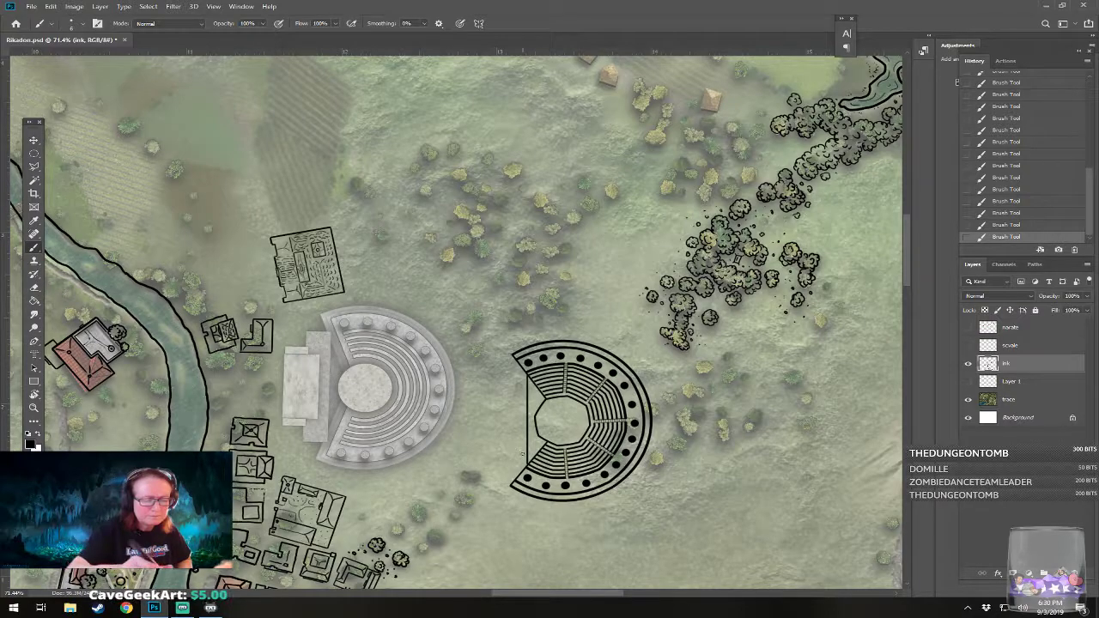
left_click_drag(527, 374, 504, 374)
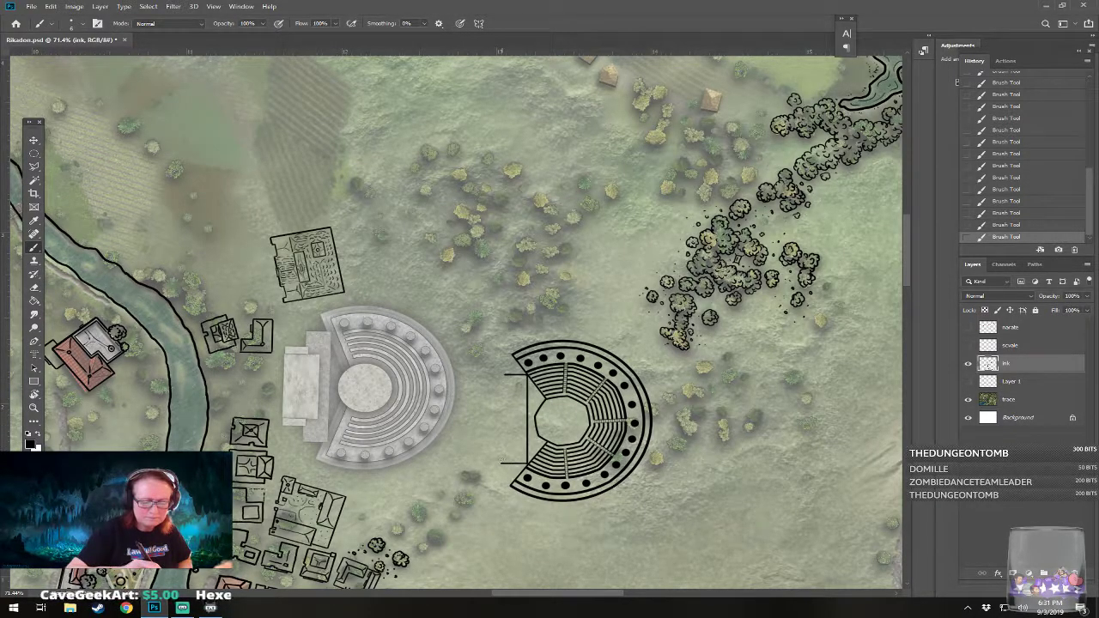
key("shift")
left_click(502, 375, "shift")
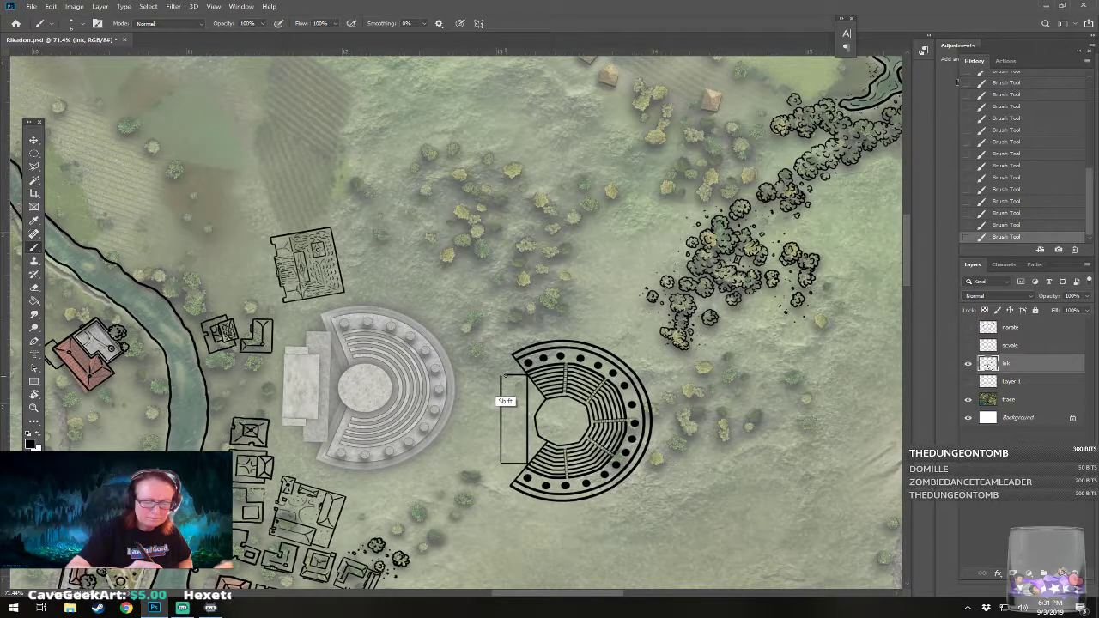
right_click(501, 375, "shift")
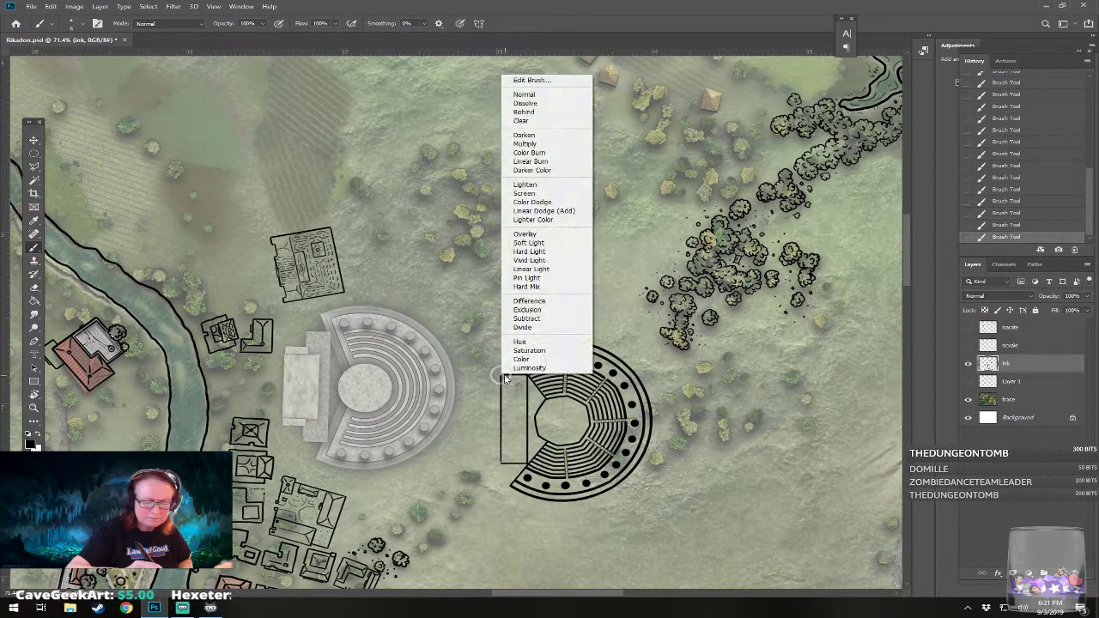
key("Escape")
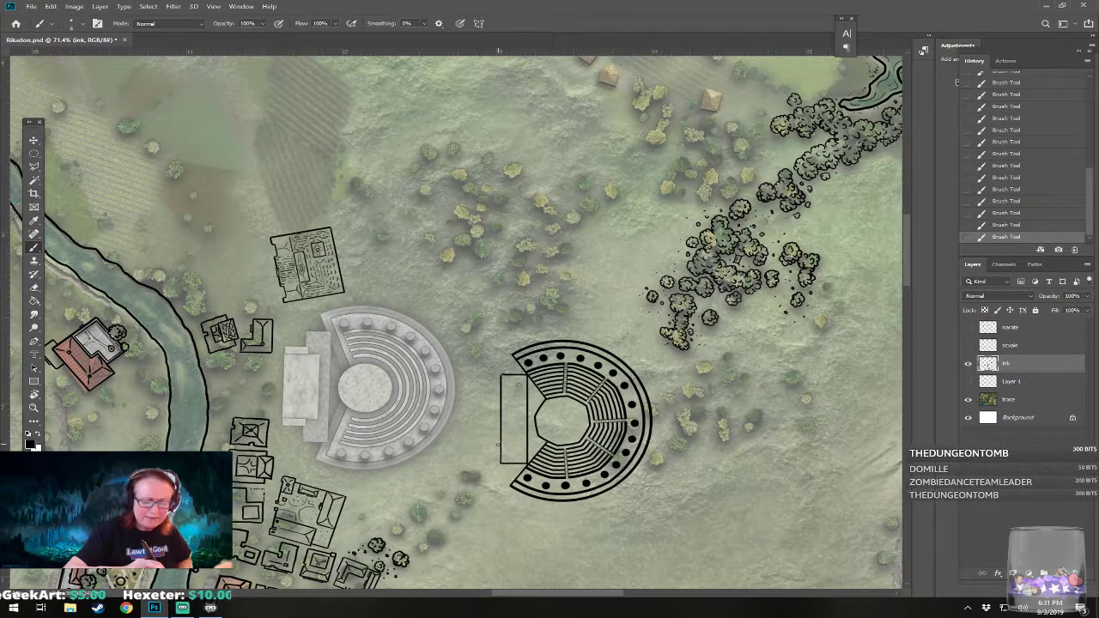
Step: Ink a smaller rectangle overlapping the stage building's outer side and erase the stage building's line inside it
mouse_move(494, 446)
left_mouse_down()
mouse_move(517, 445)
mouse_move(517, 388)
left_mouse_up()
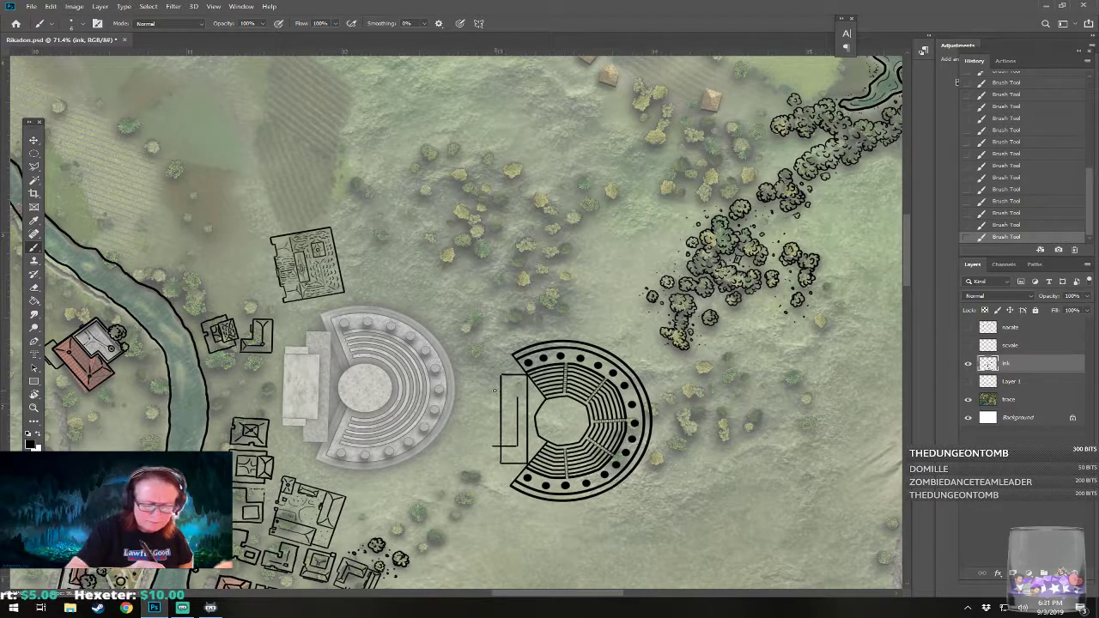
left_click_drag(492, 391, 516, 390)
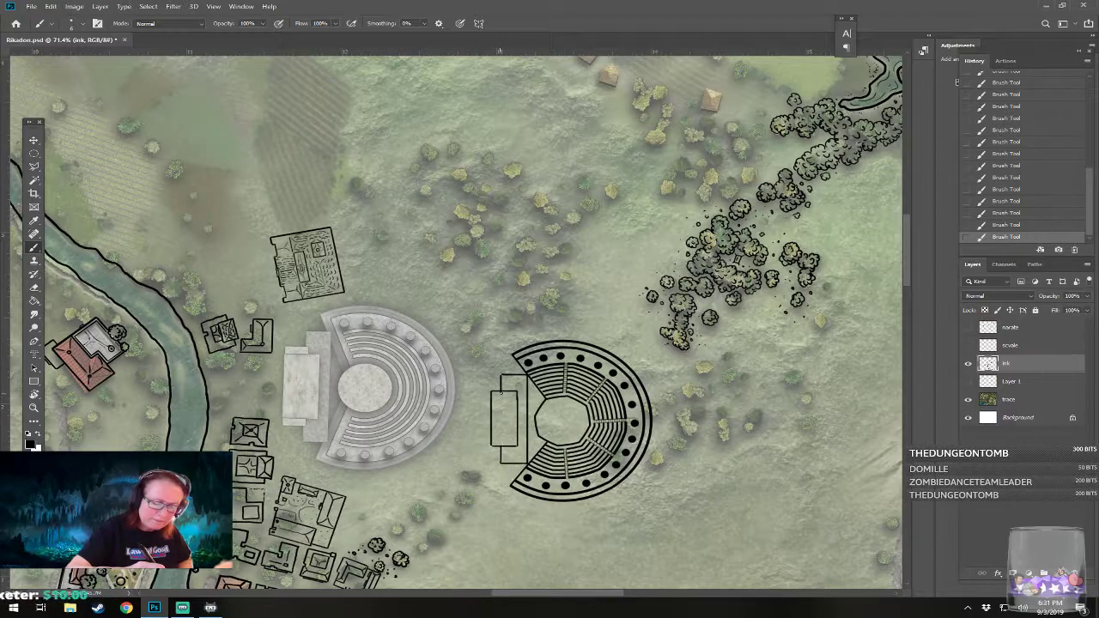
left_click(500, 419)
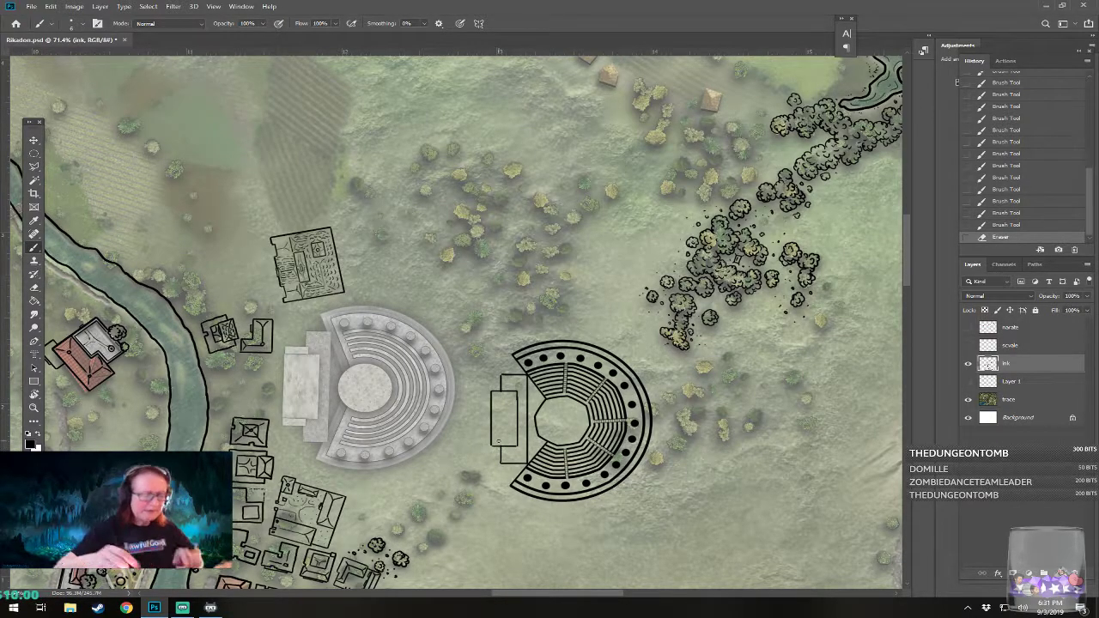
Step: Erase the bits of the stage building's outline adjoining both ends of the smaller rectangle to leave small gaps
scroll(498, 441, "up", 3)
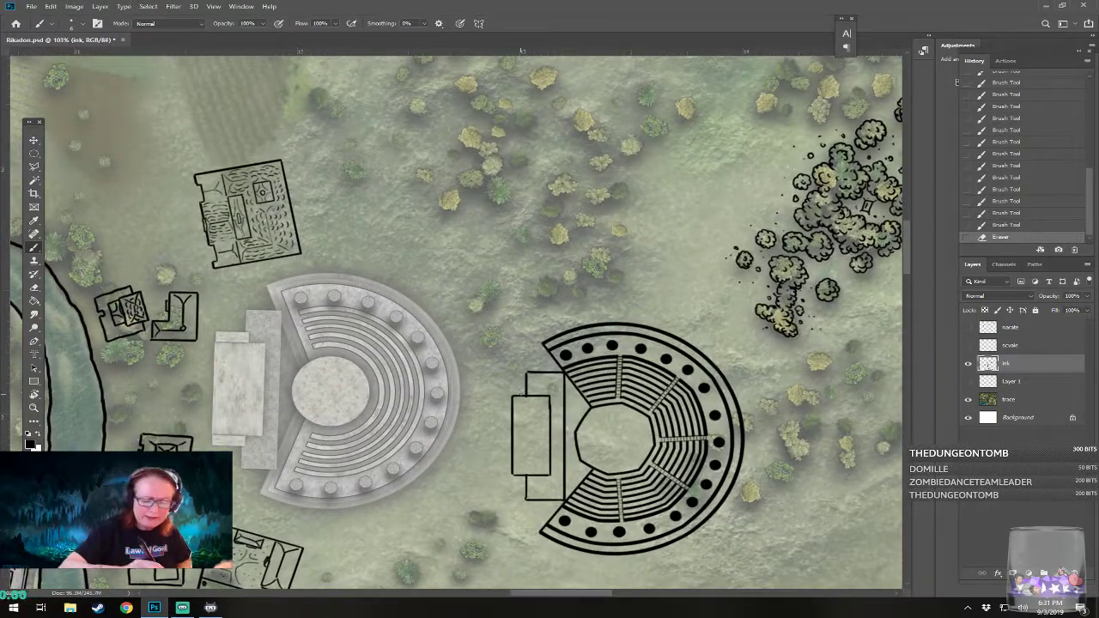
left_click_drag(527, 397, 529, 407)
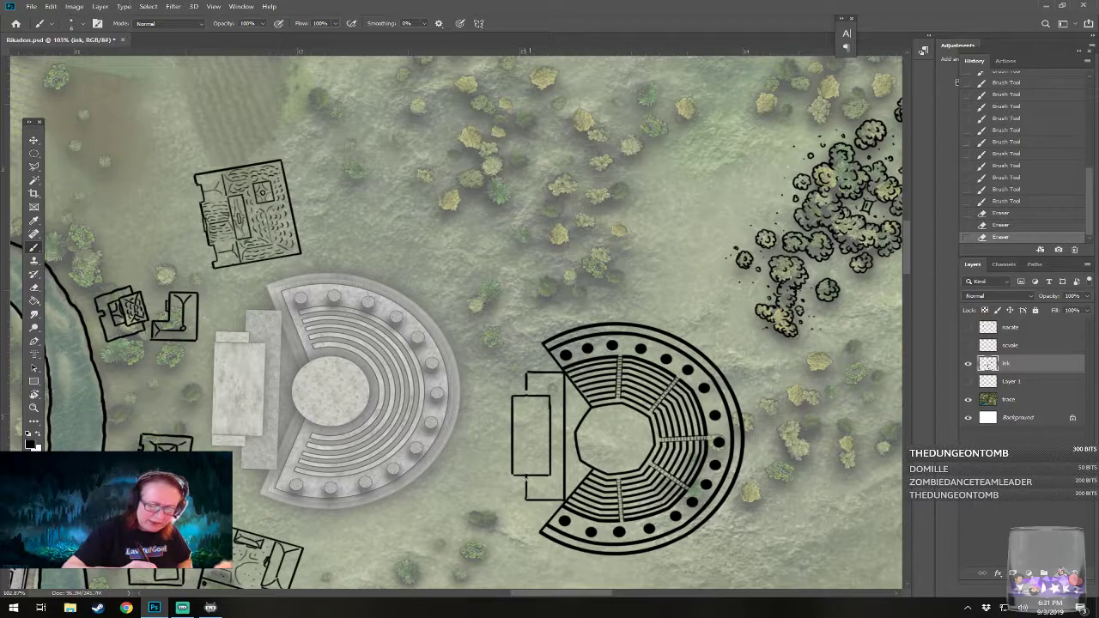
left_click(525, 478)
left_click(526, 474)
right_click(526, 478)
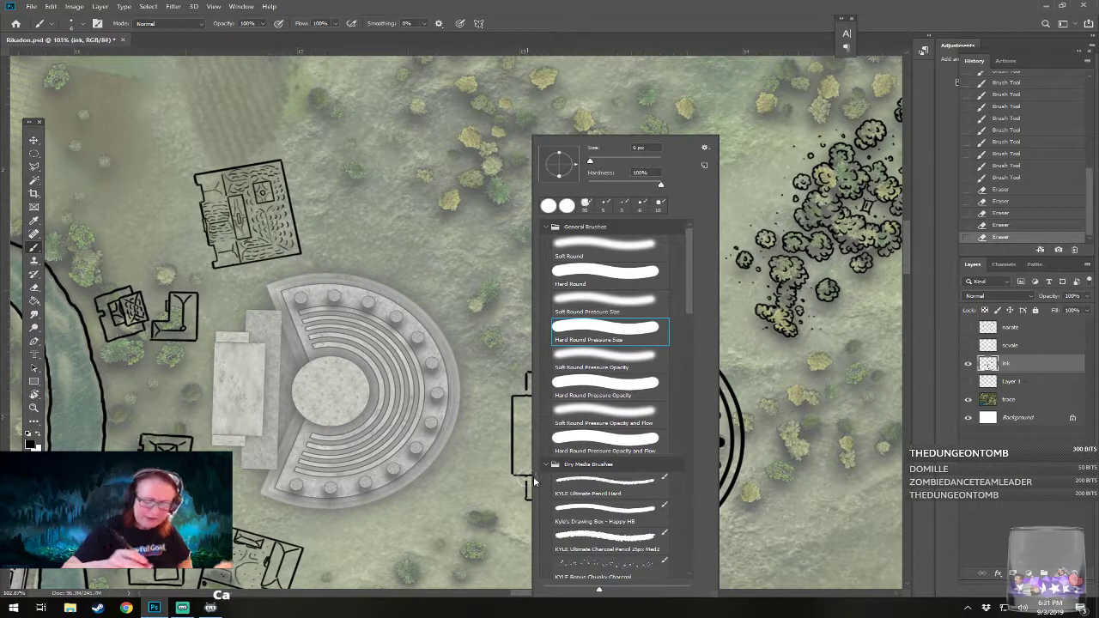
key("Escape")
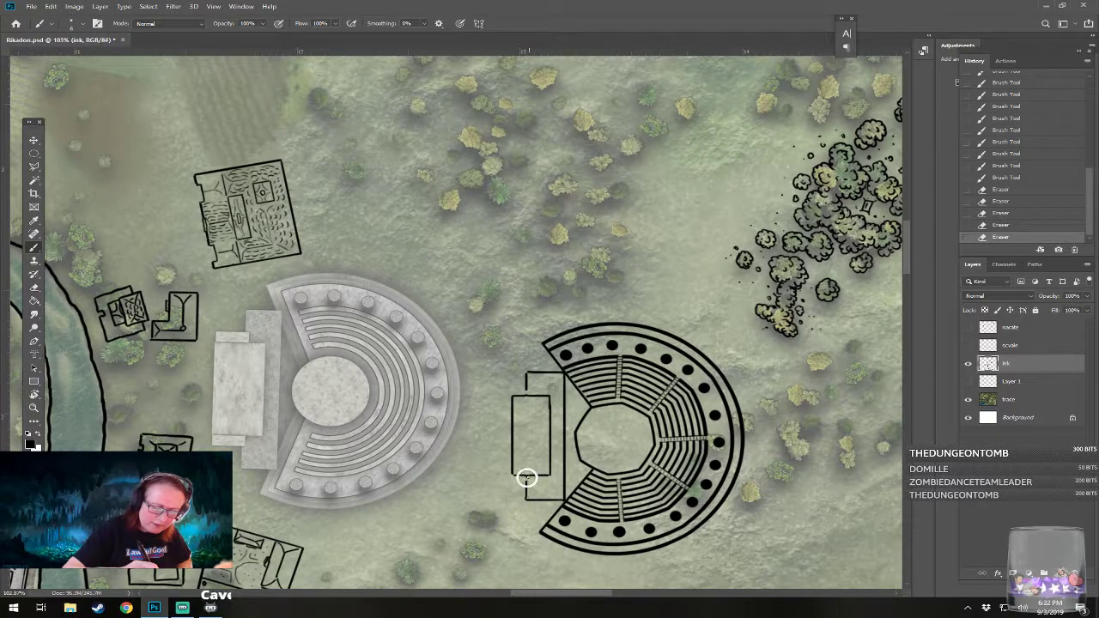
left_click(532, 477)
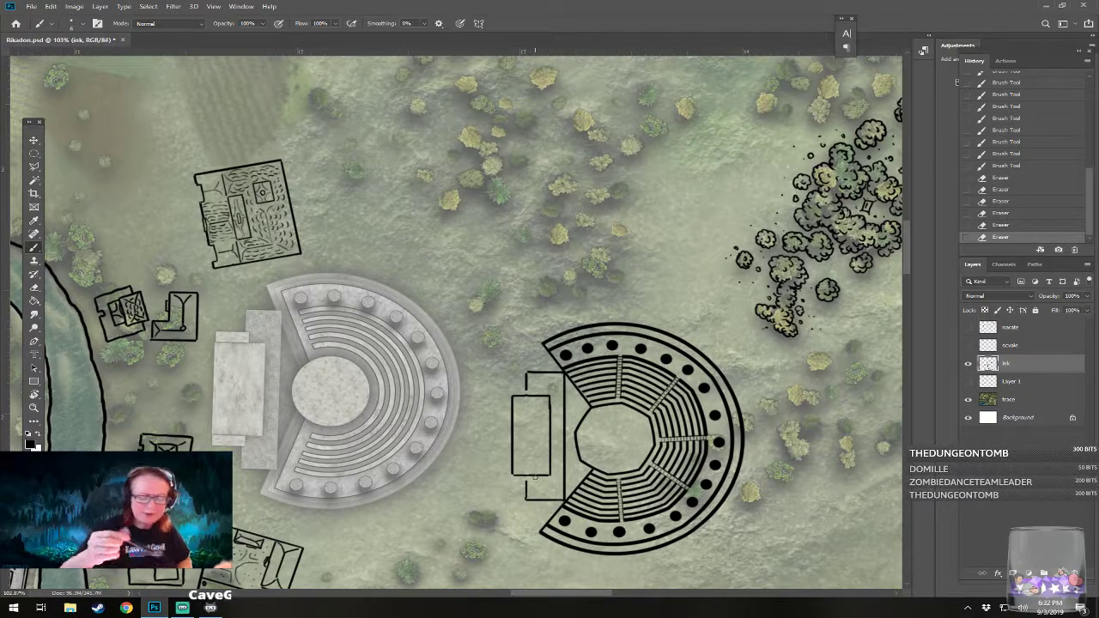
Step: Ink short parallel edge lines just outside both ends of the smaller rectangle, joining them to the stage building's outline
left_click(512, 396)
left_click(512, 392)
left_click(515, 390)
left_click_drag(516, 391, 538, 396)
left_click(515, 391)
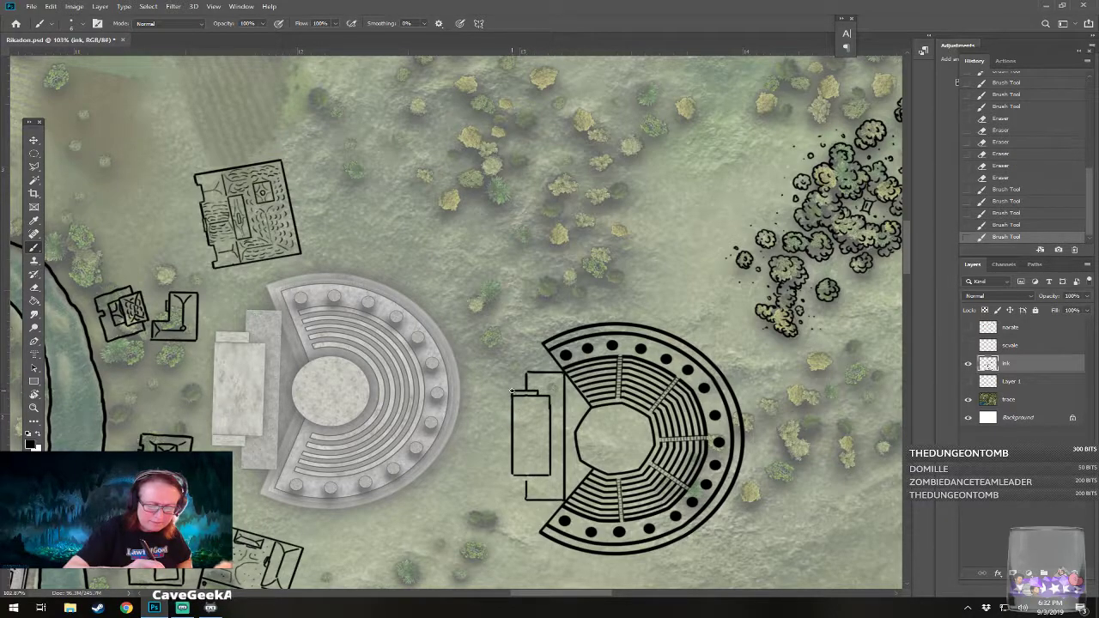
left_click(512, 479)
left_click_drag(512, 476, 538, 481)
left_click(538, 479, "shift")
scroll(538, 478, "down", 5)
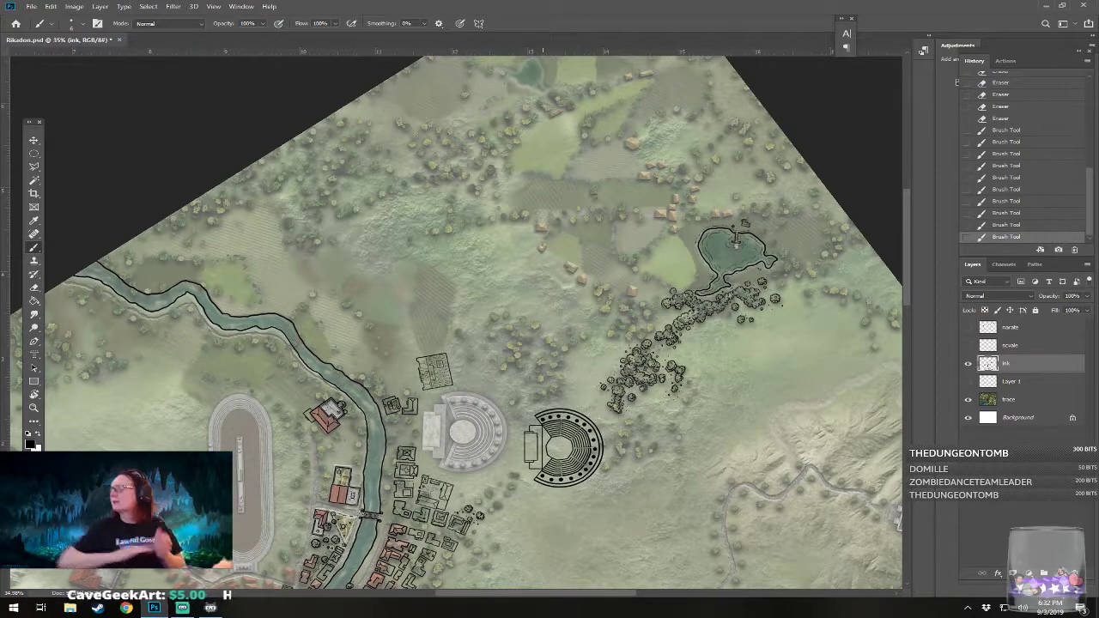
left_click(35, 141)
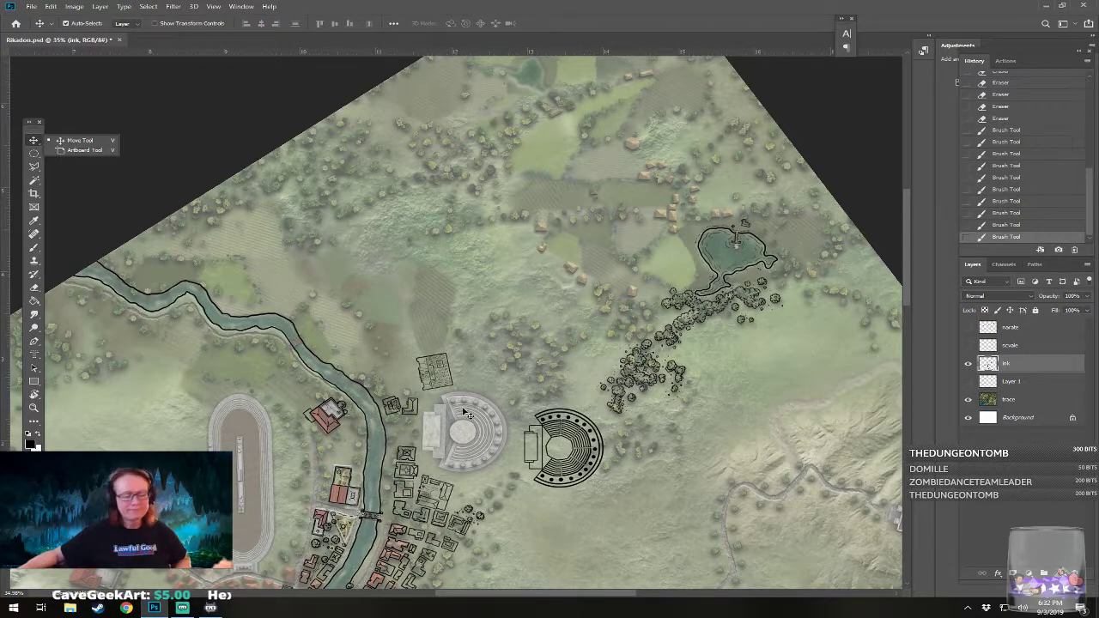
left_click(34, 154)
left_click(81, 154)
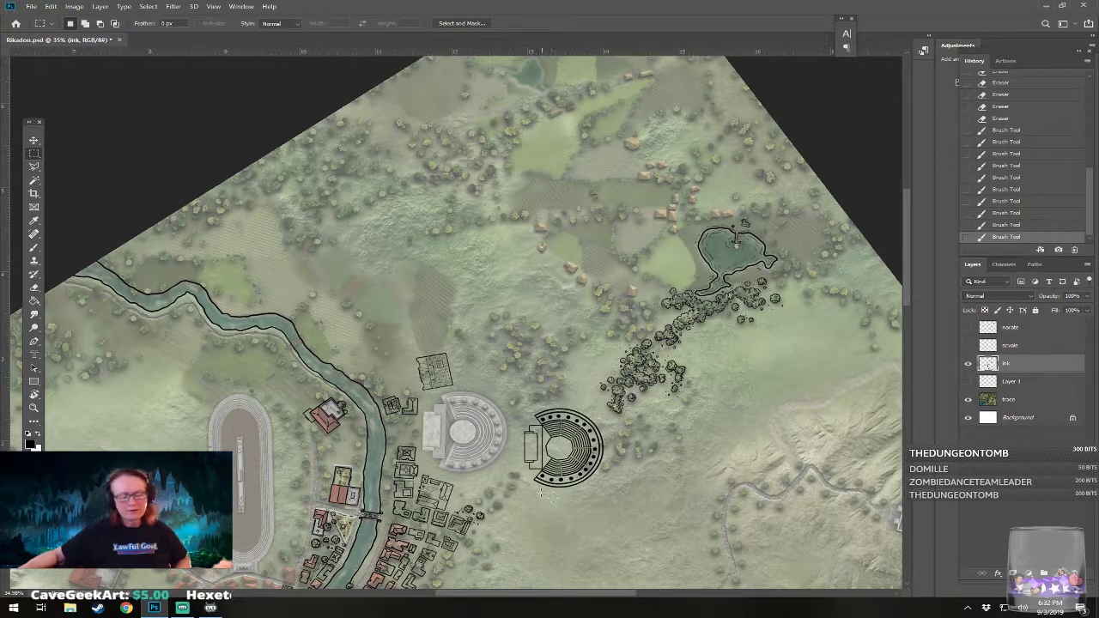
left_click_drag(505, 496, 612, 384)
key("ctrl+d")
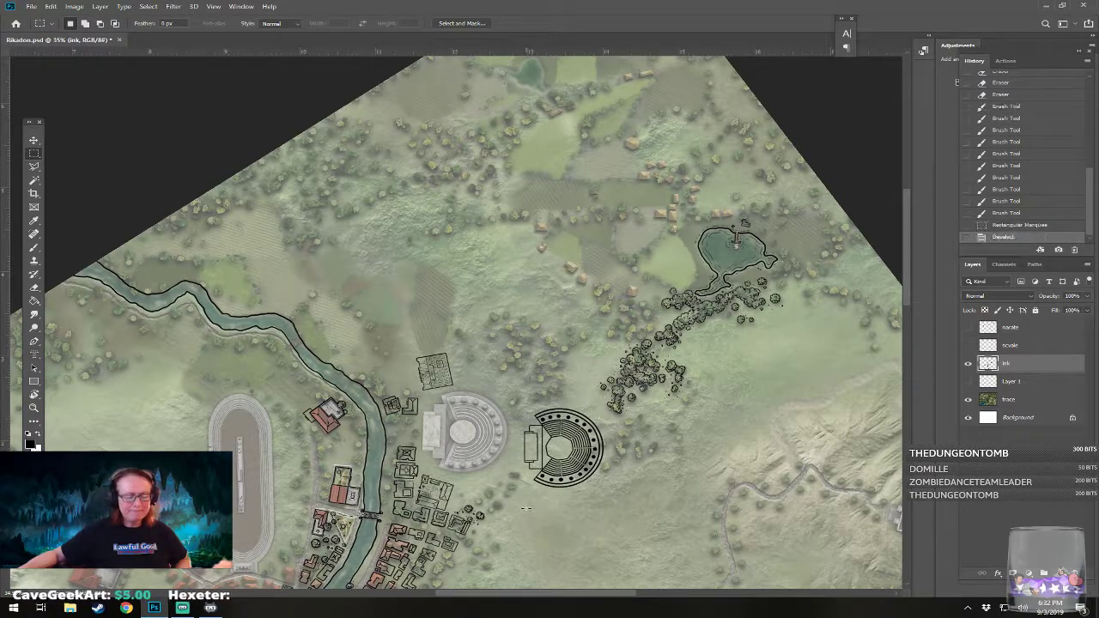
Step: Select the whole inked theatre by outlining it with the Polygonal Lasso, keeping clear of the nearby inked trees
left_click(34, 167)
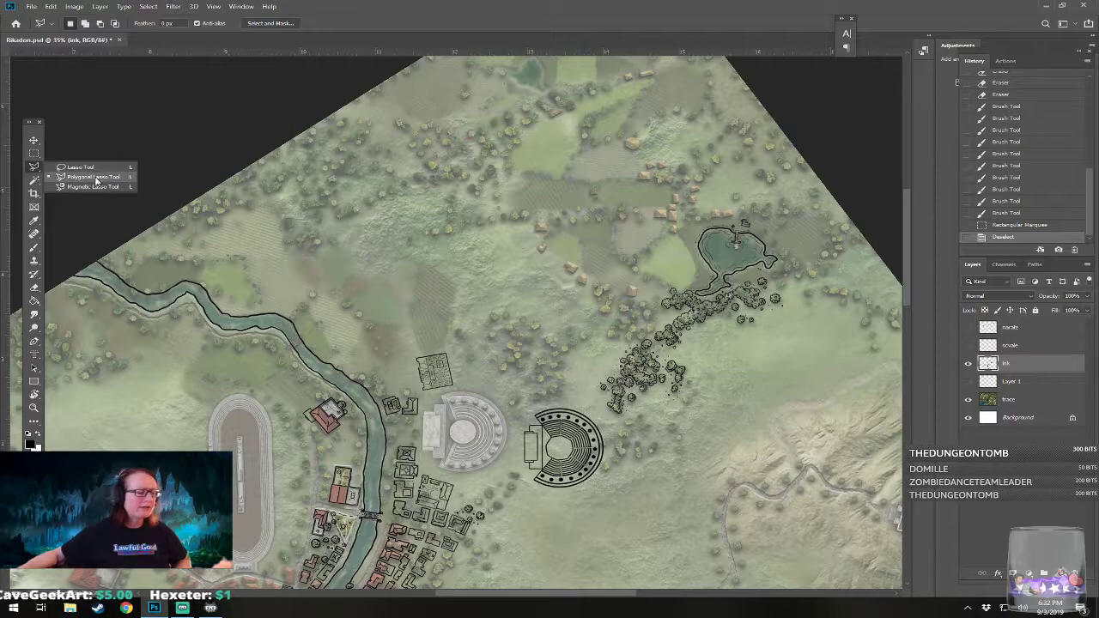
left_click(93, 176)
left_click(496, 481)
left_click(504, 384)
left_click(568, 374)
left_click(613, 427)
left_click(631, 470)
left_click(601, 500)
left_click(544, 502)
left_click(497, 483)
Step: Move the selected ink theatre onto the painted theatre by the river and nudge it into alignment
left_click(32, 141)
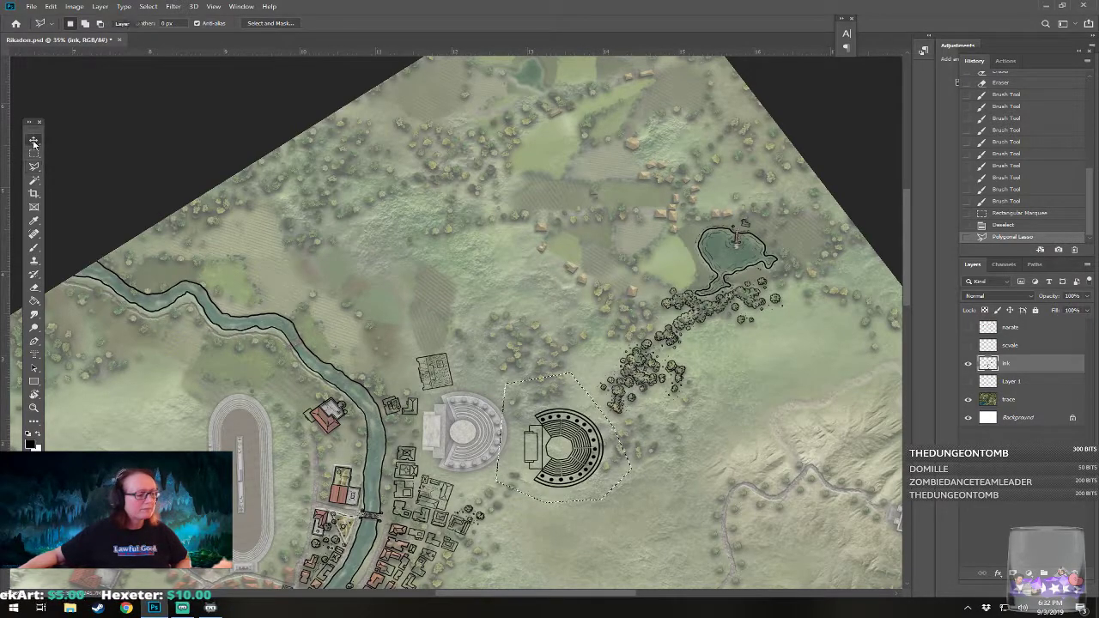
mouse_move(598, 428)
left_mouse_down()
mouse_move(600, 438)
mouse_move(536, 436)
mouse_move(501, 420)
left_mouse_up()
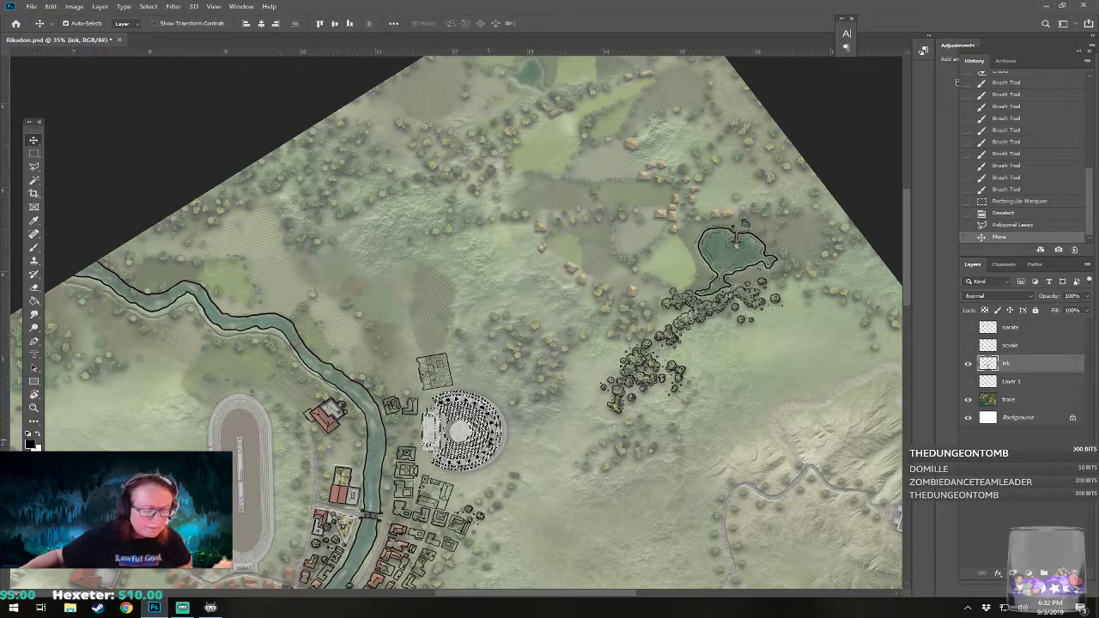
left_click_drag(367, 442, 464, 442)
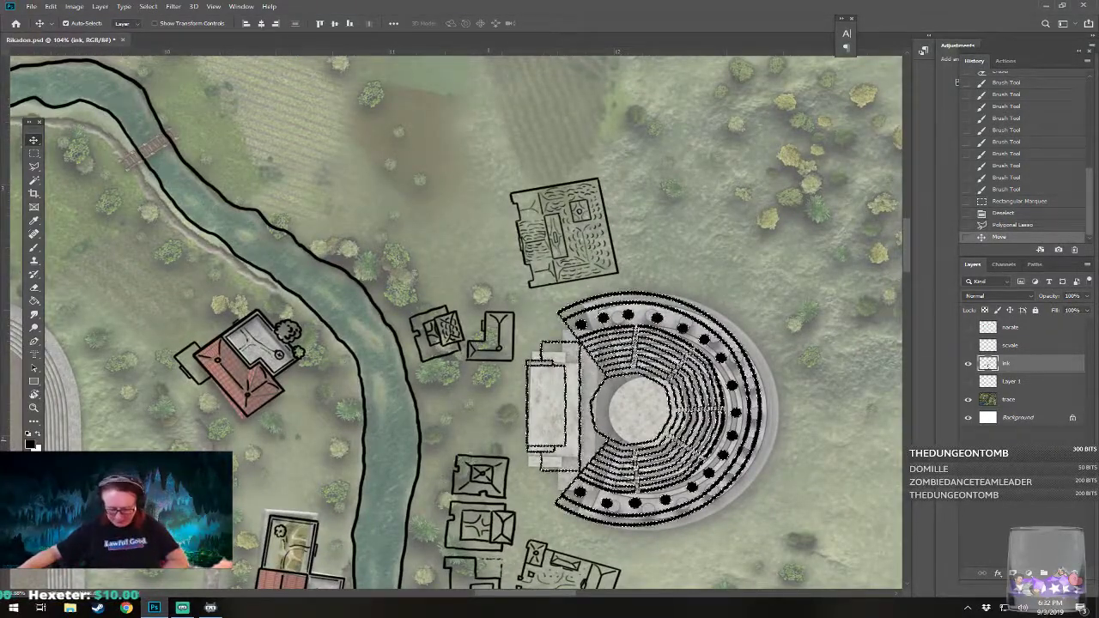
key("Right")
key("Right")
key("Down")
key("Down")
key("Left")
key("Left")
key("Left")
key("Down")
key("Down")
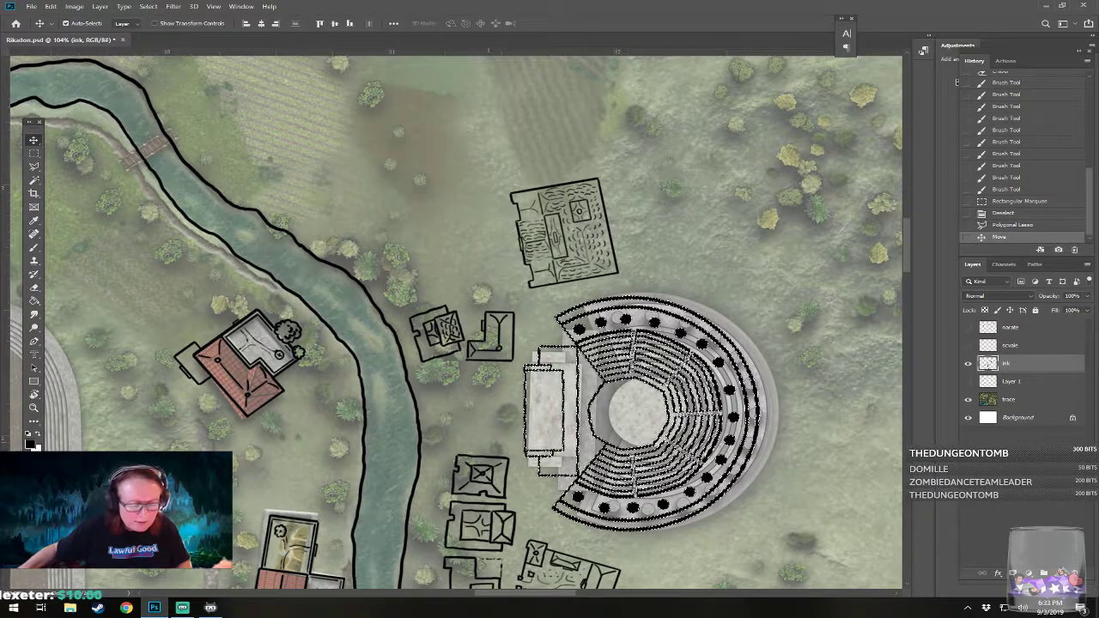
Step: Deselect the moved theatre and save the map file
key("m")
left_click(285, 279)
scroll(285, 279, "down", 8)
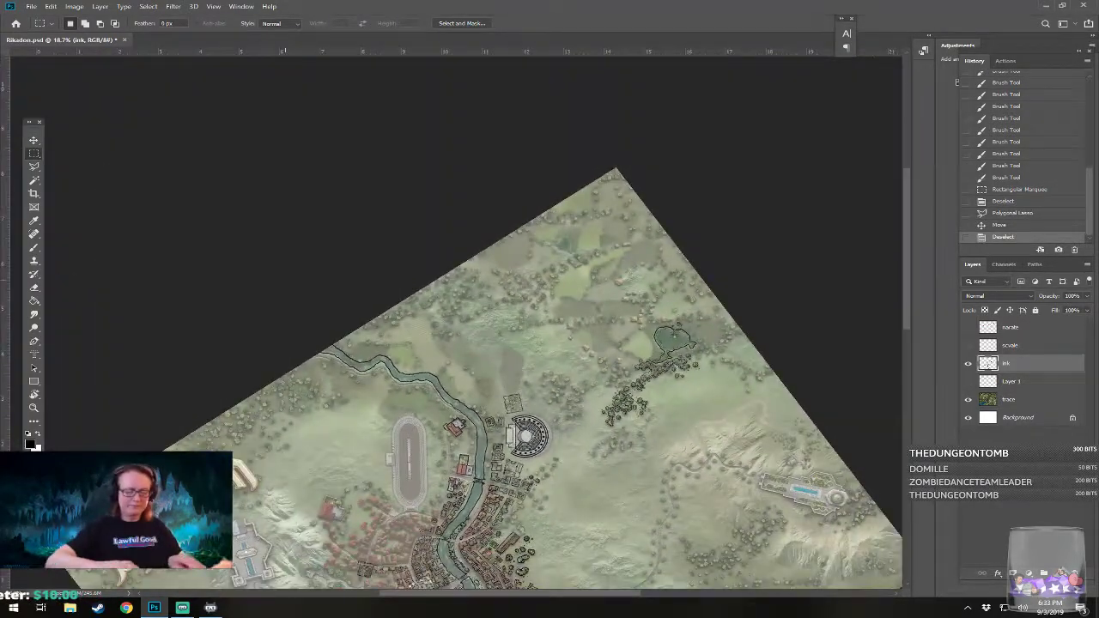
key("ctrl+0")
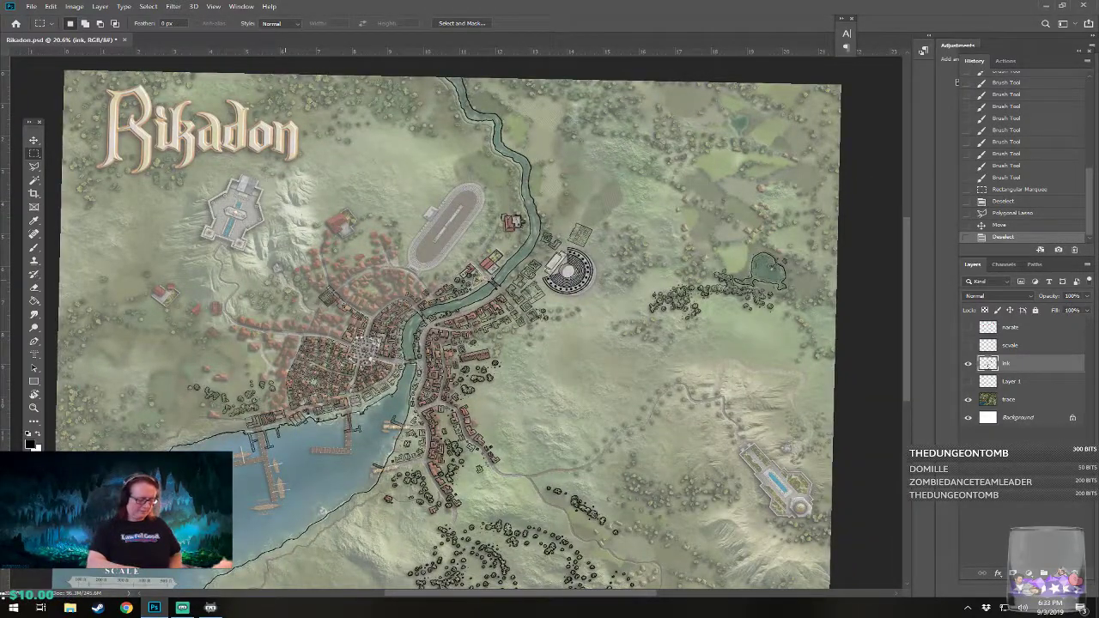
key("ctrl+s")
scroll(548, 200, "up", 5)
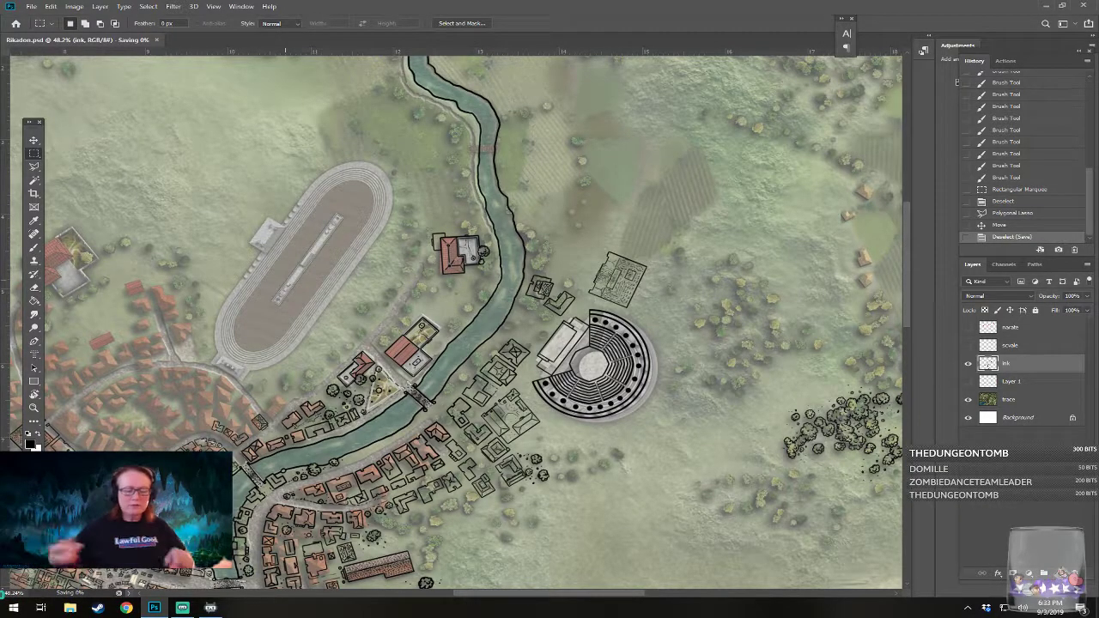
scroll(671, 274, "up", 2)
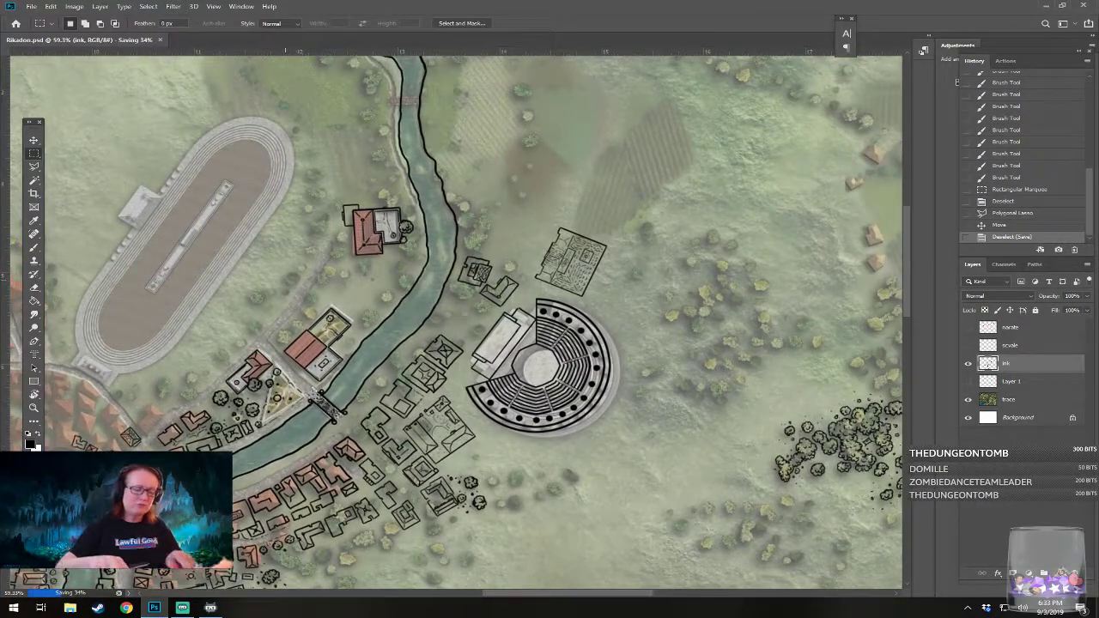
Step: Erase a short gap in the inked east riverbank line, between the theatre's stage building and the small houses north of it
scroll(670, 273, "up", 2)
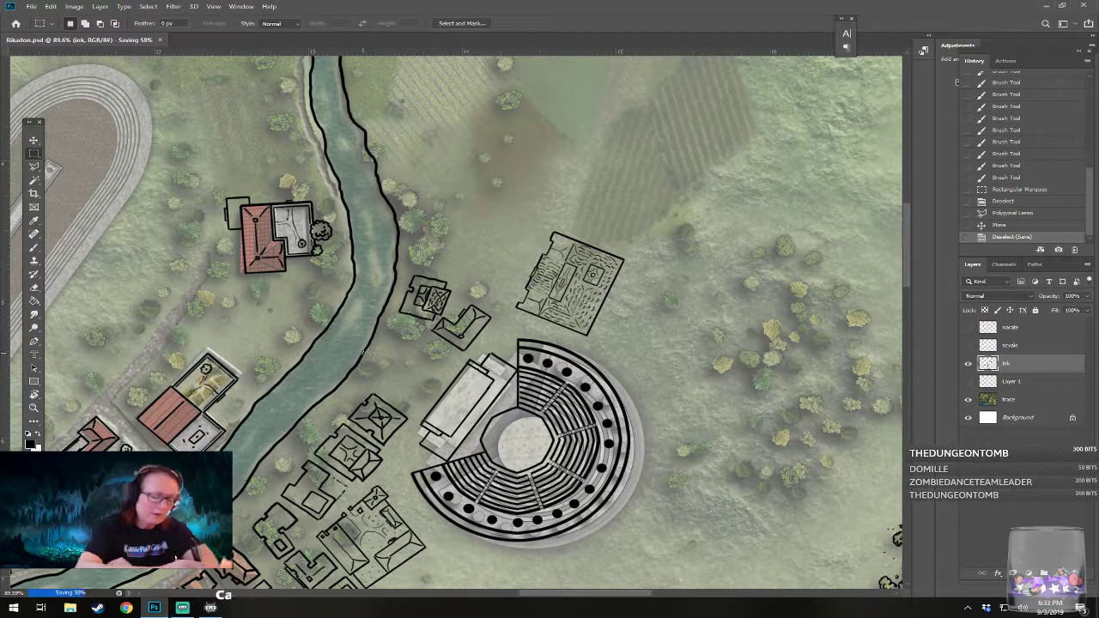
left_click_drag(363, 354, 374, 359)
key("Delete")
left_click_drag(340, 254, 346, 262)
left_click(347, 255)
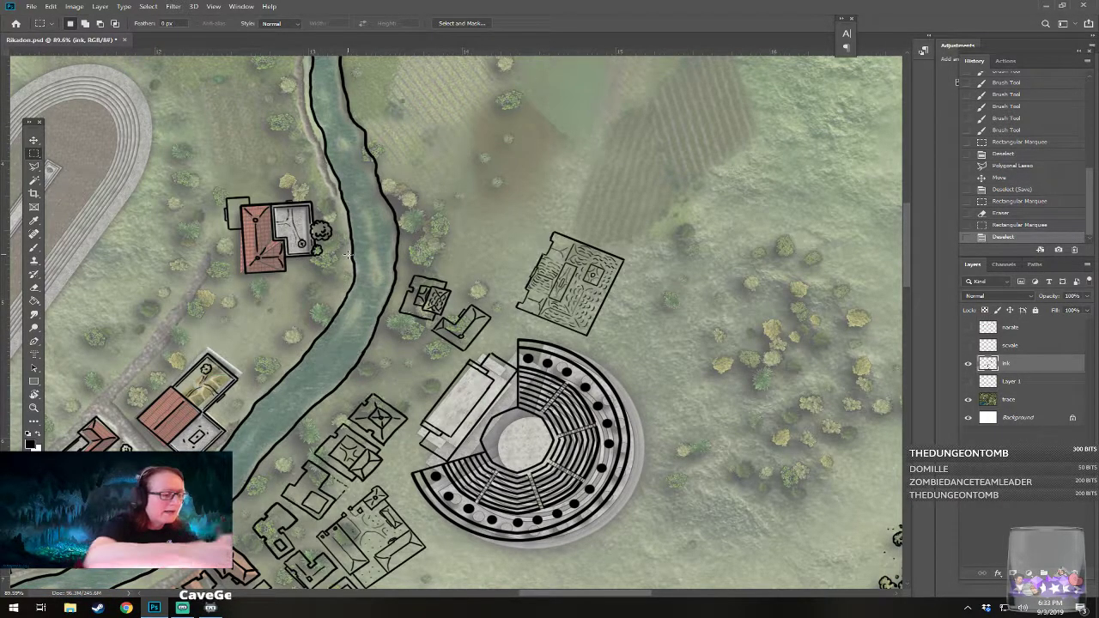
left_click(34, 287)
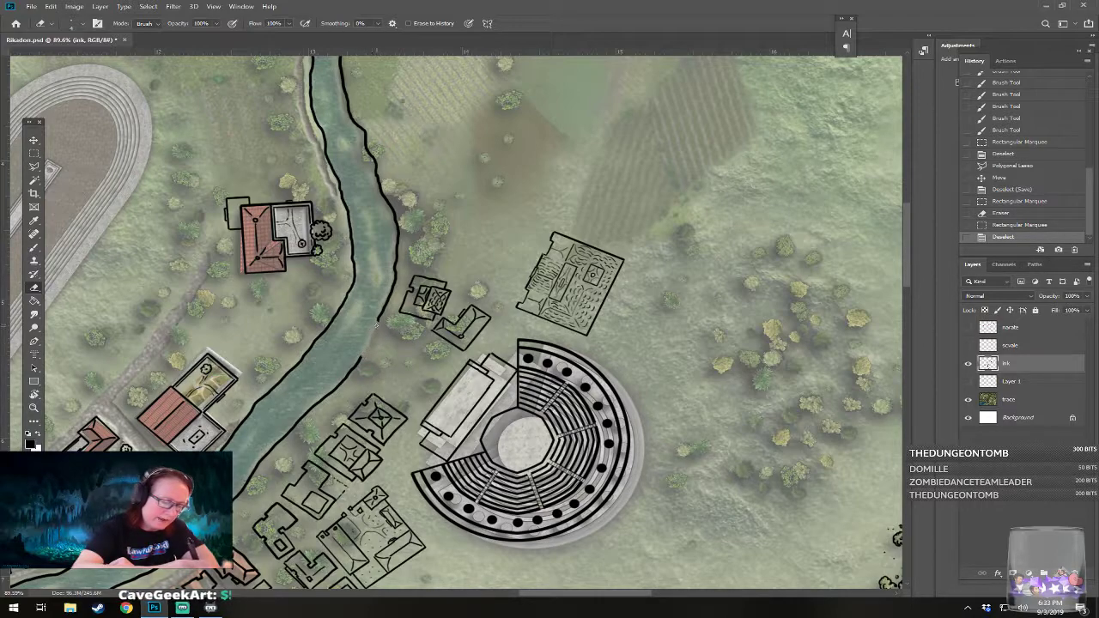
left_click_drag(376, 327, 392, 336)
Step: Ink two thin road edges with the Brush from both sides of the riverbank gap towards the theatre's stage building
key("b")
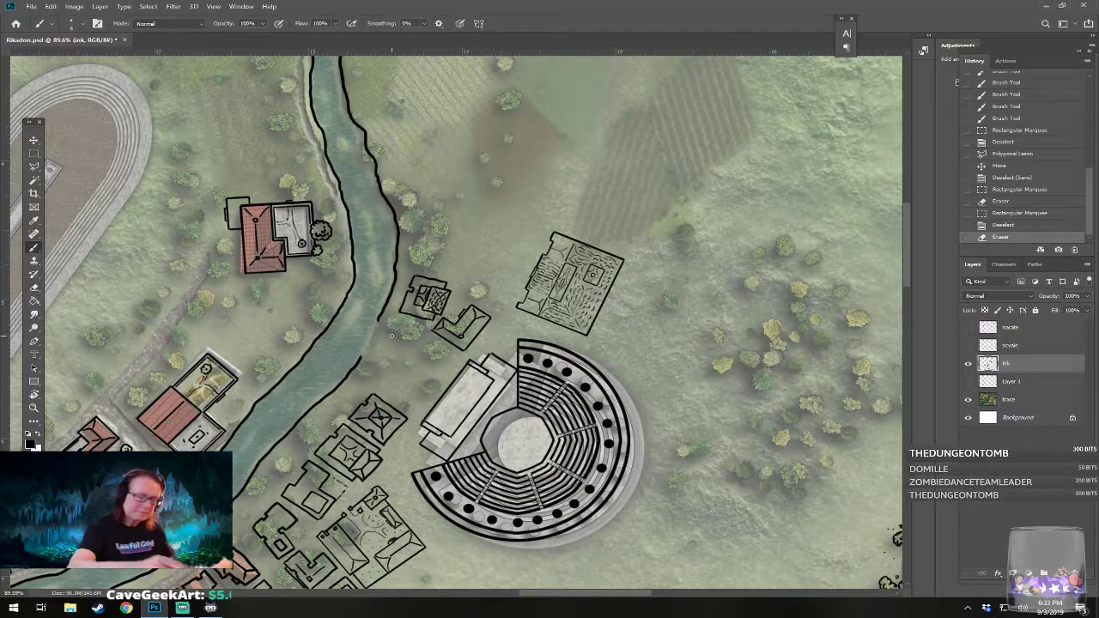
left_click_drag(364, 355, 416, 397)
left_click(378, 329)
left_click(379, 329)
left_click_drag(379, 326, 457, 372)
left_click_drag(377, 321, 383, 328)
mouse_move(526, 472)
left_mouse_down()
mouse_move(375, 543)
mouse_move(427, 507)
left_mouse_up()
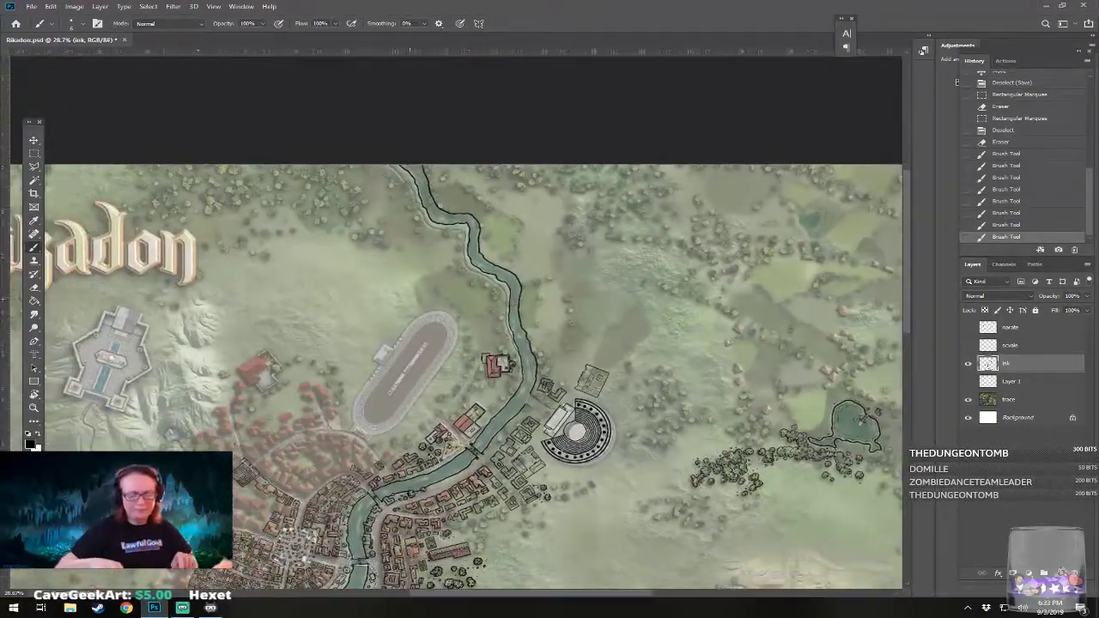
Step: Erase three short gaps in the inked east bank line where the painted trees overlap it, upstream of the small houses
scroll(543, 470, "up", 5)
left_click_drag(383, 348, 337, 337)
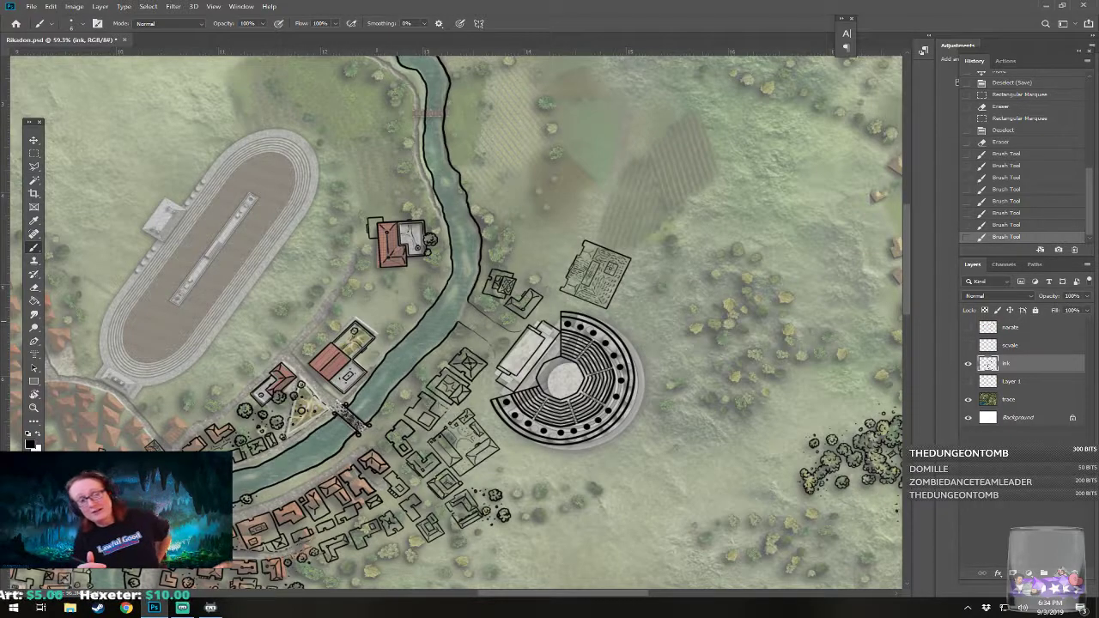
left_click_drag(377, 321, 360, 360)
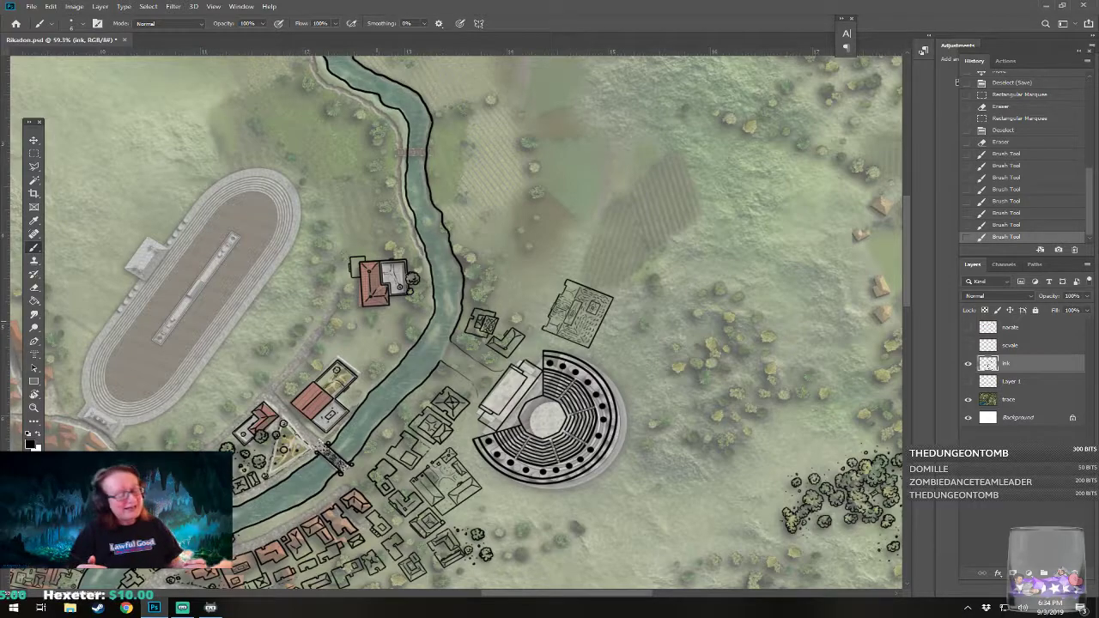
left_click_drag(377, 321, 456, 338)
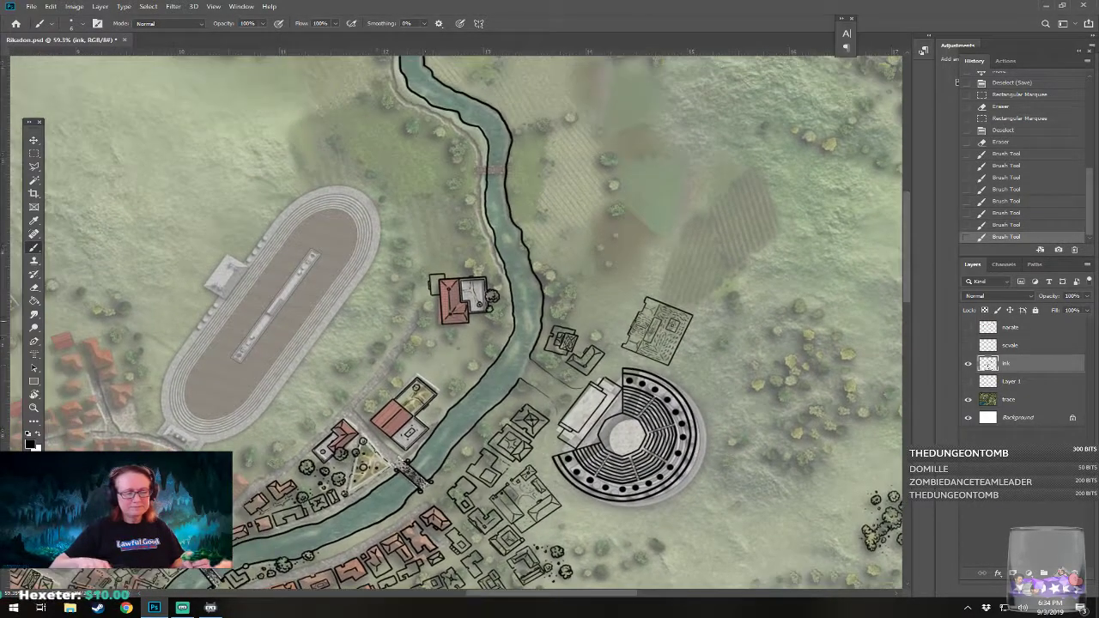
left_click_drag(564, 307, 571, 388)
scroll(571, 388, "up", 6)
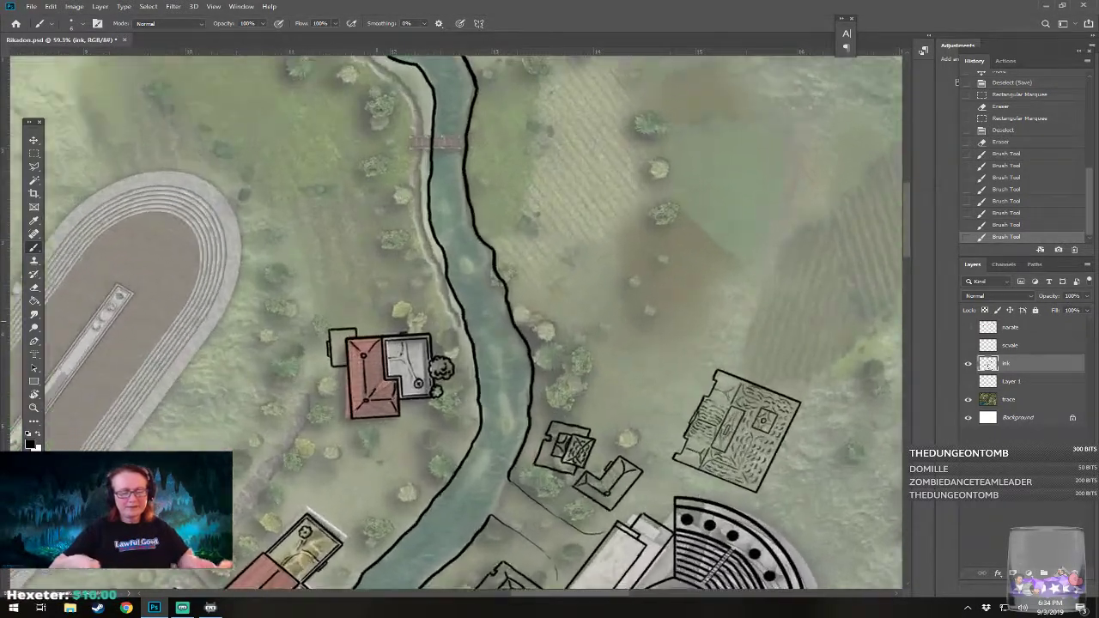
left_click(534, 364)
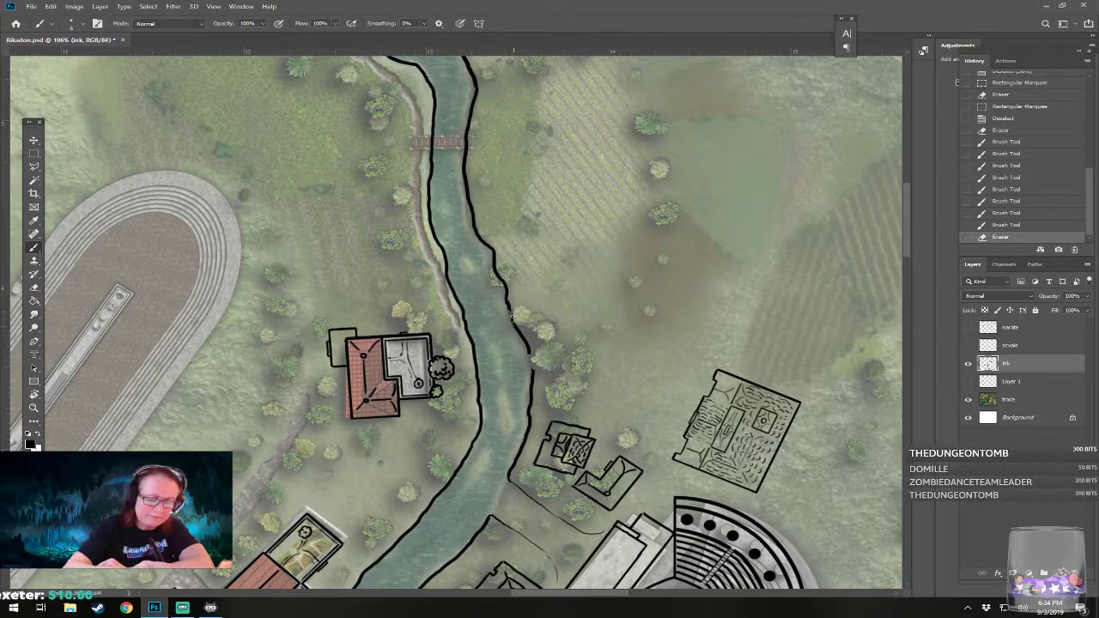
left_click(514, 322)
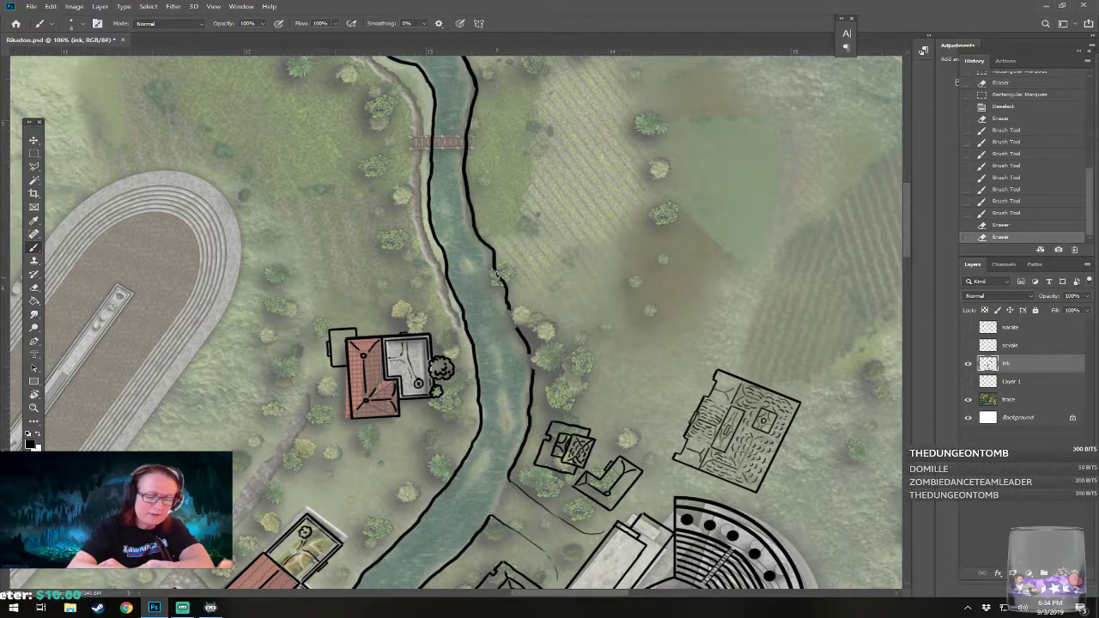
left_click(505, 276)
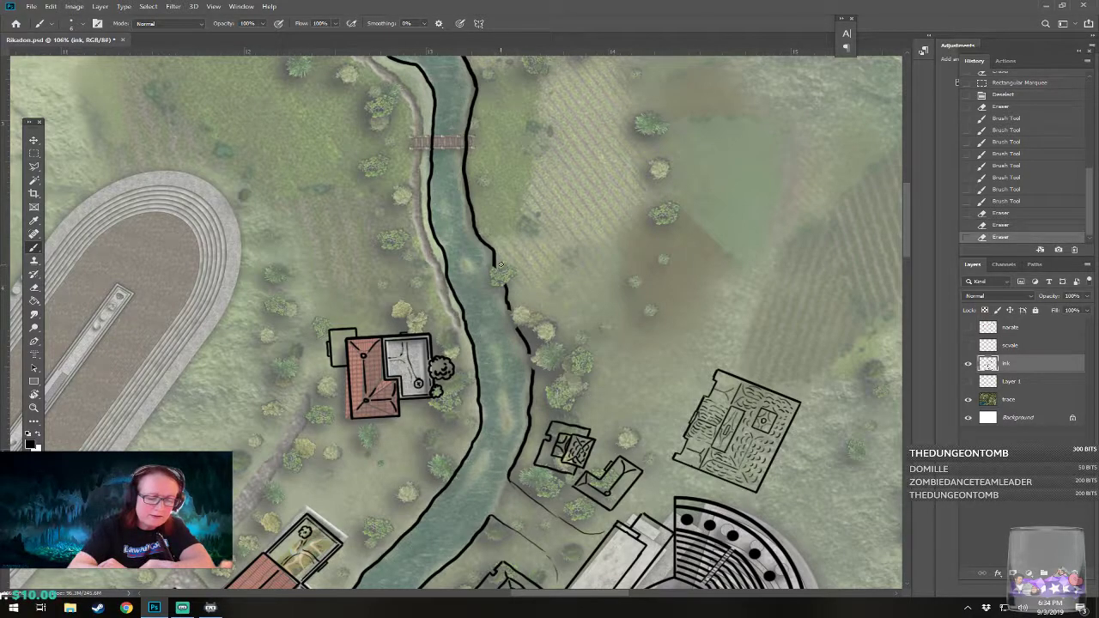
Step: Ink the scalloped outline of the single tree standing in the northernmost gap of the east riverbank line
left_click(496, 273)
left_click(497, 280)
left_click(500, 283)
left_click(503, 279)
left_click(508, 275)
left_click(511, 273)
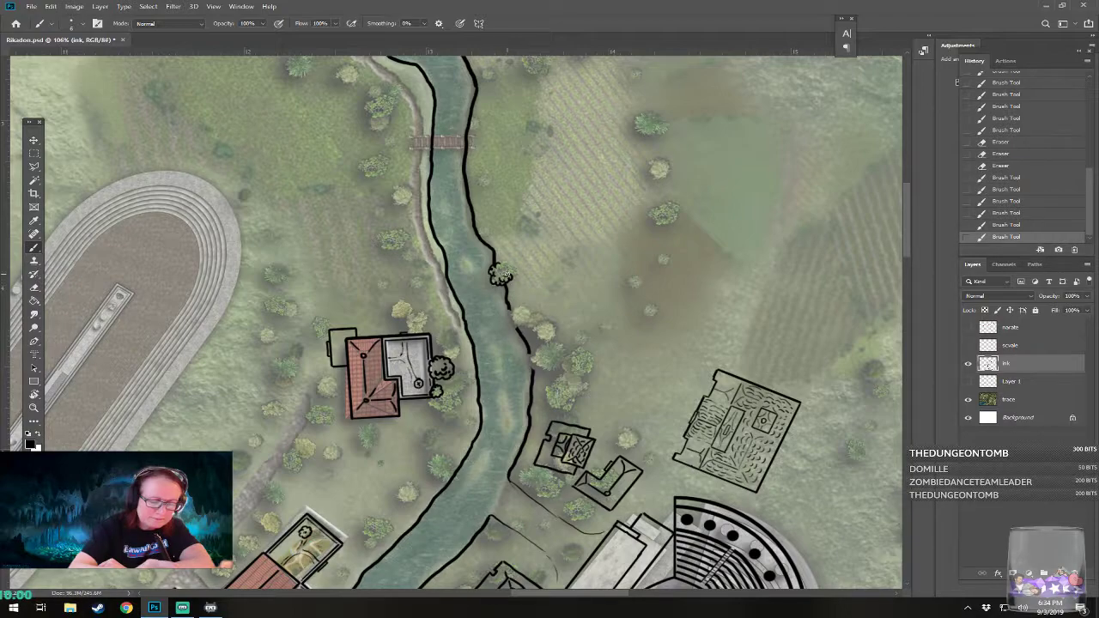
left_click(506, 267)
left_click(504, 266)
left_click(502, 263)
left_click(503, 269)
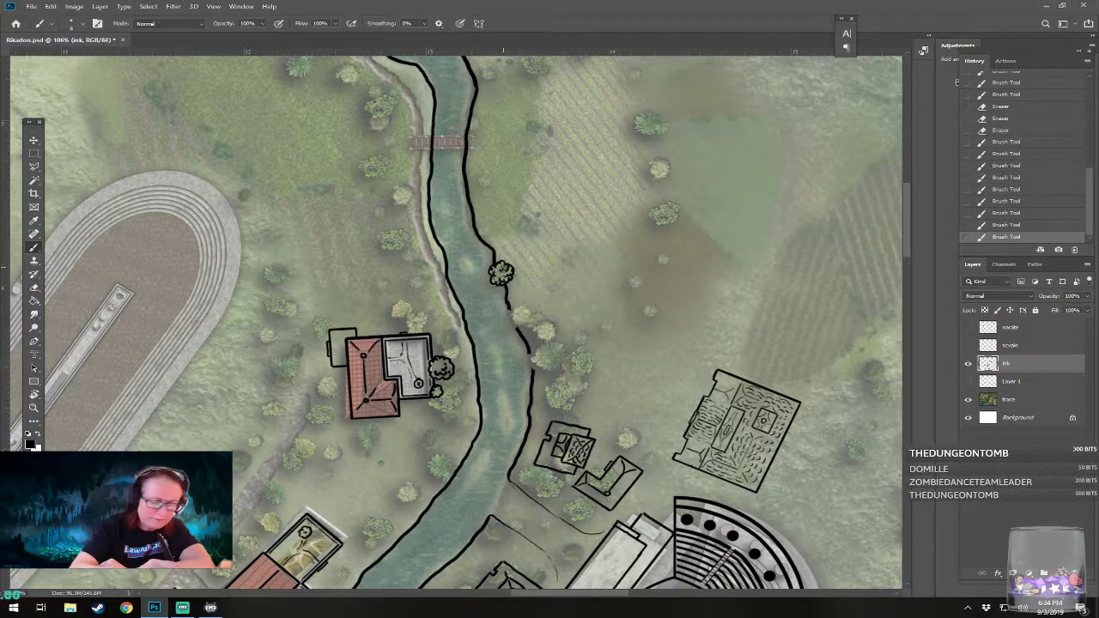
Step: Ink the clustered trees along the east riverbank above the small houses, adding foliage marks and scattered dots around them
left_click(513, 317)
left_click(515, 319)
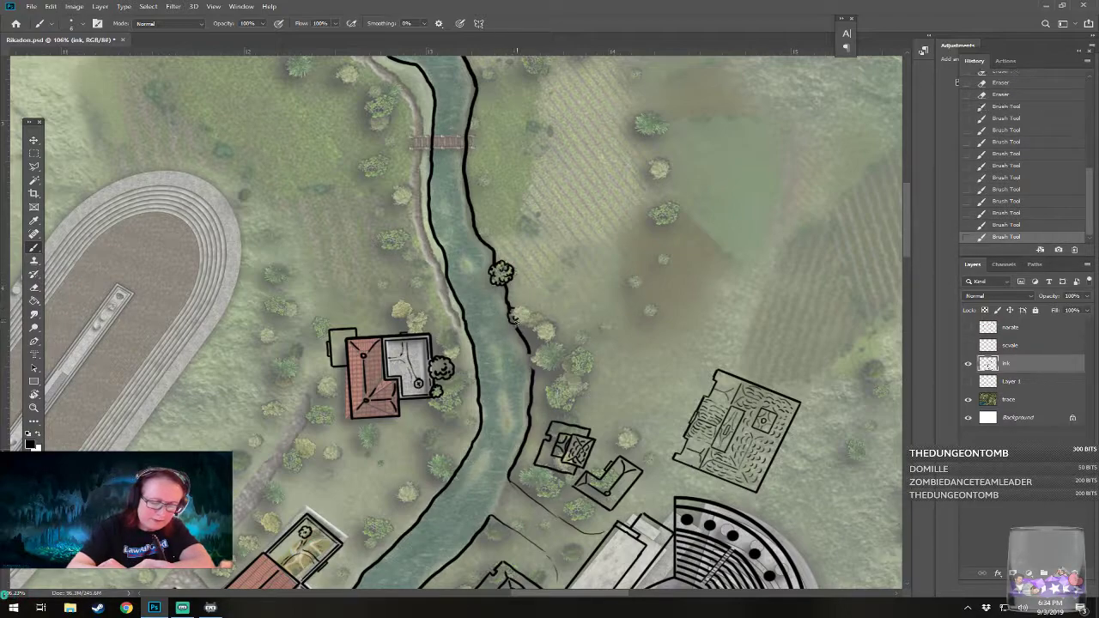
left_click(519, 322)
left_click(522, 323)
mouse_move(527, 325)
left_mouse_down()
mouse_move(547, 333)
mouse_move(536, 331)
mouse_move(546, 340)
mouse_move(529, 362)
mouse_move(561, 370)
mouse_move(548, 324)
mouse_move(520, 301)
mouse_move(513, 313)
mouse_move(524, 313)
left_mouse_up()
left_click_drag(561, 349, 551, 338)
left_click(566, 331)
left_click_drag(527, 298, 513, 298)
mouse_move(573, 345)
left_mouse_down()
mouse_move(578, 331)
mouse_move(564, 350)
mouse_move(589, 352)
mouse_move(577, 352)
mouse_move(593, 369)
mouse_move(578, 370)
mouse_move(575, 400)
mouse_move(584, 384)
mouse_move(546, 402)
mouse_move(559, 407)
mouse_move(563, 388)
mouse_move(550, 384)
mouse_move(572, 376)
mouse_move(565, 364)
mouse_move(582, 371)
mouse_move(551, 348)
mouse_move(539, 391)
mouse_move(593, 391)
mouse_move(587, 403)
left_mouse_up()
left_click(599, 350)
left_click(596, 338)
left_click(587, 320)
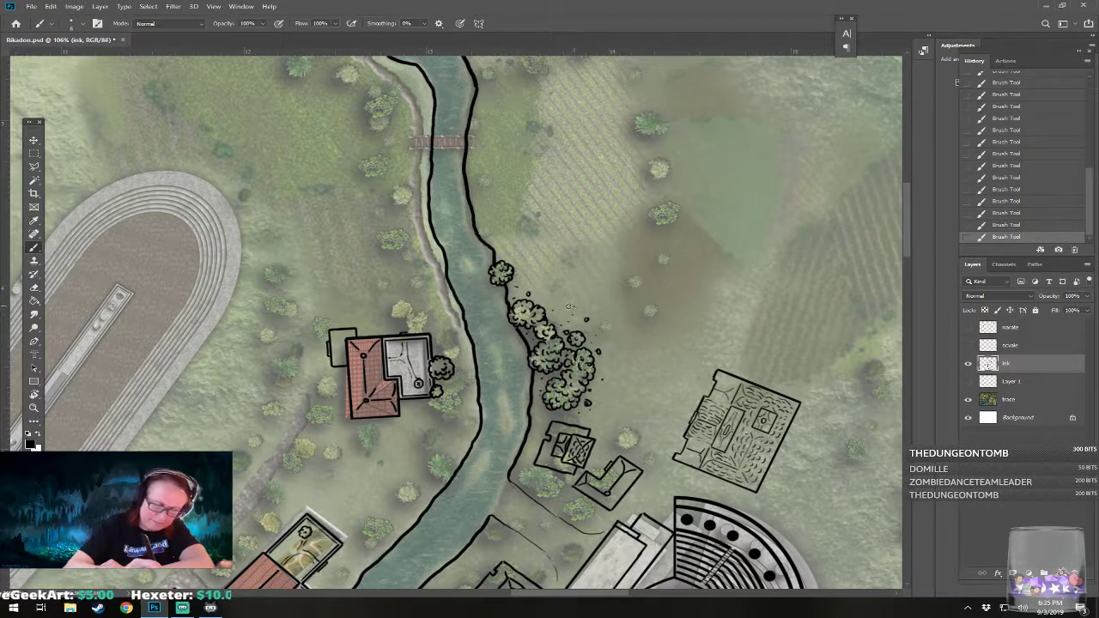
scroll(548, 410, "down", 10)
left_click_drag(580, 406, 551, 290)
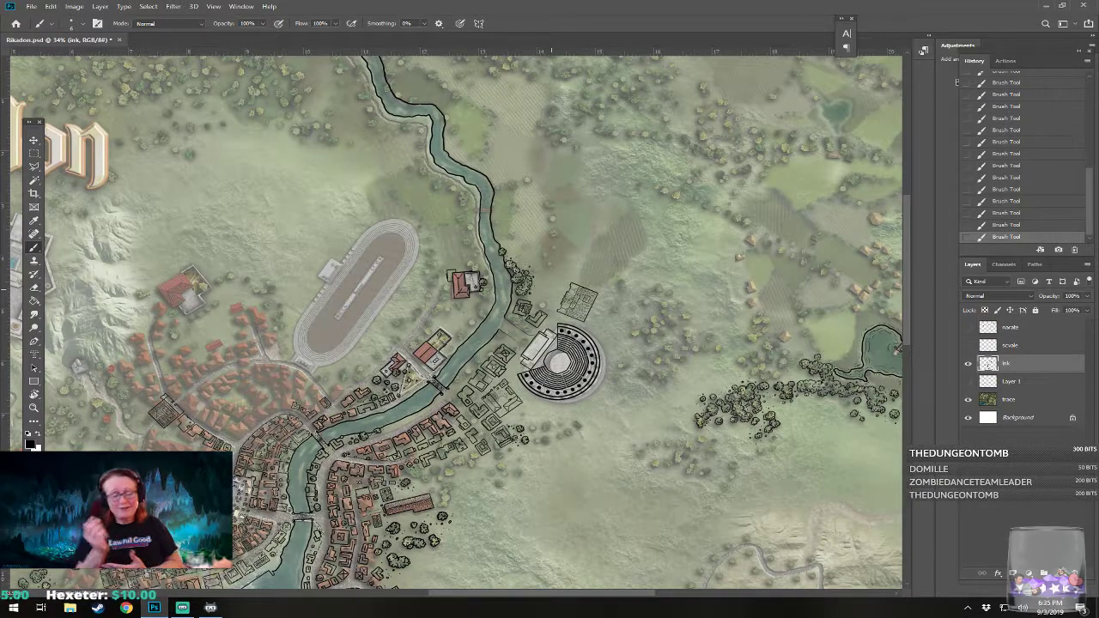
scroll(584, 394, "up", 6)
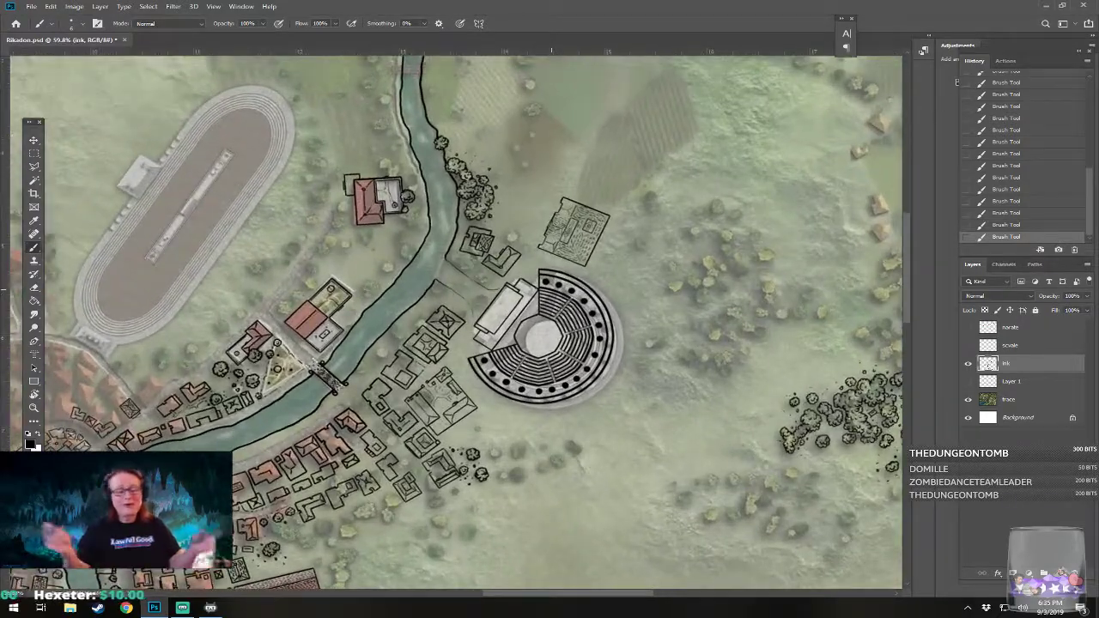
scroll(488, 293, "up", 2)
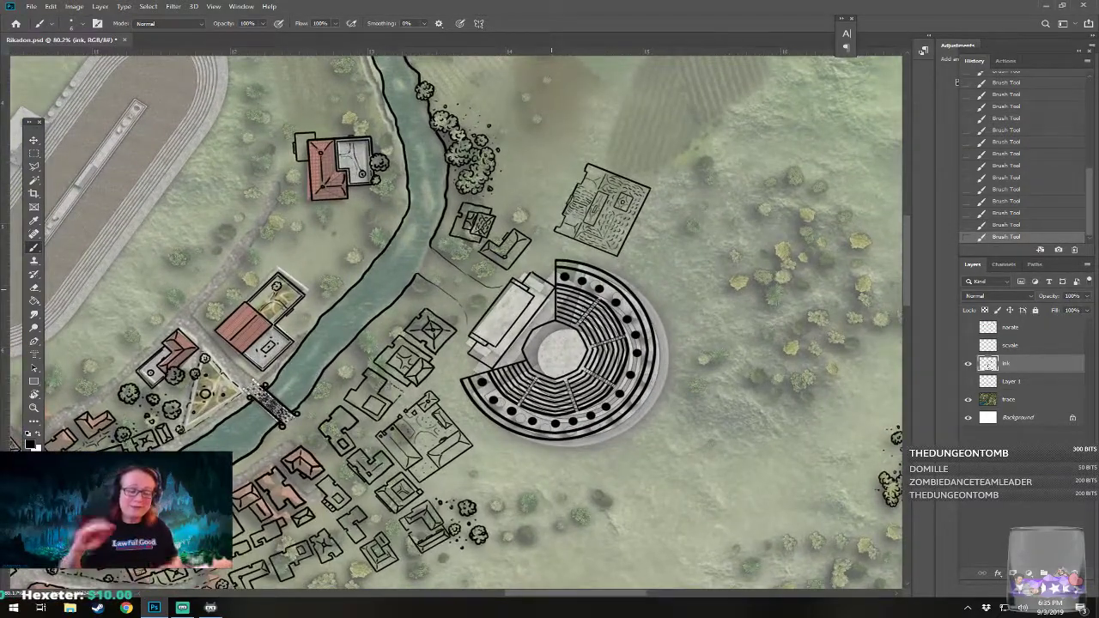
left_click_drag(551, 289, 528, 227)
left_click_drag(520, 523, 471, 499)
left_click_drag(598, 489, 529, 460)
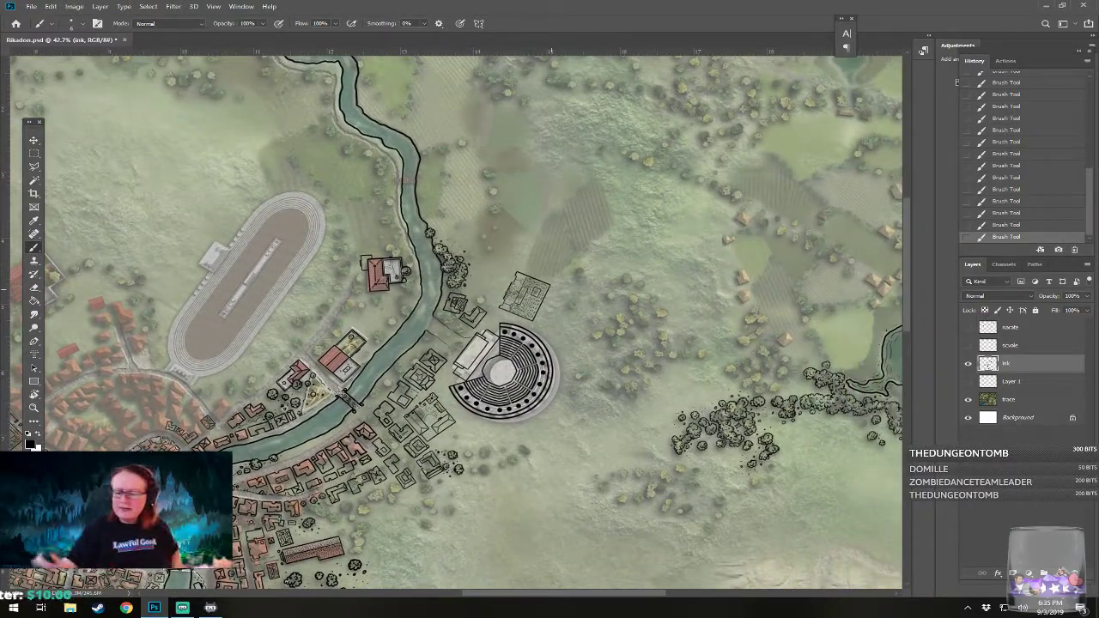
Step: Show the narate layer, sketch a rough oval on it southeast of the theatre, hide it again and reselect the ink layer
left_click(968, 327)
left_click(987, 327)
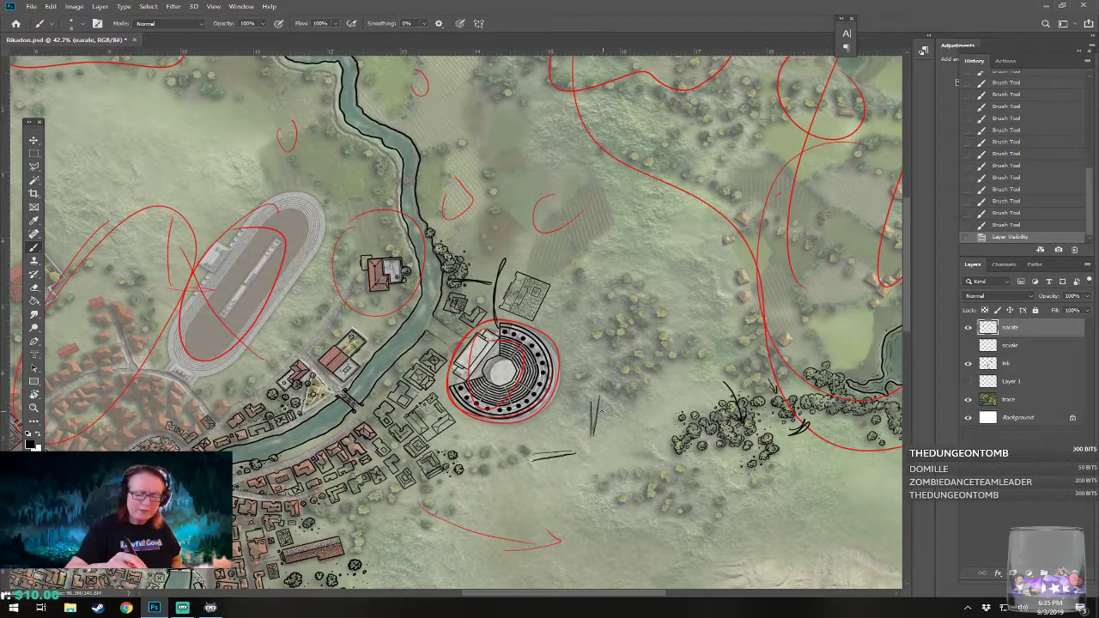
mouse_move(599, 408)
left_mouse_down()
mouse_move(585, 460)
mouse_move(615, 422)
mouse_move(593, 452)
mouse_move(587, 341)
mouse_move(577, 398)
left_mouse_up()
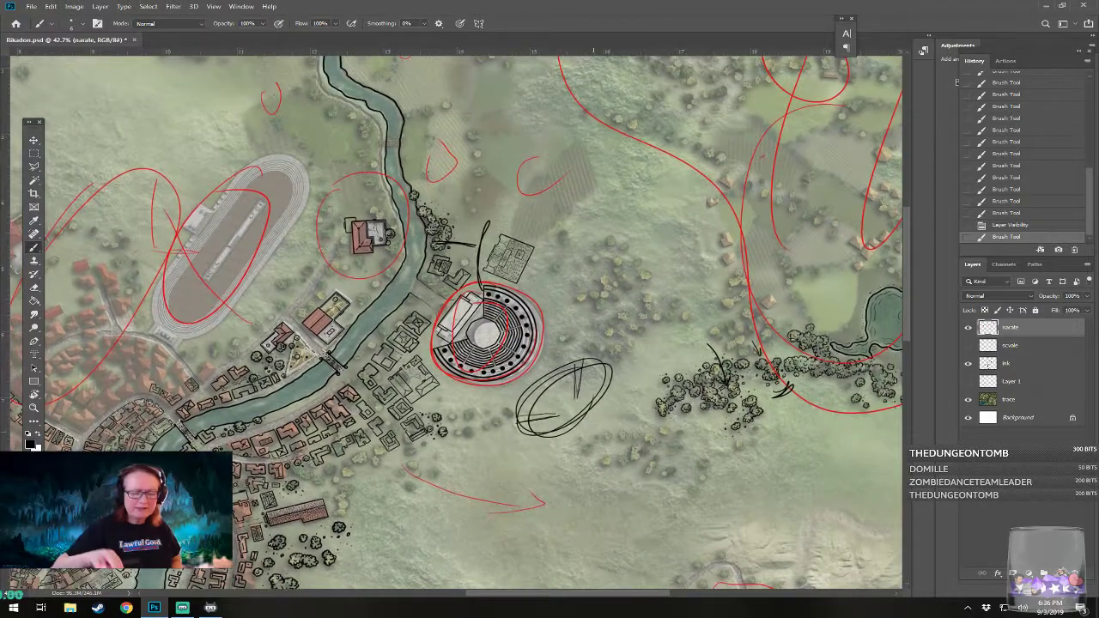
left_click(967, 327)
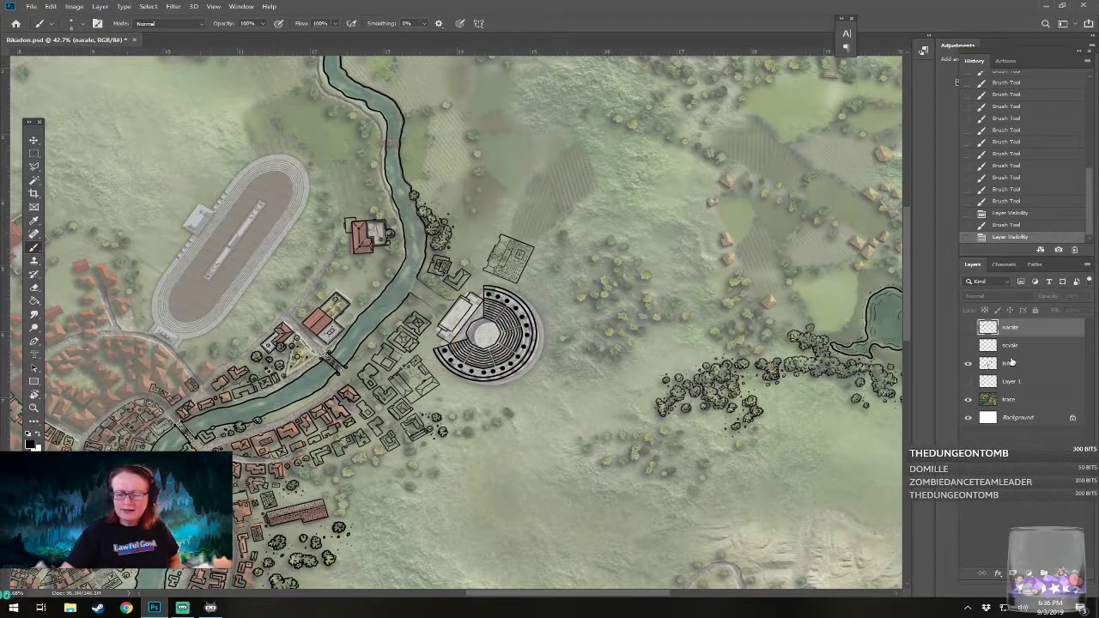
left_click(1009, 363)
Step: Try a straight horizontal ink line on the open ground south of the theatre with the canvas view rotated, and undo it
left_click_drag(588, 341, 579, 385)
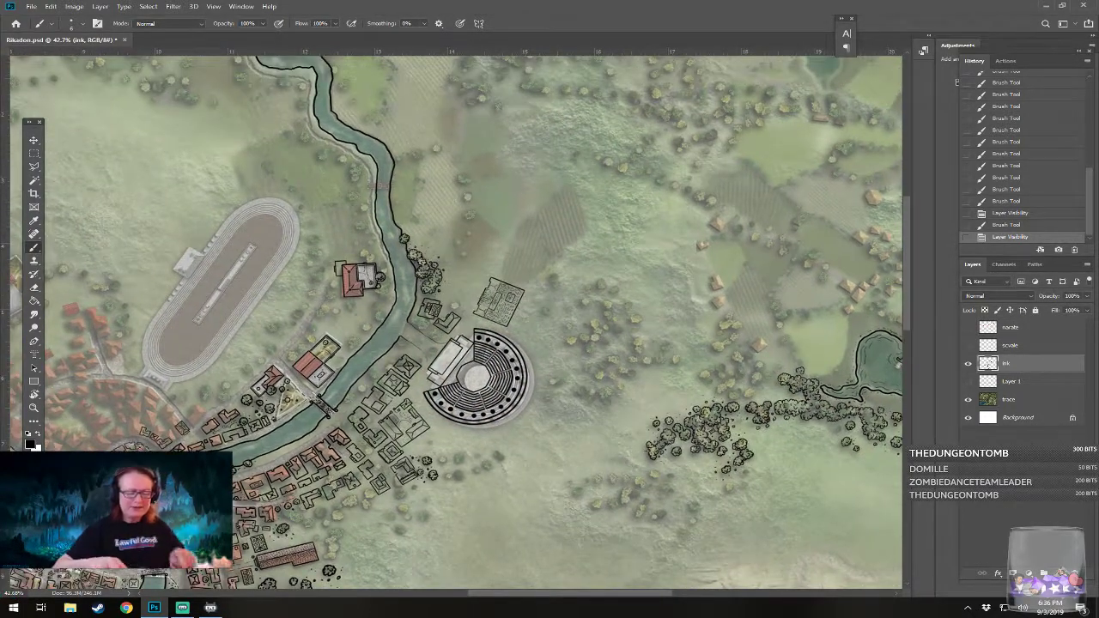
scroll(467, 487, "up", 5)
left_click_drag(467, 486, 439, 436)
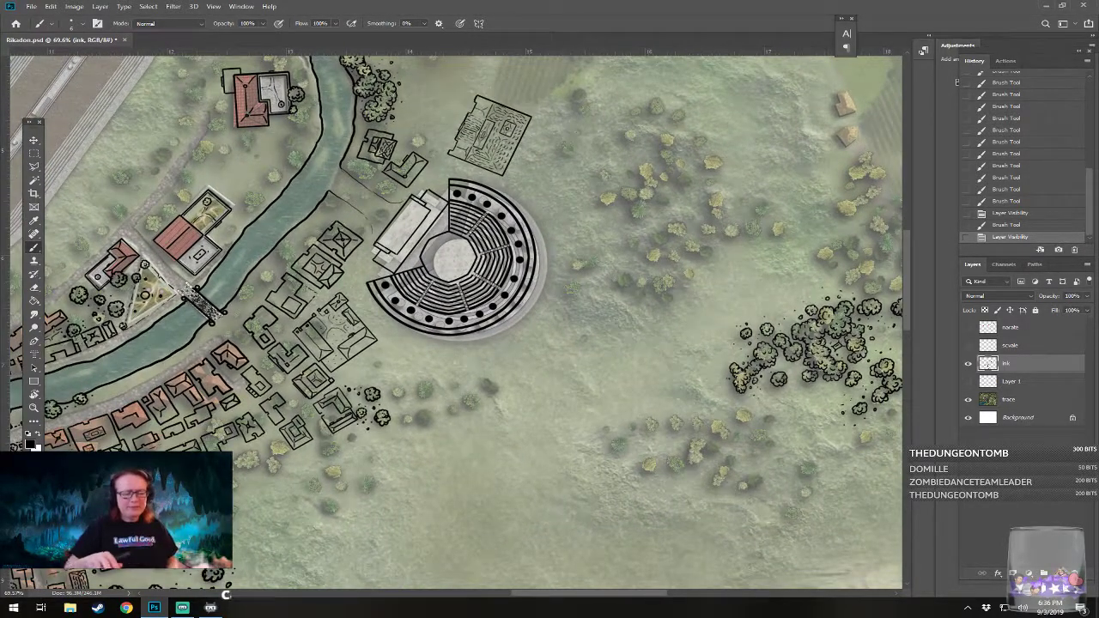
scroll(481, 279, "up", 3)
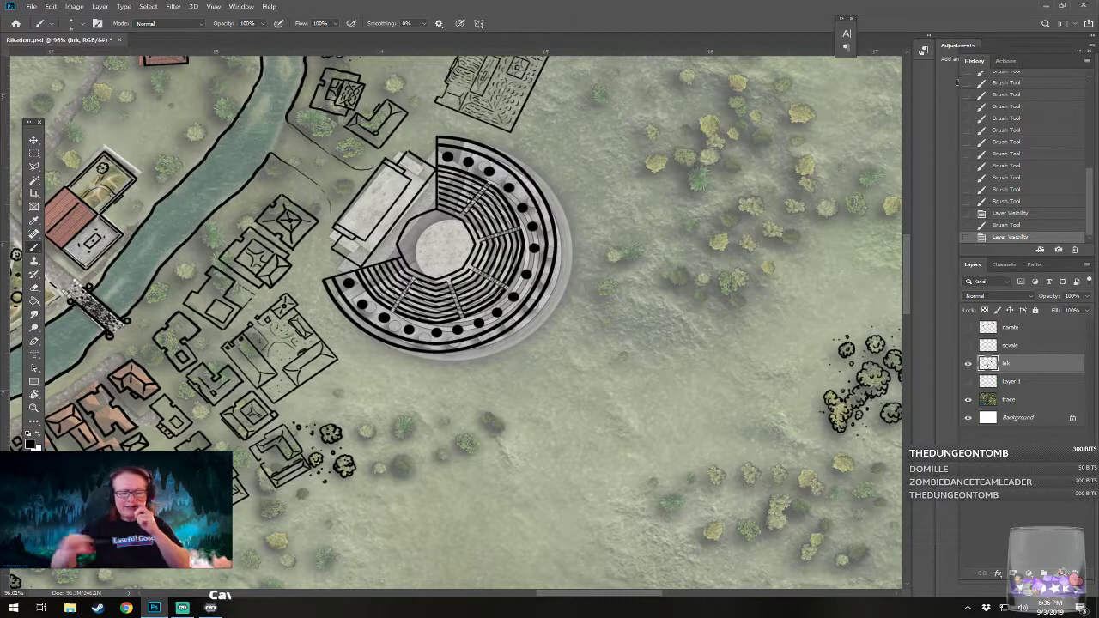
mouse_move(481, 279)
left_mouse_down()
mouse_move(453, 294)
mouse_move(510, 263)
mouse_move(487, 288)
left_mouse_up()
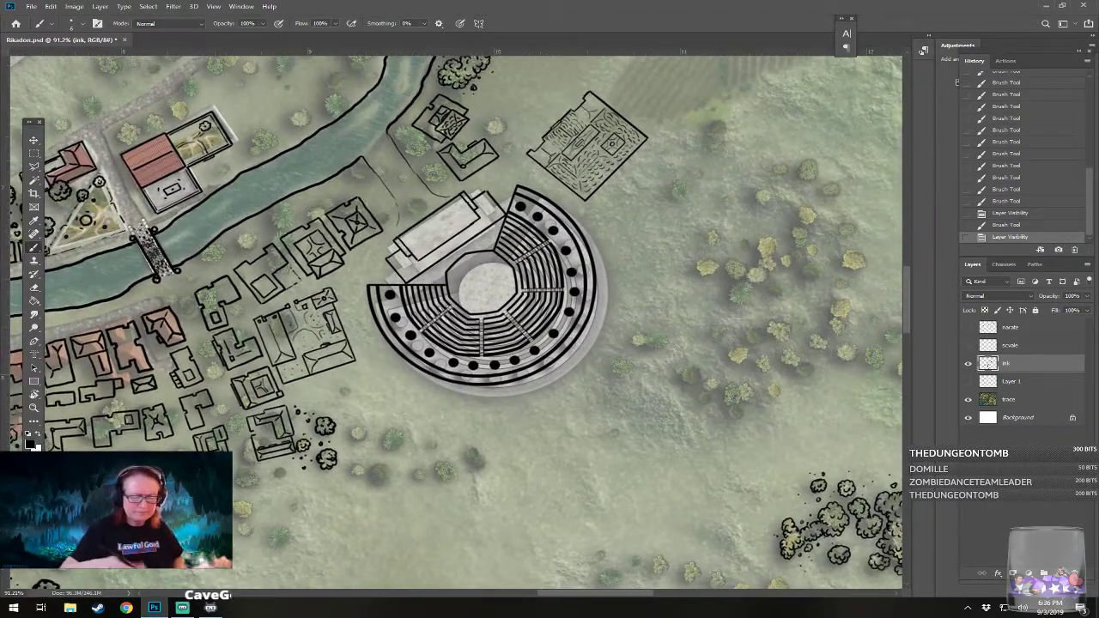
left_click(494, 439)
mouse_move(494, 439)
left_mouse_down()
mouse_move(545, 426)
mouse_move(599, 434)
left_mouse_up()
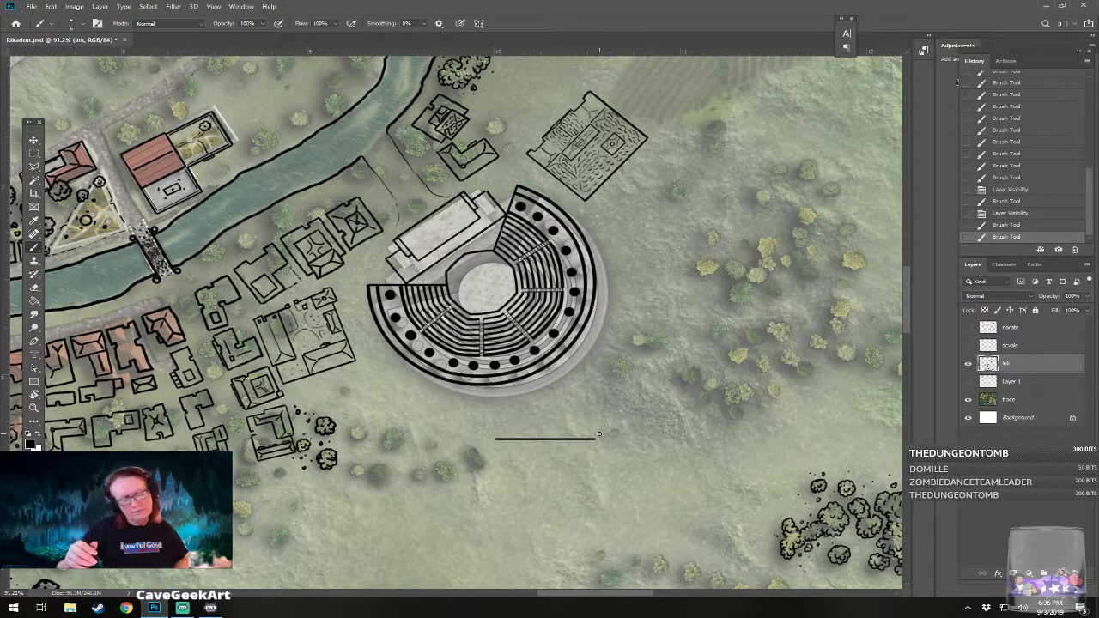
key("ctrl+z")
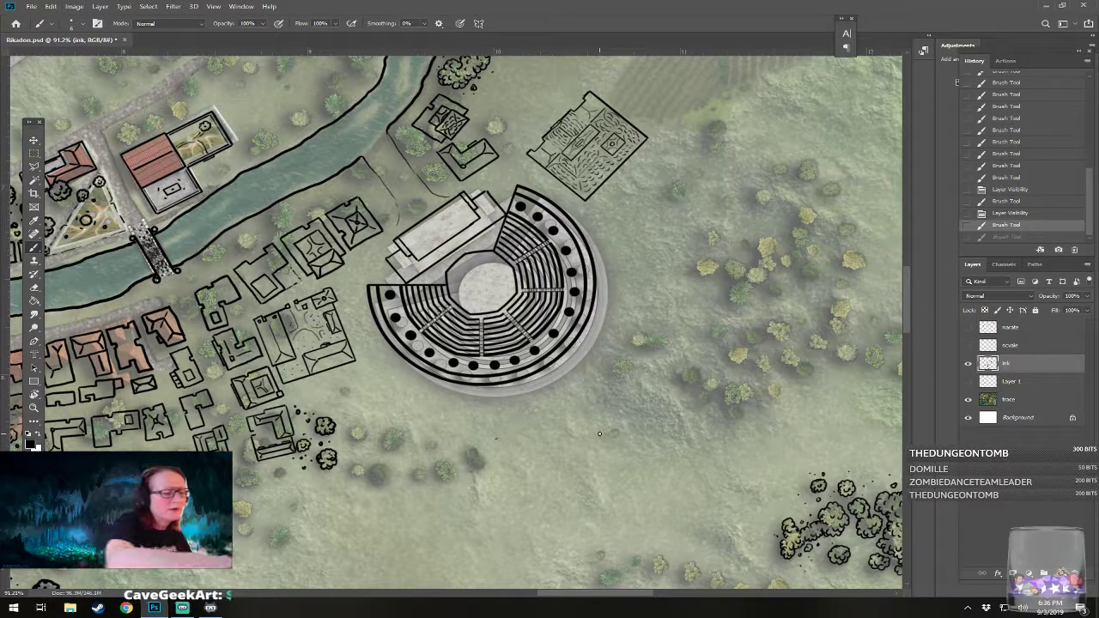
Step: Switch the inking brush to the Hard Round preset
left_click(83, 25)
left_click(95, 179)
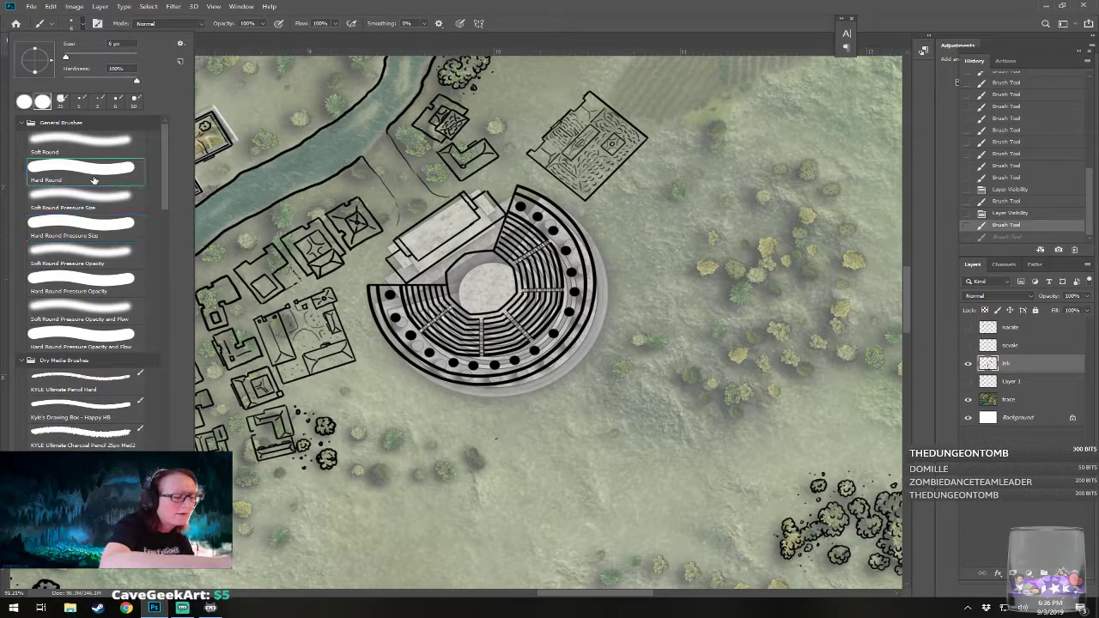
left_click(497, 438)
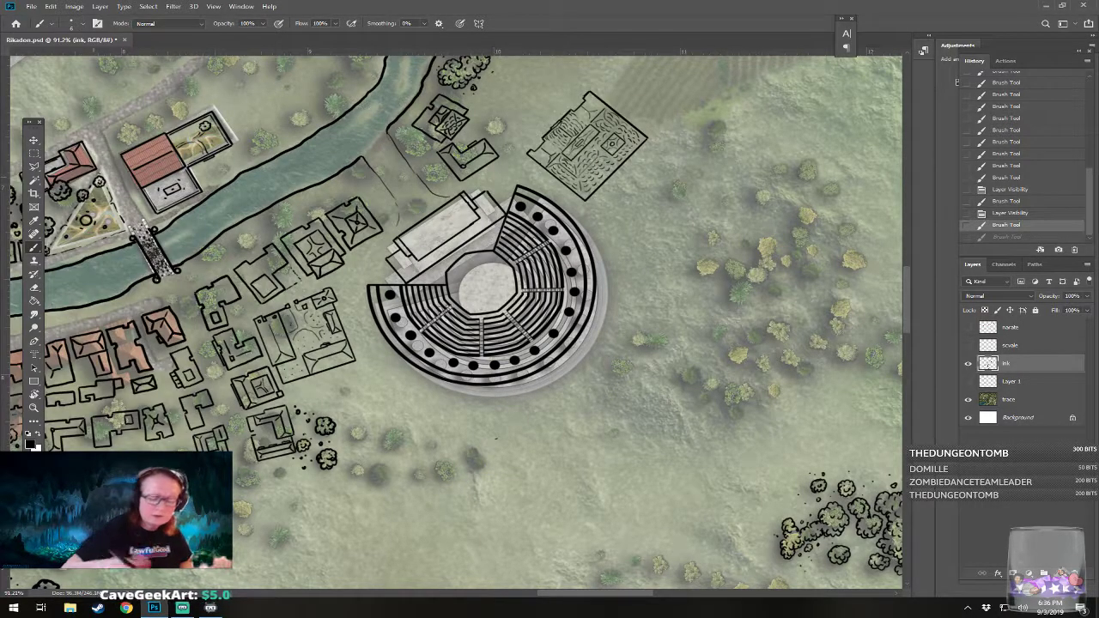
Step: Try a straight diagonal ink line south of the theatre, undo it and erase the leftover starting dot
left_click(497, 439)
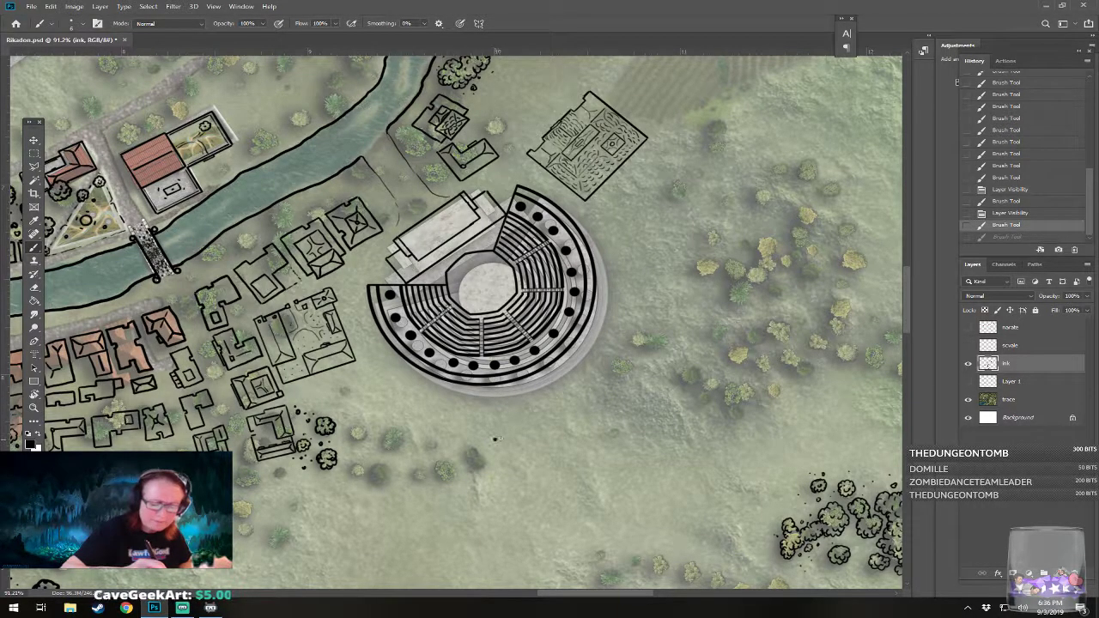
left_click(586, 398, "shift")
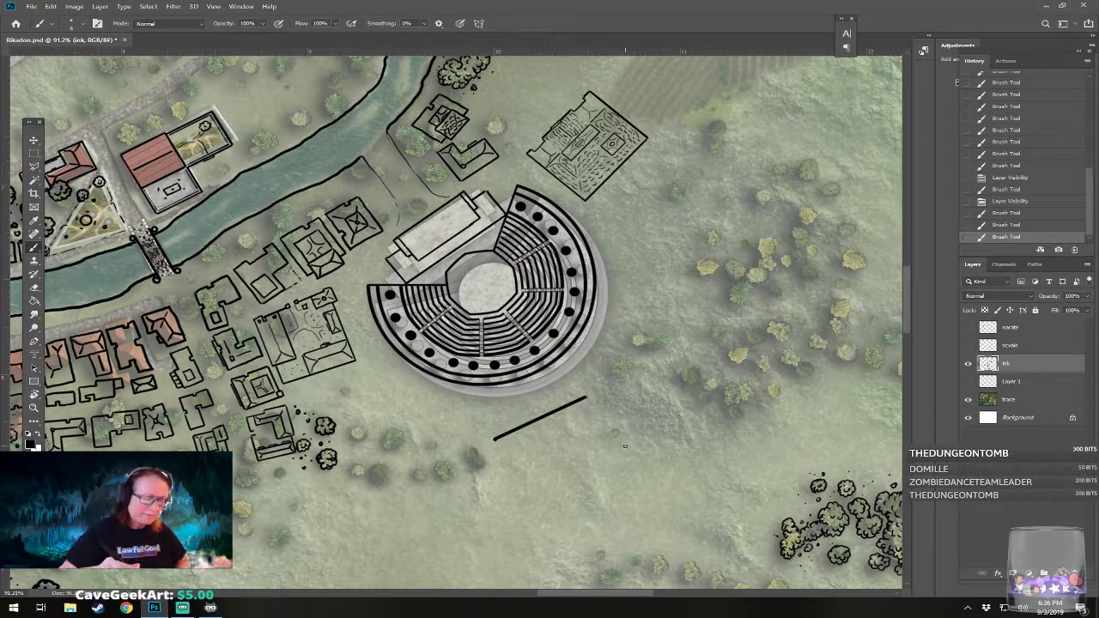
key("ctrl+z")
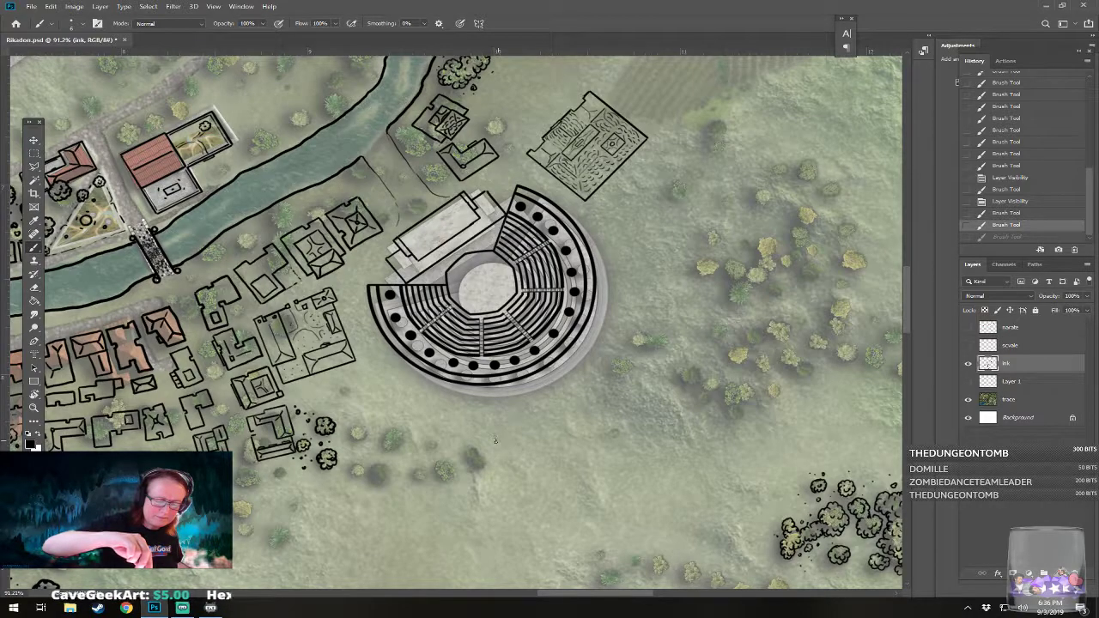
key("e")
left_click(504, 439)
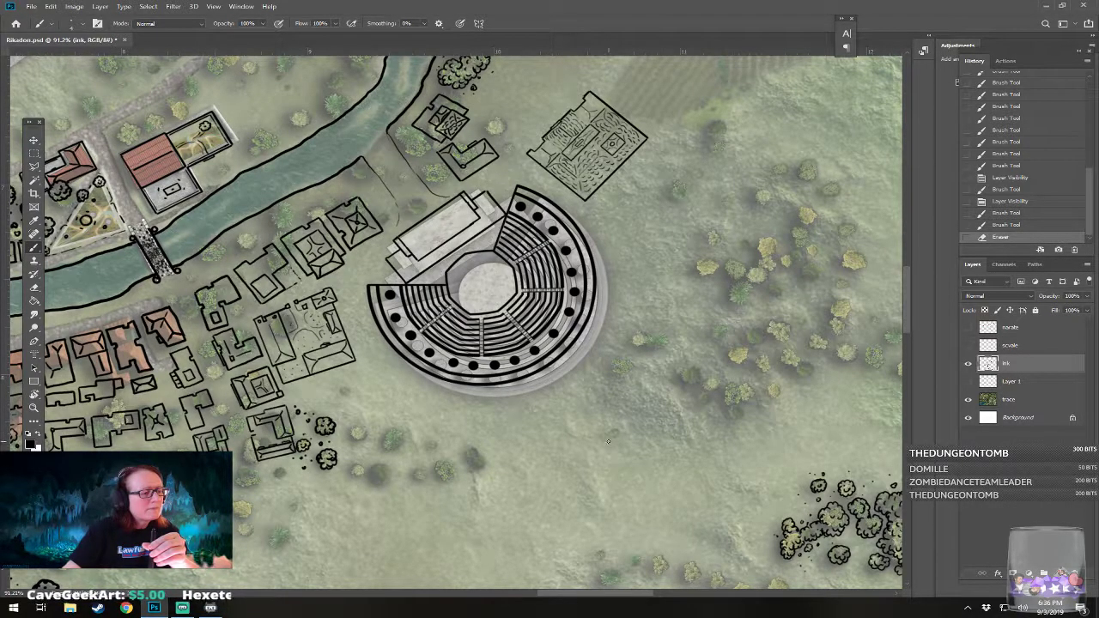
Step: Ink the straight north, east and south walls of a tilted rectangular compound on the open ground south of the theatre
key("b")
left_click(503, 436)
left_click(597, 396, "shift")
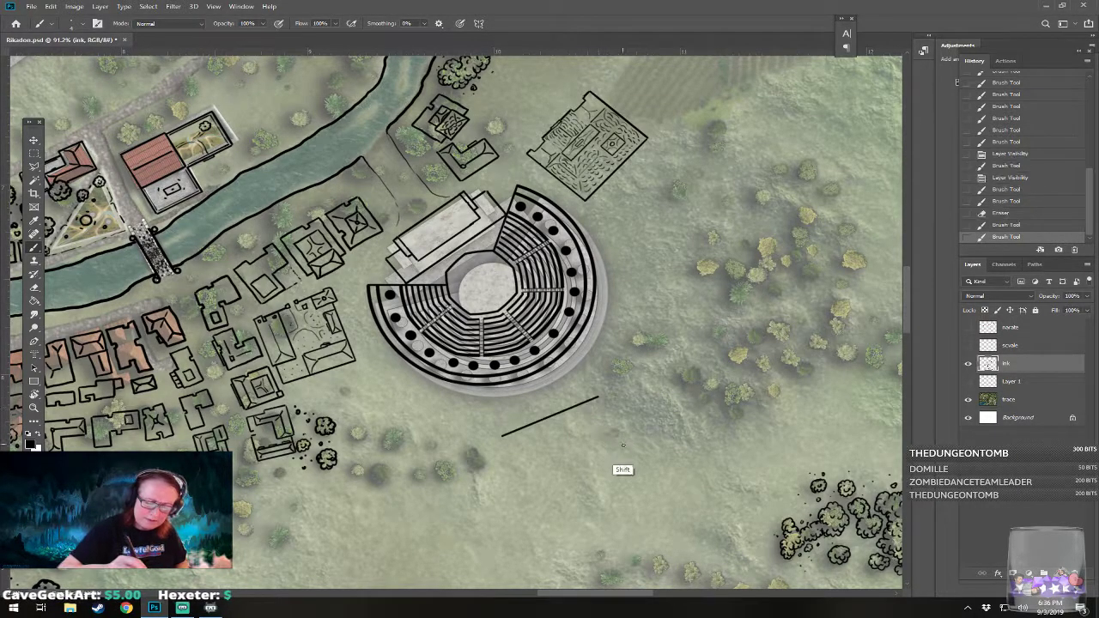
left_click(636, 472, "shift")
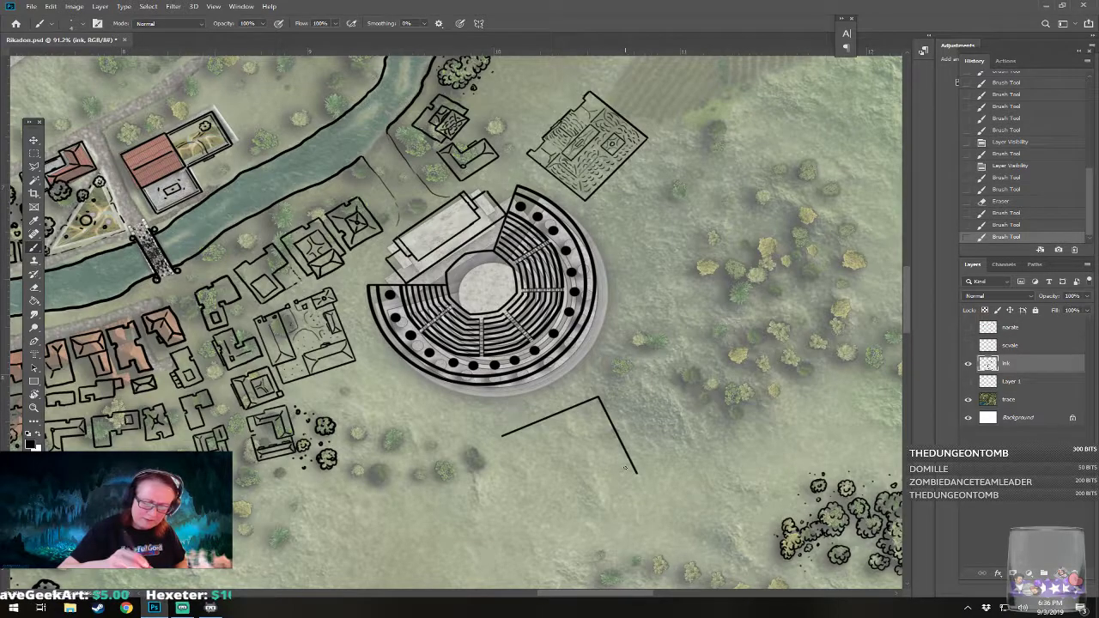
left_click(538, 511, "shift")
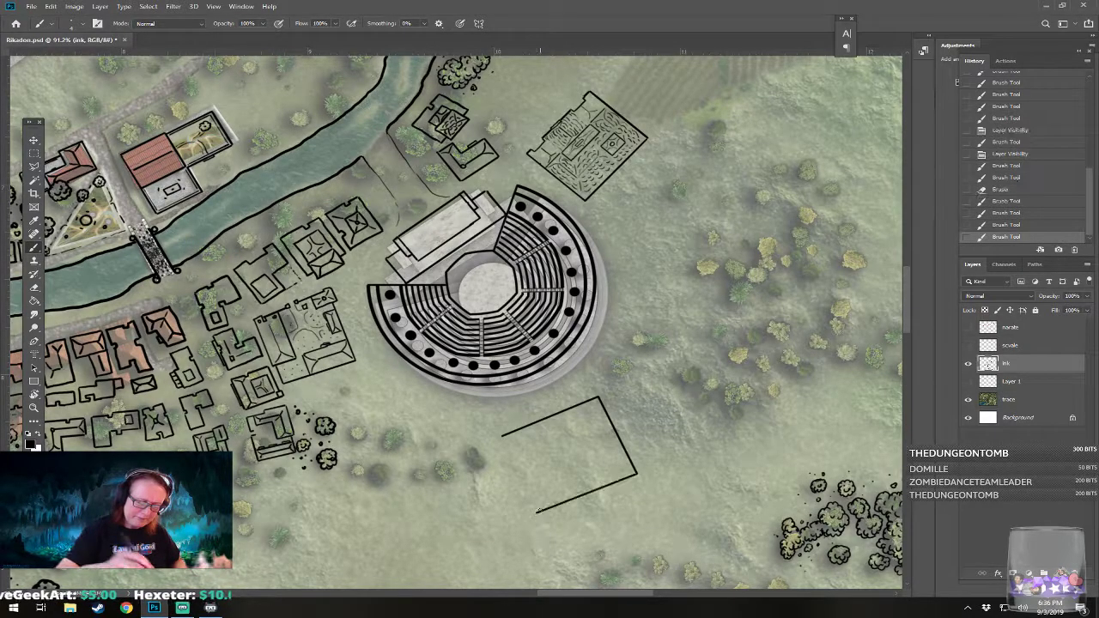
Step: Ink a narrow wing at the compound's southwest corner, with a stepped outer edge and inner roof lines
left_click(504, 472)
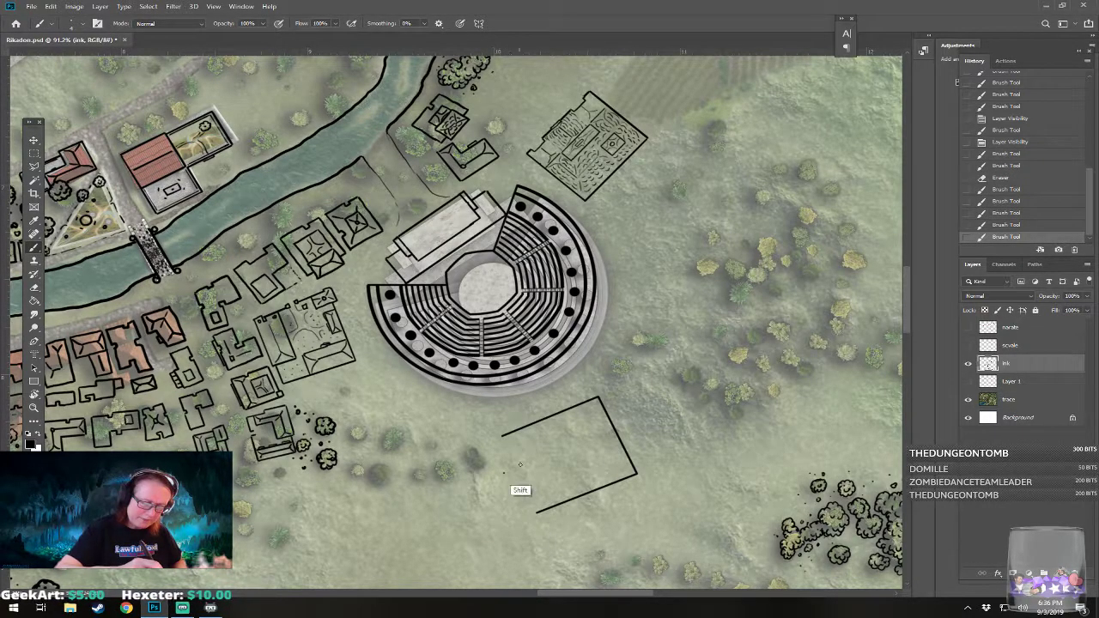
left_click(528, 464, "shift")
left_click(549, 508, "shift")
left_click(504, 472)
left_click(502, 507, "shift")
left_click(506, 521)
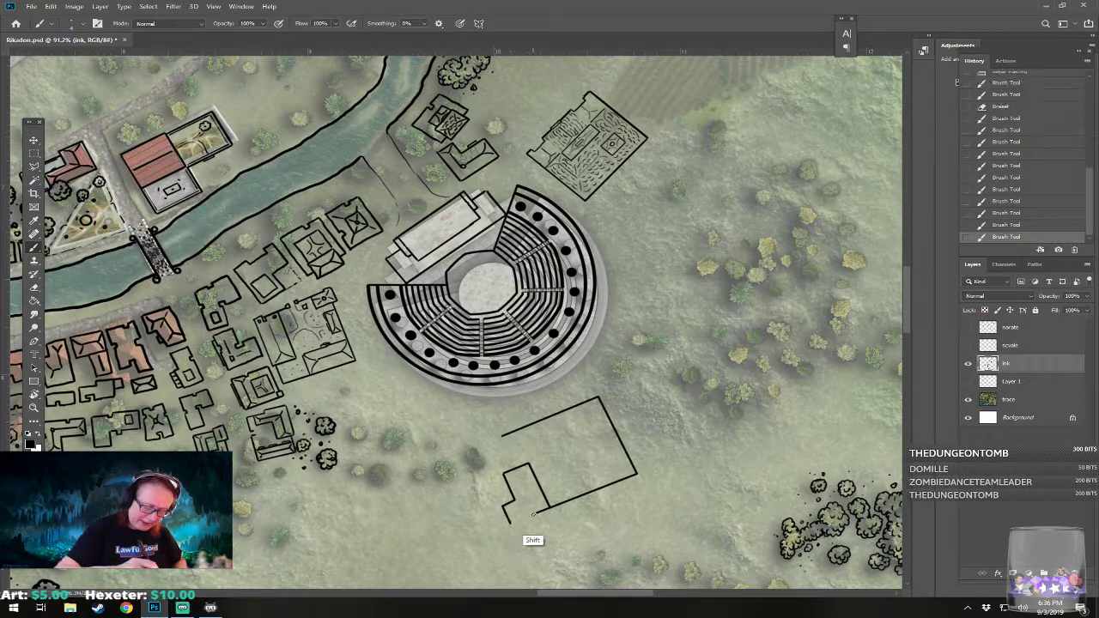
left_click(534, 513, "shift")
left_click(547, 505, "shift")
left_click_drag(520, 477, 529, 503)
left_click(532, 496, "shift")
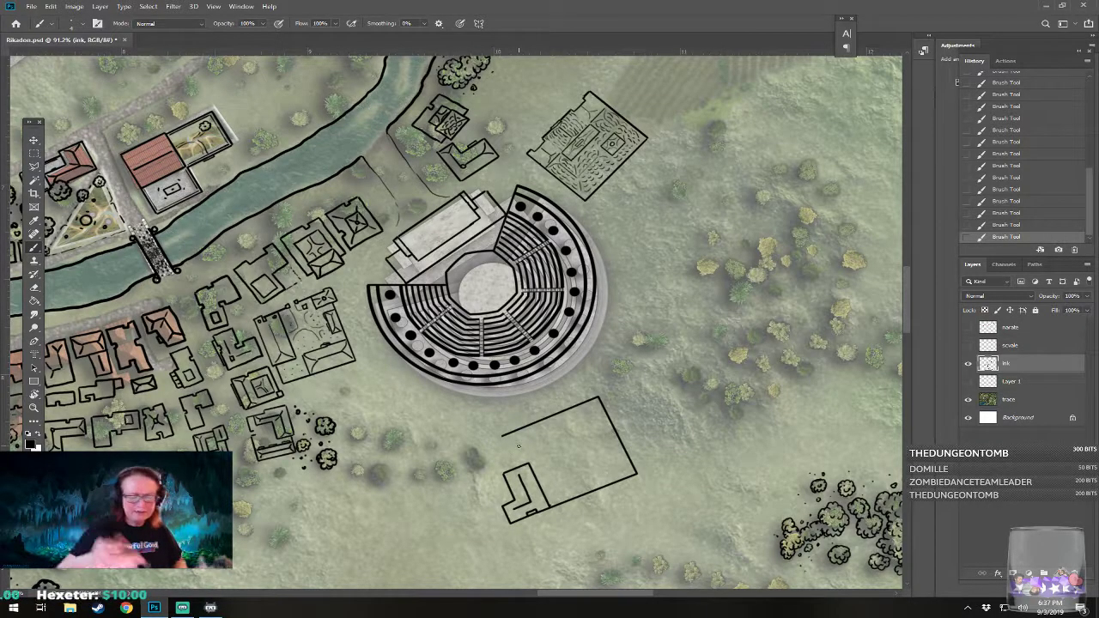
Step: Erase the compound's southeast corner and ink a small square tower with a centre dot in its place
left_click_drag(624, 481, 635, 472)
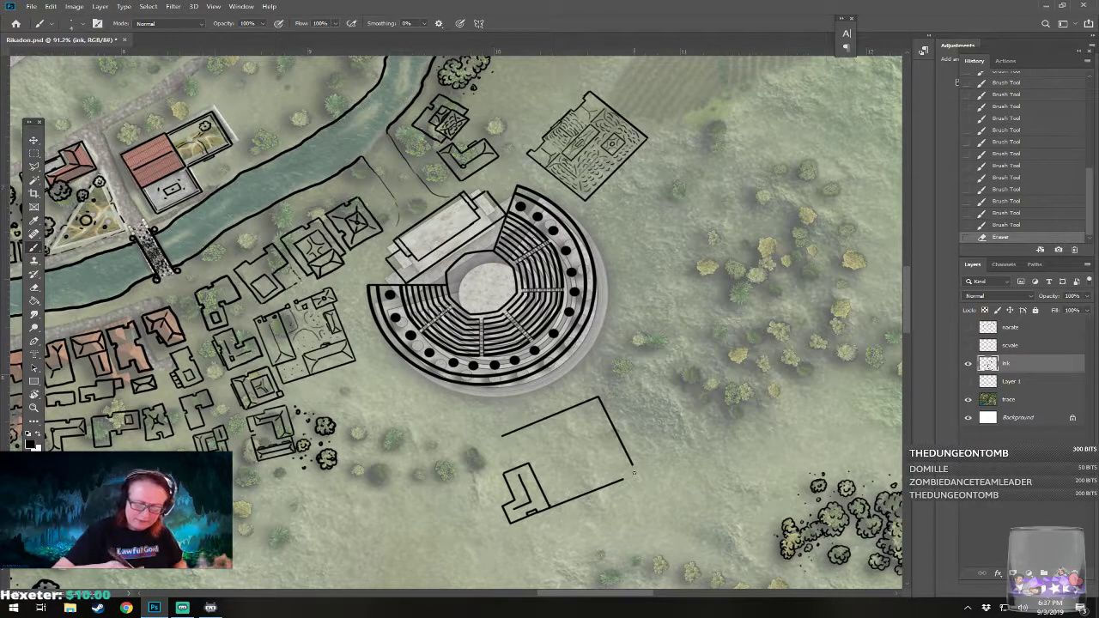
left_click(620, 469)
left_click(626, 484, "shift")
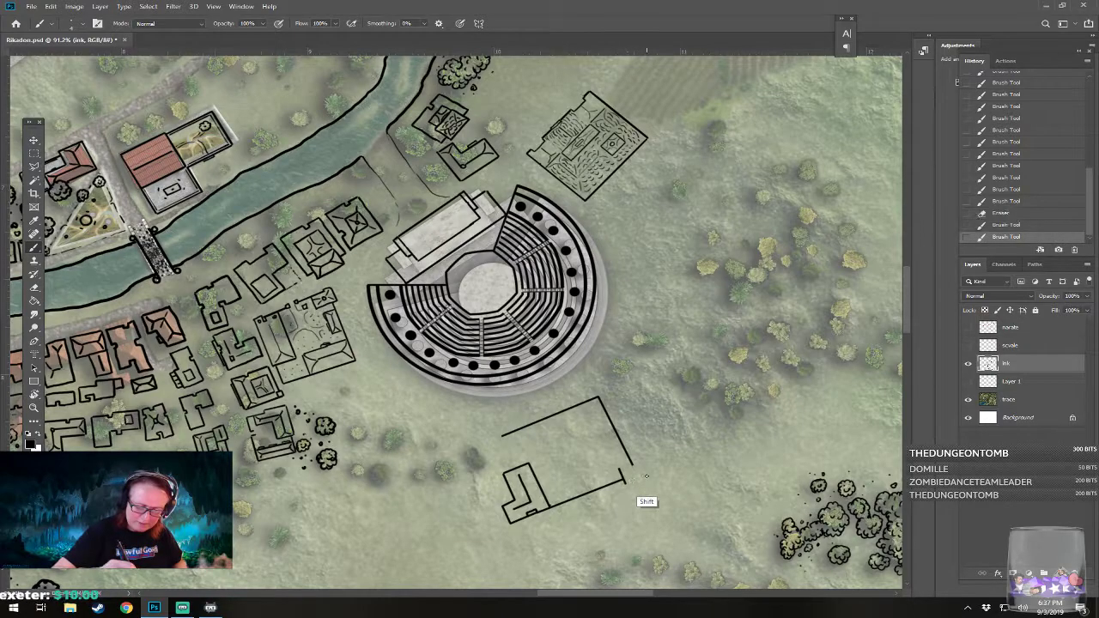
left_click(647, 476, "shift")
left_click(642, 462, "shift")
left_click(620, 468, "shift")
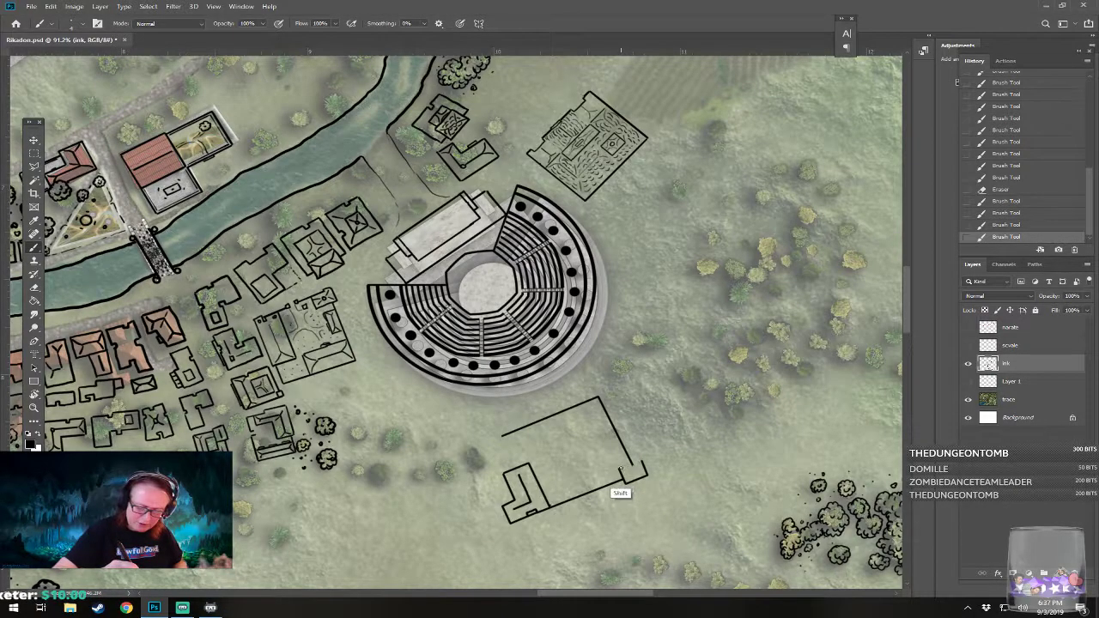
left_click(632, 471)
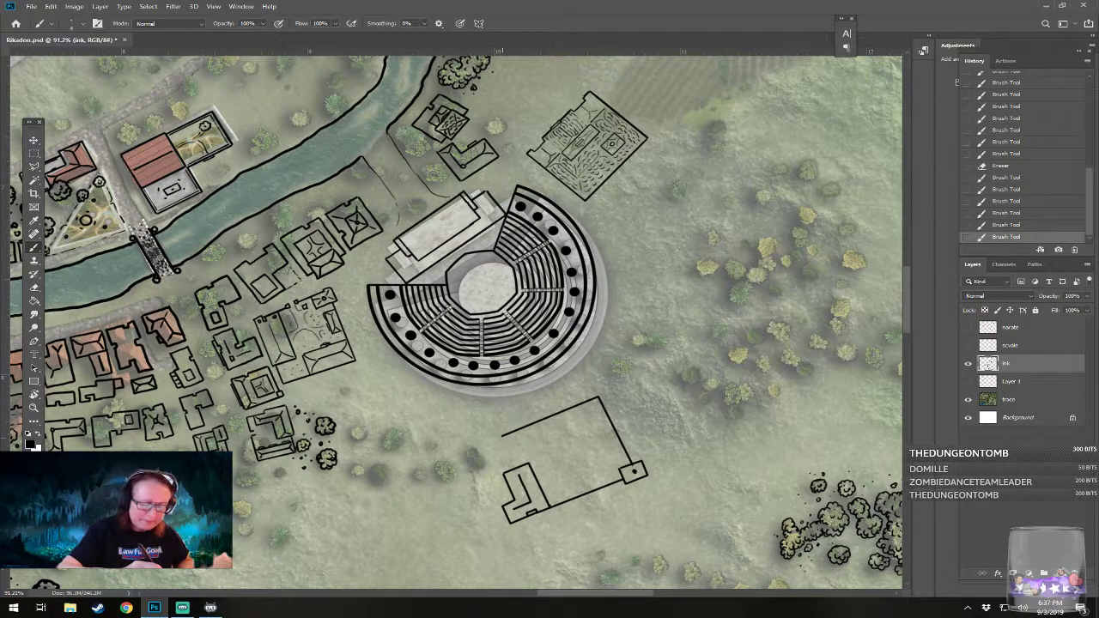
Step: Redo the compound's west wall as a straight ink line from the northwest corner to the wing, cleaning up the corner
left_click(516, 467, "shift")
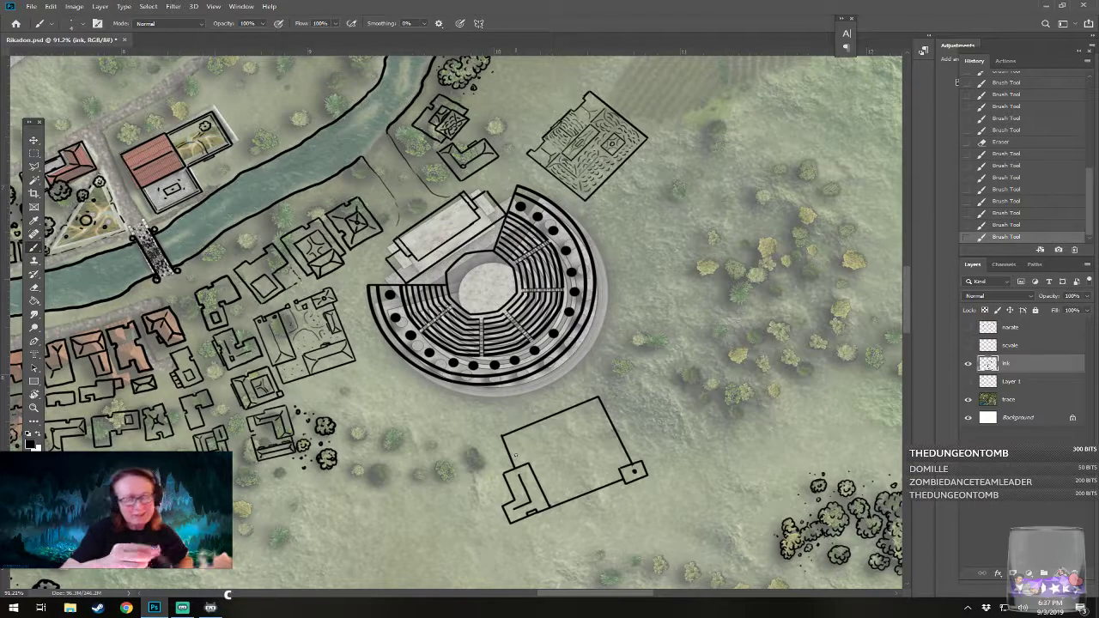
key("ctrl+z")
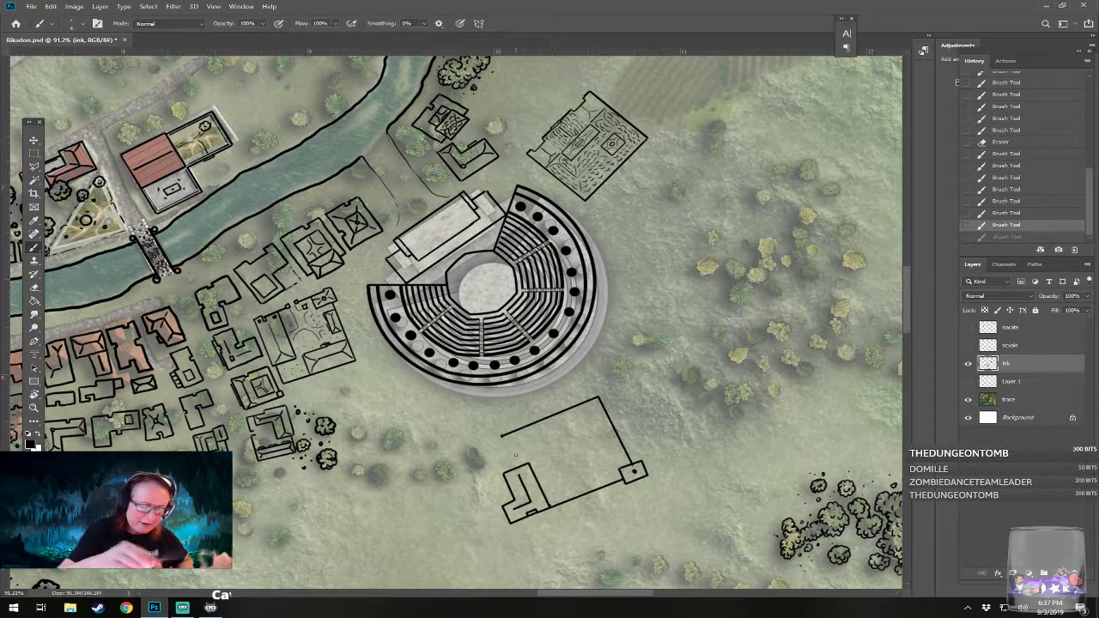
left_click(502, 433)
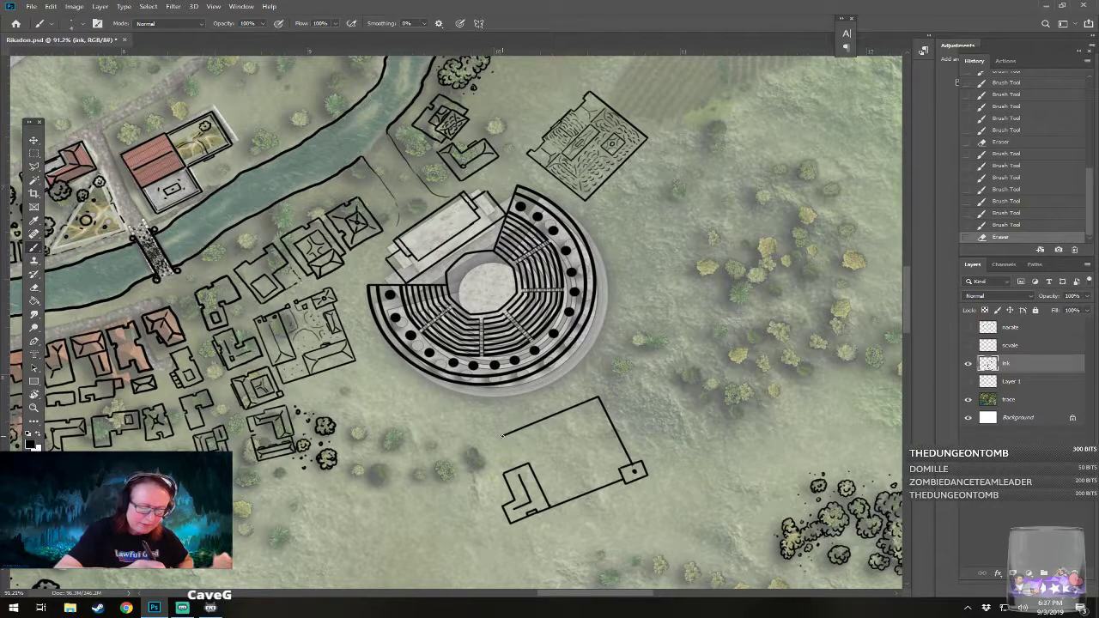
left_click(506, 469, "shift")
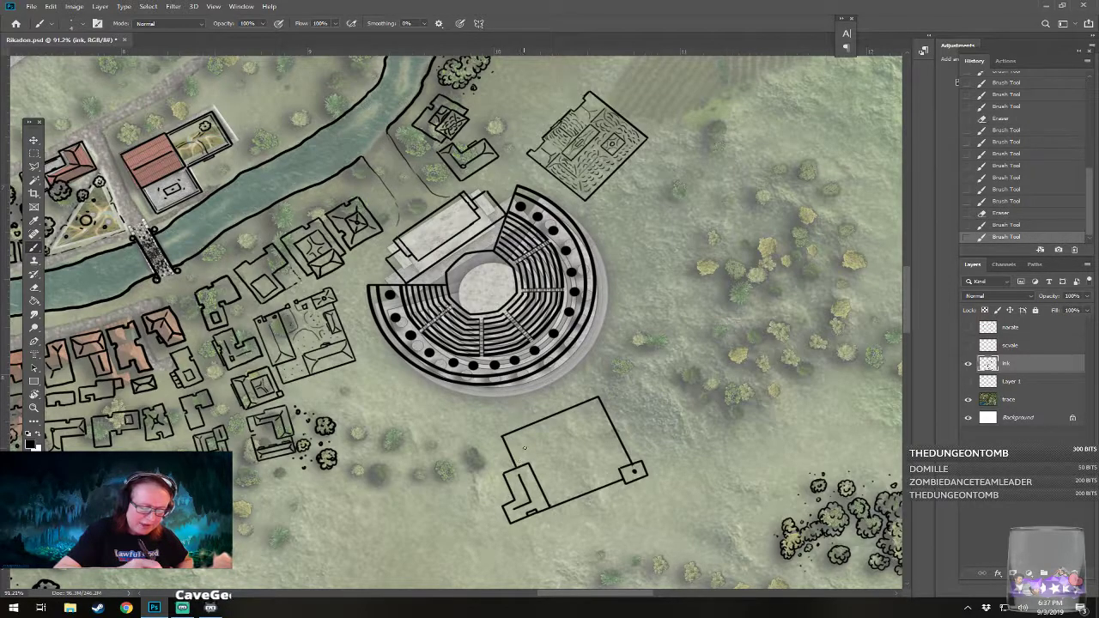
Step: Ink a long building along the inside of the north wall with a parallel ridge line, redoing its inner edge once
left_click(513, 455)
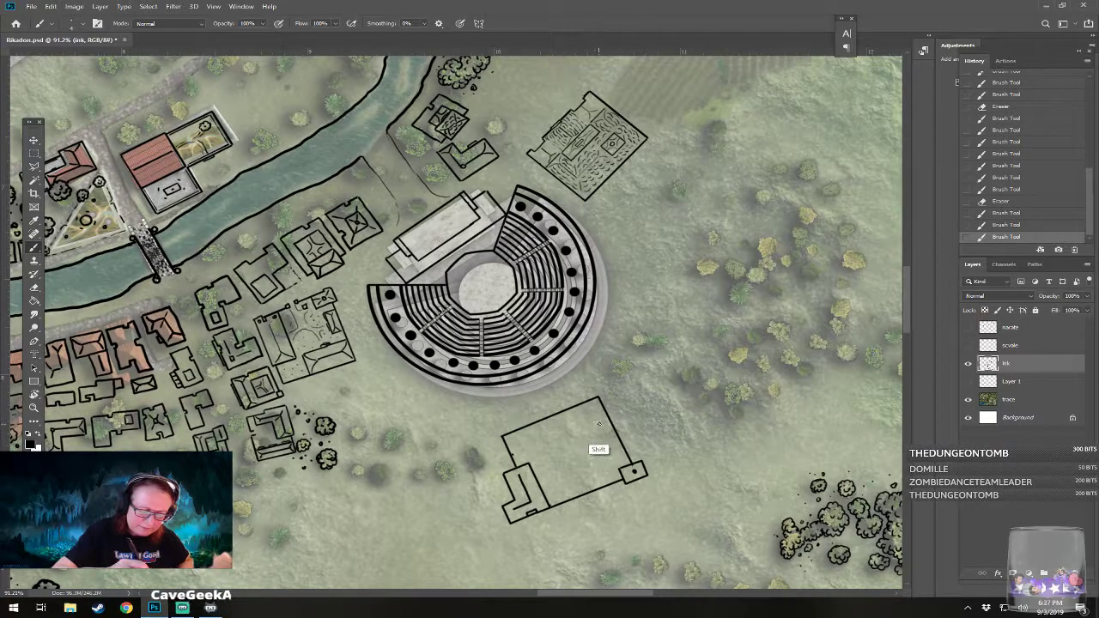
left_click(607, 424, "shift")
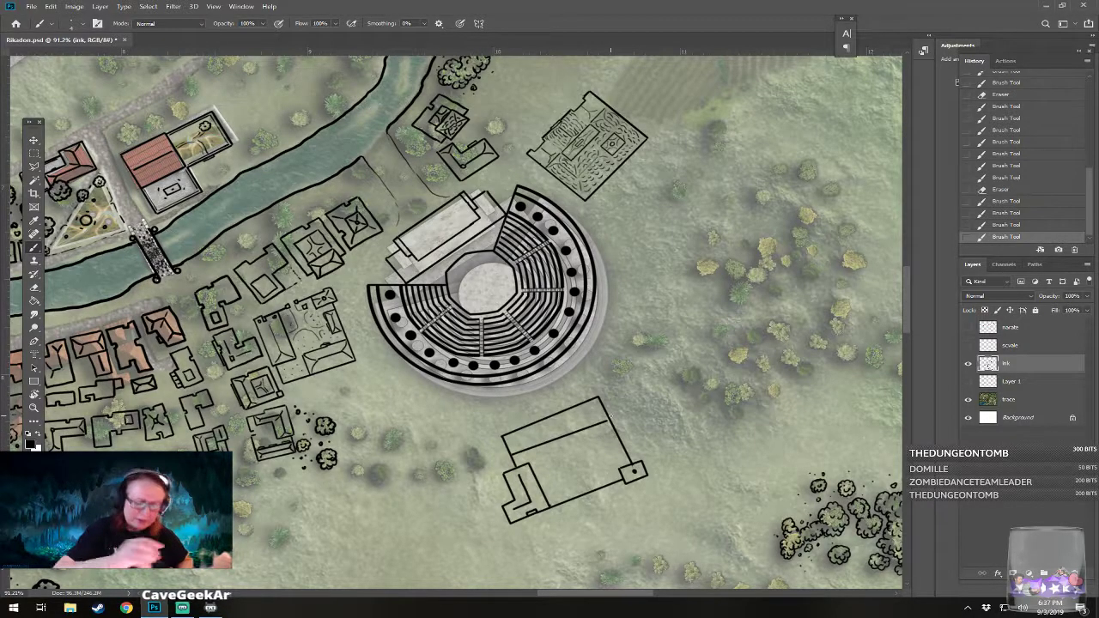
key("ctrl+z")
left_click(606, 417)
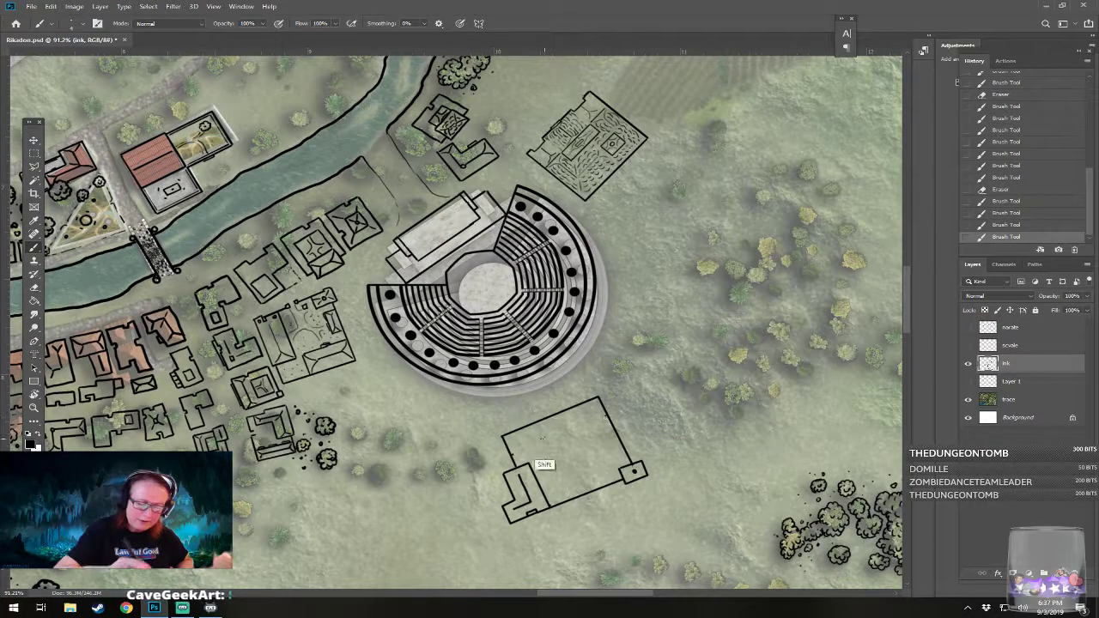
left_click(512, 454, "shift")
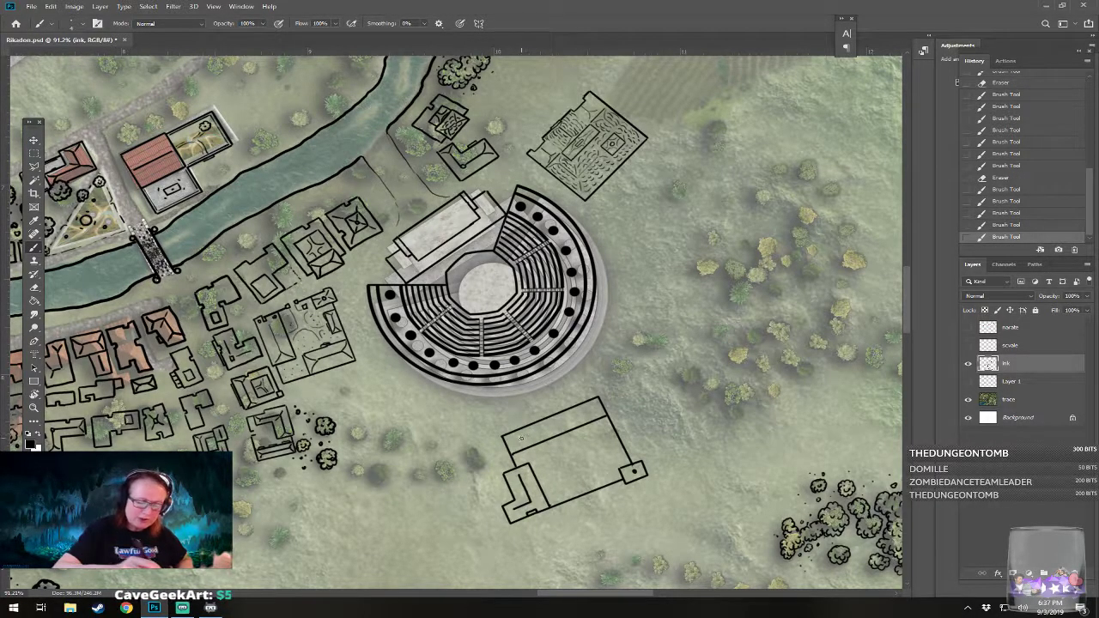
left_click(519, 439)
left_click(590, 410, "shift")
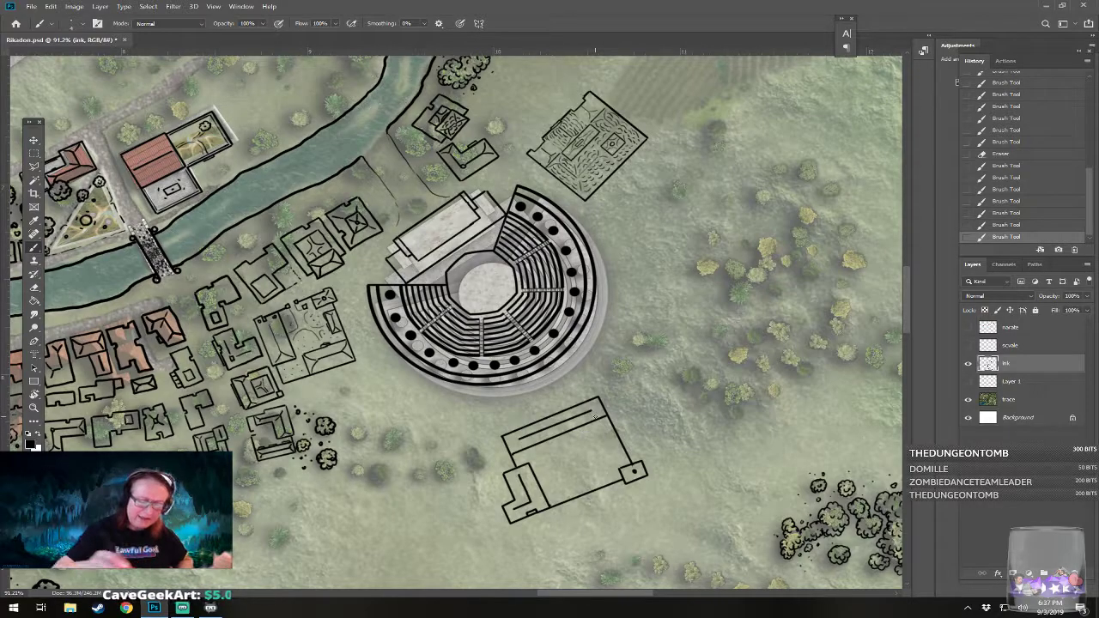
Step: Ink a rectangular building with an inner outline beside the east wall and a small structure with an inner line against the south wall
left_click(584, 439)
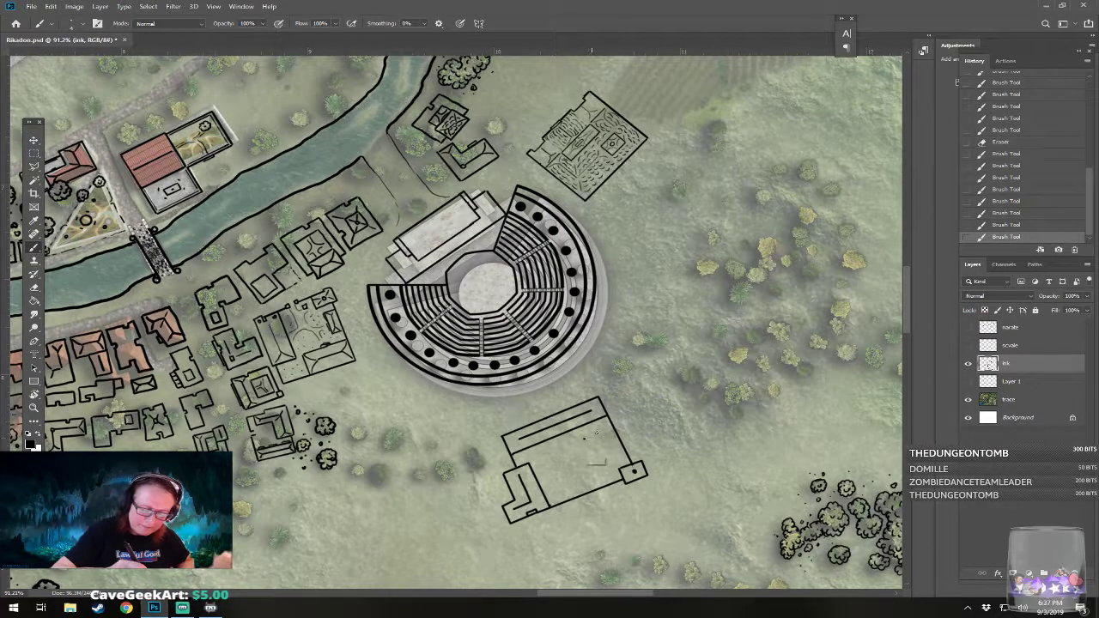
left_click(604, 429, "shift")
left_click(620, 462, "shift")
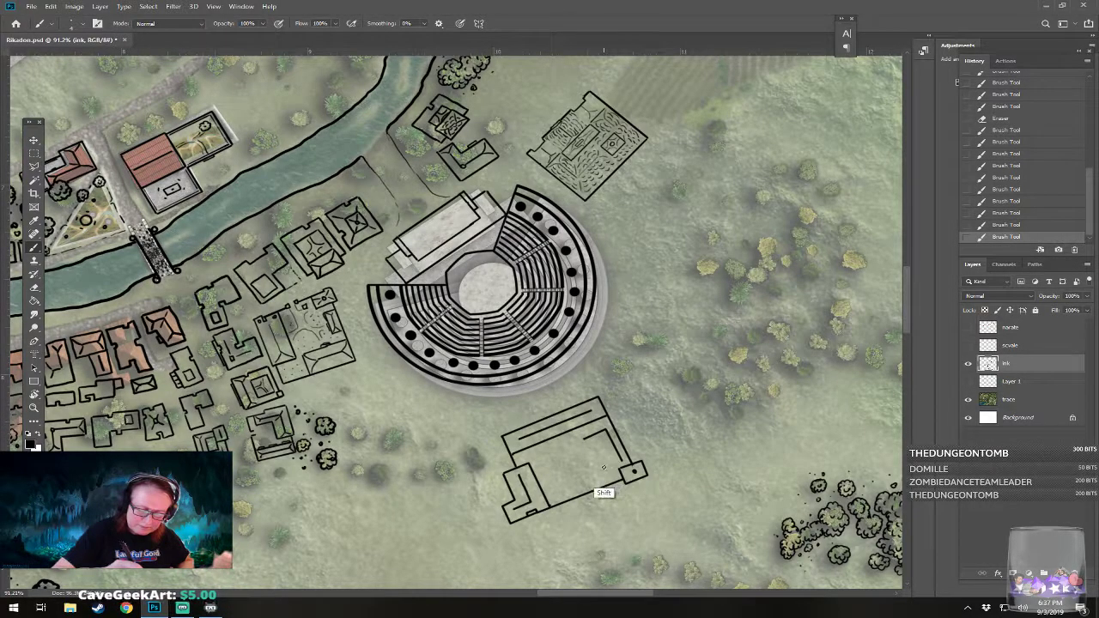
left_click(598, 471, "shift")
left_click(585, 440, "shift")
left_click(598, 443, "shift")
key("ctrl+z")
left_click(598, 442)
left_click(608, 461, "shift")
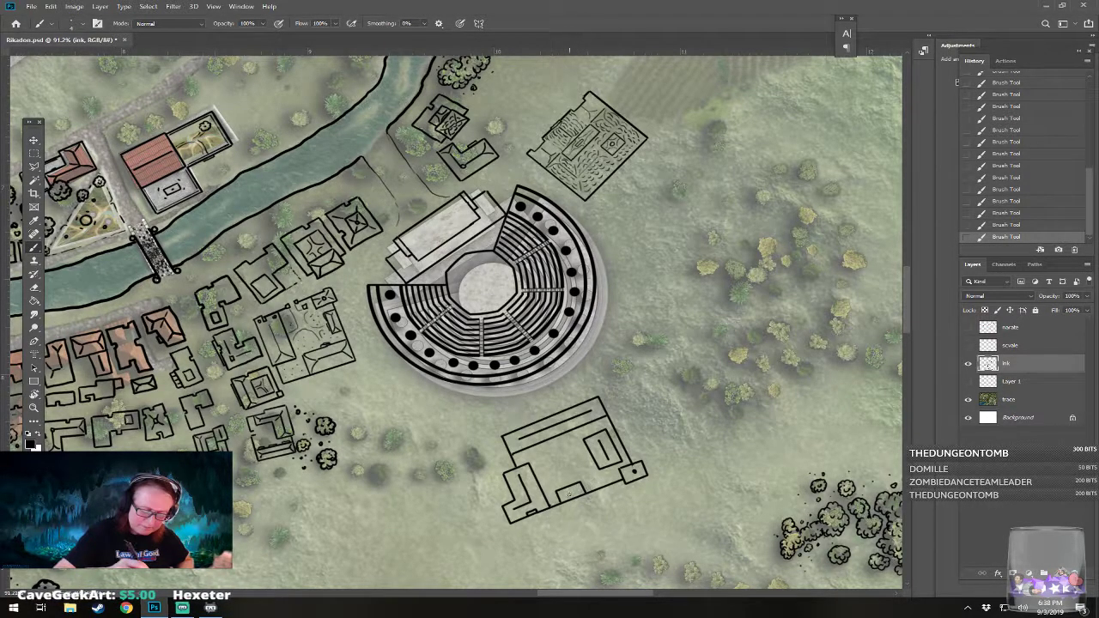
left_click(565, 495)
left_click(581, 486, "shift")
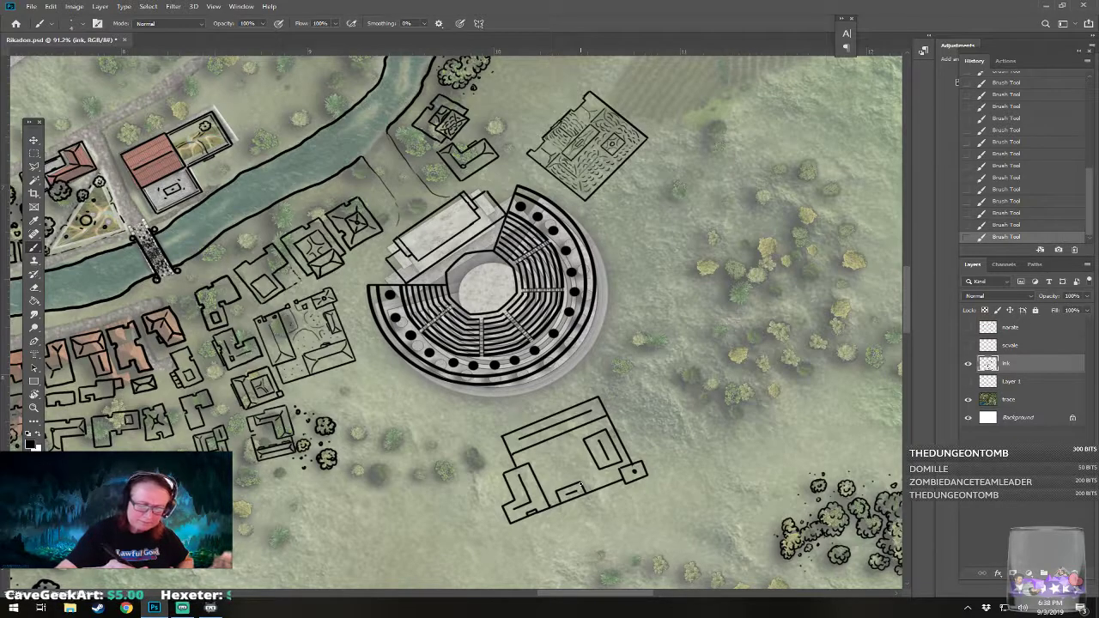
Step: Switch the inking brush to the Hard Round Pressure Size preset and change its size
left_click(73, 24)
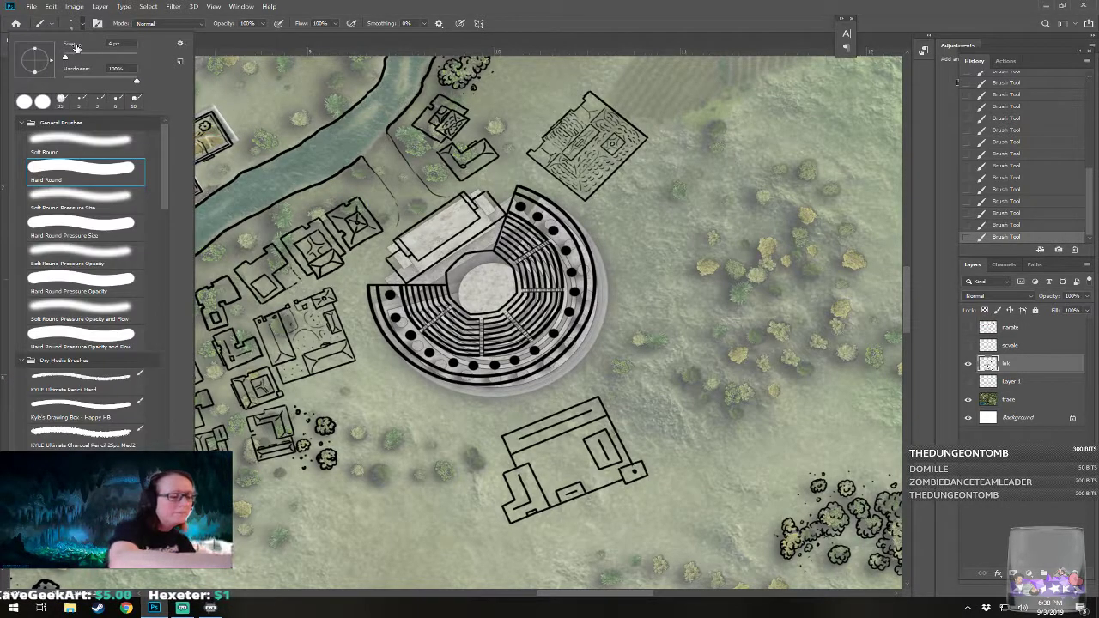
left_click(100, 230)
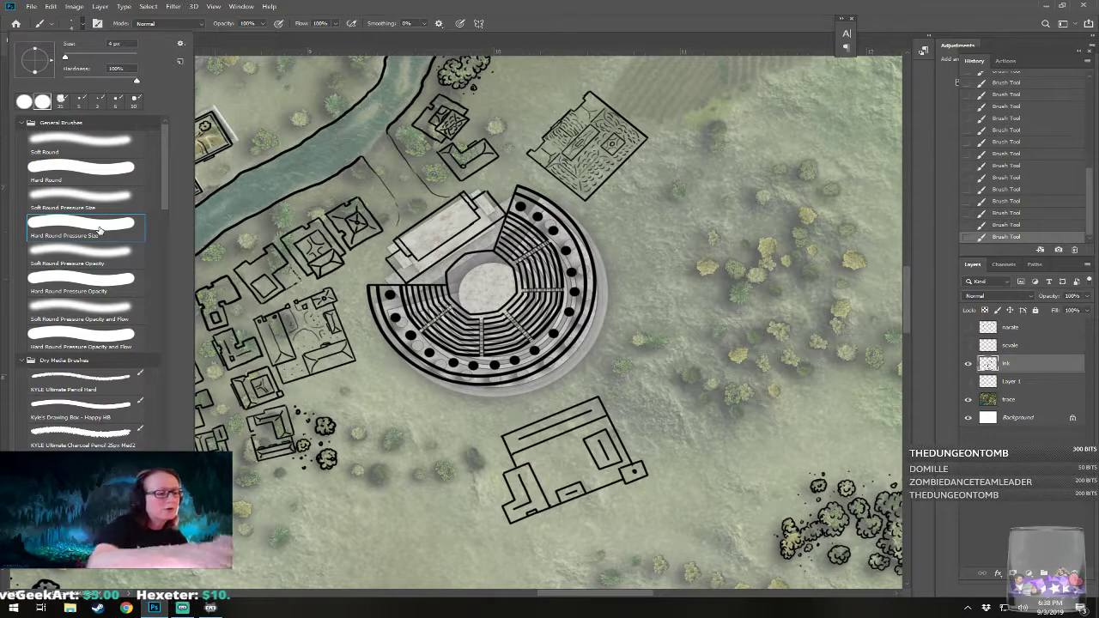
left_click_drag(123, 43, 85, 43)
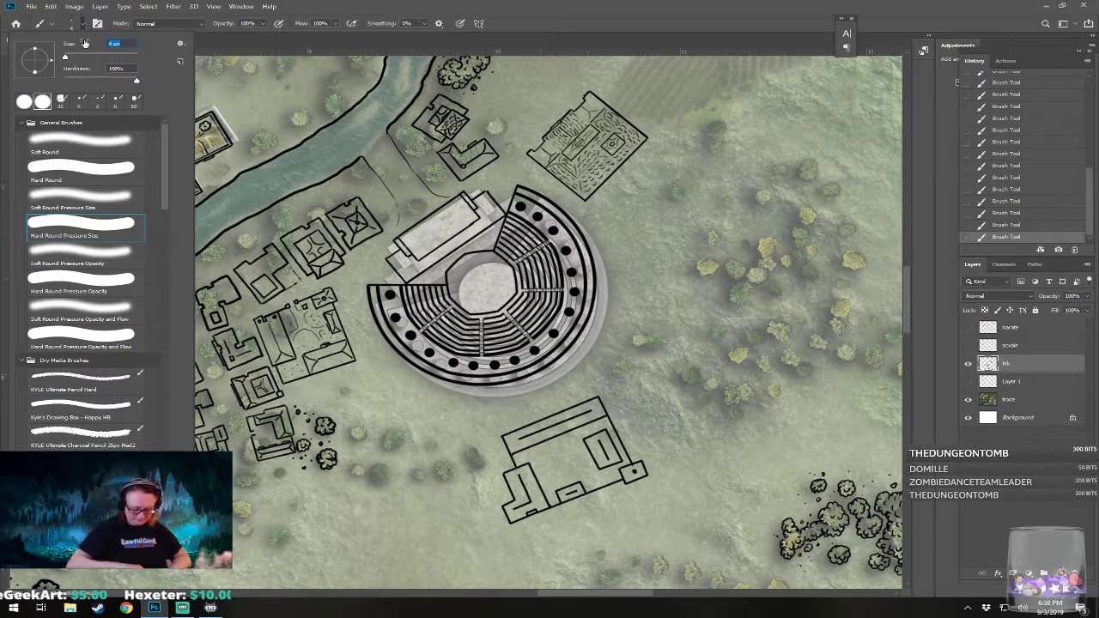
key("Return")
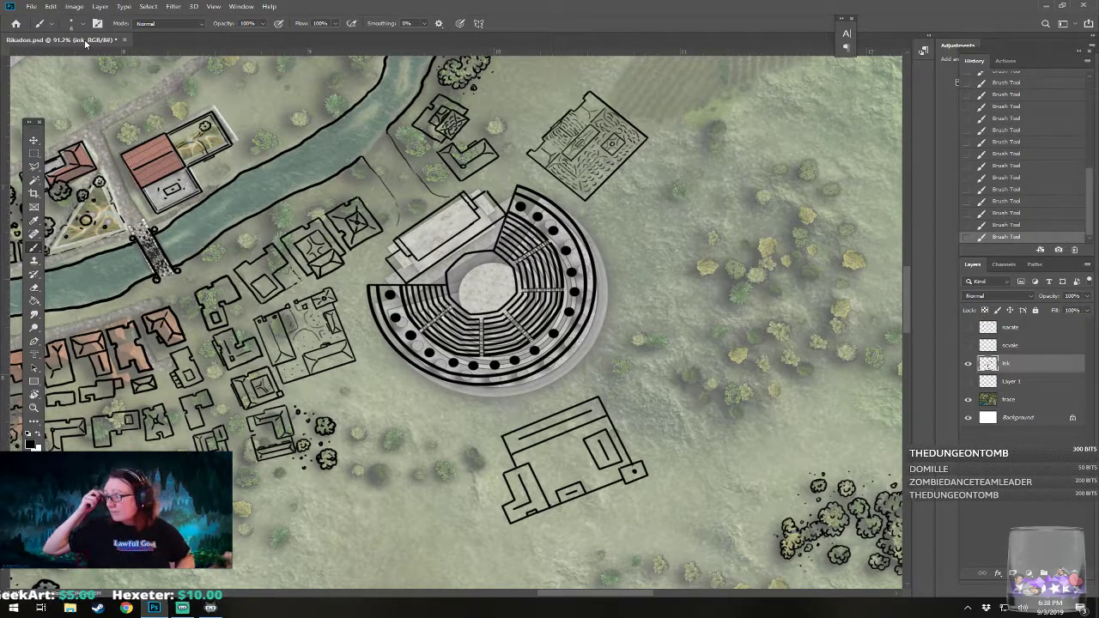
Step: Ink small blocks against the compound's south wall and a double-outlined rectangular basin surrounded by four trees in the courtyard
scroll(578, 575, "up", 3)
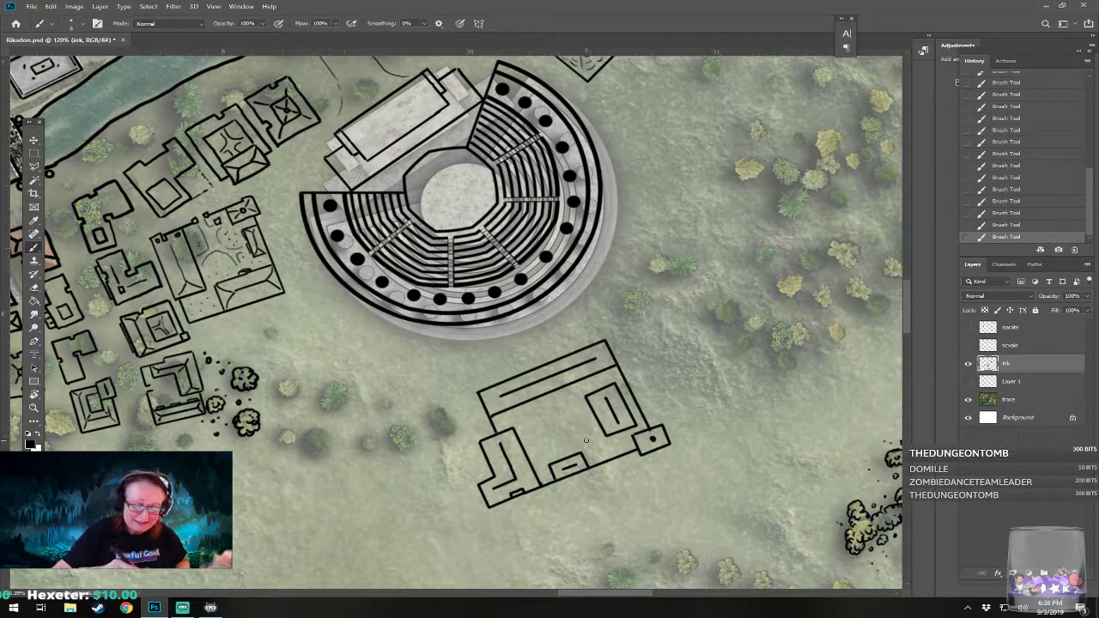
left_click_drag(596, 460, 616, 457)
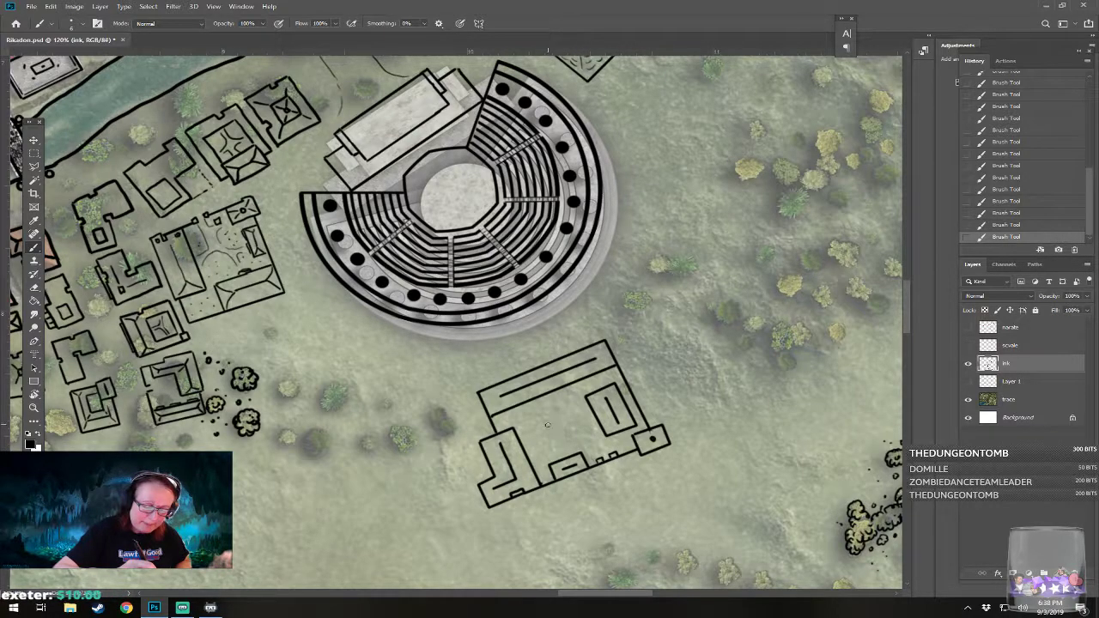
mouse_move(547, 420)
left_mouse_down()
mouse_move(552, 437)
mouse_move(563, 423)
mouse_move(567, 433)
mouse_move(556, 414)
mouse_move(567, 432)
mouse_move(555, 433)
left_mouse_up()
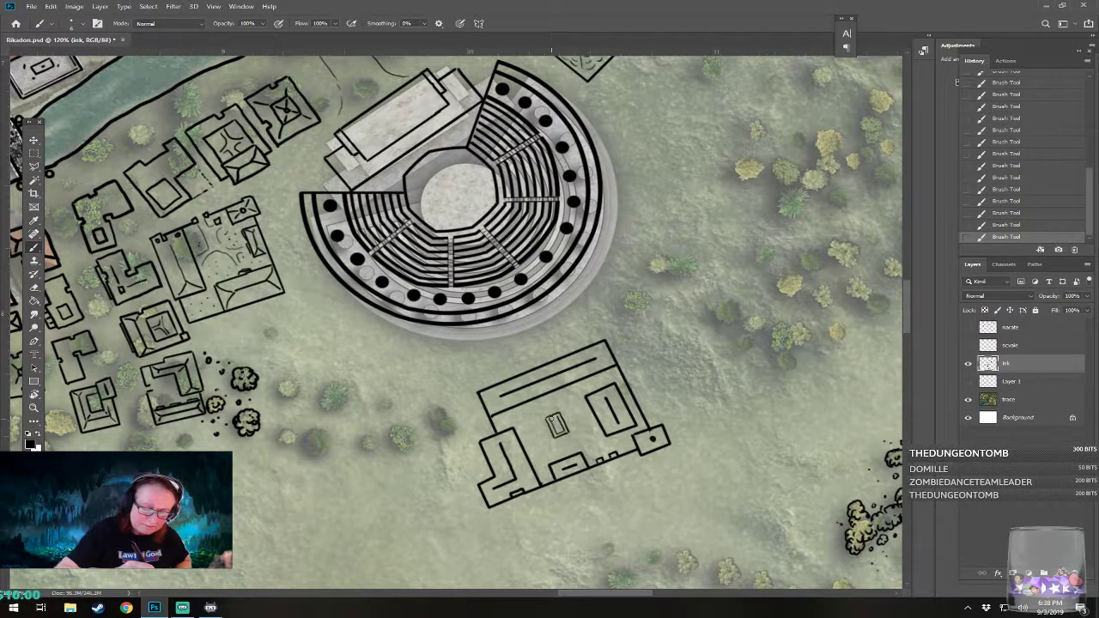
mouse_move(525, 415)
left_mouse_down()
mouse_move(574, 400)
mouse_move(563, 414)
left_mouse_up()
mouse_move(550, 443)
left_mouse_down()
mouse_move(539, 442)
mouse_move(580, 429)
left_mouse_up()
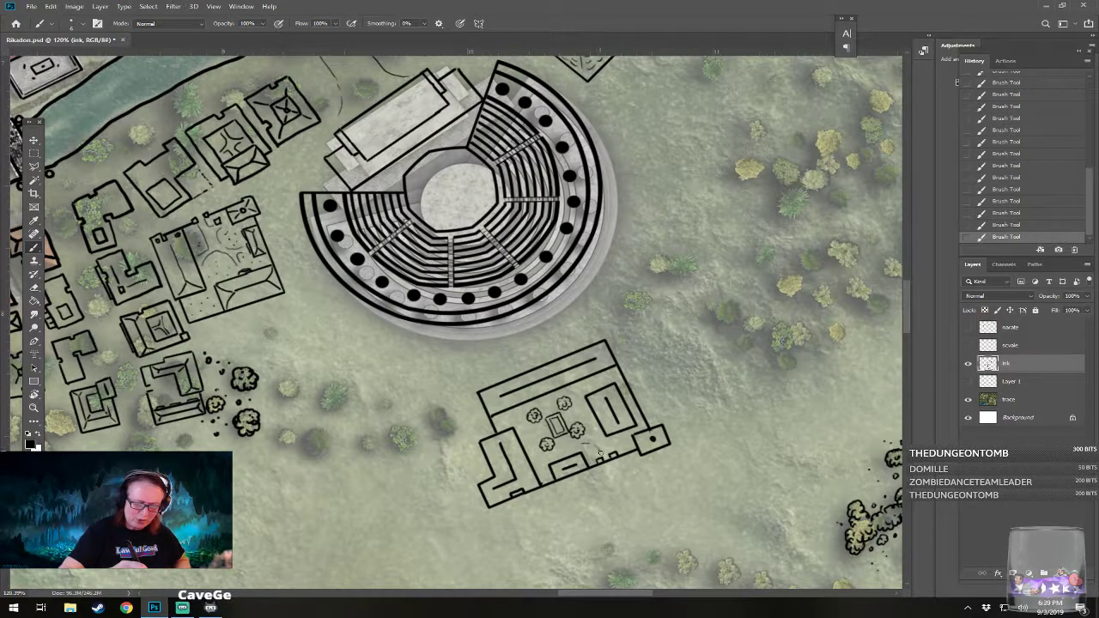
Step: Ink thin curved garden path lines around the courtyard's basin and trees, erasing the excess line near the basin
mouse_move(602, 446)
left_mouse_down()
mouse_move(594, 425)
mouse_move(564, 447)
left_mouse_up()
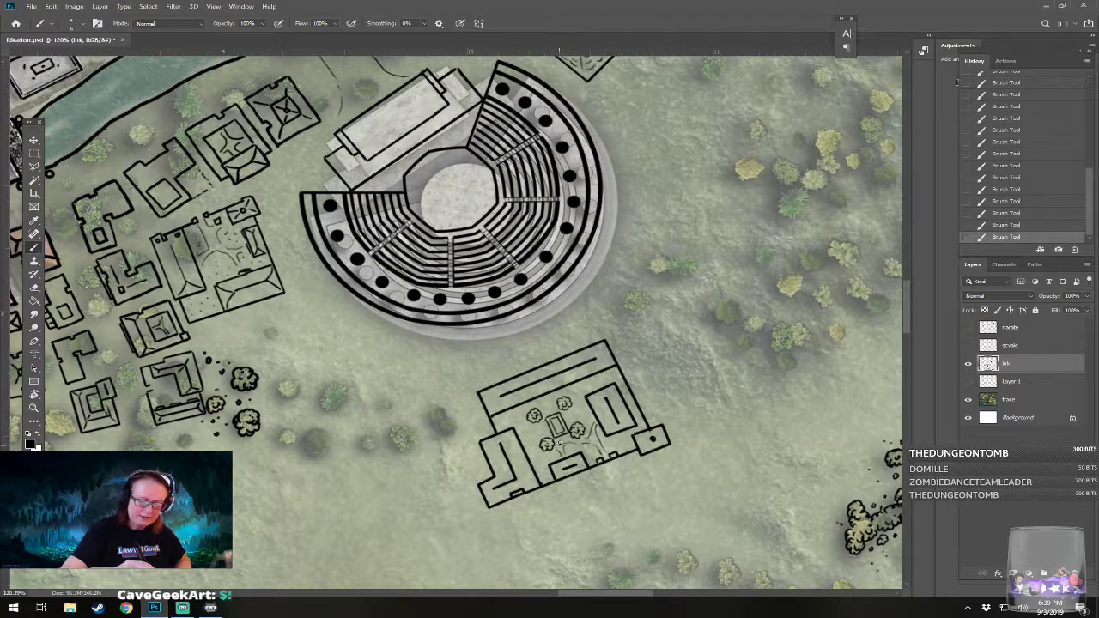
left_click_drag(566, 441, 575, 434)
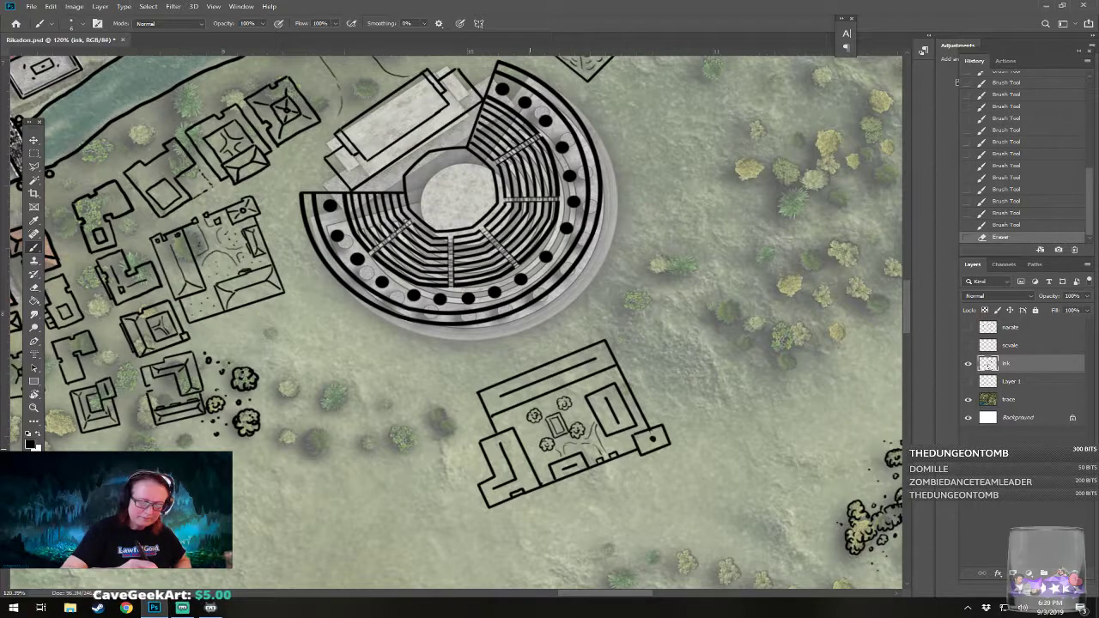
left_click(530, 450)
mouse_move(524, 445)
left_mouse_down()
mouse_move(542, 429)
mouse_move(545, 398)
mouse_move(552, 407)
left_mouse_up()
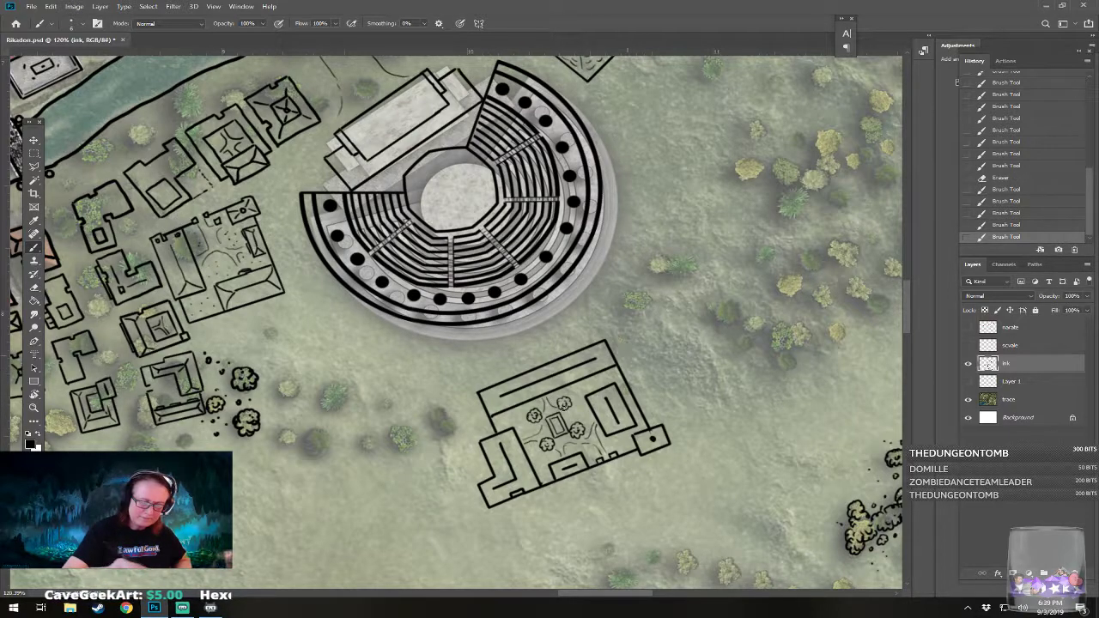
left_click_drag(571, 414, 598, 418)
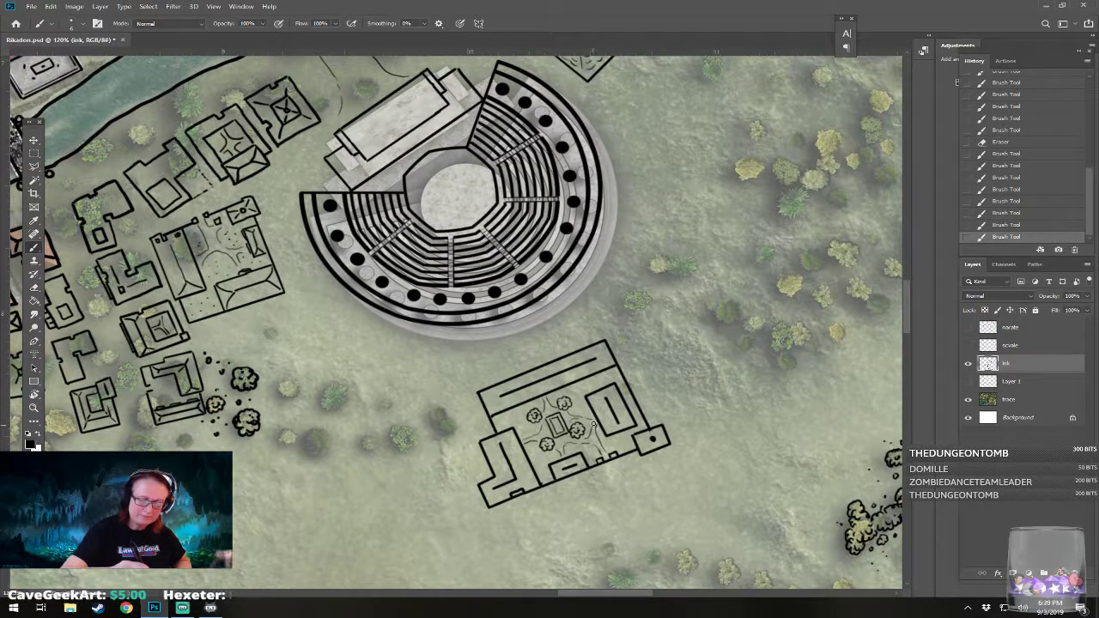
Step: Touch up the garden path lines east of the basin and ink diagonal hip lines at the roof ends of the compound's buildings
left_click_drag(593, 424, 589, 423)
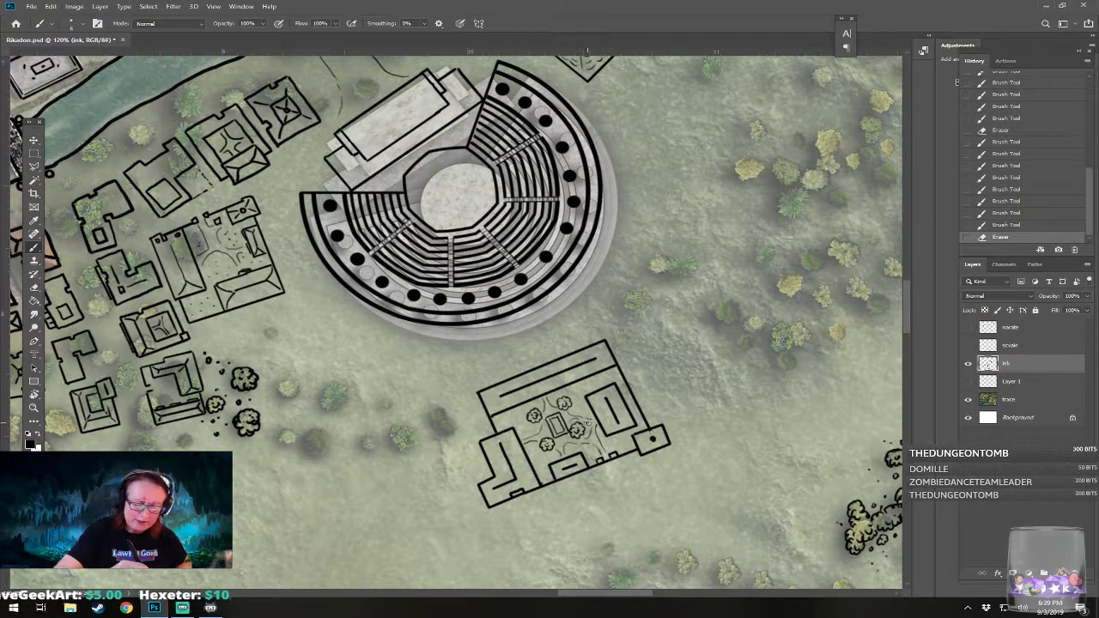
left_click_drag(591, 424, 589, 428)
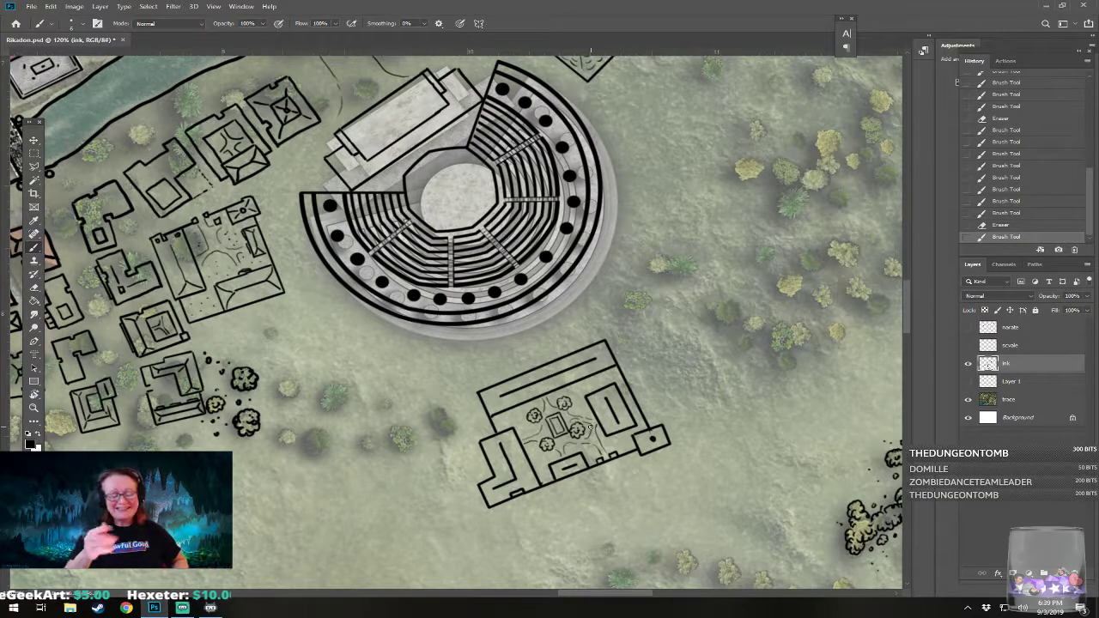
left_click_drag(486, 441, 512, 433)
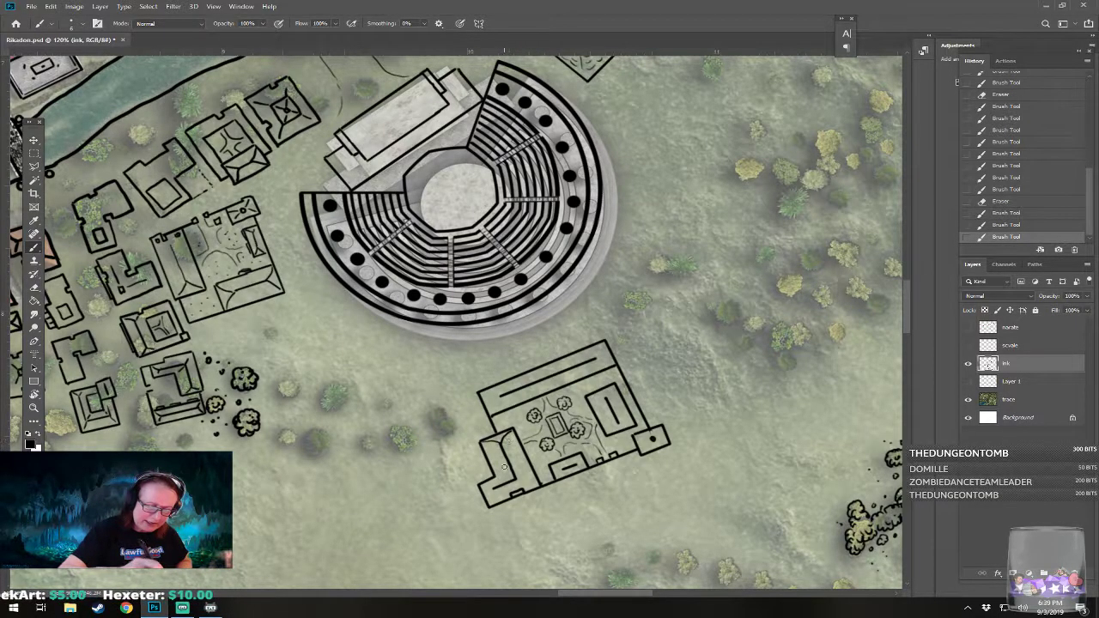
left_click_drag(483, 486, 496, 505)
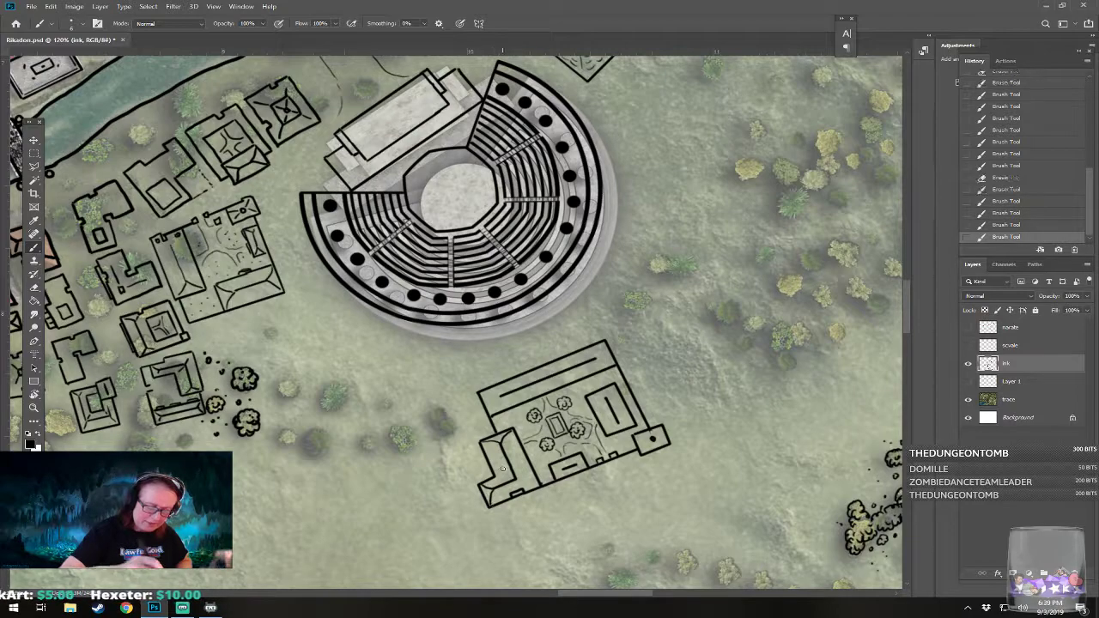
mouse_move(472, 388)
left_mouse_down()
mouse_move(494, 415)
mouse_move(500, 406)
left_mouse_up()
mouse_move(596, 357)
left_mouse_down()
mouse_move(605, 347)
mouse_move(611, 361)
left_mouse_up()
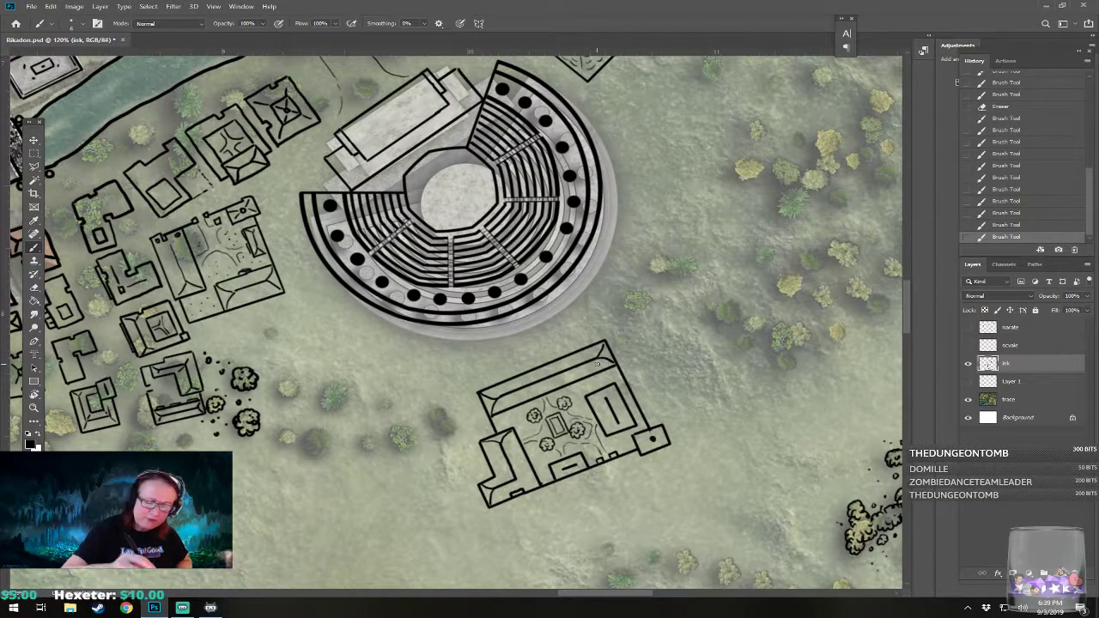
mouse_move(660, 429)
left_mouse_down()
mouse_move(644, 449)
mouse_move(666, 447)
left_mouse_up()
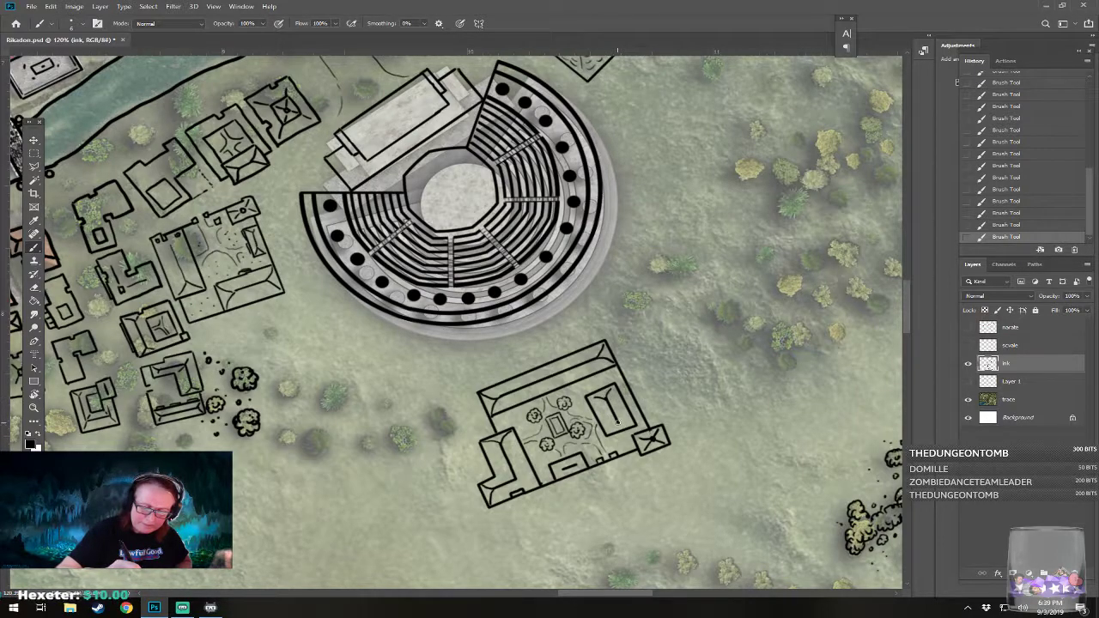
left_click_drag(617, 421, 635, 423)
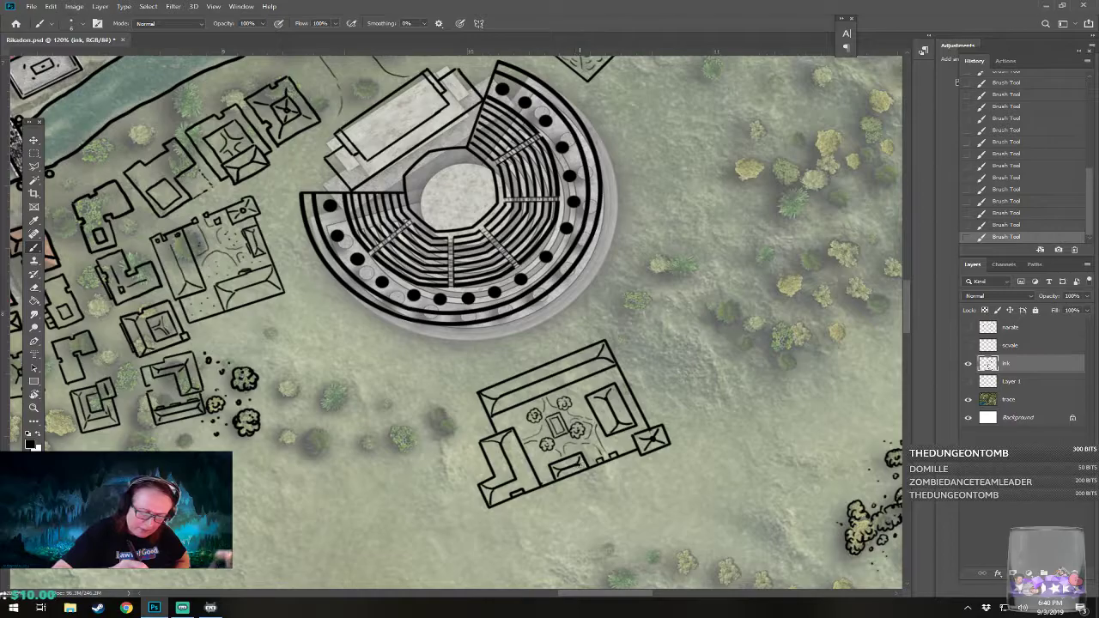
Step: Ink rows of short dashes as roof texture on both slopes of the compound's long north building and on its other roofs
scroll(590, 465, "down", 10)
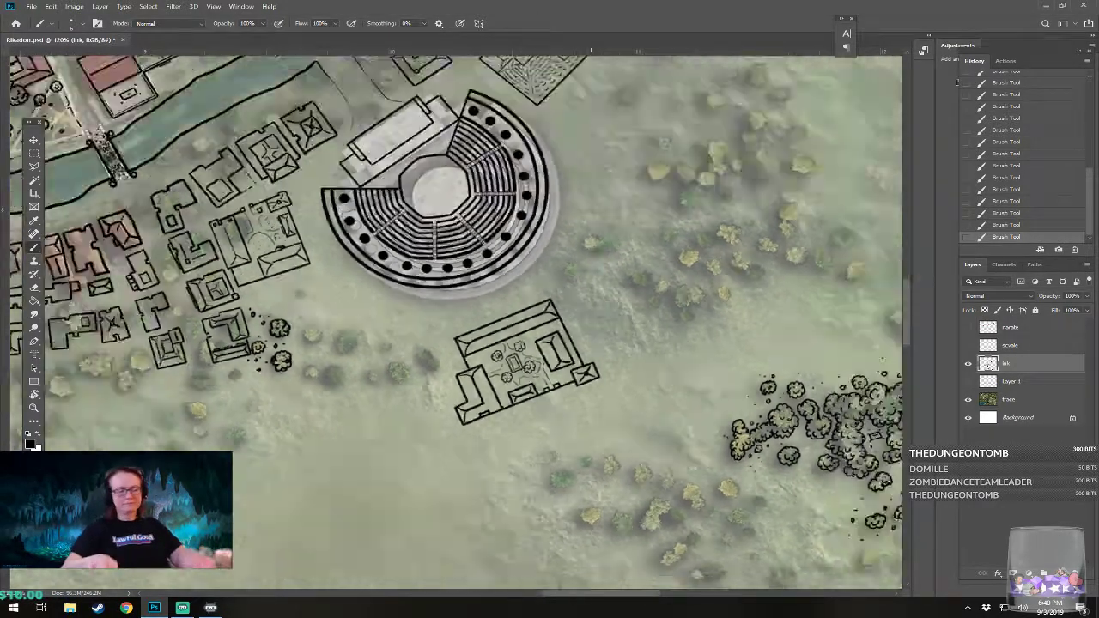
scroll(500, 467, "up", 6)
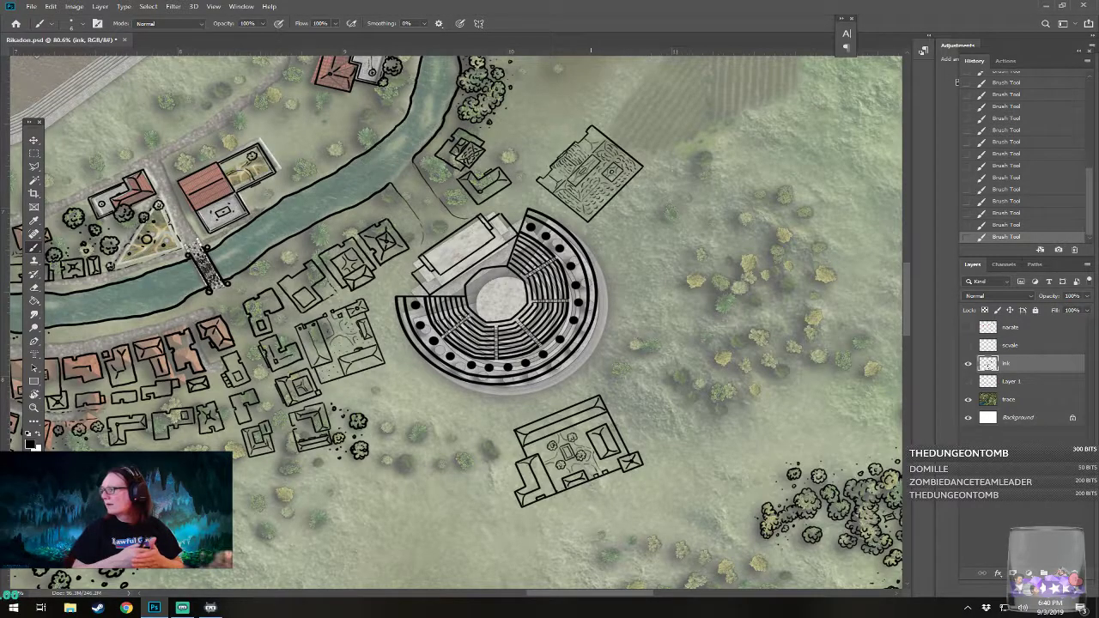
scroll(593, 558, "up", 3)
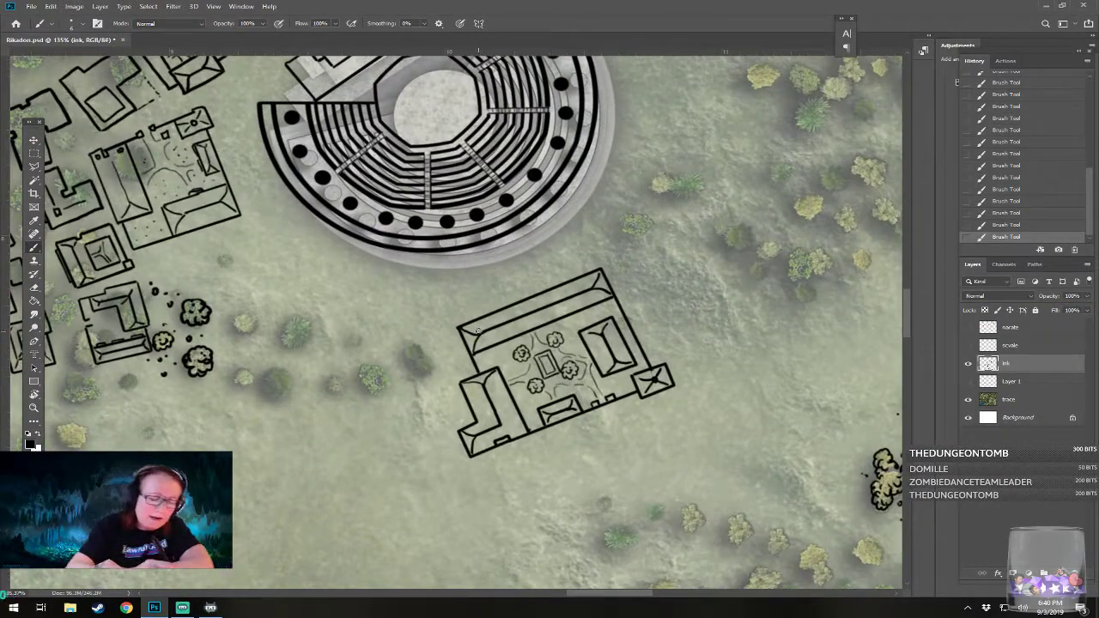
left_click_drag(488, 326, 578, 291)
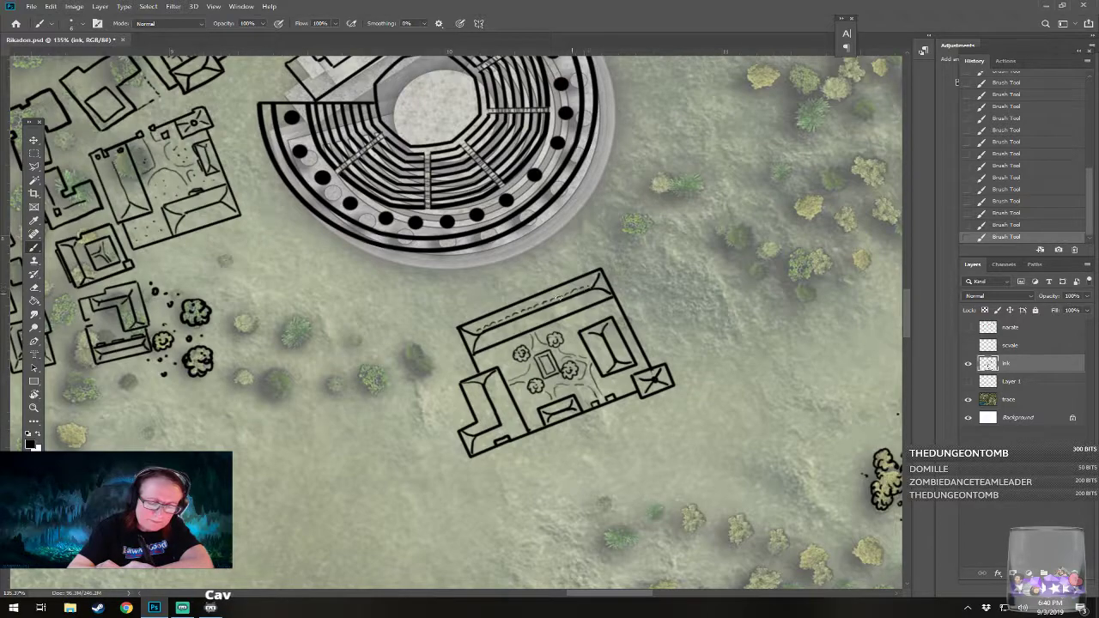
mouse_move(470, 329)
left_mouse_down()
mouse_move(591, 278)
mouse_move(471, 324)
mouse_move(595, 276)
left_mouse_up()
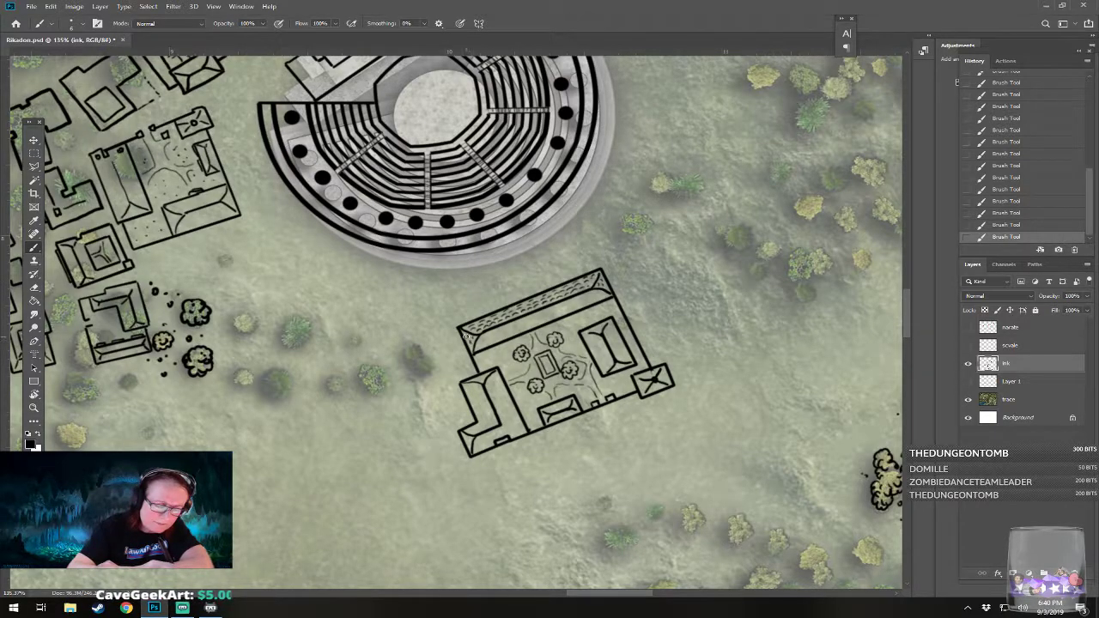
left_click_drag(484, 336, 581, 292)
left_click_drag(482, 339, 592, 294)
mouse_move(481, 342)
left_mouse_down()
mouse_move(599, 295)
mouse_move(543, 302)
left_mouse_up()
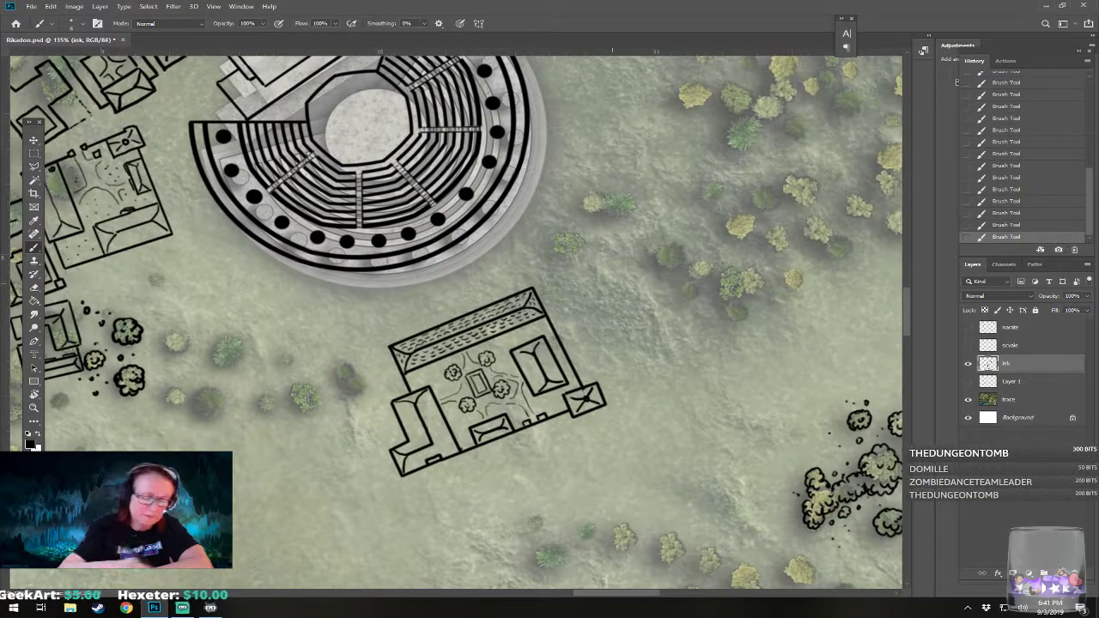
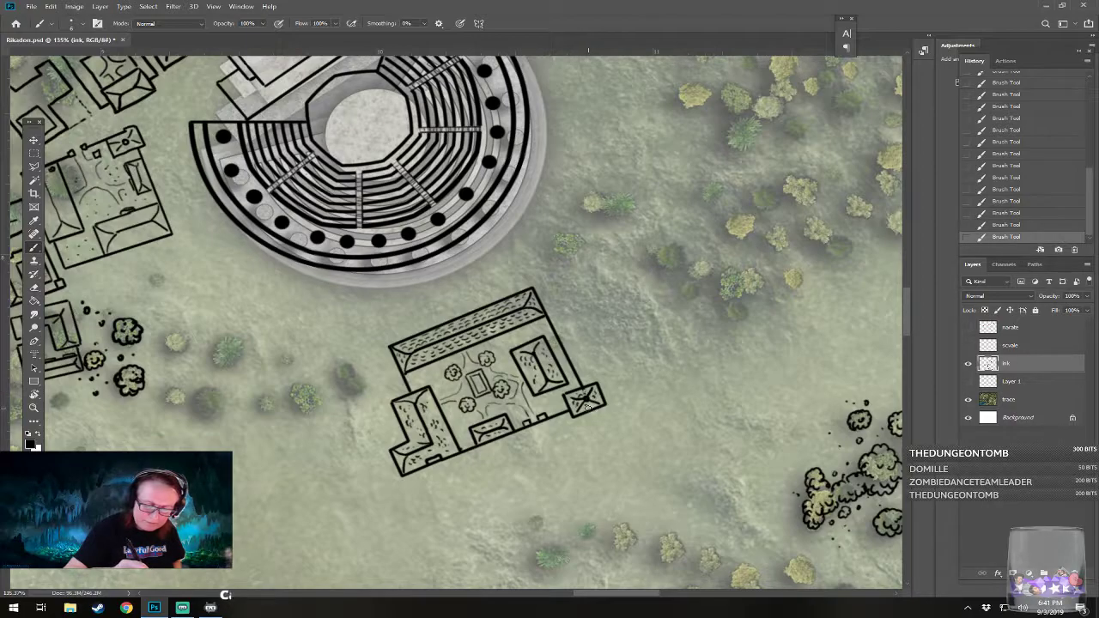
Step: Examine the inked city and the new compound at several zoom levels, and reset the canvas rotation to upright
scroll(600, 399, "down", 5)
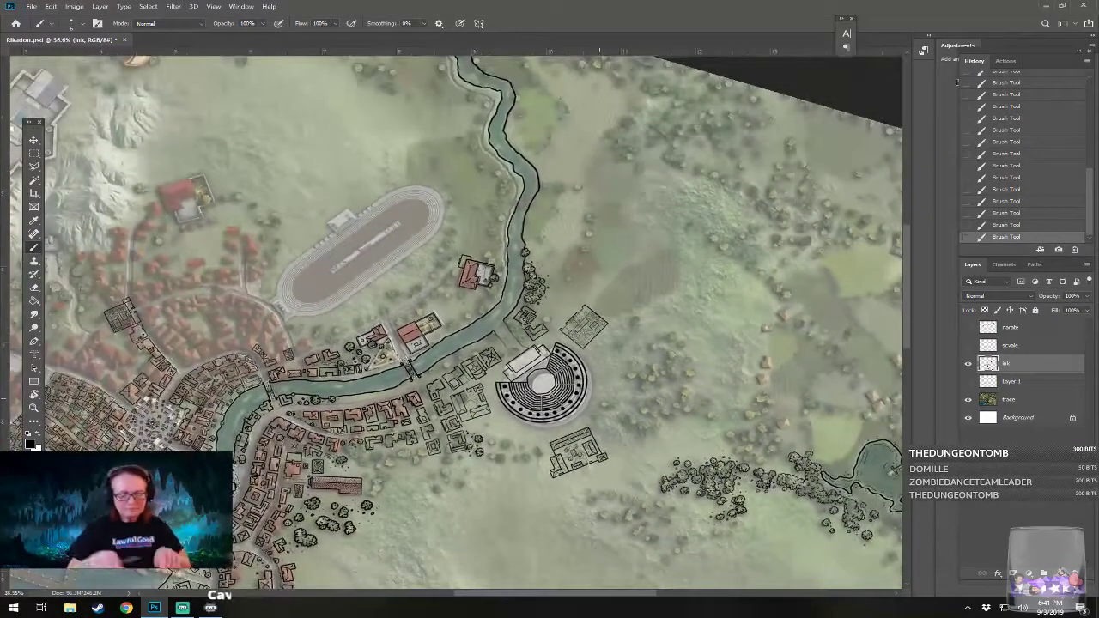
scroll(599, 398, "down", 3)
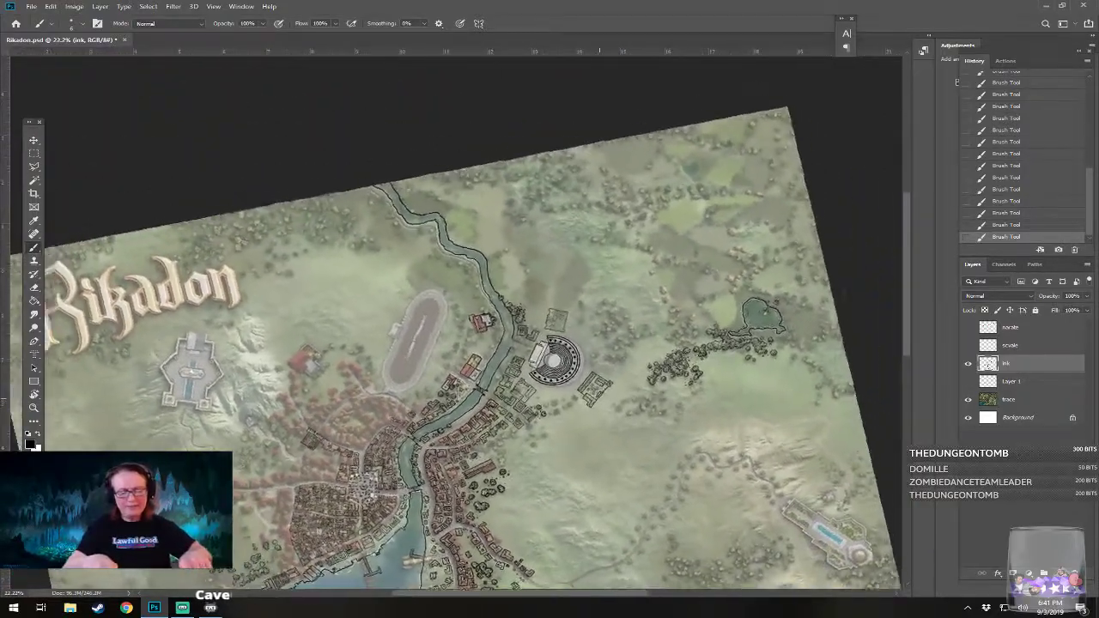
scroll(599, 398, "up", 3)
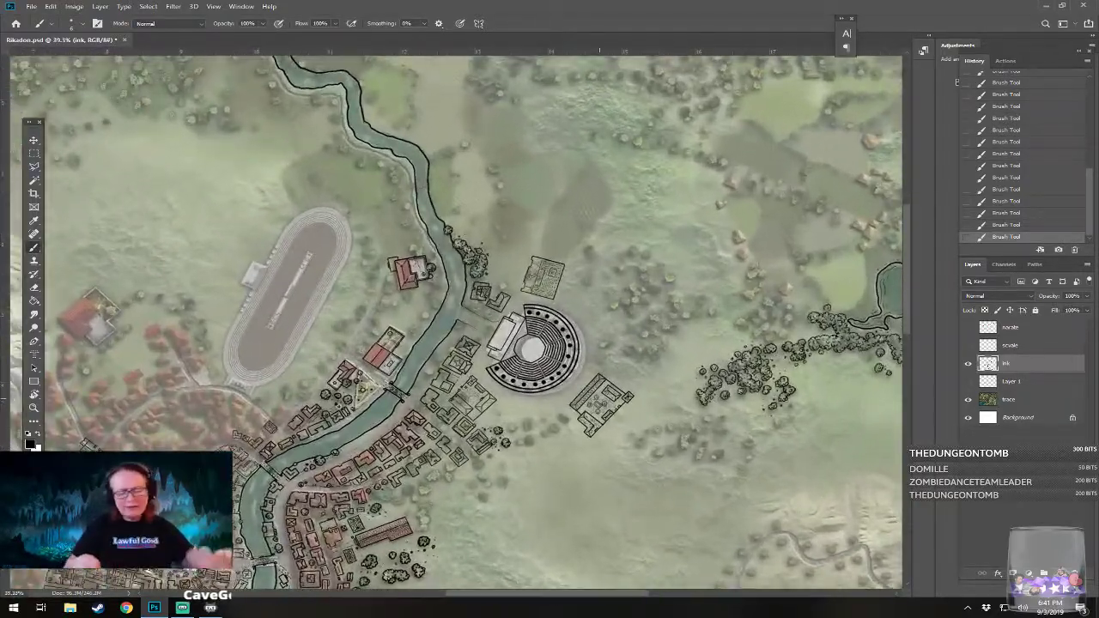
left_click_drag(599, 398, 641, 370)
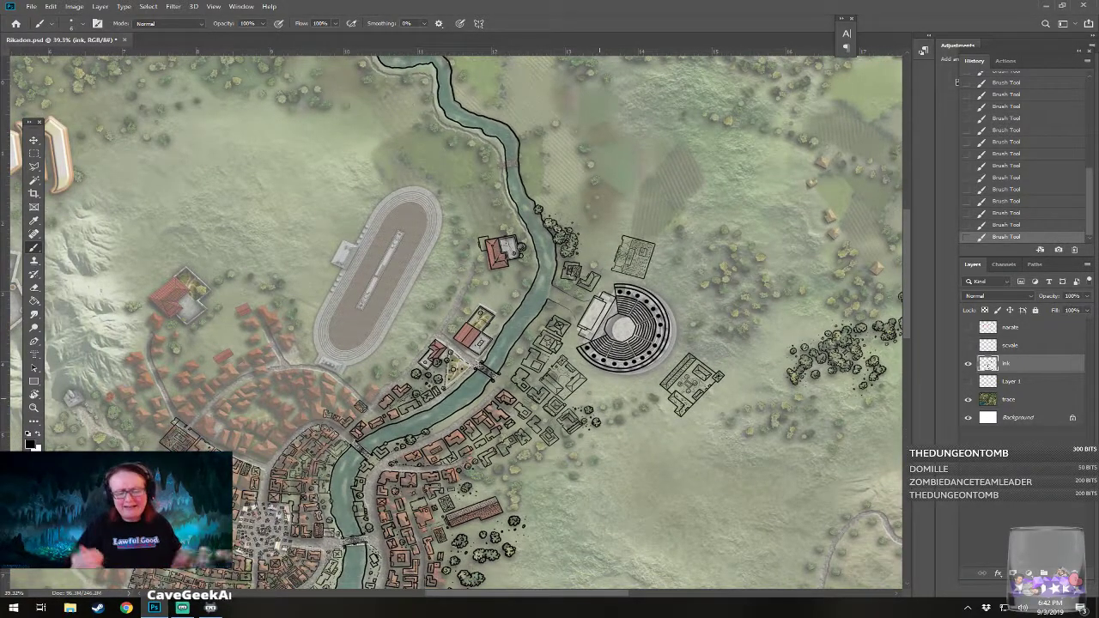
left_click_drag(599, 398, 575, 412)
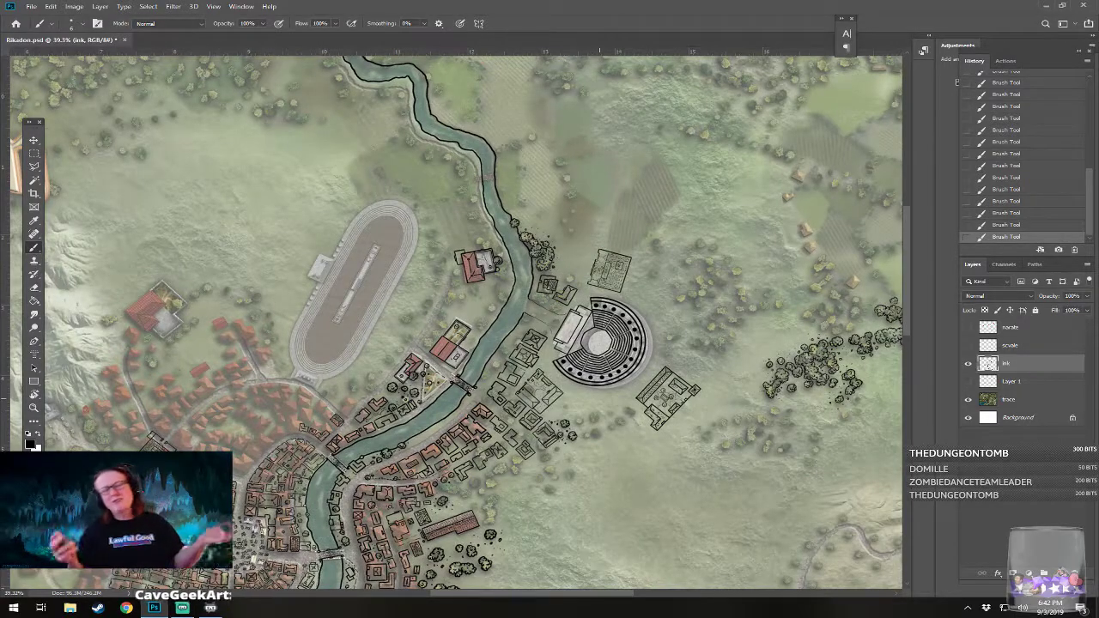
scroll(412, 480, "down", 2)
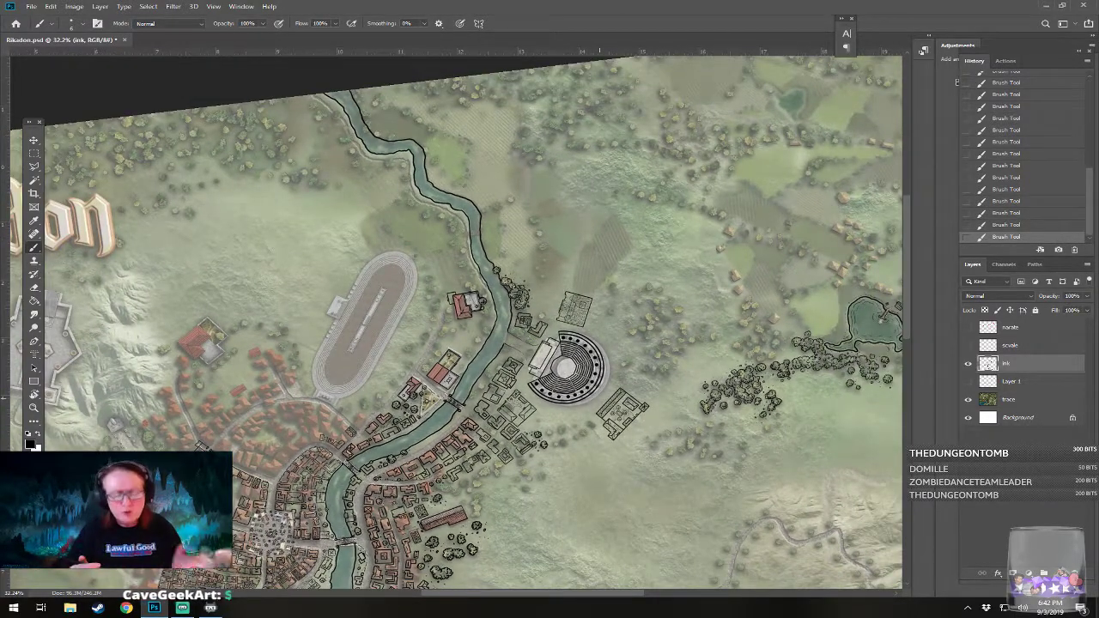
scroll(590, 411, "up", 3)
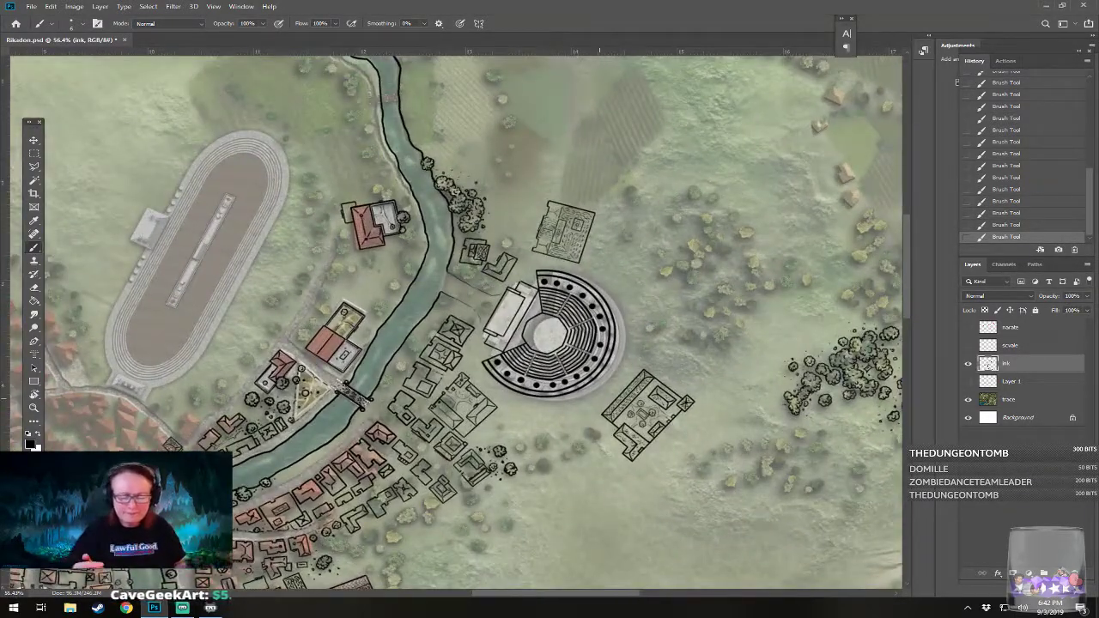
left_click_drag(600, 398, 675, 384)
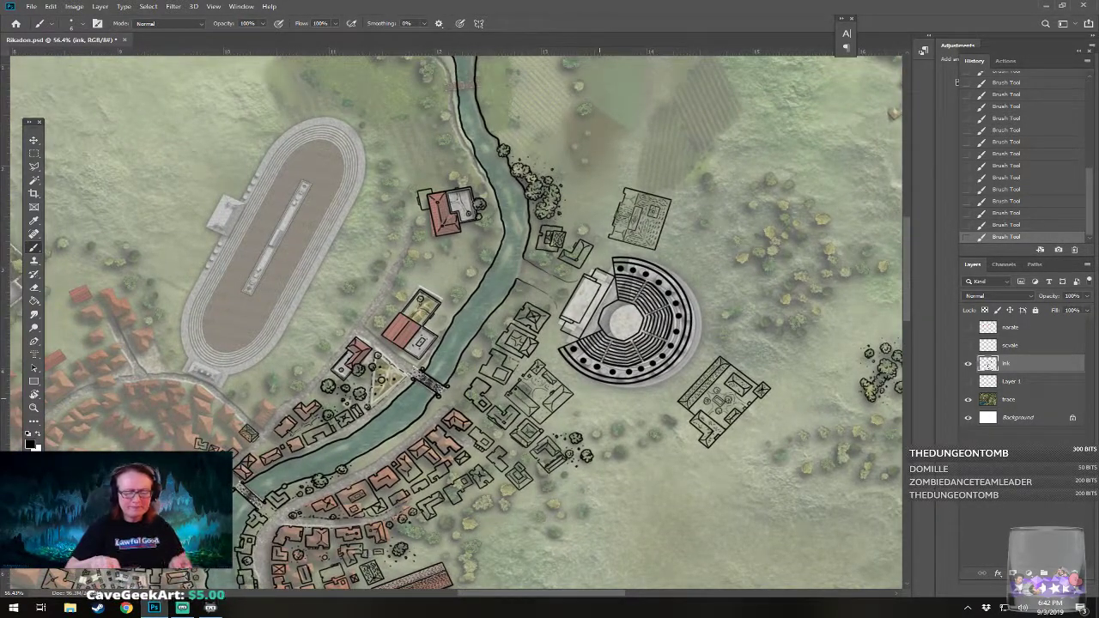
scroll(666, 350, "up", 2)
scroll(386, 534, "down", 2)
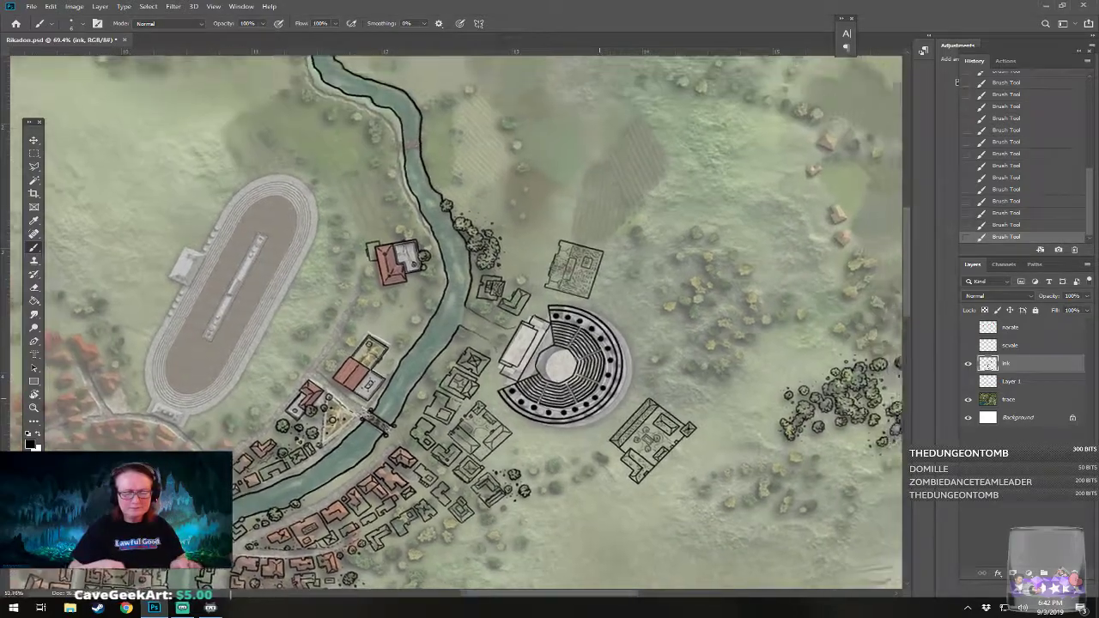
scroll(446, 403, "down", 2)
scroll(456, 323, "down", 8)
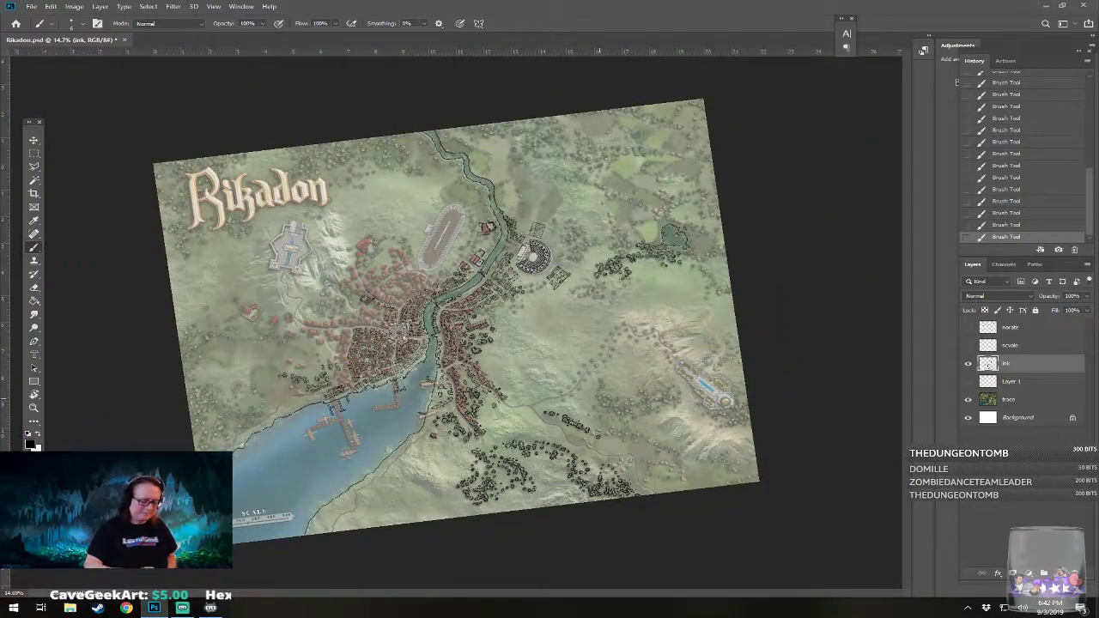
key("Escape")
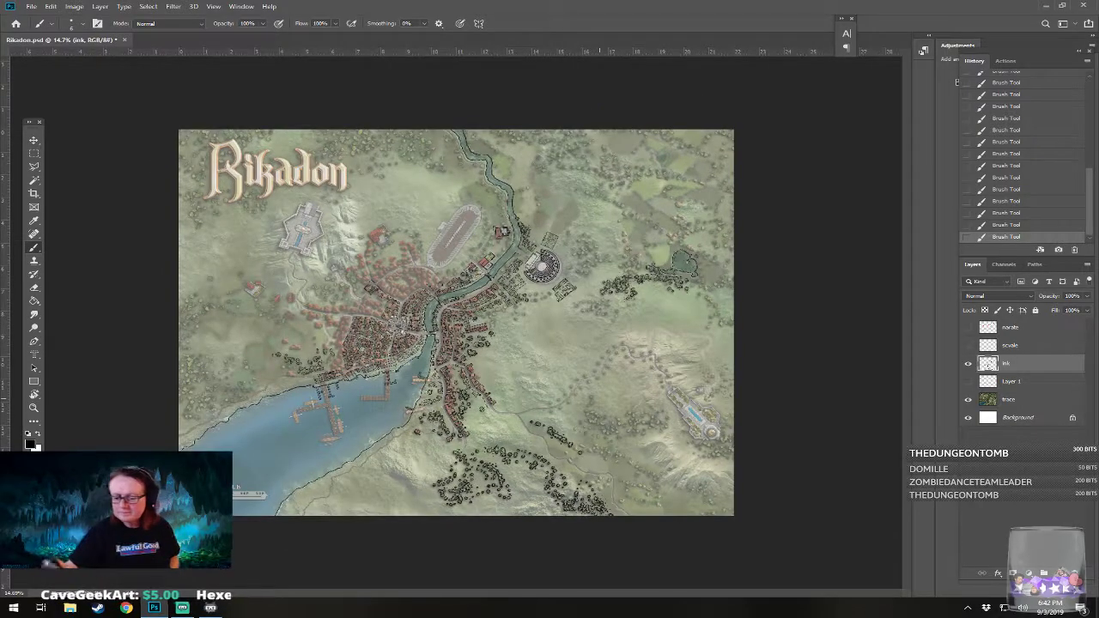
Step: Hide the trace layer to inspect the ink line work on its own, and show the layer again
left_click(968, 399)
scroll(416, 296, "up", 3)
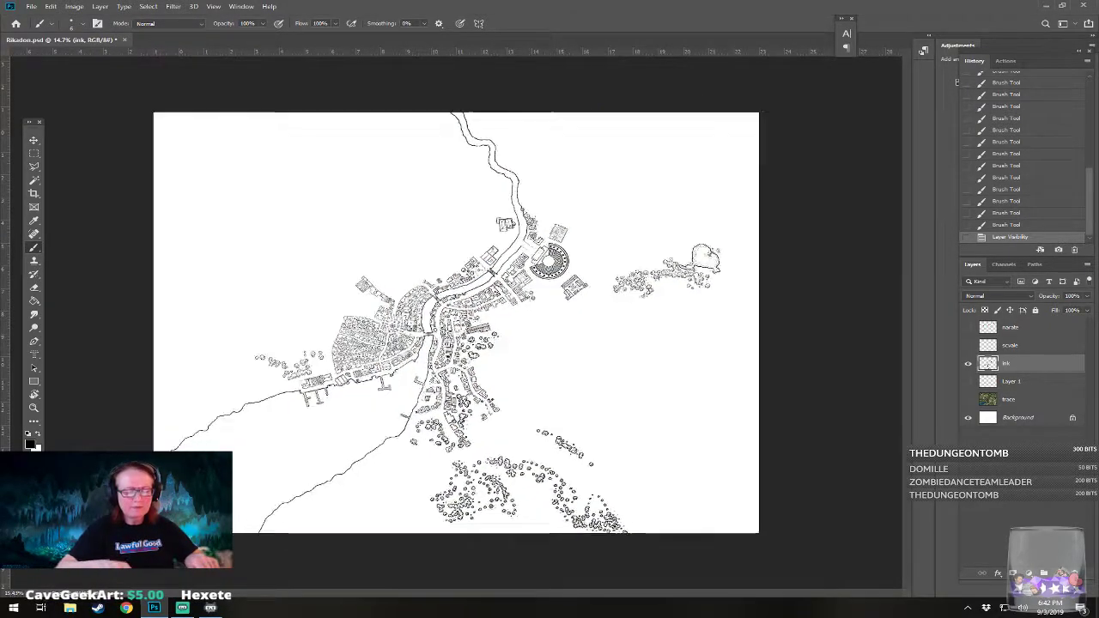
left_click_drag(416, 297, 430, 286)
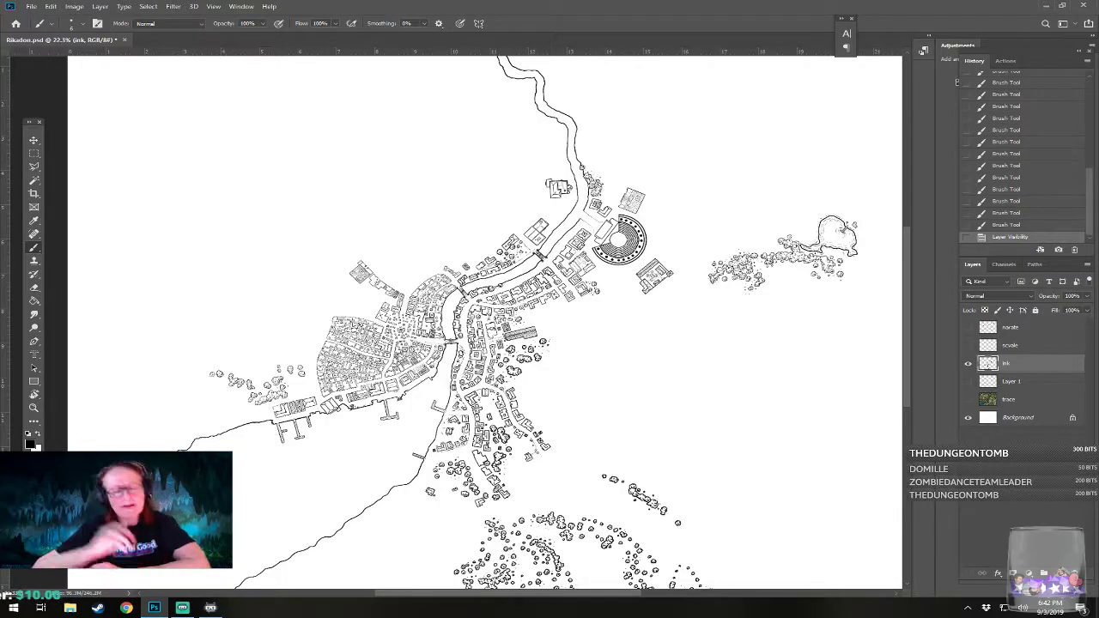
left_click(967, 399)
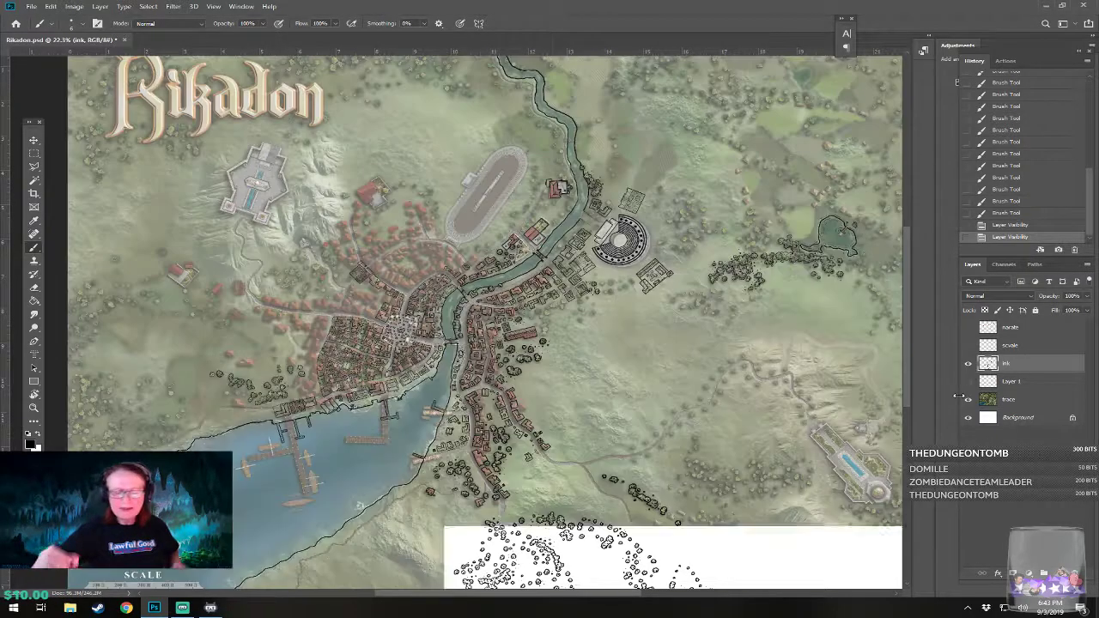
Step: Ink an L-shaped building with a small notch and an inner L-shaped roof ridge line on the open ground south of the theatre
scroll(618, 206, "up", 5)
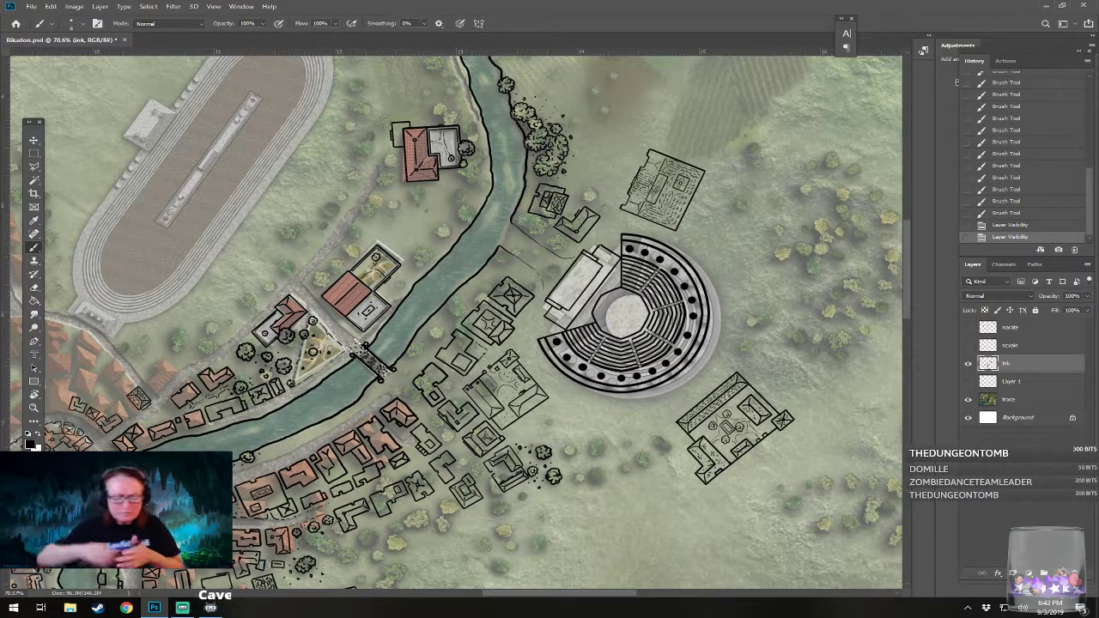
scroll(642, 404, "up", 3)
scroll(601, 361, "down", 3)
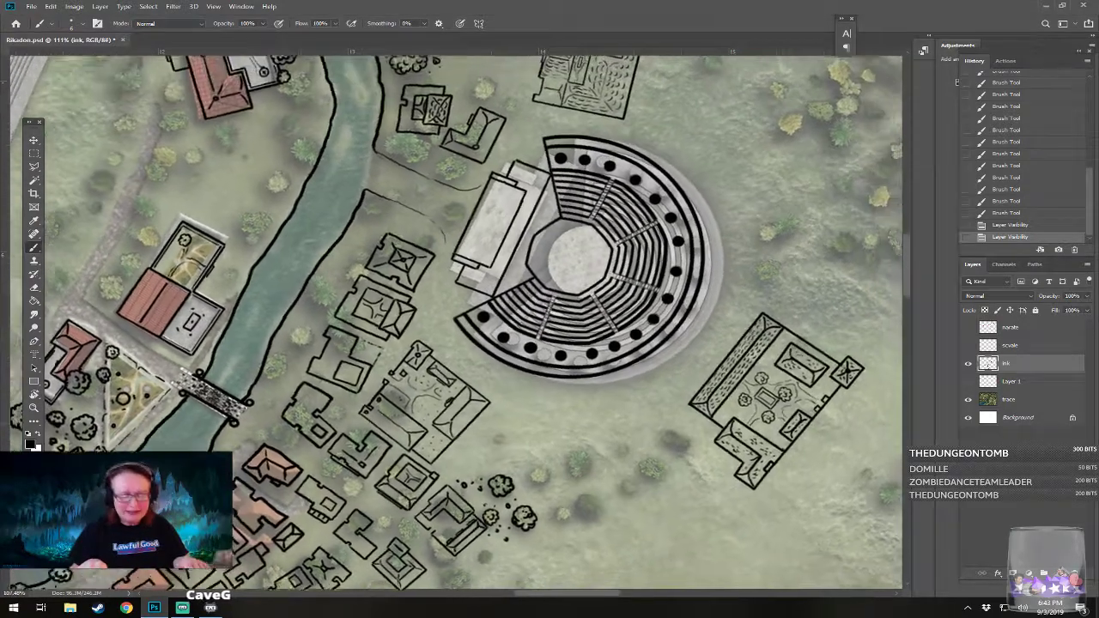
scroll(601, 360, "up", 3)
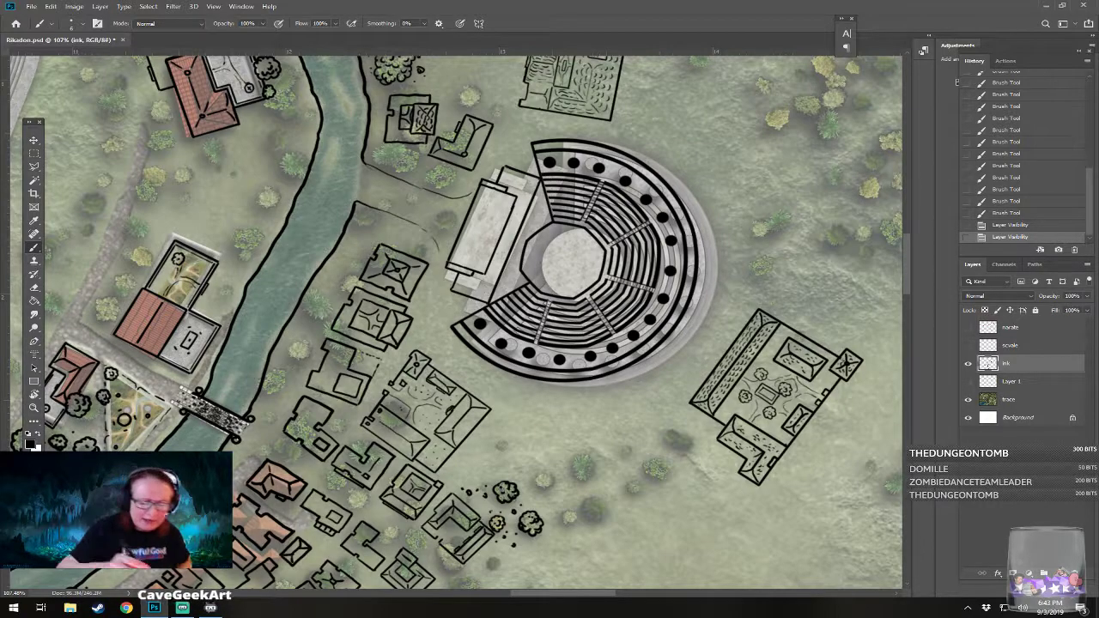
left_click(534, 412)
left_click_drag(534, 412, 567, 414)
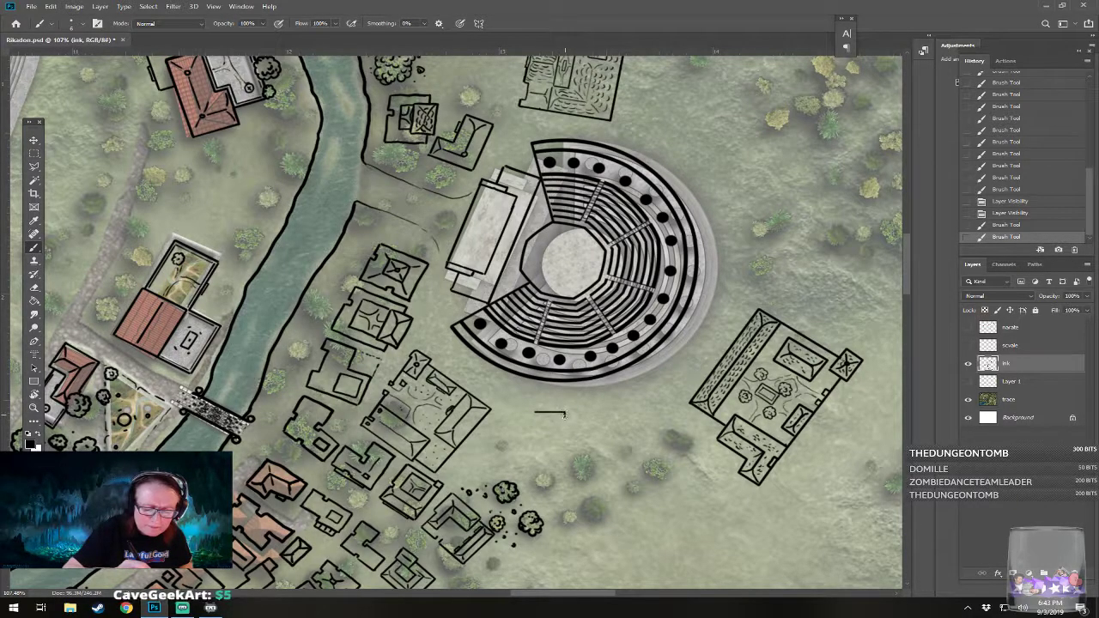
mouse_move(567, 413)
left_mouse_down()
mouse_move(595, 411)
mouse_move(533, 413)
mouse_move(533, 453)
mouse_move(599, 436)
left_mouse_up()
left_click(533, 414)
left_click(533, 451)
left_click(556, 449)
left_click(557, 435, "shift")
left_click(598, 413, "shift")
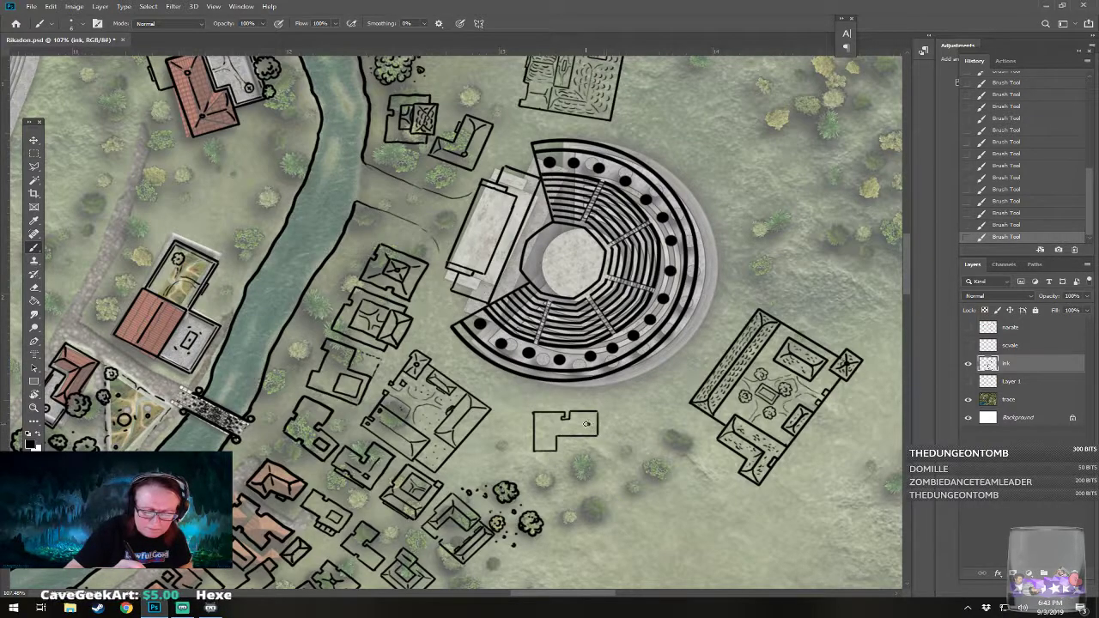
left_click_drag(587, 422, 544, 422)
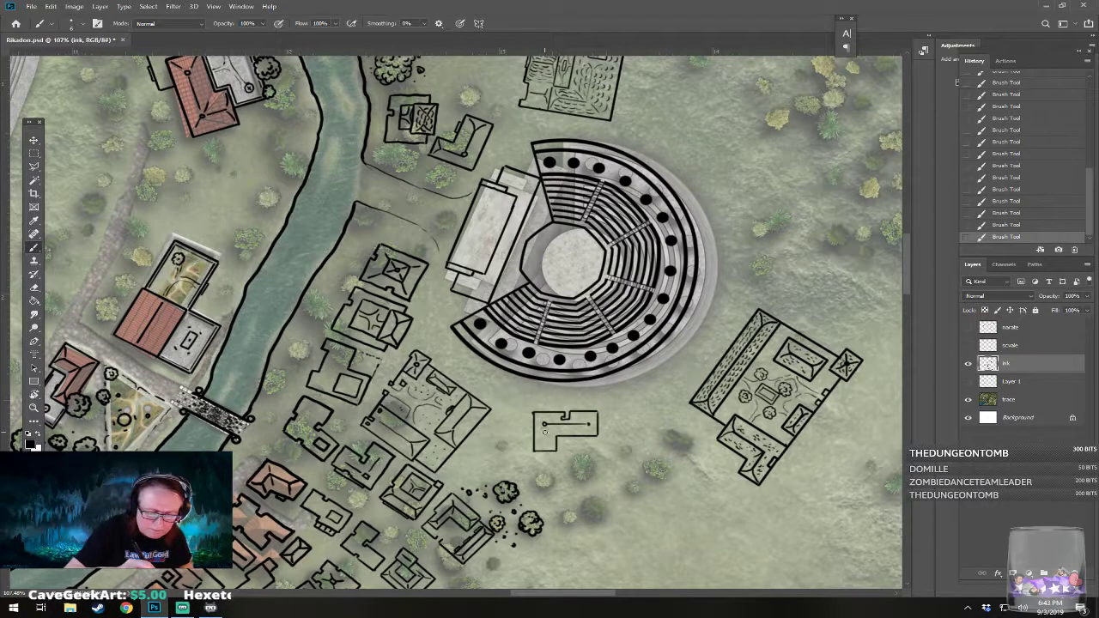
left_click(544, 442, "shift")
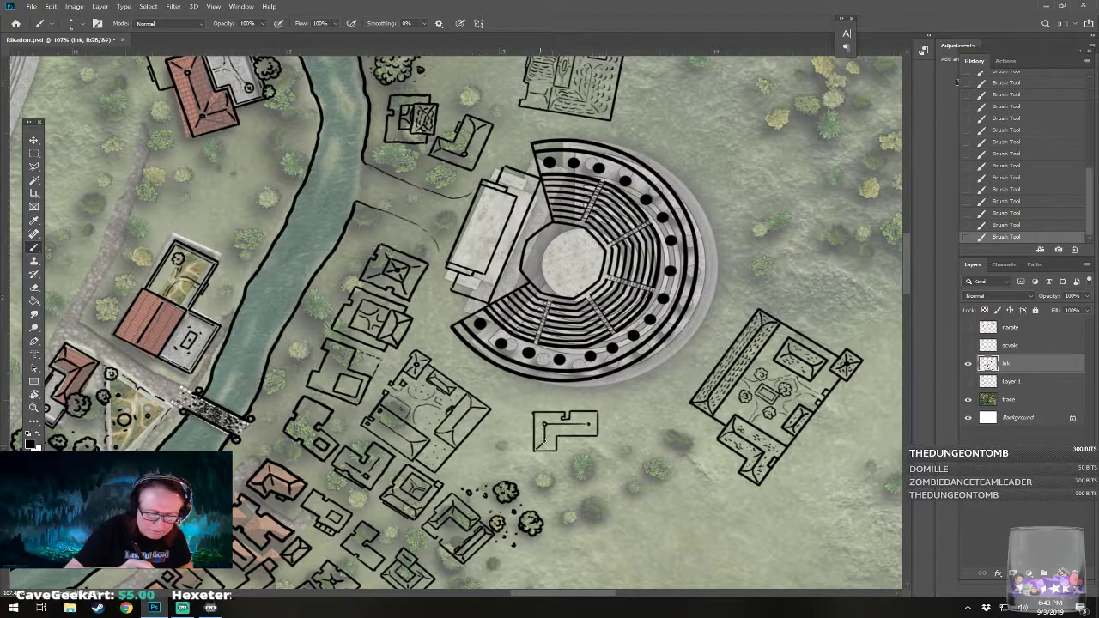
Step: Complete the hip lines on the L-shaped building's roof south of the theatre and ink small round trees on the ground below it
left_click_drag(534, 412, 546, 424)
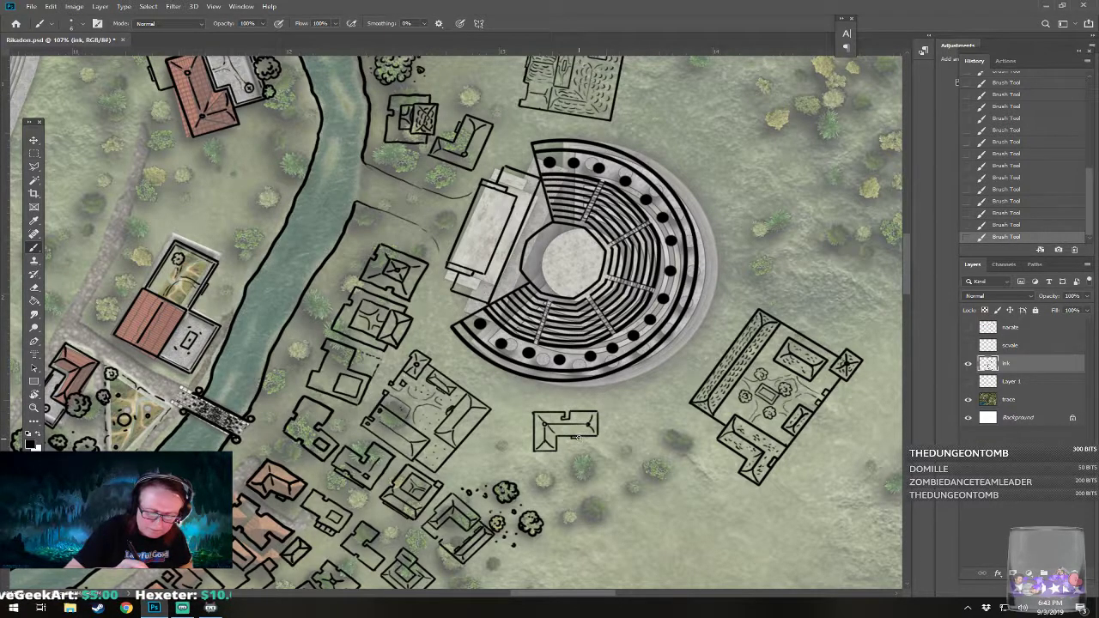
mouse_move(537, 472)
left_mouse_down()
mouse_move(539, 486)
mouse_move(552, 487)
mouse_move(553, 469)
mouse_move(538, 474)
mouse_move(546, 479)
mouse_move(499, 441)
left_mouse_up()
mouse_move(558, 506)
left_mouse_down()
mouse_move(571, 523)
mouse_move(568, 512)
left_mouse_up()
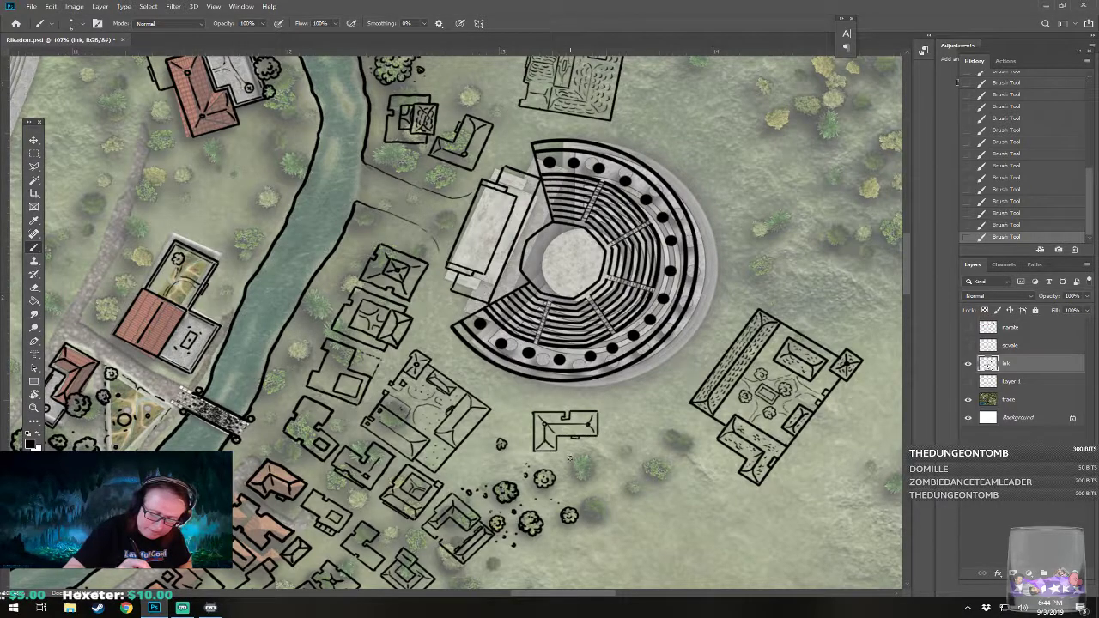
mouse_move(568, 453)
left_mouse_down()
mouse_move(590, 473)
mouse_move(580, 463)
left_mouse_up()
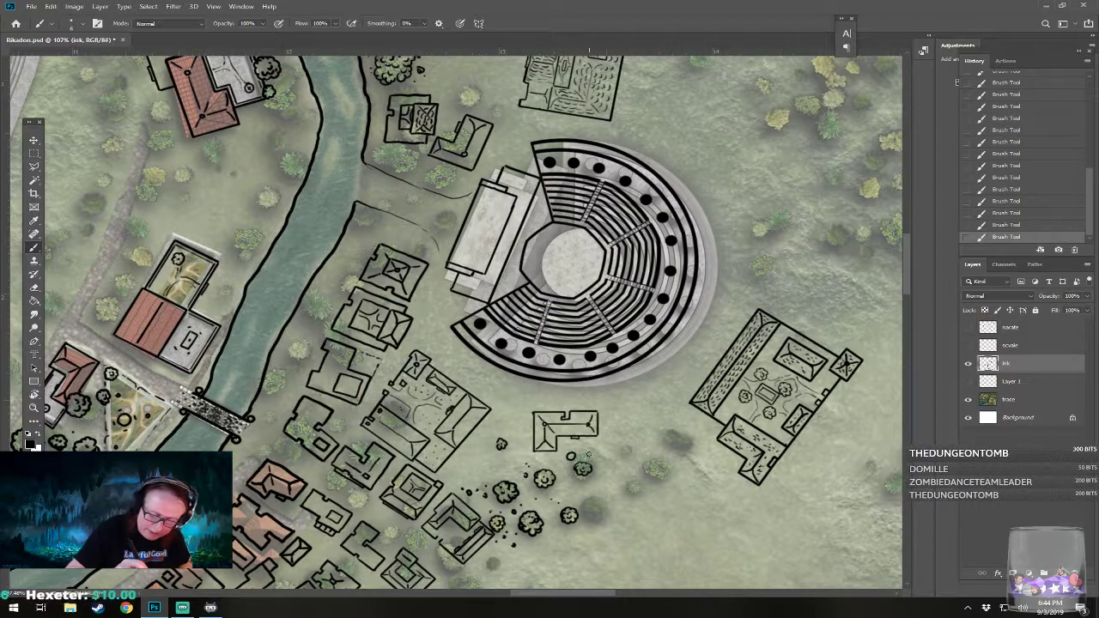
Step: Scatter small ink dots around the L-shaped building and its trees, and ink two more small trees on its east side
left_click(591, 480)
left_click(580, 487)
left_click(604, 468)
mouse_move(627, 483)
left_mouse_down()
mouse_move(642, 491)
mouse_move(637, 475)
mouse_move(624, 485)
left_mouse_up()
mouse_move(620, 444)
left_mouse_down()
mouse_move(632, 450)
mouse_move(630, 439)
left_mouse_up()
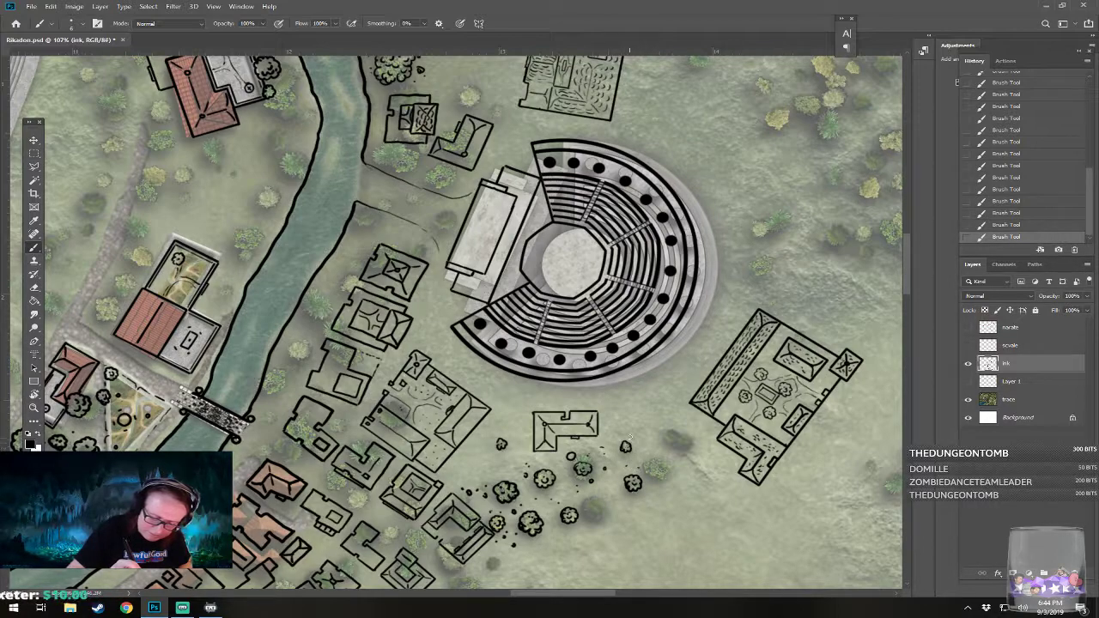
left_click(619, 424)
left_click(617, 413)
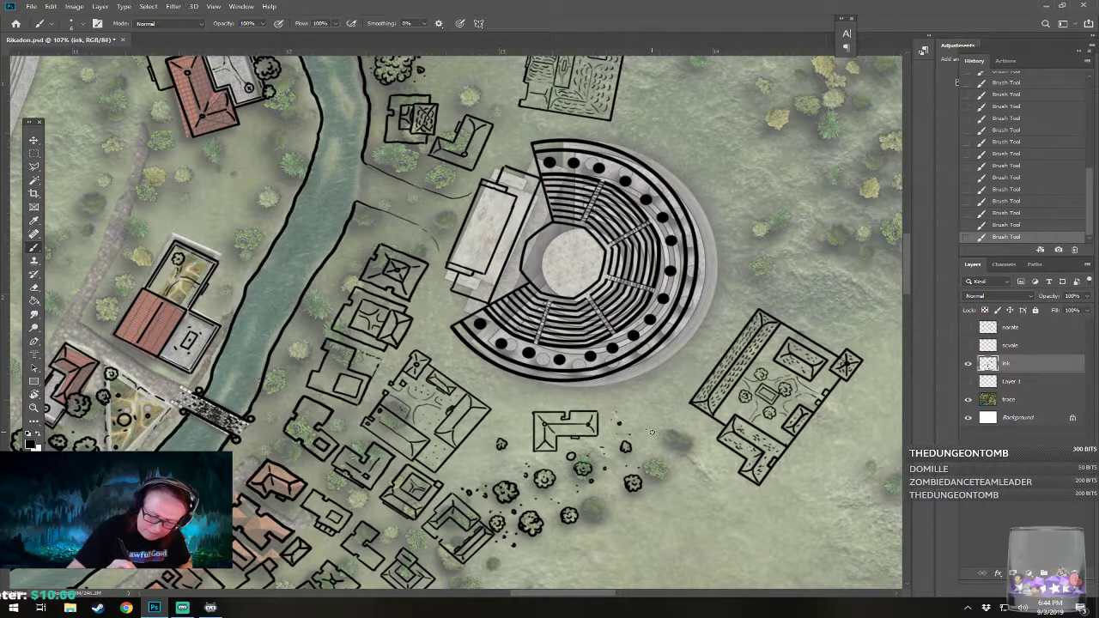
left_click(508, 419)
left_click(507, 408)
left_click(473, 450)
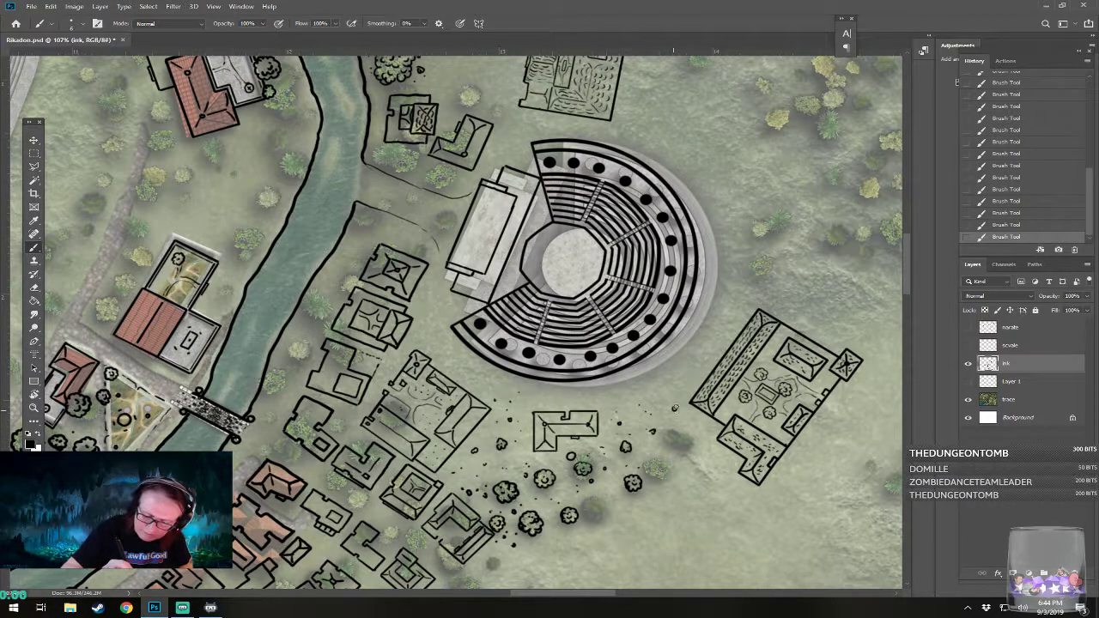
Step: Ink larger trees between the L-shaped building and the walled compound and one further south, adding dots around them
left_click(668, 438)
mouse_move(676, 441)
left_mouse_down()
mouse_move(696, 441)
mouse_move(669, 435)
mouse_move(683, 439)
left_mouse_up()
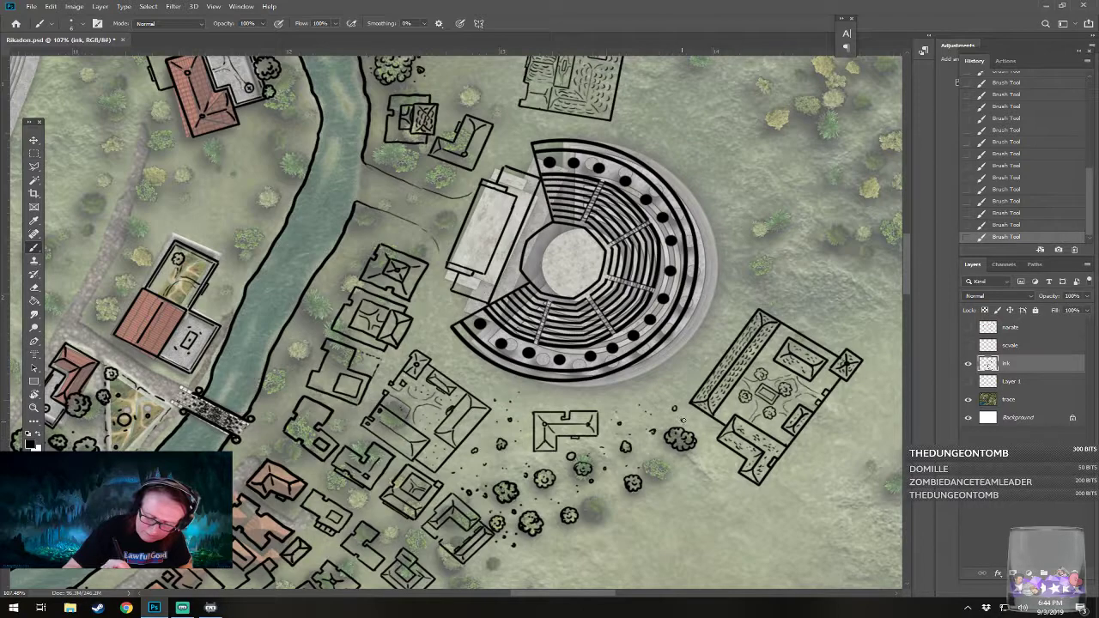
left_click(704, 445)
left_click(709, 454)
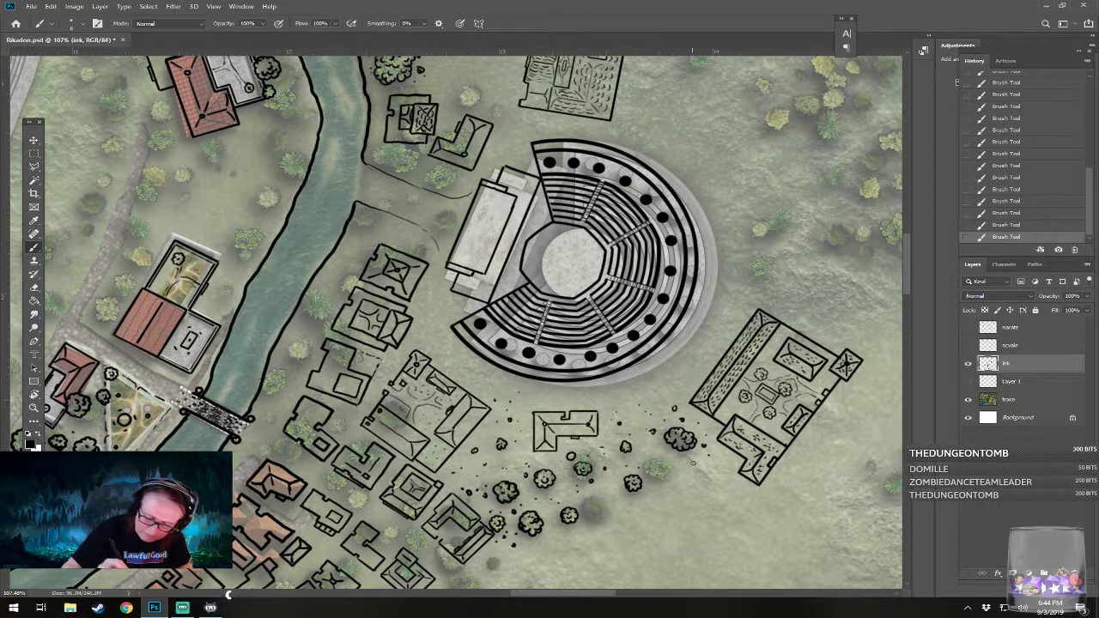
mouse_move(654, 470)
left_mouse_down()
mouse_move(667, 466)
mouse_move(647, 456)
mouse_move(644, 470)
mouse_move(663, 468)
left_mouse_up()
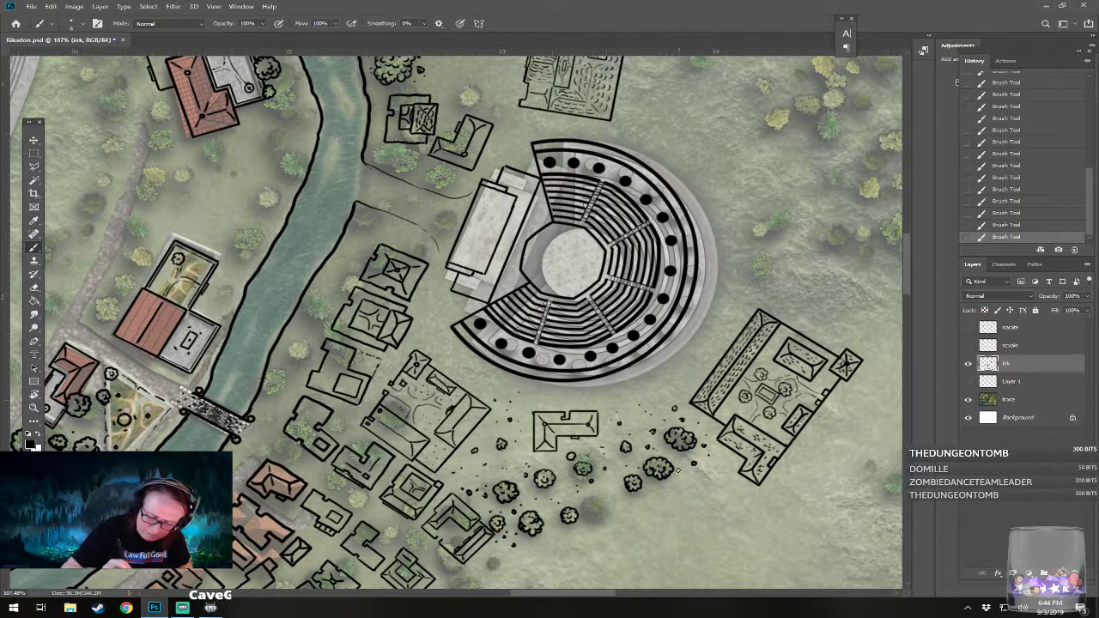
mouse_move(590, 506)
left_mouse_down()
mouse_move(602, 515)
mouse_move(591, 495)
mouse_move(585, 506)
mouse_move(614, 493)
left_mouse_up()
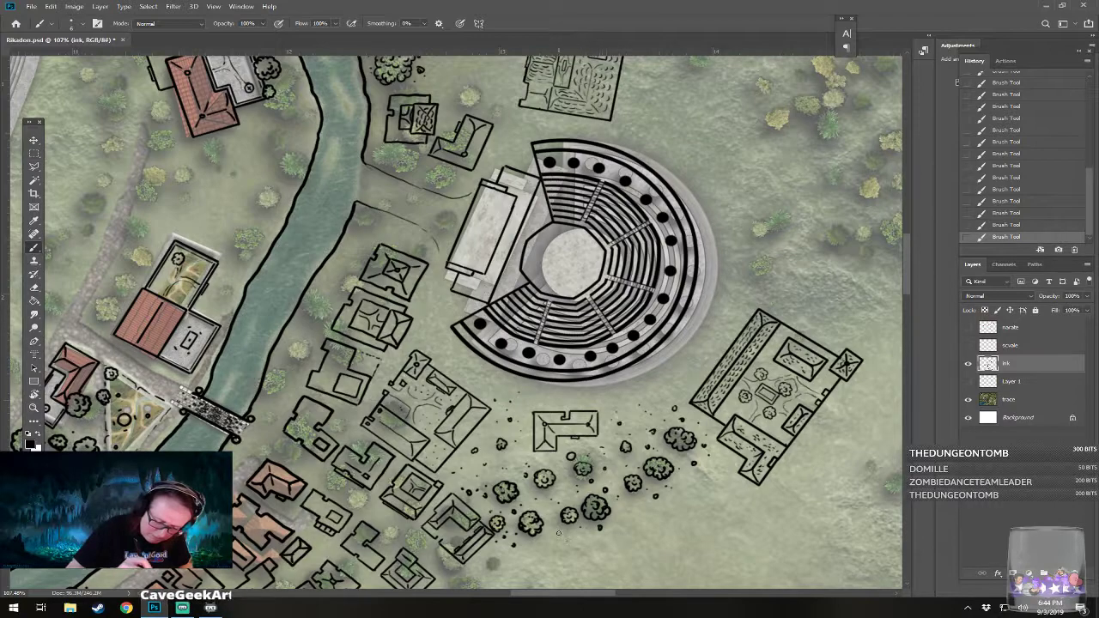
left_click(619, 519)
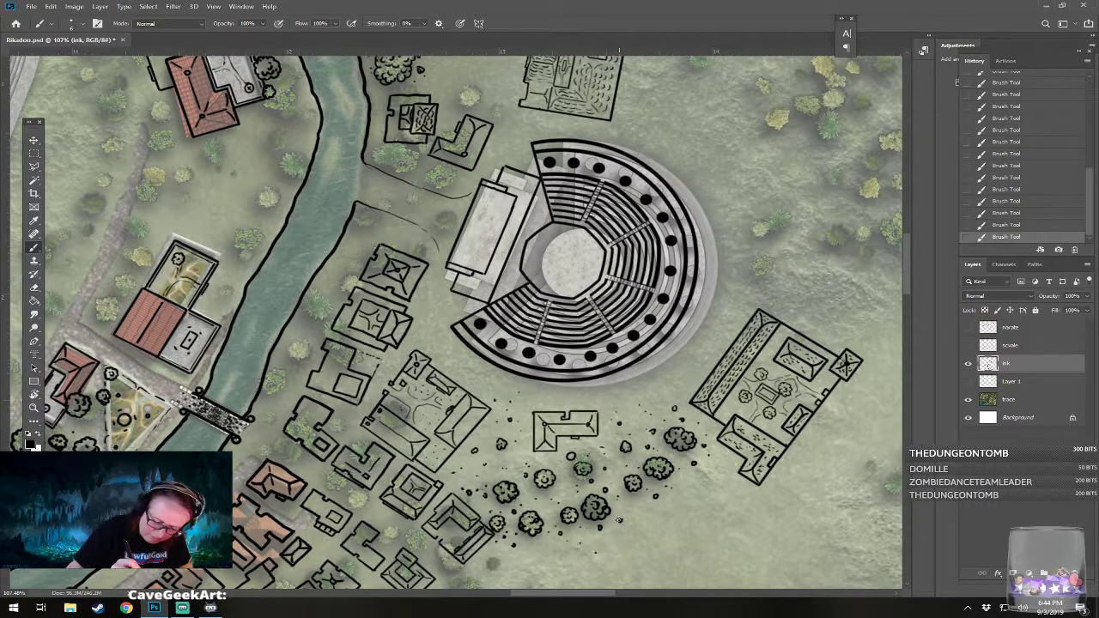
Step: Hide the trace layer, examine the city's ink line work at several zoom levels, and show the trace layer again
scroll(599, 331, "down", 5)
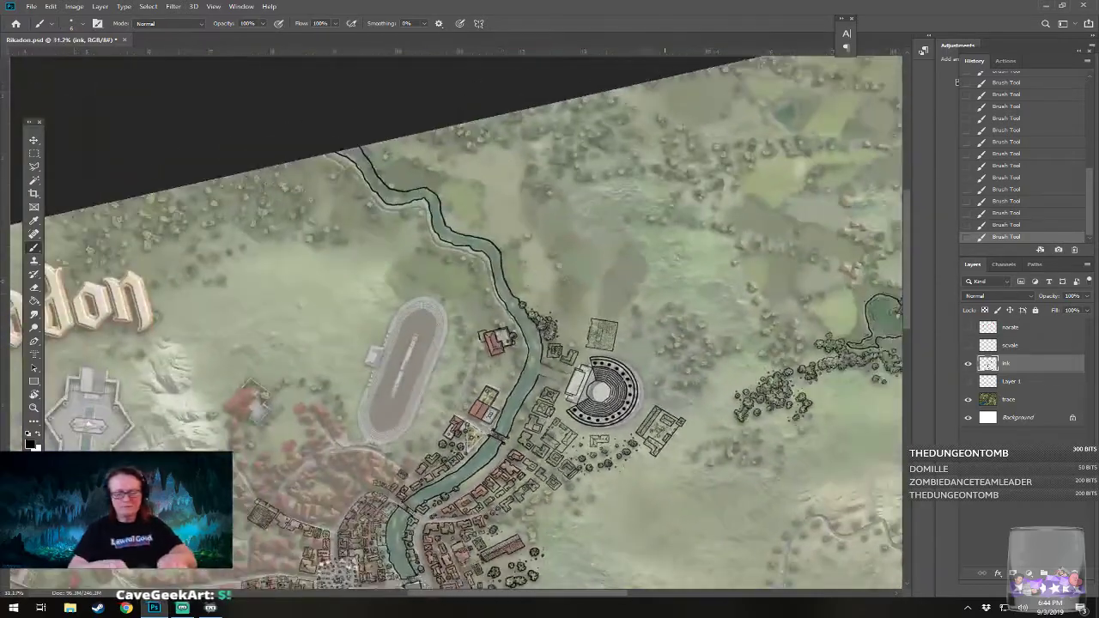
scroll(550, 344, "down", 2)
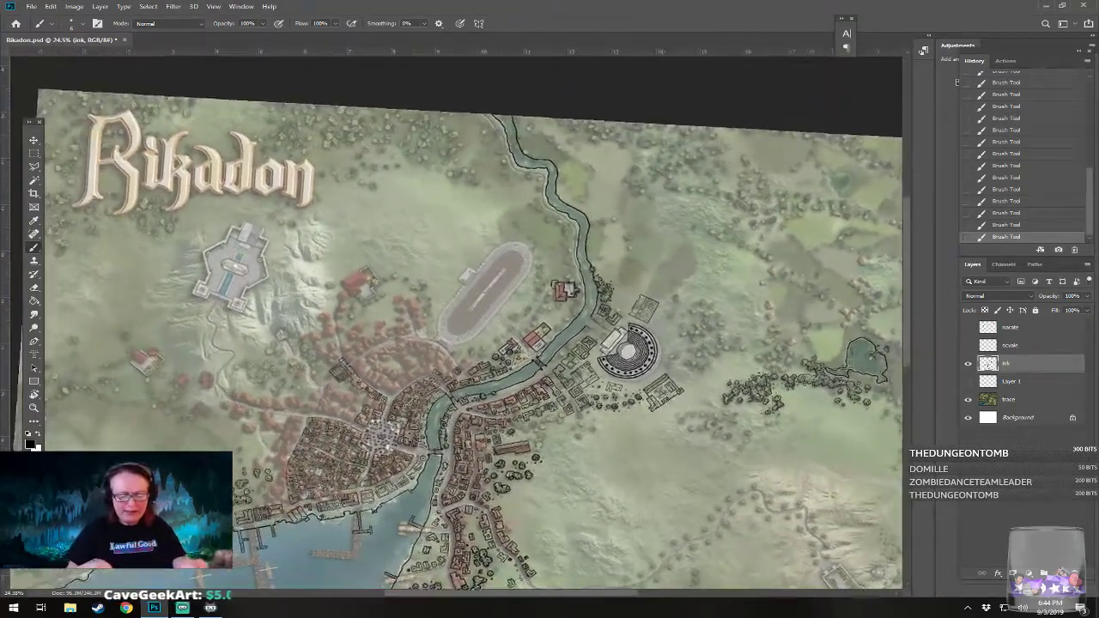
scroll(455, 326, "up", 2)
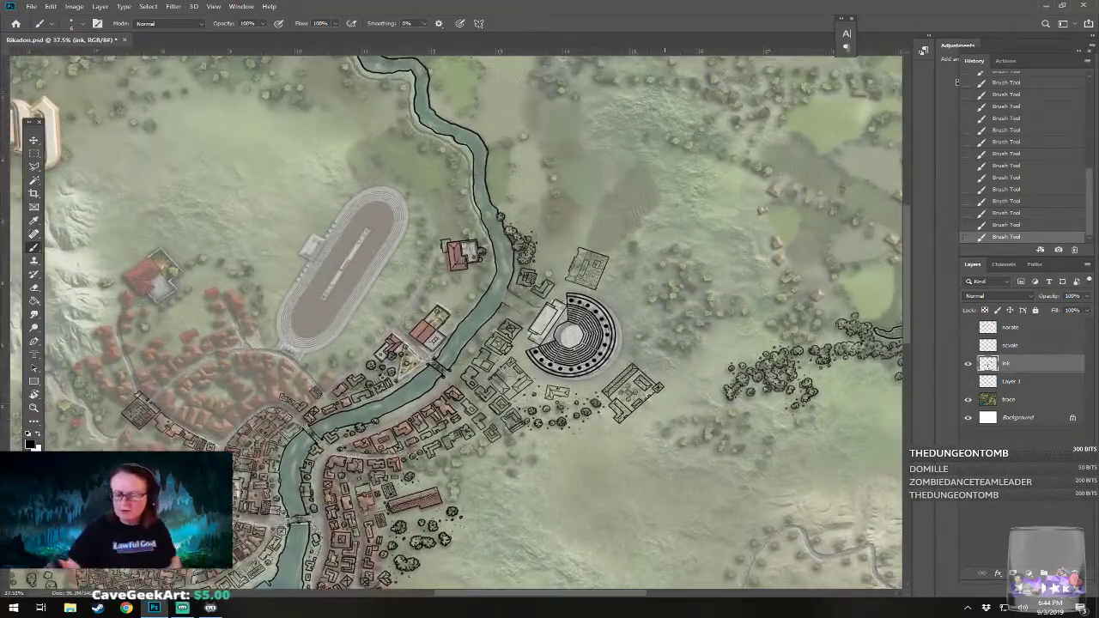
left_click(967, 400)
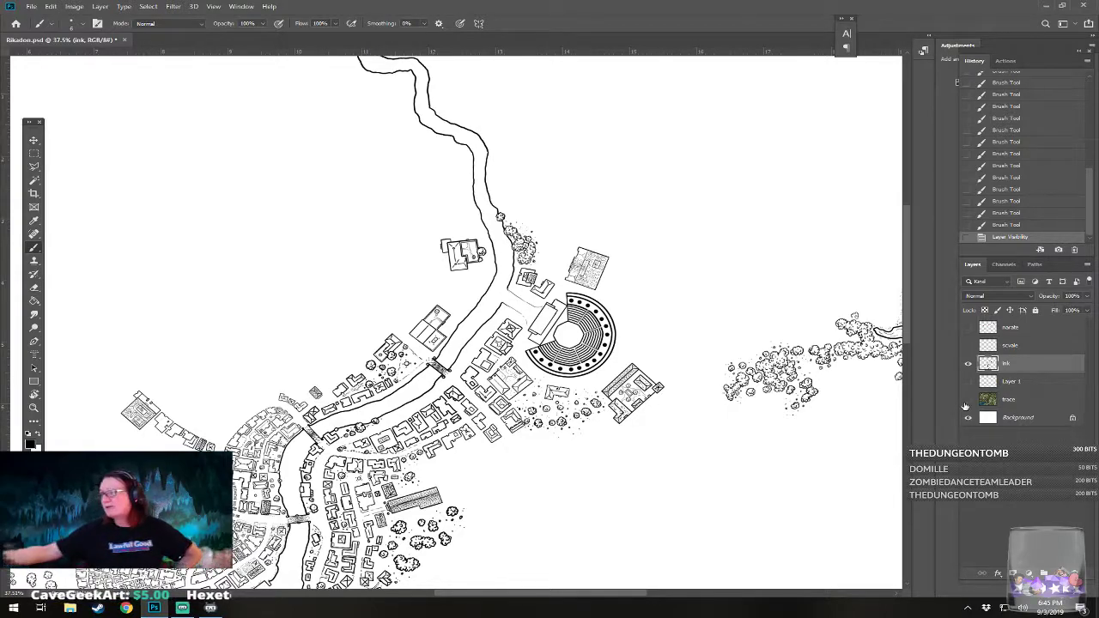
scroll(620, 346, "down", 1)
scroll(620, 346, "down", 4)
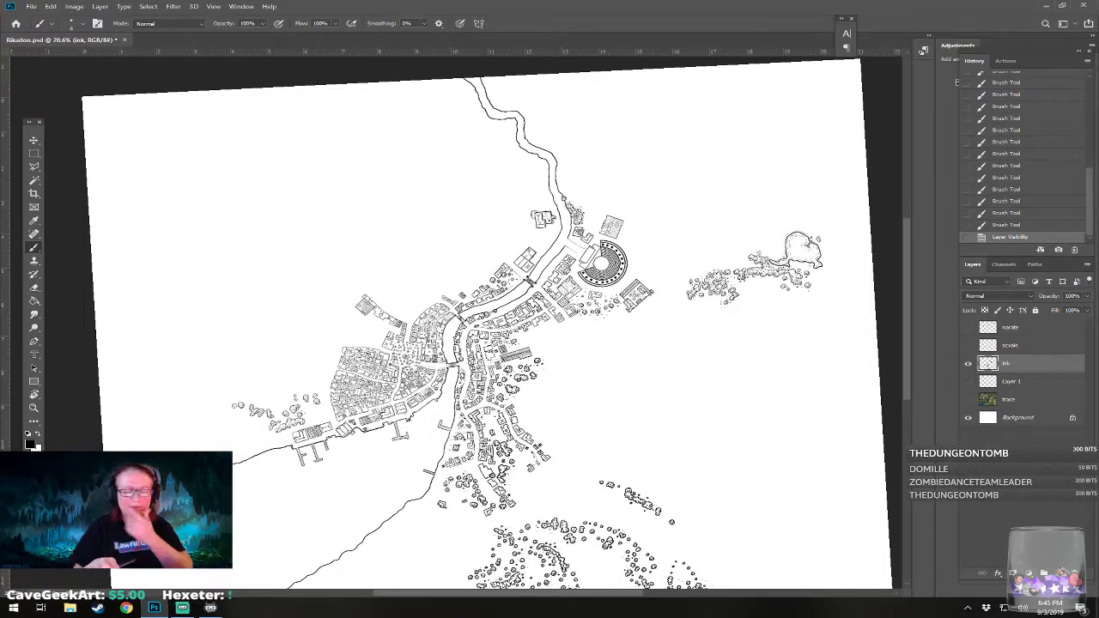
scroll(463, 323, "down", 1)
scroll(464, 323, "up", 2)
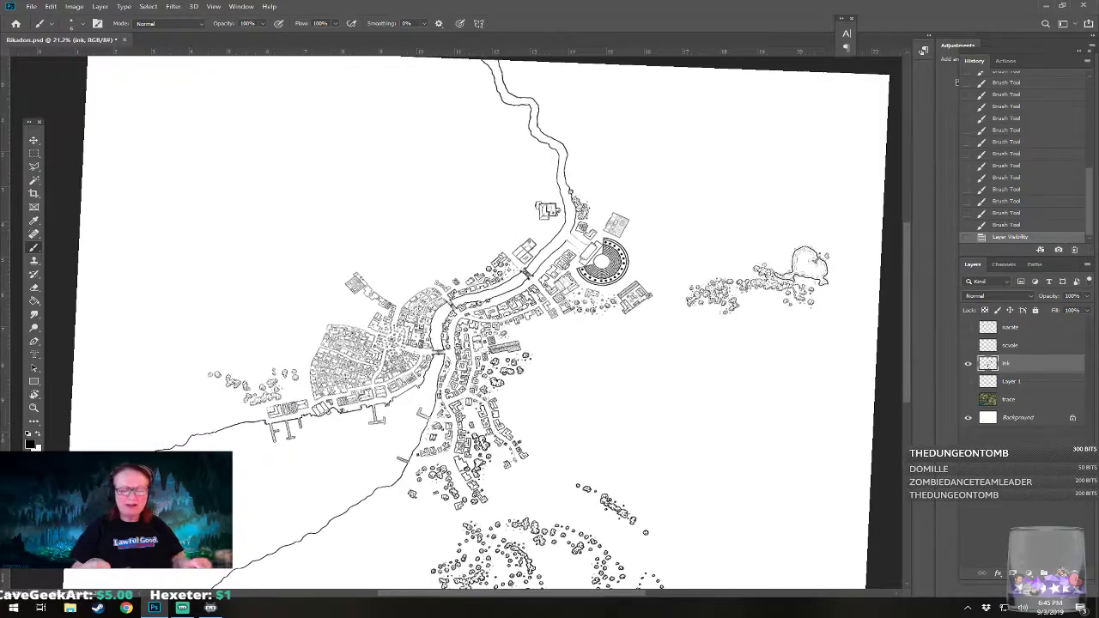
scroll(463, 322, "right", 1)
left_click_drag(463, 323, 557, 380)
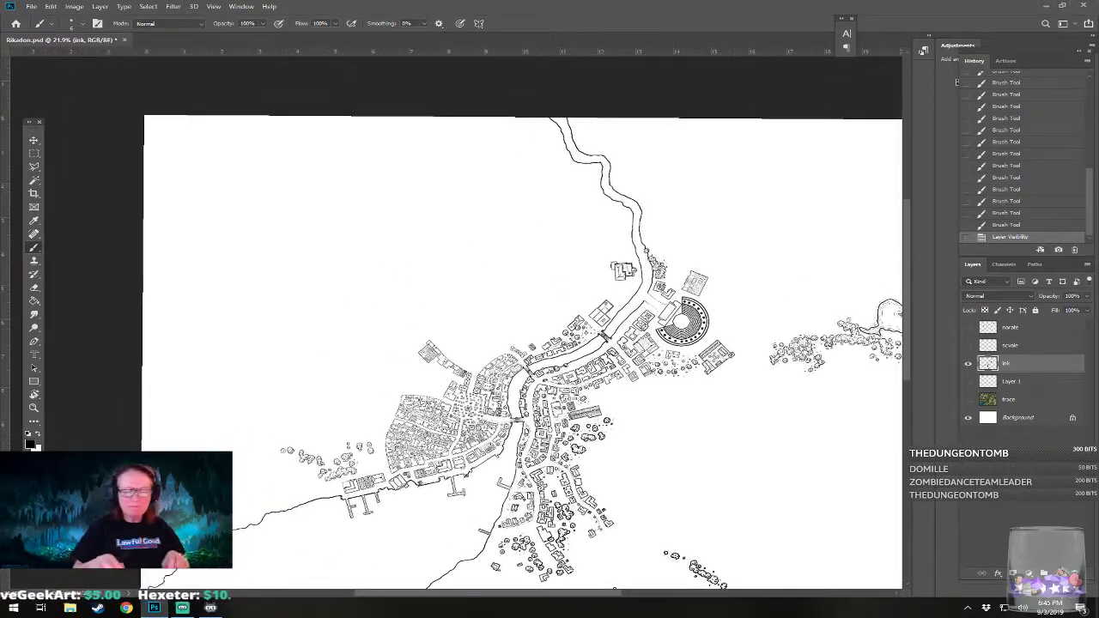
scroll(639, 447, "up", 2)
left_click_drag(463, 323, 377, 328)
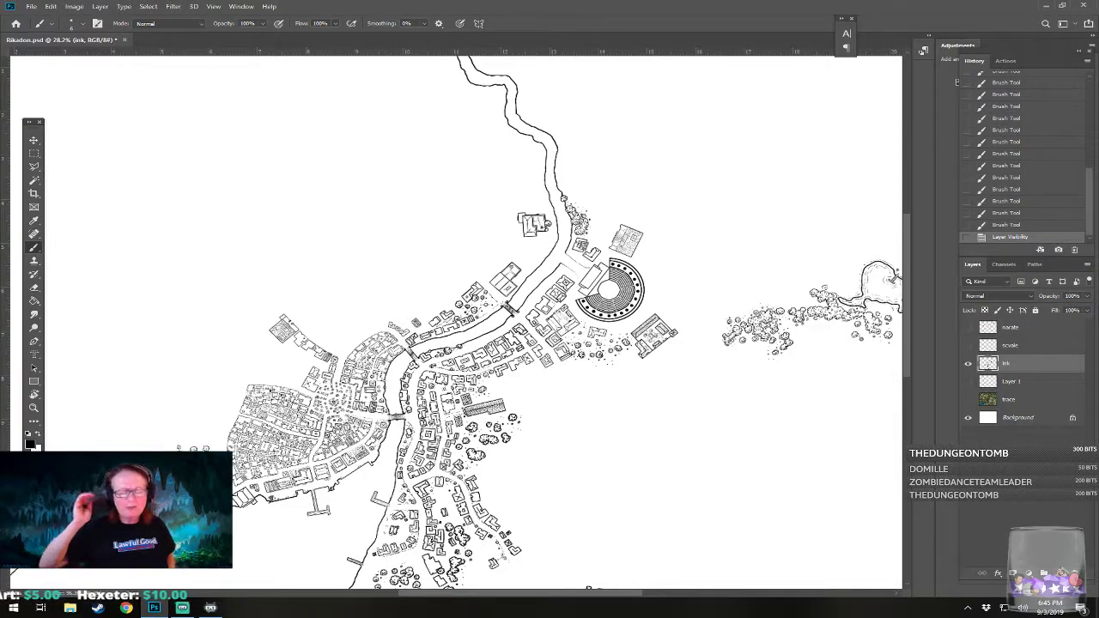
left_click_drag(532, 326, 584, 368)
scroll(515, 377, "up", 4)
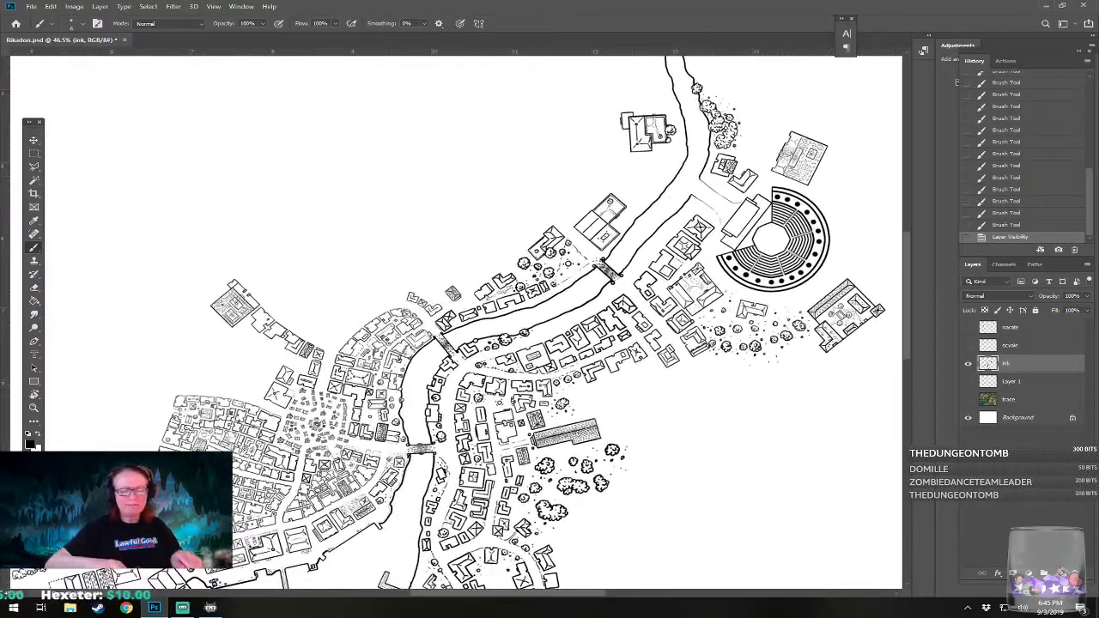
left_click_drag(566, 258, 537, 403)
scroll(566, 340, "up", 2)
scroll(450, 344, "up", 2)
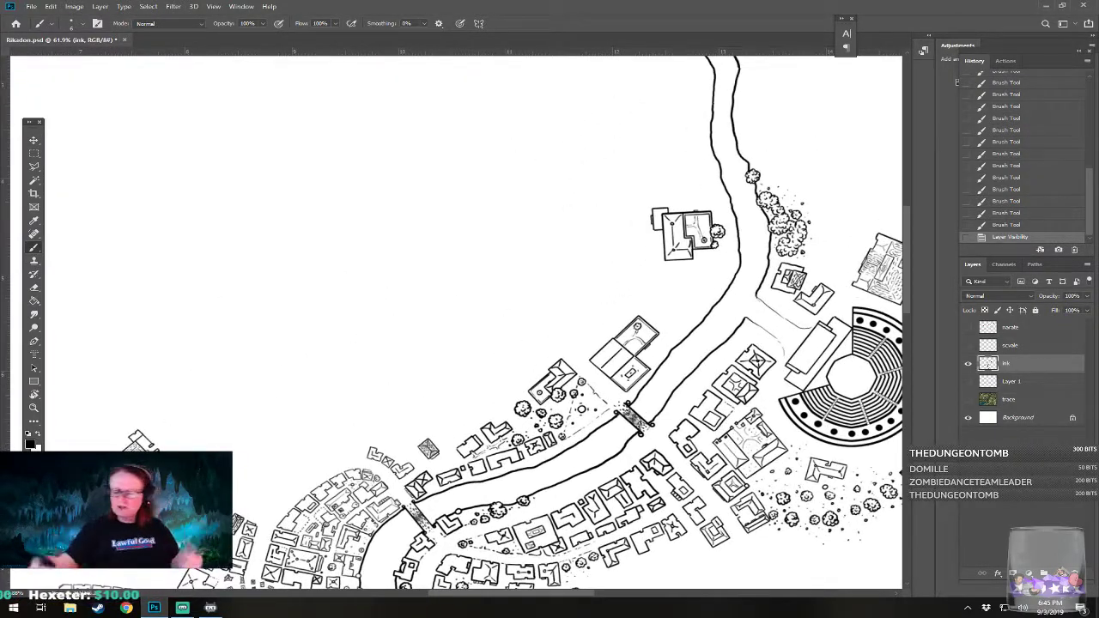
left_click(968, 399)
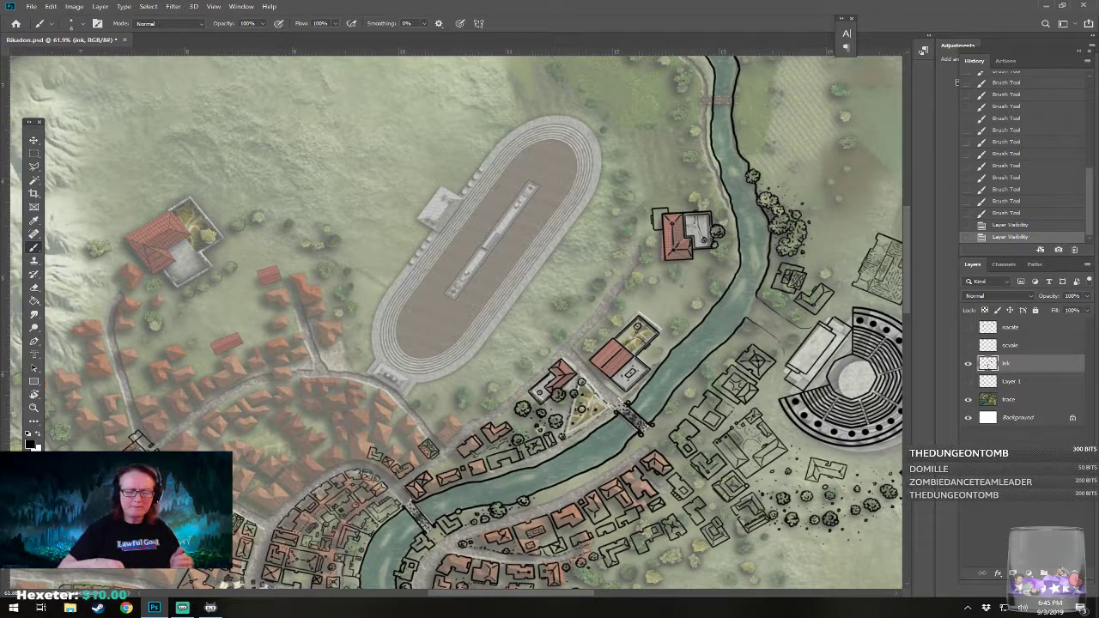
Step: Ink dashed edges along the bridge road and the paved road east of the racetrack, with a tree beside the latter
scroll(667, 409, "up", 3)
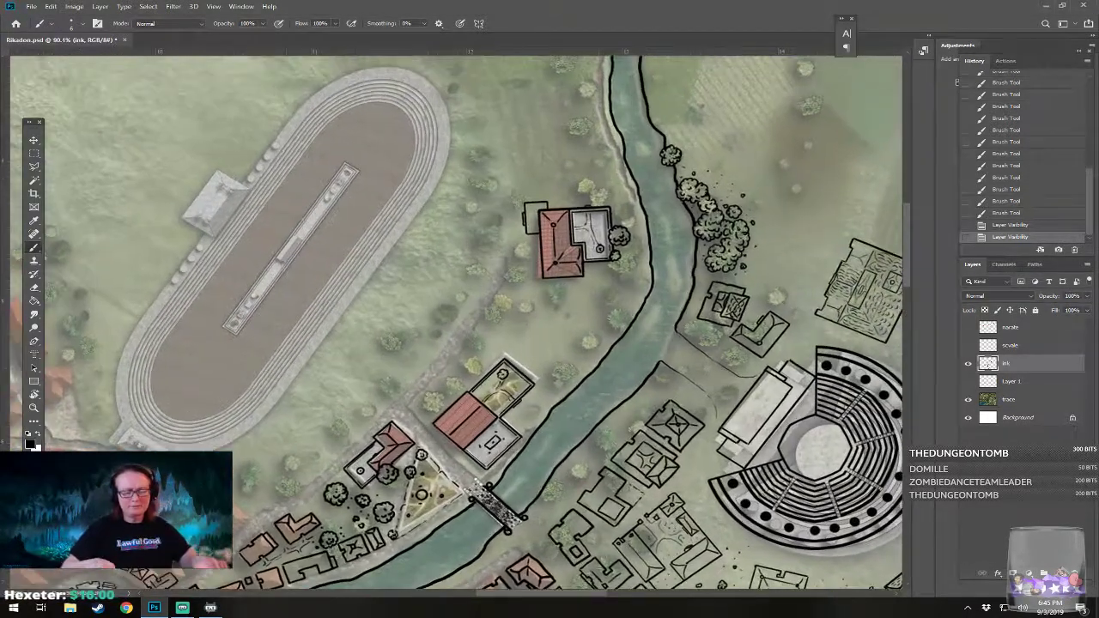
scroll(456, 322, "down", 3)
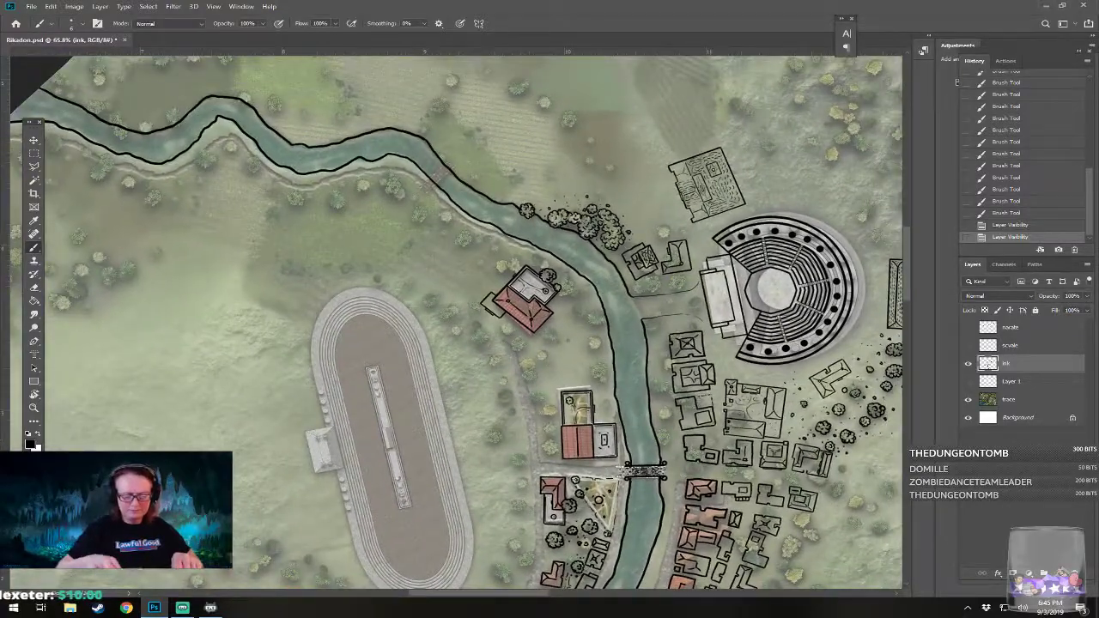
scroll(456, 322, "up", 2)
scroll(621, 407, "up", 3)
scroll(456, 322, "down", 2)
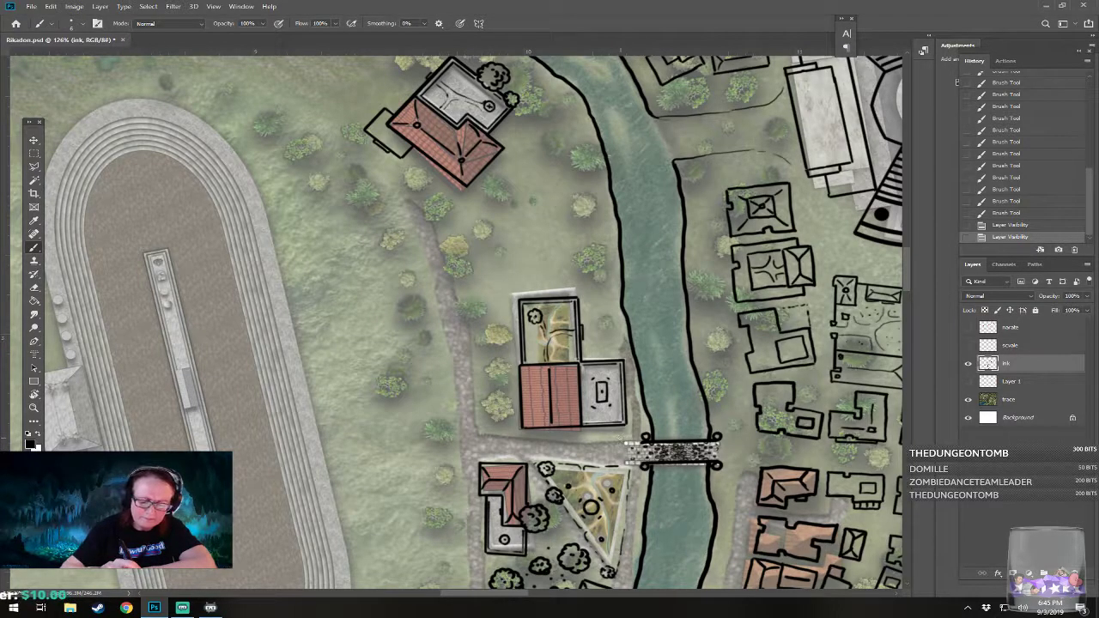
mouse_move(621, 439)
left_mouse_down()
mouse_move(513, 435)
mouse_move(591, 442)
mouse_move(567, 441)
mouse_move(560, 427)
mouse_move(584, 445)
mouse_move(542, 441)
mouse_move(541, 514)
mouse_move(559, 333)
left_mouse_up()
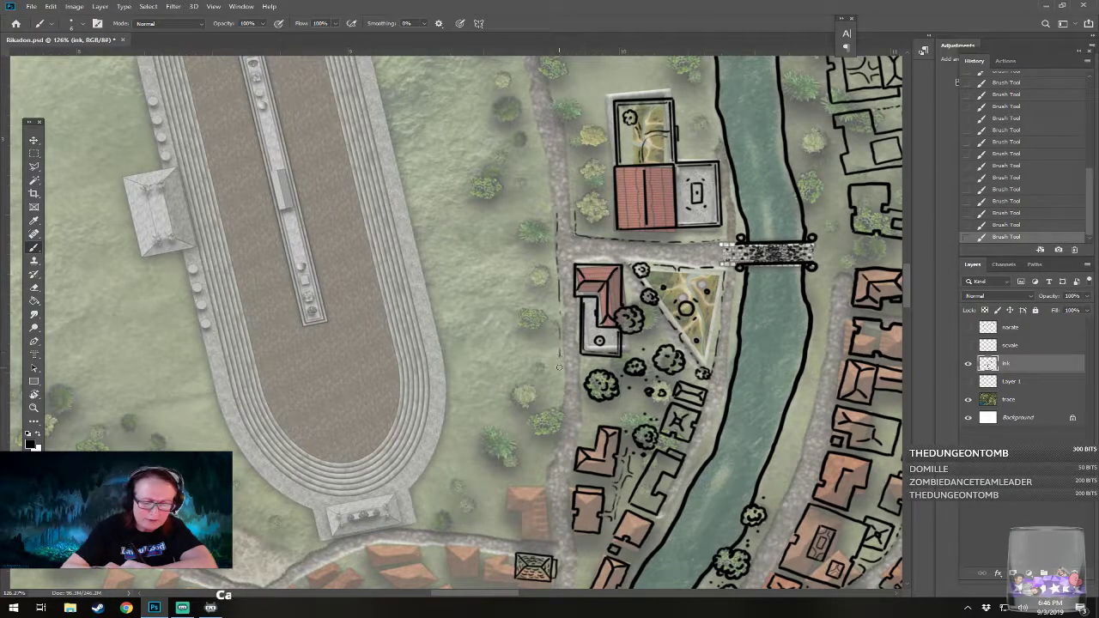
mouse_move(577, 370)
left_mouse_down()
mouse_move(577, 390)
mouse_move(539, 420)
mouse_move(553, 431)
mouse_move(556, 410)
left_mouse_up()
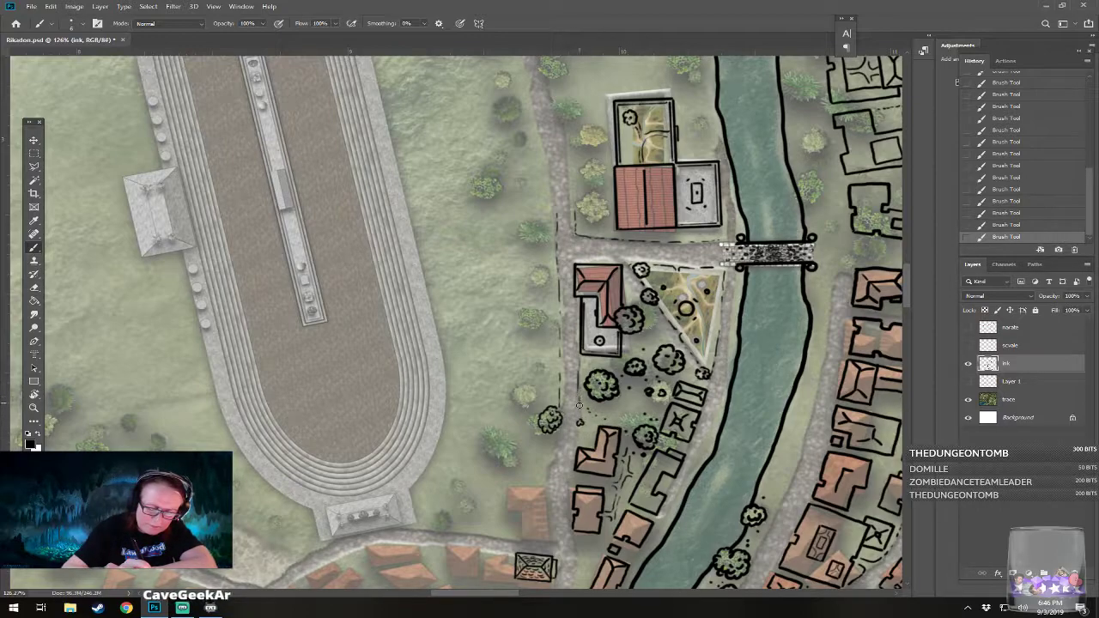
left_click_drag(554, 437, 552, 475)
Step: Ink the outline of the L-shaped house southeast of the racetrack by the road, and erase the excess ink at its lower corner
scroll(554, 473, "down", 2)
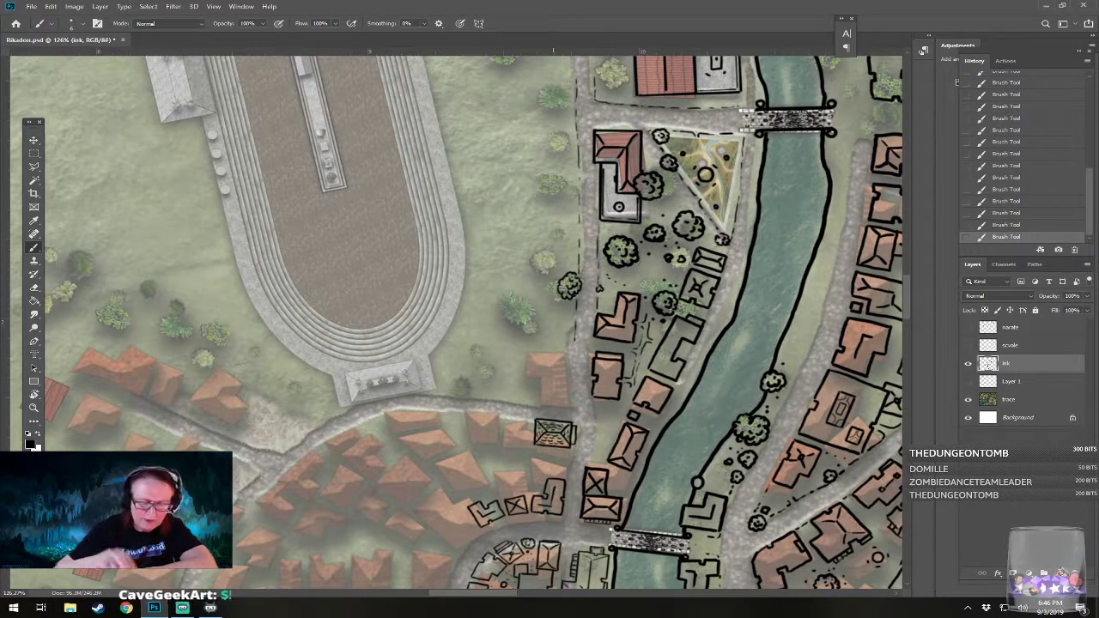
scroll(554, 472, "up", 3)
scroll(554, 473, "down", 4)
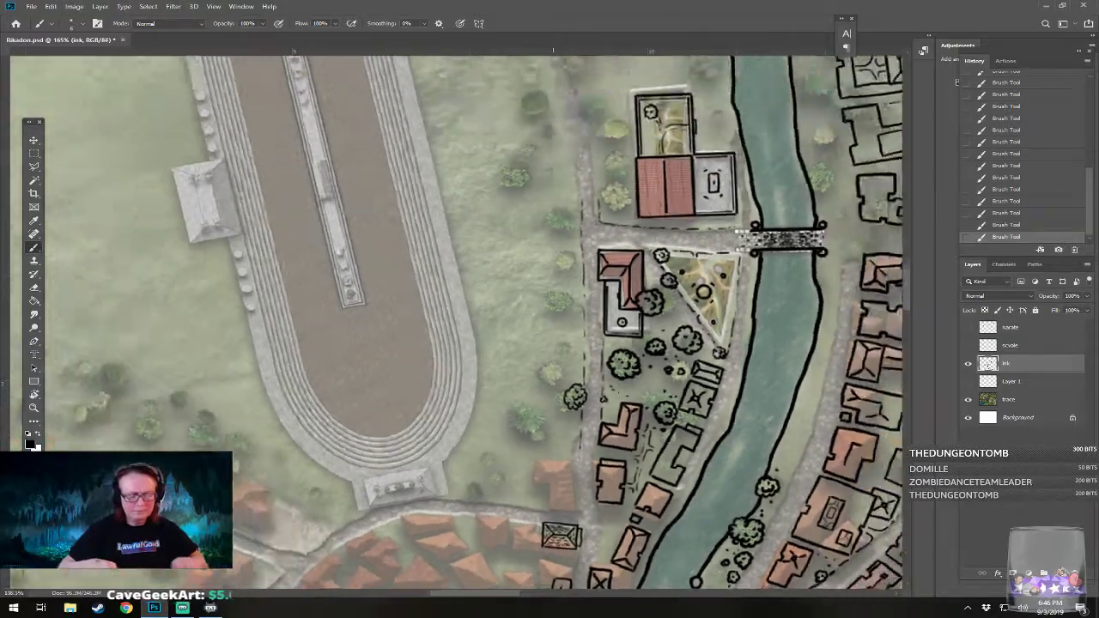
scroll(532, 472, "up", 1)
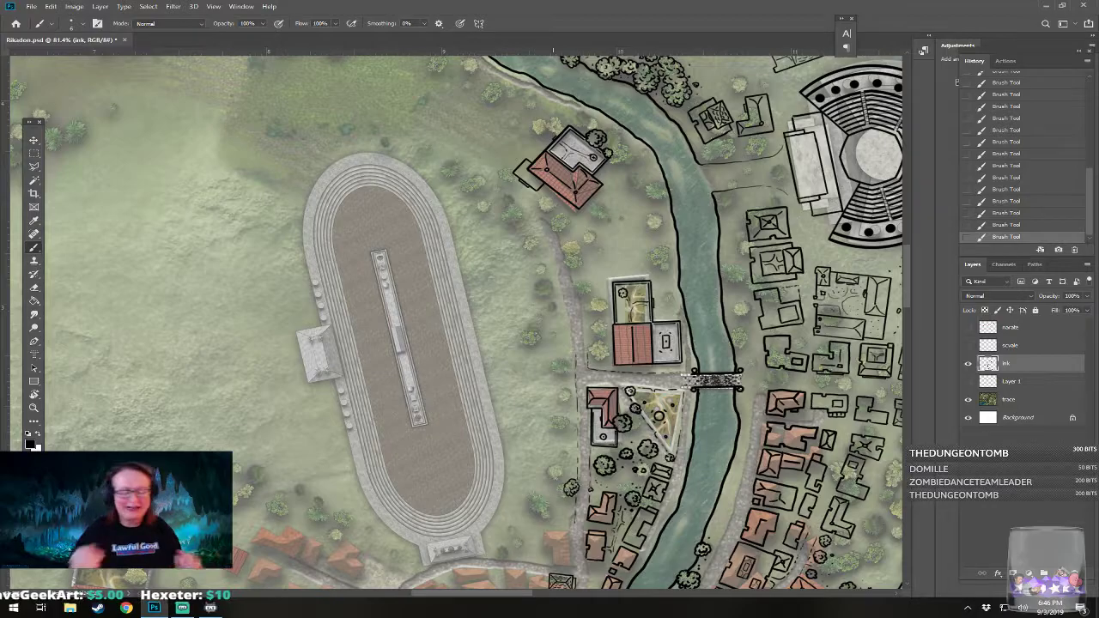
scroll(515, 344, "down", 2)
scroll(516, 472, "up", 5)
scroll(554, 321, "down", 2)
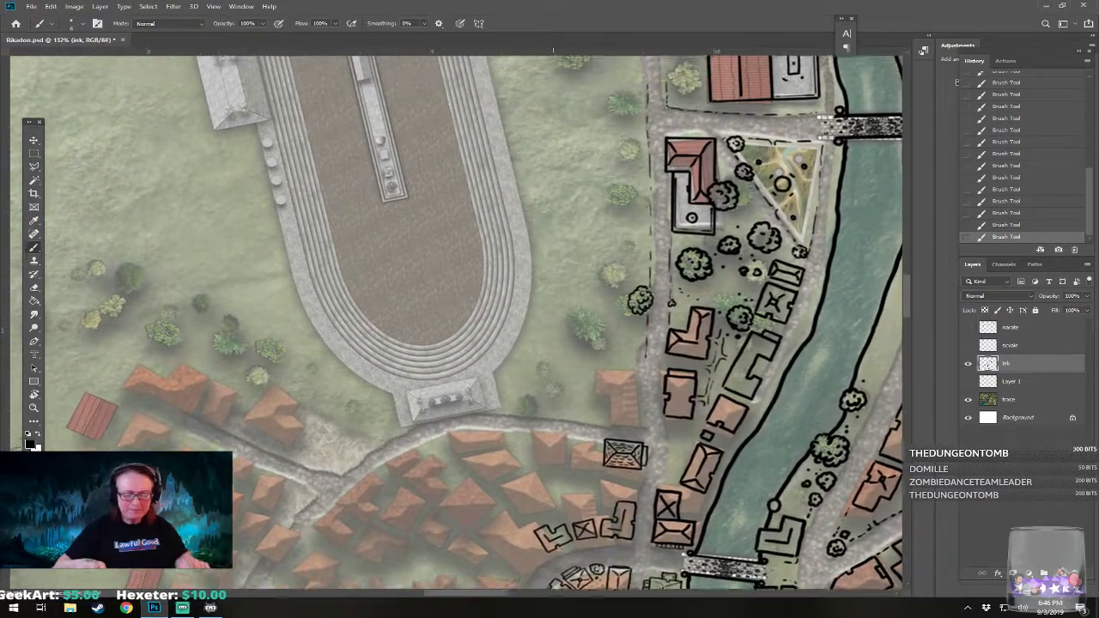
scroll(455, 318, "up", 3)
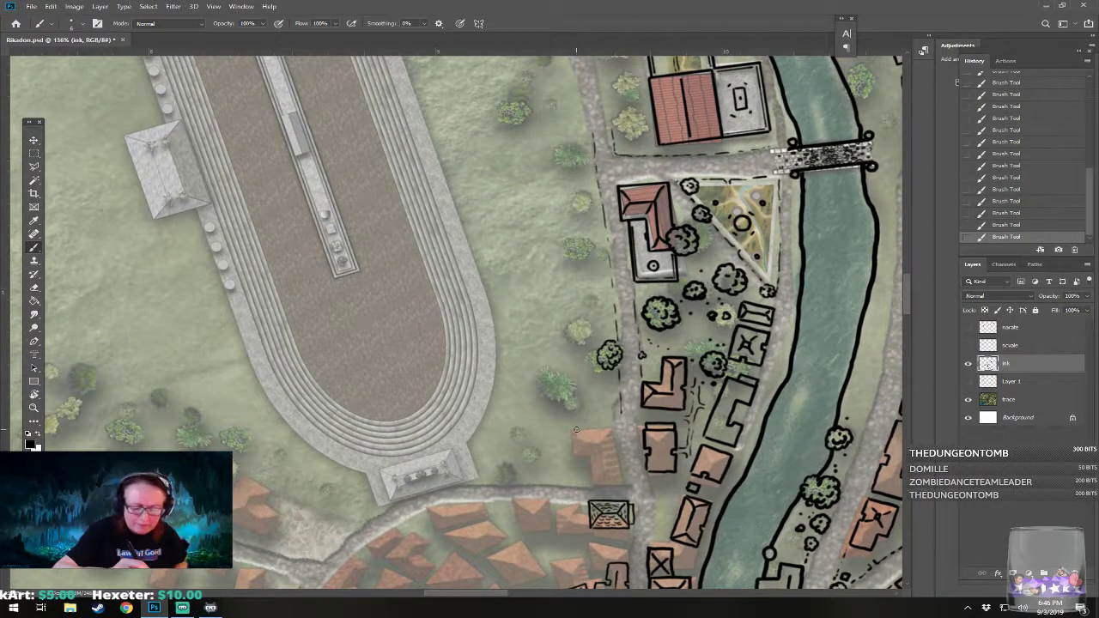
mouse_move(572, 430)
left_mouse_down()
mouse_move(621, 424)
mouse_move(572, 456)
left_mouse_up()
left_click(592, 457, "shift")
left_click(592, 483, "shift")
left_click(620, 483, "shift")
left_click(622, 432, "shift")
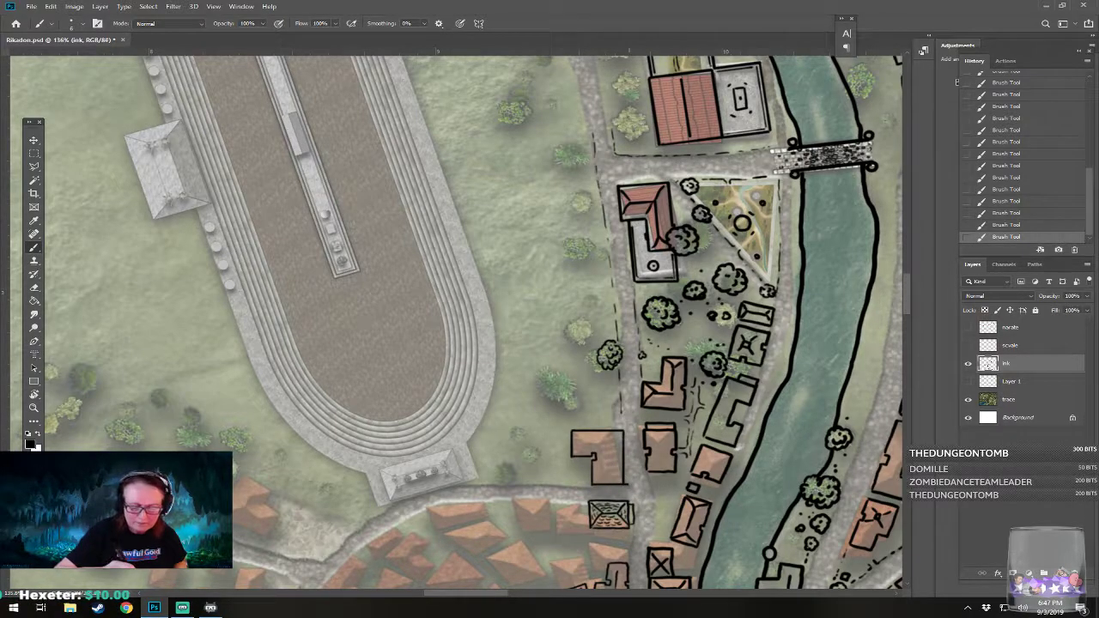
key("e")
left_click(626, 484)
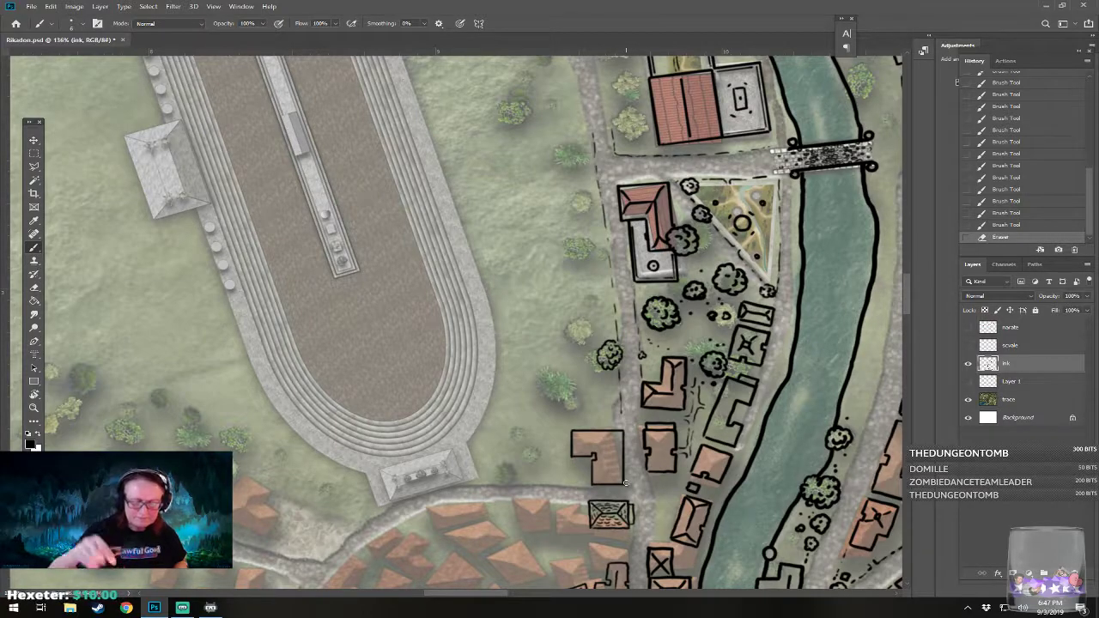
Step: Ink the ridge and hip lines on the roof of the L-shaped house southeast of the racetrack
left_click_drag(607, 469, 606, 470)
mouse_move(606, 440)
left_mouse_down()
mouse_move(607, 465)
mouse_move(575, 434)
mouse_move(575, 453)
mouse_move(620, 433)
mouse_move(594, 455)
mouse_move(599, 479)
mouse_move(618, 480)
mouse_move(598, 492)
left_mouse_up()
left_click(605, 442)
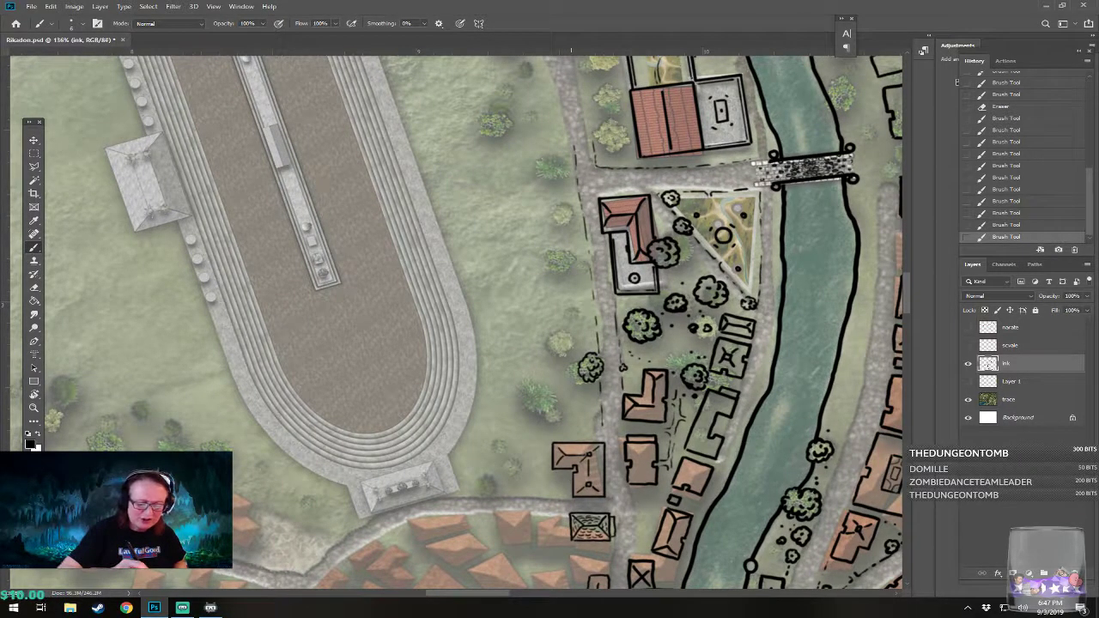
Step: Ink a small rectangular house with a ridge line directly north of the L-shaped house beside the paved road
scroll(572, 491, "up", 2)
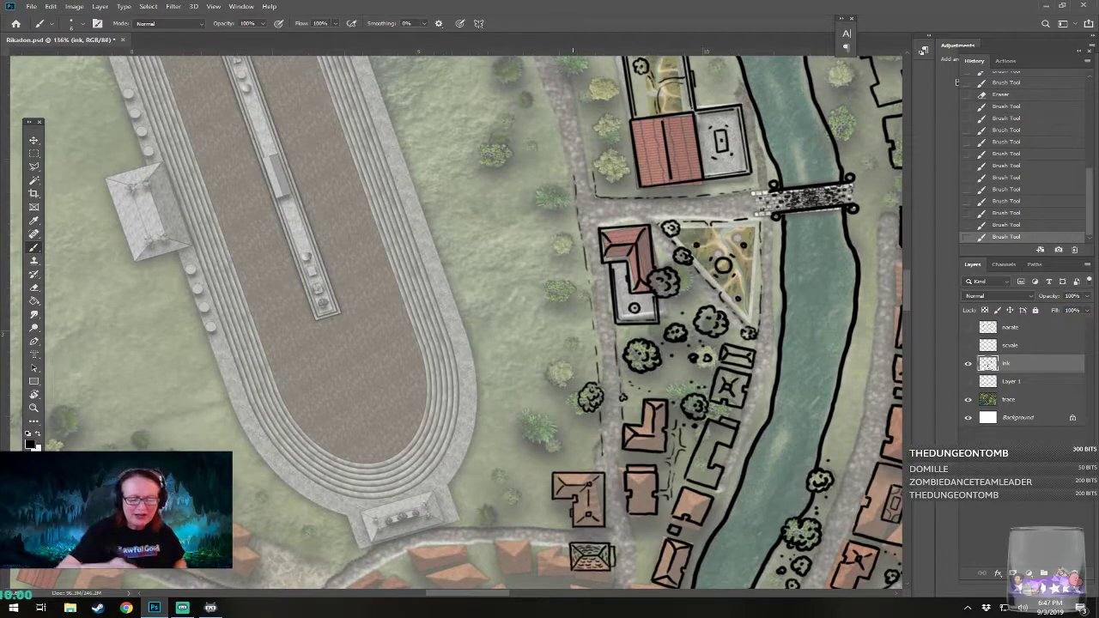
left_click(570, 420)
mouse_move(569, 421)
left_mouse_down()
mouse_move(593, 421)
mouse_move(569, 437)
mouse_move(563, 467)
mouse_move(593, 467)
mouse_move(594, 422)
mouse_move(581, 461)
left_mouse_up()
left_click(570, 421)
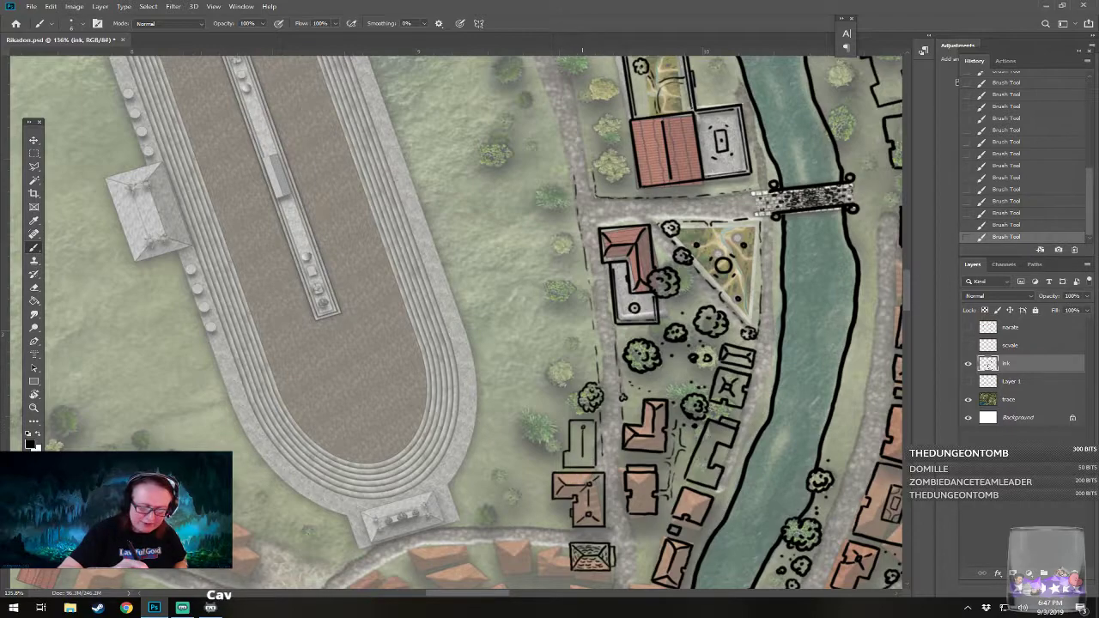
Step: Ink the boundary walls of a plot northwest of the roadside tree, and erase the excess ink on its west wall
left_click_drag(571, 360, 567, 384)
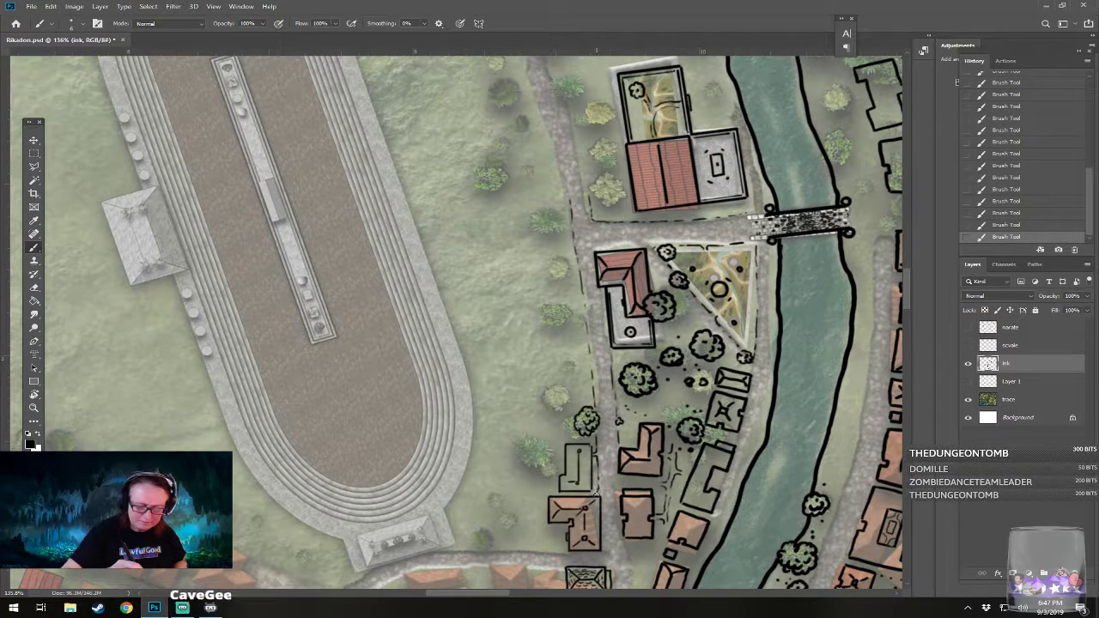
left_click_drag(595, 495, 591, 553)
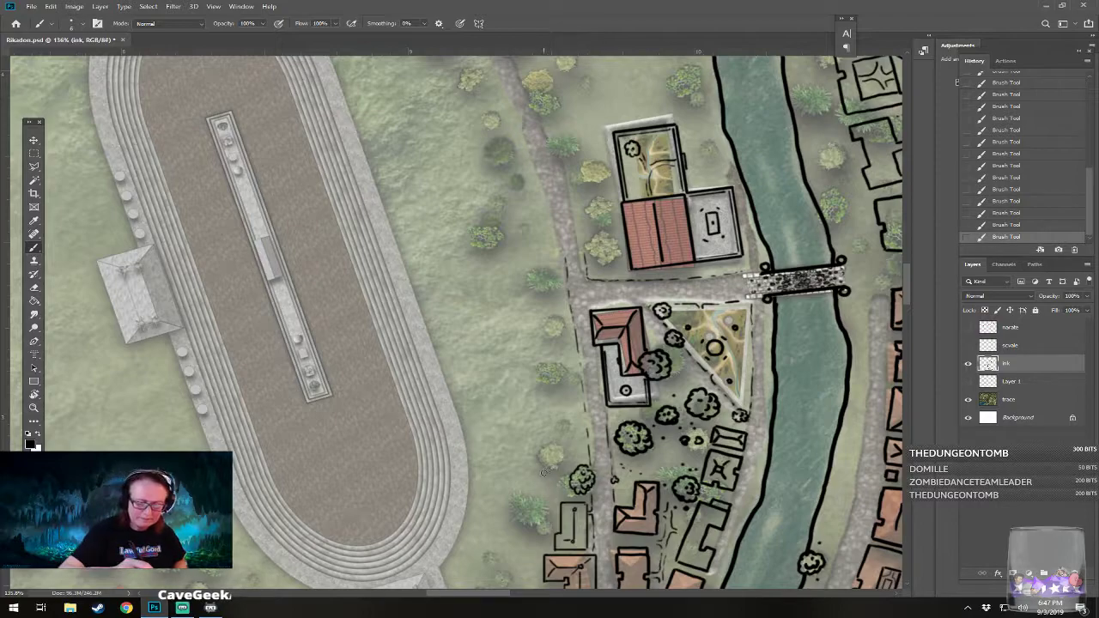
left_click_drag(540, 470, 573, 468)
left_click(539, 410, "shift")
left_click_drag(539, 411, 582, 409)
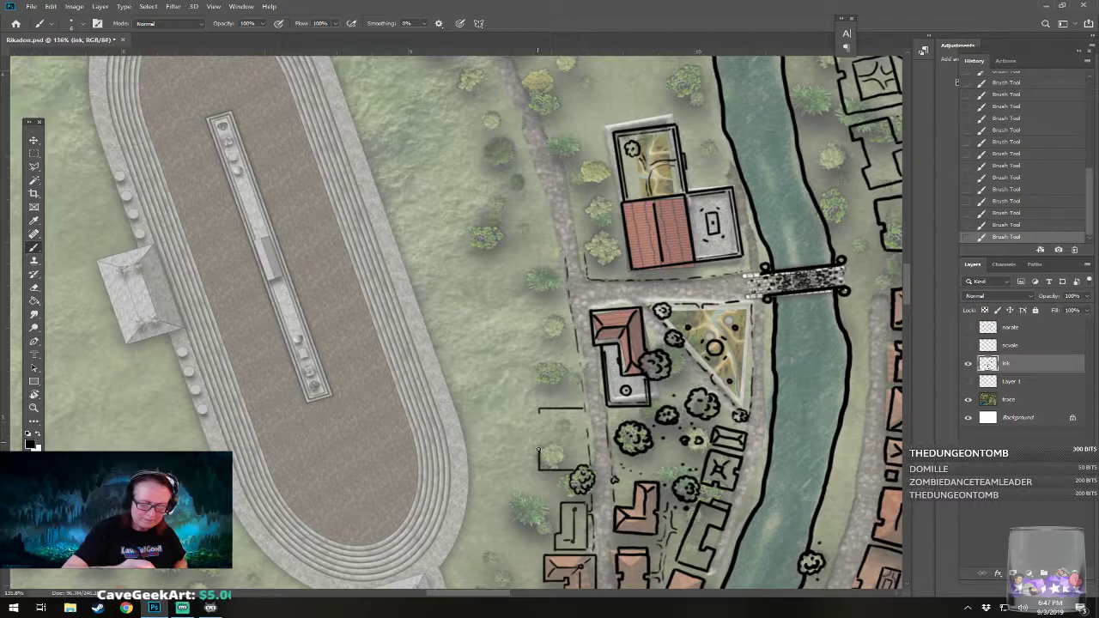
key("e")
left_click(539, 445)
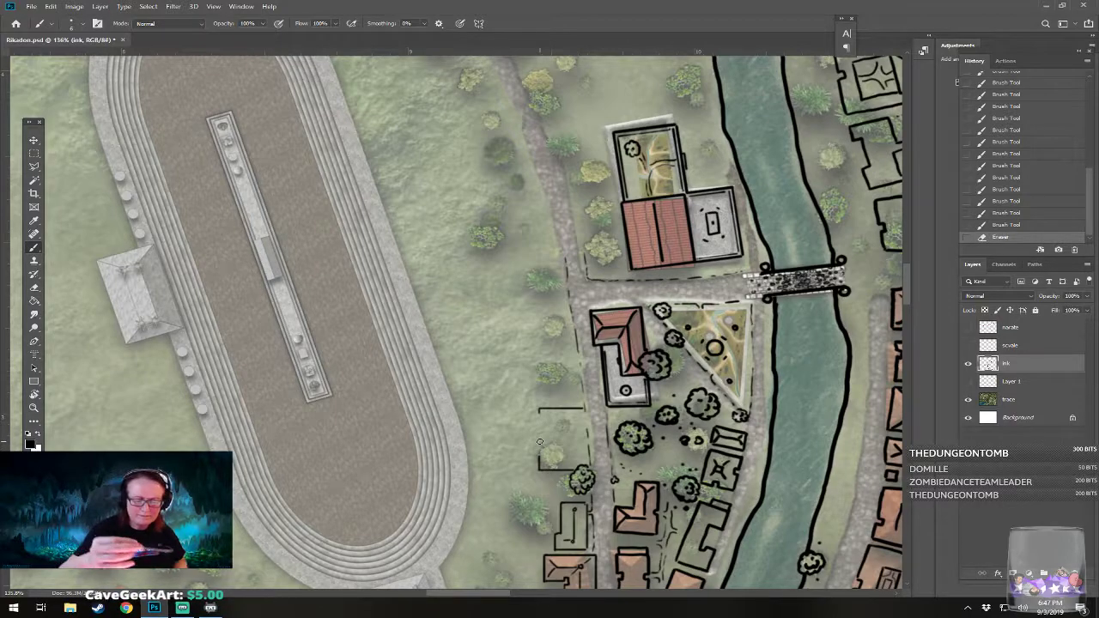
Step: Ink the stepped house outline within the walled plot, and add a small hut with a crossed roof at its northeast corner
mouse_move(534, 413)
left_mouse_down()
mouse_move(562, 413)
mouse_move(534, 448)
mouse_move(557, 460)
mouse_move(563, 412)
left_mouse_up()
left_click(533, 416)
left_click(533, 454)
left_click(533, 455)
left_click(536, 454)
left_click(549, 459)
left_click(547, 461)
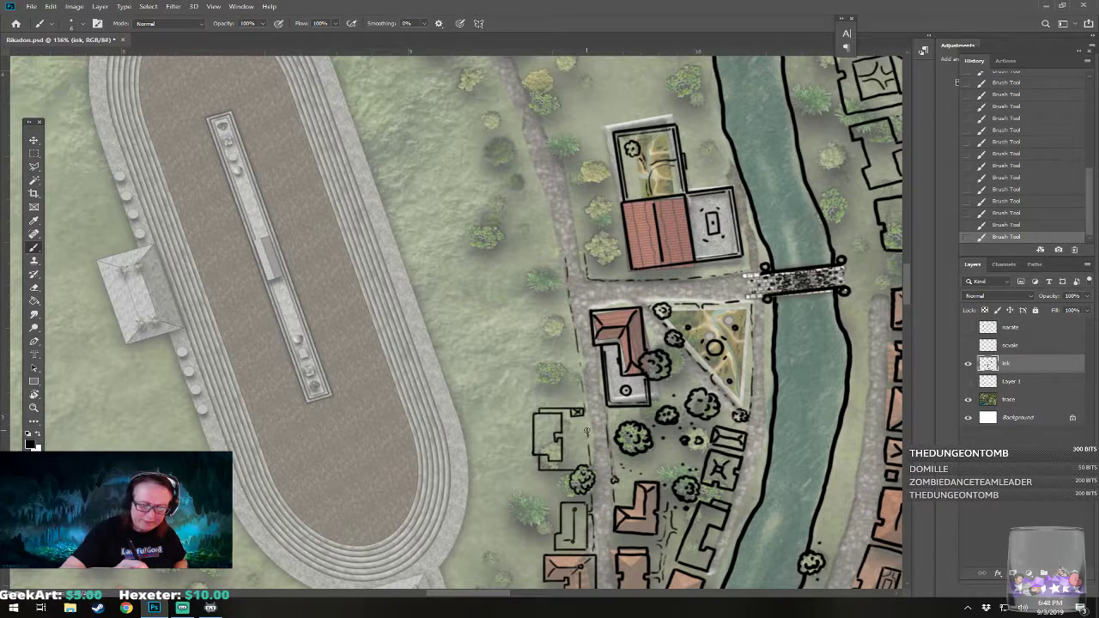
Step: Ink small yard details between the stepped house and the plot's road side
right_click(585, 429)
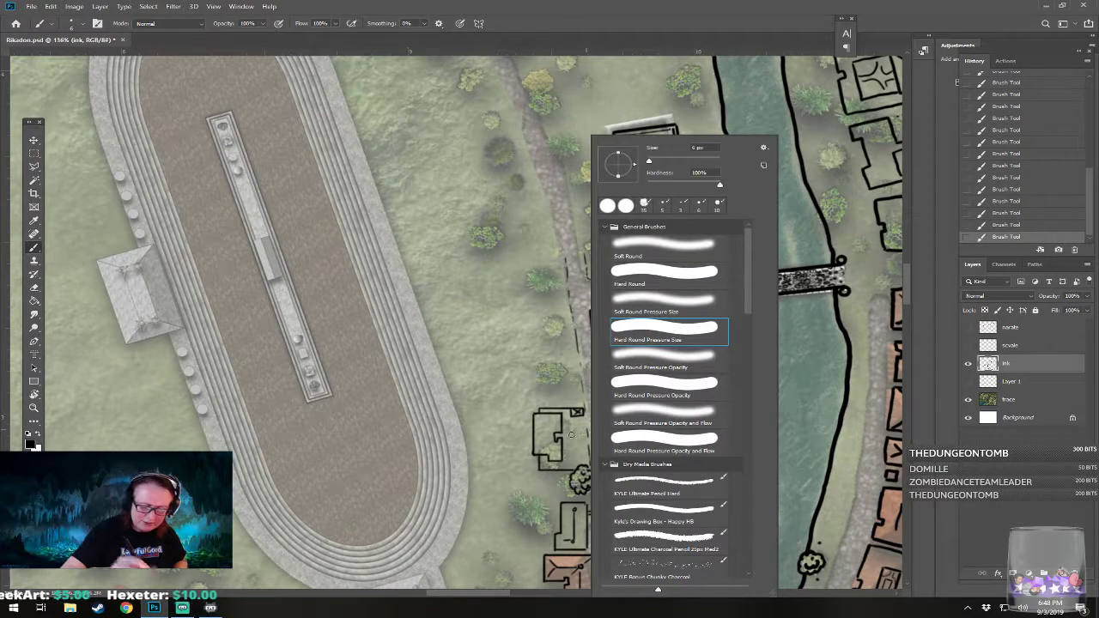
key("Escape")
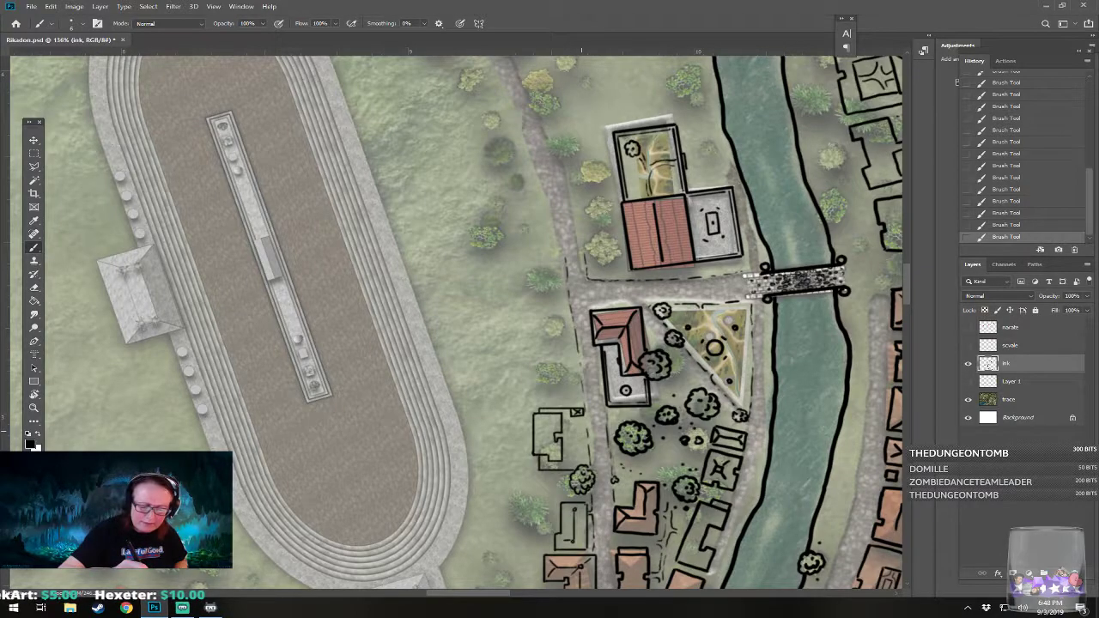
left_click_drag(580, 432, 582, 439)
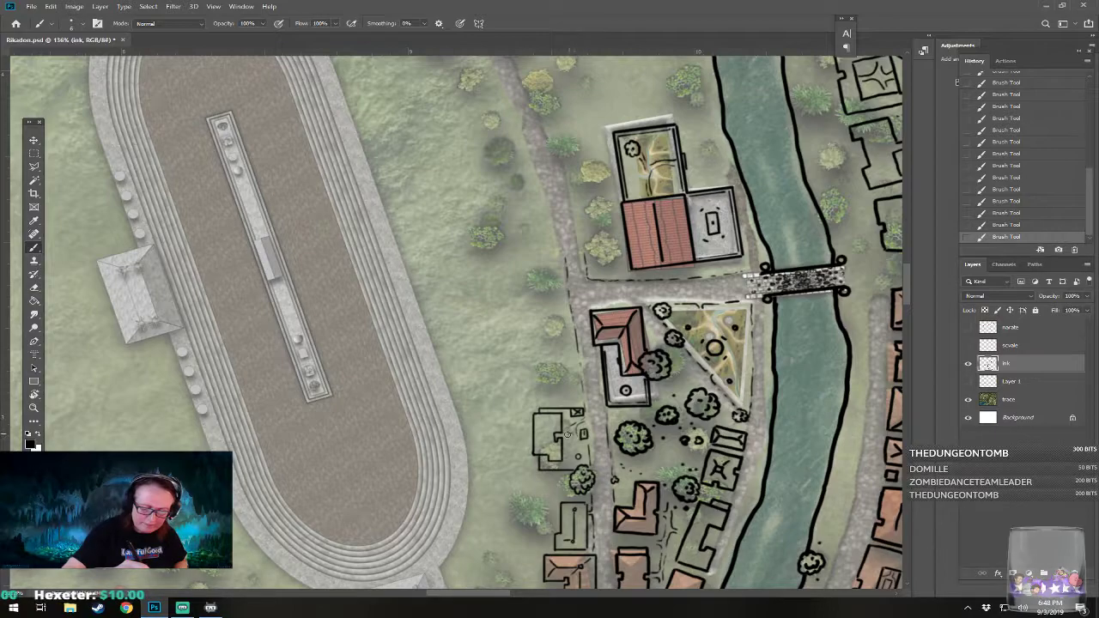
Step: Examine the ink work around the racetrack, river and theatre at a wider zoom
left_click_drag(569, 424, 518, 407)
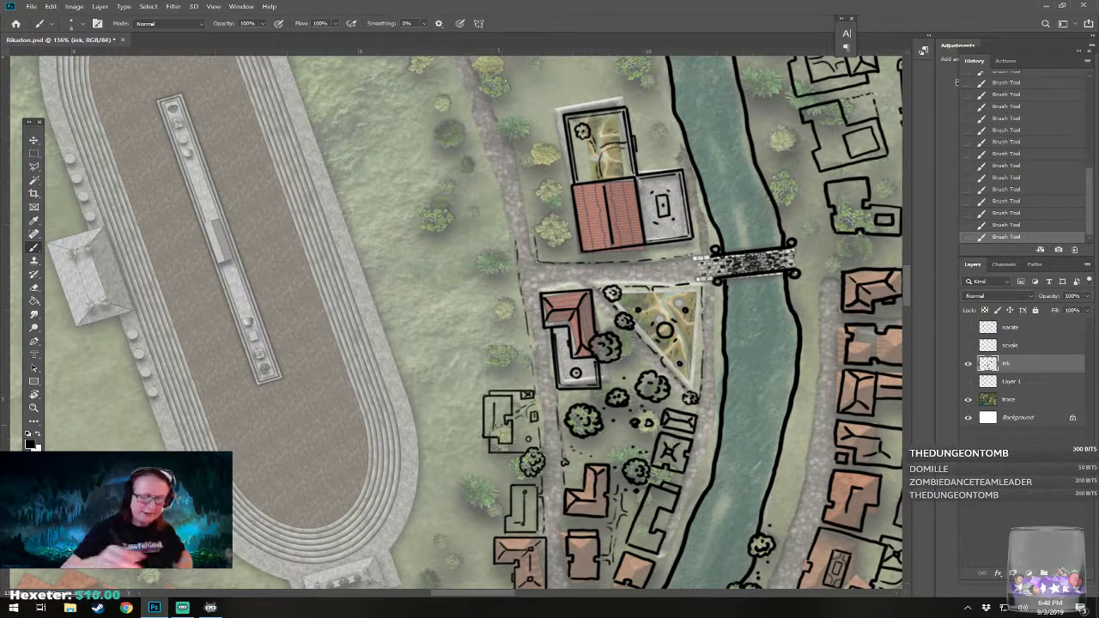
scroll(494, 417, "down", 2)
scroll(515, 412, "down", 3)
scroll(515, 412, "up", 2)
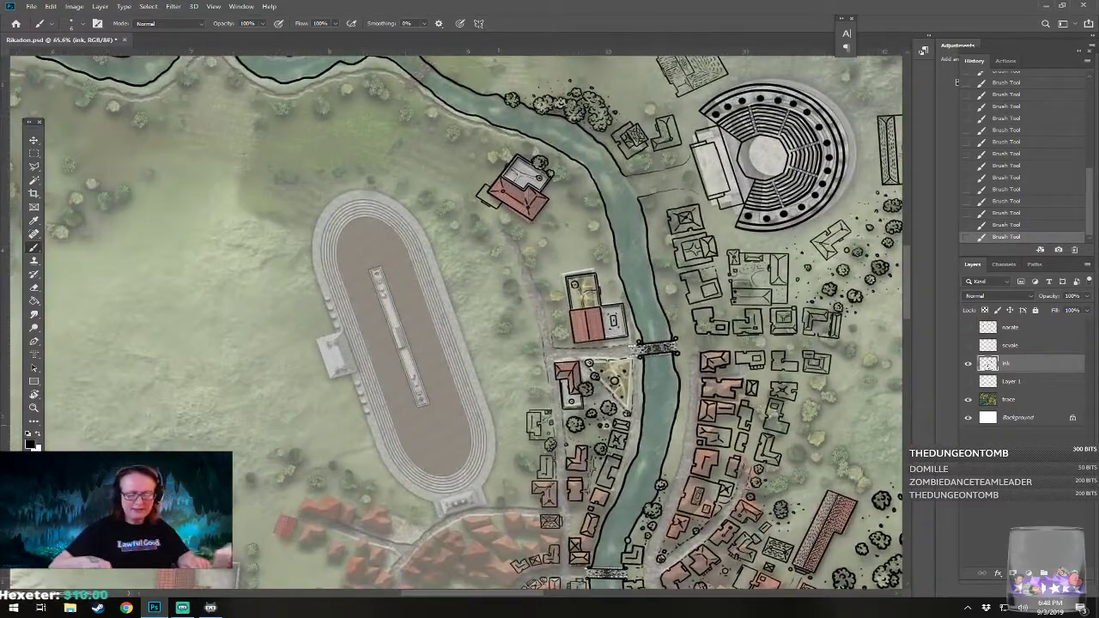
left_click_drag(569, 469, 499, 425)
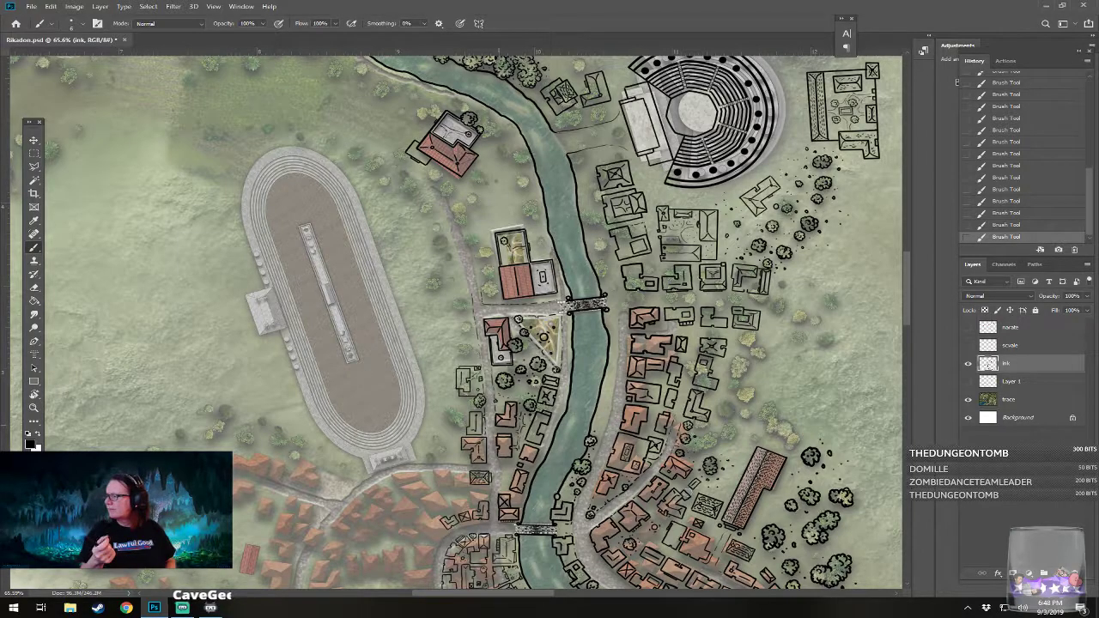
left_click_drag(499, 425, 569, 479)
scroll(558, 437, "up", 6)
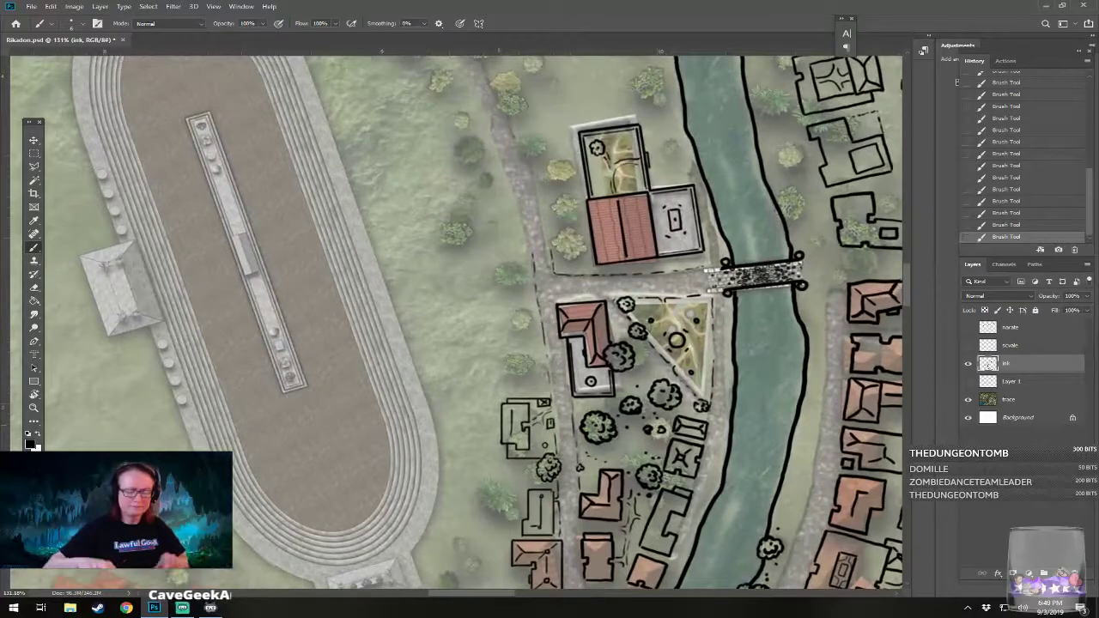
left_click_drag(558, 437, 570, 446)
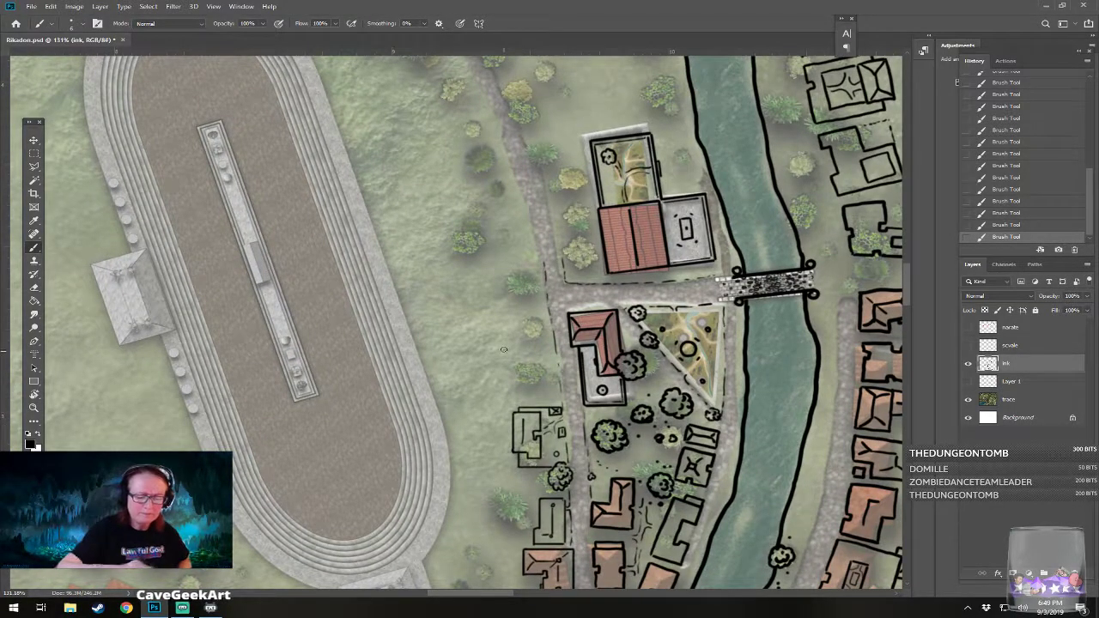
Step: Ink a square courtyard house west of the bridge road junction, with nested roof lines, corner hips and a courtyard centrepiece
mouse_move(511, 350)
left_mouse_down()
mouse_move(523, 351)
mouse_move(503, 364)
mouse_move(505, 410)
mouse_move(508, 399)
mouse_move(555, 398)
mouse_move(557, 332)
mouse_move(503, 333)
left_mouse_up()
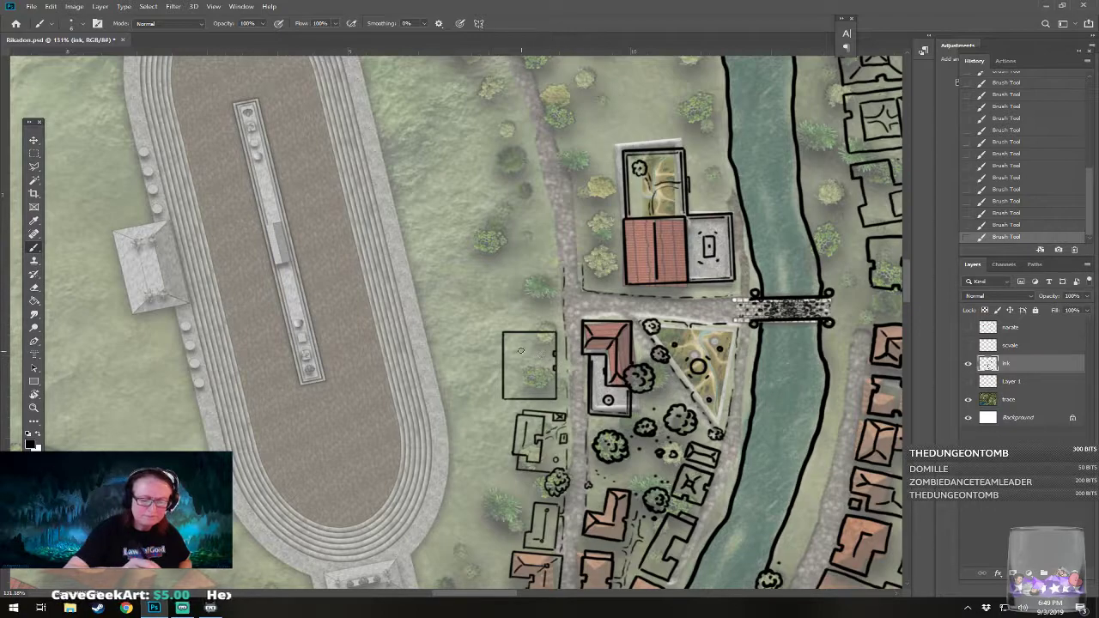
mouse_move(523, 347)
left_mouse_down()
mouse_move(542, 349)
mouse_move(542, 376)
mouse_move(523, 377)
mouse_move(522, 349)
left_mouse_up()
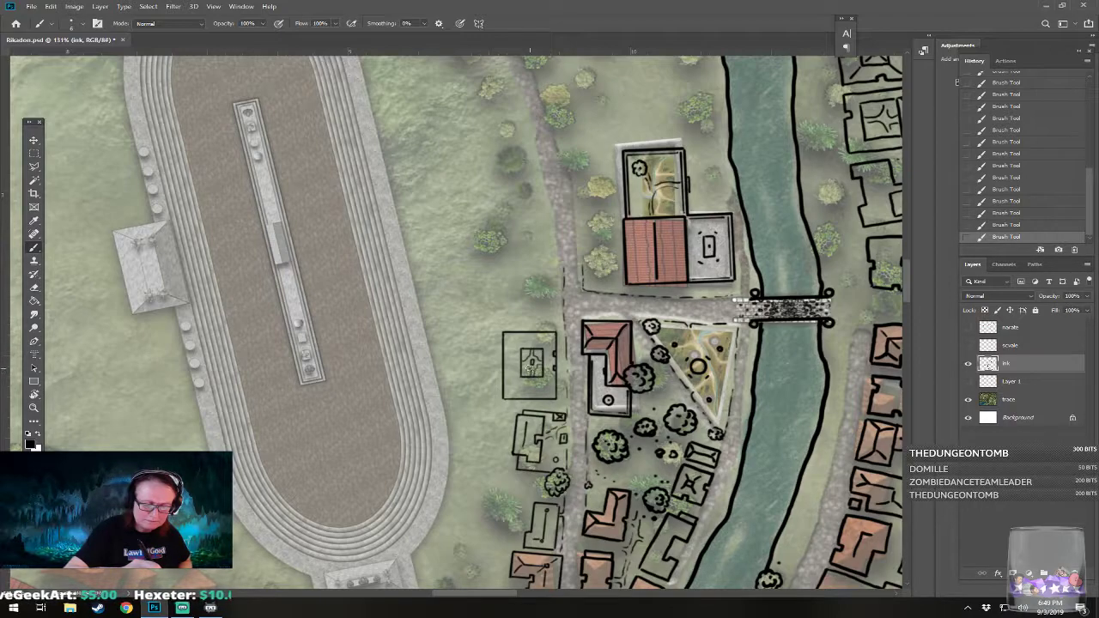
mouse_move(513, 347)
left_mouse_down()
mouse_move(518, 390)
mouse_move(548, 387)
mouse_move(547, 340)
mouse_move(512, 341)
left_mouse_up()
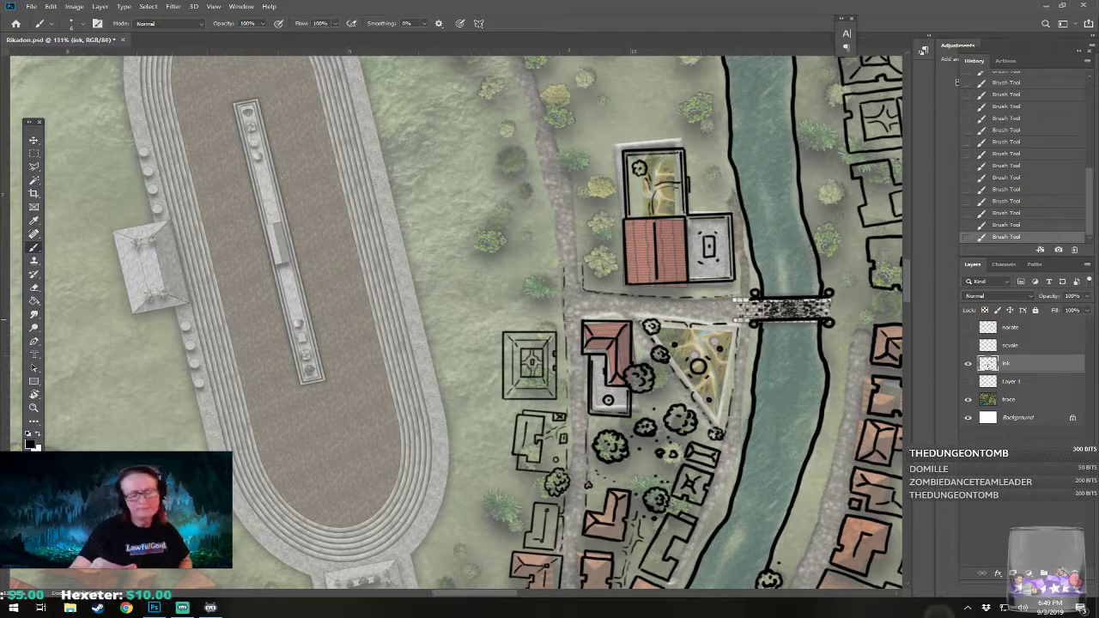
Step: Ink the roadside details east of the courtyard house, erase the excess ink there, and add small bushes along the road
left_click_drag(567, 319, 555, 374)
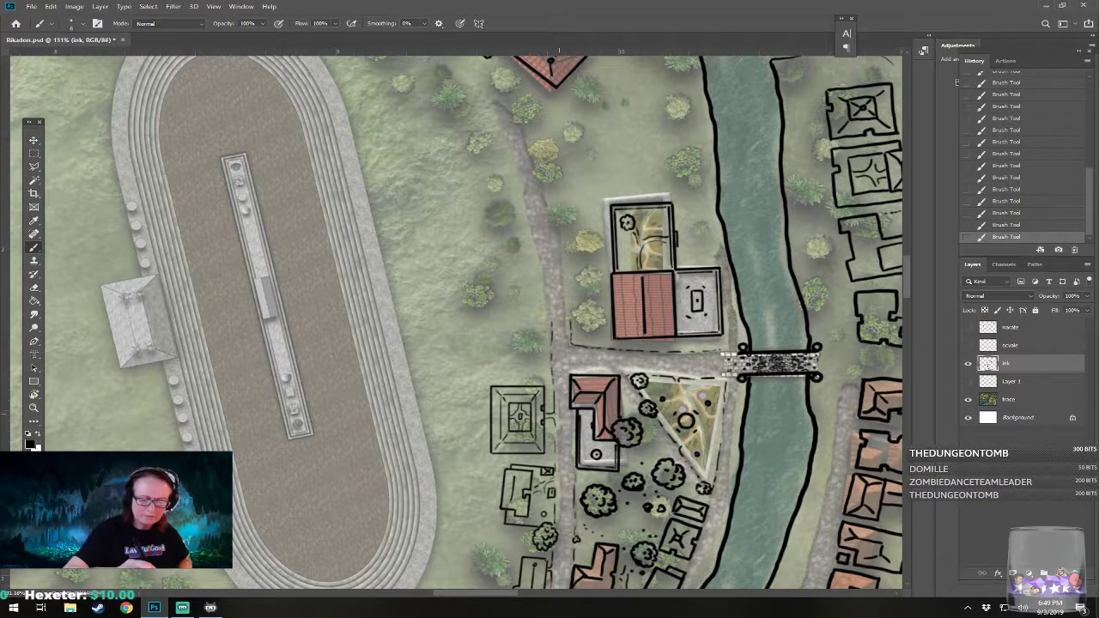
right_click(558, 412)
key("Escape")
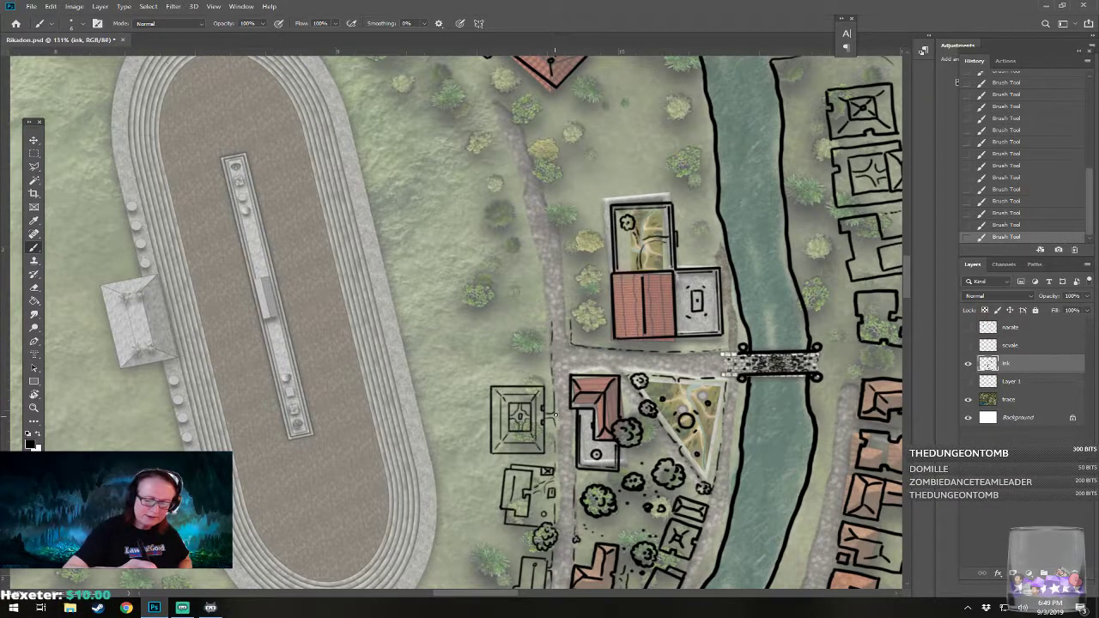
left_click_drag(554, 414, 564, 401)
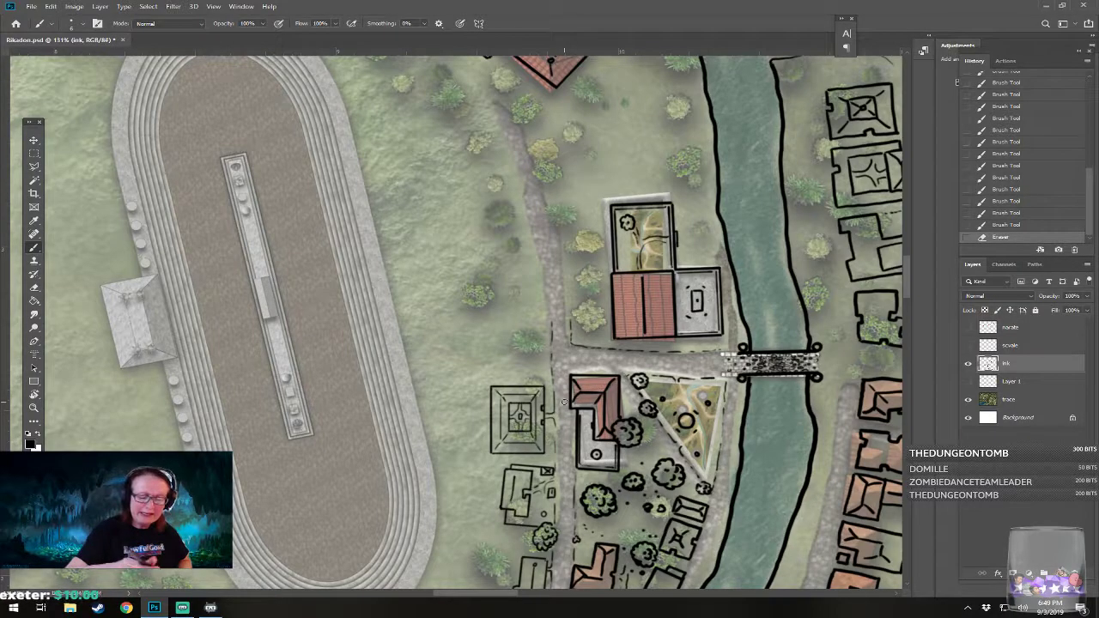
mouse_move(547, 388)
left_mouse_down()
mouse_move(554, 458)
mouse_move(520, 459)
left_mouse_up()
Step: Ink the outline of an L-shaped house and its yard walls directly north of the courtyard house
scroll(530, 454, "down", 6)
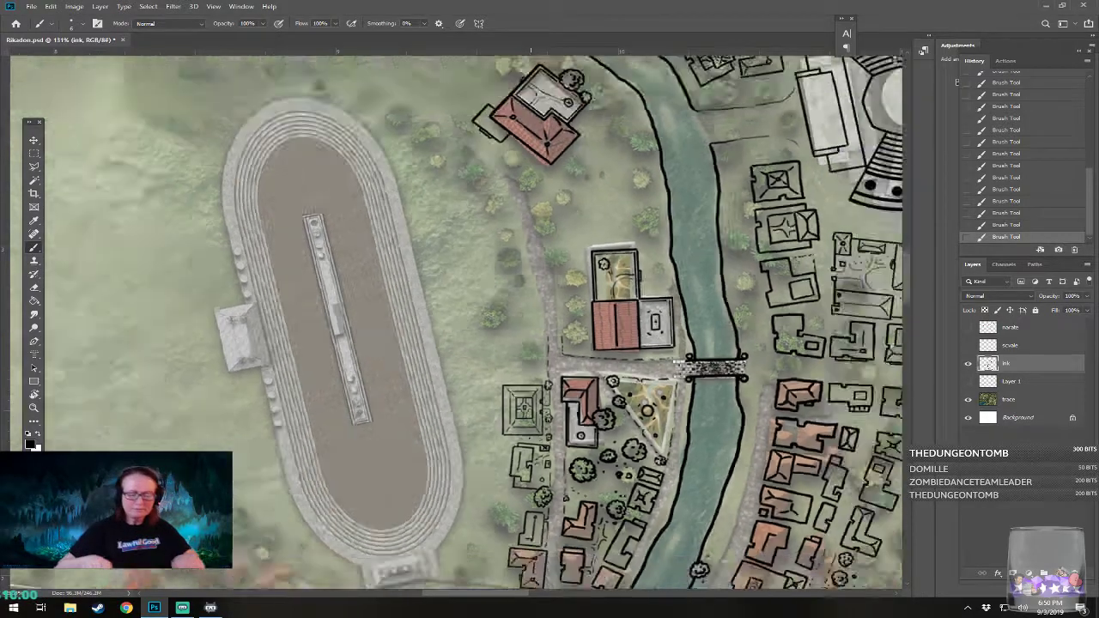
scroll(530, 454, "up", 4)
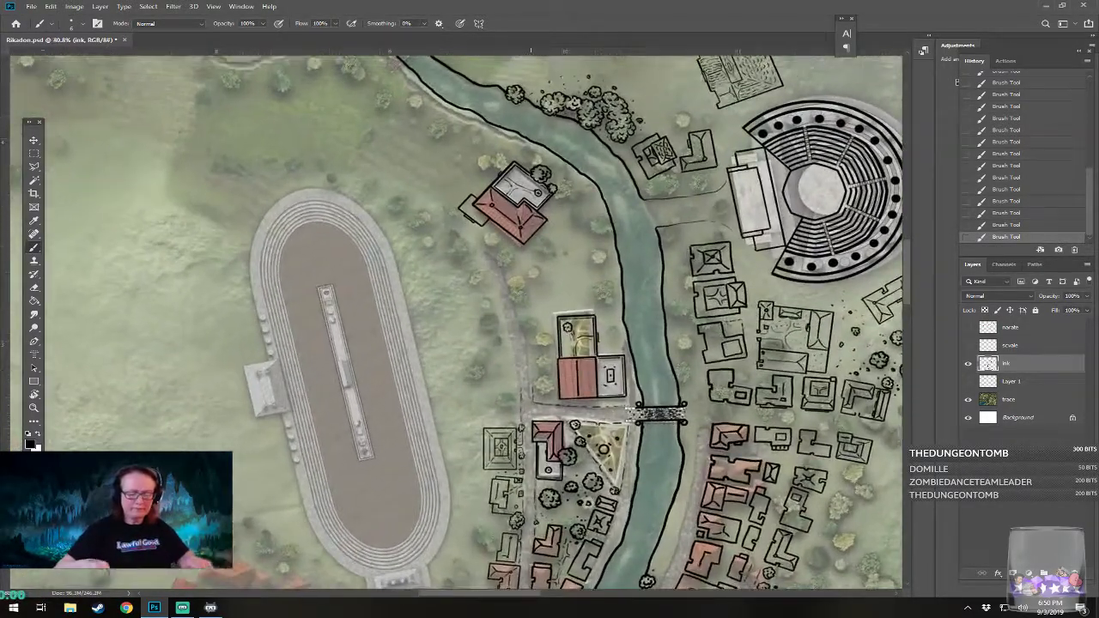
scroll(455, 322, "up", 1)
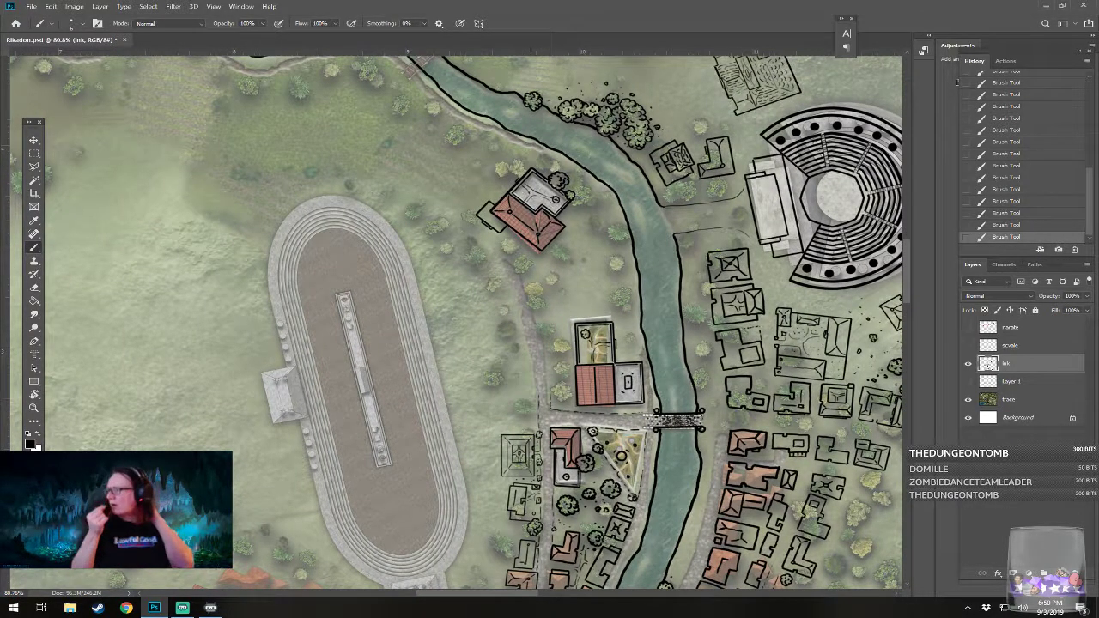
scroll(455, 371, "up", 4)
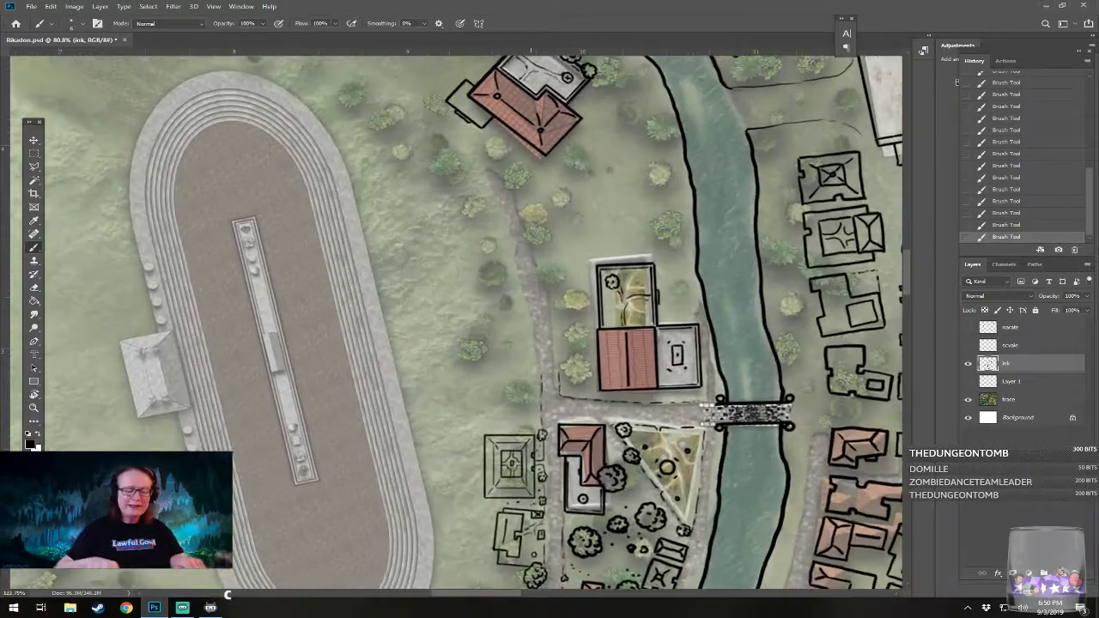
scroll(455, 322, "up", 1)
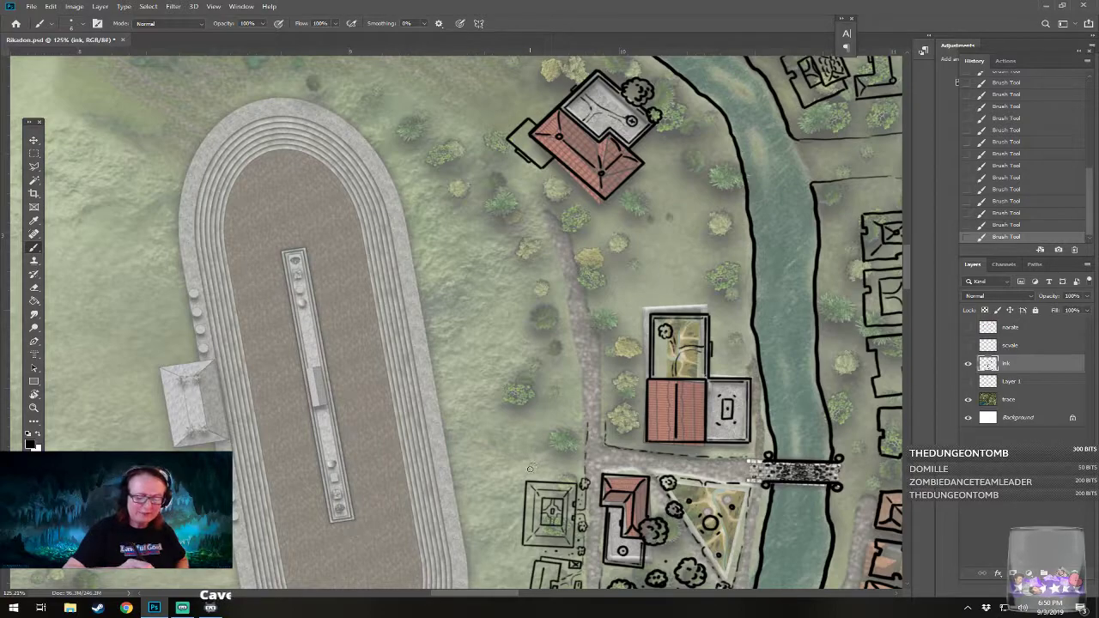
mouse_move(527, 469)
left_mouse_down()
mouse_move(583, 464)
mouse_move(573, 469)
mouse_move(573, 398)
mouse_move(536, 404)
left_mouse_up()
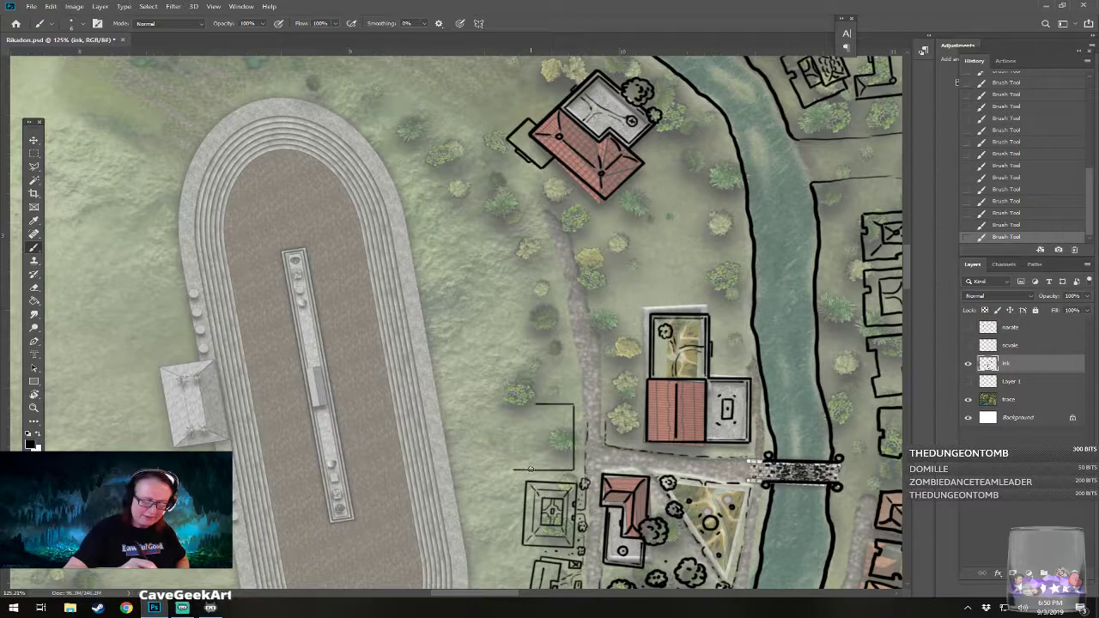
mouse_move(513, 470)
left_mouse_down()
mouse_move(519, 422)
mouse_move(543, 427)
mouse_move(544, 448)
mouse_move(573, 447)
left_mouse_up()
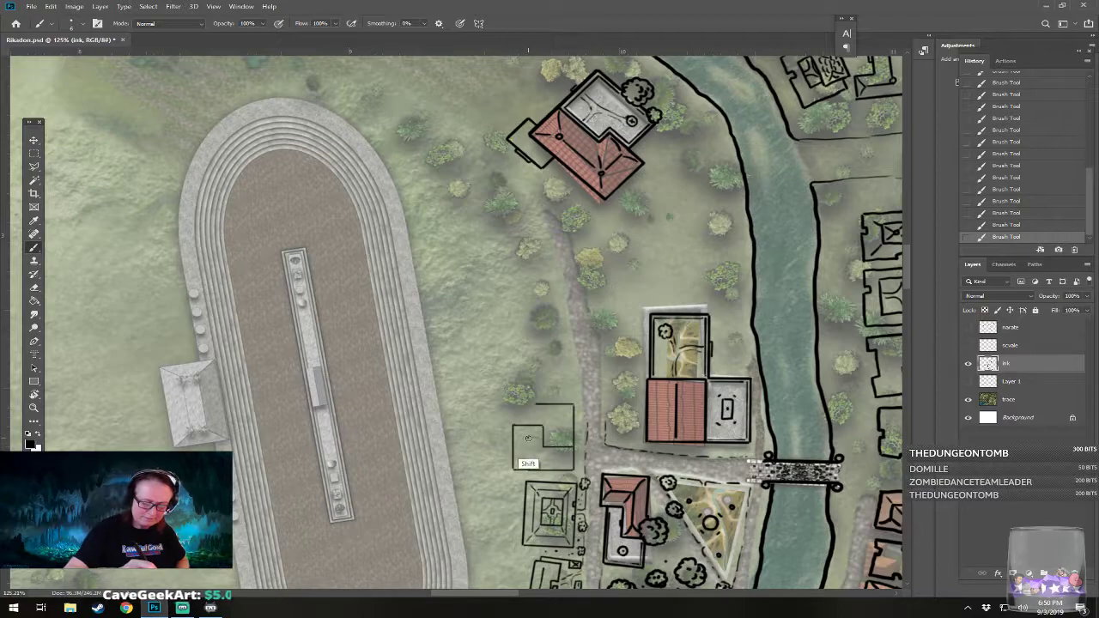
Step: Undo the last stroke on the new L-shaped house, ink its roof ridge and hip lines, and clean up its south edge
key("ctrl+z")
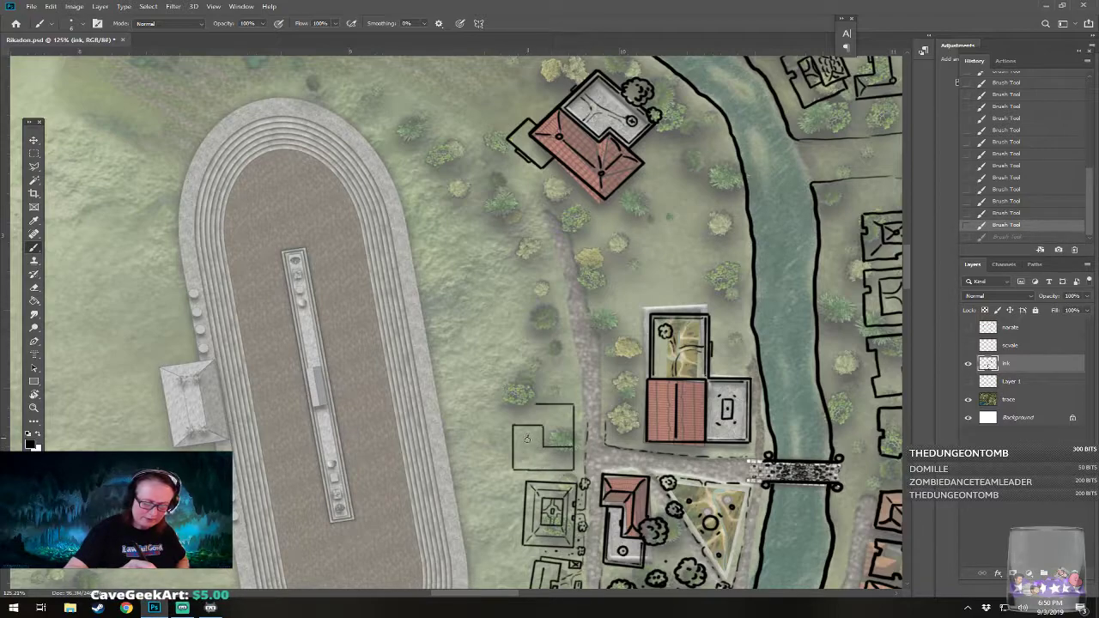
left_click(528, 435)
left_click(529, 457, "shift")
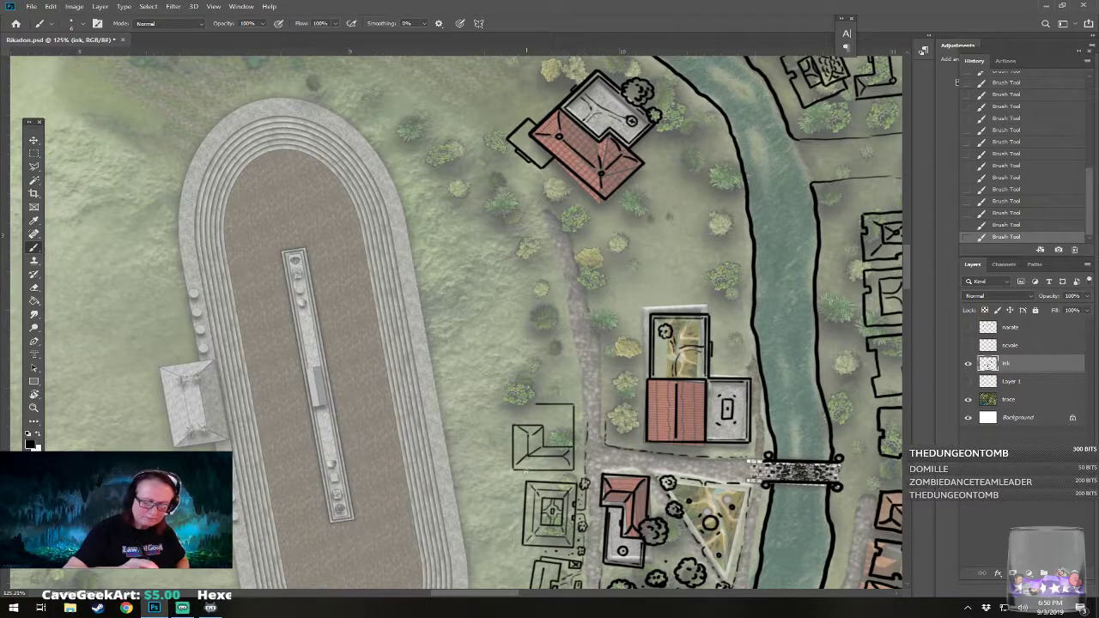
left_click(530, 472)
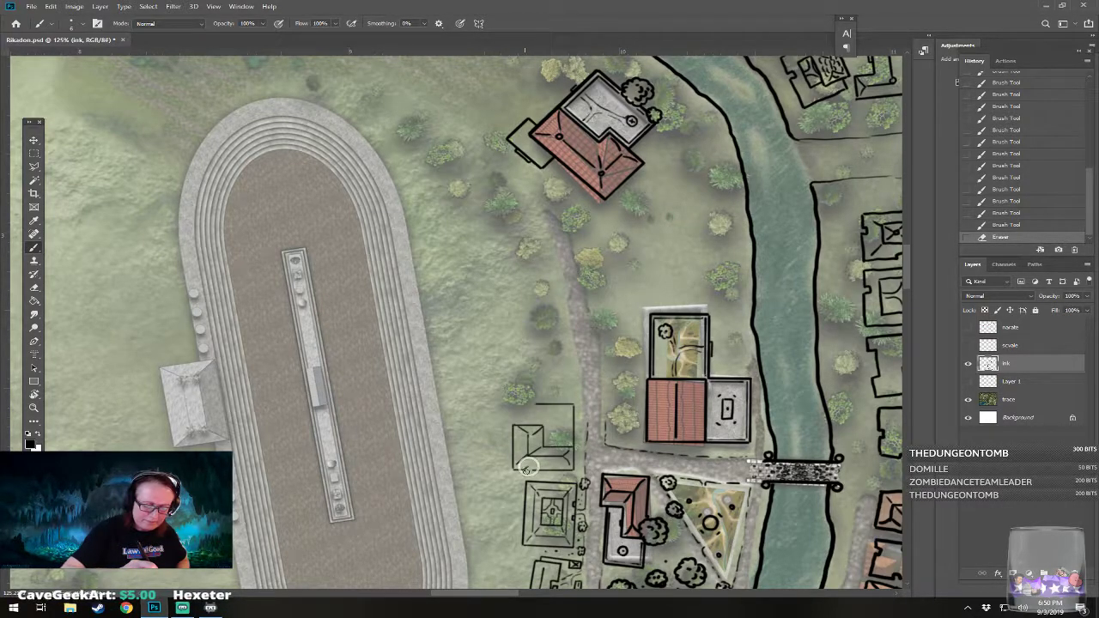
left_click(529, 469)
left_click(531, 469)
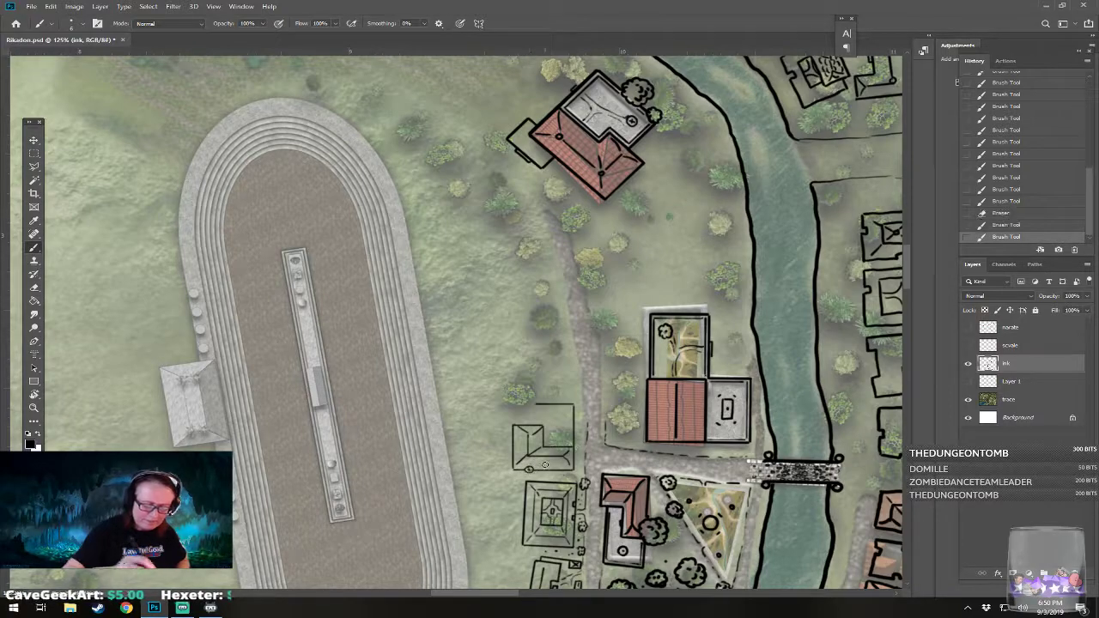
left_click(546, 435)
Step: Ink a small crossed-roof hut in the yard's northwest corner, erase part of the yard ink, and ink a path towards the road
left_click(532, 423)
mouse_move(534, 424)
left_mouse_down()
mouse_move(534, 403)
mouse_move(549, 411)
left_mouse_up()
left_click(534, 425)
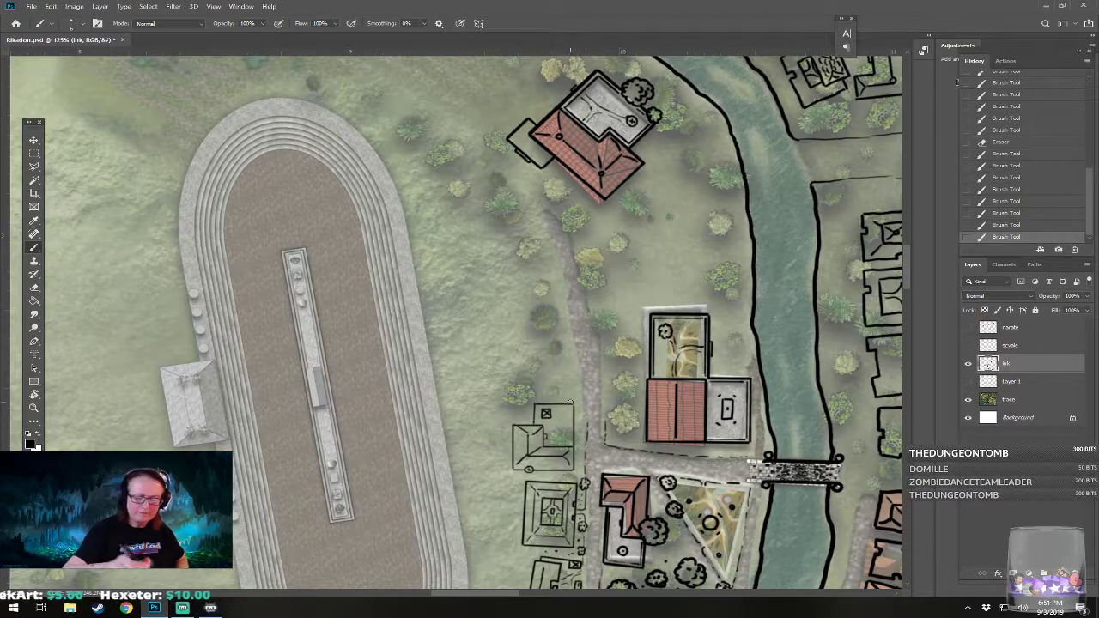
left_click(529, 470)
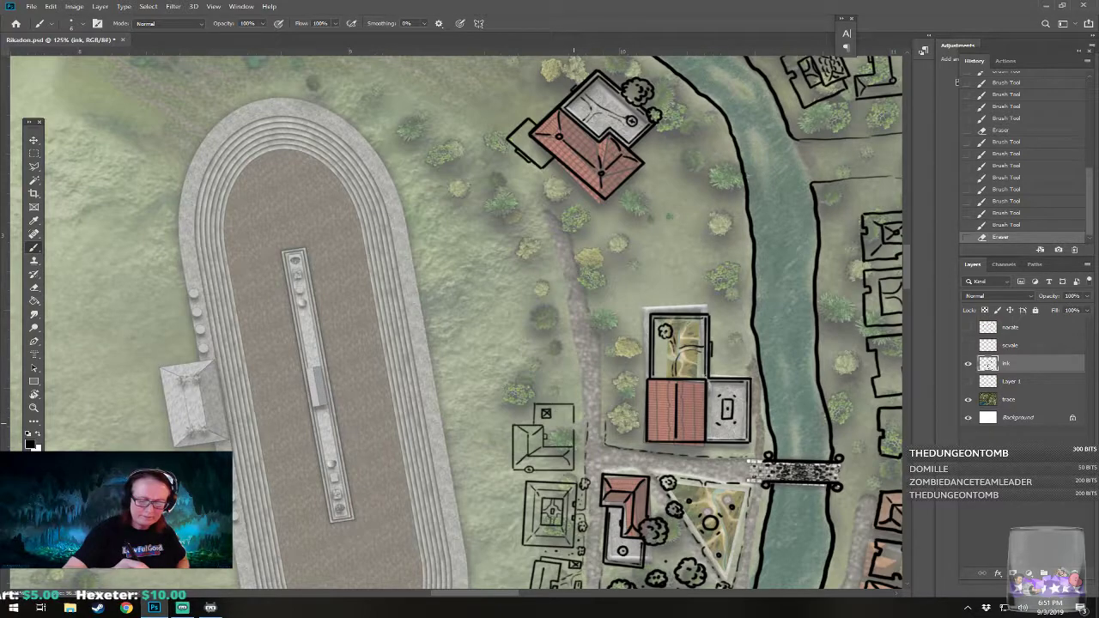
left_click_drag(581, 419, 592, 420)
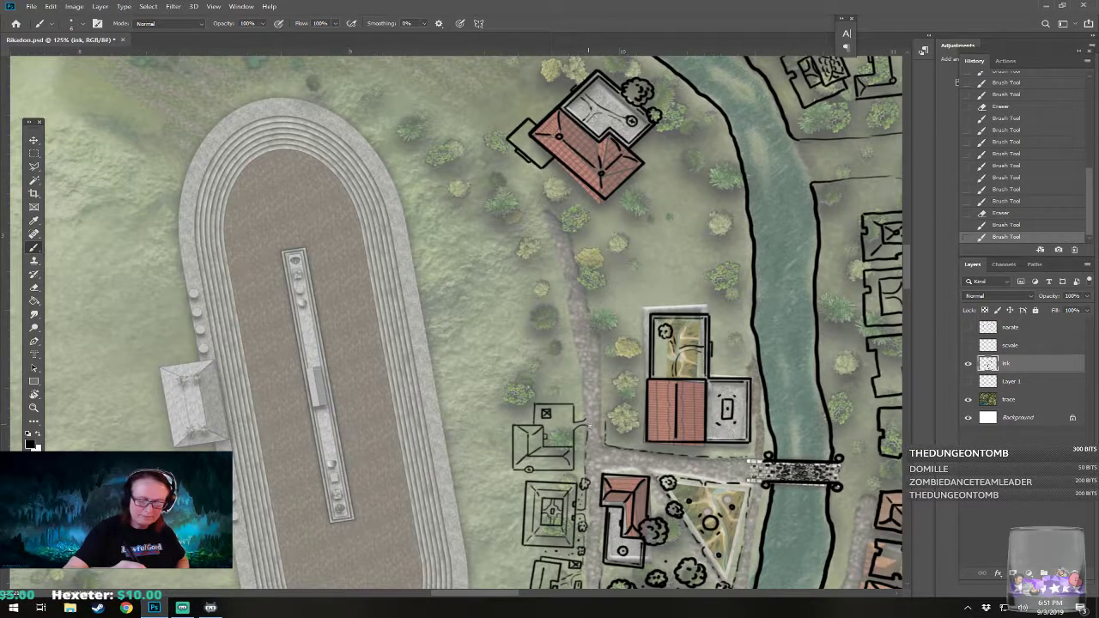
Step: Erase the excess path ink east of the L-shaped house's yard and ink small bushes along the yard's south and east edges
left_click_drag(588, 427, 588, 432)
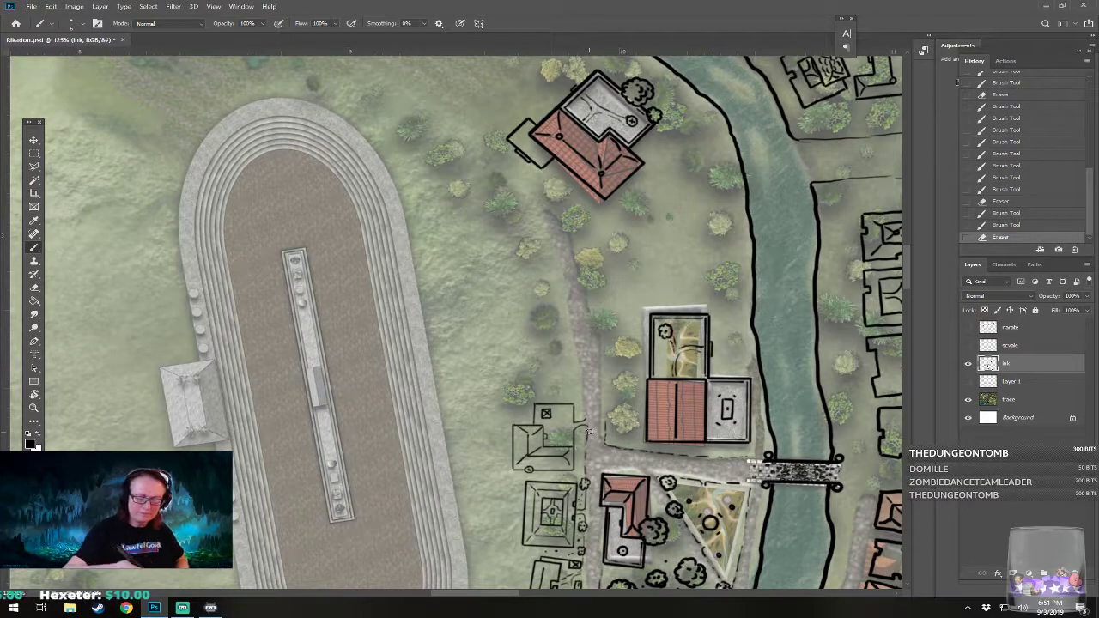
left_click(570, 476)
left_click(559, 477)
left_click(574, 476)
left_click(580, 468)
left_click(582, 459)
left_click_drag(582, 452, 584, 447)
left_click(583, 442)
left_click(582, 435)
left_click(582, 426)
left_click(582, 413)
Step: Ink bushes at the yard's northeast corner and a cluster of bushes across the road, west of the large red-roofed house
left_click(578, 401)
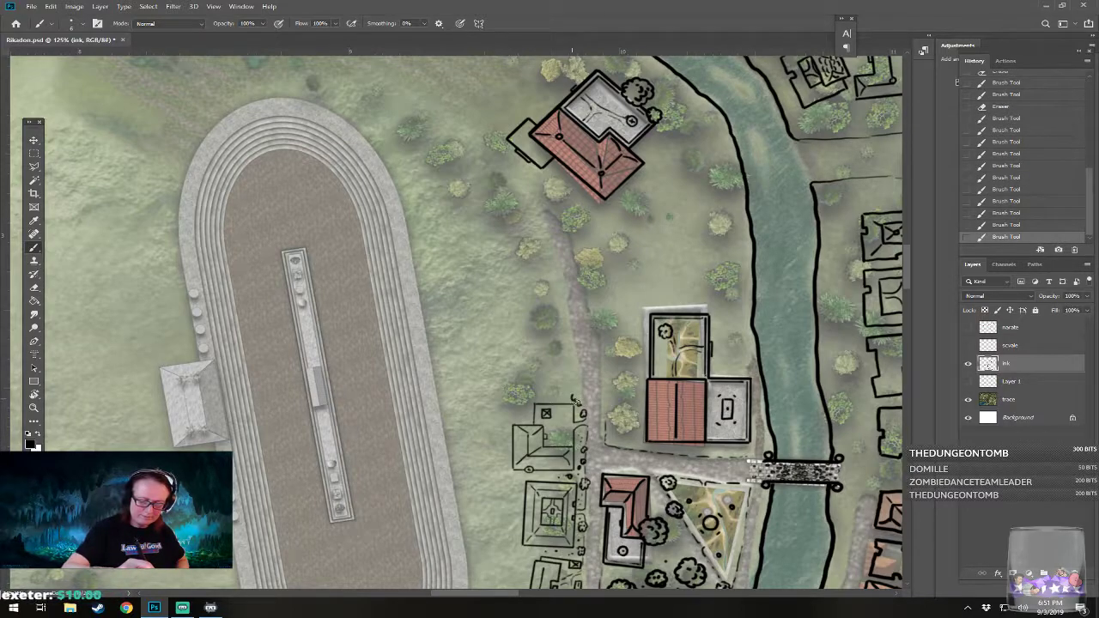
left_click(574, 396)
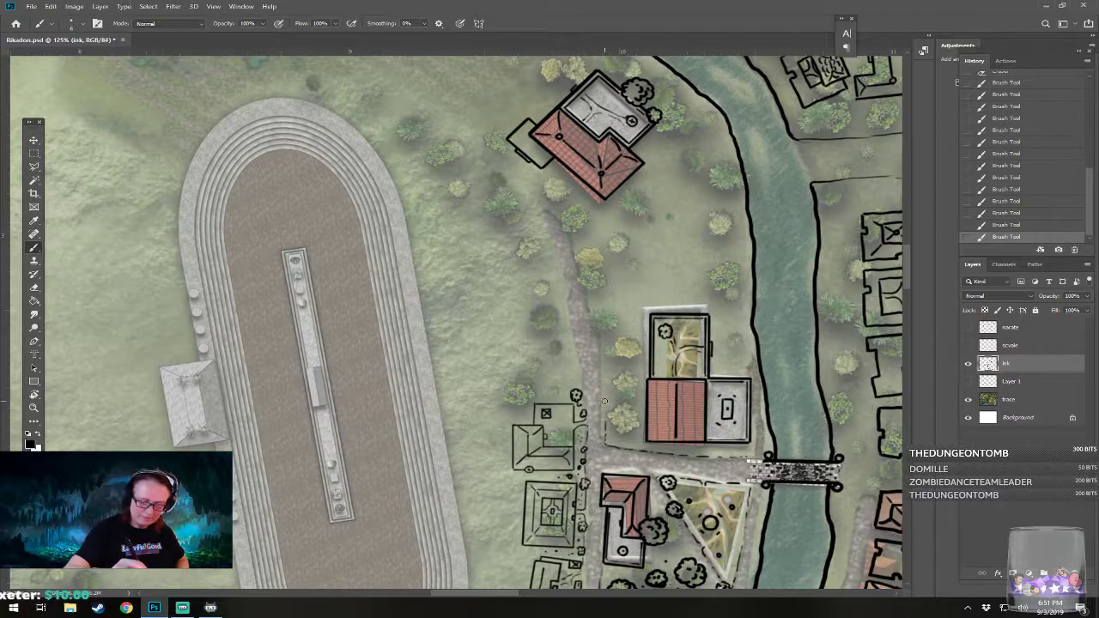
mouse_move(607, 402)
left_mouse_down()
mouse_move(614, 439)
mouse_move(630, 437)
mouse_move(630, 423)
mouse_move(614, 422)
mouse_move(623, 434)
mouse_move(625, 425)
left_mouse_up()
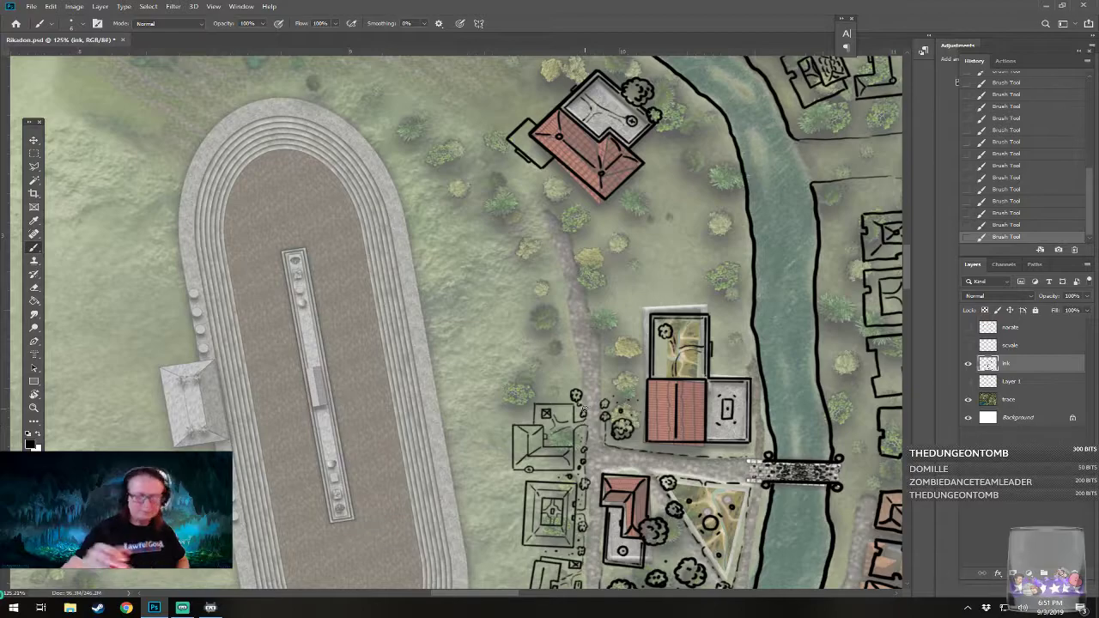
Step: Examine the inked map from the bridge and racetrack up to the river bend and the uninked fields
scroll(584, 411, "down", 5)
scroll(460, 322, "up", 3)
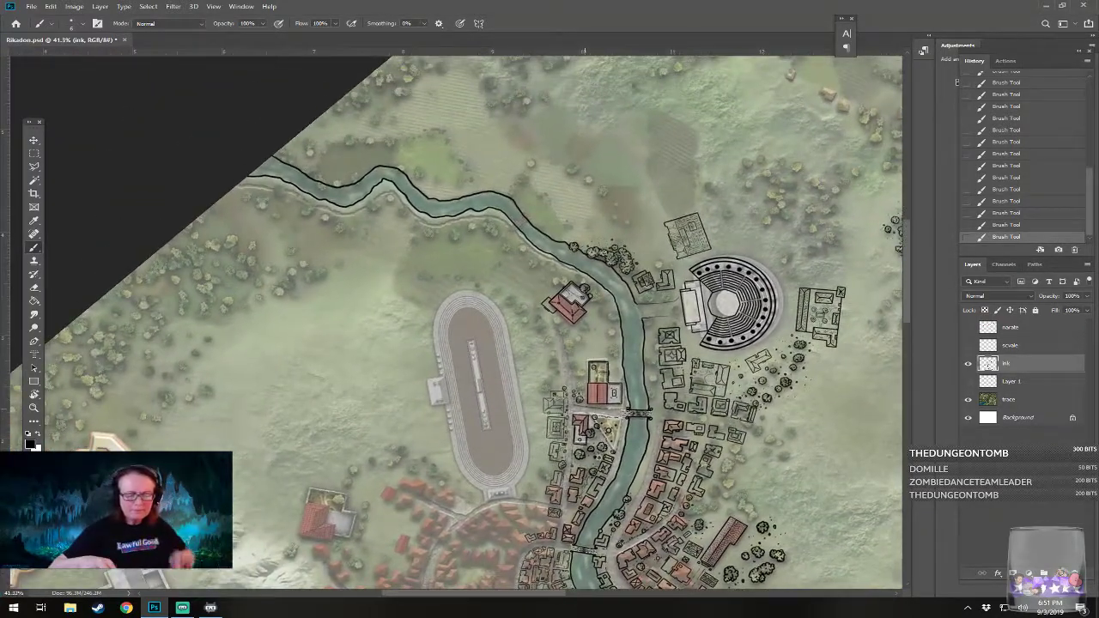
scroll(550, 323, "up", 2)
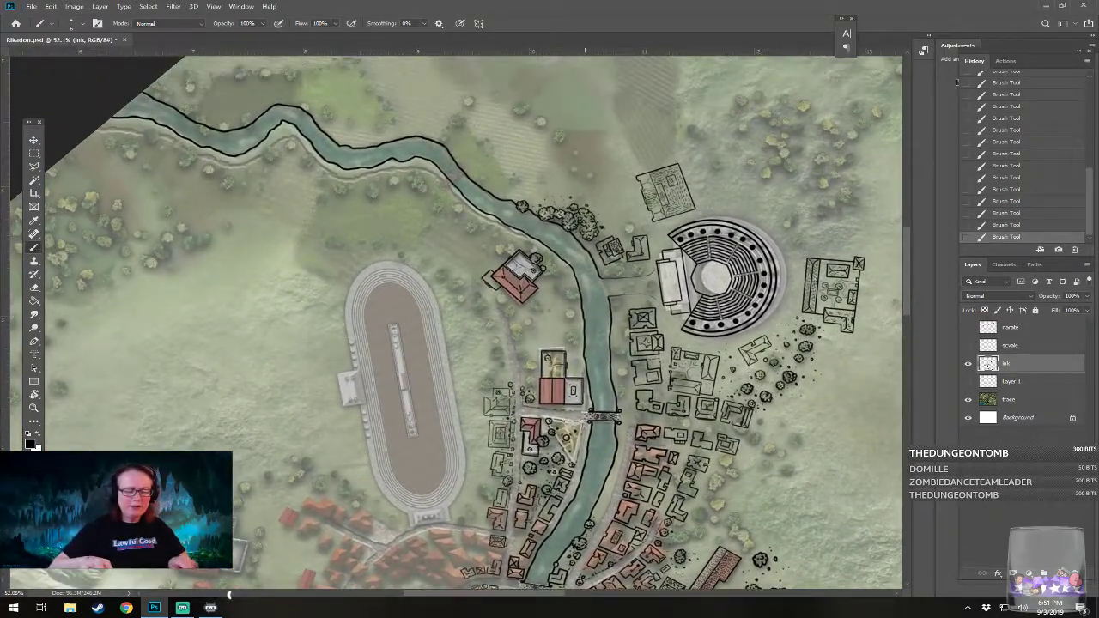
scroll(456, 323, "down", 2)
scroll(456, 323, "left", 2)
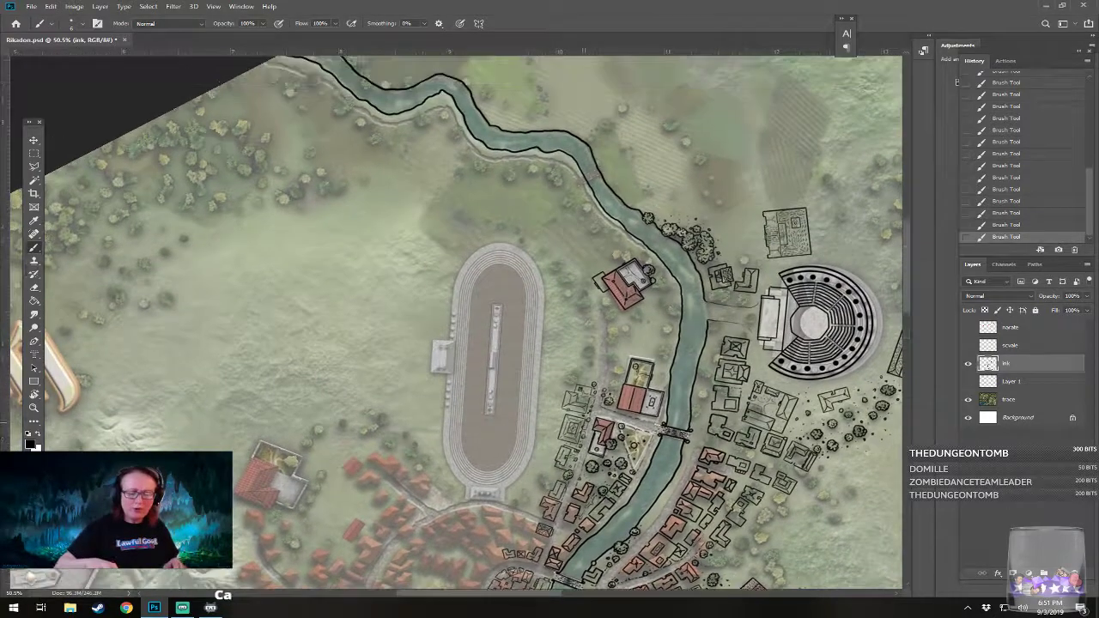
scroll(455, 322, "up", 3)
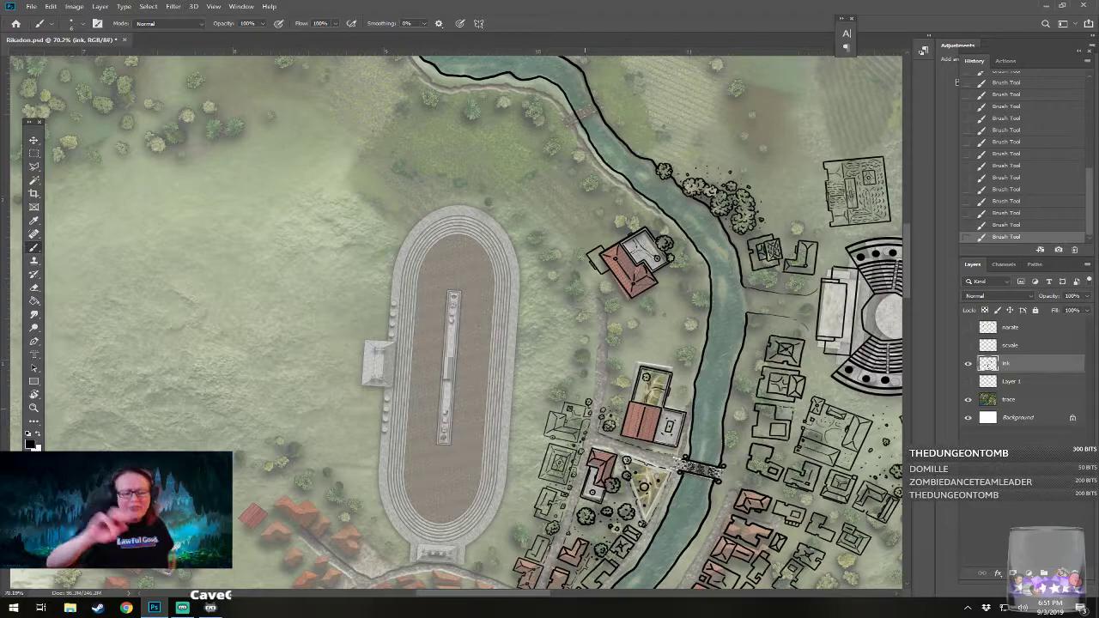
scroll(456, 323, "up", 2)
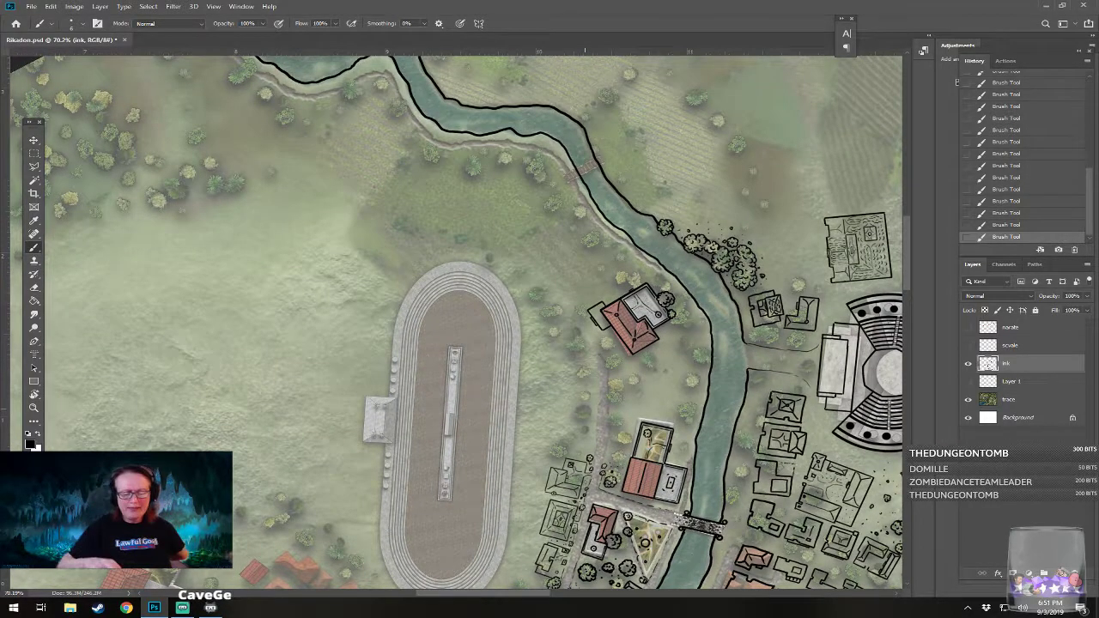
scroll(456, 323, "left", 1)
scroll(456, 323, "down", 1)
scroll(456, 323, "up", 1)
scroll(456, 322, "right", 1)
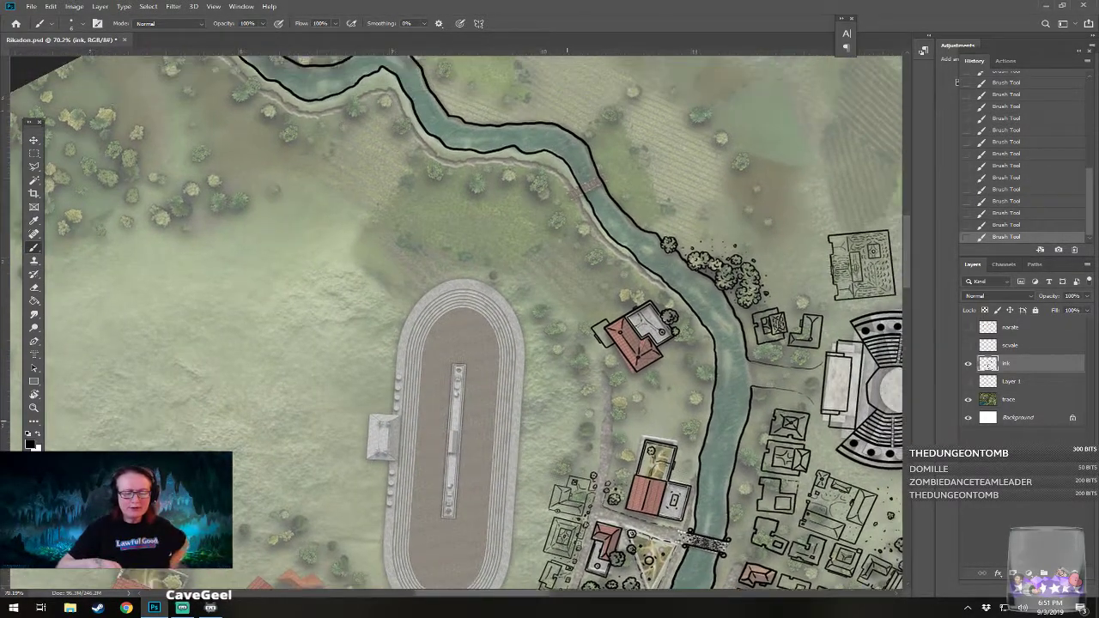
scroll(456, 323, "down", 1)
scroll(456, 323, "up", 2)
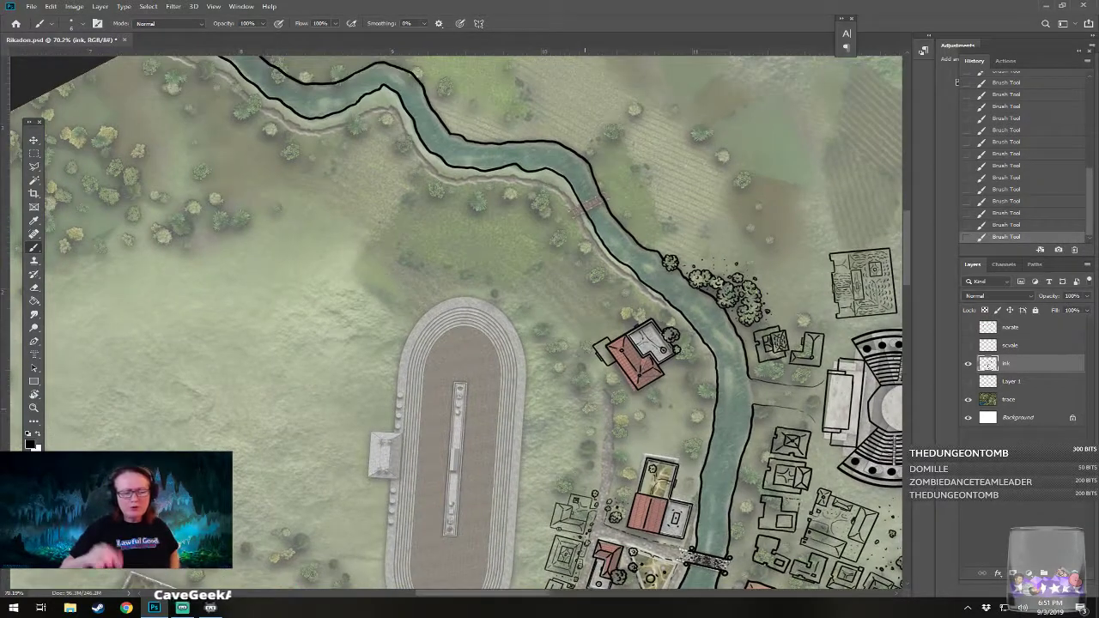
Step: Ink a rectangular walled compound outline between the racetrack and the path, leaving a small gateway in its east wall
scroll(456, 323, "left", 3)
scroll(456, 323, "down", 7)
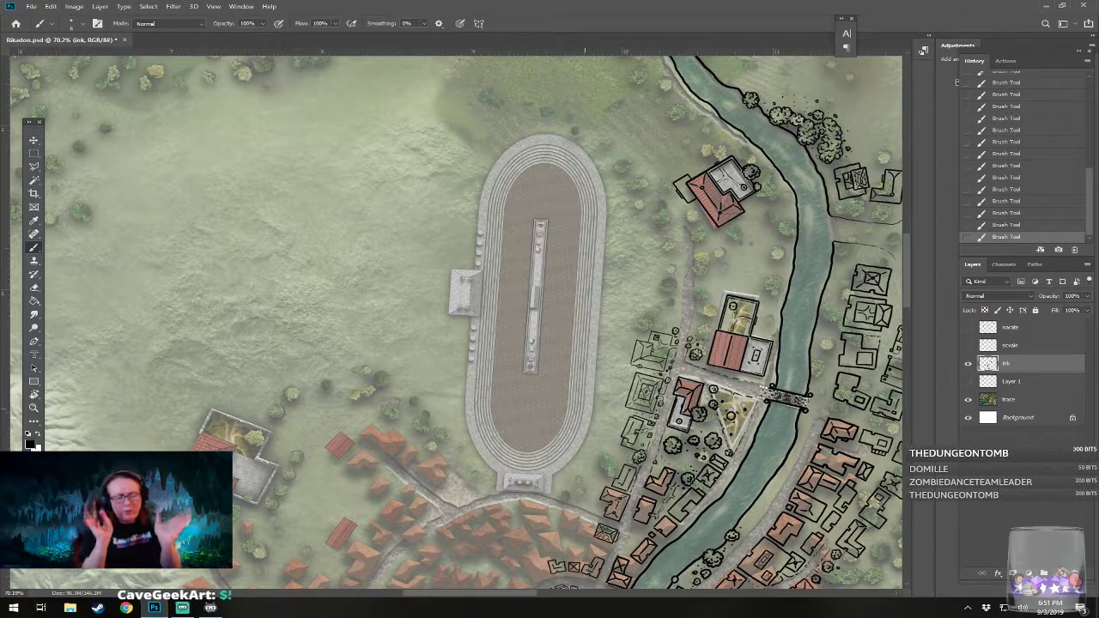
scroll(456, 323, "up", 3)
scroll(695, 412, "up", 3)
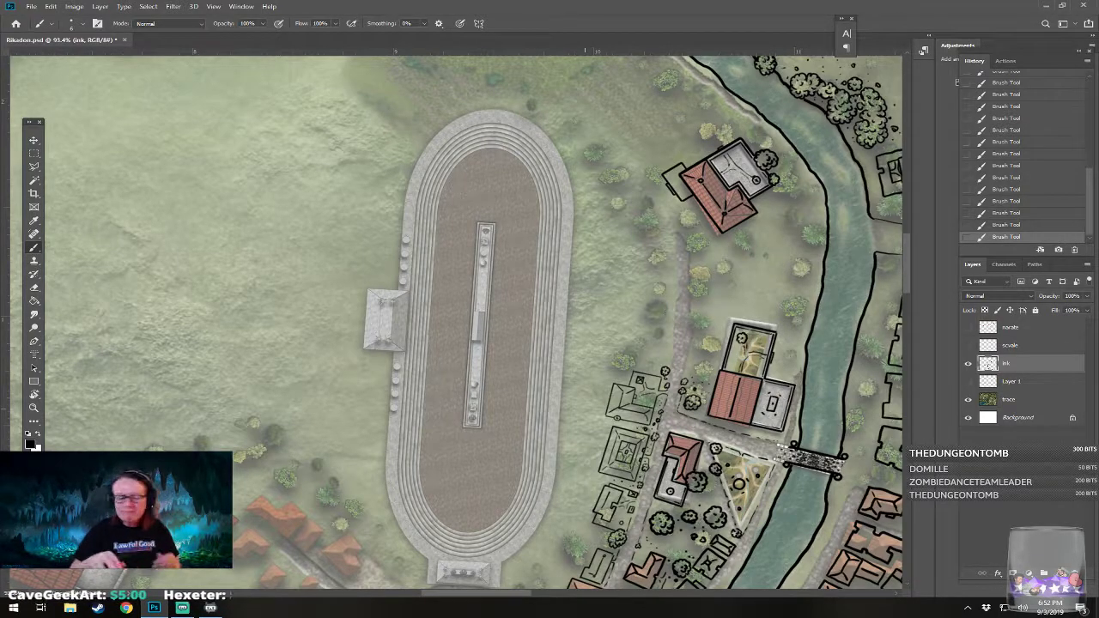
scroll(682, 420, "up", 5)
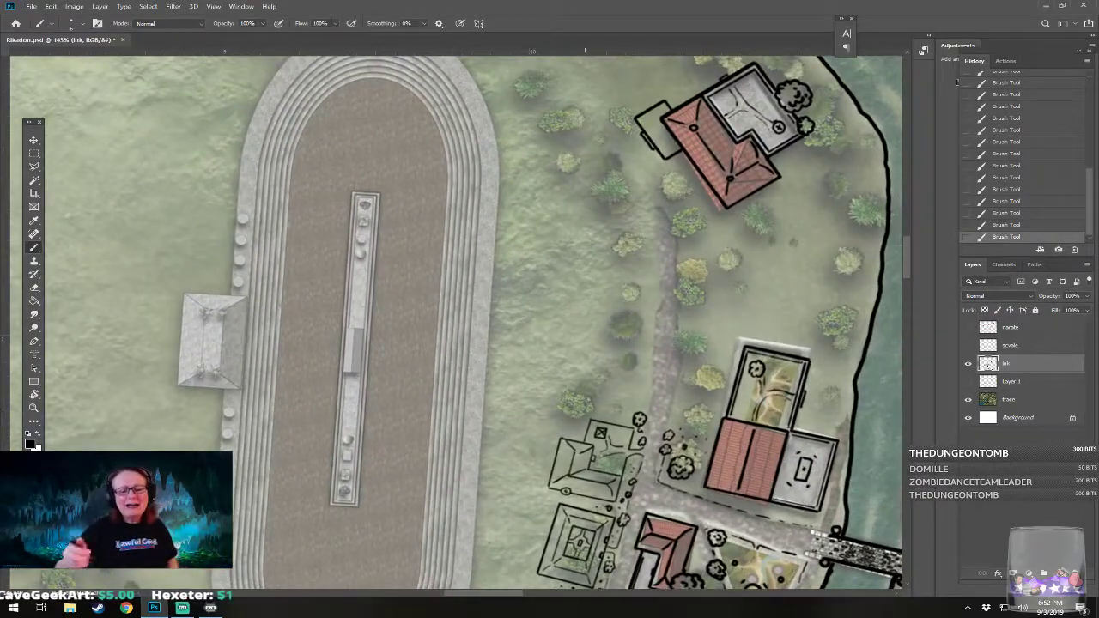
left_click_drag(585, 371, 593, 409)
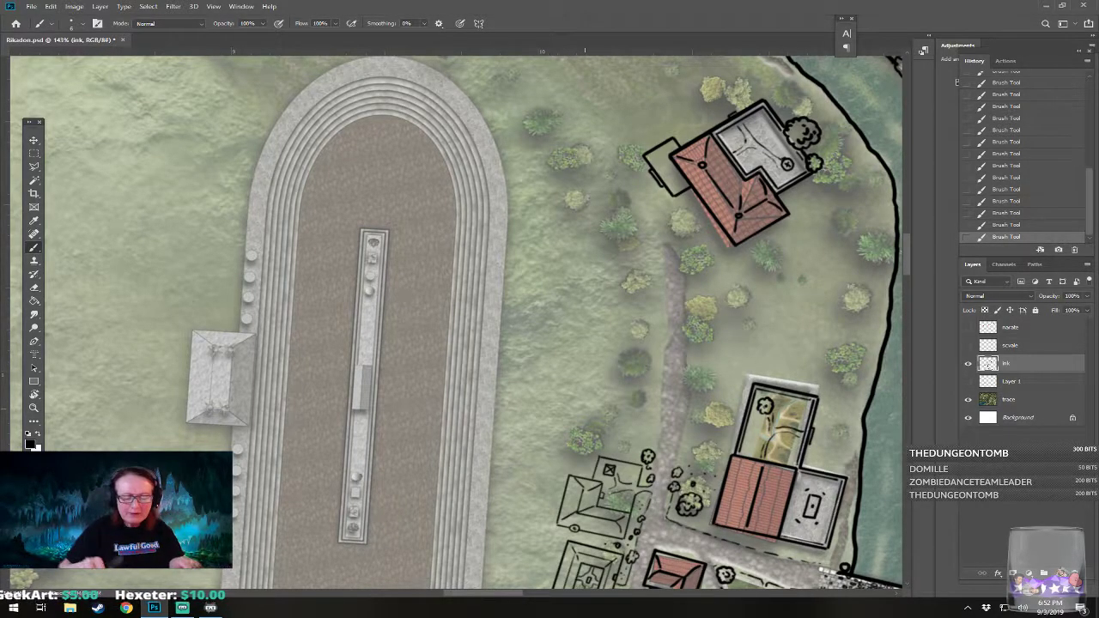
left_click_drag(584, 408, 652, 416)
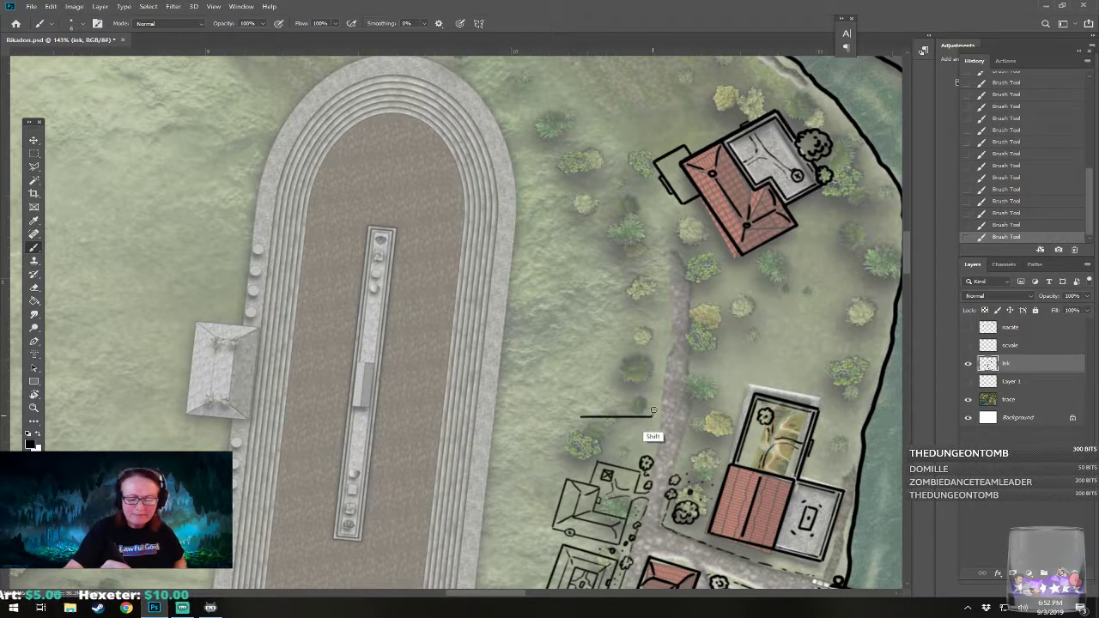
left_click(651, 377, "shift")
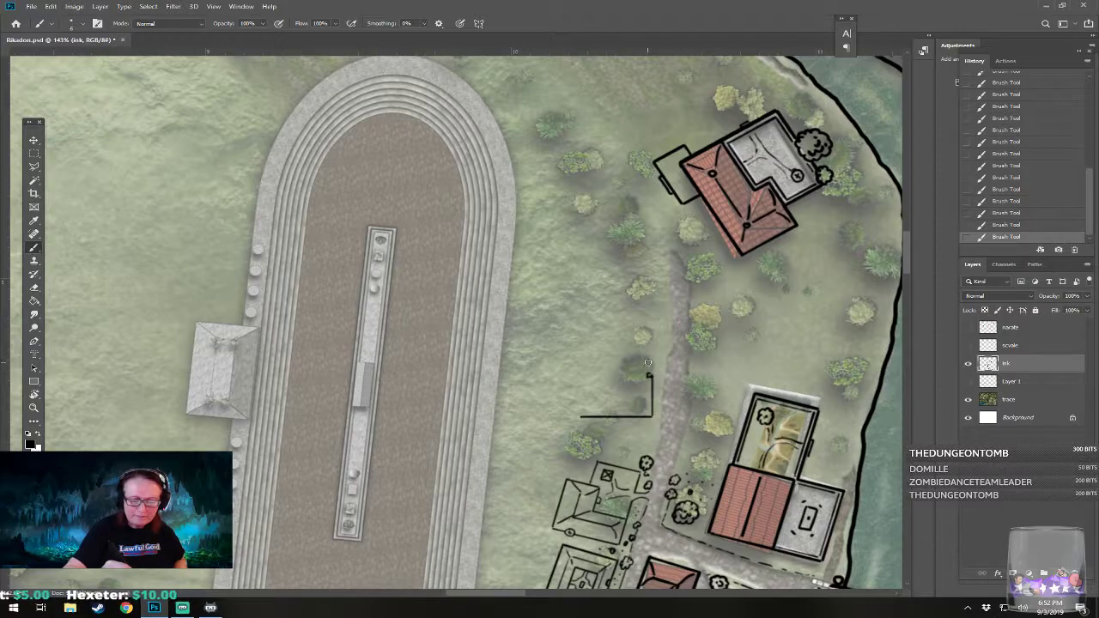
left_click(652, 321, "shift")
left_click(585, 321, "shift")
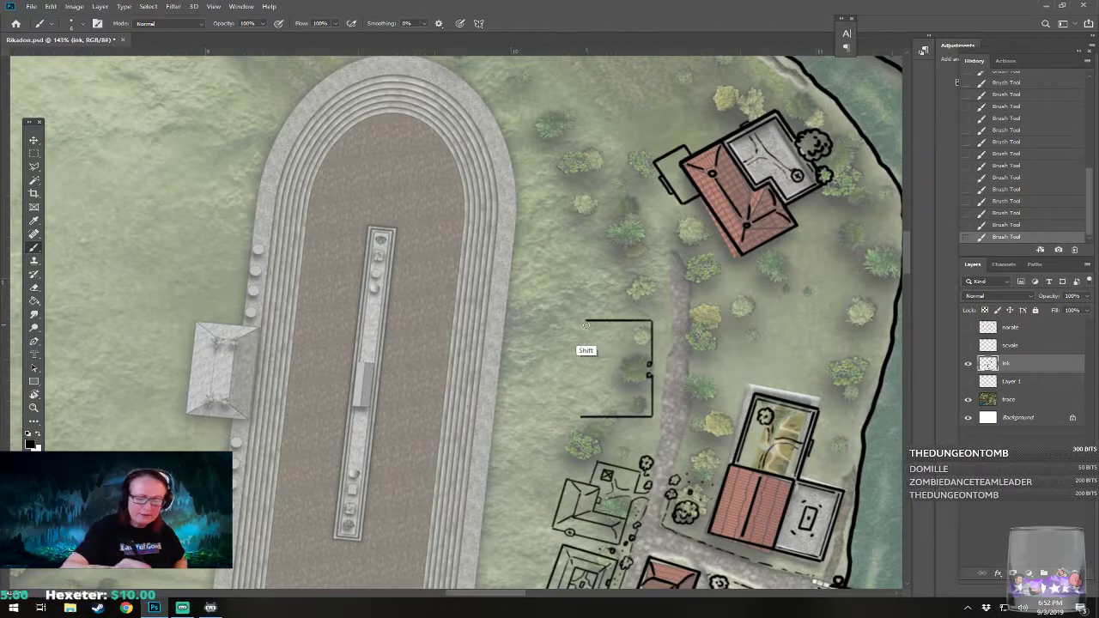
left_click(581, 416, "shift")
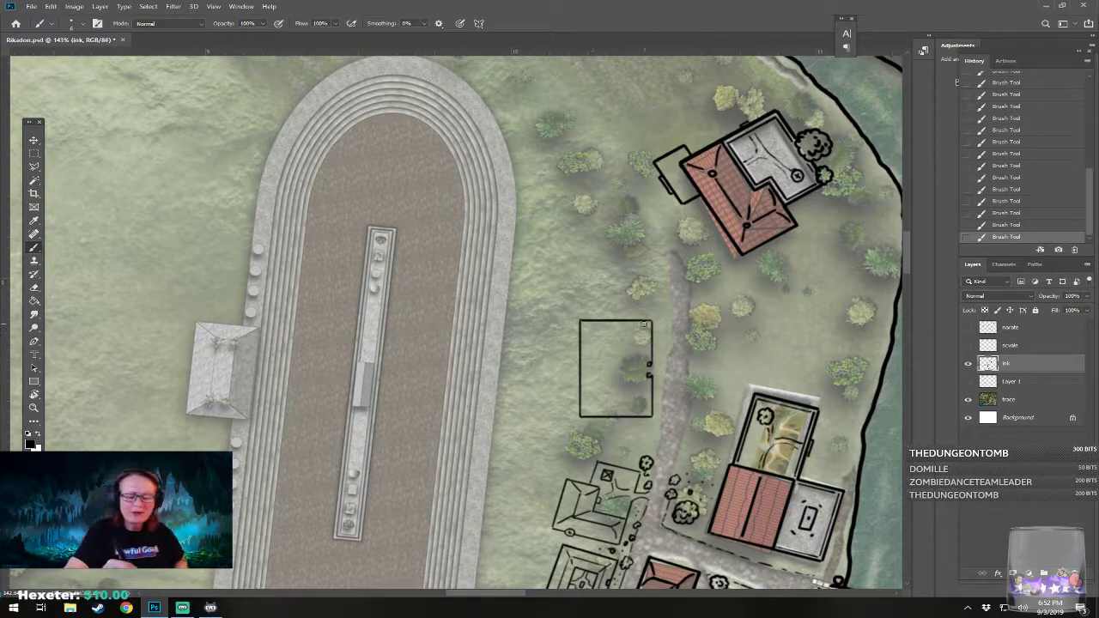
Step: Ink an L-shaped roofed building along the compound's north and west walls and a small rectangular one by its south wall
mouse_move(644, 322)
left_mouse_down()
mouse_move(612, 339)
mouse_move(612, 379)
mouse_move(589, 383)
mouse_move(609, 383)
mouse_move(583, 383)
mouse_move(597, 376)
mouse_move(595, 328)
mouse_move(642, 325)
mouse_move(602, 339)
left_mouse_up()
mouse_move(582, 383)
left_mouse_down()
mouse_move(606, 382)
mouse_move(610, 360)
left_mouse_up()
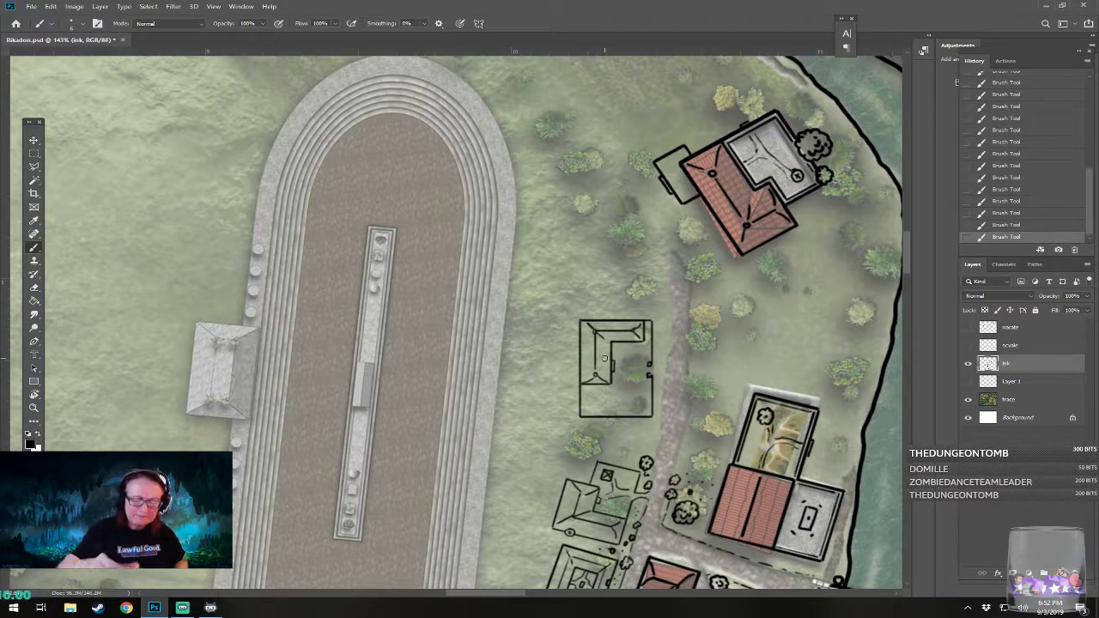
mouse_move(593, 414)
left_mouse_down()
mouse_move(596, 401)
mouse_move(639, 400)
mouse_move(639, 416)
mouse_move(596, 409)
left_mouse_up()
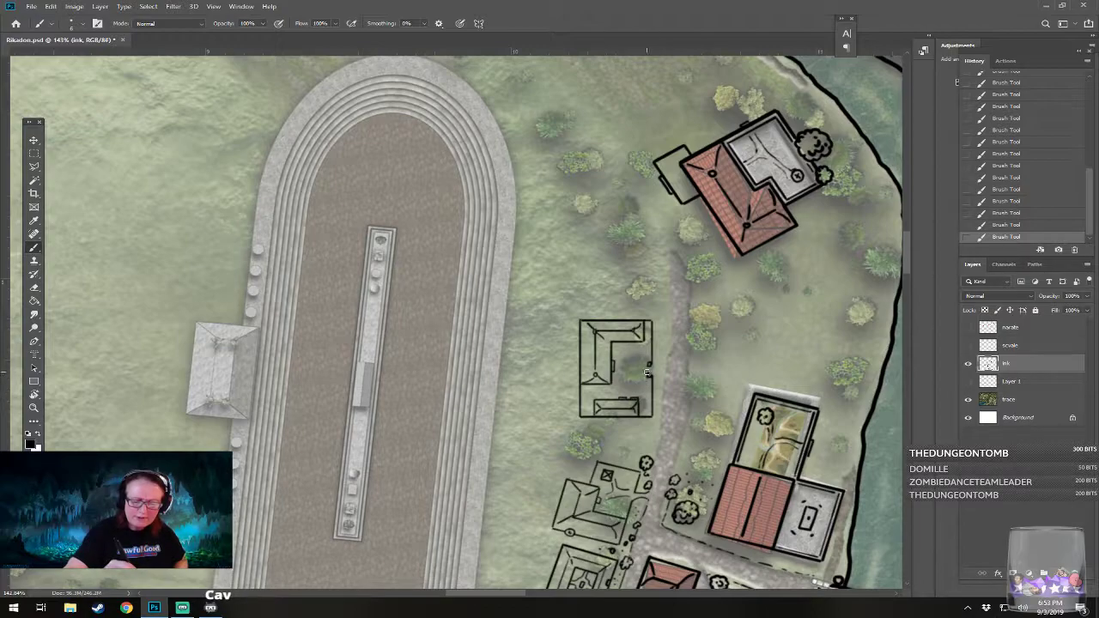
Step: Fill the compound's courtyard with curved garden paths, small shrubs and scattered ground dots
left_click_drag(643, 371, 634, 387)
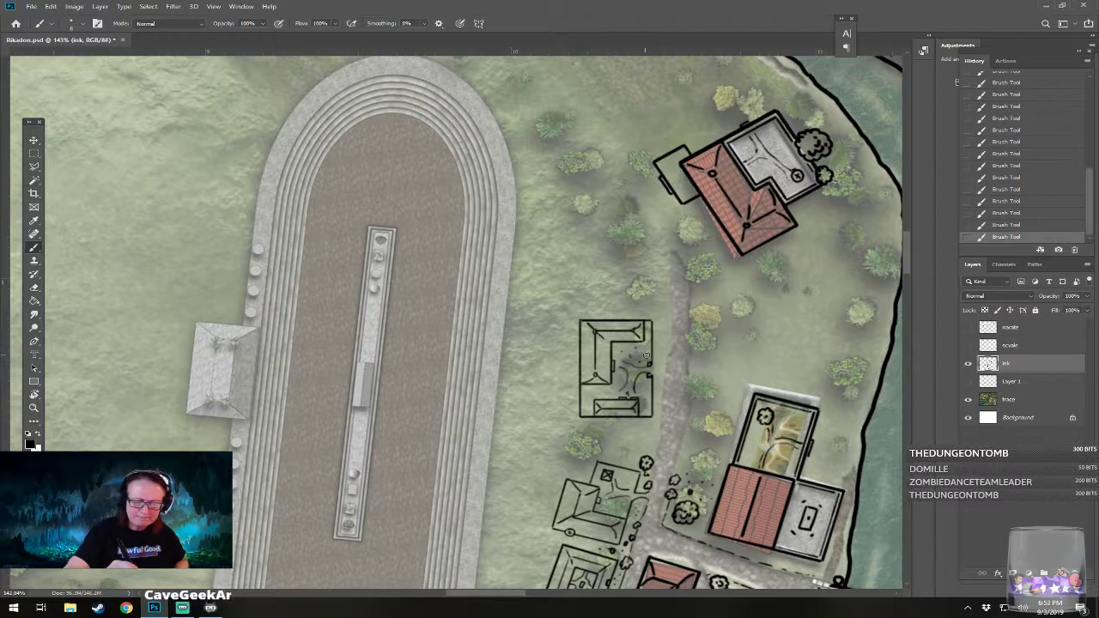
left_click_drag(639, 385, 646, 413)
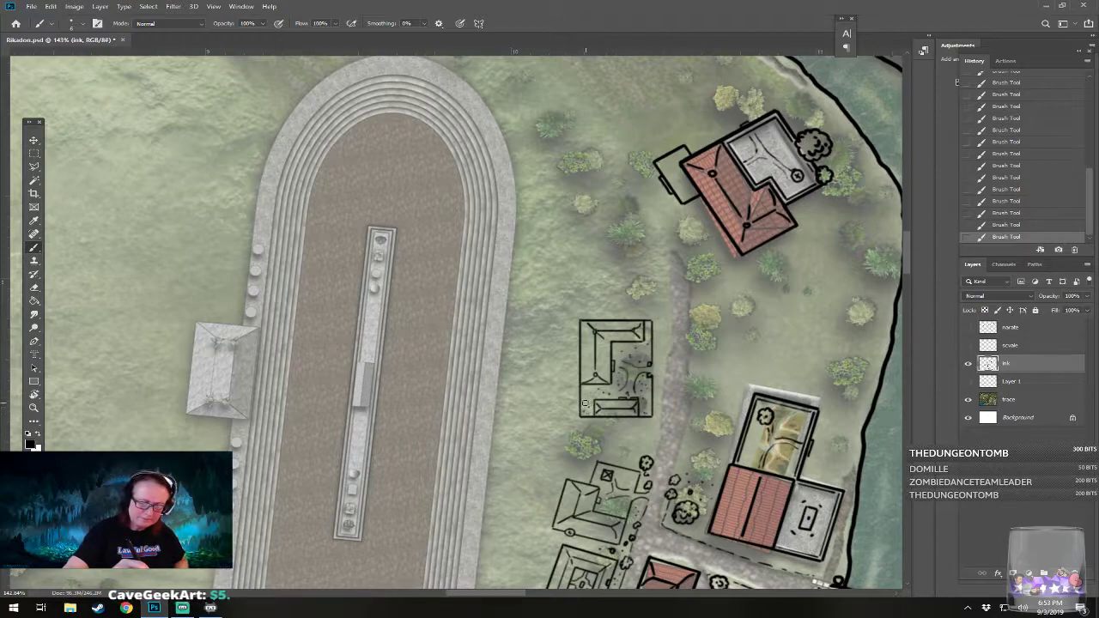
left_click_drag(592, 397, 574, 446)
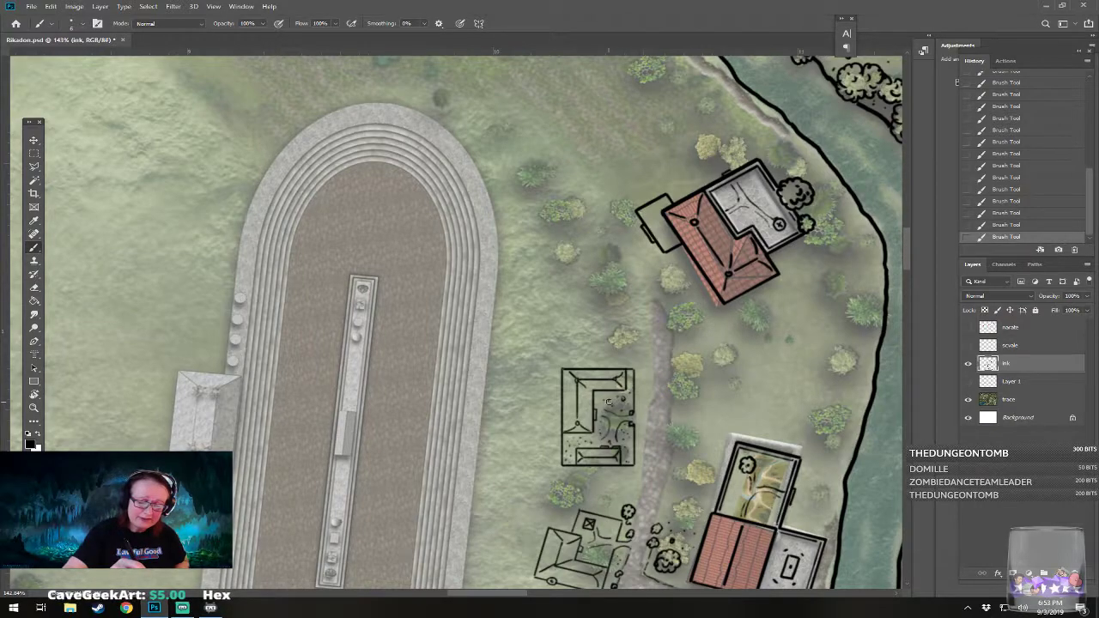
mouse_move(621, 409)
left_mouse_down()
mouse_move(626, 434)
mouse_move(602, 430)
mouse_move(603, 419)
mouse_move(577, 438)
mouse_move(521, 386)
mouse_move(521, 424)
mouse_move(543, 369)
left_mouse_up()
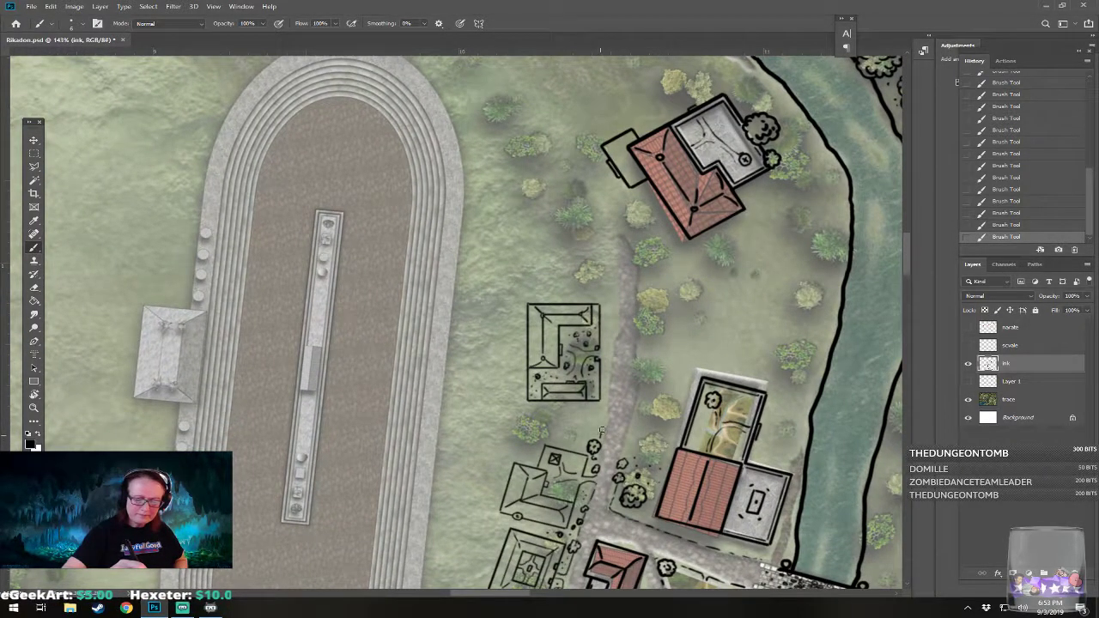
Step: Ink broken edge lines along the path beside the compound and trace the small trees lining both sides
mouse_move(607, 400)
left_mouse_down()
mouse_move(618, 340)
mouse_move(613, 329)
mouse_move(603, 337)
mouse_move(616, 282)
mouse_move(642, 311)
mouse_move(657, 300)
mouse_move(648, 286)
mouse_move(639, 320)
mouse_move(652, 333)
mouse_move(646, 322)
mouse_move(661, 321)
mouse_move(658, 330)
left_mouse_up()
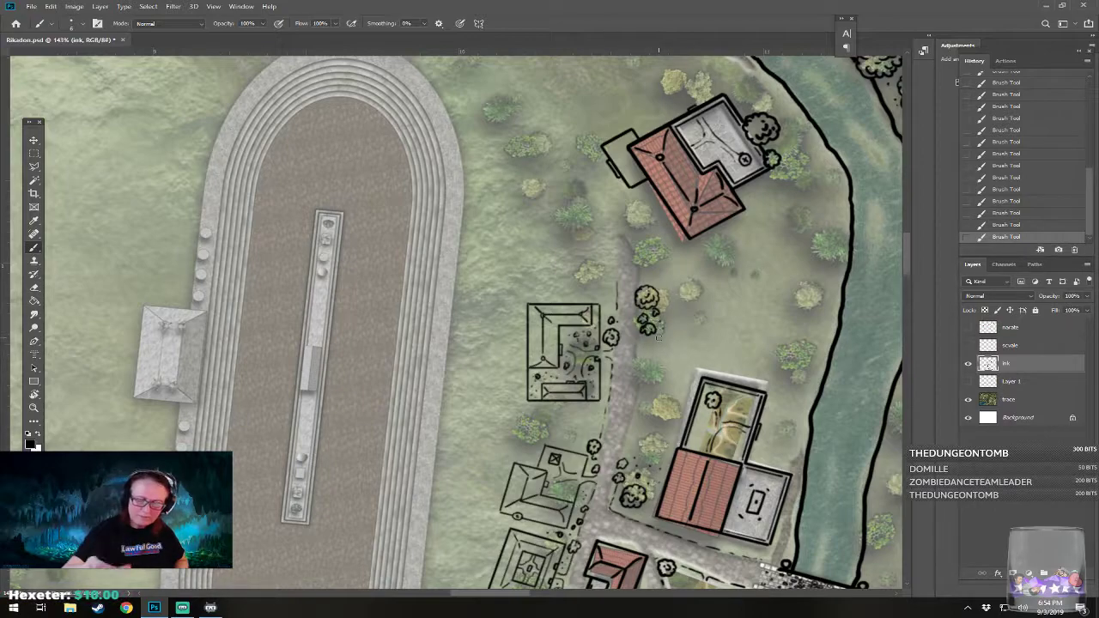
scroll(658, 337, "down", 8)
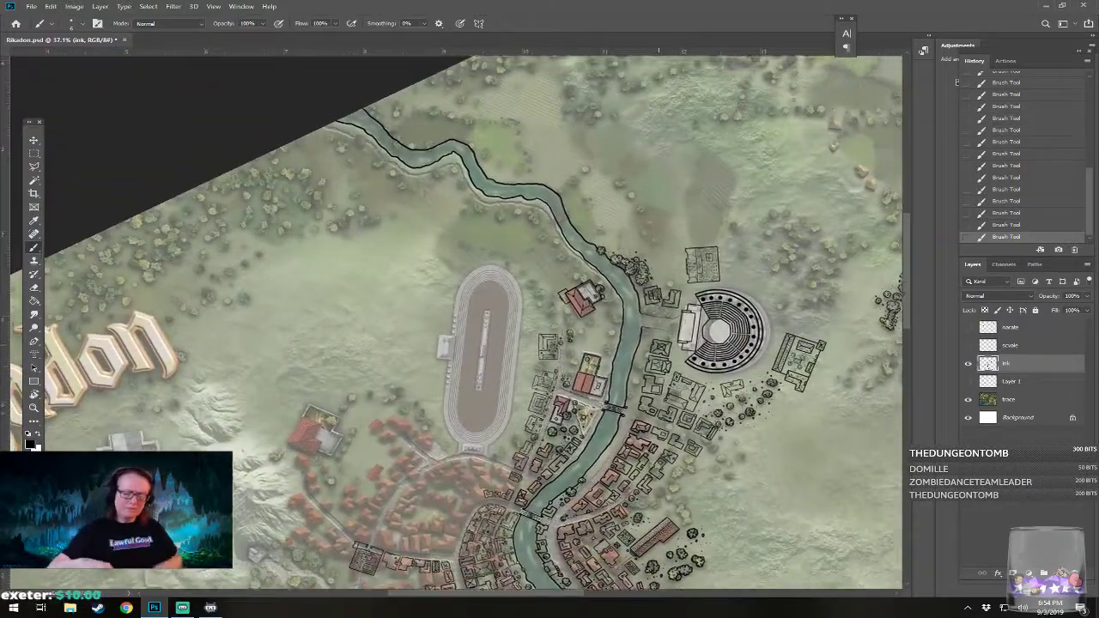
left_click_drag(659, 338, 663, 362)
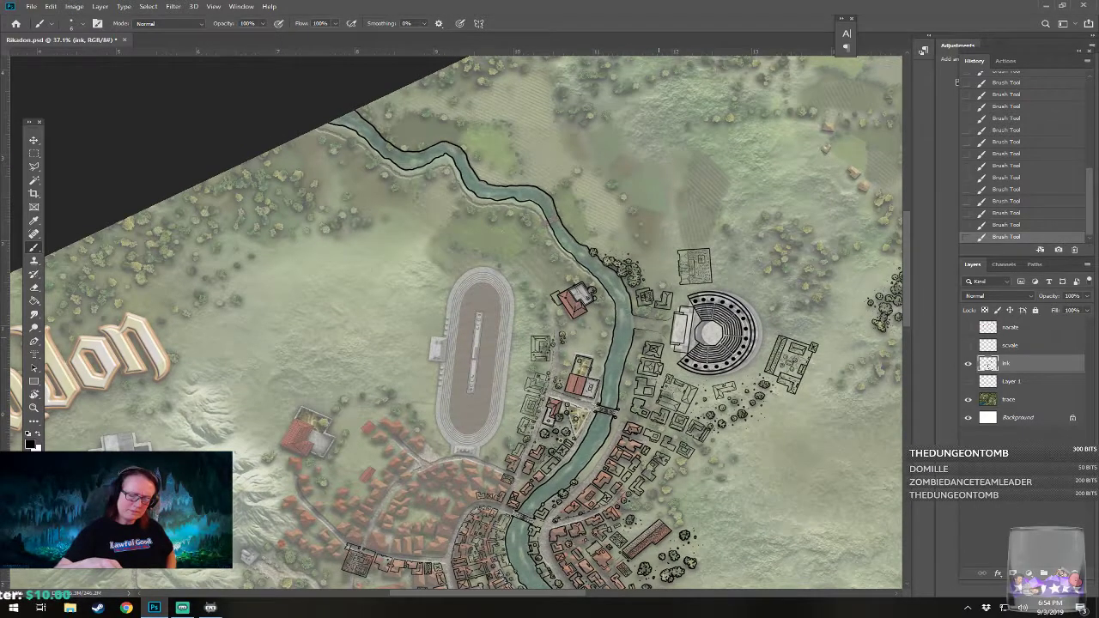
left_click_drag(662, 362, 678, 419)
left_click_drag(601, 428, 678, 428)
left_click_drag(470, 487, 514, 534)
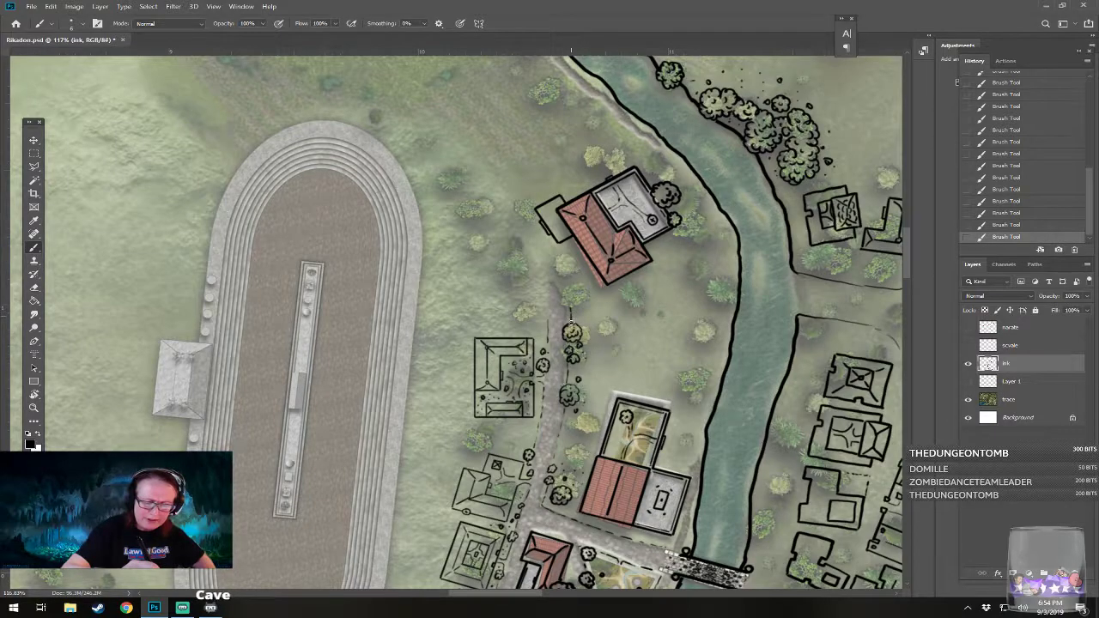
left_click_drag(719, 301, 642, 330)
left_click_drag(566, 353, 593, 371)
left_click_drag(564, 388, 597, 334)
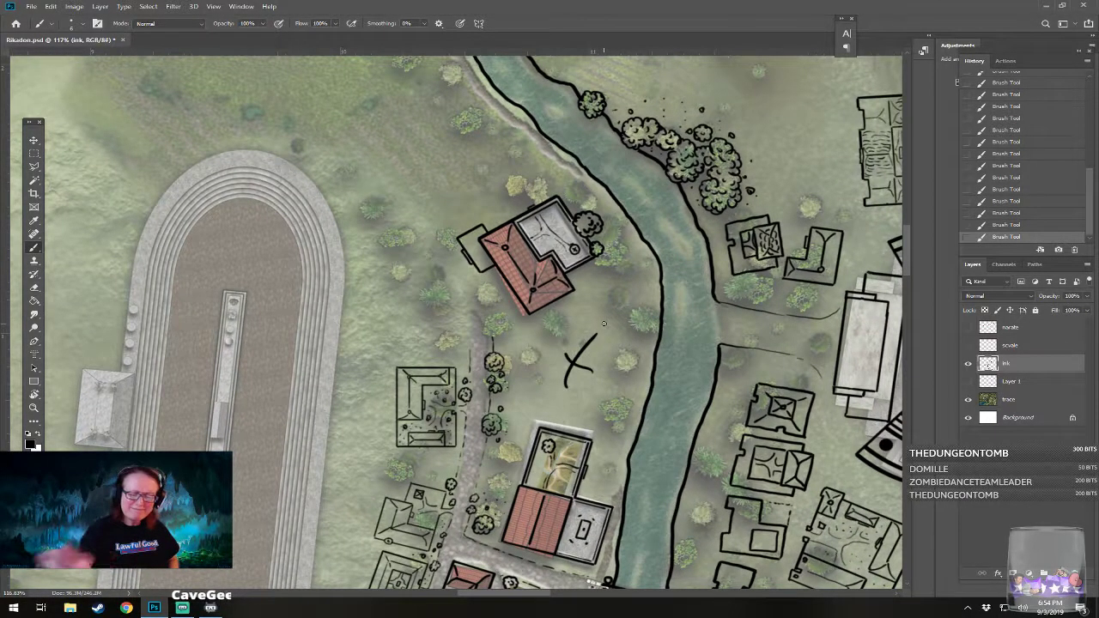
left_click(999, 211)
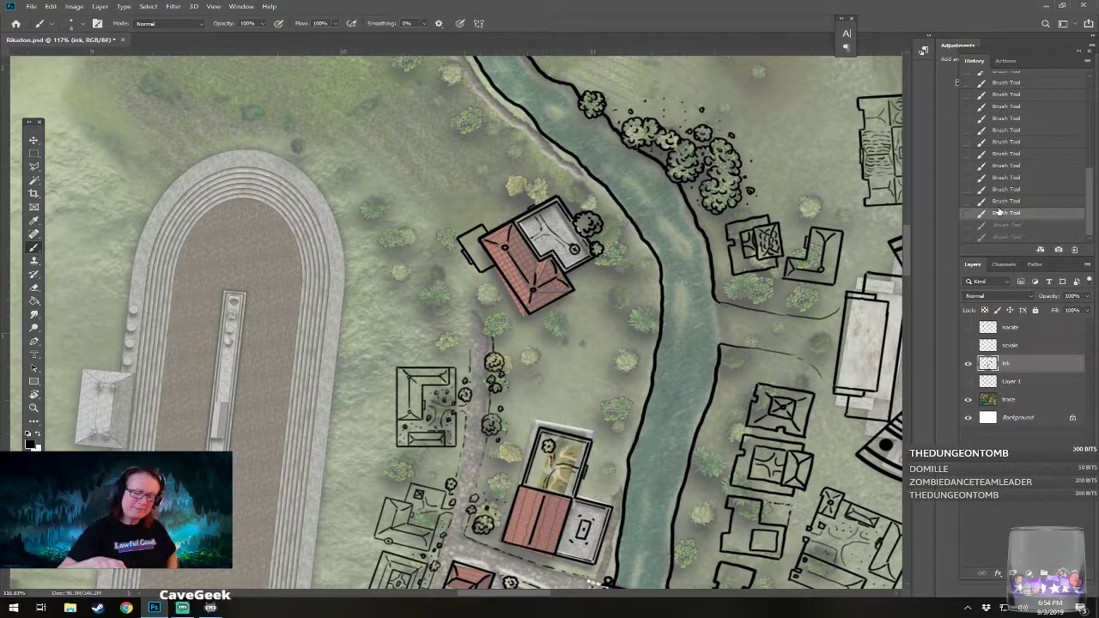
Step: Show the narate layer with the red annotations and make it the active layer
left_click_drag(534, 290, 506, 224)
scroll(432, 518, "down", 6)
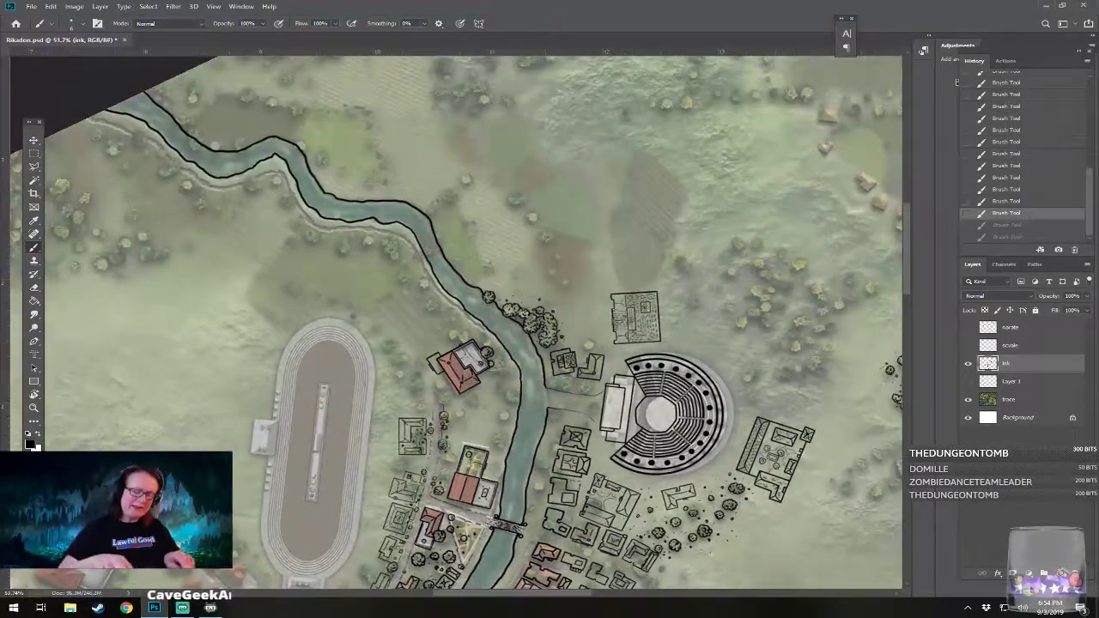
left_click_drag(523, 443, 486, 400)
scroll(486, 400, "down", 4)
left_click_drag(564, 382, 633, 348)
scroll(548, 398, "up", 6)
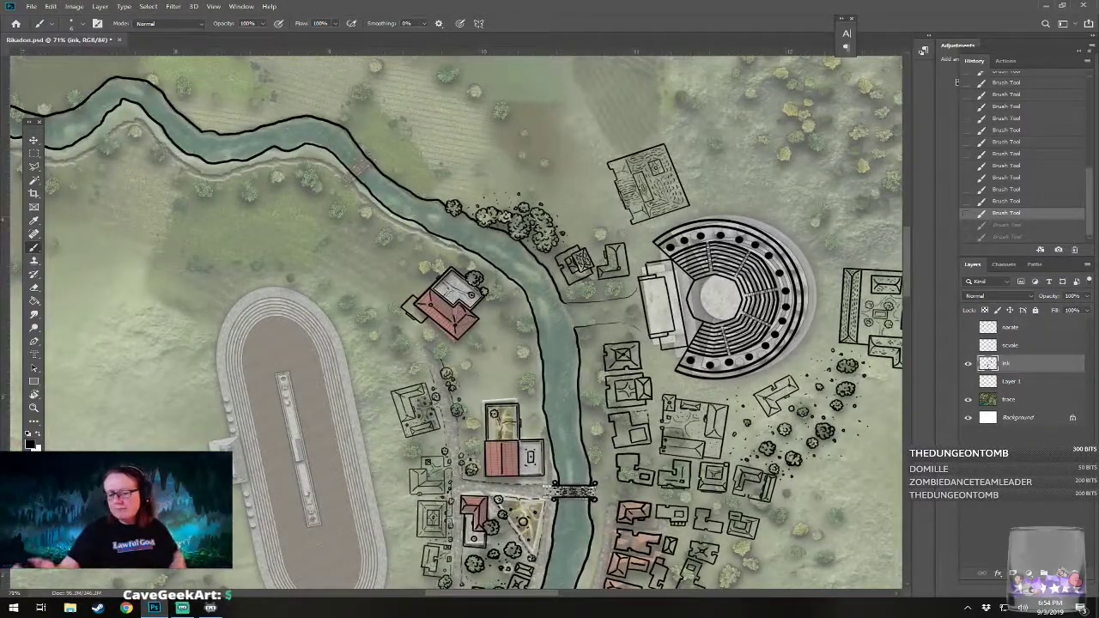
left_click(969, 327)
left_click(1004, 327)
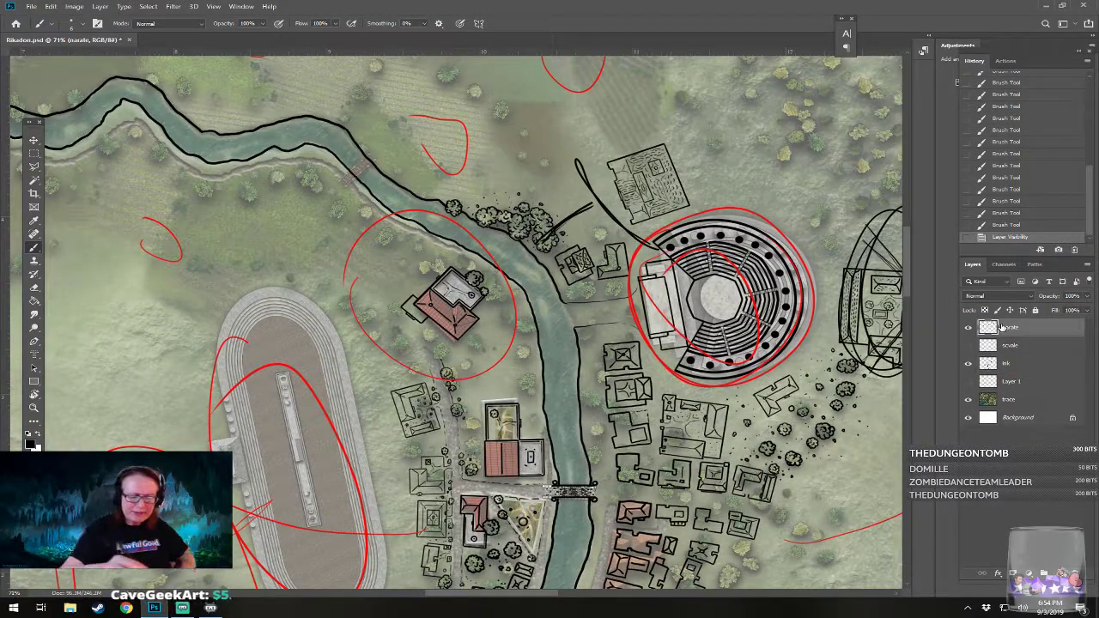
Step: Draw downstream arrows on the river above both bridges and mark an X on the west bank between the two red-roofed villas
left_click_drag(568, 438, 574, 476)
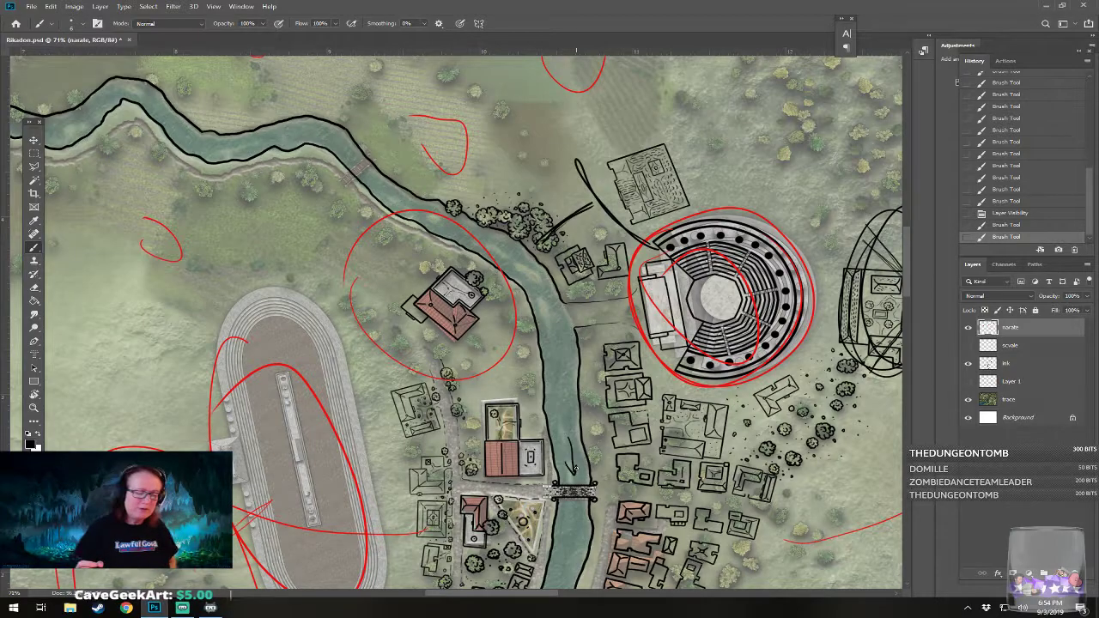
left_click_drag(576, 468, 592, 217)
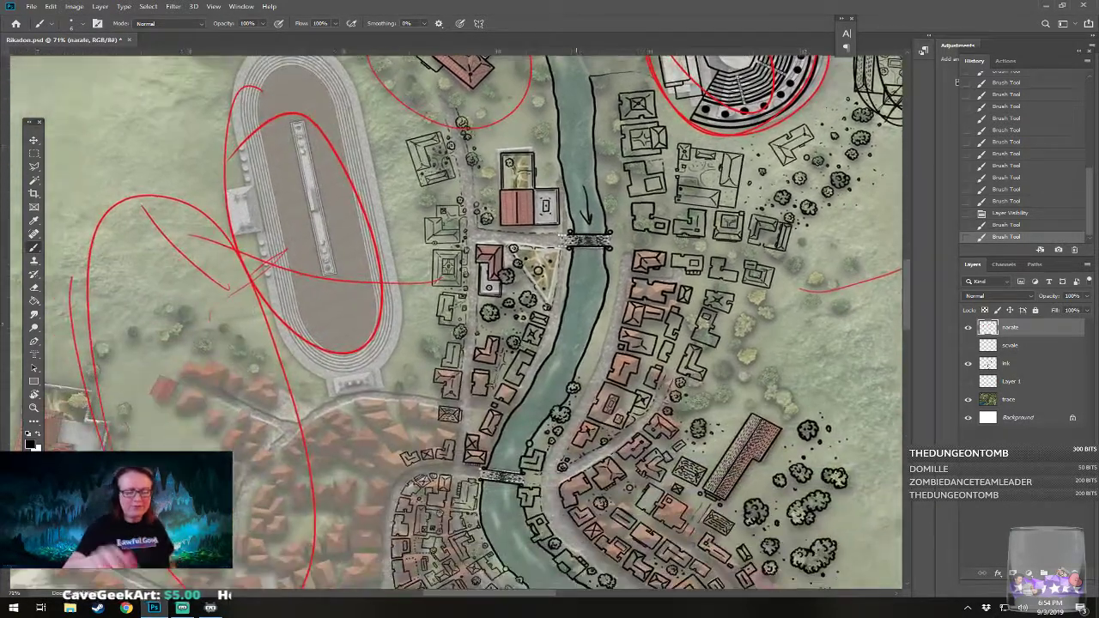
left_click_drag(519, 420, 506, 452)
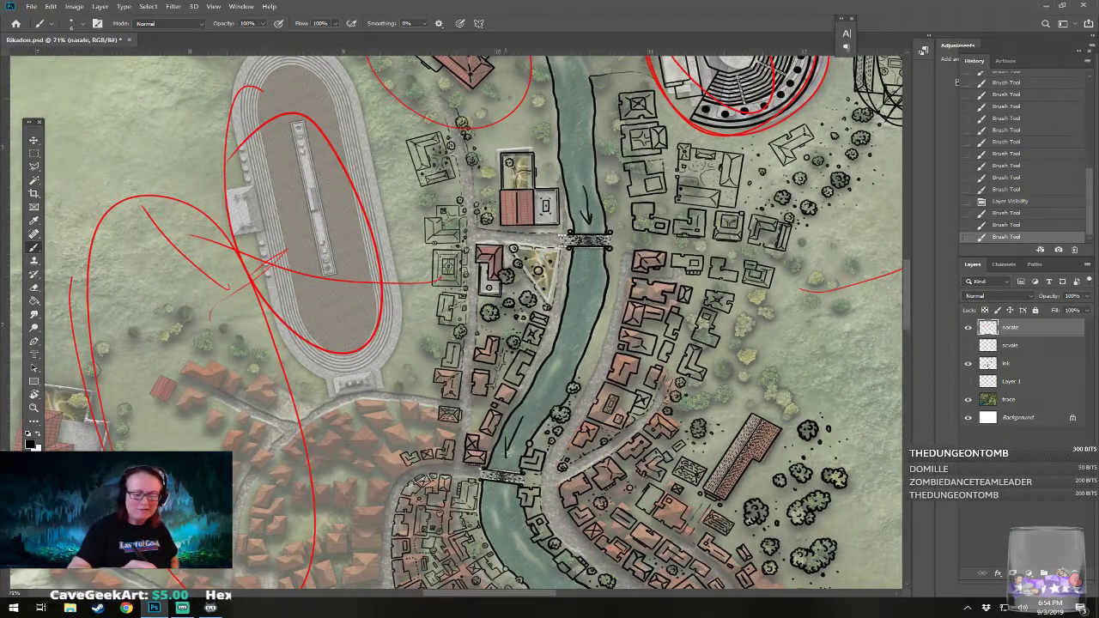
left_click_drag(549, 301, 524, 458)
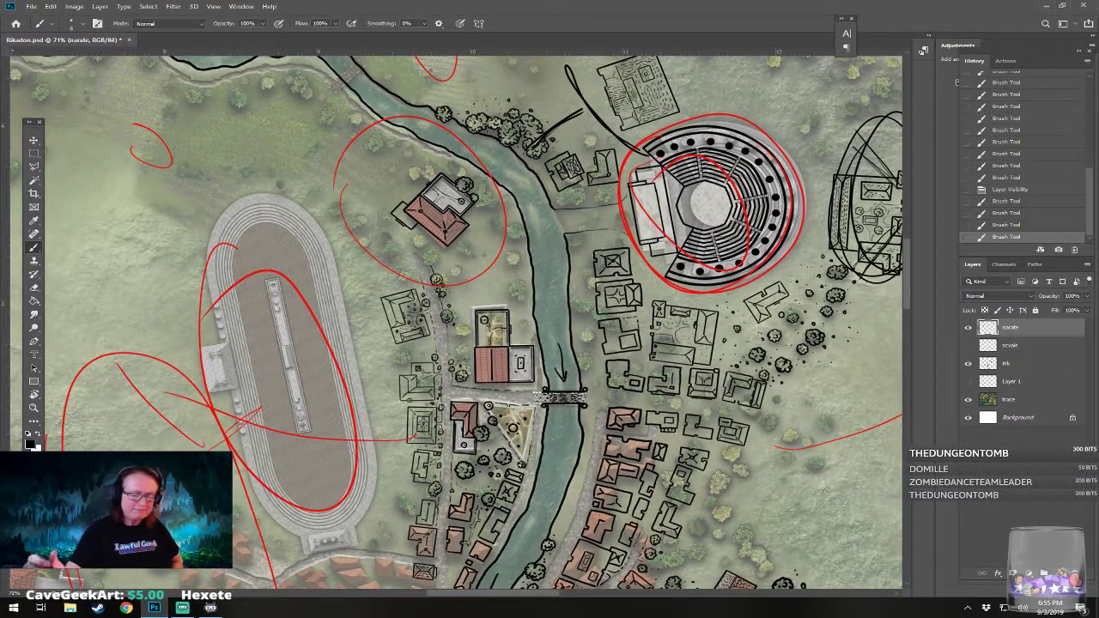
mouse_move(461, 261)
left_mouse_down()
mouse_move(487, 277)
mouse_move(470, 285)
left_mouse_up()
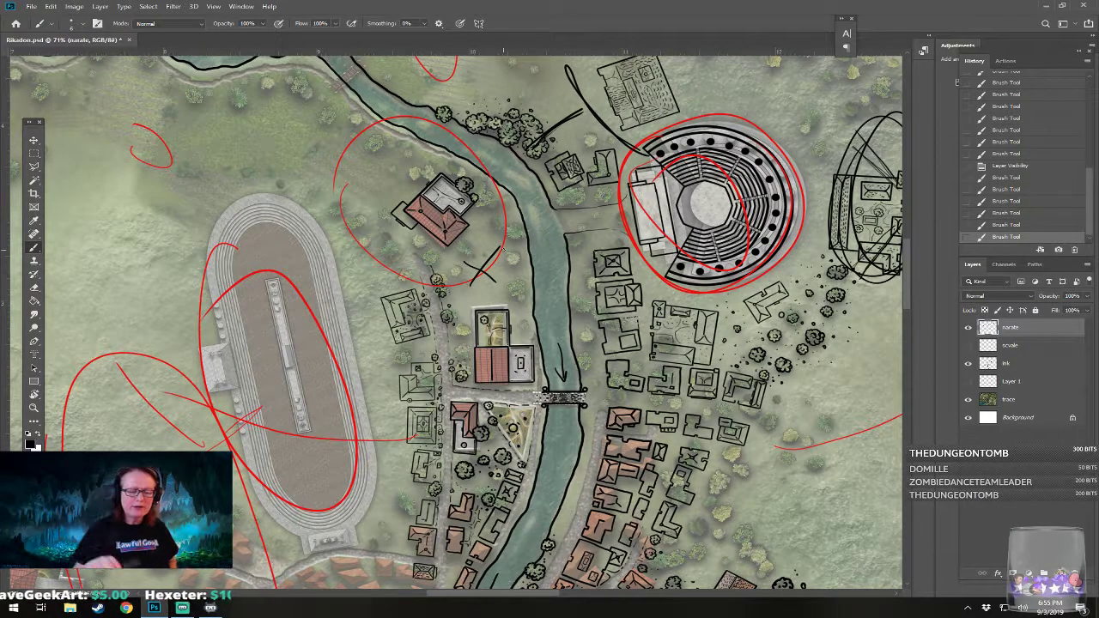
left_click_drag(503, 249, 496, 299)
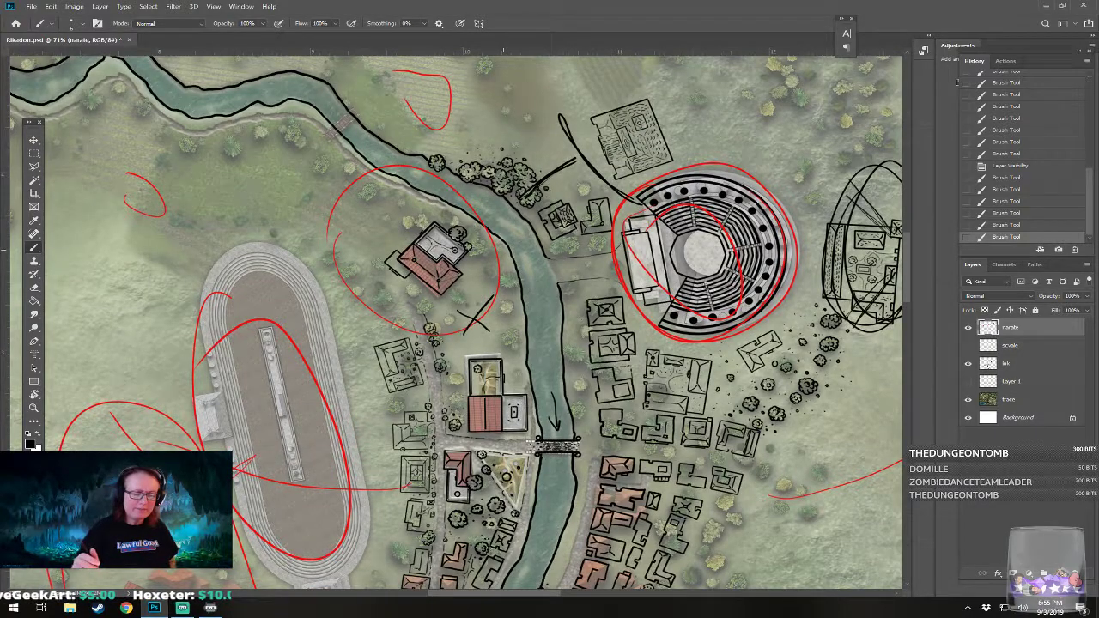
mouse_move(468, 281)
left_mouse_down()
mouse_move(474, 331)
mouse_move(460, 315)
mouse_move(435, 346)
mouse_move(440, 434)
mouse_move(498, 448)
mouse_move(624, 329)
mouse_move(622, 347)
mouse_move(633, 274)
mouse_move(628, 183)
mouse_move(453, 286)
mouse_move(611, 364)
mouse_move(574, 372)
mouse_move(627, 378)
left_mouse_up()
Step: Hide the narate layer and make the ink layer active
left_click(967, 327)
left_click(1009, 364)
mouse_move(549, 344)
left_mouse_down()
mouse_move(568, 358)
mouse_move(633, 357)
left_mouse_up()
scroll(598, 476, "up", 4)
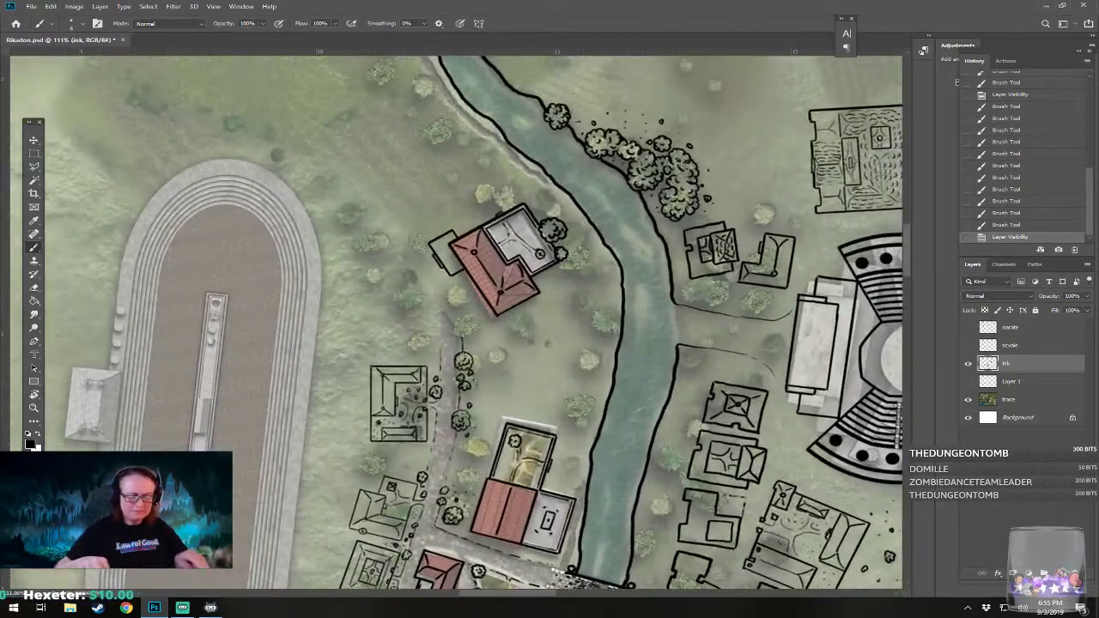
scroll(519, 566, "up", 3)
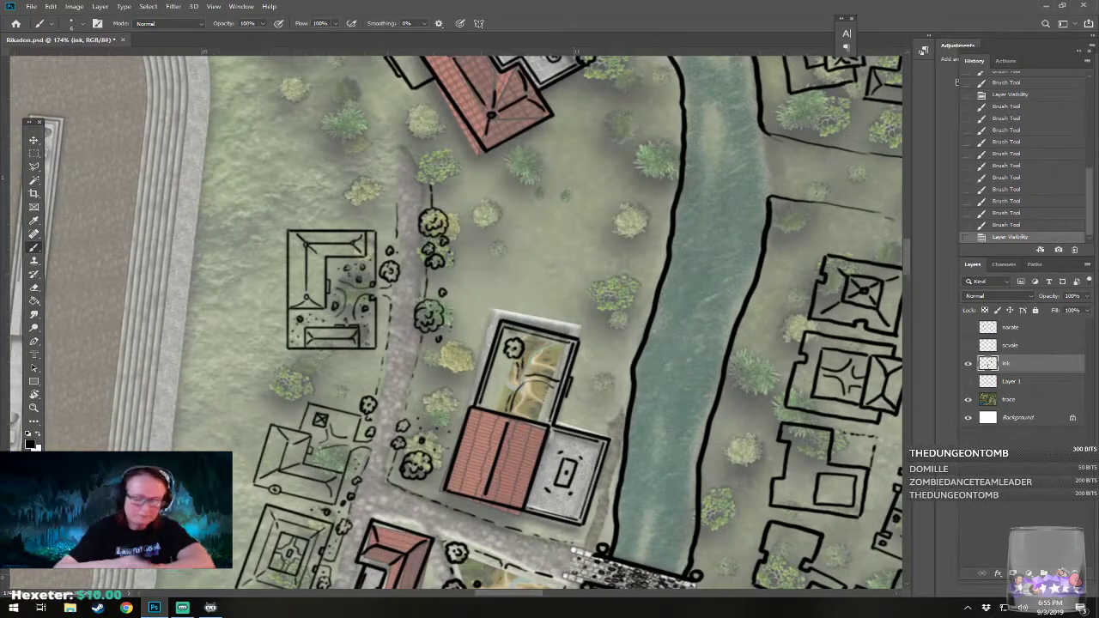
Step: Ink fine broken tile lines along both slopes of the red roof on the villa beside the northern bridge
left_click_drag(476, 482, 477, 478)
left_click_drag(478, 475, 492, 424)
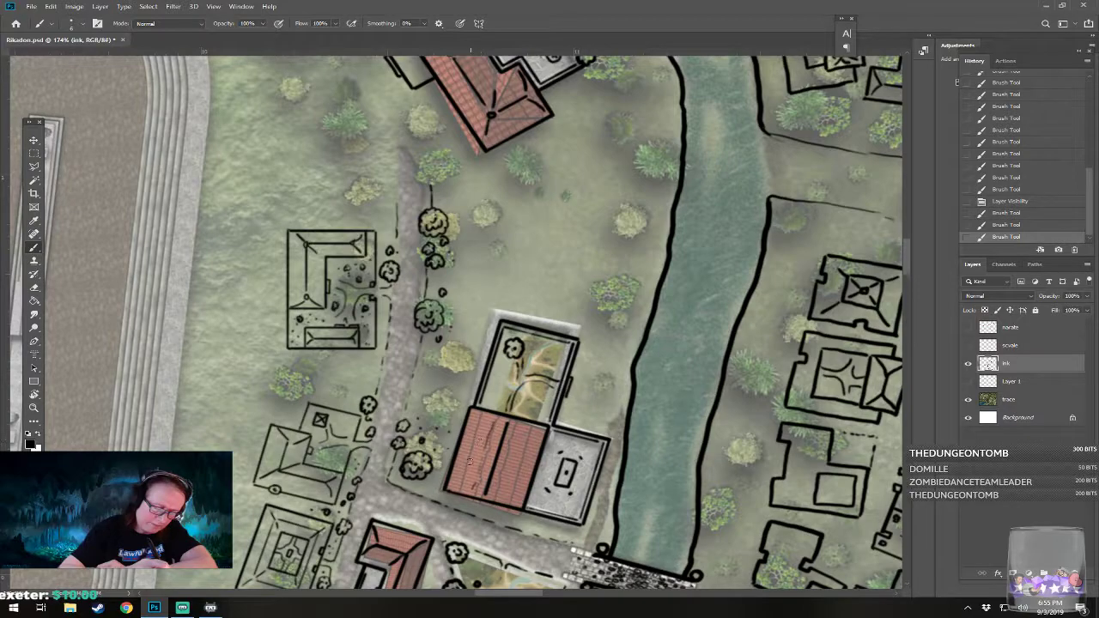
left_click_drag(463, 483, 483, 415)
mouse_move(504, 497)
left_mouse_down()
mouse_move(498, 476)
mouse_move(517, 430)
left_mouse_up()
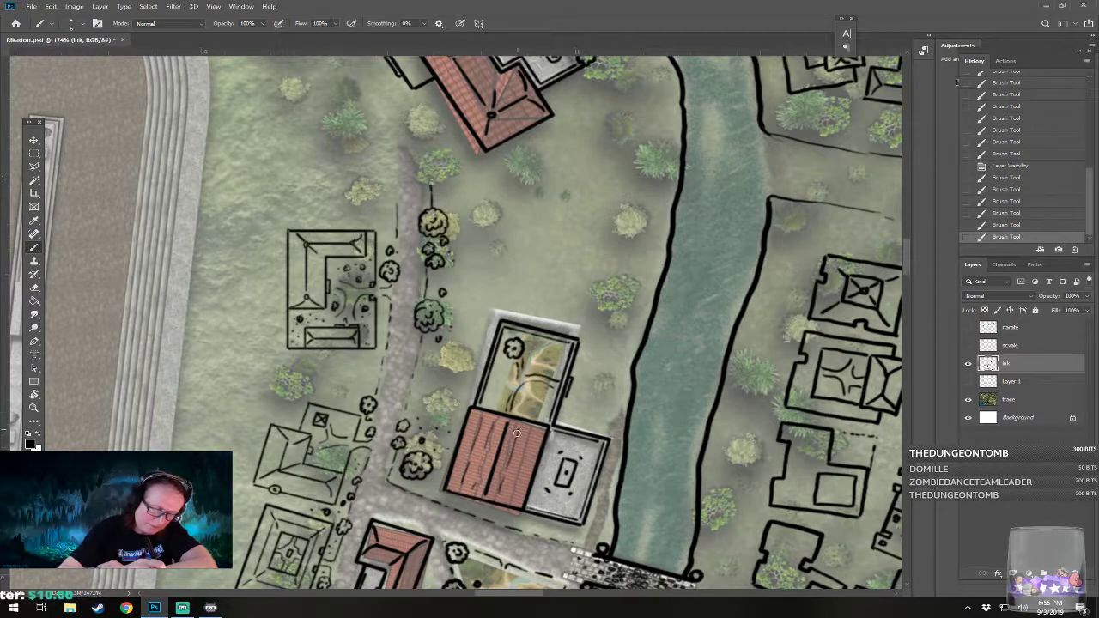
mouse_move(514, 500)
left_mouse_down()
mouse_move(531, 430)
mouse_move(579, 542)
left_mouse_up()
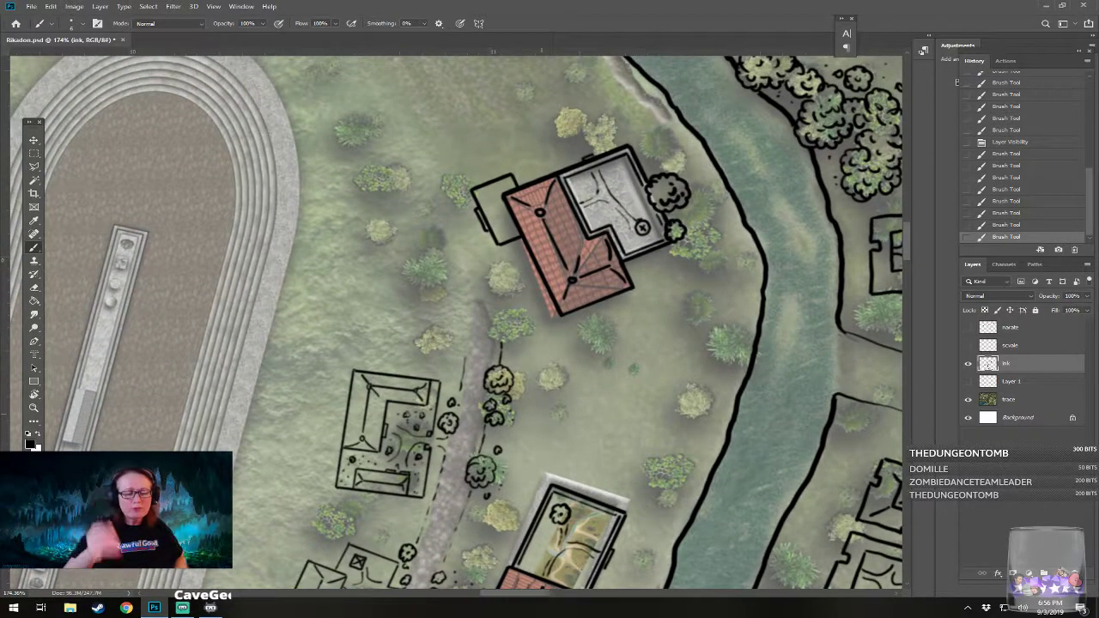
Step: Ink two crossed square towers joined by straight walls south of the northern red-roofed villa, and erase a gap in the west bank line
mouse_move(550, 336)
left_mouse_down()
mouse_move(551, 447)
mouse_move(569, 446)
mouse_move(542, 469)
mouse_move(567, 469)
mouse_move(500, 479)
mouse_move(644, 478)
mouse_move(582, 396)
mouse_move(607, 462)
left_mouse_up()
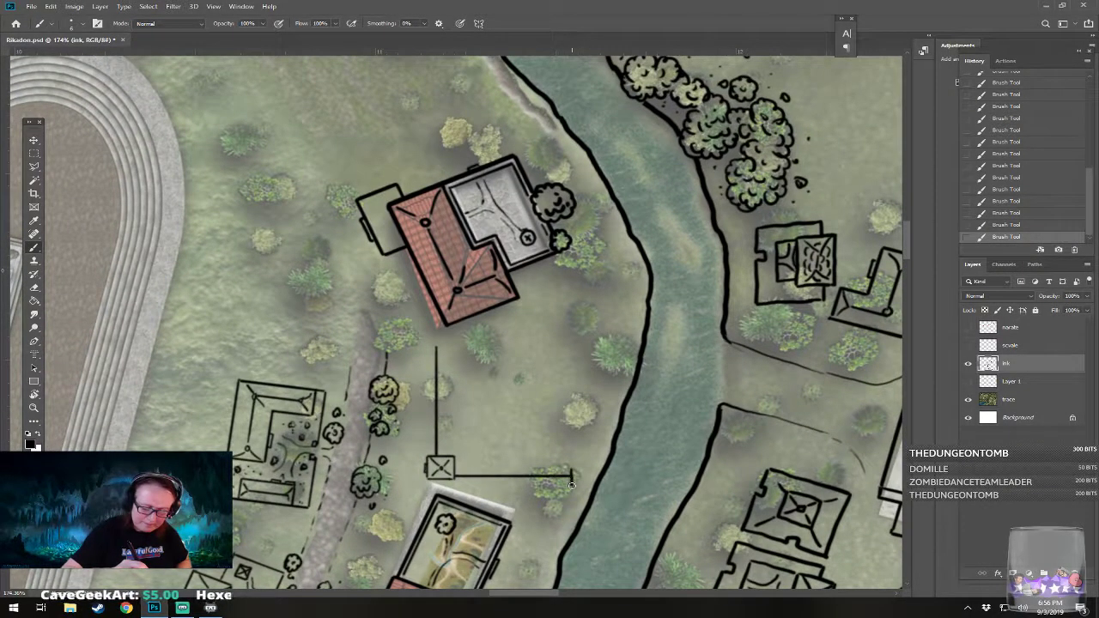
mouse_move(586, 485)
left_mouse_down()
mouse_move(595, 468)
mouse_move(580, 467)
mouse_move(592, 484)
mouse_move(573, 484)
mouse_move(578, 501)
left_mouse_up()
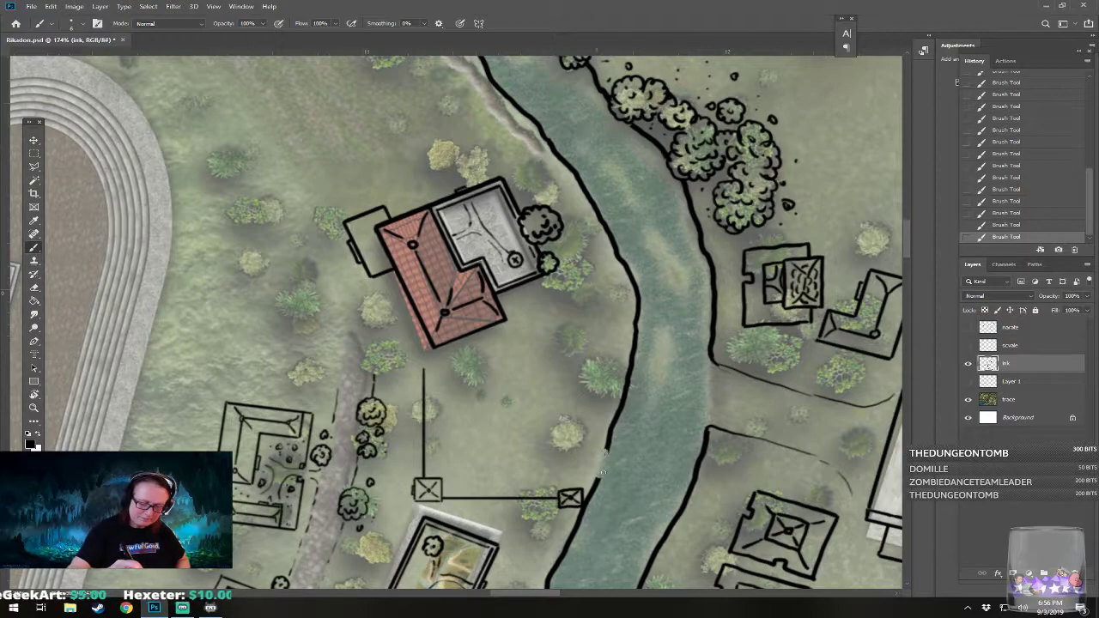
left_click_drag(603, 472, 615, 456)
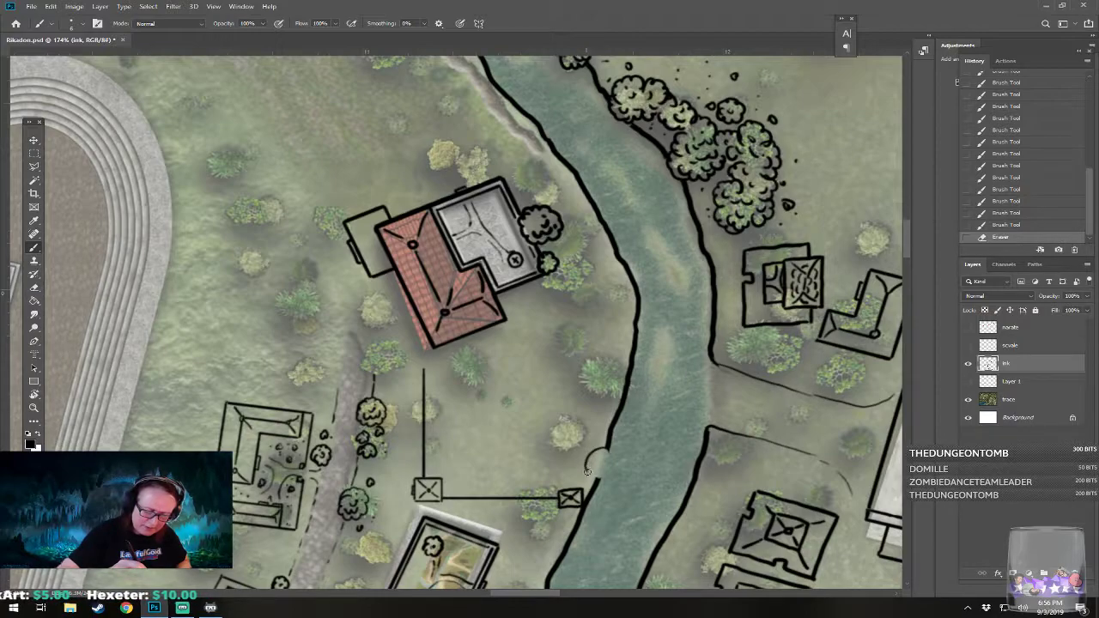
Step: Revert the freehand tower circle and place a circular elliptical selection over the gap in the west bank line instead
mouse_move(606, 470)
left_mouse_down()
mouse_move(603, 452)
mouse_move(609, 470)
left_mouse_up()
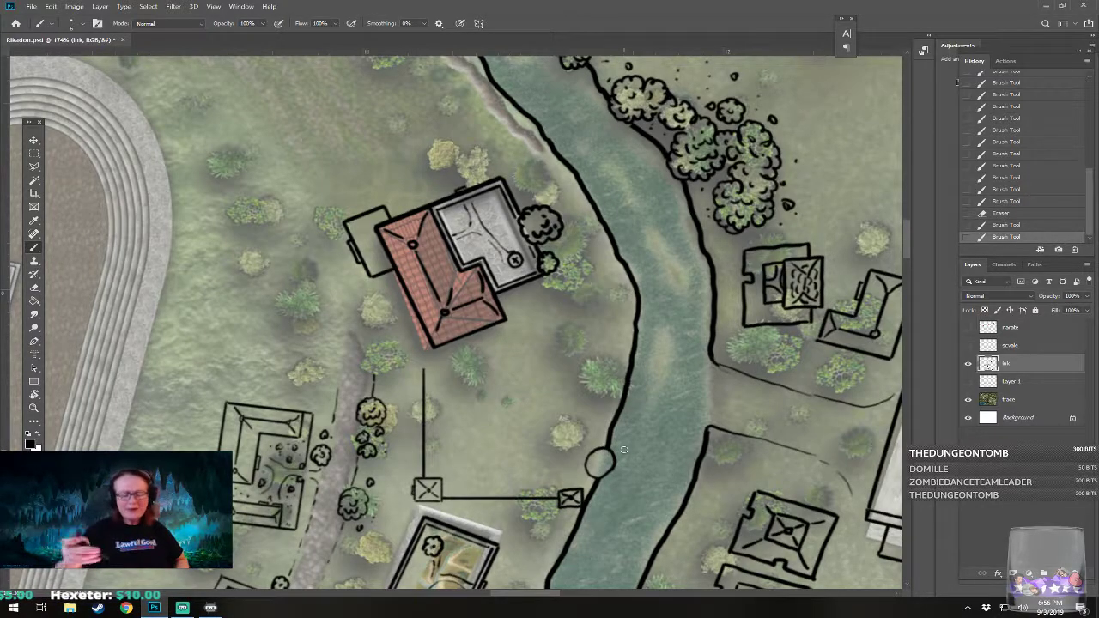
left_click(998, 214)
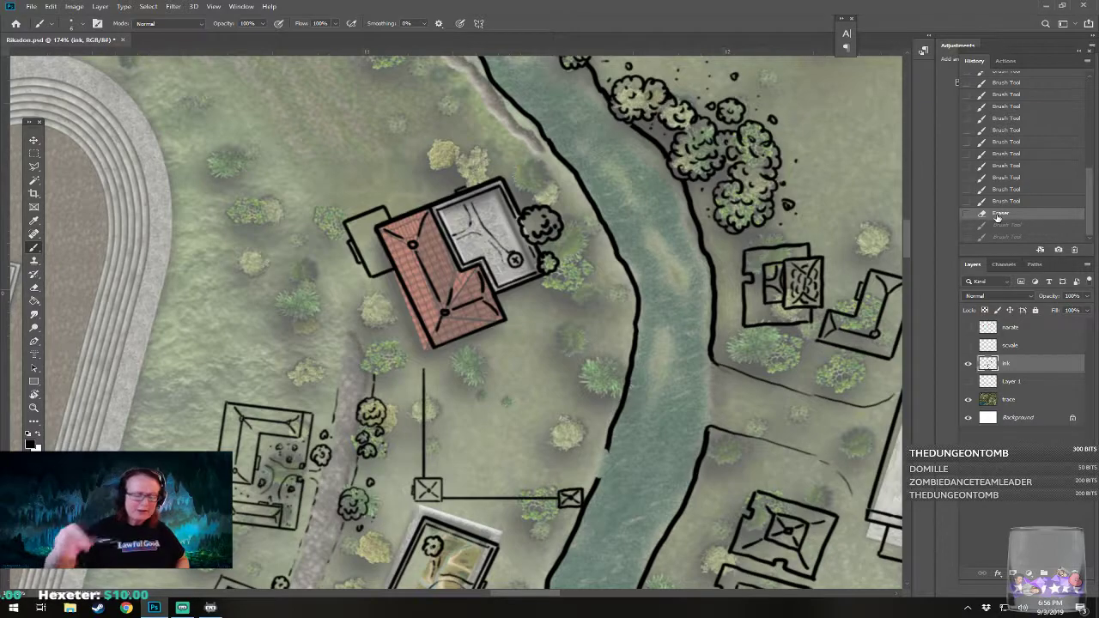
left_click(34, 155)
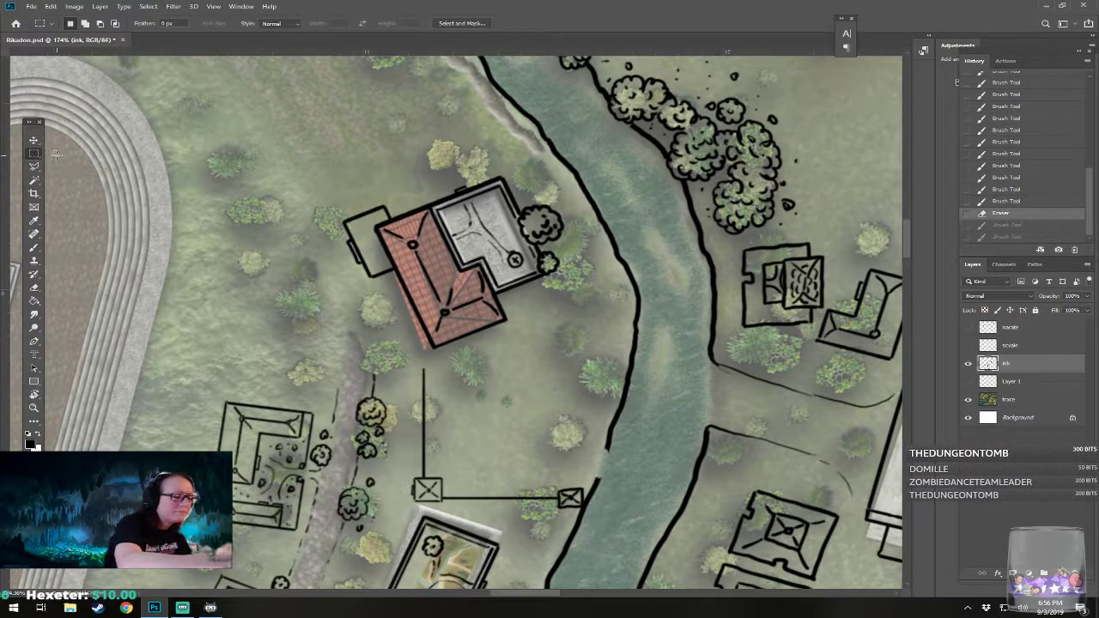
right_click(34, 156)
left_click(73, 163)
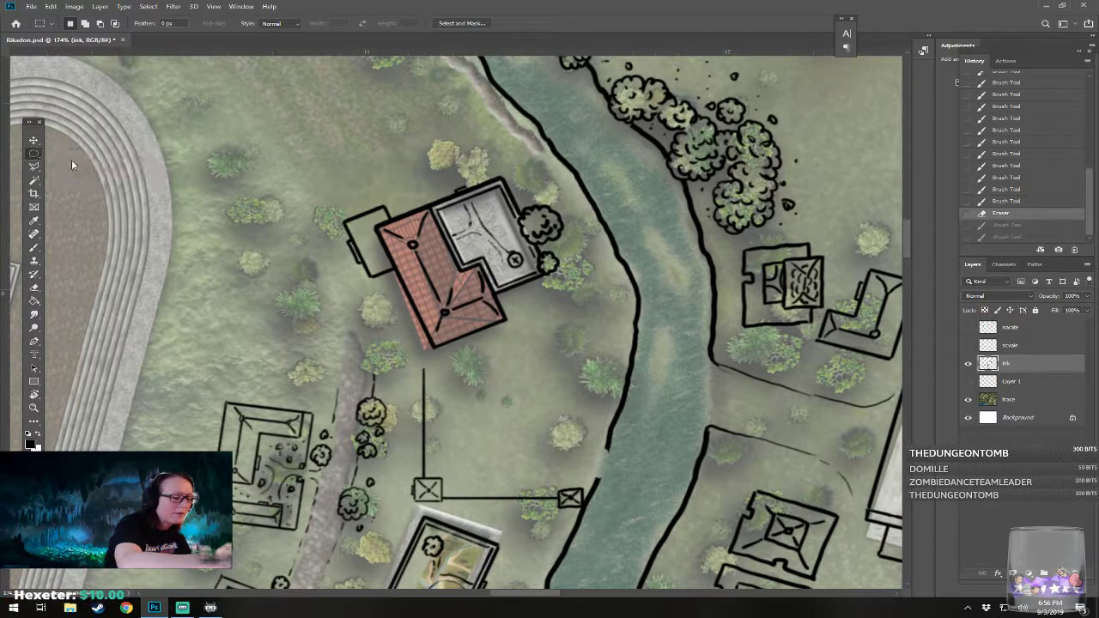
mouse_move(562, 437)
left_mouse_down()
mouse_move(533, 446)
mouse_move(612, 437)
mouse_move(580, 456)
mouse_move(608, 464)
left_mouse_up()
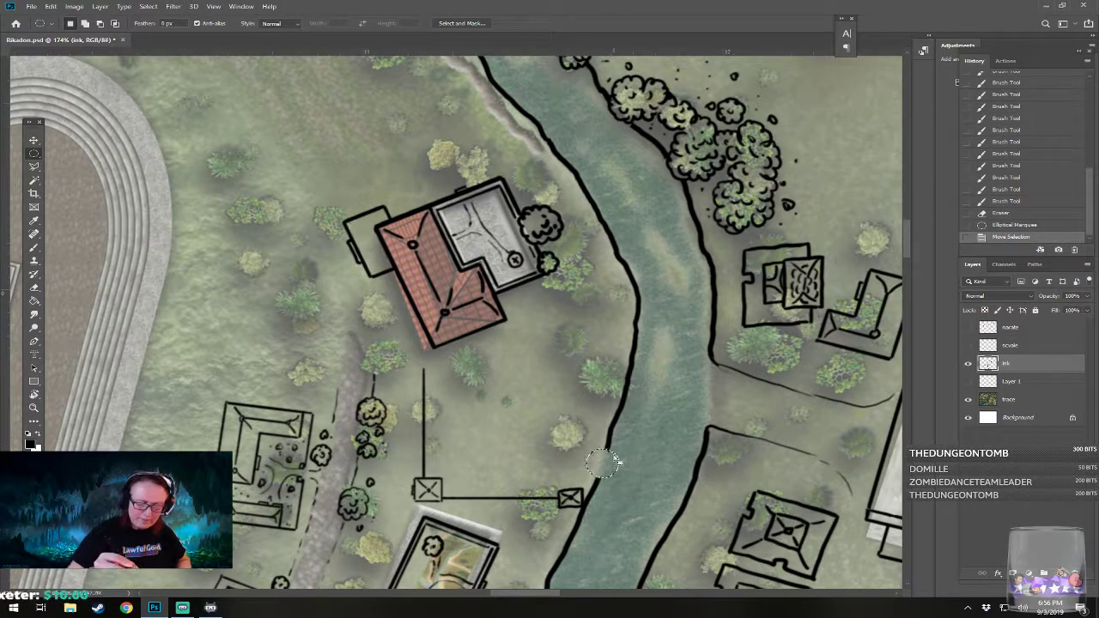
right_click(605, 464)
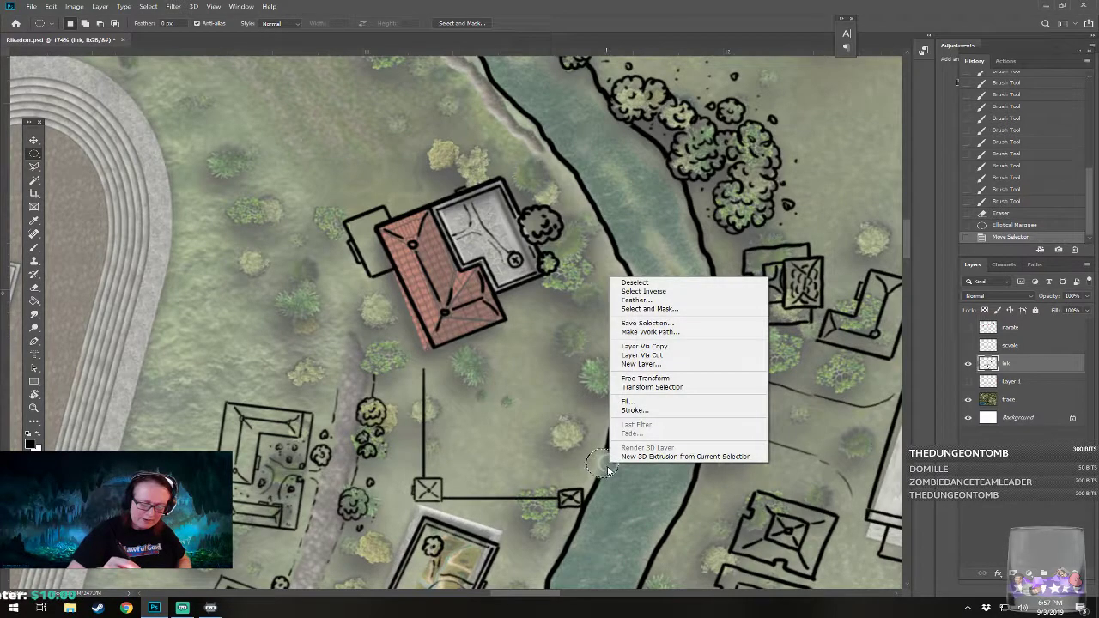
key("Escape")
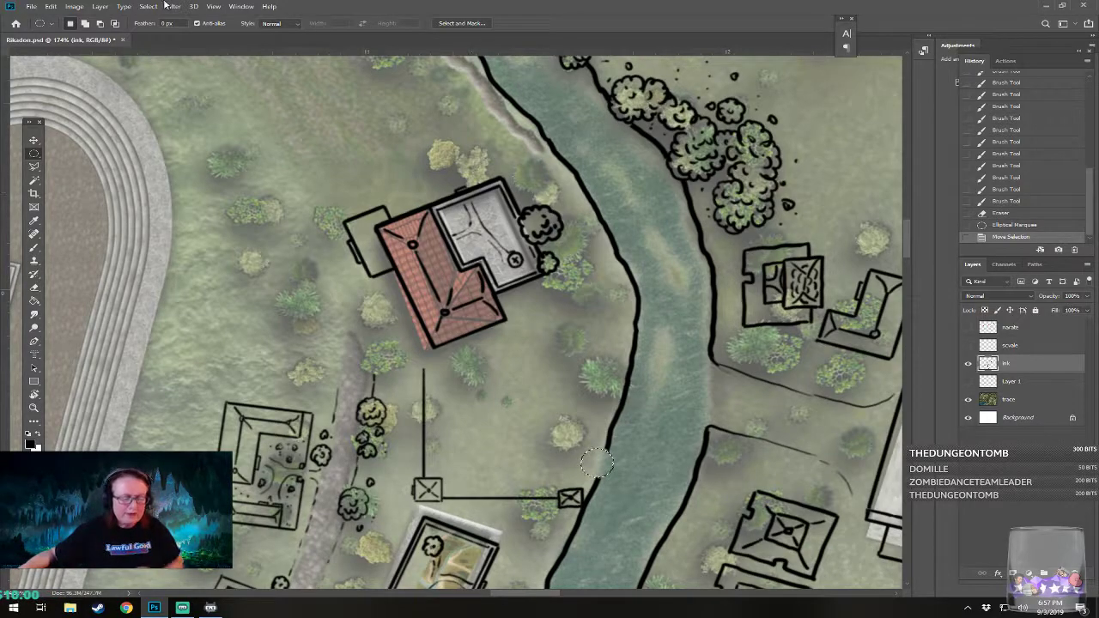
Step: Apply a black stroke outside the circular selection to outline the round riverside tower, and deselect it
left_click(45, 10)
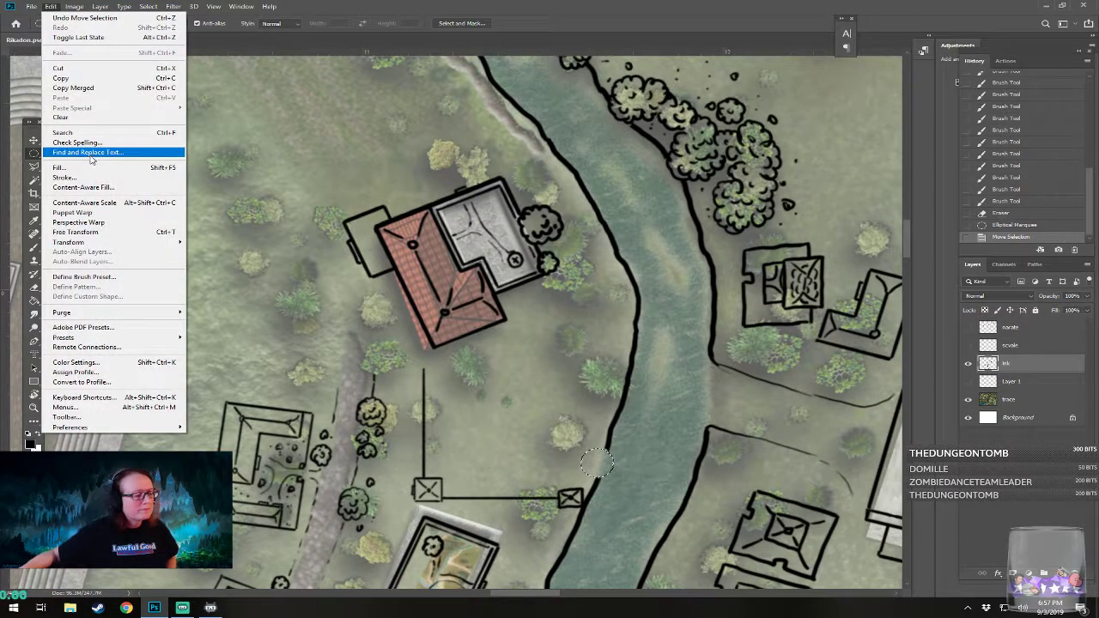
left_click(65, 177)
left_click(809, 347)
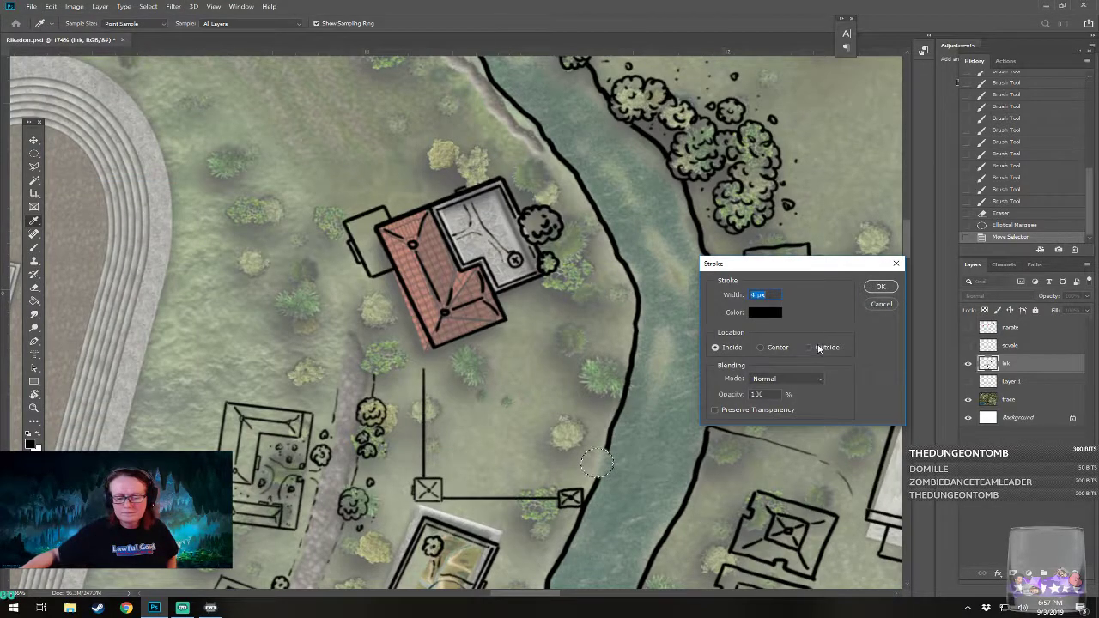
left_click(876, 287)
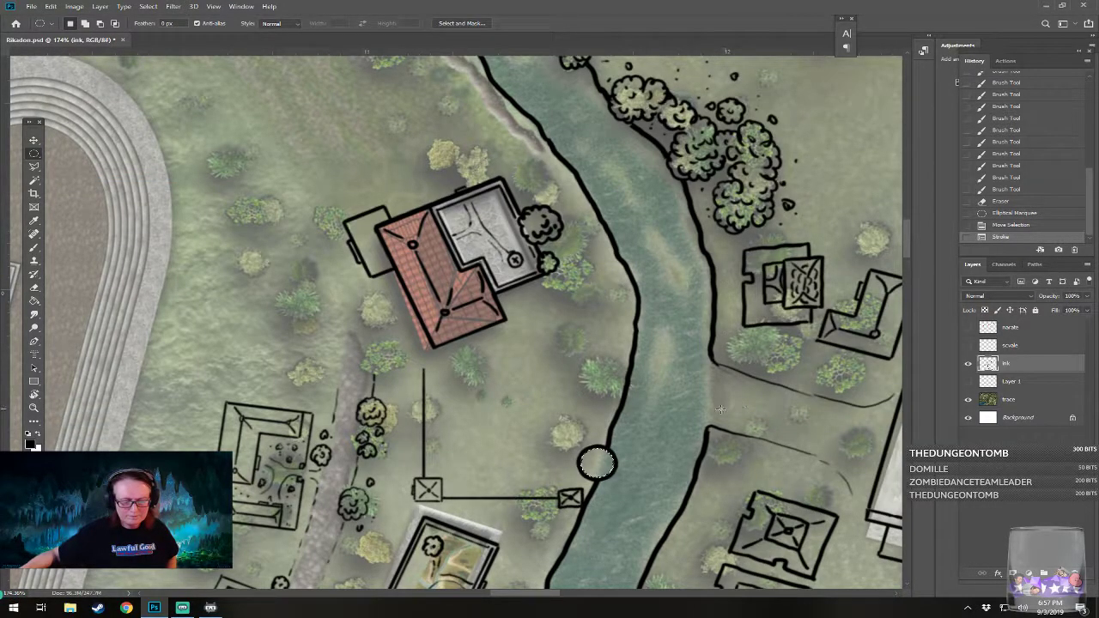
key("ctrl+d")
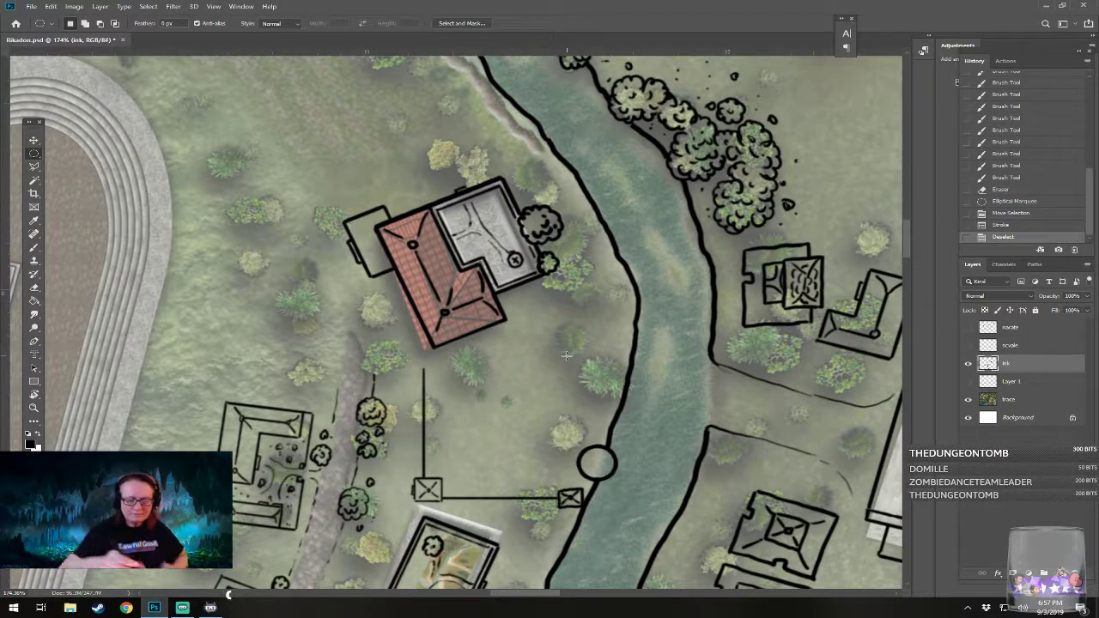
Step: Ink a central hub and radiating roof spokes inside the round tower on the west bank
key("b")
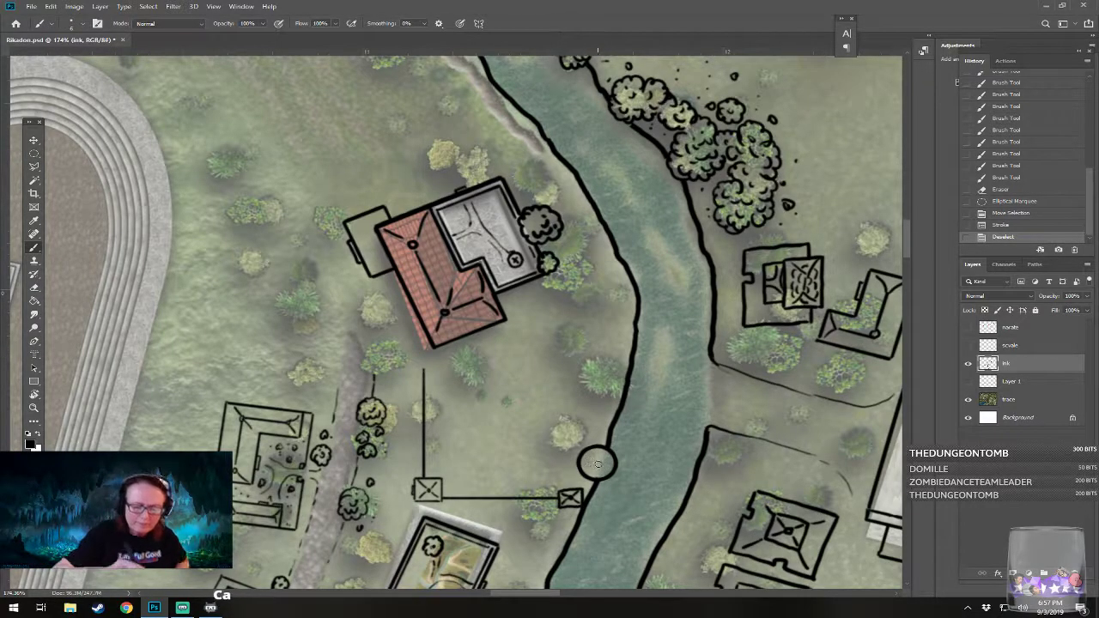
left_click(595, 462)
left_click(597, 463)
left_click(597, 462)
left_click(596, 461)
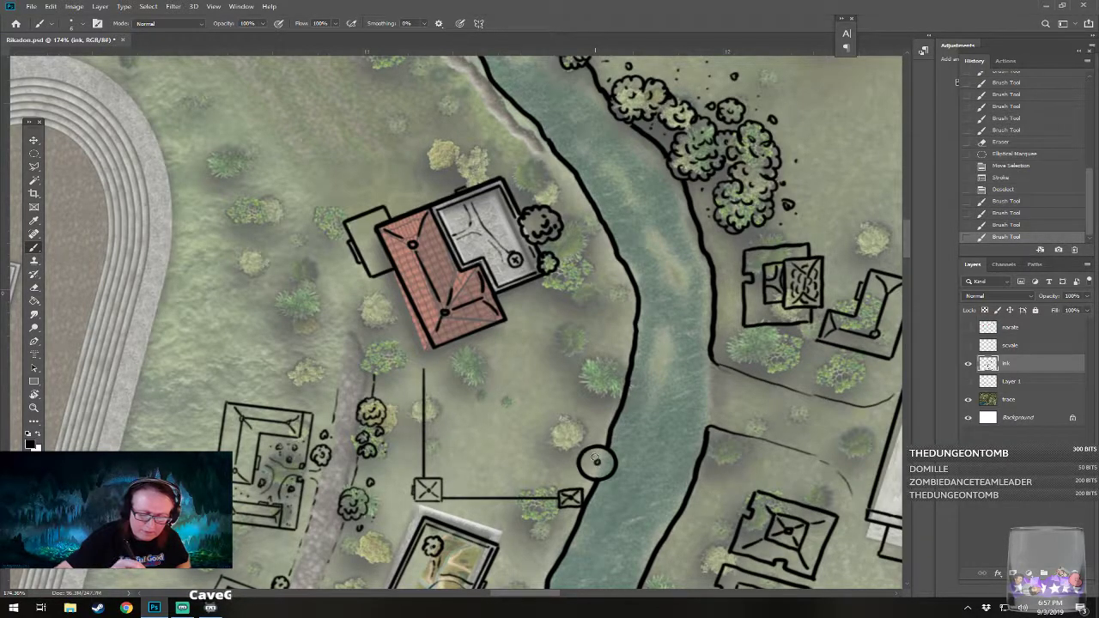
left_click(597, 464)
left_click(597, 465)
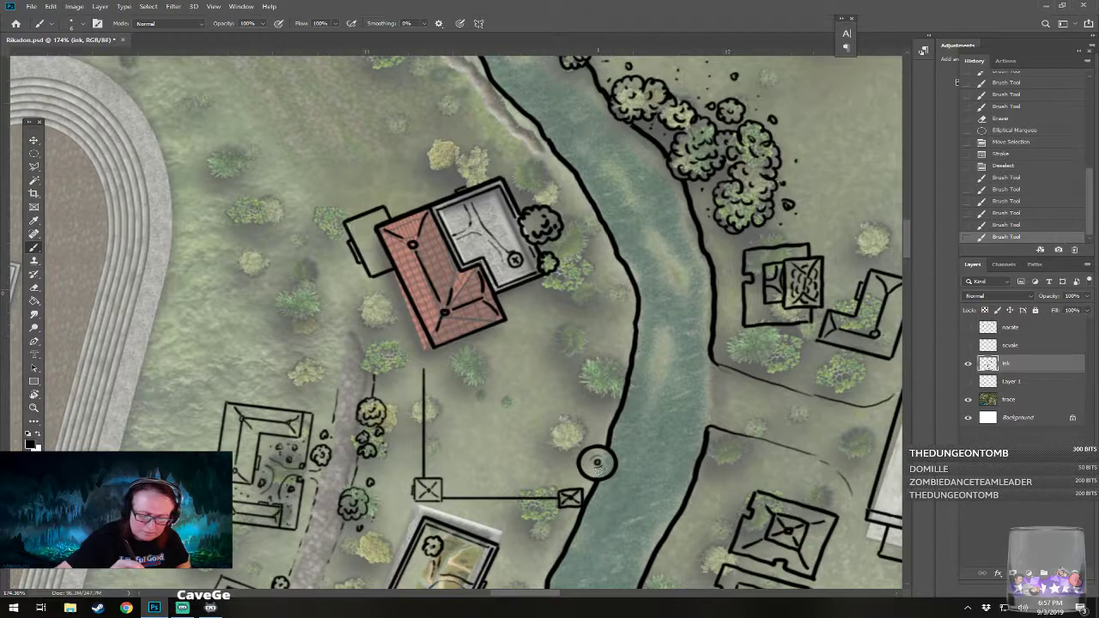
left_click(597, 465)
left_click(597, 461)
left_click(598, 462)
left_click(597, 463)
left_click(597, 464)
left_click(601, 465)
left_click(592, 463)
left_click(596, 464)
left_click(594, 460)
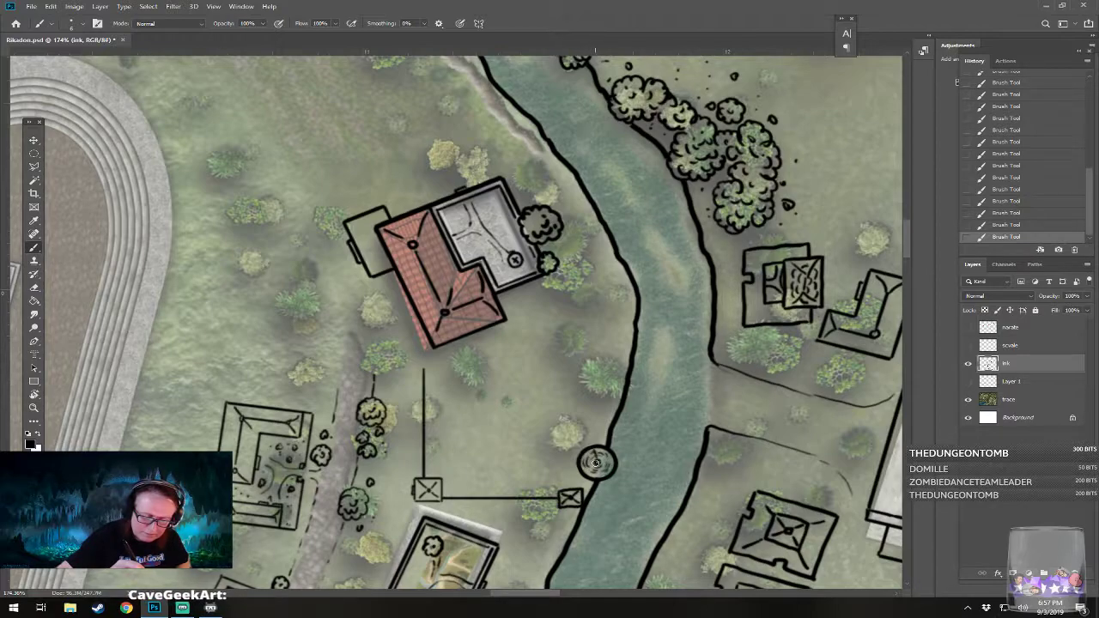
left_click(600, 469)
left_click(594, 471)
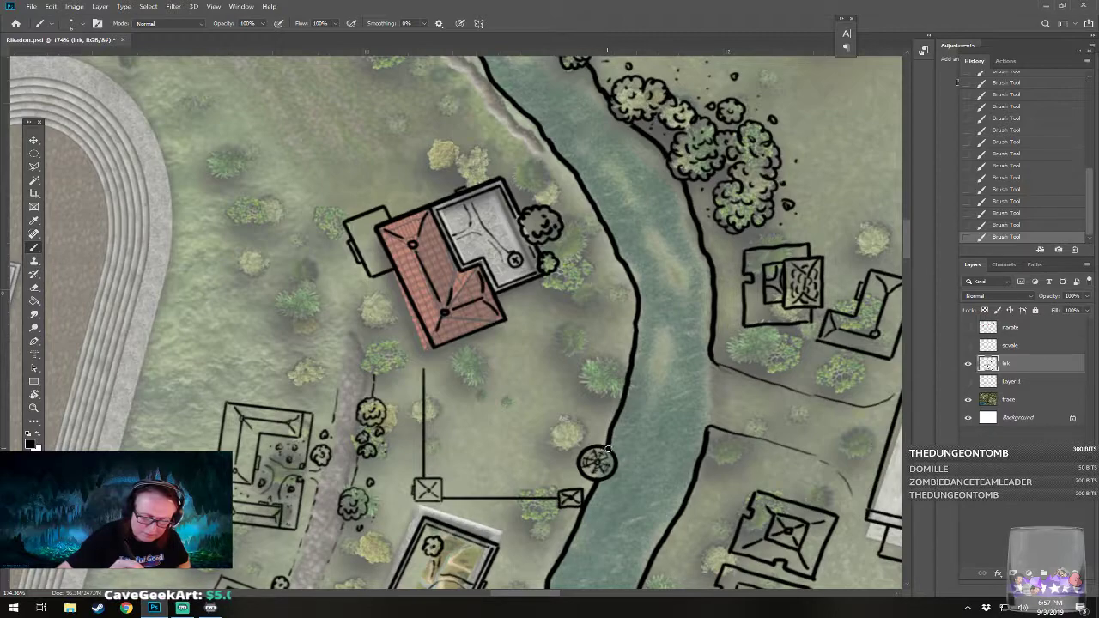
mouse_move(624, 464)
left_mouse_down()
mouse_move(607, 482)
mouse_move(611, 437)
left_mouse_up()
Step: Ink the straight-edged, stepped outline of a walled villa between the two red-roofed villas, with a notched inner wall, and clean its corner
scroll(611, 225, "down", 5)
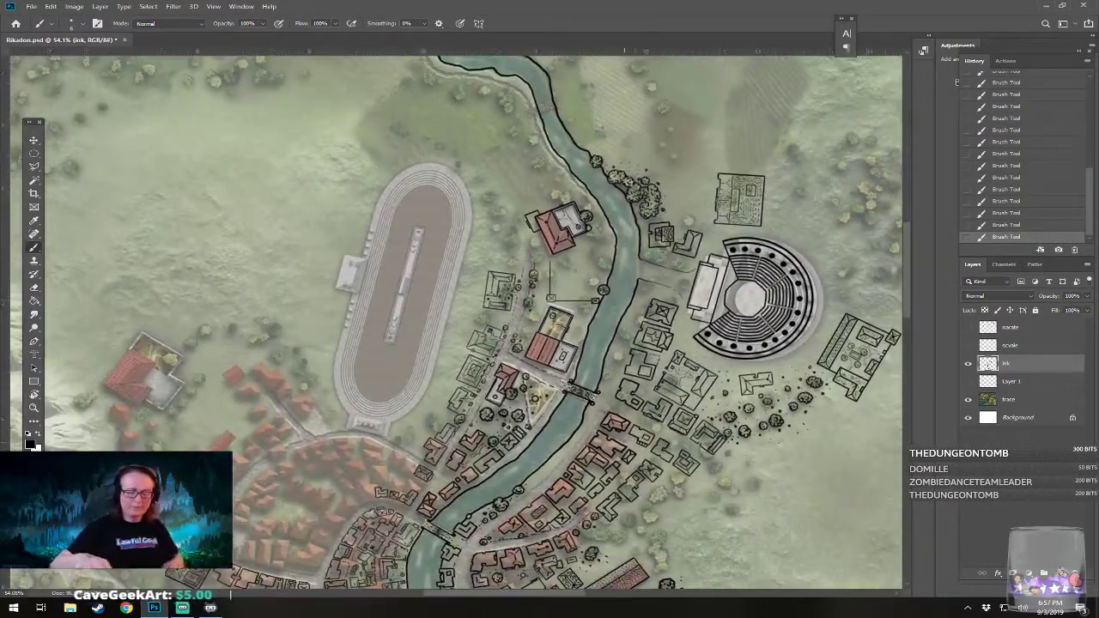
left_click_drag(624, 254, 665, 404)
scroll(612, 378, "up", 3)
scroll(515, 387, "up", 1)
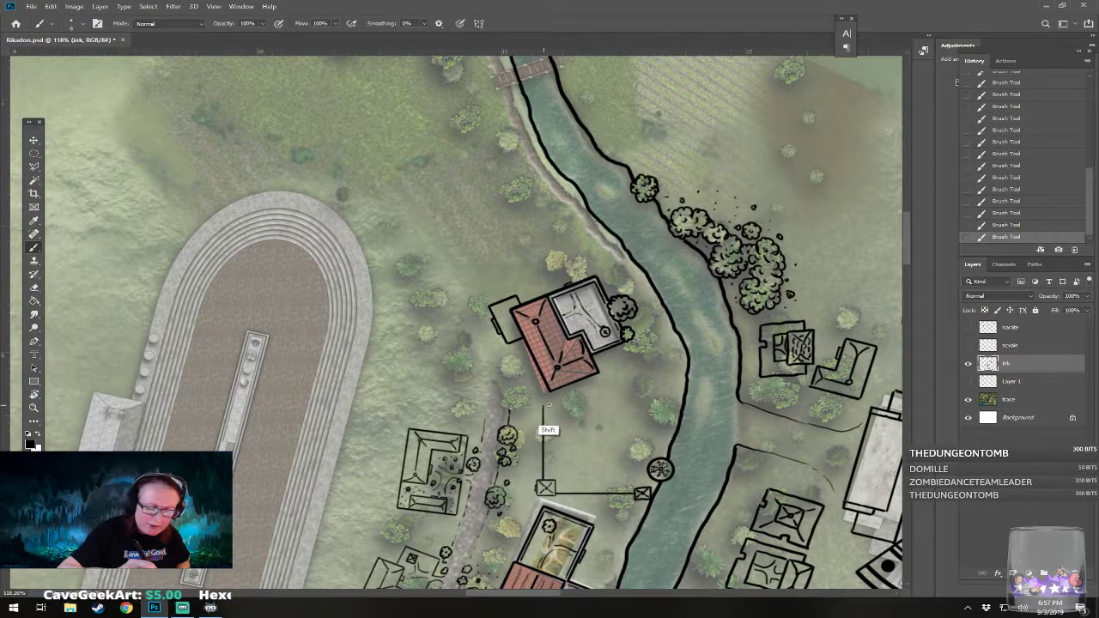
left_click(582, 405, "shift")
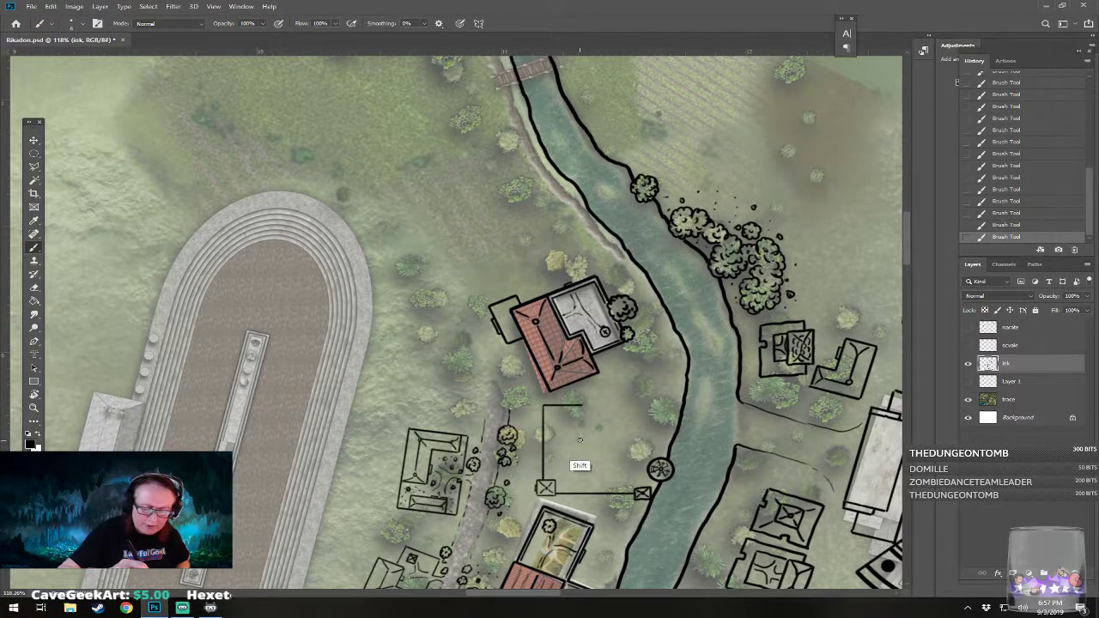
left_click(580, 440, "shift")
mouse_move(580, 394)
left_mouse_down()
mouse_move(625, 392)
mouse_move(624, 426)
mouse_move(648, 428)
mouse_move(646, 455)
mouse_move(625, 452)
mouse_move(625, 495)
left_mouse_up()
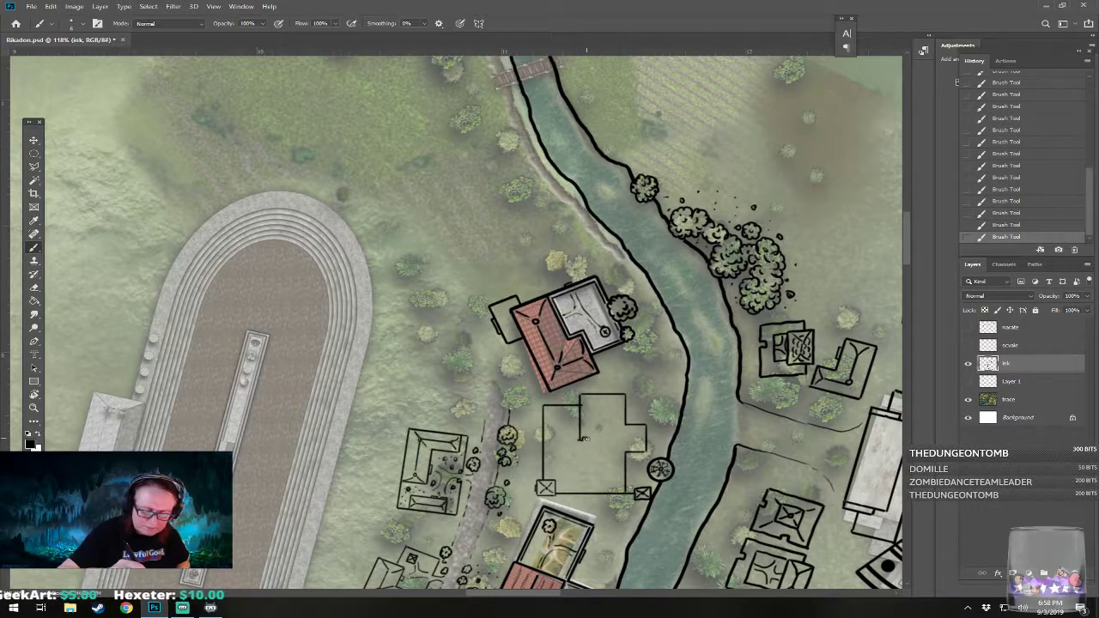
key("ctrl+z")
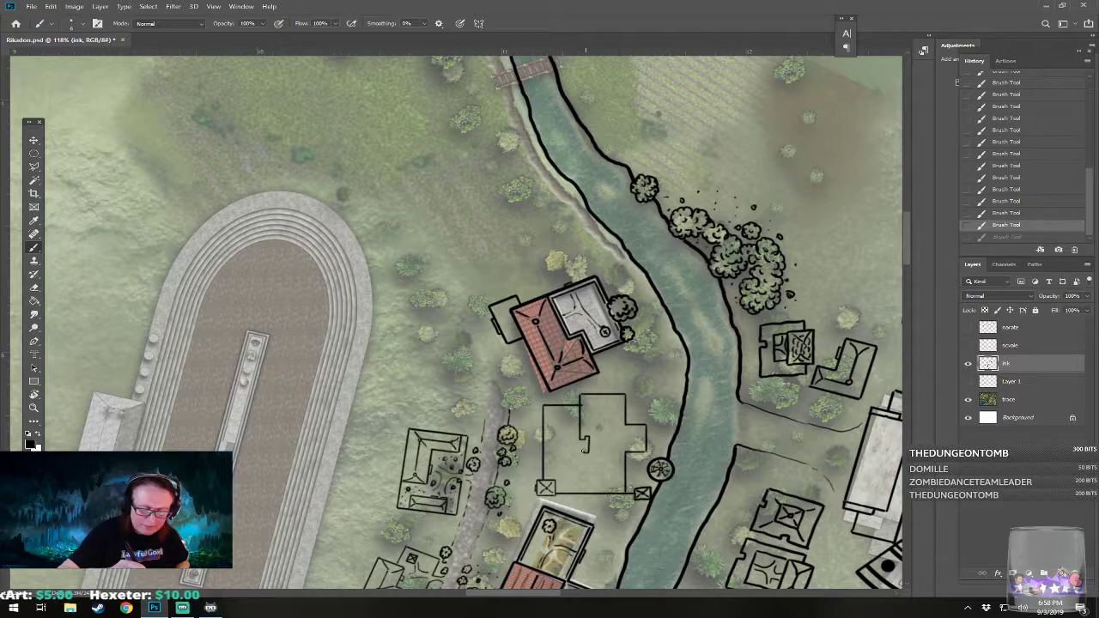
left_click_drag(580, 445, 586, 450)
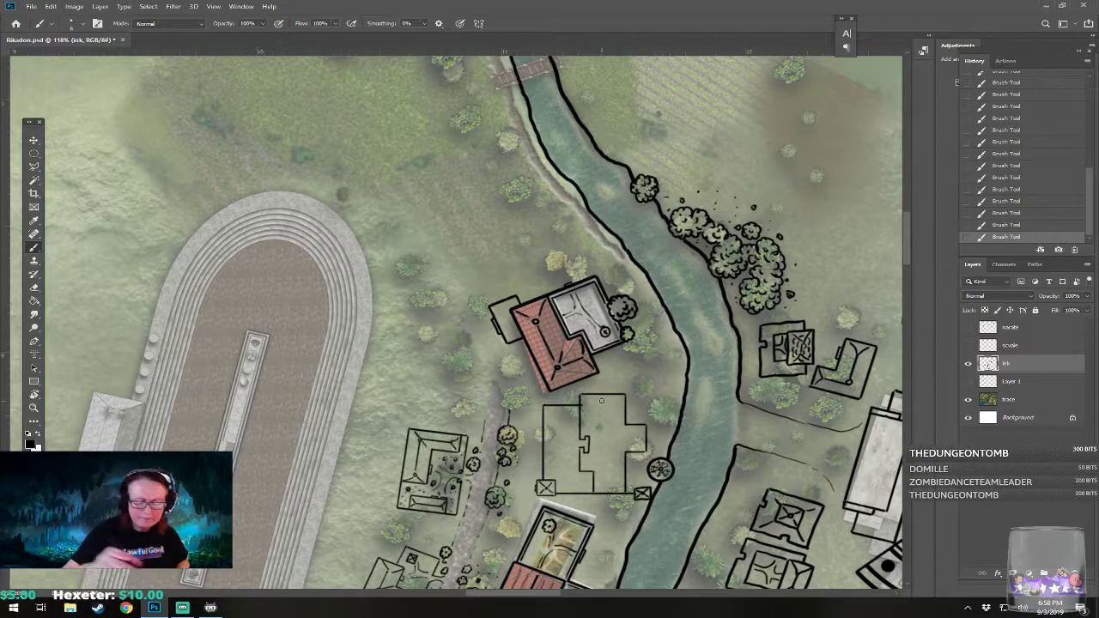
left_click(582, 403)
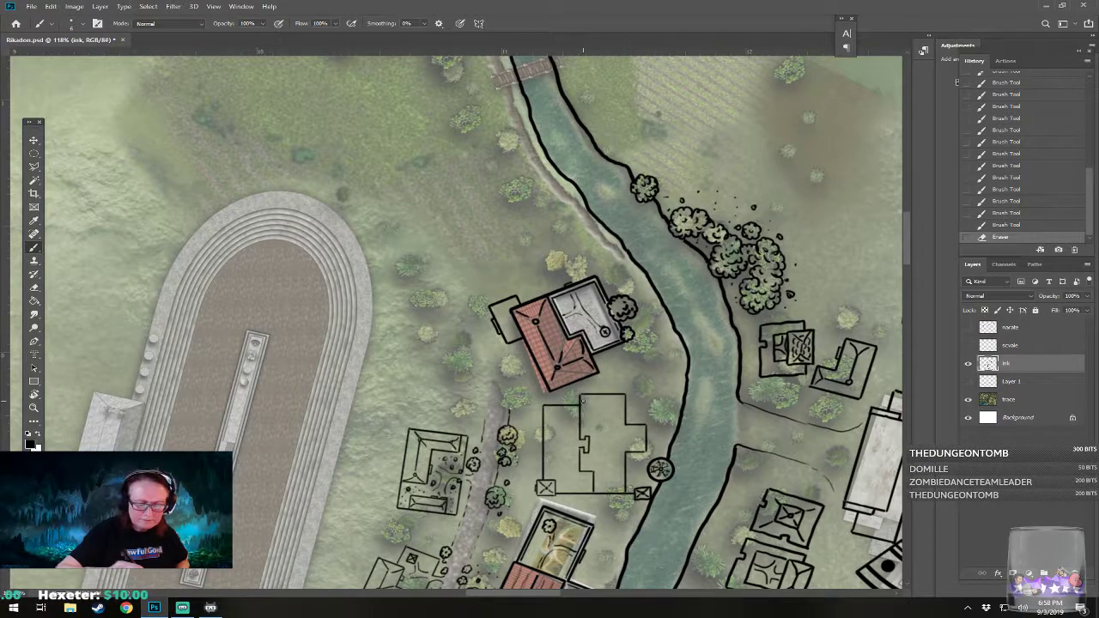
Step: Ink trees, small shrubs and a dotted boundary line between the new villa and the river
mouse_move(629, 385)
left_mouse_down()
mouse_move(627, 395)
mouse_move(642, 397)
mouse_move(649, 384)
mouse_move(636, 378)
mouse_move(643, 388)
left_mouse_up()
left_click_drag(643, 386, 680, 391)
left_click(644, 391)
left_click(646, 392)
left_click_drag(682, 391, 684, 391)
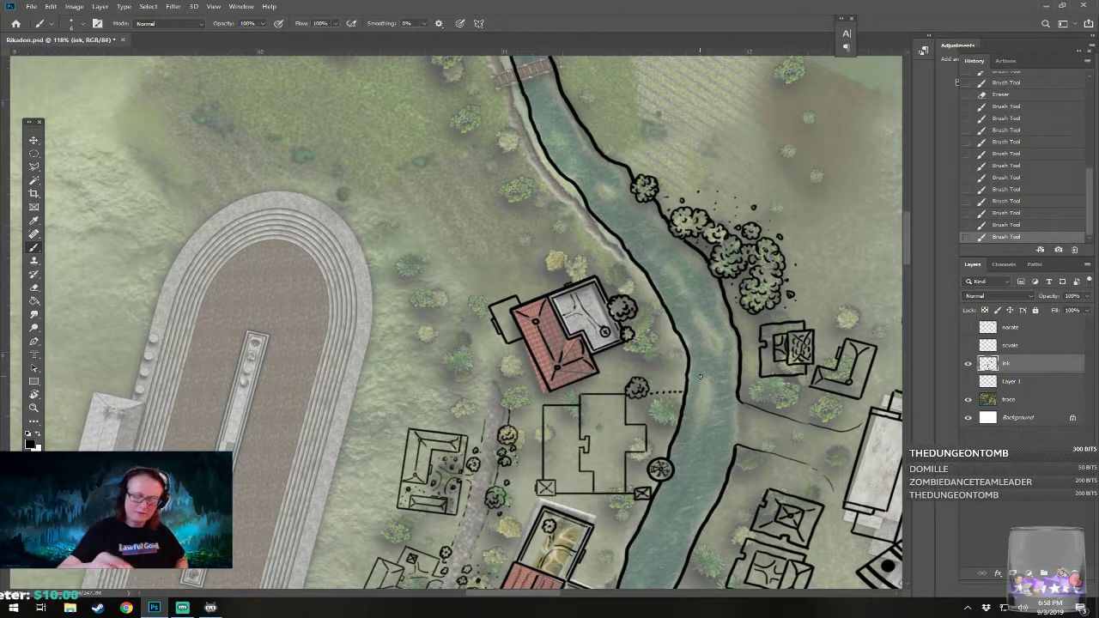
left_click_drag(677, 375, 666, 367)
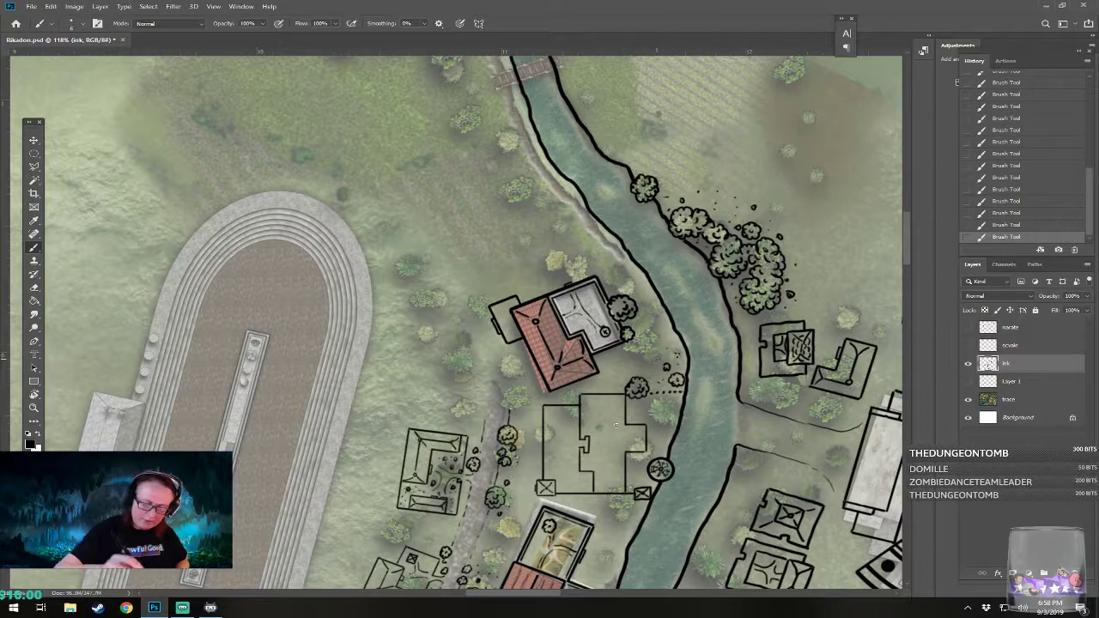
Step: Ink the new villa's roof with hip lines, a small square vent, a long central ridge and scattered tile marks
left_click_drag(605, 409, 601, 404)
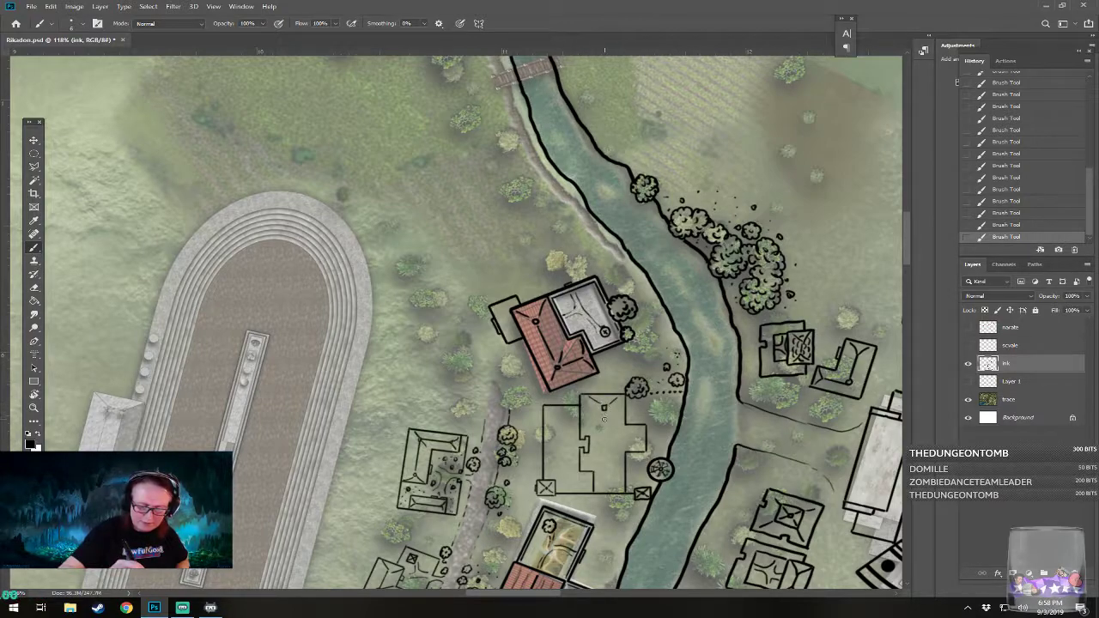
left_click_drag(604, 414, 605, 468)
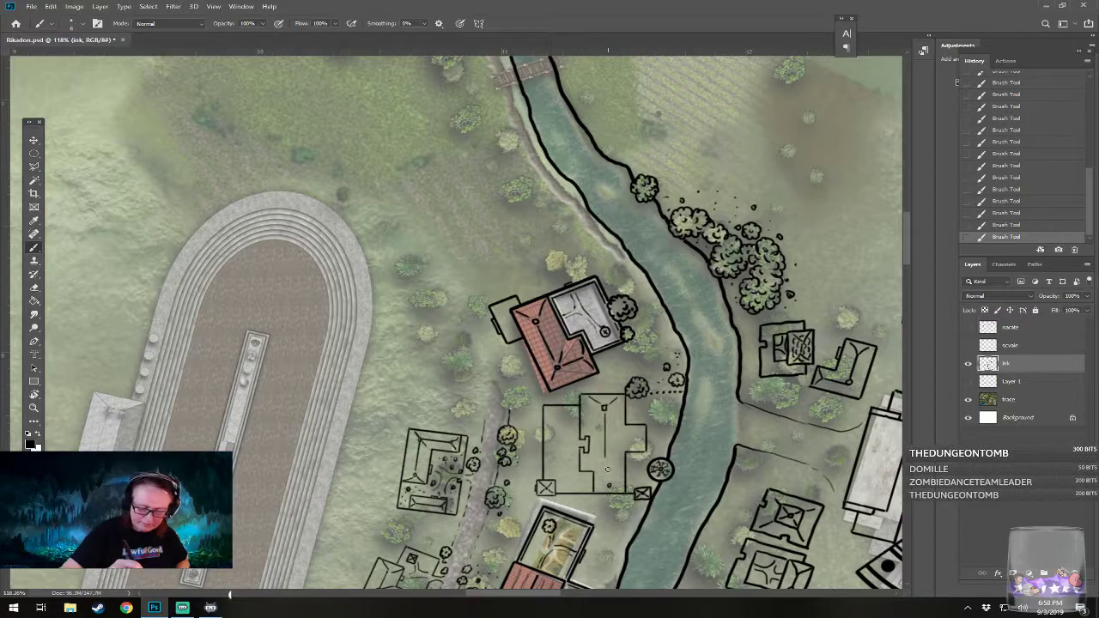
left_click_drag(608, 468, 609, 483)
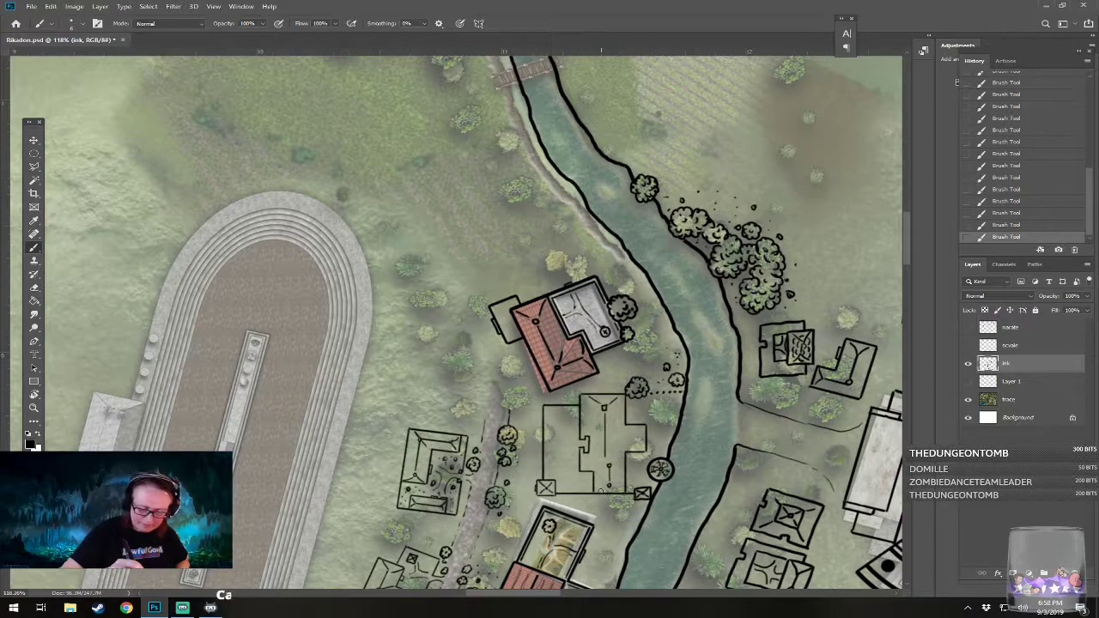
mouse_move(610, 466)
left_mouse_down()
mouse_move(617, 458)
mouse_move(600, 465)
left_mouse_up()
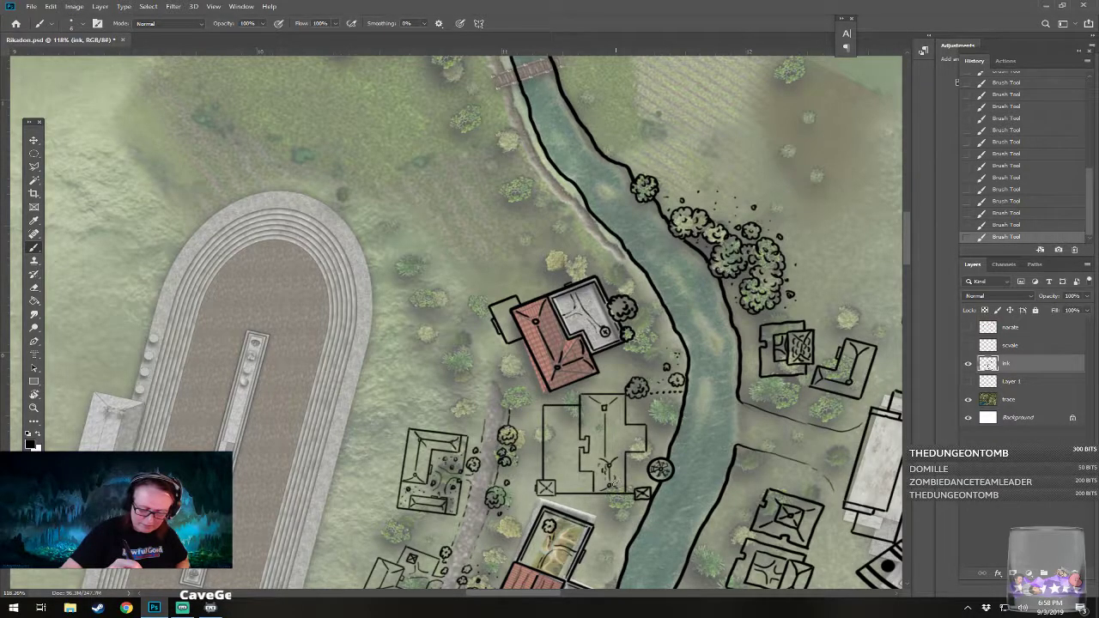
left_click(619, 478)
left_click(599, 483)
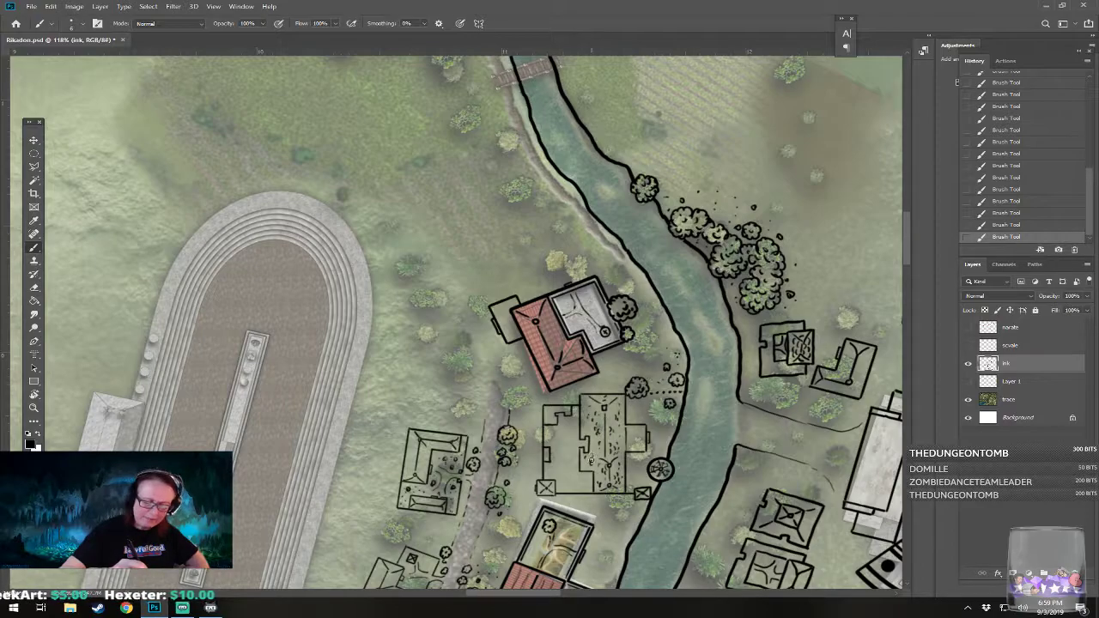
Step: Hide the trace layer to review the city's ink line work against the plain white background
scroll(593, 458, "down", 5)
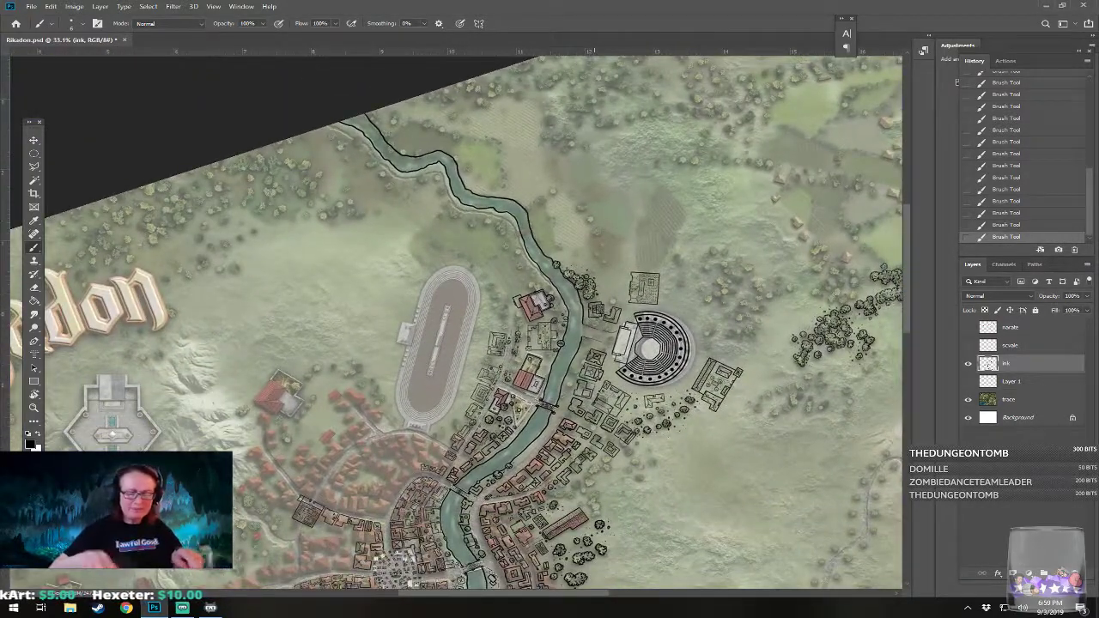
left_click(968, 399)
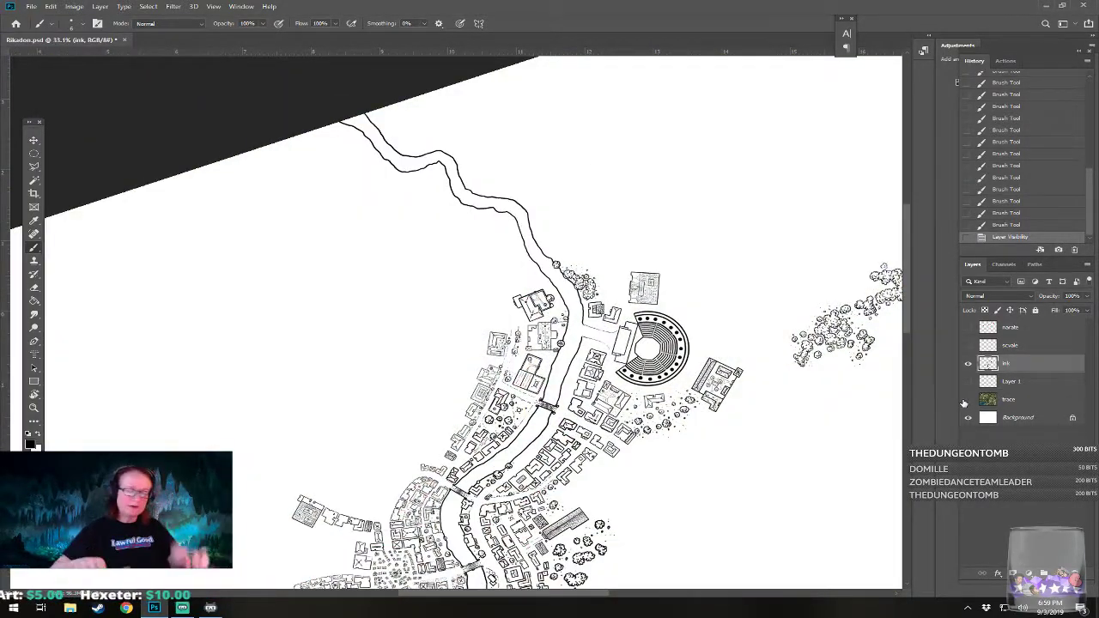
Step: Review the ink line work of the whole map, and show the trace layer beneath it again
scroll(549, 343, "down", 3)
scroll(501, 323, "down", 1)
scroll(502, 324, "down", 3)
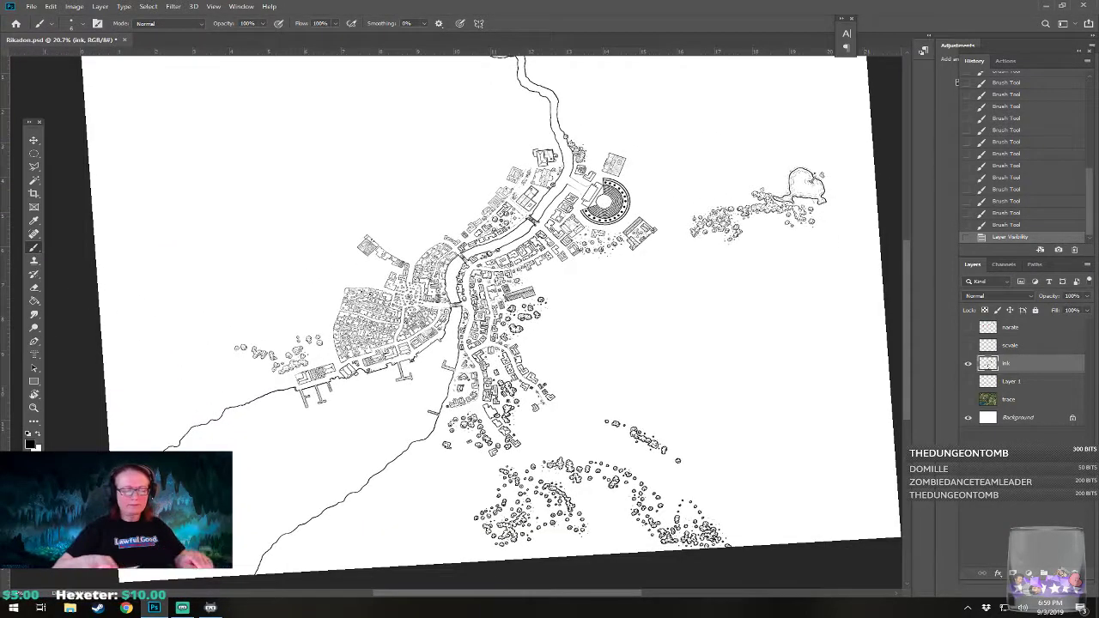
scroll(501, 323, "down", 2)
scroll(455, 324, "up", 2)
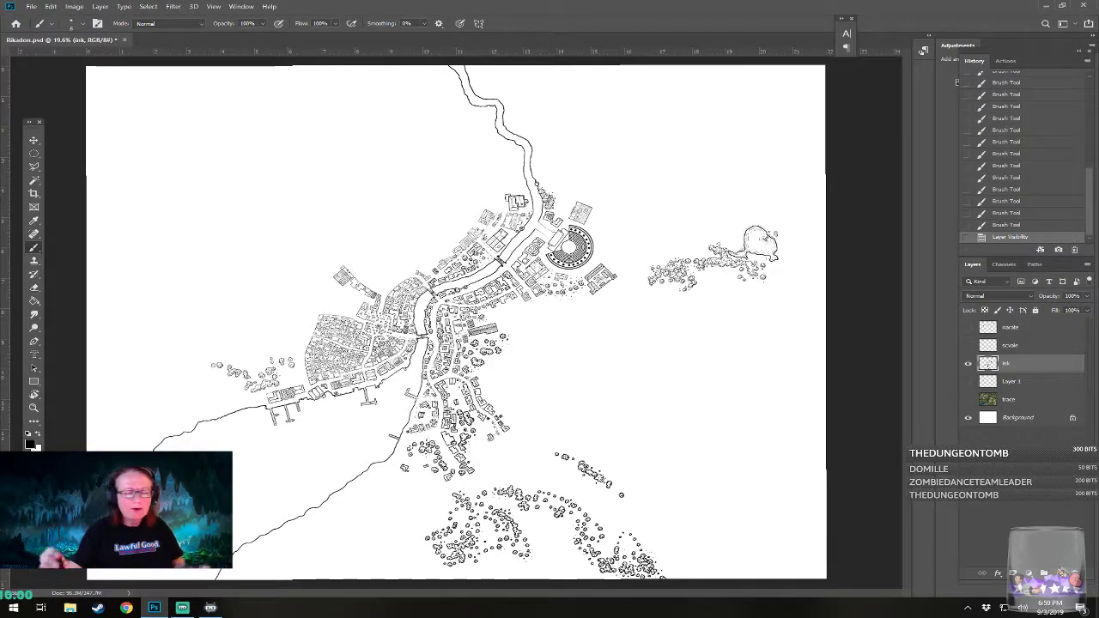
left_click(967, 399)
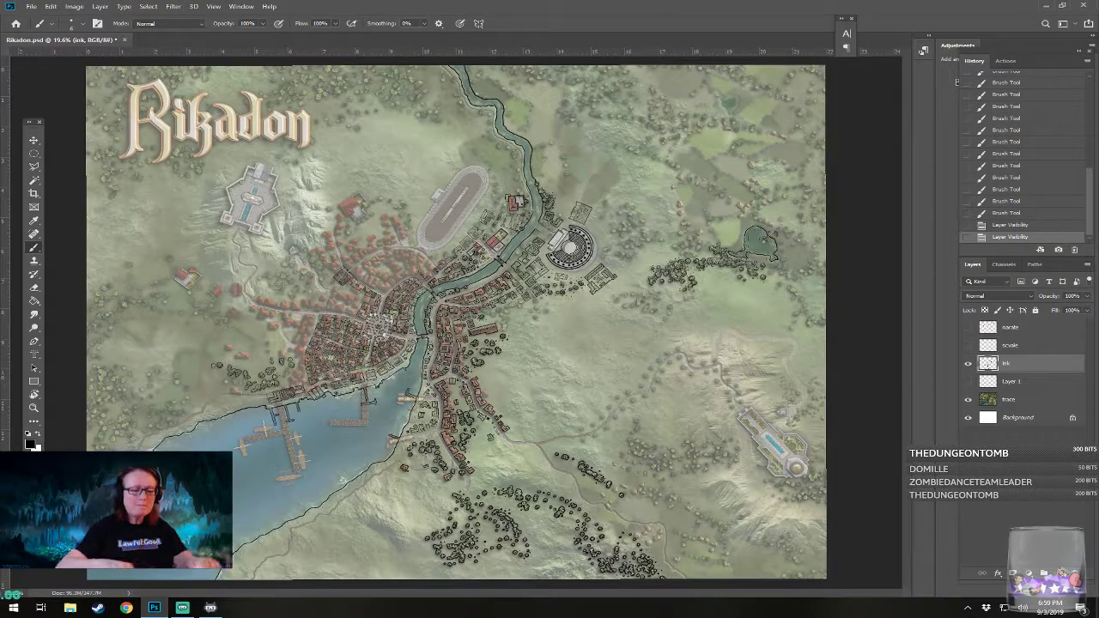
Step: Ink the rectangular outline of a house beside the road, just south of the racetrack's end pavilion
scroll(425, 213, "up", 4)
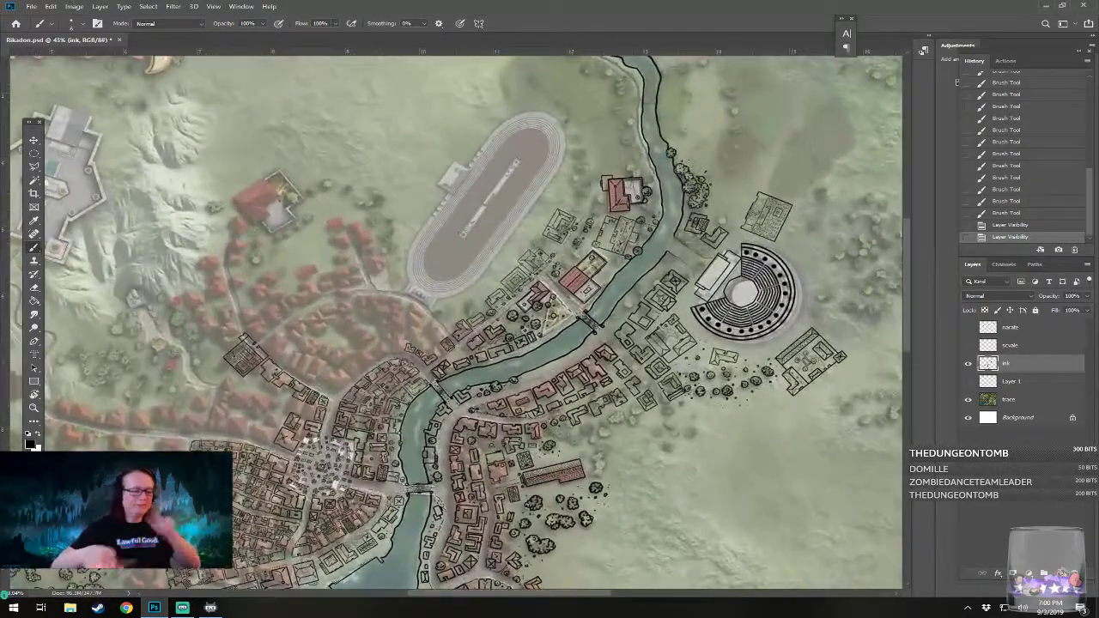
scroll(550, 378, "up", 3)
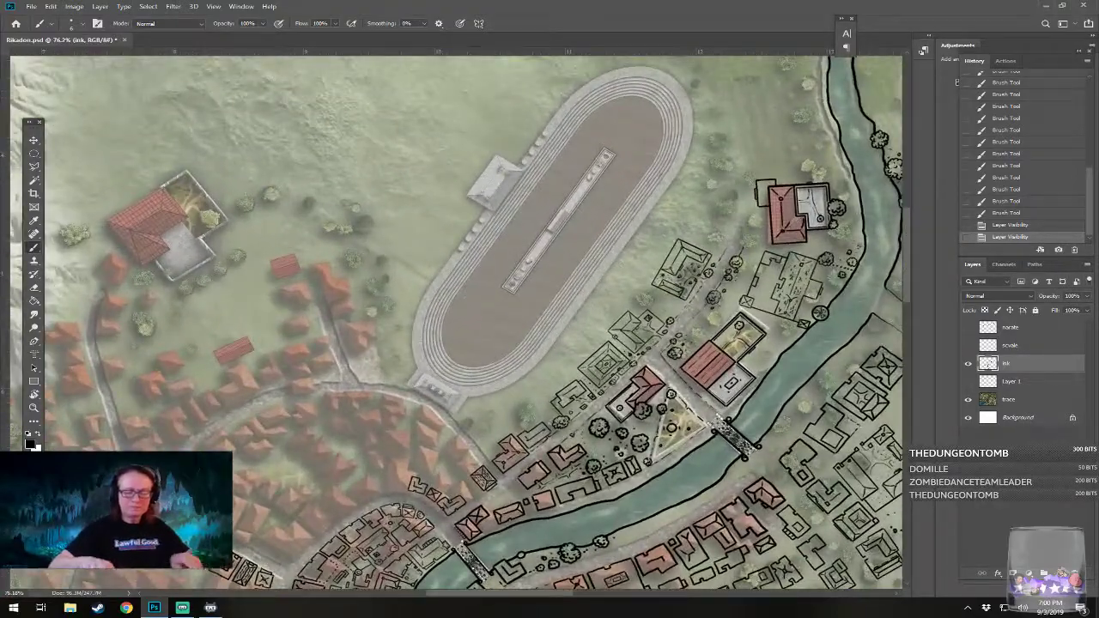
scroll(550, 326, "up", 2)
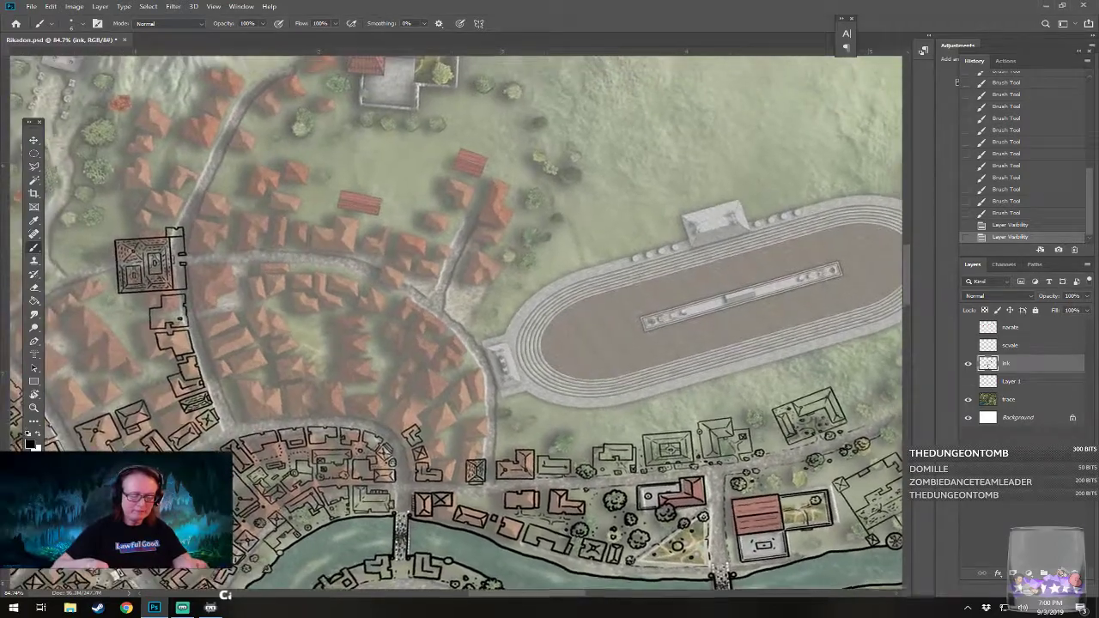
scroll(467, 439, "up", 3)
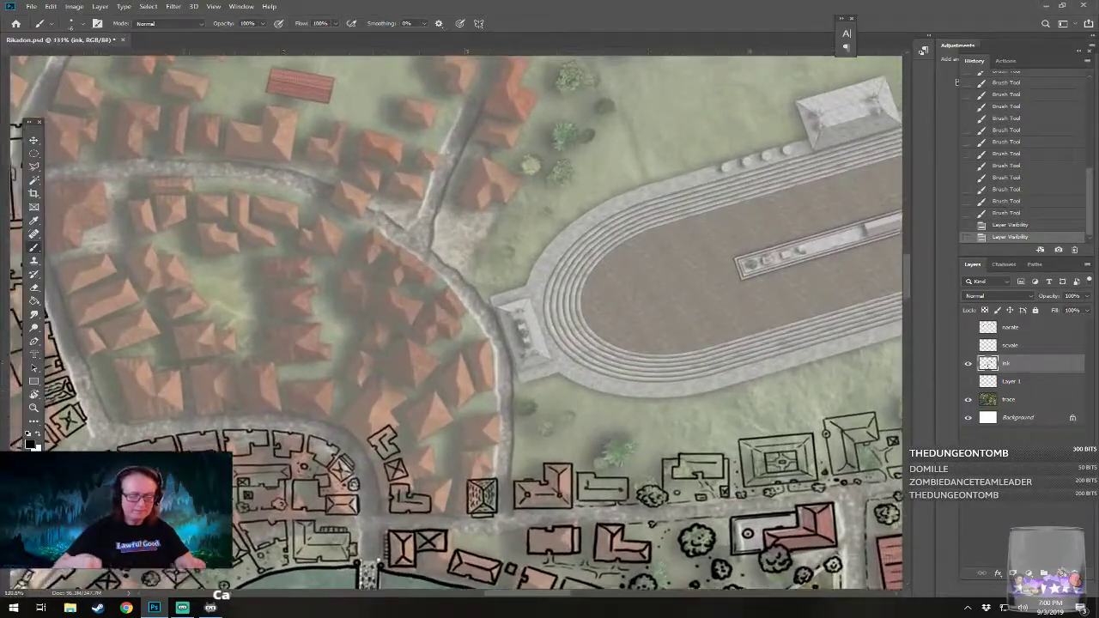
left_click(513, 453)
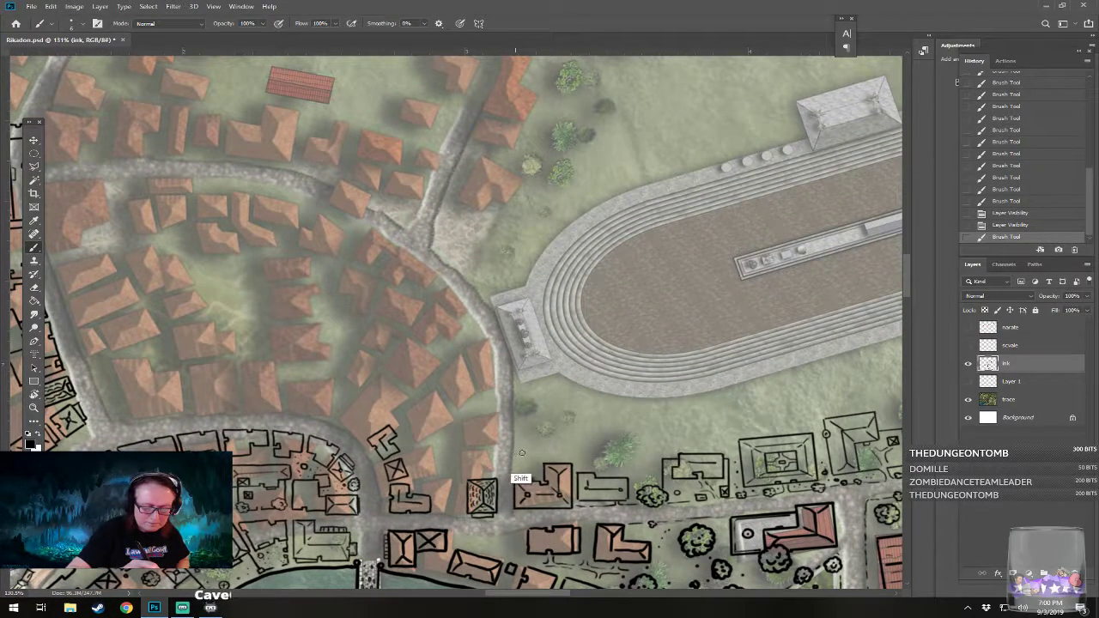
left_click(555, 453, "shift")
left_click(555, 401, "shift")
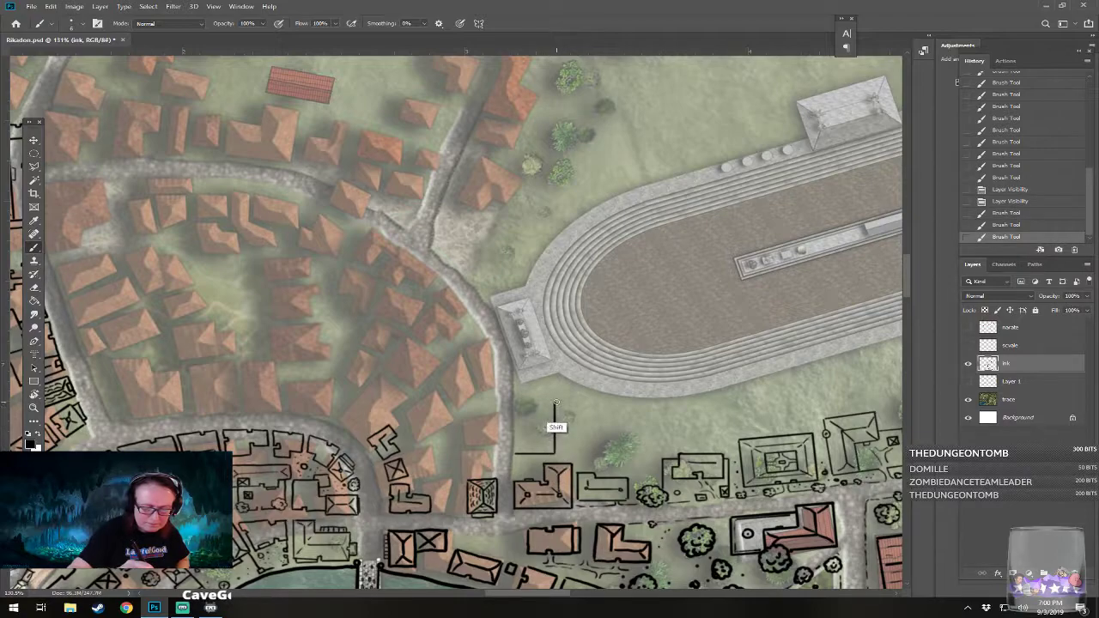
left_click(517, 400, "shift")
left_click(514, 401, "shift")
left_click(514, 453, "shift")
left_click(515, 422, "shift")
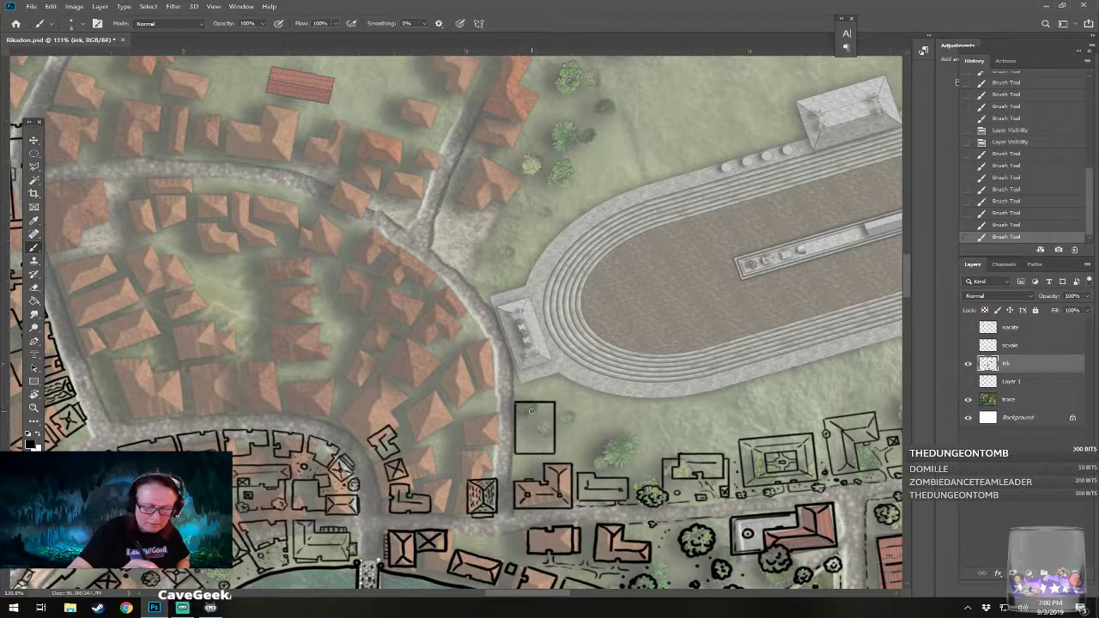
Step: Ink the rectangular house's hipped roof with a central ridge and short hip lines towards its corners
left_click(534, 413)
left_click(533, 443)
left_click(533, 413, "shift")
left_click(531, 408)
left_click(542, 408, "shift")
left_click(523, 449, "shift")
left_click(542, 445, "shift")
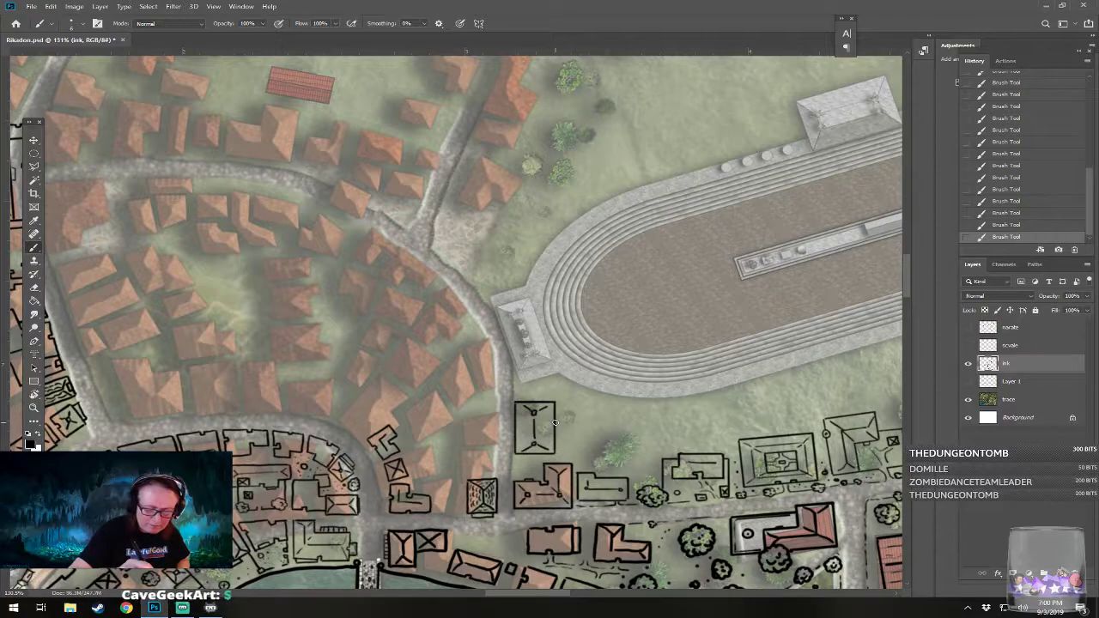
Step: Ink a notched, straight-edged building with roof detail across the road from the new rectangular house
left_click_drag(554, 423, 627, 433)
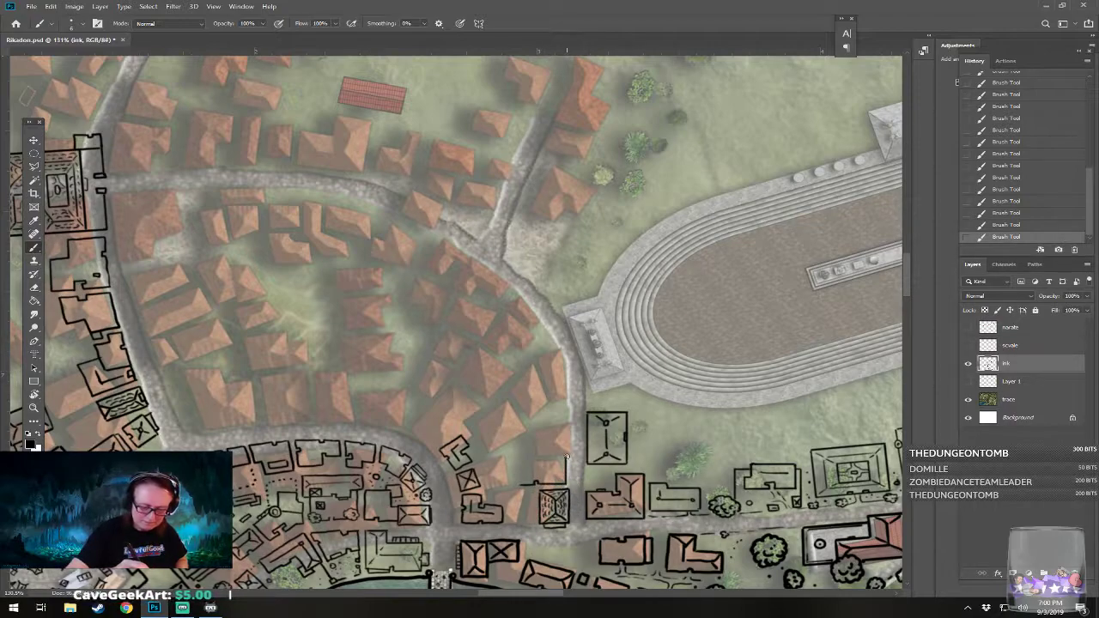
left_click(565, 425, "shift")
left_click(525, 425, "shift")
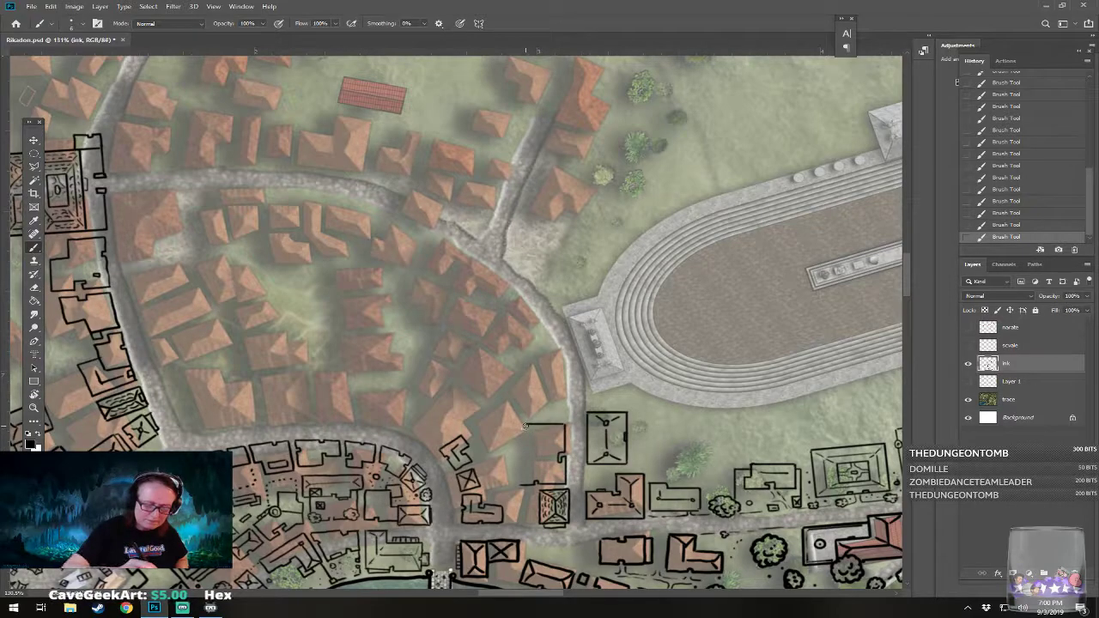
left_click(526, 443, "shift")
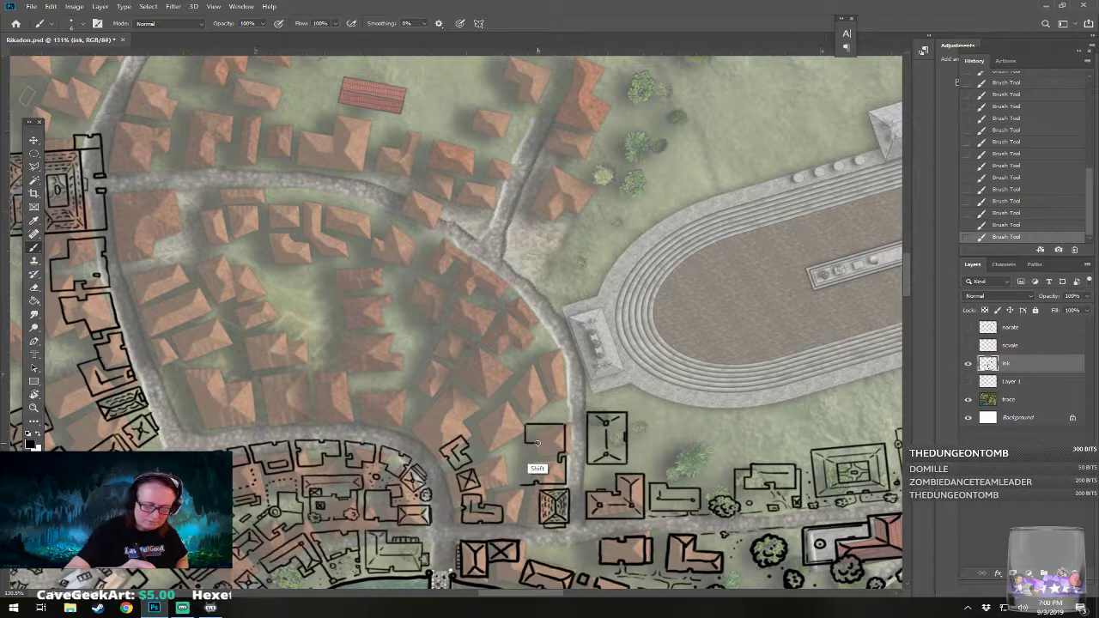
left_click(539, 458, "shift")
left_click(525, 458, "shift")
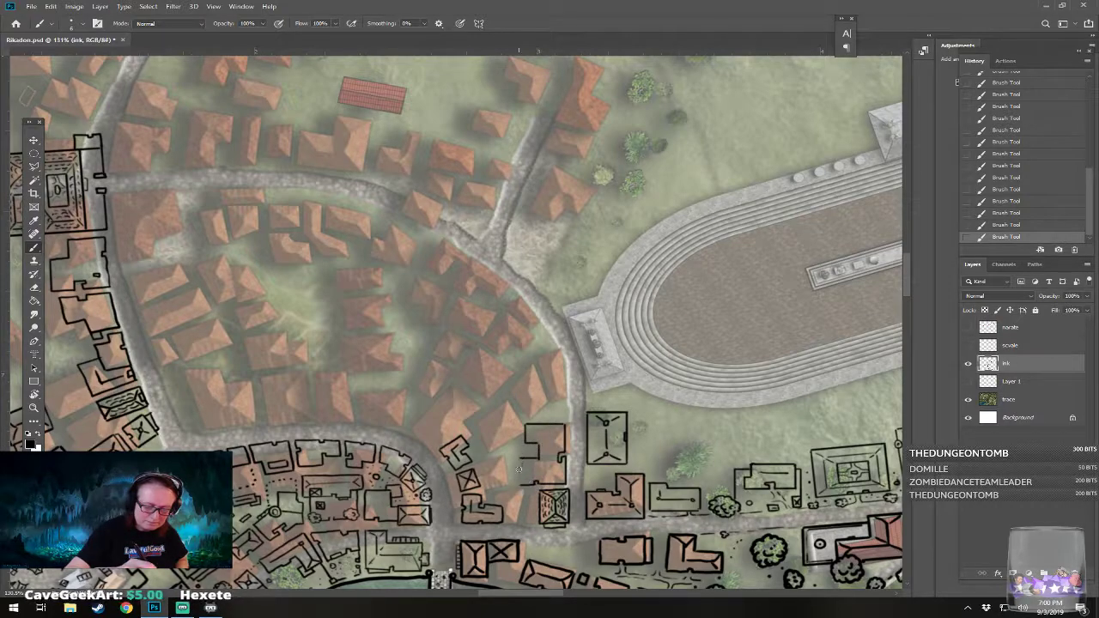
left_click(521, 483)
left_click(520, 459, "shift")
left_click_drag(527, 470, 554, 431)
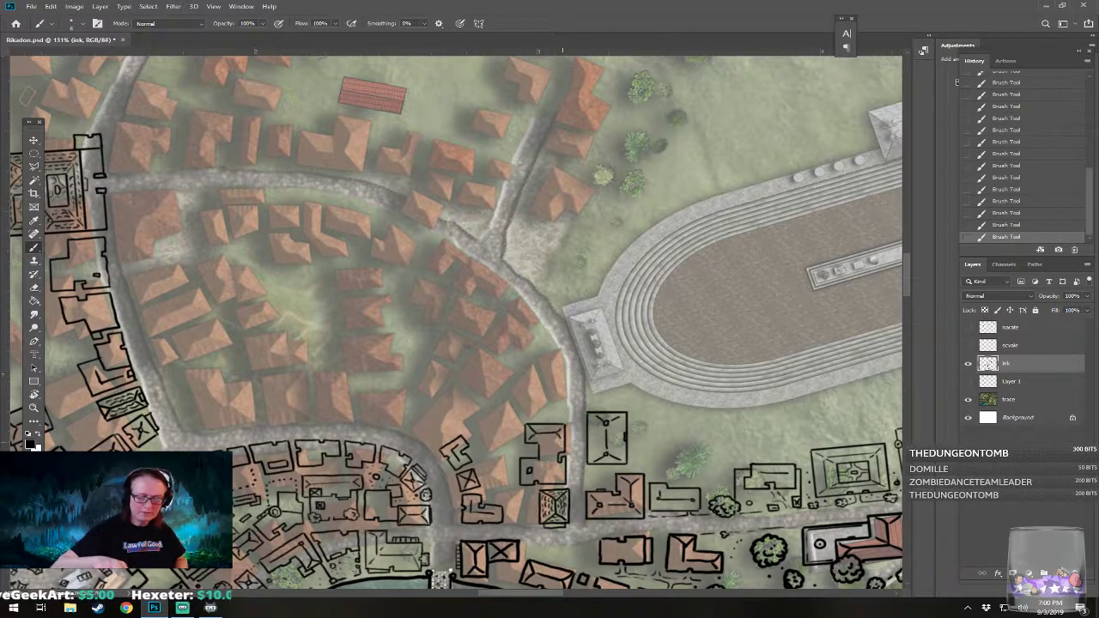
Step: Ink three more houses northward along the curving road opposite the racetrack's end pavilion, adding roof lines and tile marks
scroll(563, 322, "up", 1)
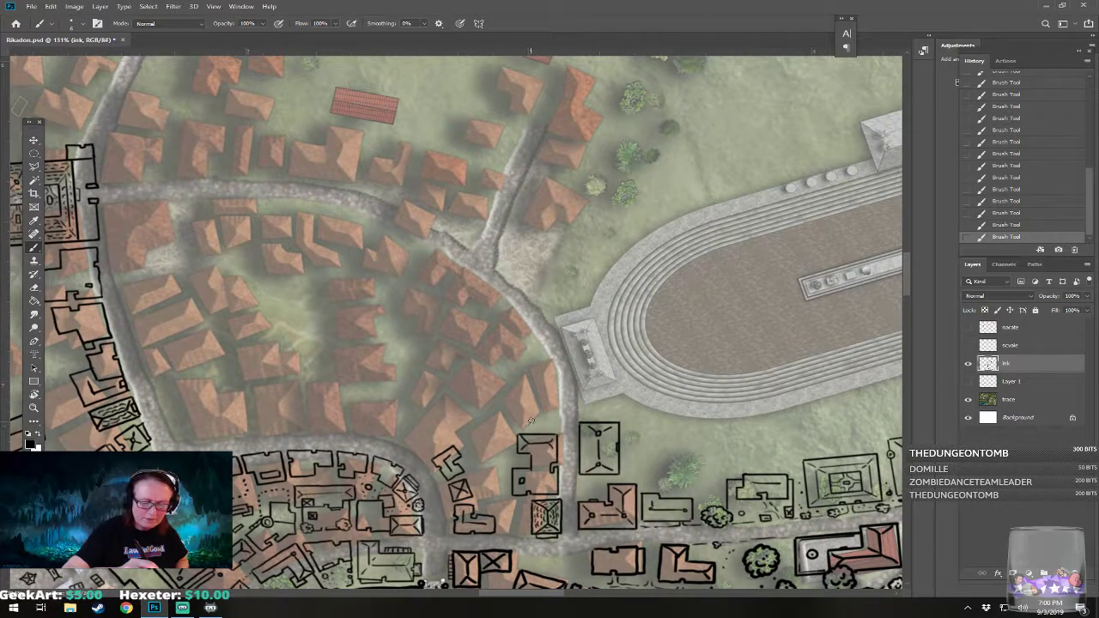
mouse_move(530, 410)
left_mouse_down()
mouse_move(556, 428)
mouse_move(557, 400)
mouse_move(558, 424)
mouse_move(558, 397)
left_mouse_up()
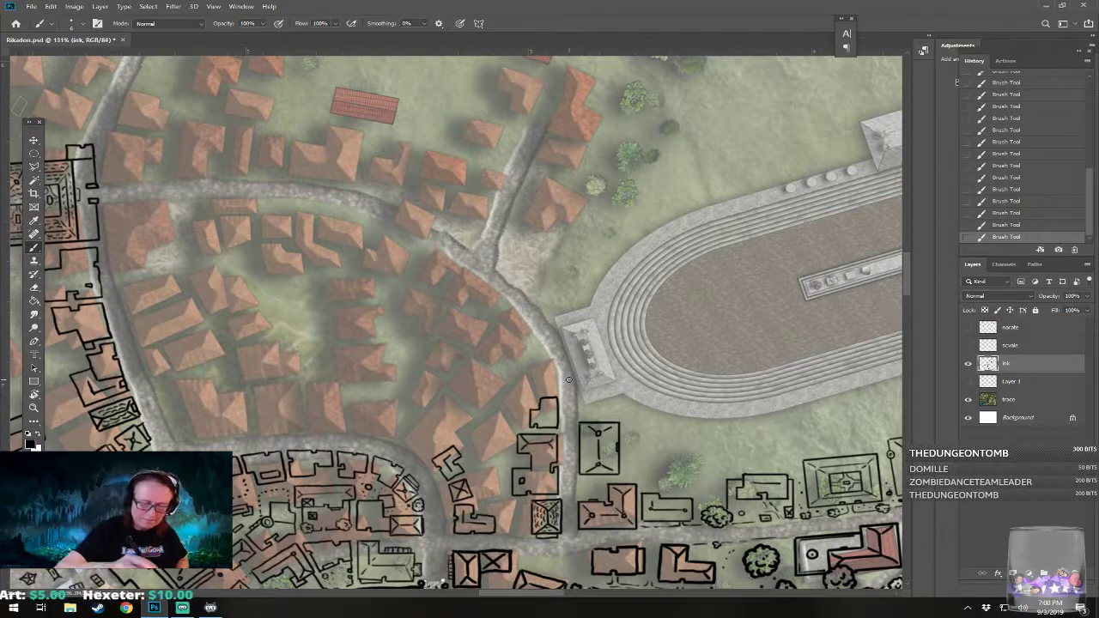
left_click_drag(519, 356, 541, 391)
mouse_move(543, 344)
left_mouse_down()
mouse_move(559, 386)
mouse_move(539, 344)
left_mouse_up()
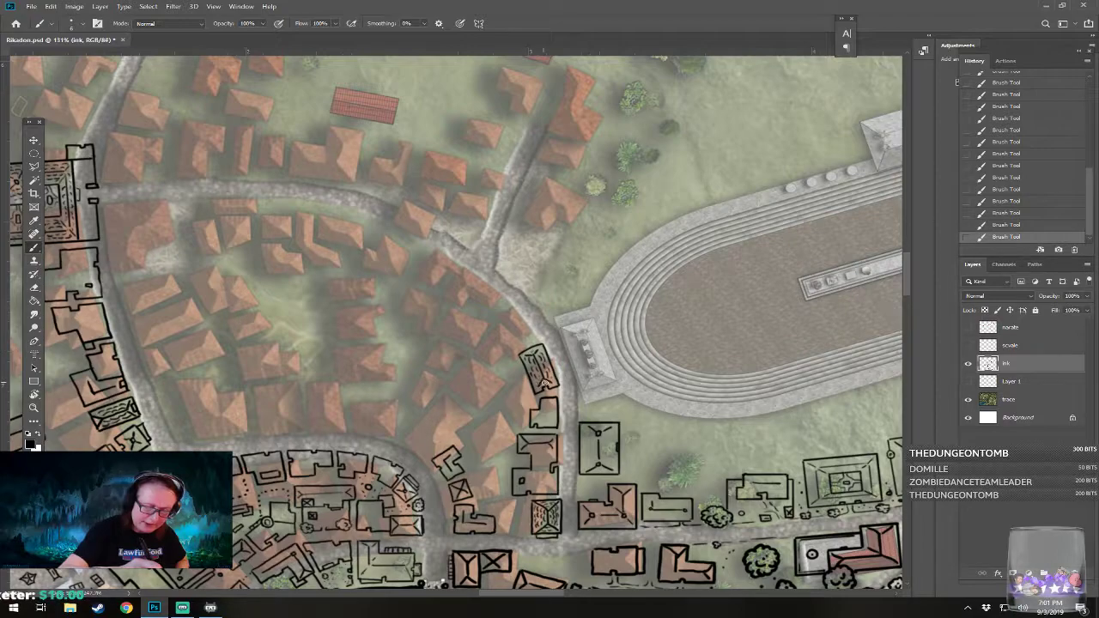
mouse_move(518, 354)
left_mouse_down()
mouse_move(500, 366)
mouse_move(508, 385)
mouse_move(521, 371)
left_mouse_up()
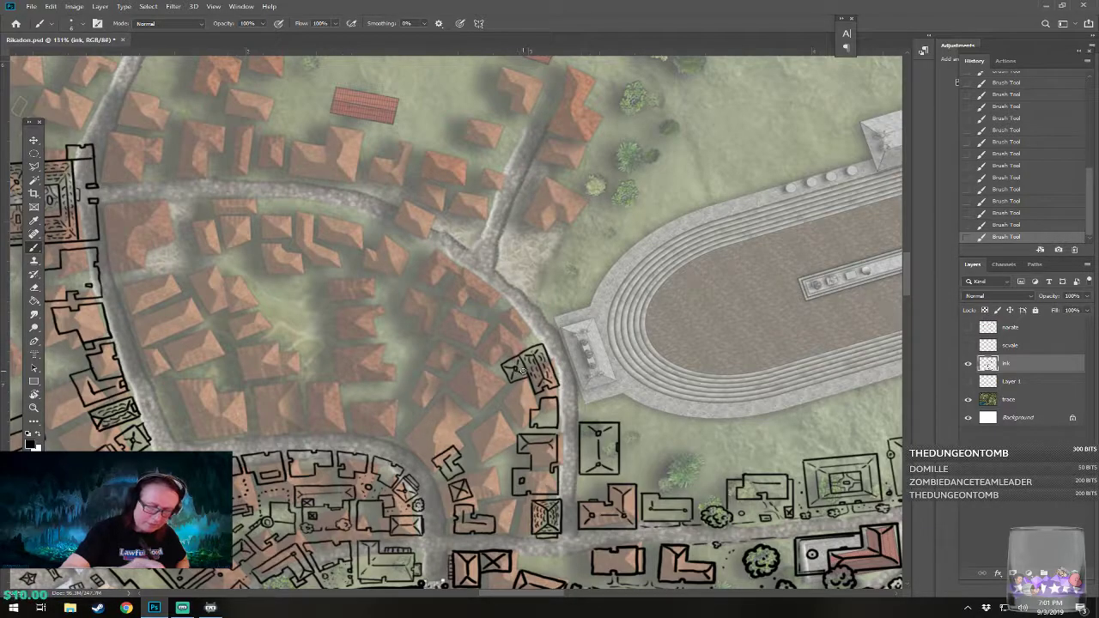
scroll(507, 468, "down", 8)
left_click_drag(581, 436, 613, 366)
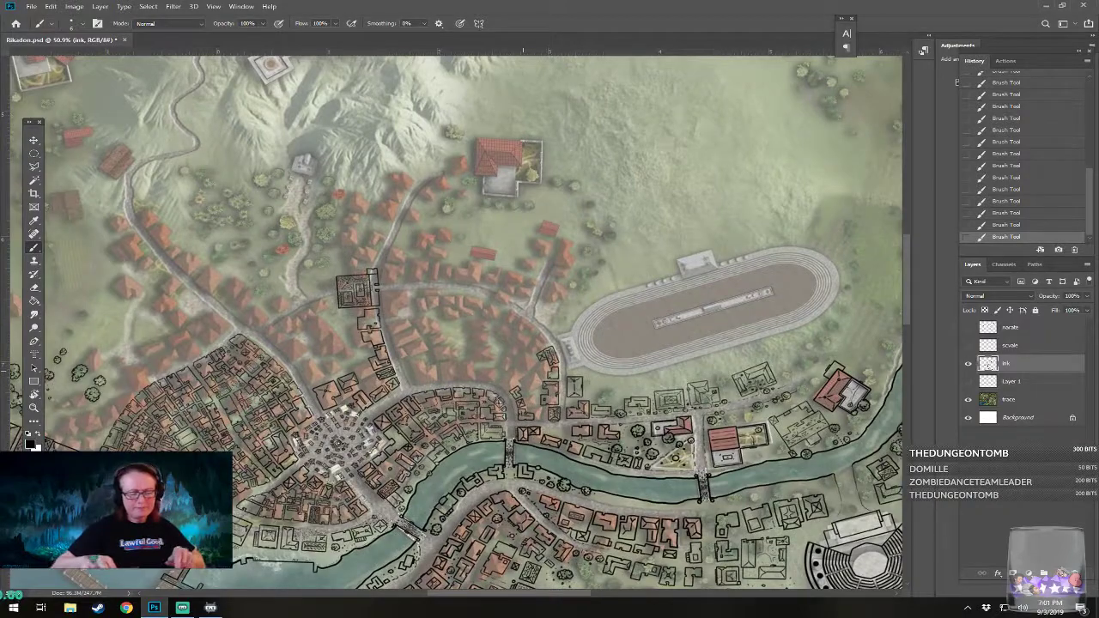
scroll(522, 371, "up", 2)
scroll(523, 371, "up", 2)
mouse_move(479, 326)
left_mouse_down()
mouse_move(512, 376)
mouse_move(520, 329)
left_mouse_up()
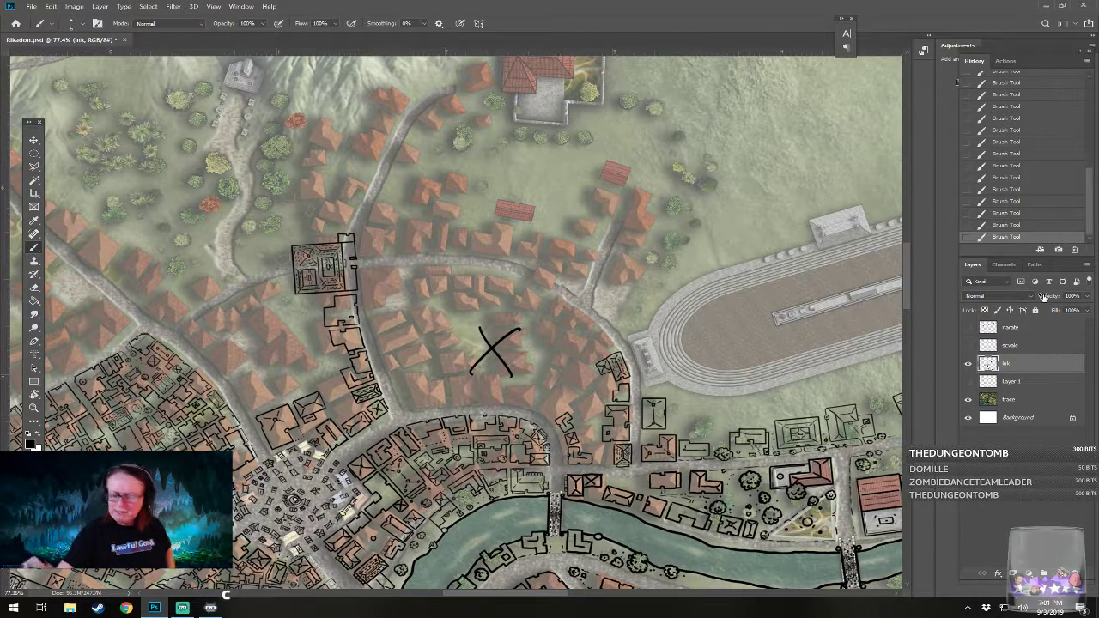
left_click(1006, 214)
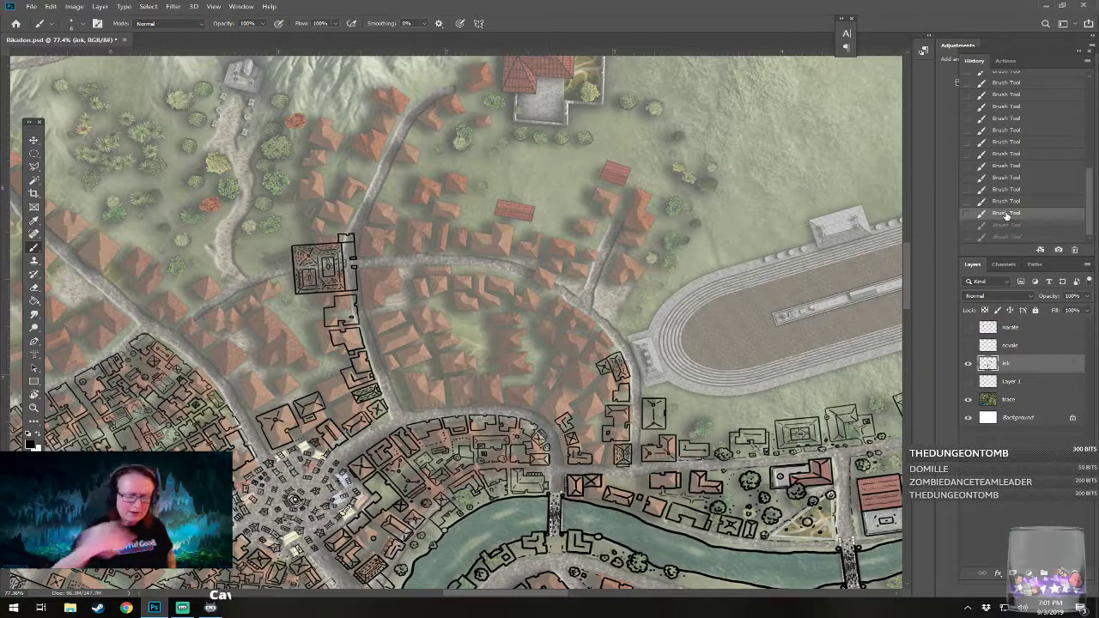
Step: Turn the canvas so the racetrack lies horizontally, and save the Rikadon map
left_click_drag(810, 365, 468, 362)
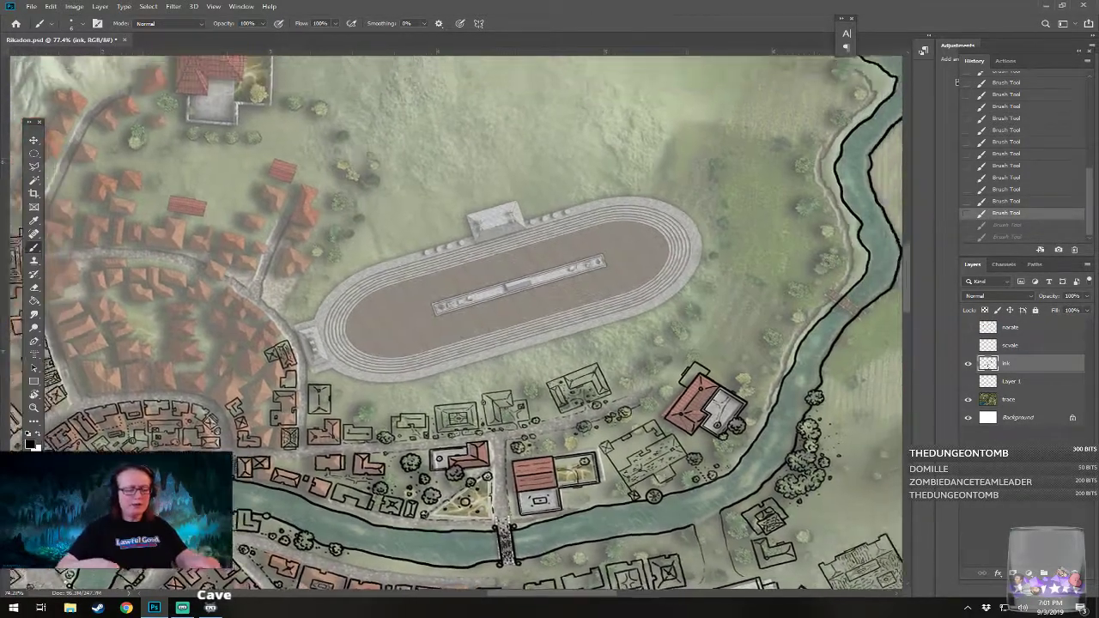
scroll(468, 362, "down", 3)
left_click_drag(510, 307, 507, 393)
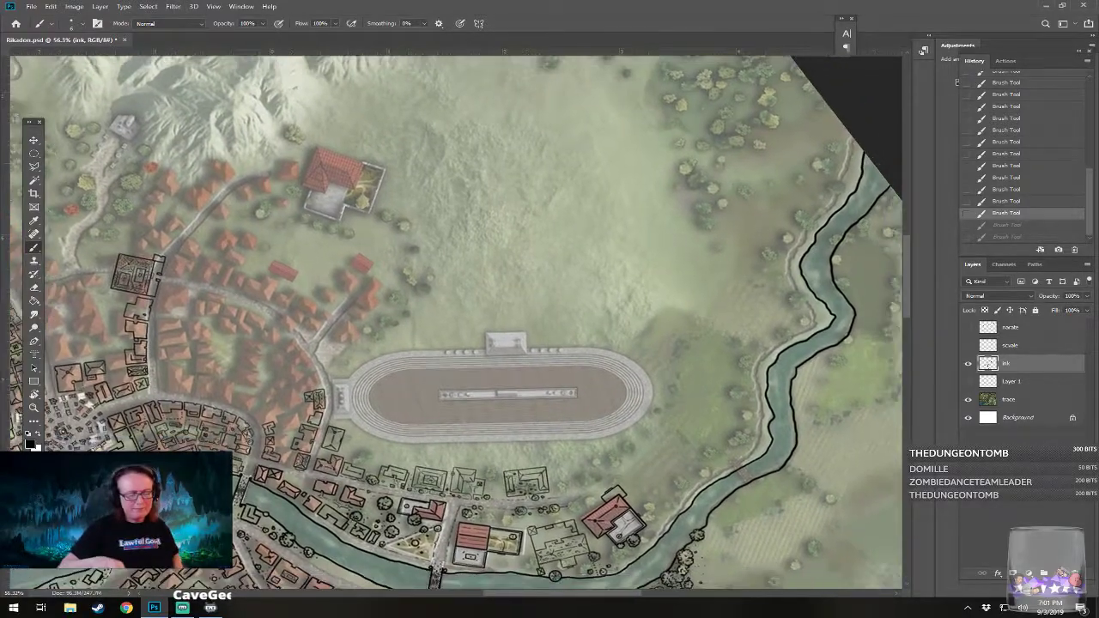
key("ctrl+s")
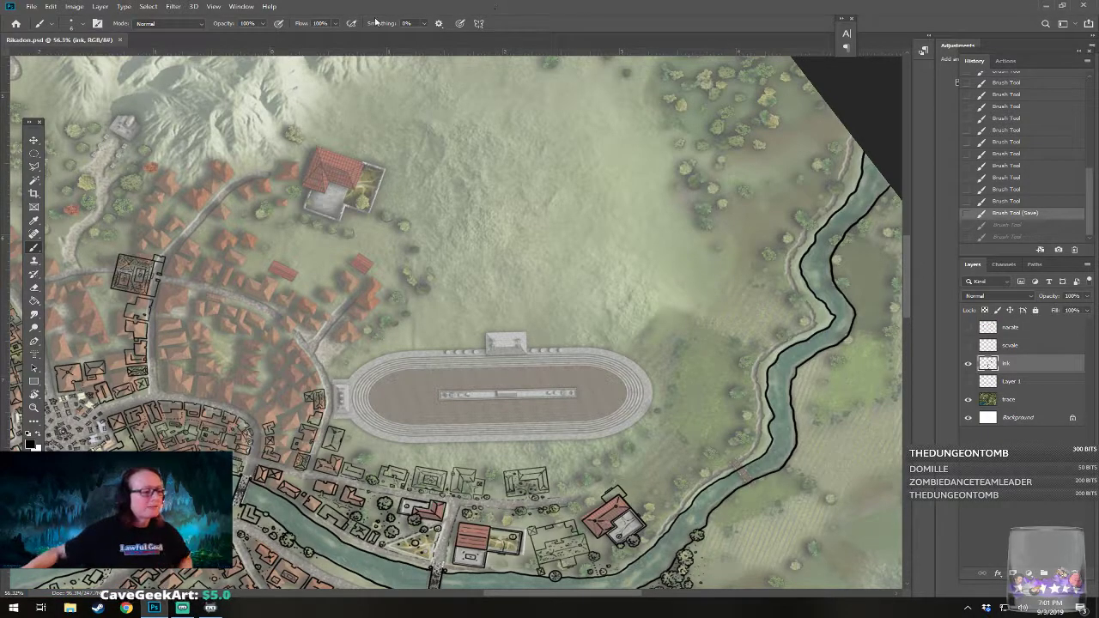
left_click(33, 155)
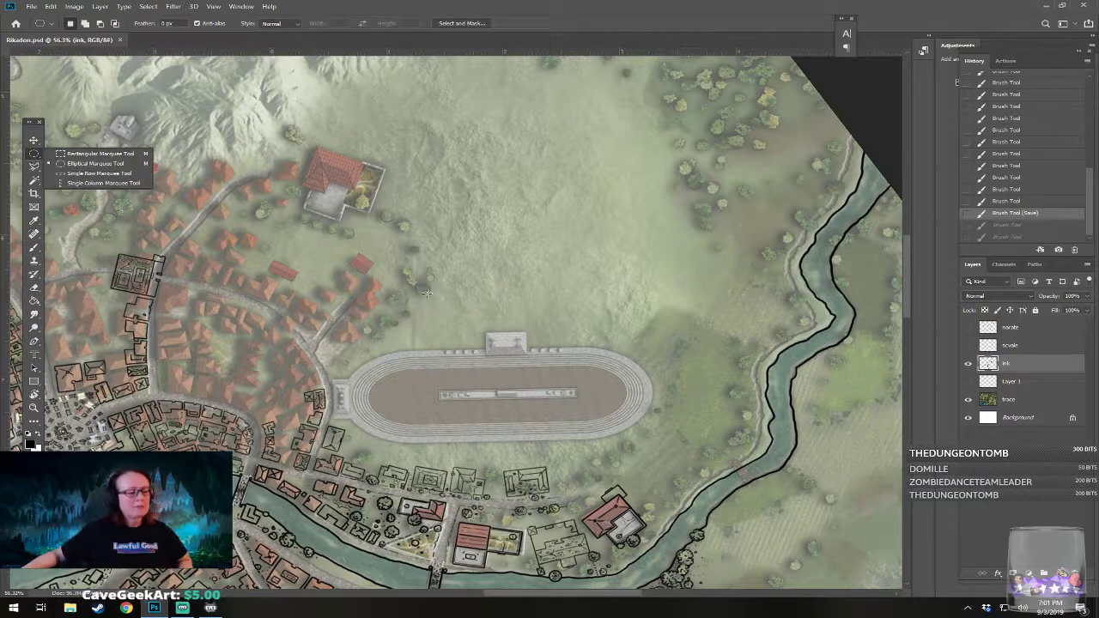
left_click(97, 164)
left_click_drag(343, 327, 666, 248)
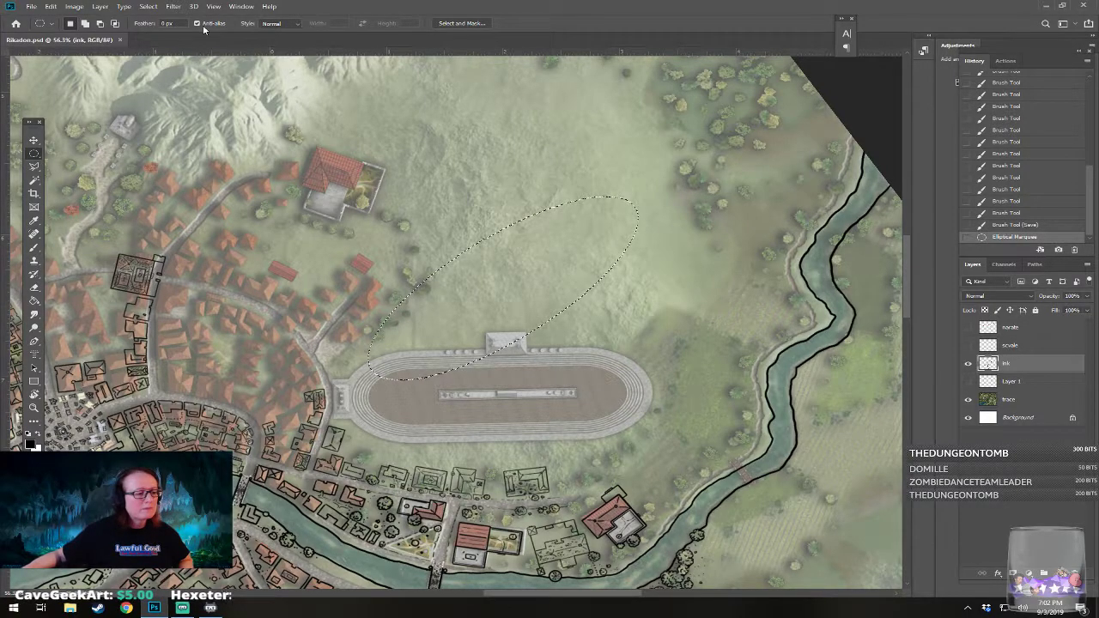
left_click(150, 6)
mouse_move(204, 155)
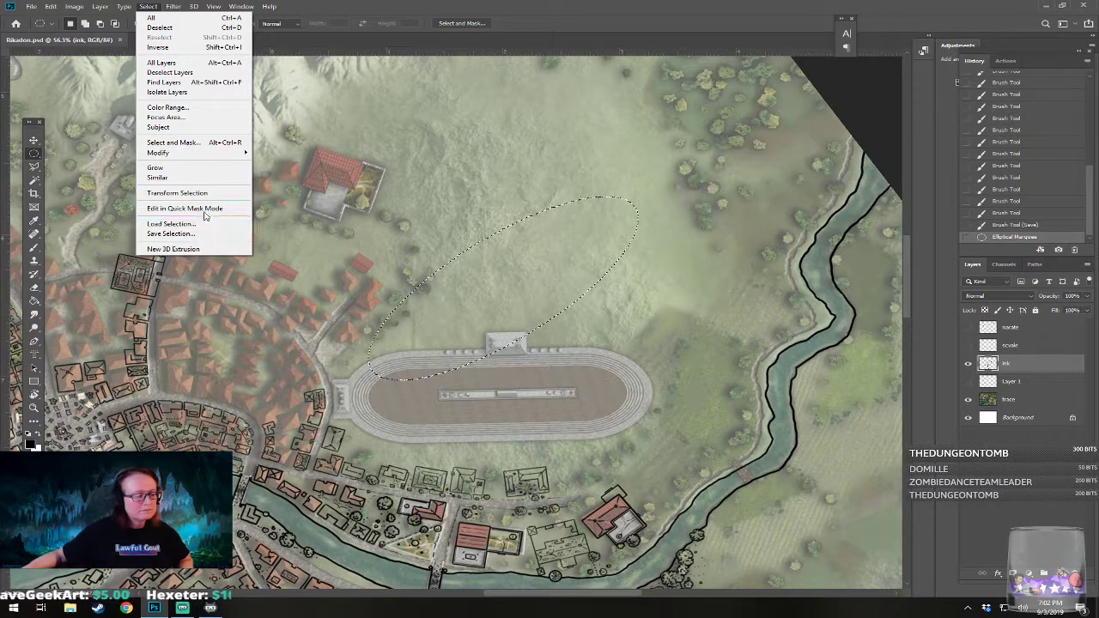
left_click(206, 196)
left_click_drag(648, 202, 693, 291)
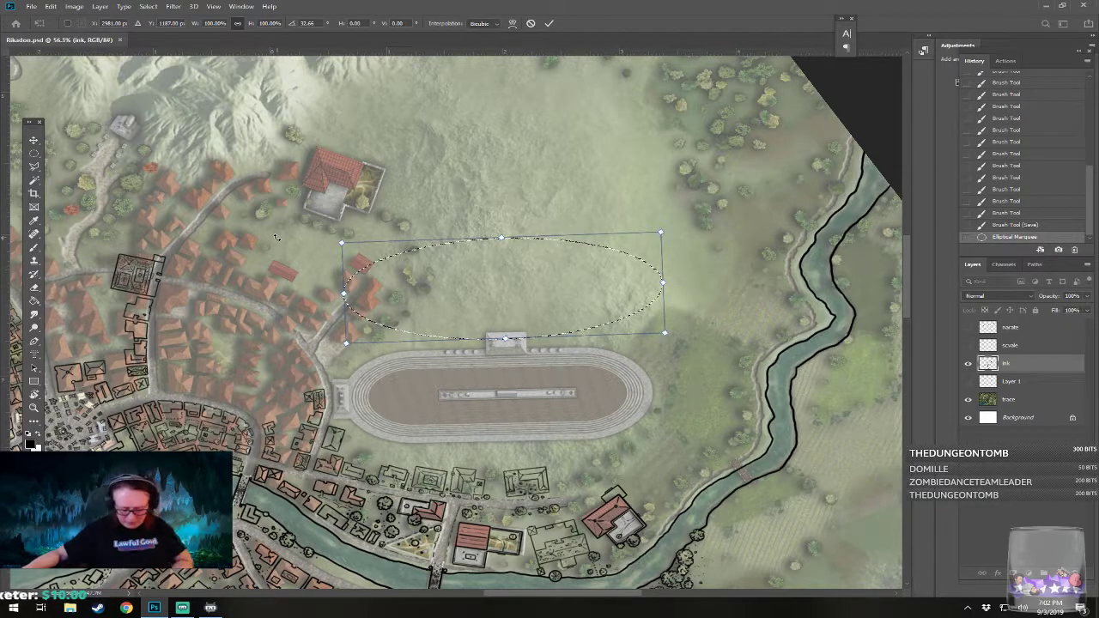
key("Return")
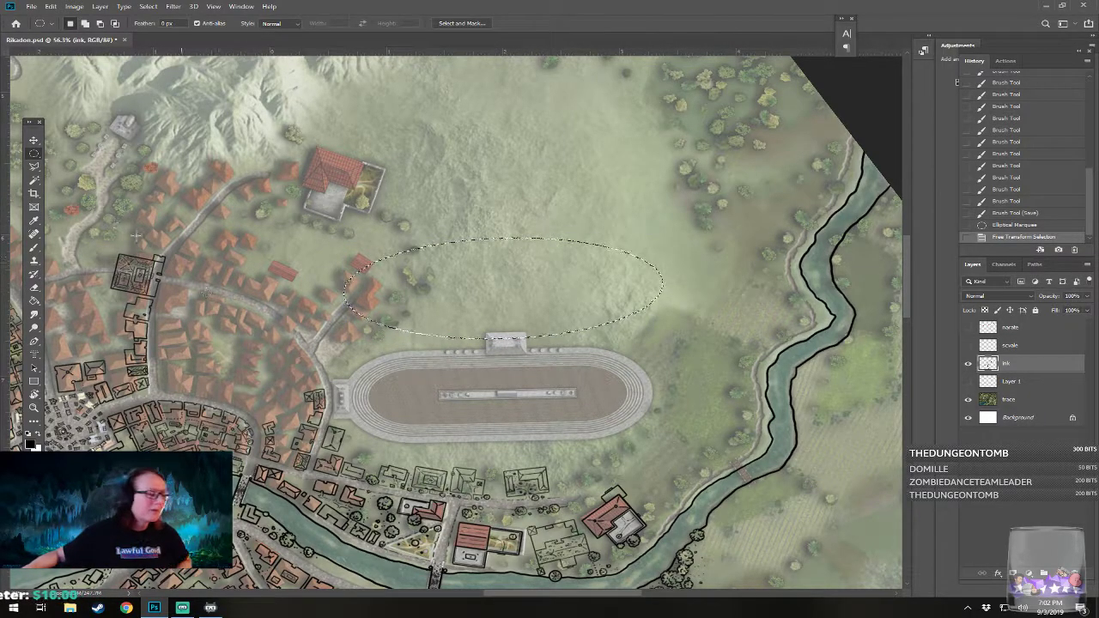
Step: Try to trace the racetrack's outer edge from the end pavilion along the lower side and around the far curve with the Polygonal Lasso
left_click(34, 166)
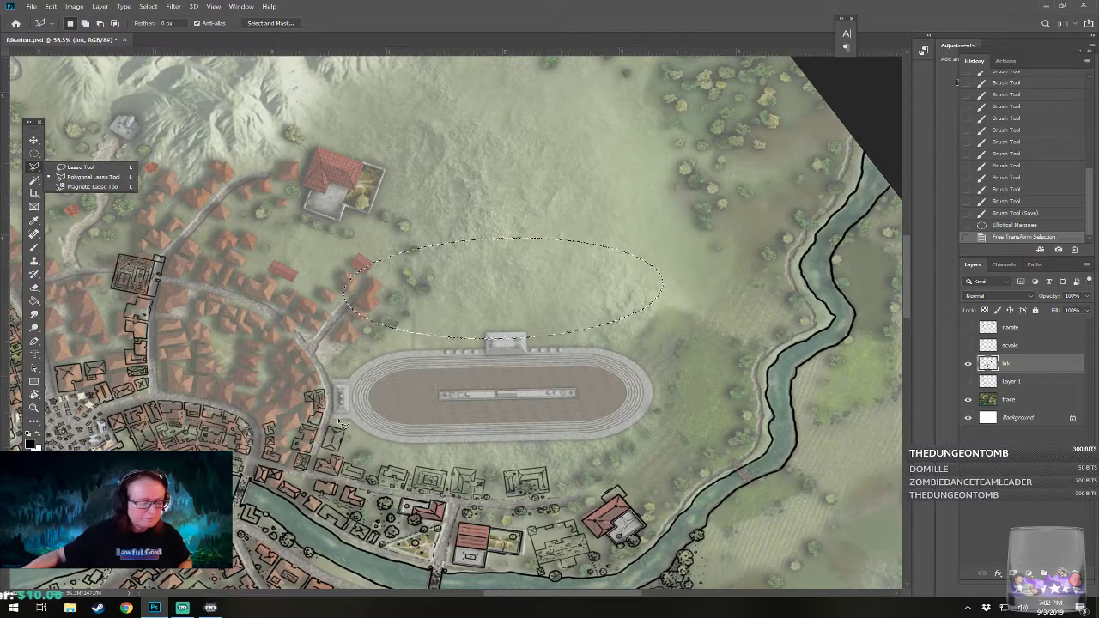
scroll(404, 455, "up", 4)
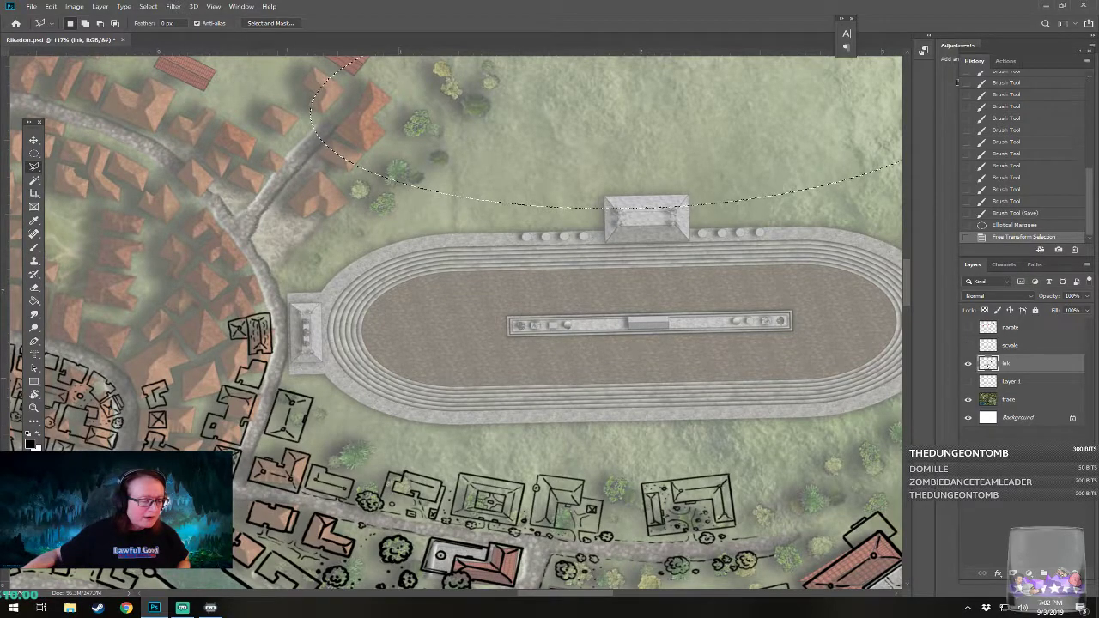
mouse_move(292, 375)
left_mouse_down()
mouse_move(324, 374)
mouse_move(337, 388)
left_mouse_up()
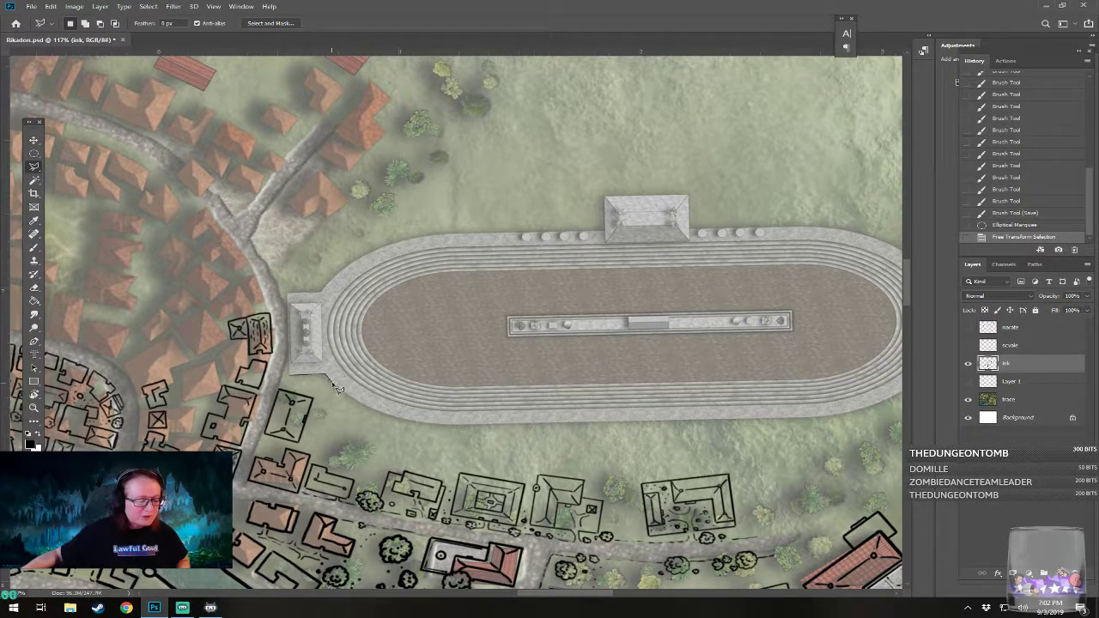
left_click(372, 409)
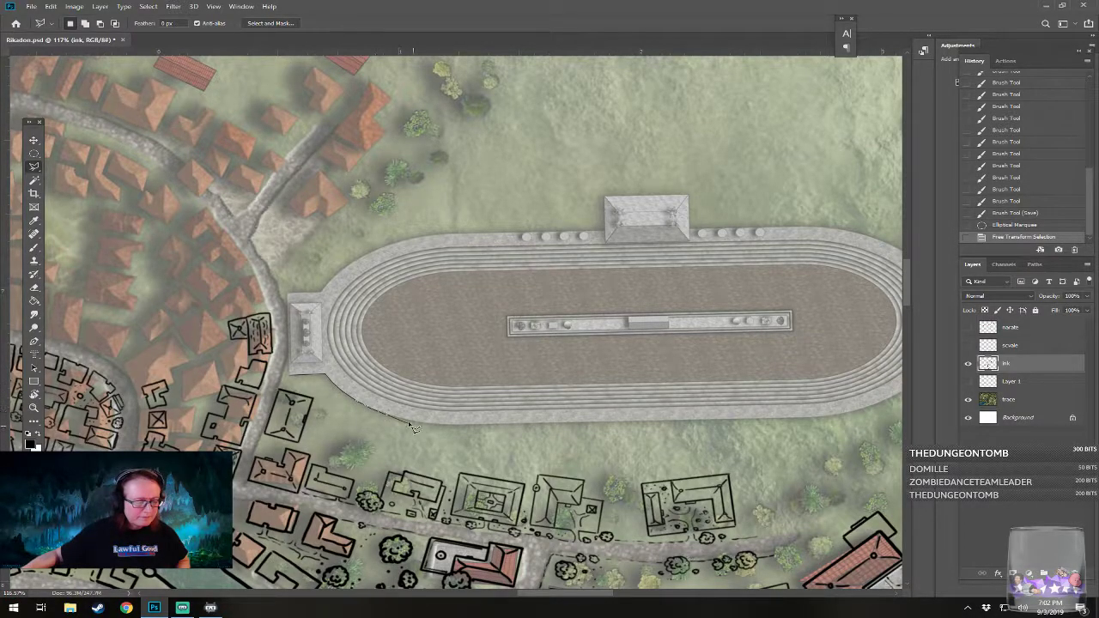
left_click(387, 415)
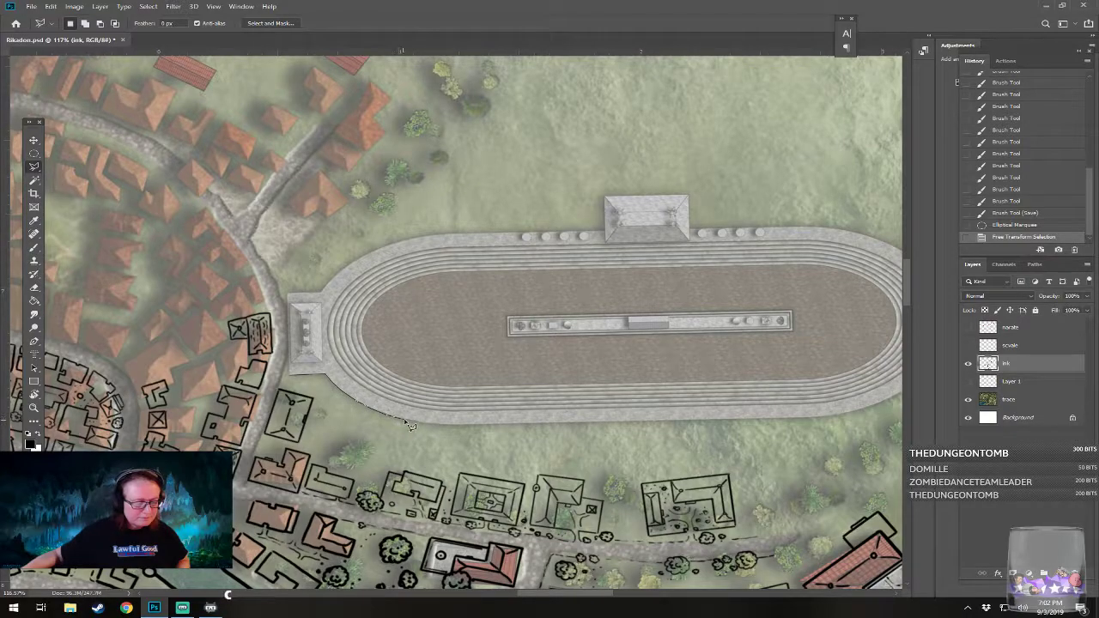
left_click(413, 422)
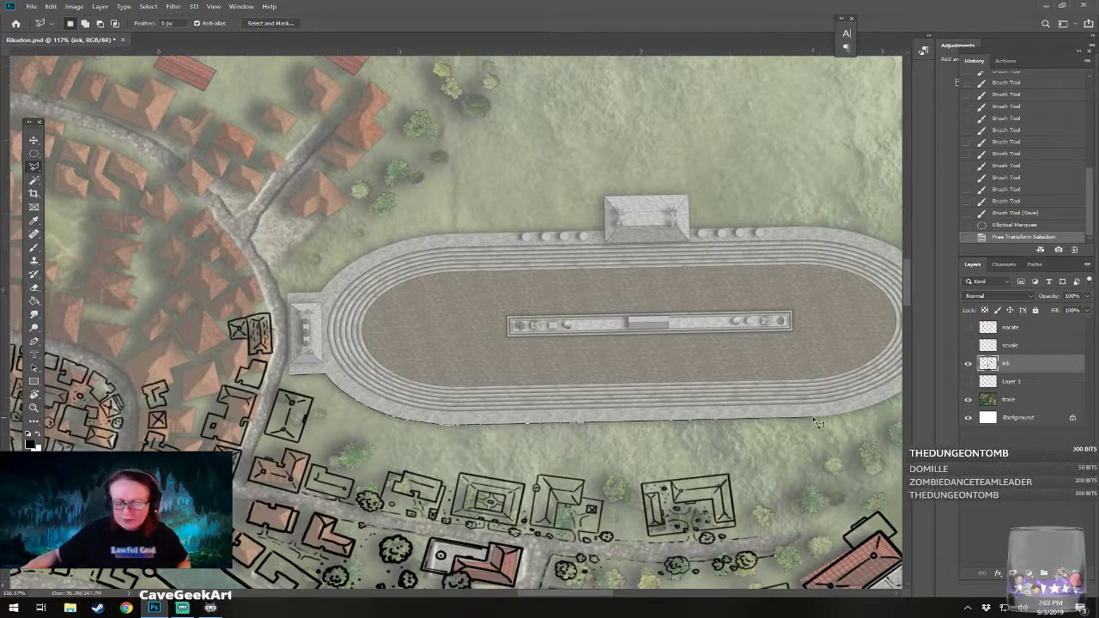
left_click_drag(818, 424, 678, 414)
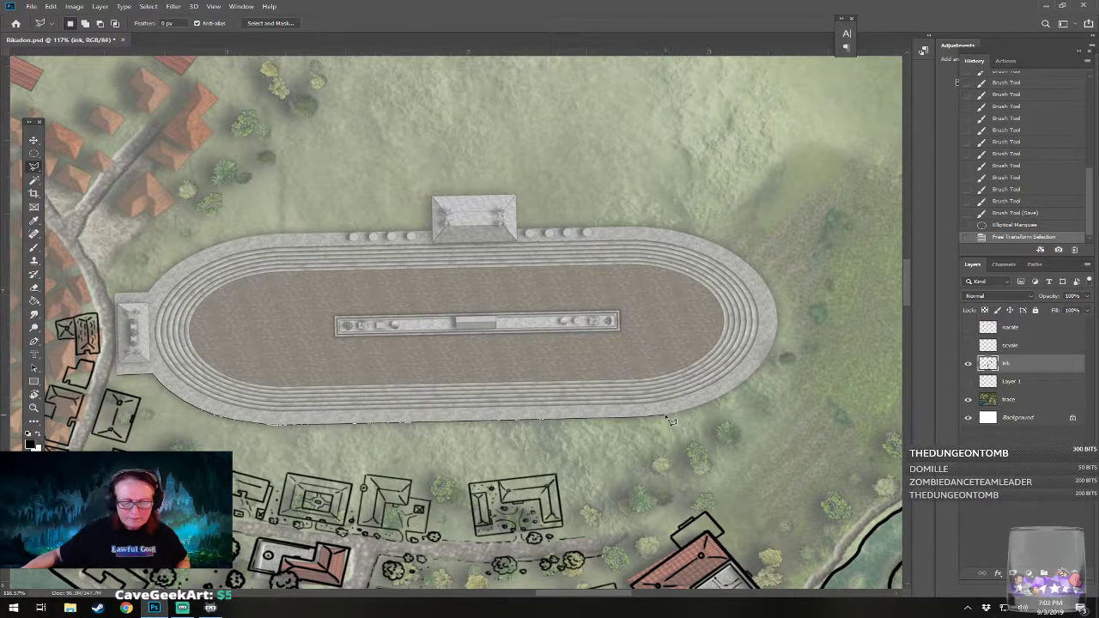
mouse_move(671, 421)
left_mouse_down()
mouse_move(708, 412)
mouse_move(697, 408)
mouse_move(756, 373)
mouse_move(773, 346)
mouse_move(784, 277)
left_mouse_up()
left_click_drag(798, 322, 787, 338)
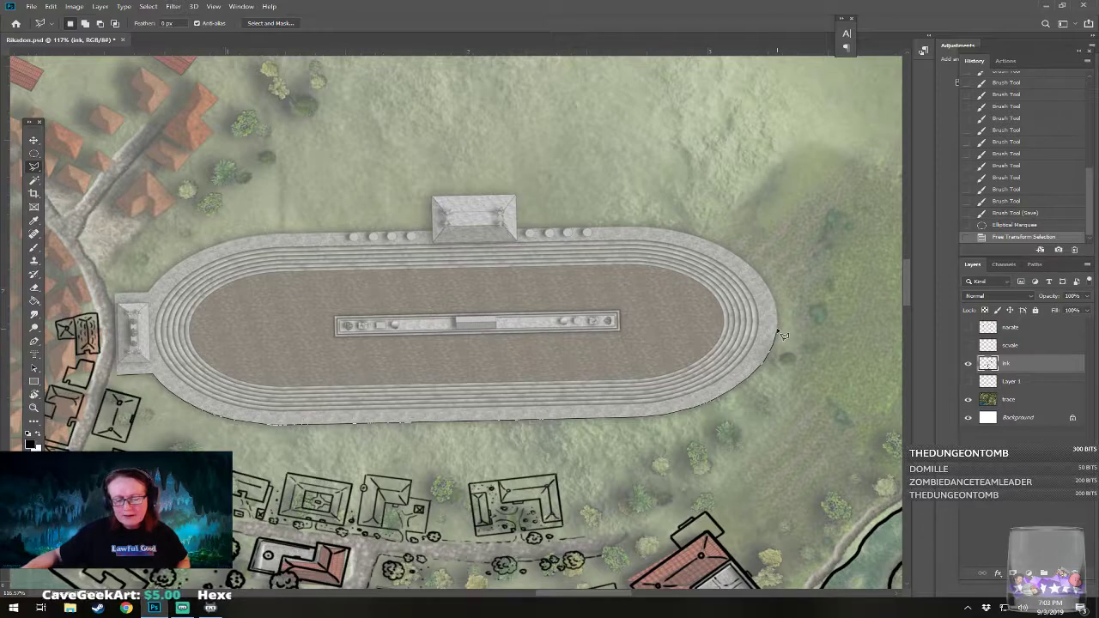
left_click_drag(780, 314, 772, 293)
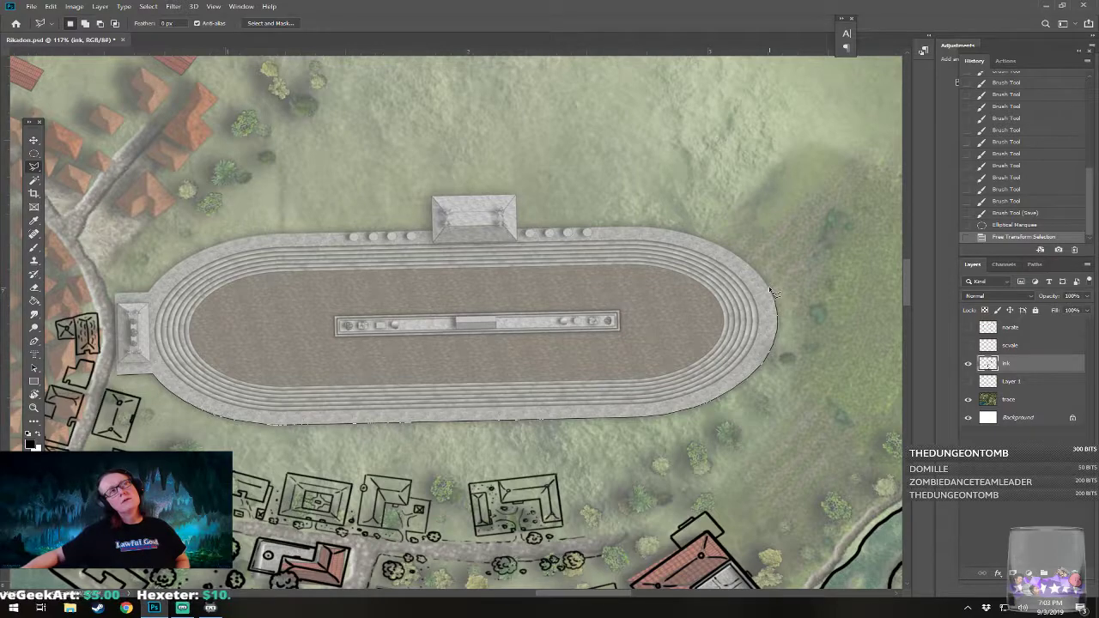
double_click(770, 292)
Step: Make a rectangular marquee selection across the racetrack, starting at its lower outer edge near the end pavilion
left_click_drag(34, 153, 68, 158)
left_click(69, 162)
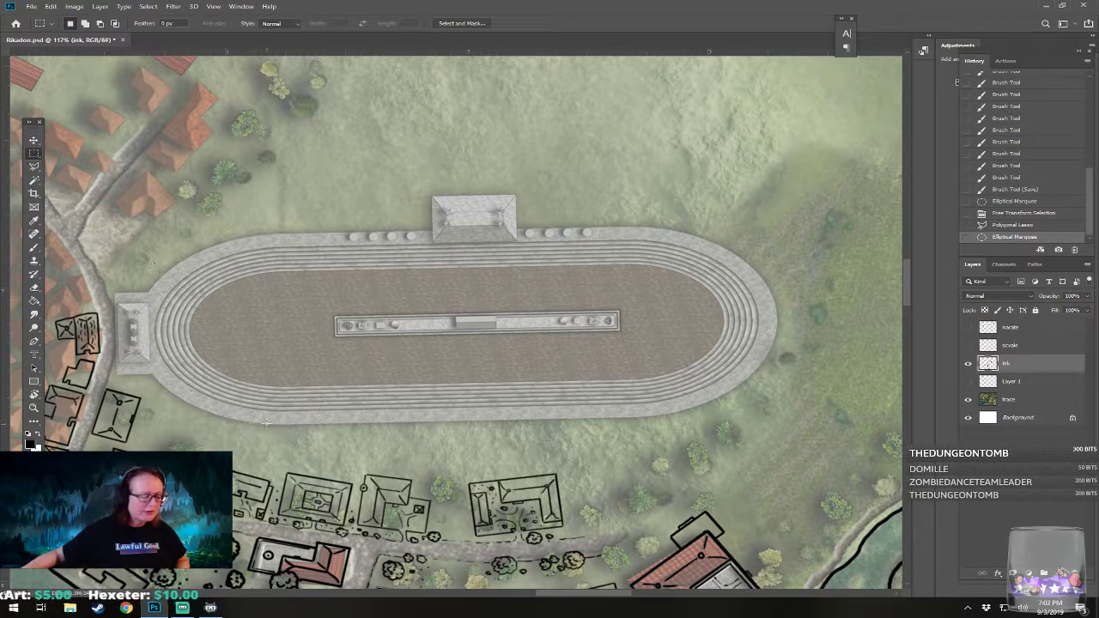
left_click_drag(275, 422, 389, 228)
left_click_drag(389, 227, 410, 203)
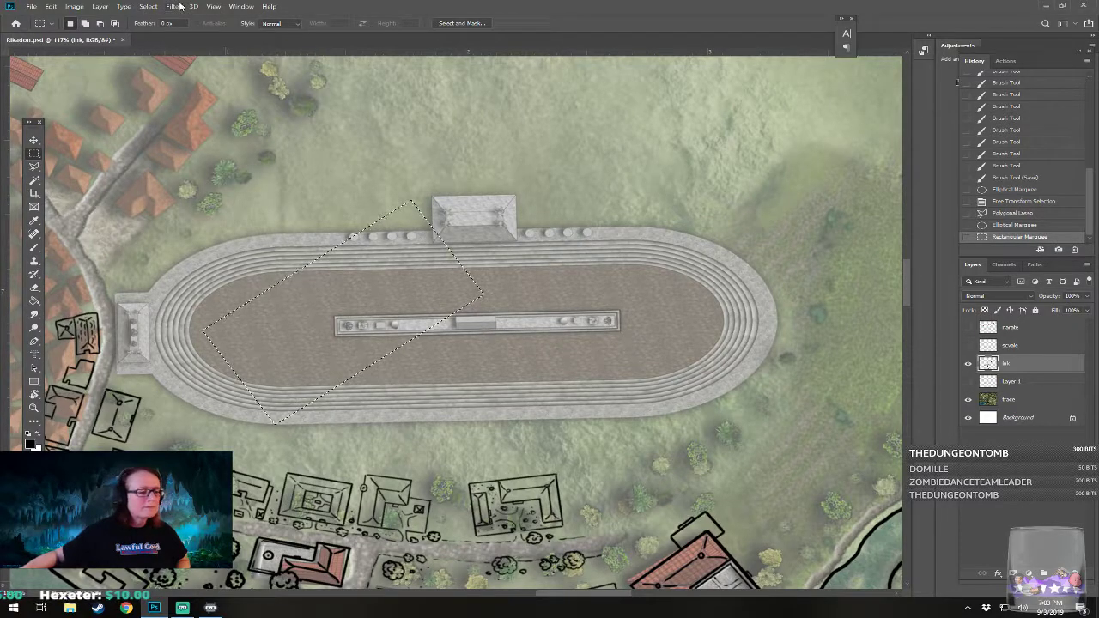
Step: Transform the rectangular selection, rotating it 33.42° and moving it to align with the racetrack's upper straight edge
left_click(147, 7)
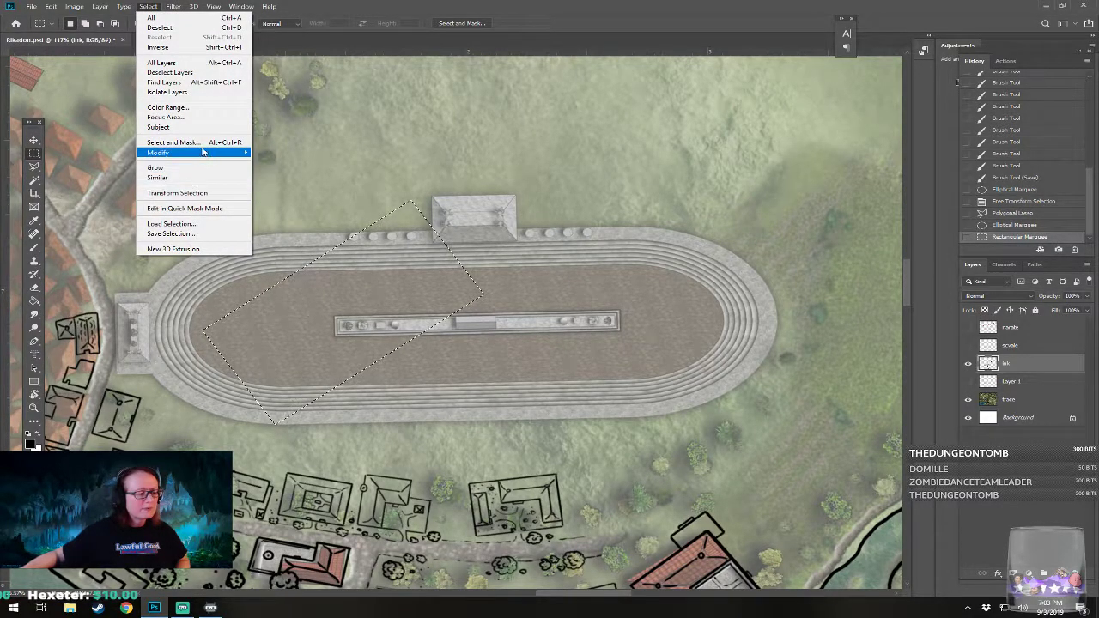
left_click(209, 194)
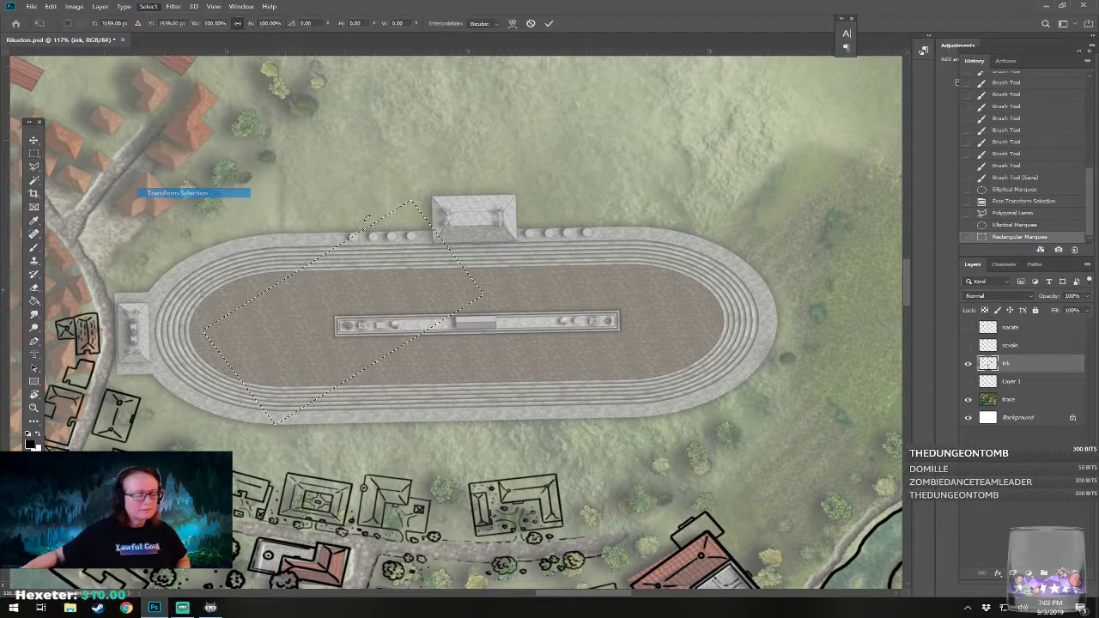
left_click_drag(479, 225, 486, 306)
left_click_drag(405, 300, 466, 270)
left_click_drag(556, 281, 512, 287)
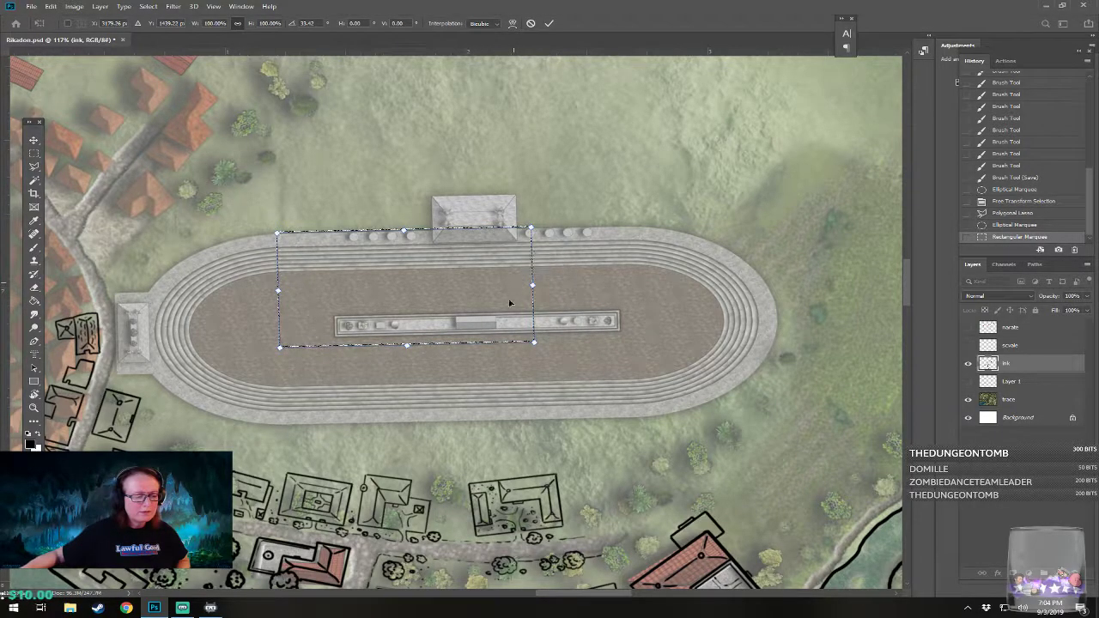
Step: Resize the selection to span both outer straight edges, from the curve near the end pavilion to the track's middle, and apply the transform
left_click_drag(406, 345, 399, 423)
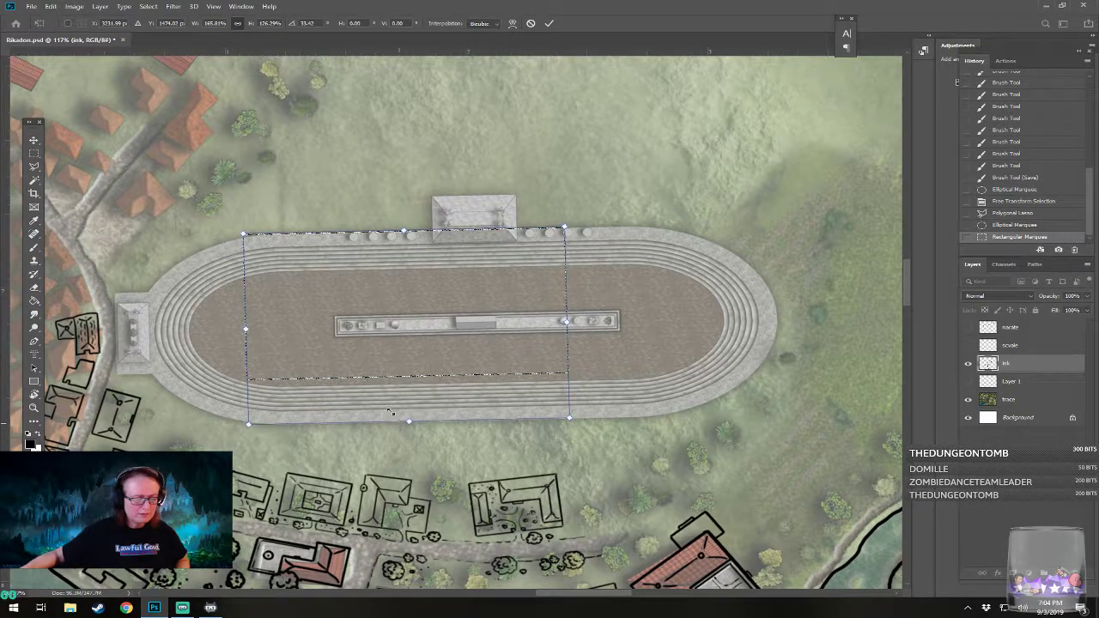
left_click_drag(245, 329, 254, 329)
left_click_drag(560, 324, 481, 317)
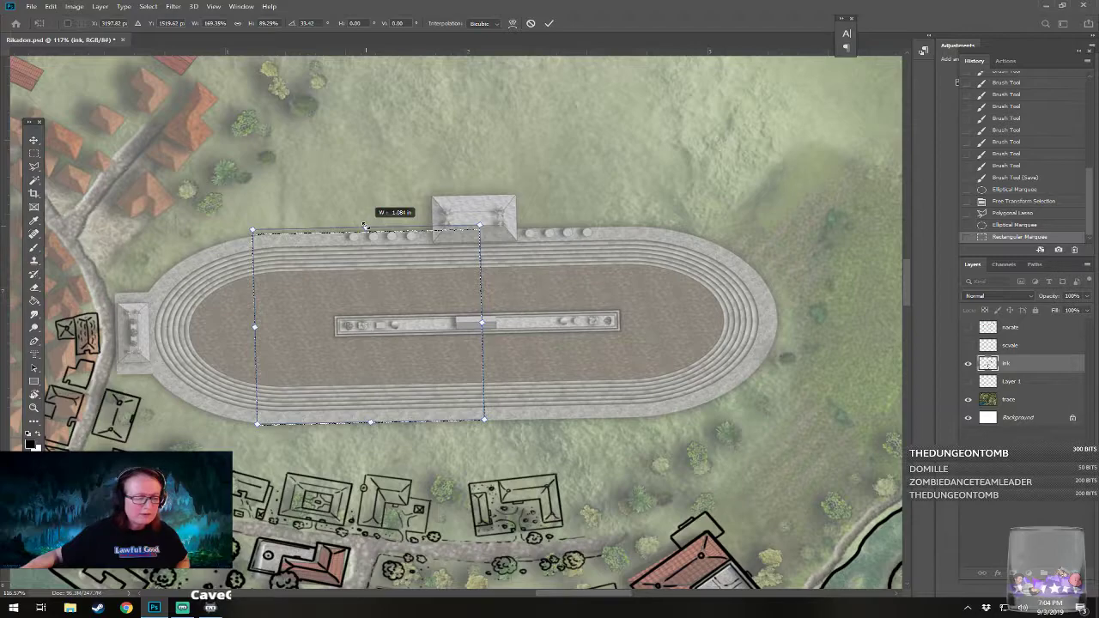
left_click_drag(365, 227, 366, 227)
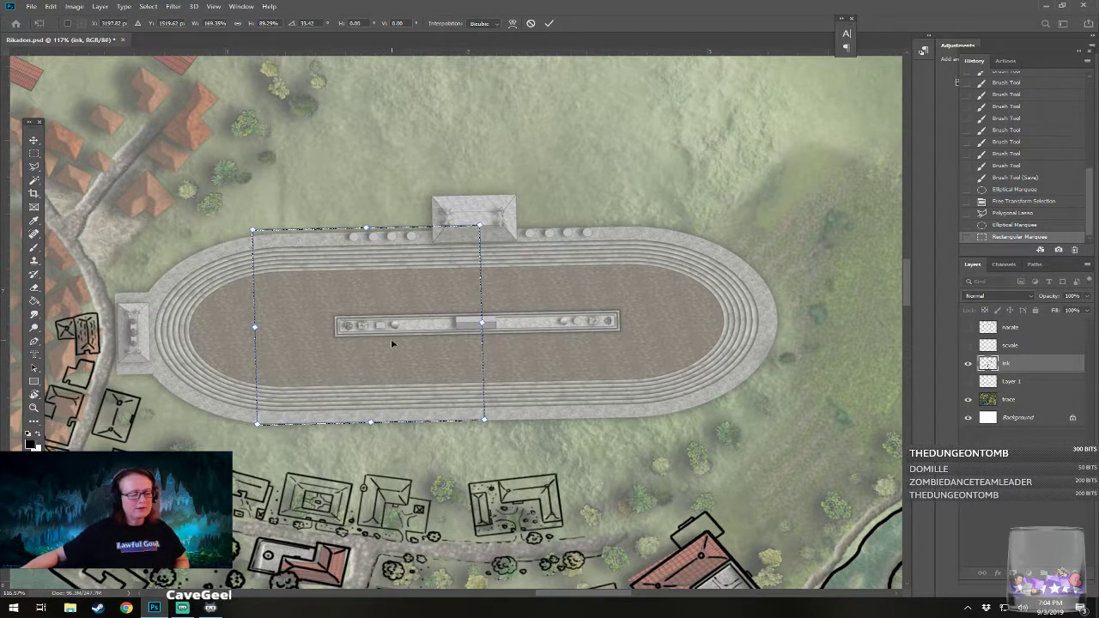
key("Return")
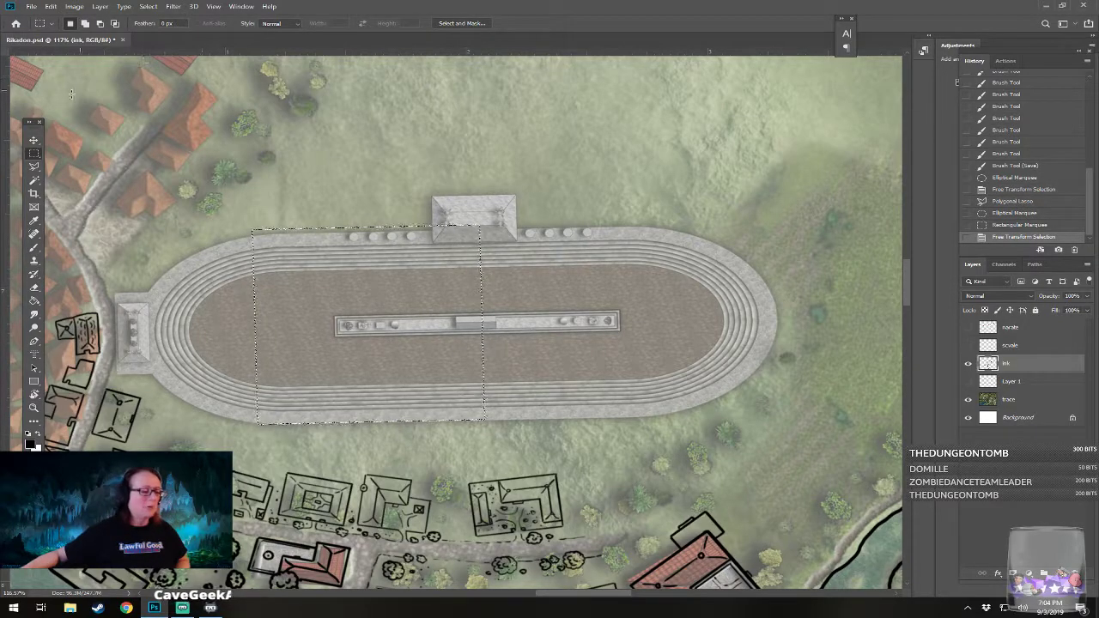
Step: Add a circular area over the upper part of the racetrack's far curve to the selection using the Elliptical Marquee
left_click(36, 155)
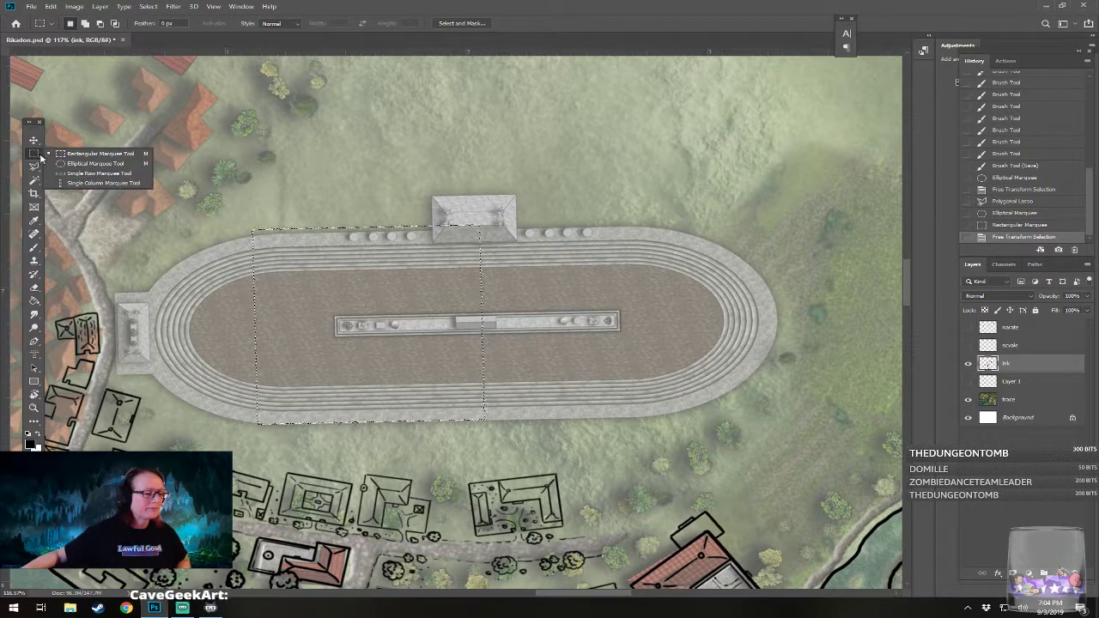
left_click(79, 167)
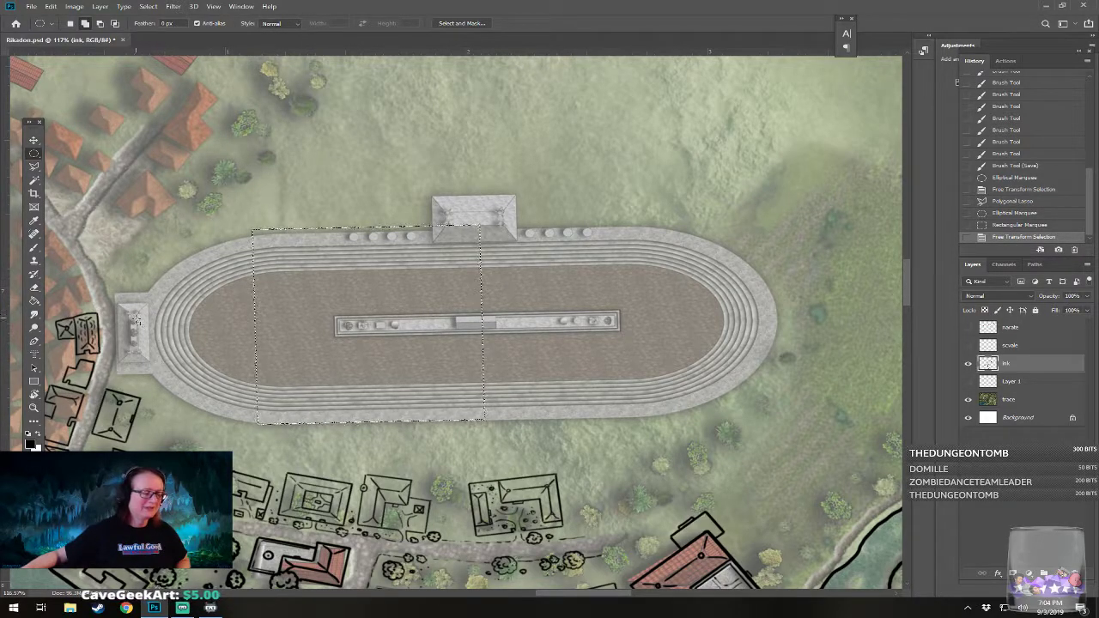
left_click_drag(127, 243, 161, 378)
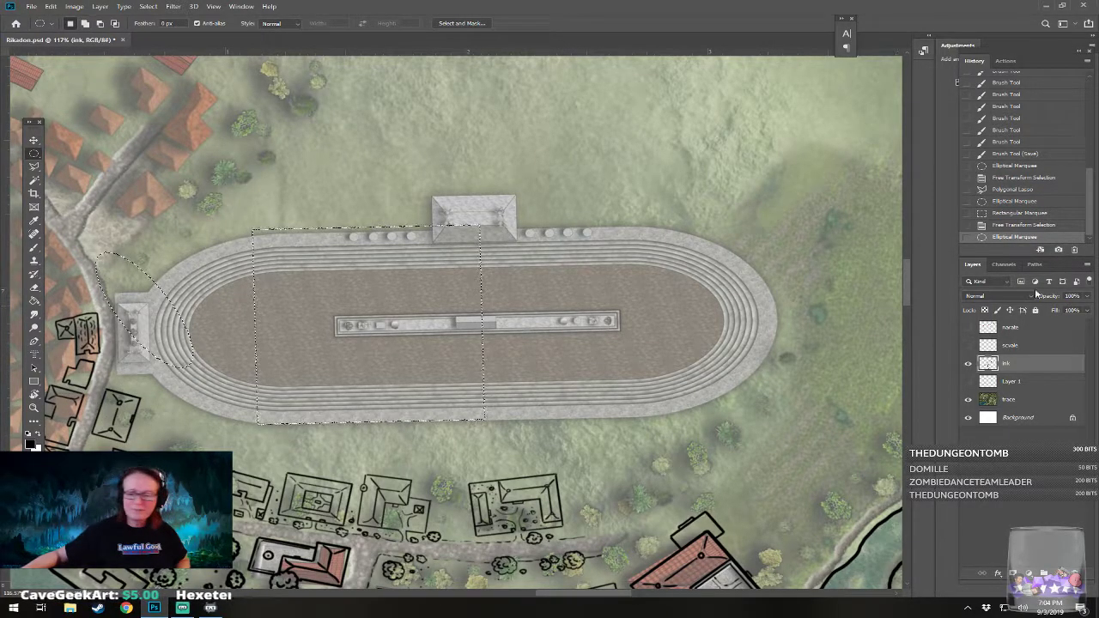
key("ctrl+z")
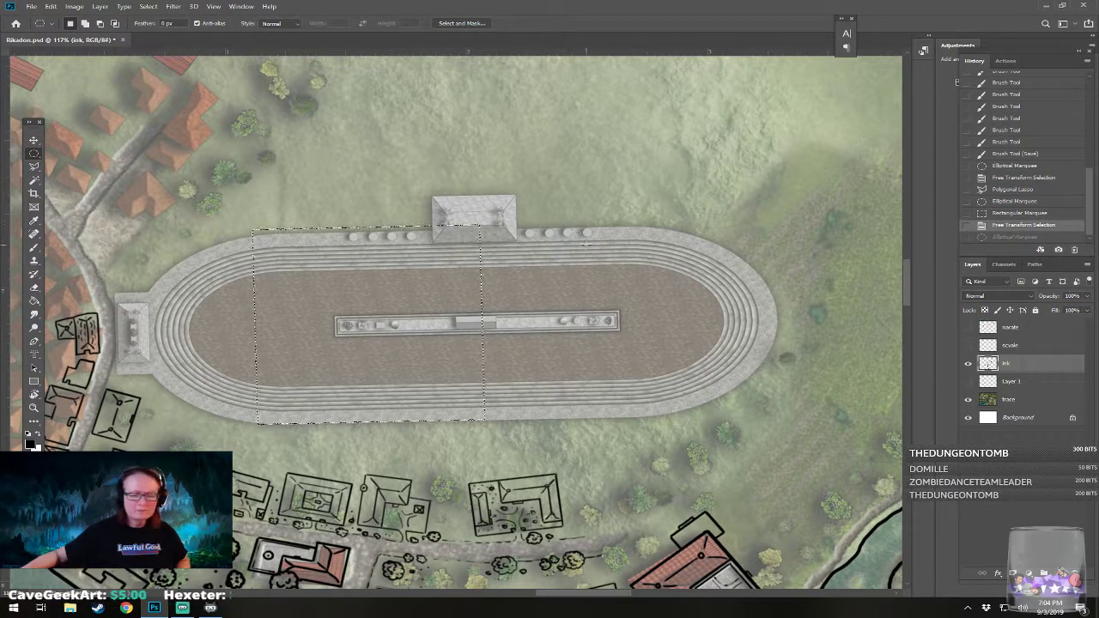
left_click_drag(602, 235, 789, 290)
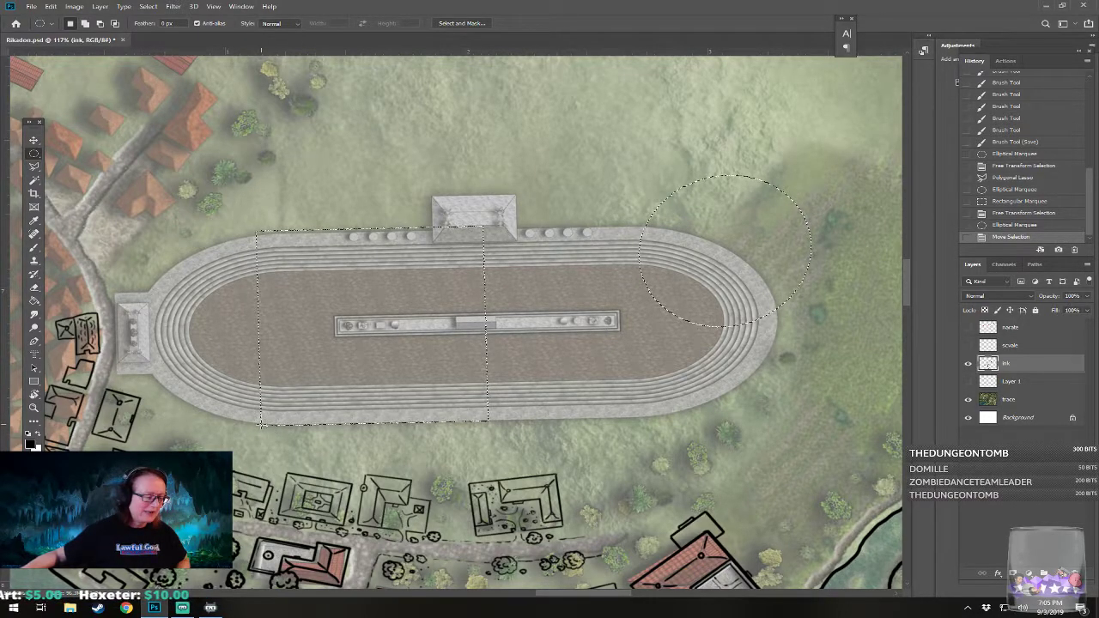
Step: Add overlapping elliptical areas to the rectangular selection to follow the racetrack's rounded outer edge beside the end pavilion
left_click_drag(267, 429, 294, 207)
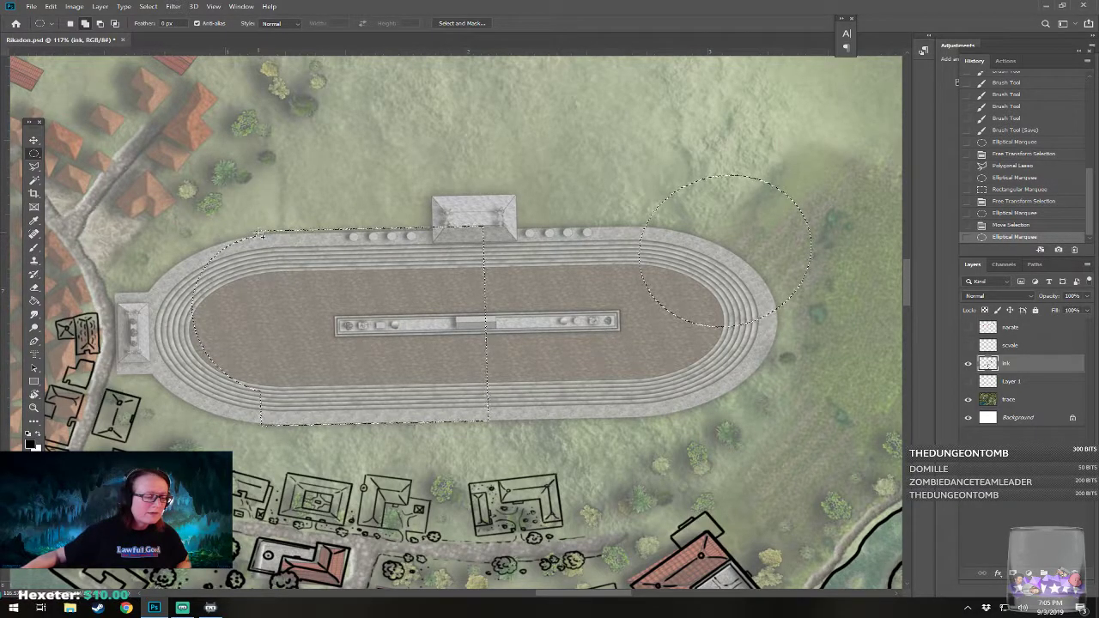
left_click_drag(255, 235, 251, 241)
left_click_drag(141, 276, 235, 455)
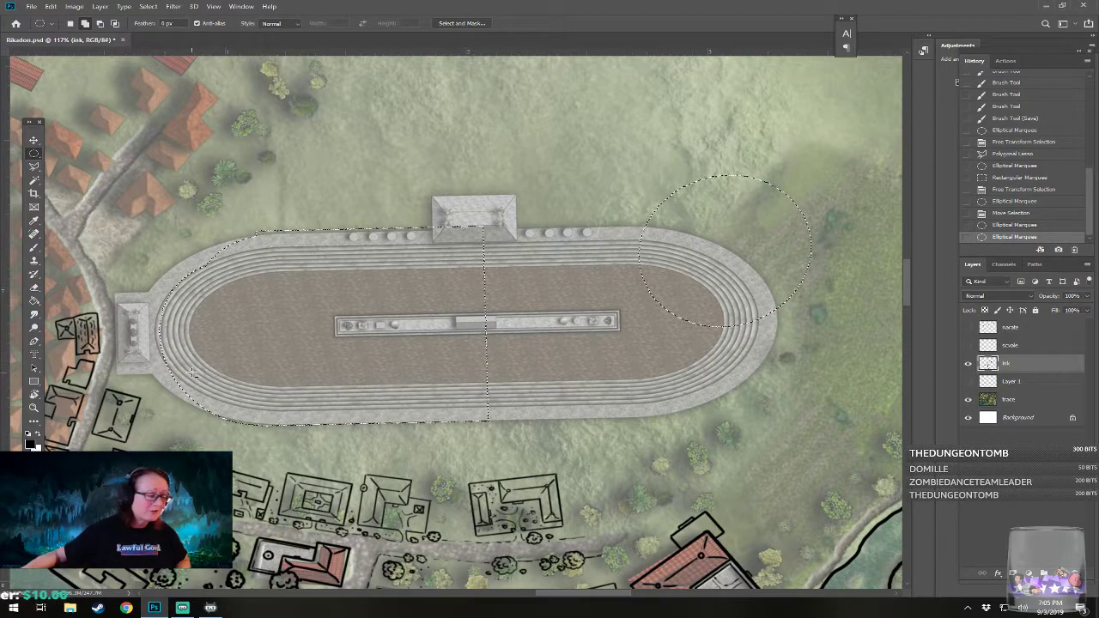
left_click_drag(170, 375, 253, 282)
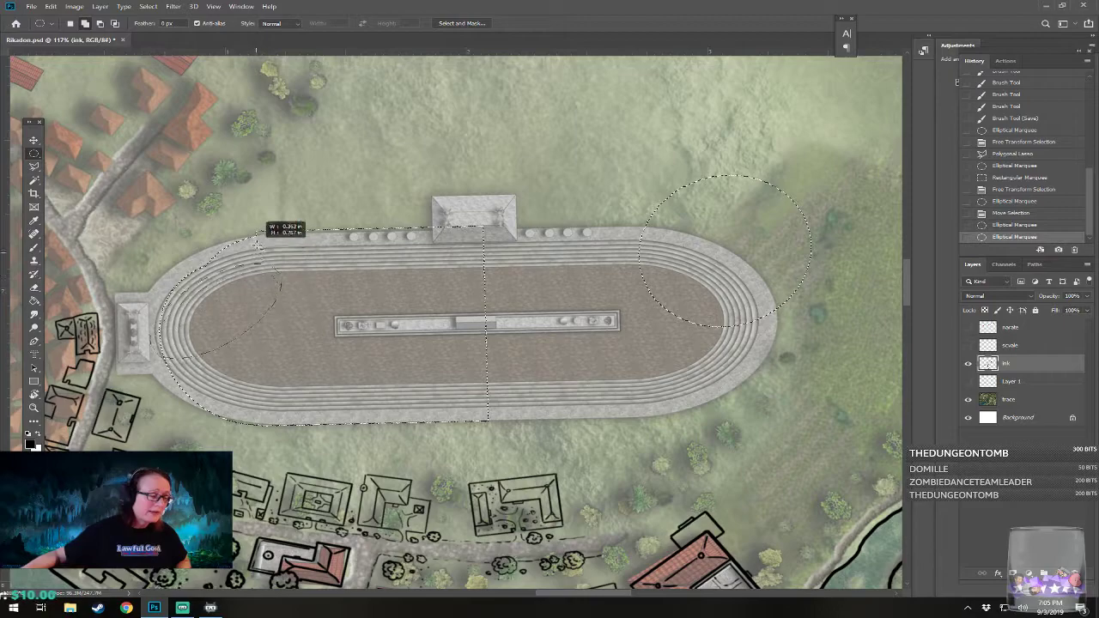
left_click_drag(263, 229, 264, 209)
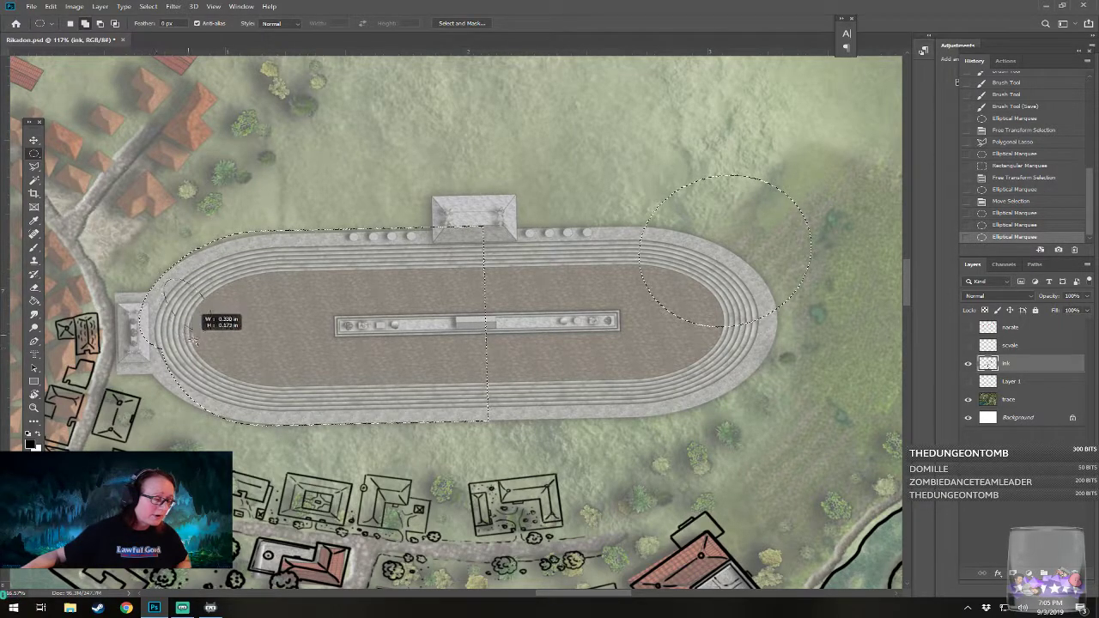
left_click_drag(203, 344, 167, 325)
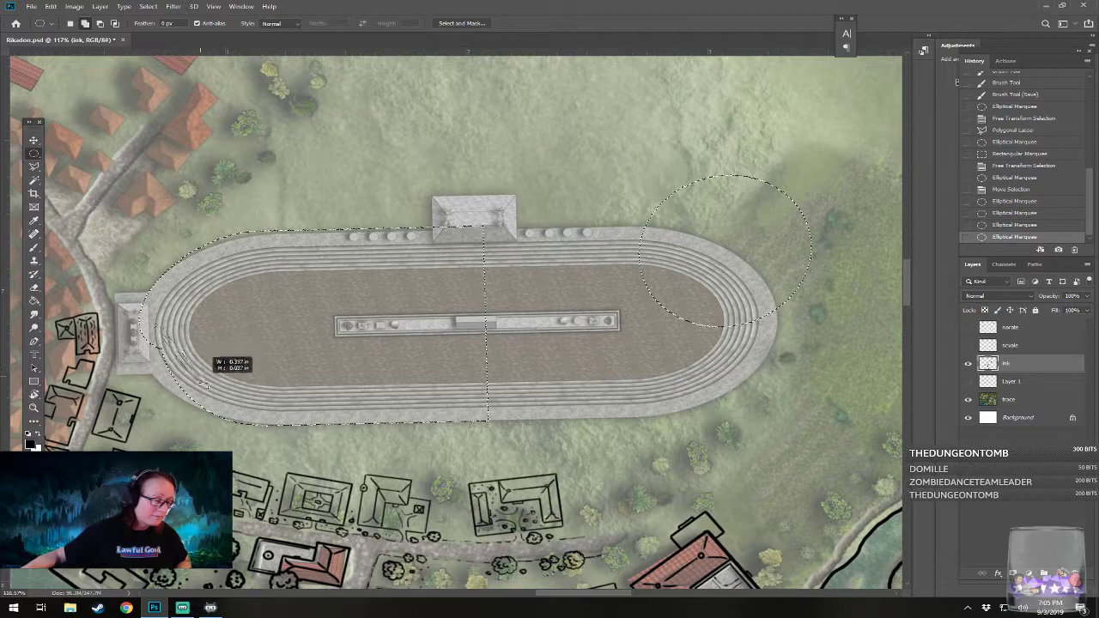
left_click_drag(221, 376, 209, 400)
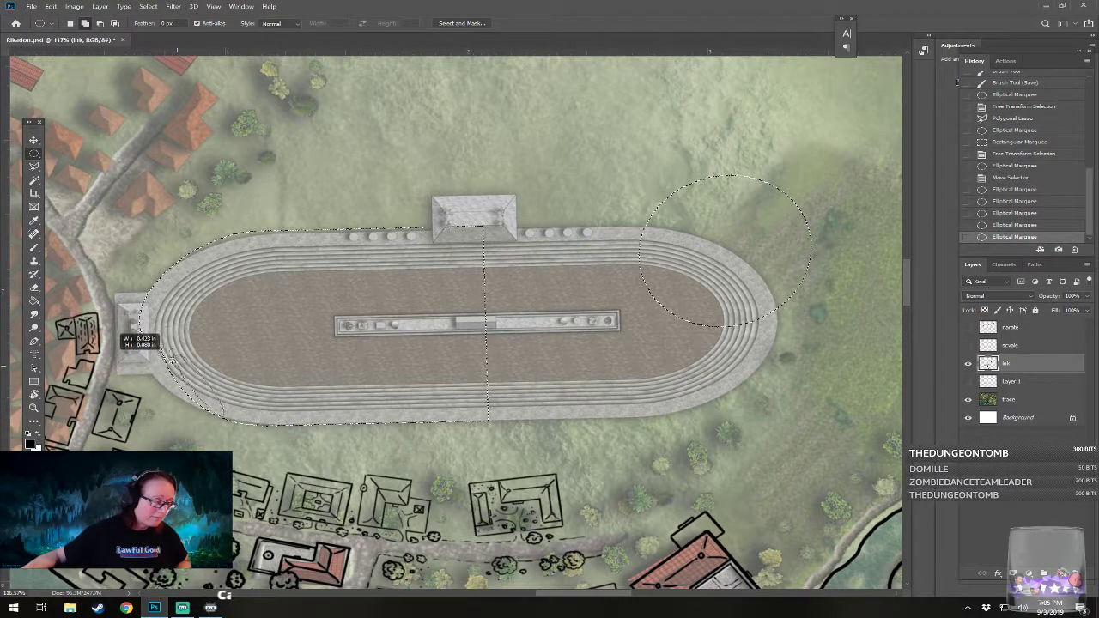
left_click_drag(160, 348, 163, 352)
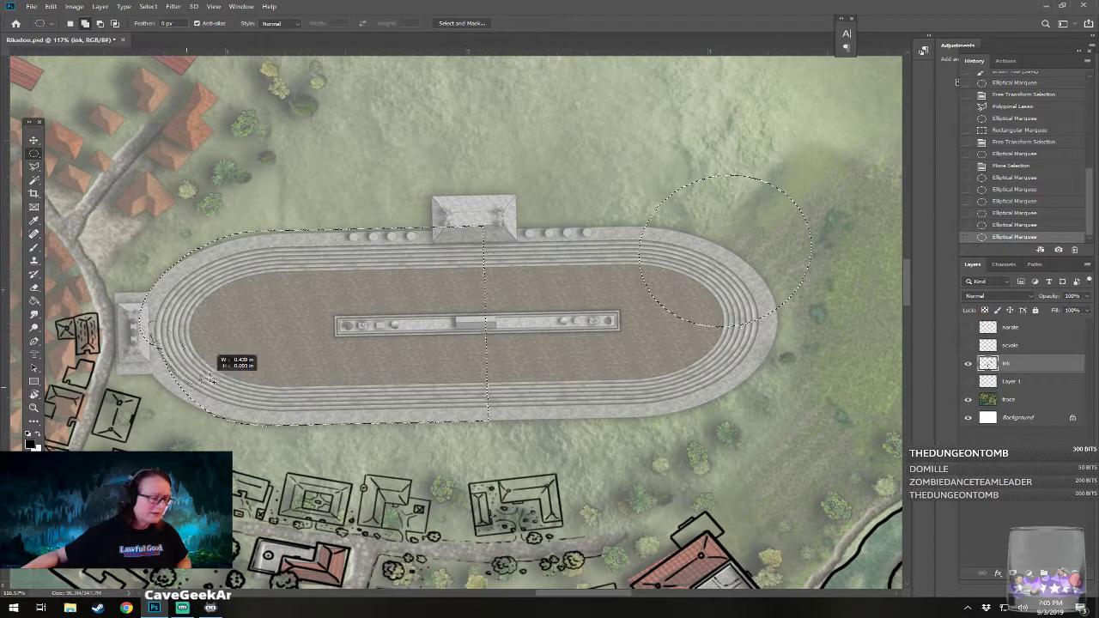
left_click(240, 360, "shift")
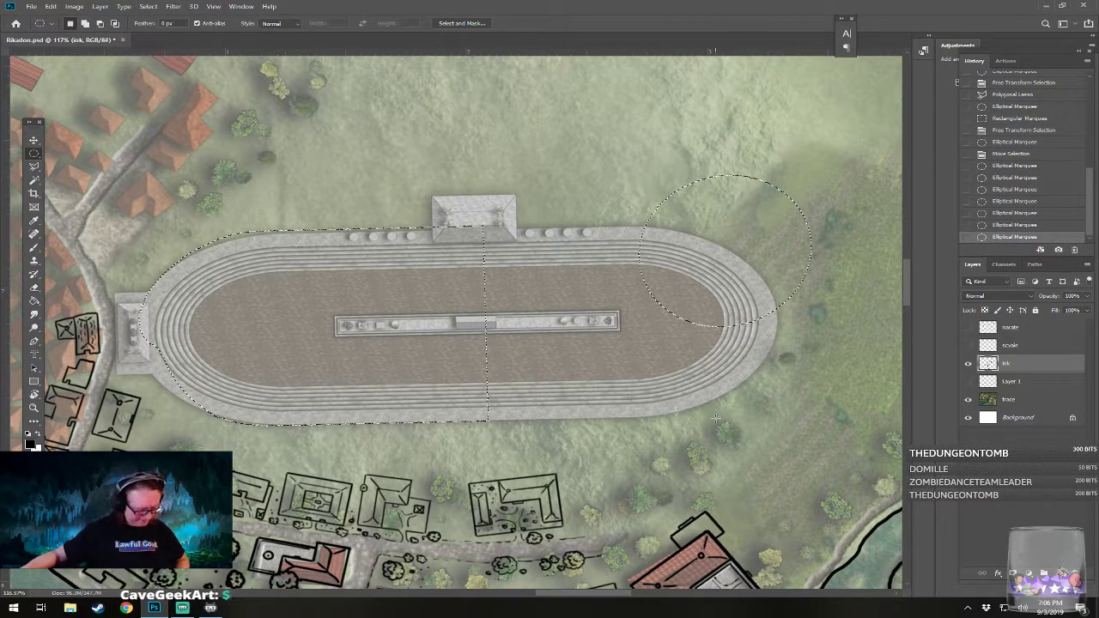
Step: Subtract the stray circular area over the racetrack's far curve from the selection
key("alt")
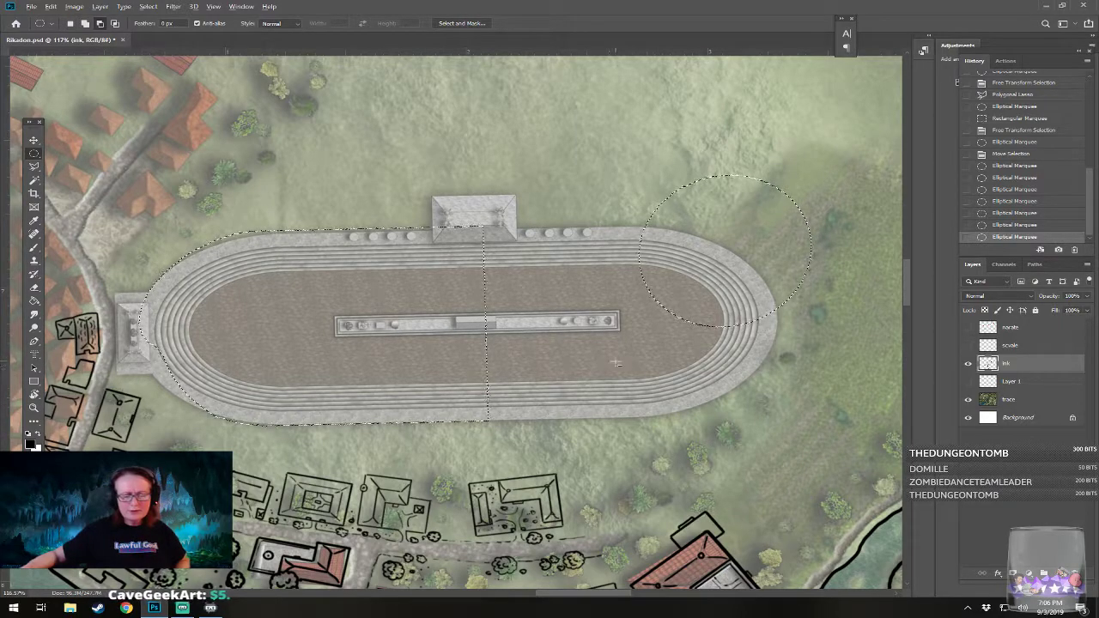
left_click_drag(755, 240, 788, 91)
left_click_drag(628, 372, 859, 176)
left_click_drag(678, 178, 877, 319)
left_click_drag(665, 366, 792, 196)
left_click_drag(646, 462, 851, 215)
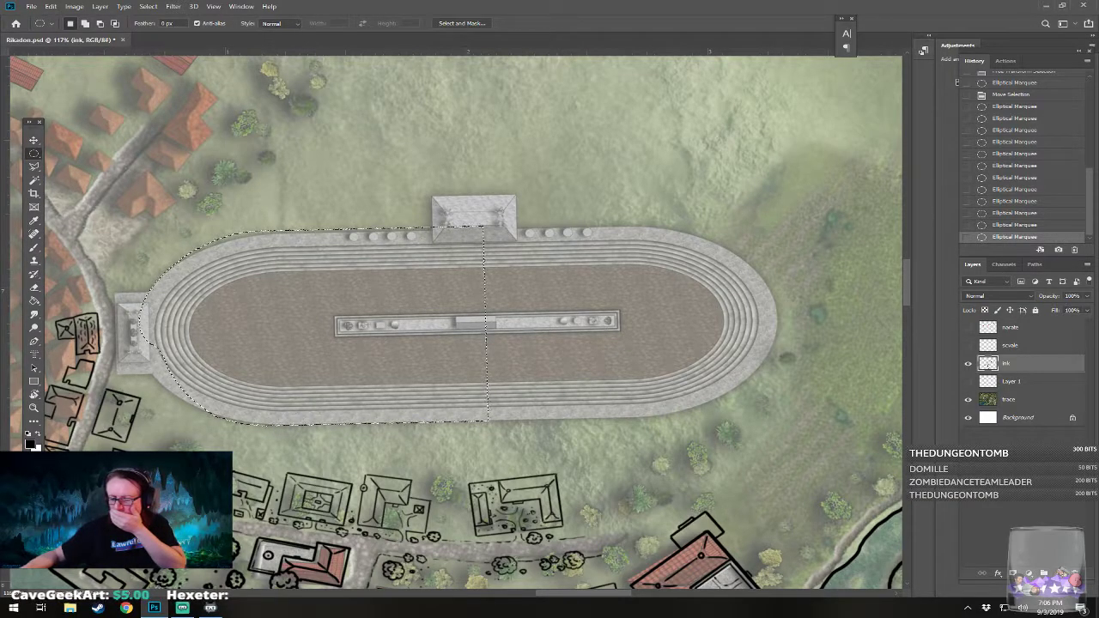
Step: Stroke the half-racetrack selection with black outside its edge on a new layer above ink and remove the selection
key("ctrl+shift+alt+n")
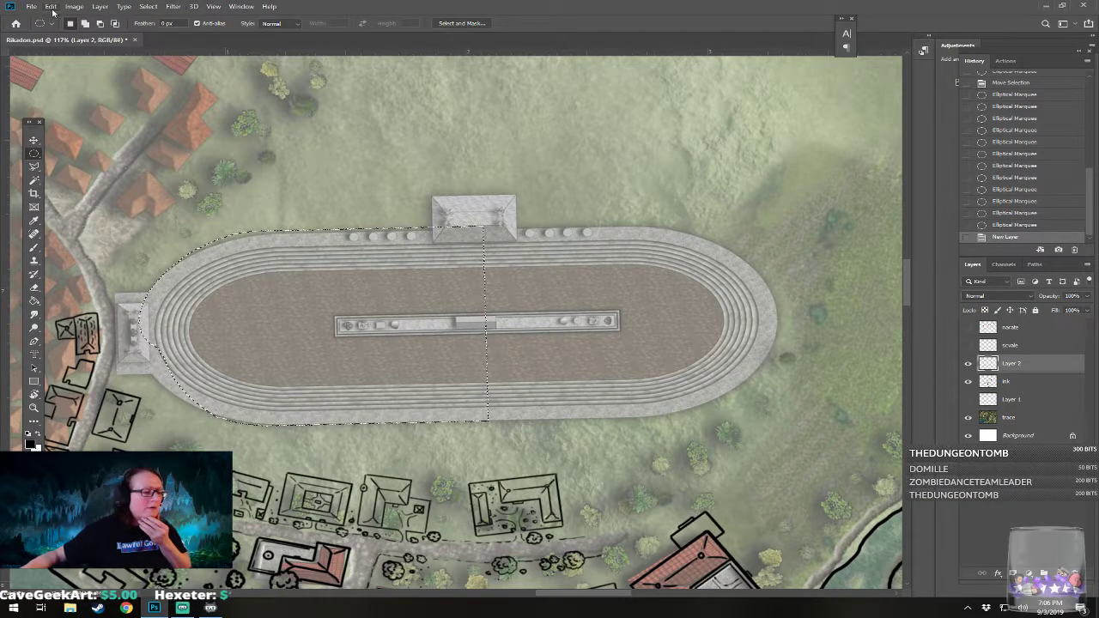
left_click(51, 6)
left_click(65, 177)
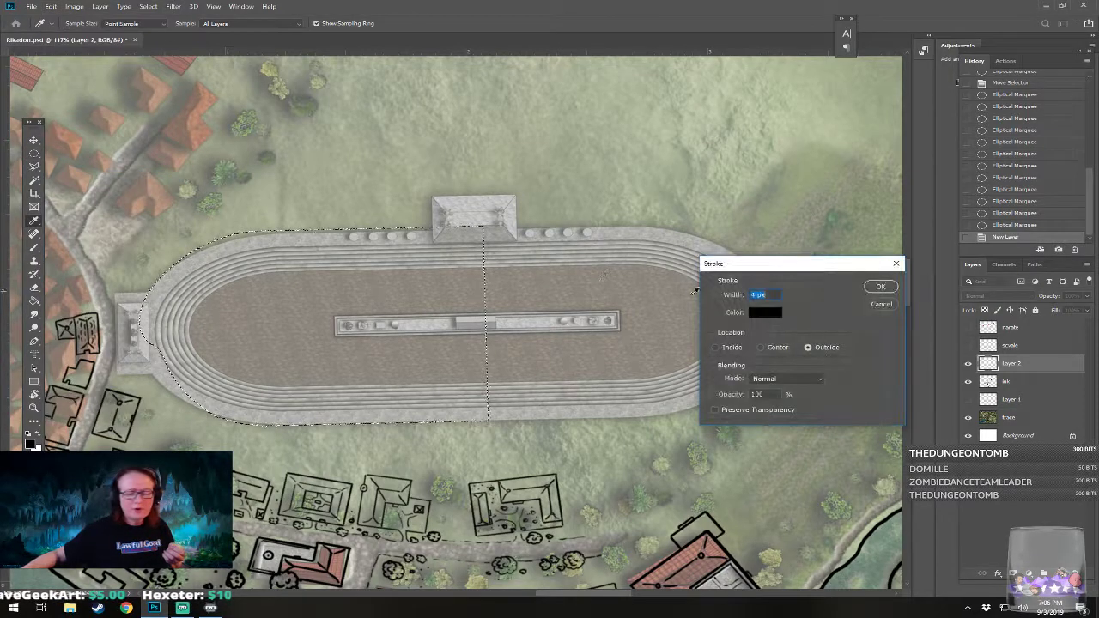
left_click(869, 286)
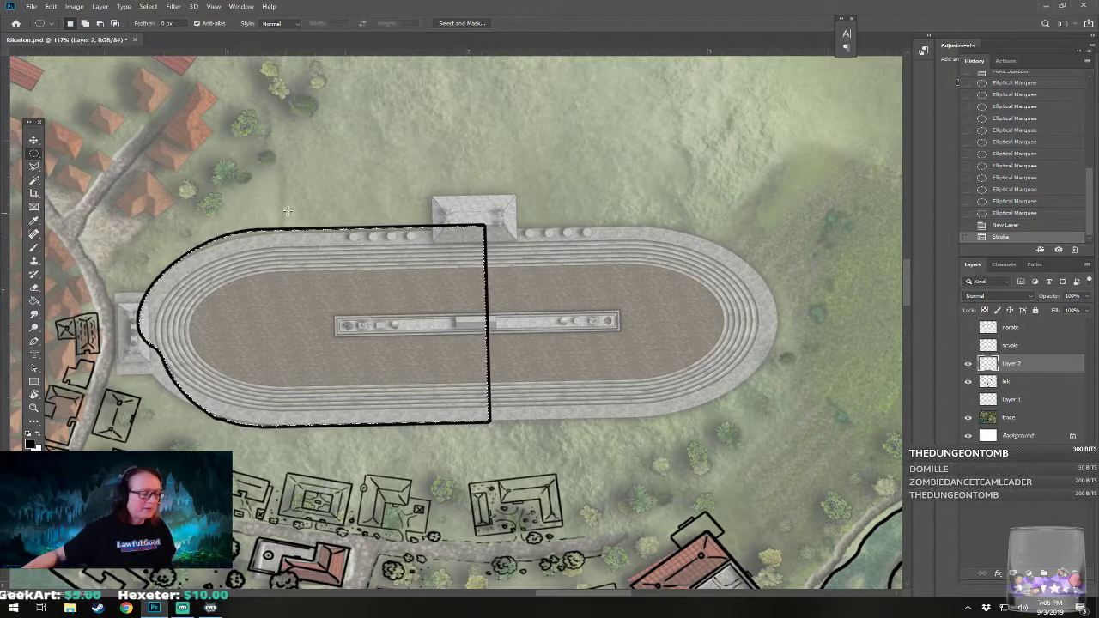
left_click_drag(110, 87, 297, 107)
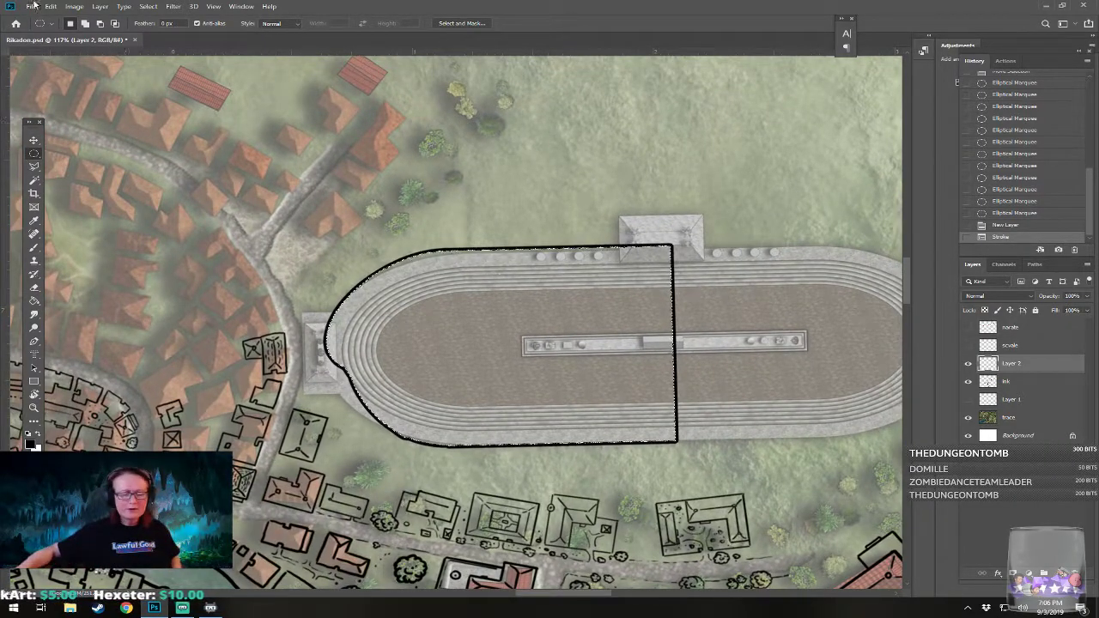
right_click(35, 152)
left_click(86, 154)
key("ctrl+d")
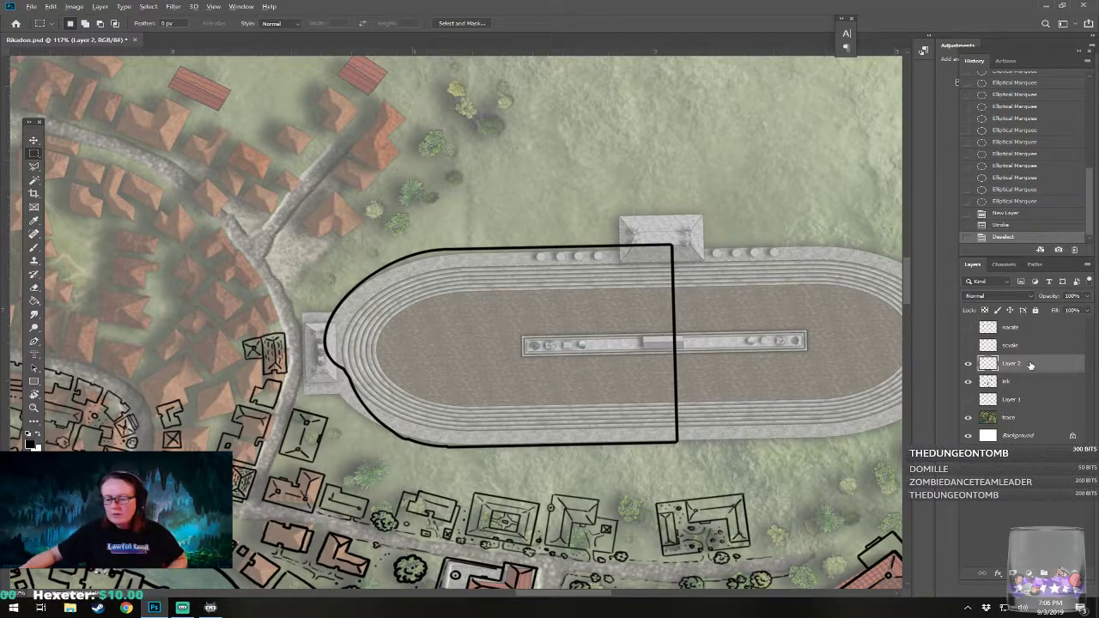
Step: Duplicate the half-racetrack outline layer, try flipping the copy vertically, and undo the flip
left_click_drag(1033, 367, 1026, 359)
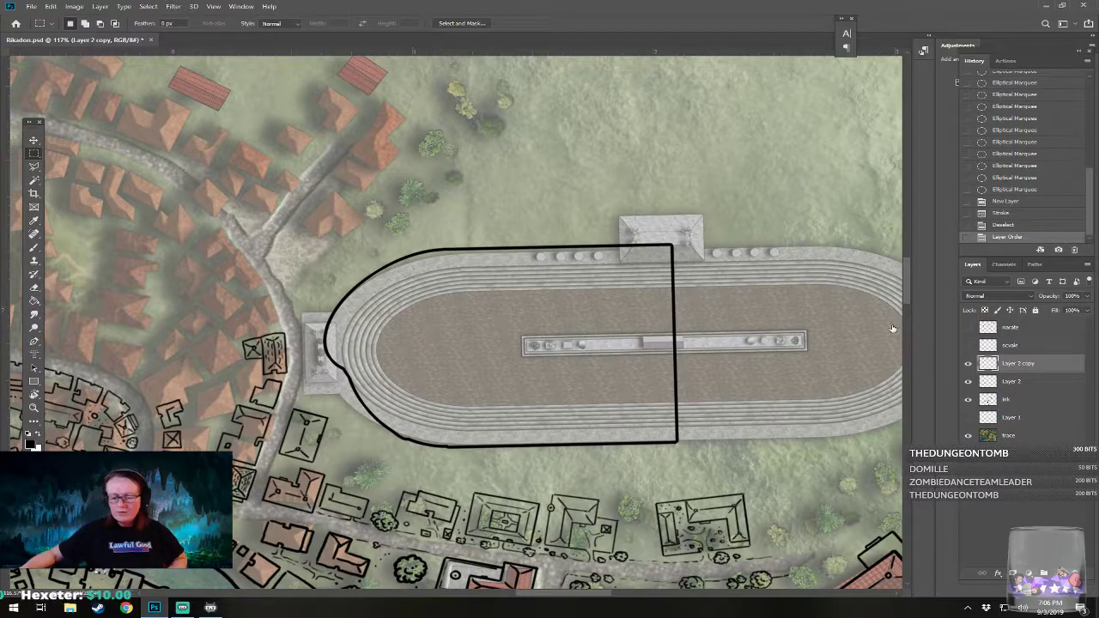
left_click(49, 7)
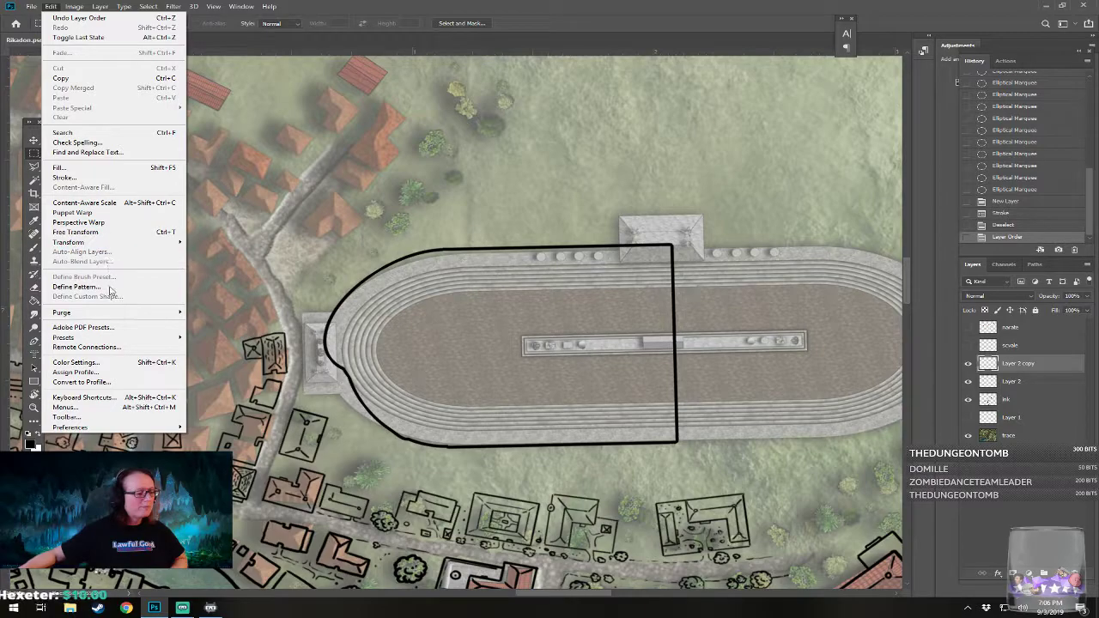
mouse_move(124, 248)
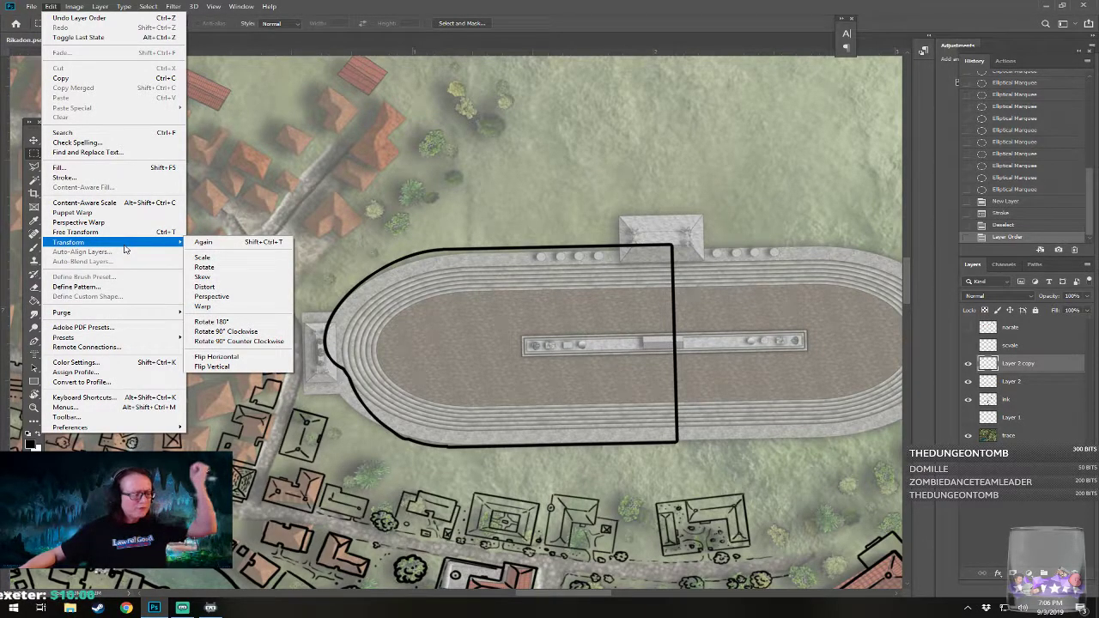
left_click(237, 369)
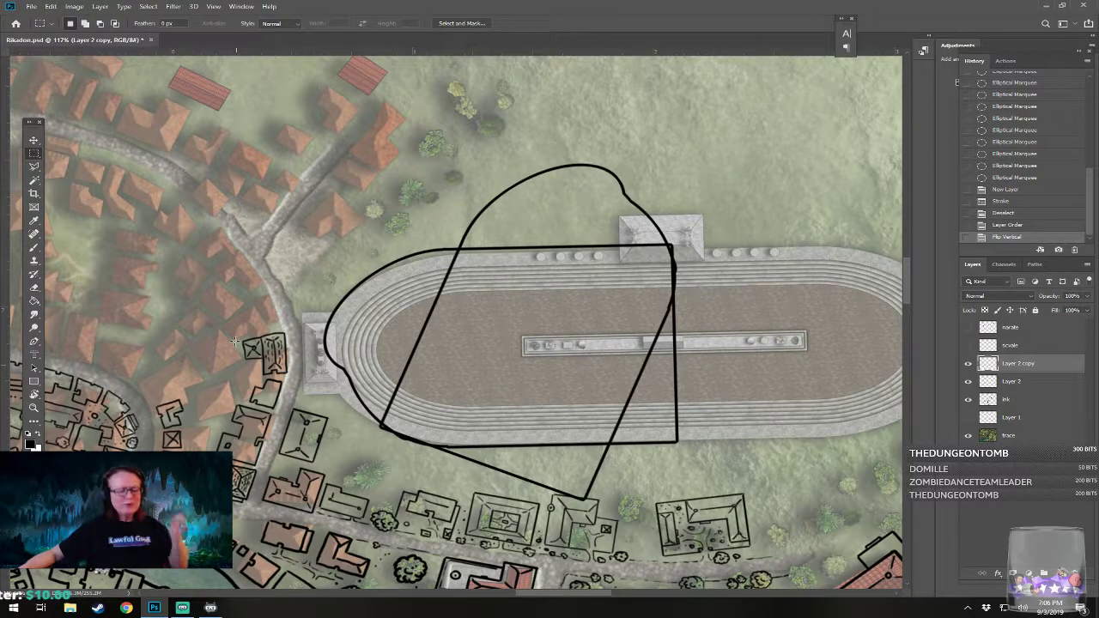
key("ctrl+z")
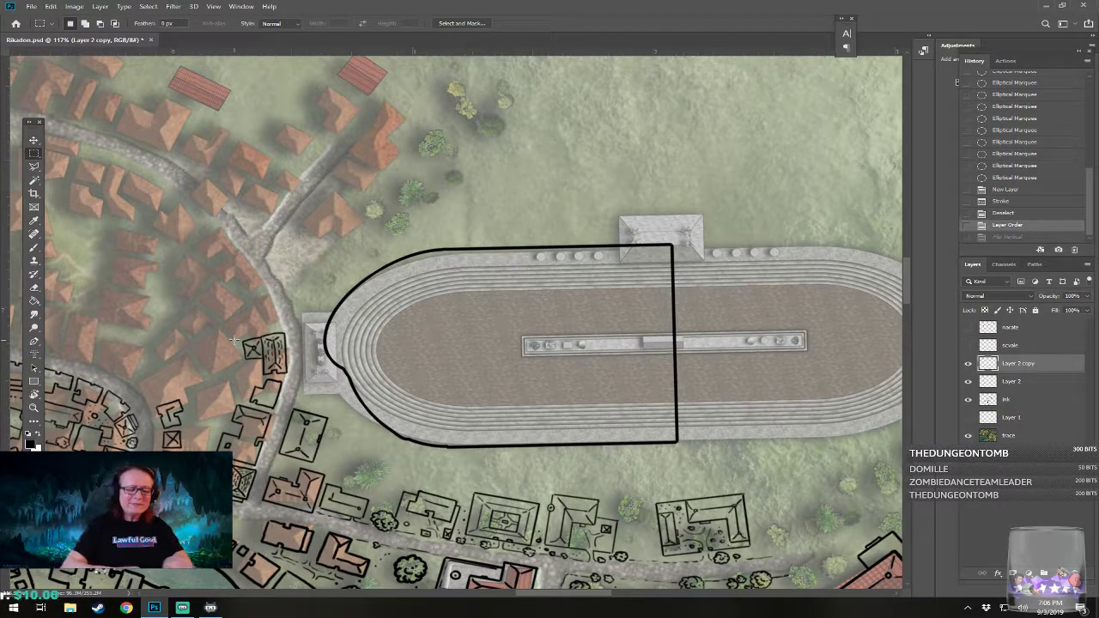
Step: Reset the canvas view rotation to upright and delete the duplicated outline layer
scroll(515, 352, "down", 10)
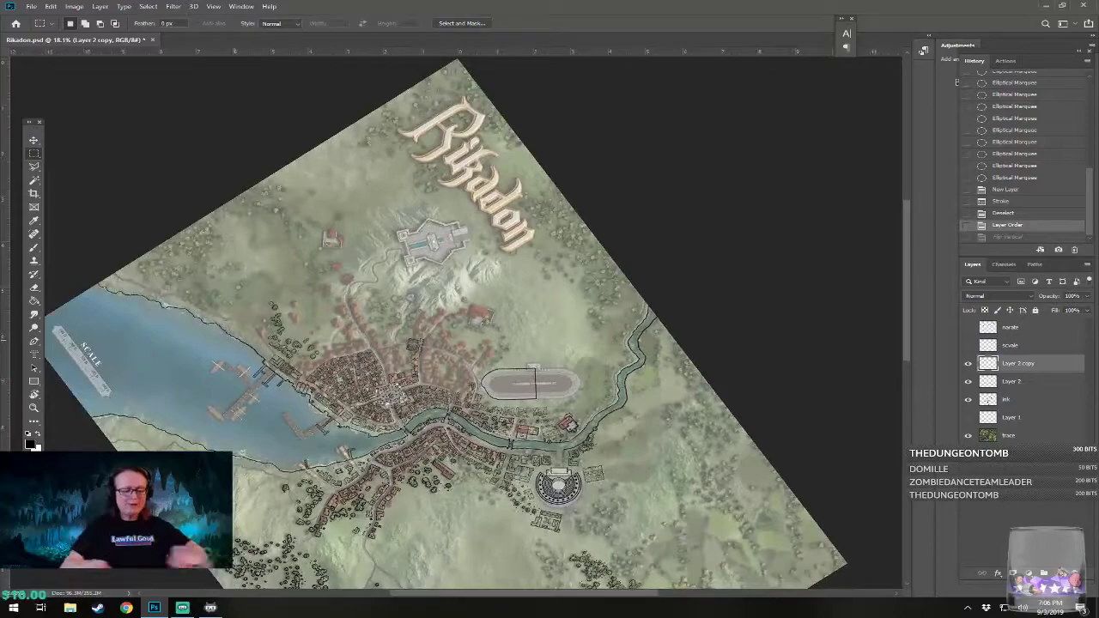
key("Escape")
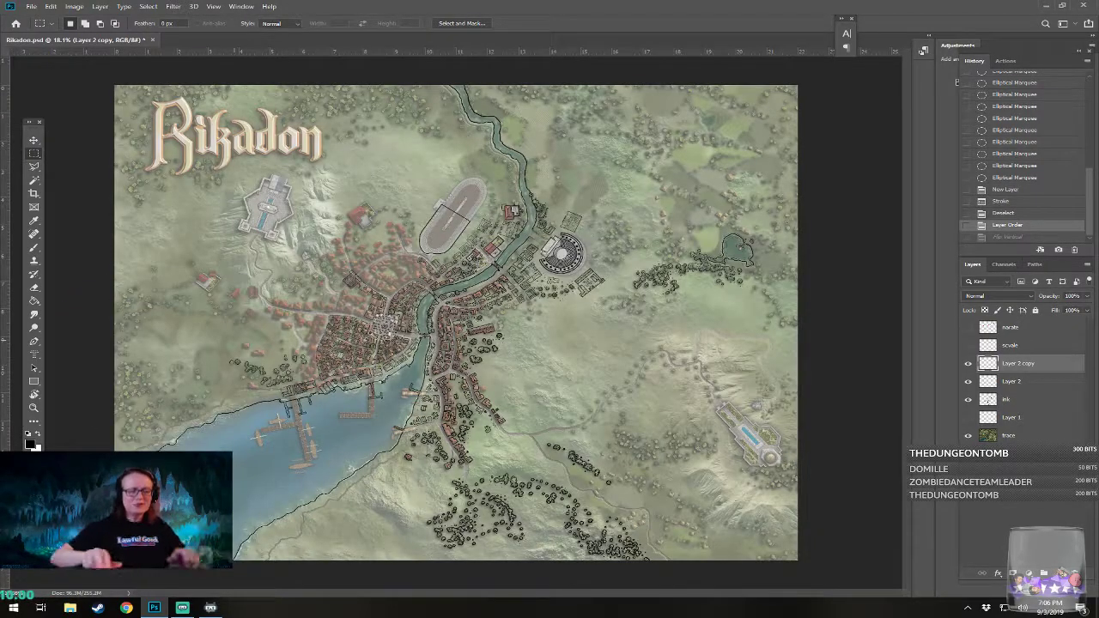
scroll(408, 96, "up", 4)
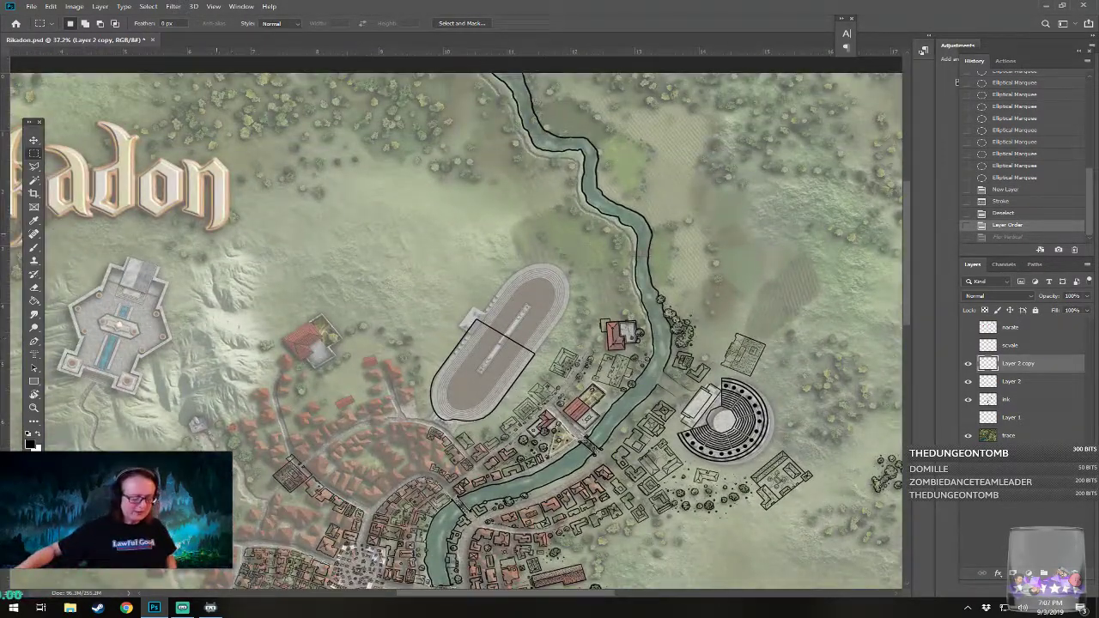
key("v")
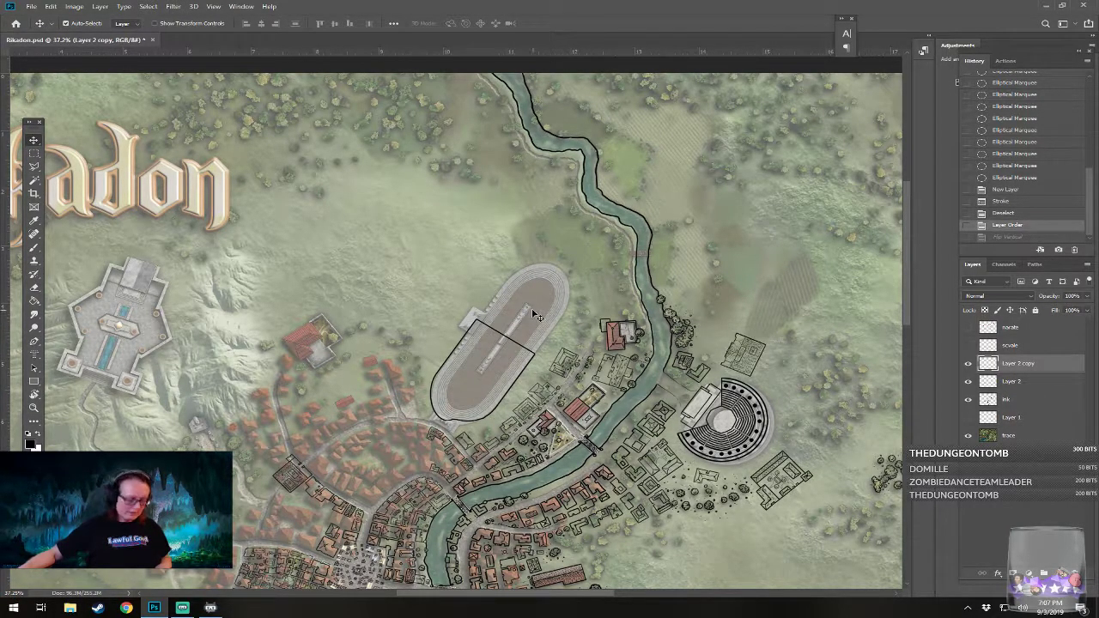
key("ctrl+t")
key("Escape")
left_click_drag(1019, 363, 1079, 572)
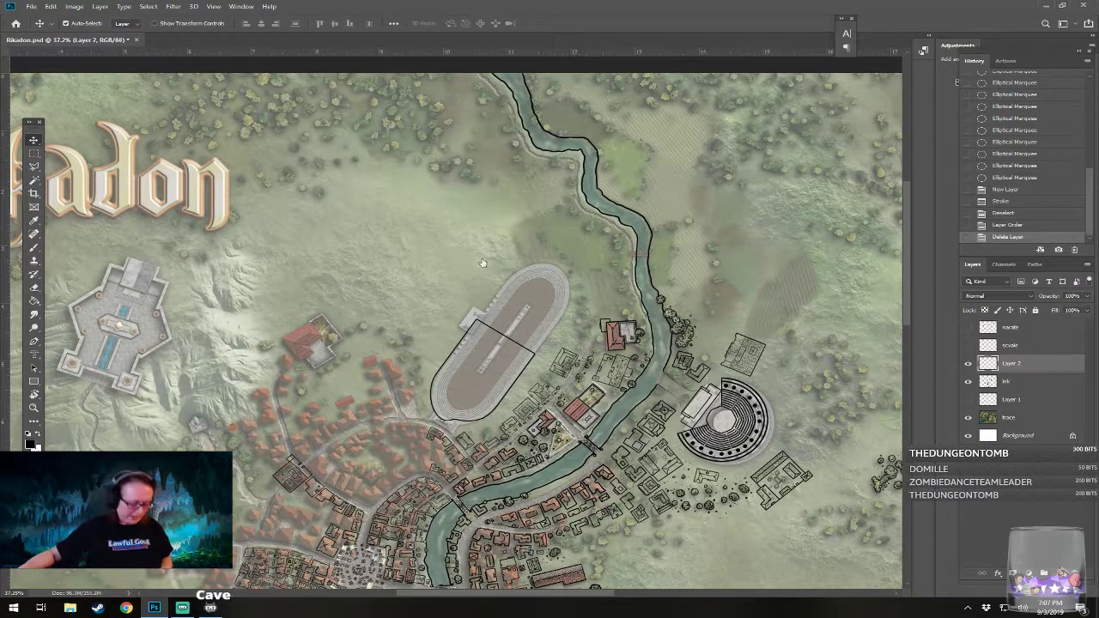
Step: Rotate the half-racetrack outline clockwise until its straight sides are horizontal, move it up over the track's middle, and apply the transform
key("ctrl+t")
left_click_drag(523, 294, 606, 342)
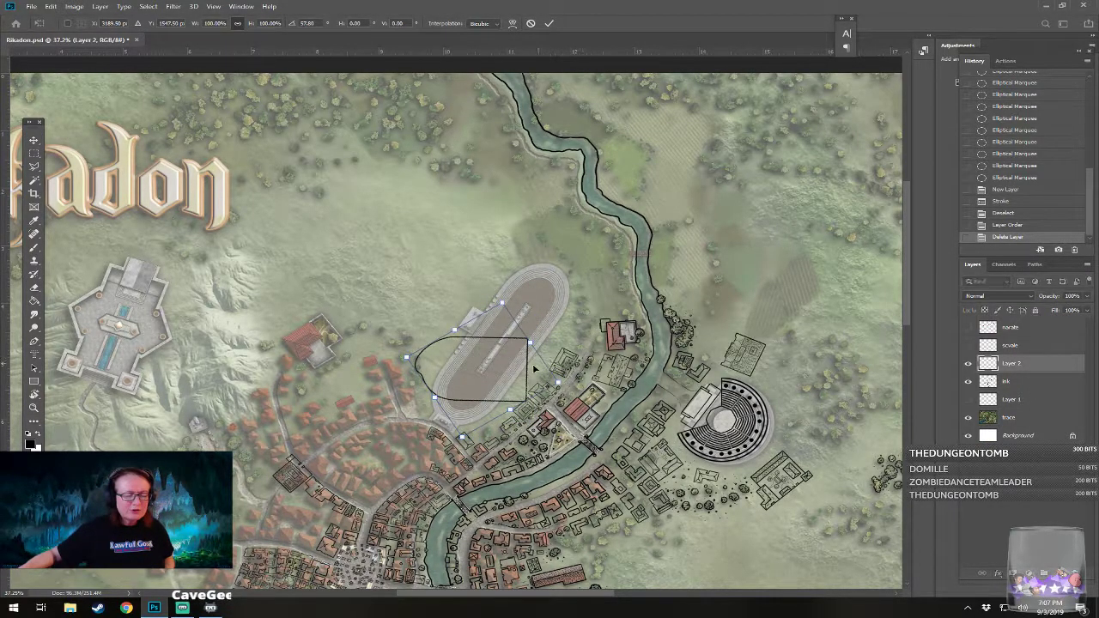
left_click_drag(512, 367, 495, 298)
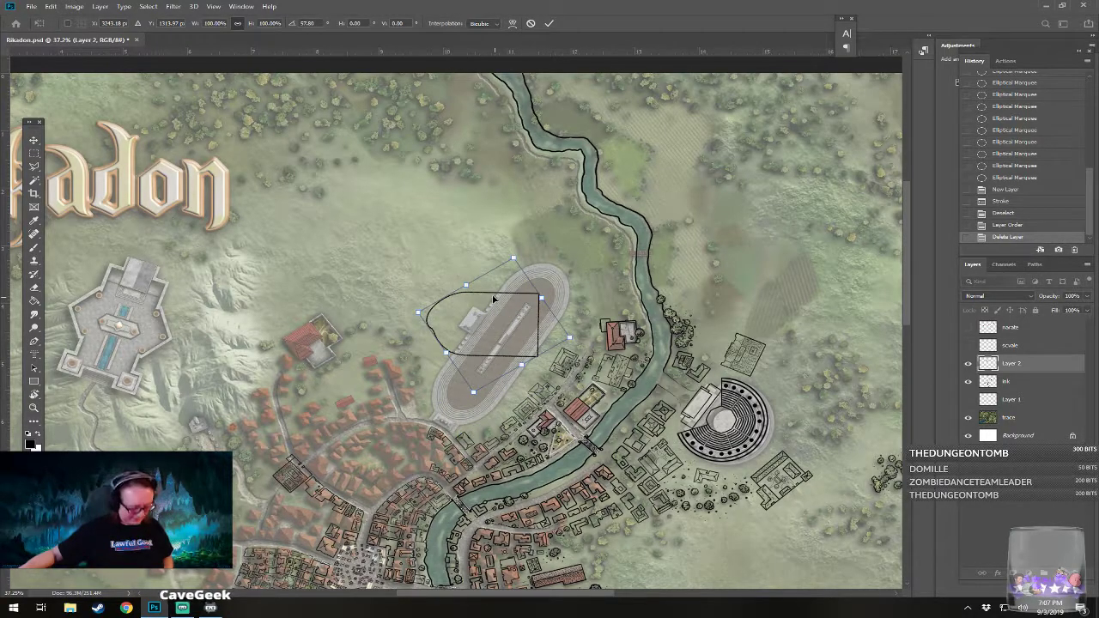
scroll(495, 297, "up", 5)
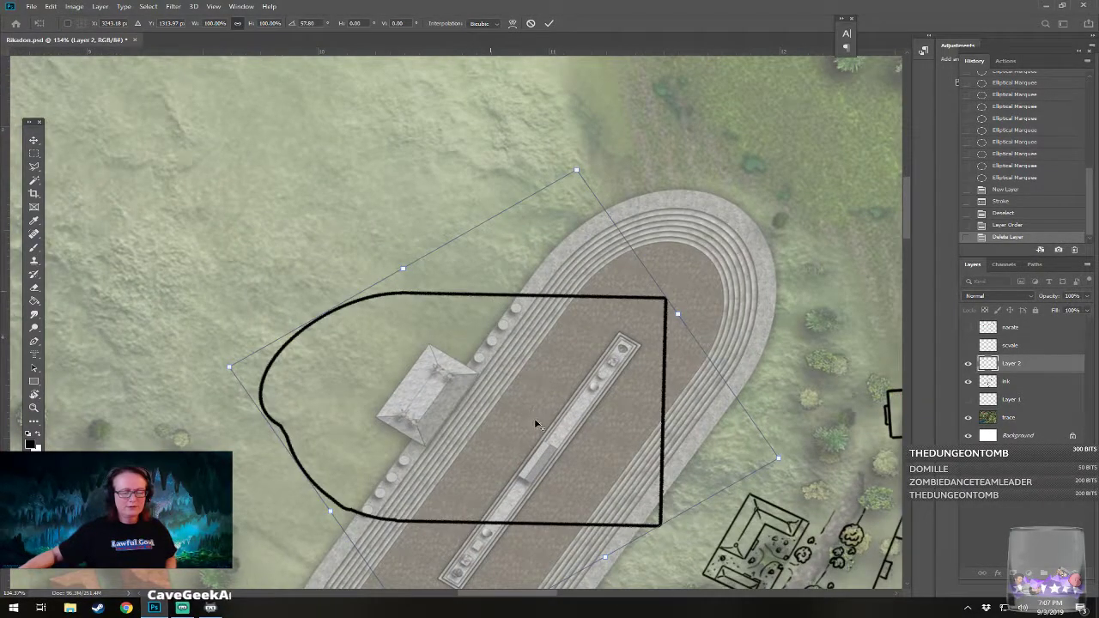
key("Return")
scroll(536, 416, "down", 3)
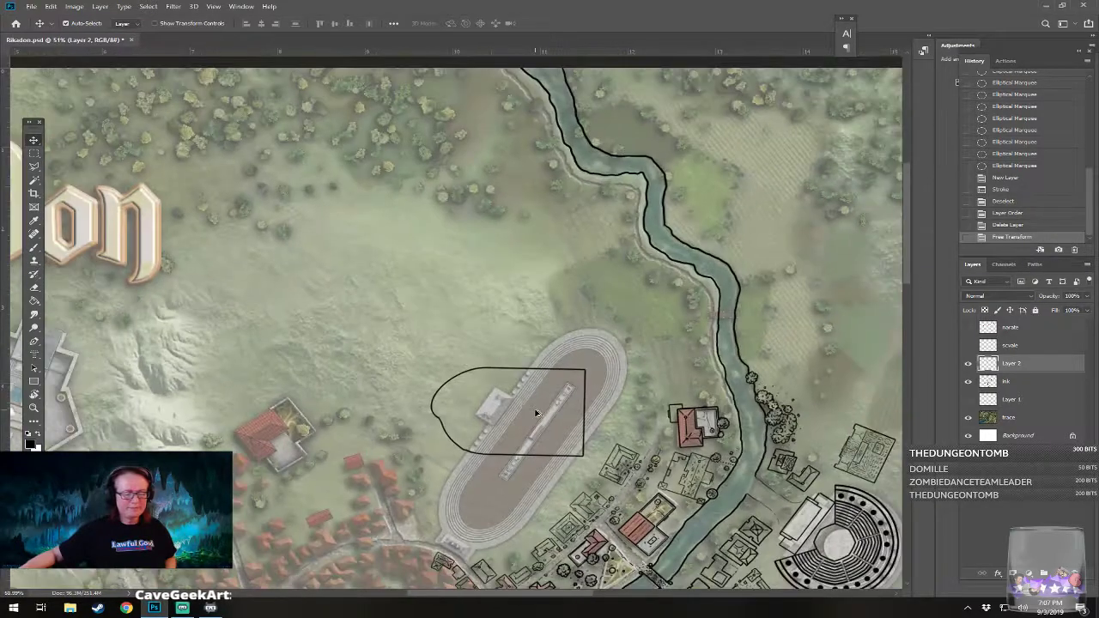
Step: Duplicate the levelled outline layer beneath the original and flip the copy vertically
left_click_drag(1024, 364, 1028, 378, "alt")
left_click(48, 6)
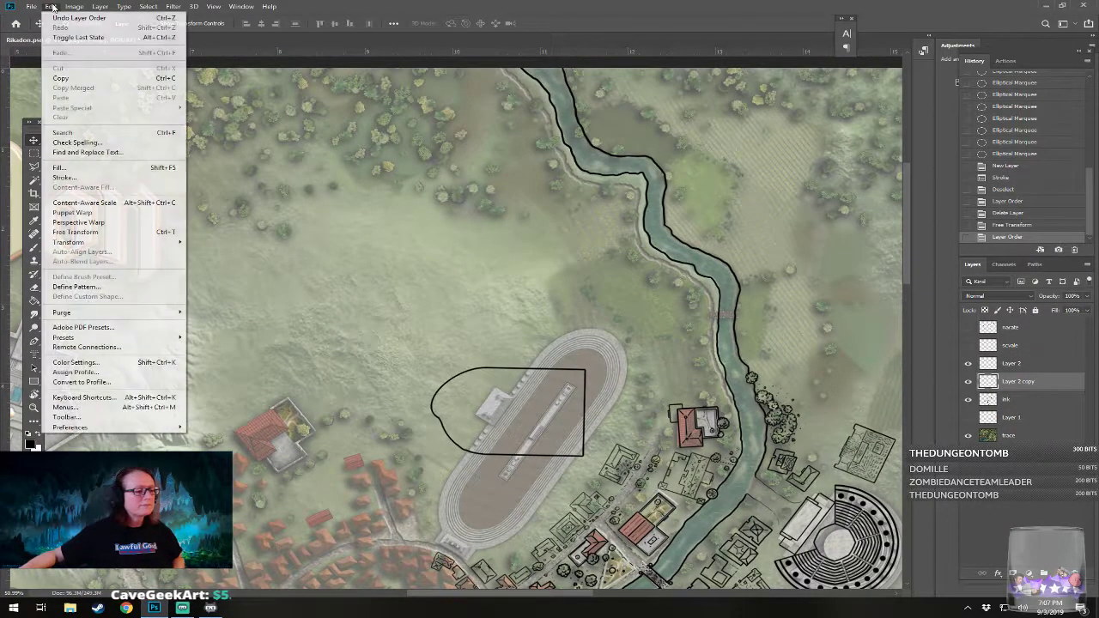
mouse_move(95, 245)
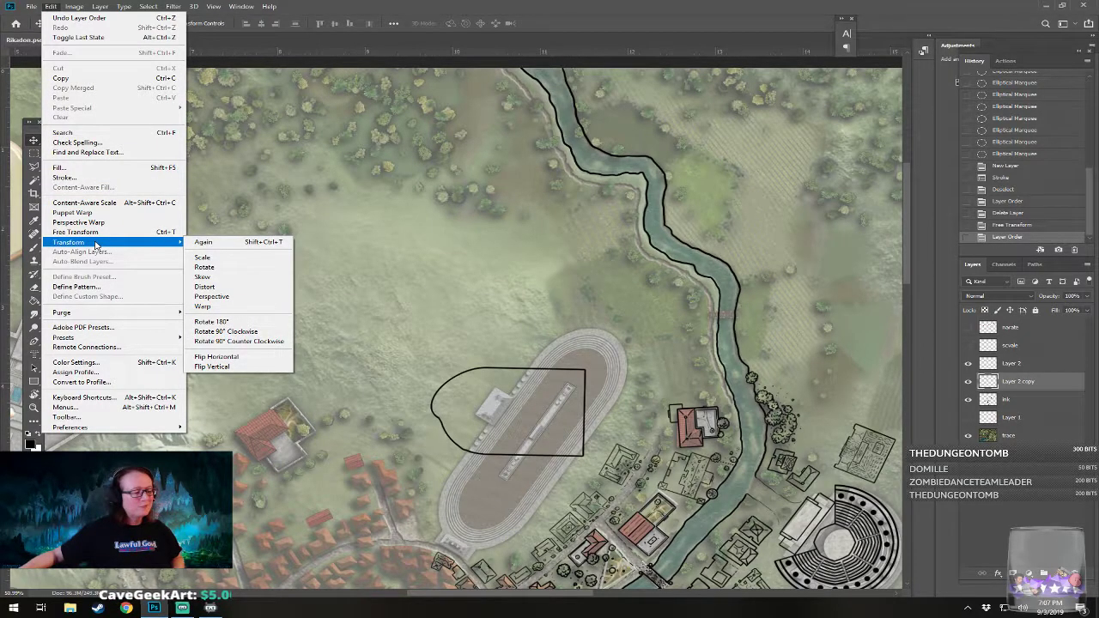
left_click(248, 366)
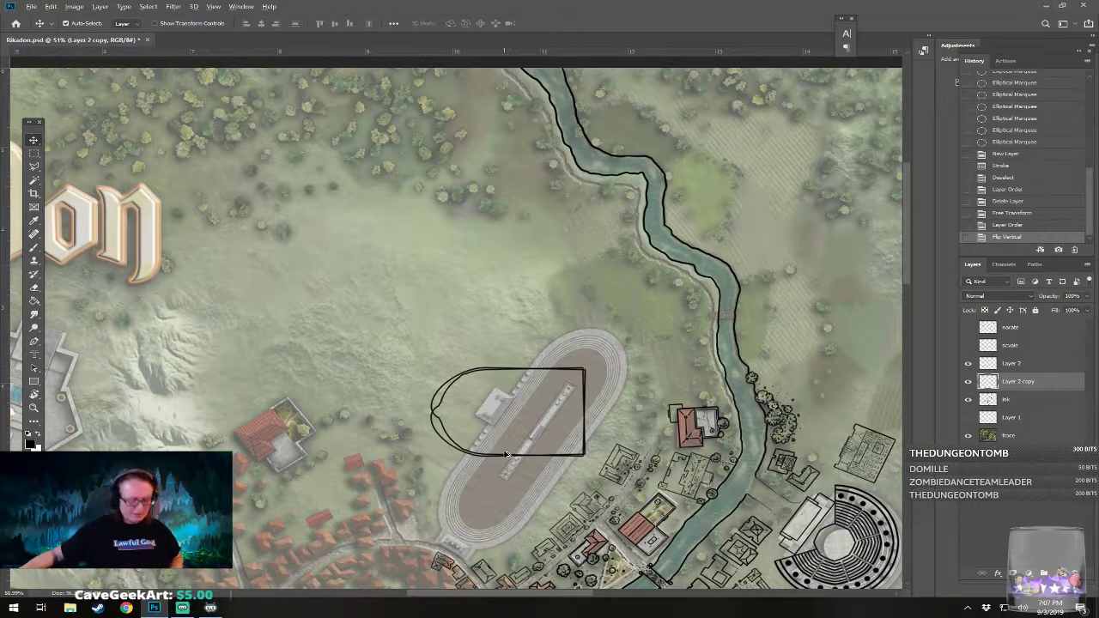
Step: Nudge the flipped outline copy upward so its curve lines up with the original outline
scroll(506, 449, "up", 3)
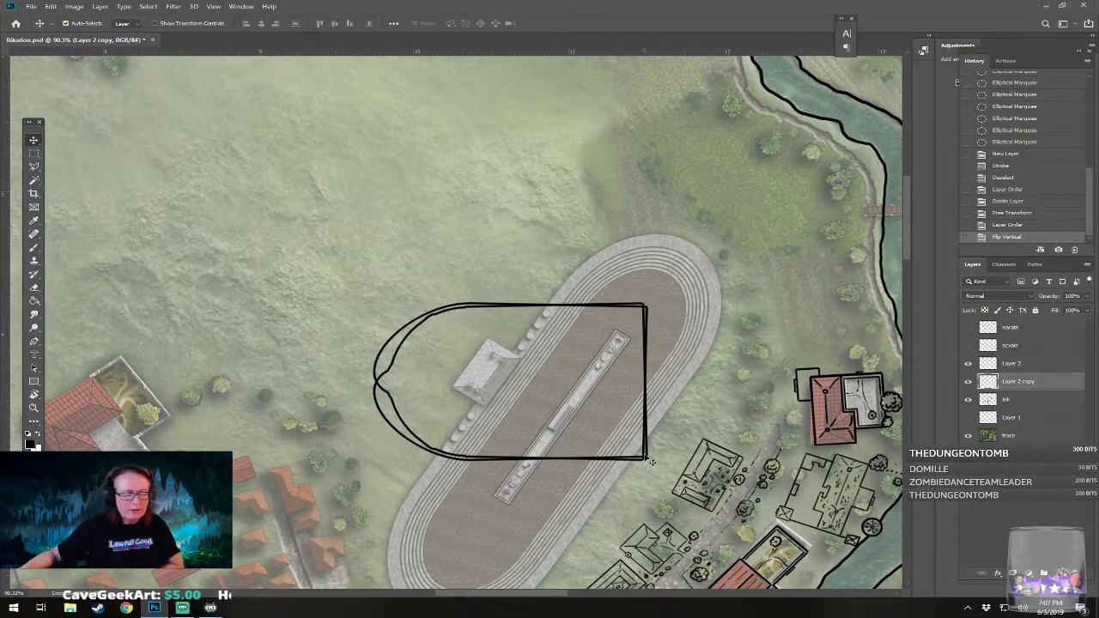
key("Up")
key("Up")
key("Up")
key("Up")
key("Up")
key("Up")
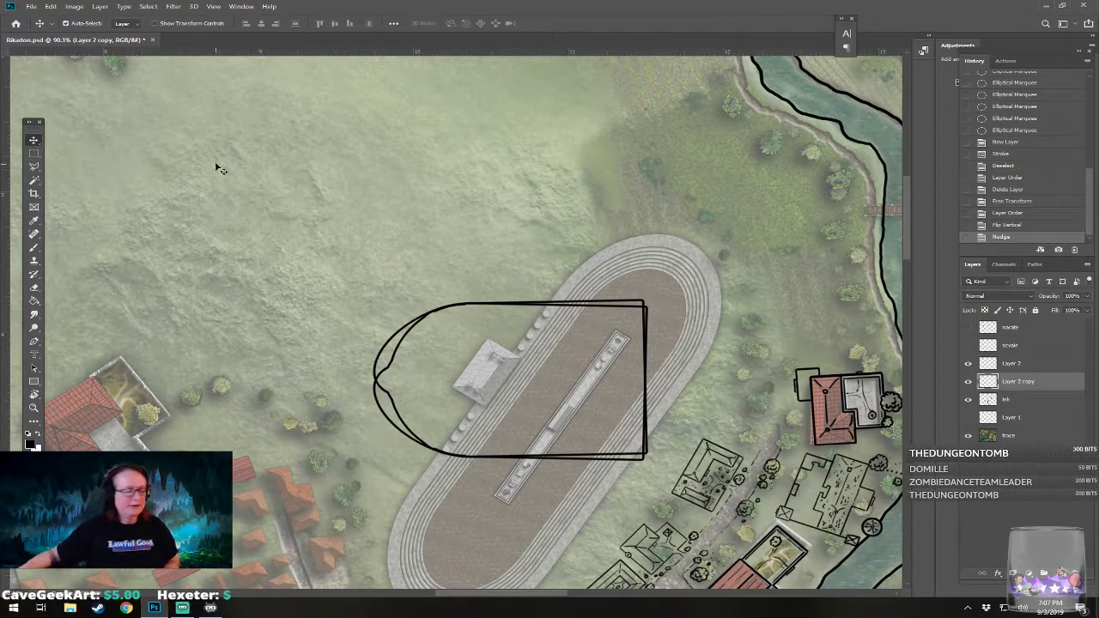
Step: Rotate the flipped copy about 3 degrees clockwise to match the original's straight sides, apply it, and nudge it into place
key("ctrl+t")
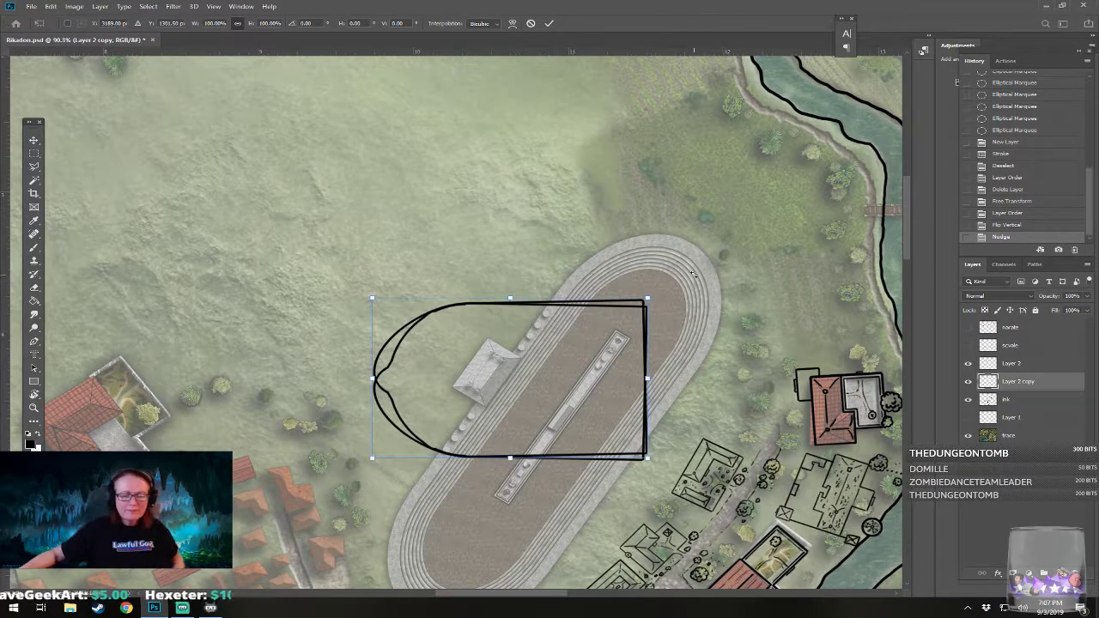
left_click_drag(692, 273, 699, 282)
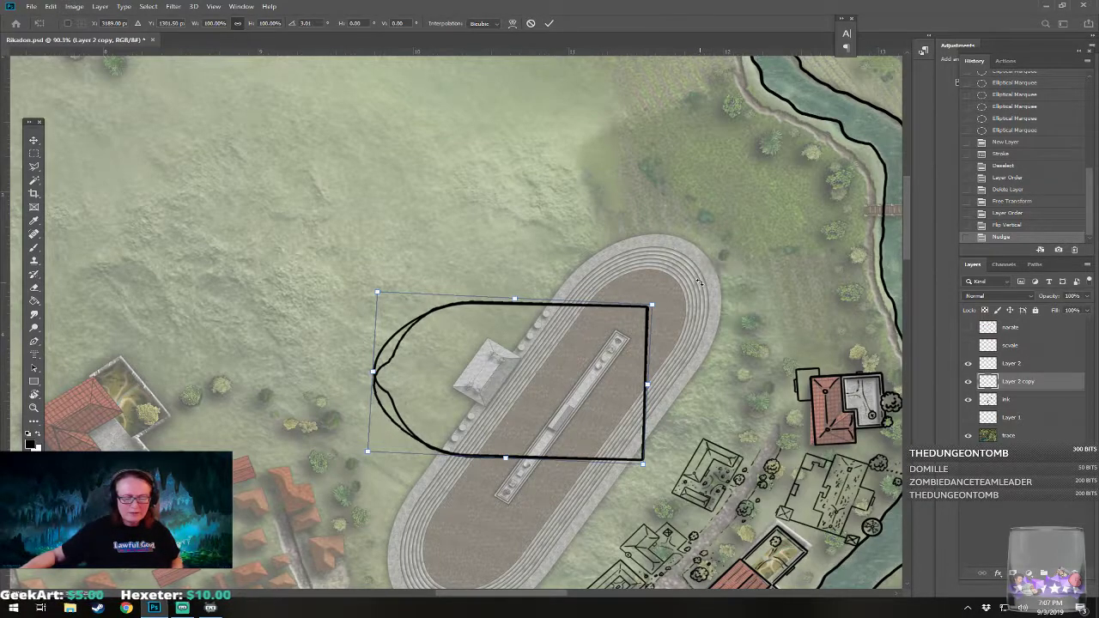
double_click(620, 359)
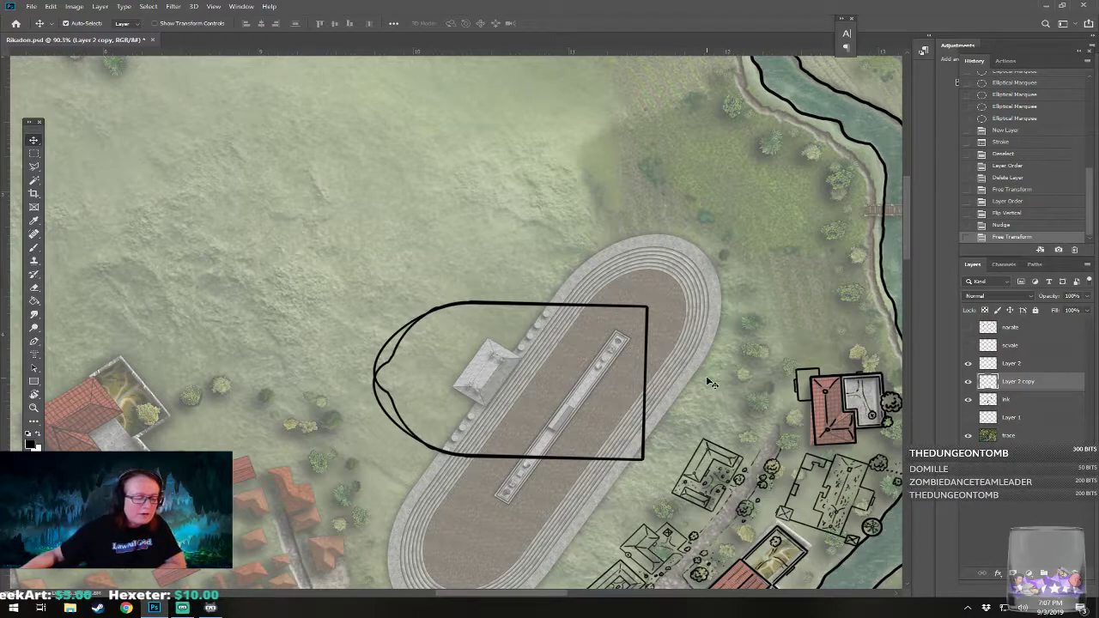
key("Left")
key("Up")
key("Down")
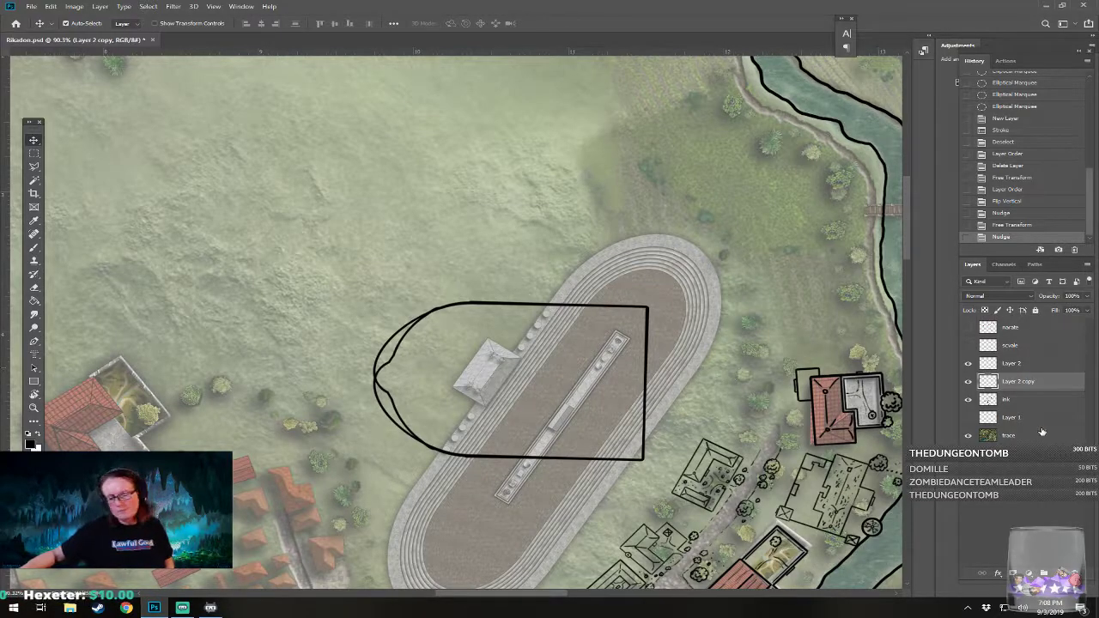
Step: Merge the two outline layers and erase part of the inner doubled line along the upper part of the rounded end
left_click(1023, 365, "shift")
key("ctrl+e")
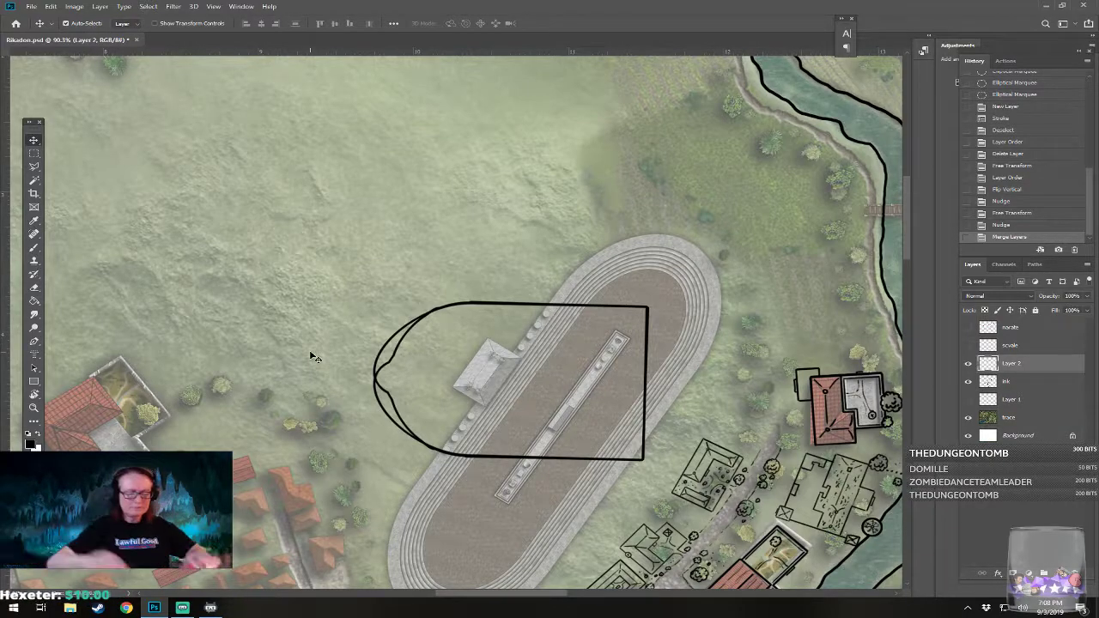
scroll(309, 350, "up", 2)
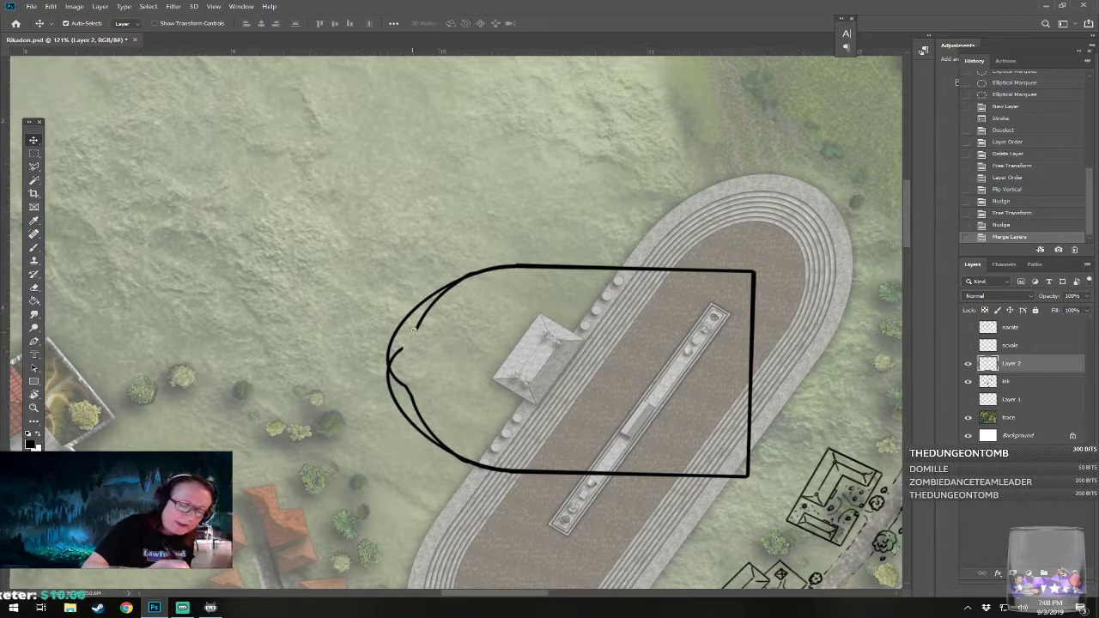
left_click(447, 291)
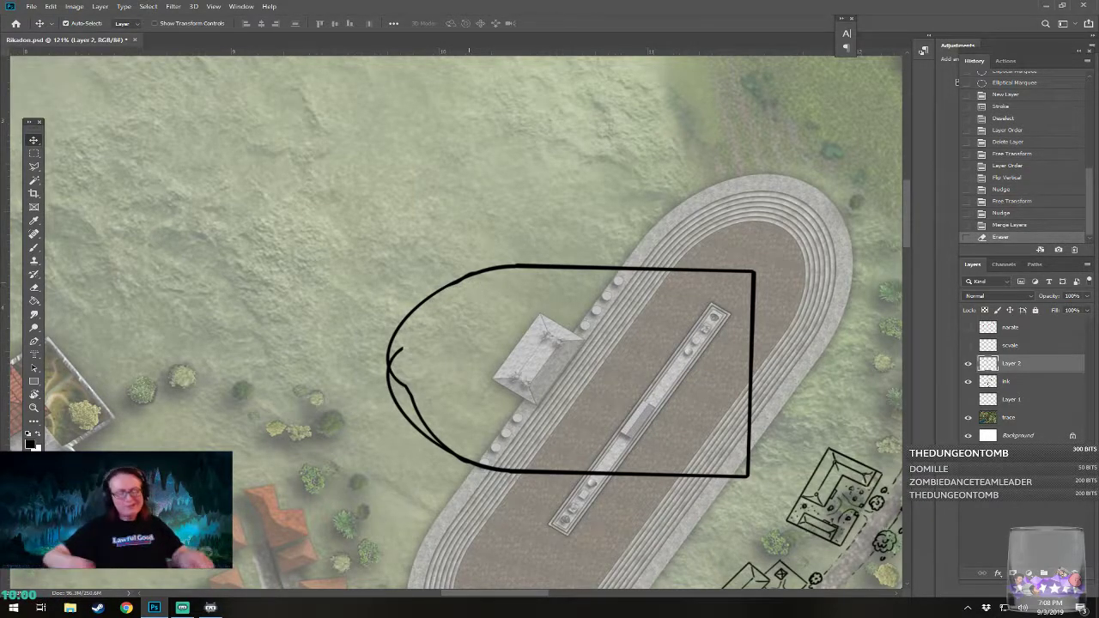
scroll(473, 288, "down", 4)
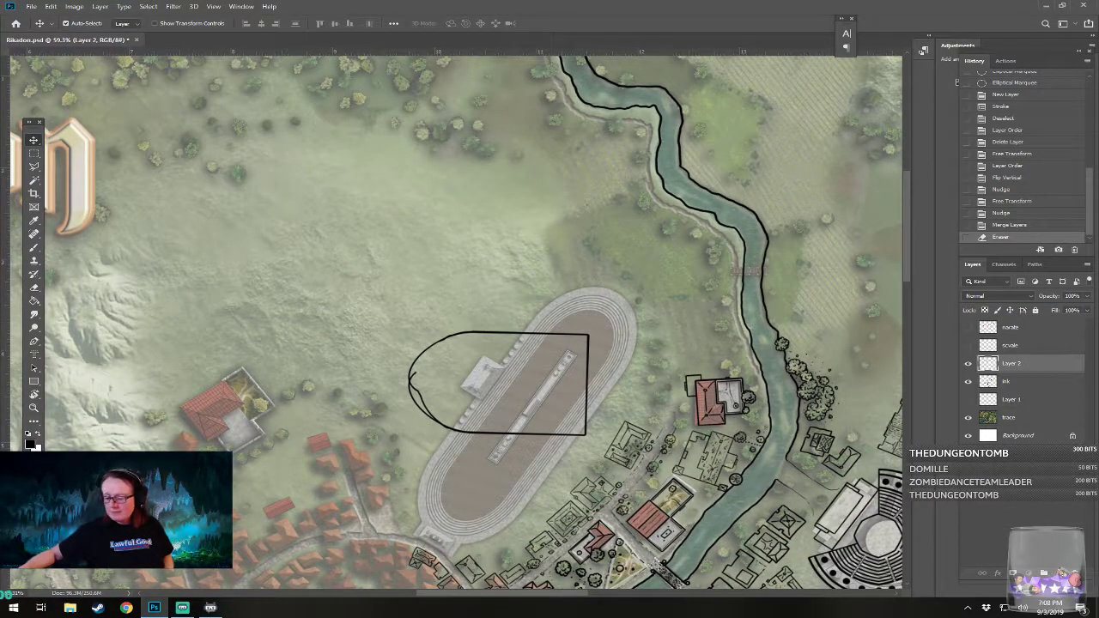
Step: Replace the merged outline layer with a new empty layer above ink and switch to the Elliptical Marquee
key("Delete")
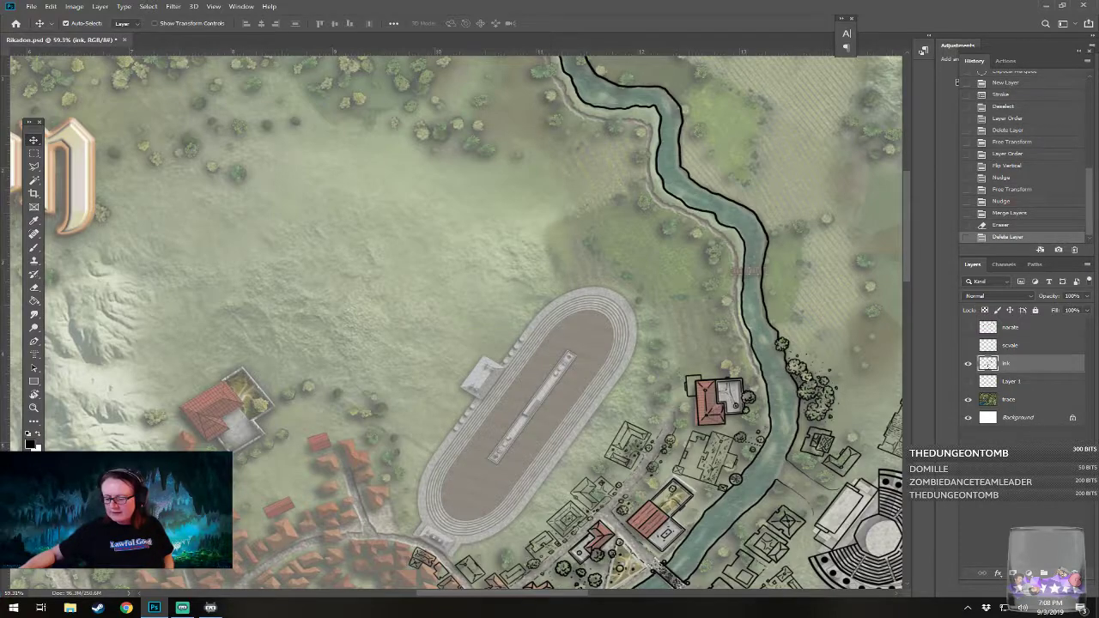
key("ctrl+shift+alt+n")
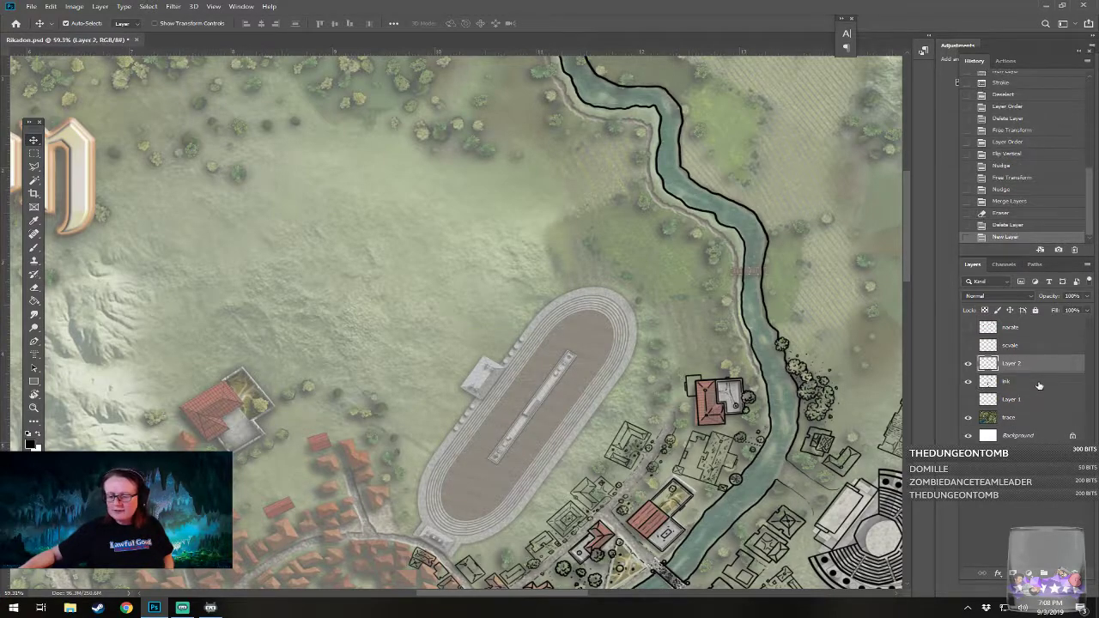
left_click(34, 153)
left_click(86, 162)
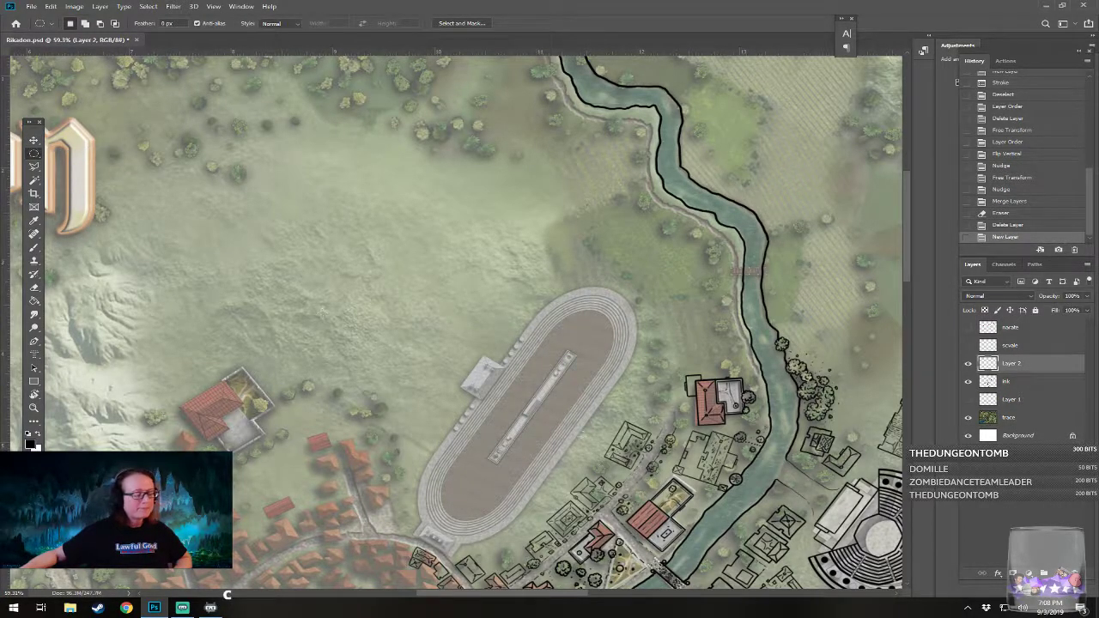
left_click_drag(372, 269, 462, 352)
mouse_move(443, 300)
left_mouse_down()
mouse_move(594, 353)
mouse_move(611, 321)
mouse_move(434, 275)
left_mouse_up()
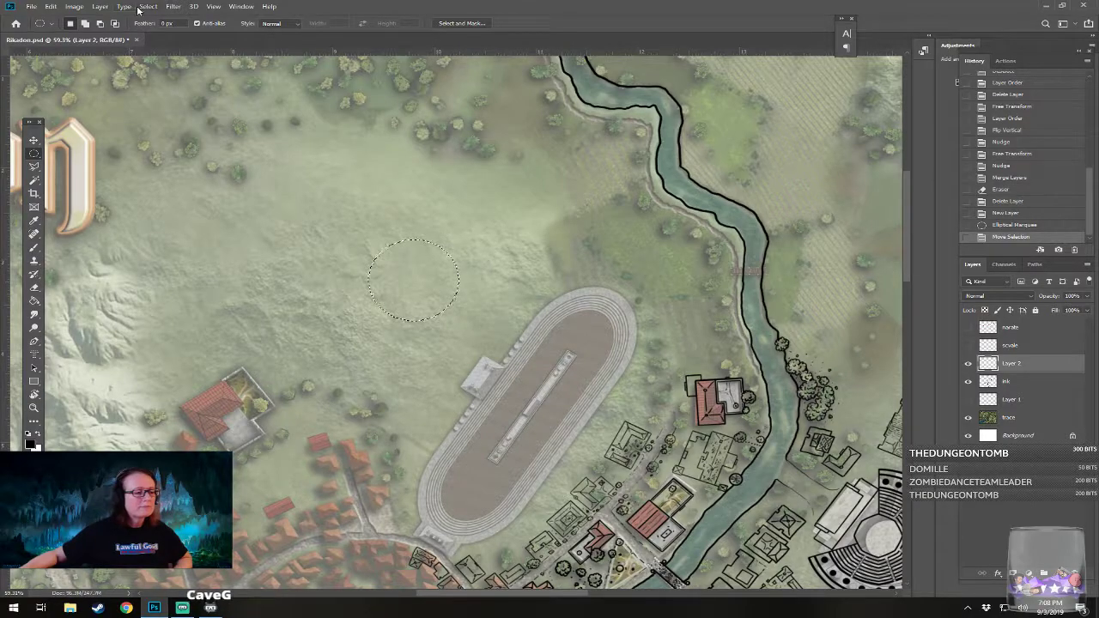
key("ctrl+d")
Step: Select a circle beside the racetrack and extend it with a rectangular selection into a shape with one rounded end
left_click_drag(297, 250, 414, 352)
mouse_move(371, 285)
left_mouse_down()
mouse_move(589, 314)
mouse_move(369, 305)
left_mouse_up()
right_click(34, 153)
left_click(86, 151)
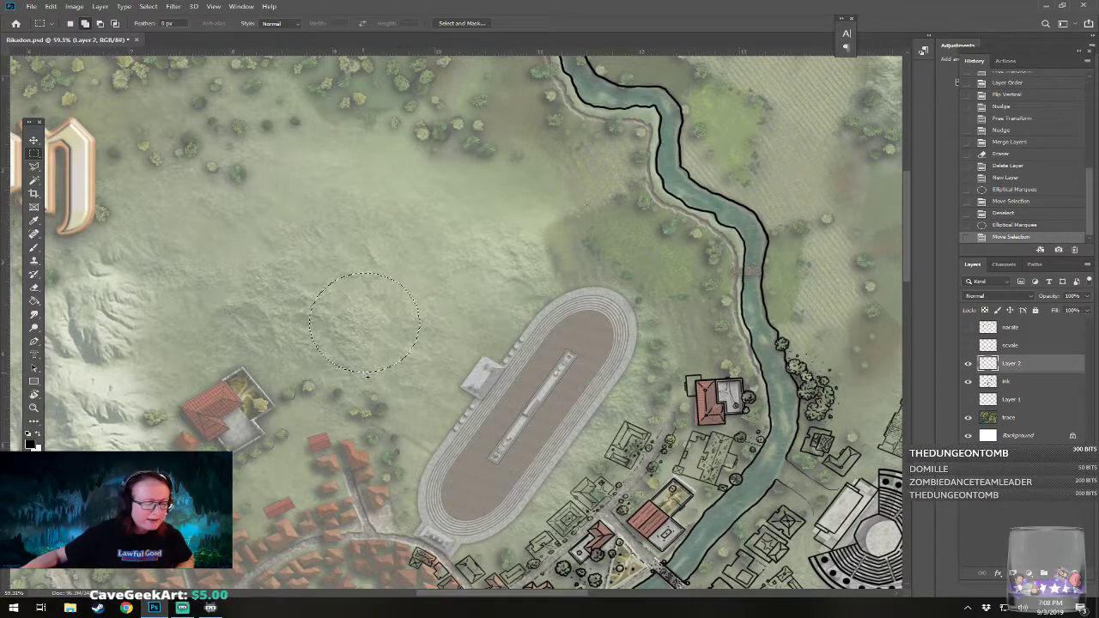
left_click_drag(364, 372, 496, 276)
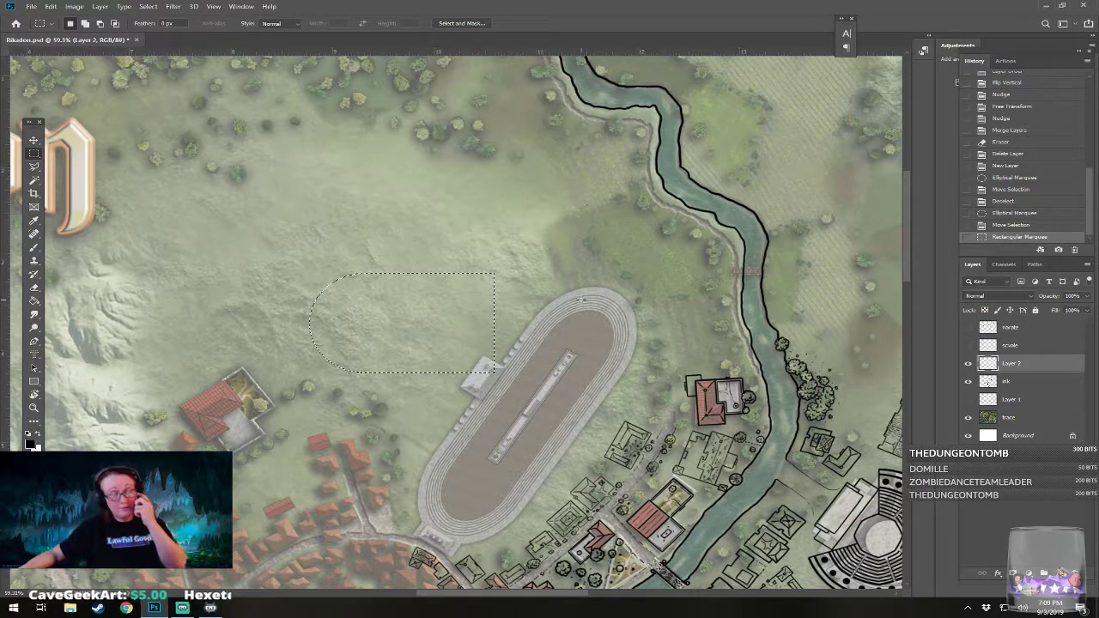
Step: Stroke the round-ended selection in black and deselect it
left_click(51, 6)
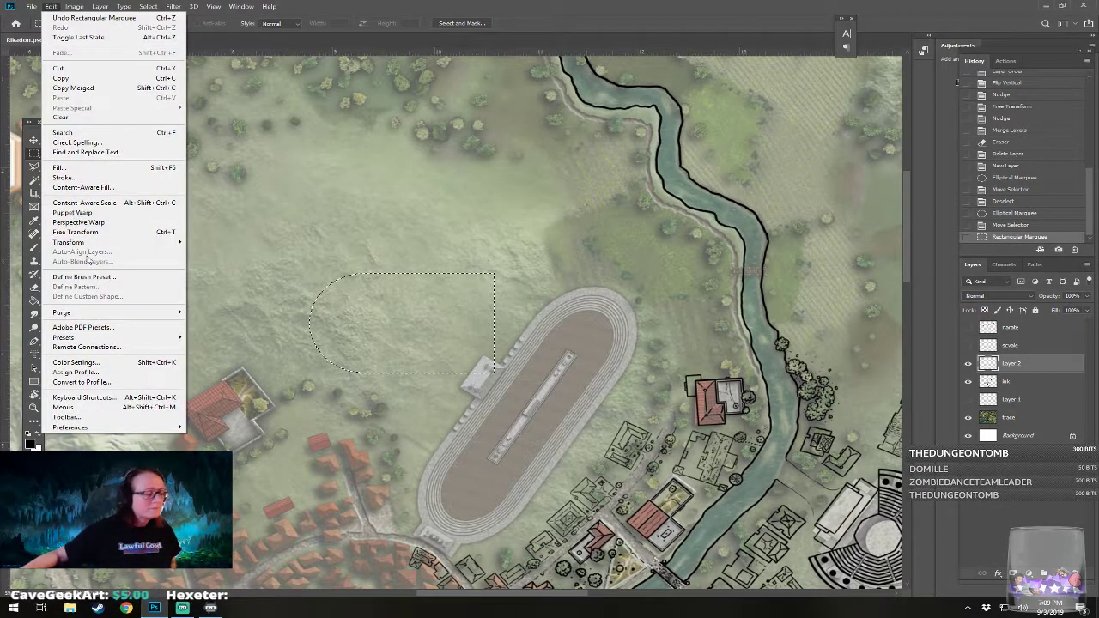
left_click(69, 178)
left_click(878, 286)
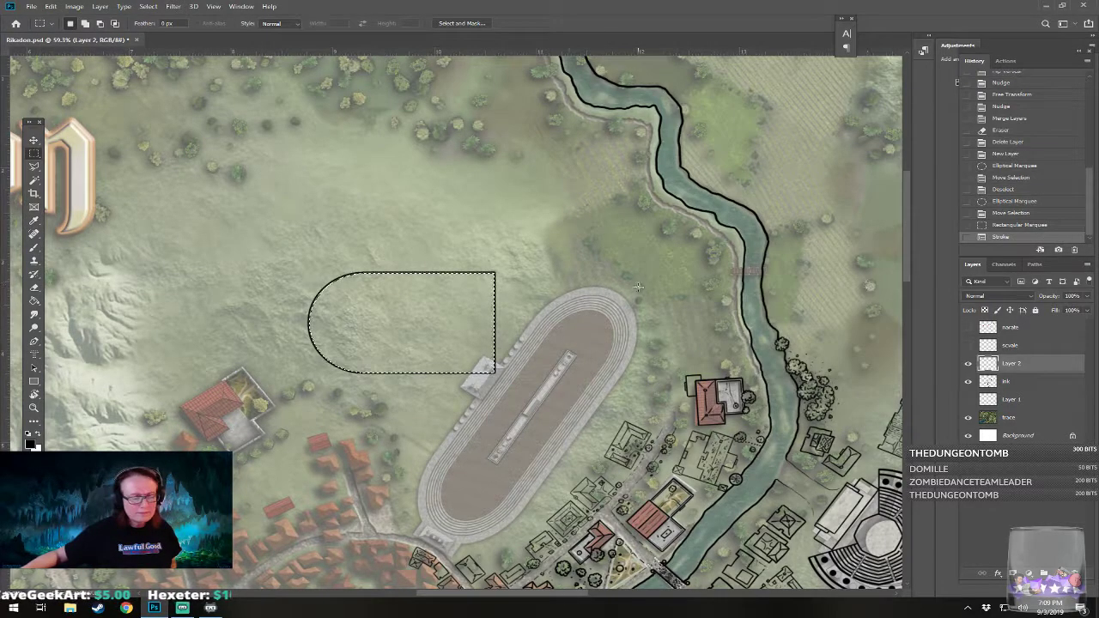
key("ctrl+d")
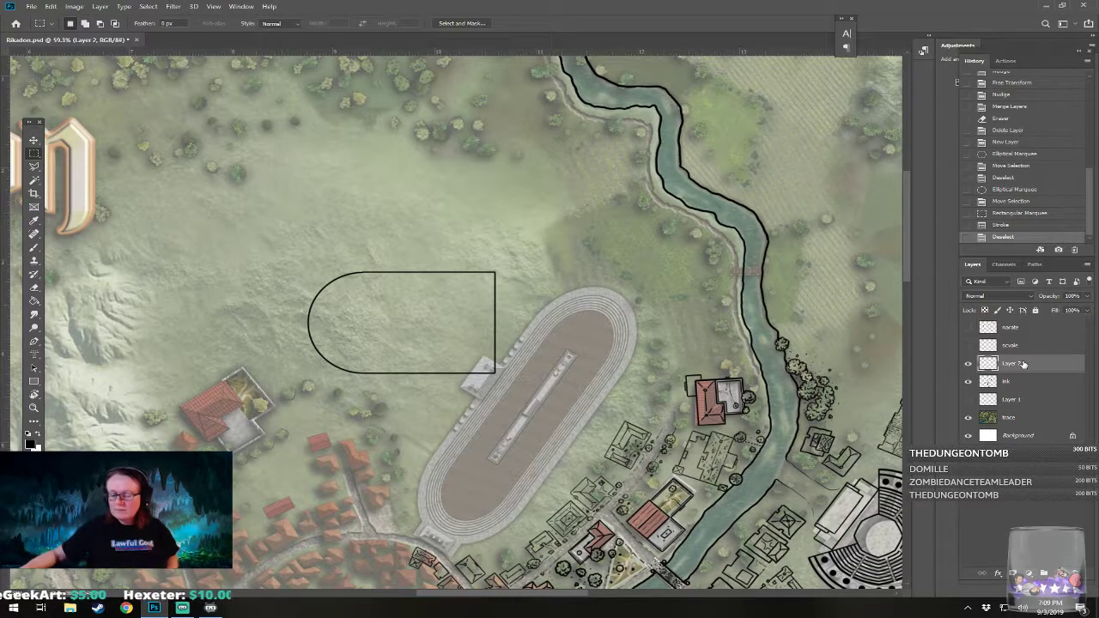
Step: Duplicate the outline layer and flip the copy horizontally
key("ctrl+j")
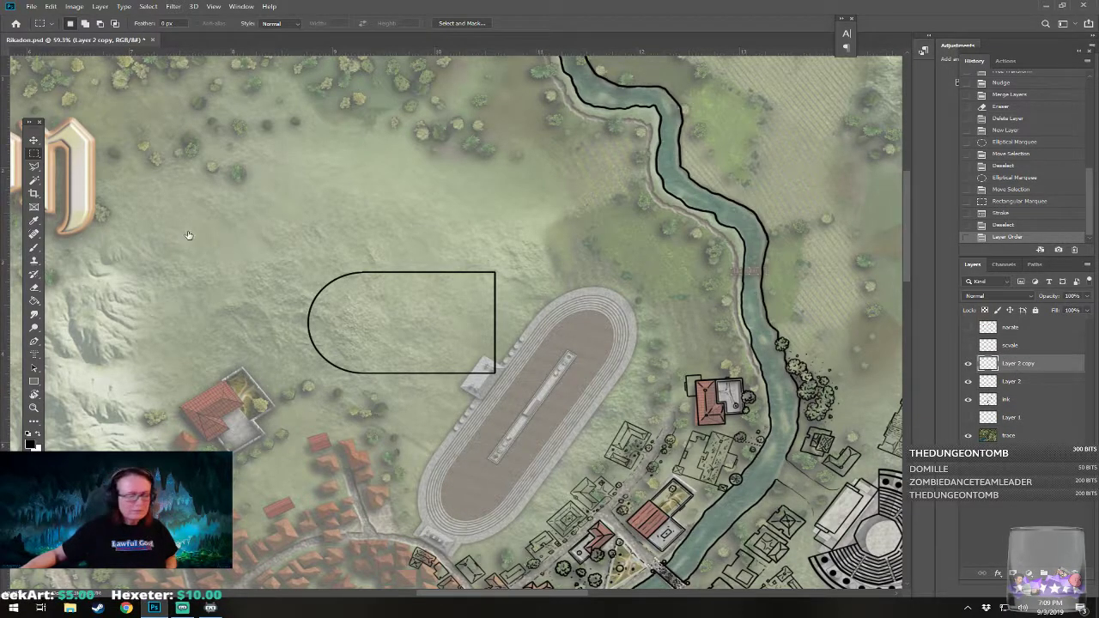
left_click(52, 6)
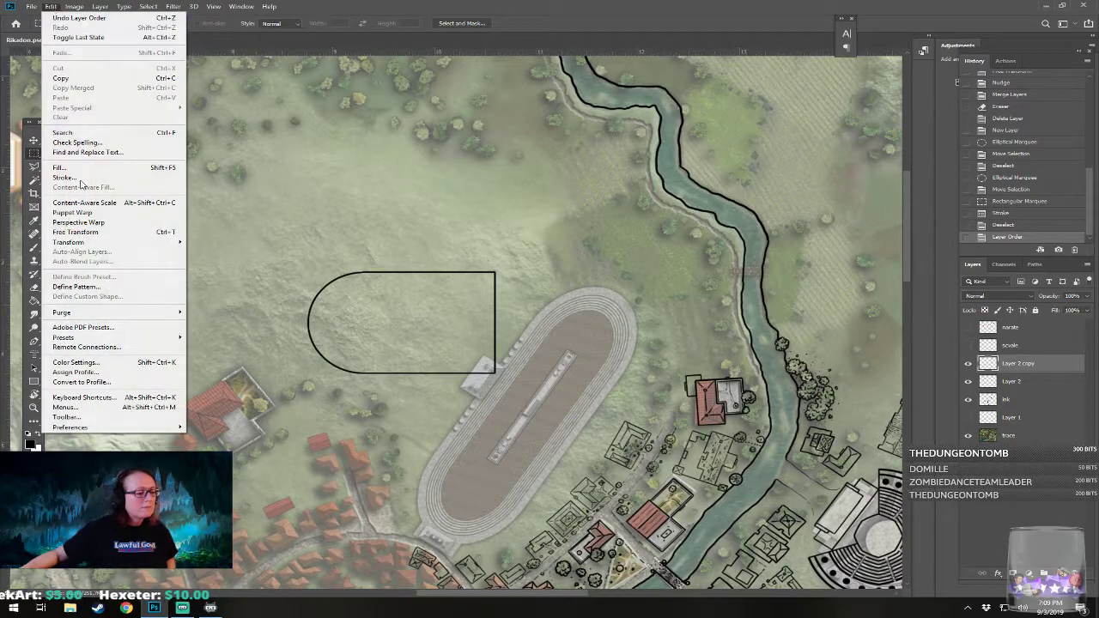
mouse_move(106, 246)
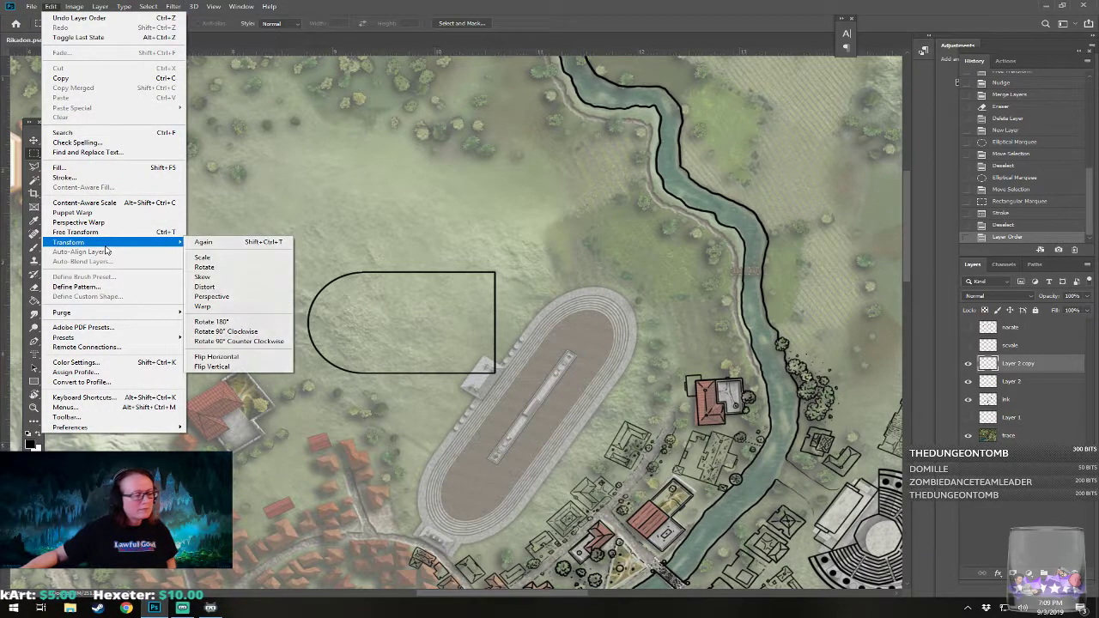
left_click(238, 356)
Step: Slide the flipped copy sideways along the straight edges so the two halves overlap into one long racetrack outline
left_click(33, 140)
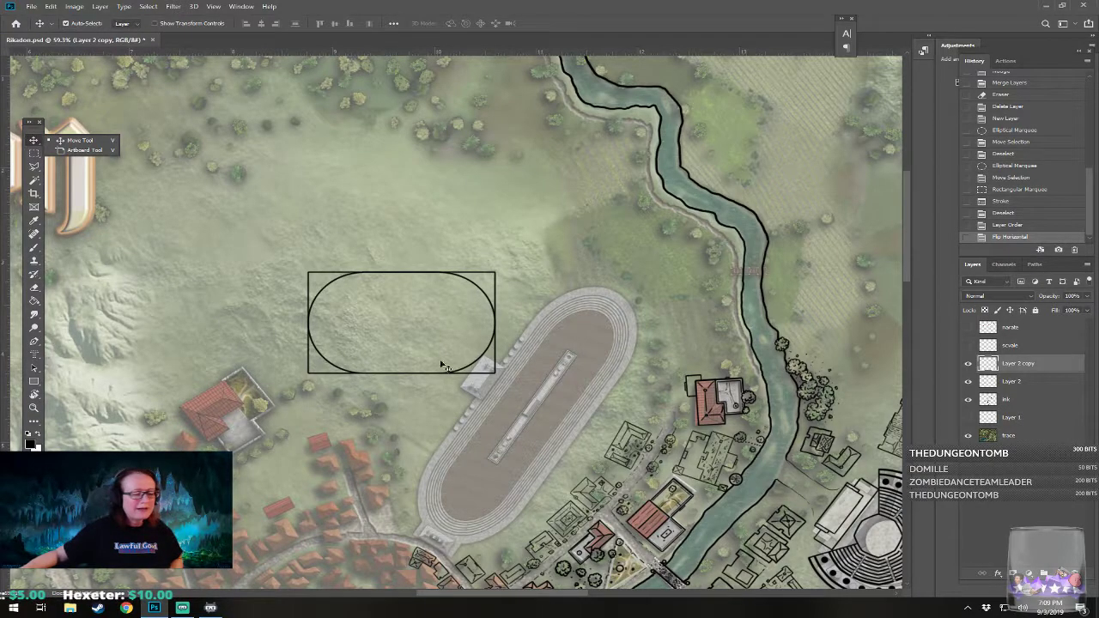
left_click_drag(452, 355, 593, 351)
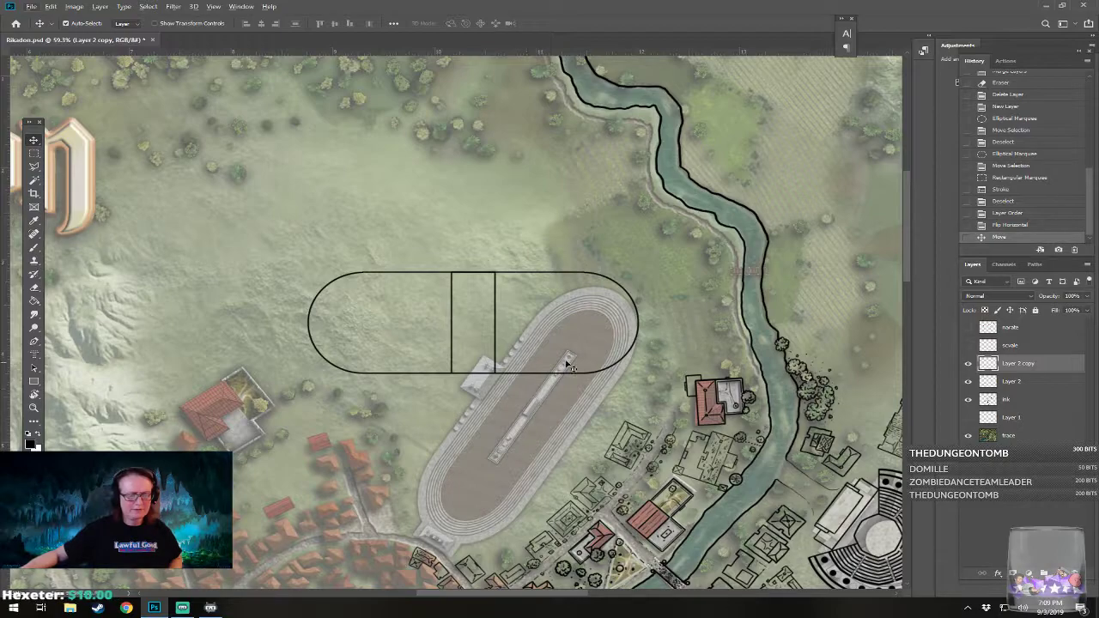
left_click_drag(574, 357, 596, 351)
scroll(554, 375, "up", 4)
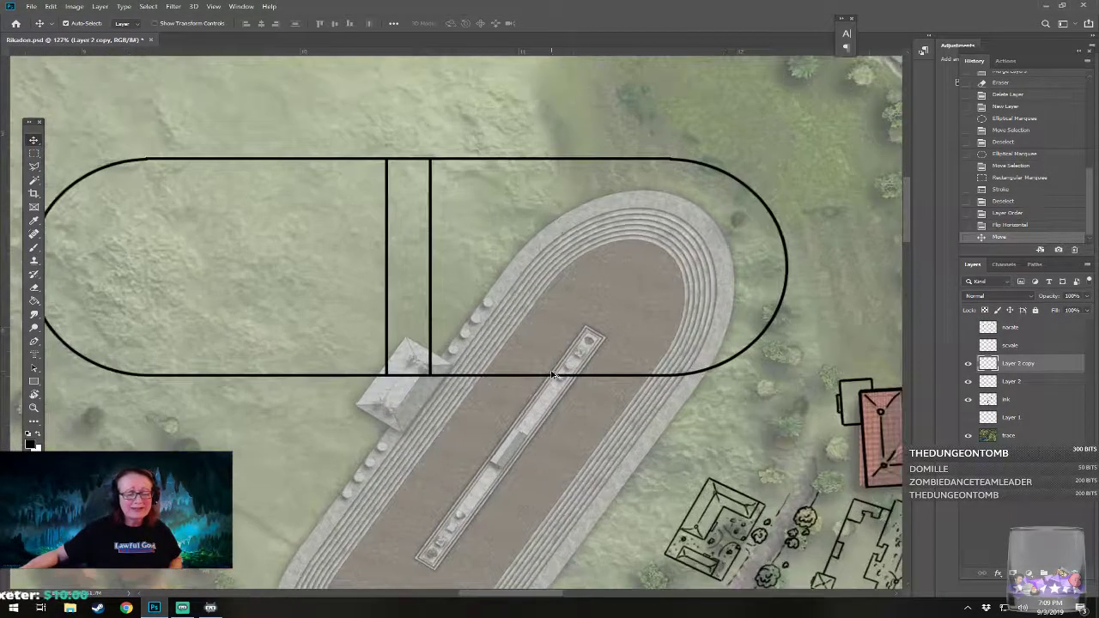
left_click_drag(470, 292, 523, 355)
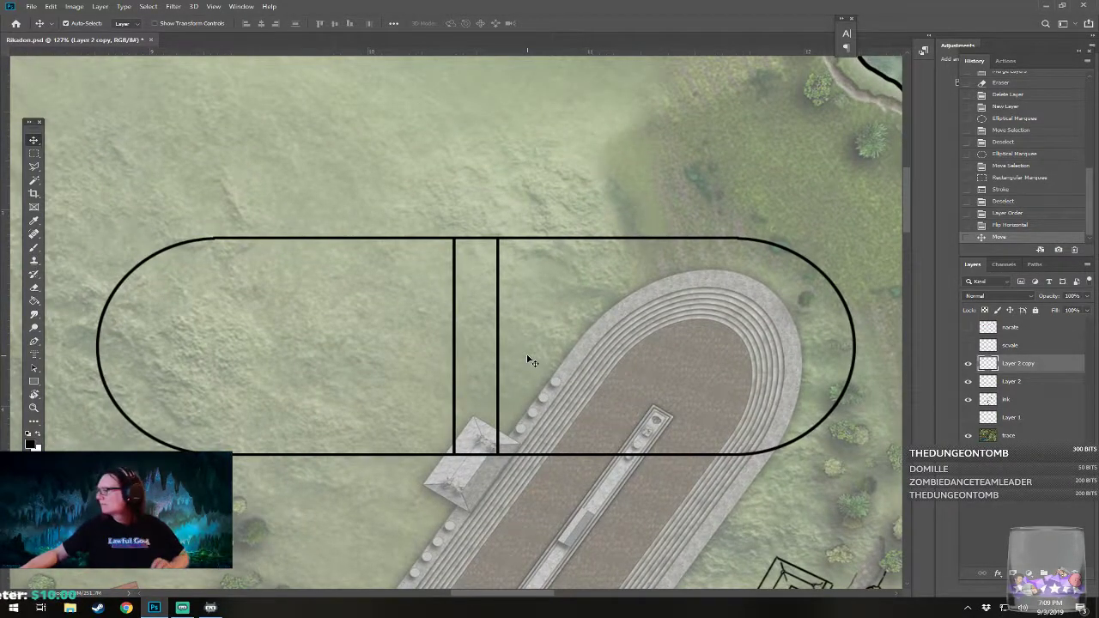
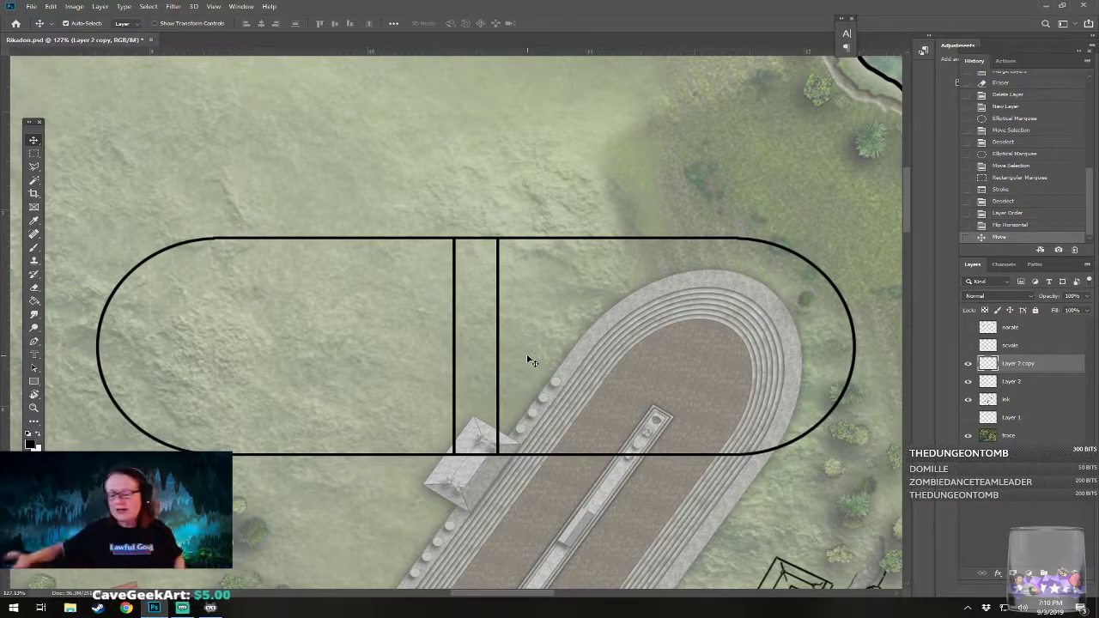
Step: Merge the two outline layers and delete the two vertical lines crossing the middle of the oval
left_click(1018, 382, "shift")
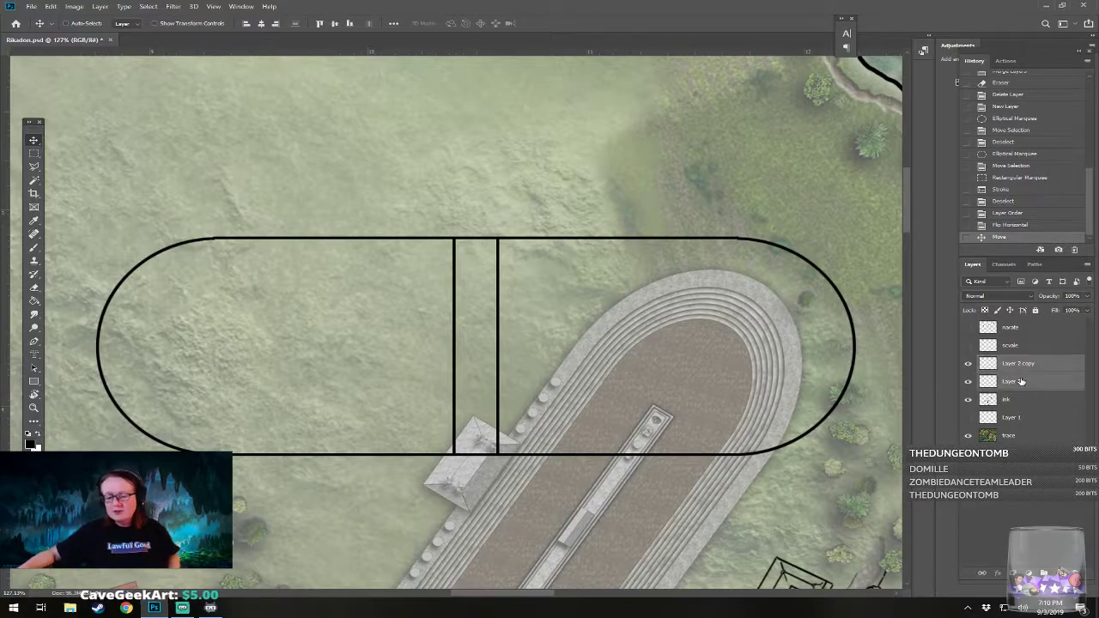
key("ctrl+e")
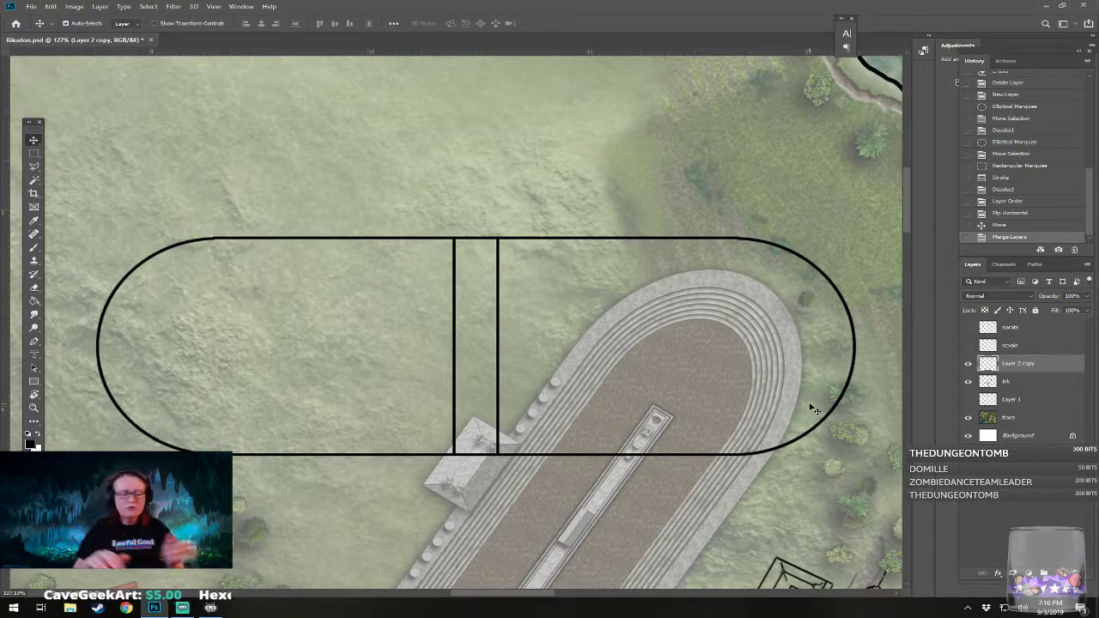
left_click_drag(814, 408, 833, 451)
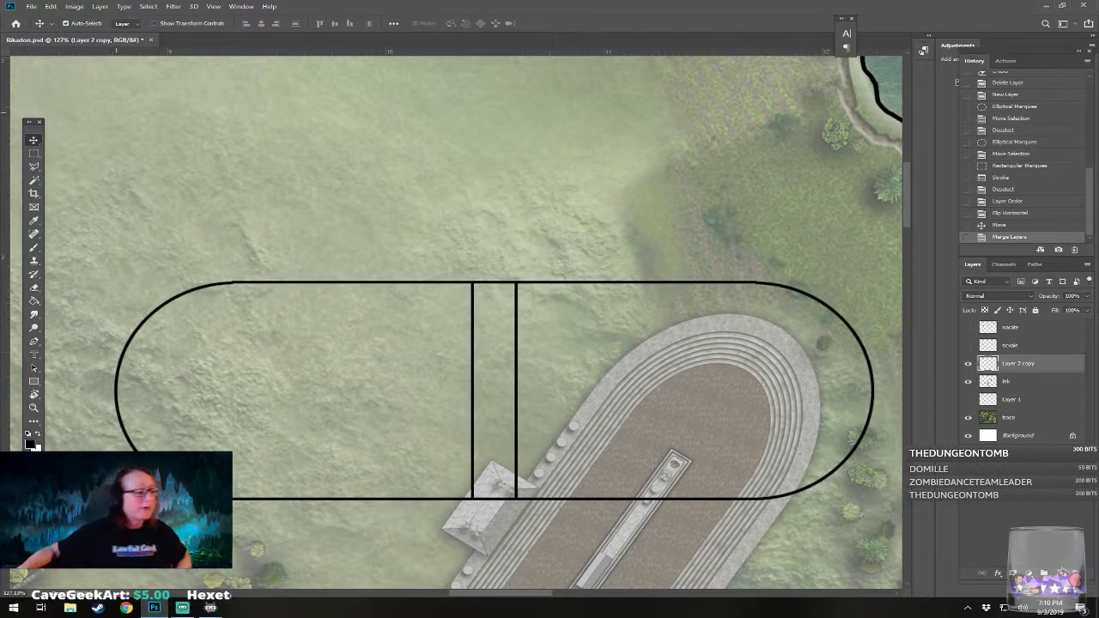
left_click(33, 153)
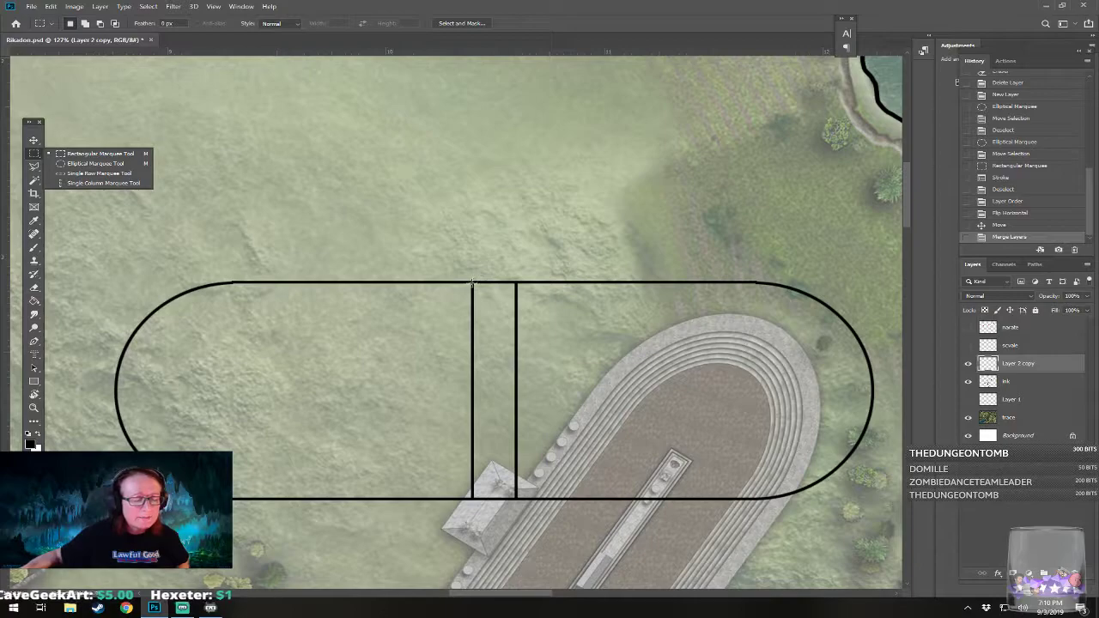
left_click_drag(469, 283, 528, 496)
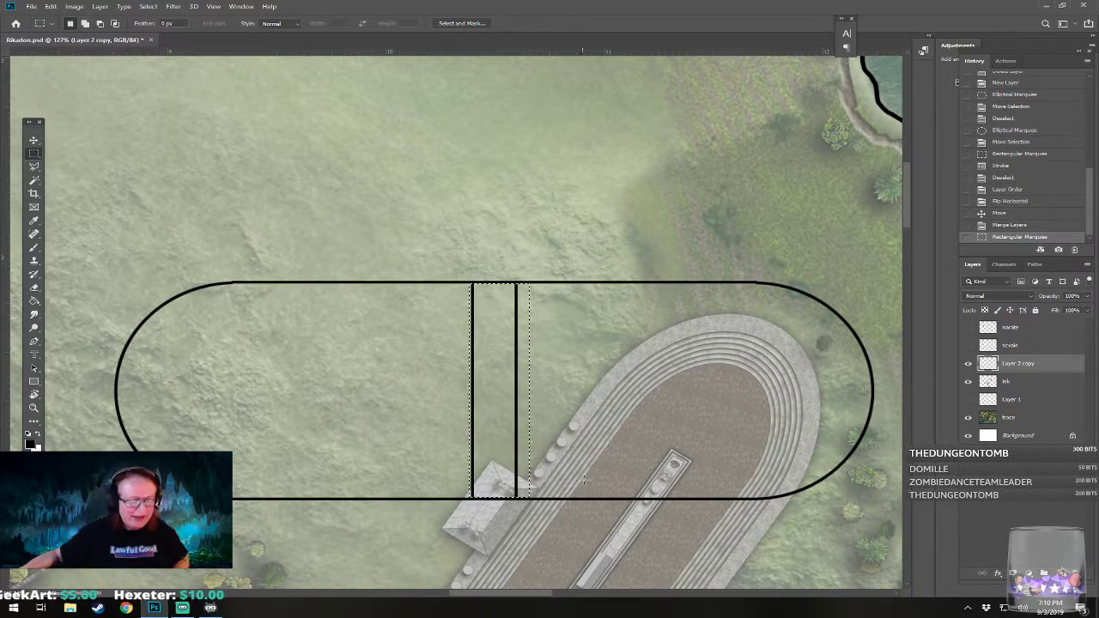
key("Delete")
key("ctrl+d")
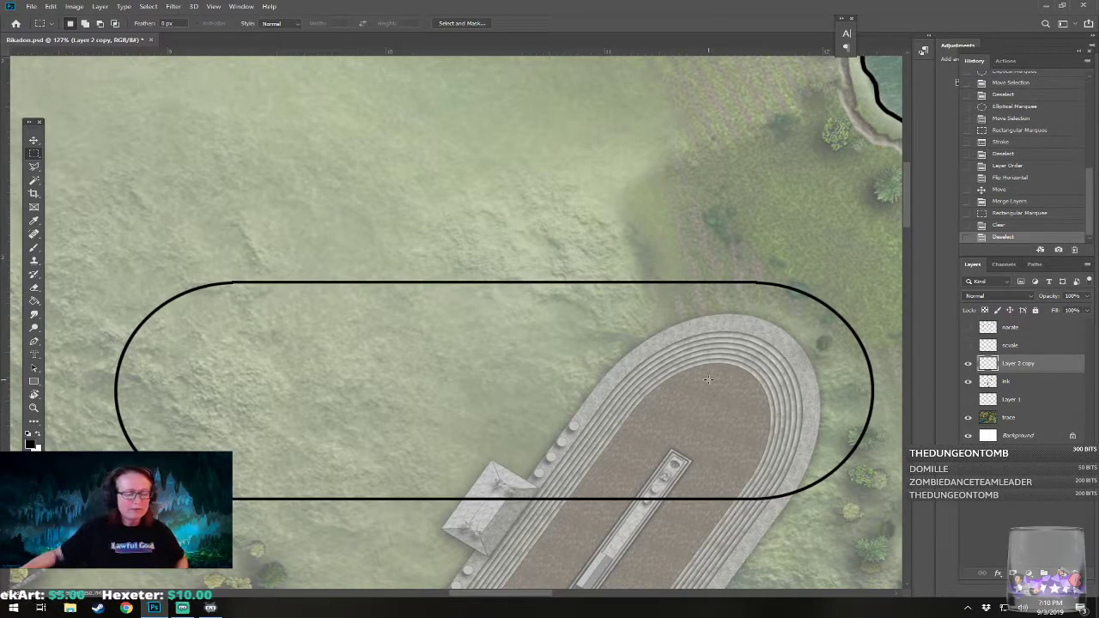
Step: Select the inside of the racetrack outline with the Magic Wand and contract the selection to leave a band inside the line
scroll(536, 387, "down", 4)
scroll(537, 386, "up", 1)
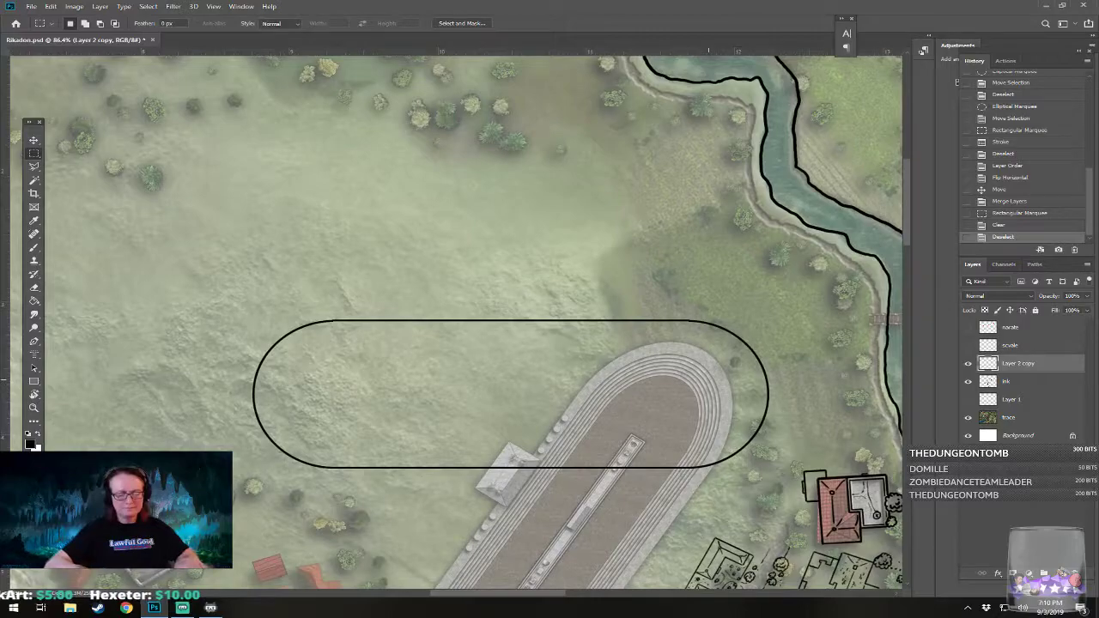
scroll(537, 386, "down", 1)
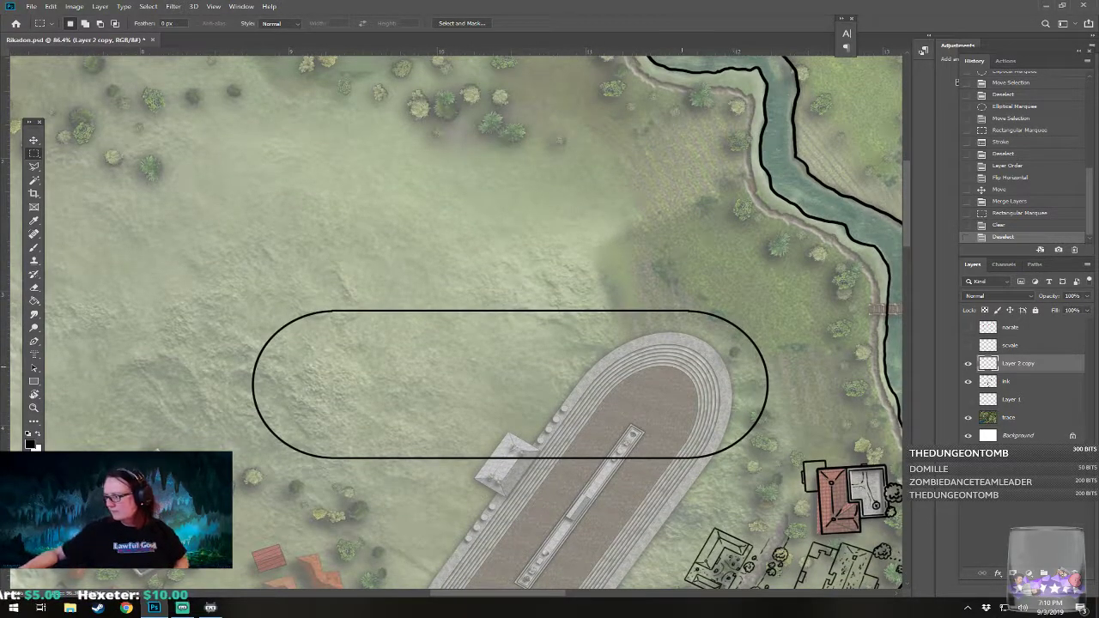
left_click_drag(34, 180, 73, 190)
left_click(482, 417)
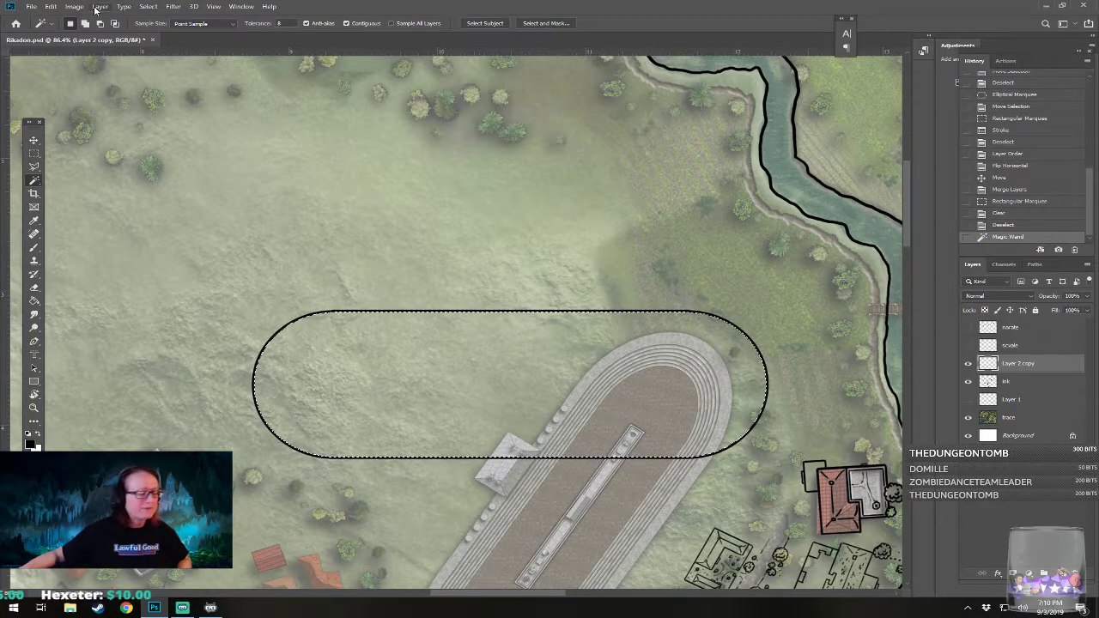
left_click(148, 6)
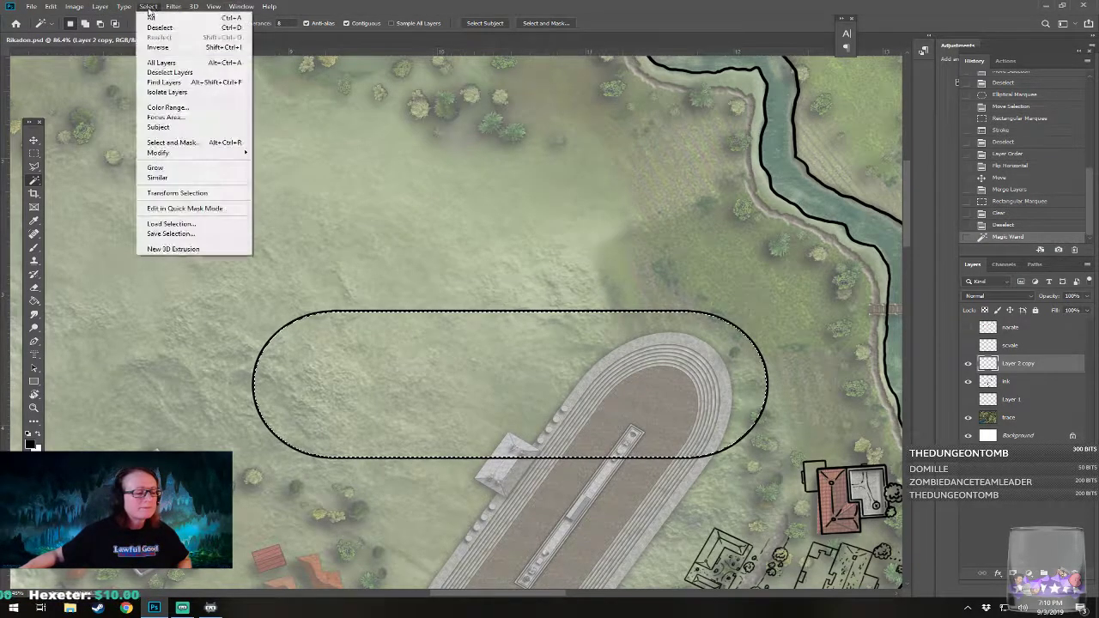
mouse_move(198, 154)
left_click(274, 181)
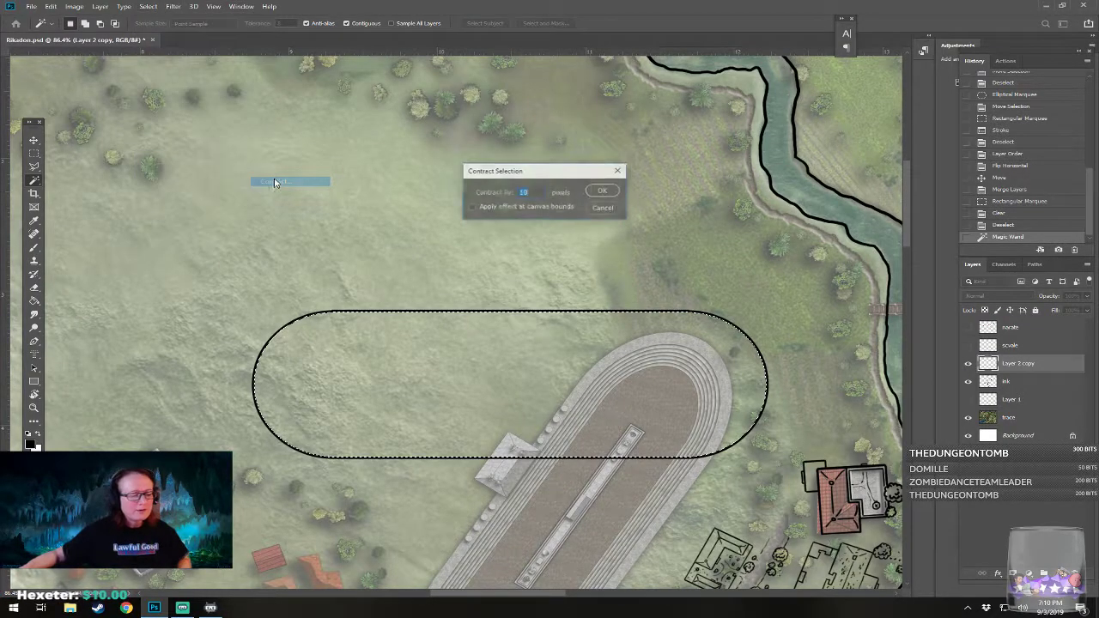
key("Return")
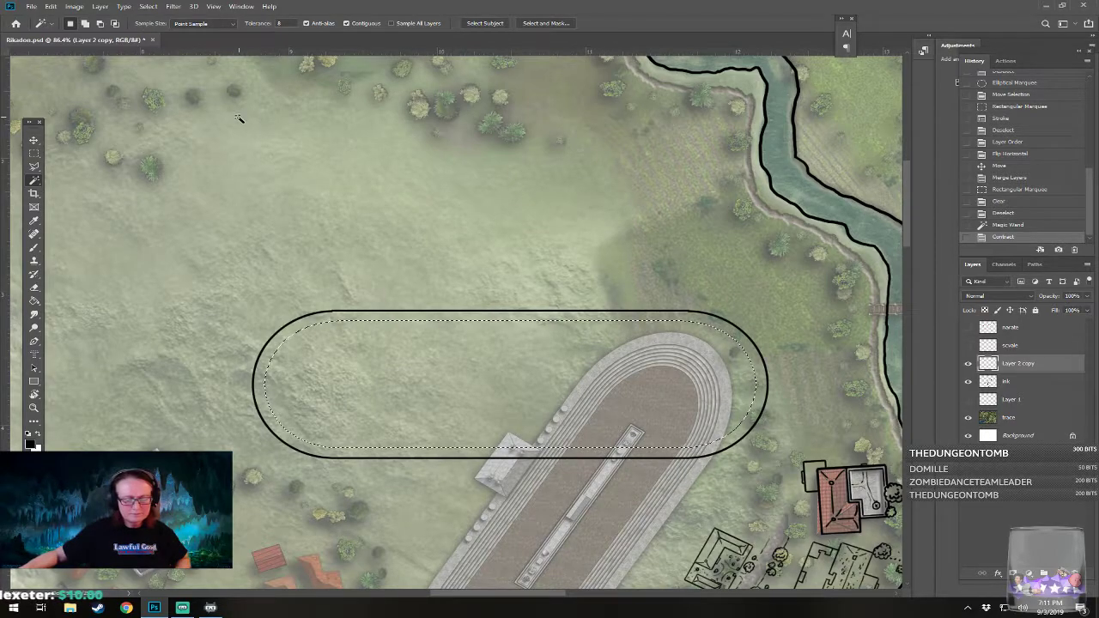
Step: Stroke the contracted selection with a 4 px black line placed outside, at 100% opacity
left_click(51, 6)
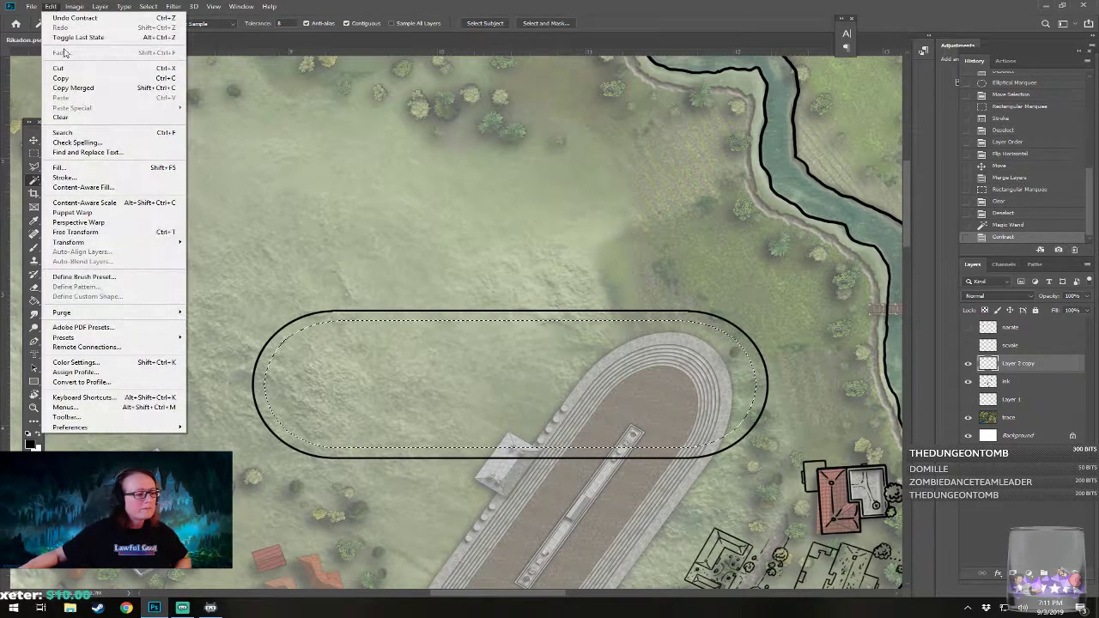
left_click(100, 179)
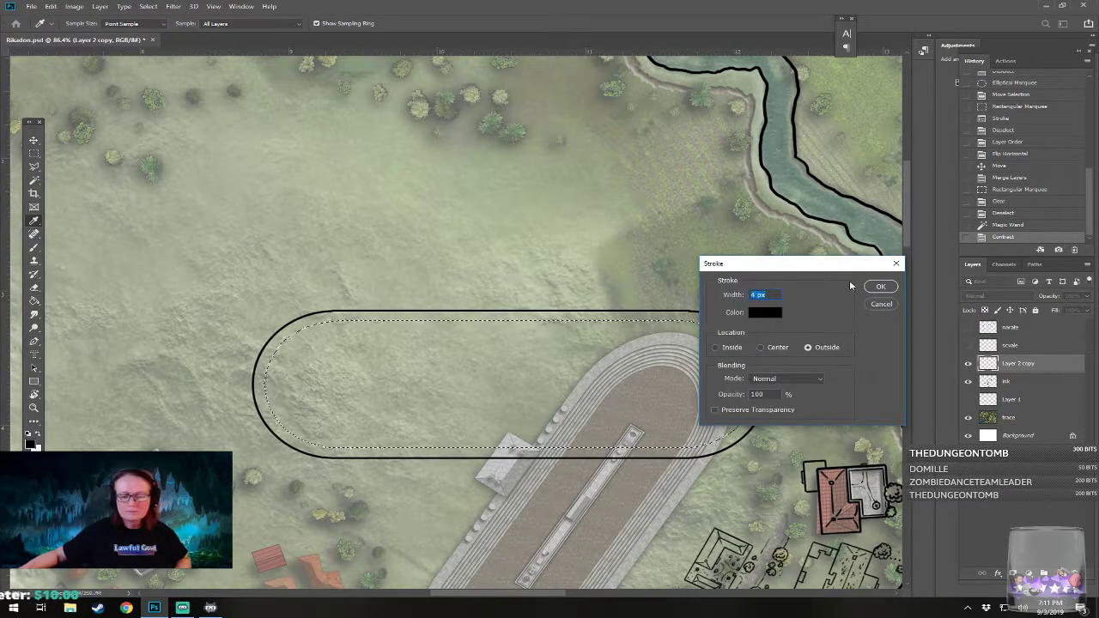
left_click(874, 286)
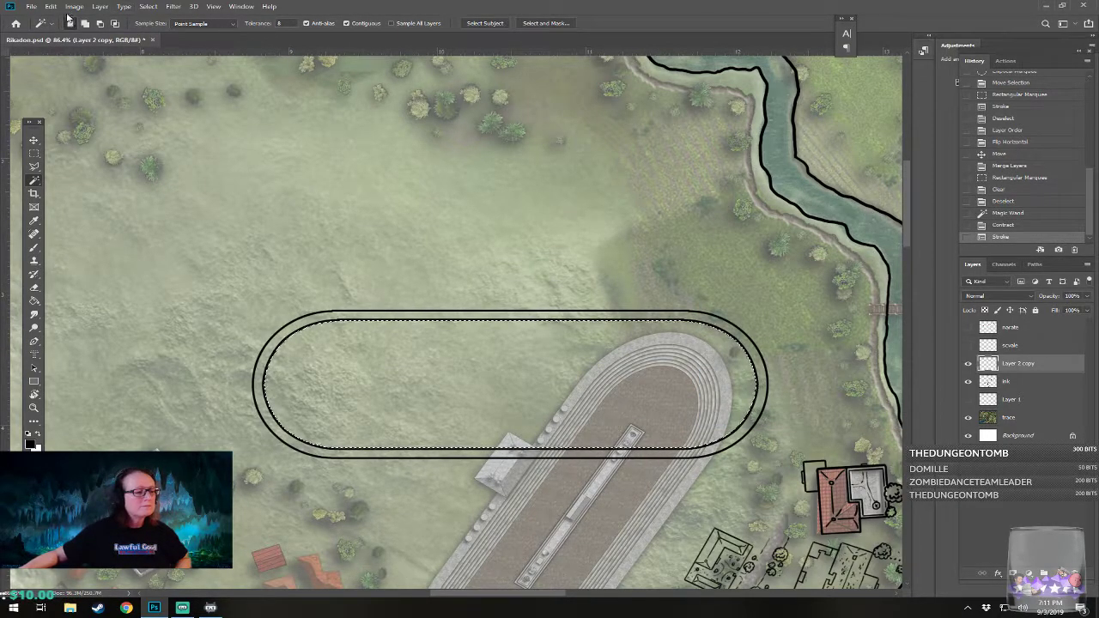
left_click(148, 6)
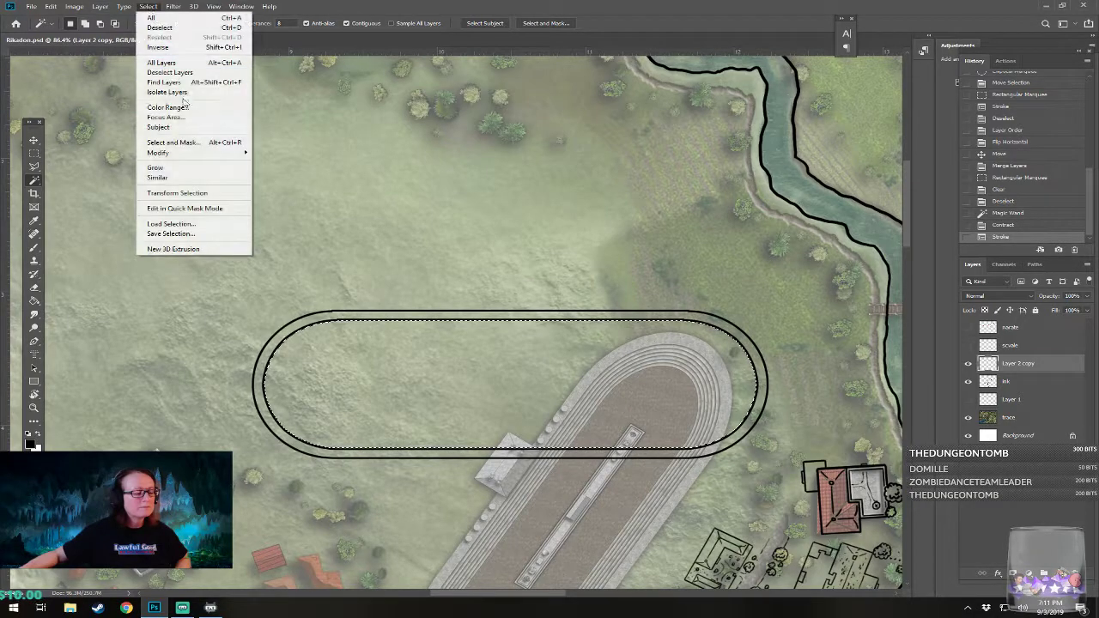
mouse_move(198, 152)
left_click(275, 182)
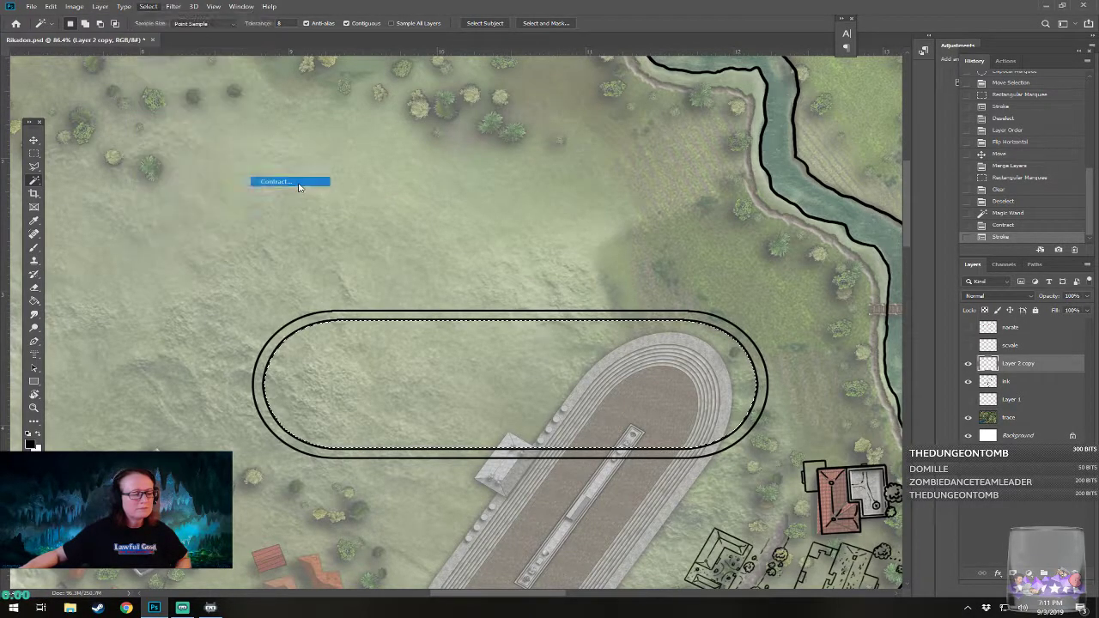
type("4")
left_click(603, 191)
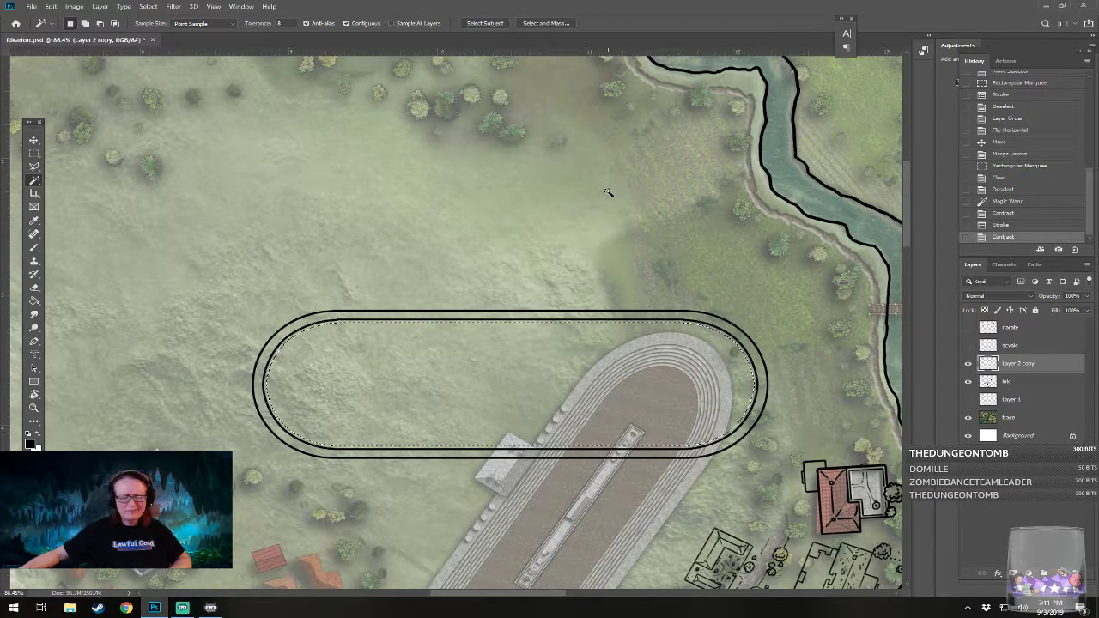
key("ctrl+z")
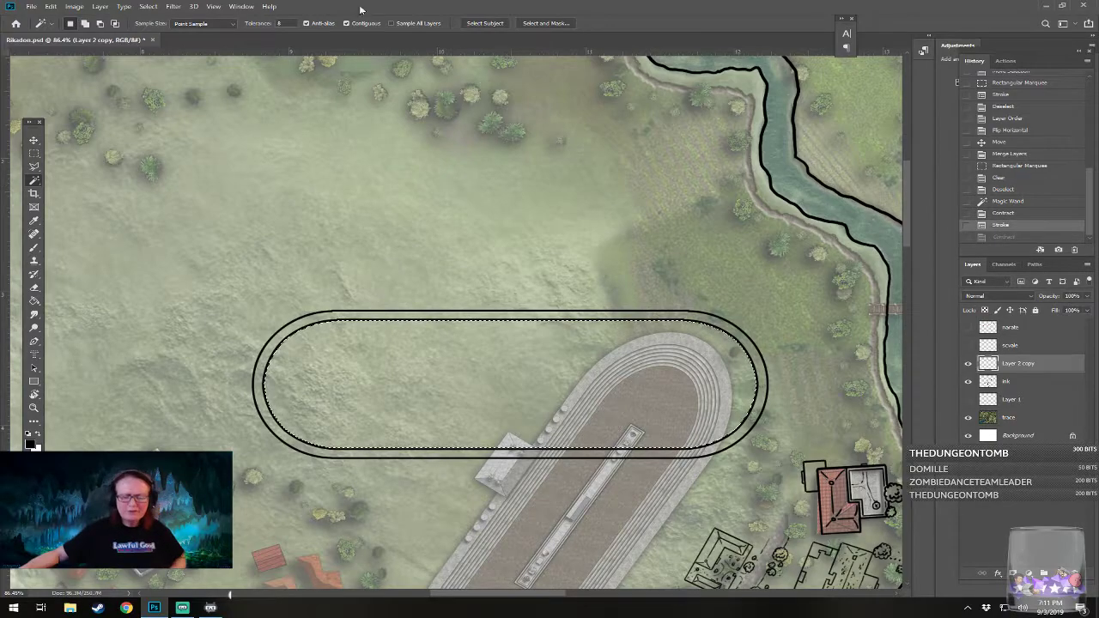
Step: Contract the racetrack selection by 5 px and stroke it with a 3 px black line placed inside
left_click(148, 6)
mouse_move(228, 157)
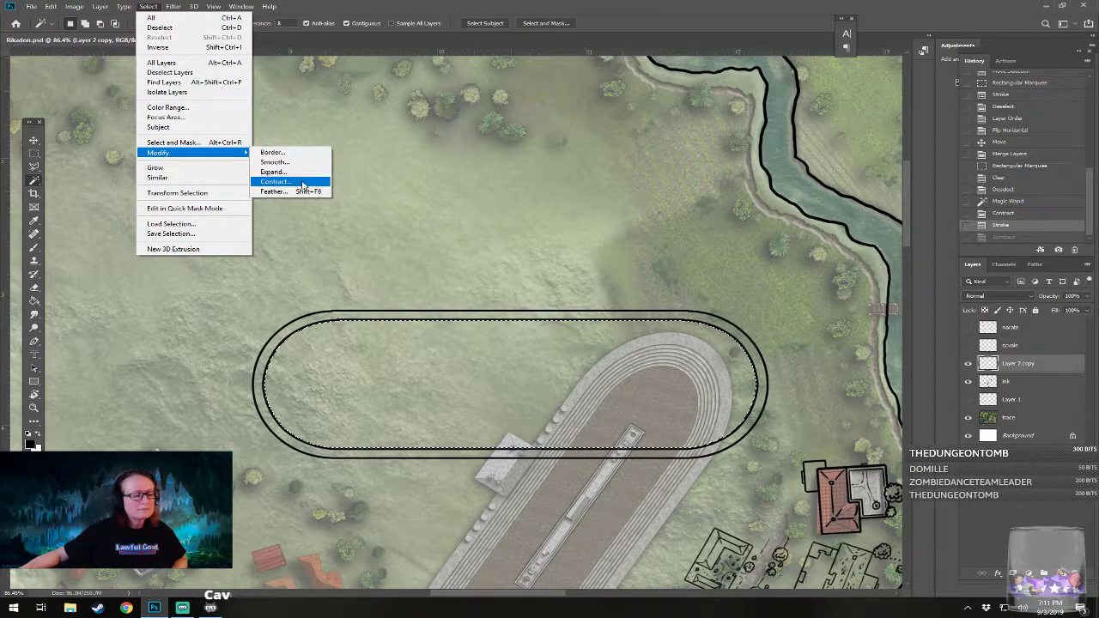
left_click(303, 181)
type("5")
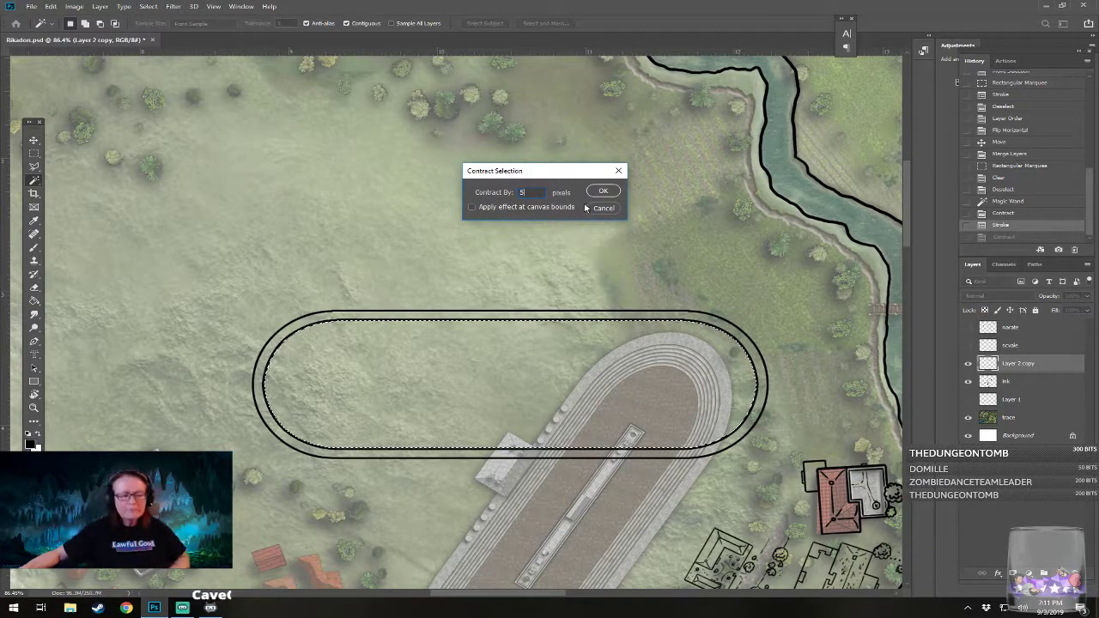
left_click(601, 192)
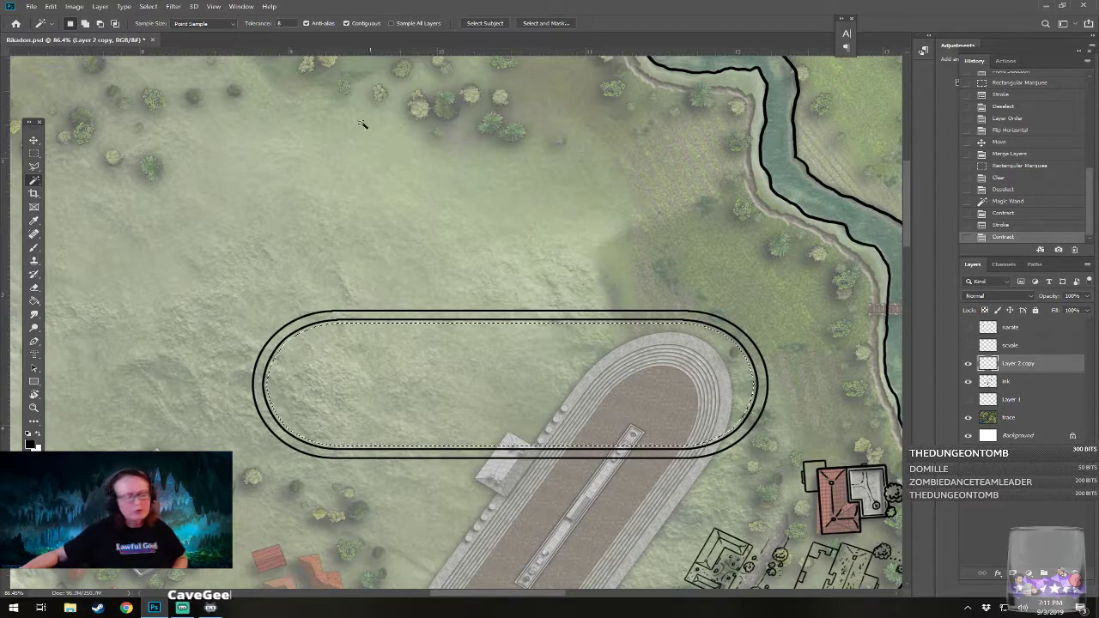
left_click(51, 6)
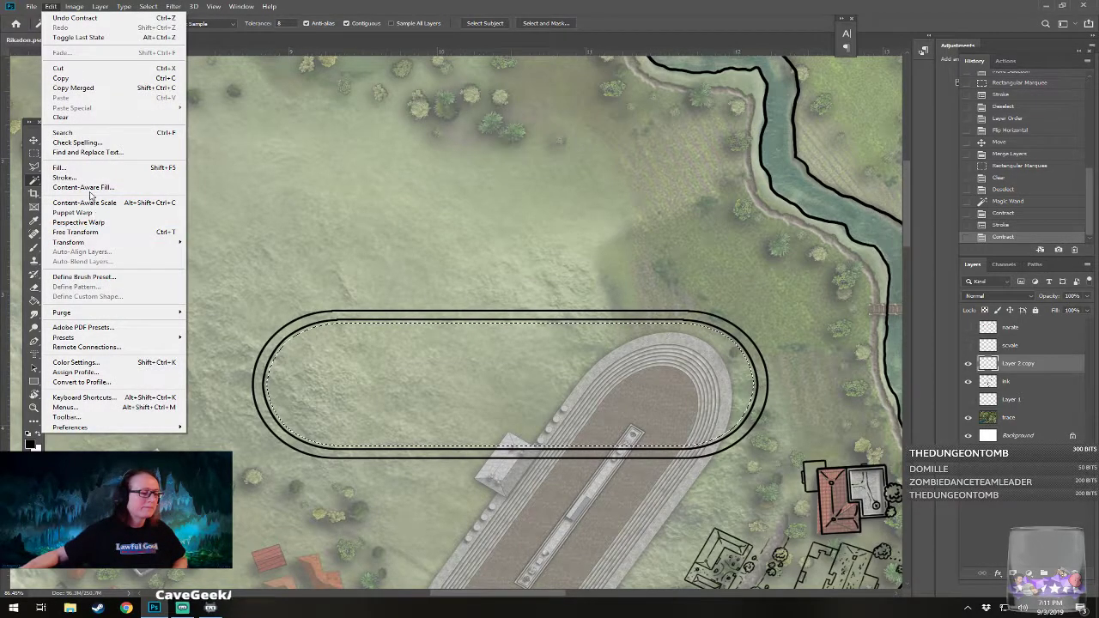
left_click(89, 178)
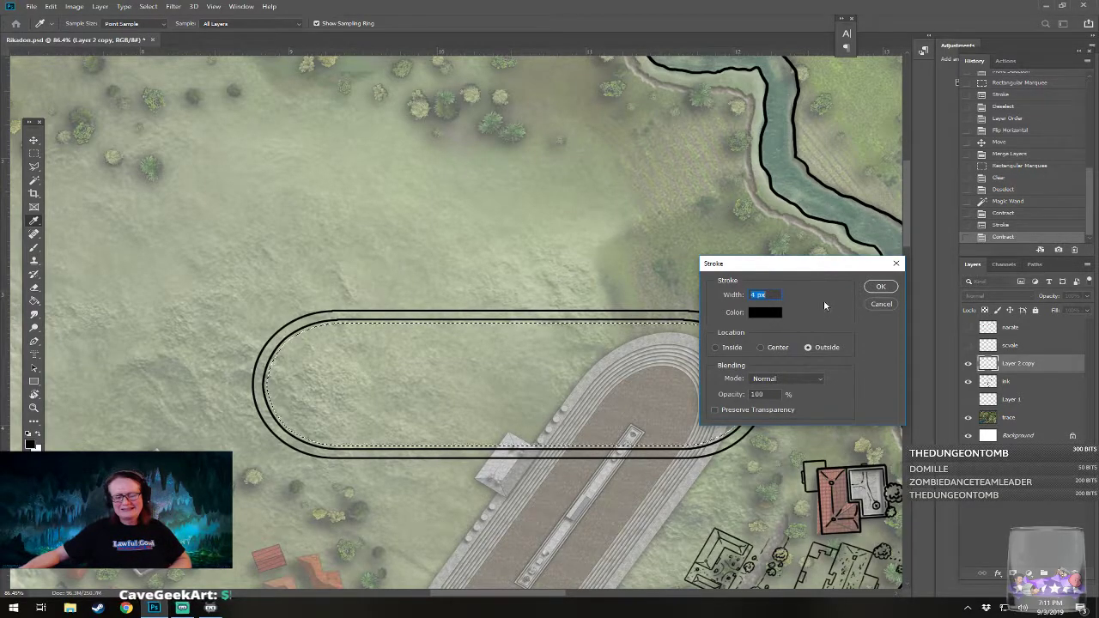
type("3")
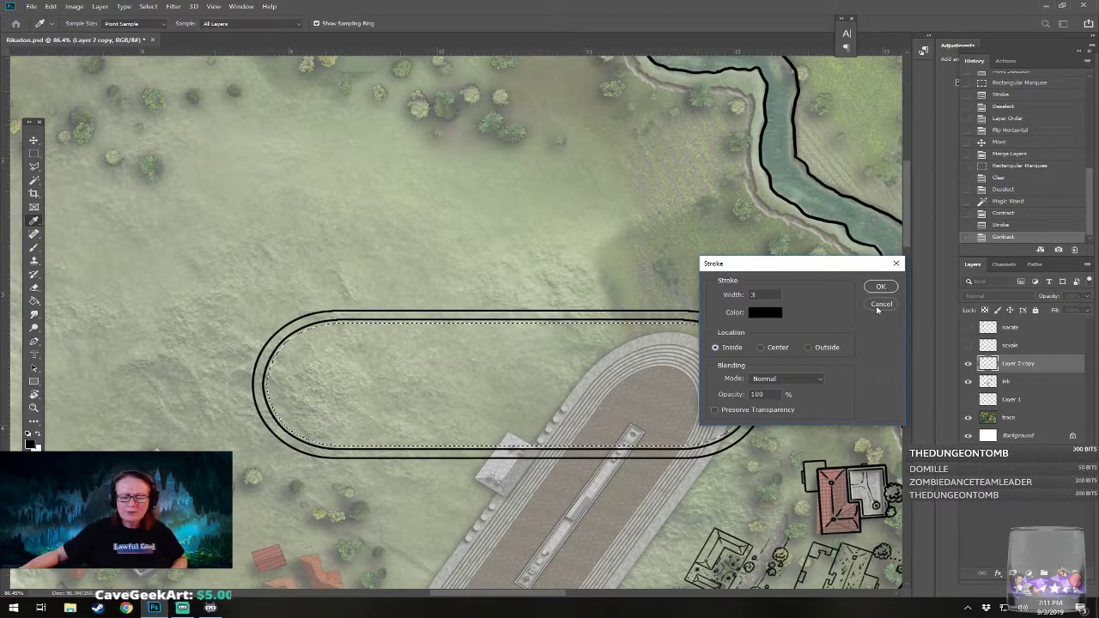
left_click(881, 287)
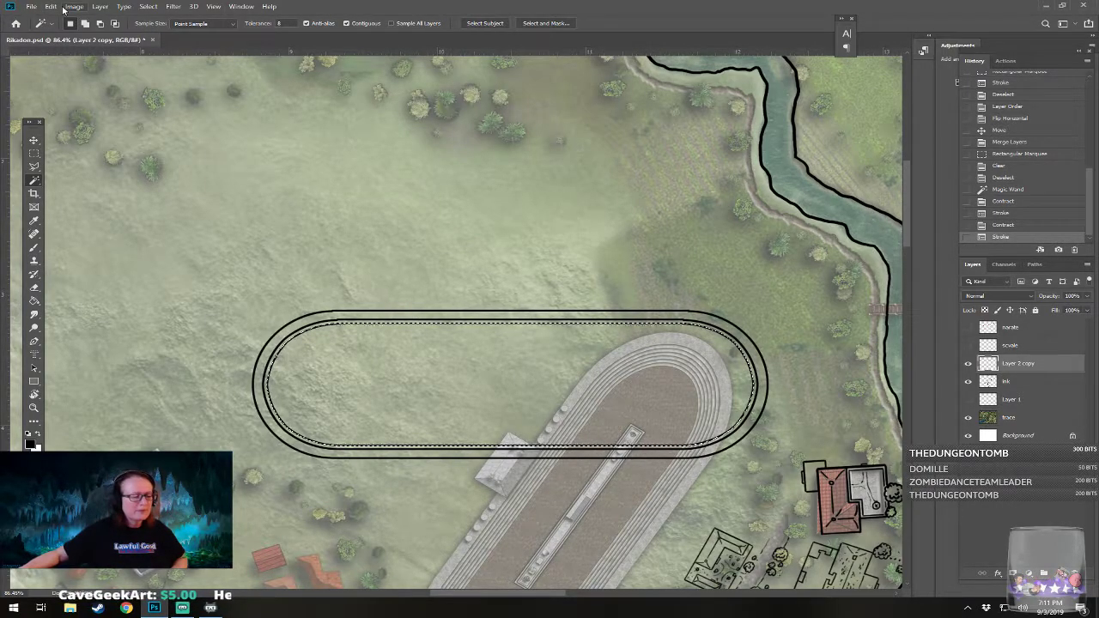
Step: Try contracting the racetrack selection by another 5 px, and undo that contraction
left_click(148, 7)
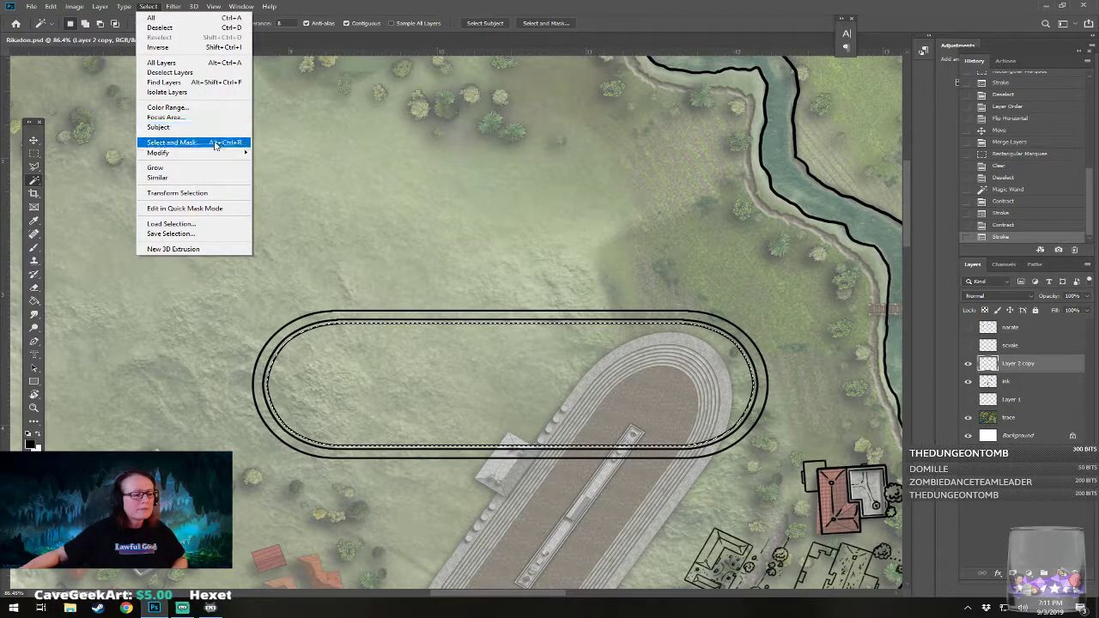
mouse_move(240, 153)
left_click(279, 181)
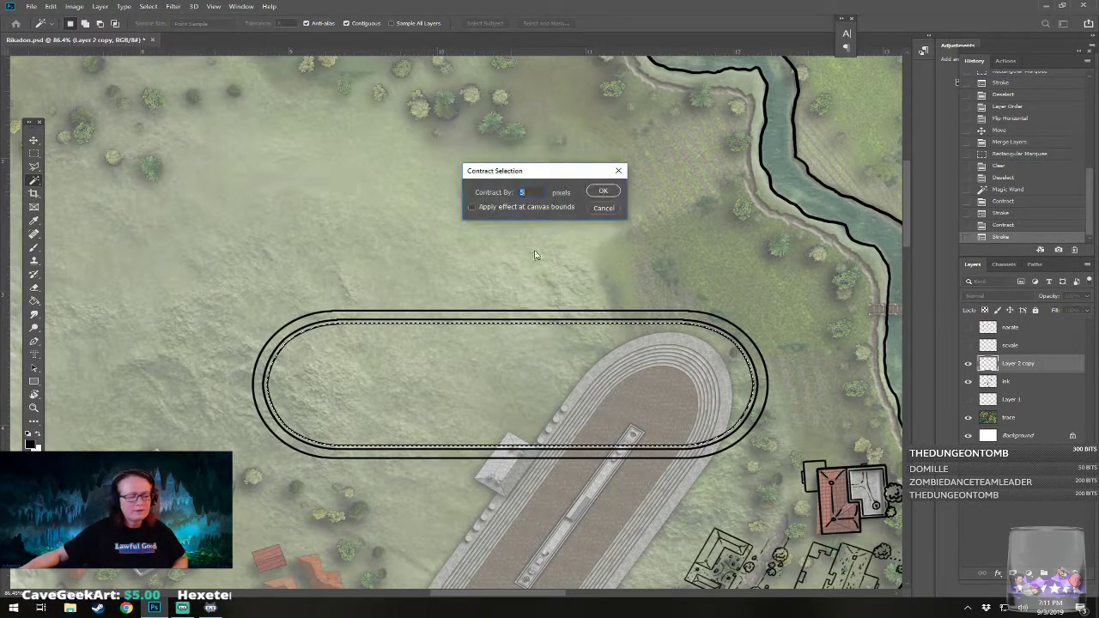
left_click(604, 191)
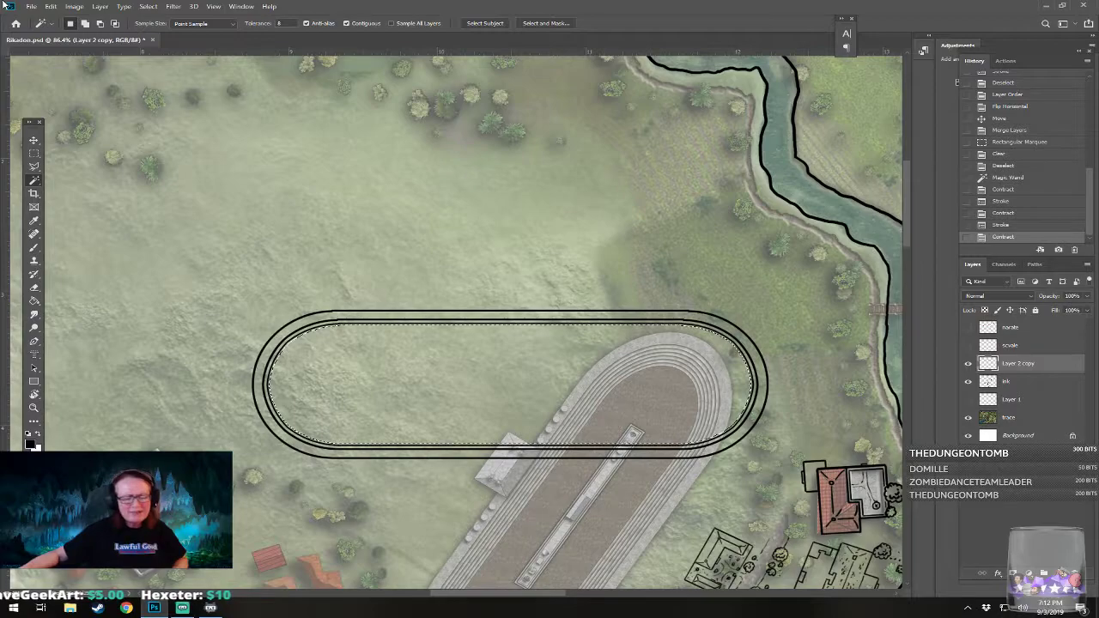
key("ctrl+z")
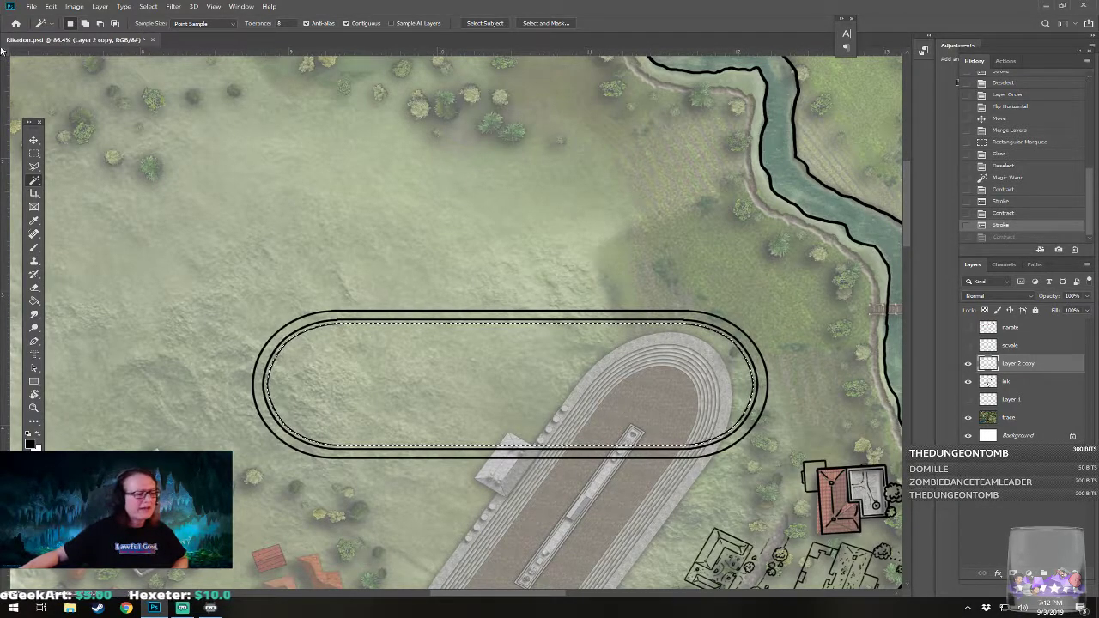
Step: Contract the racetrack selection by 7 px and stroke it with a 3 px black line placed inside
left_click(148, 7)
mouse_move(218, 153)
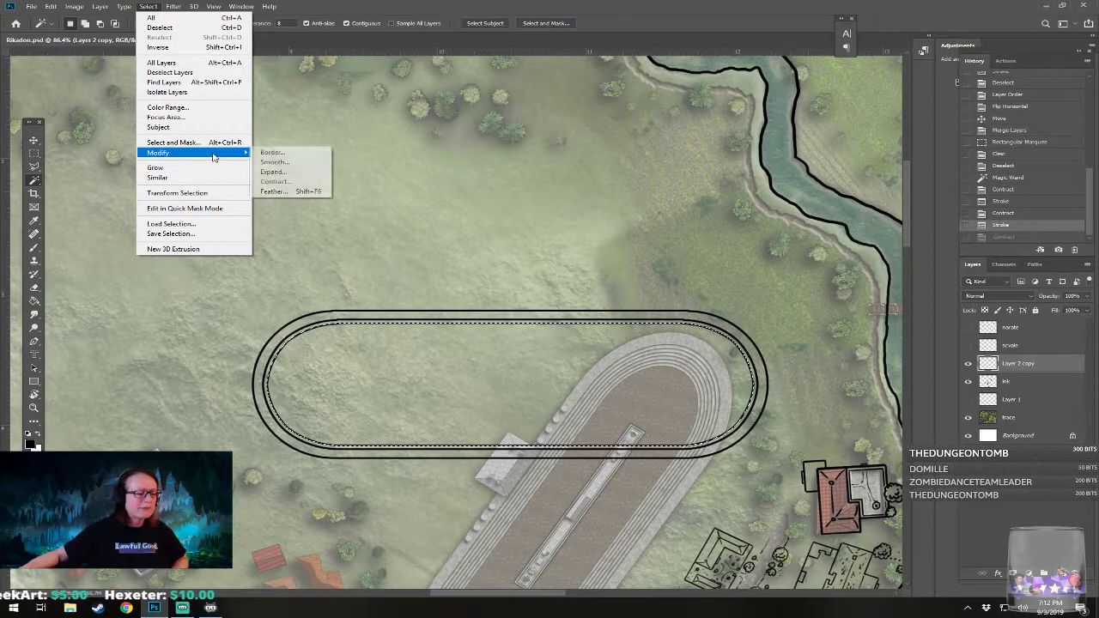
left_click(300, 182)
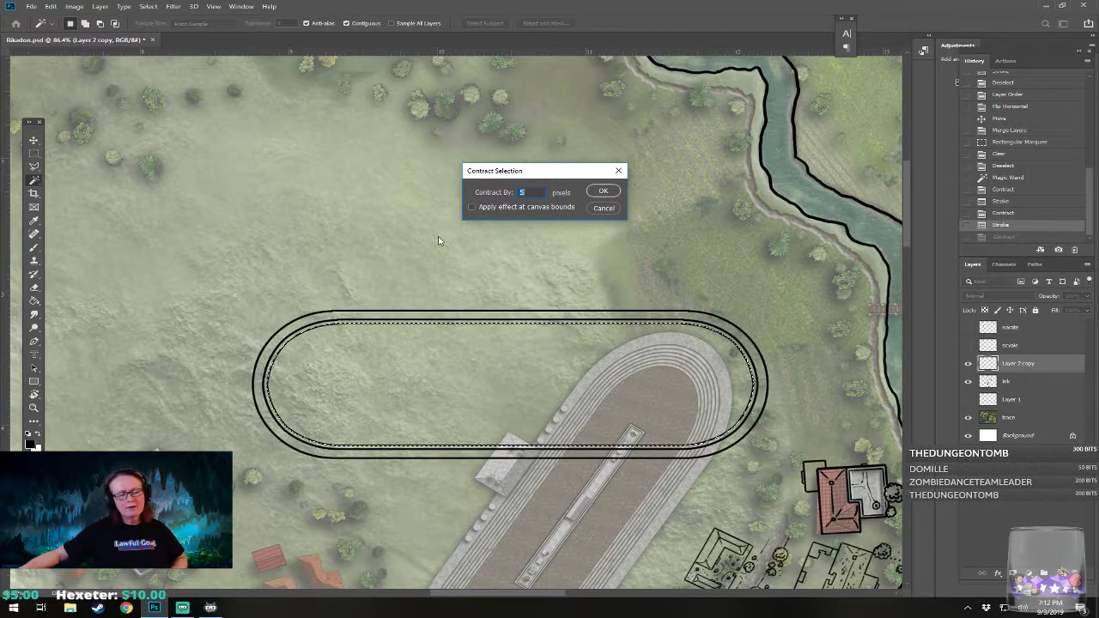
type("7")
left_click(603, 190)
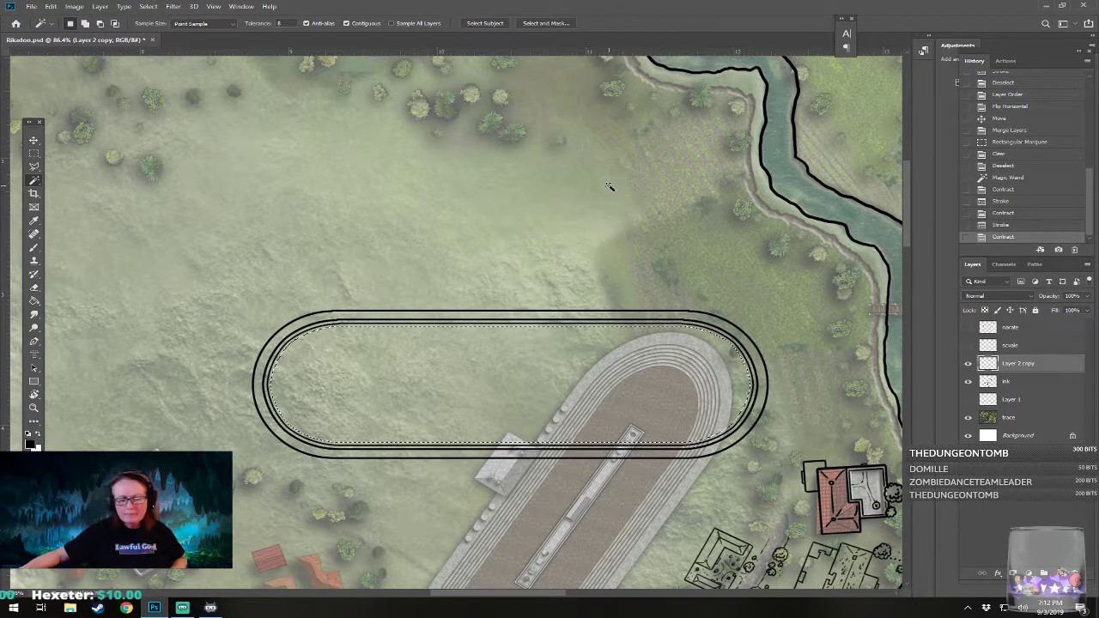
left_click(49, 7)
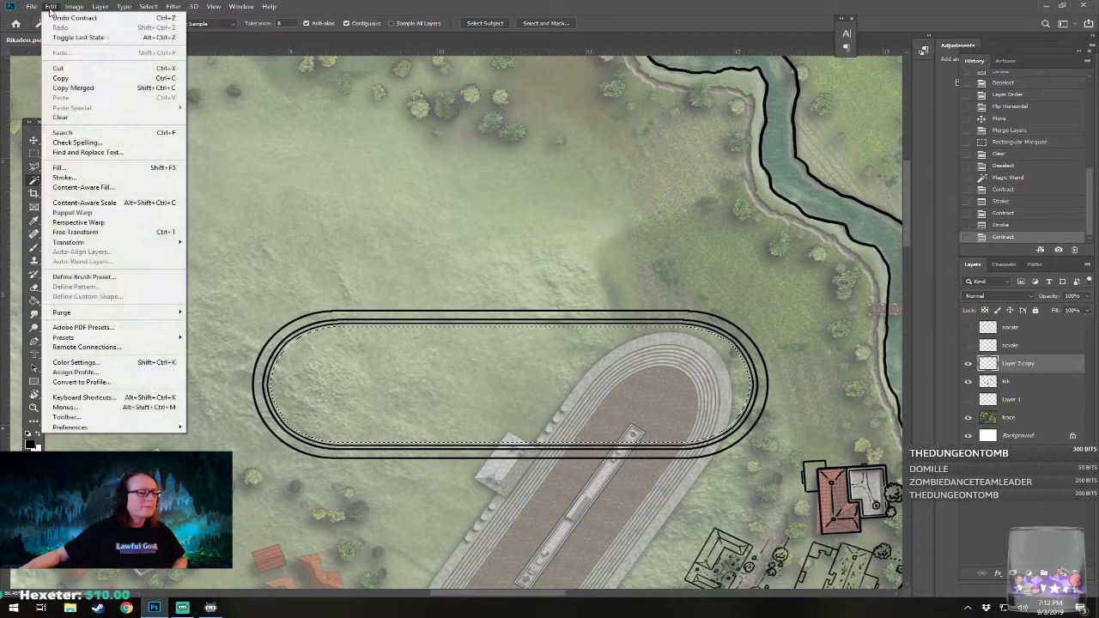
left_click(64, 178)
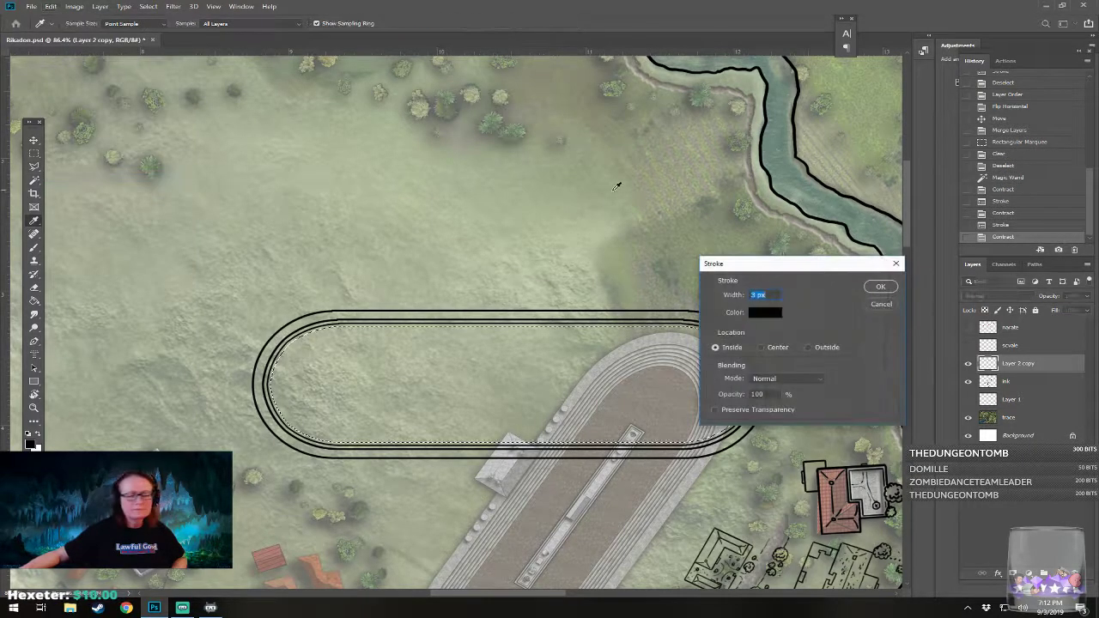
left_click(876, 287)
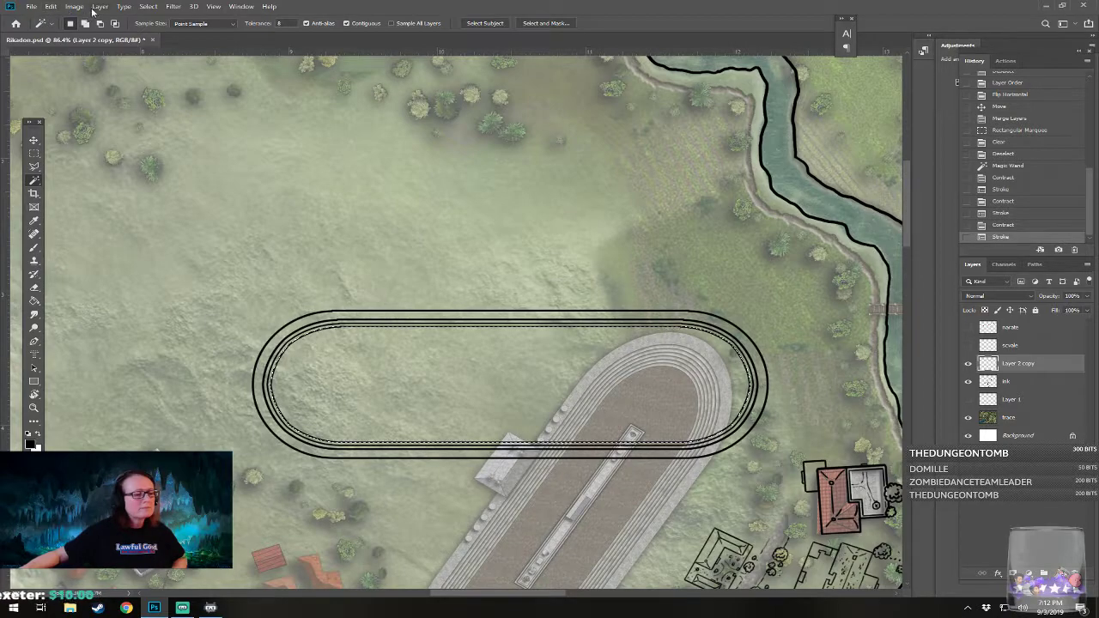
Step: Add the racetrack's fifth concentric line by contracting the selection 7 px and stroking it 3 px in black, placed inside
left_click(148, 7)
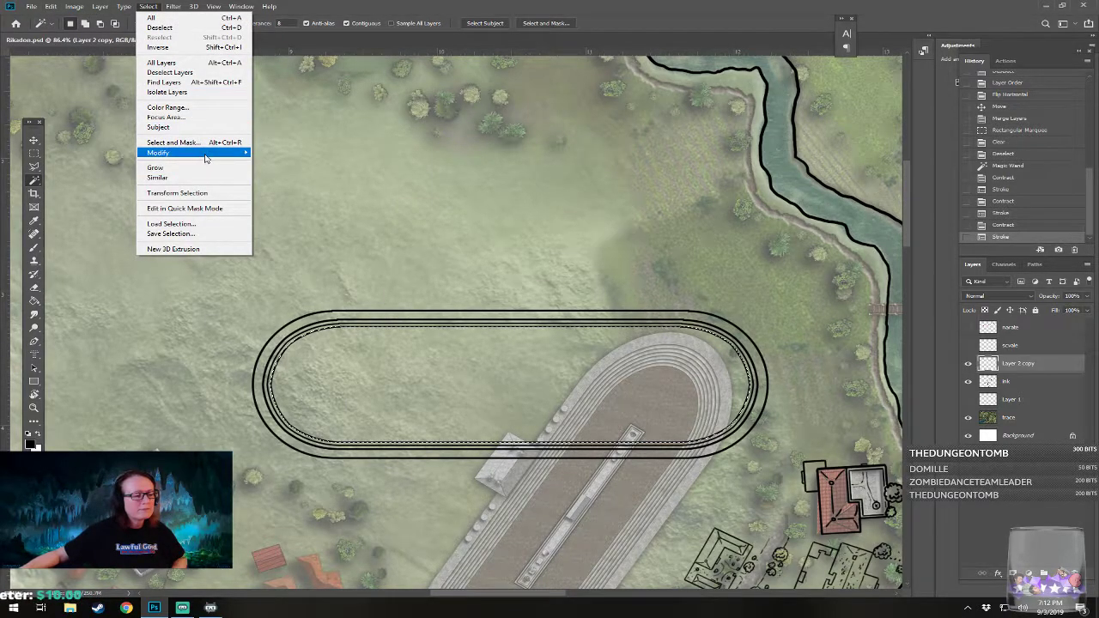
mouse_move(207, 154)
left_click(289, 182)
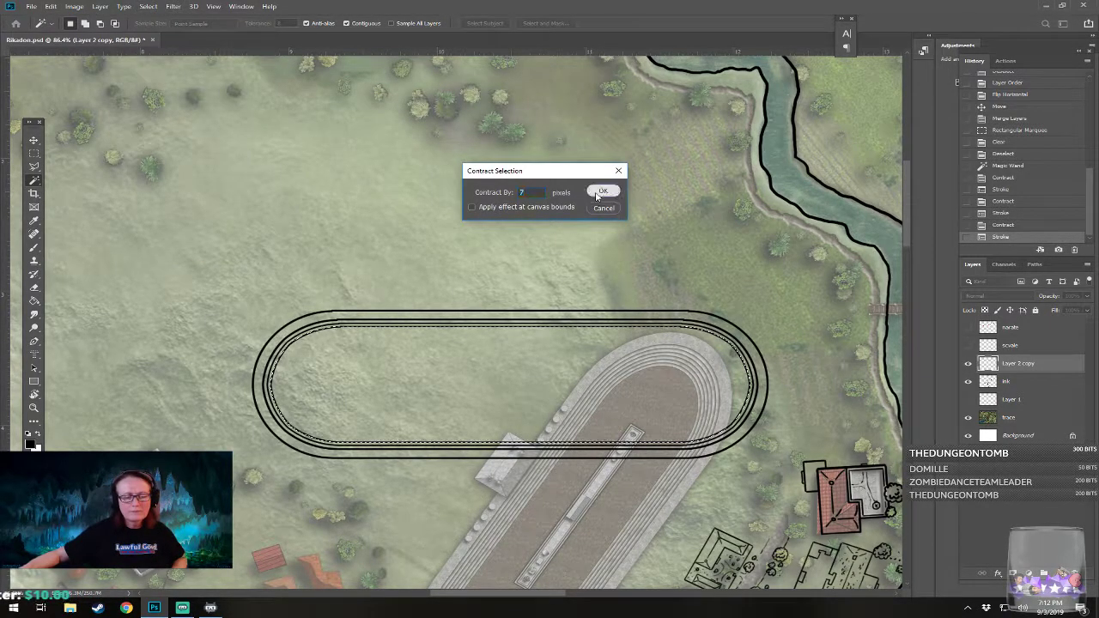
left_click(601, 190)
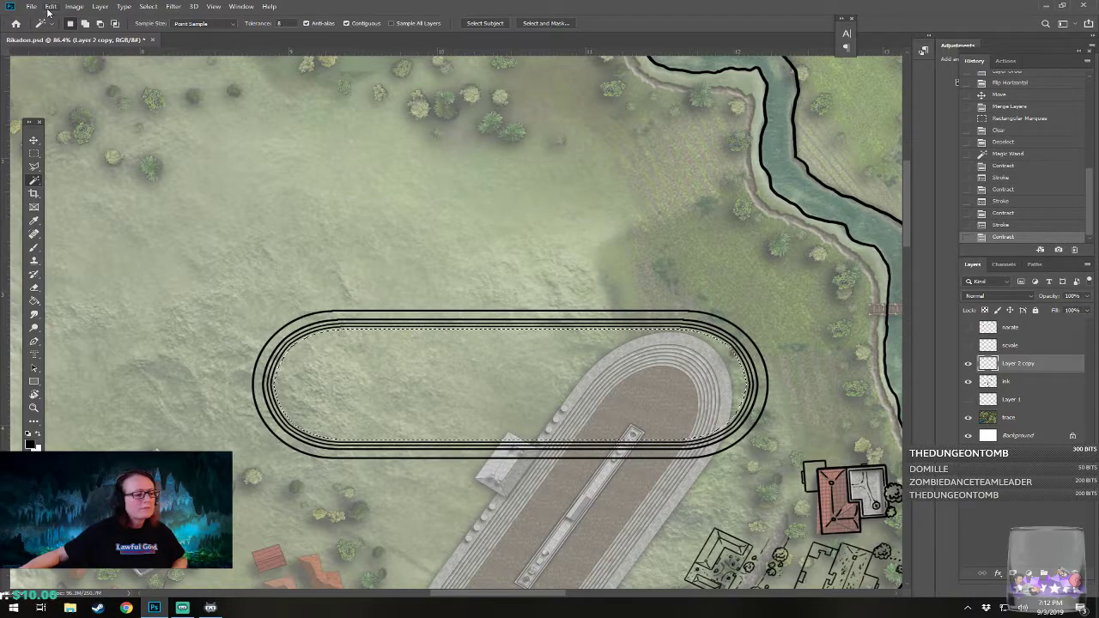
left_click(51, 6)
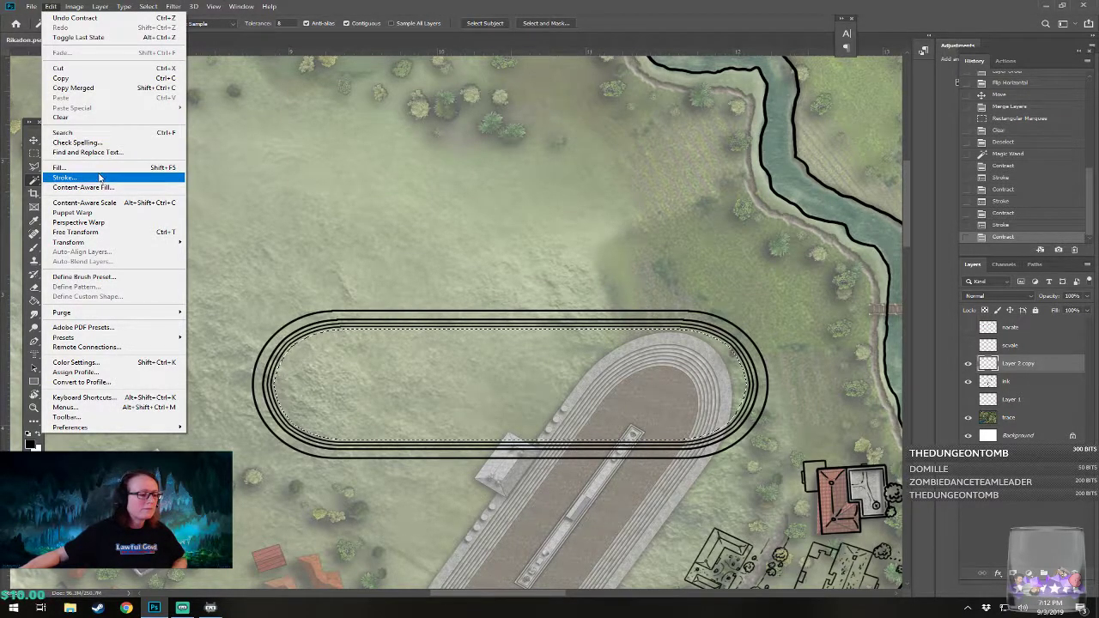
left_click(64, 177)
left_click(872, 288)
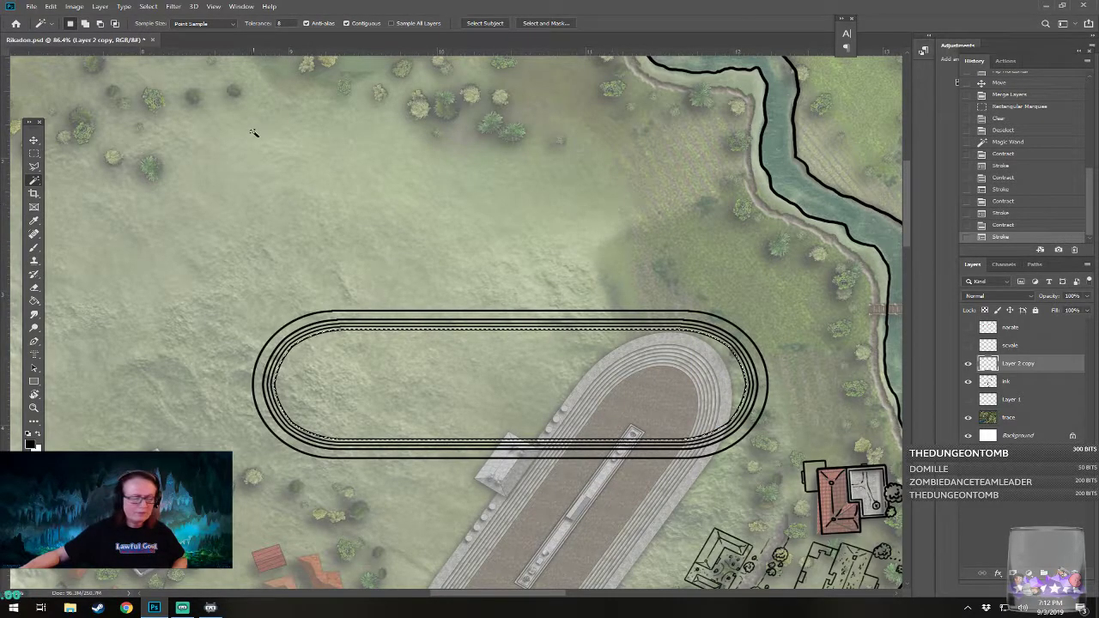
Step: Add a sixth concentric line inside the racetrack by contracting the selection another 7 px and applying the 3 px inside stroke
left_click(148, 6)
mouse_move(221, 159)
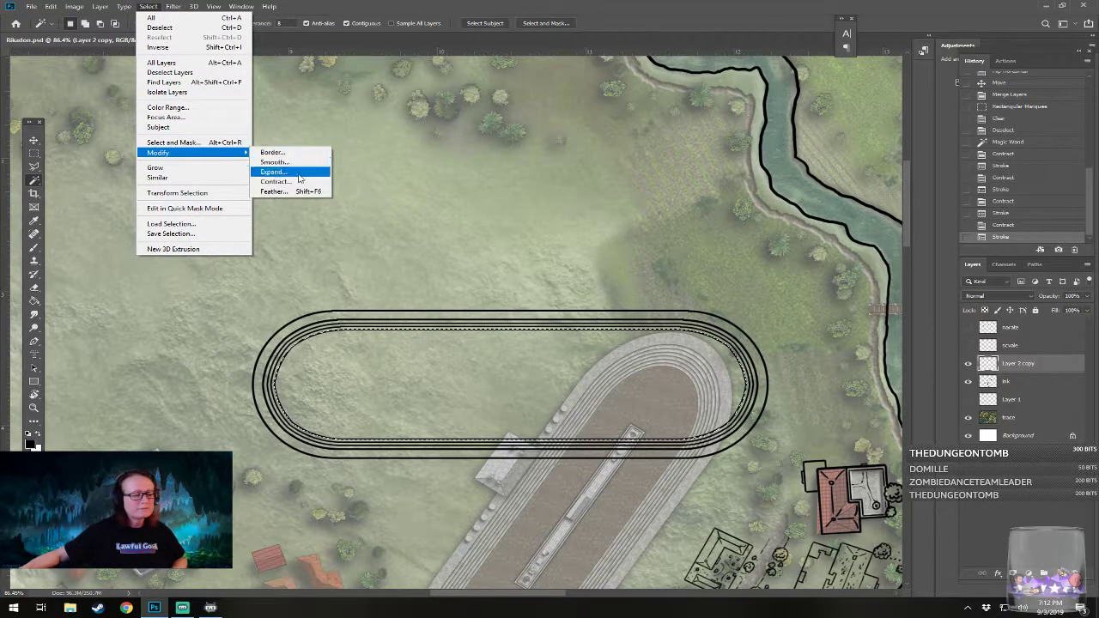
left_click(283, 182)
left_click(597, 193)
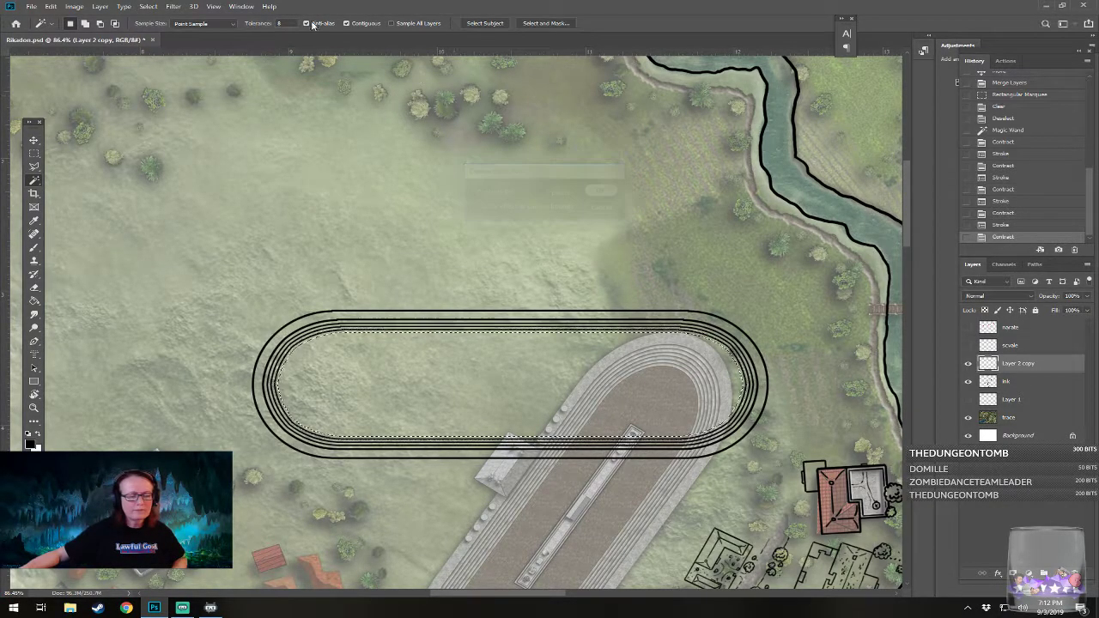
left_click(50, 6)
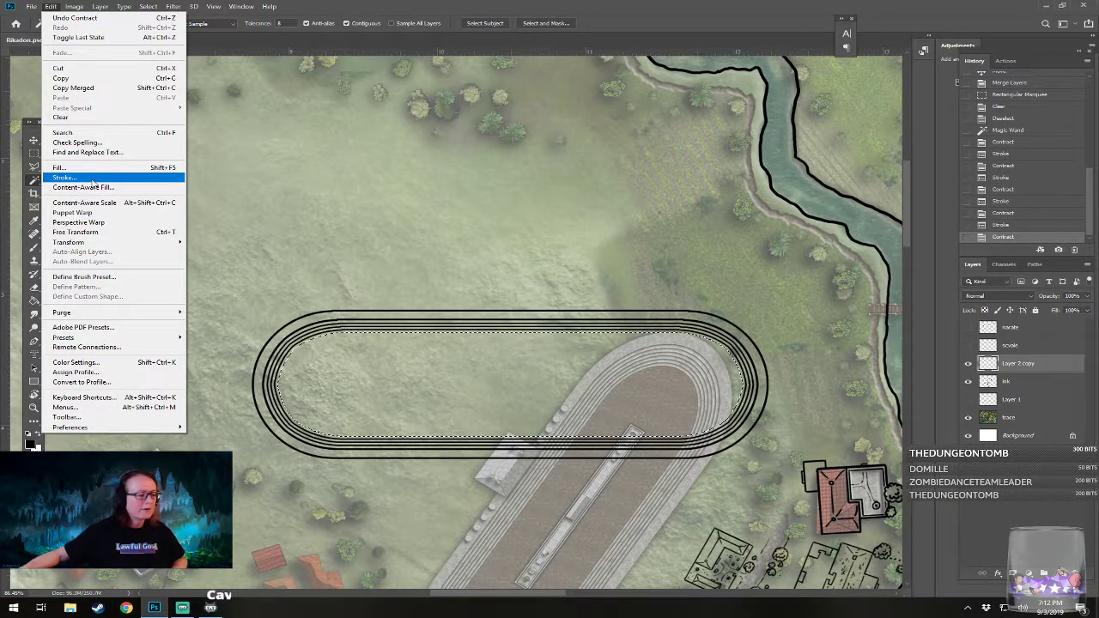
left_click(94, 178)
left_click(881, 286)
key("w")
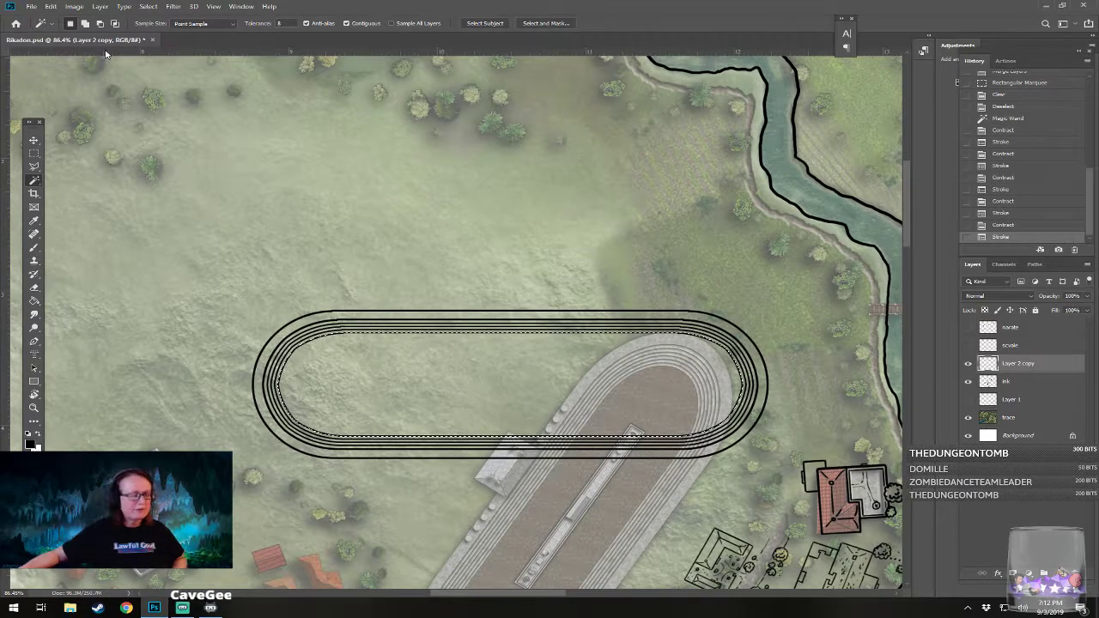
Step: Add a seventh concentric line inside the racetrack by contracting the selection 7 px more and stroking it 3 px on the inside
left_click(148, 6)
mouse_move(219, 155)
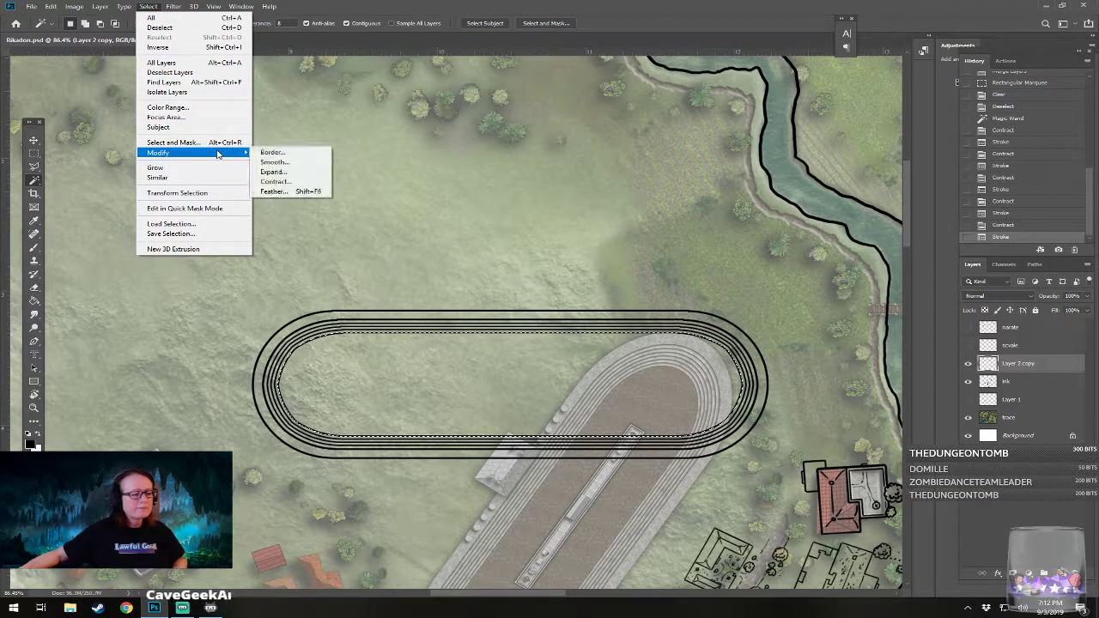
left_click(287, 182)
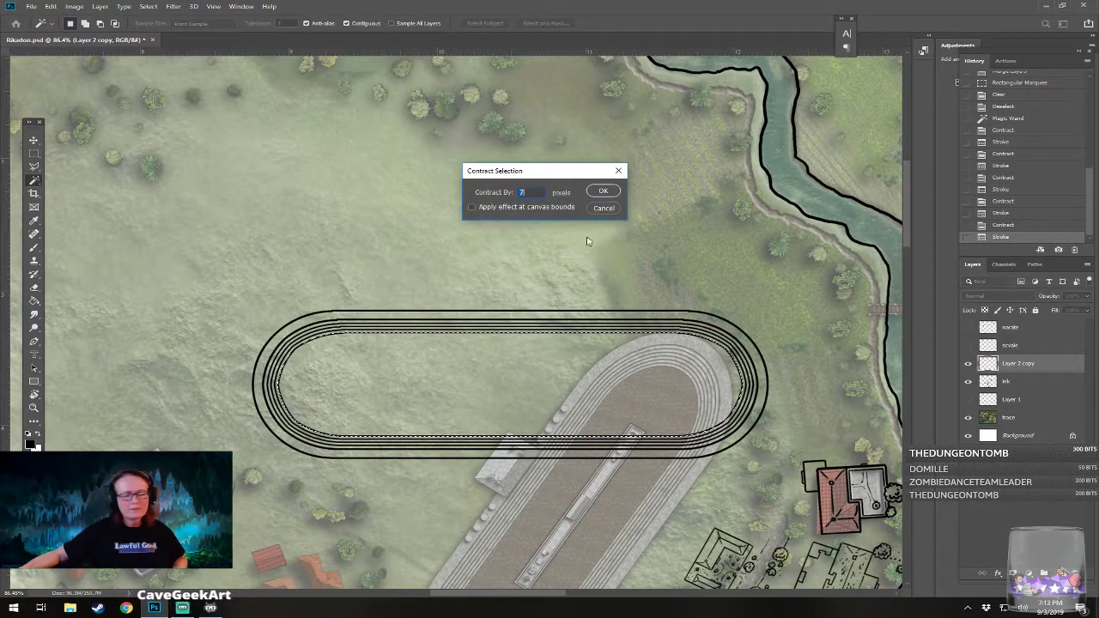
left_click(601, 191)
left_click(51, 7)
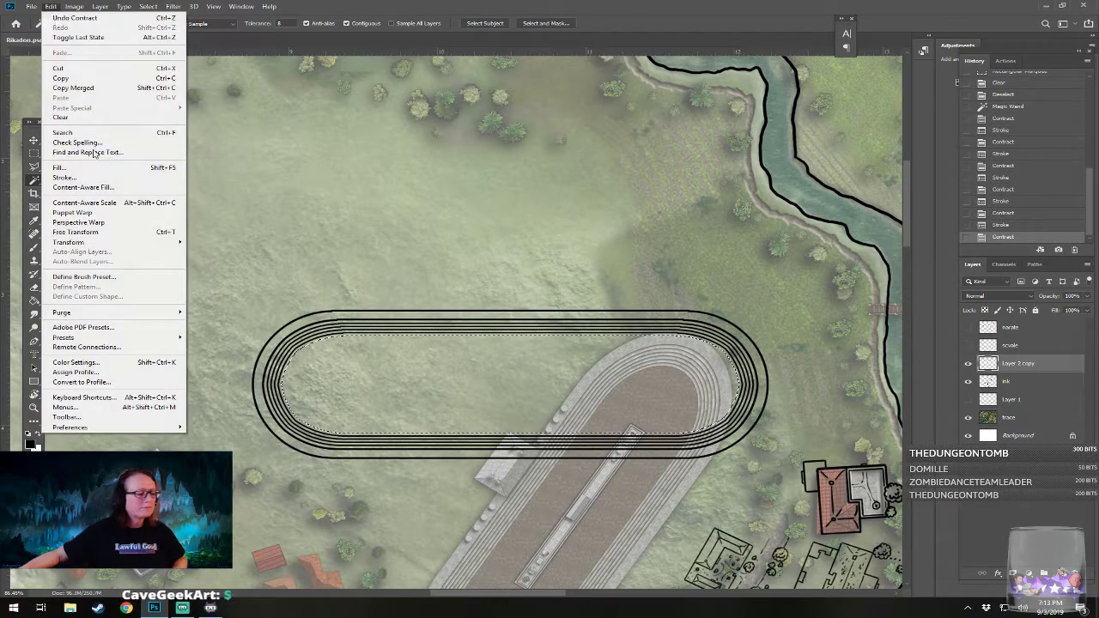
left_click(87, 180)
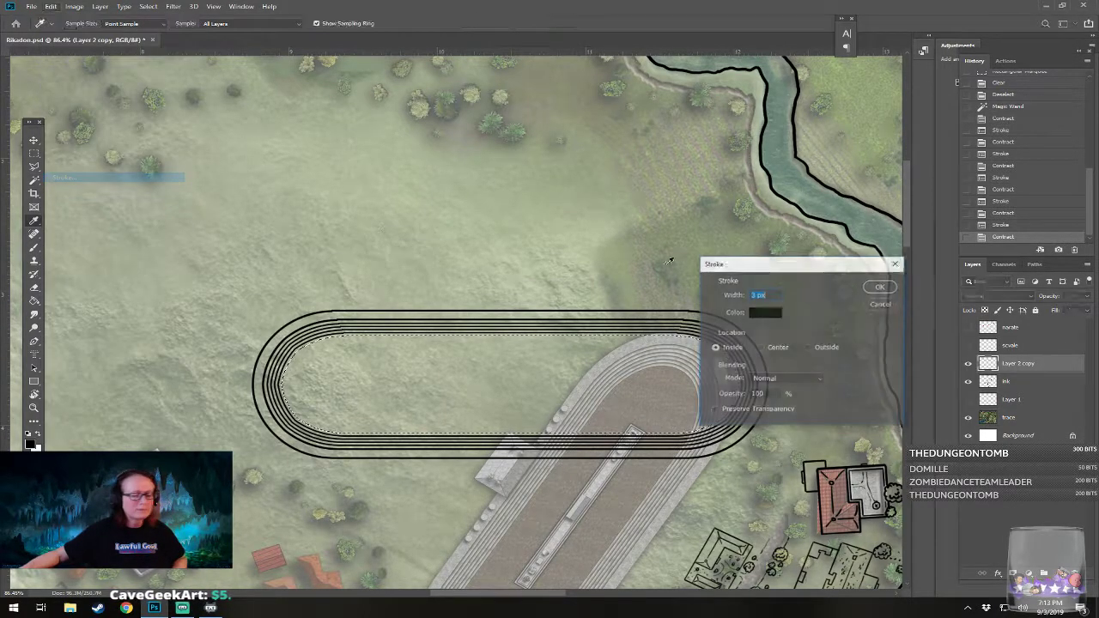
left_click(877, 283)
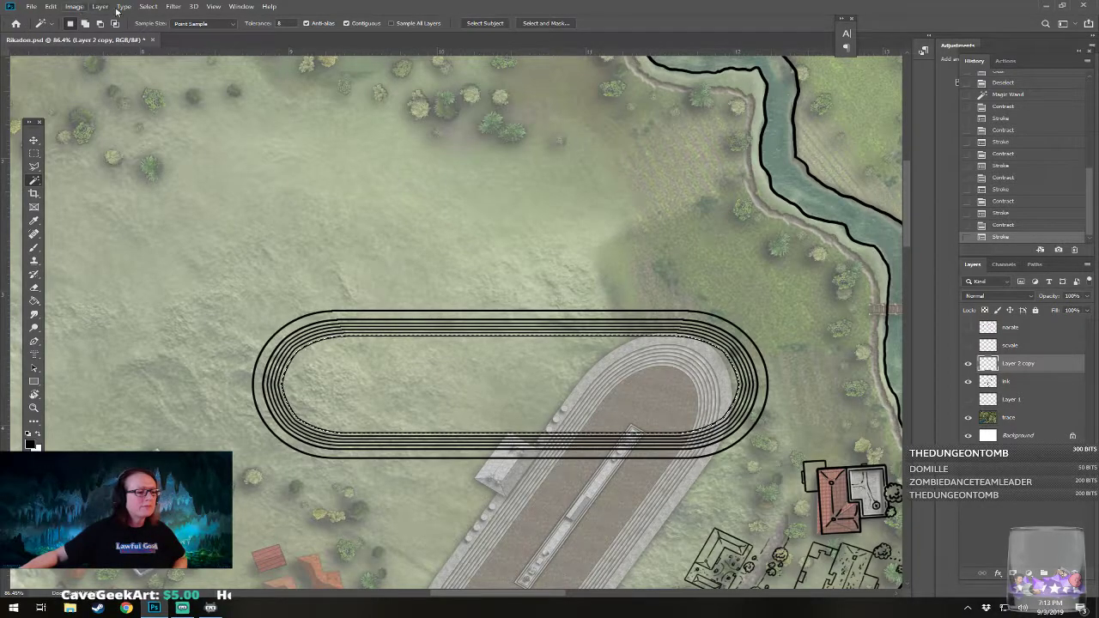
Step: Add an eighth concentric line inside the racetrack by contracting the selection 7 px and applying a 3 px black inside stroke
left_click(147, 7)
mouse_move(240, 153)
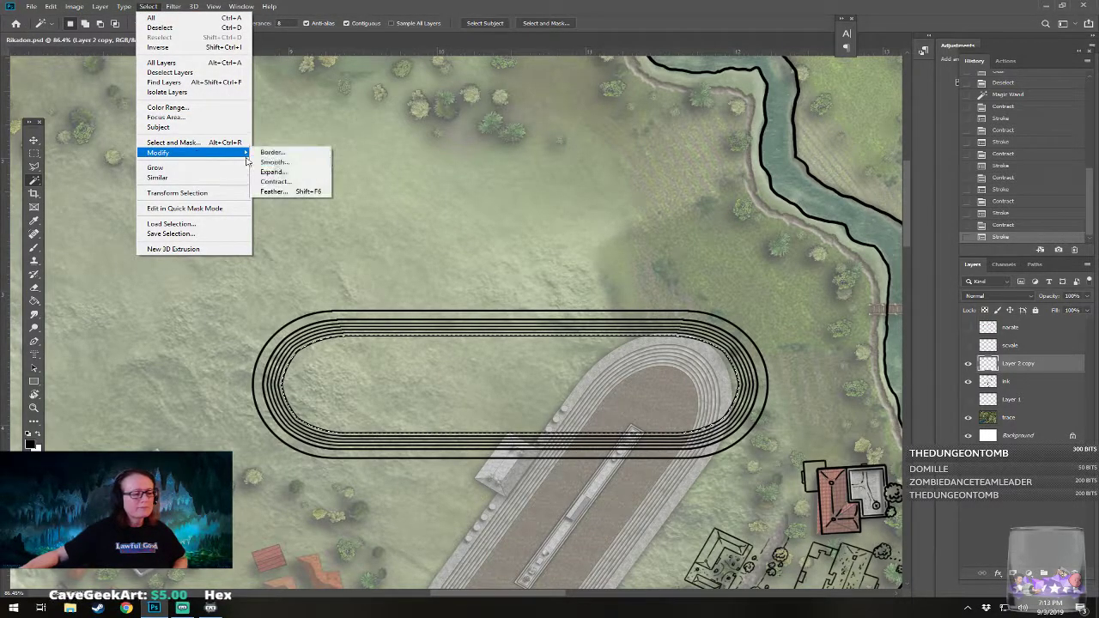
left_click(310, 183)
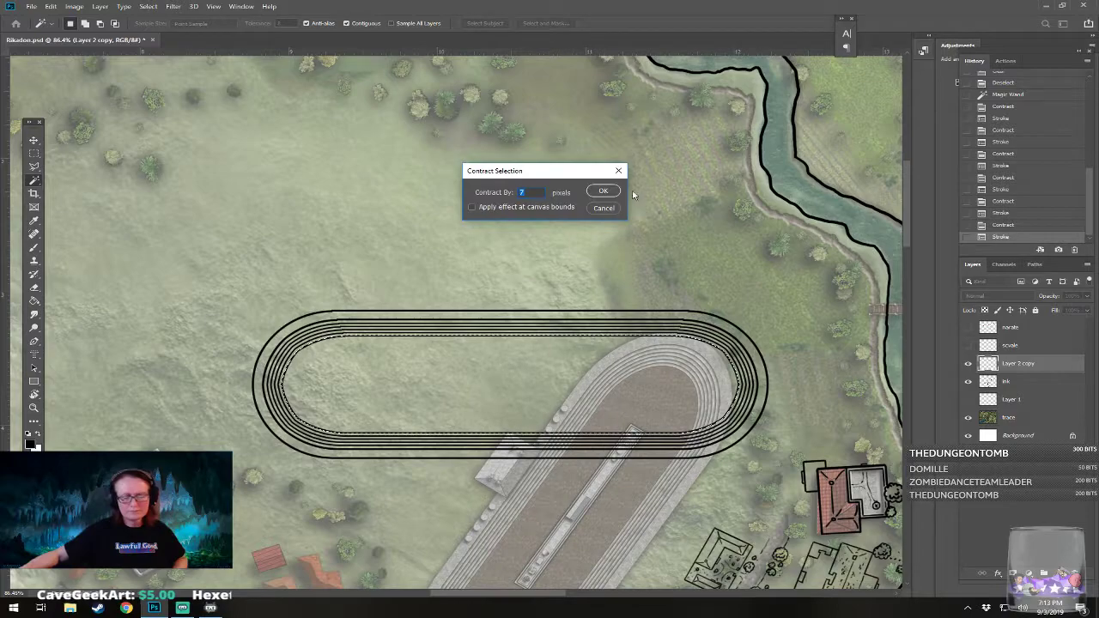
left_click(611, 189)
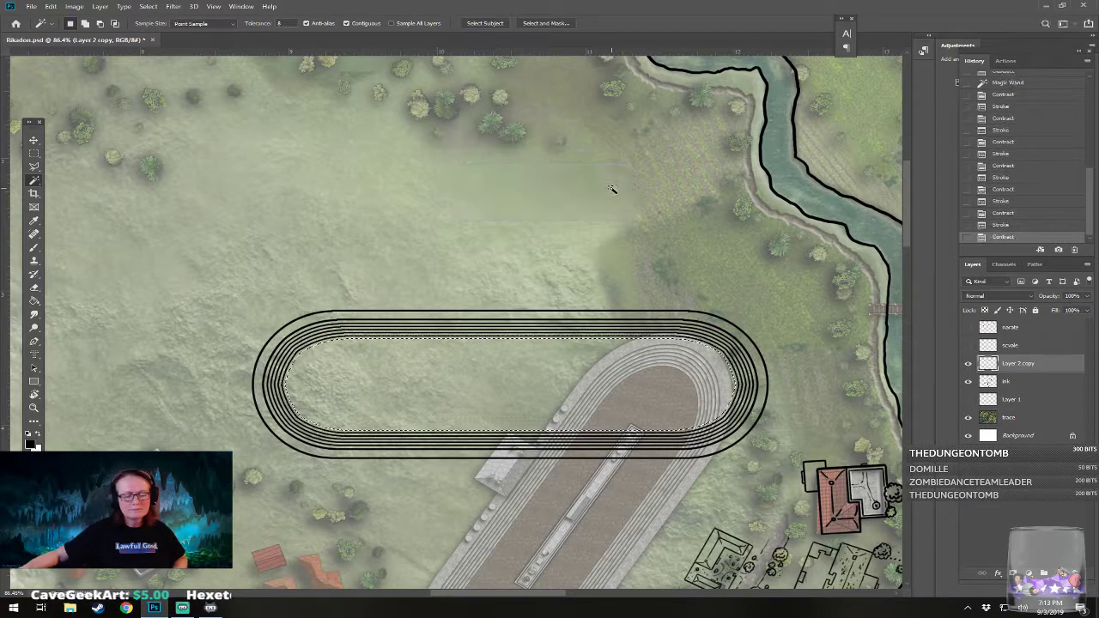
left_click(51, 7)
left_click(60, 176)
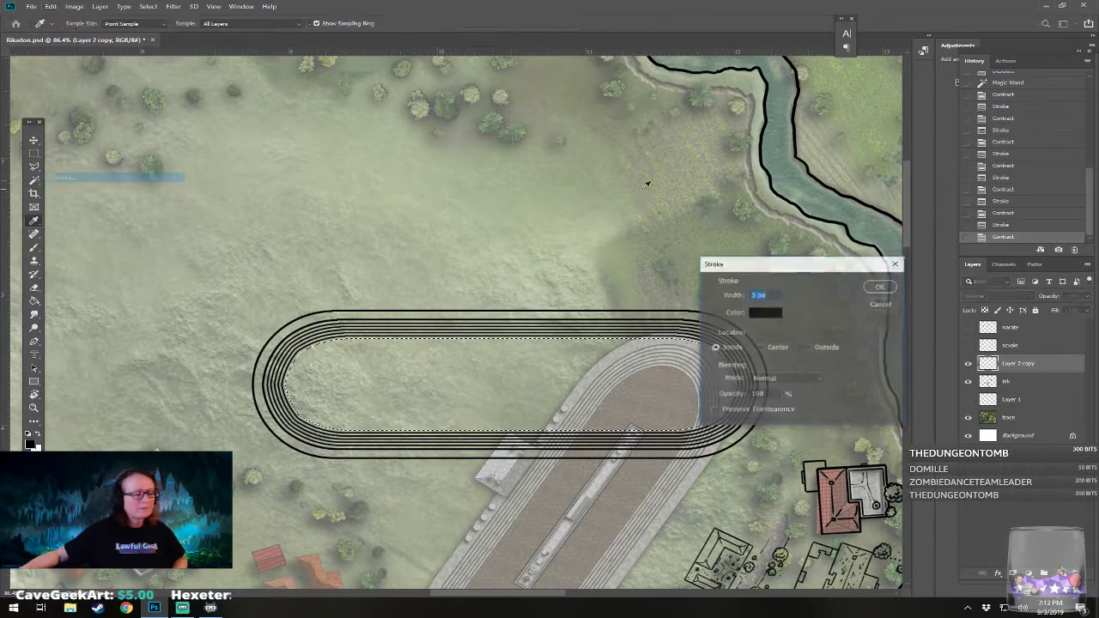
left_click(879, 288)
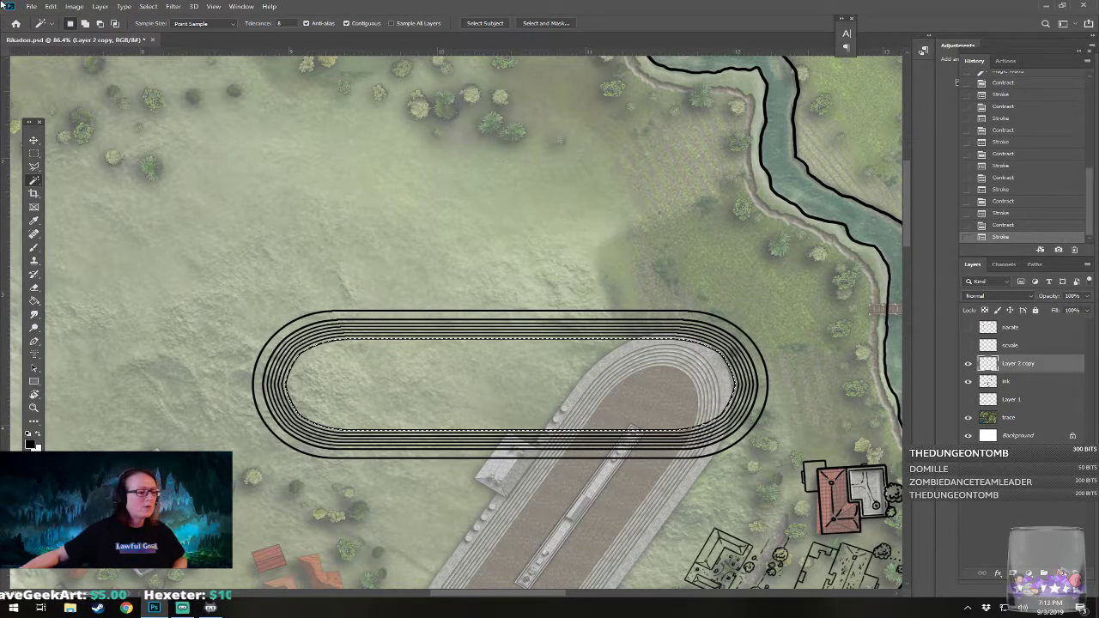
Step: Add a ninth concentric line inside the racetrack with another contraction and inside stroke, and clear the selection
left_click(146, 8)
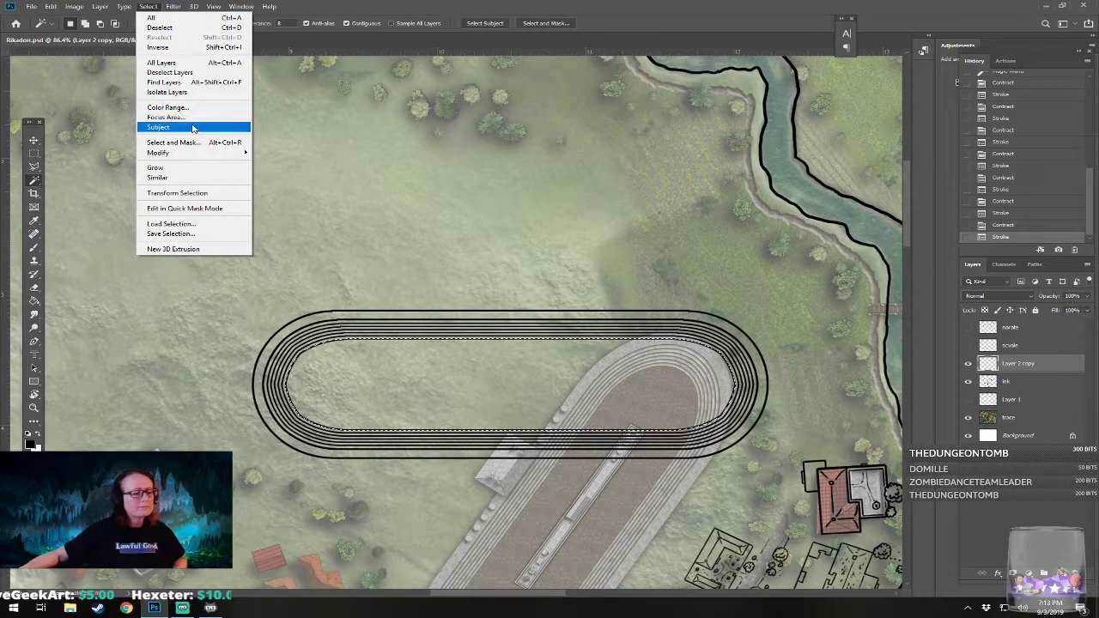
mouse_move(215, 155)
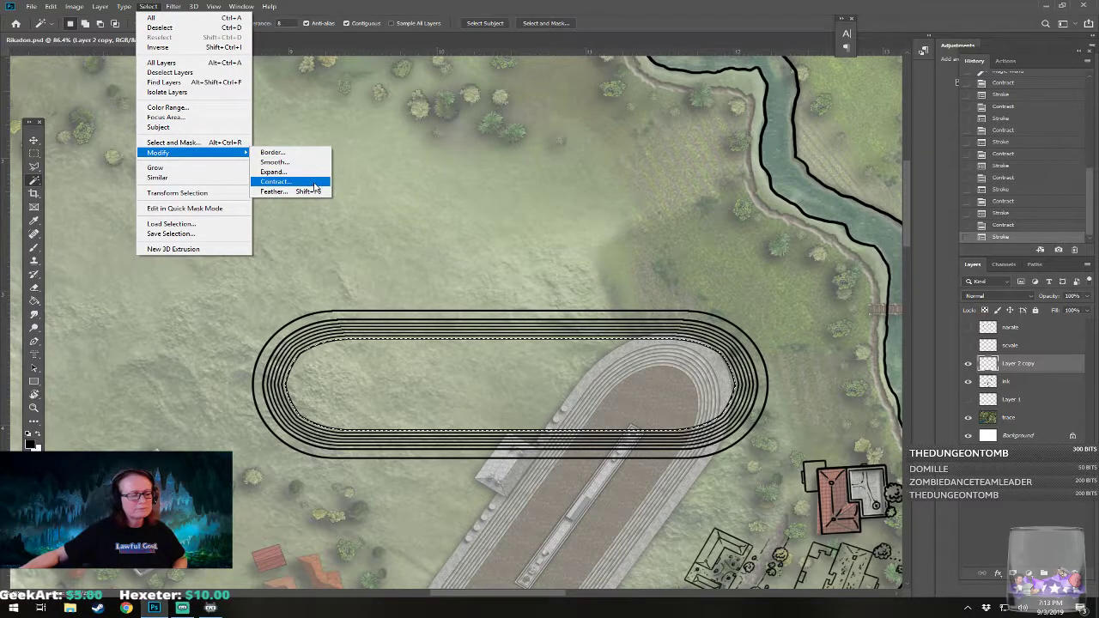
left_click(316, 184)
left_click(603, 192)
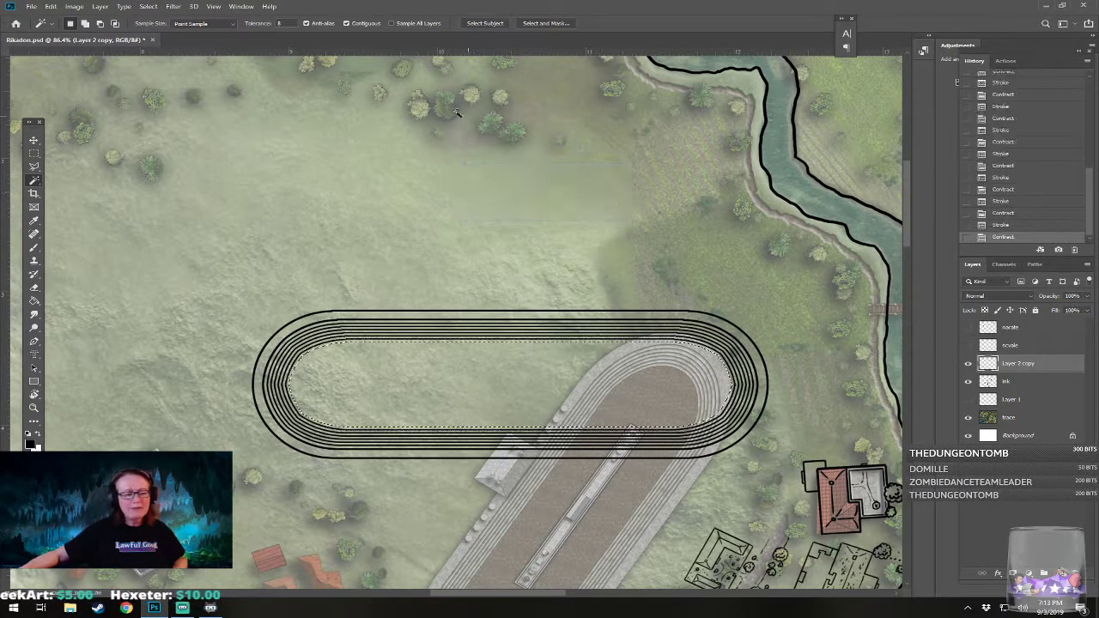
left_click(50, 7)
mouse_move(85, 243)
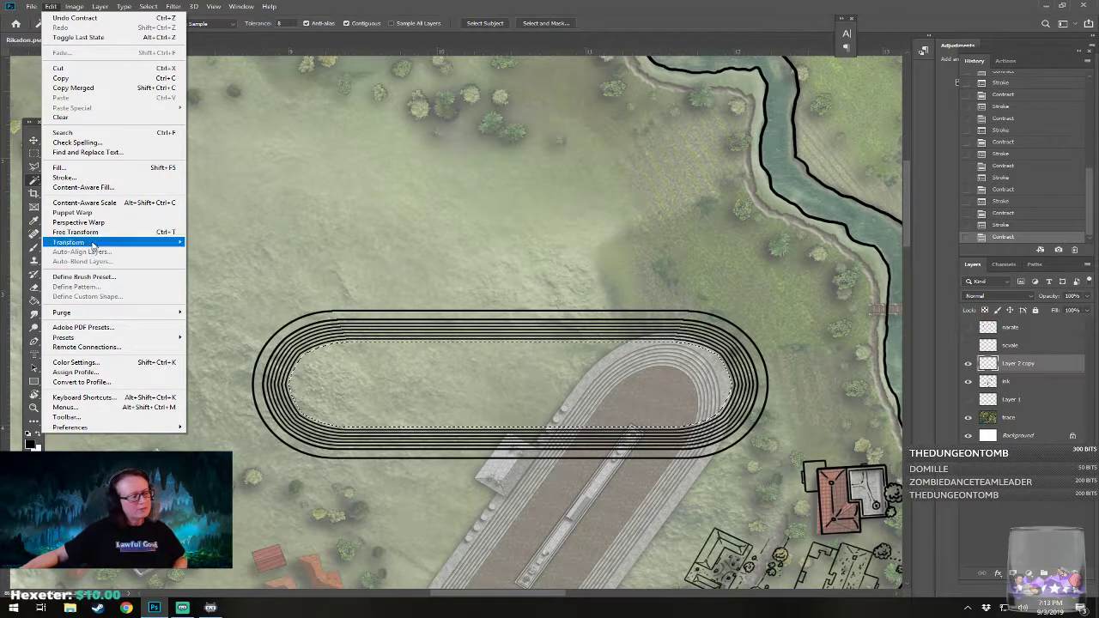
left_click(64, 177)
left_click(880, 287)
key("w")
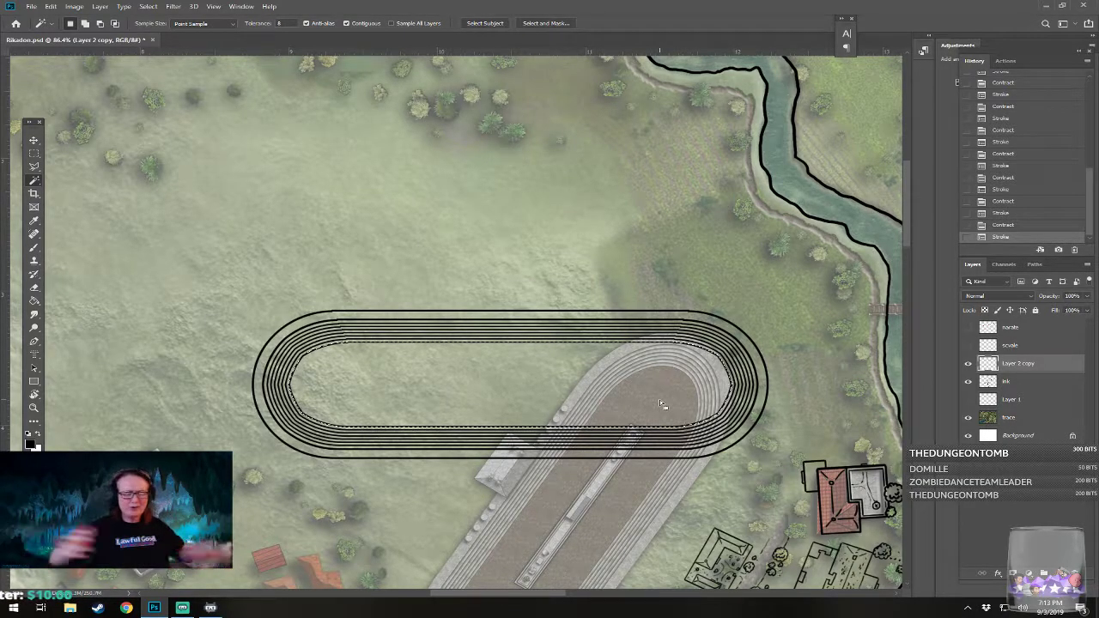
key("ctrl+d")
Step: Erase a thin horizontal aisle through the seating lines at the midpoint of the racetrack's left curved end
mouse_move(618, 487)
left_mouse_down()
mouse_move(650, 337)
mouse_move(607, 376)
mouse_move(609, 497)
left_mouse_up()
scroll(515, 251, "up", 3)
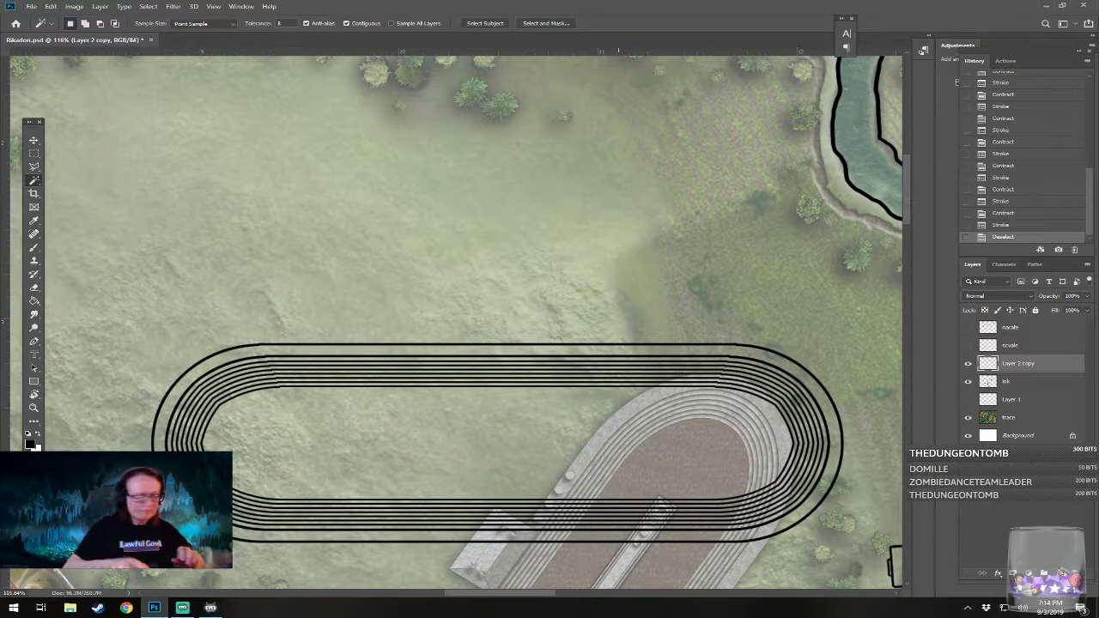
scroll(455, 322, "left", 2)
scroll(456, 322, "up", 1)
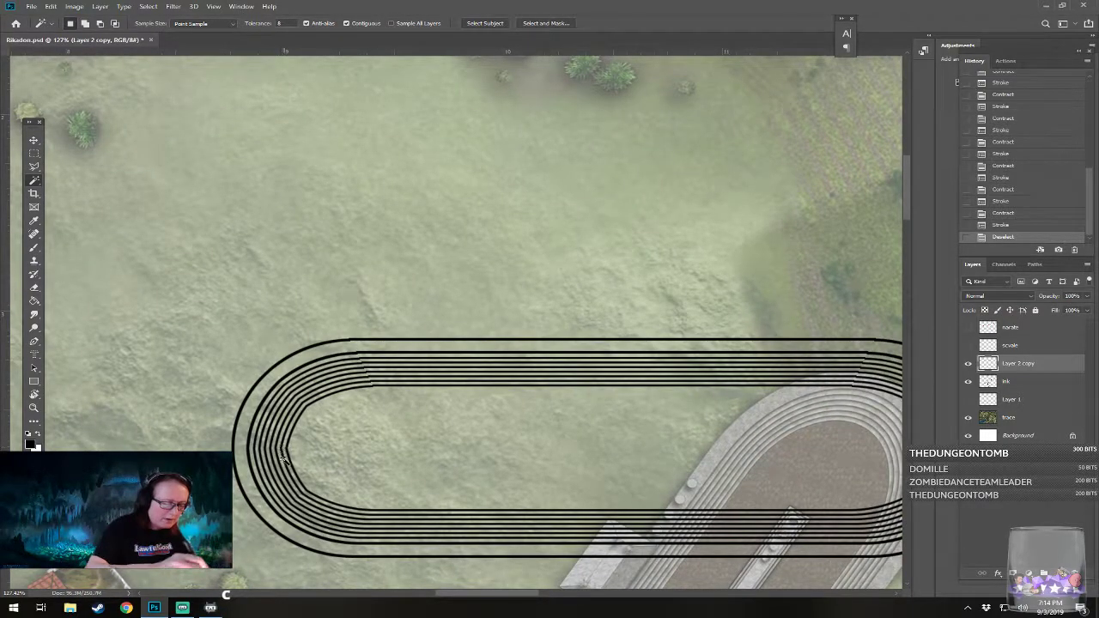
left_click(35, 262)
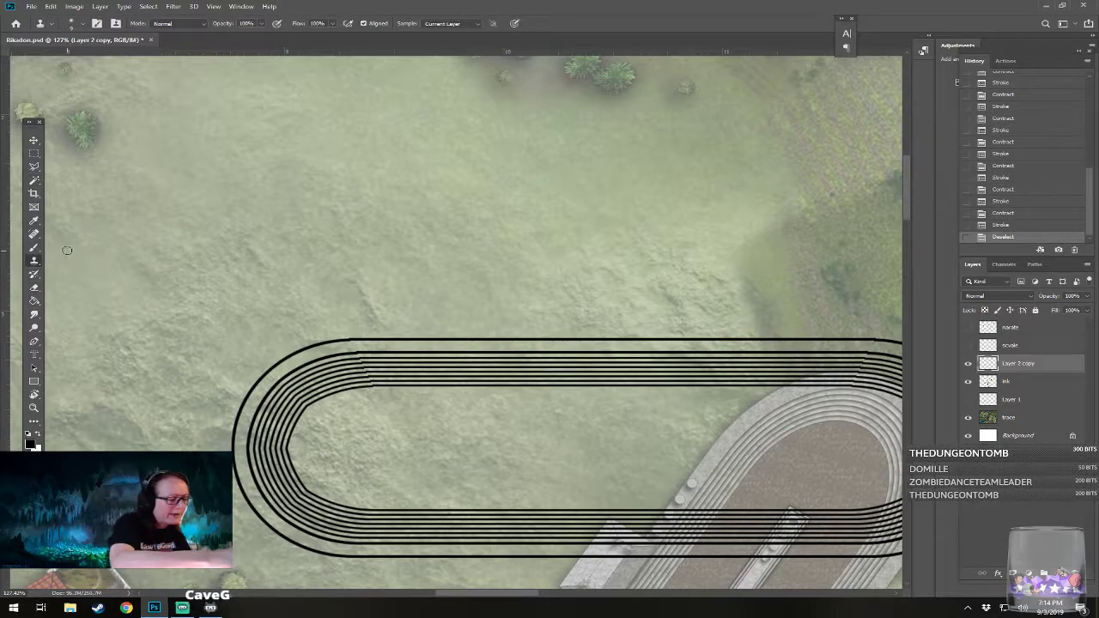
left_click(35, 288)
left_click(281, 447)
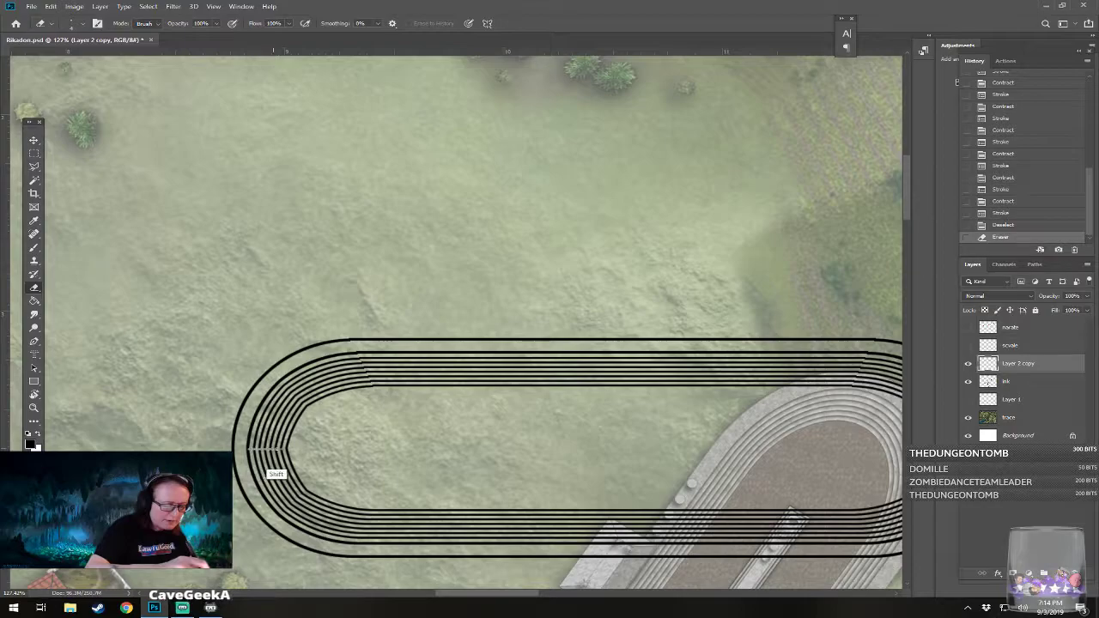
mouse_move(254, 449)
left_mouse_down()
mouse_move(284, 449)
mouse_move(139, 390)
mouse_move(142, 90)
left_mouse_up()
left_click_drag(515, 172, 272, 502)
Step: Erase a matching straight horizontal aisle through the seating lines at the midpoint of the racetrack's right curved end
mouse_move(553, 421)
left_mouse_down()
mouse_move(590, 422)
mouse_move(549, 422)
left_mouse_up()
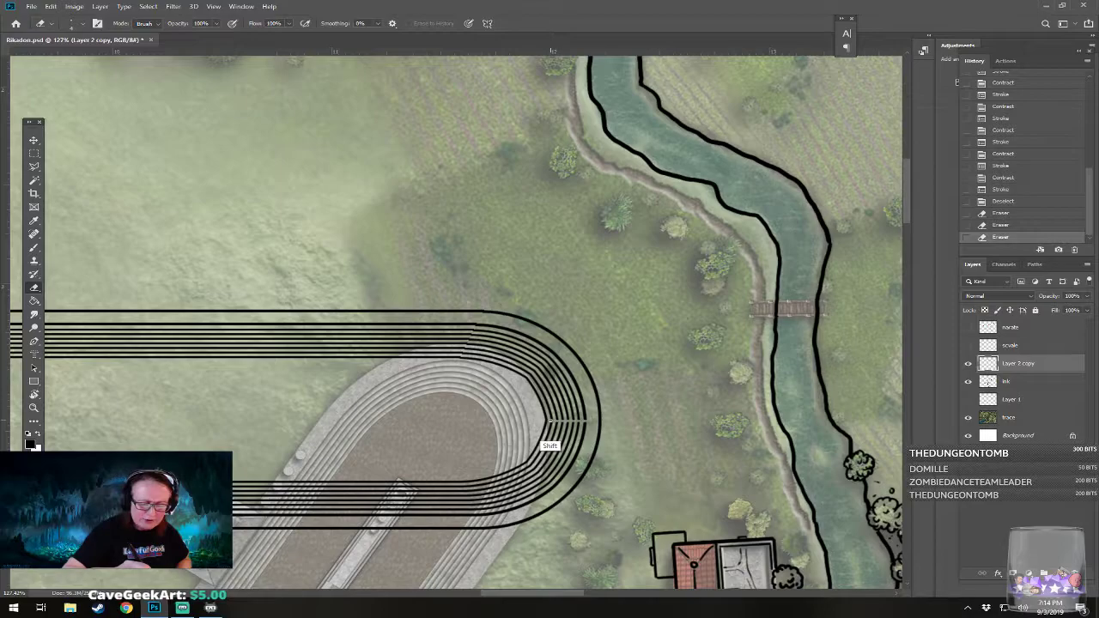
left_click(587, 422, "shift")
mouse_move(583, 421)
left_mouse_down()
mouse_move(695, 375)
mouse_move(832, 364)
mouse_move(890, 261)
mouse_move(874, 264)
mouse_move(875, 170)
mouse_move(860, 354)
mouse_move(878, 345)
mouse_move(884, 375)
left_mouse_up()
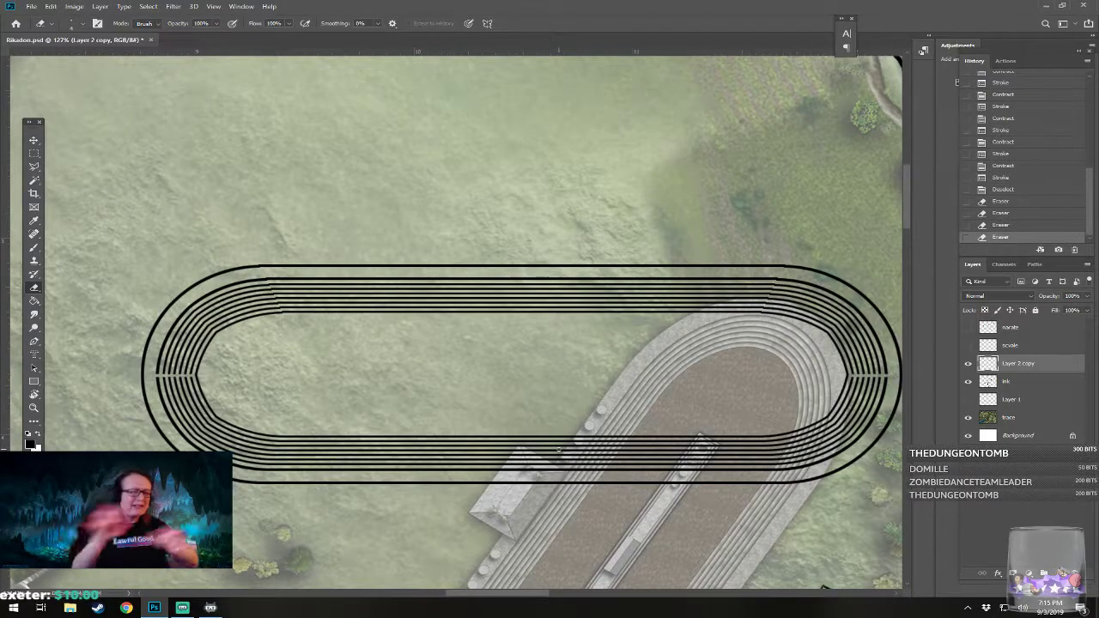
Step: Erase vertical aisles through the seating lines at the middle of the racetrack's lower and upper straight sides
left_click_drag(559, 450, 577, 454)
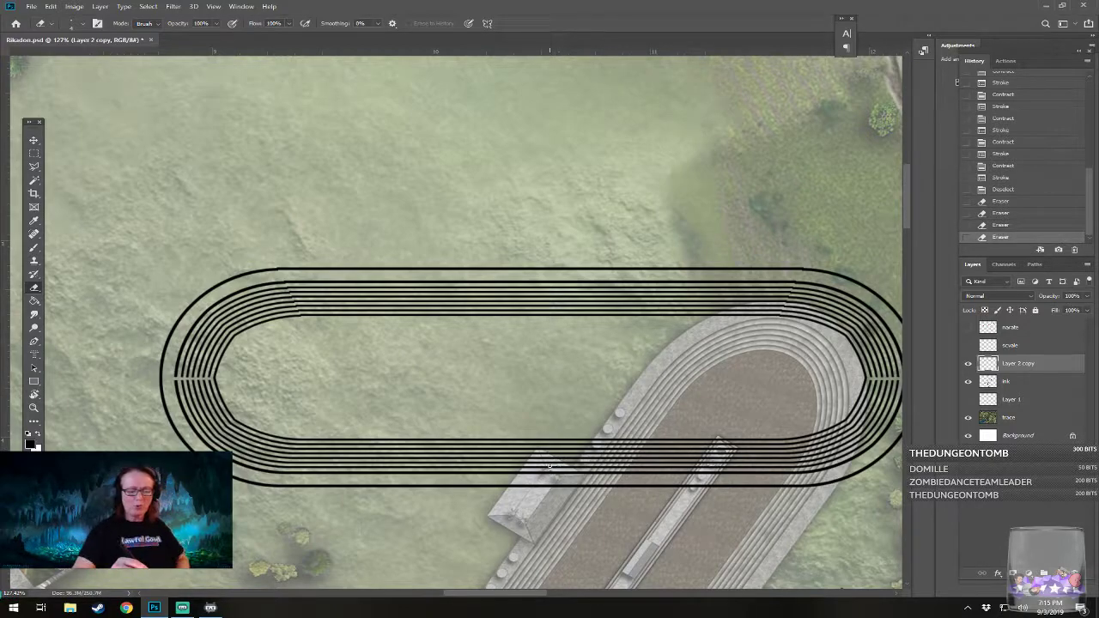
mouse_move(525, 472)
left_mouse_down()
mouse_move(524, 442)
mouse_move(524, 470)
left_mouse_up()
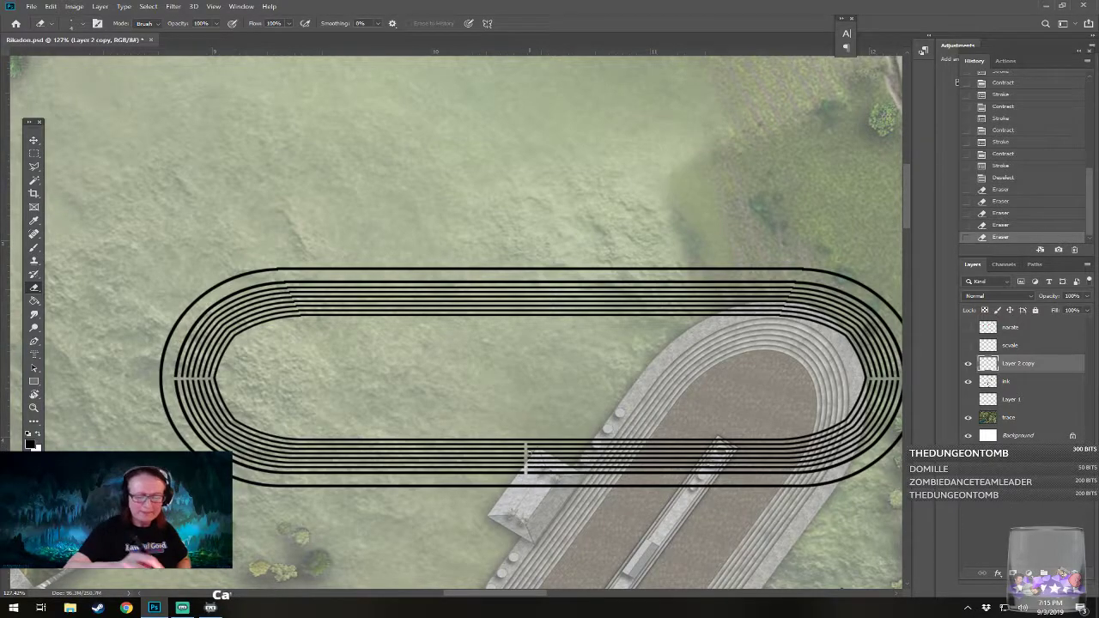
left_click(525, 314)
left_click(525, 313)
left_click(526, 311)
left_click(526, 310)
left_click(526, 311)
mouse_move(525, 310)
left_mouse_down()
mouse_move(525, 282)
mouse_move(526, 302)
left_mouse_up()
Step: Erase a pair of vertical aisles through the lower and upper seating lines, right of the racetrack's central aisles
scroll(525, 302, "right", 3)
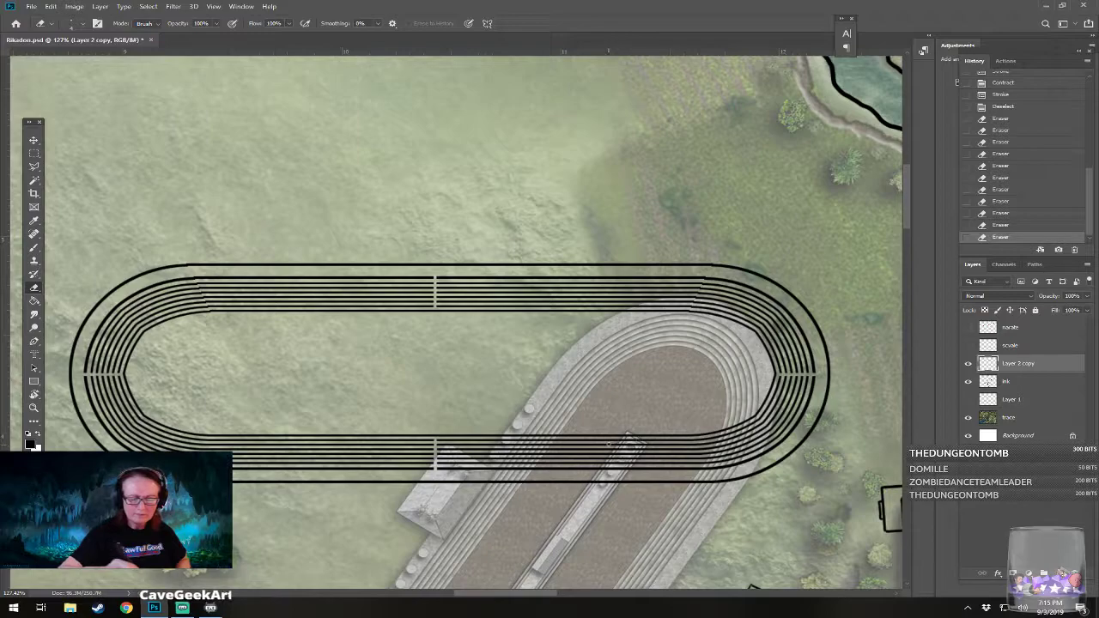
left_click(607, 442)
mouse_move(607, 470)
left_mouse_down()
mouse_move(608, 442)
mouse_move(606, 468)
left_mouse_up()
left_click(608, 304)
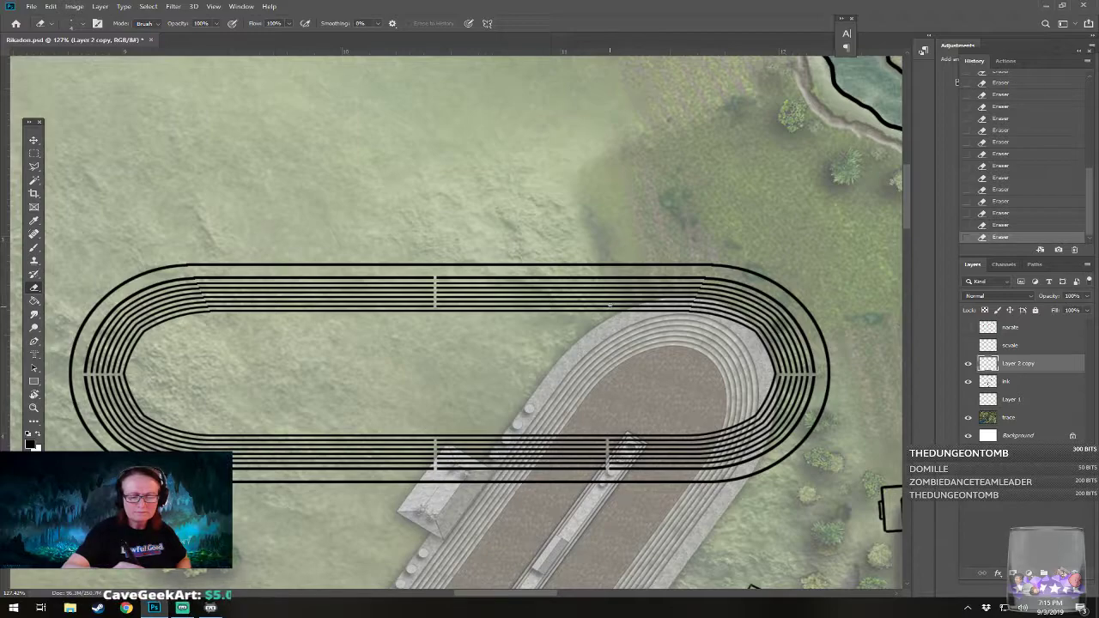
mouse_move(609, 306)
left_mouse_down()
mouse_move(609, 274)
mouse_move(608, 308)
mouse_move(609, 277)
mouse_move(747, 290)
left_mouse_up()
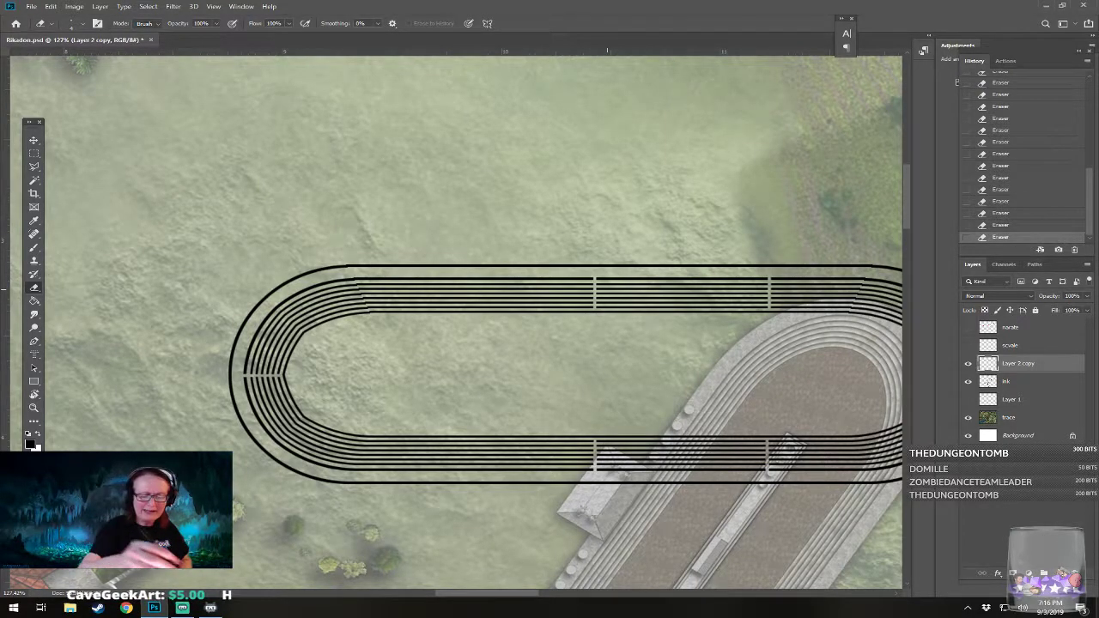
Step: Erase a pair of vertical aisles through the lower and upper seating lines, left of the racetrack's central aisles
mouse_move(447, 424)
left_mouse_down()
mouse_move(384, 417)
mouse_move(416, 423)
mouse_move(394, 457)
mouse_move(394, 445)
mouse_move(394, 466)
mouse_move(394, 430)
mouse_move(394, 461)
left_mouse_up()
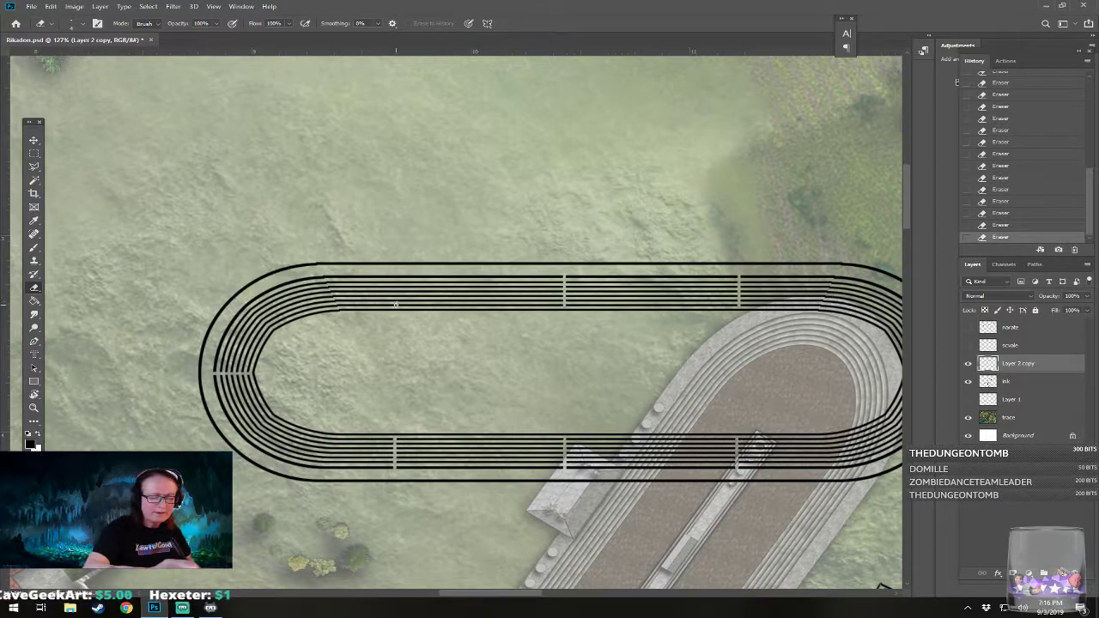
mouse_move(395, 298)
left_mouse_down()
mouse_move(396, 275)
mouse_move(396, 296)
left_mouse_up()
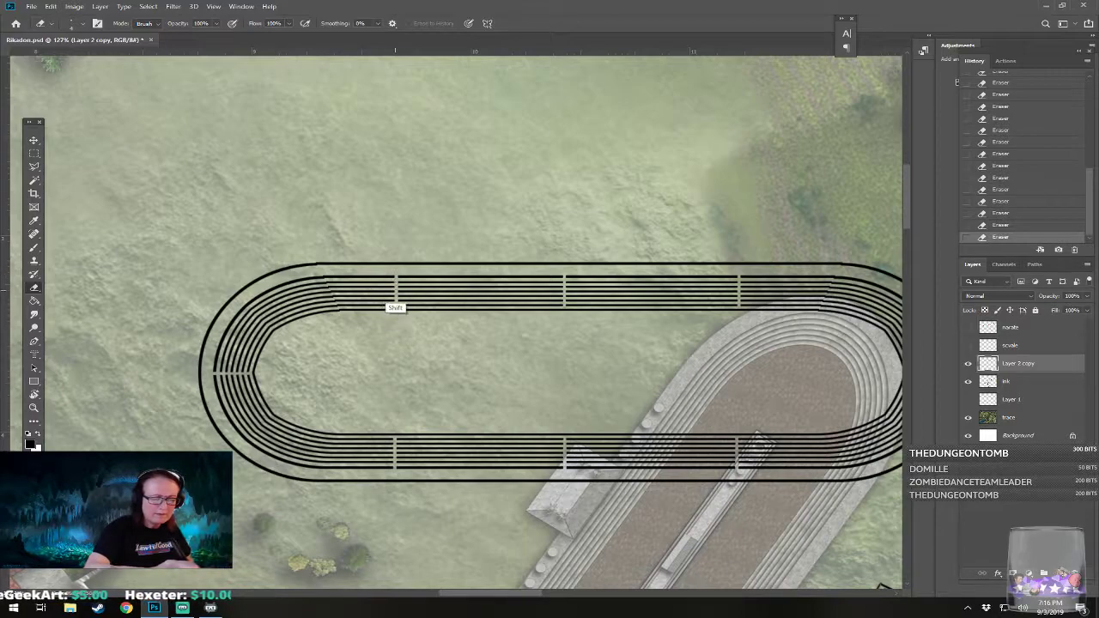
left_click_drag(397, 278, 124, 298)
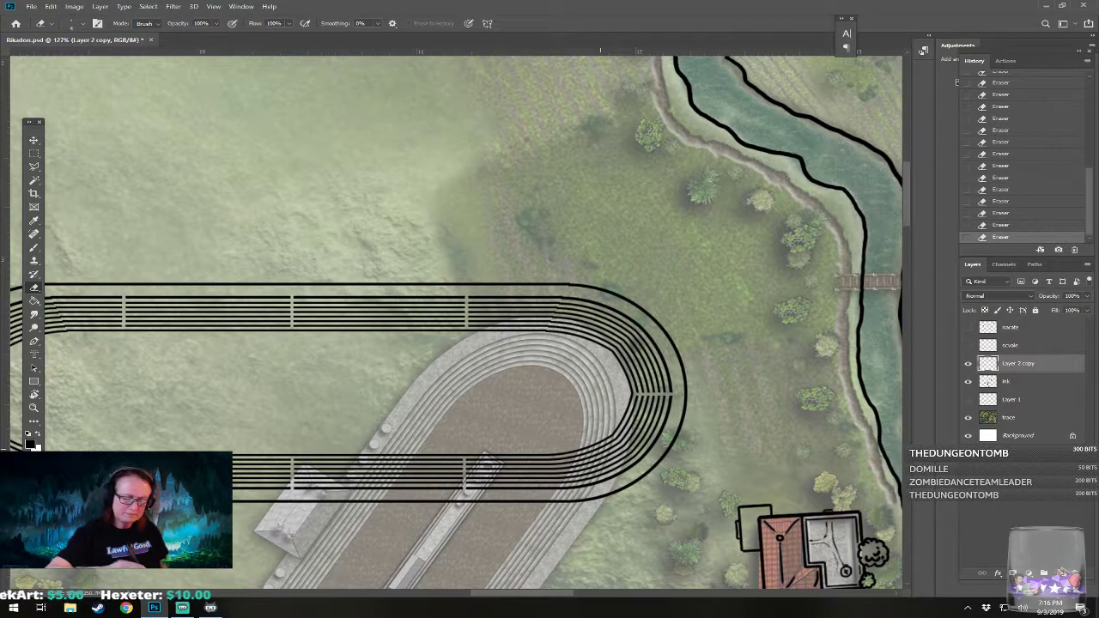
Step: Erase diagonal aisles through the seating lines on the upper and lower curves at both ends of the racetrack
left_click_drag(592, 451, 603, 465)
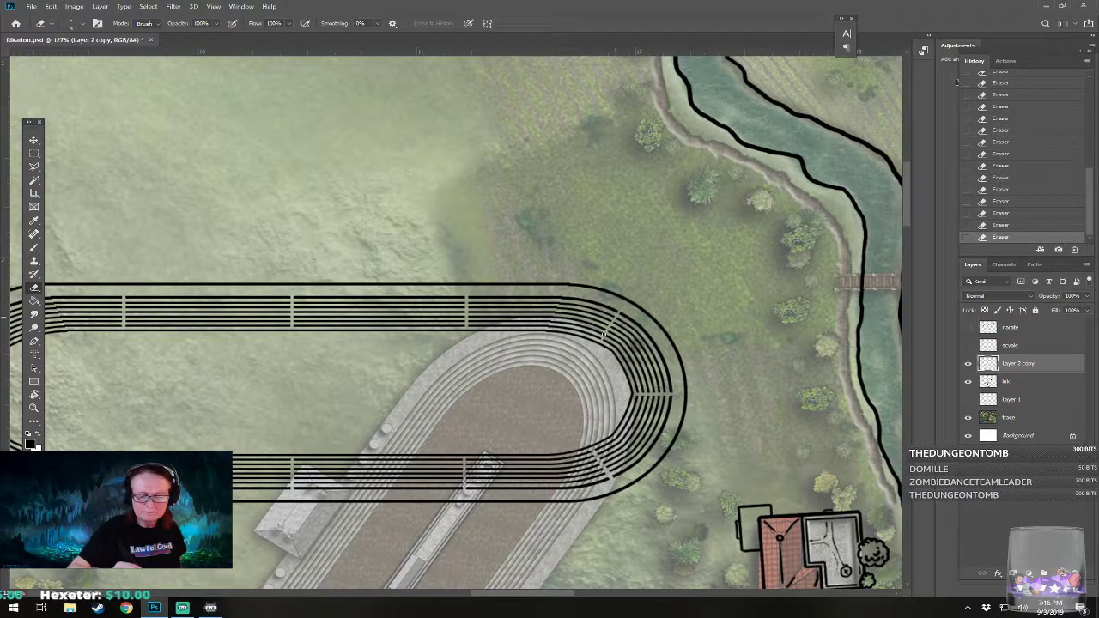
left_click_drag(610, 327, 812, 361)
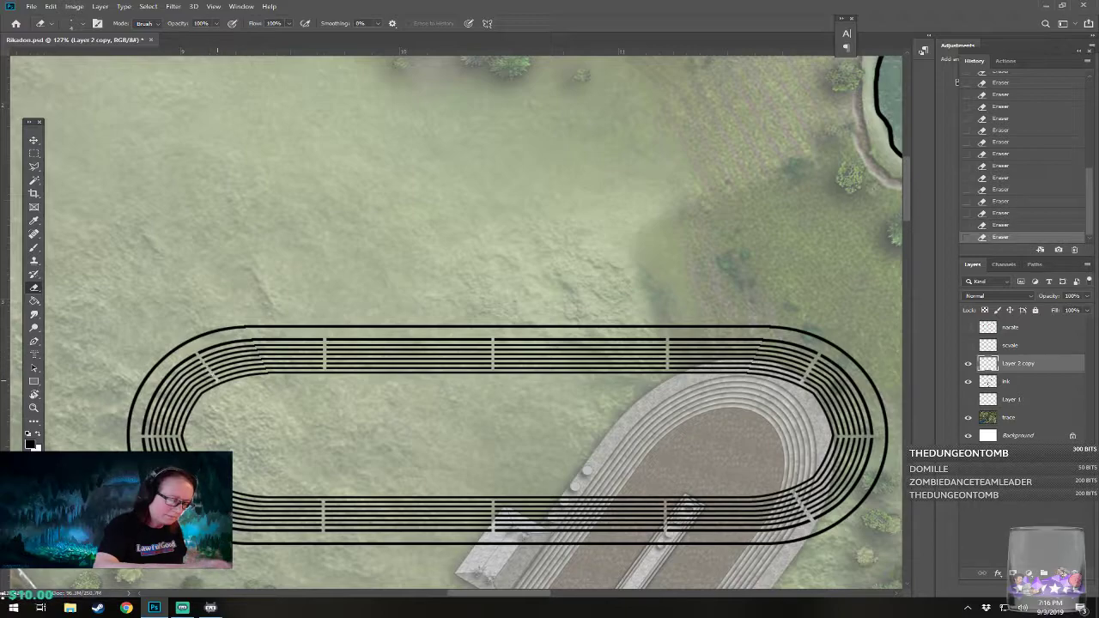
scroll(215, 376, "left", 5)
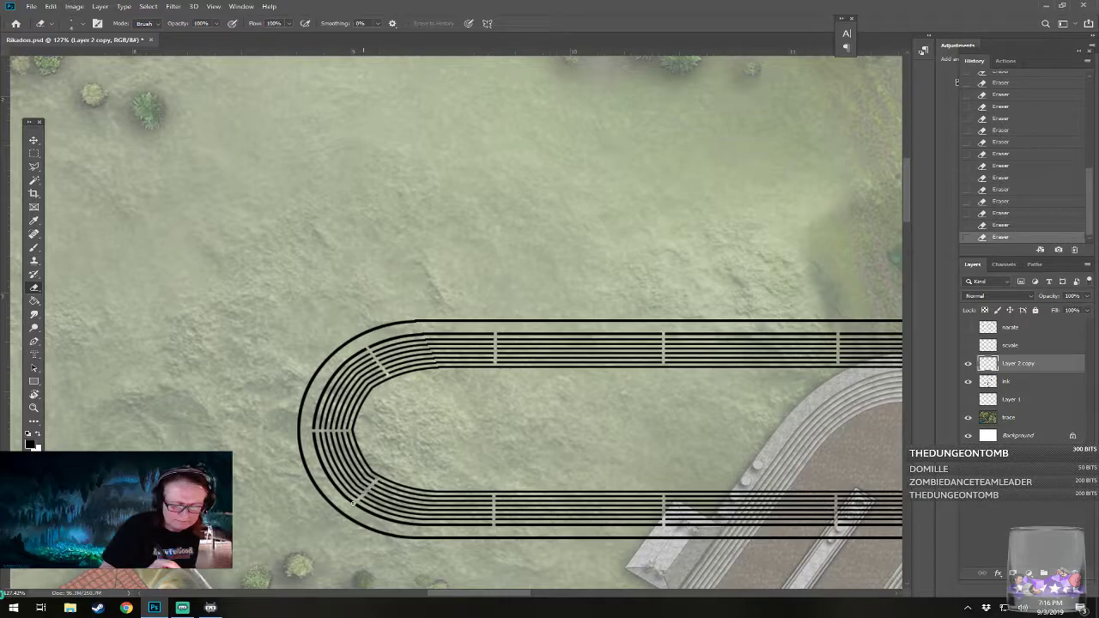
scroll(353, 503, "down", 3)
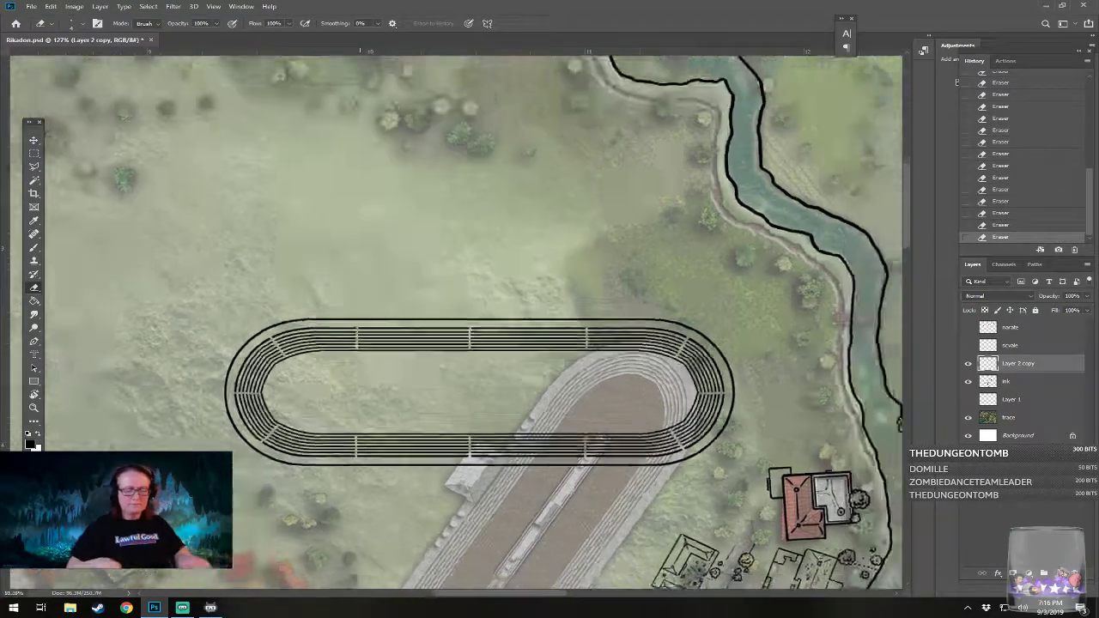
scroll(455, 322, "down", 5)
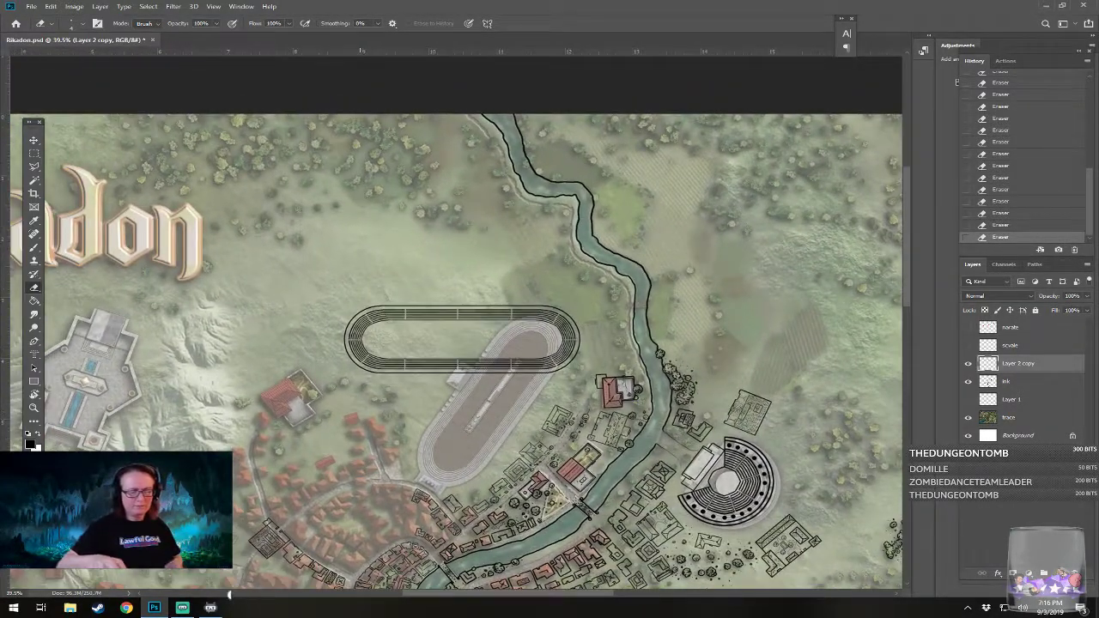
scroll(455, 344, "up", 2)
scroll(543, 384, "up", 3)
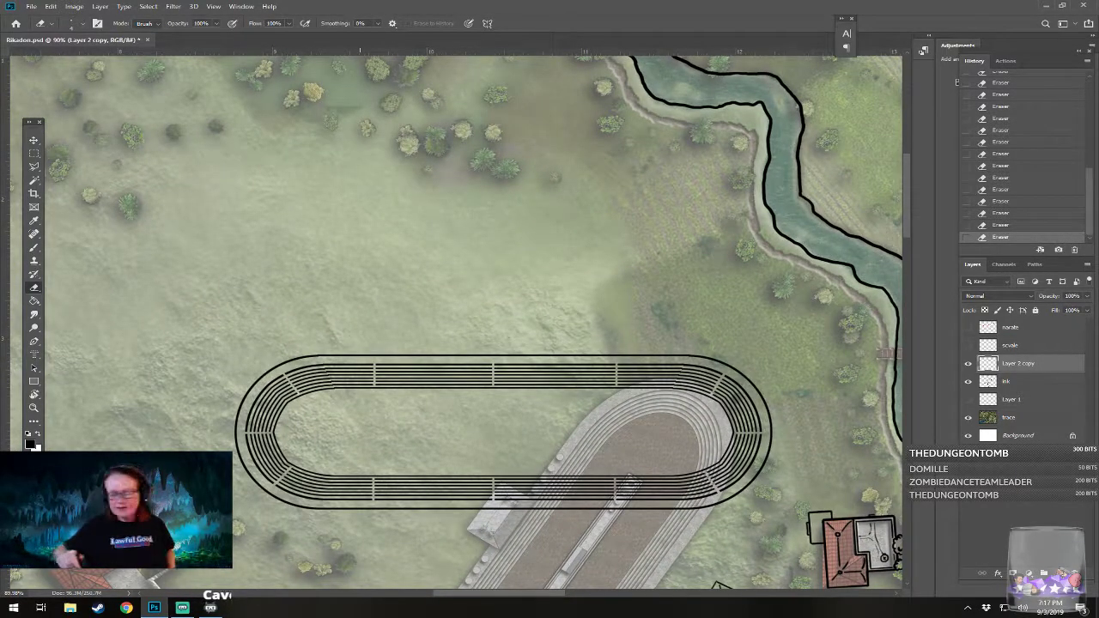
scroll(328, 421, "up", 1)
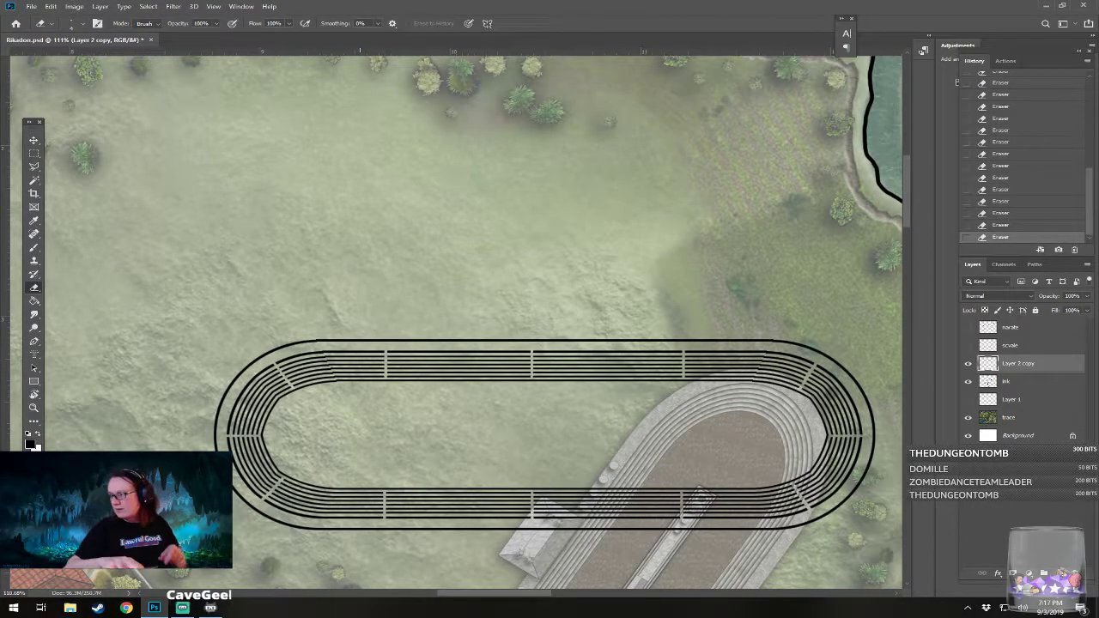
scroll(455, 455, "left", 1)
scroll(458, 455, "up", 2)
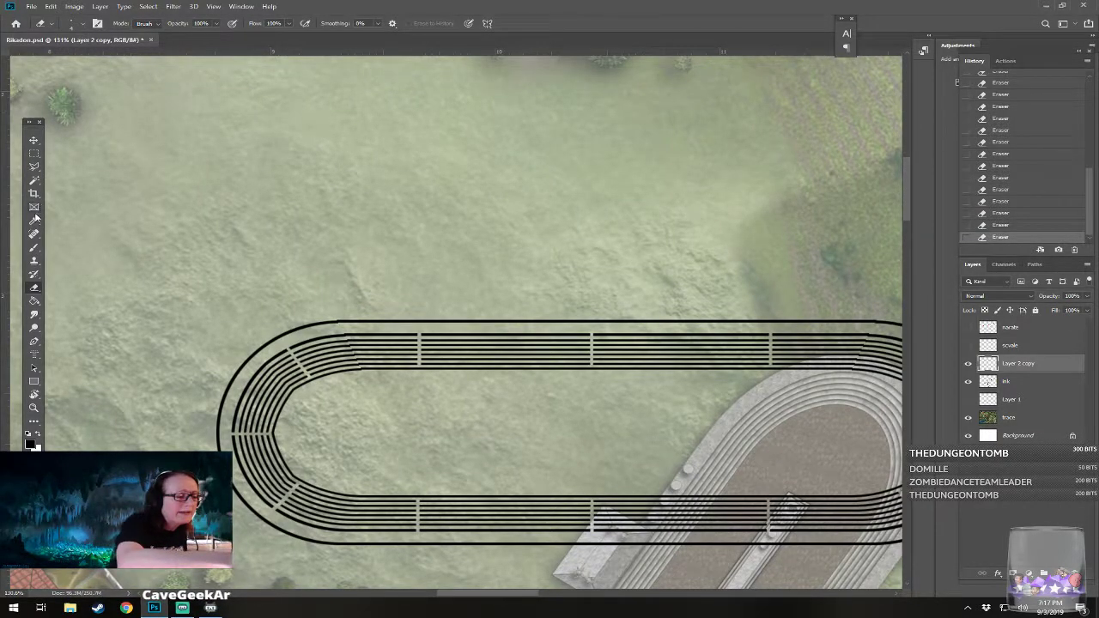
Step: Switch to the Brush tool with the Hard Round brush at a small size for thin aisle edge lines
left_click(34, 249)
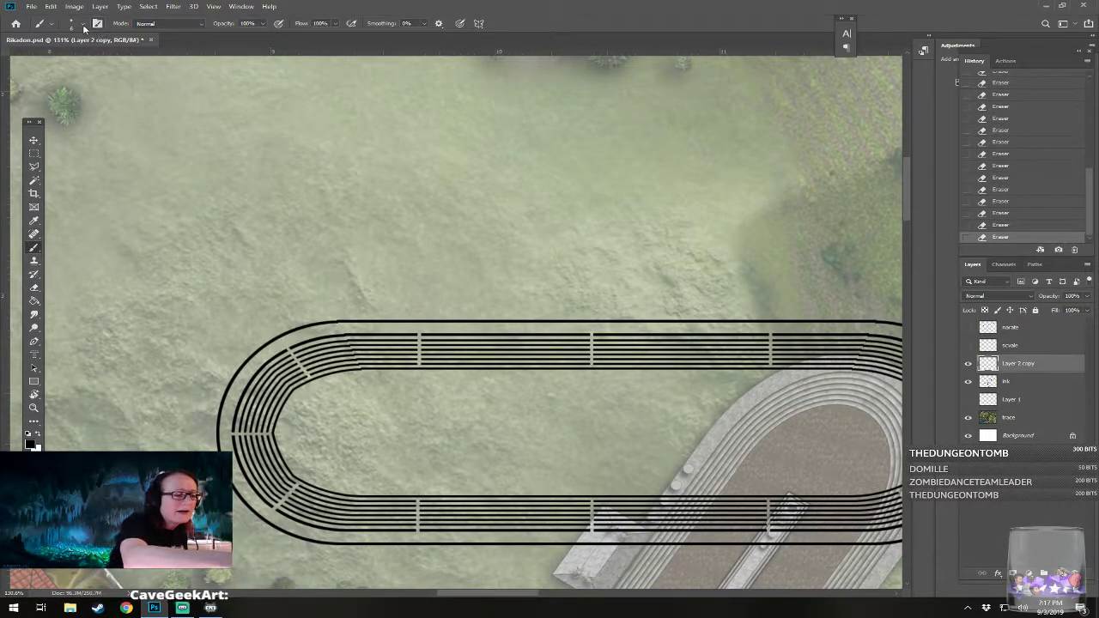
left_click(76, 23)
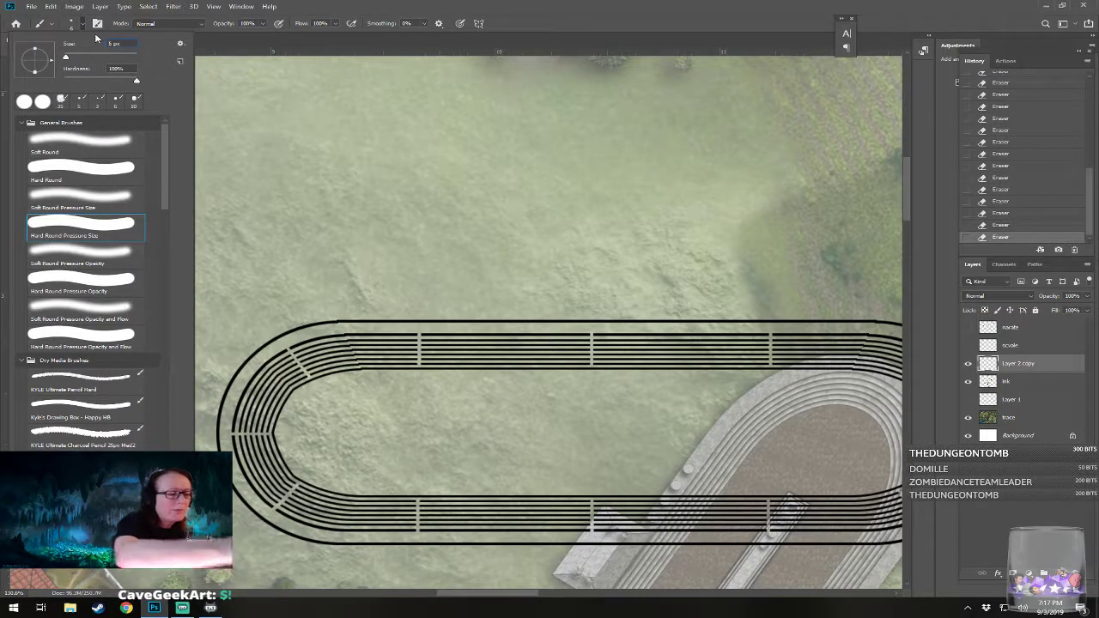
left_click(95, 170)
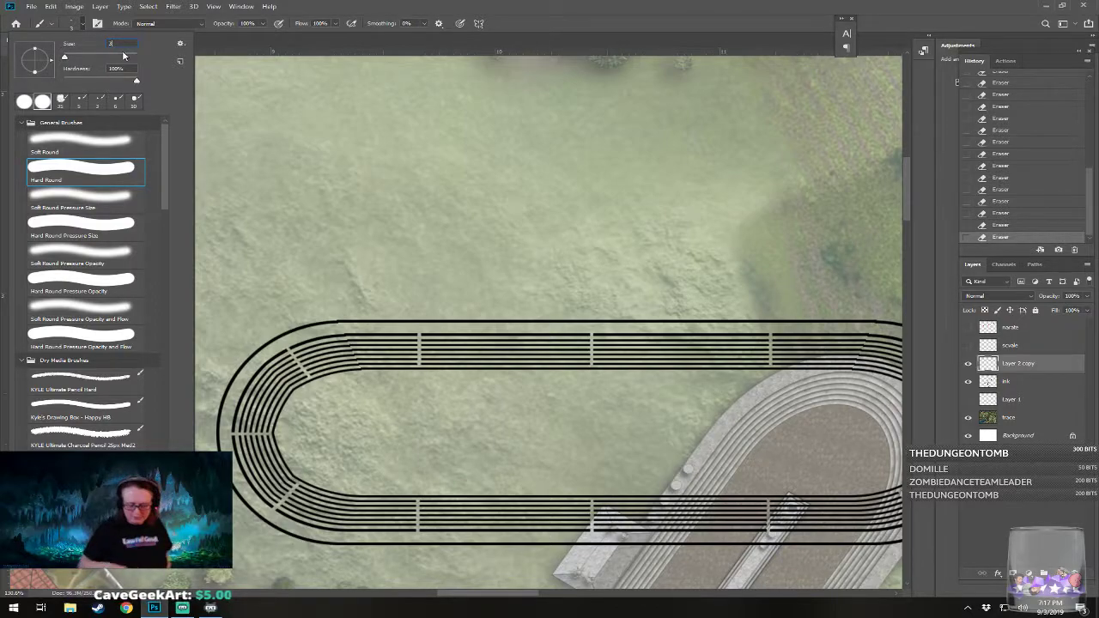
key("Return")
Step: Ink straight lines along both edges of the racetrack's left-end aisle and lower-left diagonal aisle, closing off the seating rows
scroll(161, 457, "up", 3)
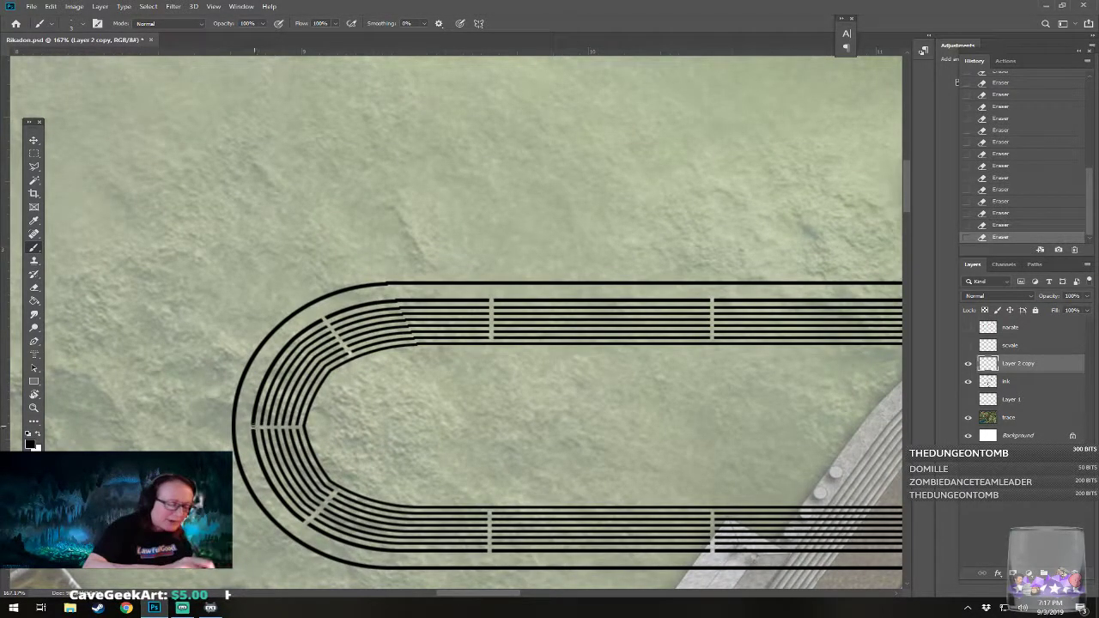
left_click(254, 426)
left_click(299, 426, "shift")
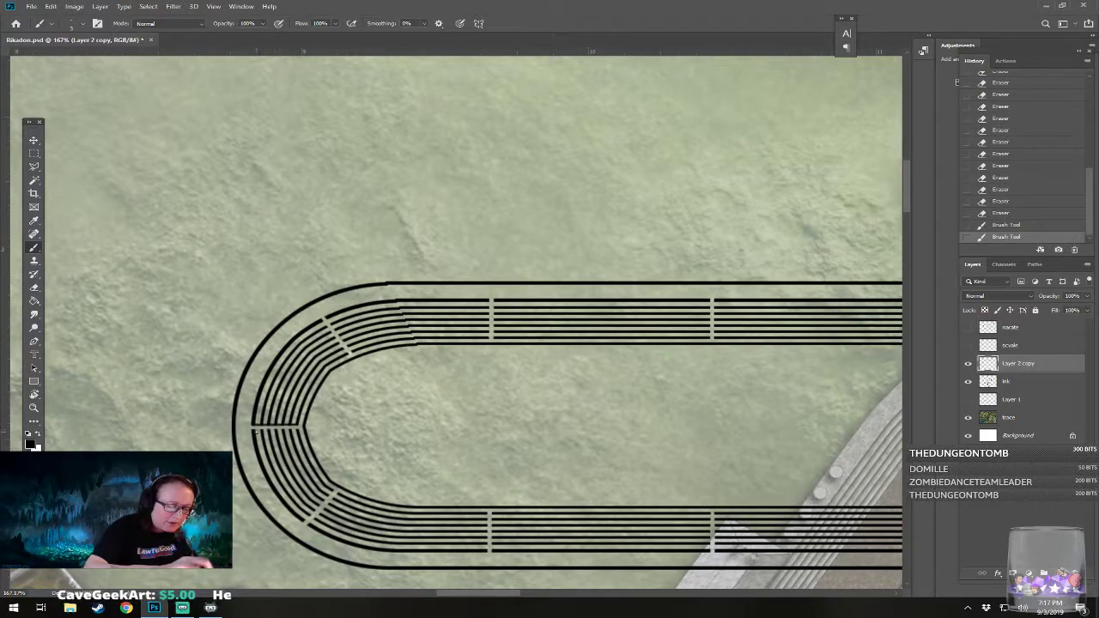
left_click(253, 429)
left_click(300, 429, "shift")
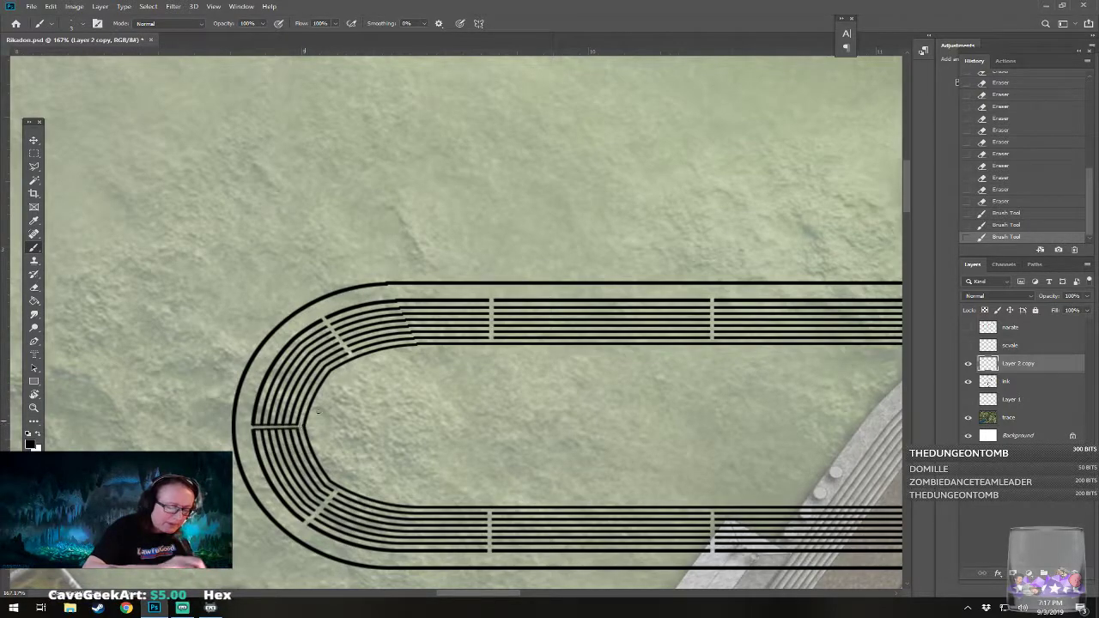
left_click(303, 521)
left_click(333, 490, "shift")
left_click(308, 523)
left_click(336, 492, "shift")
Step: Ink straight edge lines on both sides of the left and central aisles in the racetrack's lower straight seating
left_click_drag(390, 493, 336, 422)
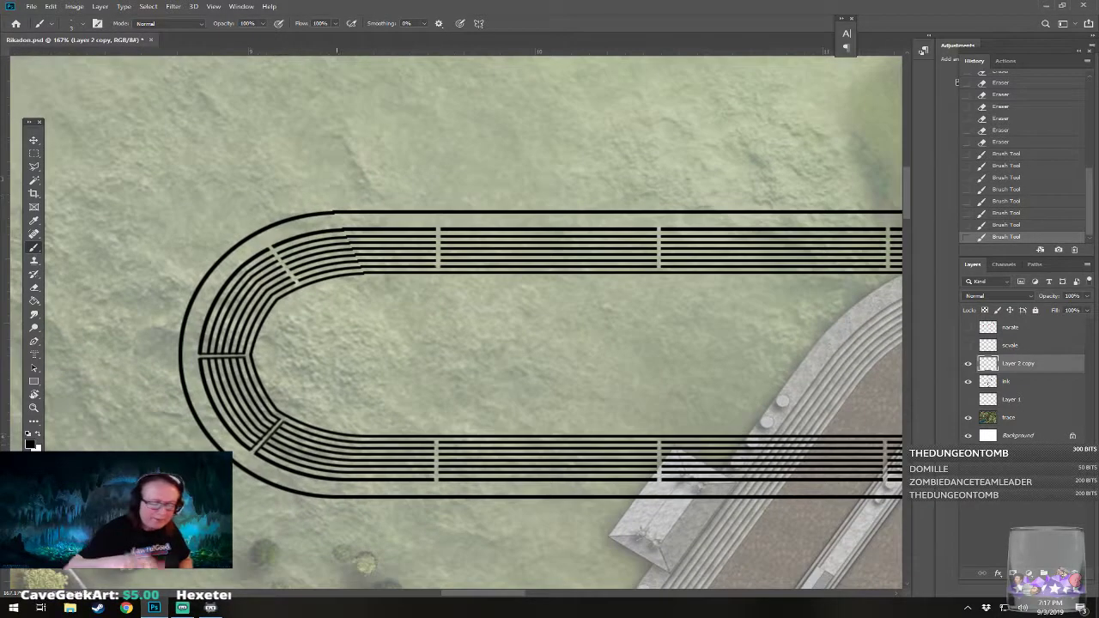
left_click(433, 441)
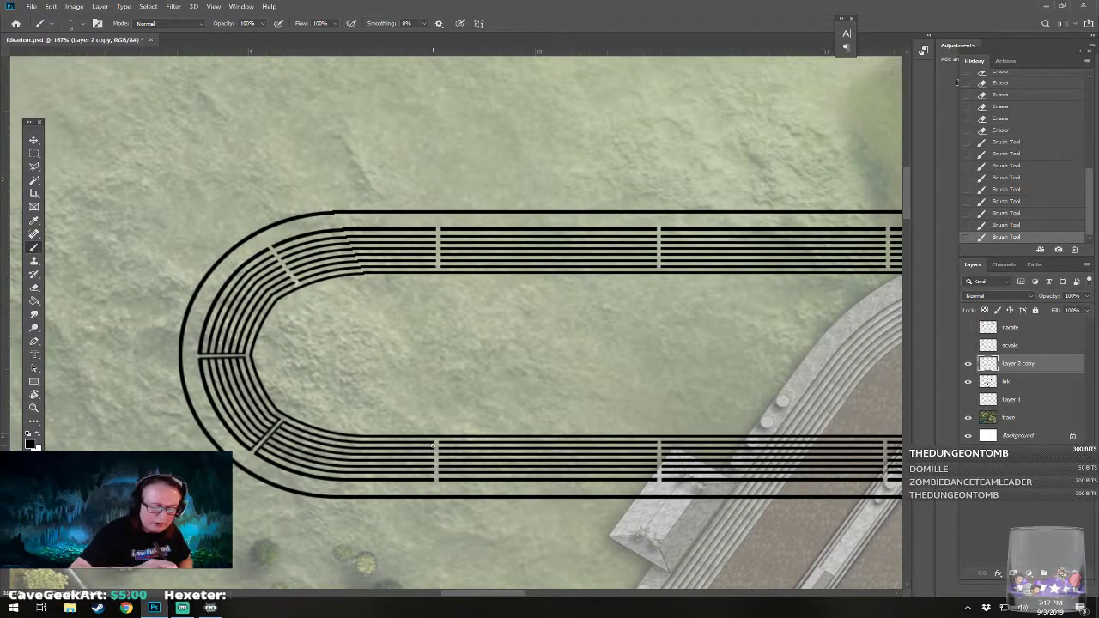
left_click(433, 478, "shift")
left_click(438, 478)
left_click(438, 442, "shift")
left_click_drag(627, 420, 443, 432)
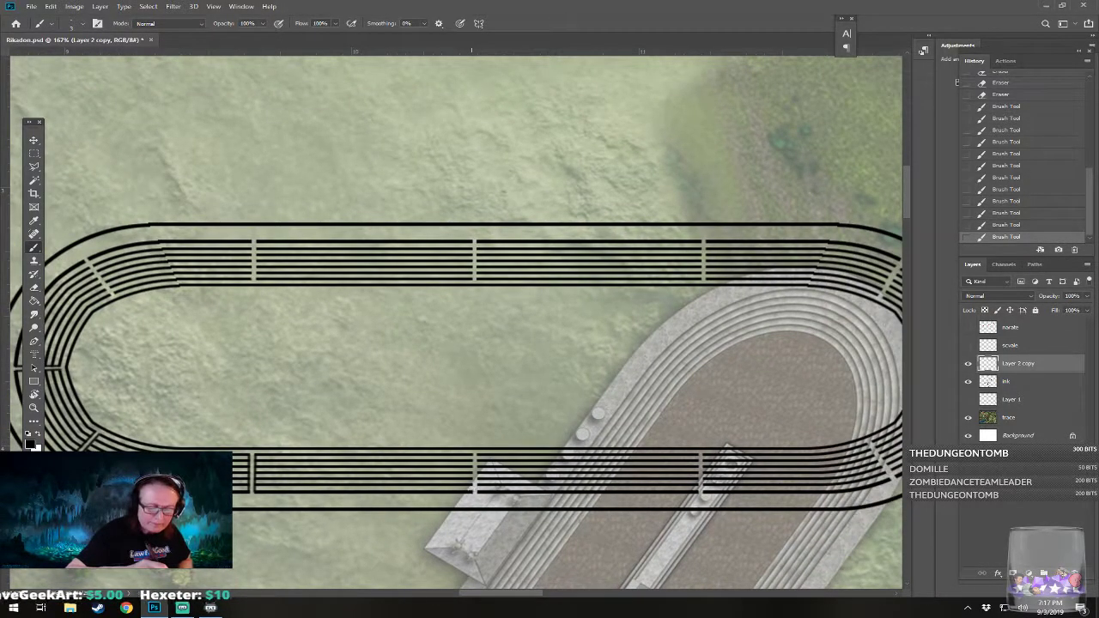
left_click(473, 450)
left_click(473, 490, "shift")
left_click(477, 490)
left_click(477, 455, "shift")
Step: Ink both edges of the right aisle in the lower straight seating and of the diagonal aisle on the lower-right curve
left_click_drag(662, 420, 479, 434)
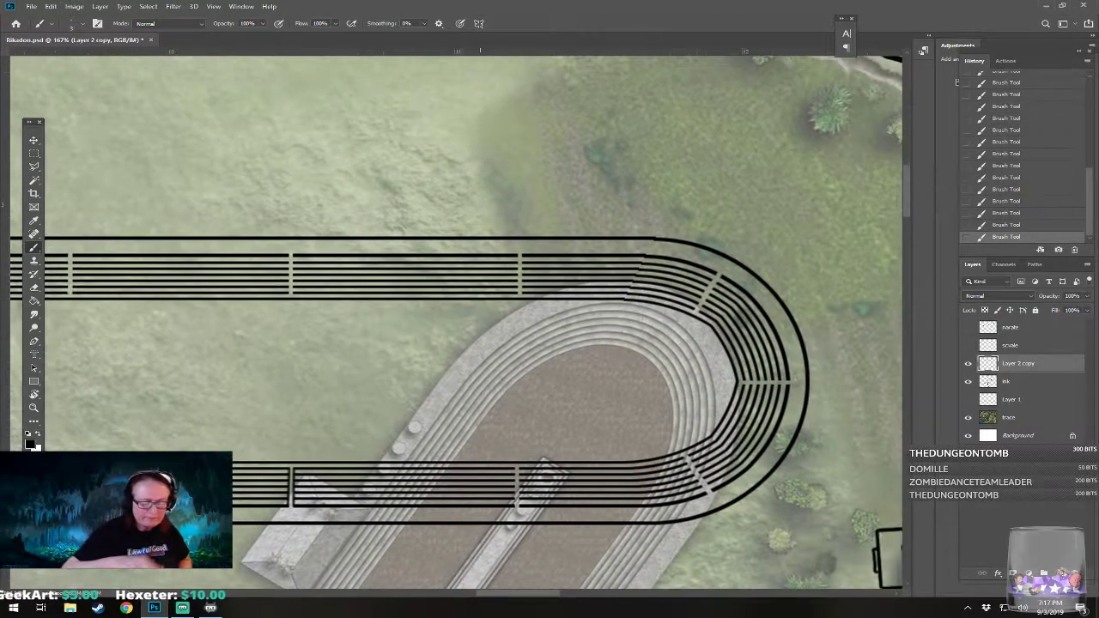
left_click(515, 506, "shift")
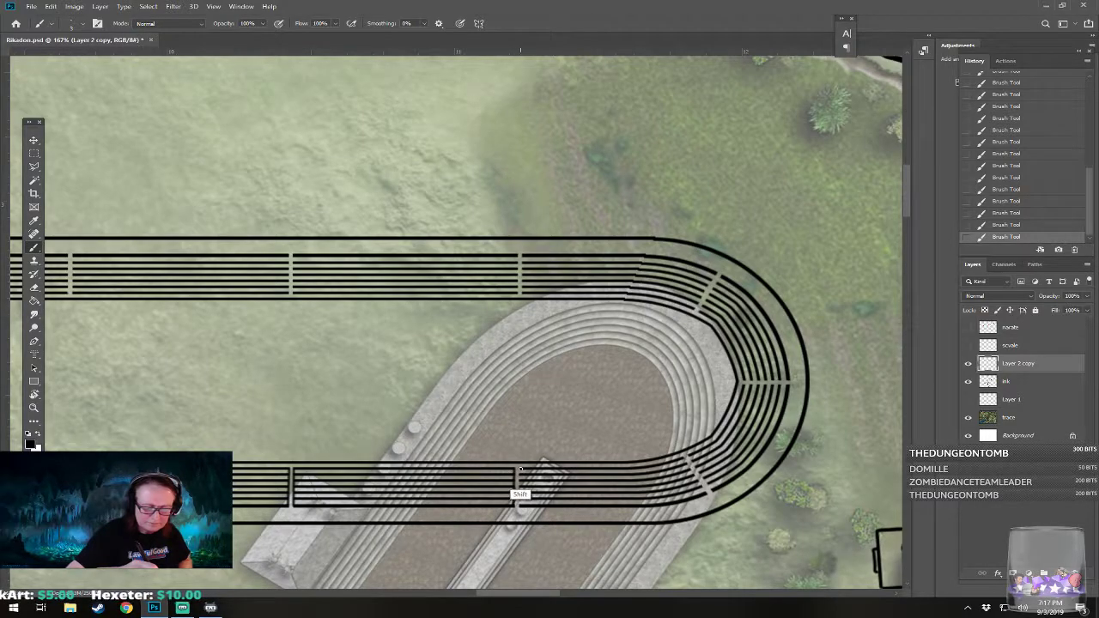
left_click_drag(518, 502, 364, 540)
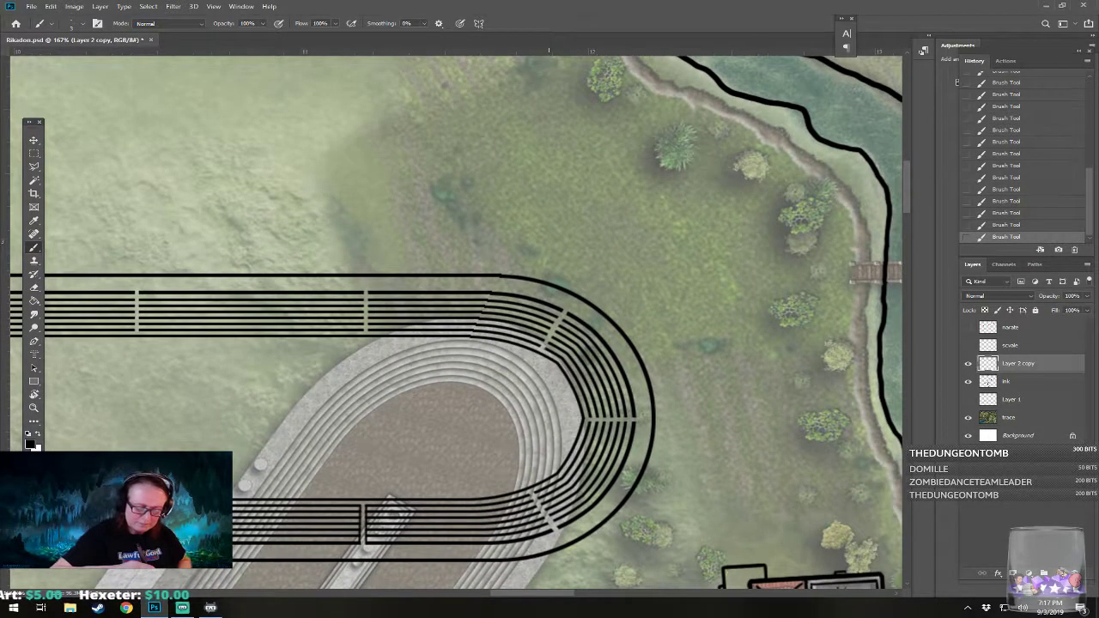
left_click(552, 530)
left_click(530, 495, "shift")
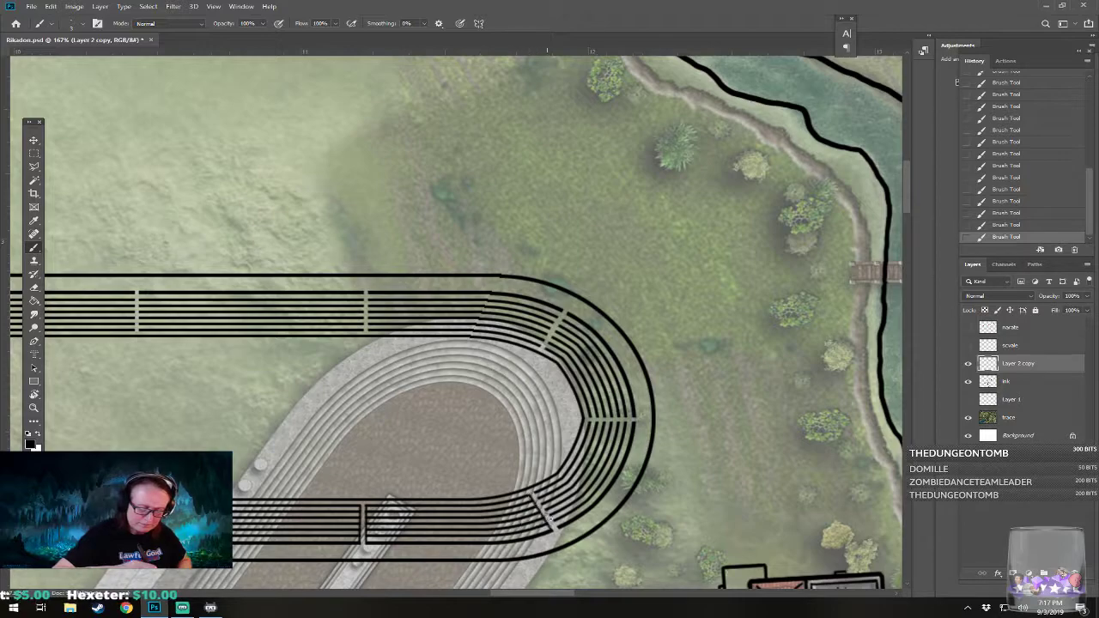
left_click(558, 527)
left_click(536, 492, "shift")
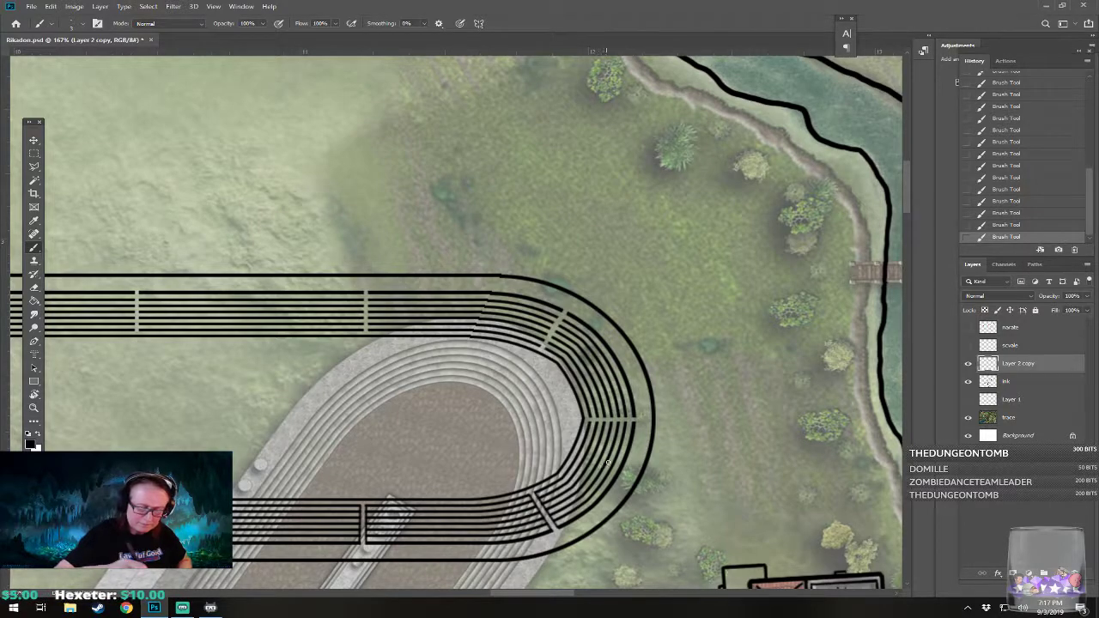
Step: Ink straight edge lines along the racetrack's right-end aisle and the diagonal aisle on its upper-right curve
left_click(631, 423)
left_click(587, 421, "shift")
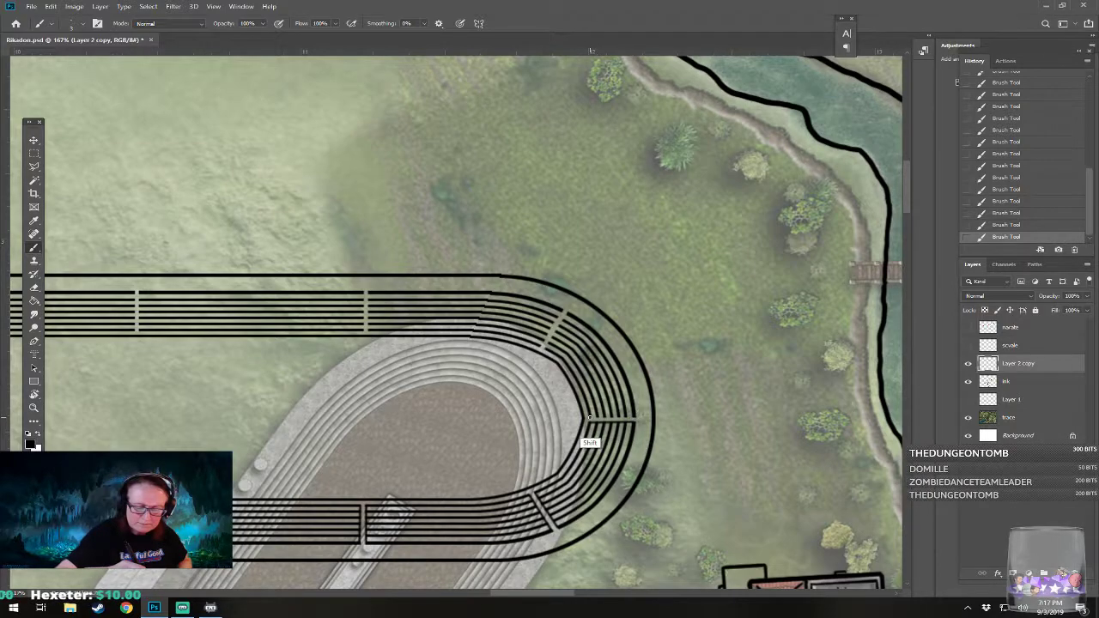
scroll(591, 443, "up", 3)
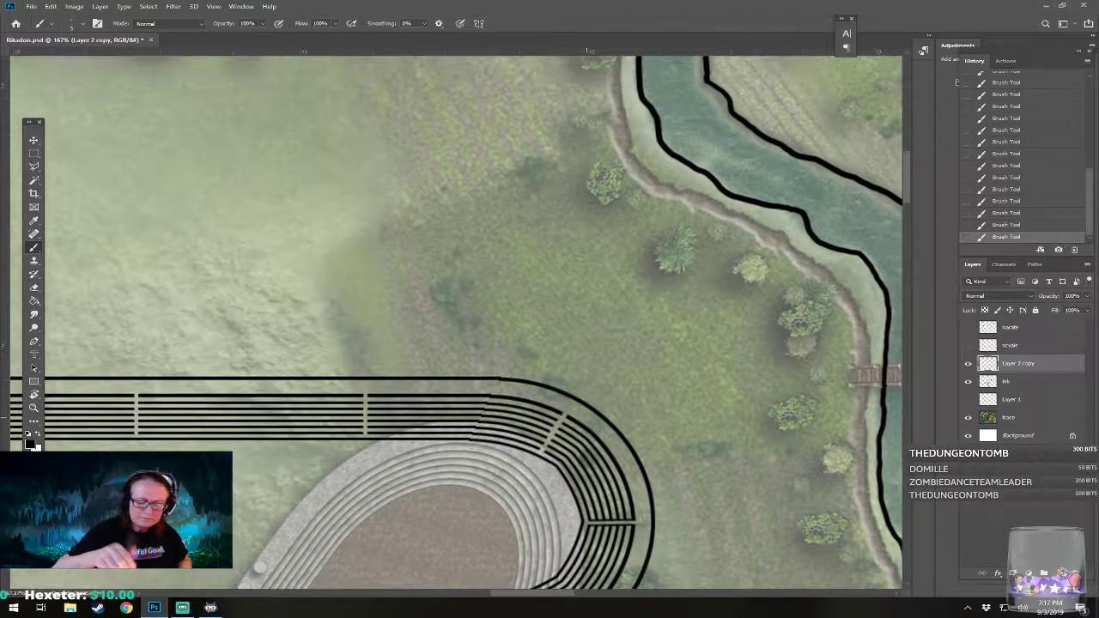
left_click(564, 416)
left_click(545, 449, "shift")
Step: Ink both edges of the right and central aisles in the racetrack's upper straight seating
left_click_drag(545, 447, 698, 435)
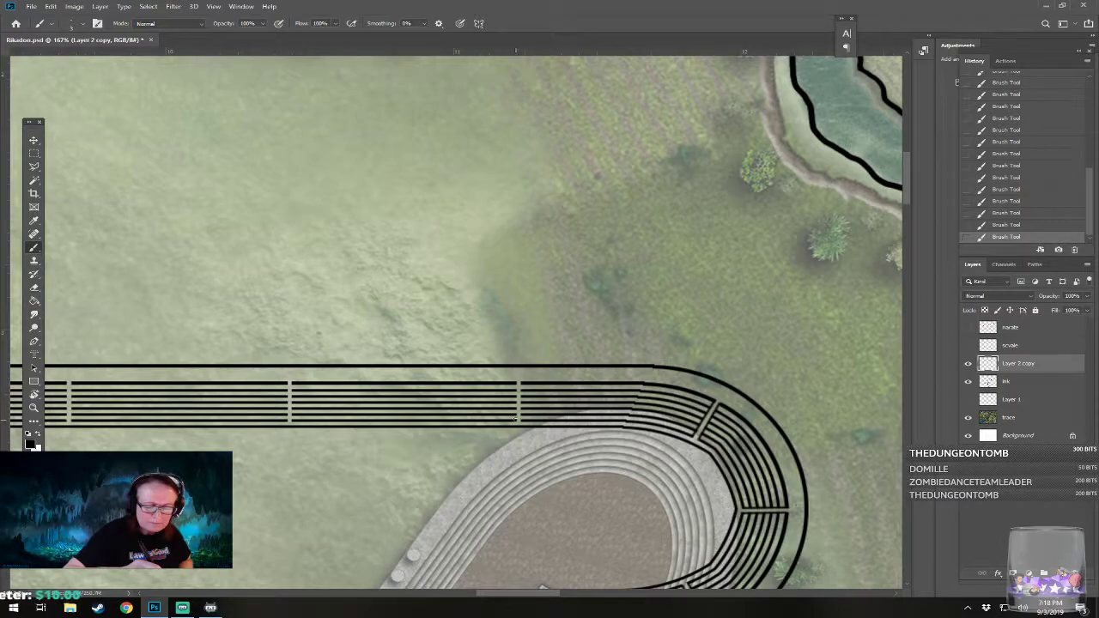
left_click(515, 420)
left_click(516, 384, "shift")
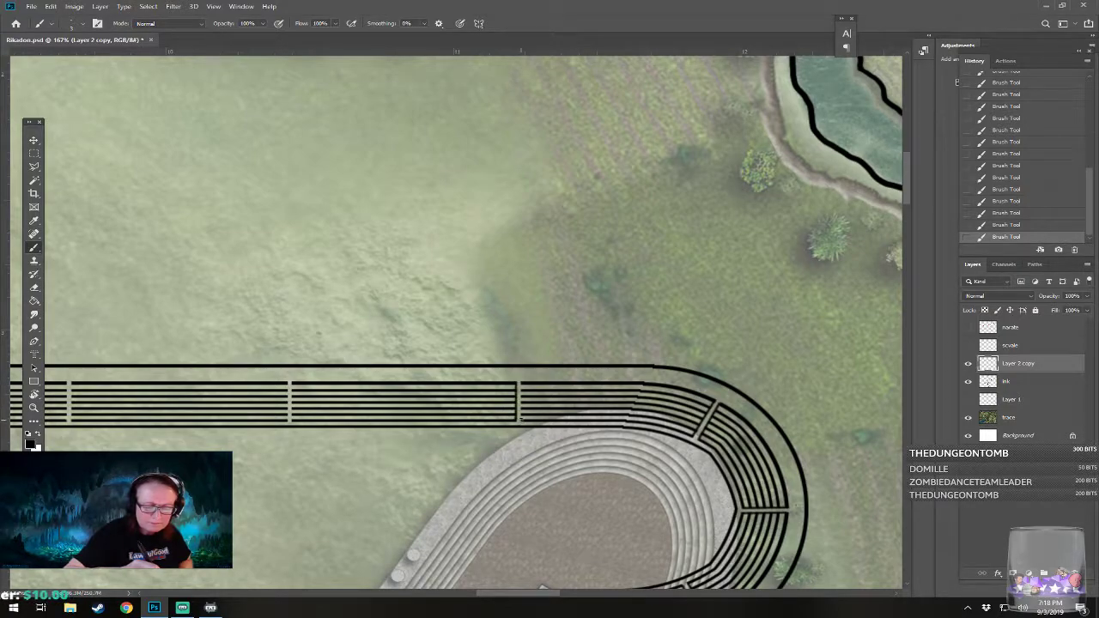
left_click(521, 420)
left_click(521, 384, "shift")
left_click_drag(521, 384, 657, 416)
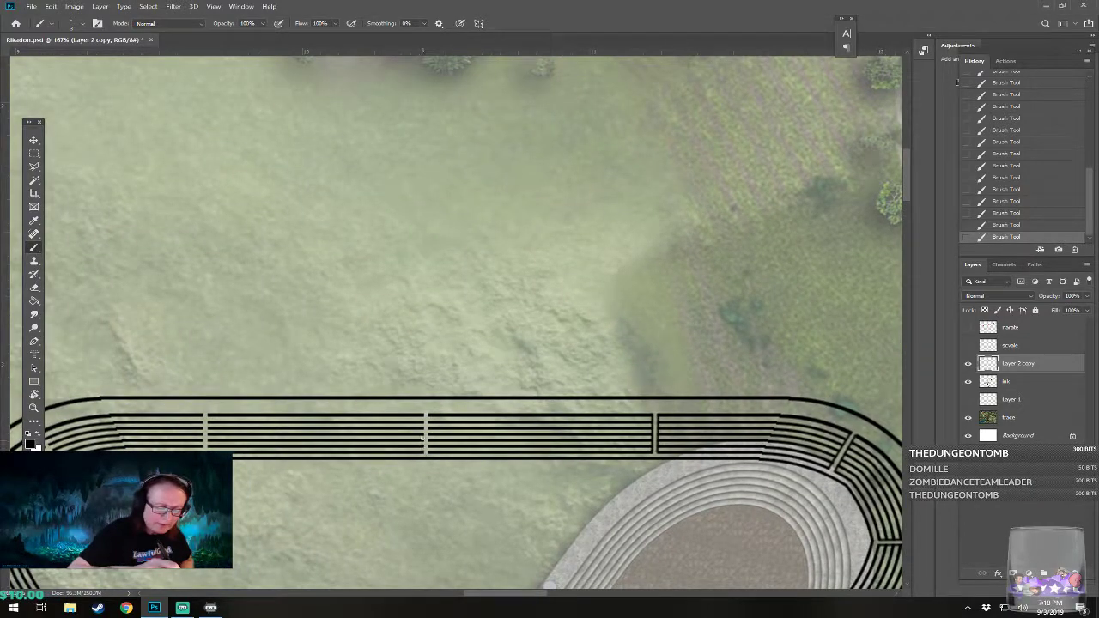
left_click(424, 445)
left_click(424, 415, "shift")
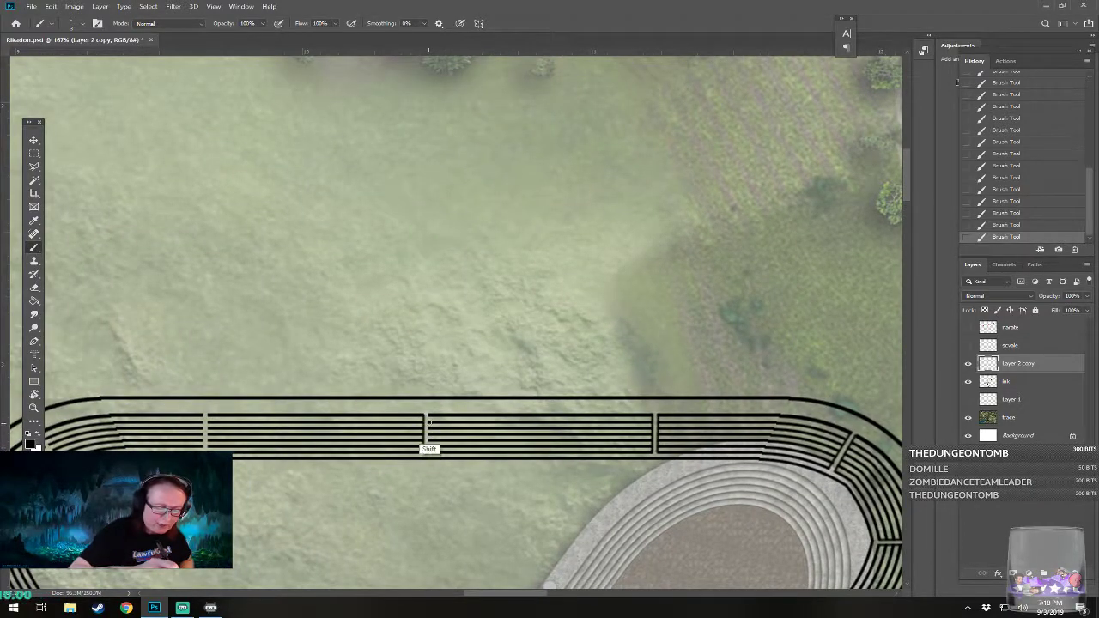
left_click(428, 414, "shift")
Step: Ink the edges of the left aisle in the upper straight seating and of the diagonal aisle on the upper-left curve
left_click_drag(430, 416, 634, 421)
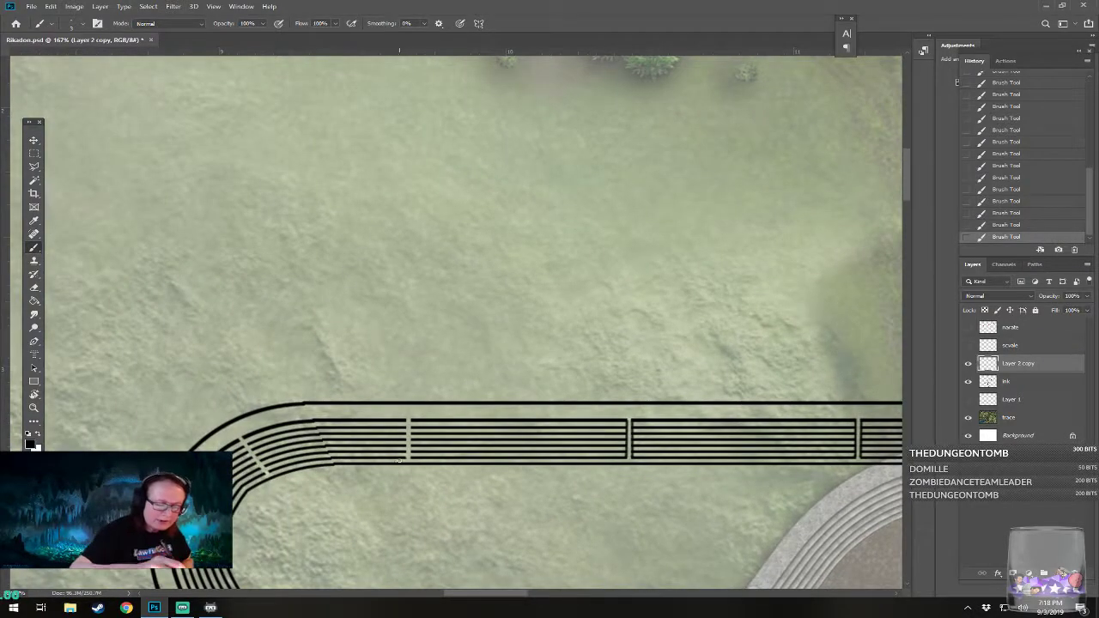
left_click(406, 419)
left_click(407, 455, "shift")
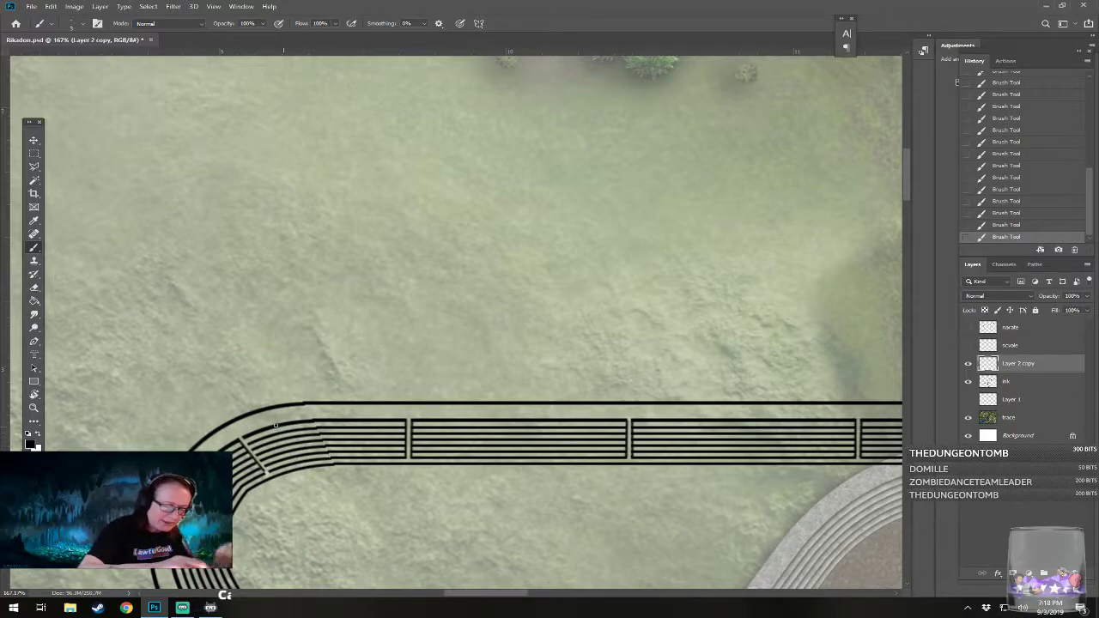
left_click(244, 436)
left_click(265, 473, "shift")
Step: Choose the Hard Round Pressure Size brush and set a new brush size for the stair marks inside the aisles
mouse_move(265, 473)
left_mouse_down()
mouse_move(418, 308)
mouse_move(482, 325)
left_mouse_up()
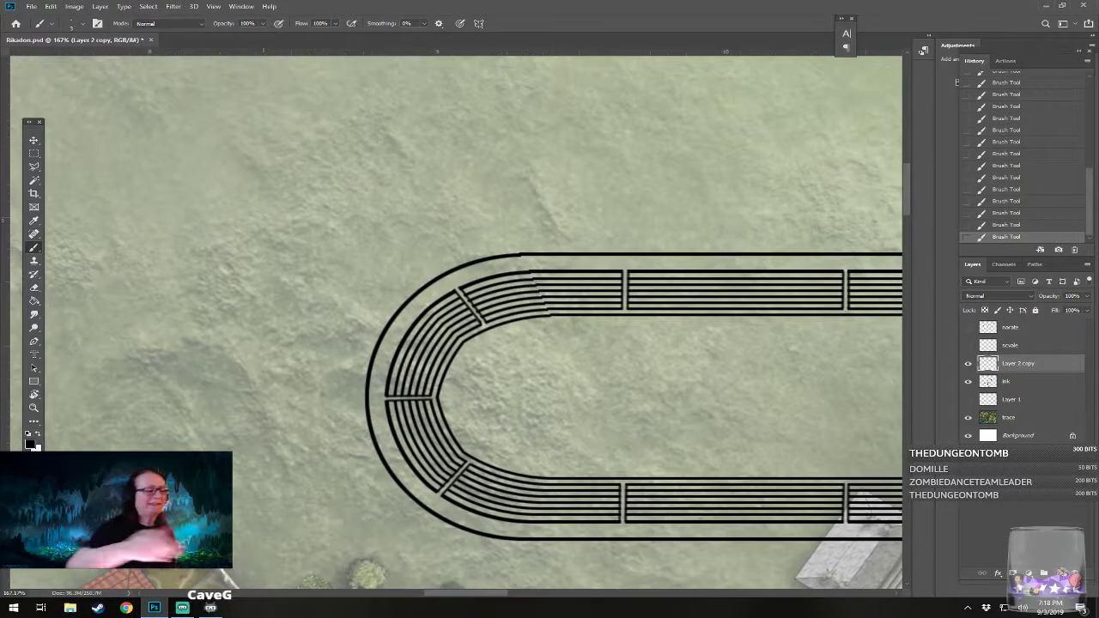
left_click(80, 26)
double_click(87, 236)
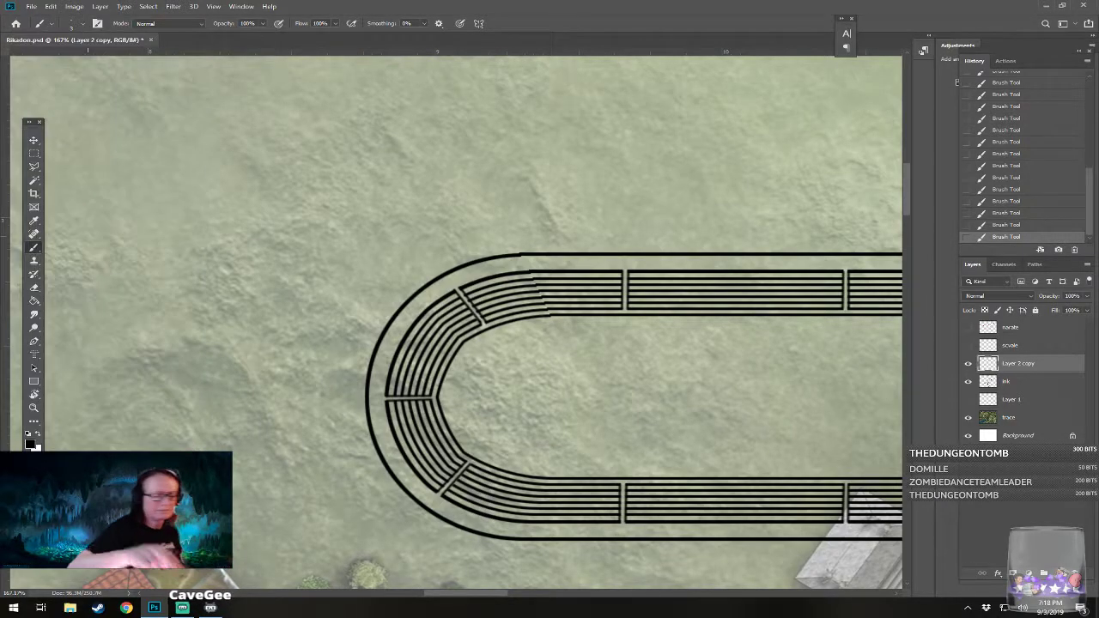
scroll(646, 337, "up", 3)
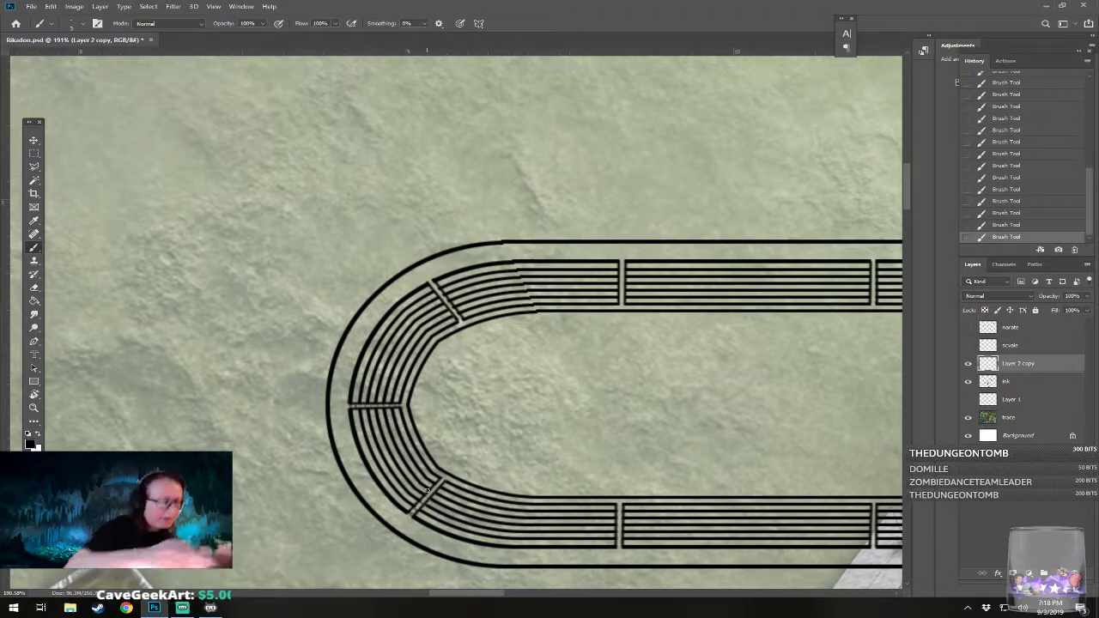
left_click(79, 24)
left_click_drag(126, 44, 92, 33)
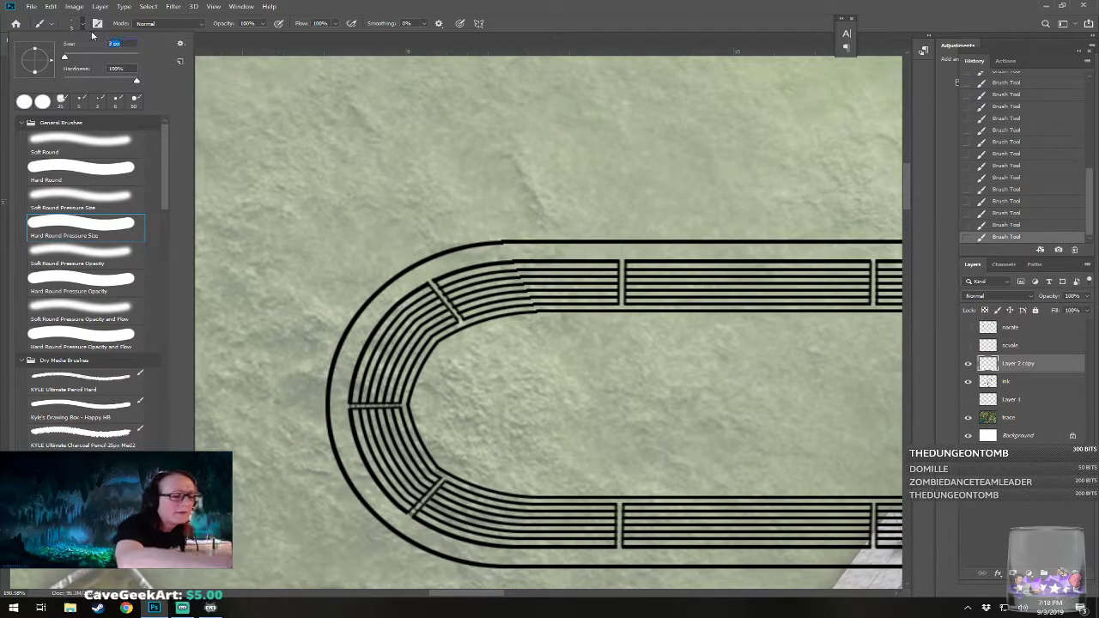
key("Return")
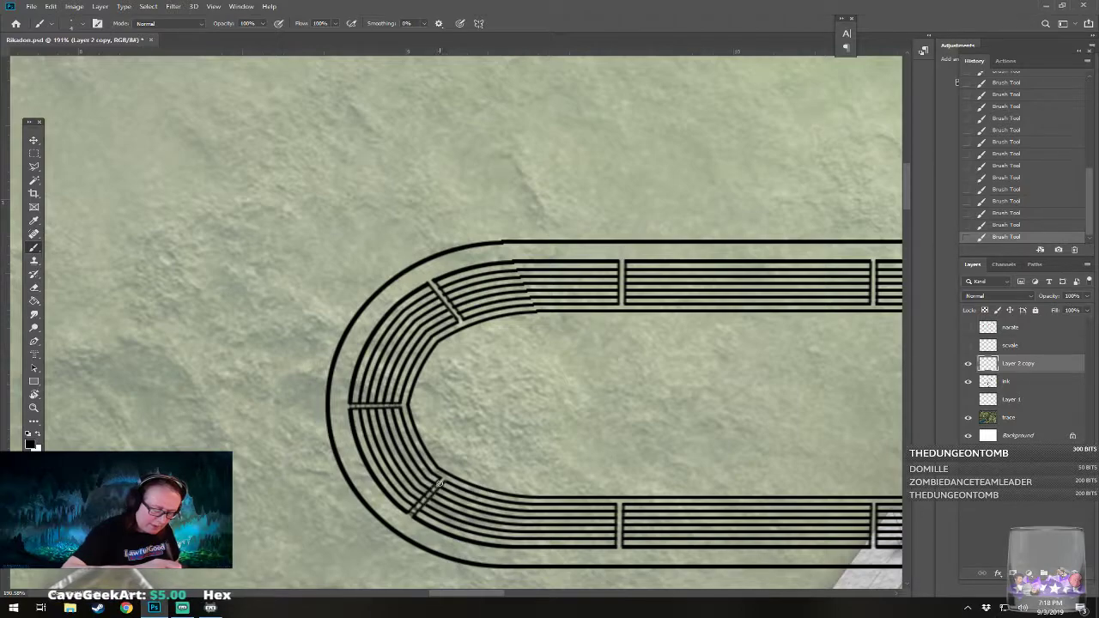
Step: Ink stair marks inside the racetrack's lower straight aisles, the diagonal aisle on the lower-right curve and the right-end aisle
left_click_drag(455, 481, 290, 443)
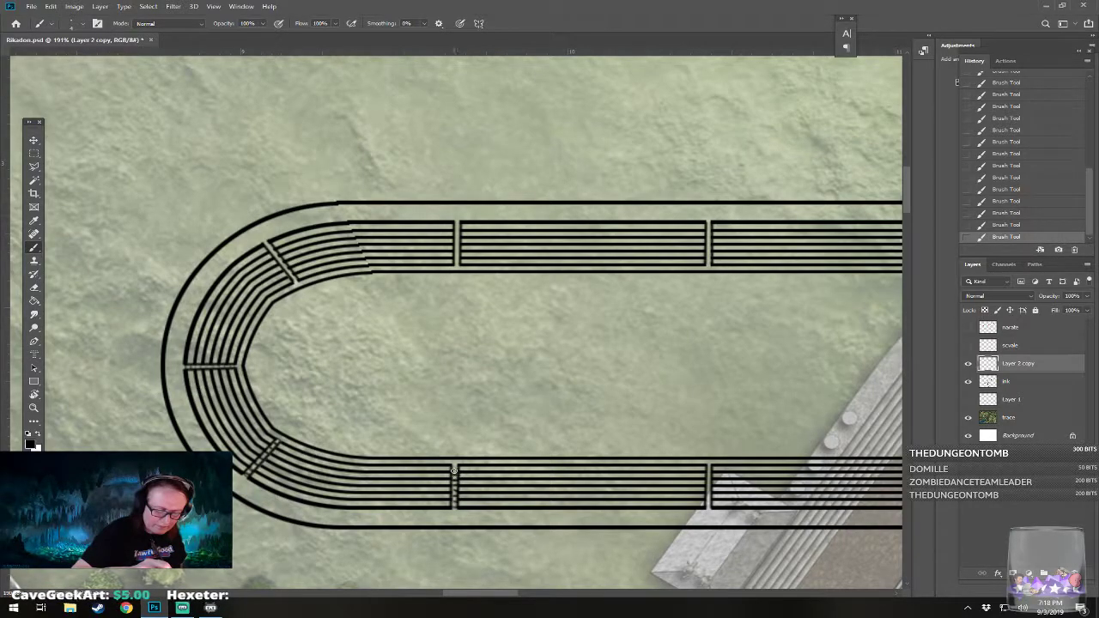
left_click_drag(481, 464, 278, 445)
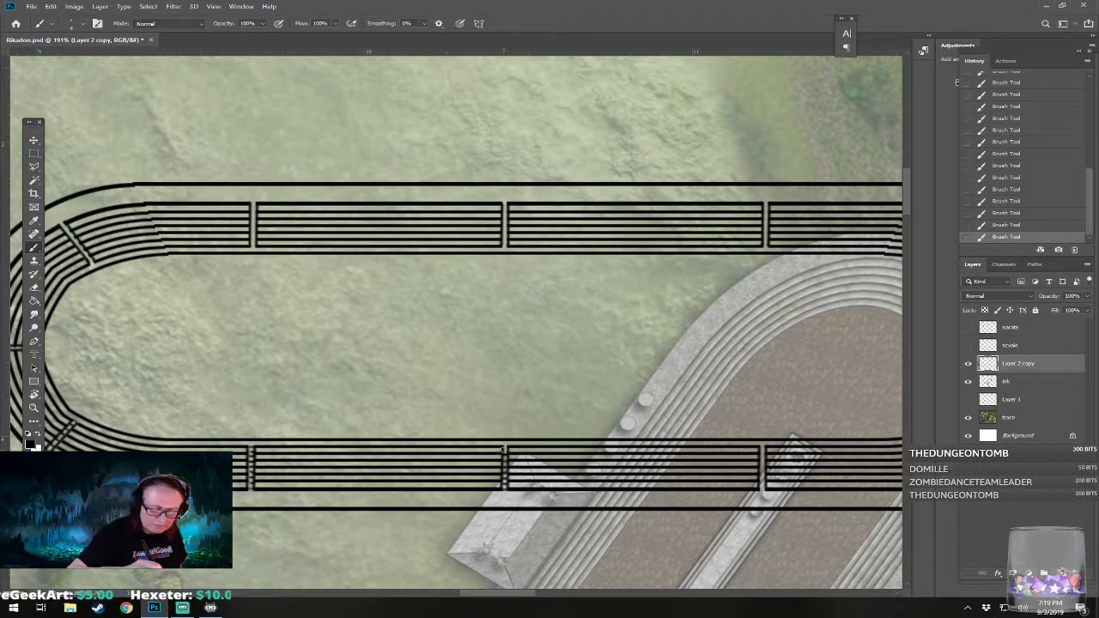
left_click_drag(512, 446, 296, 438)
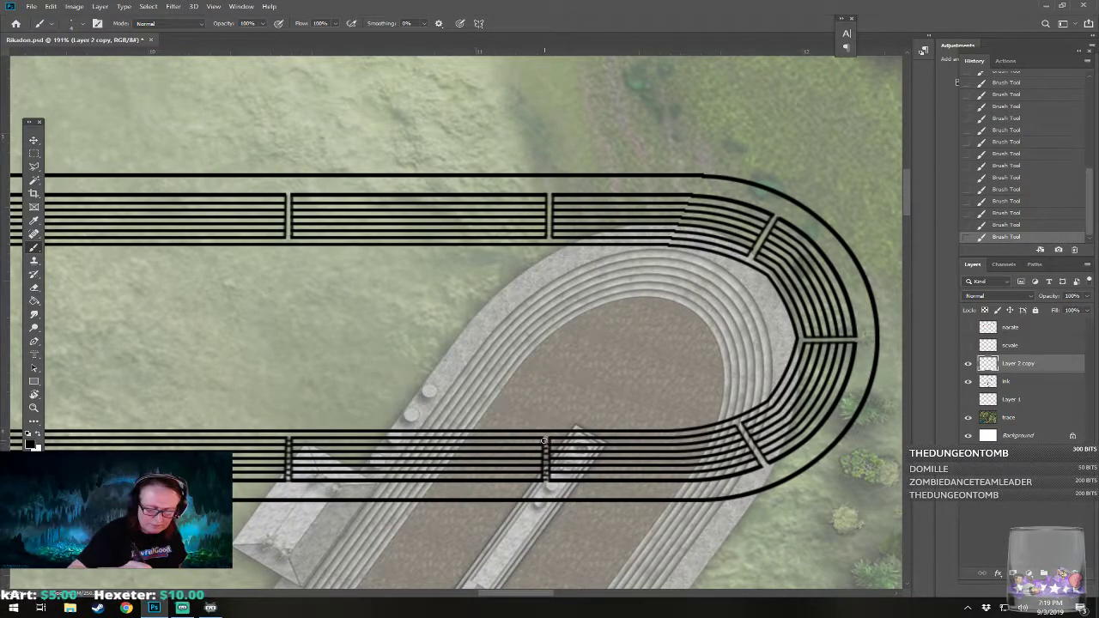
left_click_drag(566, 434, 352, 455)
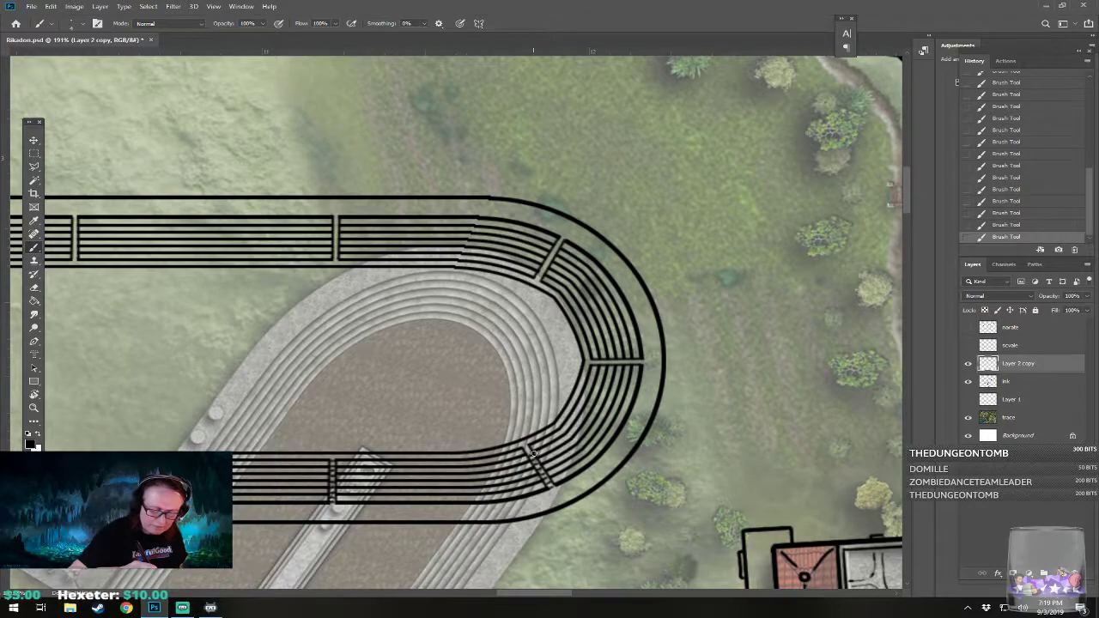
left_click_drag(533, 438, 446, 500)
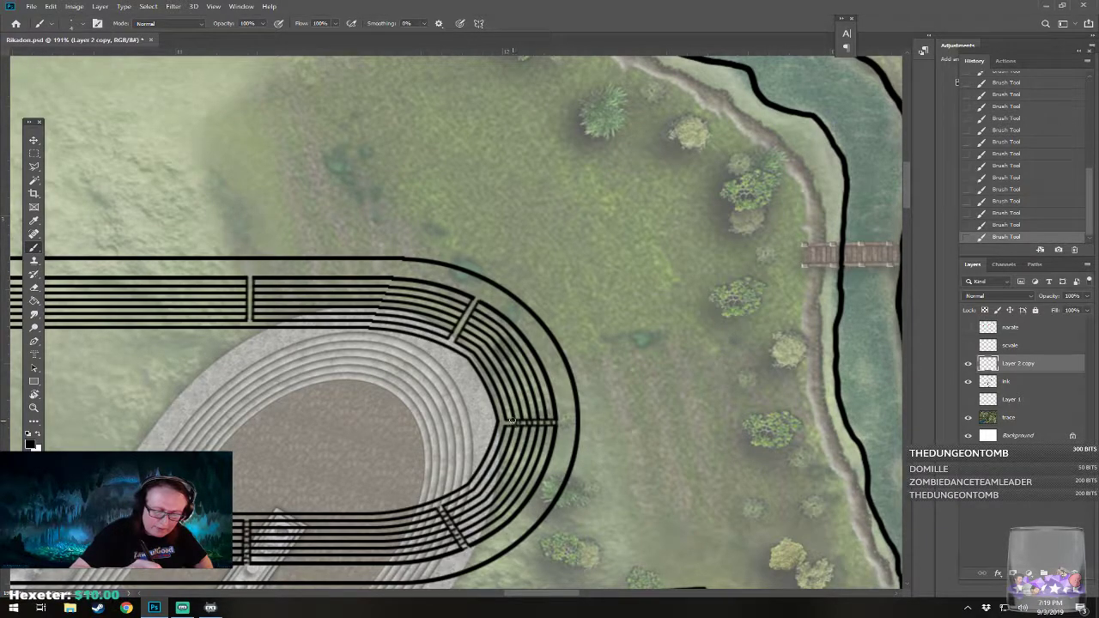
Step: Ink stair marks inside the upper-right diagonal aisle, the three upper straight aisles and the upper-left diagonal aisle
left_click_drag(508, 423, 506, 509)
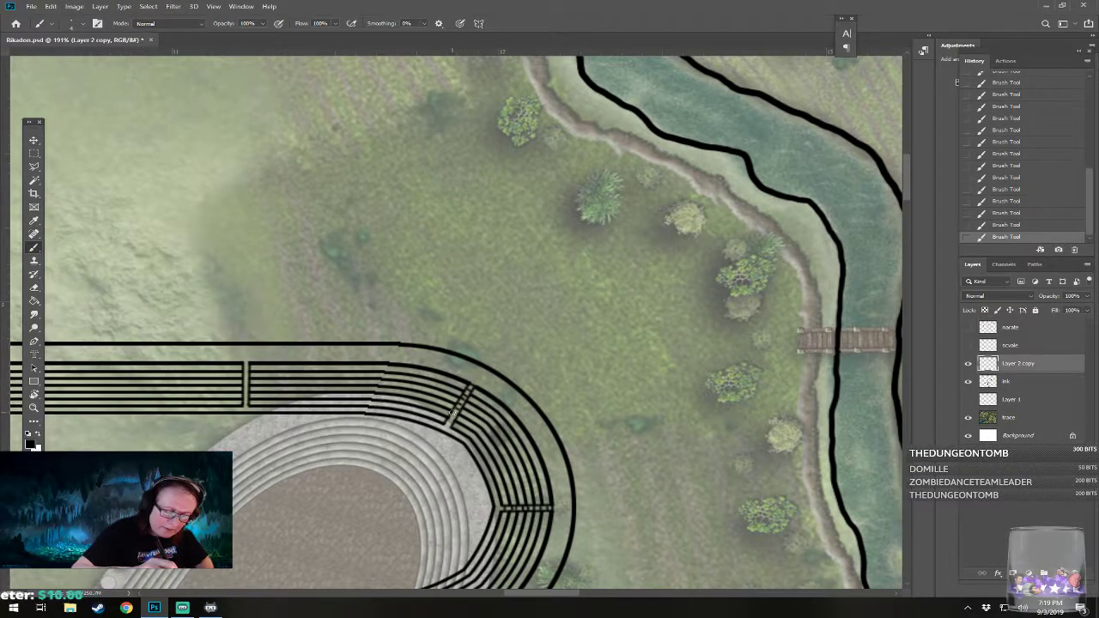
left_click_drag(450, 417, 684, 394)
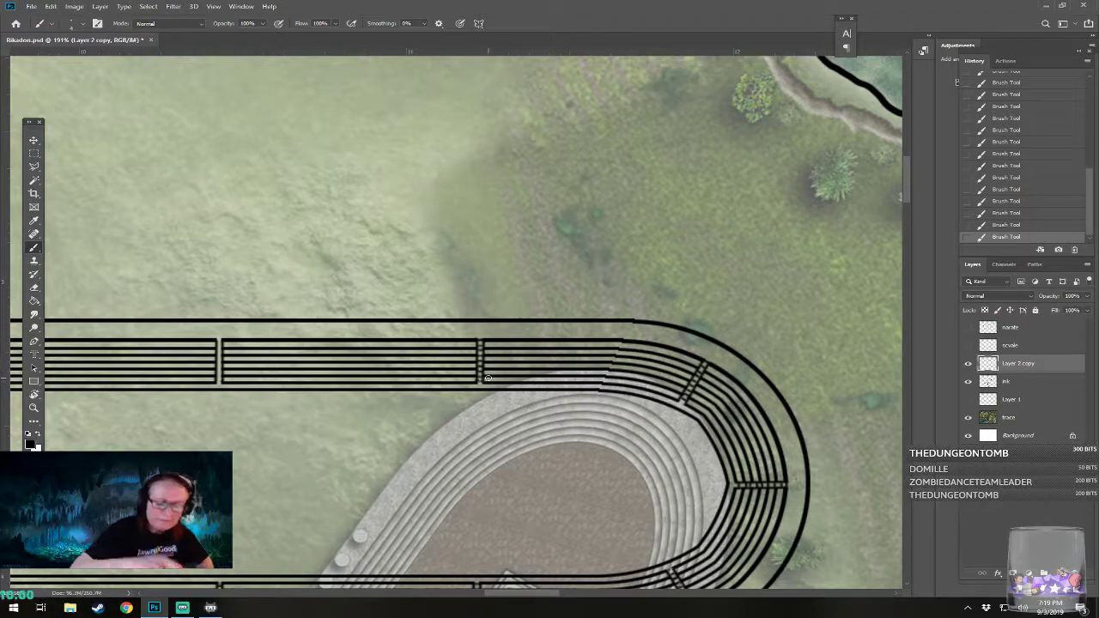
left_click_drag(479, 371, 752, 385)
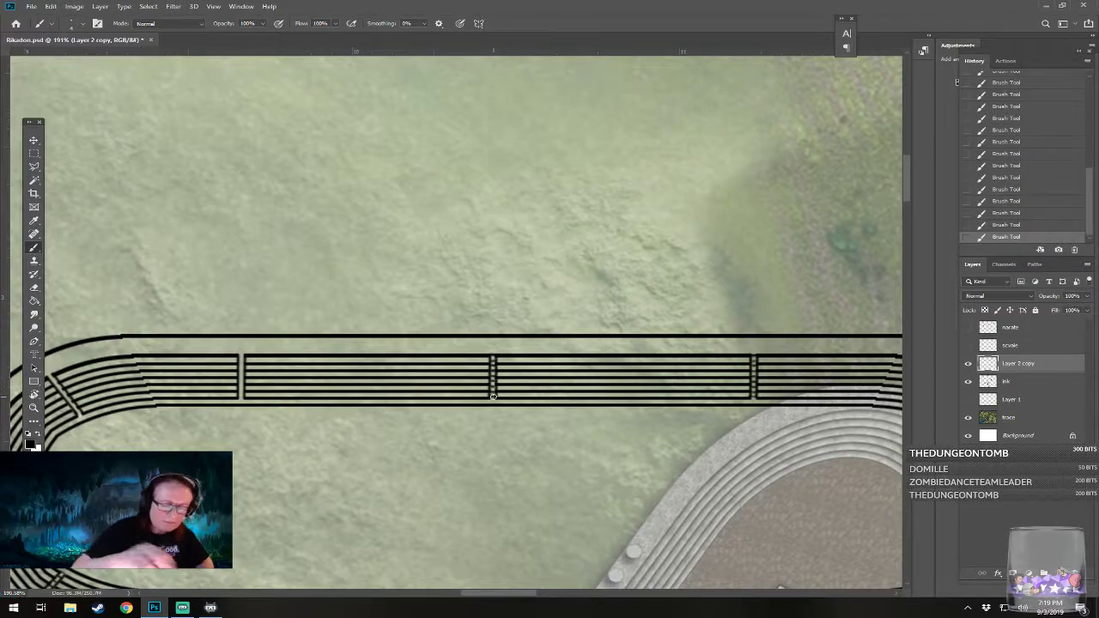
left_click_drag(493, 396, 649, 410)
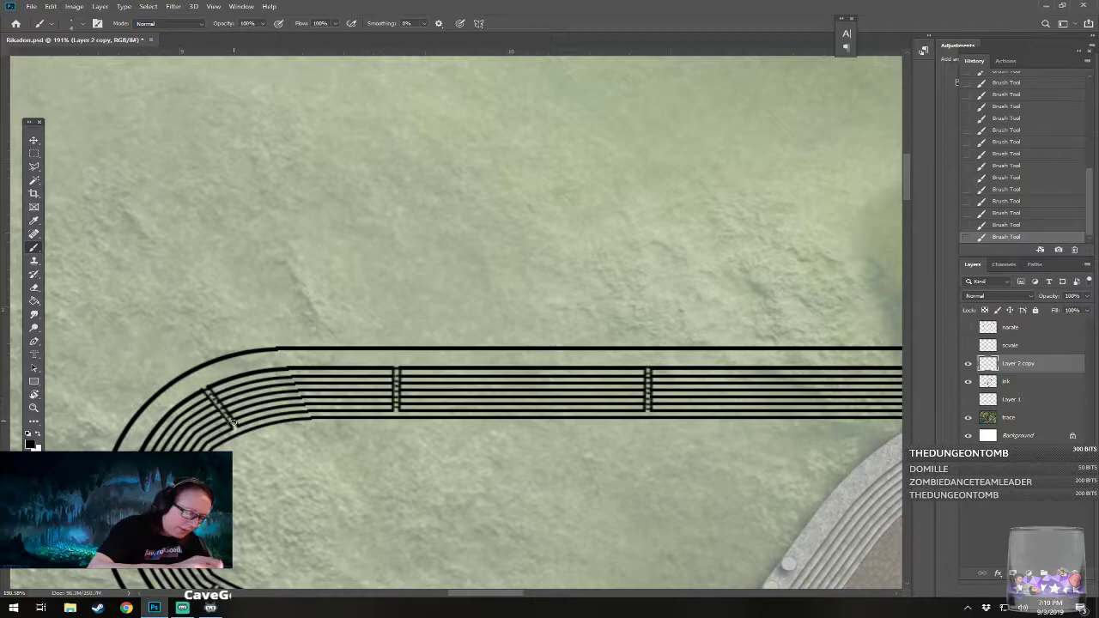
scroll(319, 258, "down", 5)
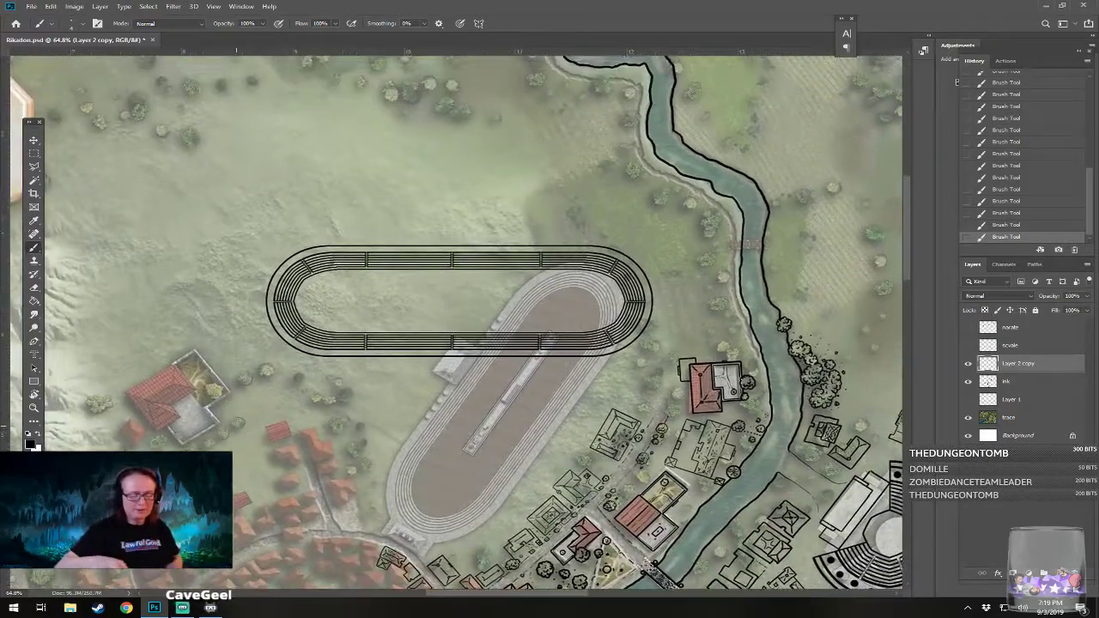
Step: Create a new layer above Layer 2 copy, test the brush with two dabs over the racetrack and toggle the layer's visibility
left_click_drag(320, 258, 326, 283)
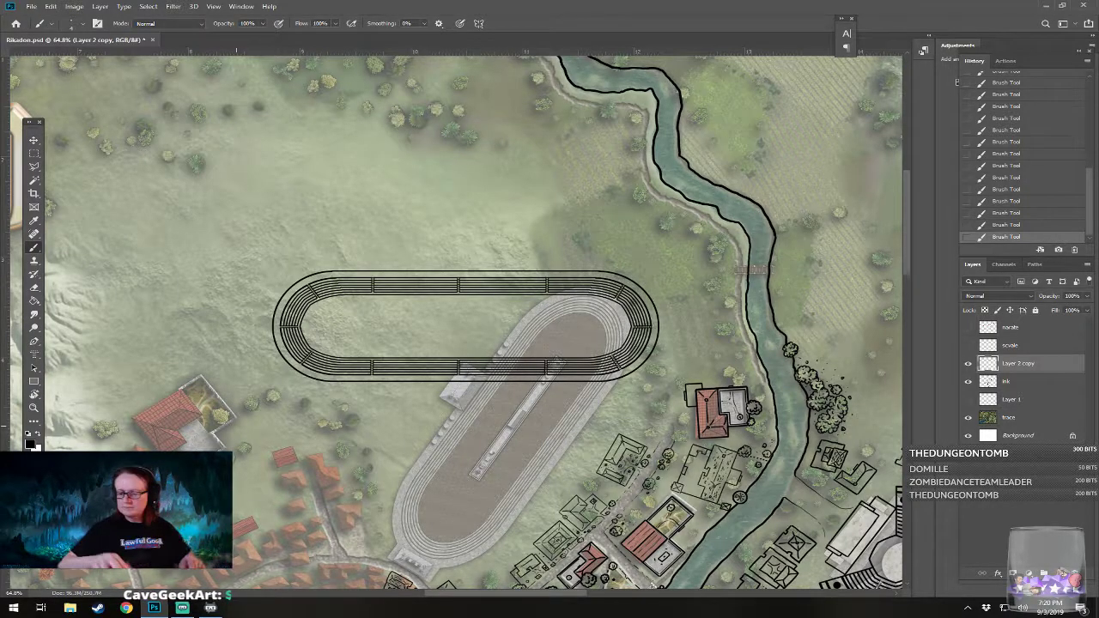
key("ctrl+shift+alt+n")
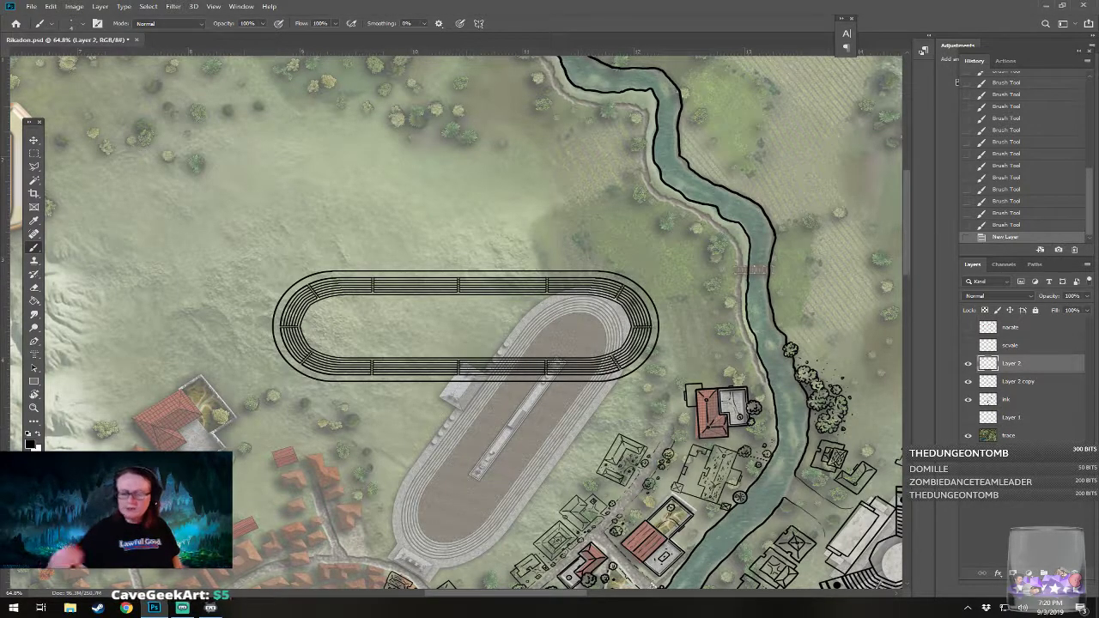
scroll(401, 221, "up", 5)
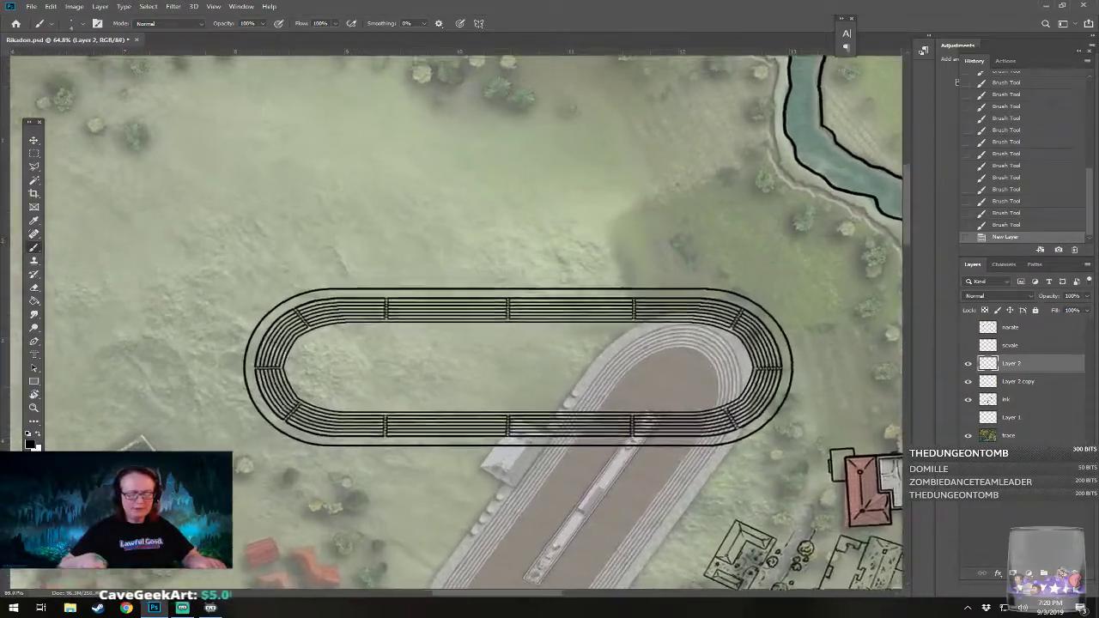
scroll(372, 310, "up", 2)
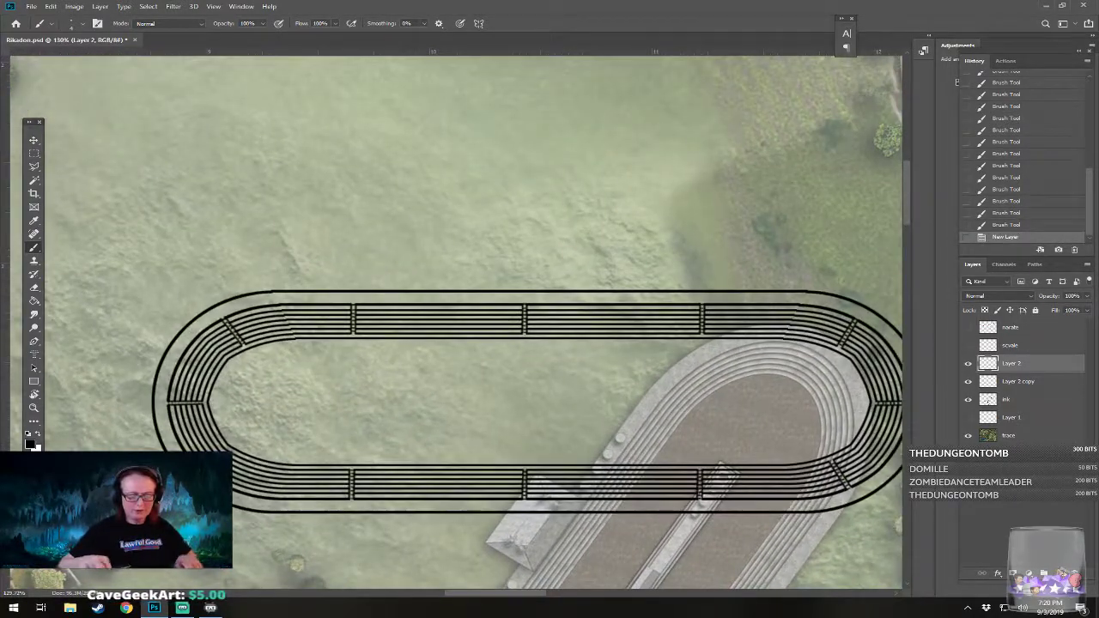
scroll(455, 317, "up", 1)
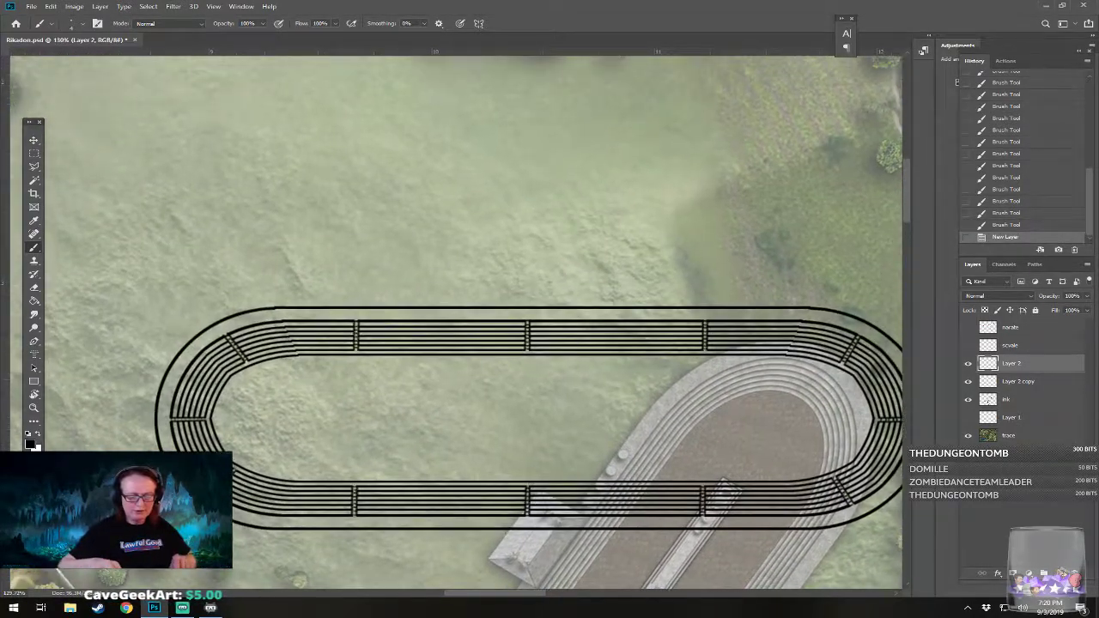
left_click(481, 260)
left_click(481, 258)
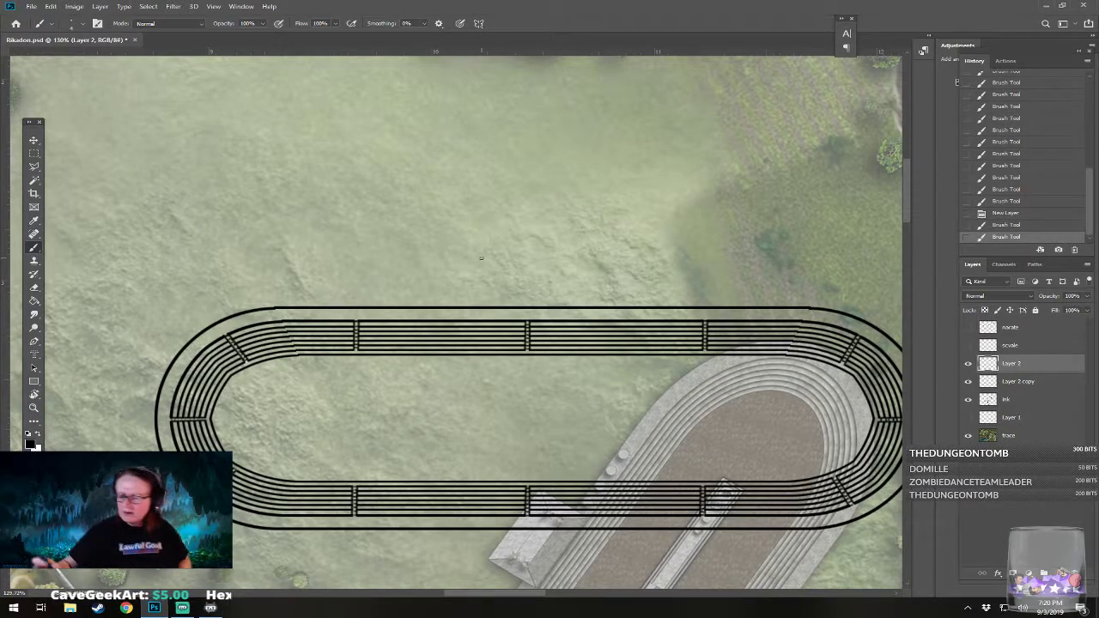
left_click(967, 364)
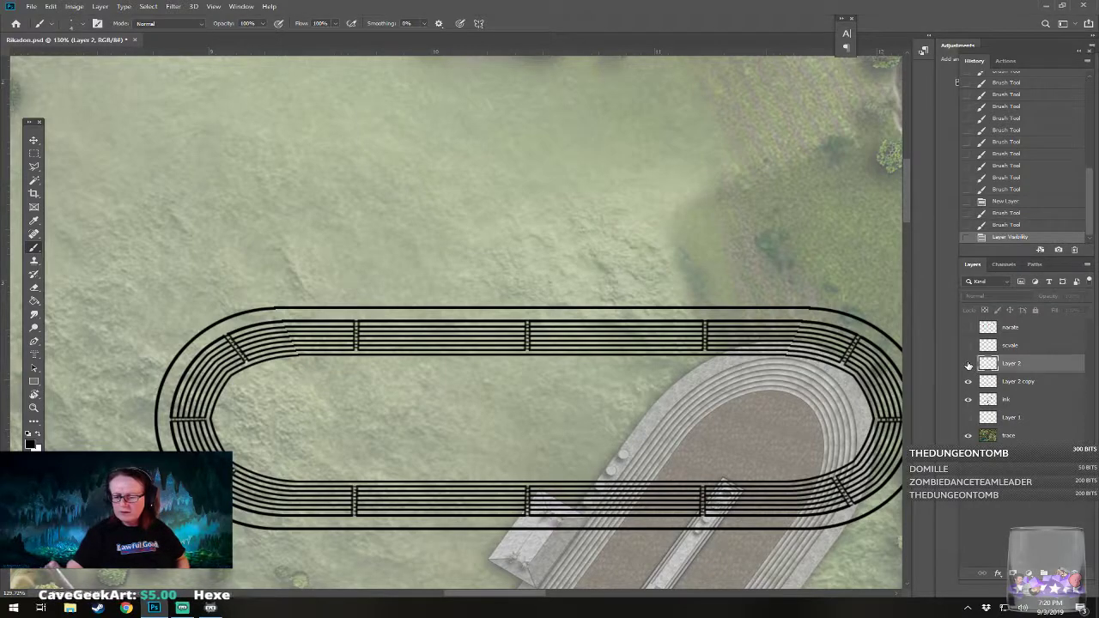
left_click(968, 364)
Step: Ink a small rectangular outline with straight lines above the middle of the racetrack and erase the overshoot at its upper-right corner
left_click(490, 242)
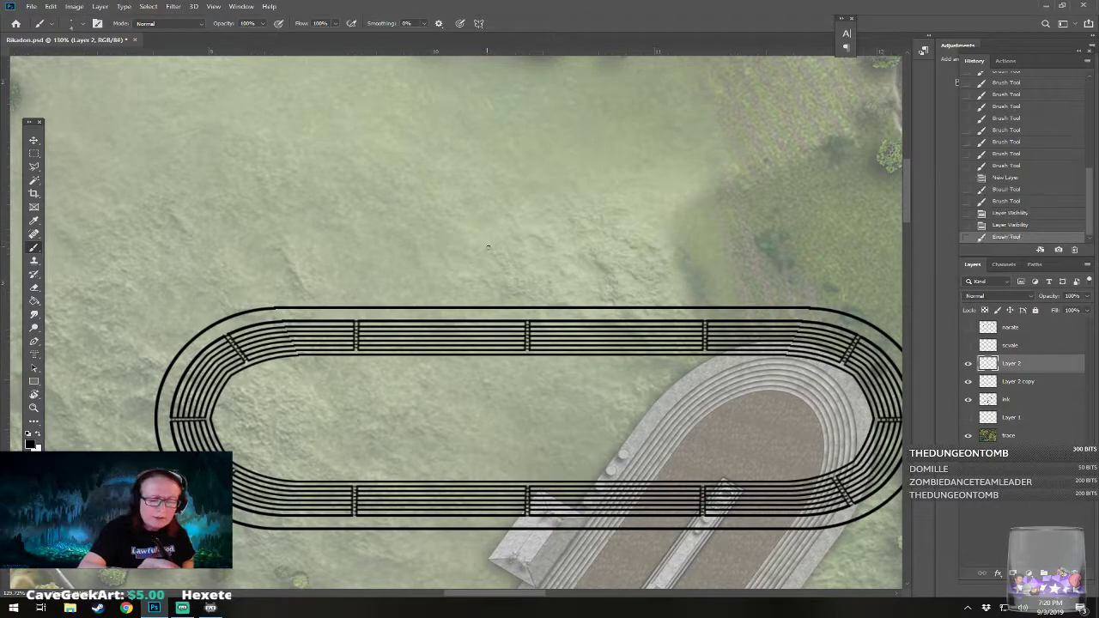
left_click(491, 279, "shift")
left_click(591, 278, "shift")
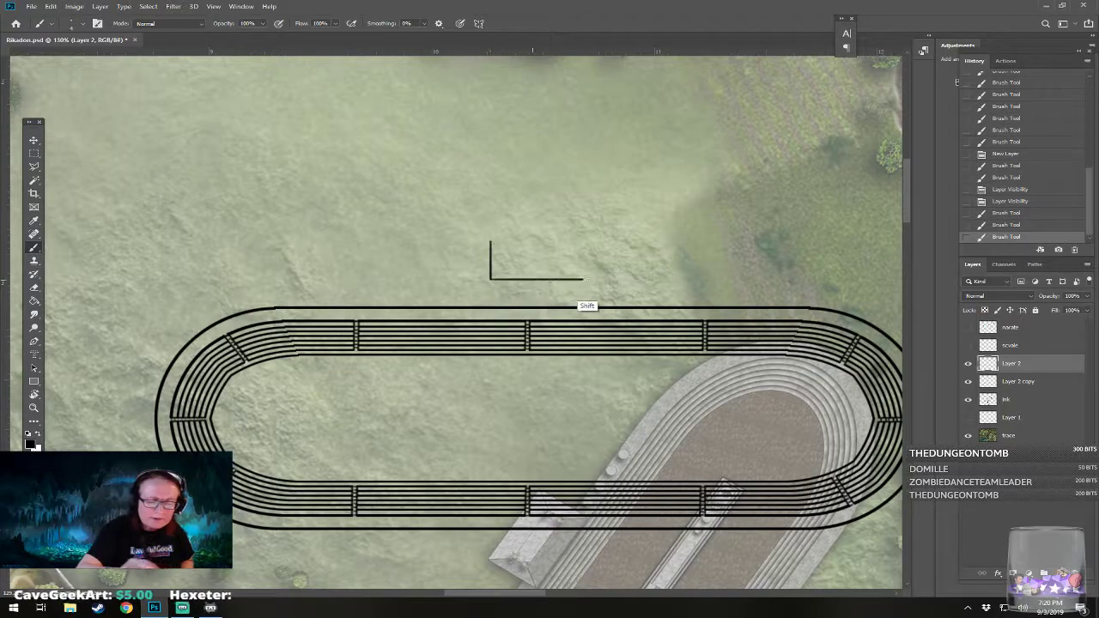
left_click(592, 240, "shift")
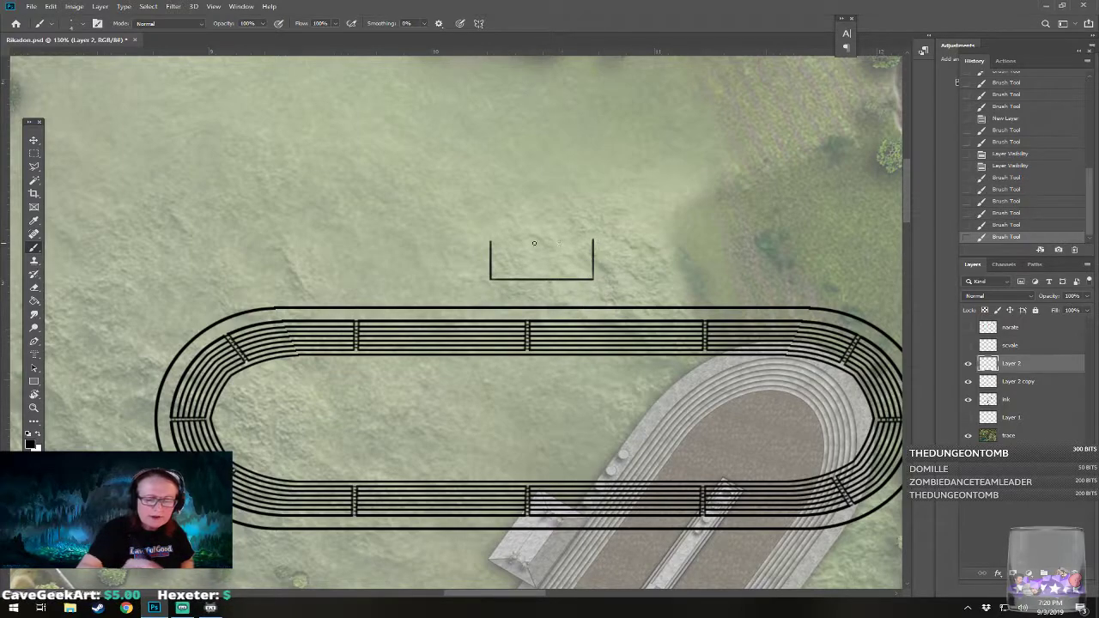
left_click(492, 241)
left_click(591, 241, "shift")
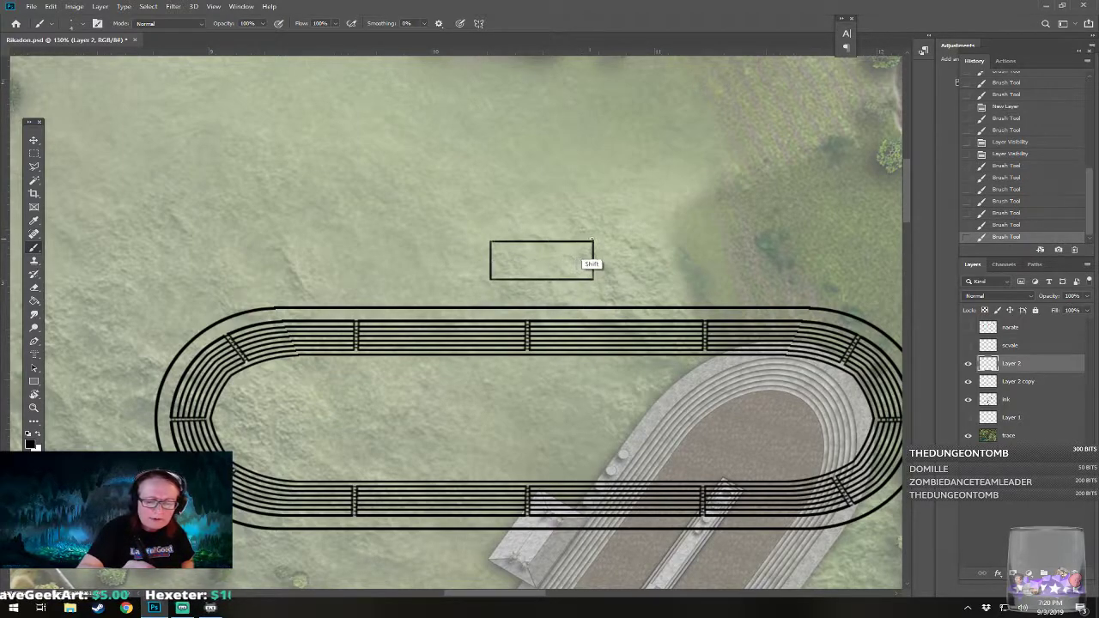
left_click_drag(591, 257, 569, 324)
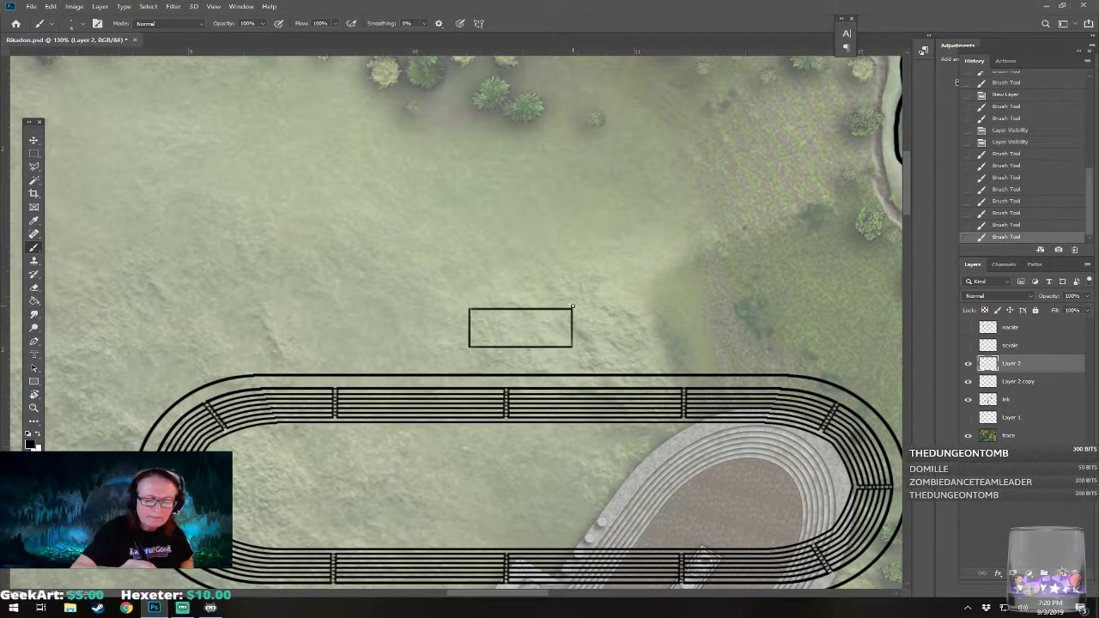
left_click(571, 306)
mouse_move(552, 498)
left_mouse_down()
mouse_move(575, 305)
mouse_move(575, 528)
left_mouse_up()
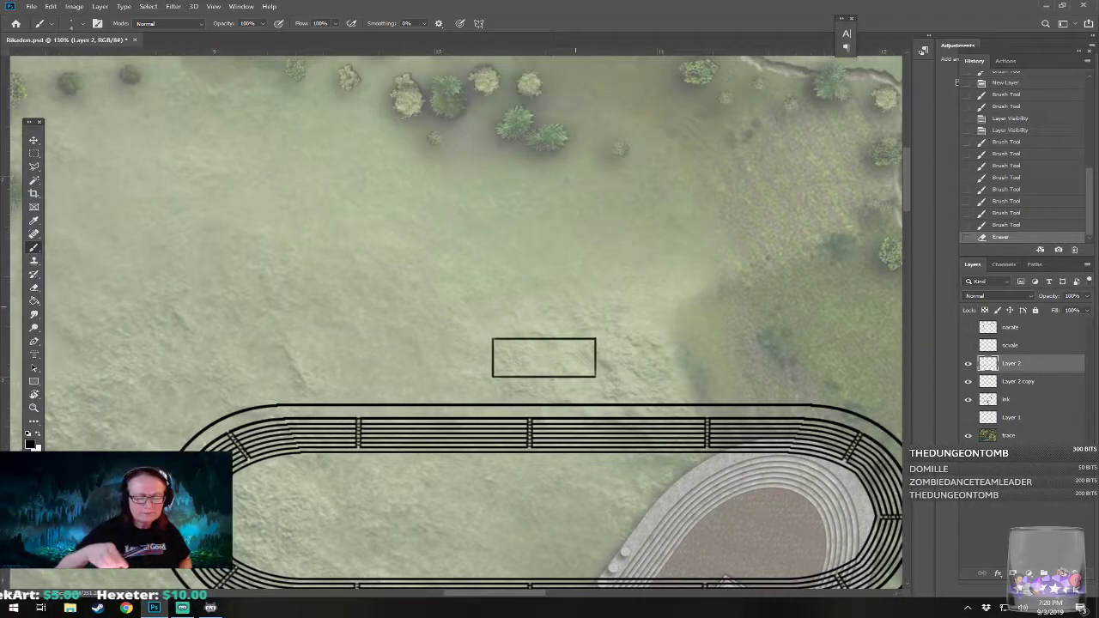
Step: Draw a smaller rectangle with thin straight lines inside the rectangular outline above the racetrack
left_click(508, 348)
left_click(576, 348, "shift")
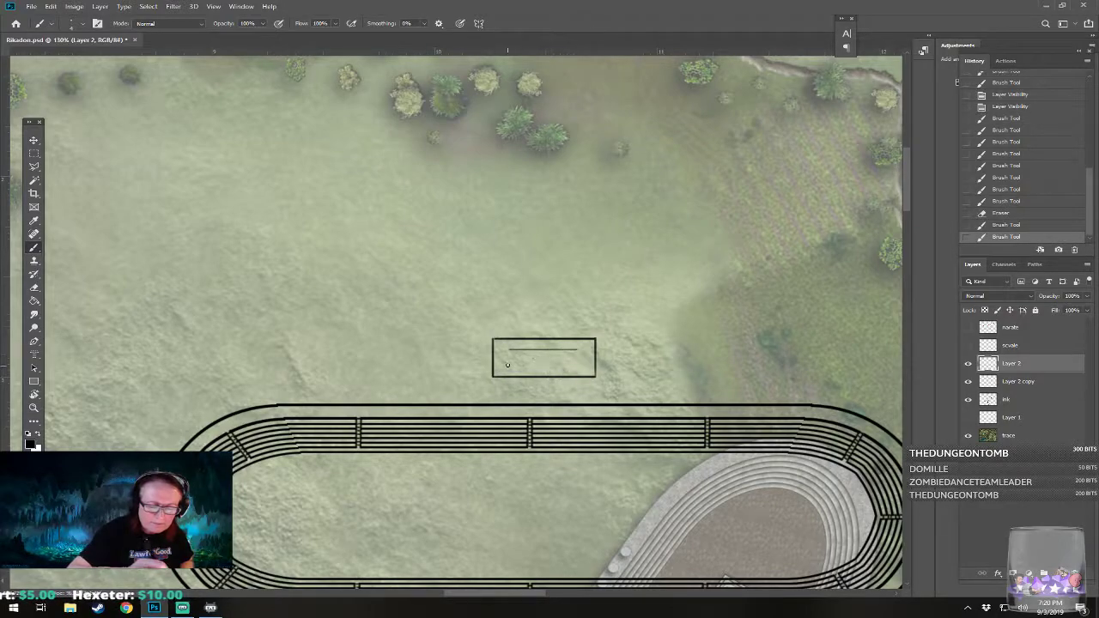
left_click(509, 364)
left_click(576, 364, "shift")
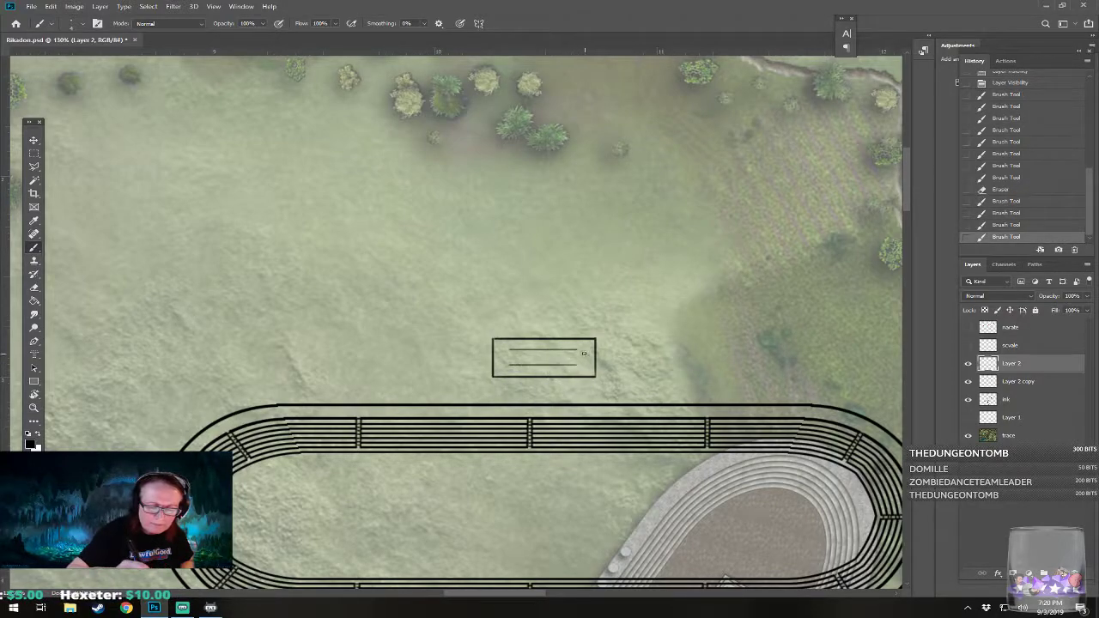
left_click(577, 349, "shift")
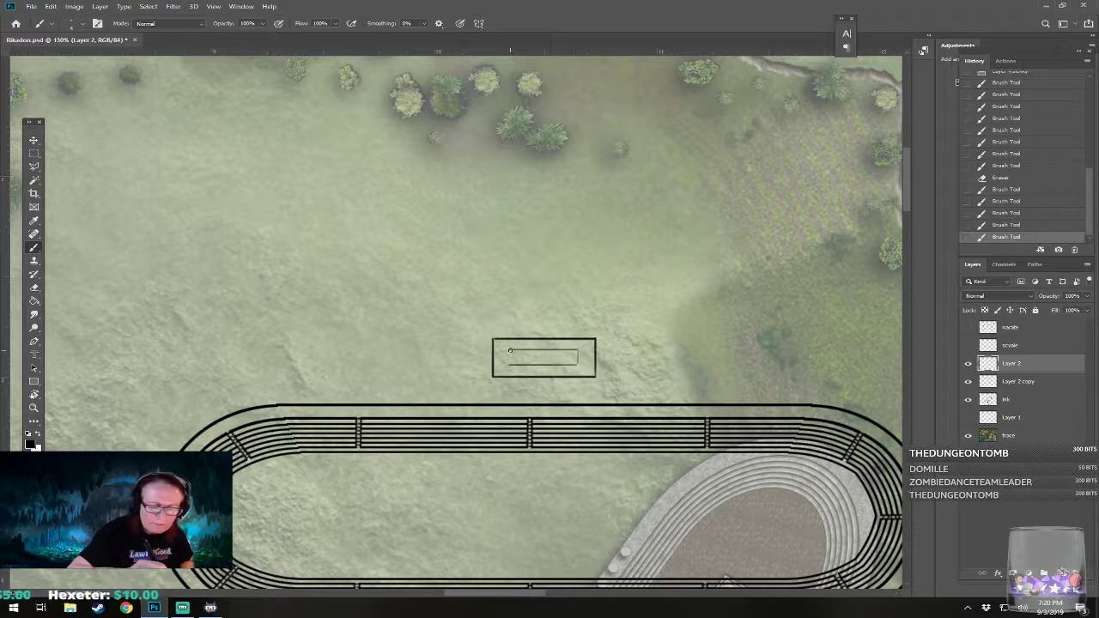
left_click(511, 360, "shift")
Step: Mark the corners of the inner rectangle with small circles and ink over its short sides
left_click(506, 349)
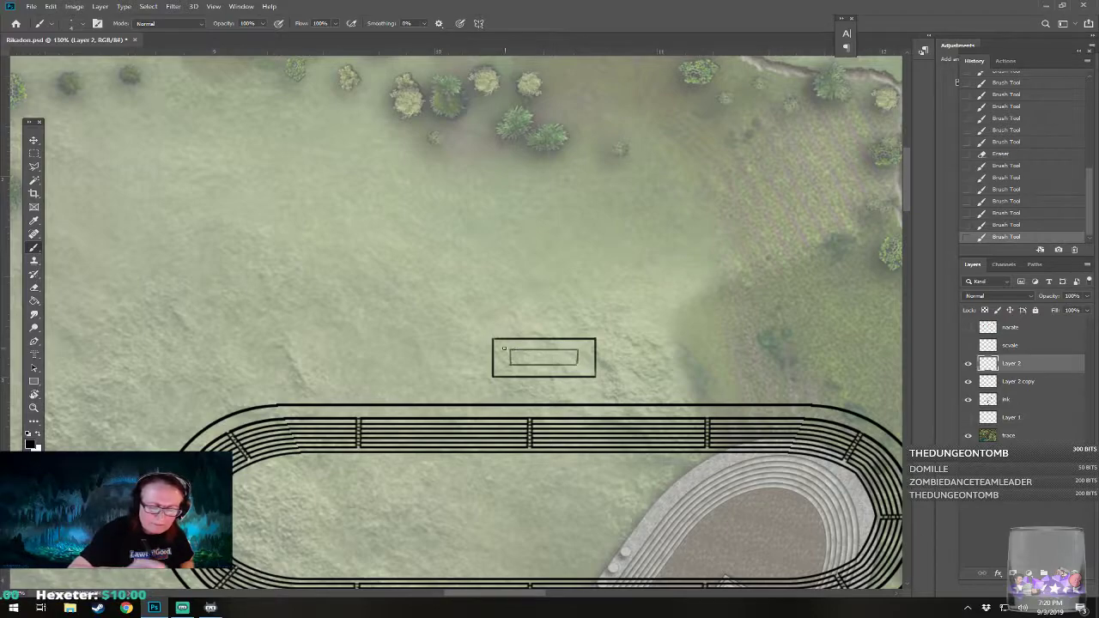
left_click(509, 349)
left_click(508, 367, "shift")
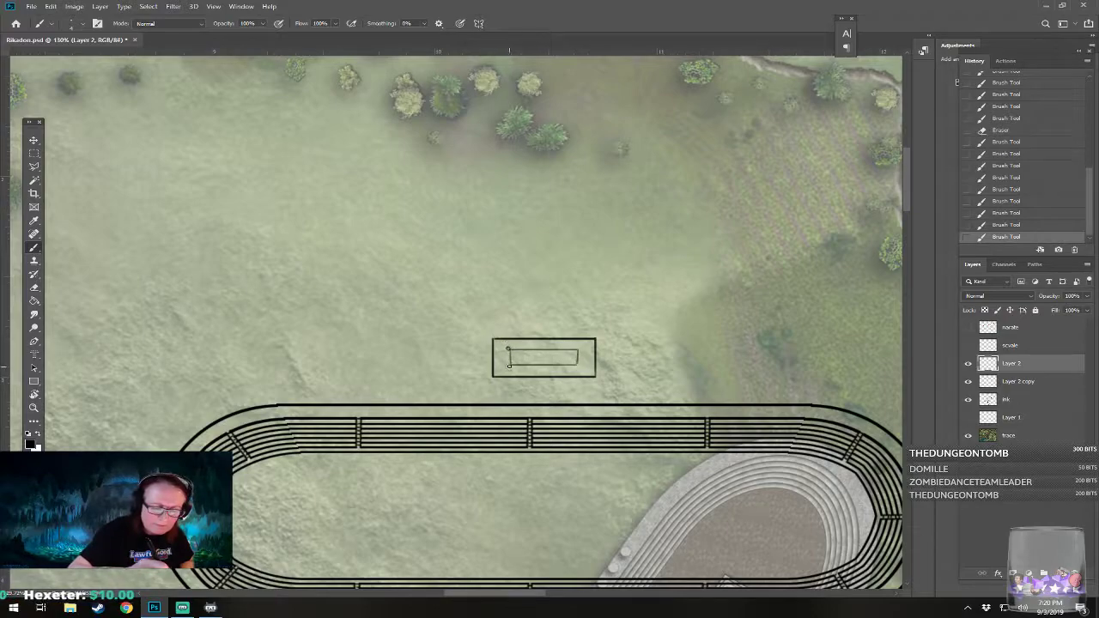
left_click(579, 349)
left_click(578, 367, "shift")
Step: Connect the inner rectangle's corners to the outer rectangle's corners with short diagonal lines
left_click(579, 366)
left_click(593, 375, "shift")
left_click(578, 348)
left_click(593, 340, "shift")
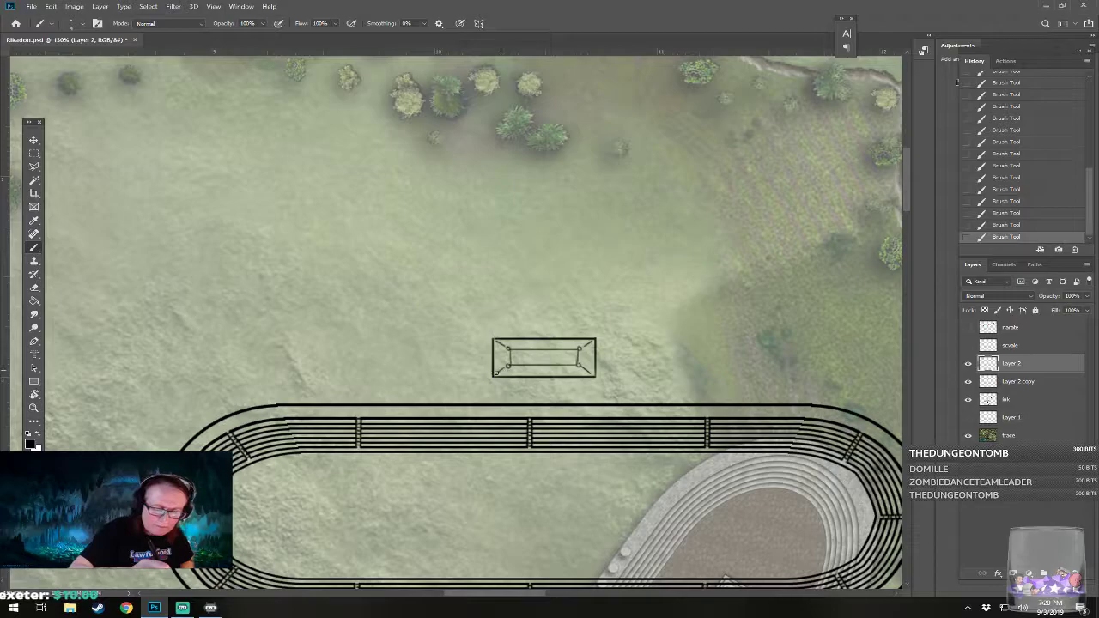
mouse_move(504, 367)
left_mouse_down()
mouse_move(511, 136)
mouse_move(493, 84)
mouse_move(449, 327)
mouse_move(452, 375)
left_mouse_up()
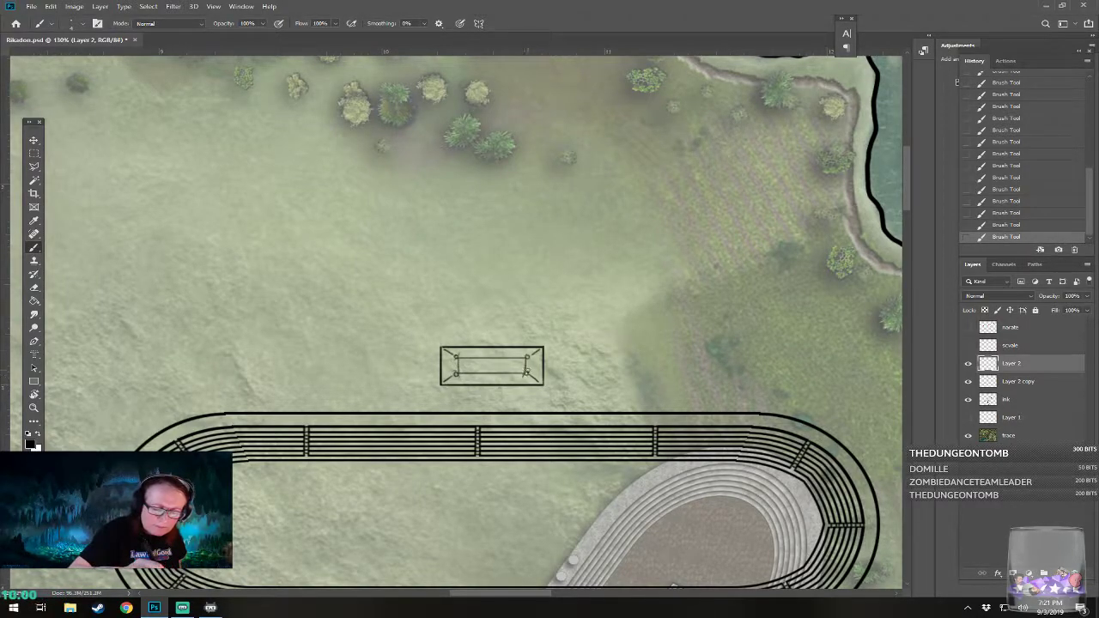
Step: Move the small roofed building outline down so it straddles the upper outer edge of the inked racetrack
left_click_drag(525, 354, 601, 329)
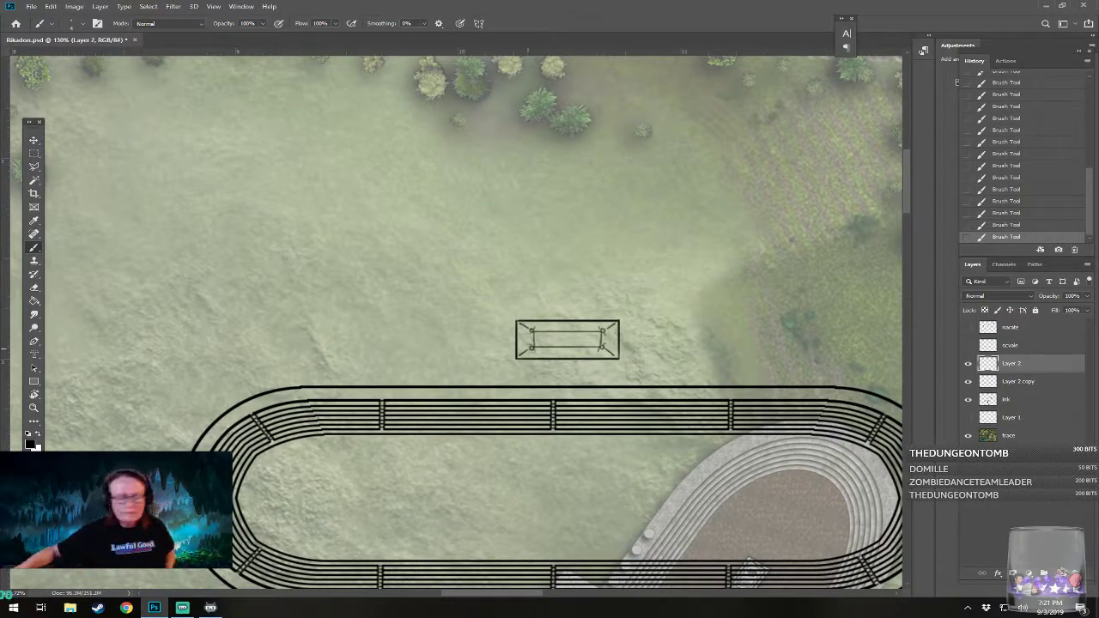
left_click(34, 140)
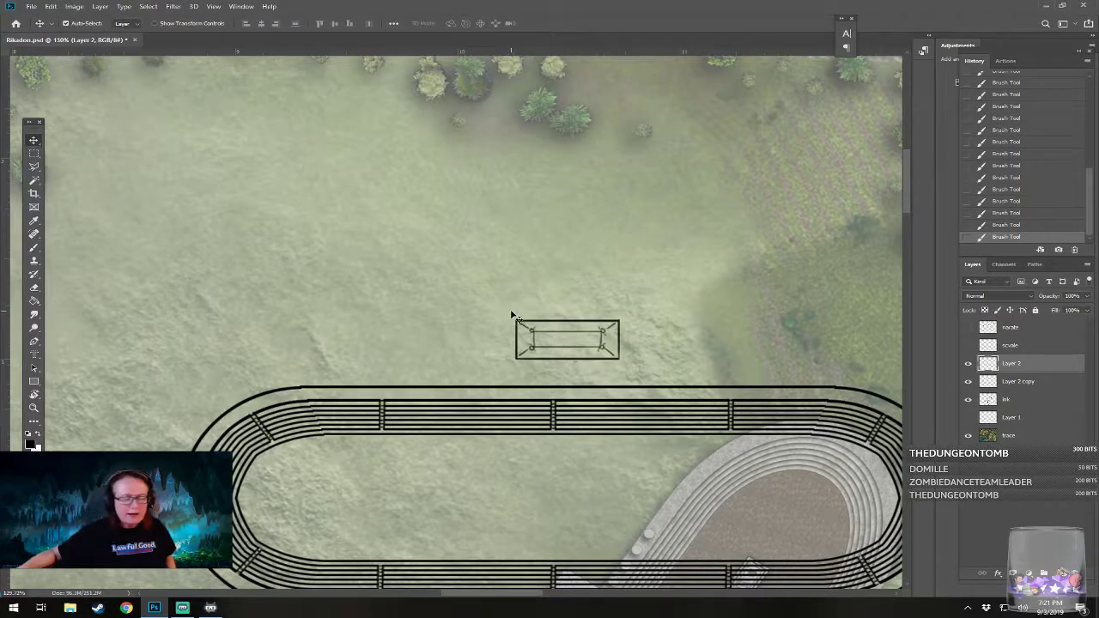
left_click_drag(581, 348, 571, 390)
left_click(617, 472)
mouse_move(617, 472)
left_mouse_down()
mouse_move(589, 329)
mouse_move(637, 444)
left_mouse_up()
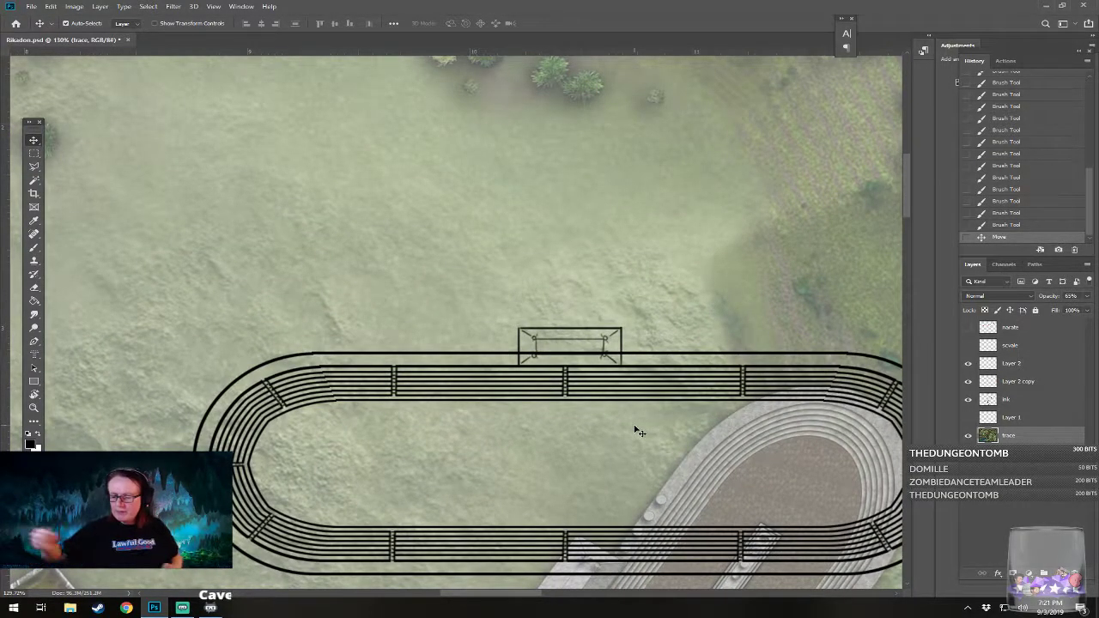
Step: On Layer 2 copy, erase the part of the track's outer line that runs through the small building
left_click(1026, 381)
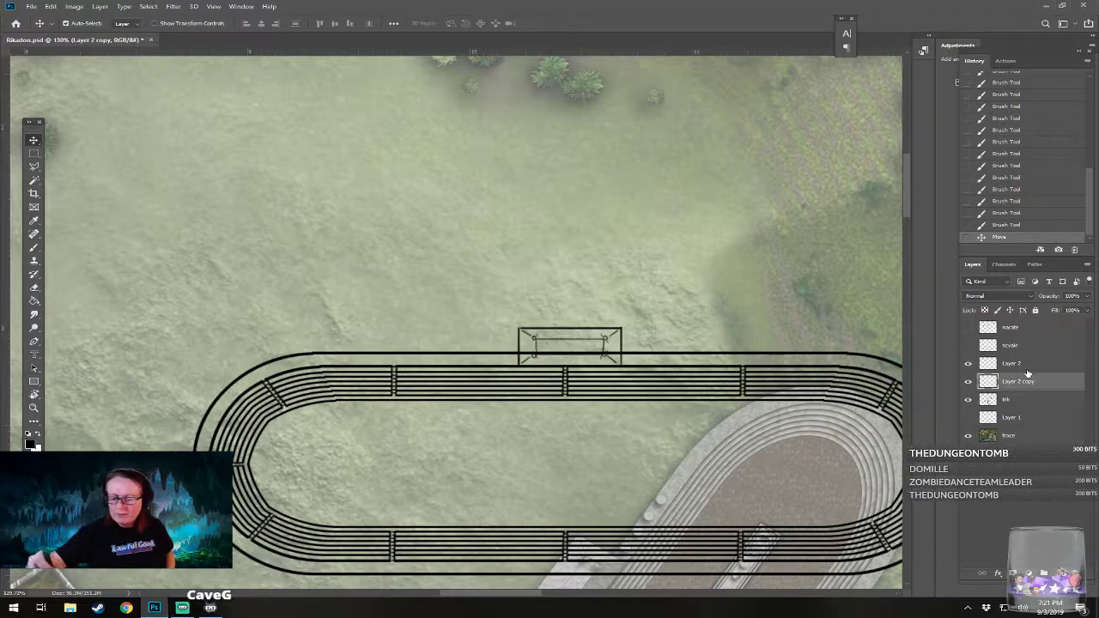
left_click(968, 381)
left_click(968, 382)
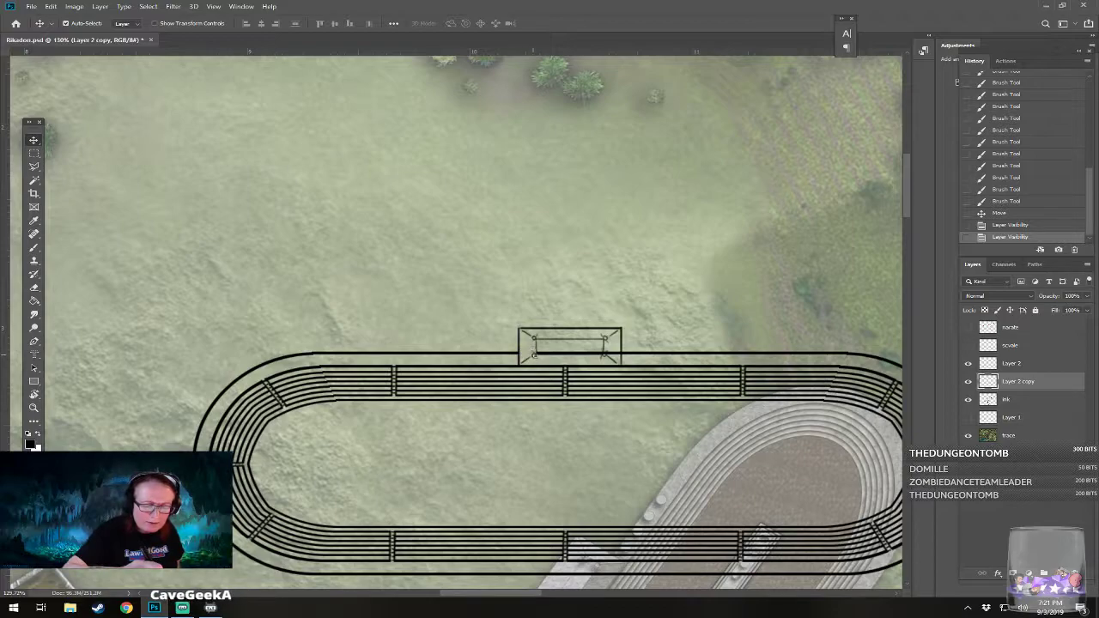
left_click_drag(532, 351, 551, 353)
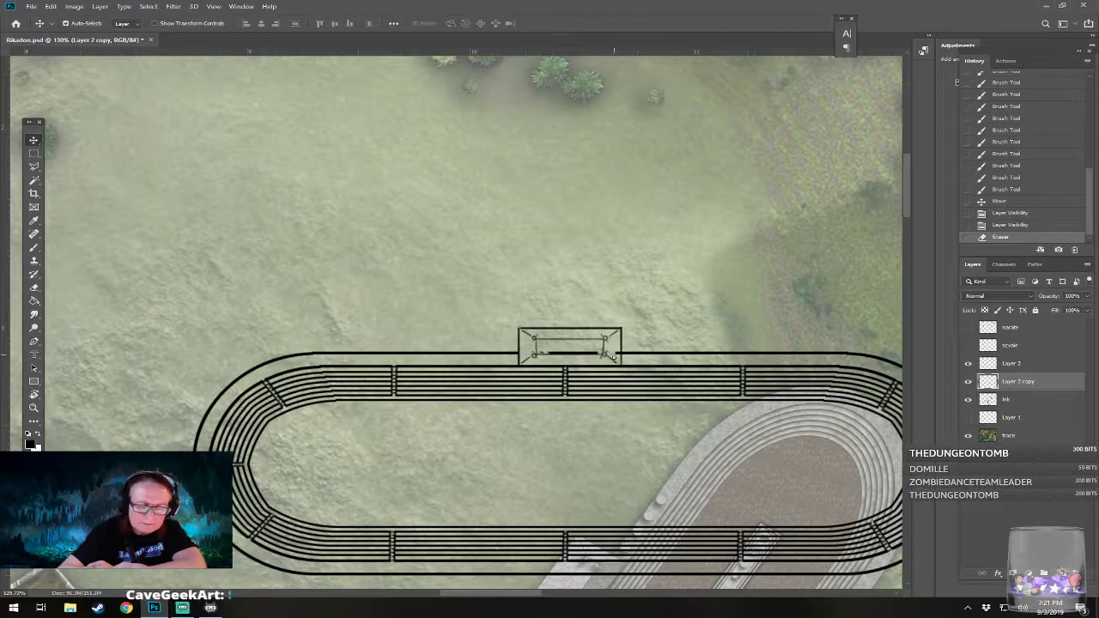
mouse_move(601, 352)
left_mouse_down()
mouse_move(540, 350)
mouse_move(607, 348)
left_mouse_up()
Step: Set up the Brush tool with the Hard Round tip at a size of 10 px
scroll(605, 349, "down", 5)
scroll(445, 358, "down", 5)
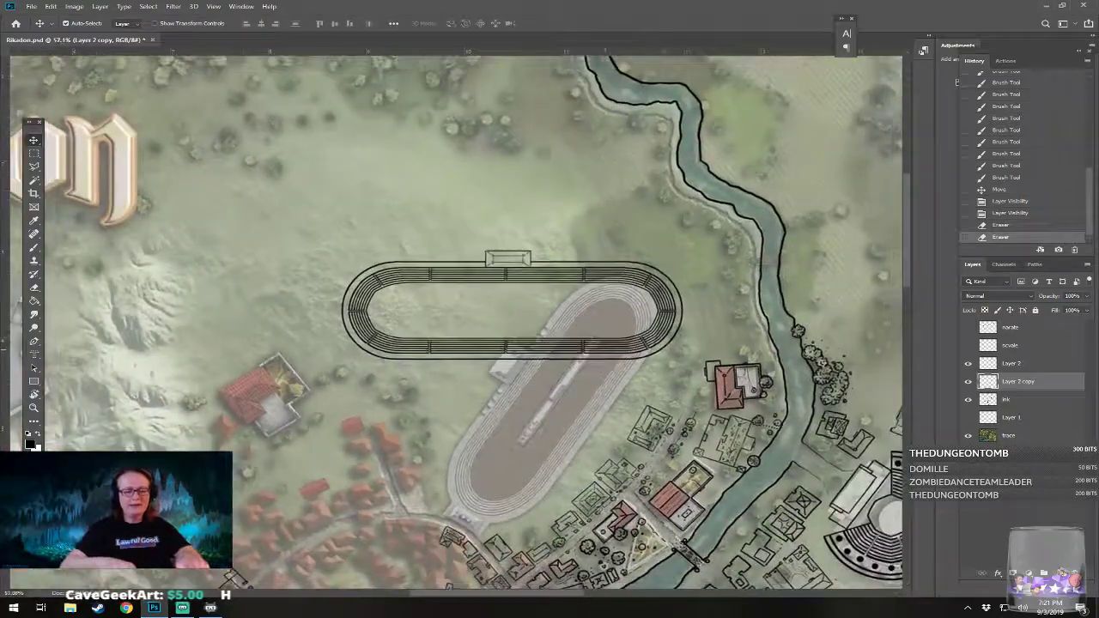
scroll(445, 358, "up", 3)
scroll(606, 349, "up", 4)
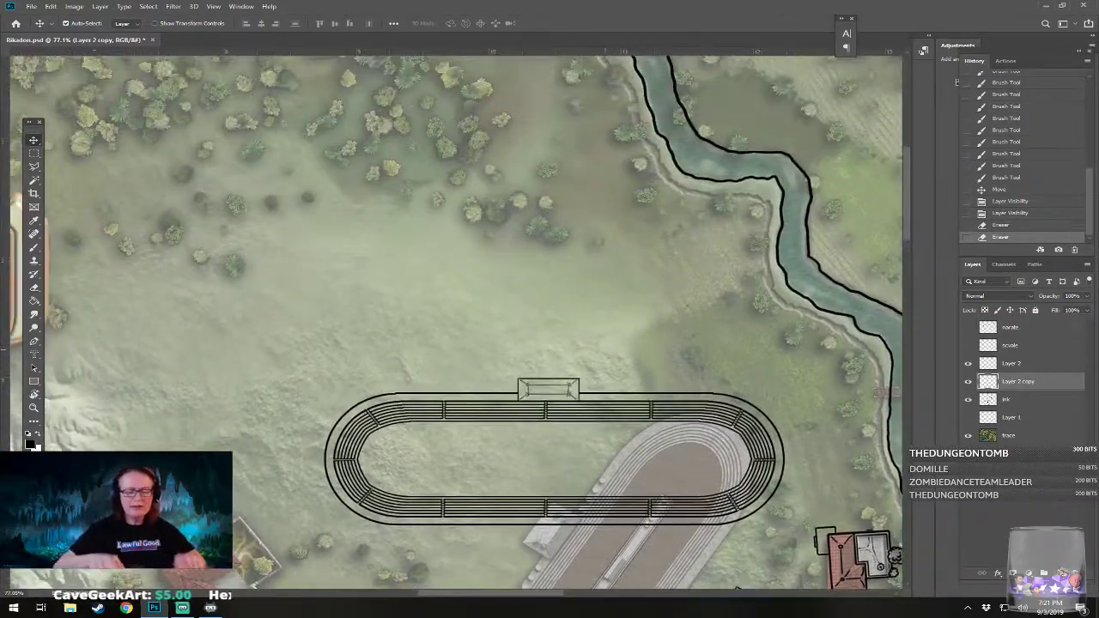
scroll(572, 394, "up", 4)
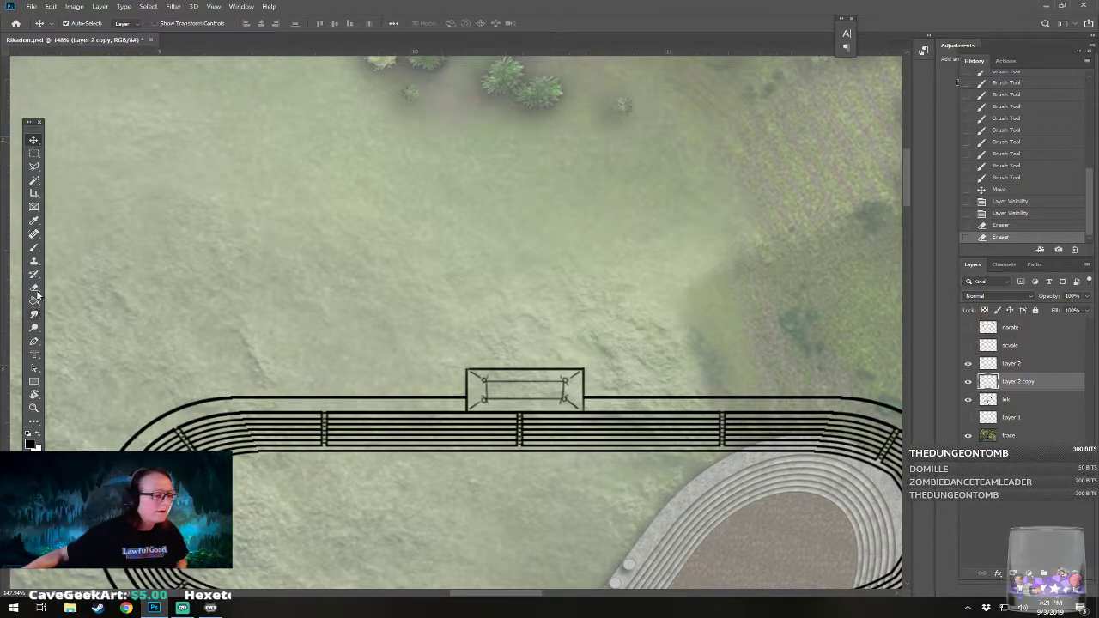
left_click(34, 248)
left_click(51, 23)
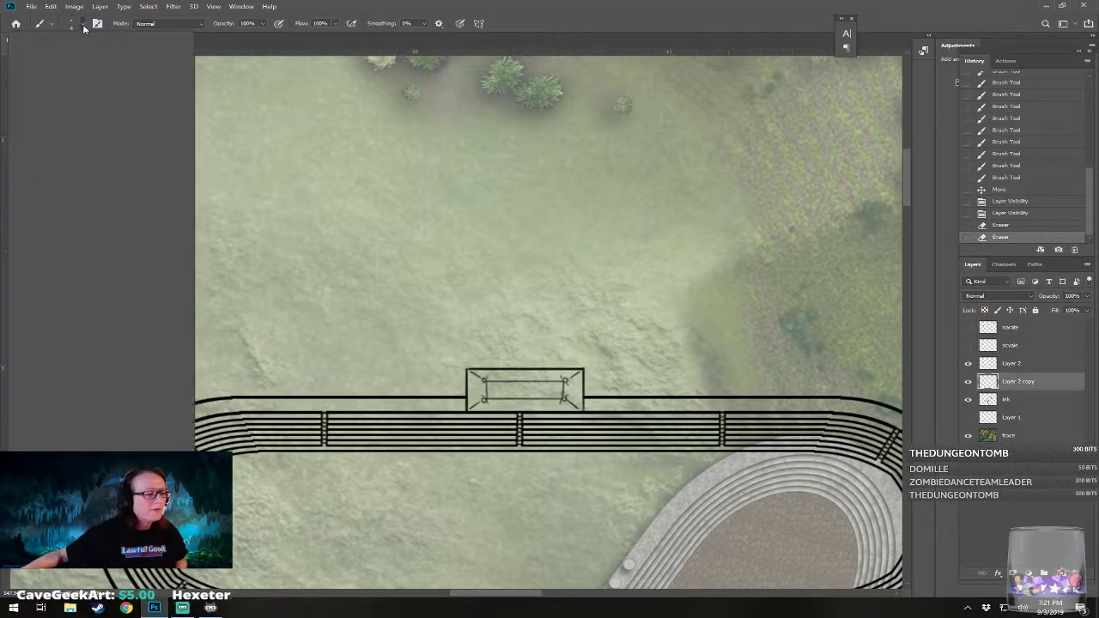
left_click(101, 176)
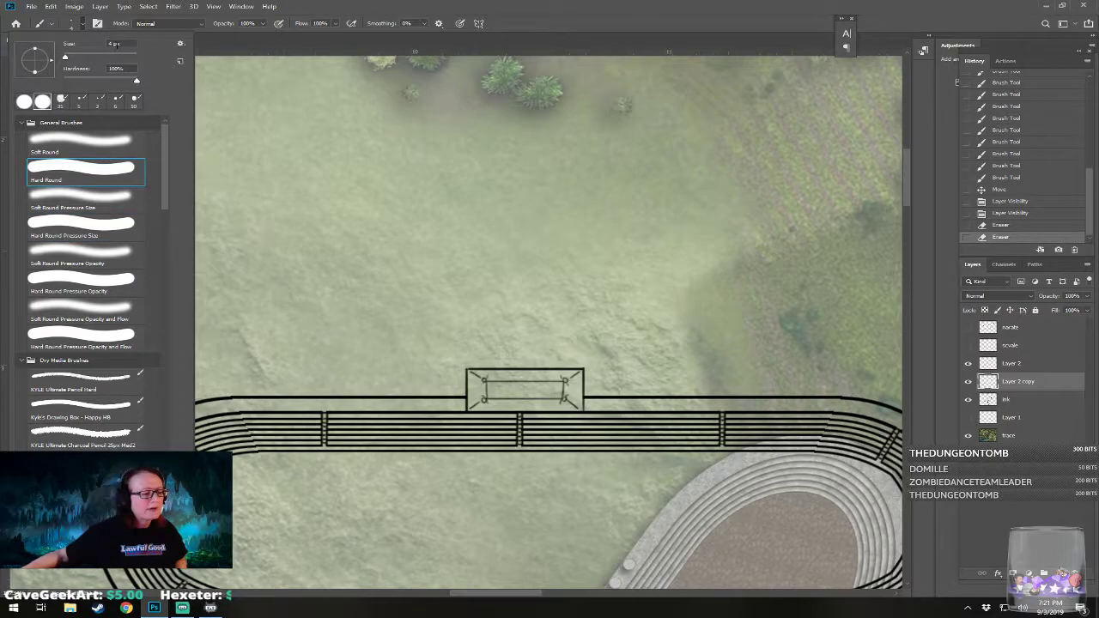
left_click_drag(123, 44, 72, 51)
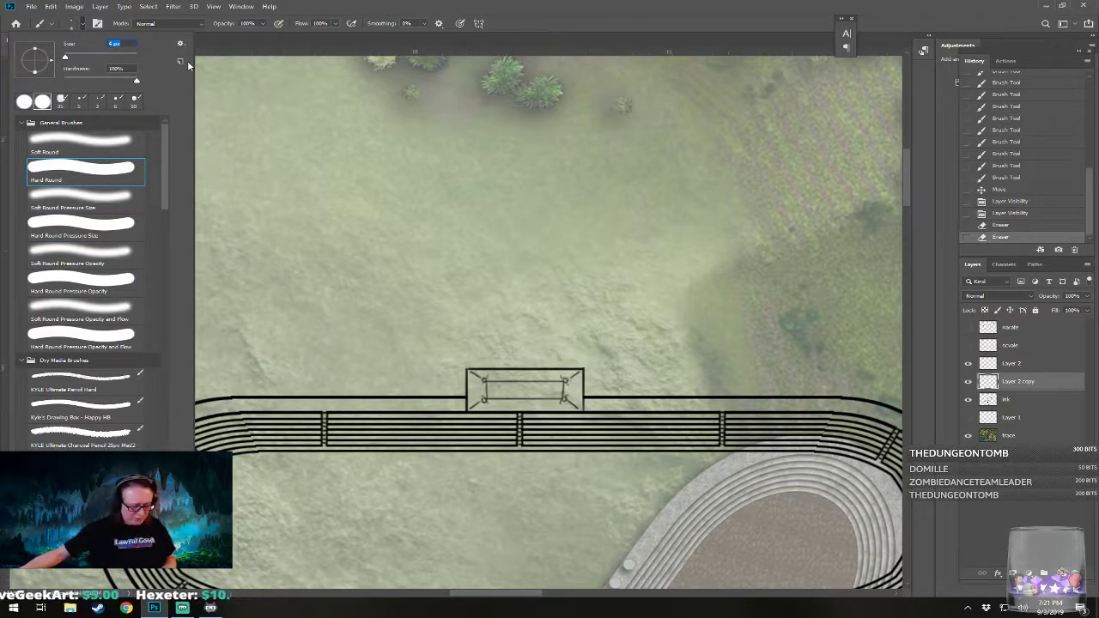
type("12")
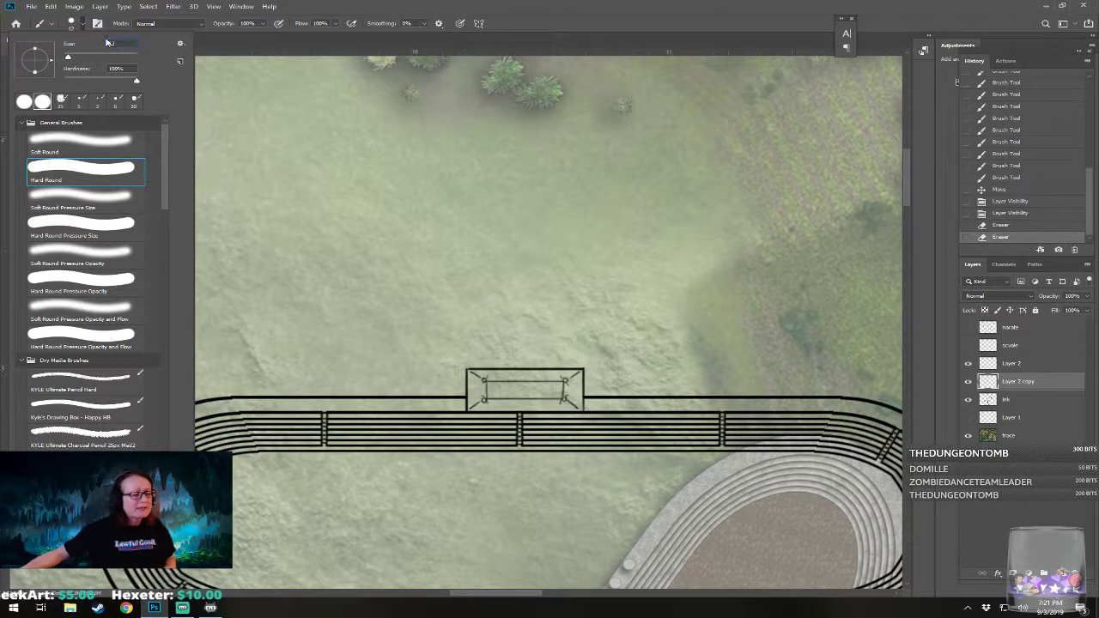
left_click_drag(117, 43, 81, 42)
type("10")
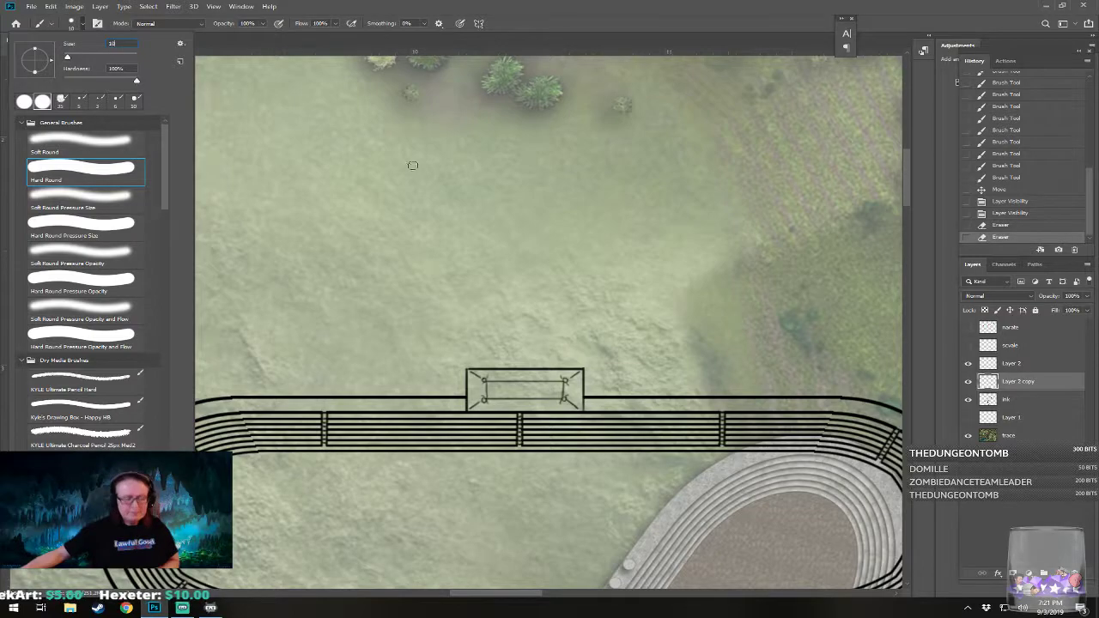
left_click(567, 9)
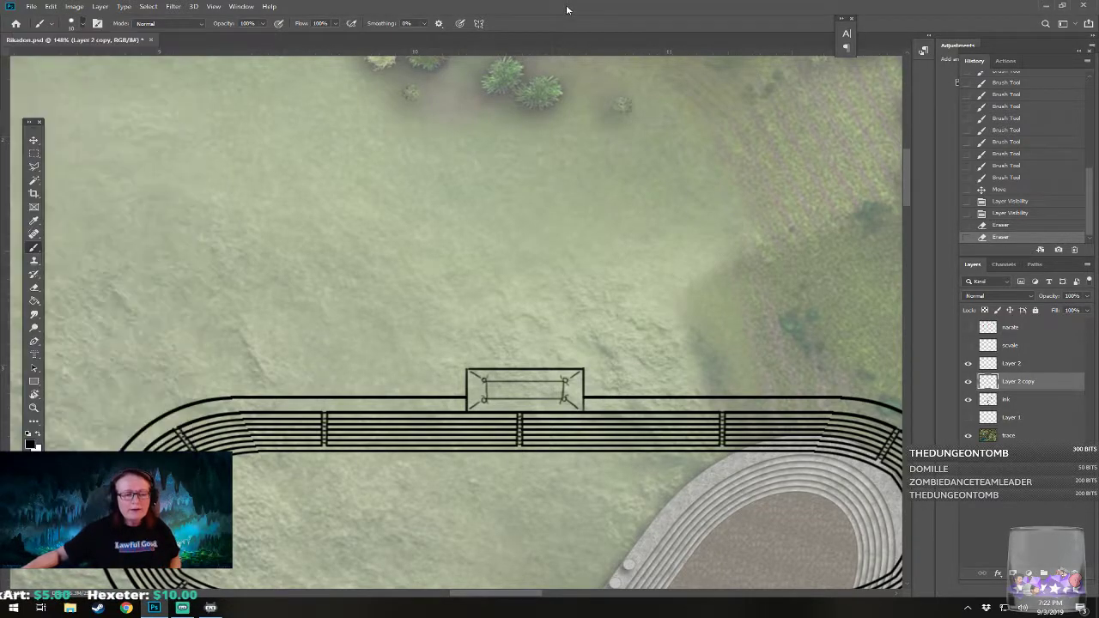
Step: Paint a row of four evenly spaced black dots between the track's upper lines, to the right of the building
left_click(592, 404)
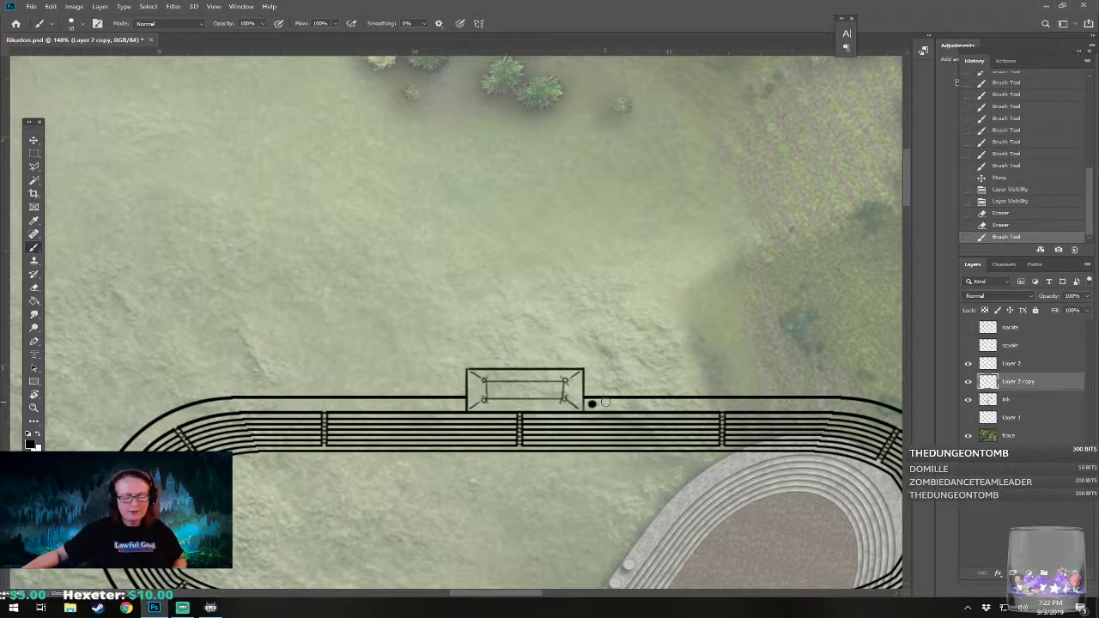
left_click(610, 403)
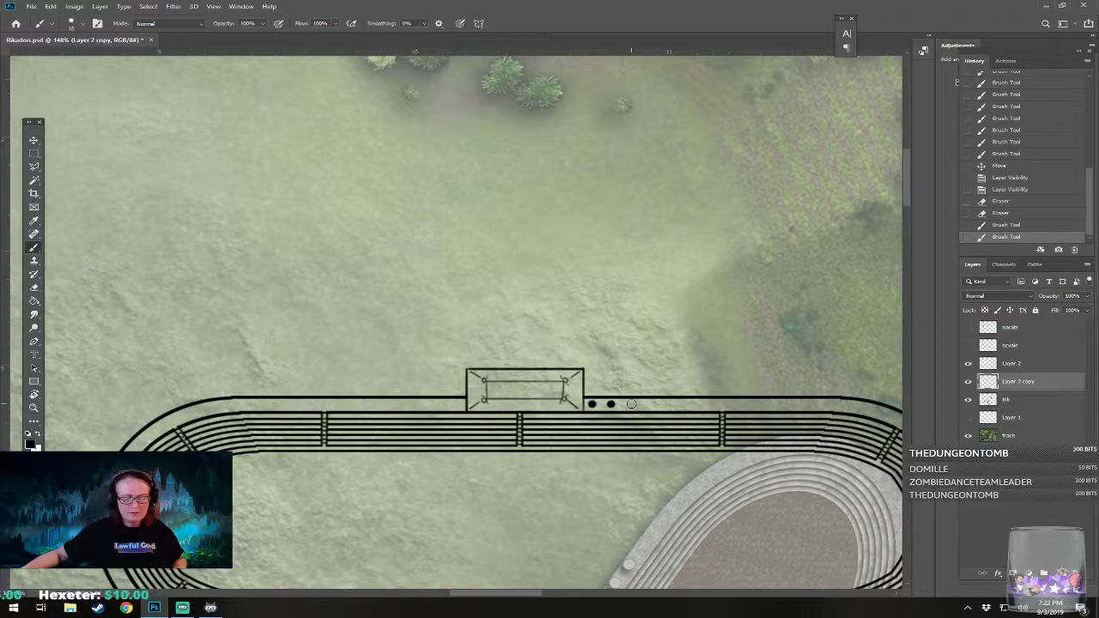
left_click(630, 403)
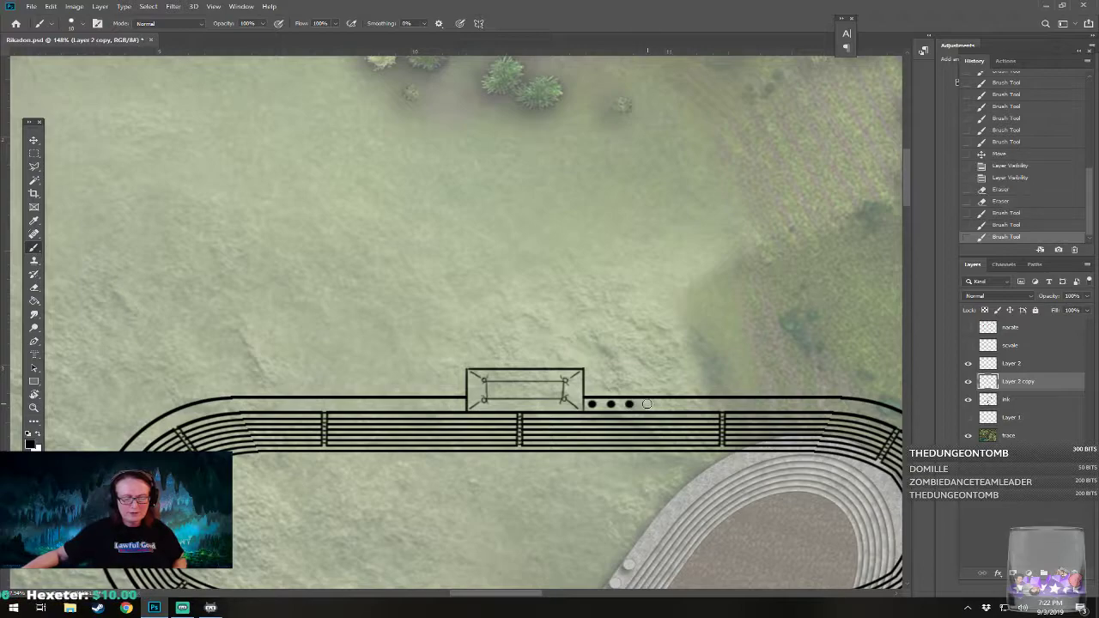
left_click(650, 404)
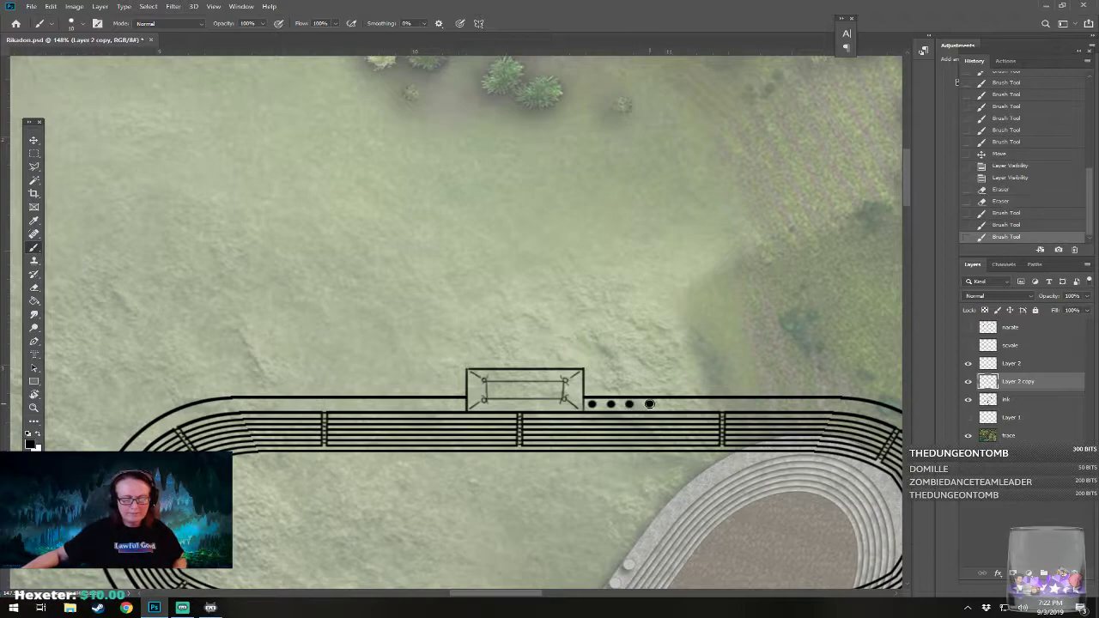
key("ctrl+z")
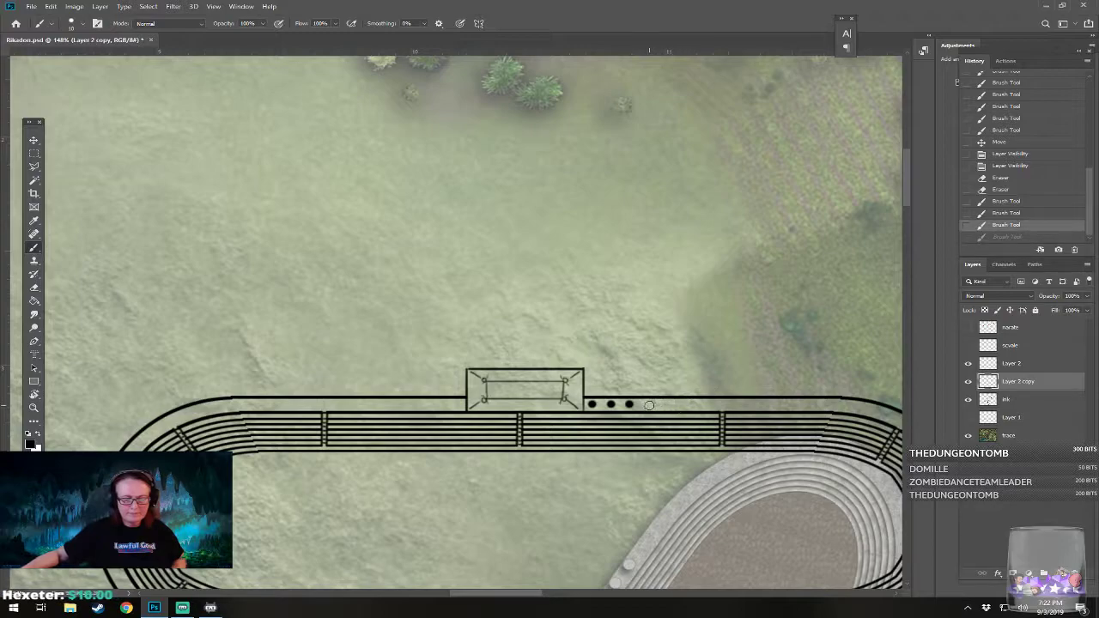
left_click(648, 404)
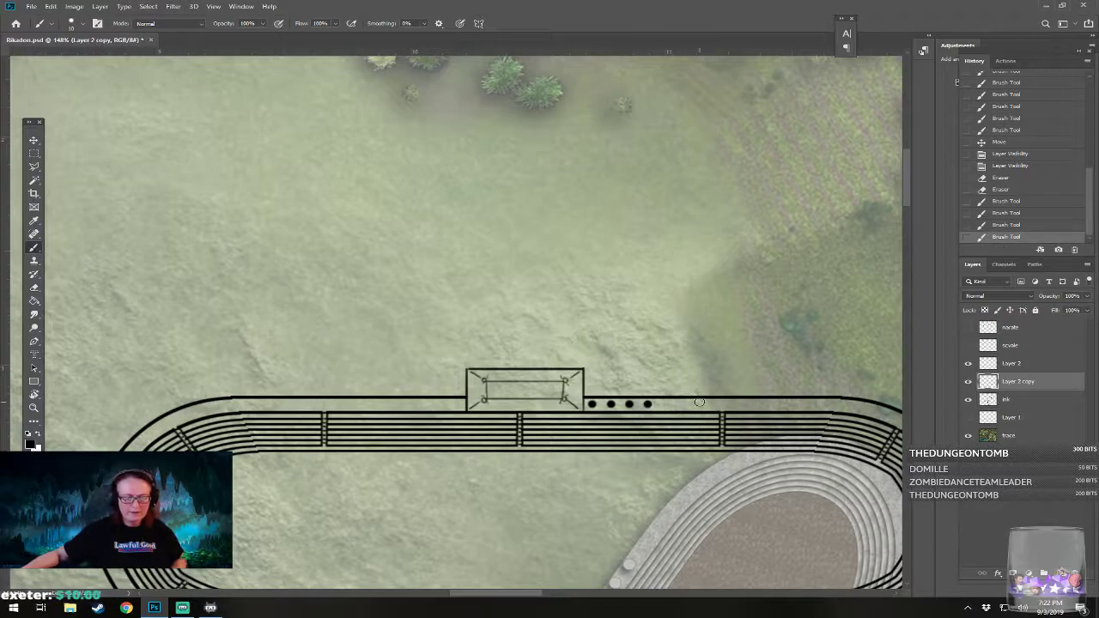
Step: Paint a matching row of four black dots between the track's upper lines, to the left of the building
left_click(456, 404)
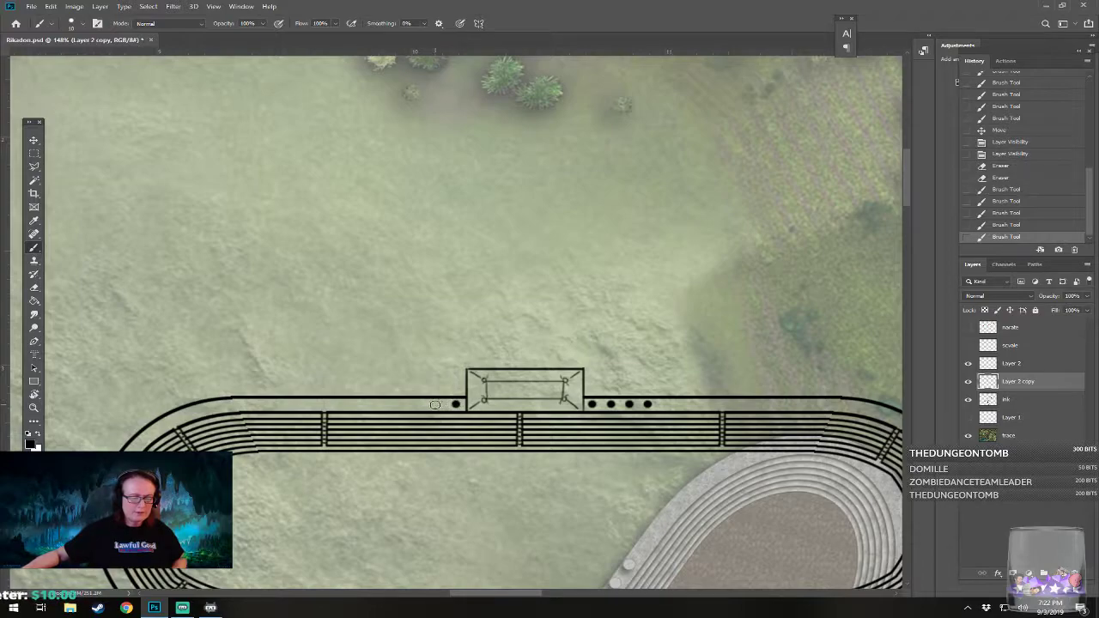
left_click(439, 403)
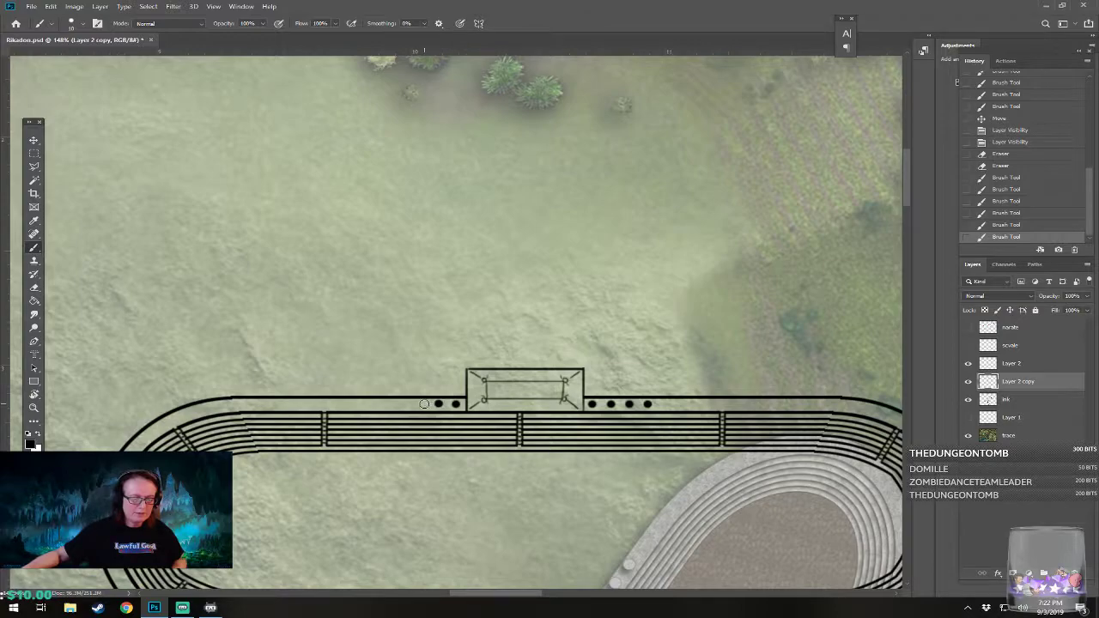
key("ctrl+z")
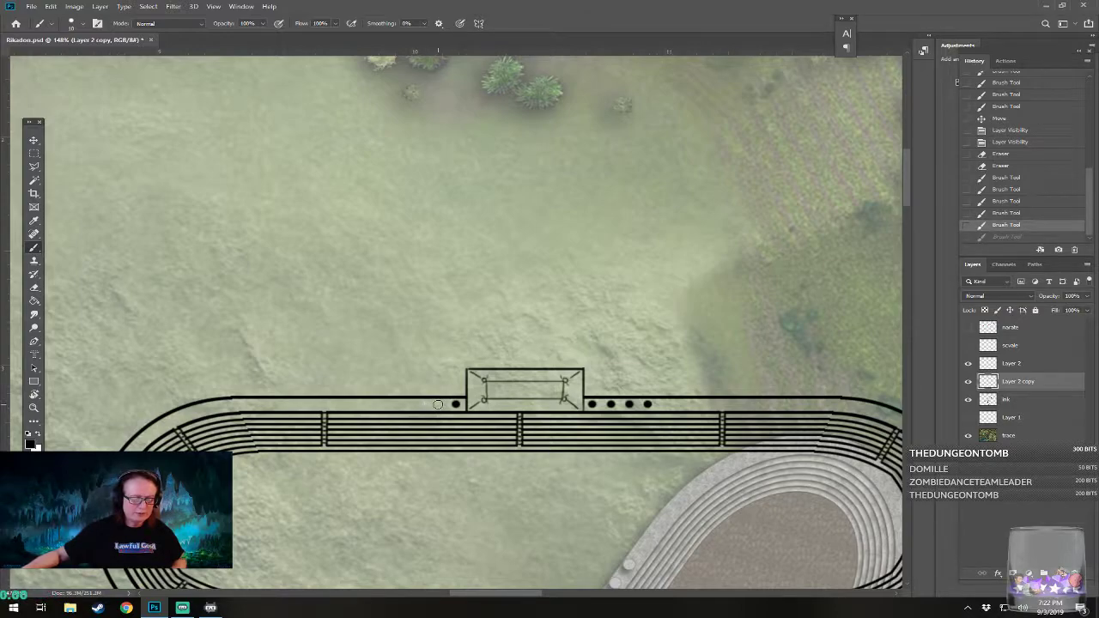
left_click(437, 404)
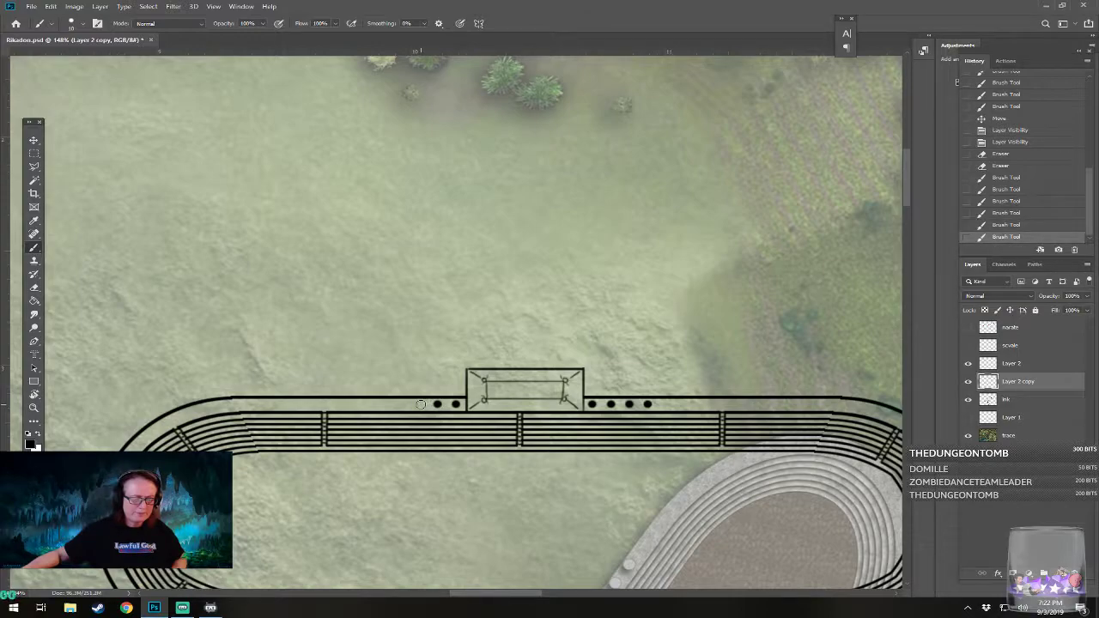
left_click(418, 403, "shift")
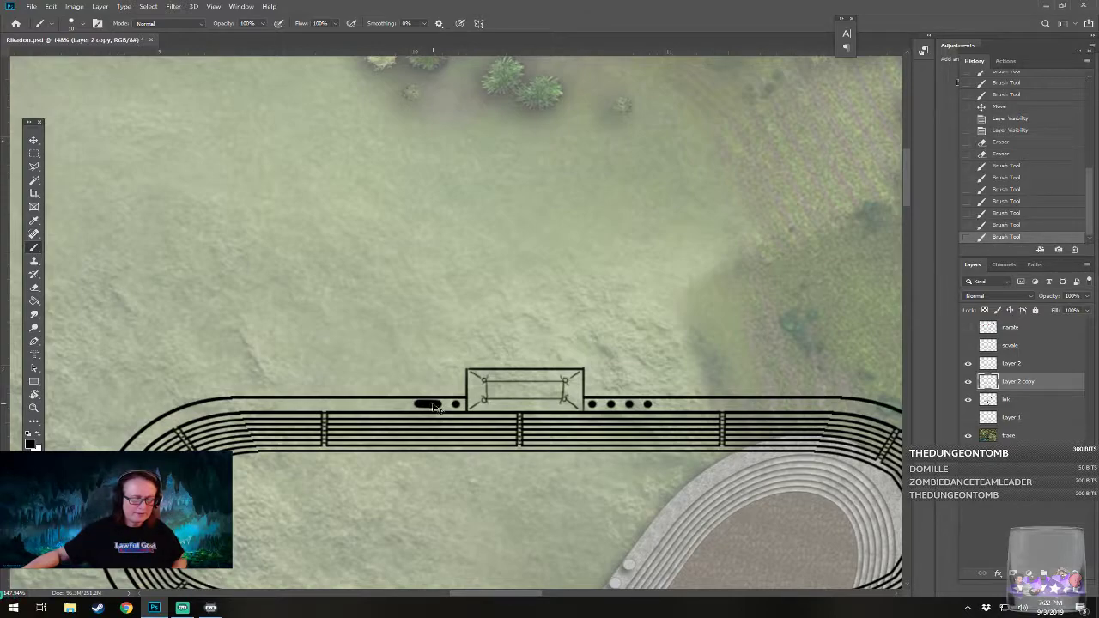
key("ctrl+z")
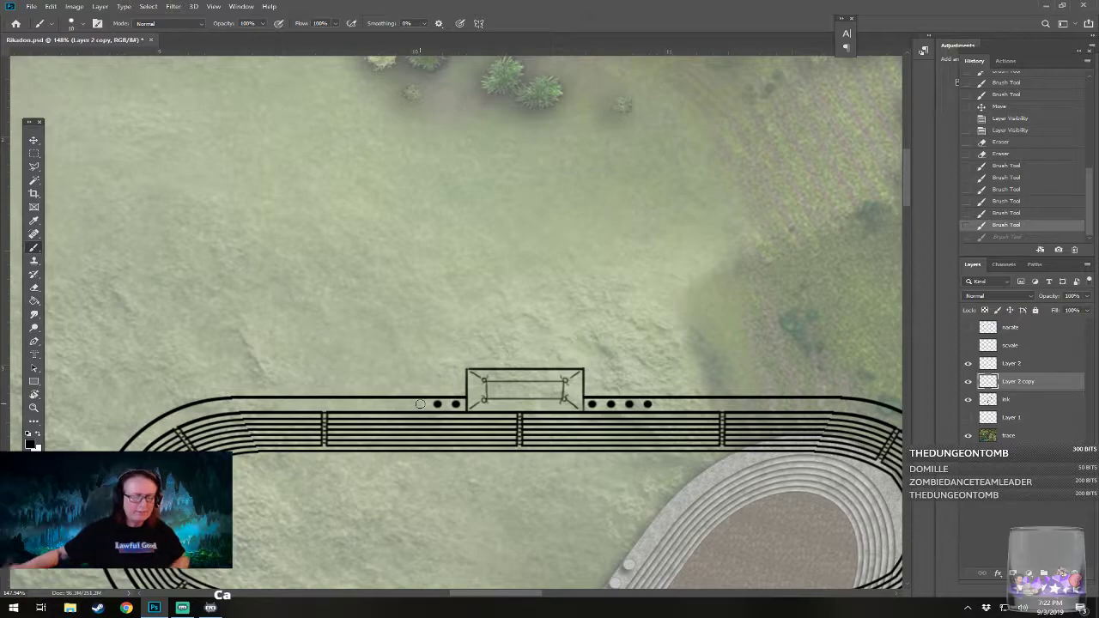
scroll(420, 404, "up", 3)
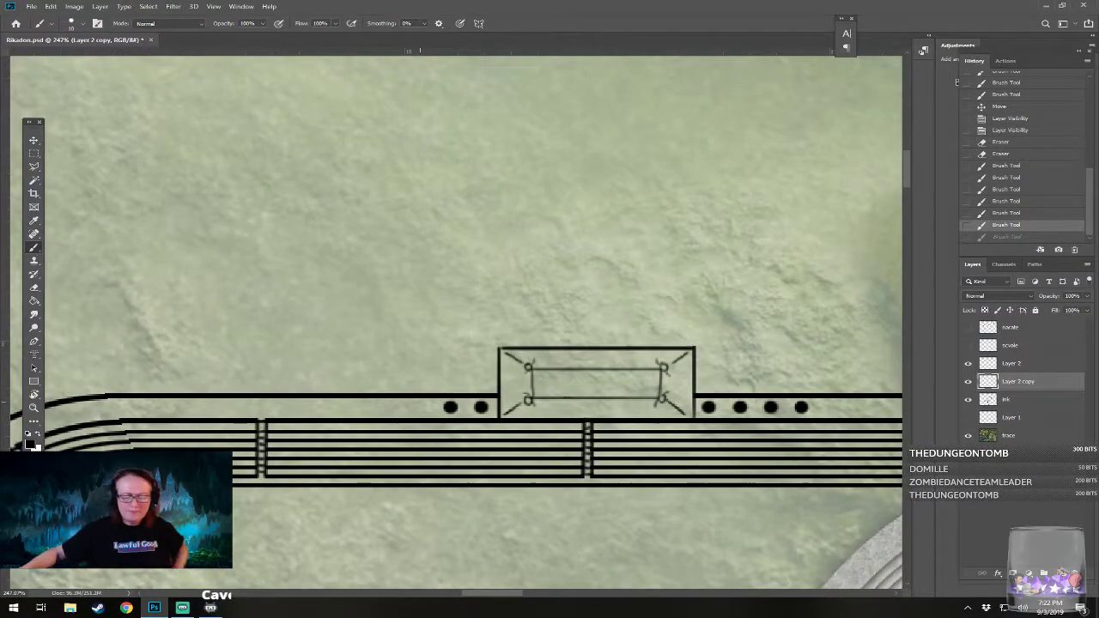
left_click(419, 407)
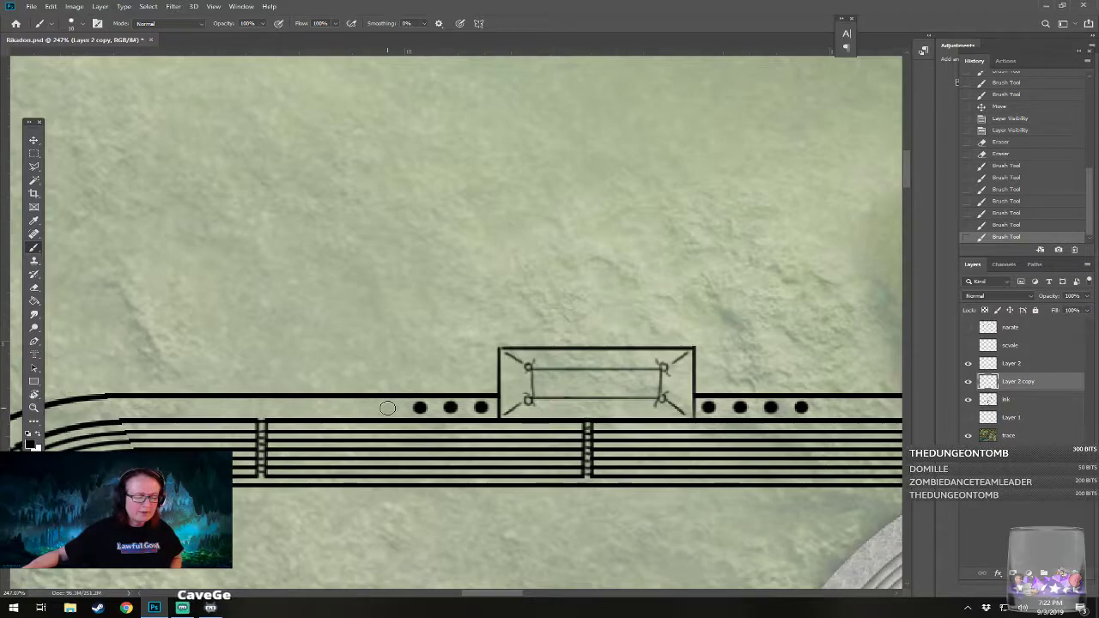
scroll(485, 508, "down", 4)
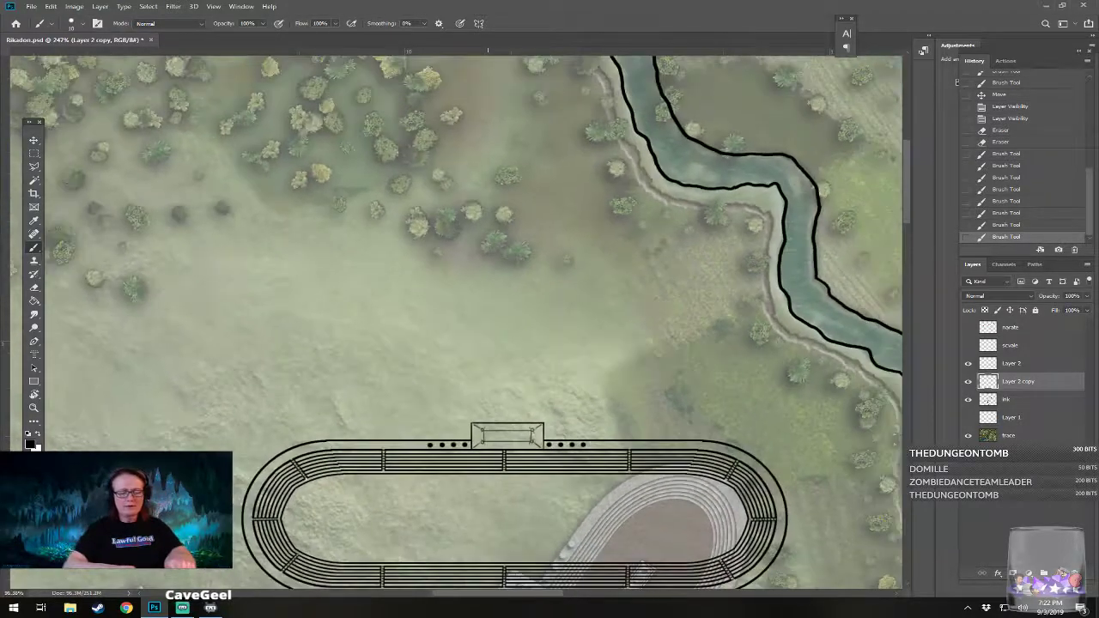
scroll(487, 342, "down", 2)
left_click_drag(487, 342, 481, 230)
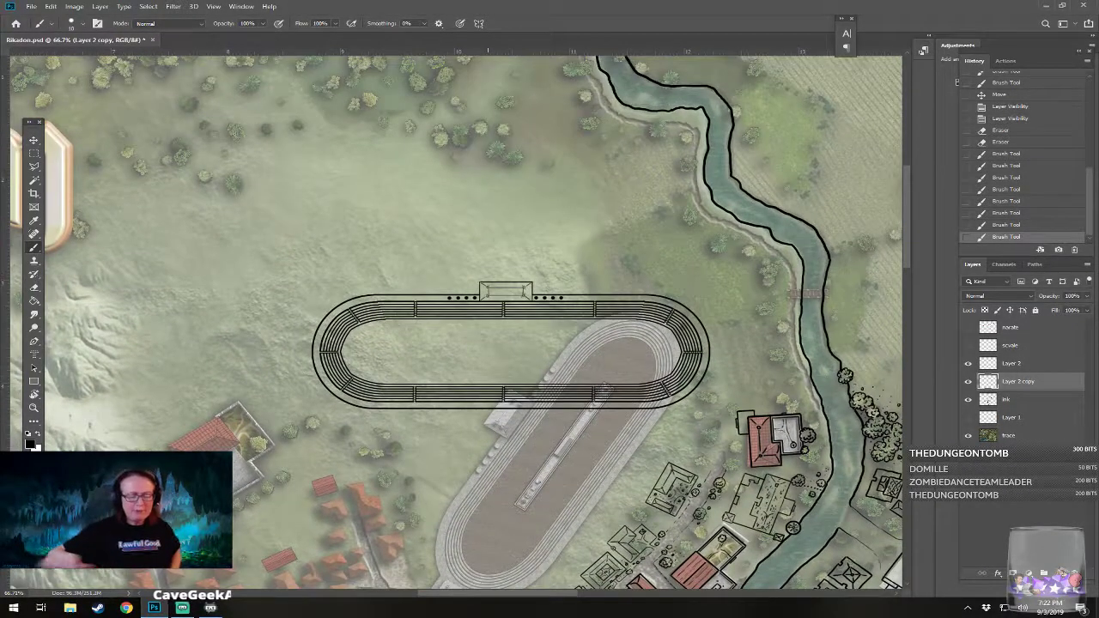
left_click_drag(488, 342, 495, 304)
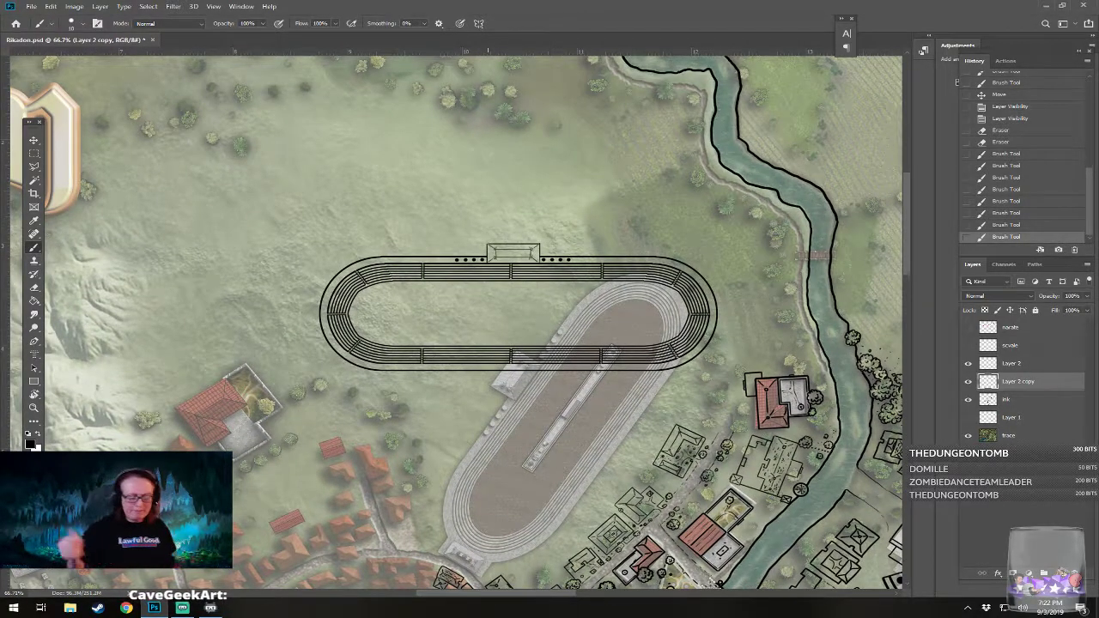
scroll(456, 322, "down", 2)
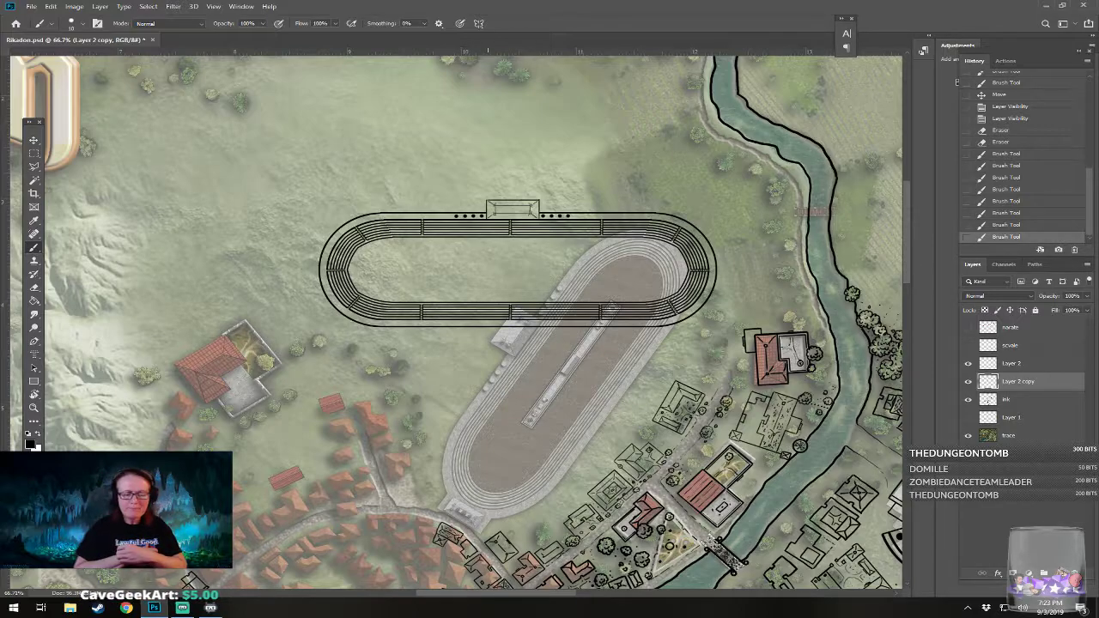
scroll(537, 299, "up", 5)
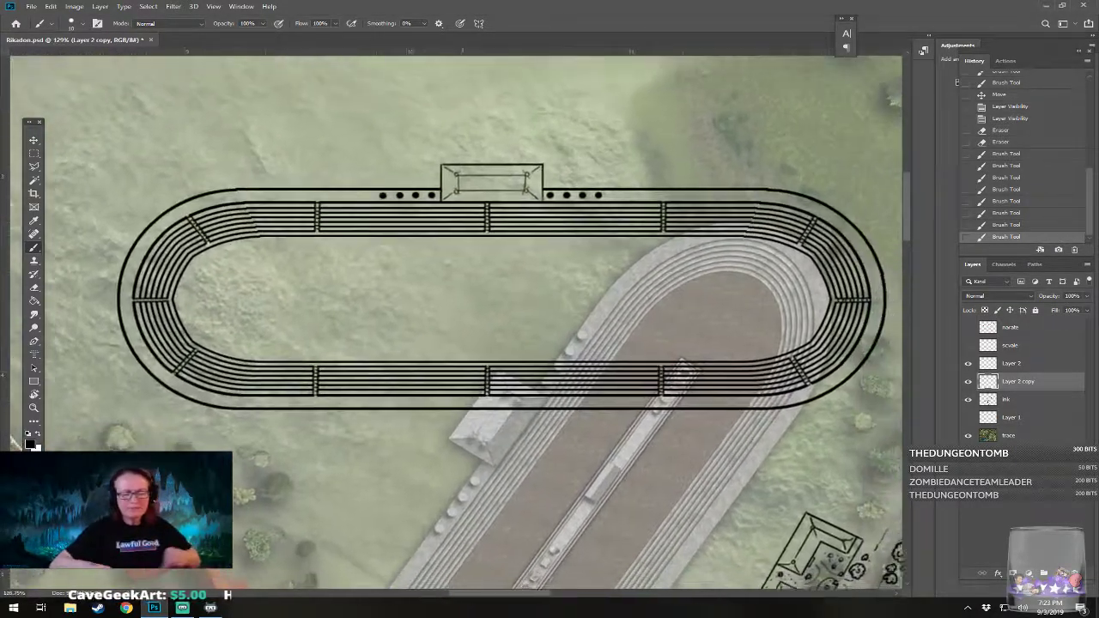
scroll(456, 319, "up", 1)
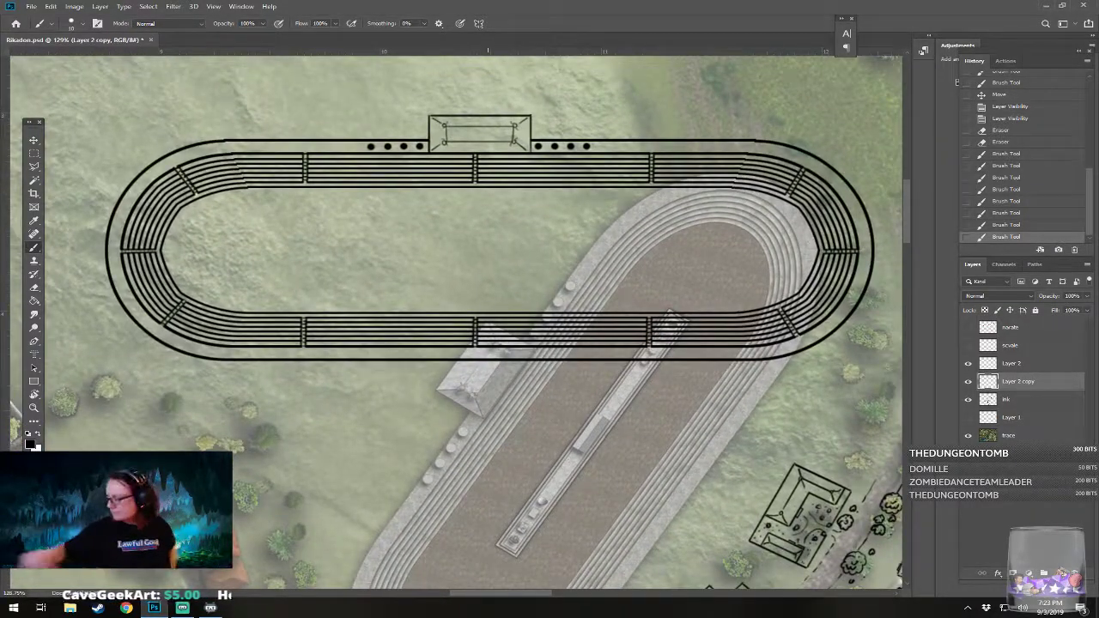
Step: Try a long horizontal line inside the track using the Hard Round Pressure Size brush at 6 px, and undo it
left_click(77, 24)
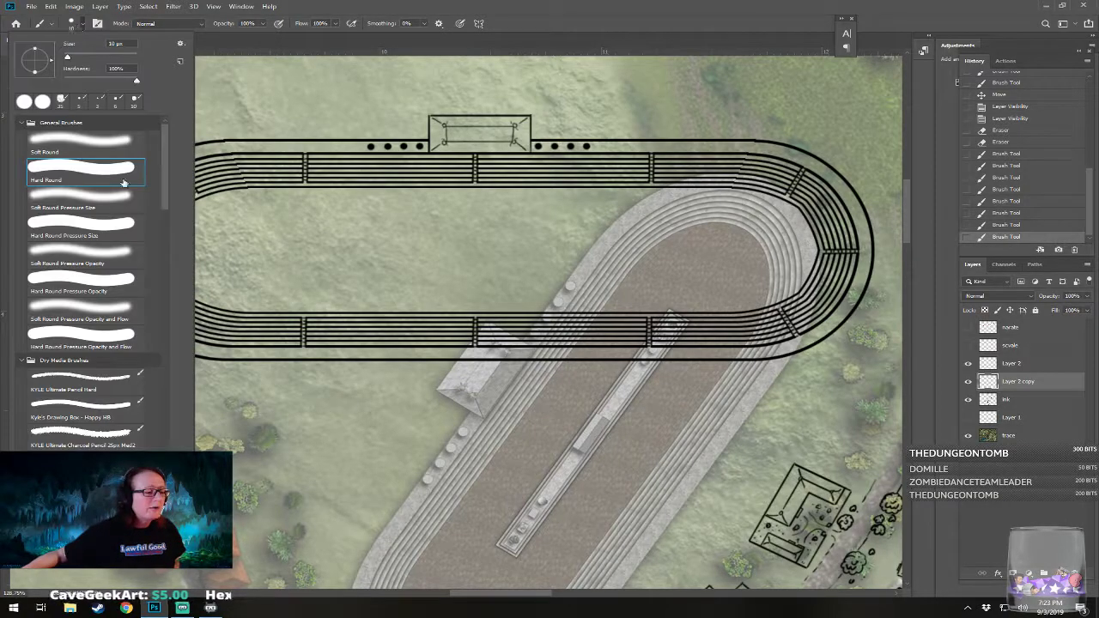
left_click(102, 227)
left_click(115, 43)
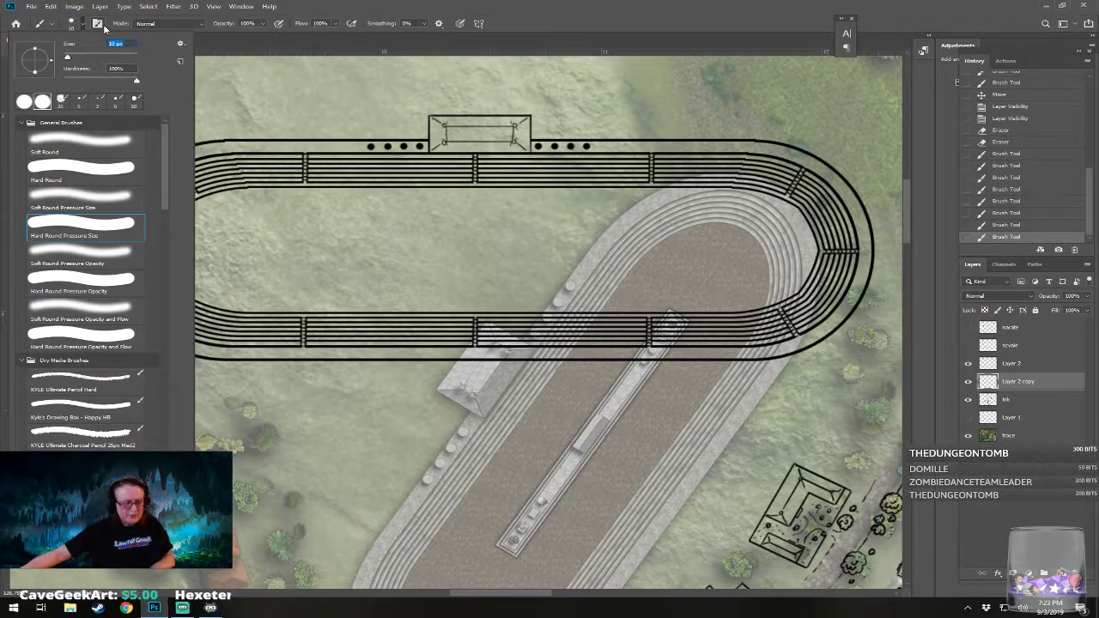
type("6")
key("Return")
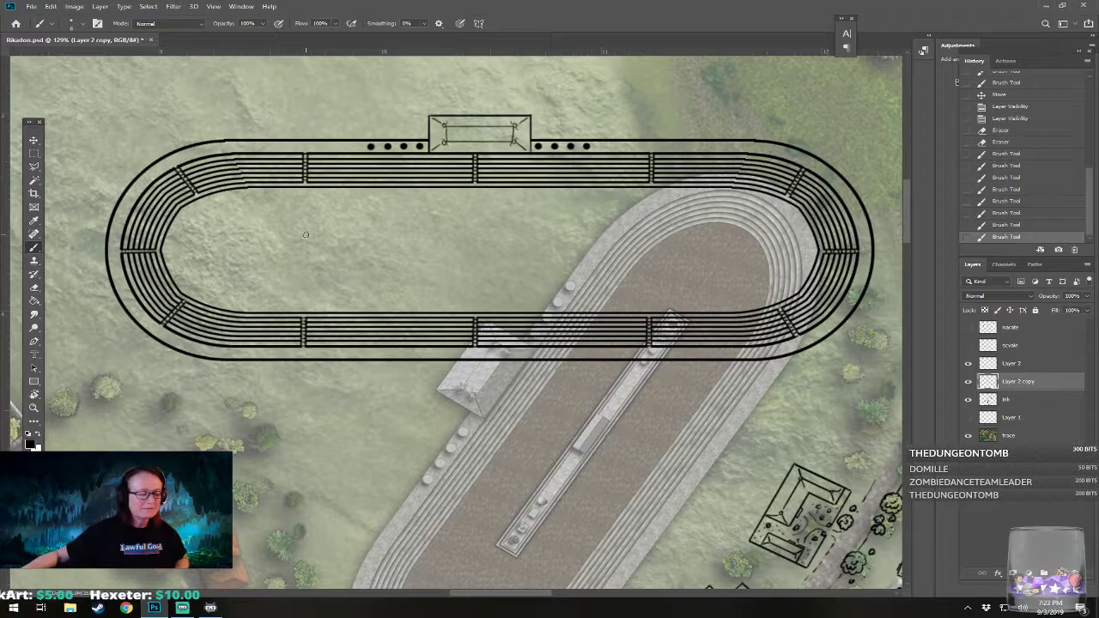
left_click_drag(305, 235, 644, 234)
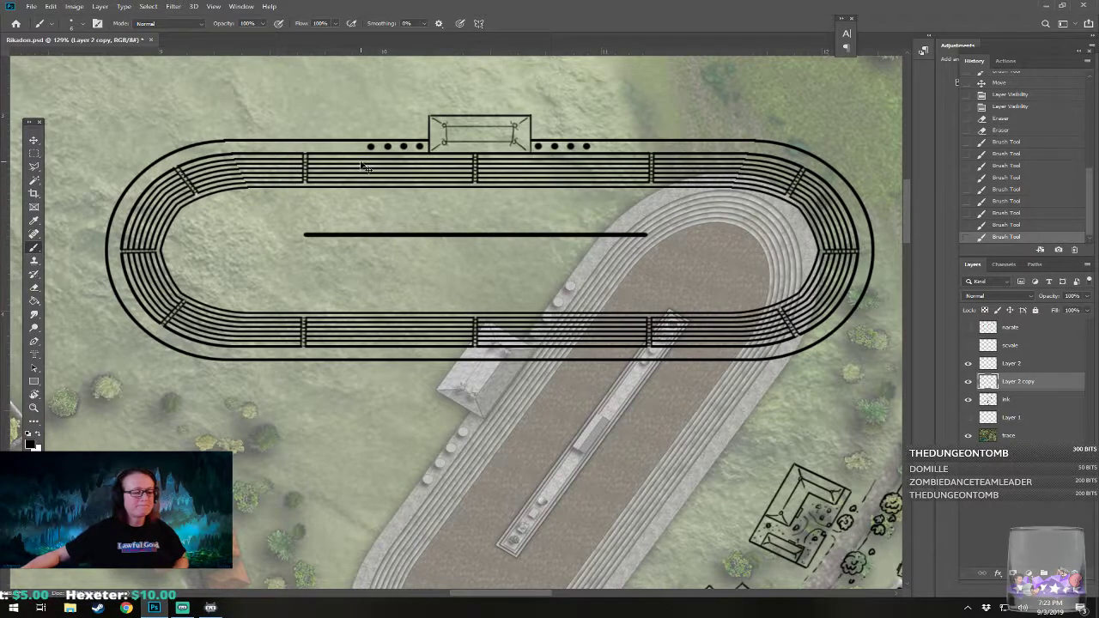
key("ctrl+z")
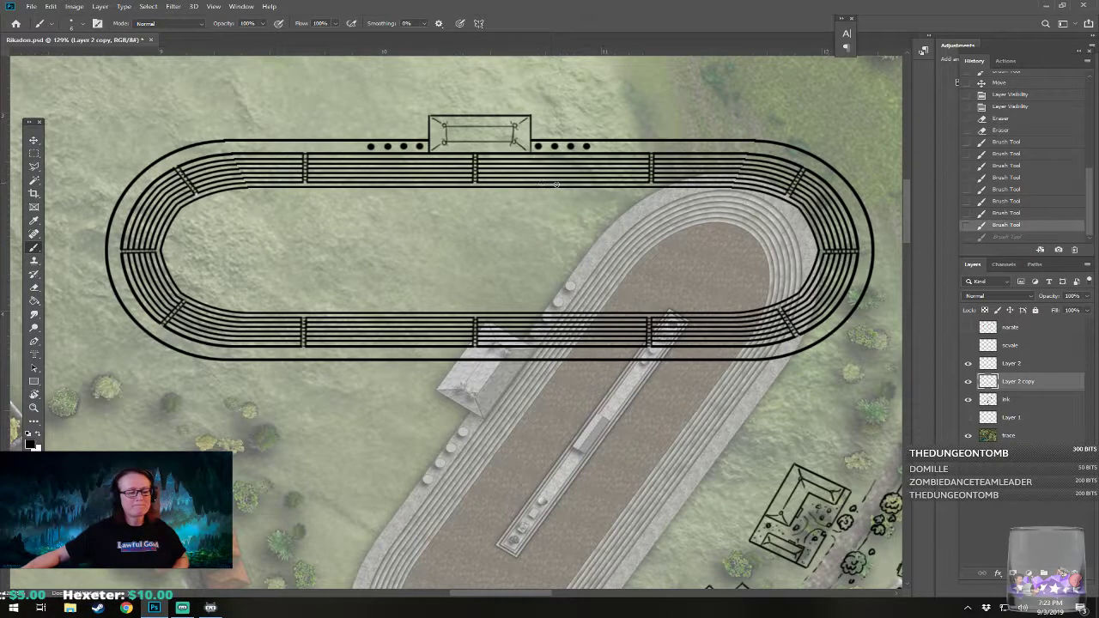
Step: Set the brush size to 4 px and paint a long, narrow horizontal rectangle in the middle of the track
left_click(83, 24)
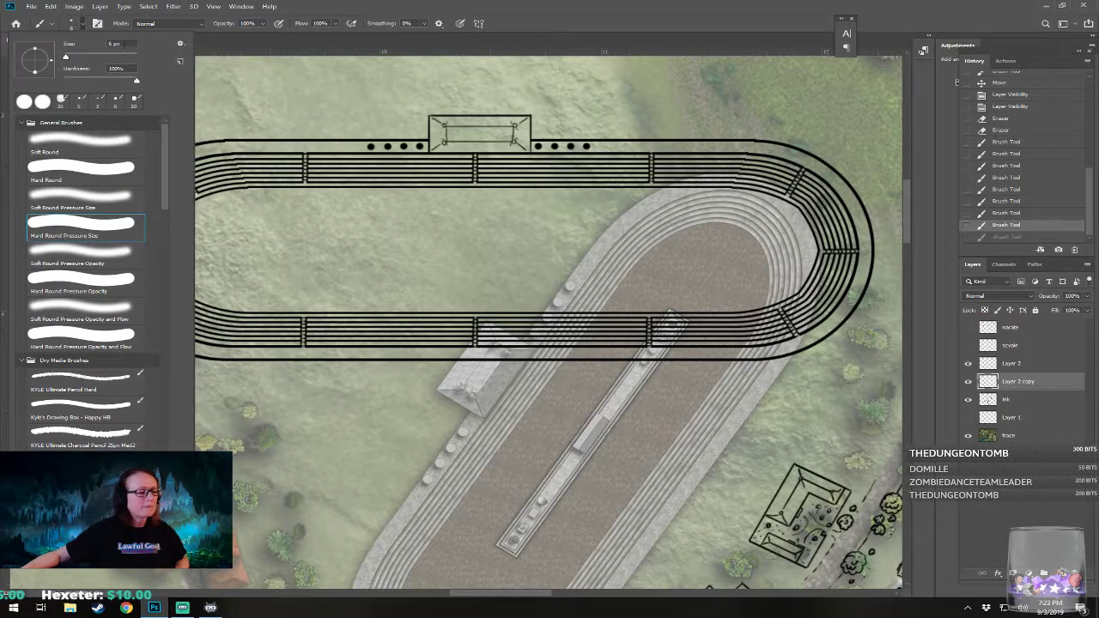
left_click(123, 43)
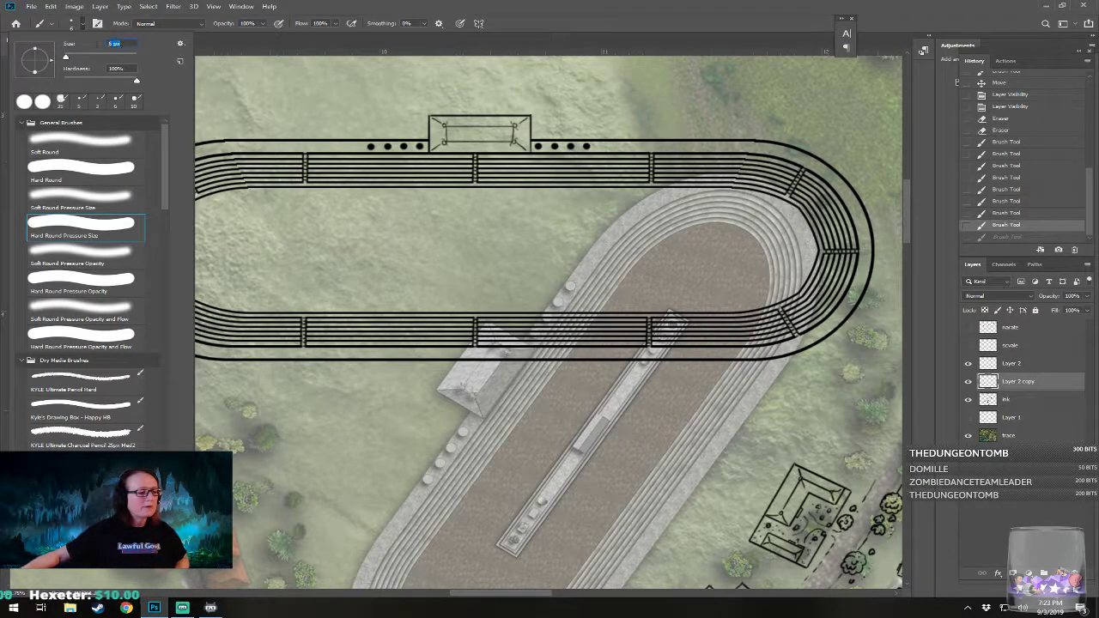
type("4")
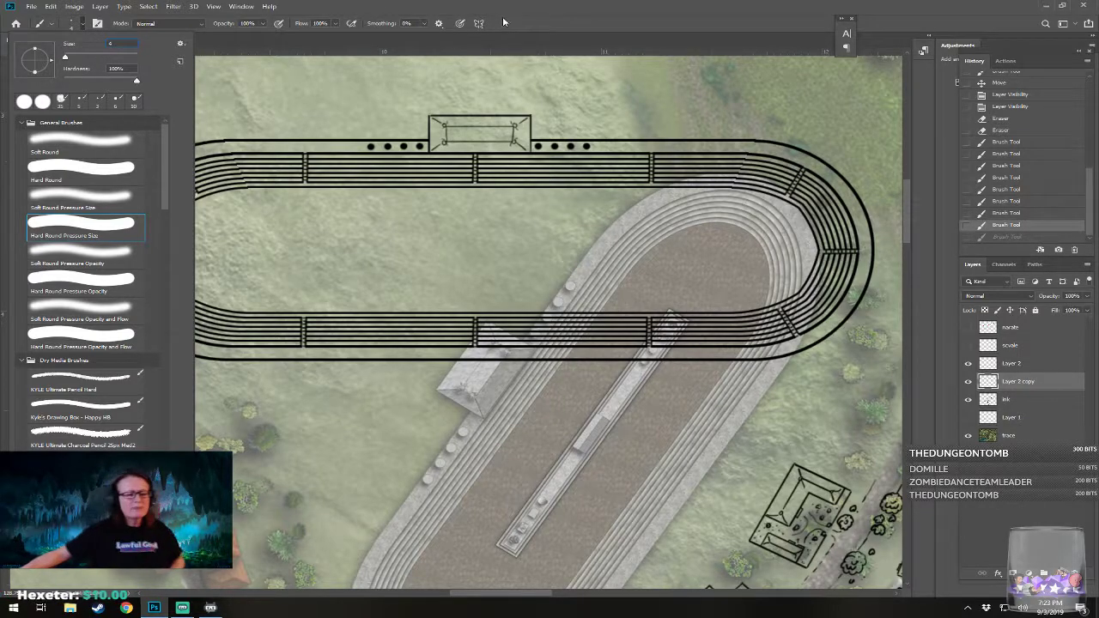
key("Return")
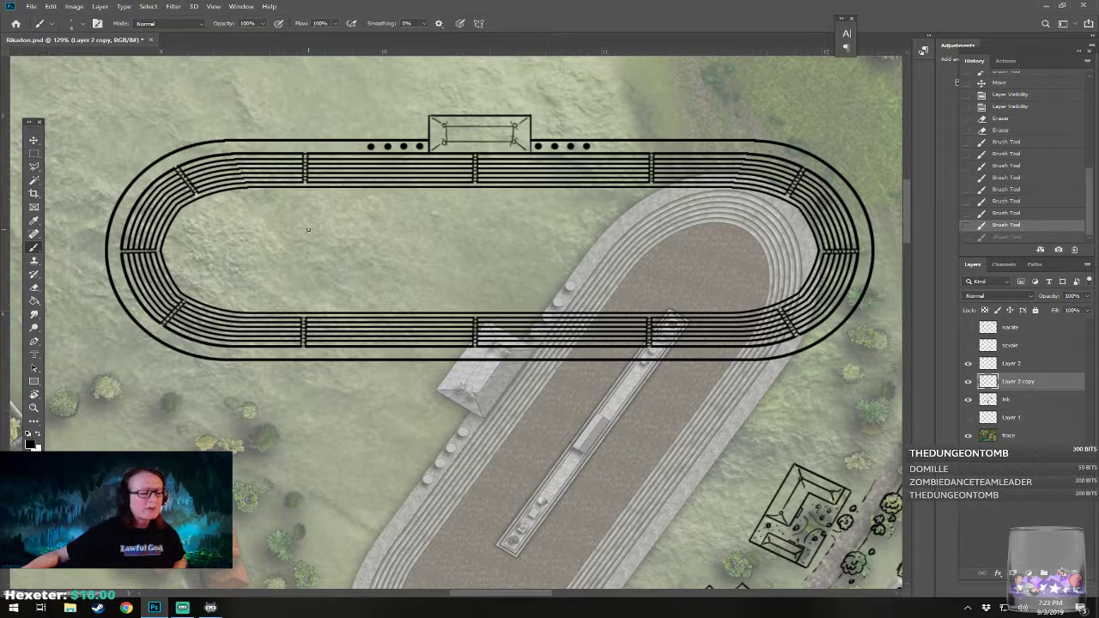
left_click_drag(304, 231, 650, 228)
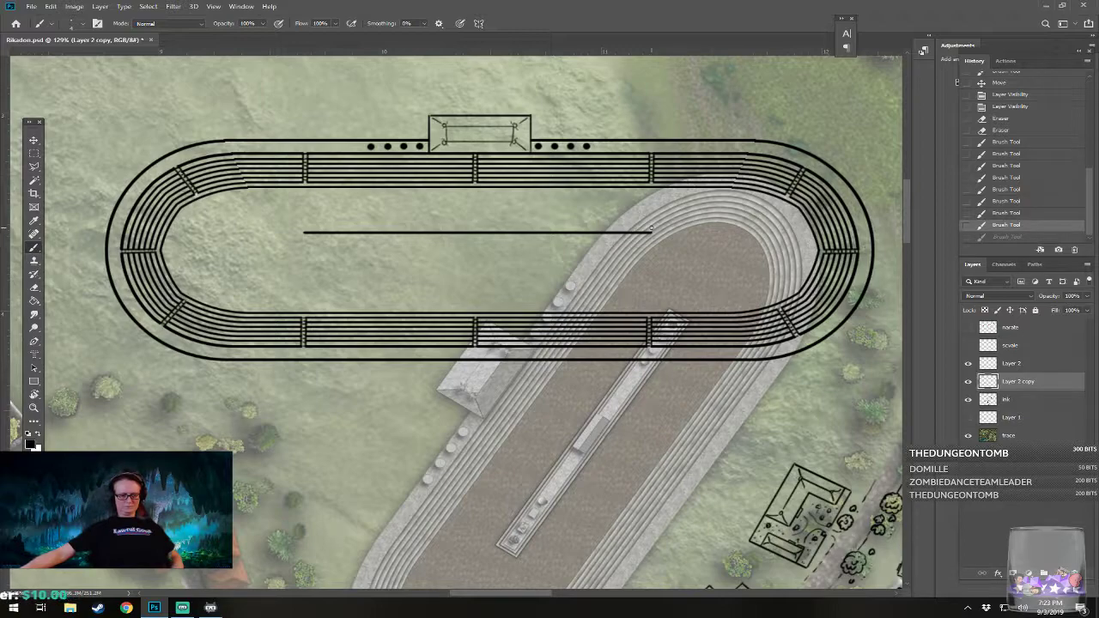
key("ctrl+shift+z")
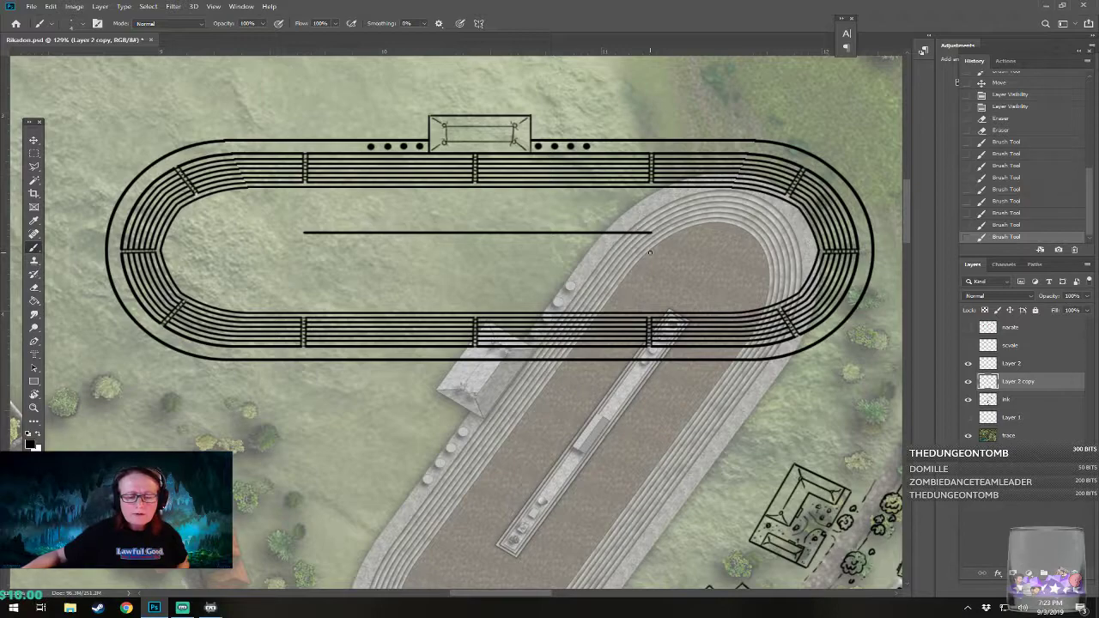
left_click(650, 250)
left_click(650, 249, "shift")
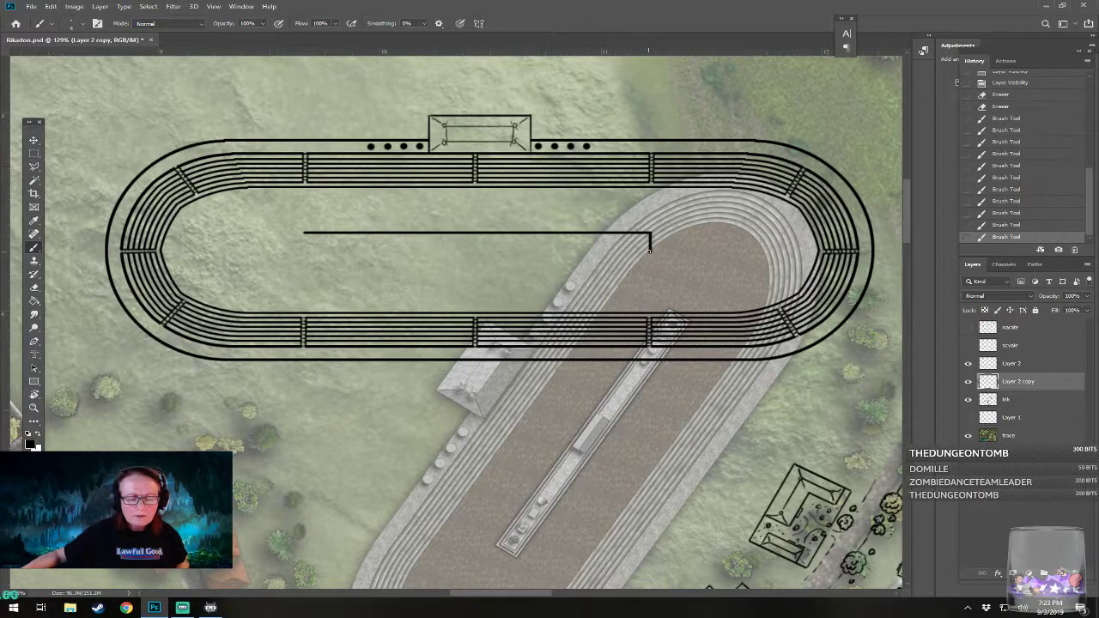
left_click_drag(620, 251, 321, 250)
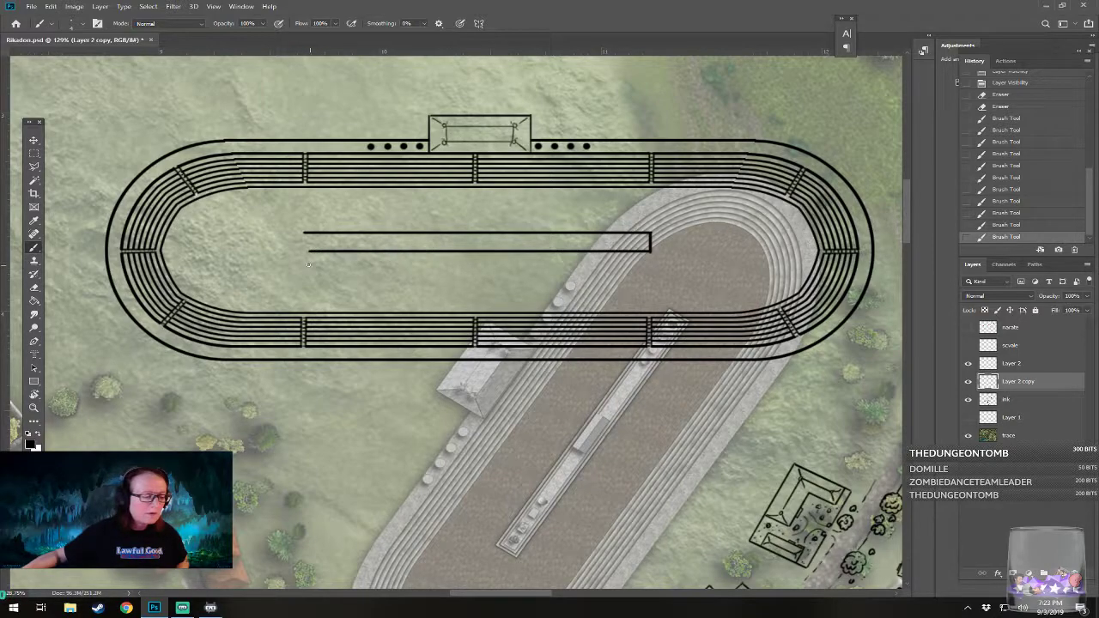
left_click(304, 250)
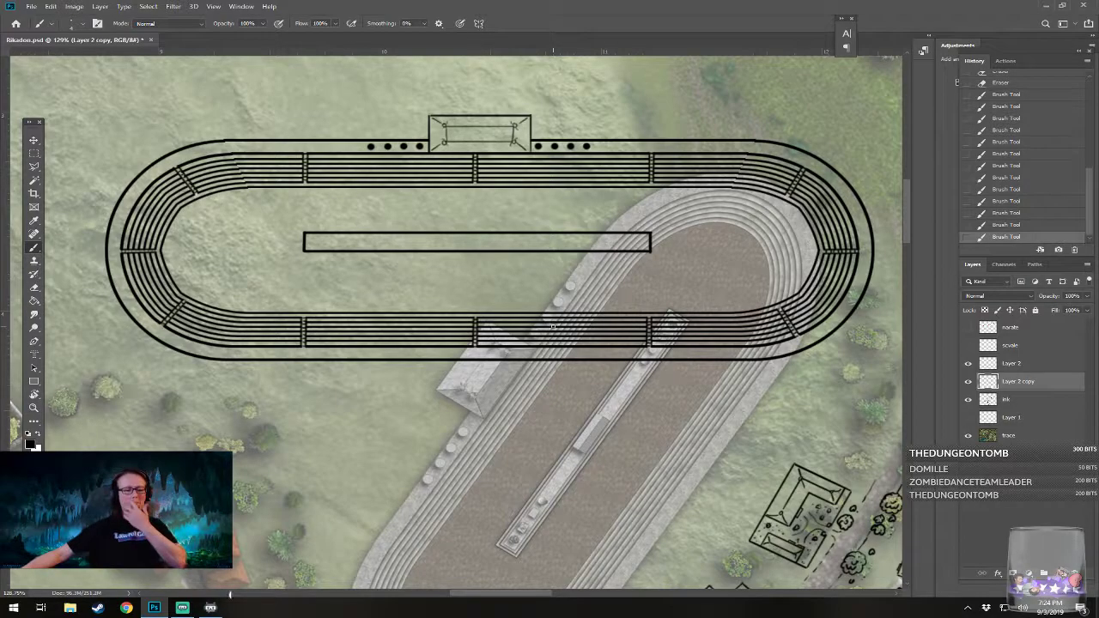
Step: Select the hand-painted rectangle inside the track with the Rectangular Marquee, delete it and clear the selection
scroll(552, 326, "down", 8)
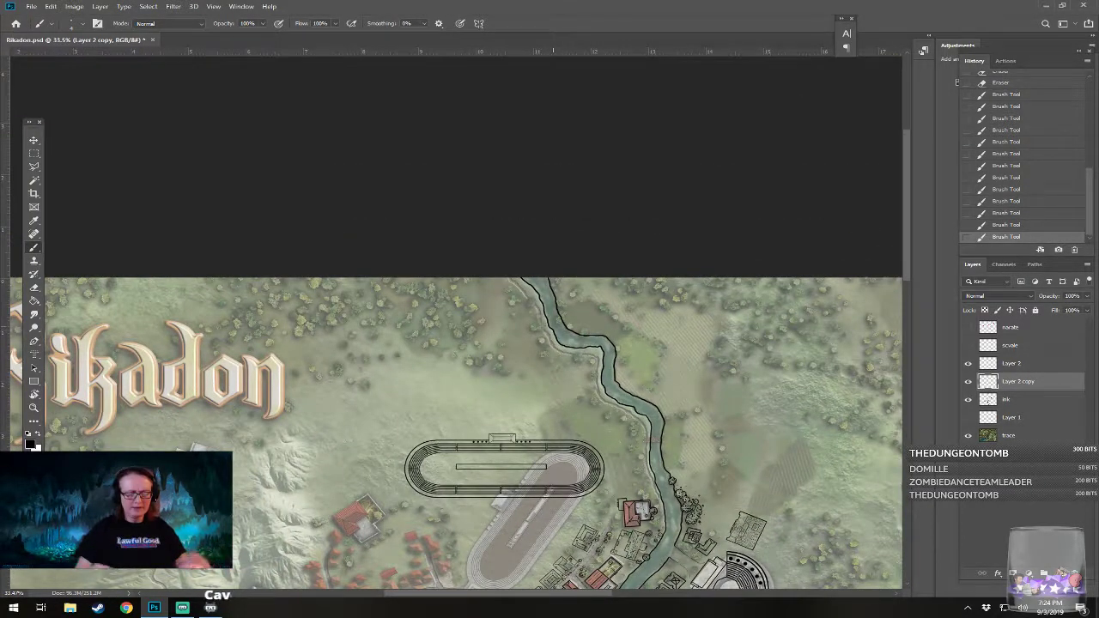
scroll(502, 468, "up", 4)
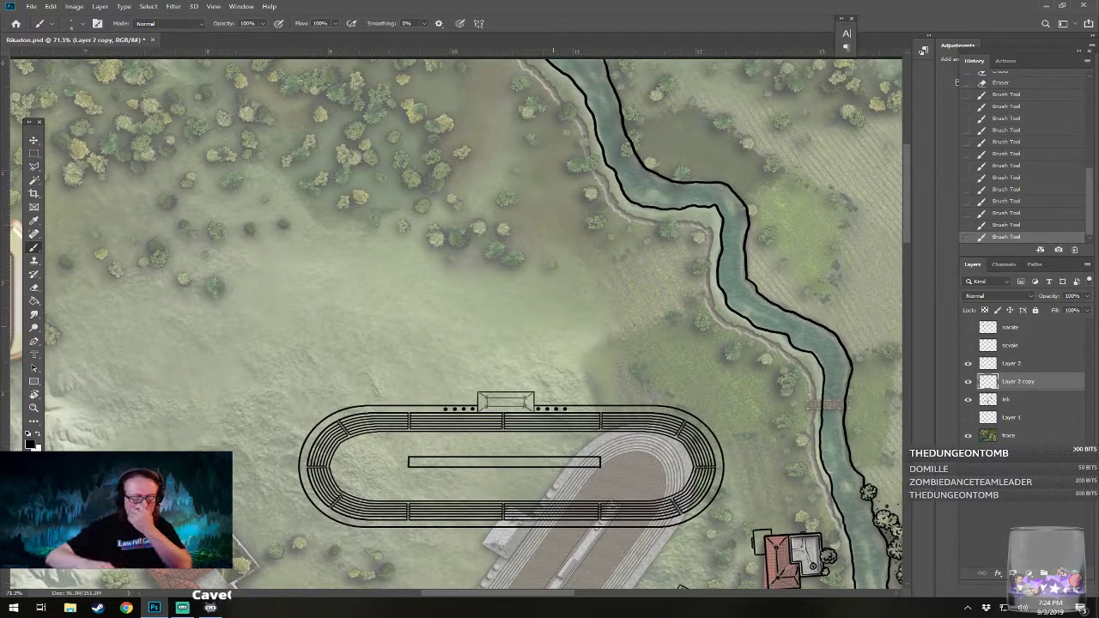
left_click_drag(553, 326, 557, 291)
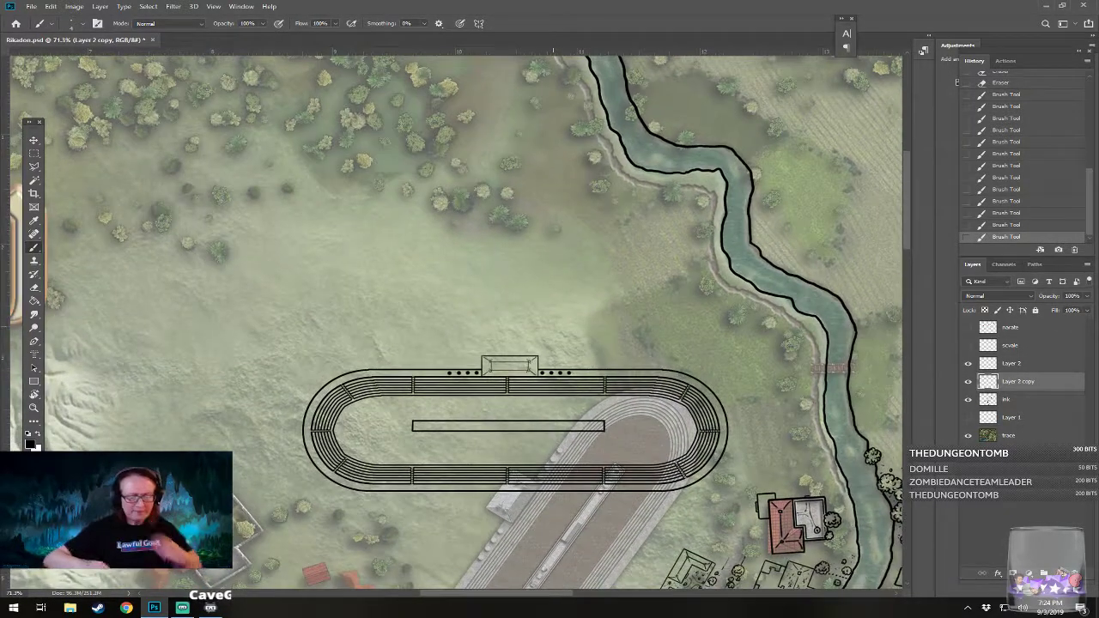
left_click(34, 153)
left_click(565, 416)
right_click(33, 152)
left_click(86, 152)
left_click_drag(392, 447, 624, 410)
key("Delete")
key("ctrl+d")
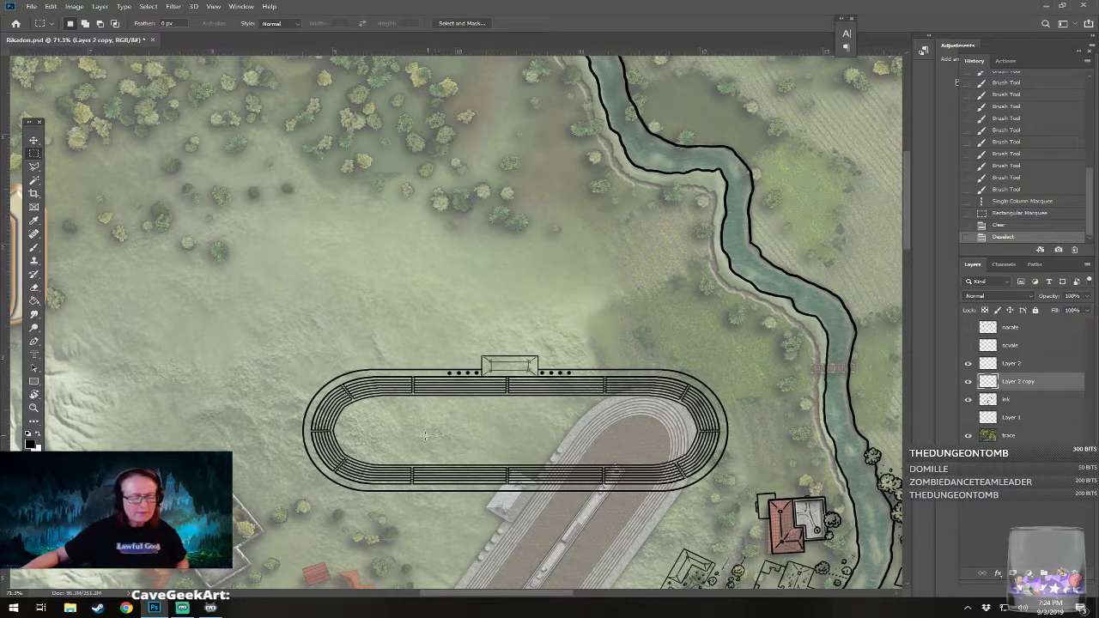
Step: Make a long, narrow rectangular selection centred inside the track and stroke it in black, 3 px wide, on the inside
left_click_drag(412, 434, 612, 433)
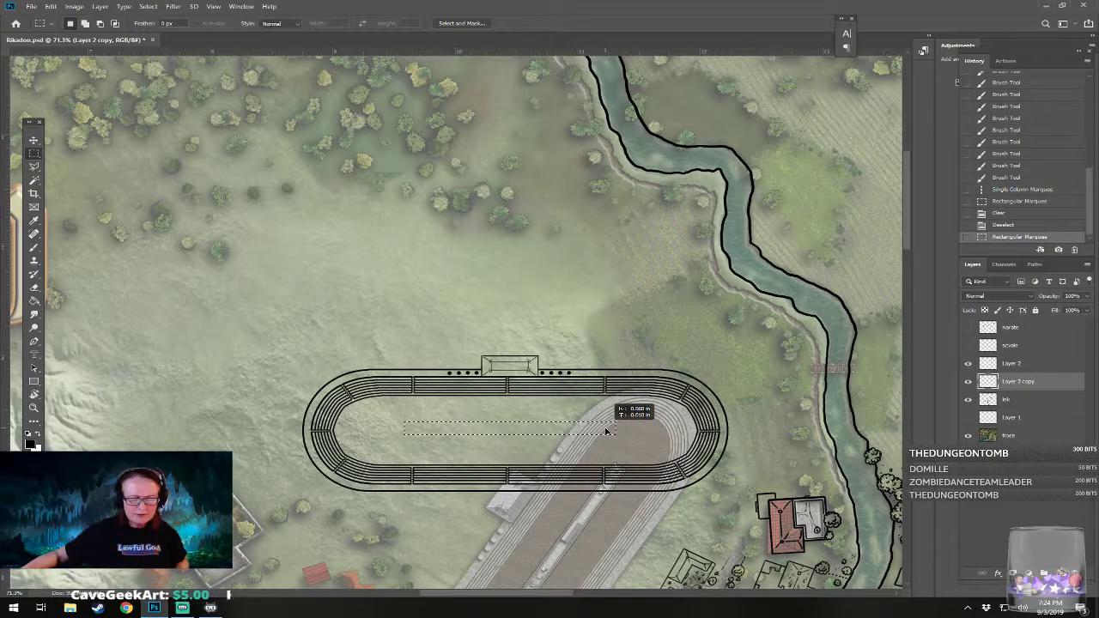
left_click_drag(606, 431, 609, 429)
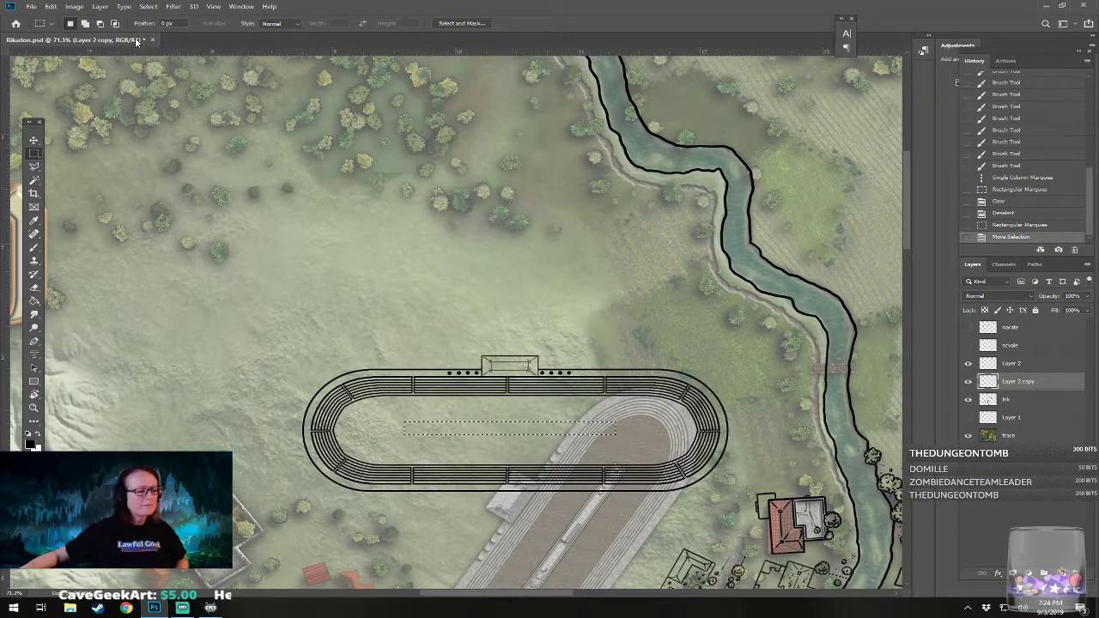
left_click(51, 6)
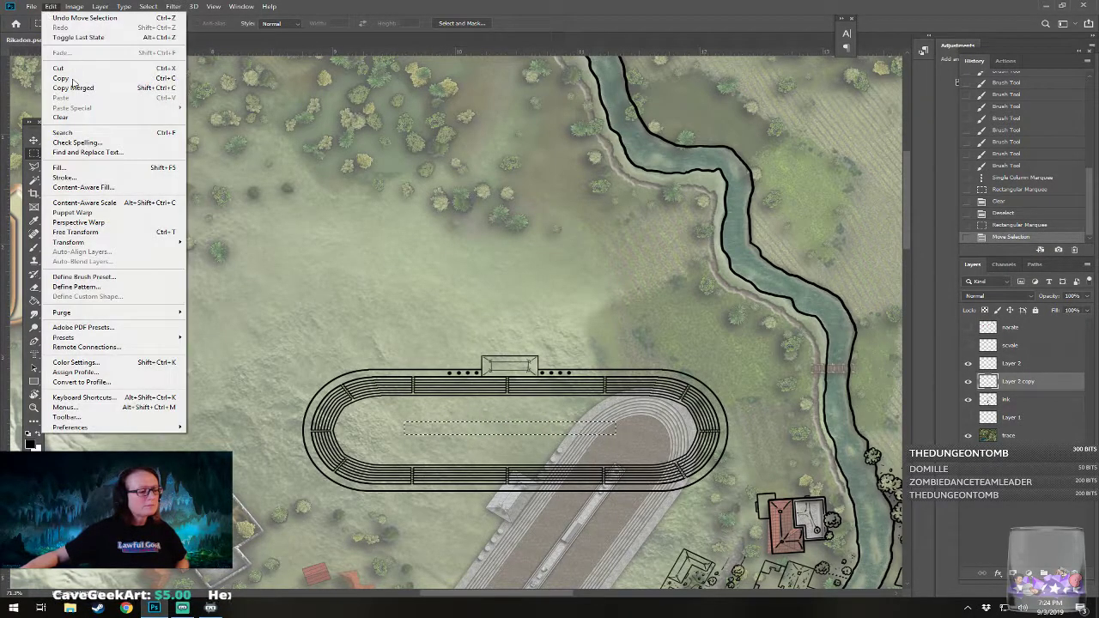
left_click(64, 177)
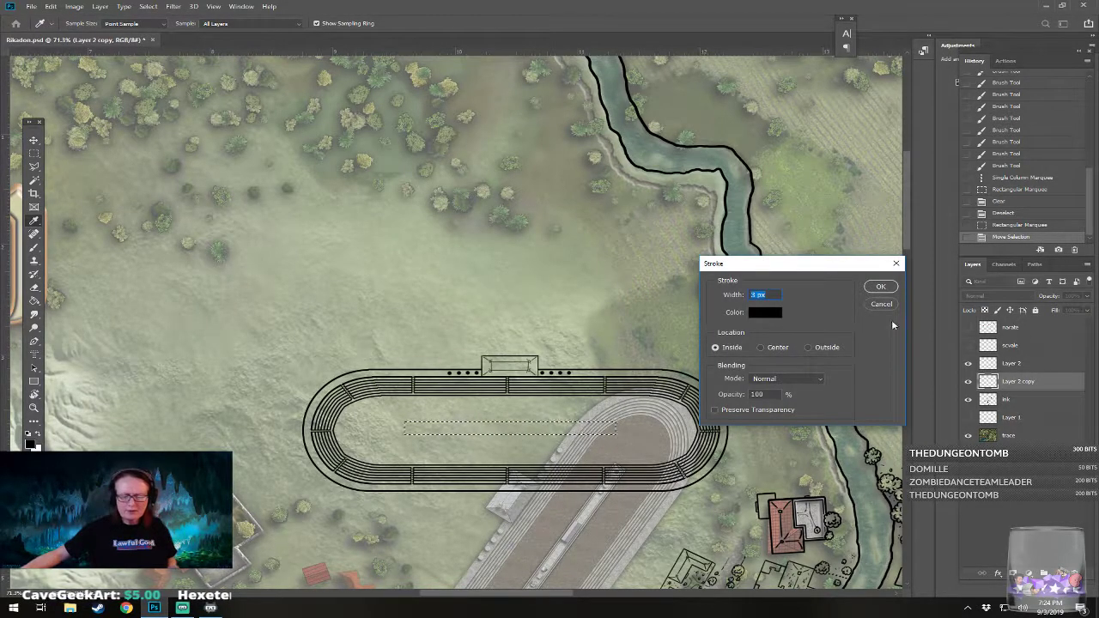
left_click(879, 287)
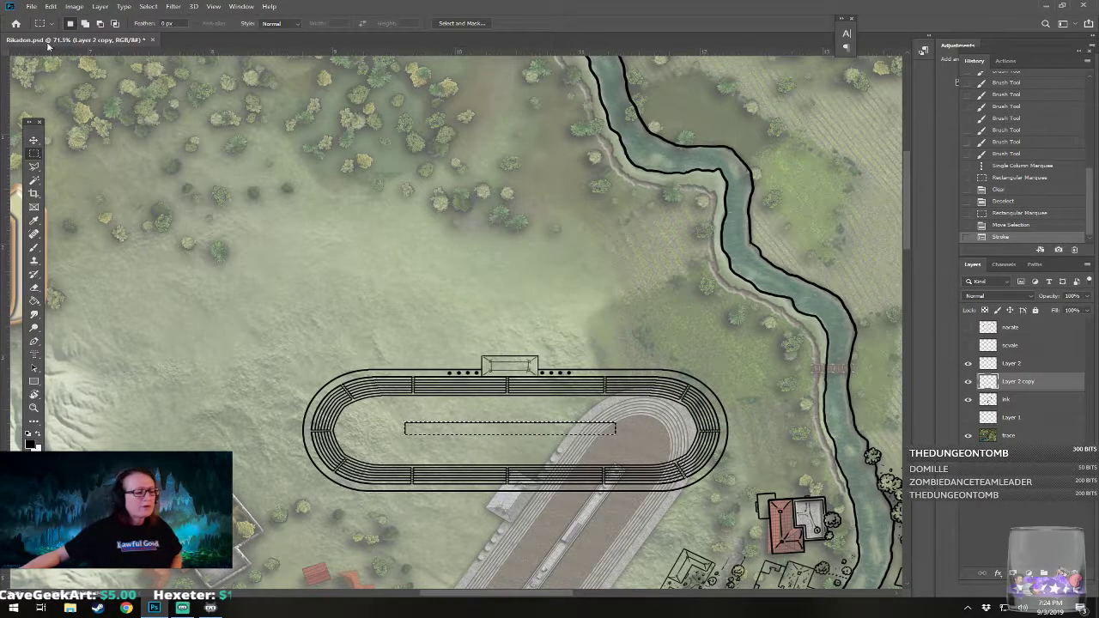
Step: Contract the rectangular selection by 7 pixels and stroke it in black on the inside
left_click(148, 6)
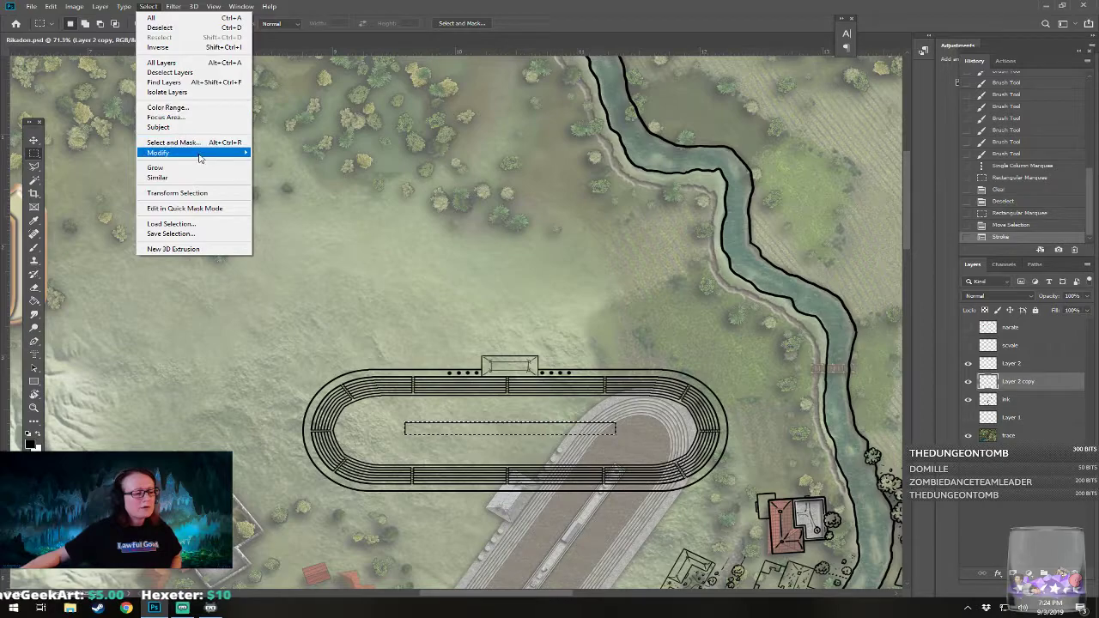
mouse_move(244, 162)
left_click(275, 181)
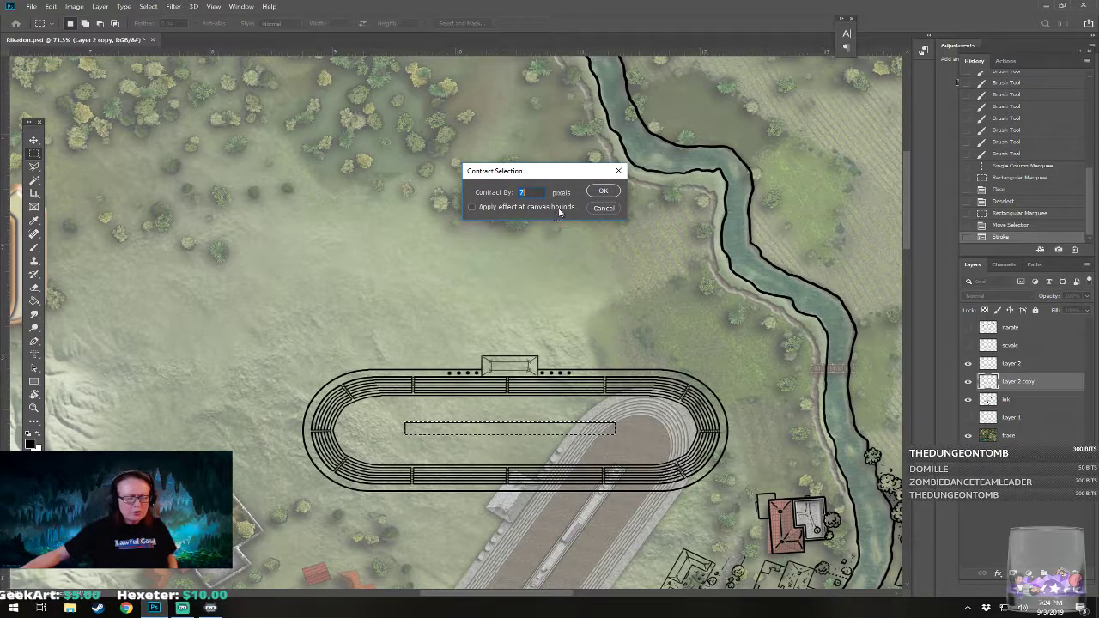
left_click(601, 191)
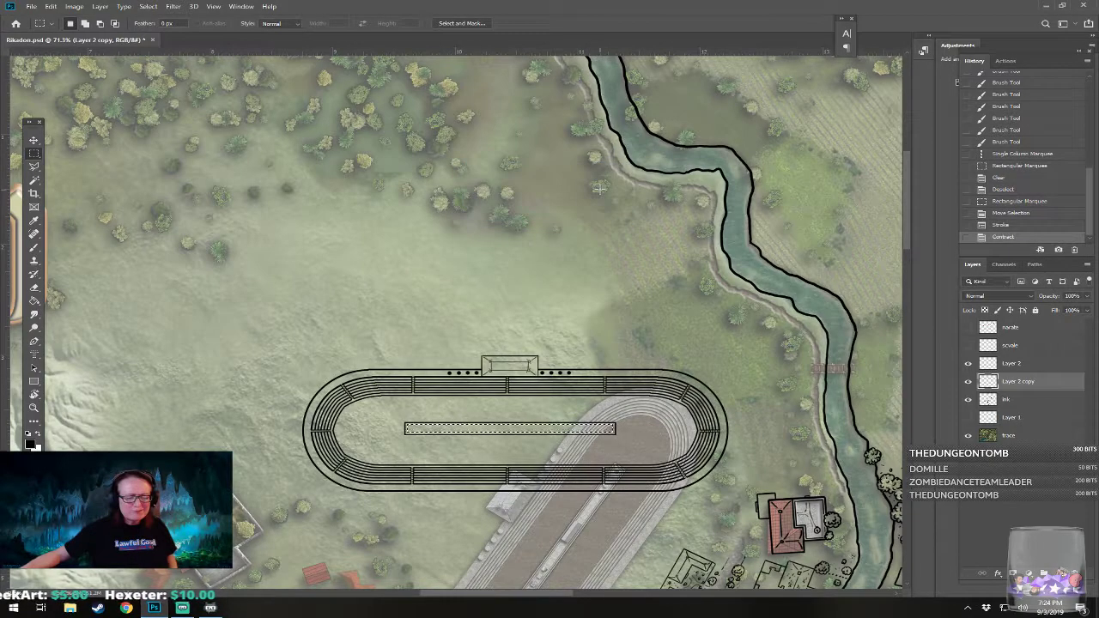
left_click(51, 6)
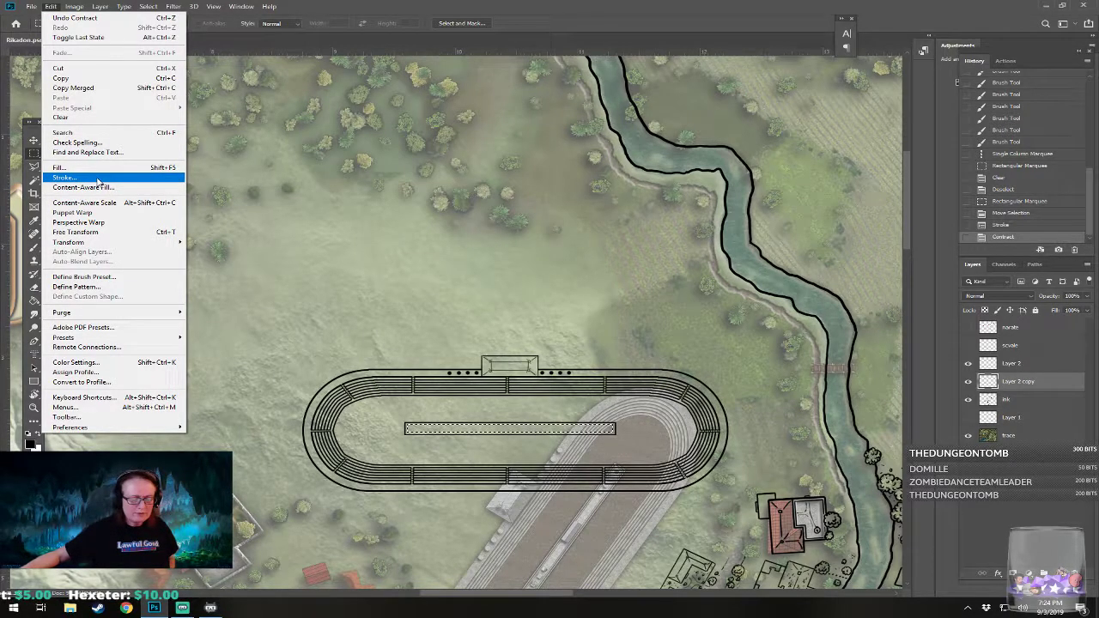
left_click(99, 178)
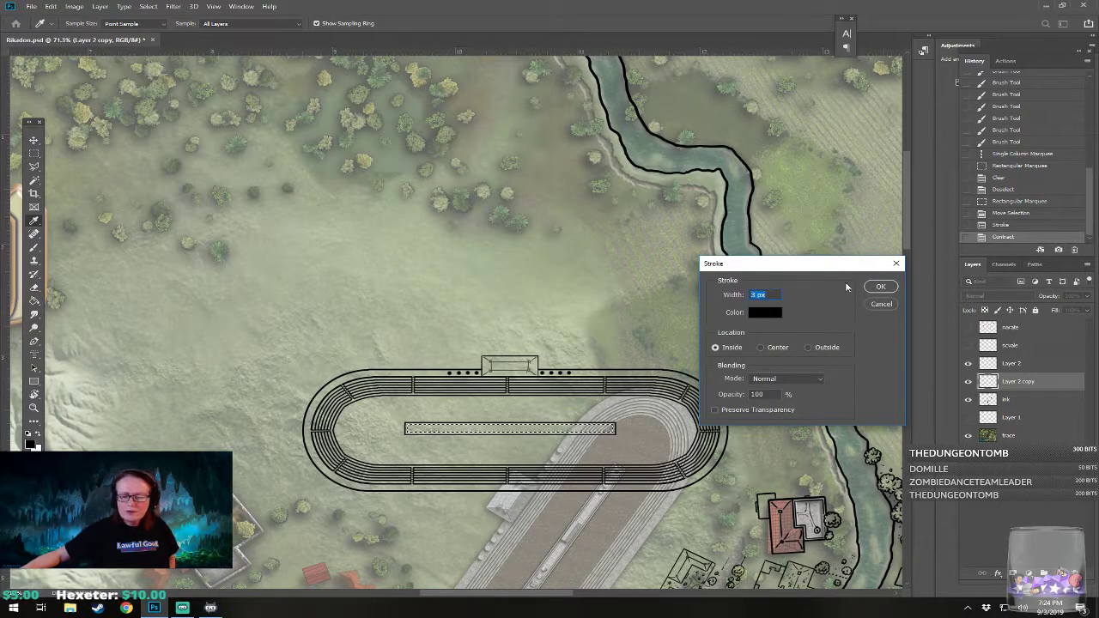
left_click(879, 288)
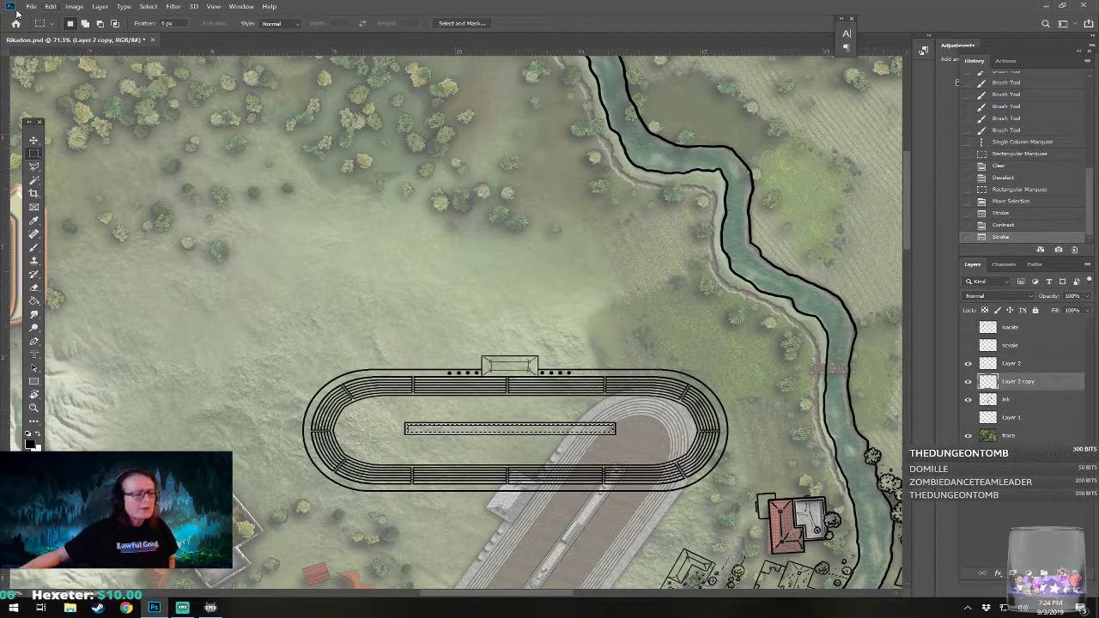
Step: Contract the selection inside the central bar by a further 5 pixels
left_click(149, 7)
mouse_move(205, 155)
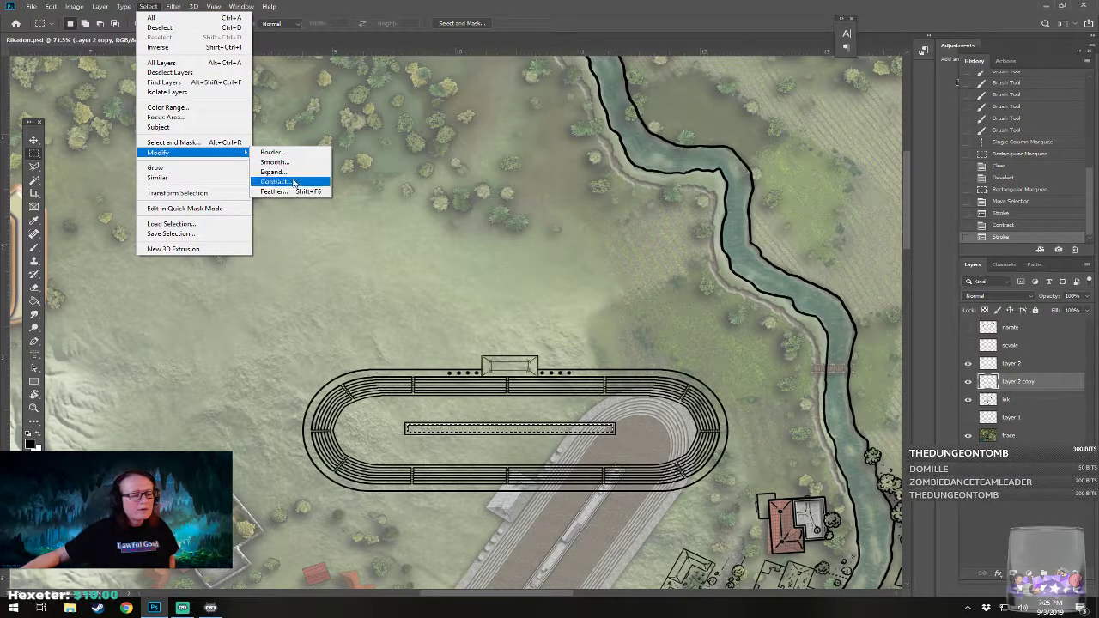
left_click(292, 182)
type("5")
left_click(602, 192)
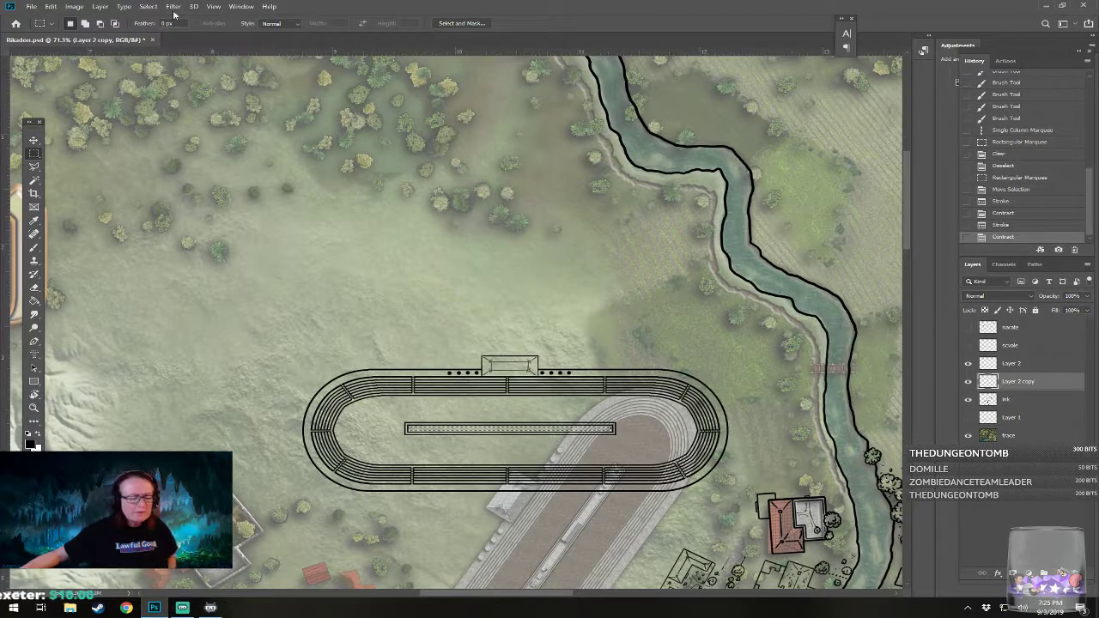
Step: Stroke the innermost selection of the central bar in dark gray, 2 px wide, on the inside
left_click(50, 6)
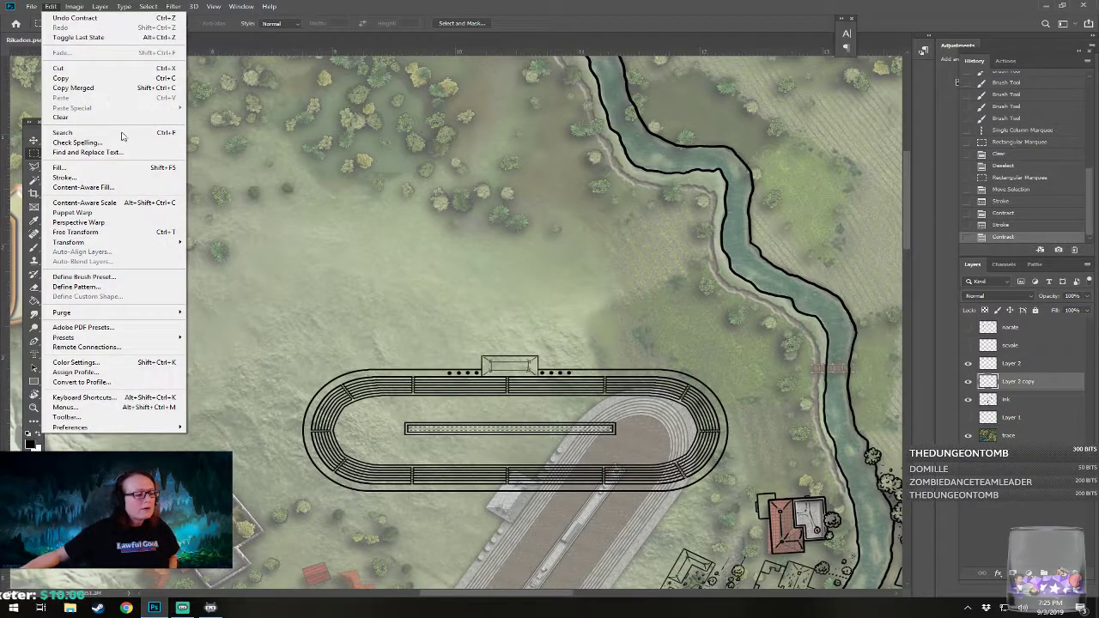
left_click(114, 178)
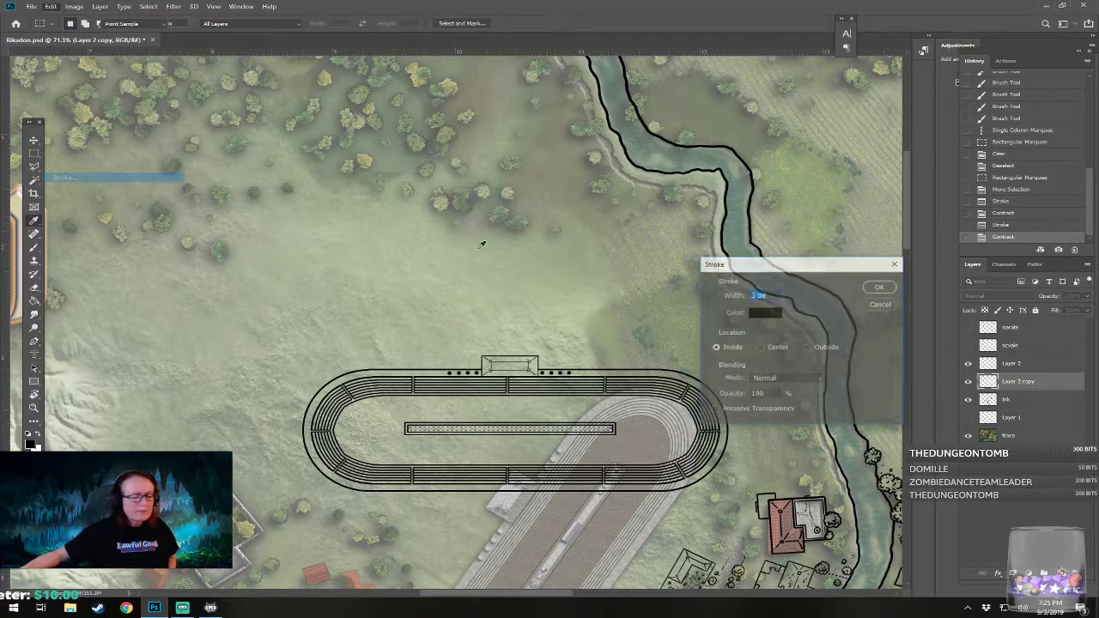
left_click(764, 311)
left_click(601, 367)
left_click_drag(601, 367, 601, 374)
left_click(856, 290)
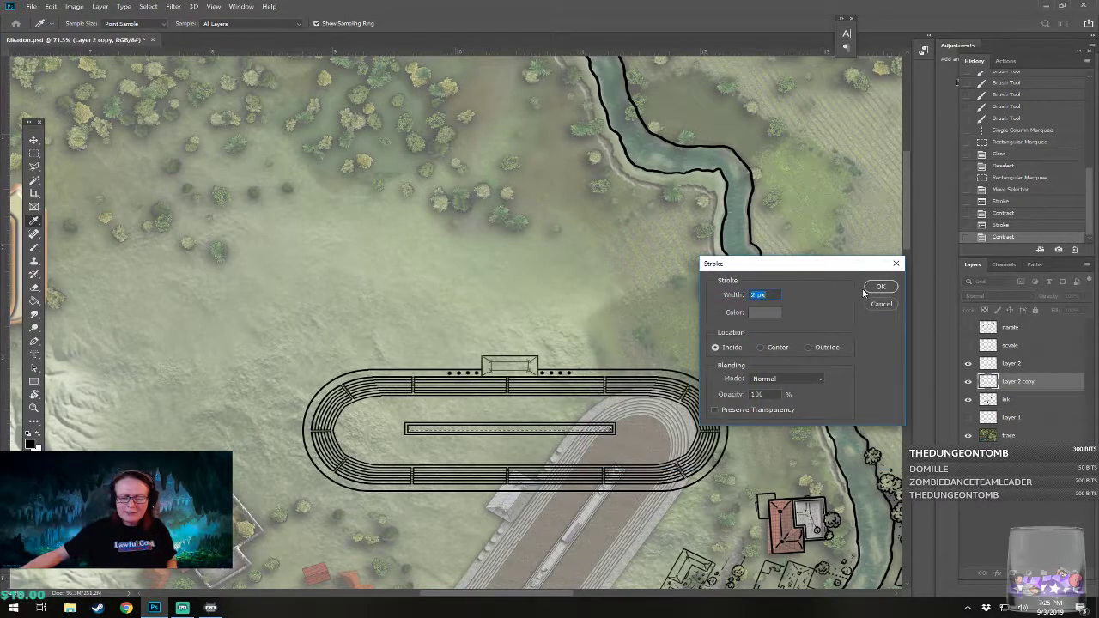
left_click(880, 287)
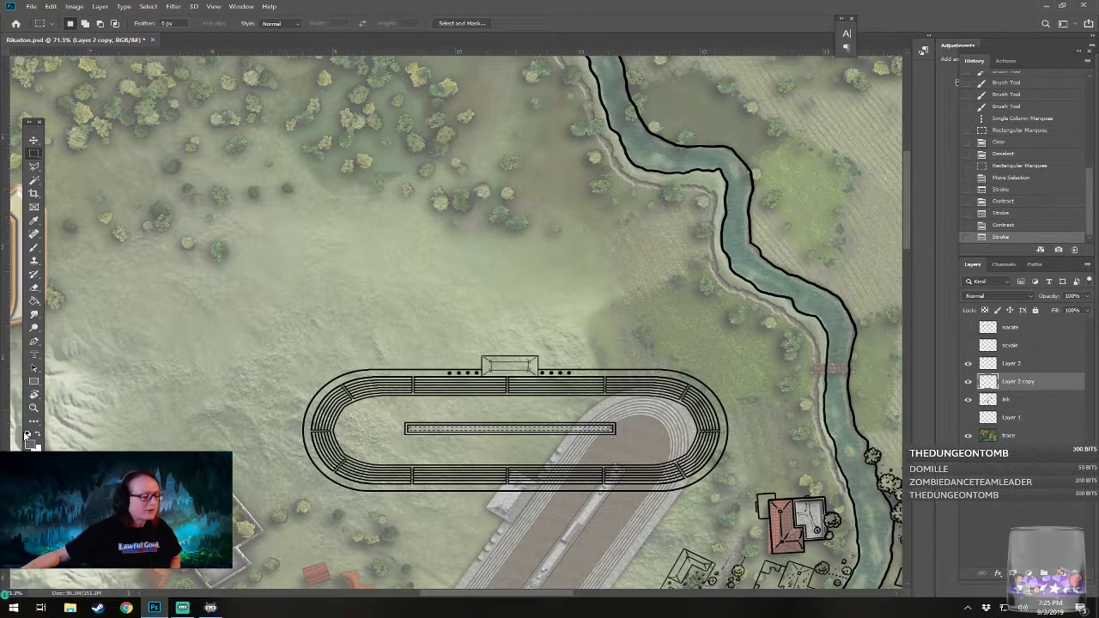
Step: Deselect the innermost rectangle of the central divider bar
left_click(33, 253)
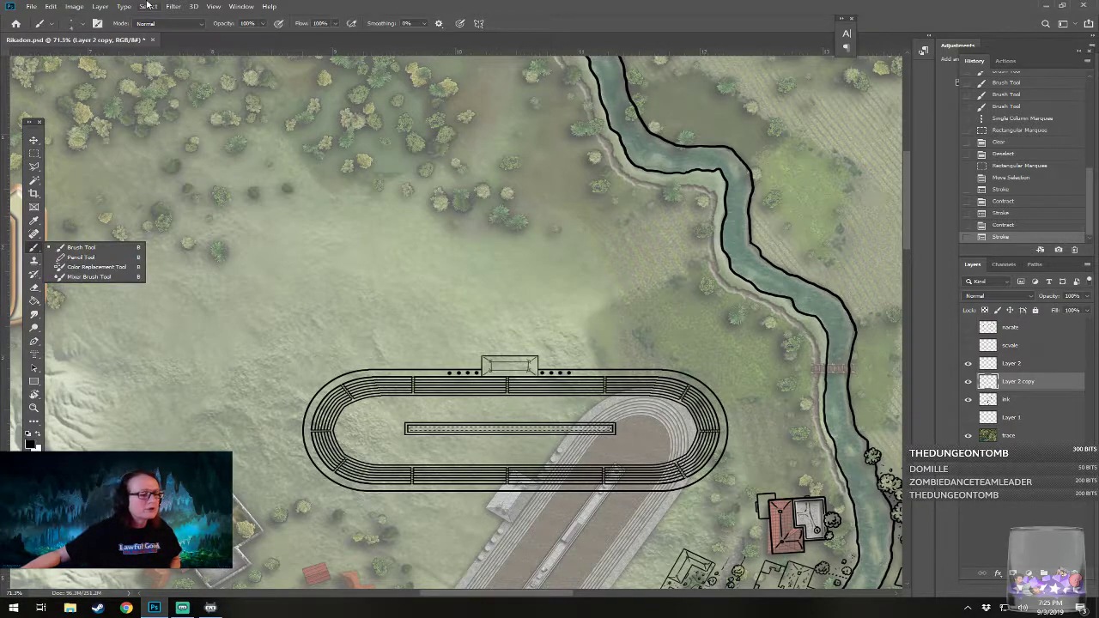
left_click(83, 29)
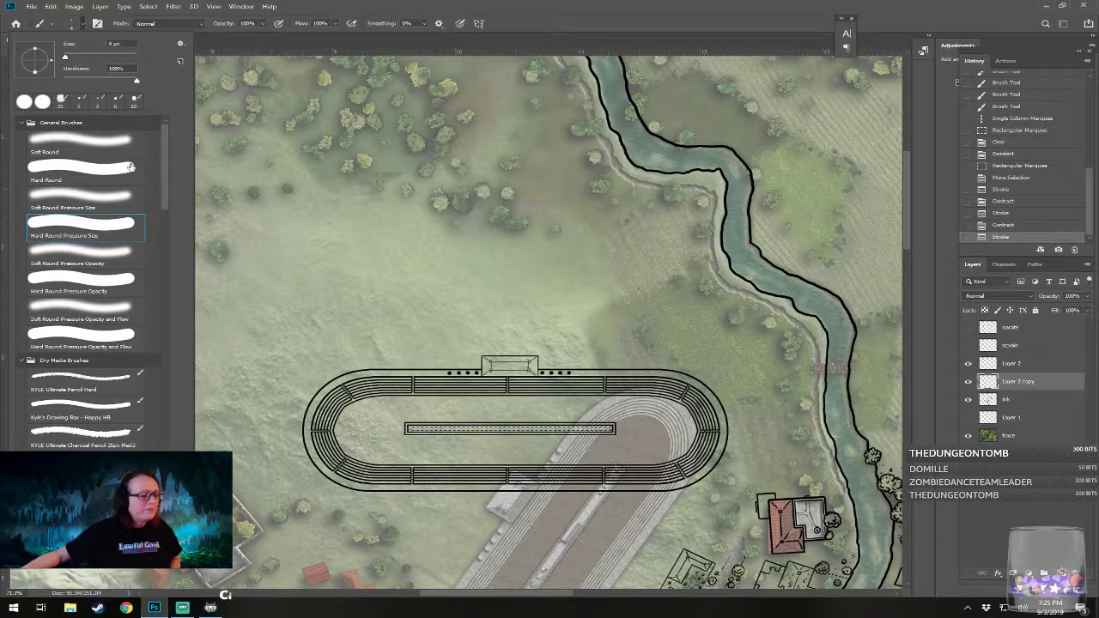
left_click(472, 5)
left_click(34, 153)
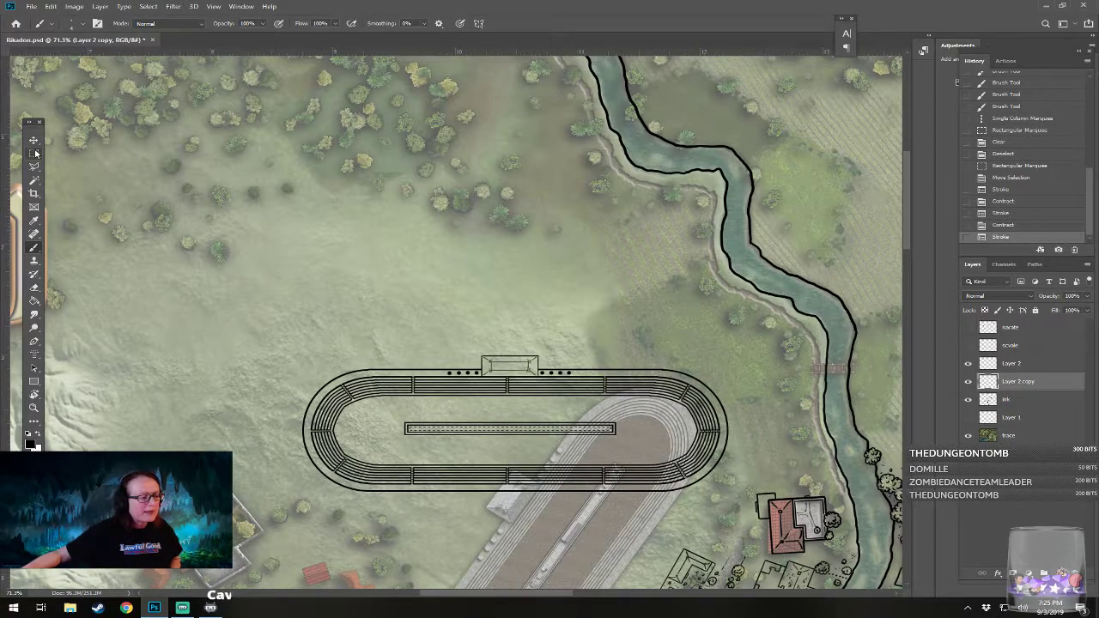
key("ctrl+d")
left_click_drag(569, 469, 639, 402)
left_click_drag(453, 276, 622, 277)
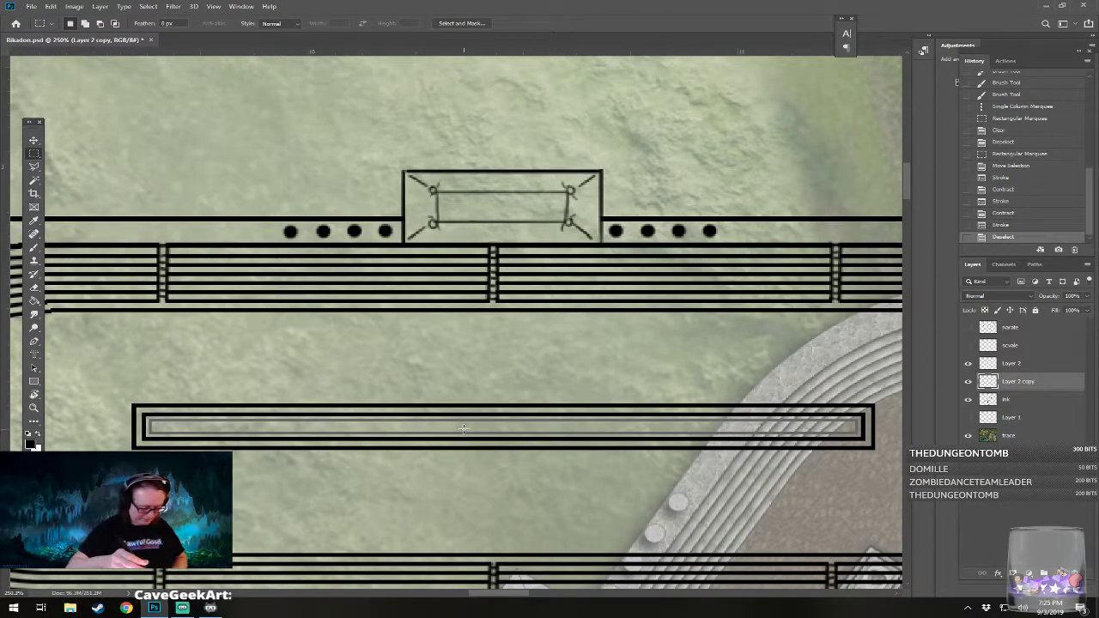
Step: On a new layer, ink a small hip-roofed block in the middle of the central bar, with two crosslines, corner diagonals and a ridge line
key("v")
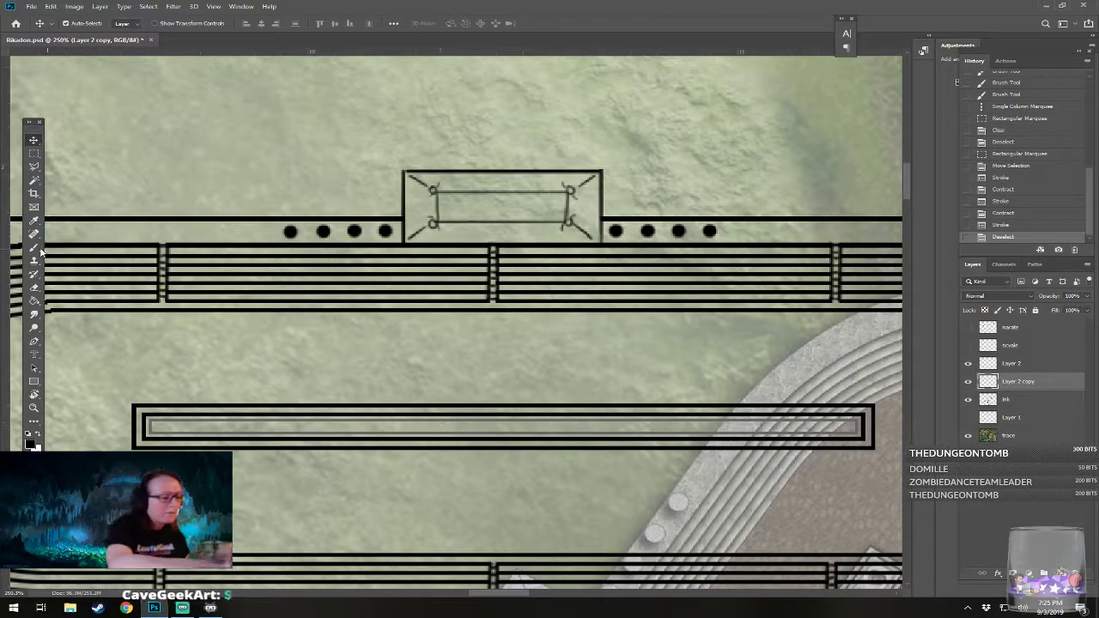
key("b")
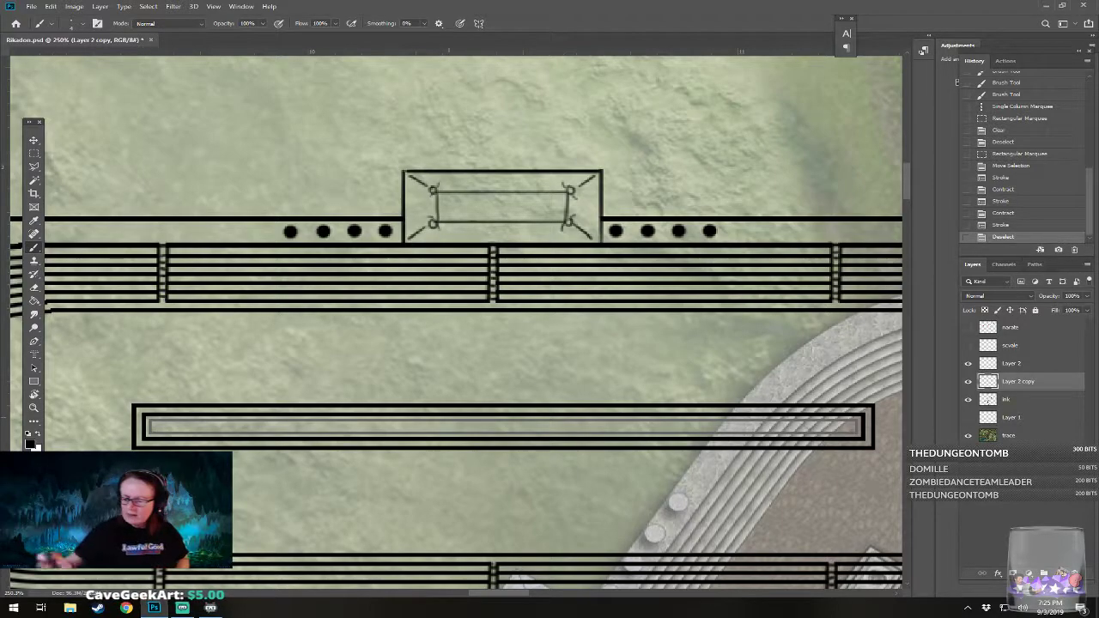
left_click(1059, 573)
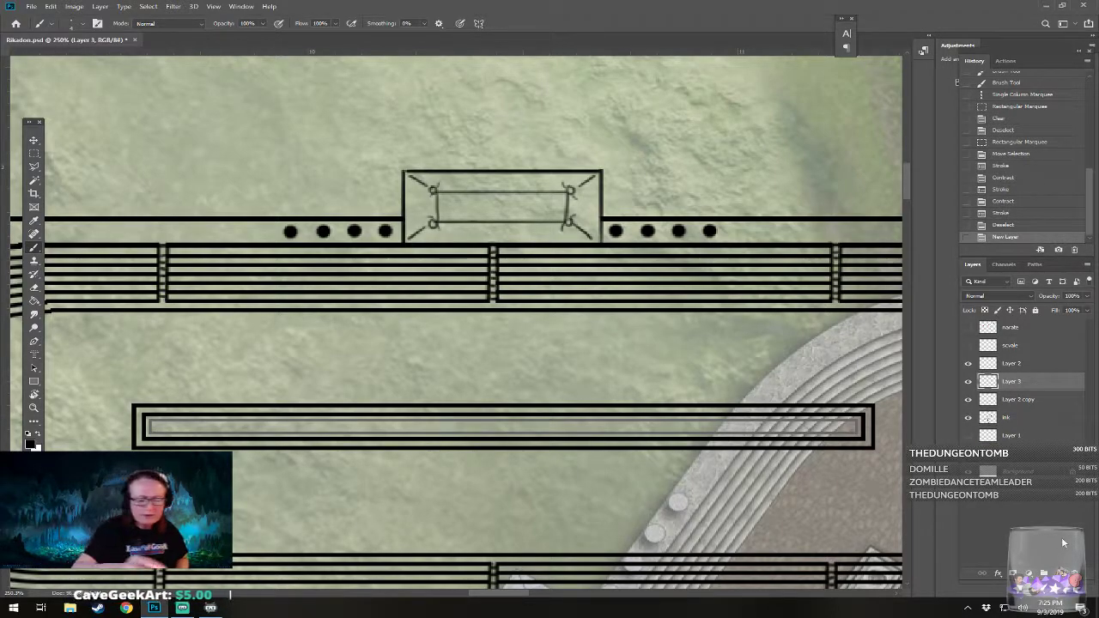
left_click(448, 416)
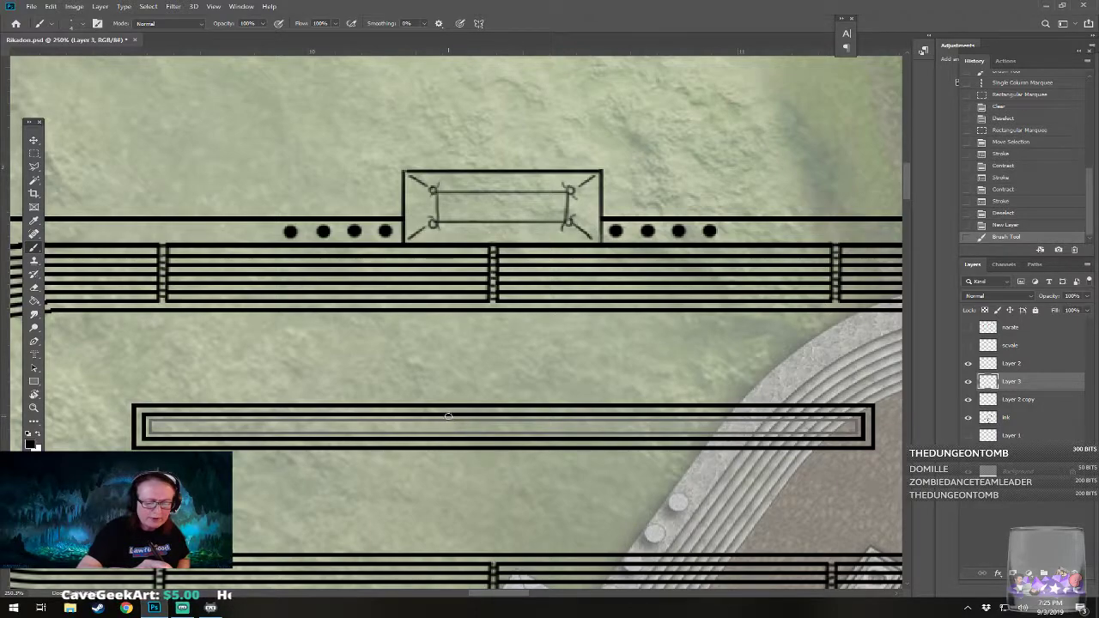
left_click_drag(447, 436, 447, 430)
left_click_drag(542, 436, 542, 421)
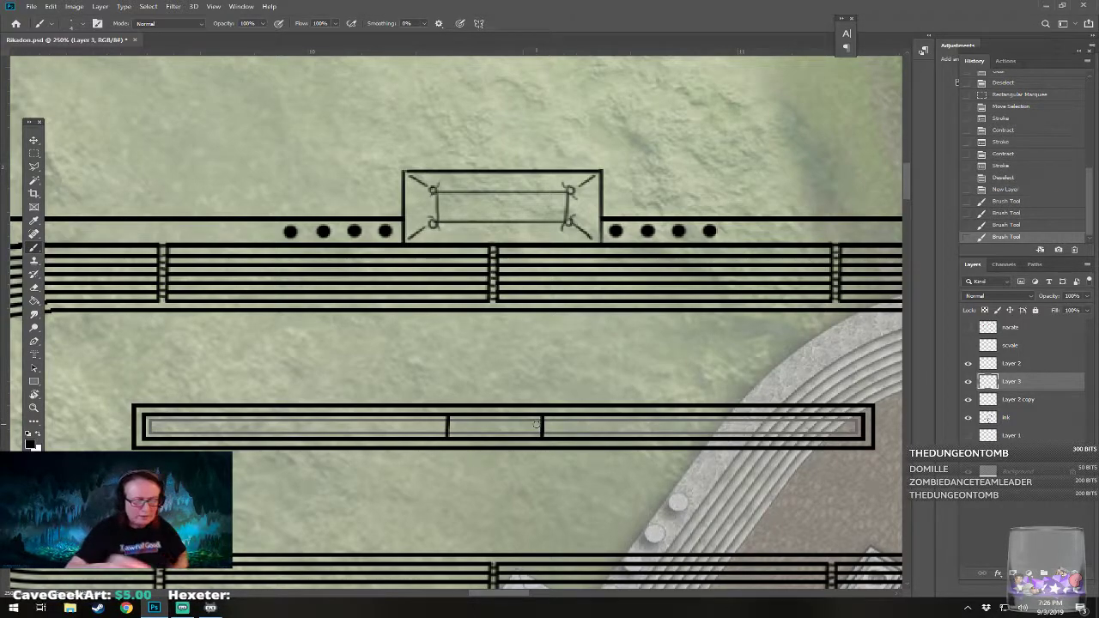
mouse_move(449, 418)
left_mouse_down()
mouse_move(459, 429)
mouse_move(540, 418)
mouse_move(541, 436)
left_mouse_up()
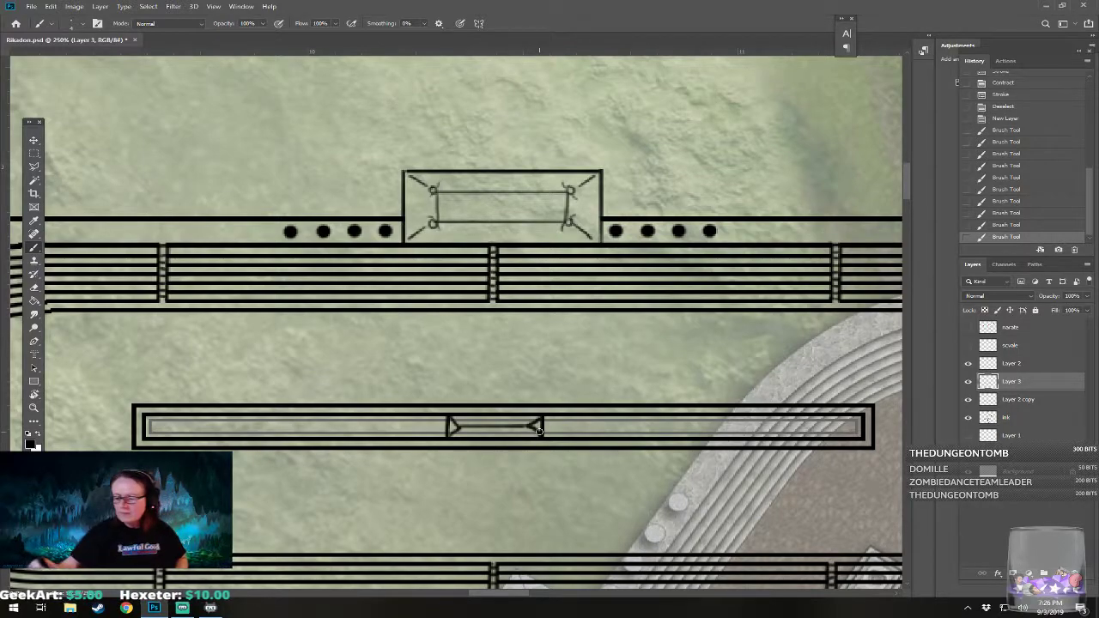
Step: Erase the gray inner lines that run through the middle block of the central bar on Layer 2 copy
left_click(969, 400)
left_click(968, 400)
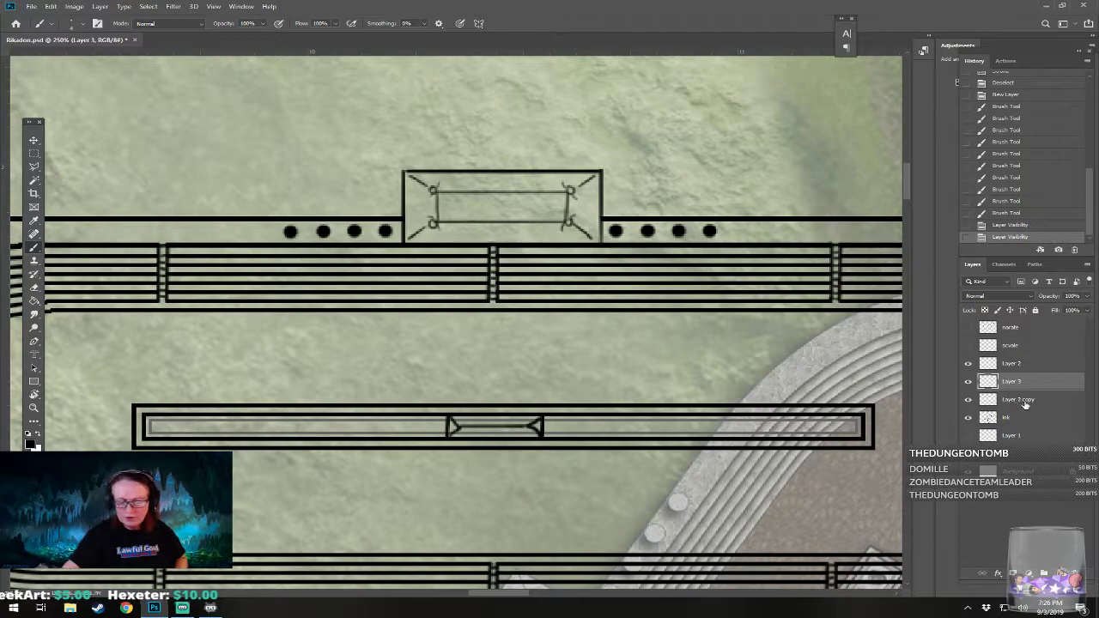
left_click(1021, 400)
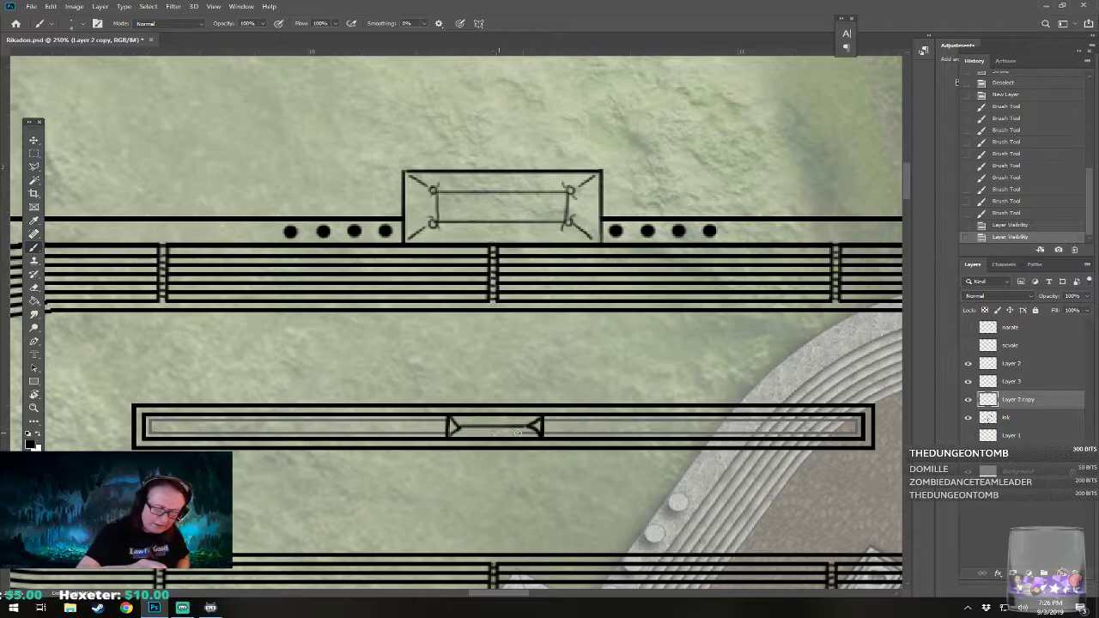
key("e")
left_click_drag(515, 425, 504, 428)
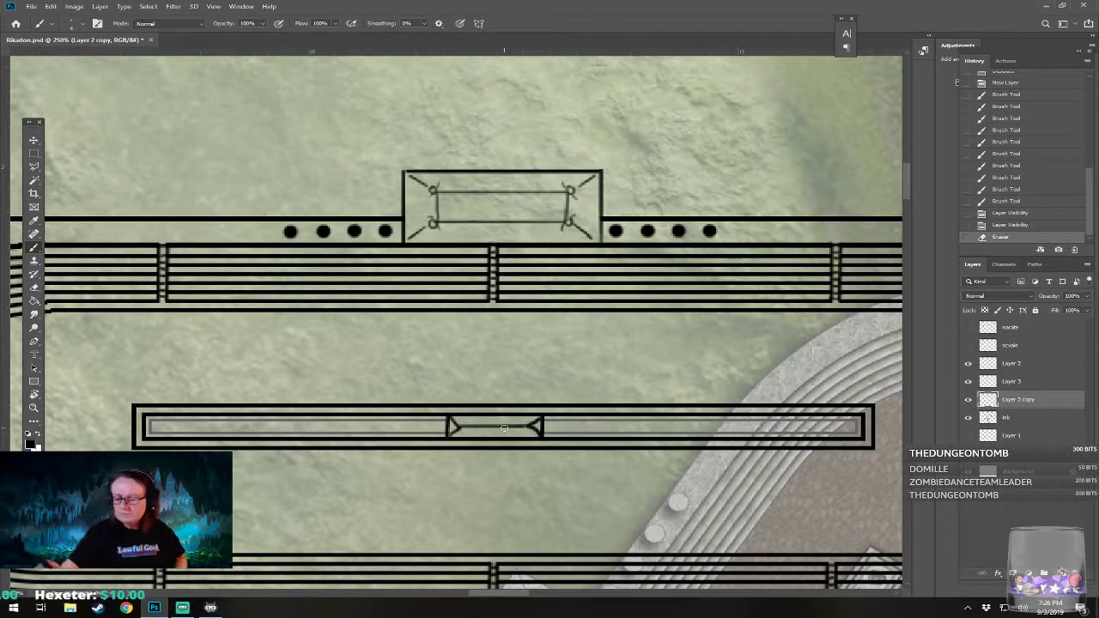
Step: On Layer 3, ink a small round ornament with short curls inside the left end of the central bar
left_click(1013, 382)
scroll(455, 327, "left", 3)
scroll(455, 326, "left", 5)
scroll(455, 326, "down", 4)
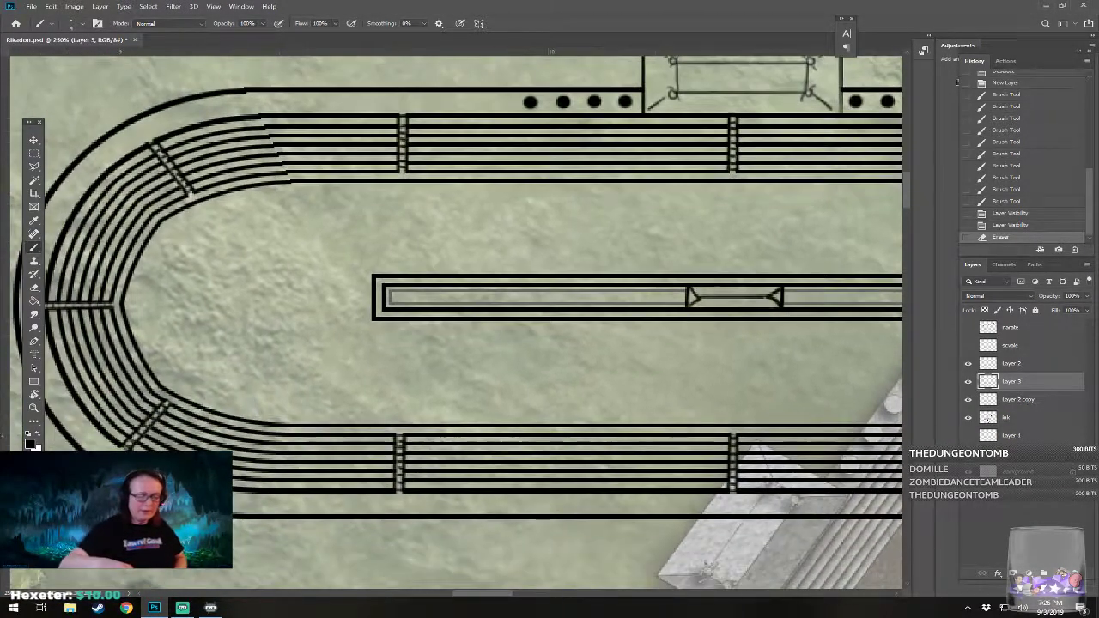
scroll(455, 326, "up", 2)
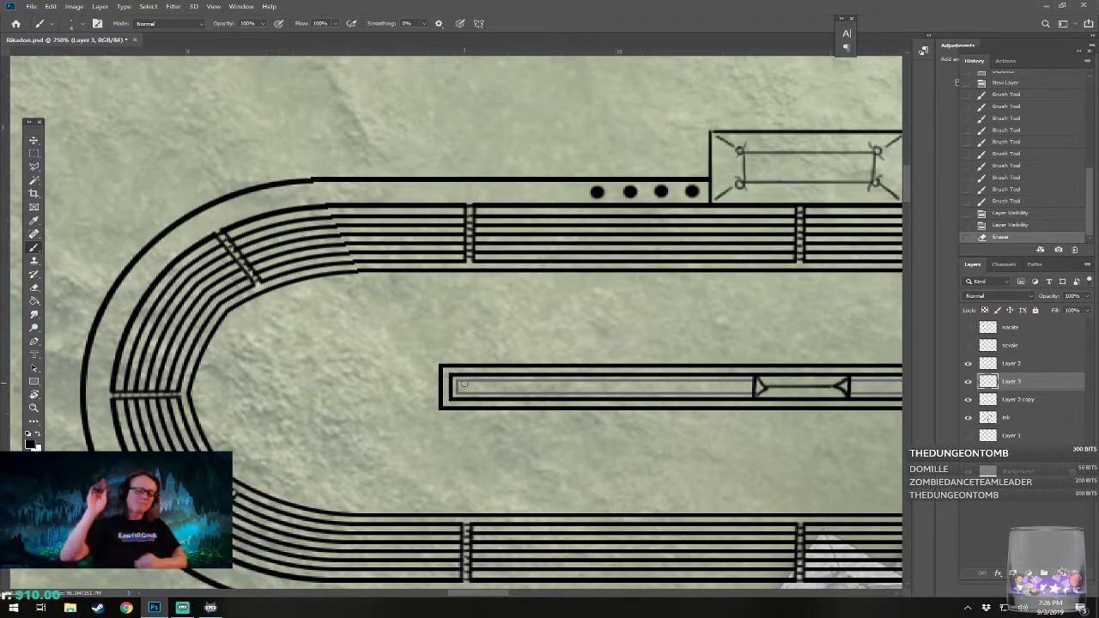
left_click_drag(464, 384, 485, 396)
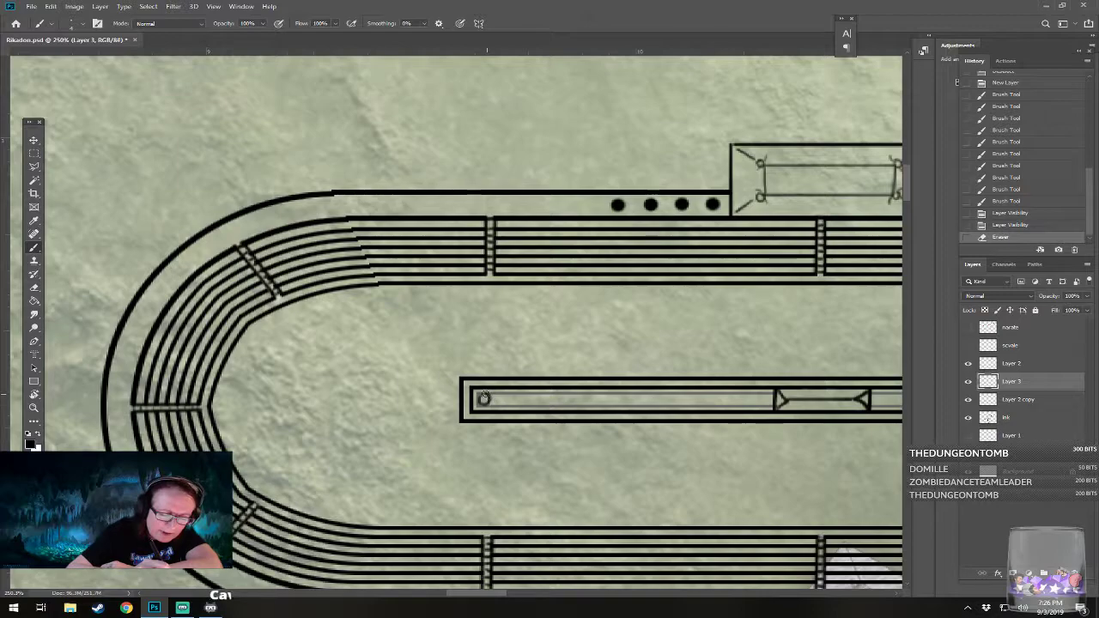
left_click(483, 398)
left_click(483, 399)
left_click(483, 399)
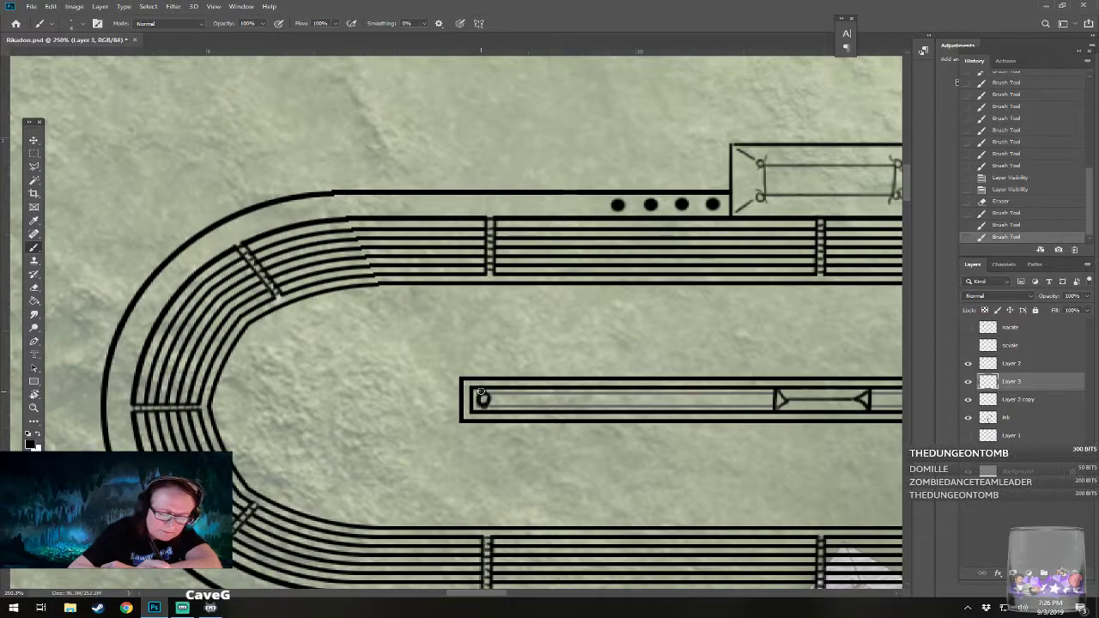
left_click(480, 391)
left_click(480, 391)
left_click(480, 390)
left_click(480, 390)
left_click(464, 391)
left_click(475, 403)
left_click(481, 399)
Step: Ink a matching round ornament with short curls inside the right end of the central bar
mouse_move(481, 399)
left_mouse_down()
mouse_move(384, 372)
mouse_move(228, 364)
left_mouse_up()
left_click_drag(850, 367, 530, 393)
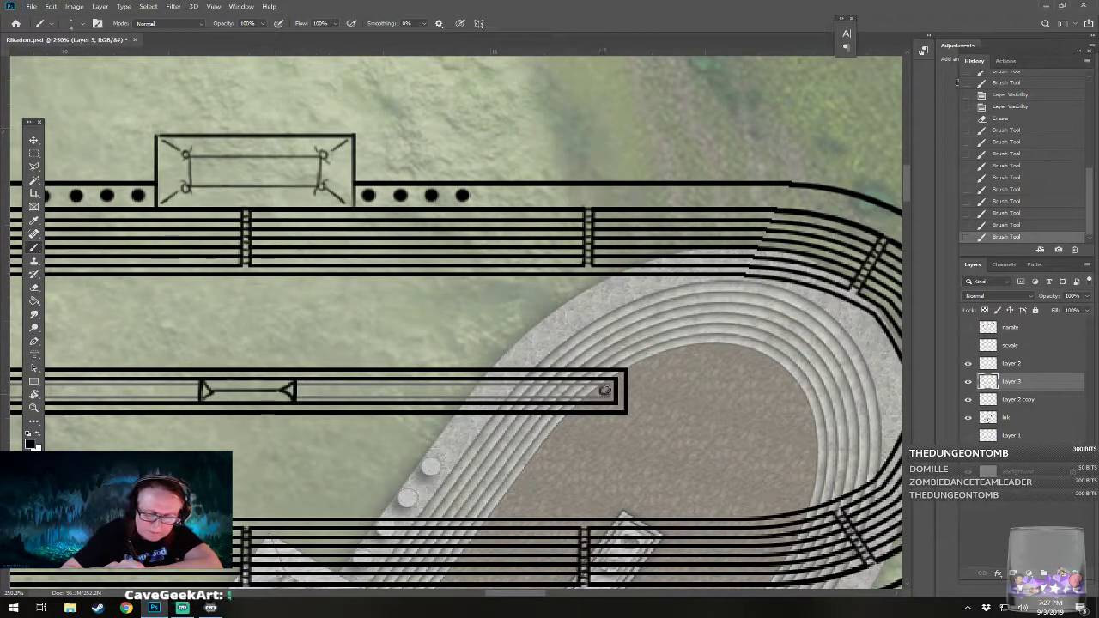
left_click(602, 389)
left_click(601, 388)
left_click(604, 390)
left_click(606, 392)
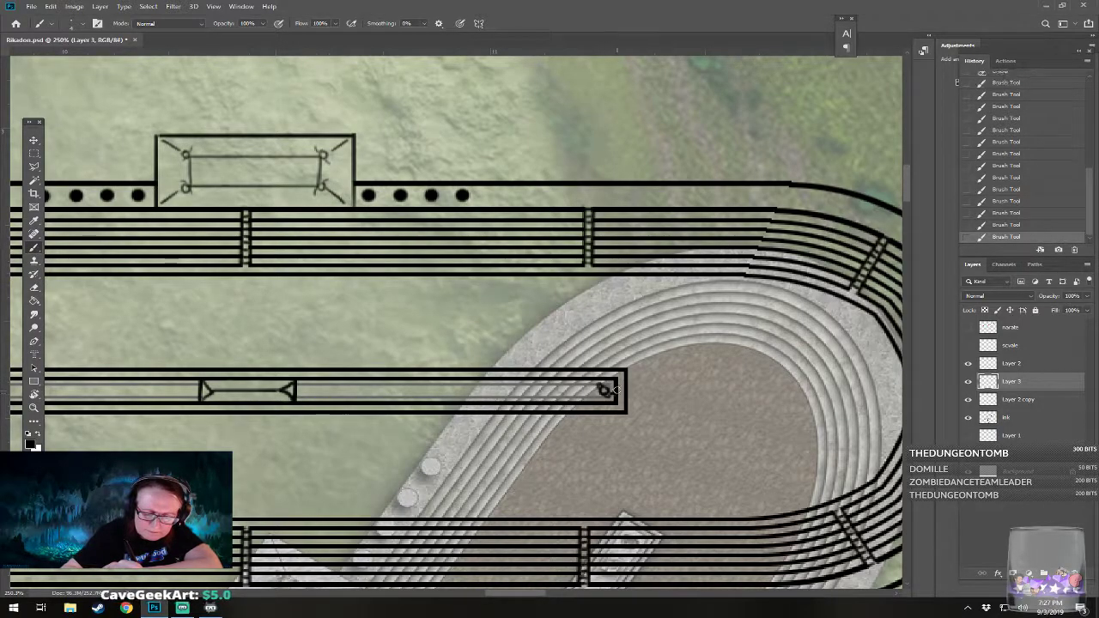
mouse_move(605, 393)
left_mouse_down()
mouse_move(613, 400)
mouse_move(616, 383)
mouse_move(605, 382)
left_mouse_up()
Step: Ink a row of two small circles joined by short ticks beside the round ornament at each end of the central bar
scroll(605, 384, "left", 8)
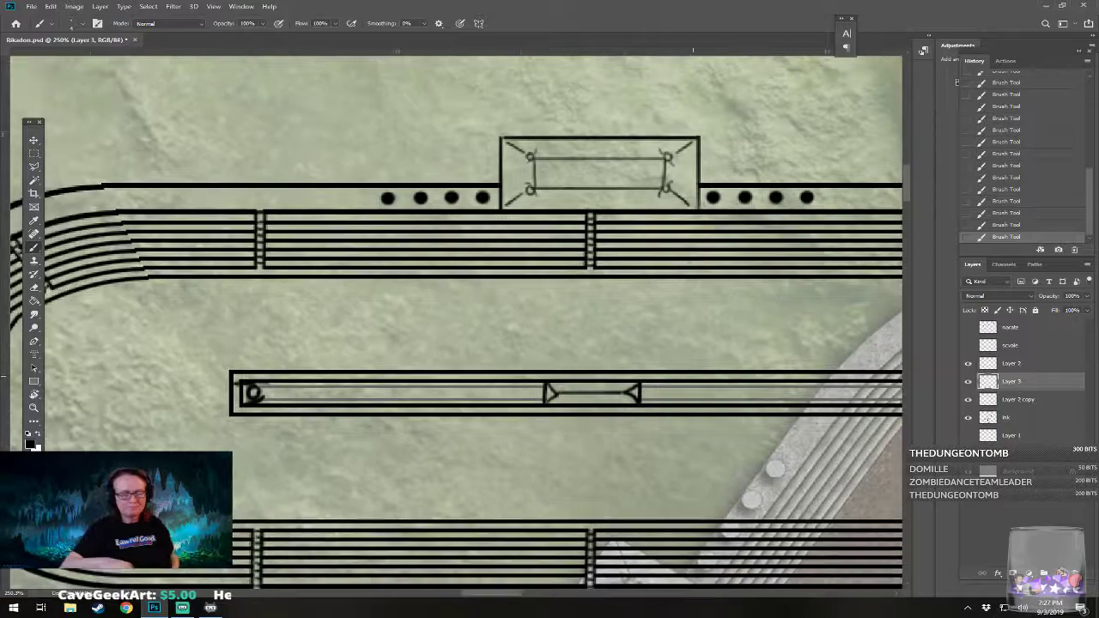
left_click_drag(487, 364, 605, 379)
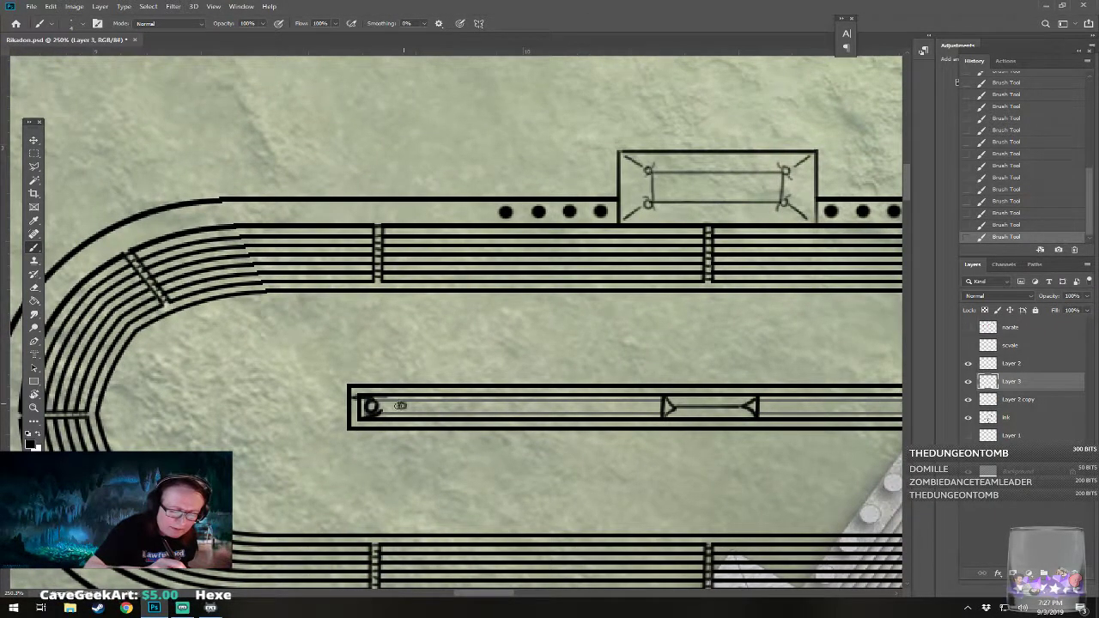
left_click(448, 406)
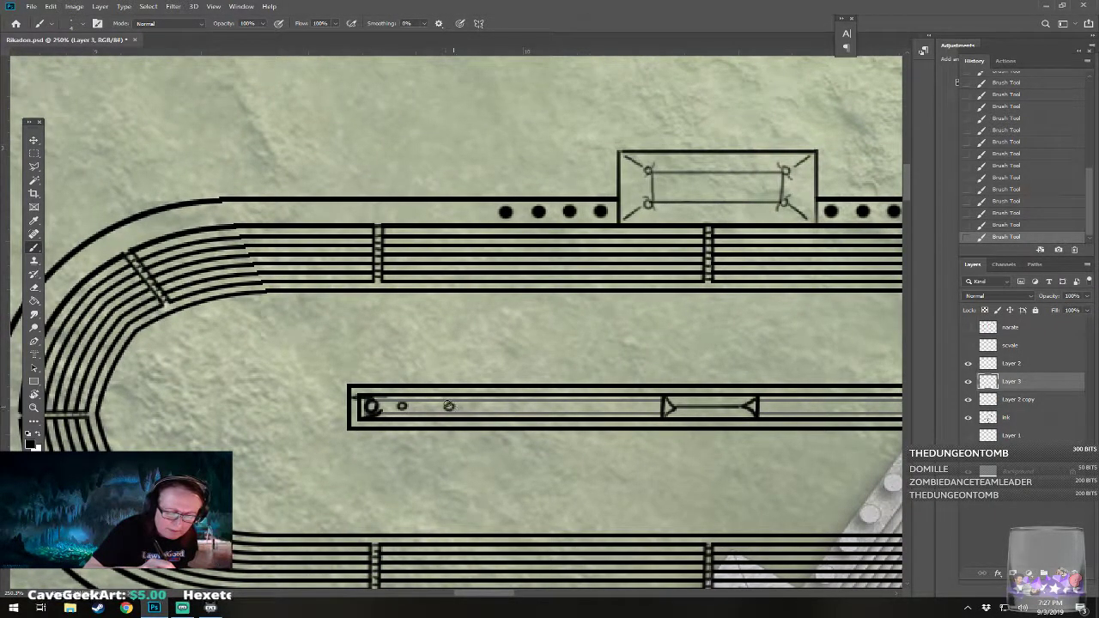
mouse_move(410, 406)
left_mouse_down()
mouse_move(446, 406)
mouse_move(181, 372)
left_mouse_up()
mouse_move(743, 370)
left_mouse_down()
mouse_move(568, 388)
mouse_move(616, 393)
mouse_move(580, 393)
mouse_move(604, 394)
left_mouse_up()
scroll(618, 387, "down", 8)
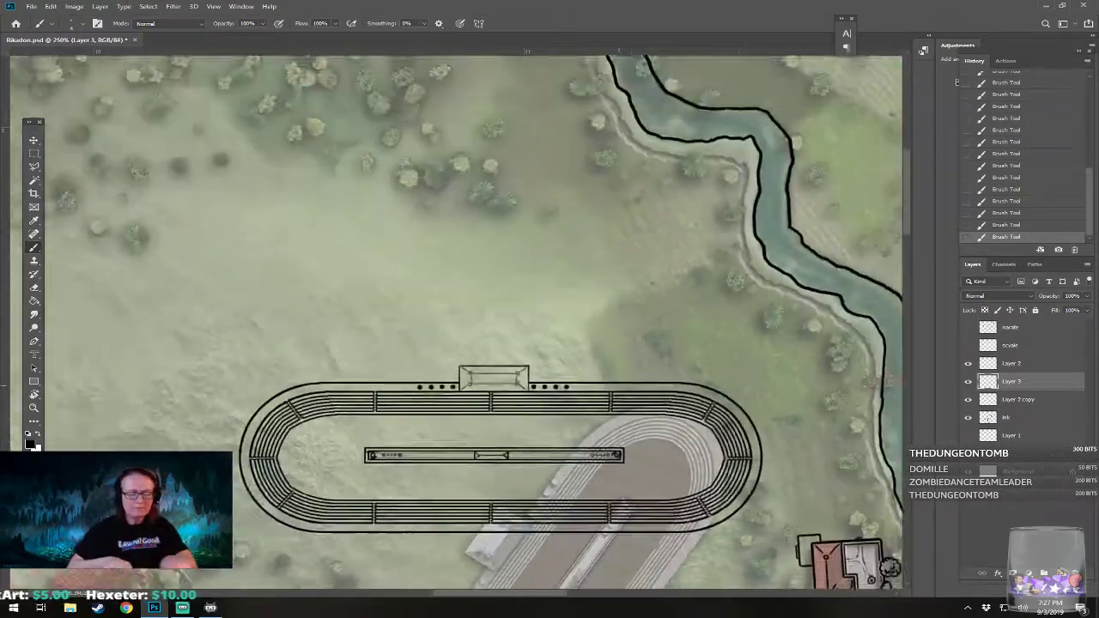
Step: Ink a small curled ornament on each side of the middle block in the central bar
scroll(617, 386, "up", 1)
scroll(515, 386, "up", 4)
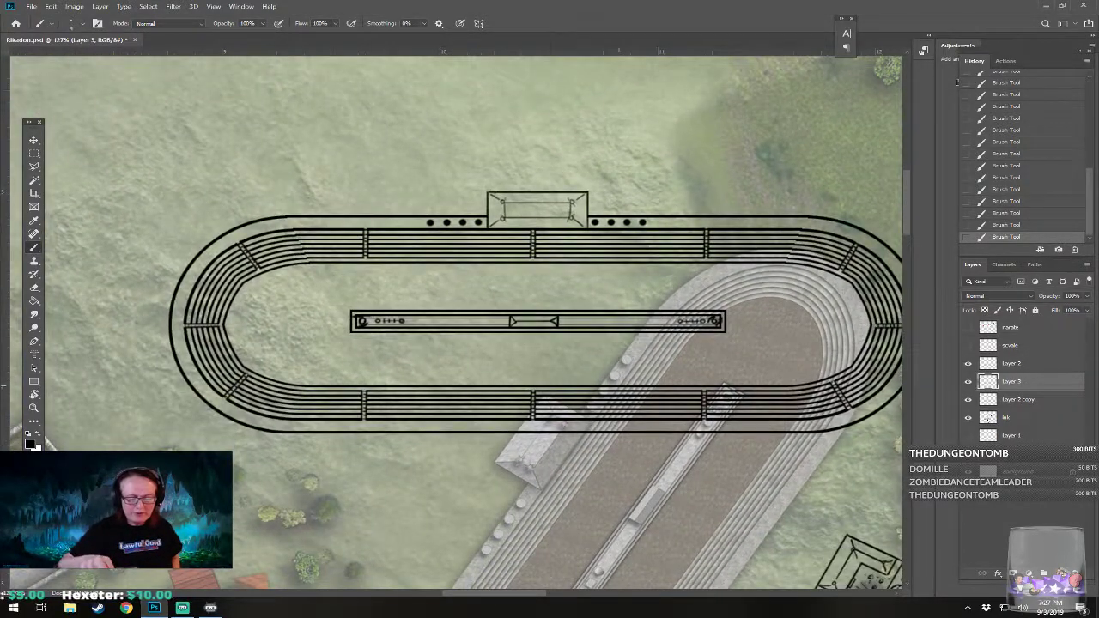
scroll(432, 276, "up", 4)
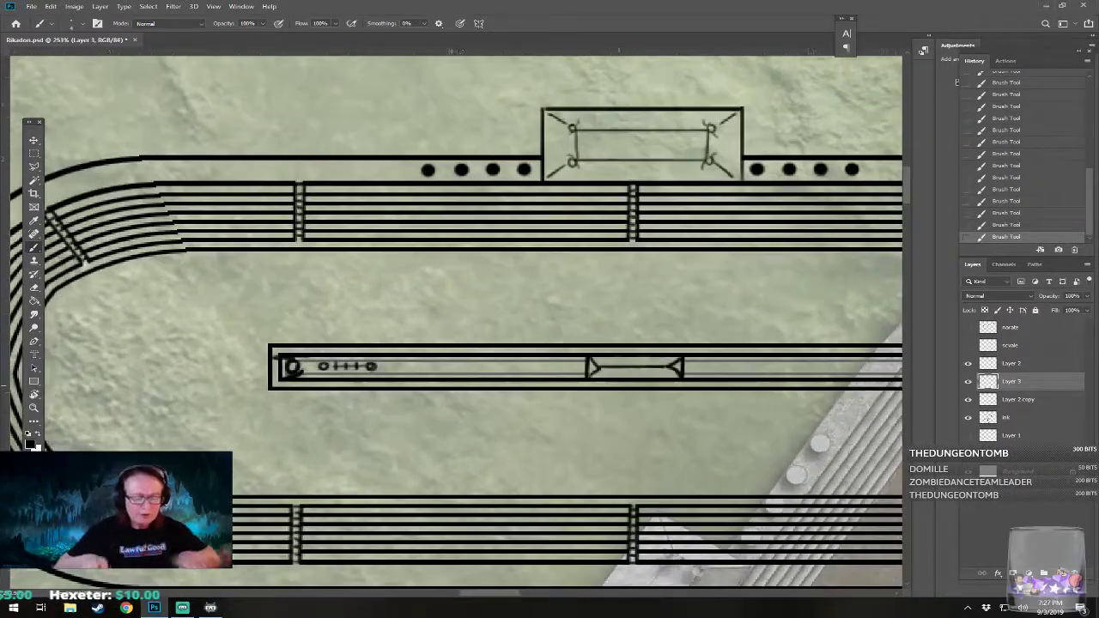
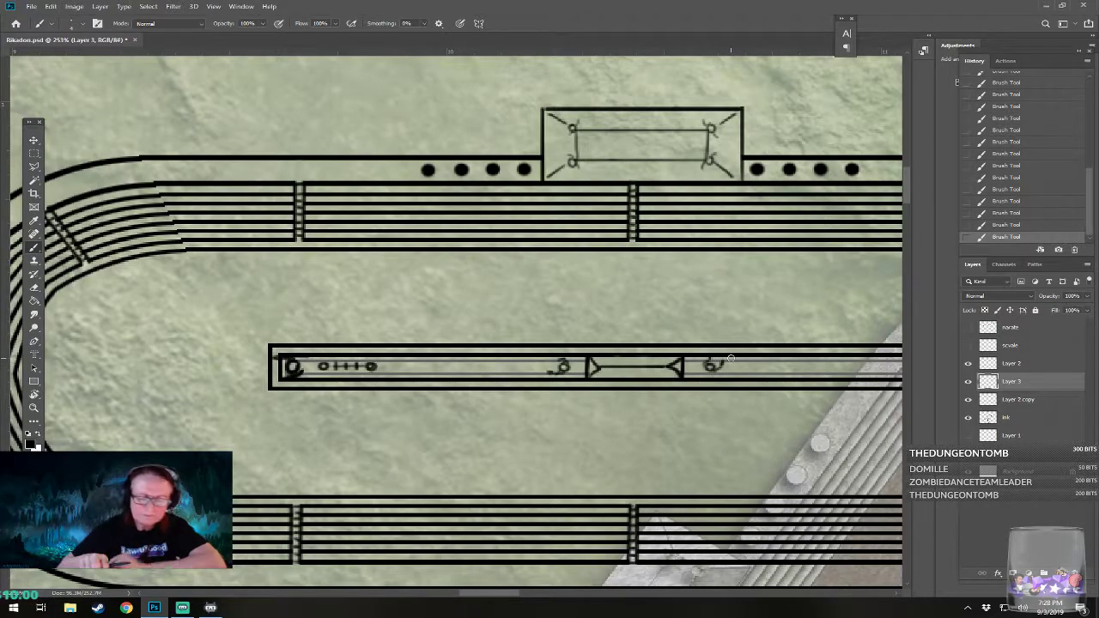
Step: Examine the whole inked racetrack against the surrounding map and the original traced arena
scroll(730, 358, "right", 2)
scroll(731, 358, "down", 5)
scroll(730, 358, "down", 1)
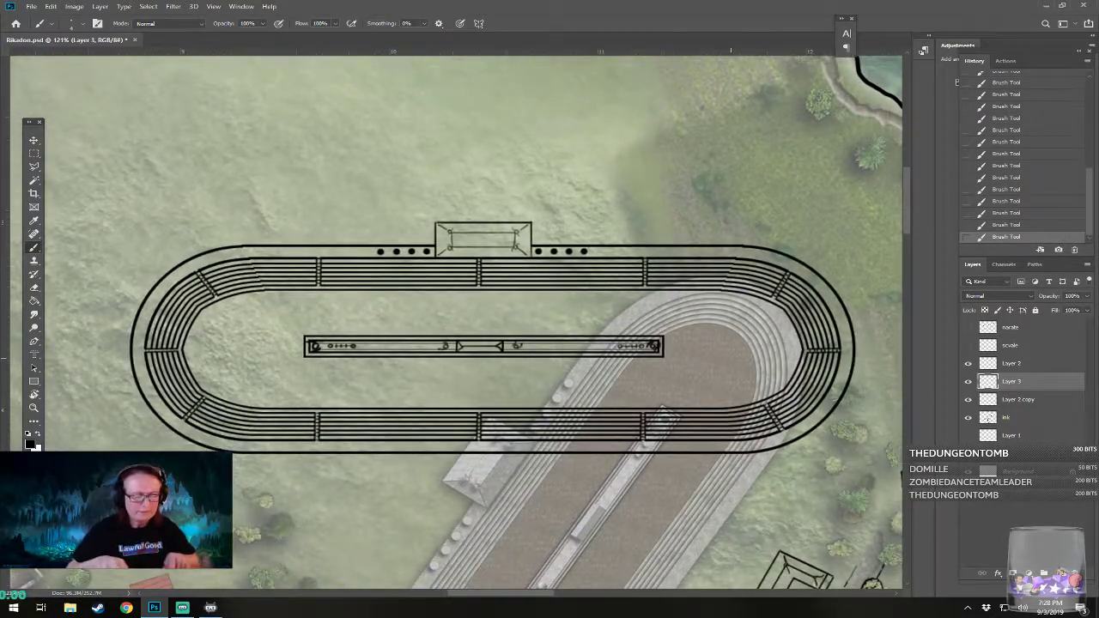
scroll(731, 358, "down", 2)
scroll(731, 358, "up", 1)
scroll(731, 357, "down", 2)
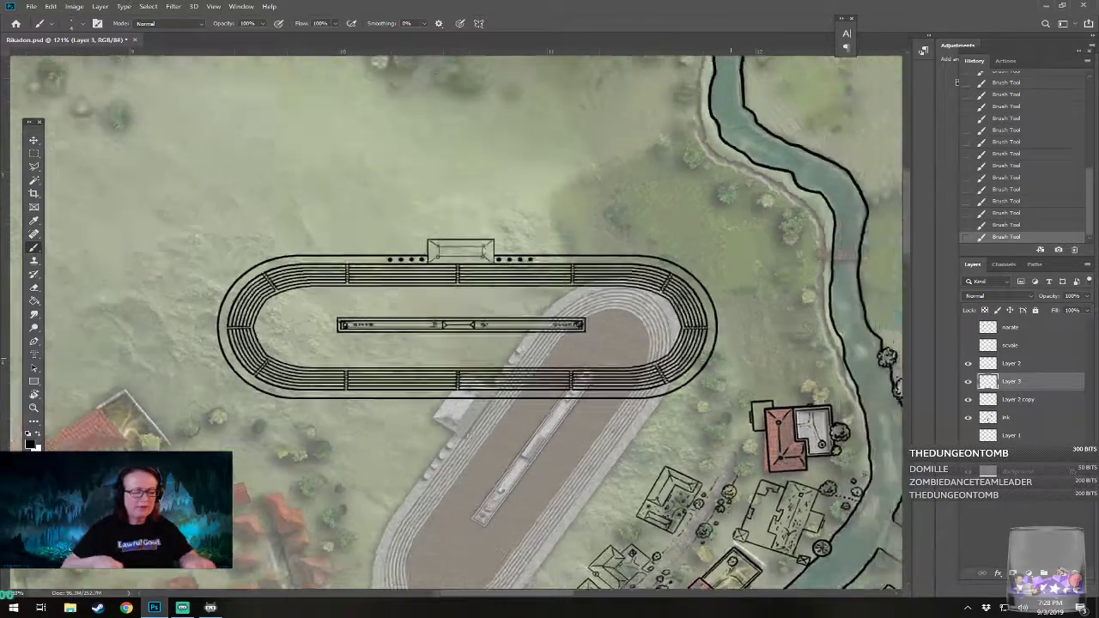
scroll(731, 358, "down", 2)
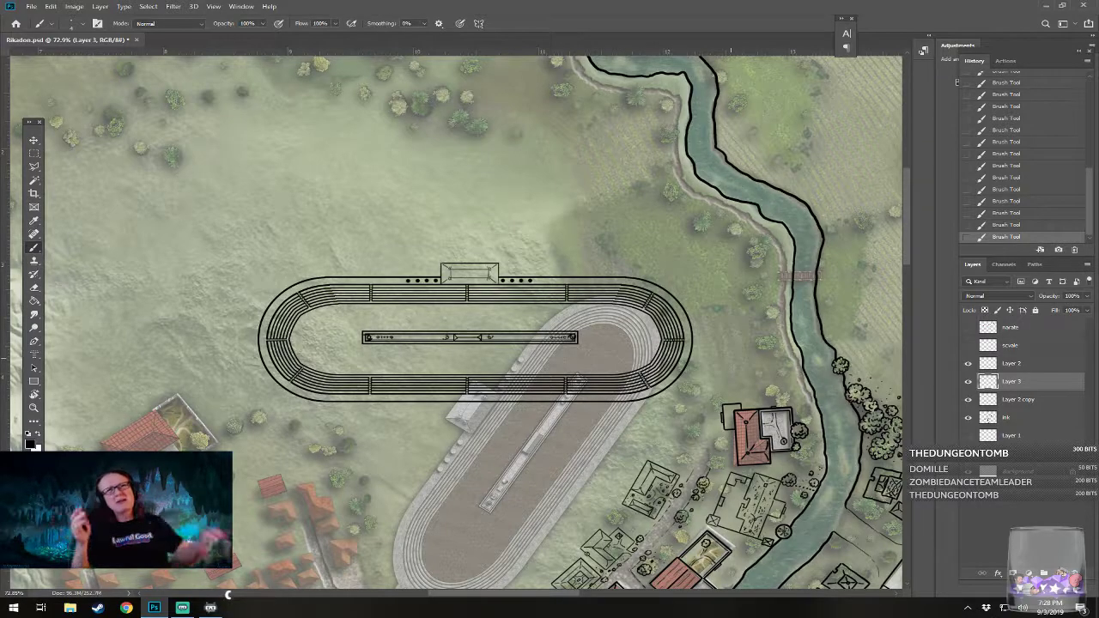
left_click_drag(731, 358, 835, 307)
left_click_drag(730, 358, 803, 355)
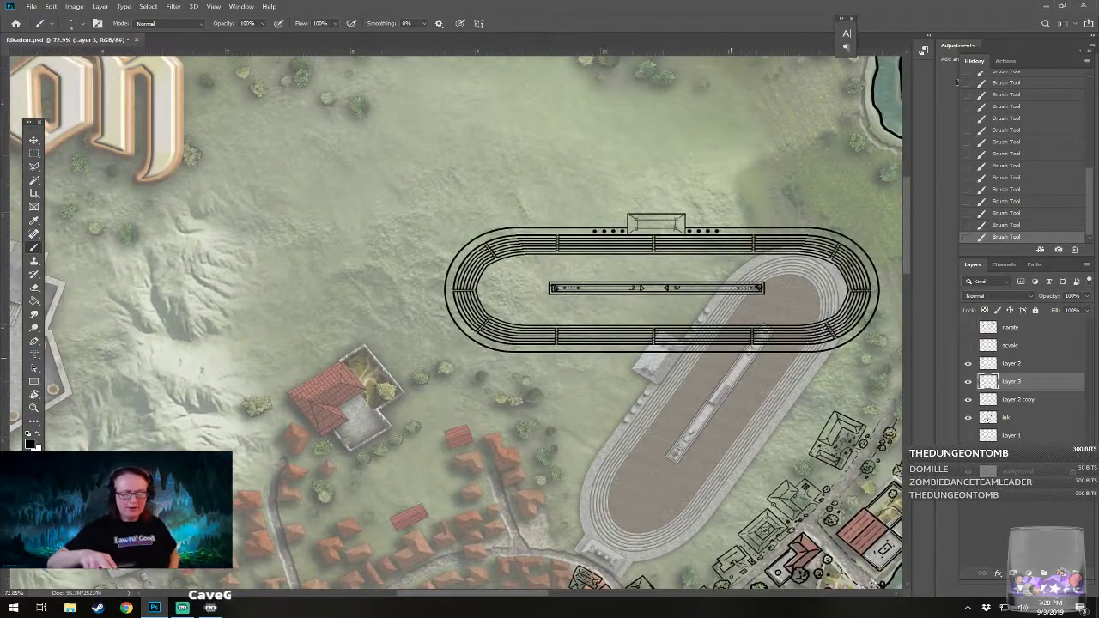
Step: On a new layer, ink a small rectangular annex with straight lines against the outer wall of the racetrack's left curve
scroll(386, 245, "up", 4)
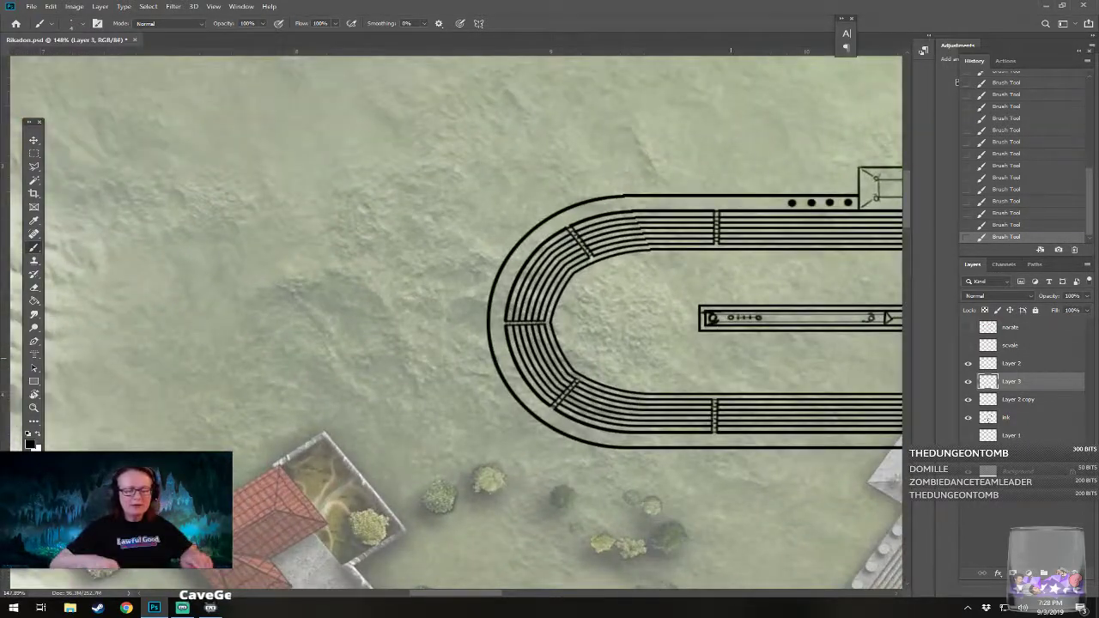
left_click_drag(730, 358, 745, 453)
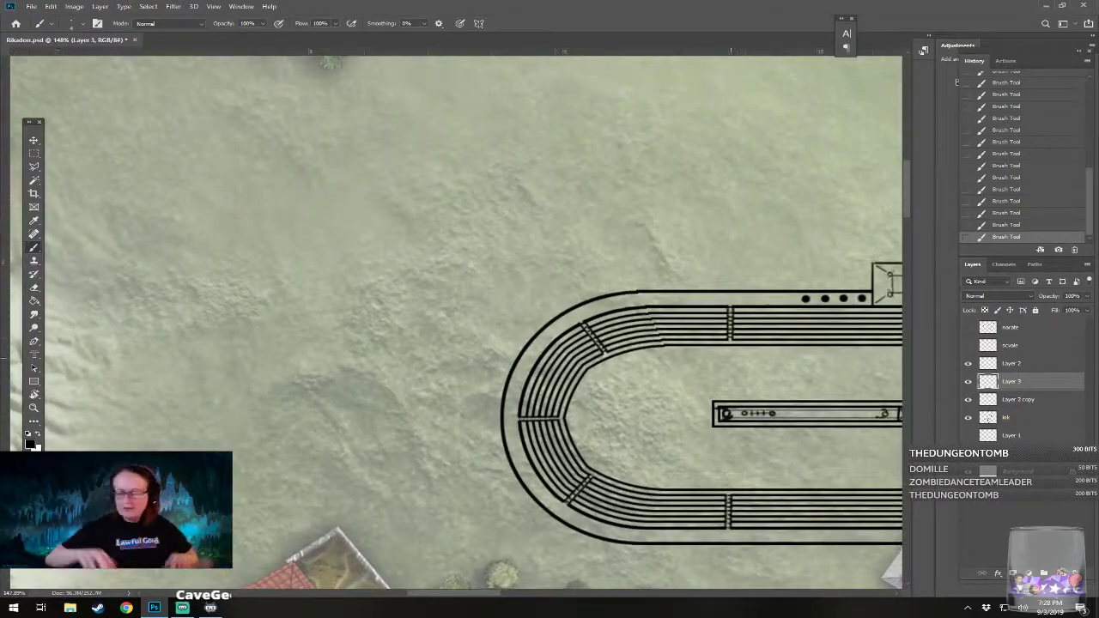
left_click(1060, 573)
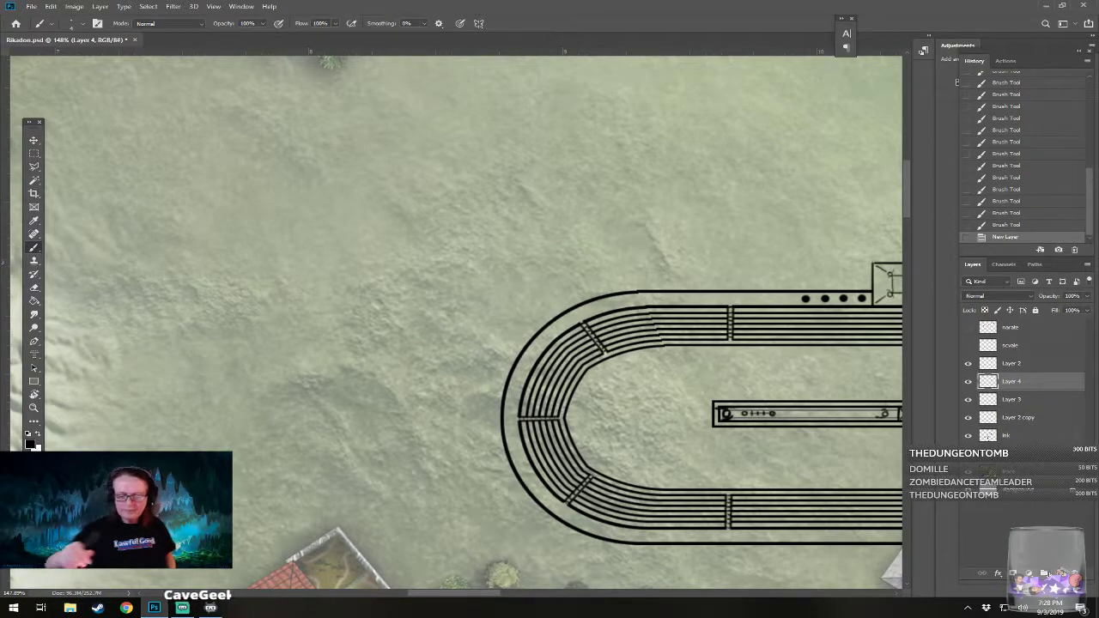
left_click(506, 455)
left_click(480, 453, "shift")
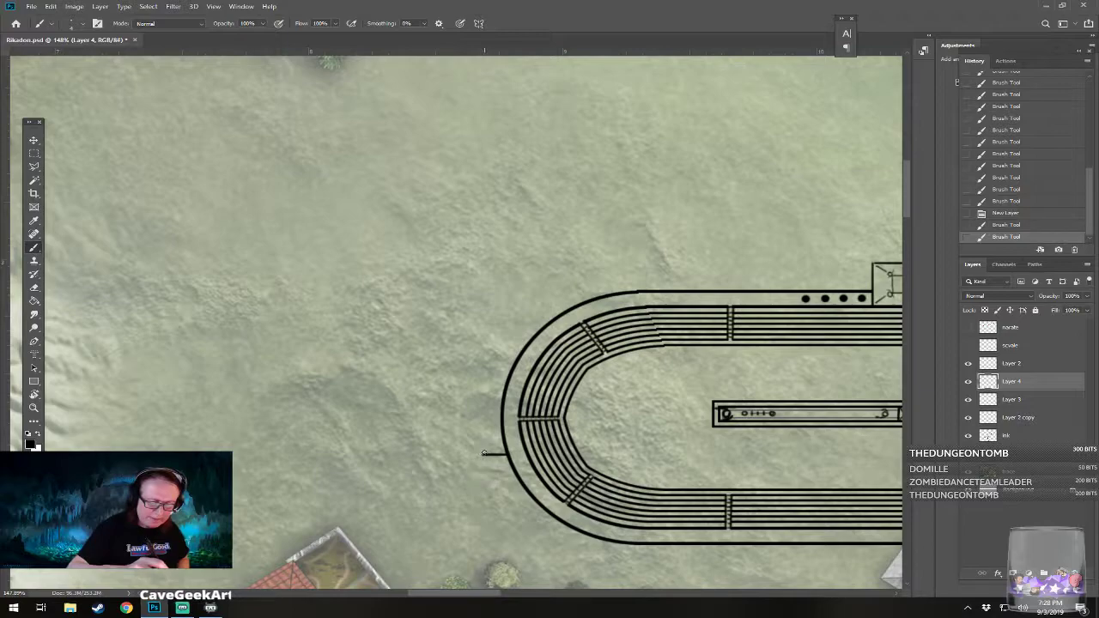
mouse_move(493, 455)
left_mouse_down()
mouse_move(471, 454)
mouse_move(470, 379)
mouse_move(495, 390)
left_mouse_up()
left_click(470, 454, "shift")
left_click(506, 383)
left_click(509, 388)
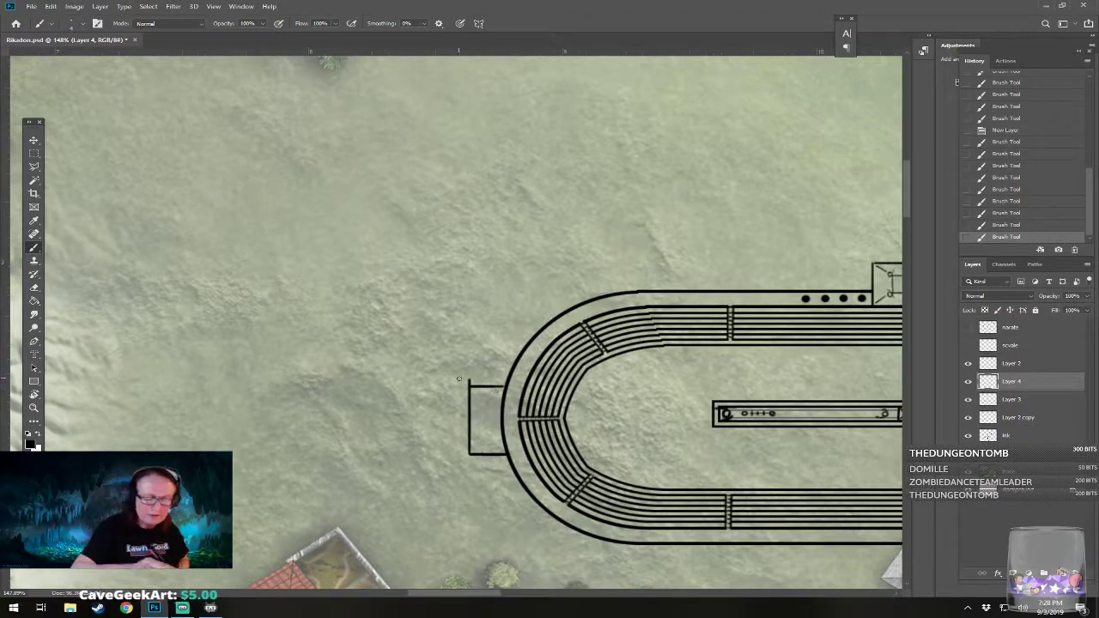
Step: Erase the line overshooting the annex's upper outer corner
left_click(471, 384)
scroll(478, 451, "down", 10)
scroll(478, 450, "up", 2)
scroll(459, 433, "up", 7)
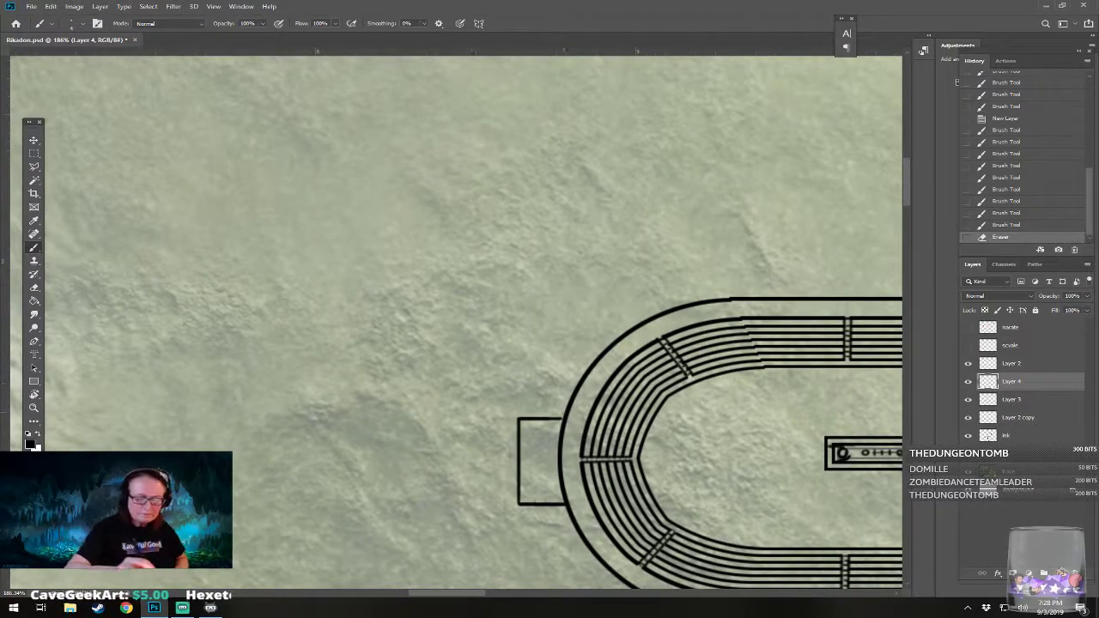
Step: Ink a thin second outline around the annex's outer sides and a small circle near each end inside it
left_click(564, 412)
mouse_move(564, 413)
left_mouse_down()
mouse_move(511, 413)
mouse_move(509, 530)
mouse_move(512, 509)
mouse_move(567, 509)
left_mouse_up()
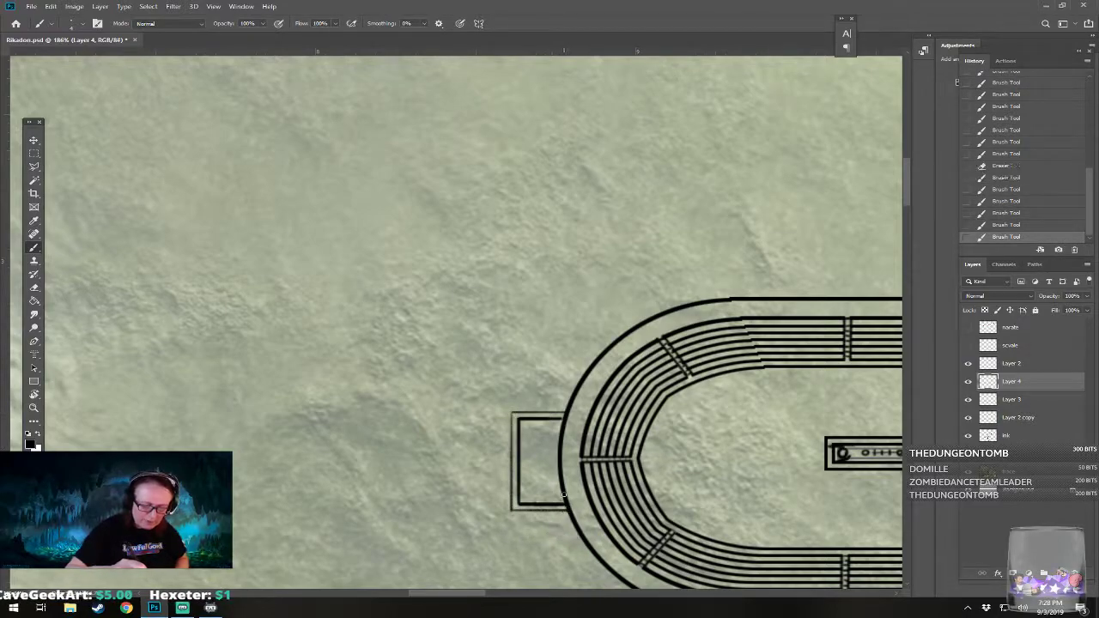
left_click(543, 431)
left_click(542, 487)
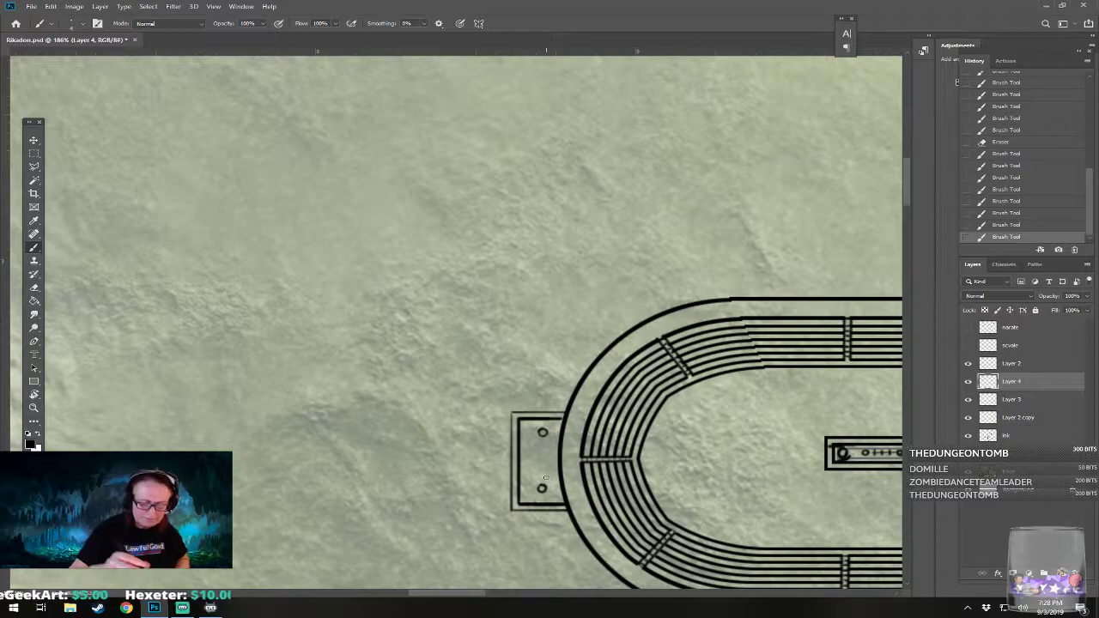
Step: On Layer 2 copy, erase the stretch of outer track wall that crosses the annex's open side
left_click(562, 454)
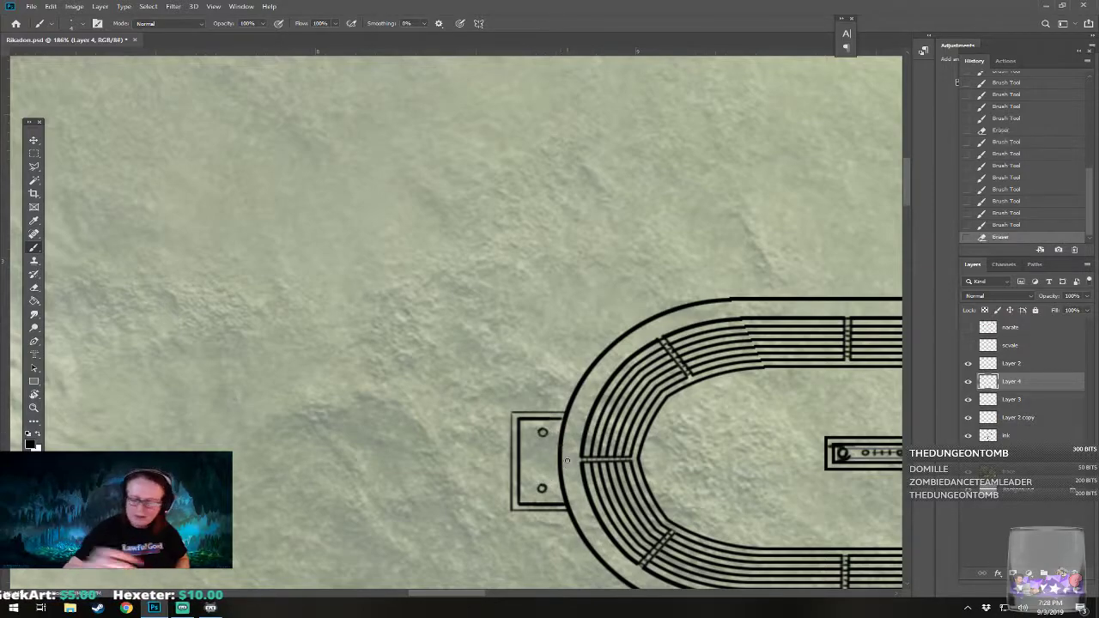
left_click(968, 364)
left_click(968, 364)
left_click(968, 399)
left_click(968, 399)
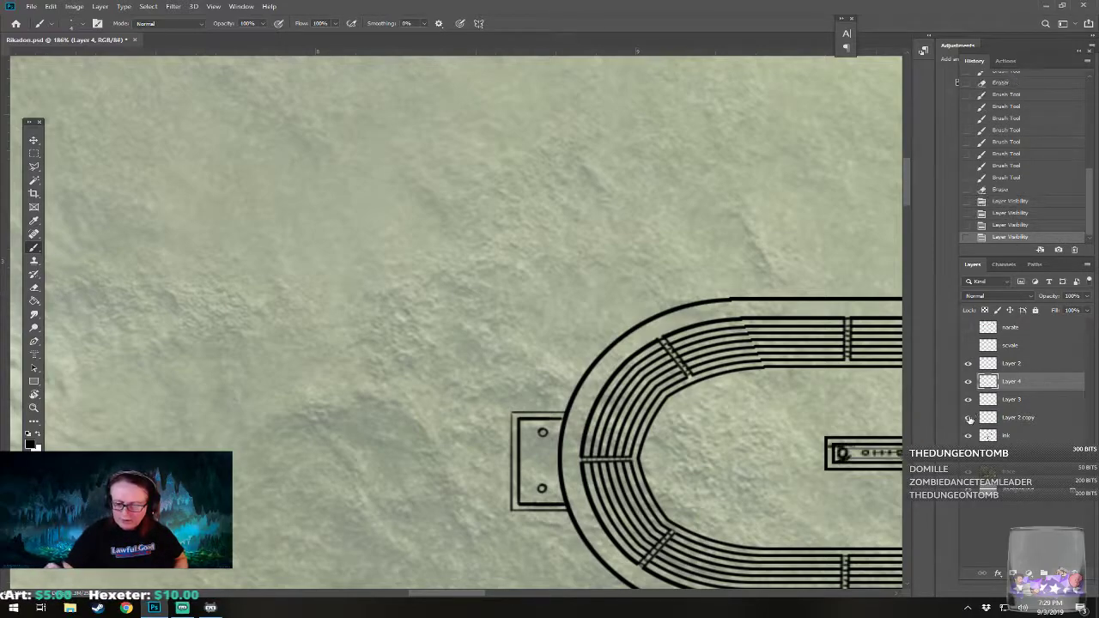
left_click(969, 418)
left_click(970, 418)
left_click(1009, 417)
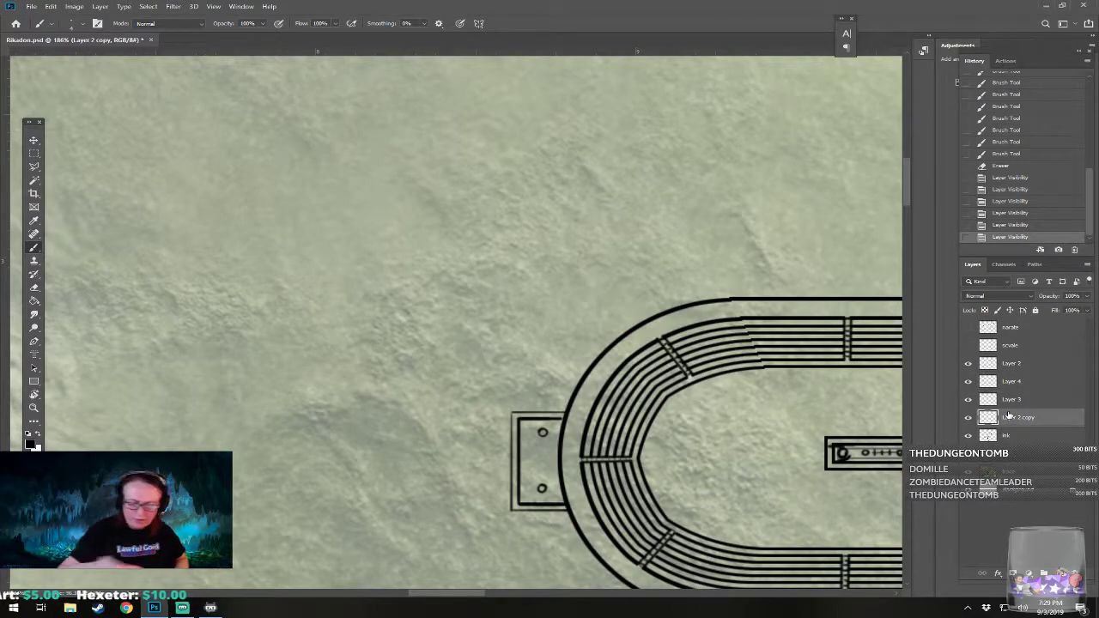
left_click_drag(560, 453, 563, 497)
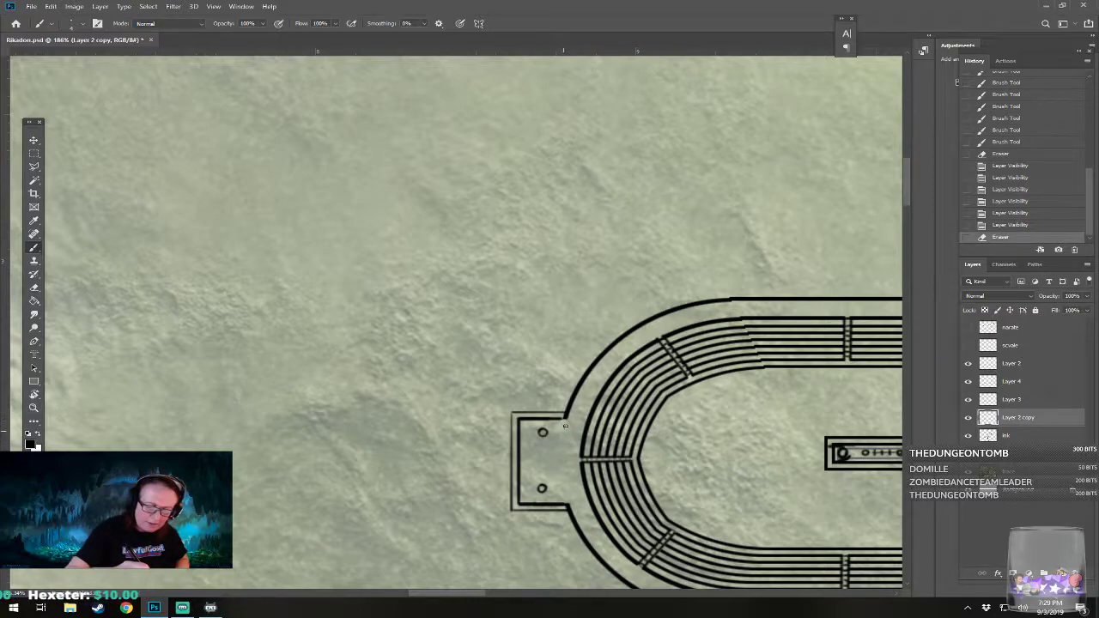
left_click_drag(555, 458, 560, 463)
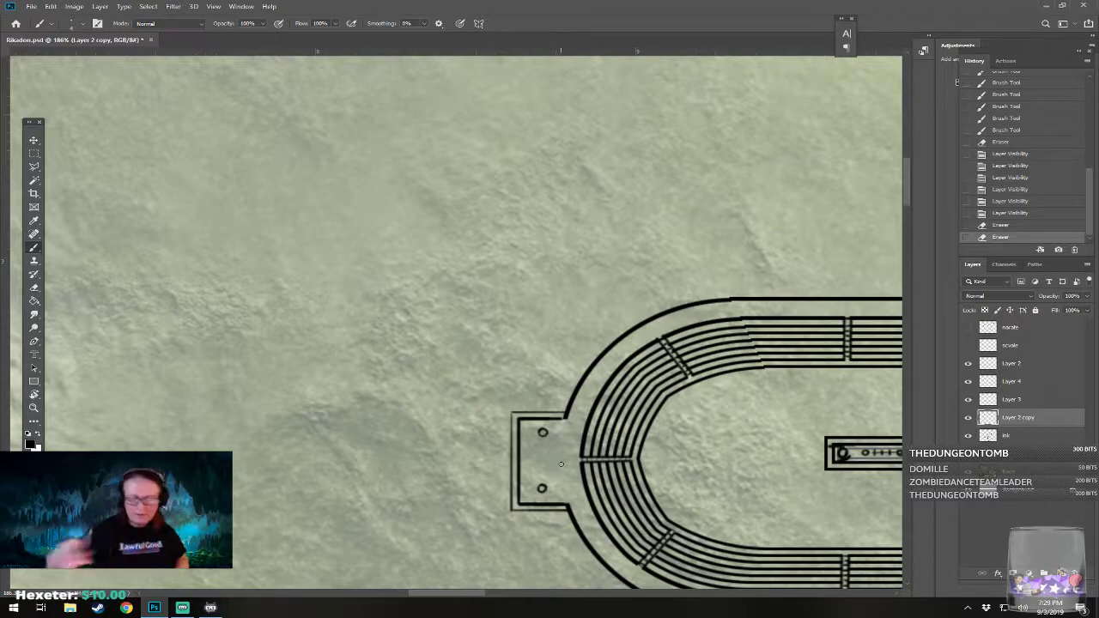
Step: On Layer 4, ink a thin ridge line joining the annex's two circles and short diagonals from the circles to the corners
left_click(1009, 381)
left_click(541, 441)
left_click(542, 439)
left_click_drag(542, 438, 542, 488)
left_click_drag(530, 425, 546, 429)
left_click_drag(525, 501, 547, 491)
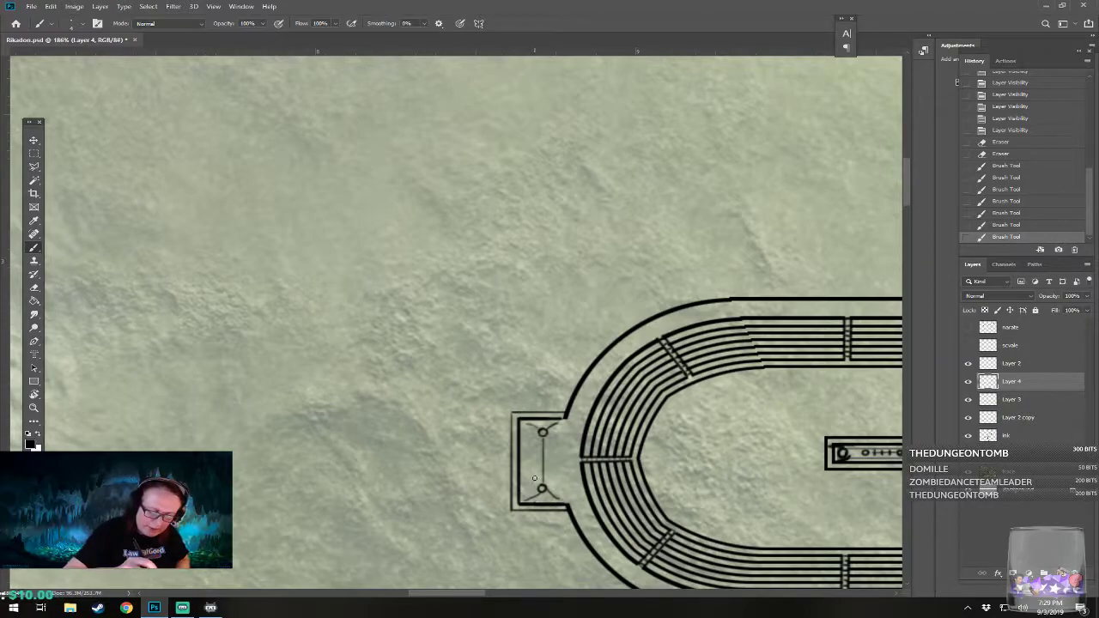
Step: Merge the racetrack layers from Layer 2 copy up to Layer 2 into one layer
left_click(1019, 421)
left_click(1015, 365, "shift")
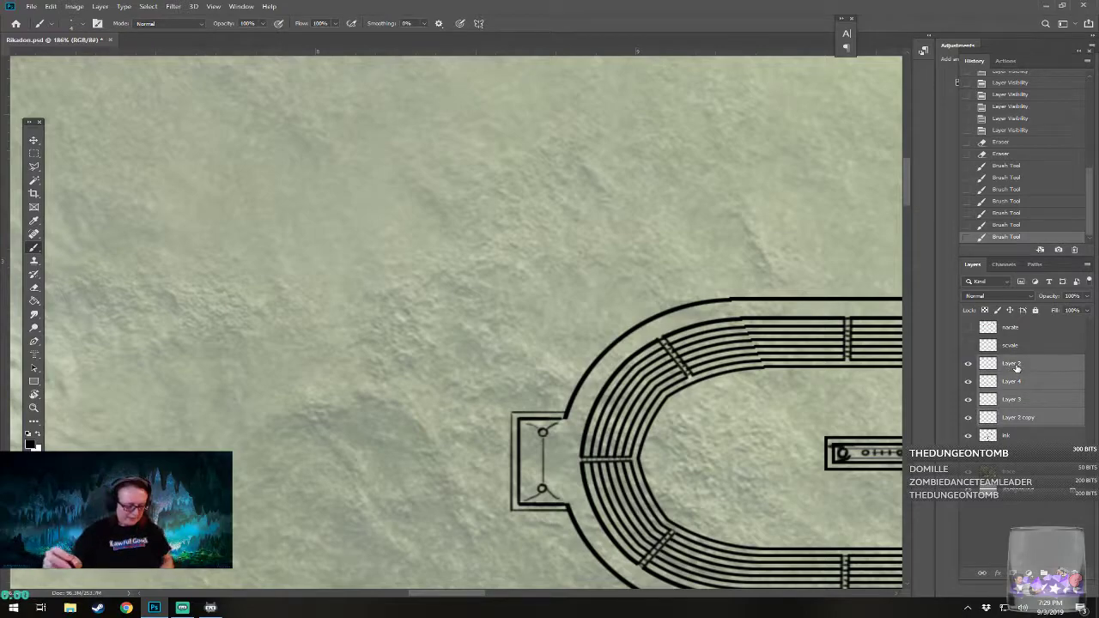
key("ctrl+e")
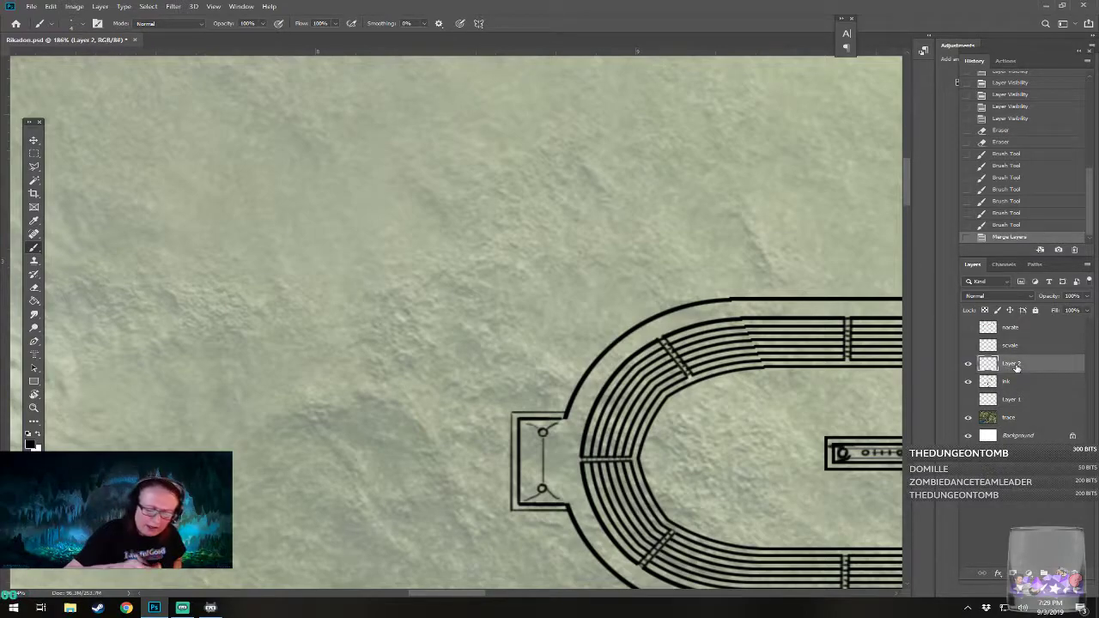
Step: Erase the annex's two outer corners and ink a small round ornament with short curls at each one
left_click_drag(518, 501, 522, 504)
left_click_drag(520, 419, 527, 419)
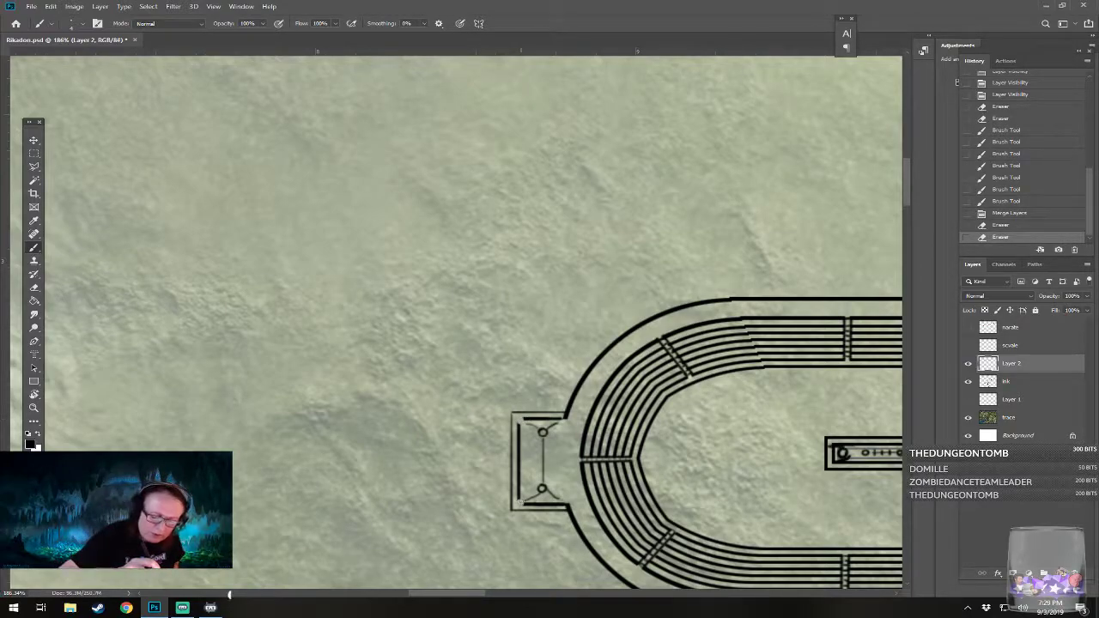
left_click_drag(521, 498, 519, 499)
left_click_drag(518, 419, 518, 428)
left_click_drag(517, 502, 516, 495)
left_click_drag(513, 419, 519, 417)
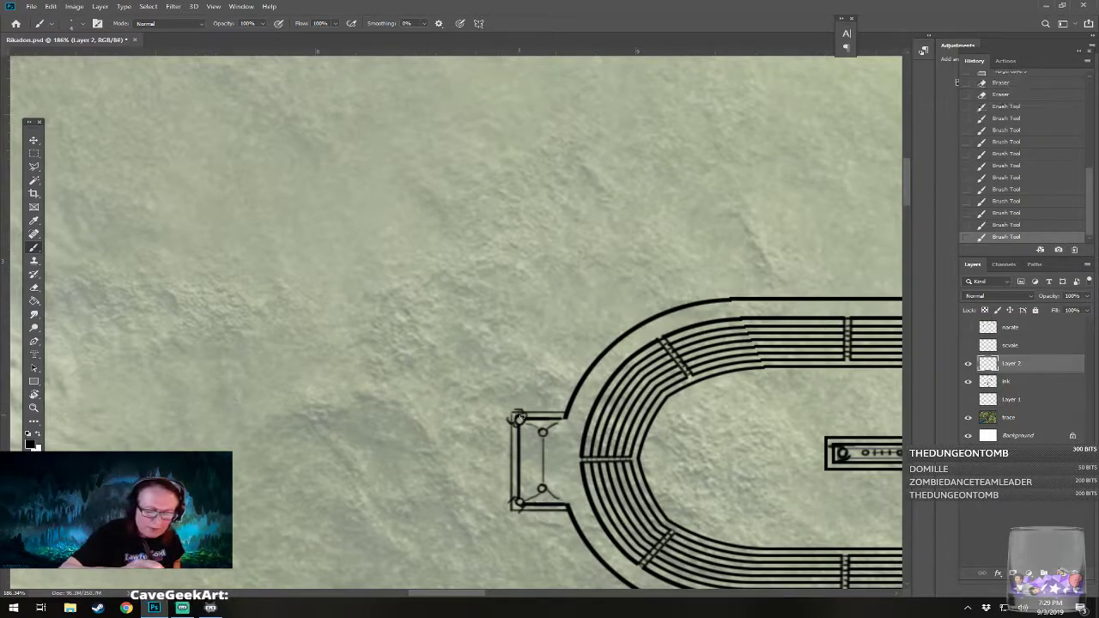
Step: Move the merged racetrack over the traced arena and rotate it about 54° counter-clockwise to match its angle
scroll(518, 502, "down", 4)
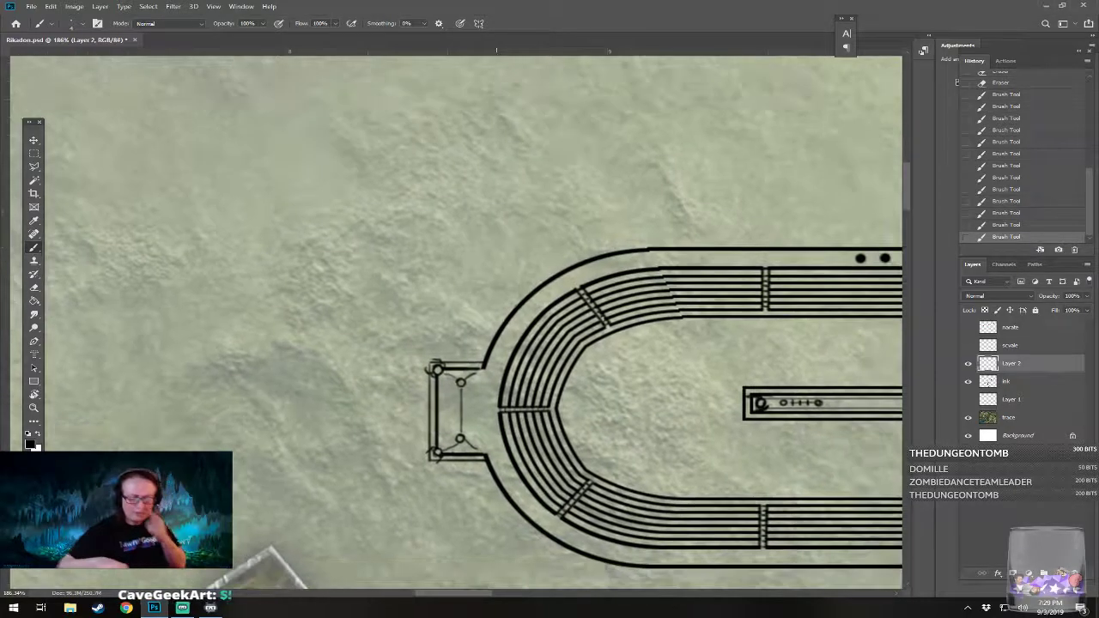
scroll(507, 344, "down", 5)
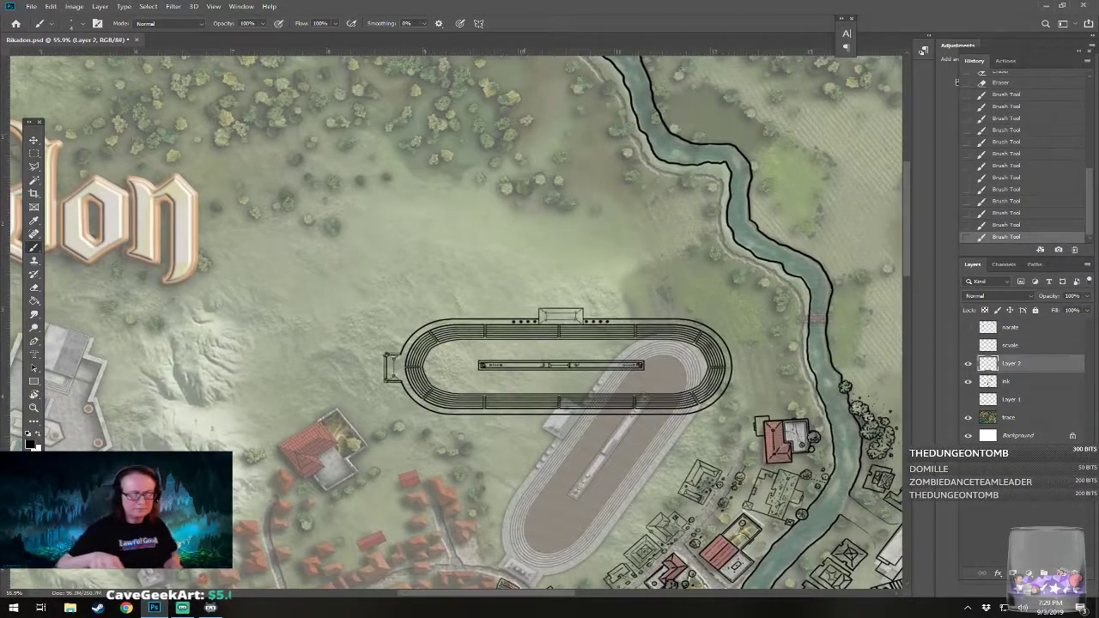
scroll(455, 322, "down", 3)
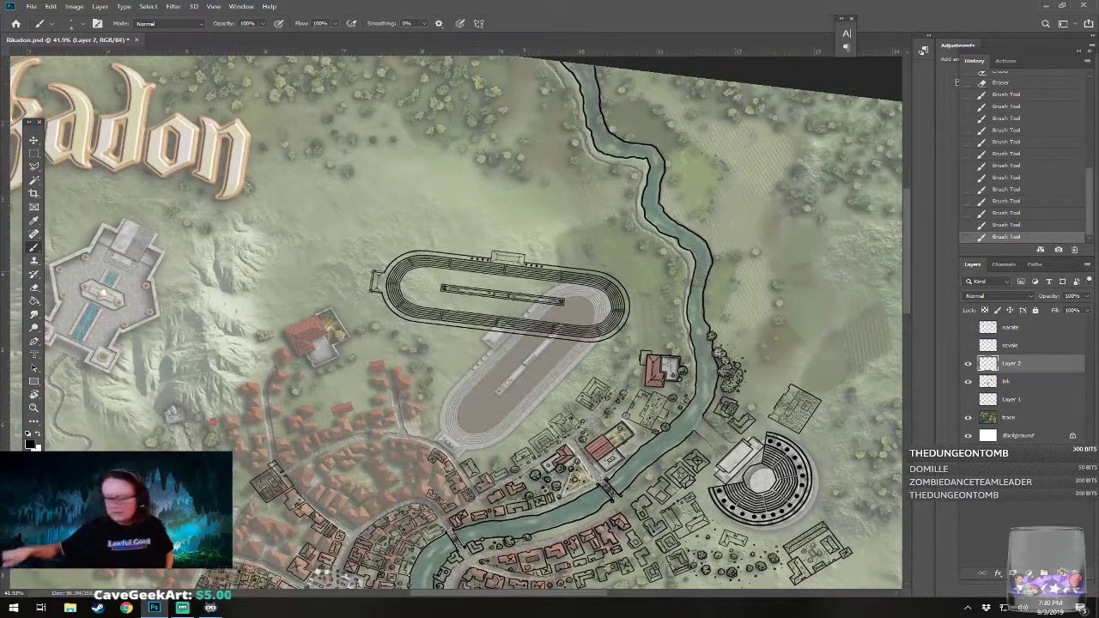
scroll(455, 322, "down", 2)
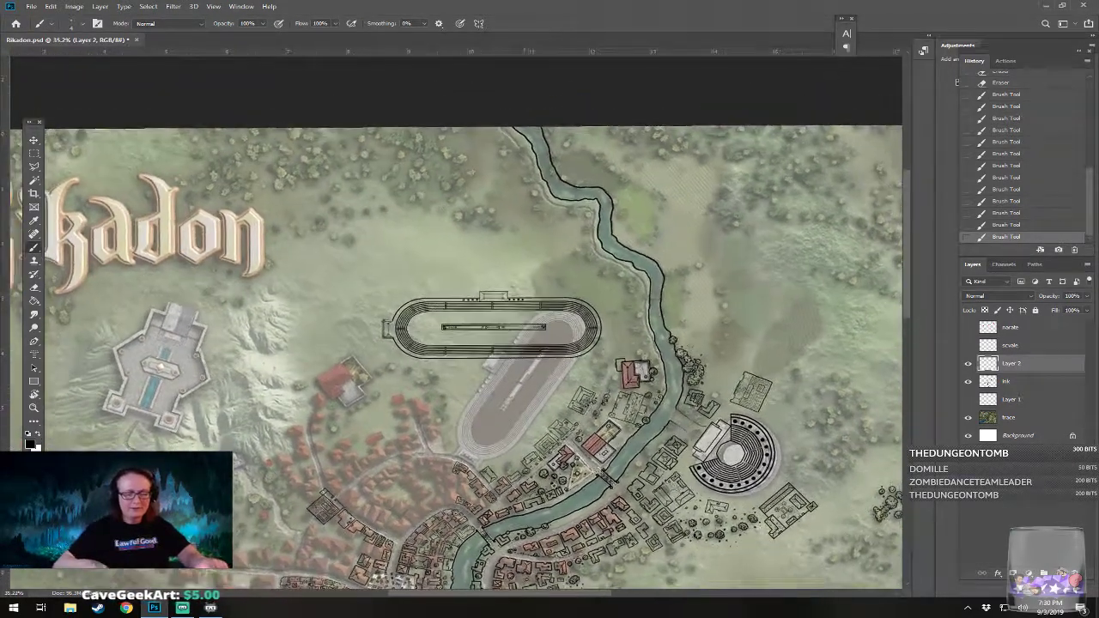
scroll(455, 348, "down", 1)
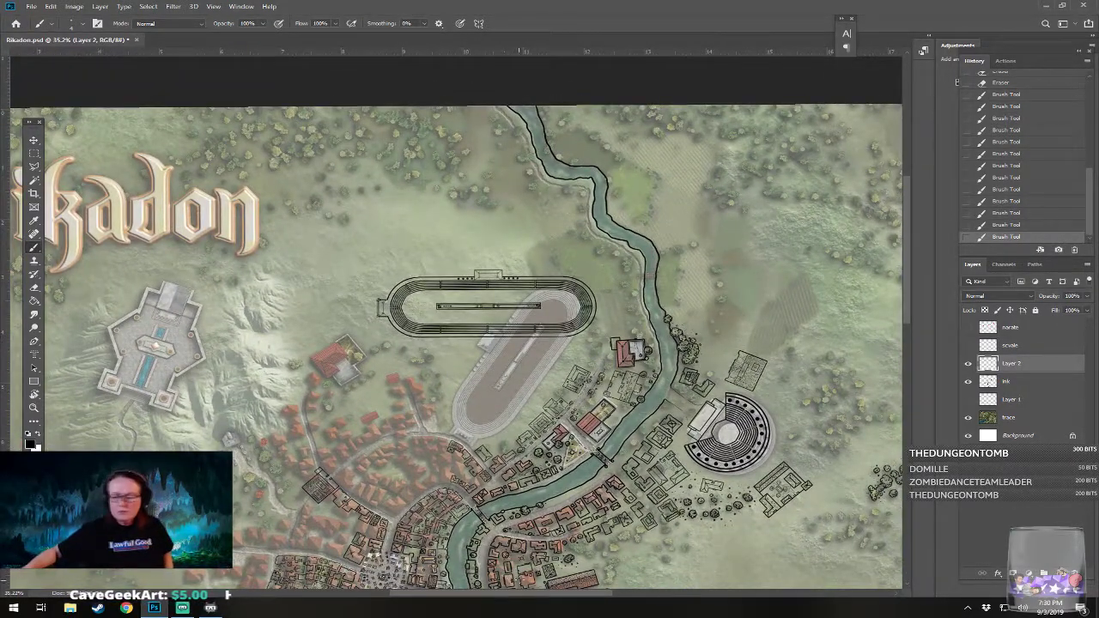
left_click(33, 139)
left_click_drag(490, 310, 520, 349)
key("ctrl+t")
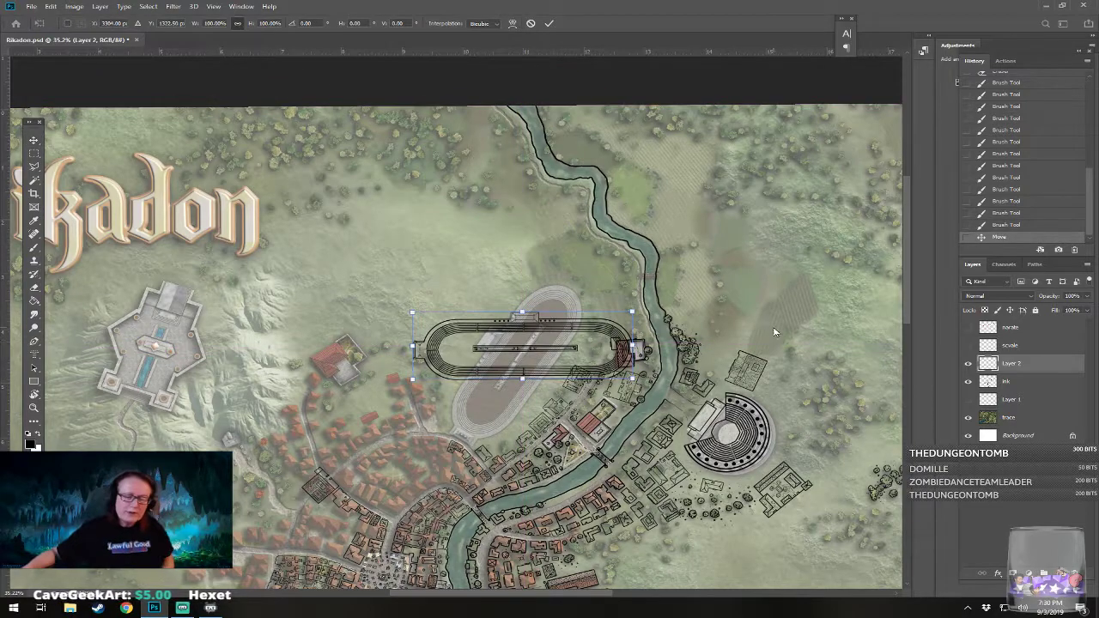
left_click_drag(653, 328, 606, 198)
left_click_drag(560, 311, 554, 317)
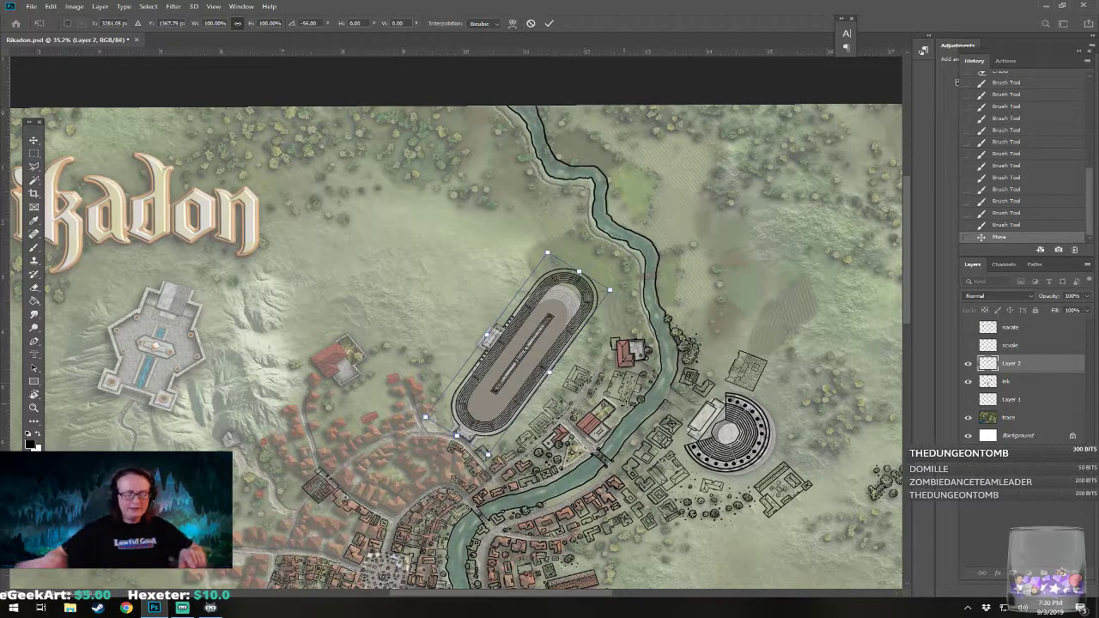
key("Return")
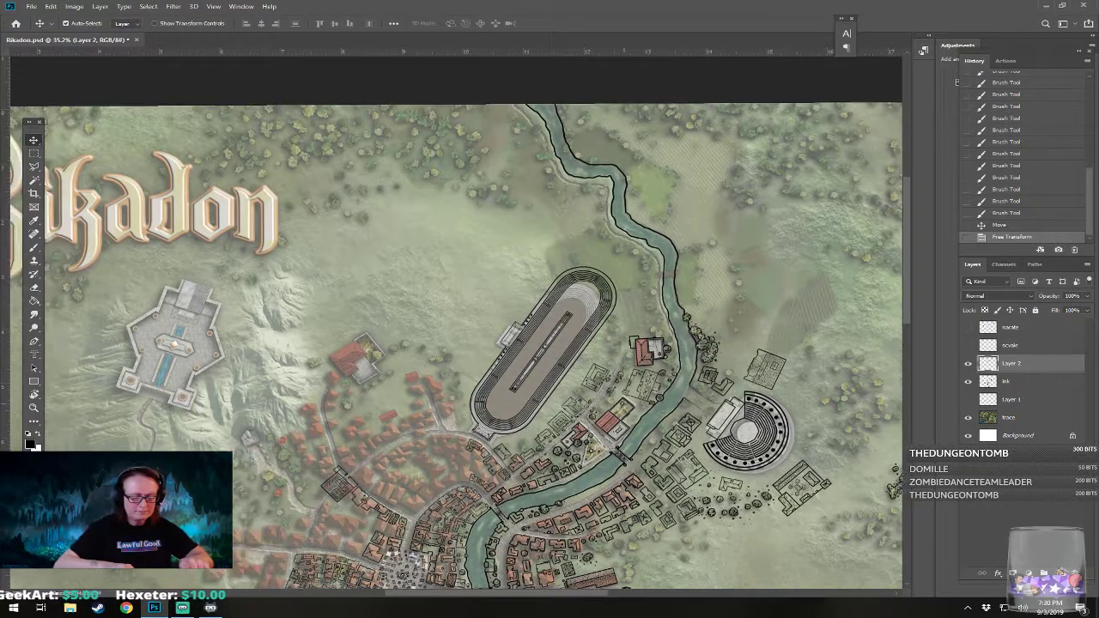
Step: Nudge the racetrack on Layer 2 slightly up and to the right over the traced arena, keeping the trace layer in place
scroll(468, 422, "up", 5)
left_click_drag(662, 330, 652, 371)
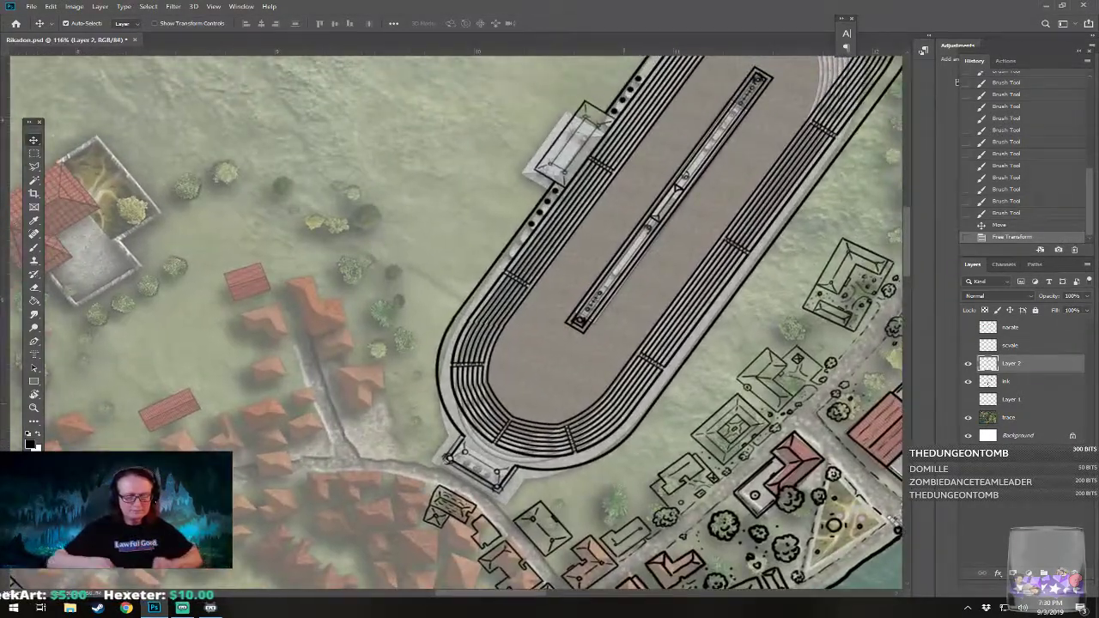
left_click_drag(589, 427, 589, 429)
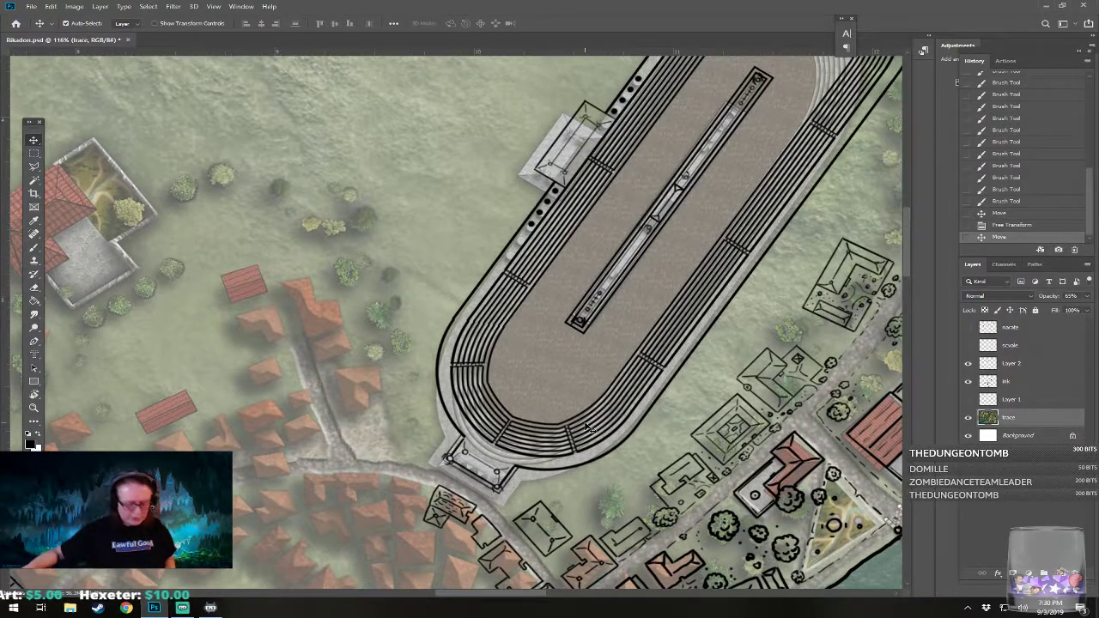
key("ctrl+z")
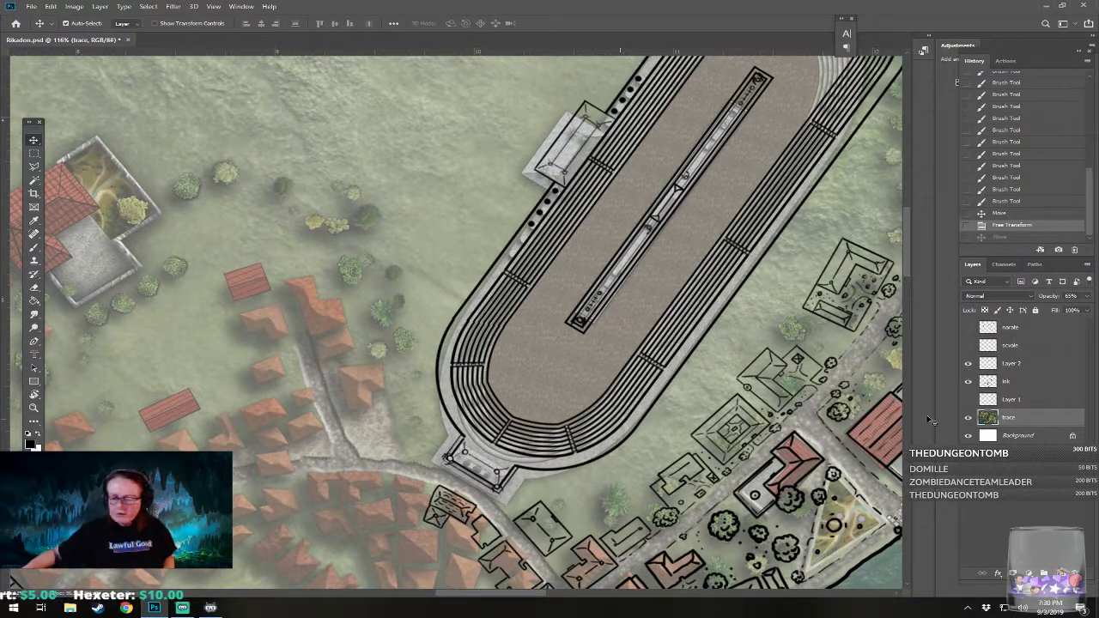
left_click(1017, 367)
left_click_drag(675, 350, 682, 342)
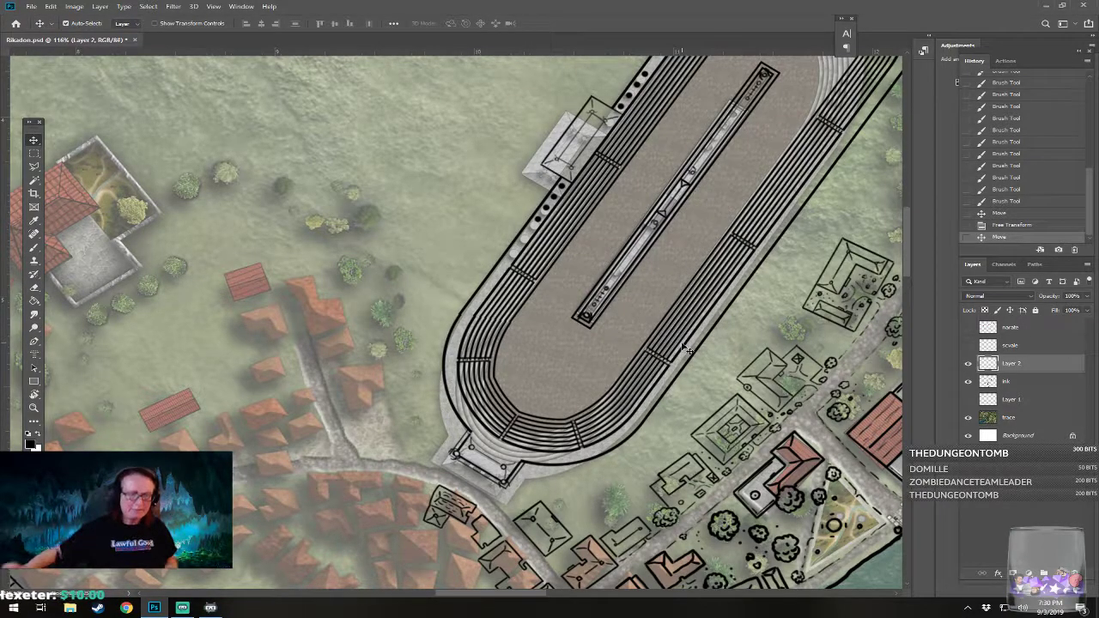
Step: Adjust the brush size and ink a thin road-edge line past the annex's front, with short curved strokes between them
scroll(377, 467, "down", 1)
scroll(378, 467, "down", 3)
scroll(377, 467, "up", 4)
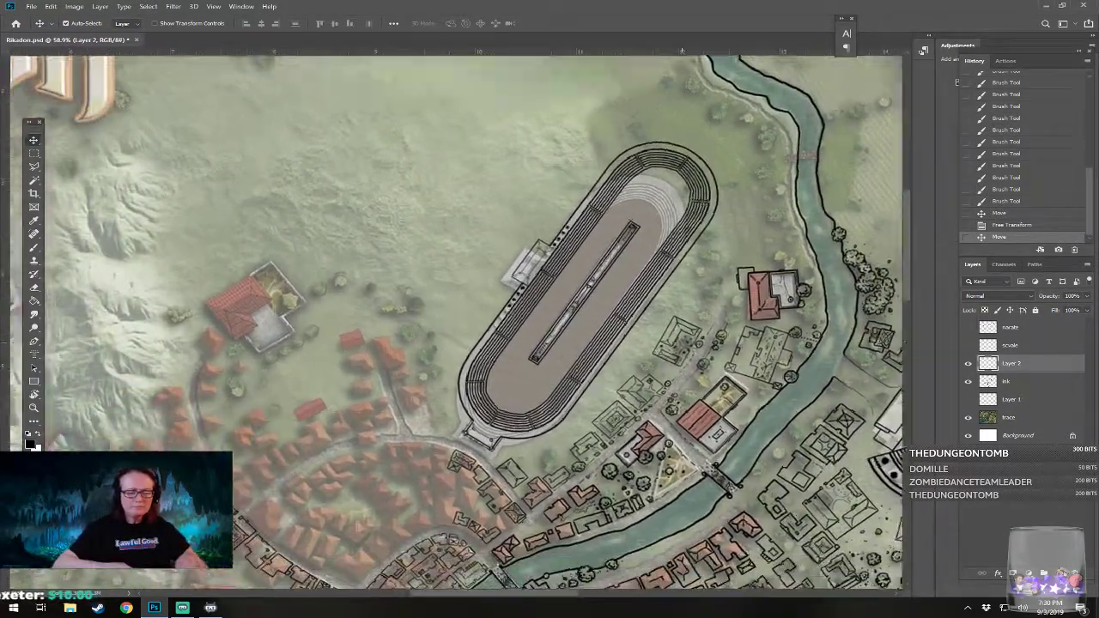
scroll(395, 477, "up", 3)
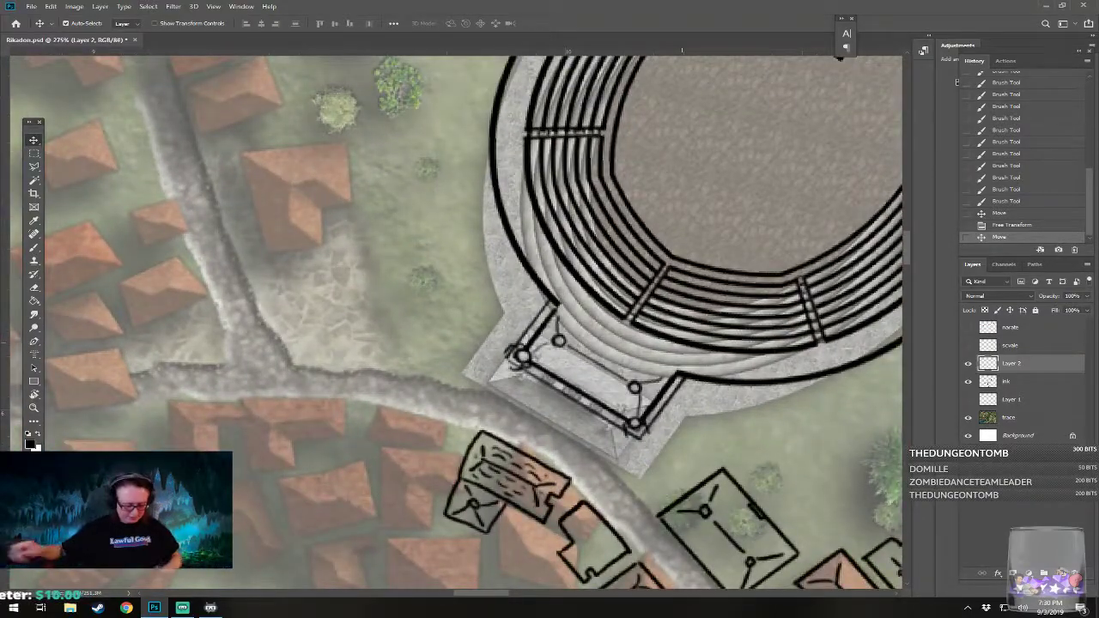
key("b")
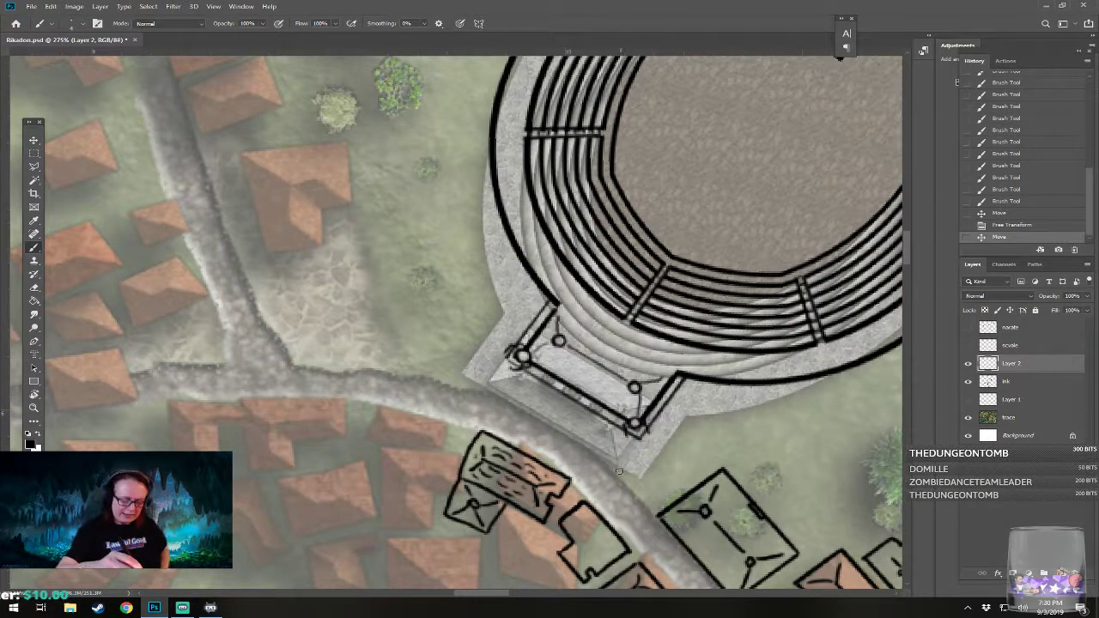
left_click(611, 462)
left_click(611, 461)
left_click(610, 461)
left_click(609, 460)
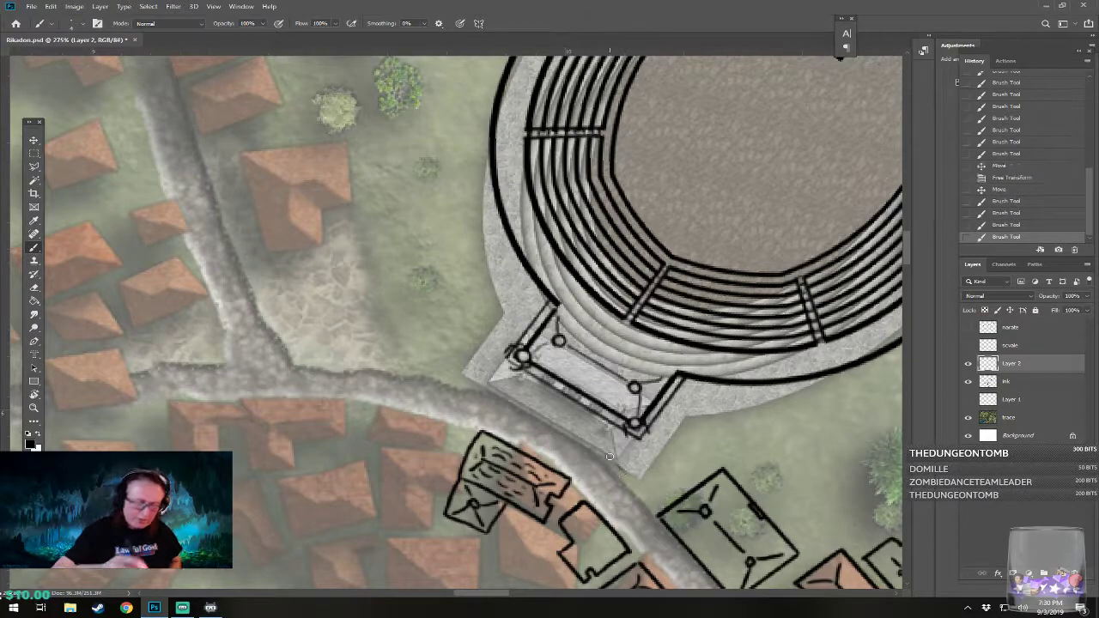
left_click(82, 24)
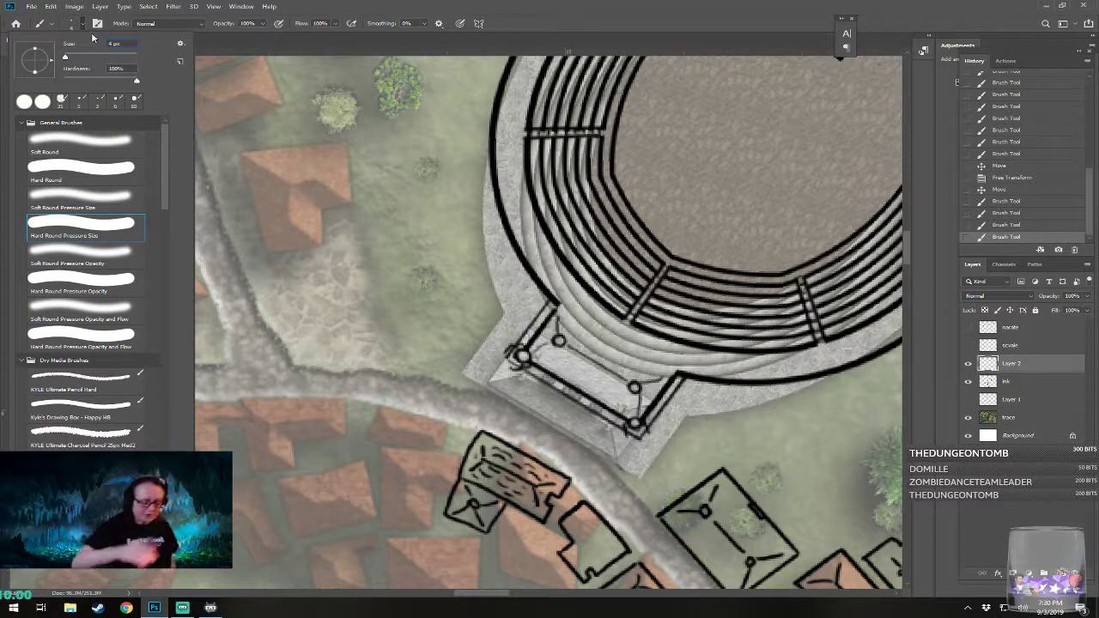
left_click_drag(123, 43, 77, 43)
key("Return")
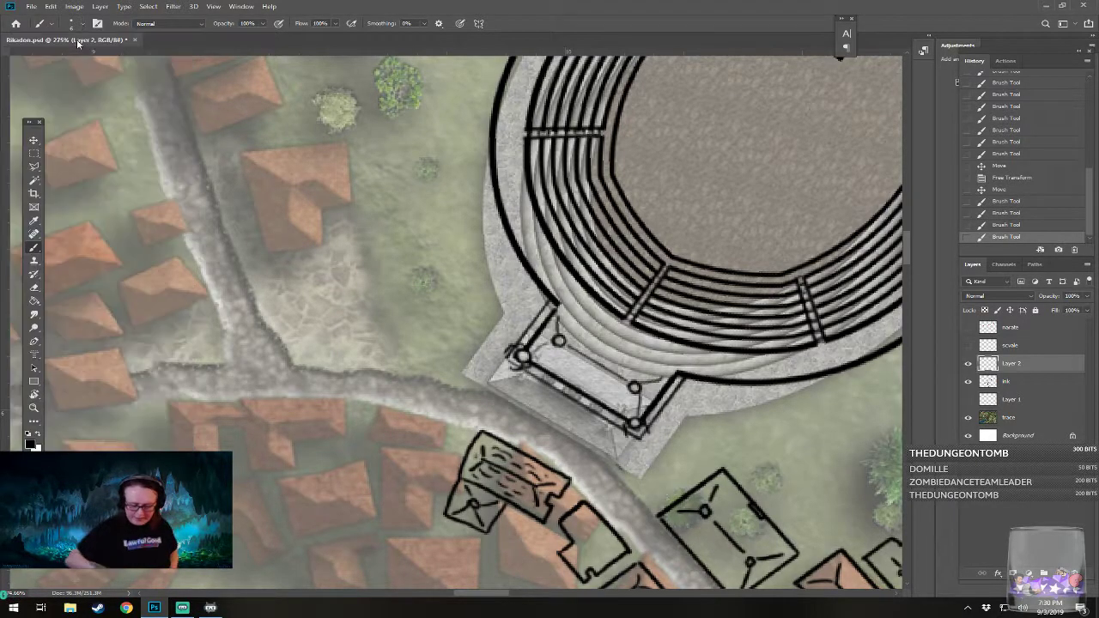
left_click_drag(606, 458, 657, 510)
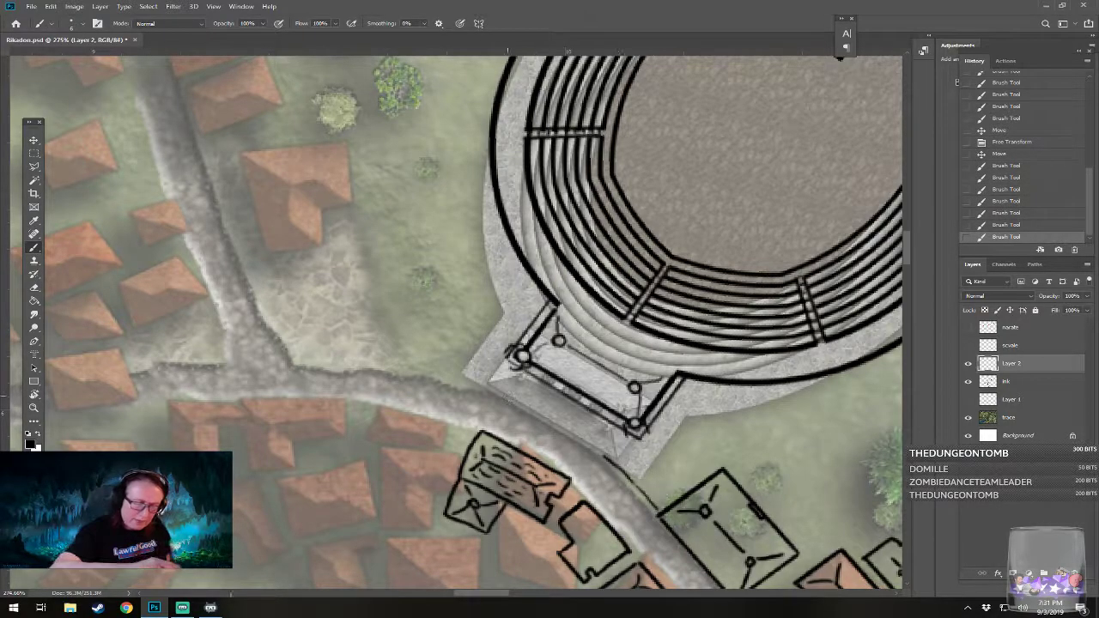
mouse_move(461, 380)
left_mouse_down()
mouse_move(531, 402)
mouse_move(518, 390)
mouse_move(506, 394)
mouse_move(551, 412)
mouse_move(559, 400)
mouse_move(543, 400)
mouse_move(548, 393)
mouse_move(585, 418)
mouse_move(609, 457)
left_mouse_up()
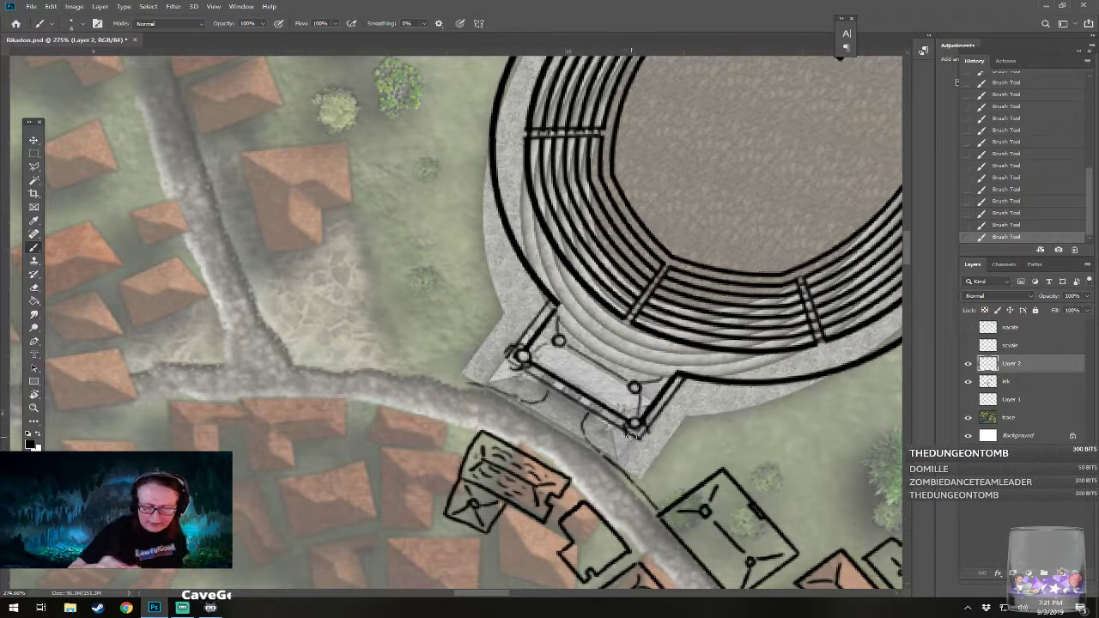
Step: Hide the trace layer to examine the whole racetrack with the surrounding line art
scroll(631, 437, "down", 5)
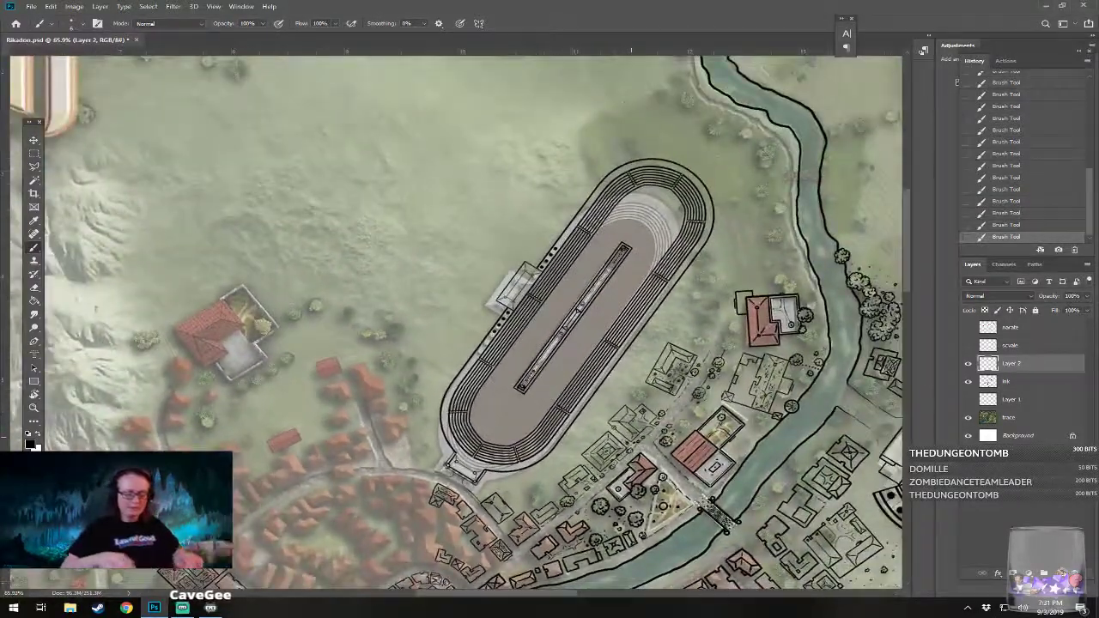
left_click(968, 418)
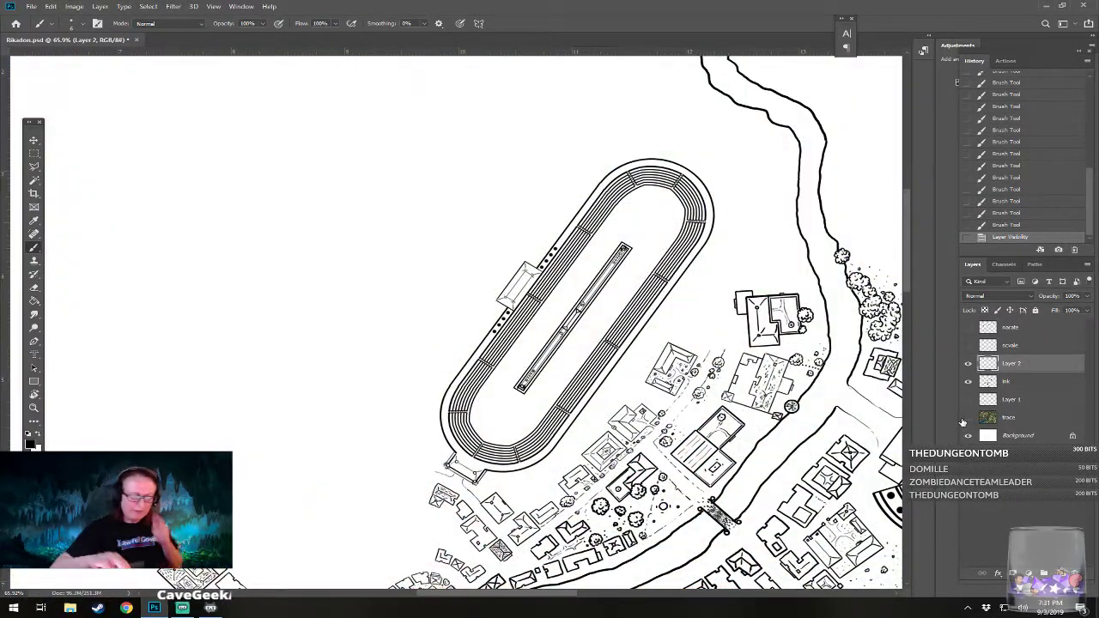
Step: Save the Rikadon map with the trace layer hidden
scroll(455, 327, "down", 4)
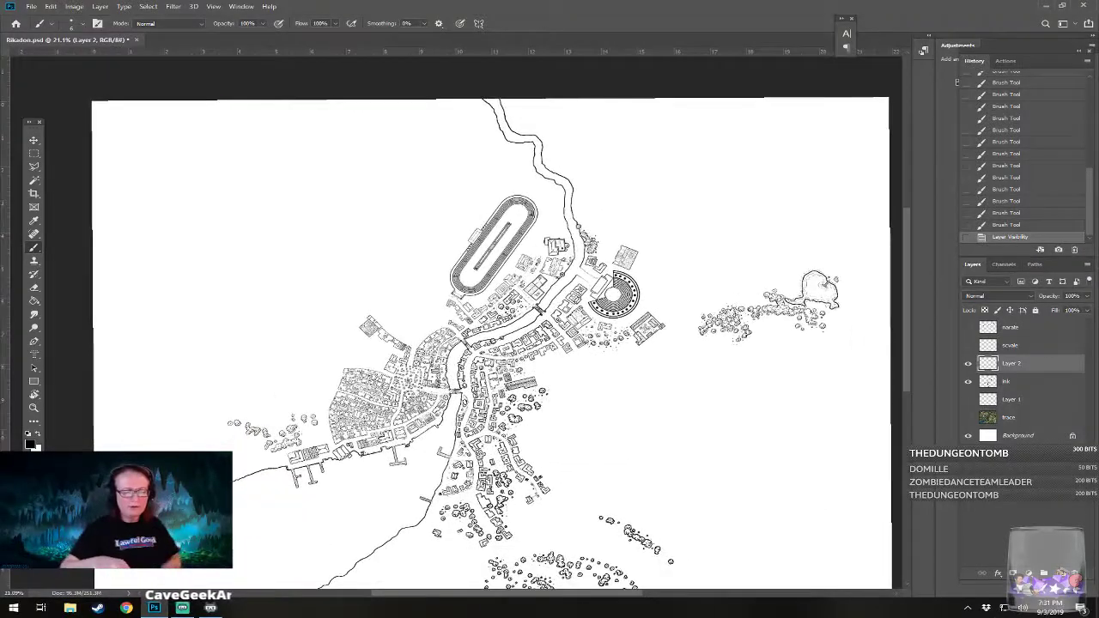
key("ctrl+s")
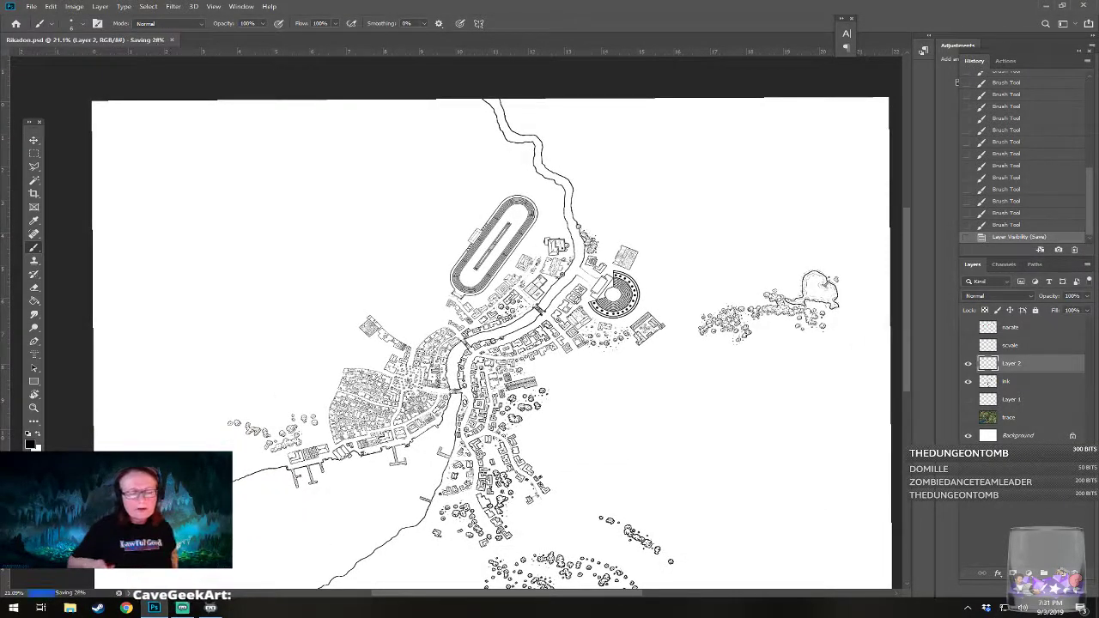
Step: Ink two small round ornaments with short scribbled strokes at the inner ends of the road-edge lines in front of the annex
scroll(464, 306, "up", 1)
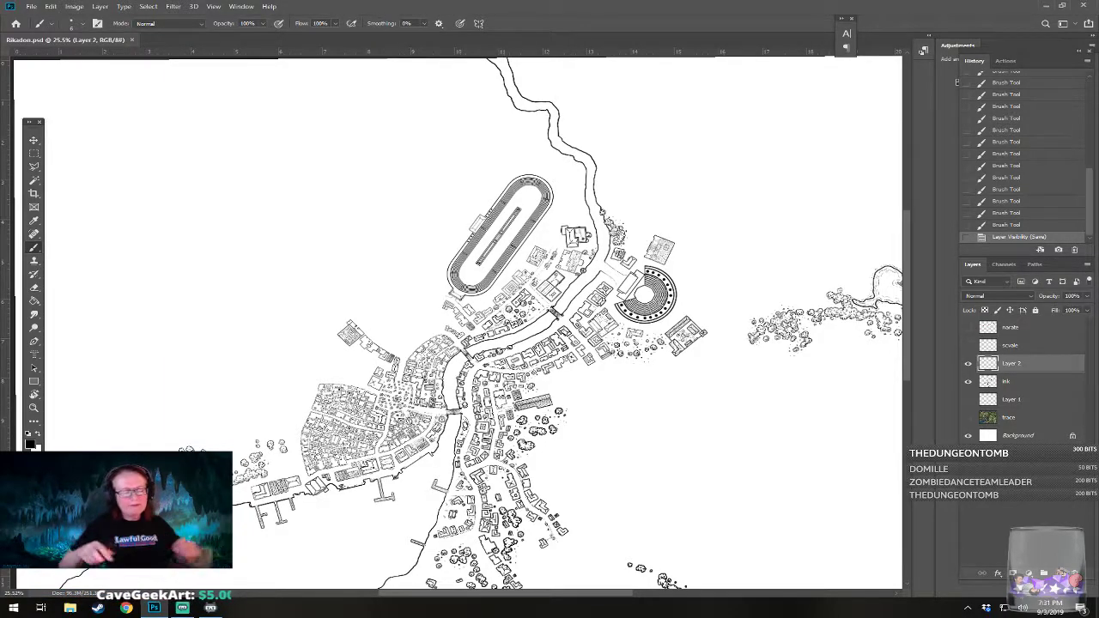
scroll(428, 256, "up", 7)
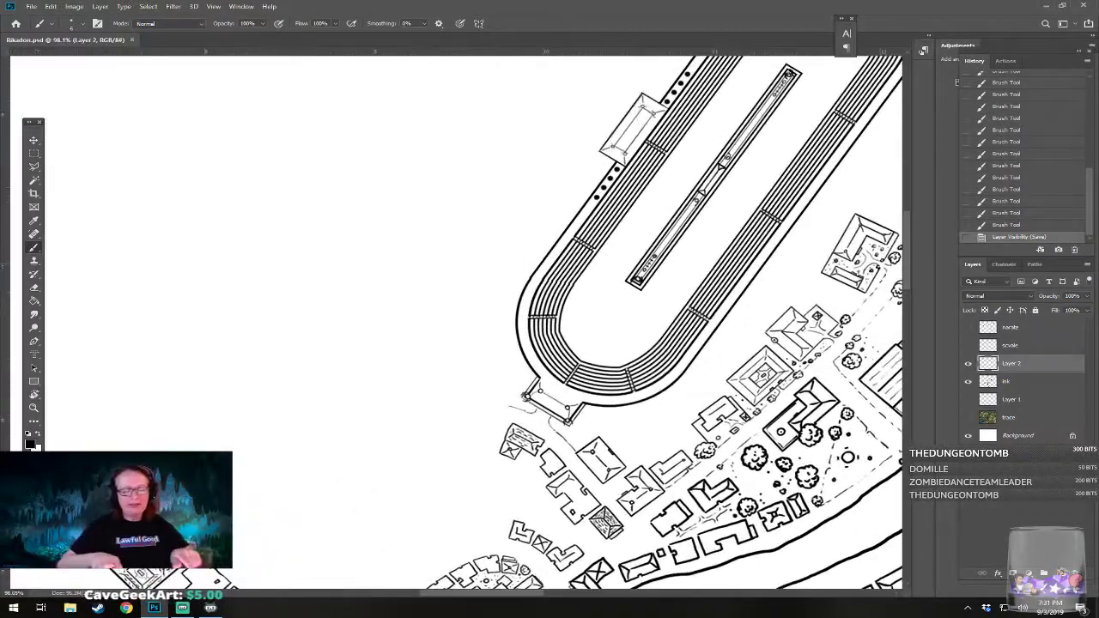
left_click_drag(572, 279, 525, 280)
scroll(526, 331, "up", 1)
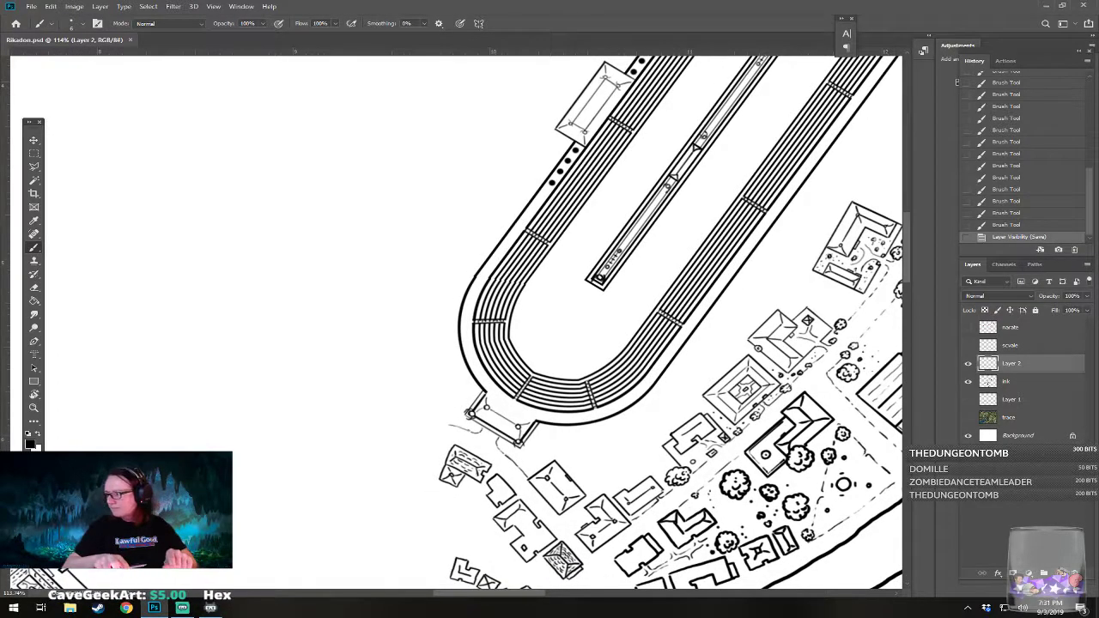
scroll(436, 448, "up", 3)
scroll(567, 526, "up", 3)
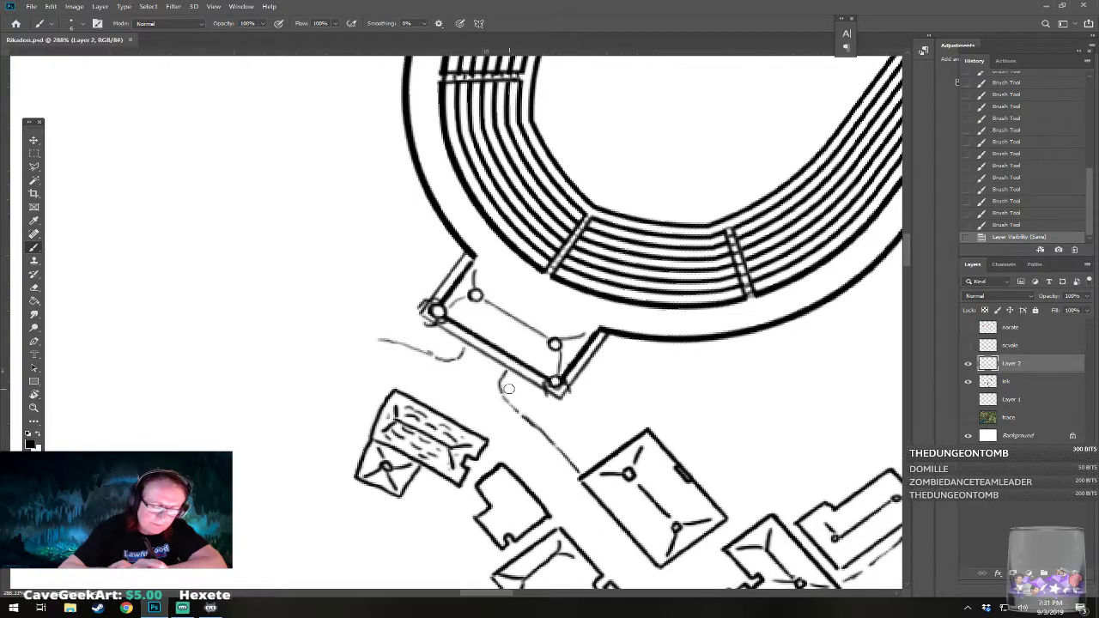
mouse_move(512, 389)
left_mouse_down()
mouse_move(502, 388)
mouse_move(515, 397)
mouse_move(500, 379)
left_mouse_up()
mouse_move(439, 351)
left_mouse_down()
mouse_move(464, 350)
mouse_move(437, 353)
mouse_move(438, 366)
left_mouse_up()
mouse_move(498, 388)
left_mouse_down()
mouse_move(515, 381)
mouse_move(502, 392)
left_mouse_up()
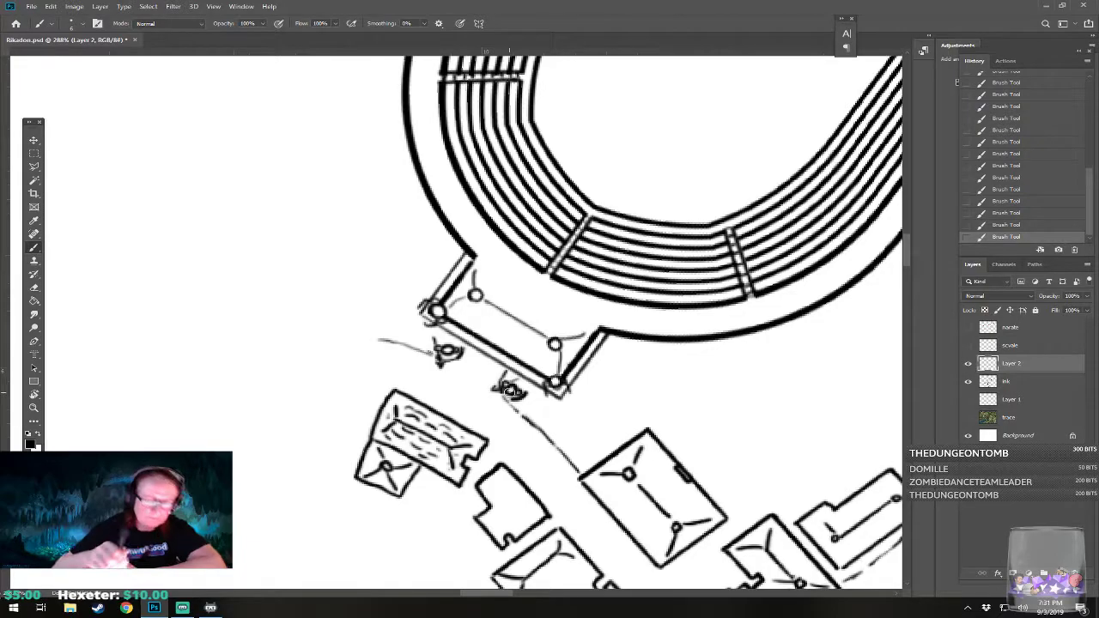
Step: Ink a small square building with crossed roof ridges in the gap between the racetrack's annex end and the neighbouring houses
scroll(511, 391, "down", 5)
left_click_drag(509, 392, 498, 413)
scroll(415, 441, "down", 3)
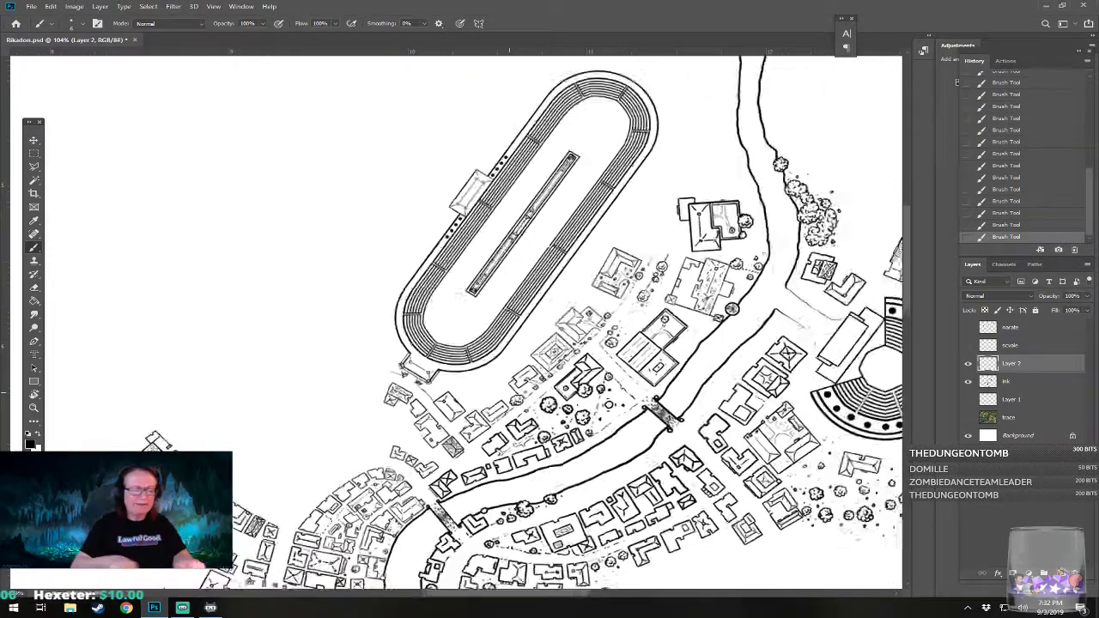
scroll(515, 343, "up", 3)
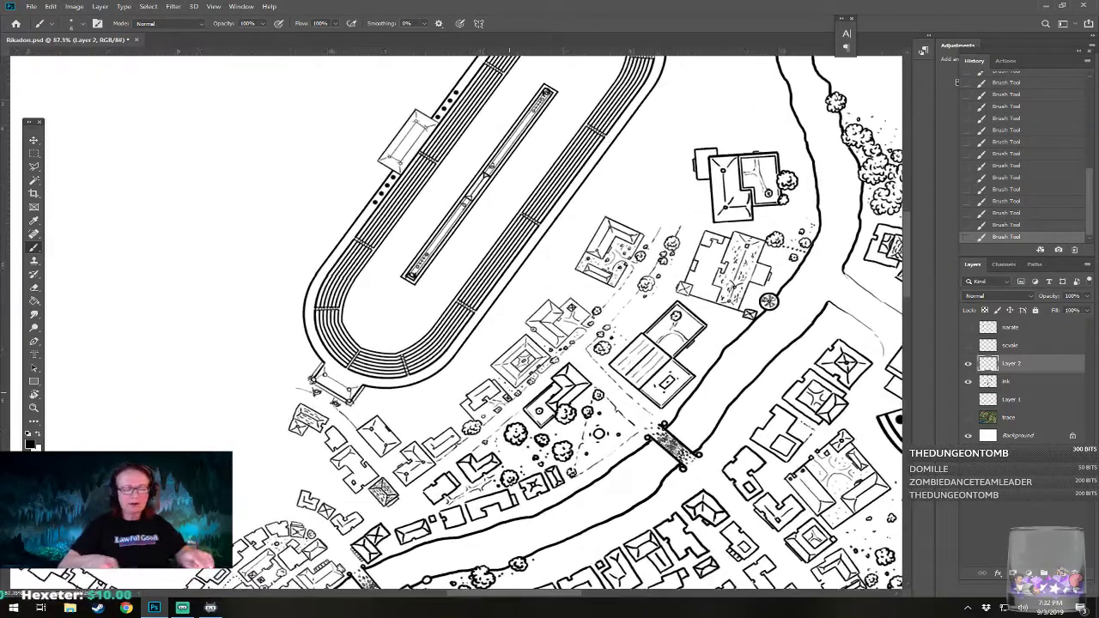
scroll(510, 388, "down", 3)
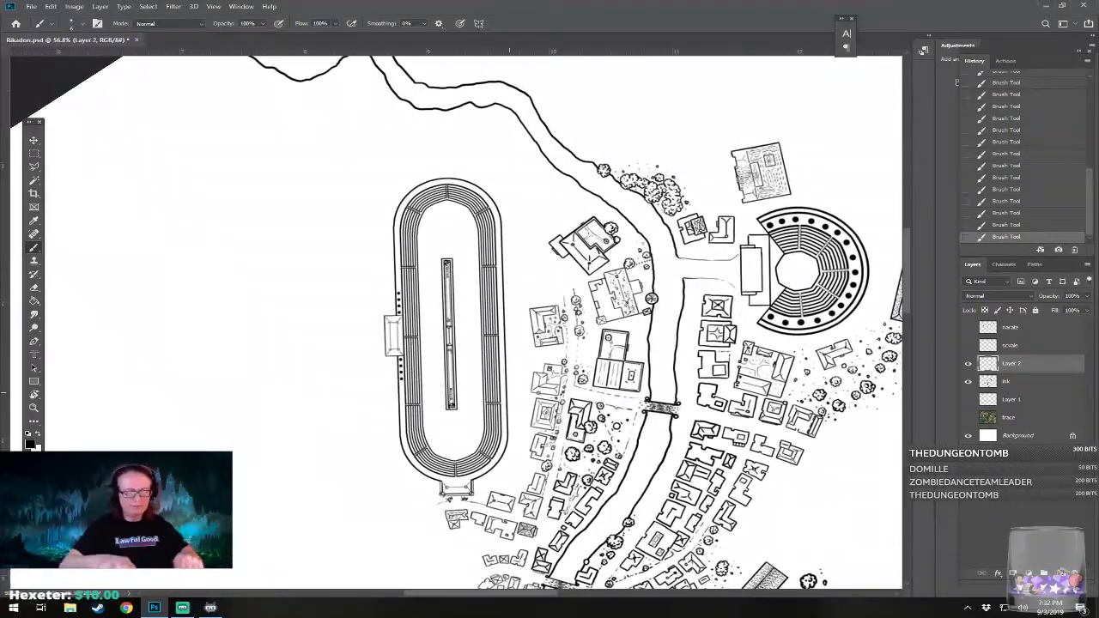
scroll(509, 392, "down", 2)
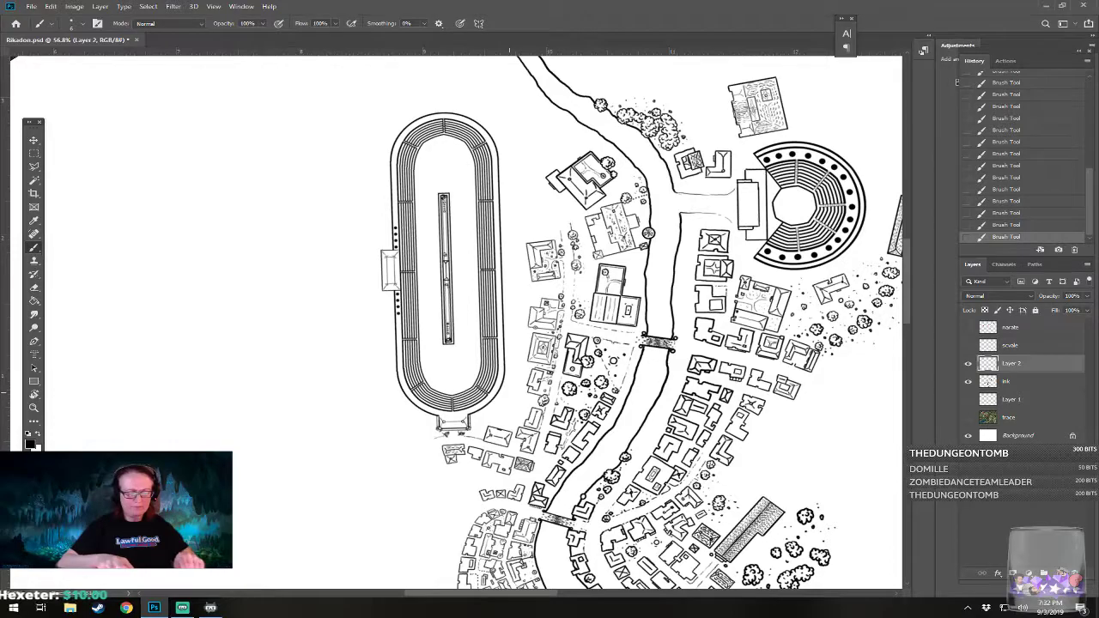
scroll(448, 407, "up", 3)
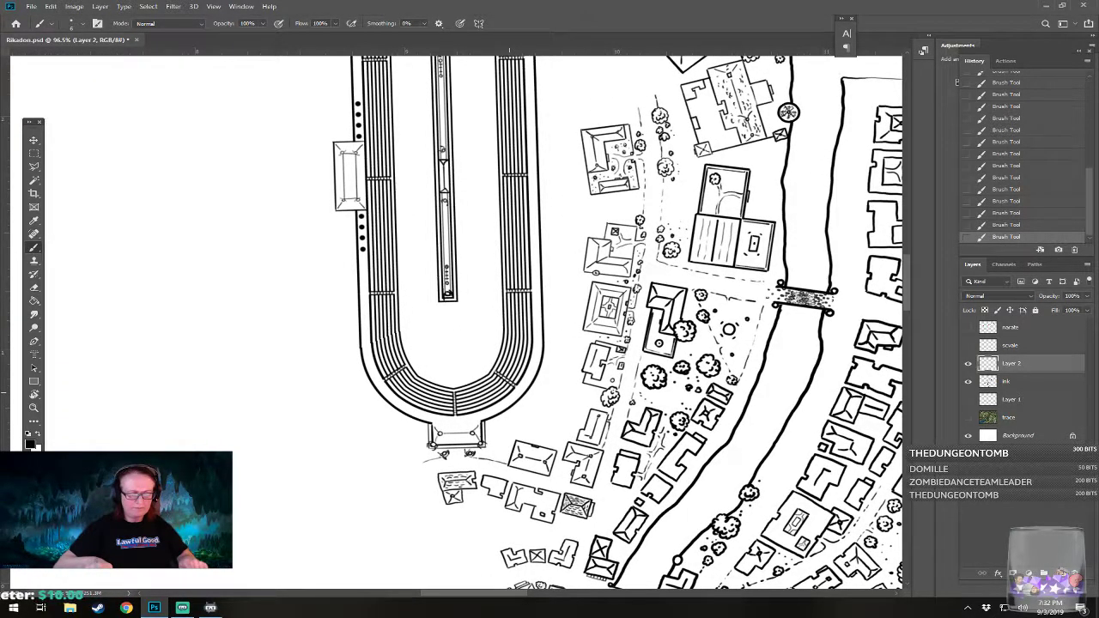
scroll(510, 412, "up", 4)
scroll(493, 378, "up", 1)
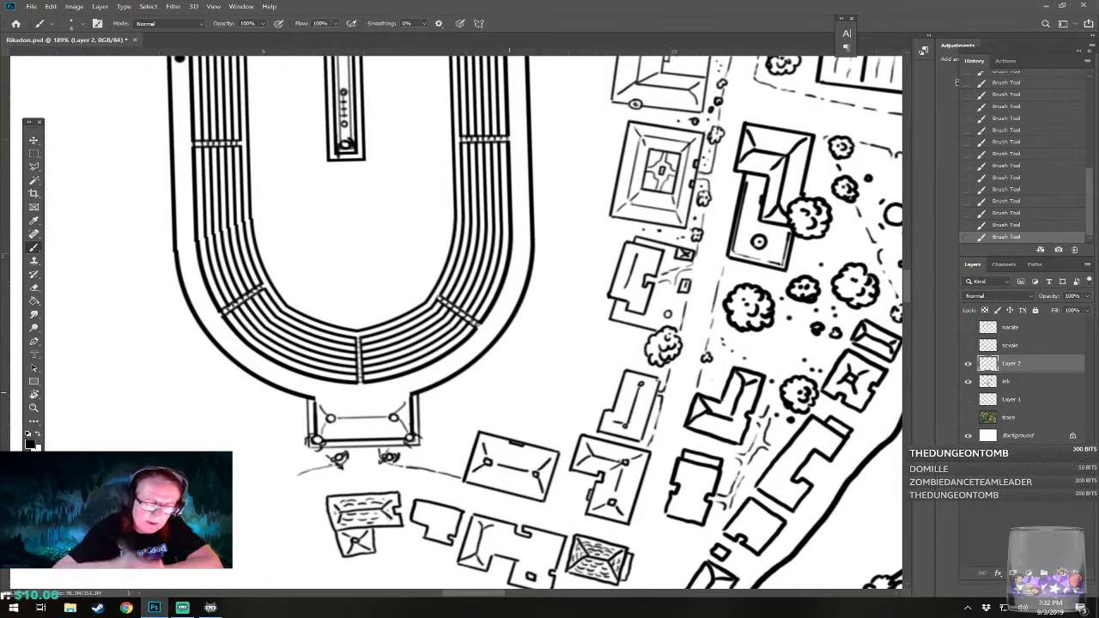
mouse_move(527, 376)
left_mouse_down()
mouse_move(535, 389)
mouse_move(555, 357)
left_mouse_up()
left_click_drag(542, 397, 570, 378)
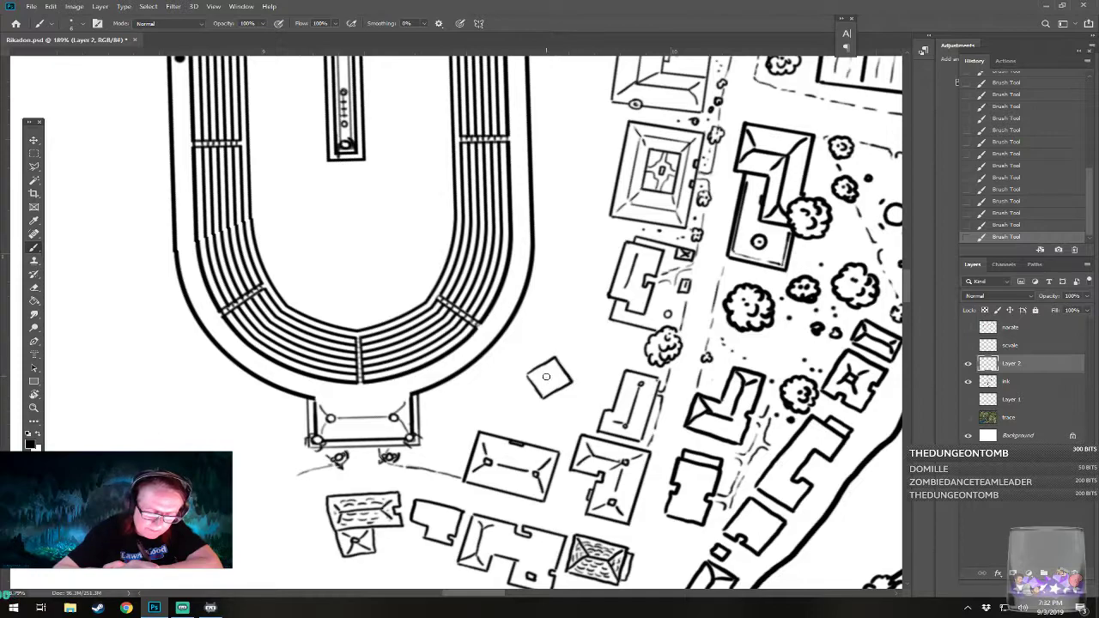
left_click_drag(549, 381, 544, 393)
left_click_drag(550, 377, 554, 362)
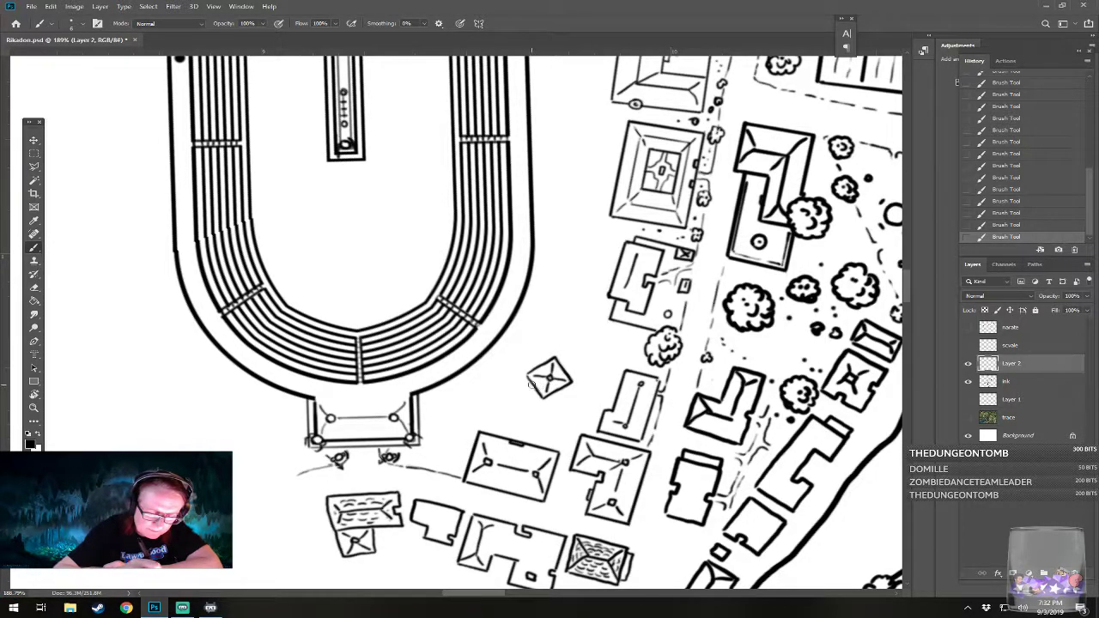
Step: Ink small round trees, bushes and scattered dots around the small square building and beside the annex
mouse_move(506, 362)
left_mouse_down()
mouse_move(507, 374)
mouse_move(522, 371)
mouse_move(519, 355)
mouse_move(502, 360)
mouse_move(508, 373)
mouse_move(554, 335)
mouse_move(568, 345)
mouse_move(575, 325)
mouse_move(554, 321)
mouse_move(564, 341)
mouse_move(567, 326)
left_mouse_up()
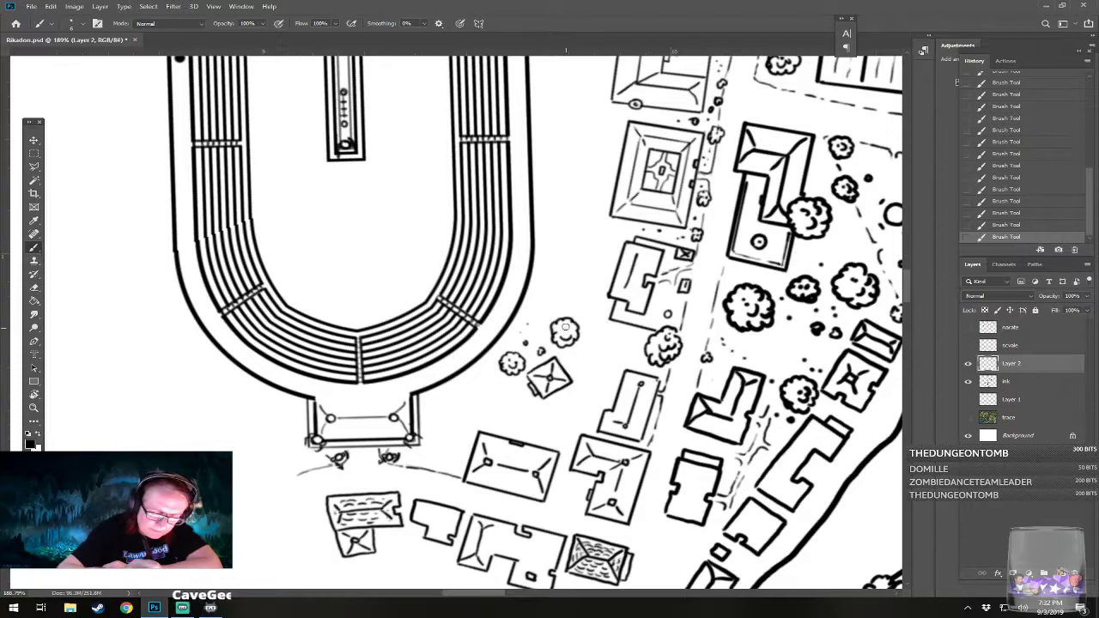
left_click(576, 362)
left_click(586, 351)
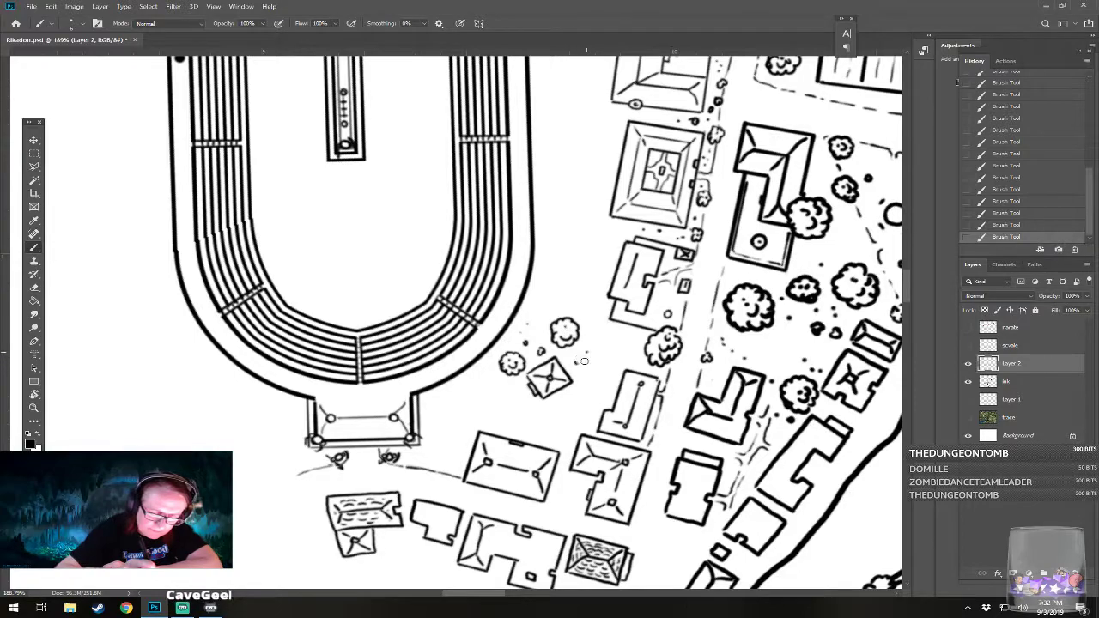
left_click(530, 402)
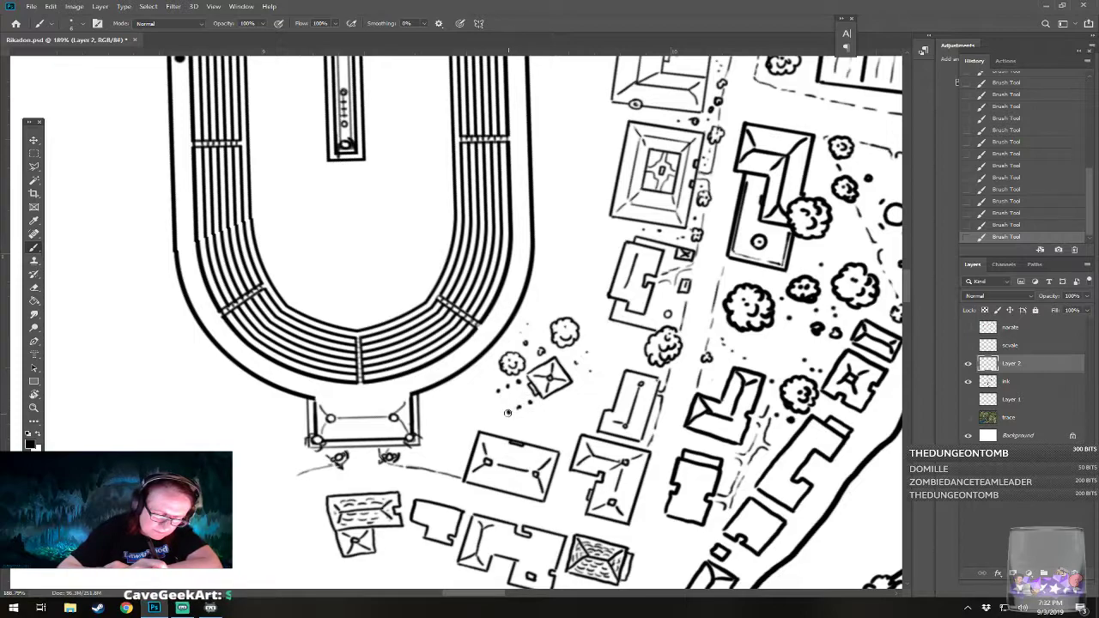
mouse_move(540, 417)
left_mouse_down()
mouse_move(527, 425)
mouse_move(538, 441)
mouse_move(557, 428)
mouse_move(541, 414)
mouse_move(535, 431)
mouse_move(542, 423)
left_mouse_up()
left_click(564, 420)
left_click(572, 417)
left_click(568, 401)
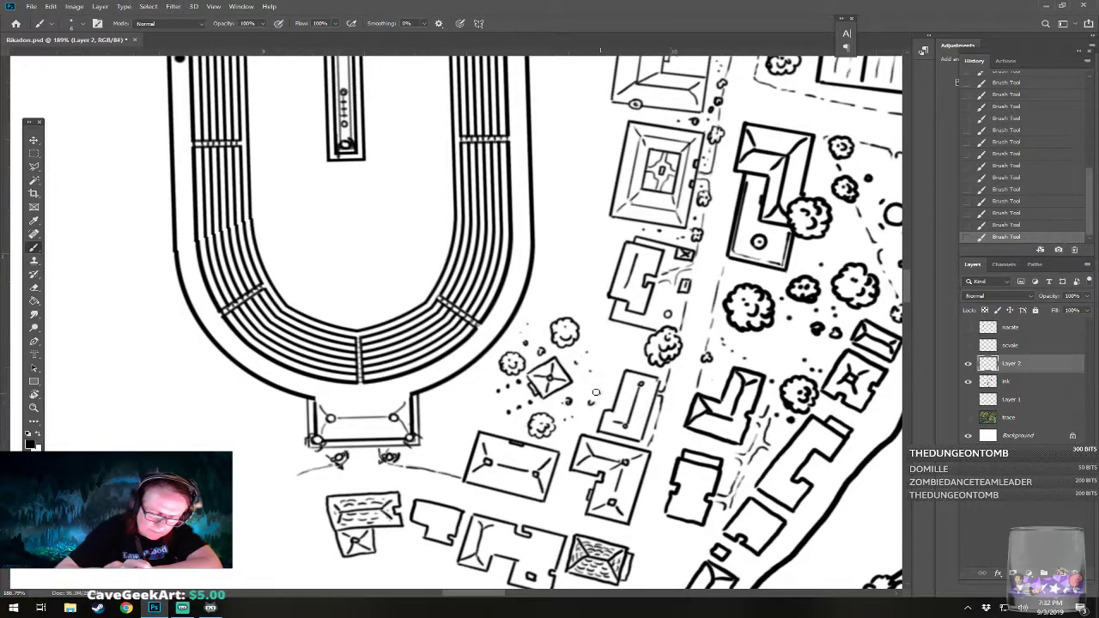
left_click(606, 375)
left_click_drag(465, 391, 472, 383)
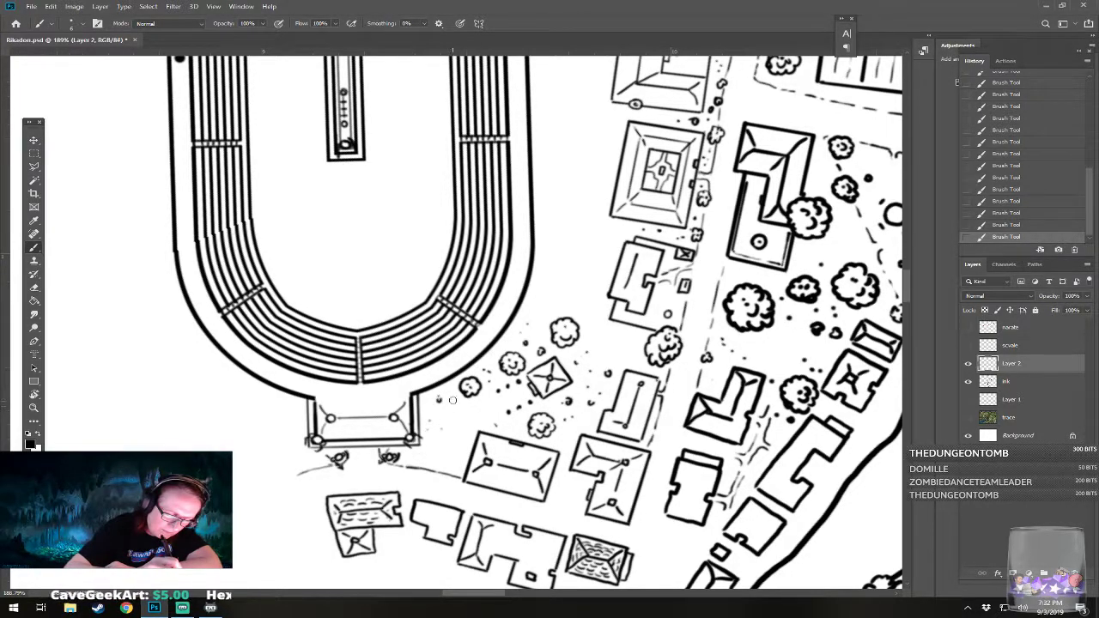
Step: Ink a thin, broken double-edged path curving from the annex's front road up to the small square building
left_click_drag(426, 473, 430, 457)
left_click_drag(431, 458, 438, 445)
left_click_drag(441, 439, 458, 419)
left_click_drag(435, 471, 446, 445)
left_click_drag(448, 440, 490, 407)
left_click_drag(493, 404, 519, 388)
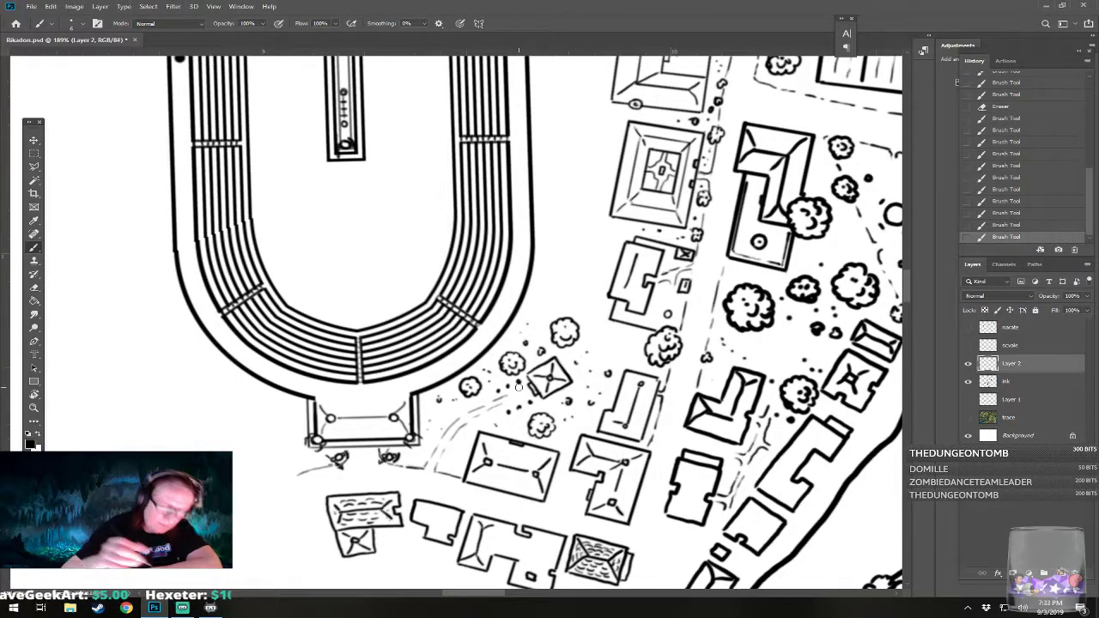
Step: Save the map with the new building, trees and path
scroll(420, 344, "down", 10)
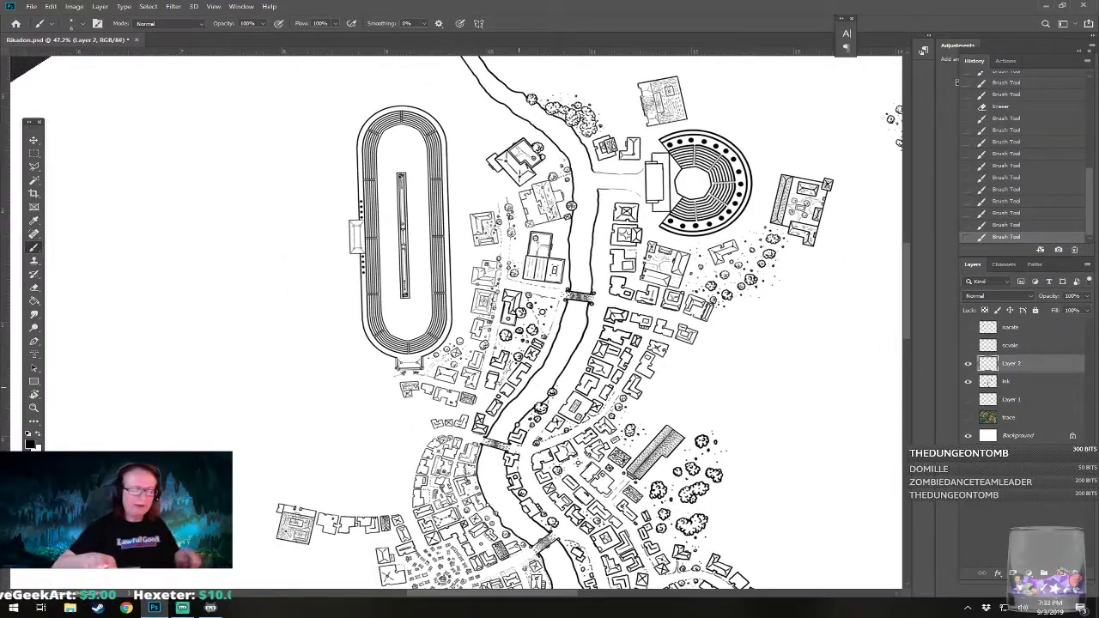
scroll(455, 322, "down", 2)
left_click_drag(601, 215, 558, 171)
left_click_drag(455, 322, 631, 322)
key("ctrl+s")
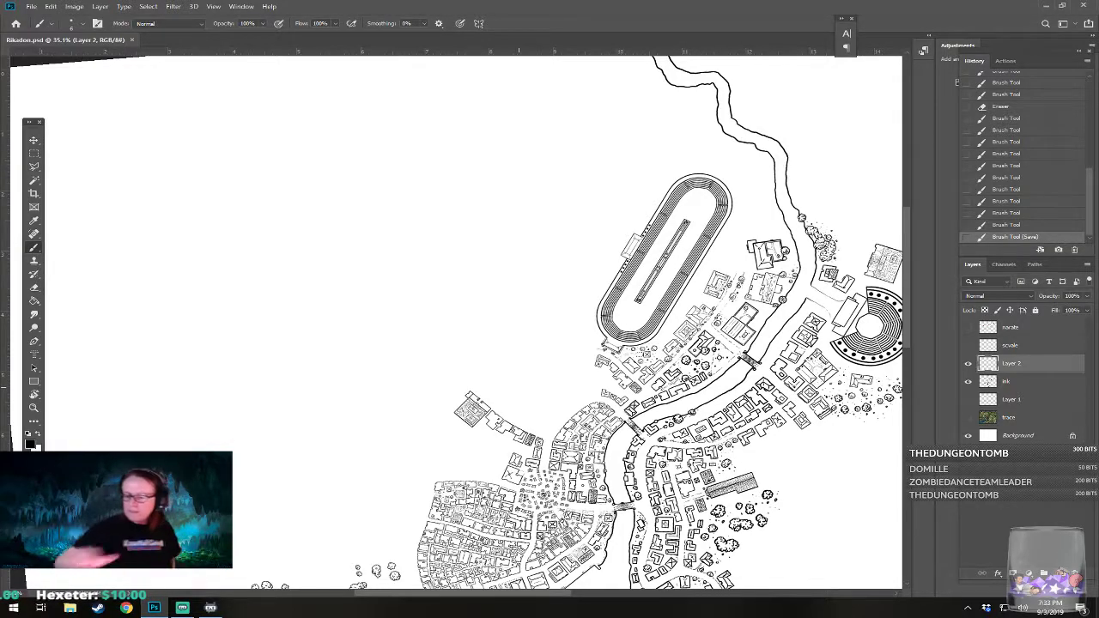
left_click(1049, 606)
key("Escape")
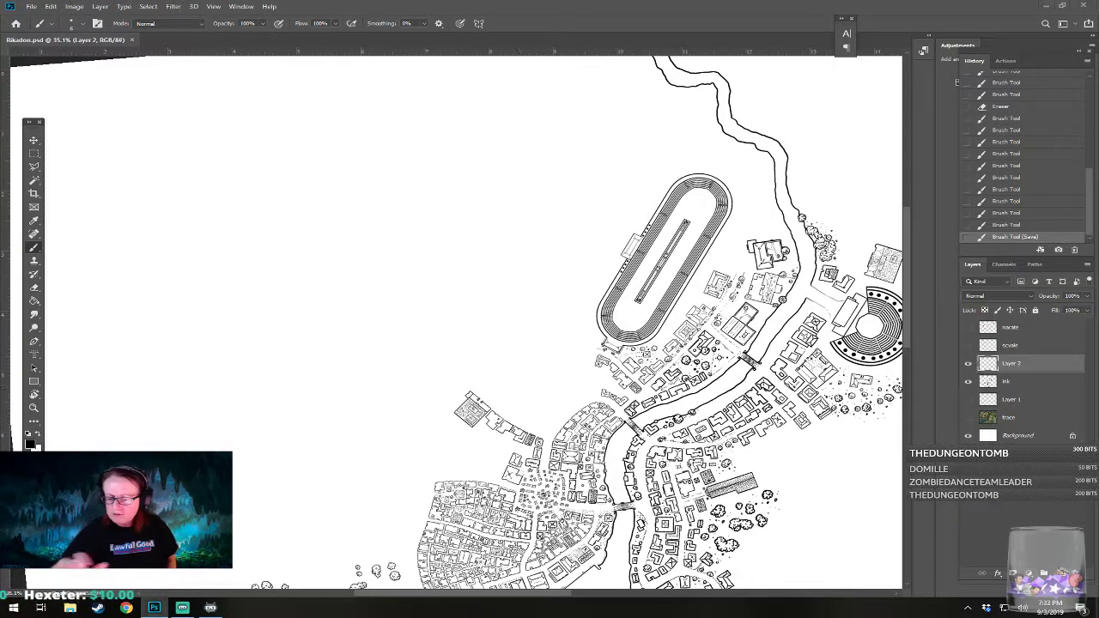
Step: Show the trace layer beneath the ink and bring the uninked house district beside the racetrack into view
left_click(968, 417)
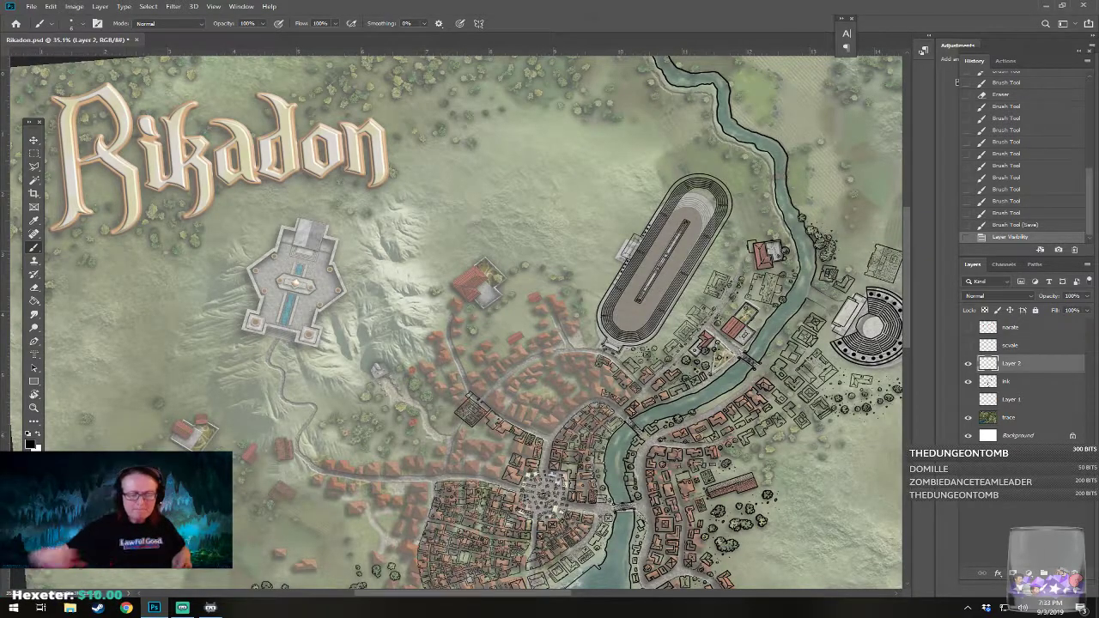
scroll(563, 415, "up", 3)
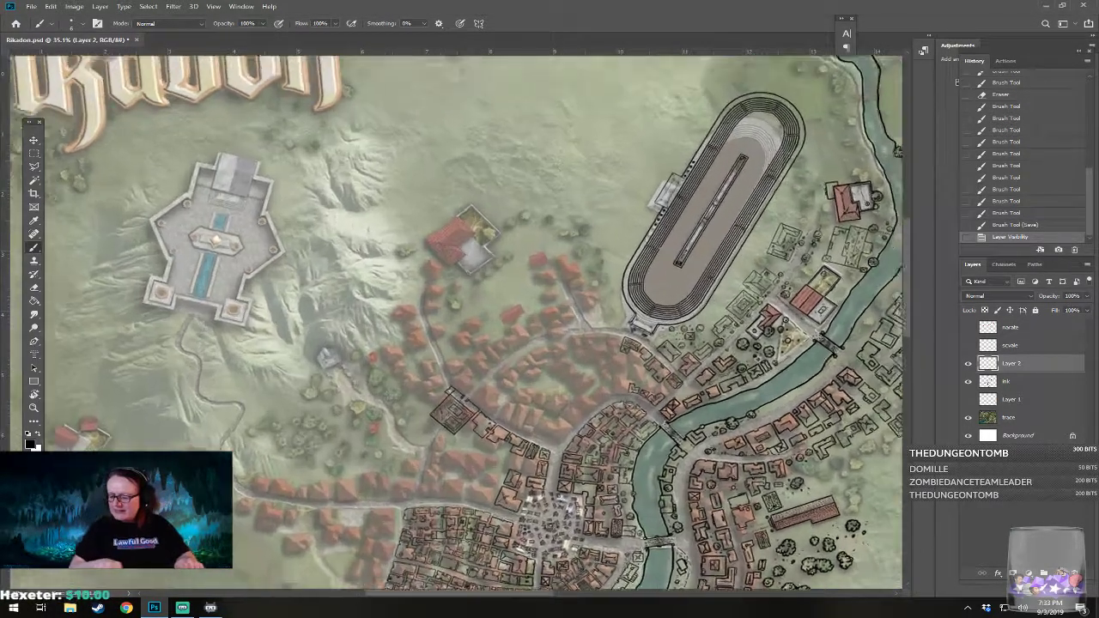
scroll(563, 415, "up", 1)
scroll(515, 301, "up", 1)
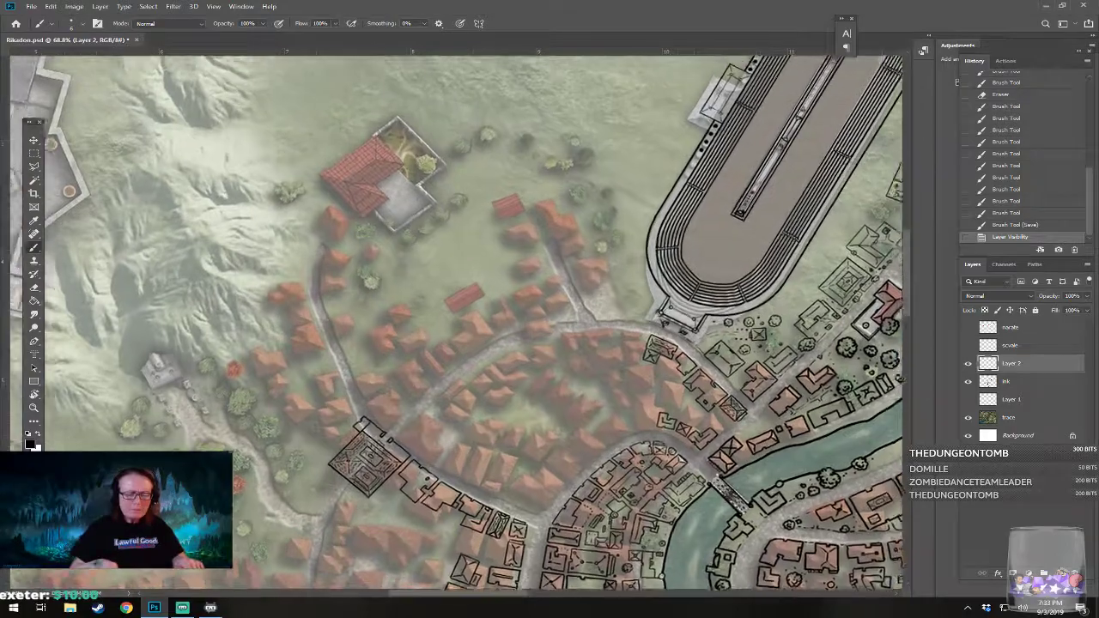
left_click_drag(524, 406, 576, 432)
left_click_drag(572, 389, 538, 447)
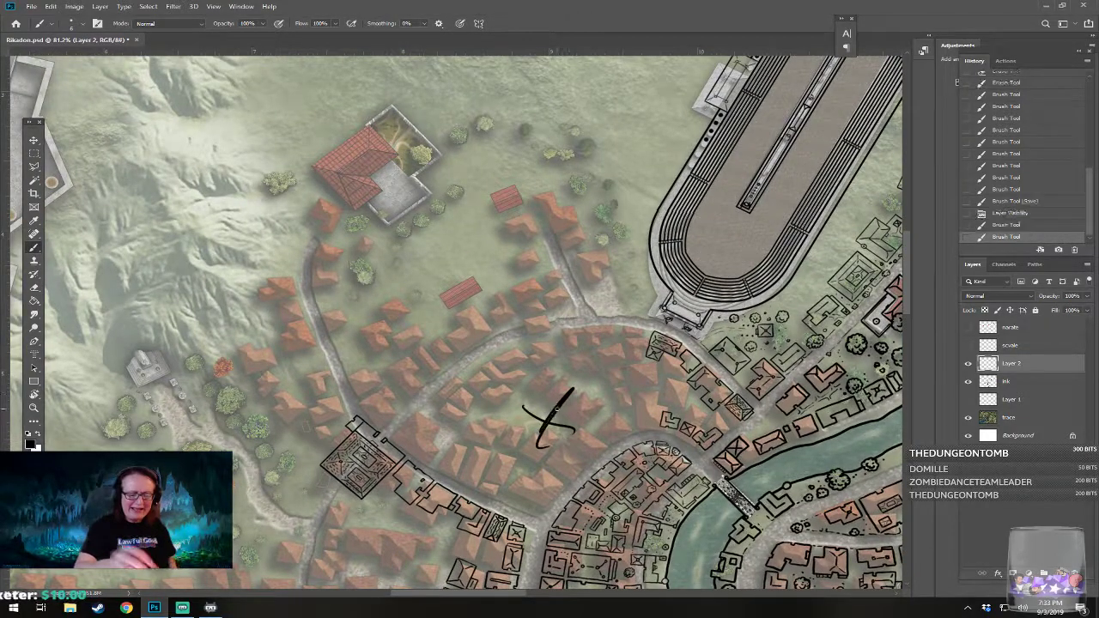
left_click(1000, 213)
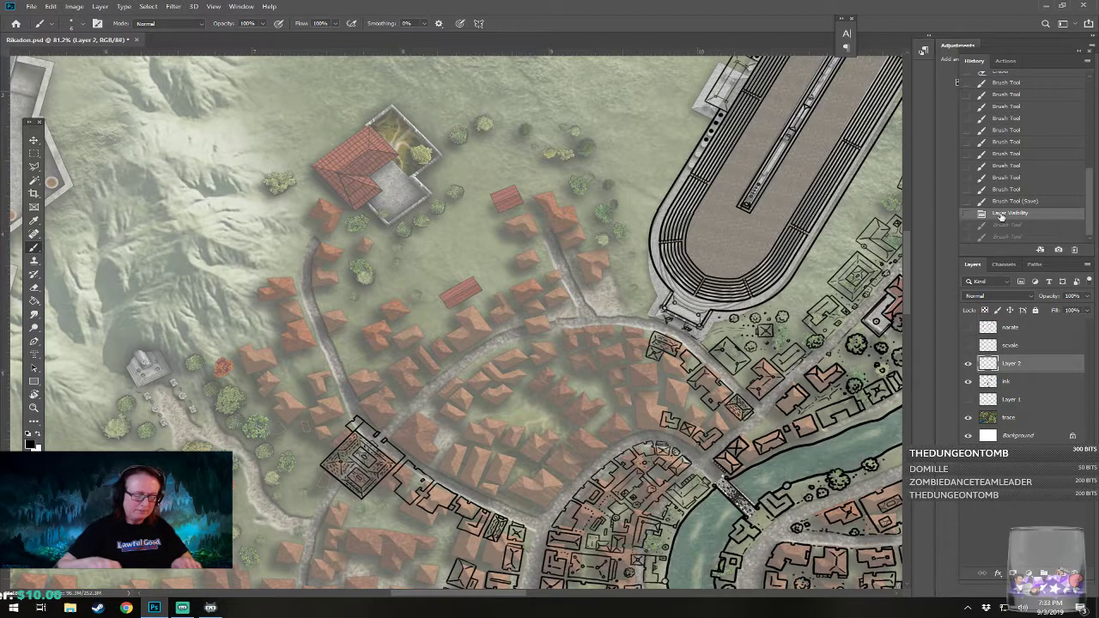
Step: Ink a notched house outline over the traced roof at the road fork beside the large walled building
key("ctrl+plus")
left_click_drag(481, 327, 559, 377)
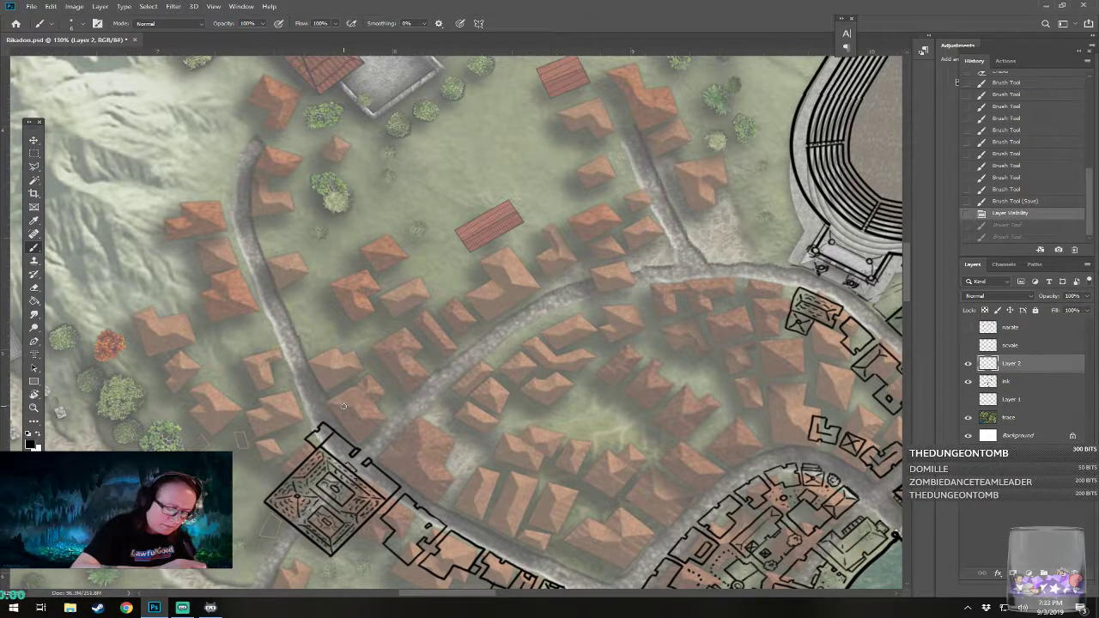
mouse_move(362, 415)
left_mouse_down()
mouse_move(407, 399)
mouse_move(392, 387)
mouse_move(404, 394)
mouse_move(378, 394)
mouse_move(390, 386)
mouse_move(342, 404)
mouse_move(381, 400)
left_mouse_up()
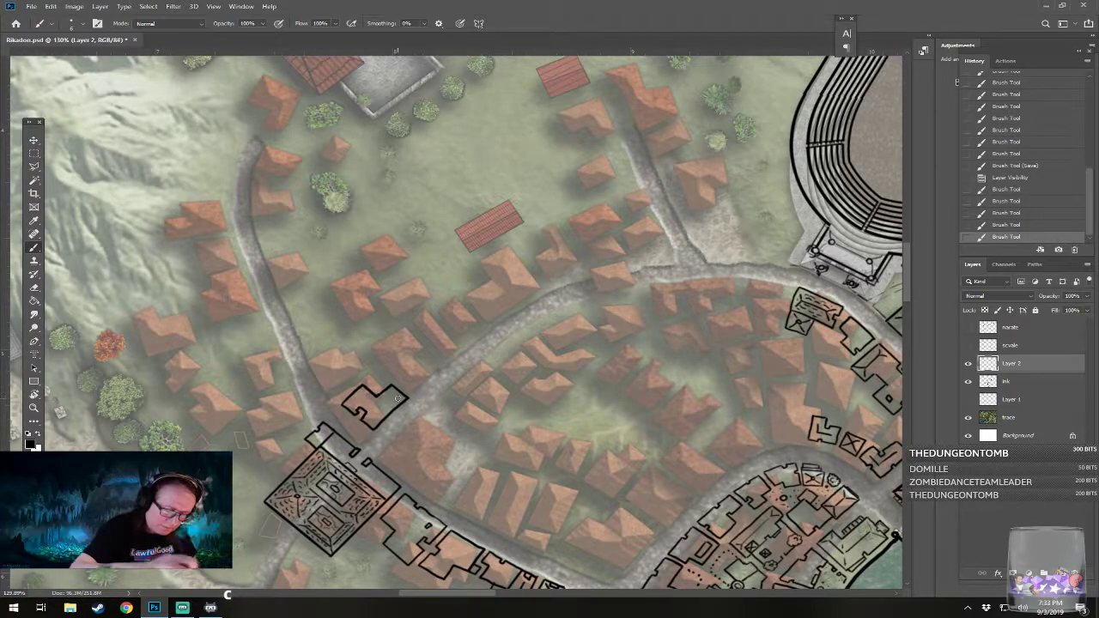
Step: Ink two adjoining irregular house outlines across the road from the notched house, erasing stray line parts where needed
mouse_move(391, 446)
left_mouse_down()
mouse_move(413, 463)
mouse_move(392, 444)
mouse_move(425, 412)
left_mouse_up()
mouse_move(426, 457)
left_mouse_down()
mouse_move(421, 466)
mouse_move(447, 432)
mouse_move(440, 460)
left_mouse_up()
key("e")
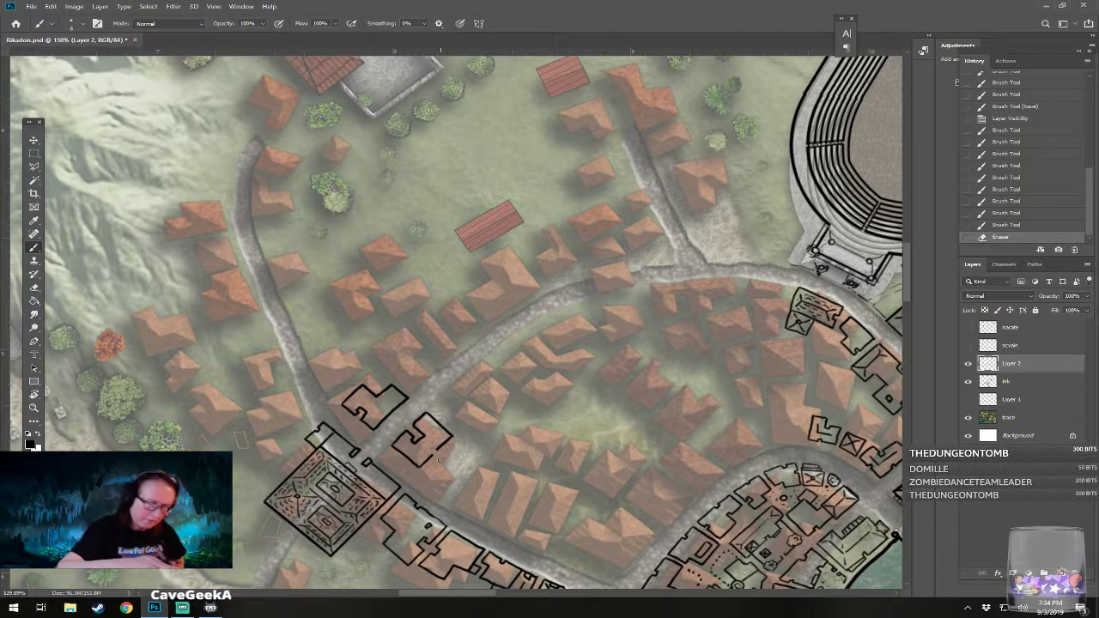
mouse_move(432, 452)
left_mouse_down()
mouse_move(462, 502)
mouse_move(463, 467)
mouse_move(474, 478)
mouse_move(464, 501)
mouse_move(481, 483)
mouse_move(470, 455)
left_mouse_up()
Step: Ink two more notched house outlines along the same road, continuing the row over the traced roofs
scroll(456, 322, "down", 3)
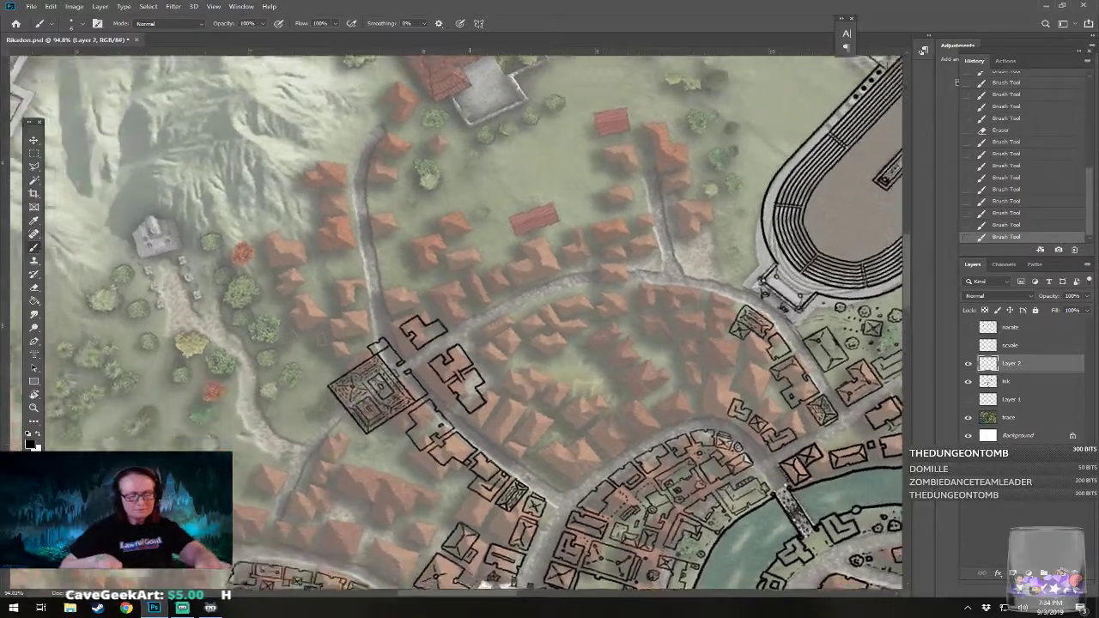
scroll(456, 322, "up", 3)
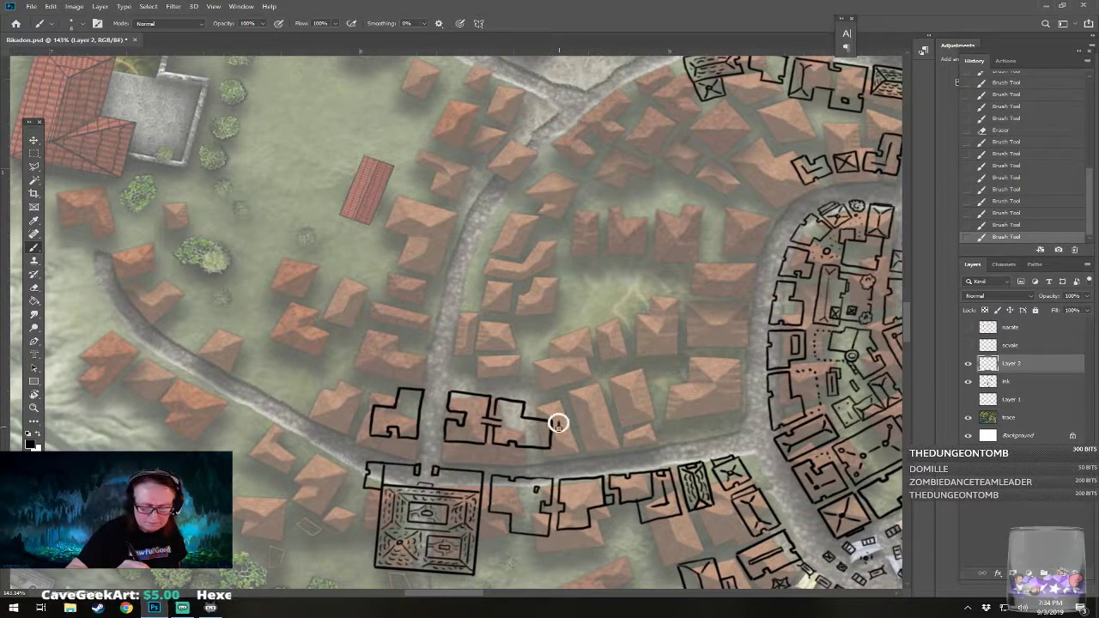
mouse_move(558, 421)
left_mouse_down()
mouse_move(561, 443)
mouse_move(608, 446)
left_mouse_up()
mouse_move(558, 421)
left_mouse_down()
mouse_move(605, 401)
mouse_move(604, 447)
mouse_move(612, 412)
mouse_move(614, 447)
mouse_move(649, 444)
mouse_move(651, 404)
mouse_move(613, 401)
mouse_move(652, 401)
left_mouse_up()
scroll(654, 399, "right", 3)
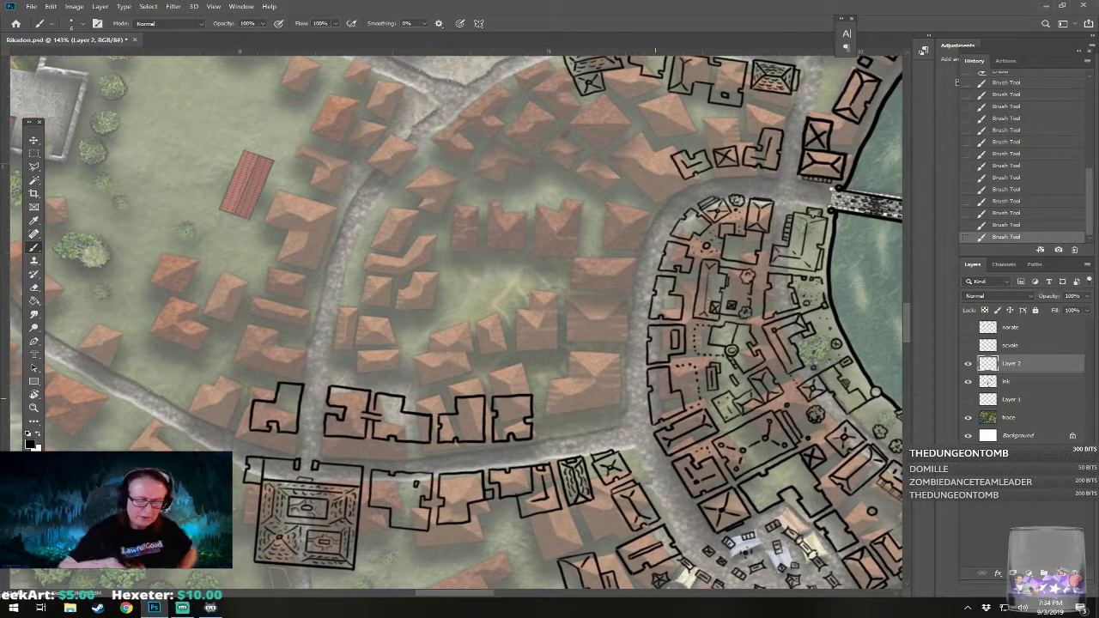
Step: Ink a notched house outline over the traced roof continuing the row along the road, redoing its first wall line
left_click_drag(540, 394, 541, 439)
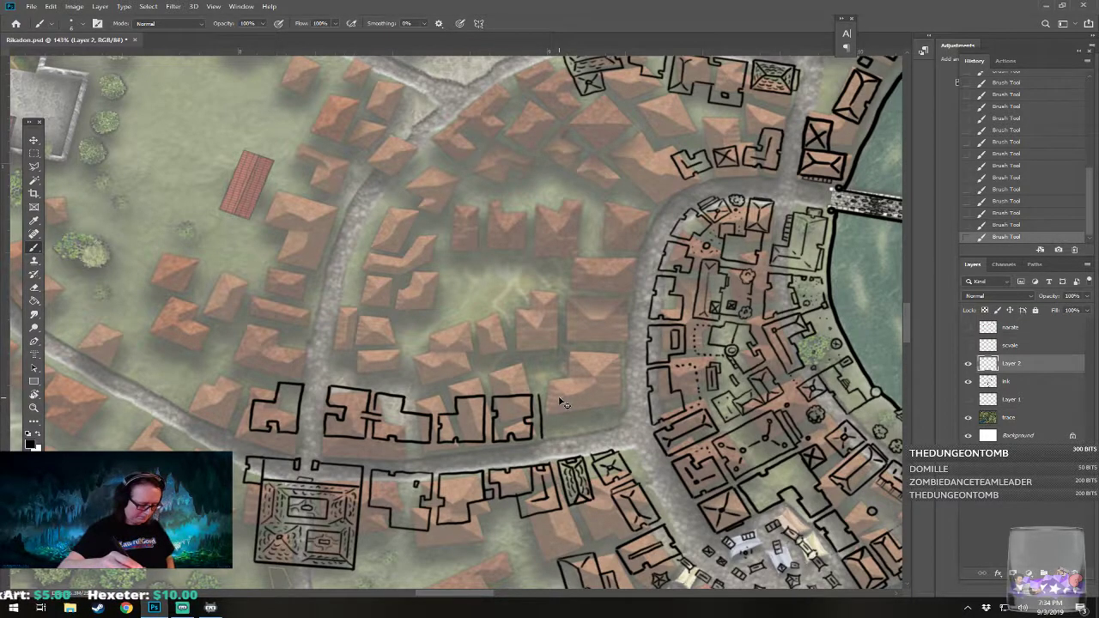
key("ctrl+z")
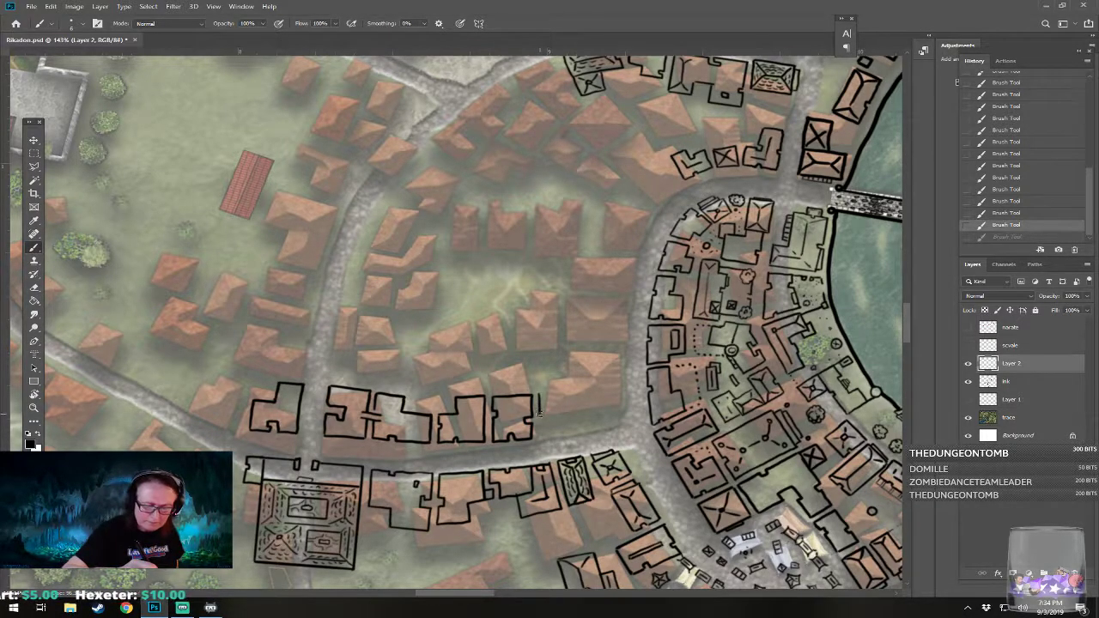
mouse_move(543, 415)
left_mouse_down()
mouse_move(542, 437)
mouse_move(589, 429)
left_mouse_up()
mouse_move(541, 394)
left_mouse_down()
mouse_move(585, 398)
mouse_move(586, 431)
left_mouse_up()
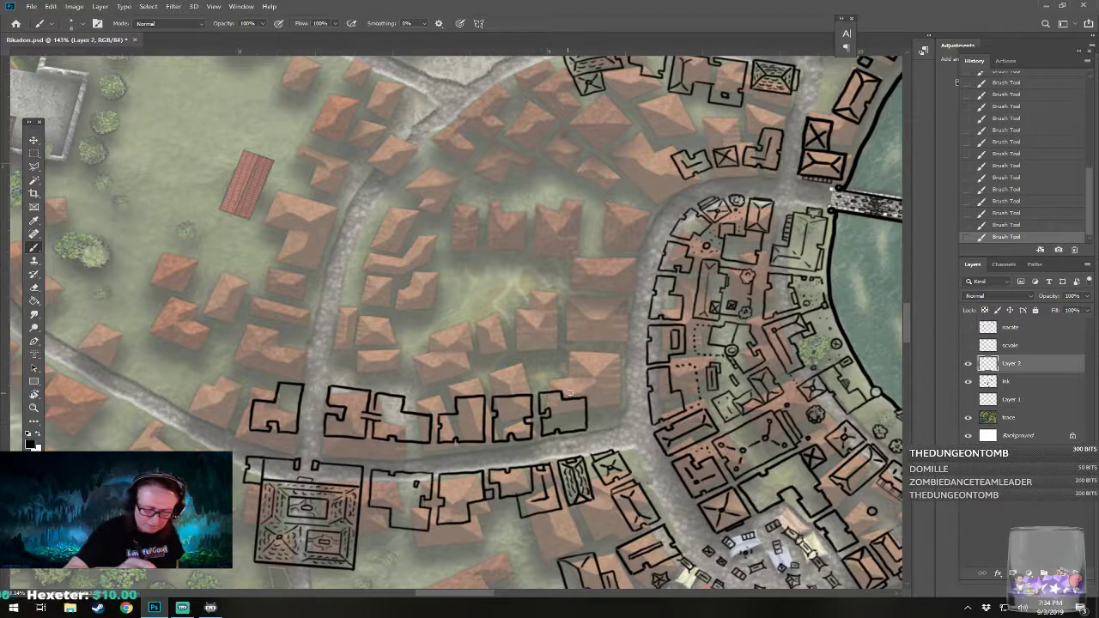
Step: Ink a narrow rectangular house with hipped roof lines at the end of the row, beside the road junction
mouse_move(592, 384)
left_mouse_down()
mouse_move(593, 416)
mouse_move(611, 425)
left_mouse_up()
left_click_drag(622, 383, 621, 426)
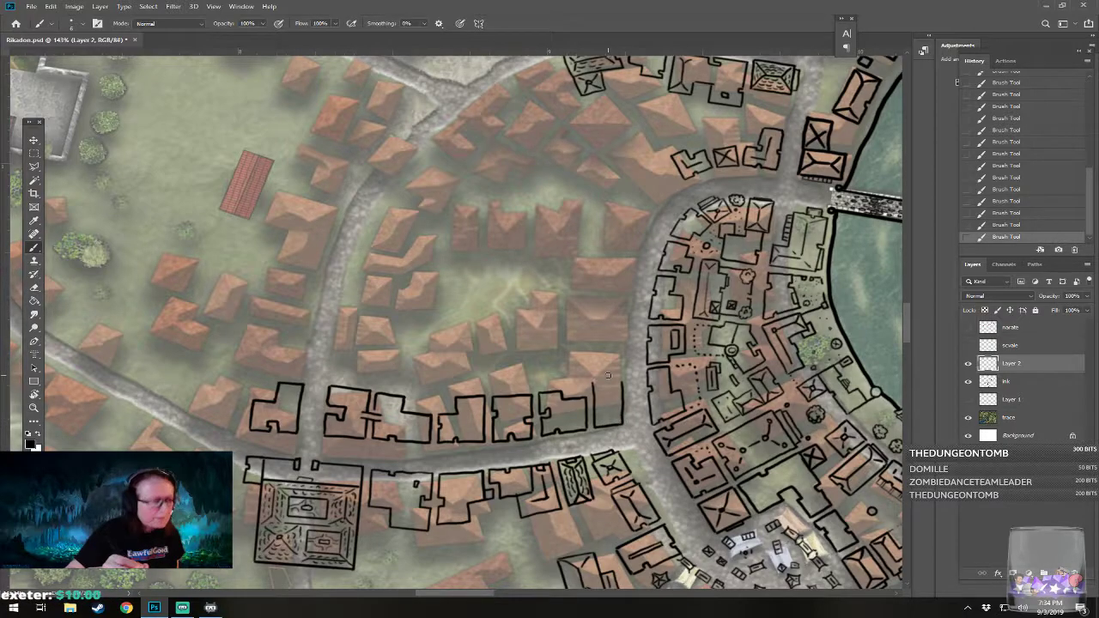
mouse_move(598, 382)
left_mouse_down()
mouse_move(618, 380)
mouse_move(606, 394)
mouse_move(621, 383)
left_mouse_up()
left_click_drag(596, 425, 616, 421)
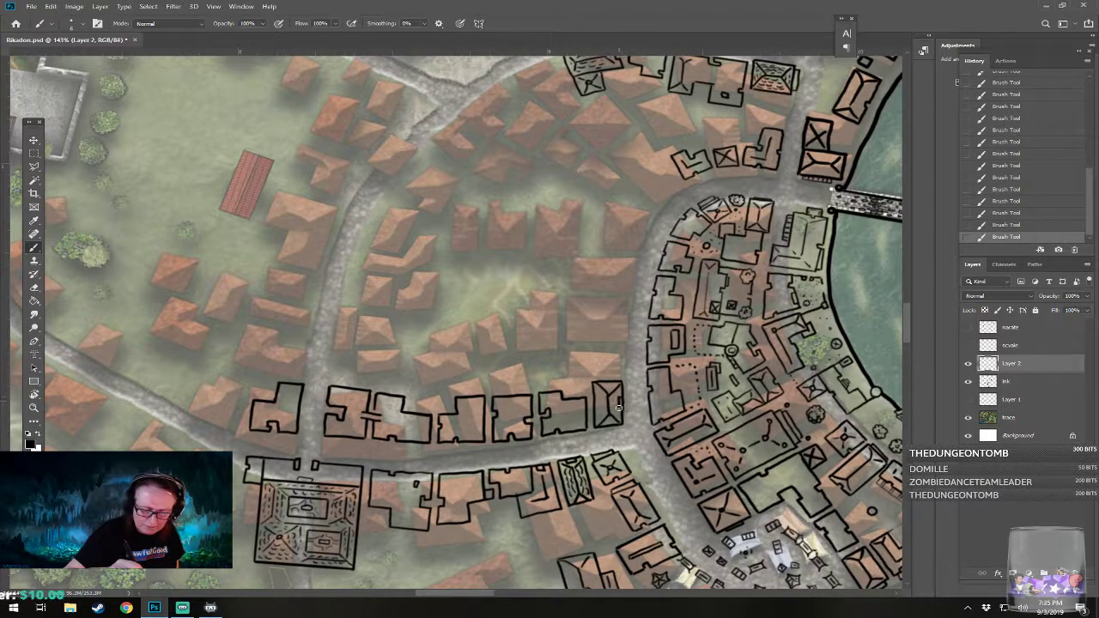
Step: Ink a small circle on the road junction next to the hip-roofed end house
scroll(620, 407, "down", 5)
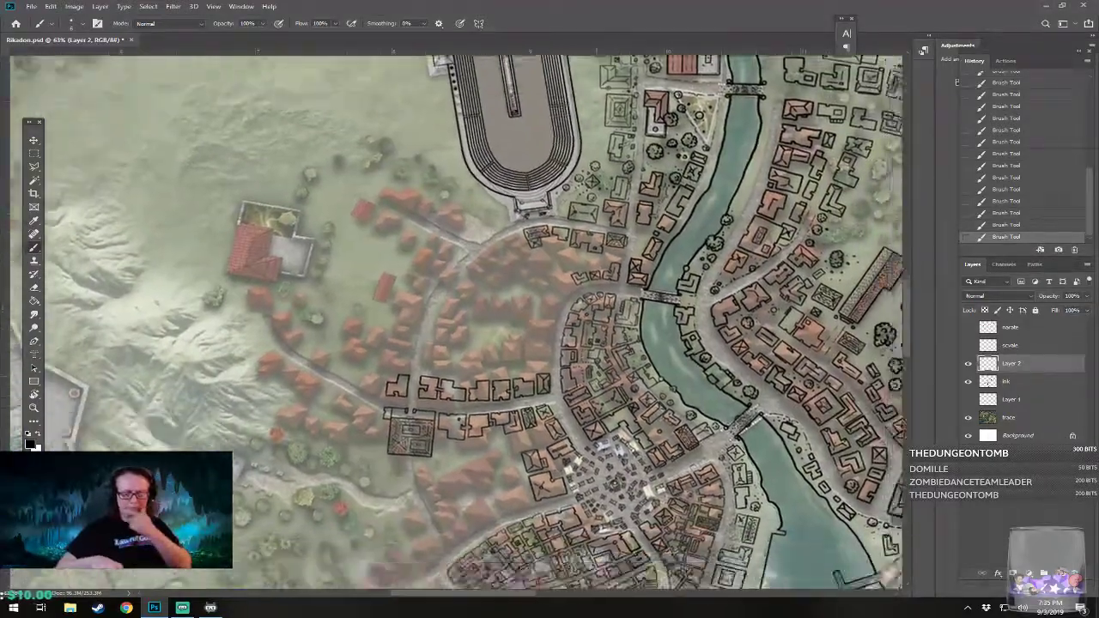
scroll(564, 176, "up", 5)
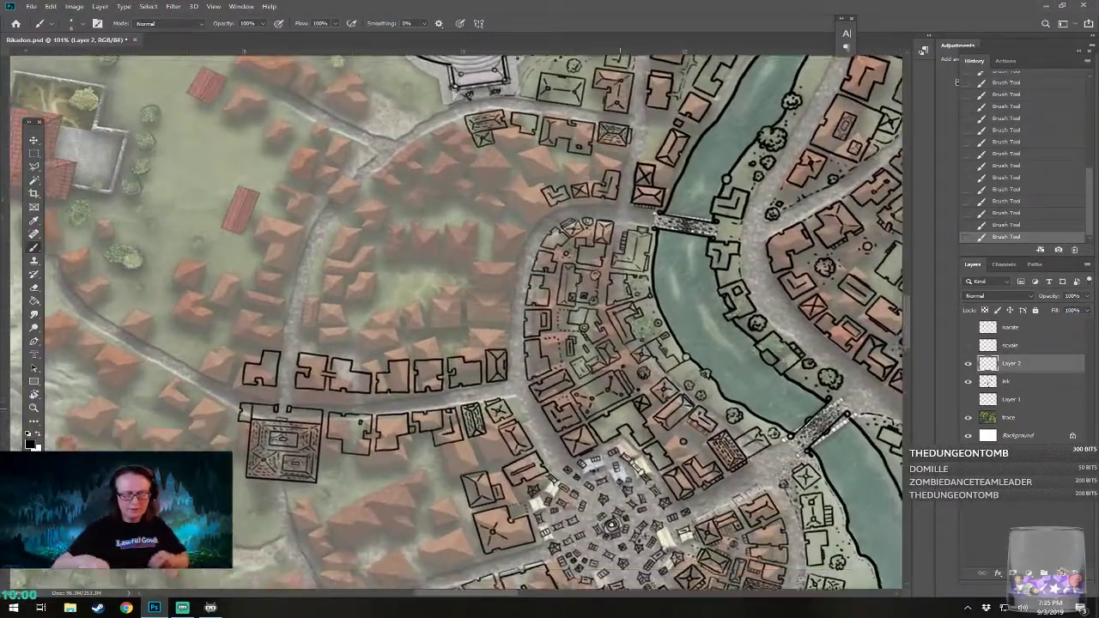
left_click_drag(564, 176, 596, 170)
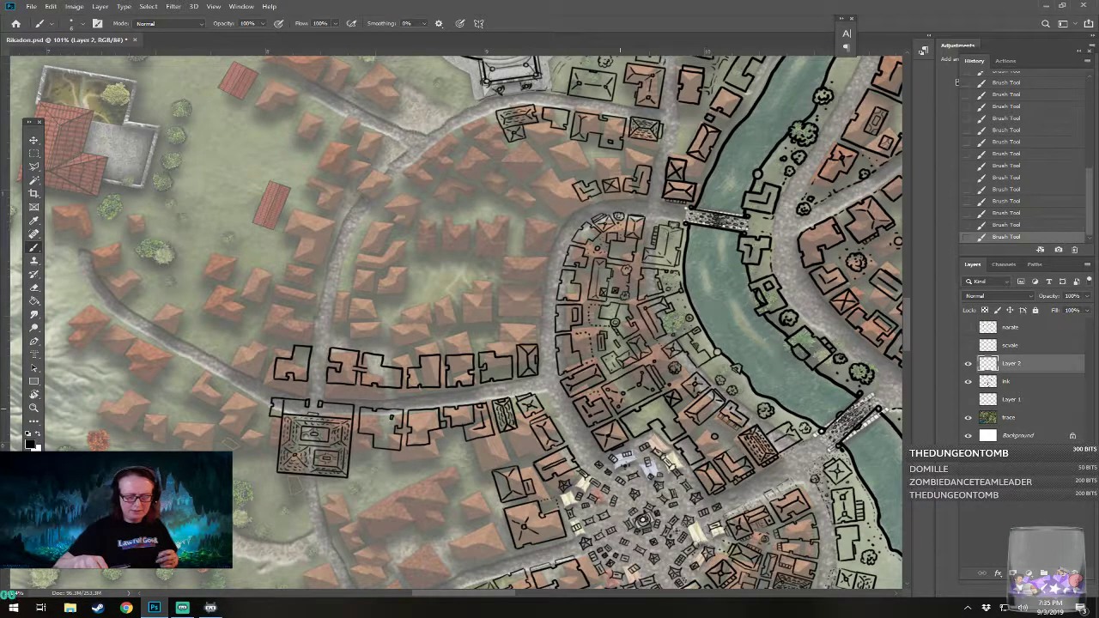
scroll(427, 316, "up", 5)
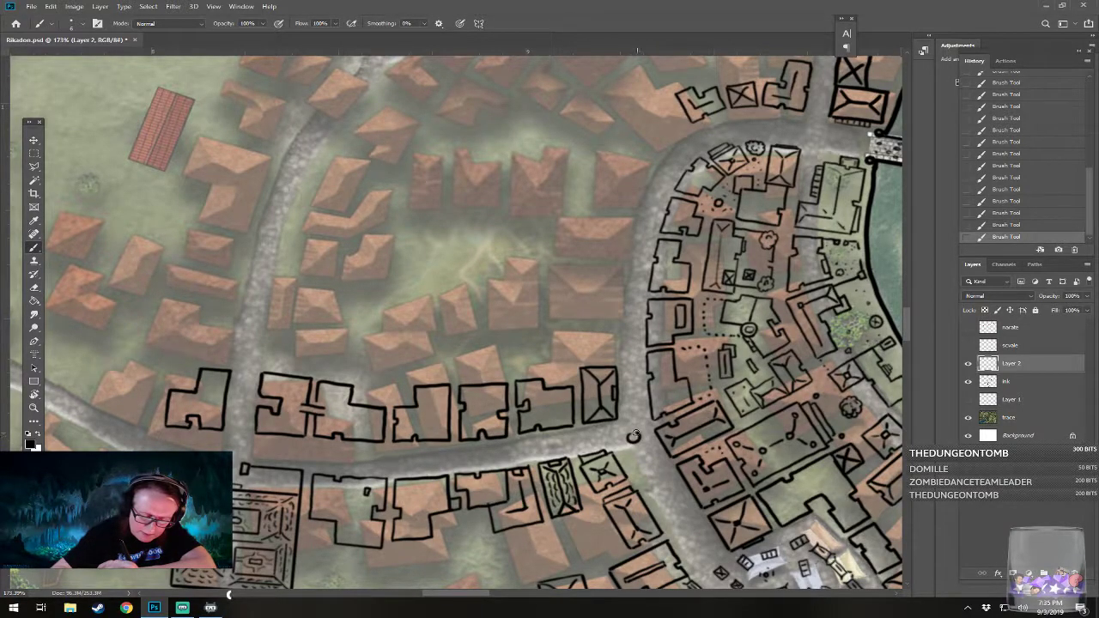
mouse_move(627, 437)
left_mouse_down()
mouse_move(634, 482)
mouse_move(625, 418)
mouse_move(638, 508)
left_mouse_up()
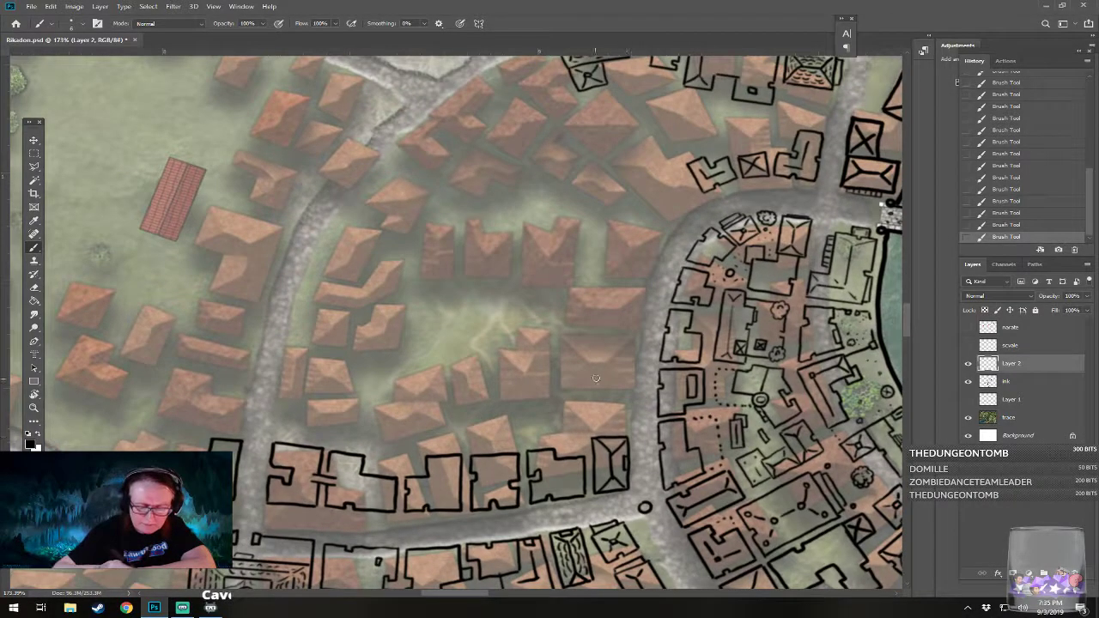
Step: Ink an L-shaped house with roof ridge lines along the curving road above the hip-roofed corner house, redoing its short side wall
mouse_move(568, 389)
left_mouse_down()
mouse_move(592, 386)
mouse_move(591, 421)
mouse_move(622, 428)
mouse_move(627, 359)
left_mouse_up()
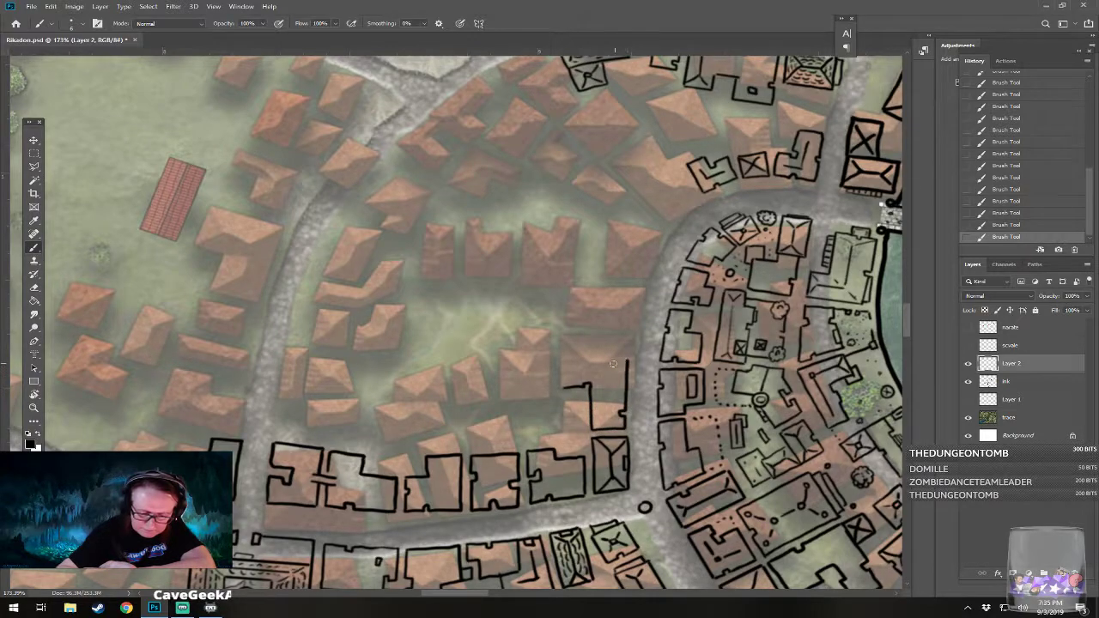
left_click_drag(562, 385, 564, 358)
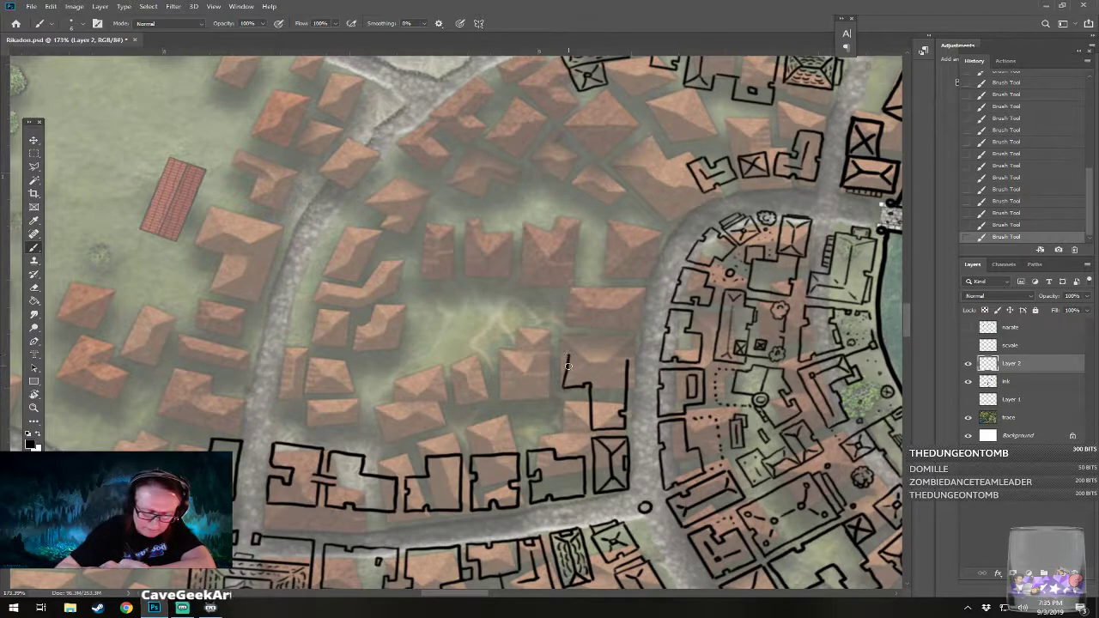
left_click(983, 225)
left_click_drag(564, 384, 563, 364)
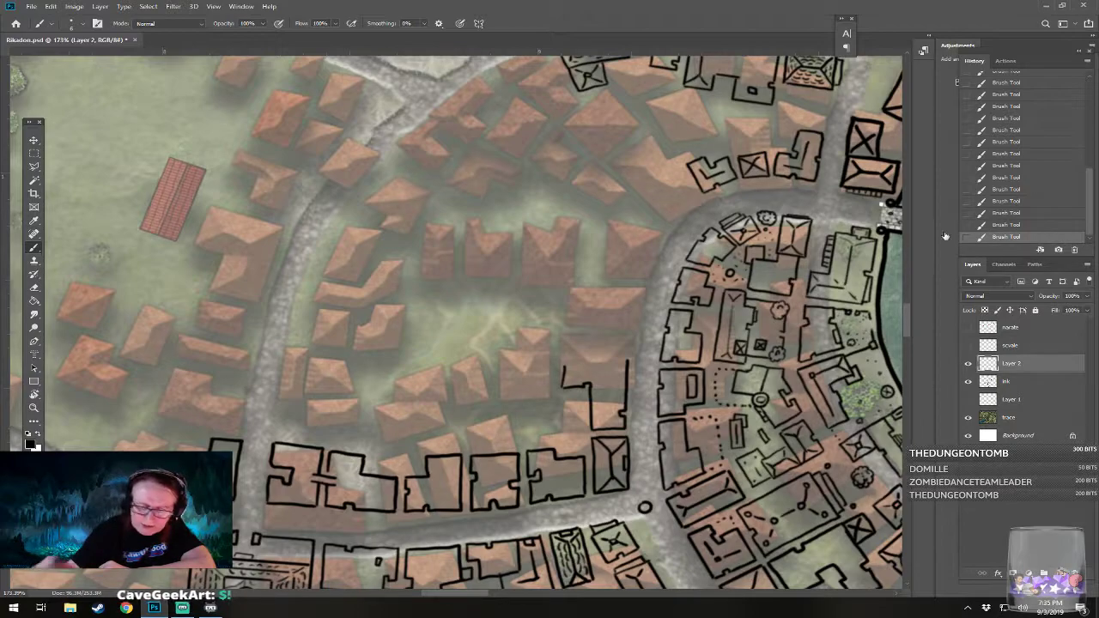
key("ctrl+z")
mouse_move(561, 387)
left_mouse_down()
mouse_move(564, 350)
mouse_move(625, 352)
mouse_move(627, 366)
left_mouse_up()
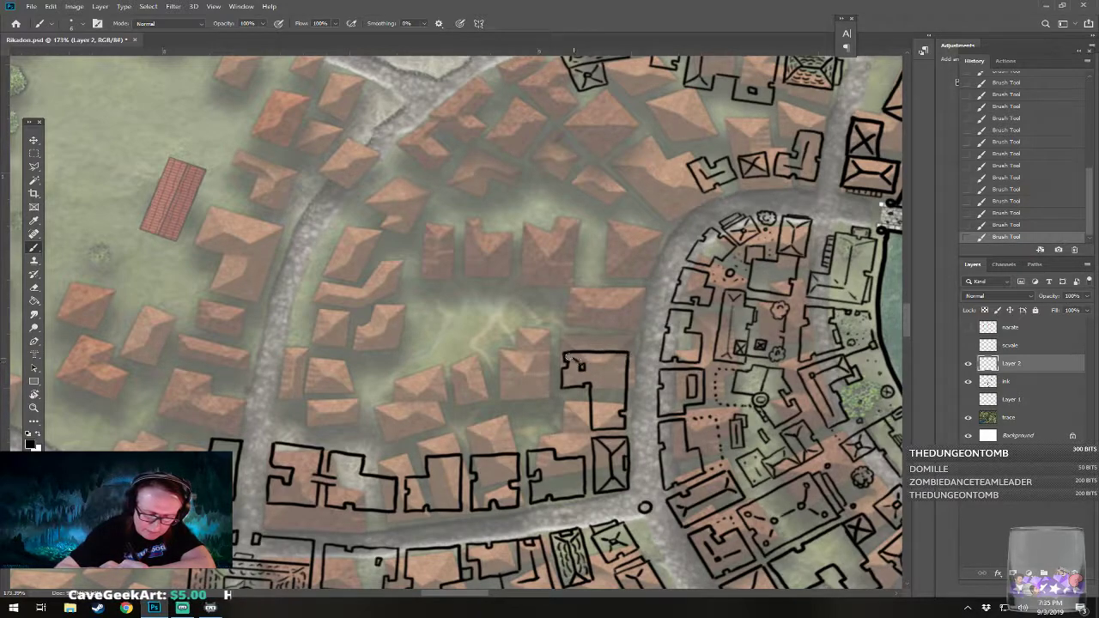
mouse_move(595, 366)
left_mouse_down()
mouse_move(627, 355)
mouse_move(606, 425)
left_mouse_up()
Step: Ink a narrow house with a ridge line and a small cross-roofed annex as the next building along the curving road
mouse_move(595, 381)
left_mouse_down()
mouse_move(607, 366)
mouse_move(606, 440)
left_mouse_up()
mouse_move(598, 378)
left_mouse_down()
mouse_move(595, 424)
mouse_move(620, 422)
mouse_move(628, 375)
mouse_move(600, 372)
mouse_move(628, 374)
left_mouse_up()
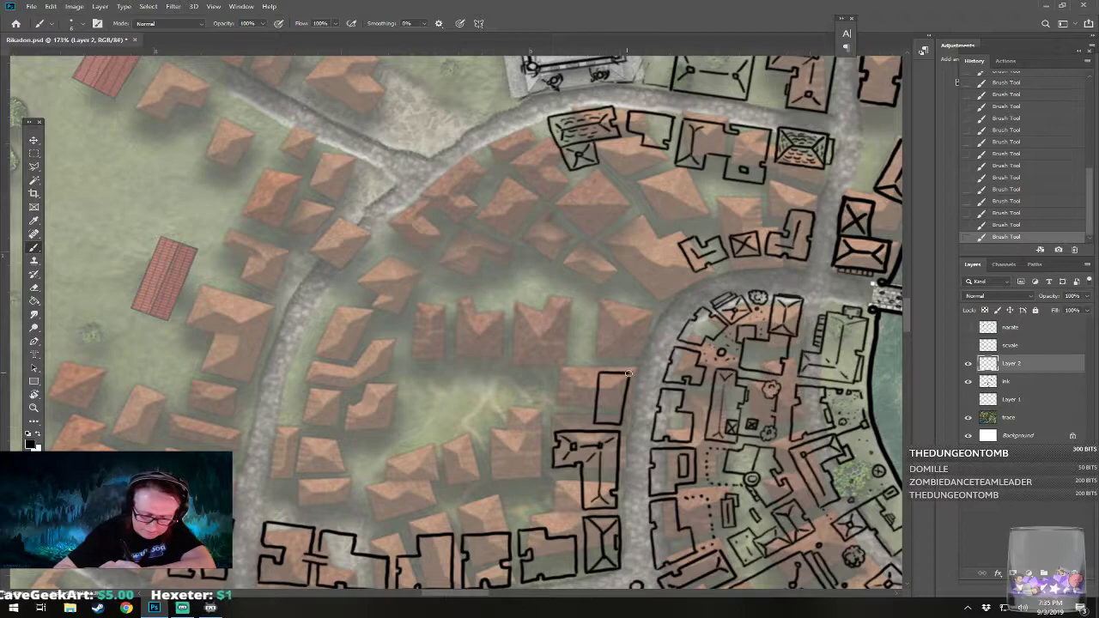
mouse_move(560, 371)
left_mouse_down()
mouse_move(604, 372)
mouse_move(558, 394)
mouse_move(594, 394)
mouse_move(586, 379)
mouse_move(571, 455)
left_mouse_up()
left_click_drag(600, 371, 587, 366)
left_click_drag(607, 451, 608, 484)
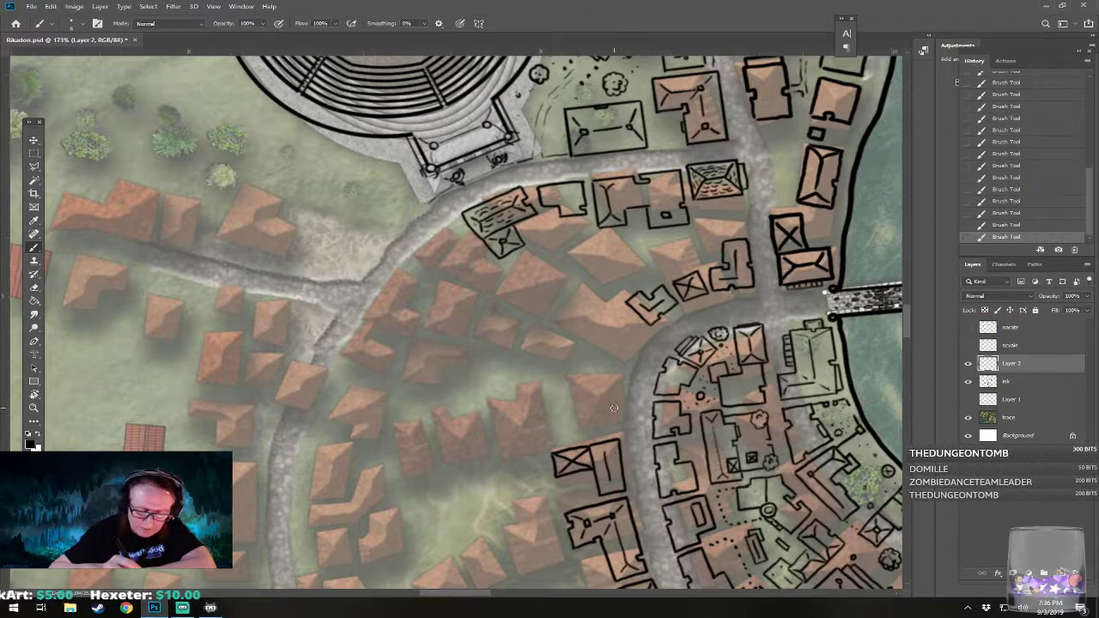
Step: Ink a notched house and a small square hip-roofed house along the road bend, filling the gap beyond them with round trees
mouse_move(578, 383)
left_mouse_down()
mouse_move(588, 433)
mouse_move(618, 430)
mouse_move(622, 383)
mouse_move(579, 383)
mouse_move(619, 382)
left_mouse_up()
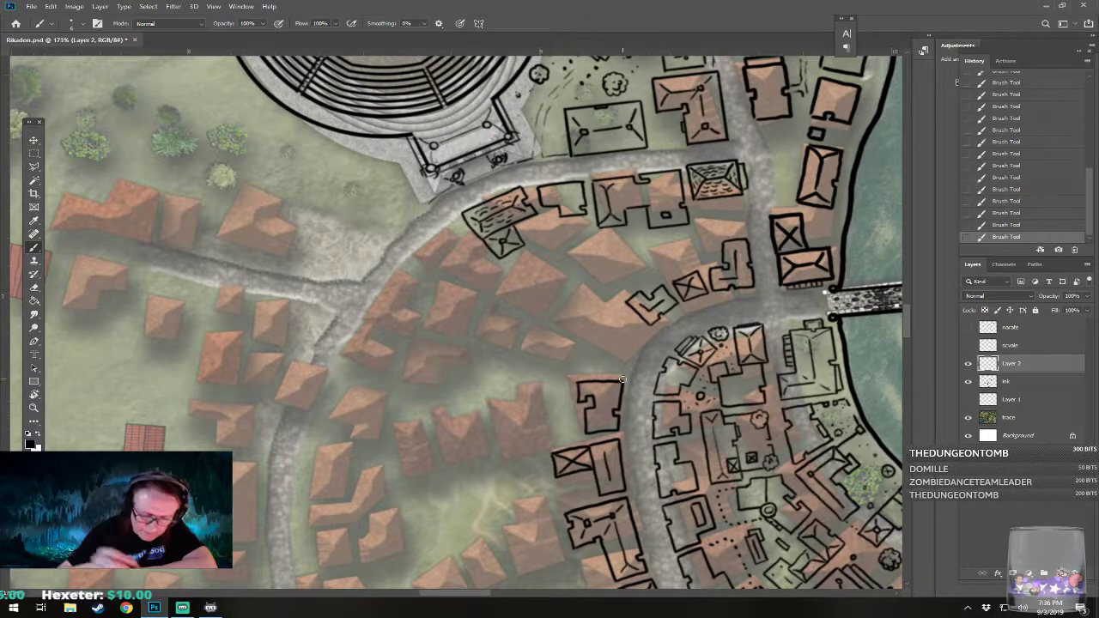
scroll(619, 382, "up", 2)
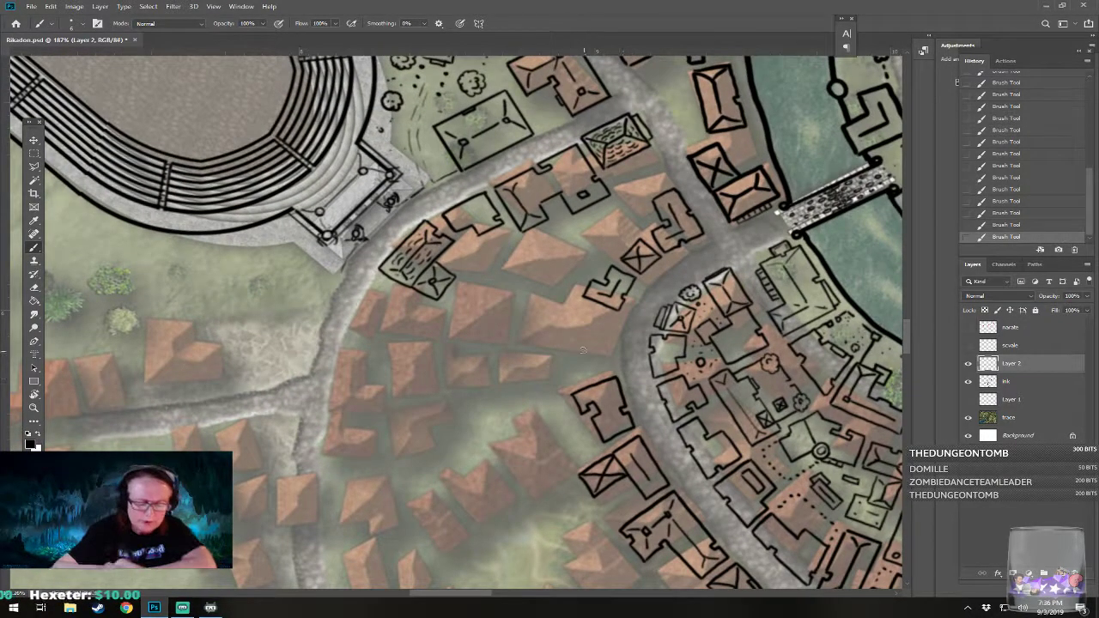
mouse_move(563, 346)
left_mouse_down()
mouse_move(568, 378)
mouse_move(582, 377)
mouse_move(608, 369)
mouse_move(576, 341)
mouse_move(604, 338)
mouse_move(633, 429)
mouse_move(593, 404)
mouse_move(605, 423)
mouse_move(627, 411)
left_mouse_up()
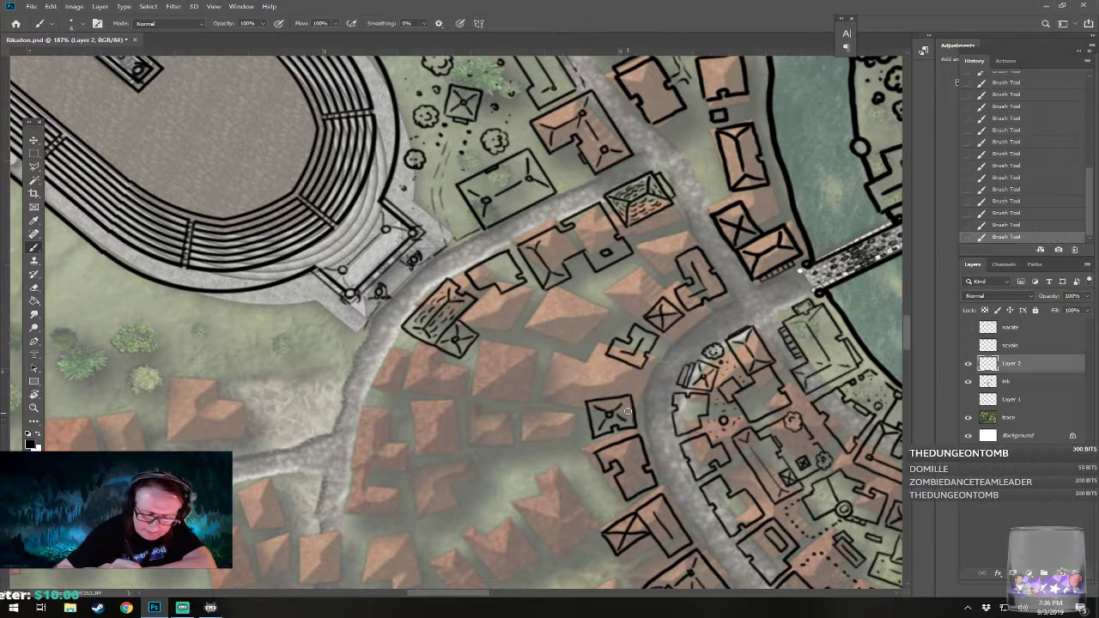
mouse_move(611, 368)
left_mouse_down()
mouse_move(613, 391)
mouse_move(636, 391)
mouse_move(629, 367)
mouse_move(611, 378)
mouse_move(620, 389)
mouse_move(634, 378)
mouse_move(594, 365)
mouse_move(603, 352)
mouse_move(591, 357)
mouse_move(591, 383)
mouse_move(600, 378)
left_mouse_up()
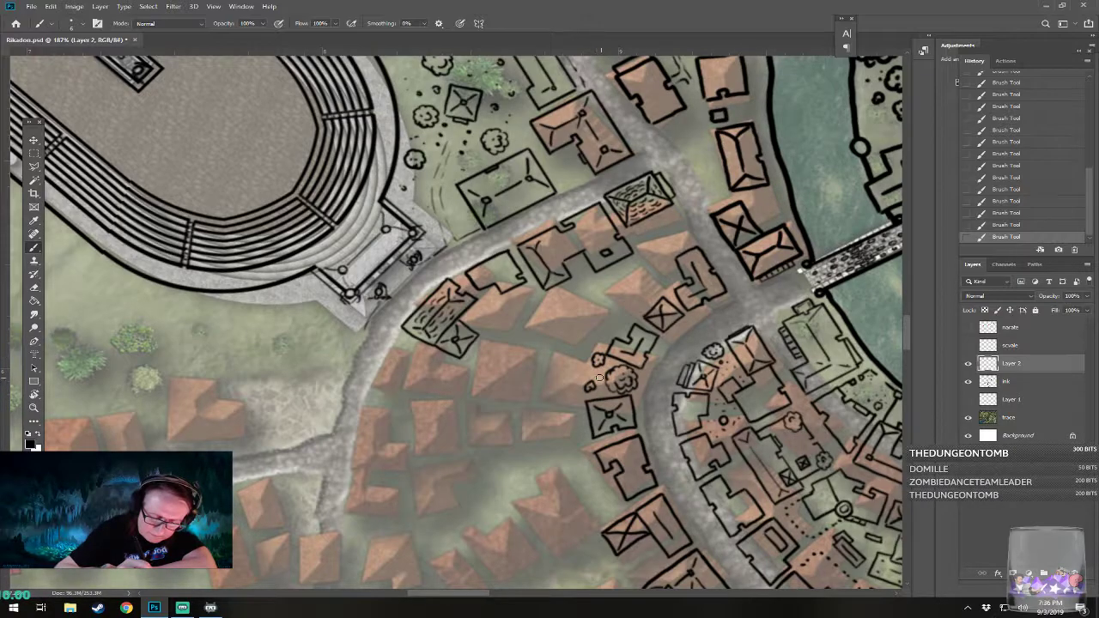
Step: Ink a small rectangular house and a notched house along the road opposite the racetrack entrance, continuing the row towards the road fork
scroll(599, 373, "down", 5)
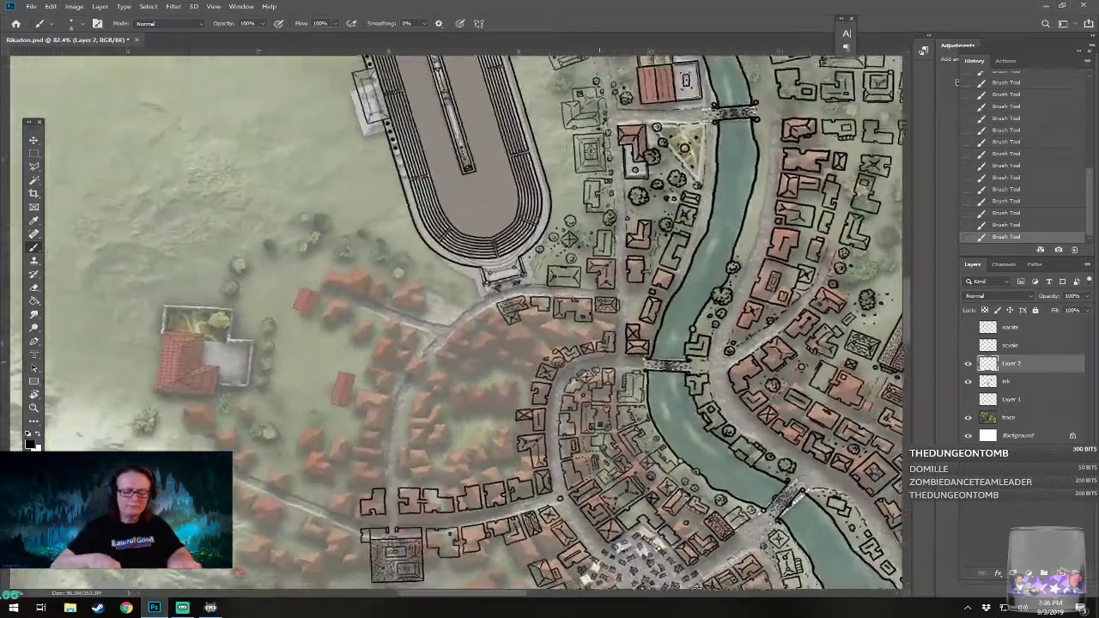
scroll(599, 372, "up", 5)
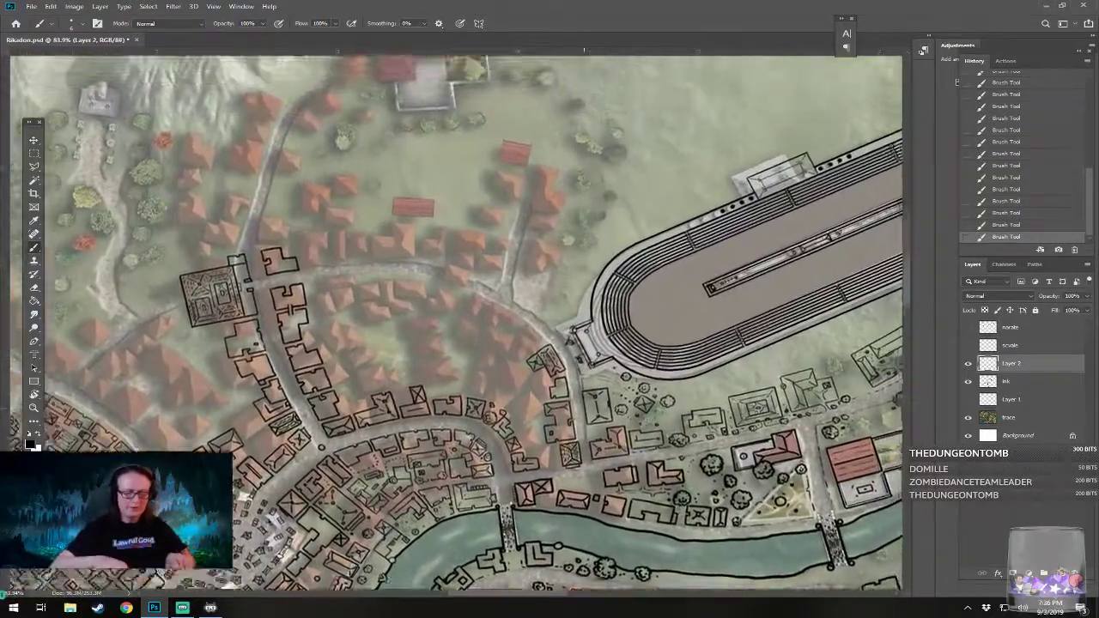
scroll(498, 485, "up", 3)
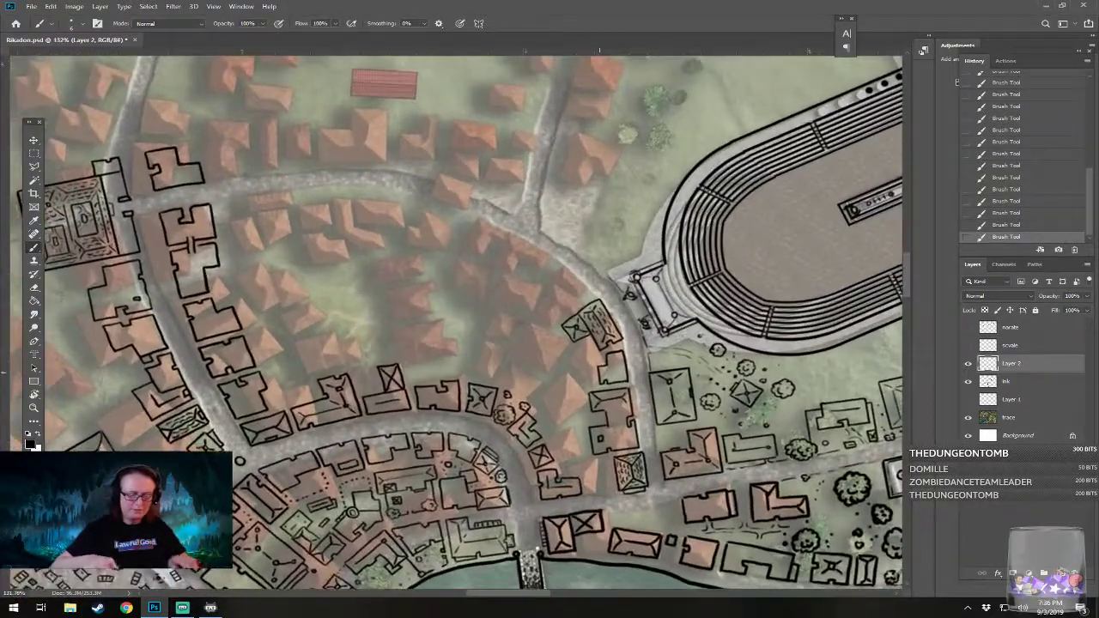
scroll(625, 558, "up", 3)
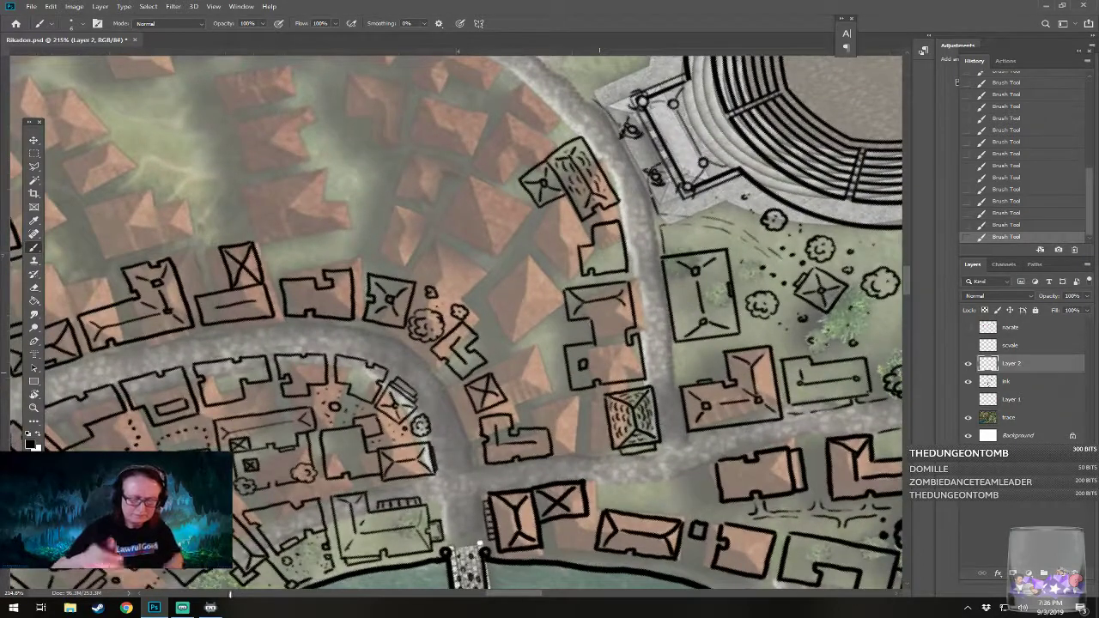
mouse_move(551, 402)
left_mouse_down()
mouse_move(559, 453)
mouse_move(609, 446)
mouse_move(574, 399)
mouse_move(601, 397)
mouse_move(603, 450)
mouse_move(574, 416)
left_mouse_up()
scroll(574, 416, "down", 6)
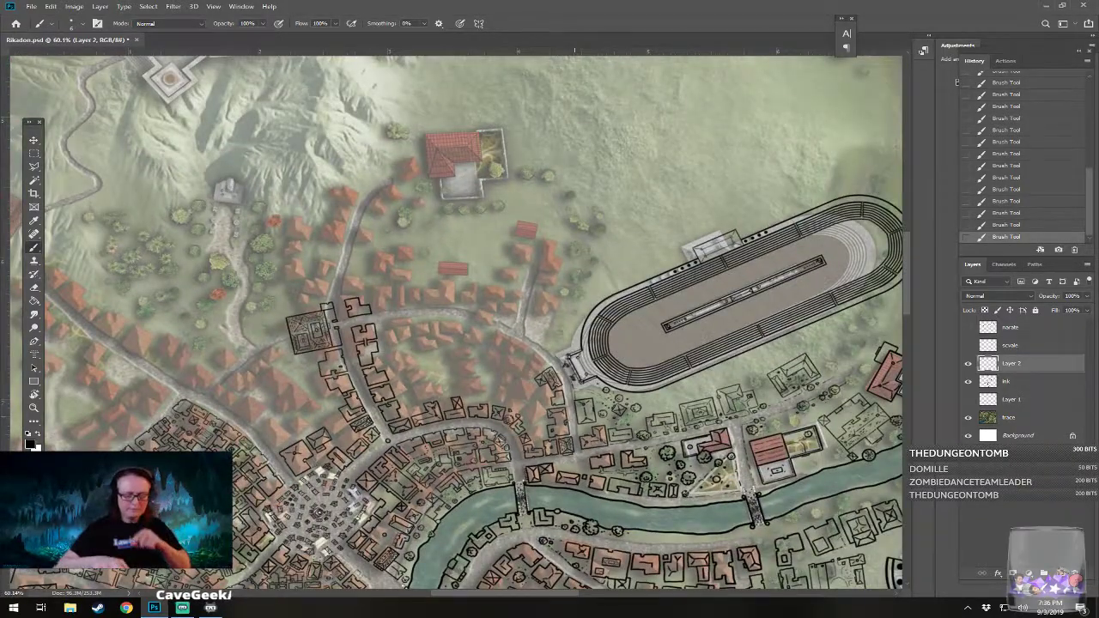
scroll(372, 326, "up", 5)
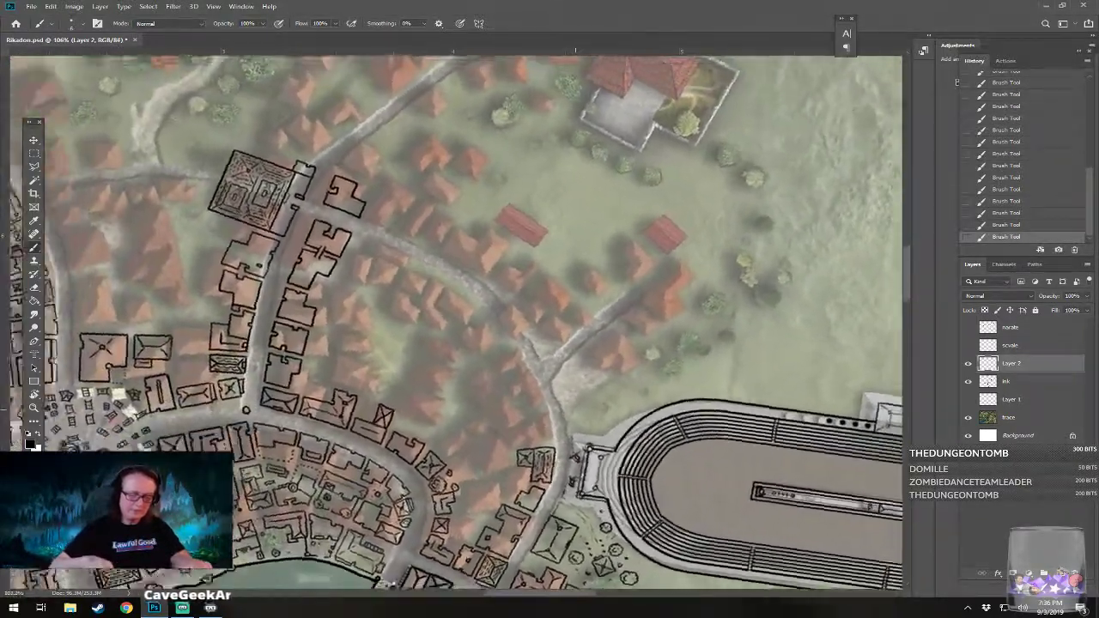
scroll(371, 326, "up", 4)
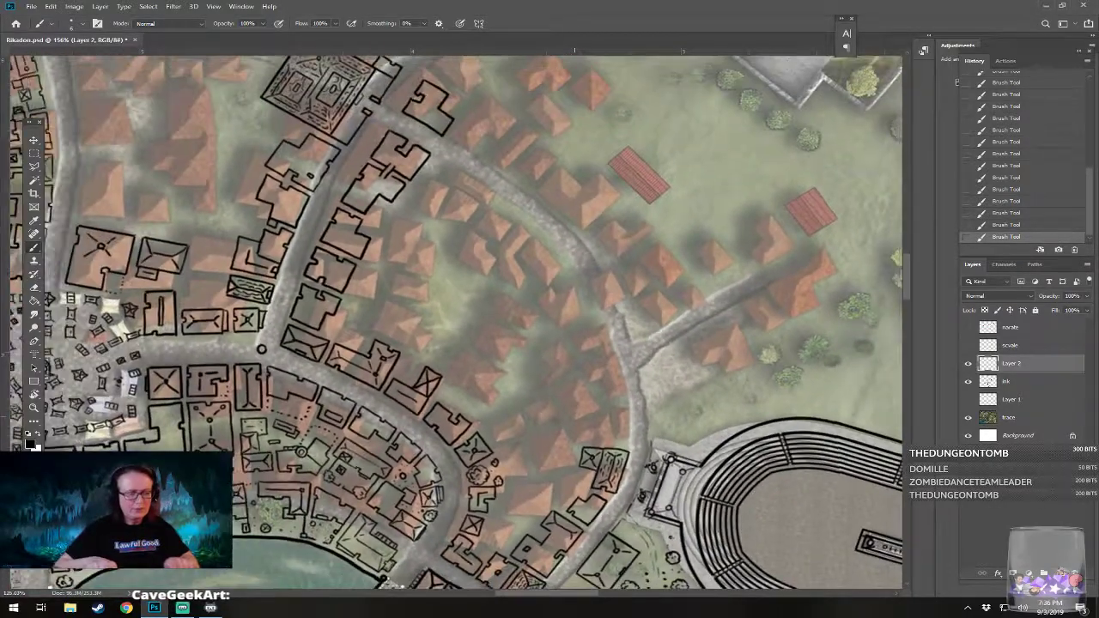
scroll(372, 326, "down", 2)
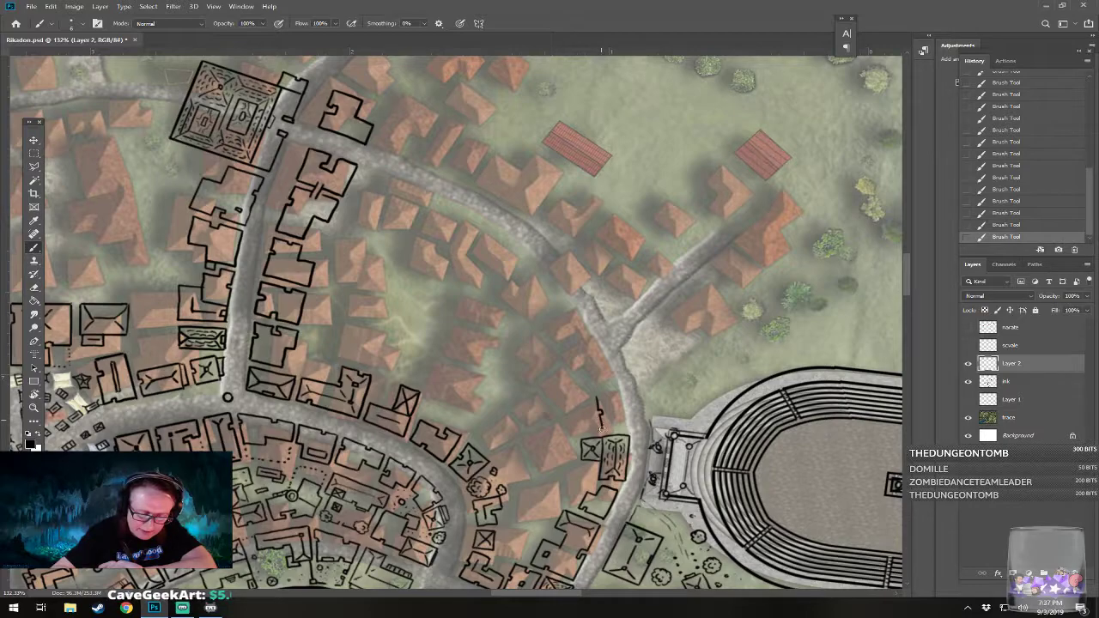
left_click_drag(621, 395, 625, 426)
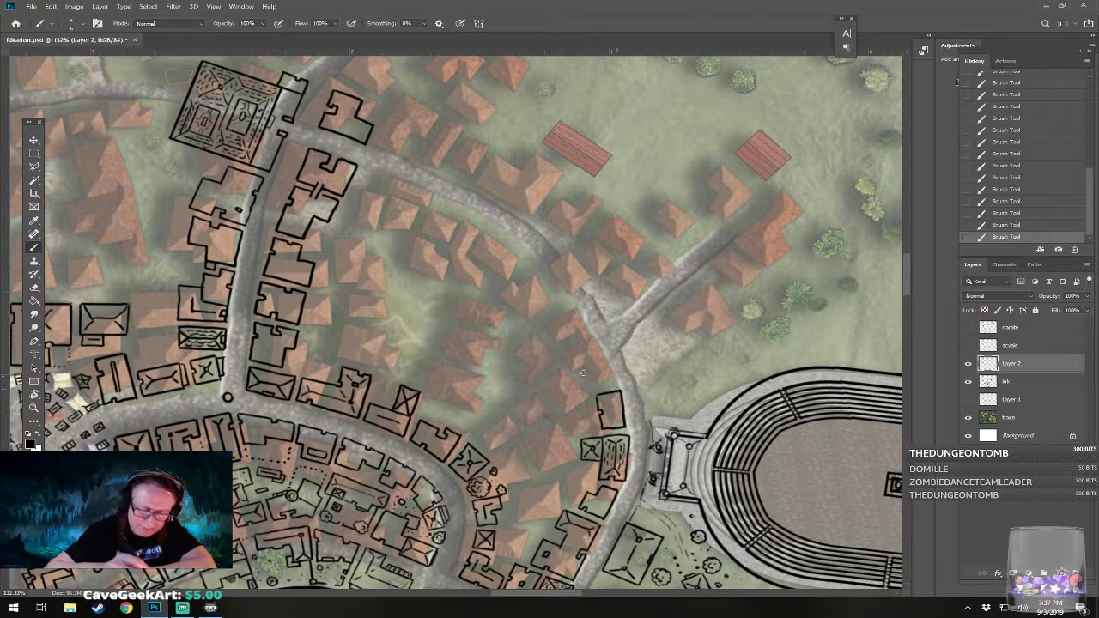
mouse_move(575, 371)
left_mouse_down()
mouse_move(582, 364)
mouse_move(594, 389)
left_mouse_up()
mouse_move(568, 352)
left_mouse_down()
mouse_move(599, 343)
mouse_move(616, 384)
left_mouse_up()
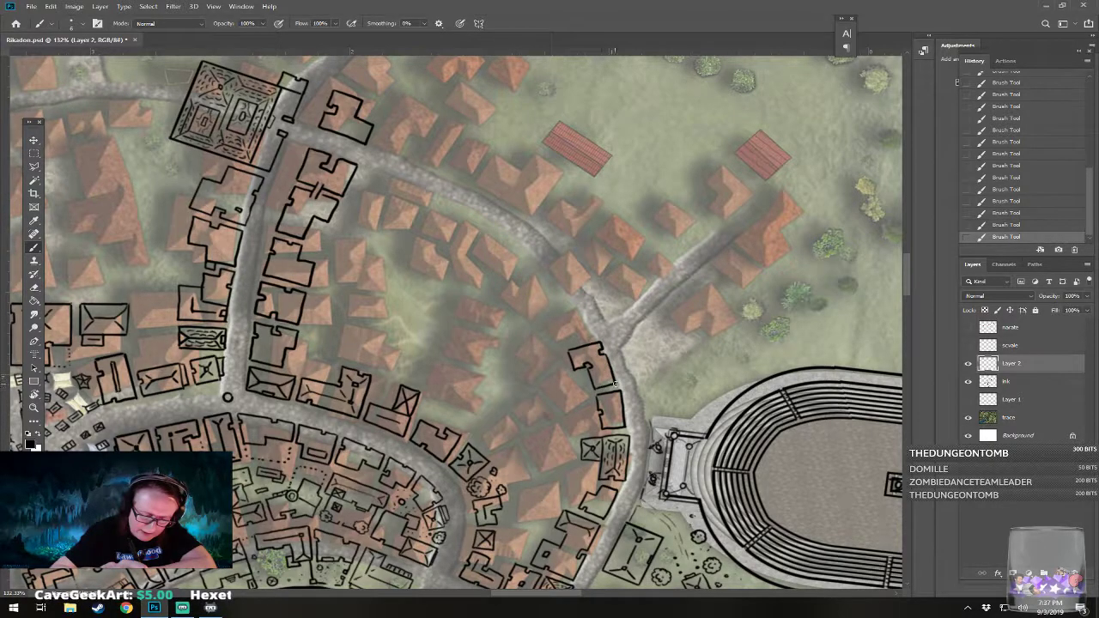
Step: Ink a notched house with a square inset and a cross-roofed house between the road fork and the racetrack entrance
left_click_drag(757, 415, 646, 444)
mouse_move(518, 368)
left_mouse_down()
mouse_move(523, 382)
mouse_move(534, 354)
mouse_move(528, 402)
left_mouse_up()
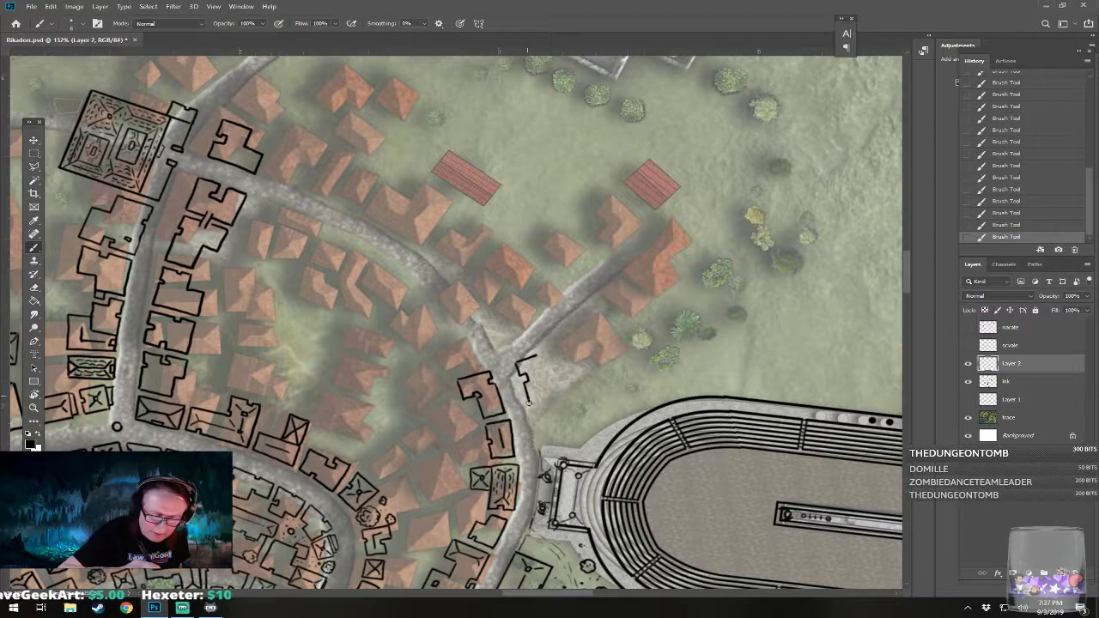
mouse_move(537, 357)
left_mouse_down()
mouse_move(529, 403)
mouse_move(552, 397)
mouse_move(554, 369)
mouse_move(559, 399)
mouse_move(534, 385)
mouse_move(533, 396)
mouse_move(549, 395)
mouse_move(536, 383)
mouse_move(538, 439)
mouse_move(570, 432)
mouse_move(542, 409)
mouse_move(568, 405)
mouse_move(570, 433)
mouse_move(538, 414)
mouse_move(564, 429)
left_mouse_up()
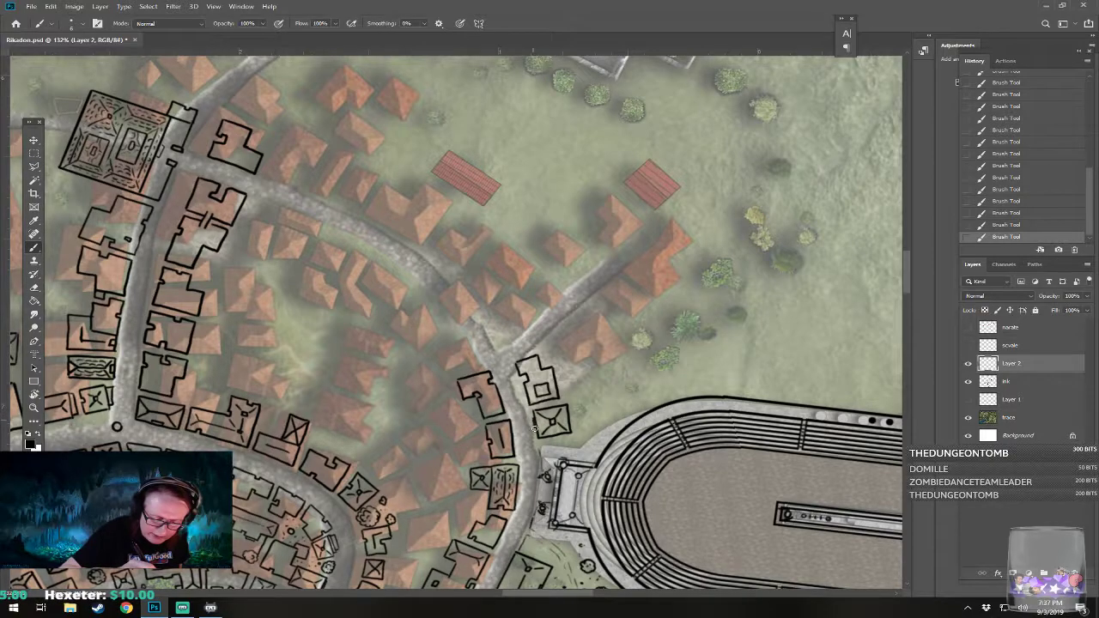
Step: Ink a small round bush and scattered dots between the cross-roofed house and the racetrack entrance
scroll(540, 432, "down", 3)
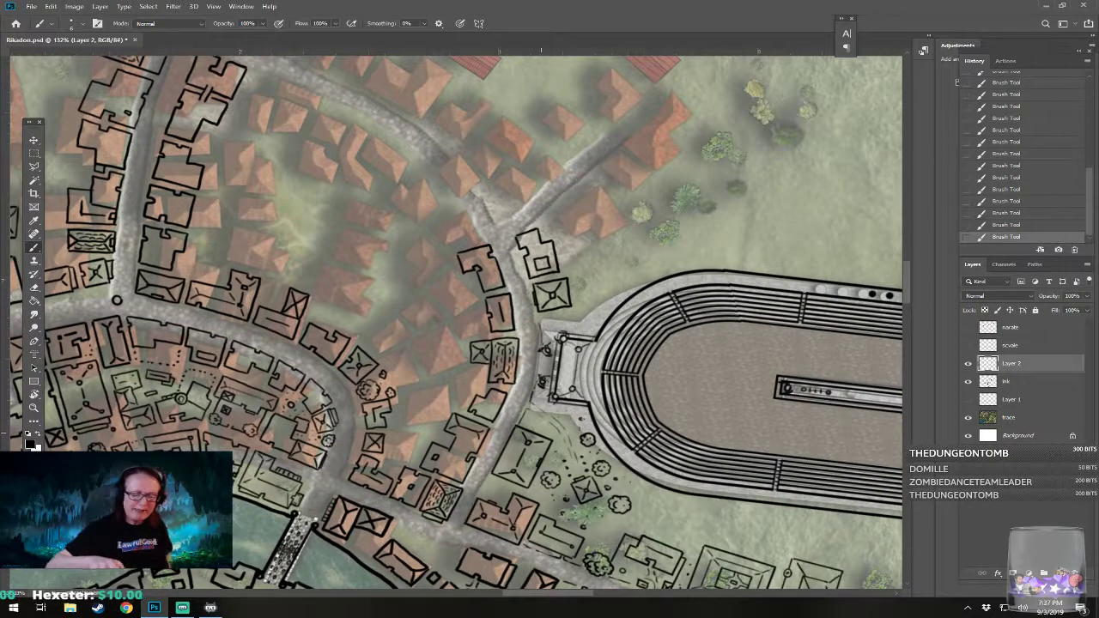
scroll(541, 433, "up", 2)
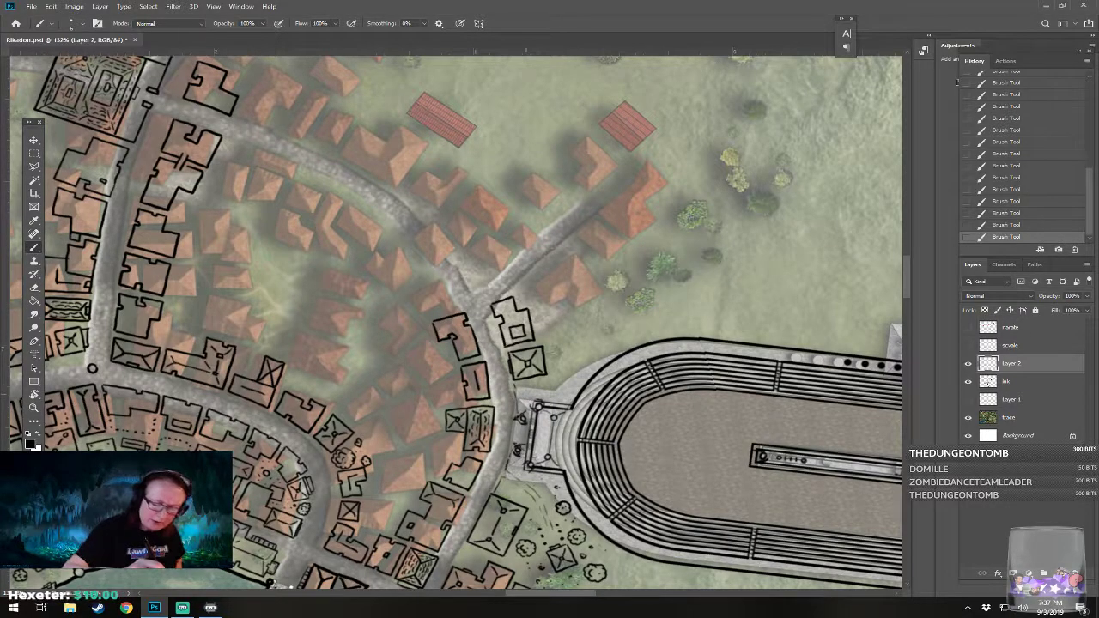
mouse_move(533, 382)
left_mouse_down()
mouse_move(522, 388)
mouse_move(569, 396)
left_mouse_up()
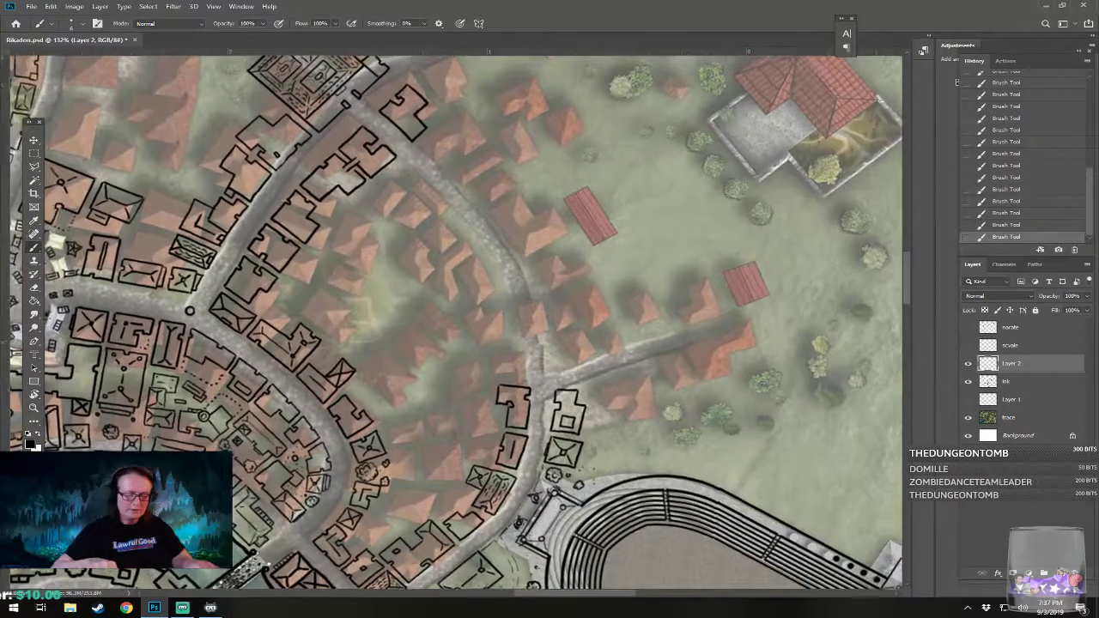
Step: Ink broken edge lines along both sides of the side road branching off at the road fork
left_click_drag(548, 456, 546, 502)
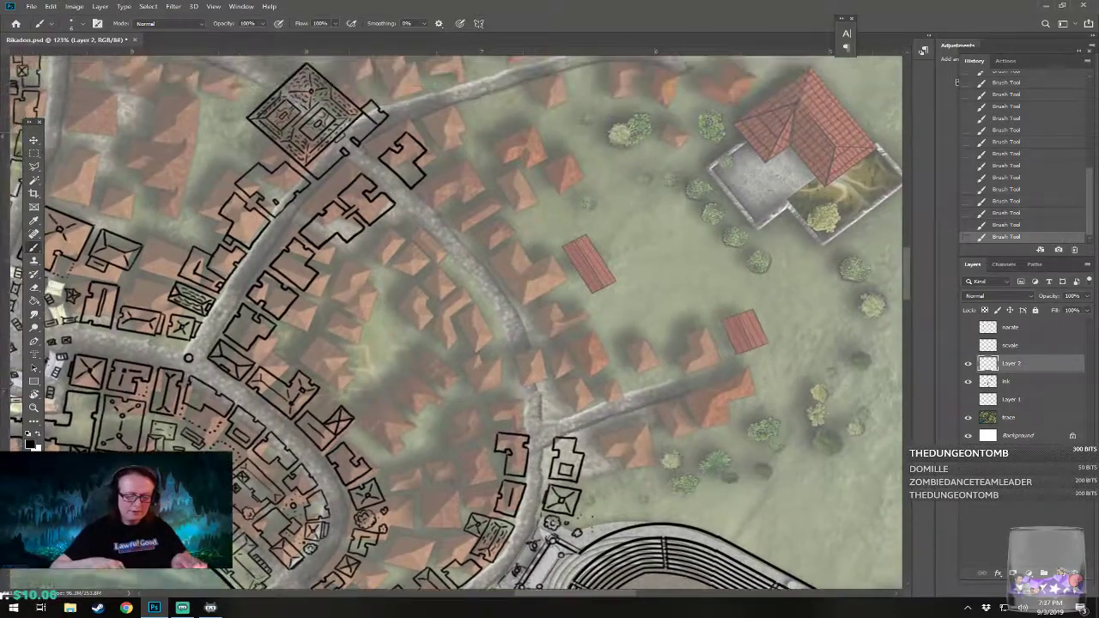
scroll(518, 405, "up", 2)
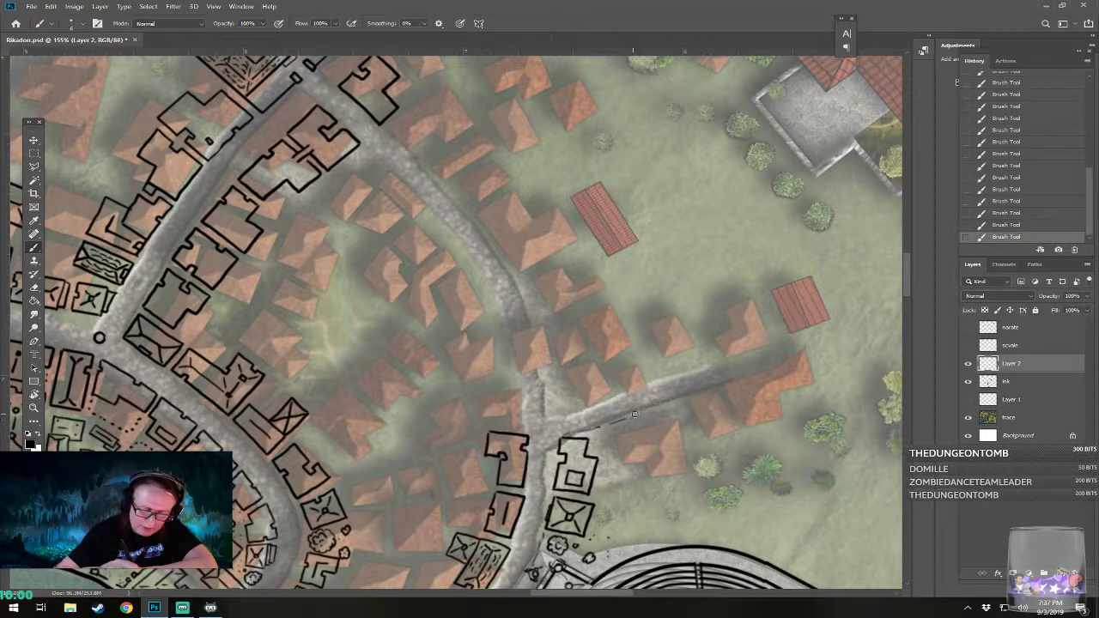
left_click_drag(558, 413, 617, 403)
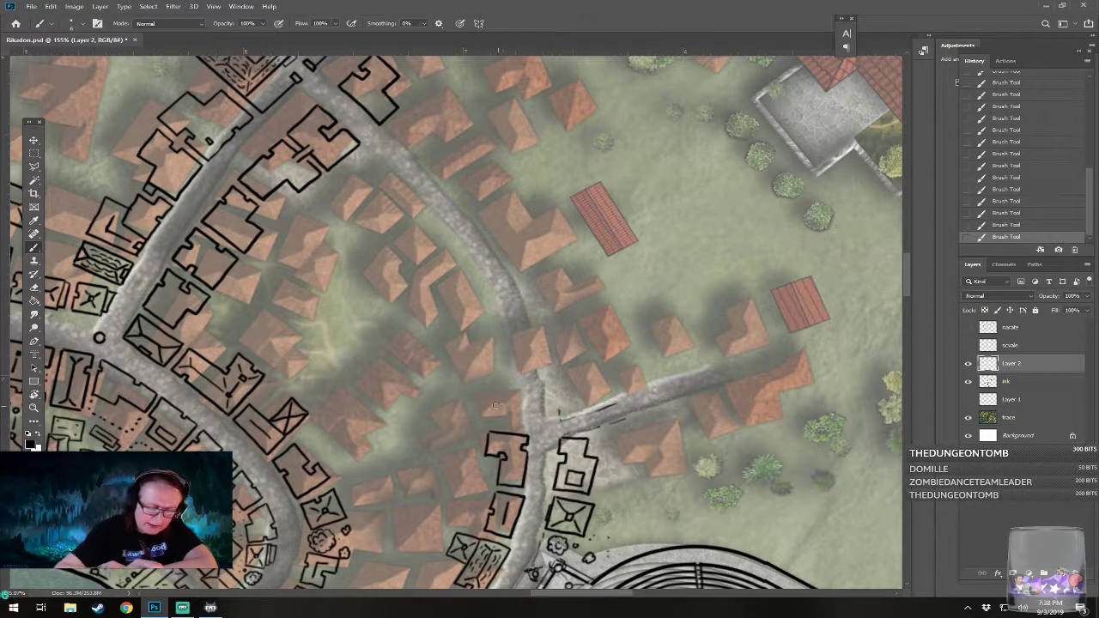
Step: Ink two small notched houses along the main road just past the fork, continuing the existing row
mouse_move(485, 396)
left_mouse_down()
mouse_move(523, 421)
mouse_move(522, 388)
mouse_move(526, 419)
mouse_move(486, 395)
mouse_move(519, 388)
left_mouse_up()
mouse_move(478, 352)
left_mouse_down()
mouse_move(486, 385)
mouse_move(494, 380)
left_mouse_up()
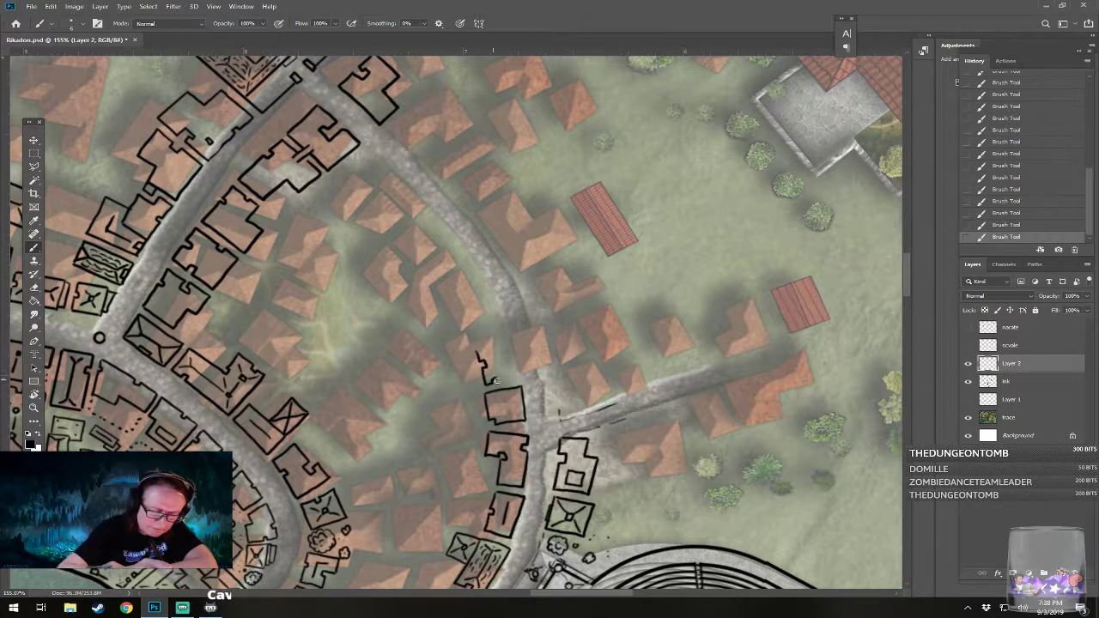
mouse_move(510, 343)
left_mouse_down()
mouse_move(516, 371)
mouse_move(477, 350)
mouse_move(510, 342)
left_mouse_up()
mouse_move(542, 254)
left_mouse_down()
mouse_move(509, 336)
mouse_move(503, 424)
left_mouse_up()
left_click_drag(493, 404, 505, 425)
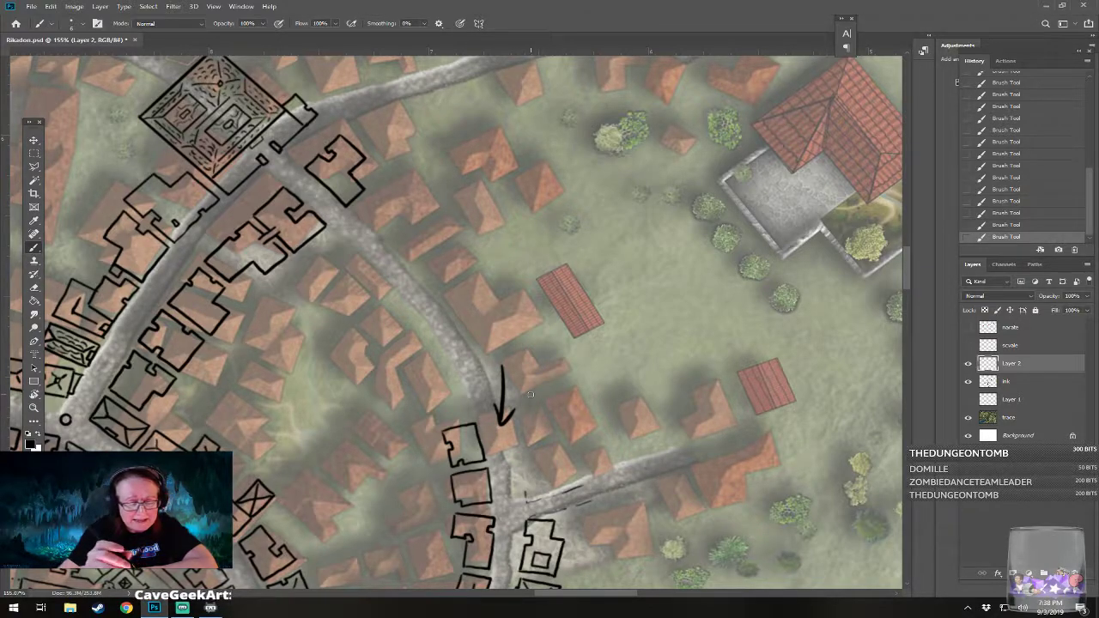
left_click(1003, 212)
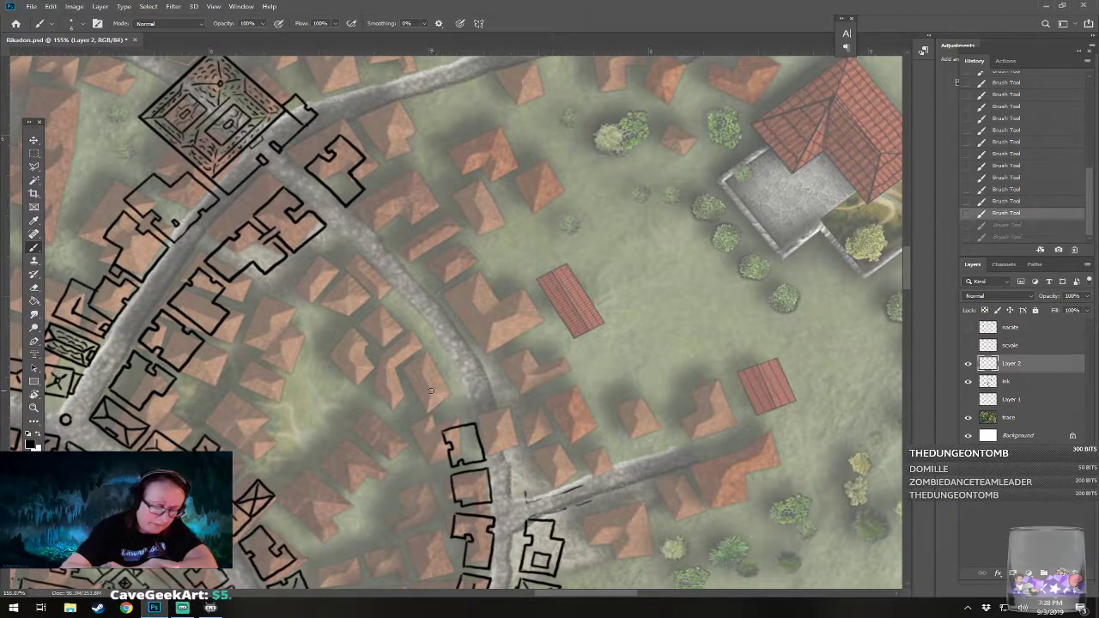
Step: Ink a notched house and a square cross-roofed house farther along the inner side of the curving road, undoing the stray mark beyond them
mouse_move(413, 401)
left_mouse_down()
mouse_move(414, 415)
mouse_move(431, 409)
mouse_move(442, 424)
mouse_move(462, 418)
mouse_move(435, 385)
mouse_move(458, 379)
mouse_move(467, 413)
left_mouse_up()
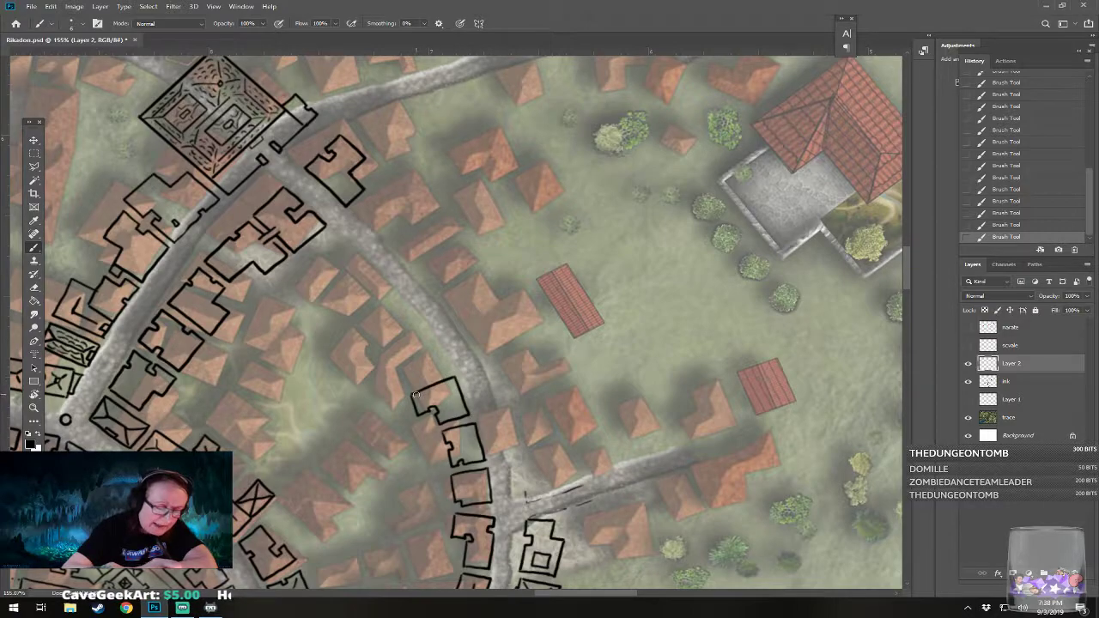
scroll(412, 393, "up", 2)
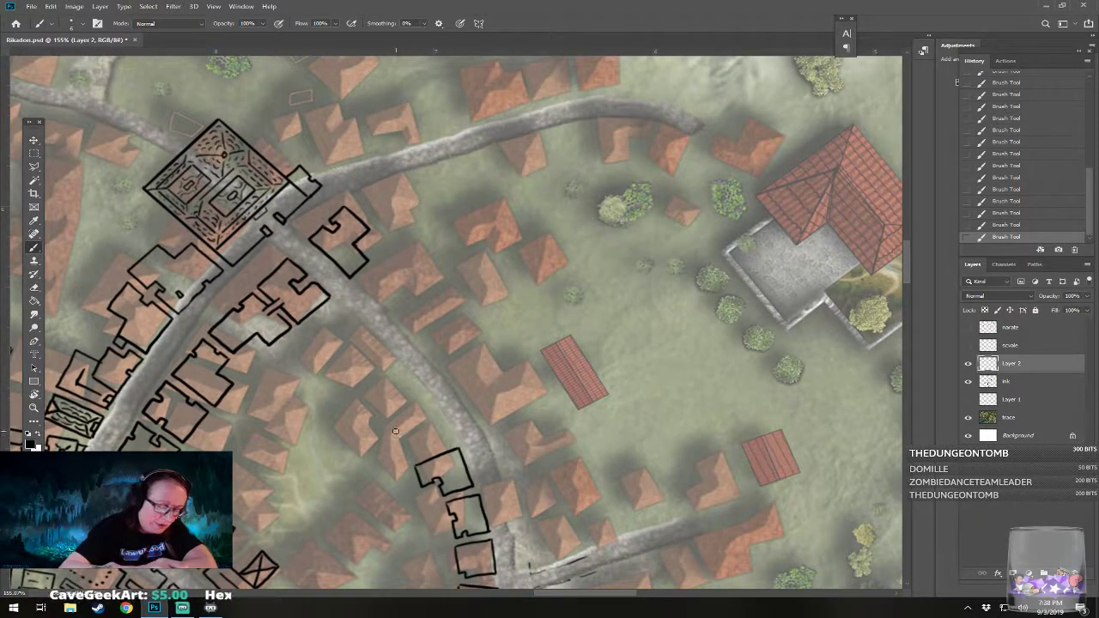
mouse_move(389, 422)
left_mouse_down()
mouse_move(410, 457)
mouse_move(449, 441)
mouse_move(409, 409)
mouse_move(429, 402)
mouse_move(451, 440)
mouse_move(400, 422)
mouse_move(440, 440)
left_mouse_up()
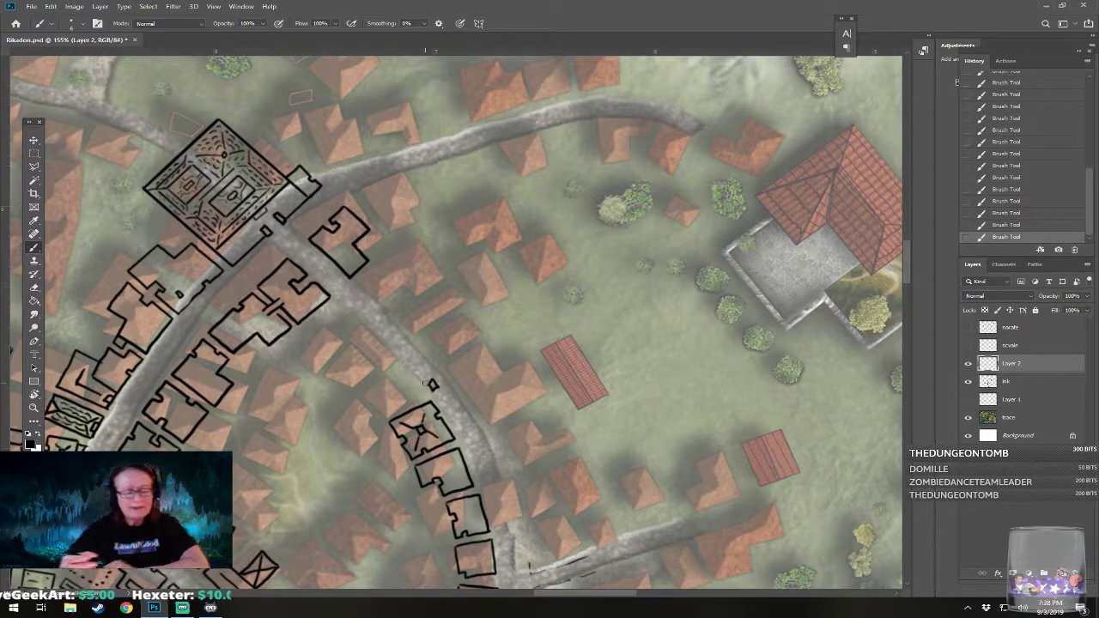
key("ctrl+z")
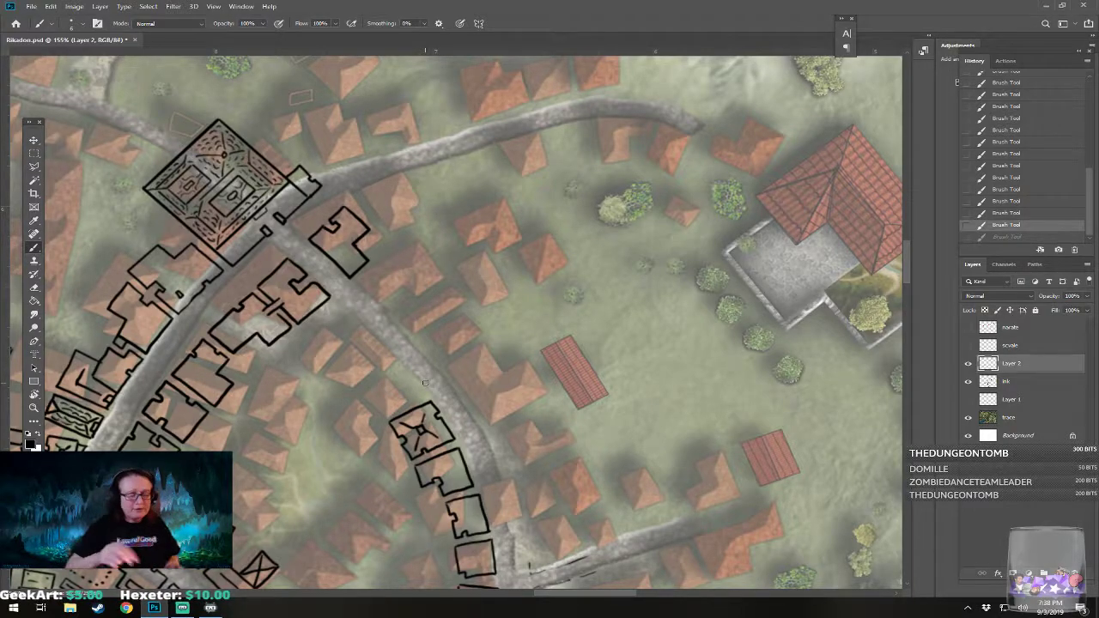
Step: Ink two notched houses and a narrow cross-roofed house to close the gap in the row along the curving road
scroll(424, 383, "down", 3)
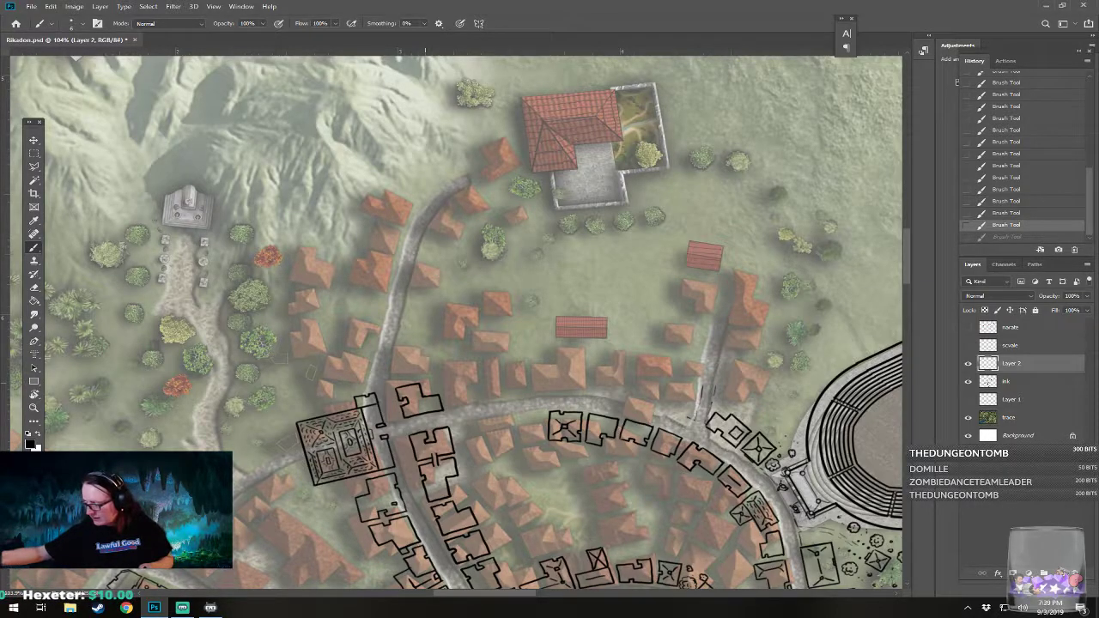
scroll(452, 313, "down", 5)
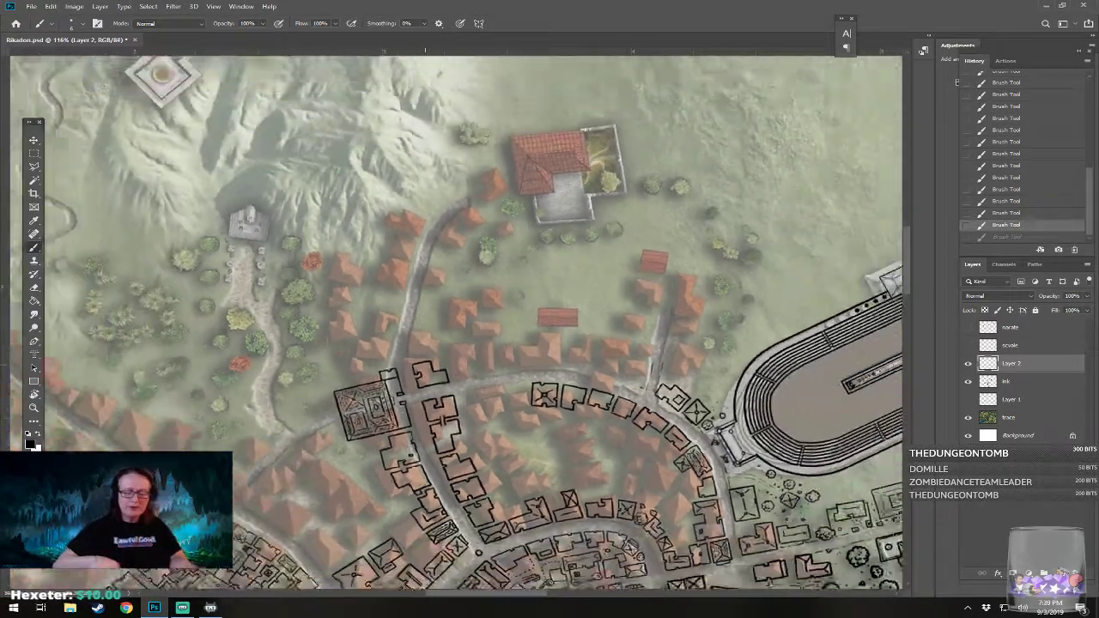
scroll(473, 373, "up", 7)
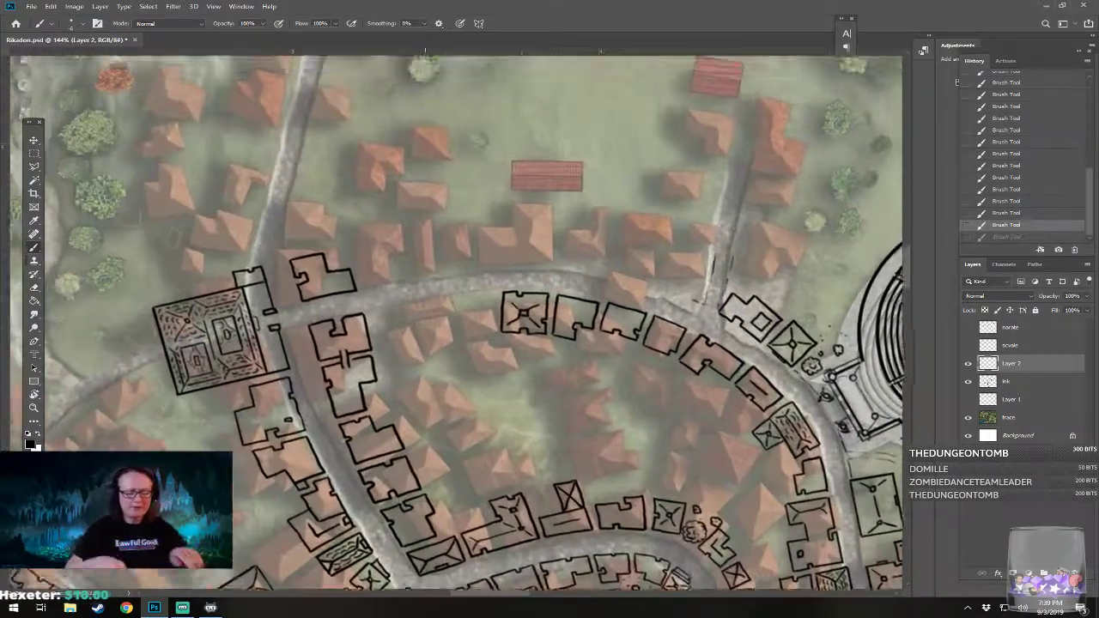
scroll(425, 383, "up", 1)
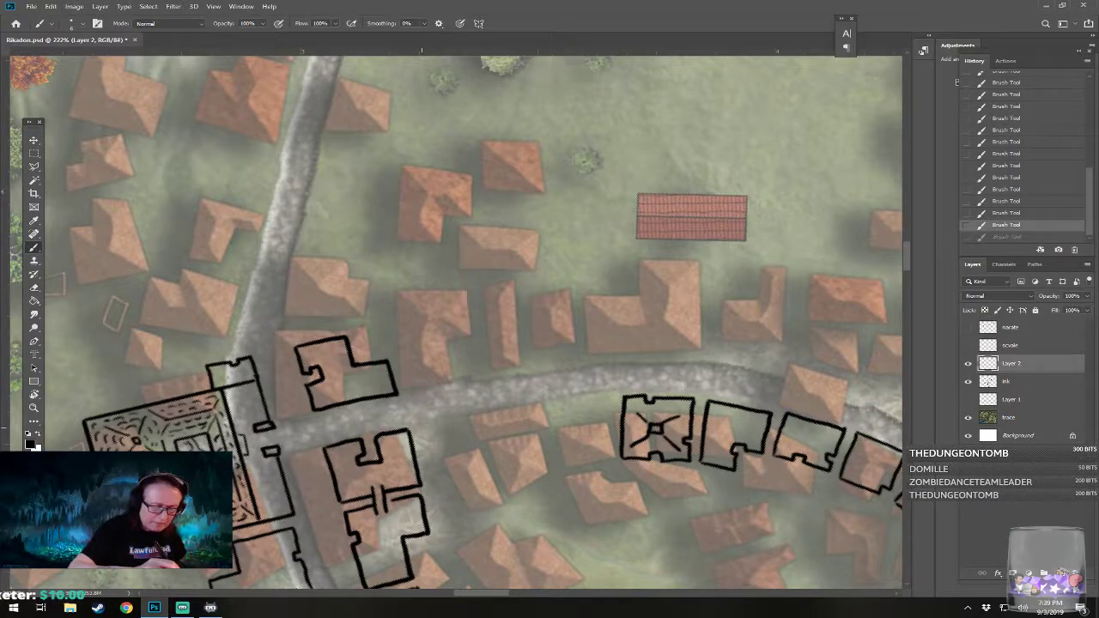
left_click_drag(436, 424, 489, 412)
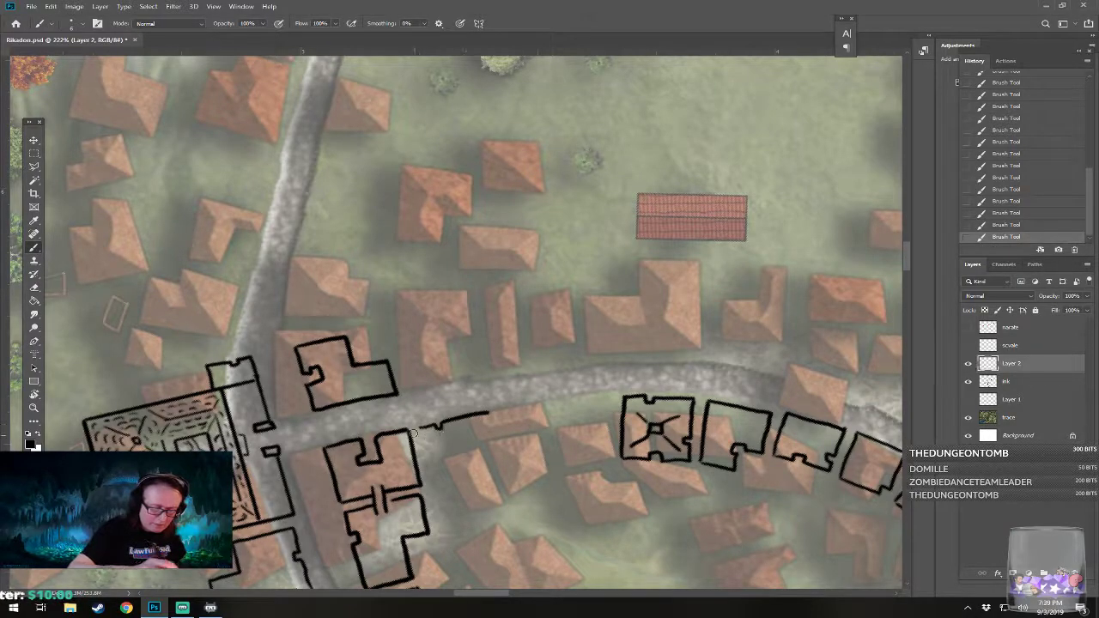
mouse_move(420, 431)
left_mouse_down()
mouse_move(430, 481)
mouse_move(465, 475)
mouse_move(462, 458)
mouse_move(489, 450)
mouse_move(489, 413)
mouse_move(494, 450)
left_mouse_up()
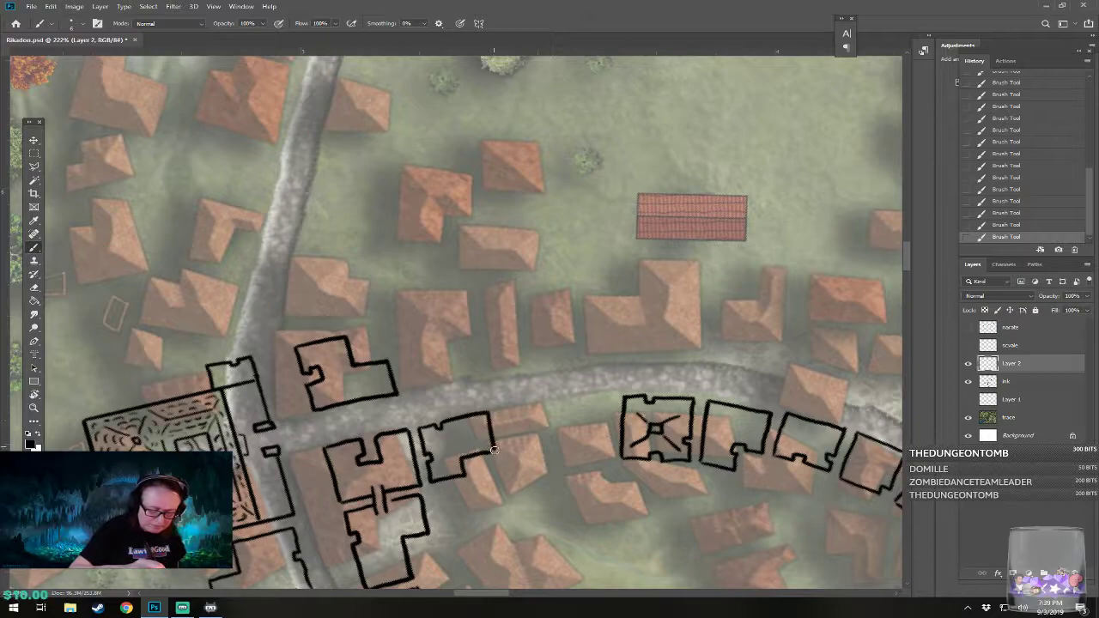
mouse_move(500, 412)
left_mouse_down()
mouse_move(513, 448)
mouse_move(535, 445)
mouse_move(539, 464)
mouse_move(576, 464)
mouse_move(501, 409)
mouse_move(573, 404)
mouse_move(580, 465)
left_mouse_up()
mouse_move(583, 400)
left_mouse_down()
mouse_move(584, 434)
mouse_move(607, 434)
mouse_move(611, 395)
mouse_move(580, 400)
mouse_move(589, 464)
mouse_move(612, 464)
mouse_move(598, 412)
mouse_move(597, 426)
left_mouse_up()
mouse_move(598, 426)
left_mouse_down()
mouse_move(598, 455)
mouse_move(455, 468)
left_mouse_up()
left_click_drag(601, 447, 510, 336)
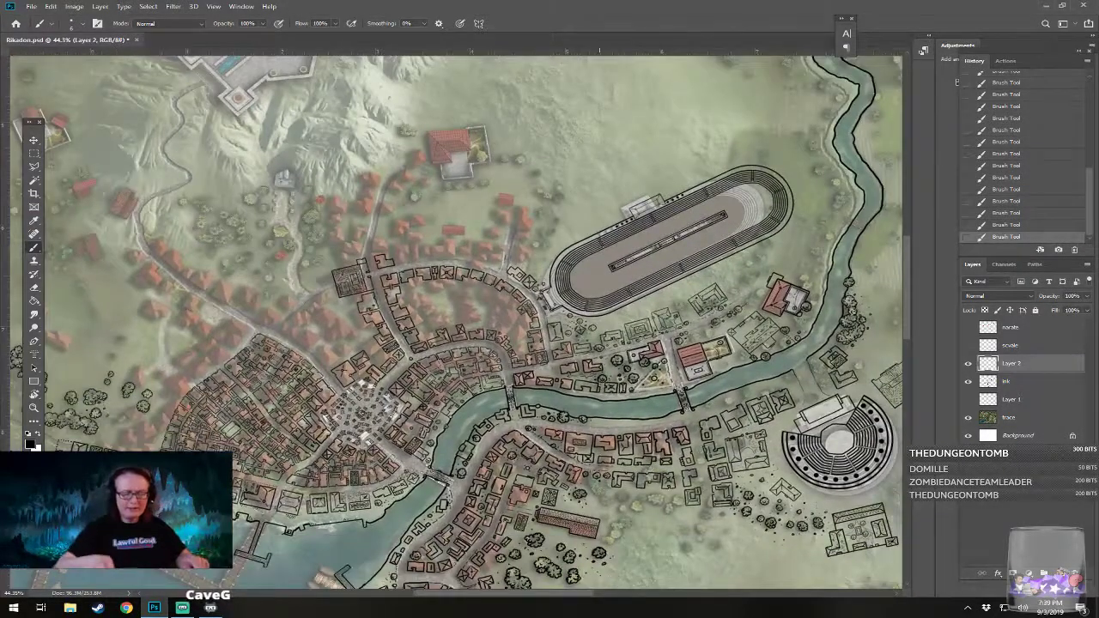
Step: Ink a notched hip-roofed house and a rectangular hip-roofed house with small bushes along the side road near the racetrack
left_click_drag(691, 494, 648, 494)
left_click_drag(460, 402, 512, 355)
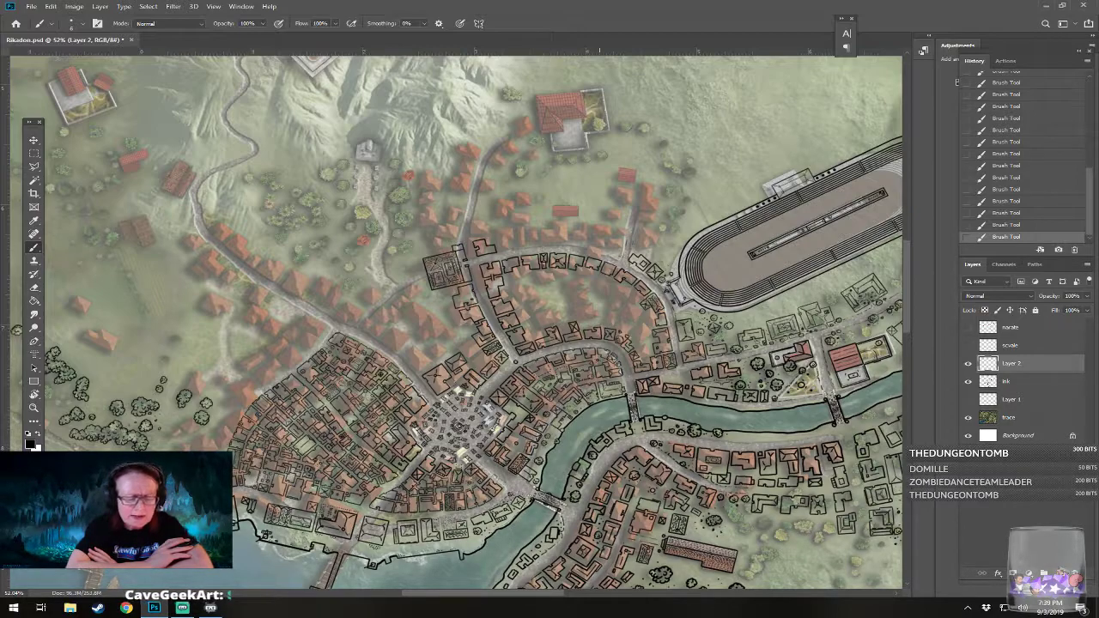
scroll(455, 322, "up", 5)
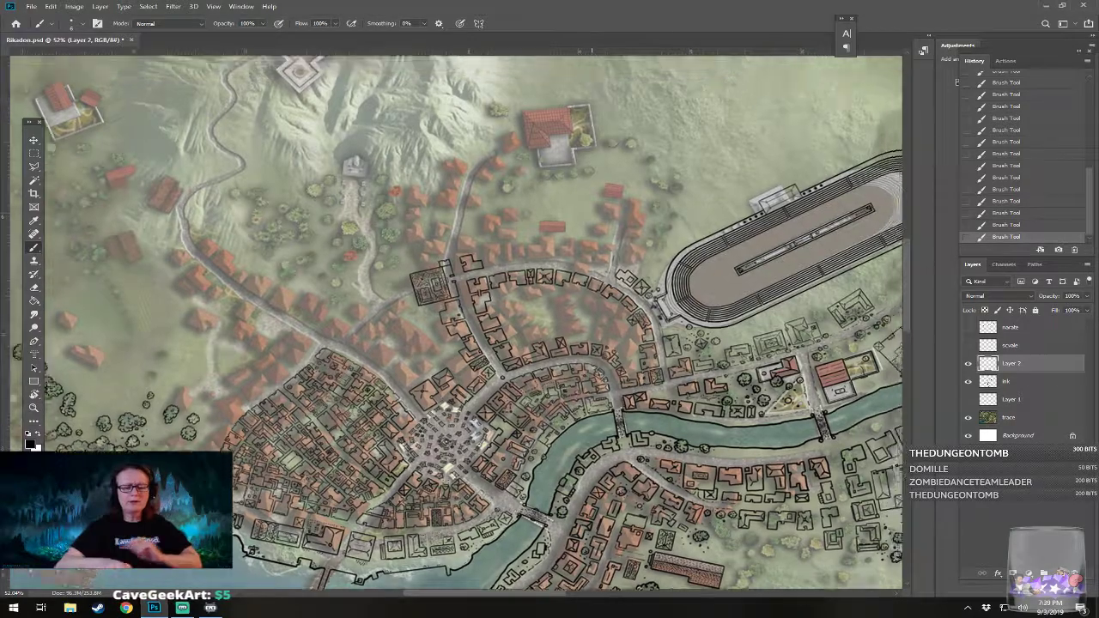
scroll(412, 215, "up", 4)
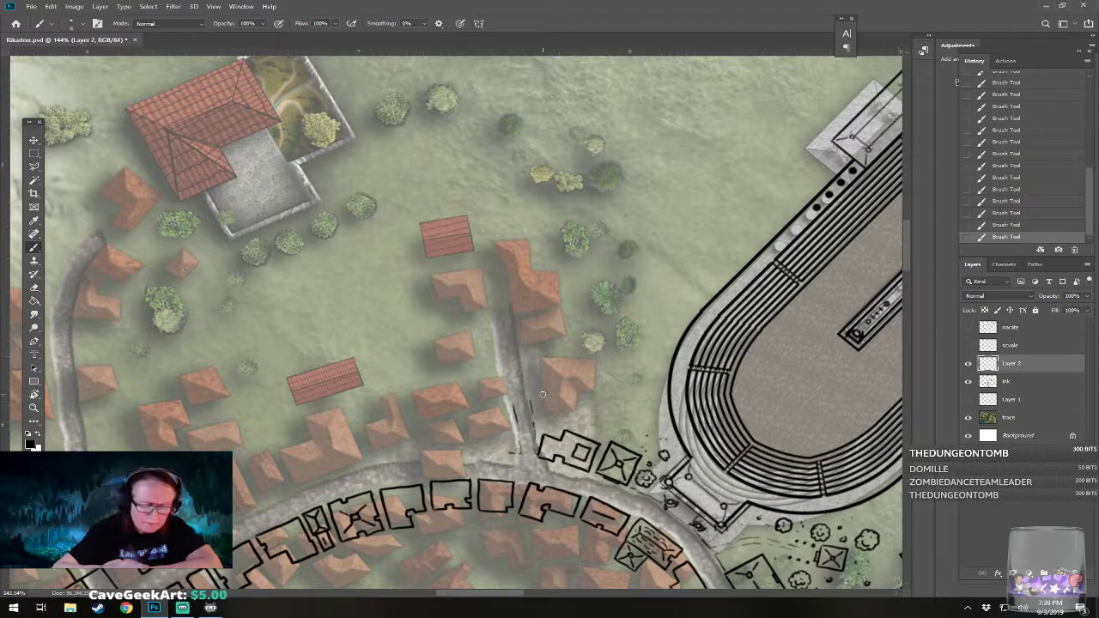
left_click_drag(539, 387, 567, 419)
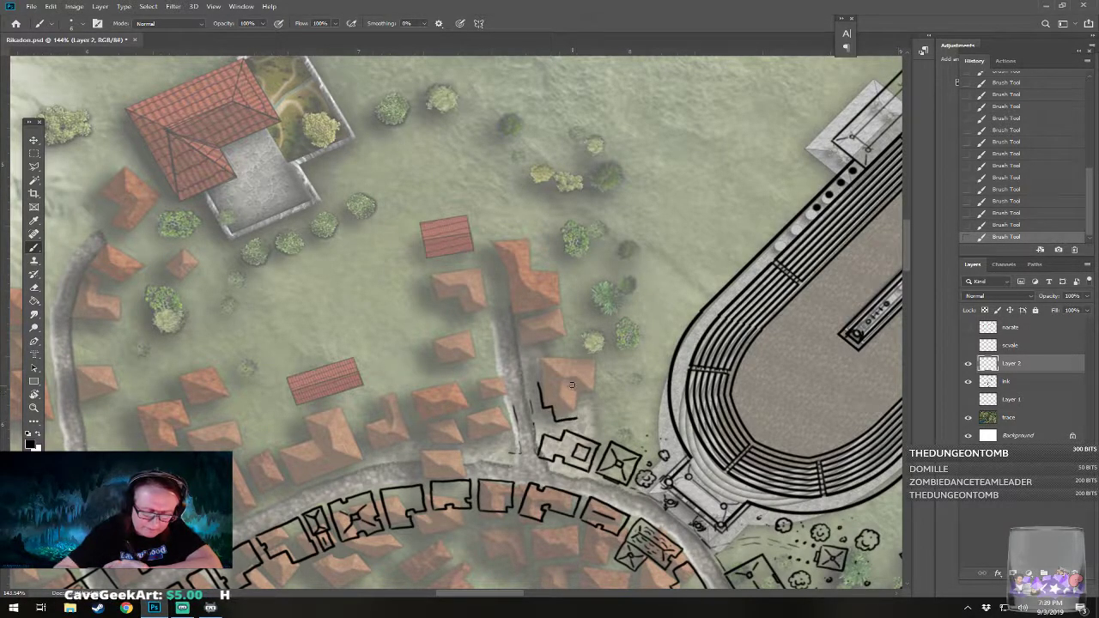
mouse_move(568, 377)
left_mouse_down()
mouse_move(579, 421)
mouse_move(561, 378)
mouse_move(550, 393)
left_mouse_up()
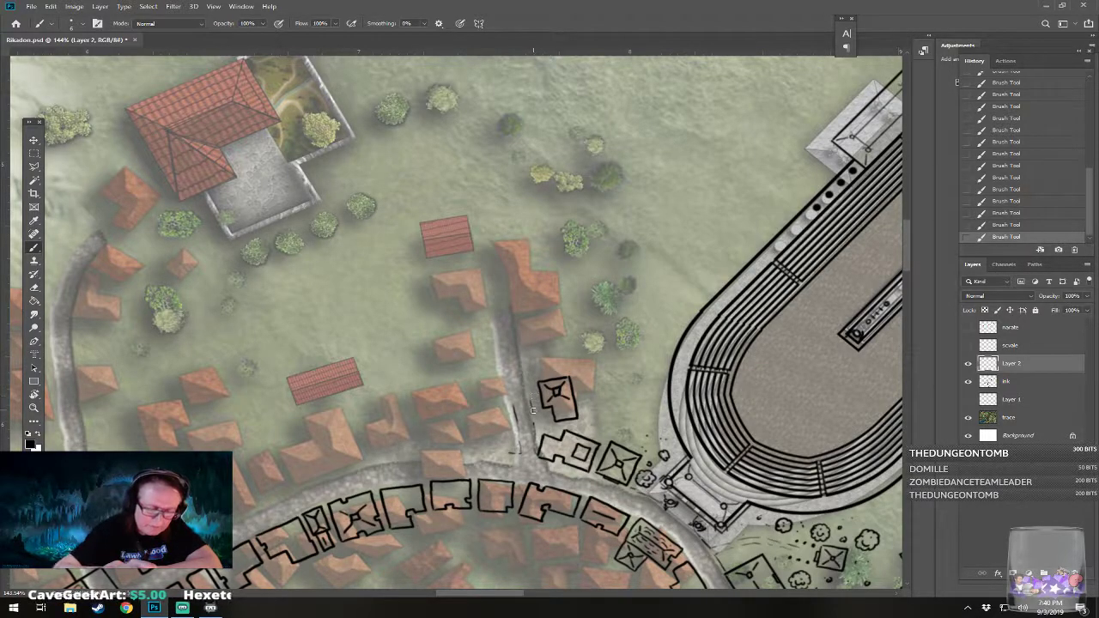
mouse_move(518, 339)
left_mouse_down()
mouse_move(526, 369)
mouse_move(567, 362)
mouse_move(519, 337)
mouse_move(567, 327)
mouse_move(574, 359)
mouse_move(522, 341)
mouse_move(537, 352)
mouse_move(561, 332)
mouse_move(570, 357)
left_mouse_up()
left_click(538, 348)
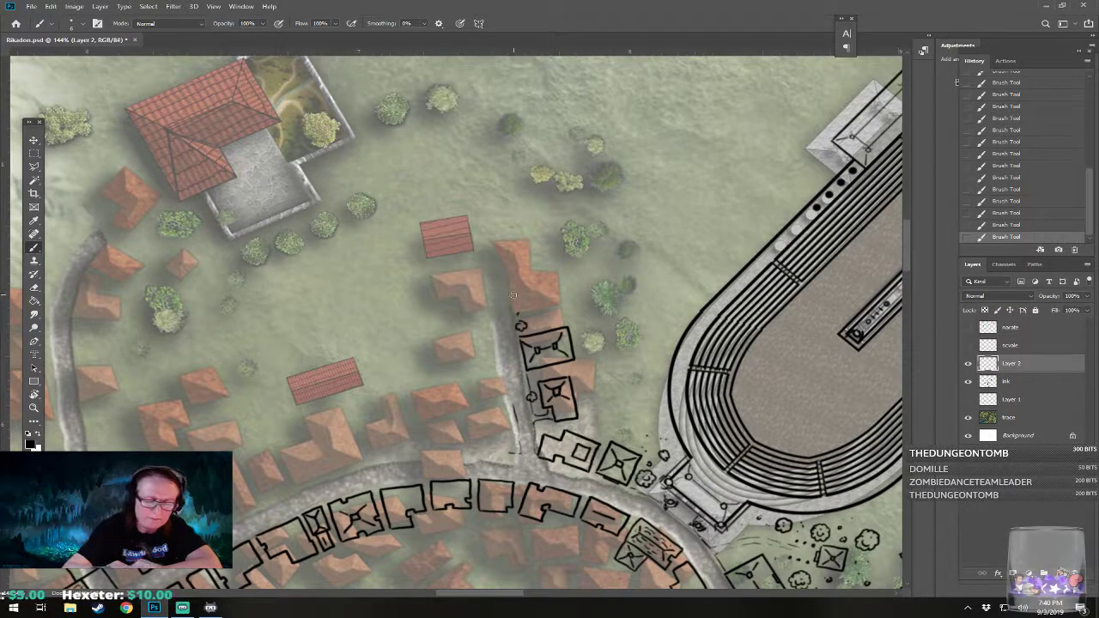
Step: Ink an L-shaped house with roof ridge lines at the far end of the side road
left_click_drag(503, 247, 510, 273)
mouse_move(508, 280)
left_mouse_down()
mouse_move(513, 307)
mouse_move(558, 297)
mouse_move(554, 271)
mouse_move(538, 274)
mouse_move(527, 244)
mouse_move(523, 283)
mouse_move(542, 288)
mouse_move(552, 277)
mouse_move(552, 296)
left_mouse_up()
mouse_move(507, 249)
left_mouse_down()
mouse_move(523, 298)
mouse_move(534, 273)
left_mouse_up()
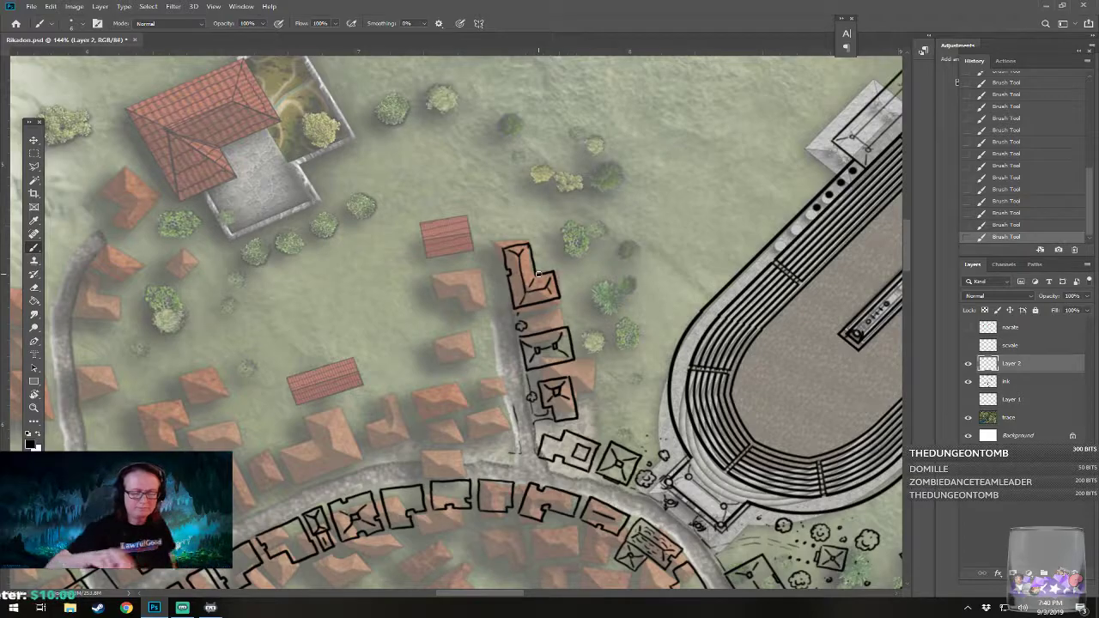
Step: Ink a notched cross-roofed house beside the road leading to the walled villa, behind the corner house opposite the large ornate building
scroll(537, 274, "down", 6)
scroll(537, 275, "down", 2)
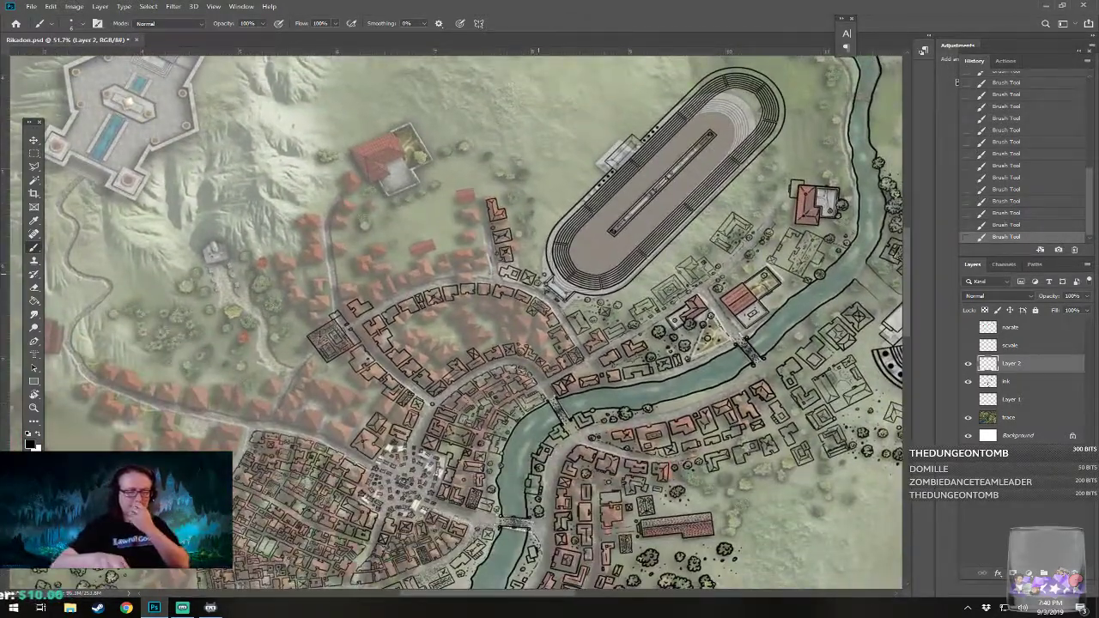
scroll(537, 274, "down", 2)
scroll(538, 275, "up", 3)
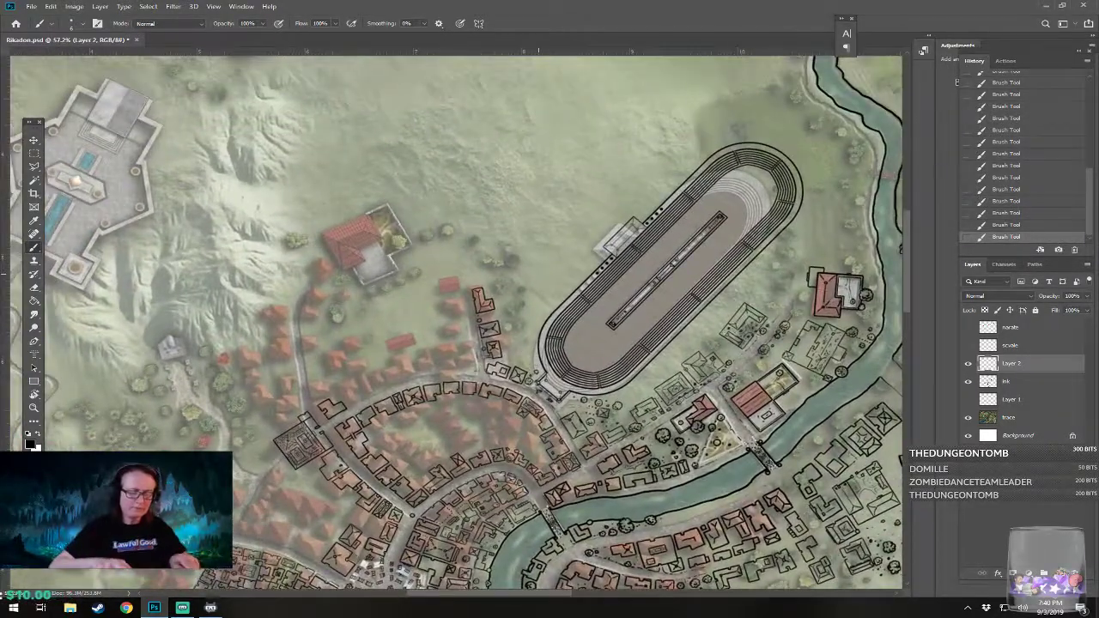
left_click_drag(539, 274, 580, 266)
scroll(266, 339, "up", 4)
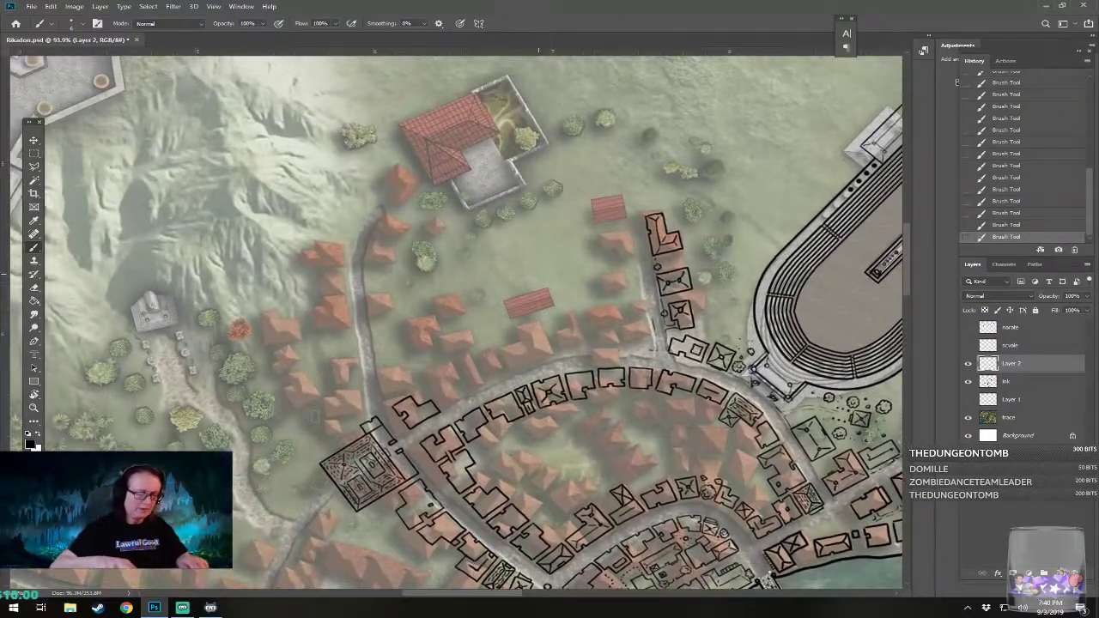
scroll(370, 532, "up", 2)
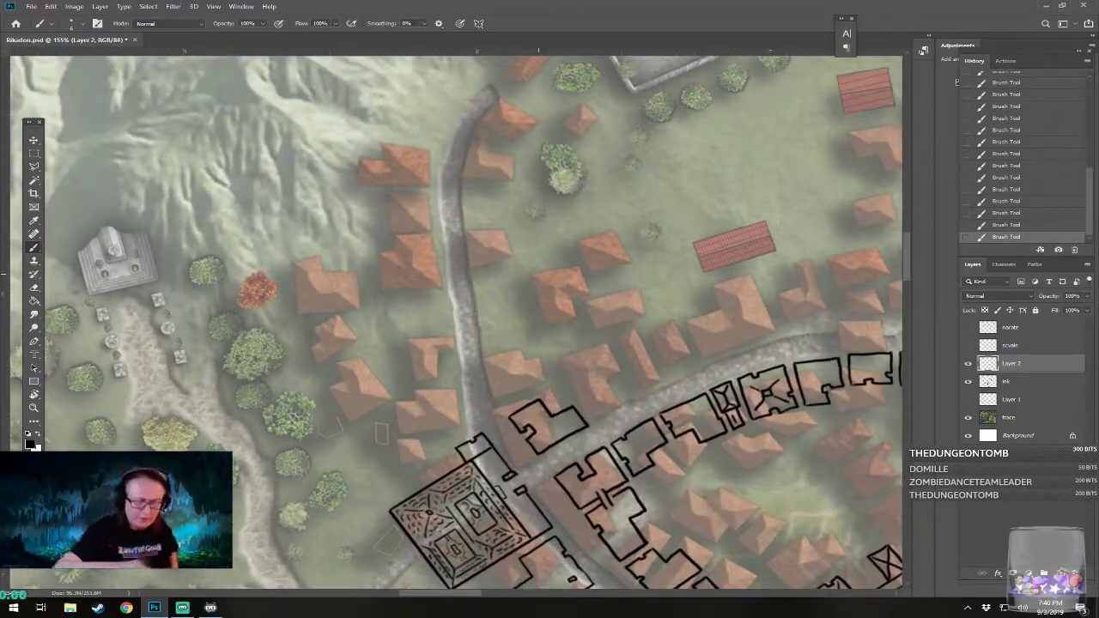
mouse_move(494, 360)
left_mouse_down()
mouse_move(506, 408)
mouse_move(534, 392)
mouse_move(553, 367)
left_mouse_up()
mouse_move(491, 359)
left_mouse_down()
mouse_move(534, 342)
mouse_move(542, 362)
mouse_move(505, 365)
mouse_move(529, 347)
mouse_move(528, 366)
mouse_move(506, 397)
left_mouse_up()
left_click_drag(513, 389, 525, 390)
left_click_drag(496, 356, 537, 374)
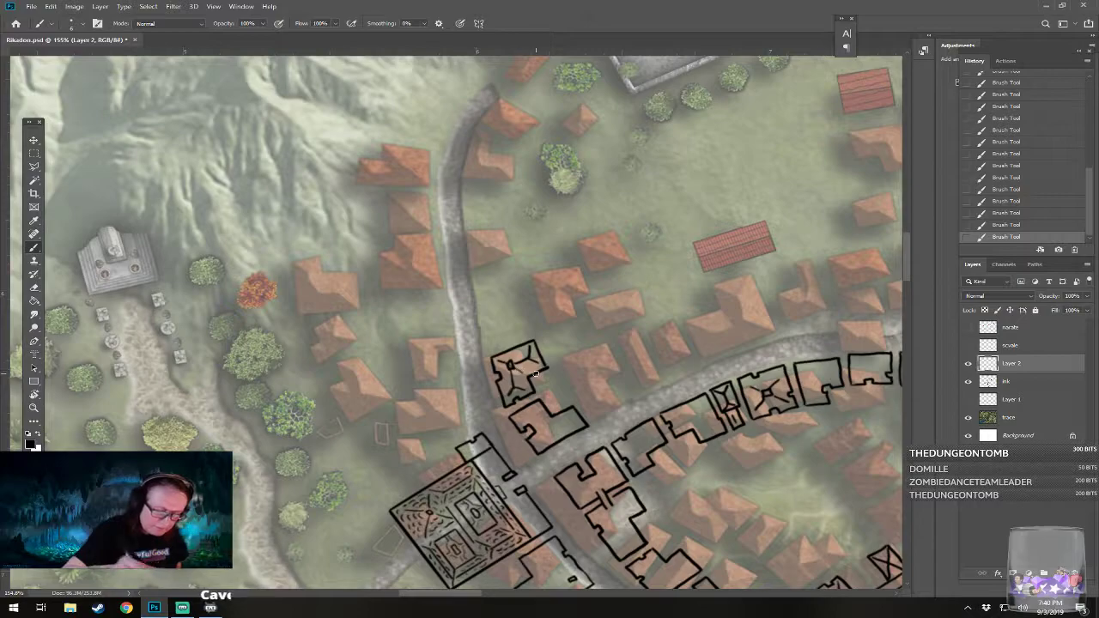
Step: Ink a notched house and a small hip-roofed house across the villa road, and mark the road edges with short strokes
left_click_drag(435, 397, 449, 436)
mouse_move(465, 388)
left_mouse_down()
mouse_move(475, 422)
mouse_move(454, 438)
mouse_move(476, 425)
mouse_move(433, 398)
mouse_move(460, 388)
mouse_move(444, 385)
mouse_move(456, 386)
mouse_move(448, 376)
mouse_move(417, 387)
mouse_move(449, 376)
mouse_move(438, 406)
left_mouse_up()
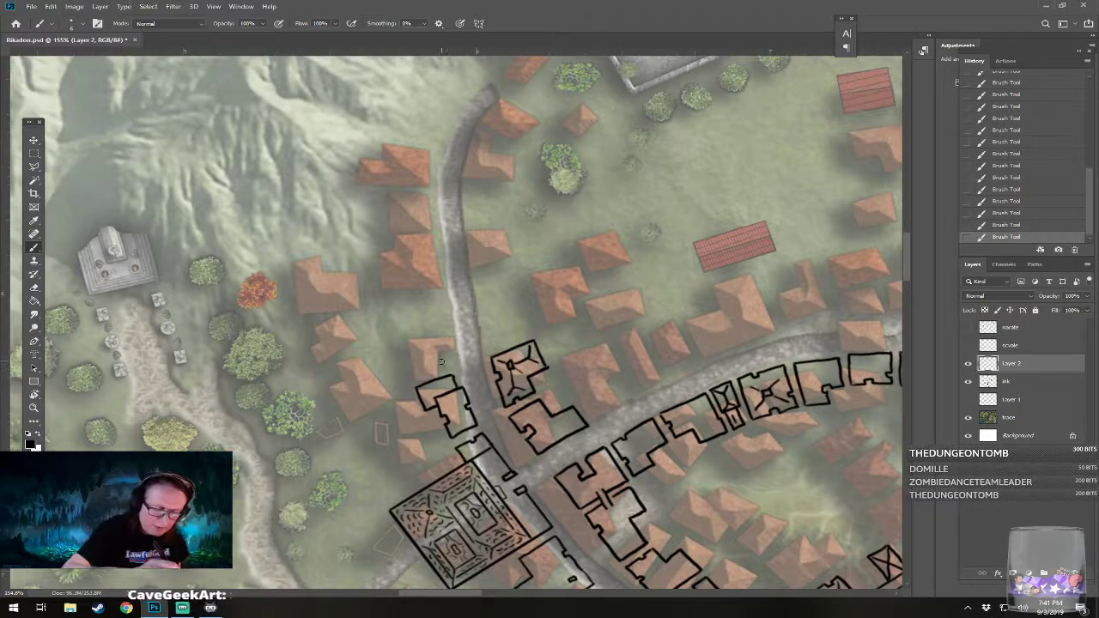
mouse_move(405, 341)
left_mouse_down()
mouse_move(445, 337)
mouse_move(406, 343)
mouse_move(411, 369)
mouse_move(451, 368)
mouse_move(448, 338)
mouse_move(422, 352)
mouse_move(442, 352)
mouse_move(420, 352)
mouse_move(449, 340)
left_mouse_up()
left_click(421, 354)
mouse_move(516, 419)
left_mouse_down()
mouse_move(446, 419)
mouse_move(545, 394)
mouse_move(503, 395)
mouse_move(507, 410)
left_mouse_up()
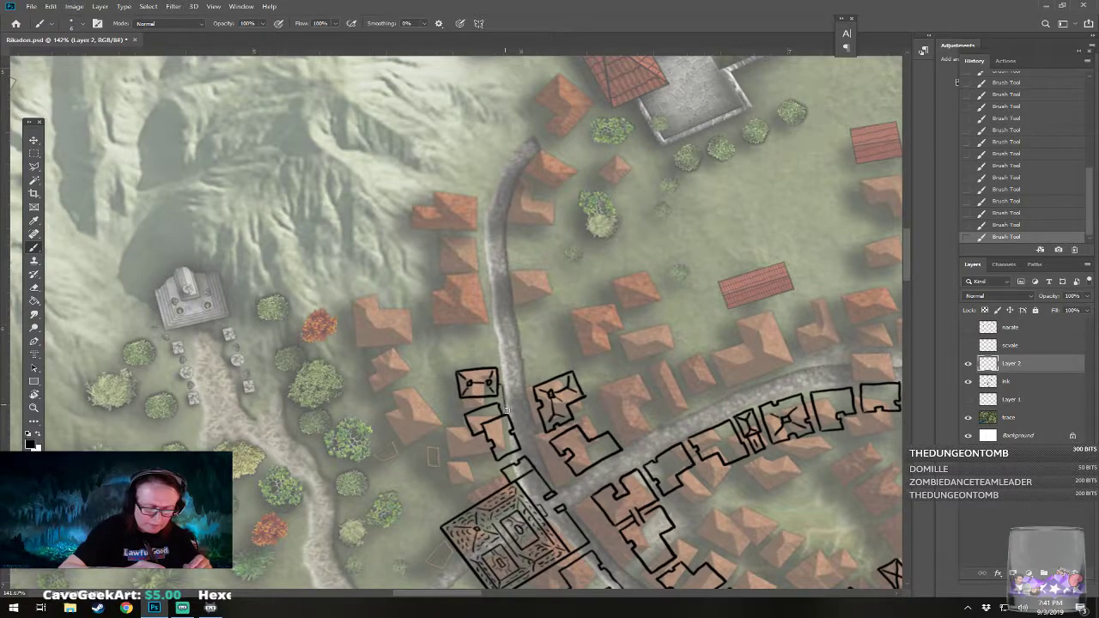
mouse_move(498, 357)
left_mouse_down()
mouse_move(524, 377)
mouse_move(523, 367)
mouse_move(543, 439)
mouse_move(572, 479)
left_mouse_up()
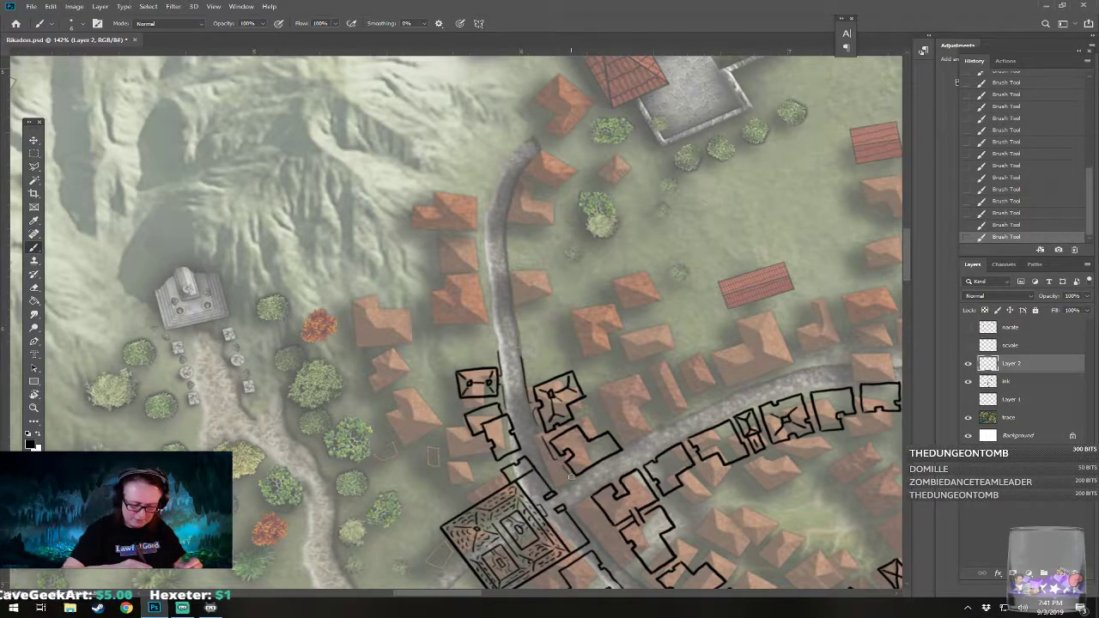
scroll(464, 361, "down", 3)
scroll(431, 341, "down", 3)
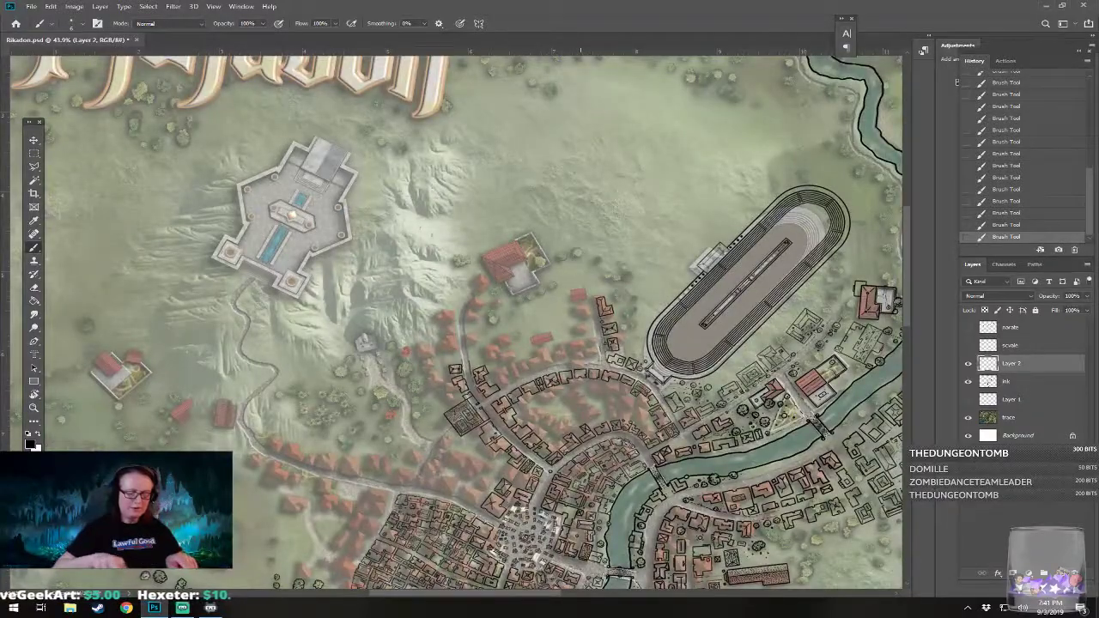
scroll(456, 322, "down", 3)
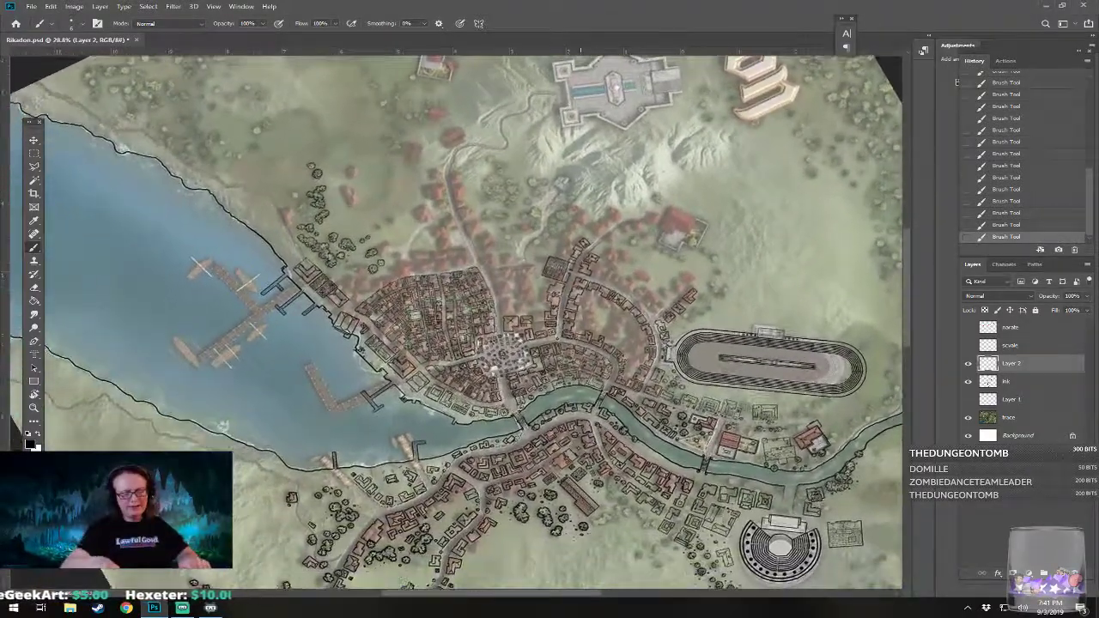
scroll(456, 322, "down", 2)
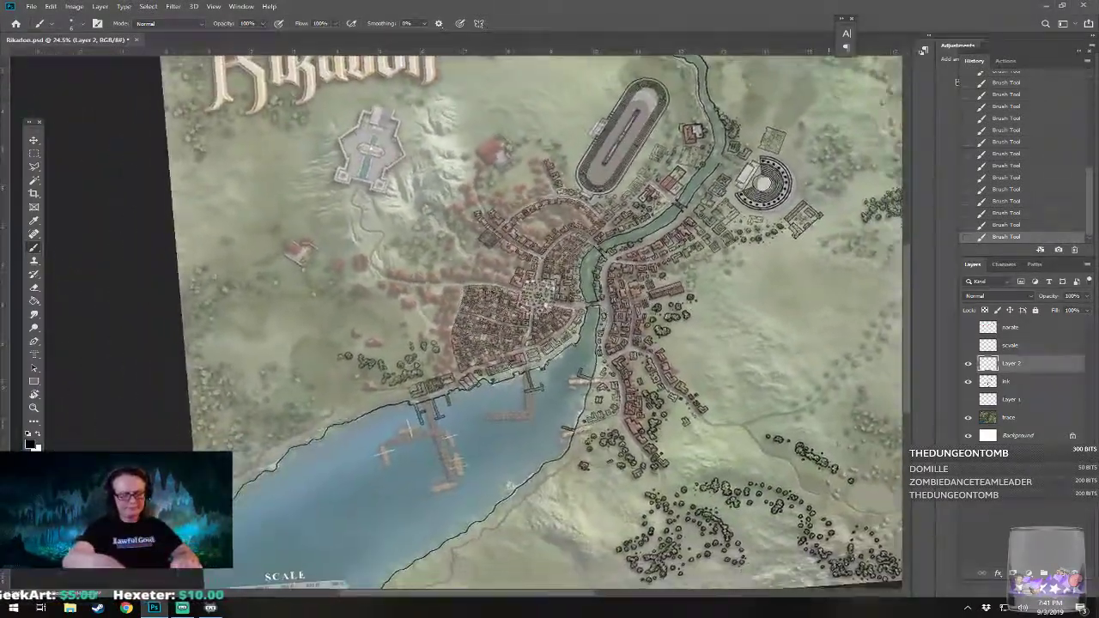
Step: Merge Layer 2 with the ink layer and name the merged layer ink
scroll(456, 322, "down", 1)
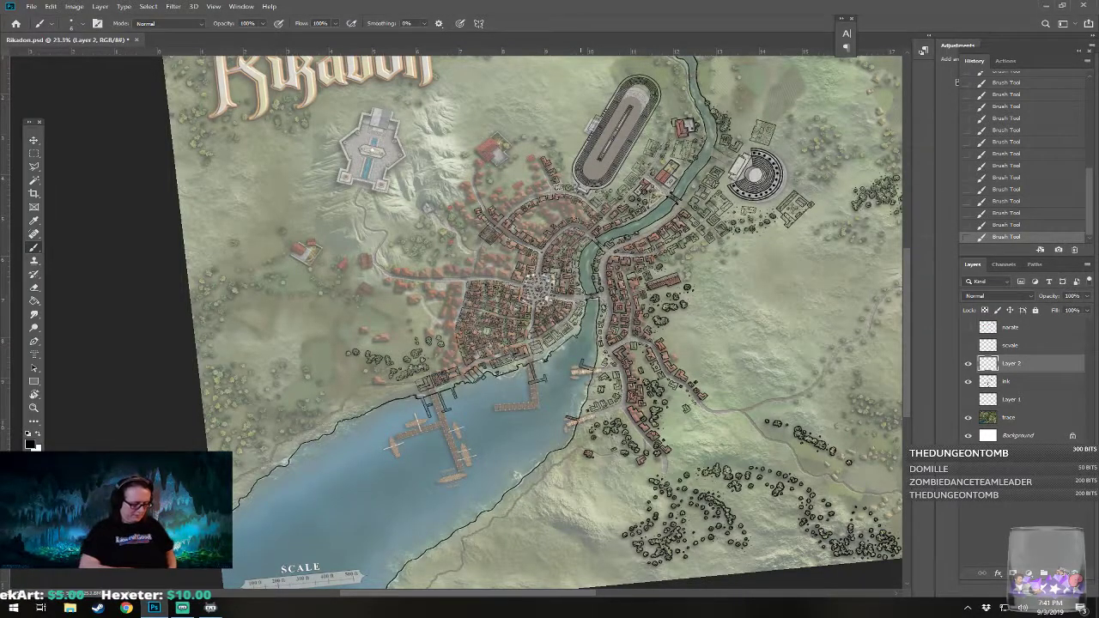
key("Escape")
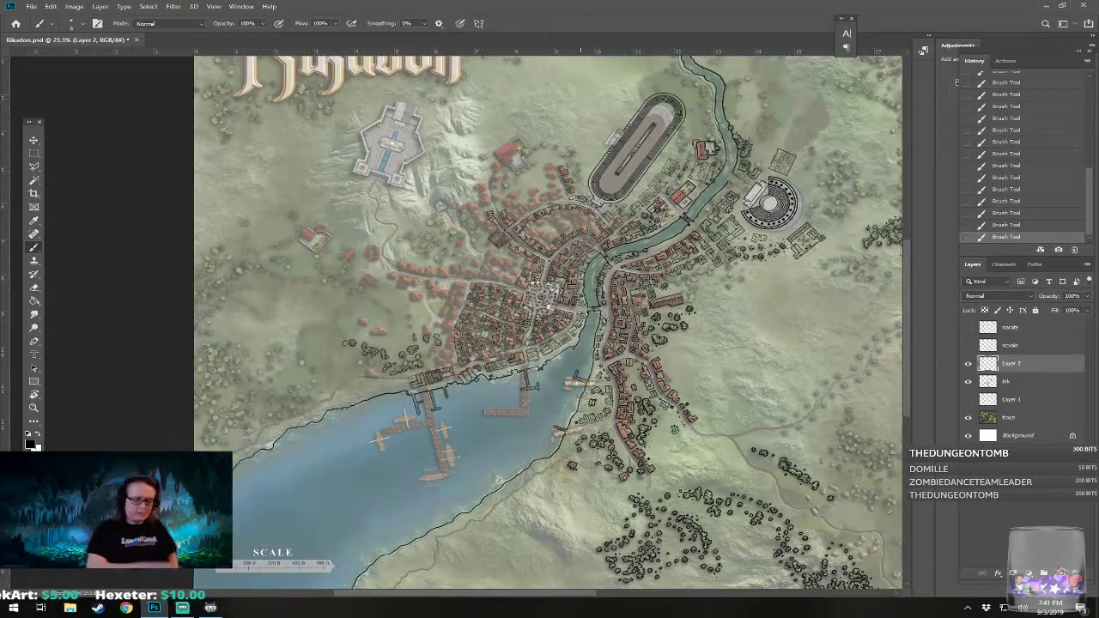
left_click(1013, 380, "shift")
key("ctrl+e")
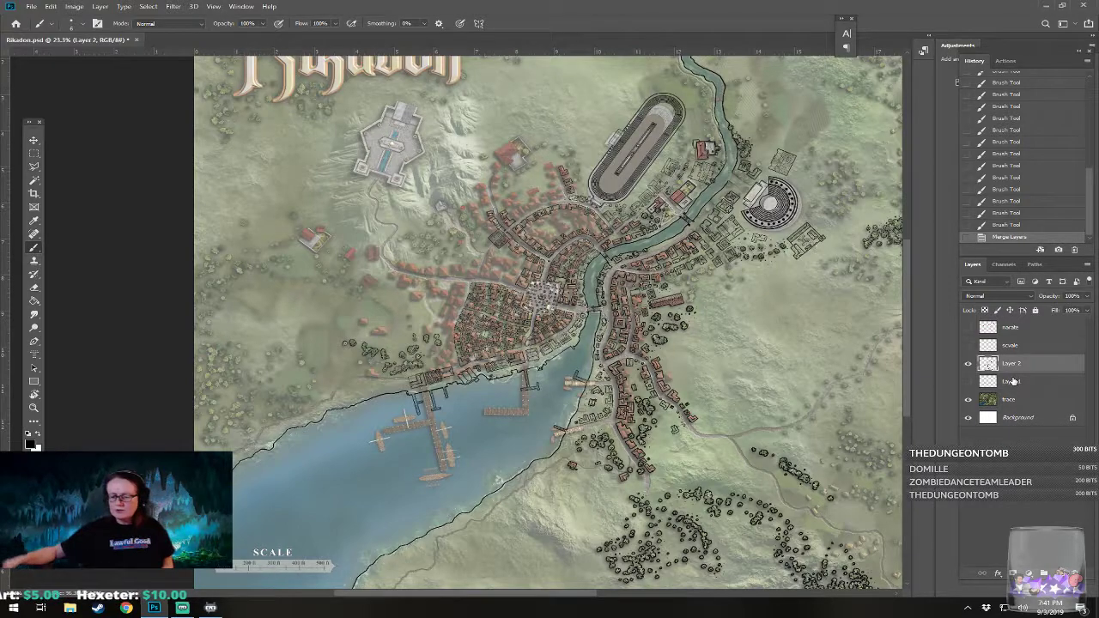
double_click(1014, 363)
type("ink")
key("Return")
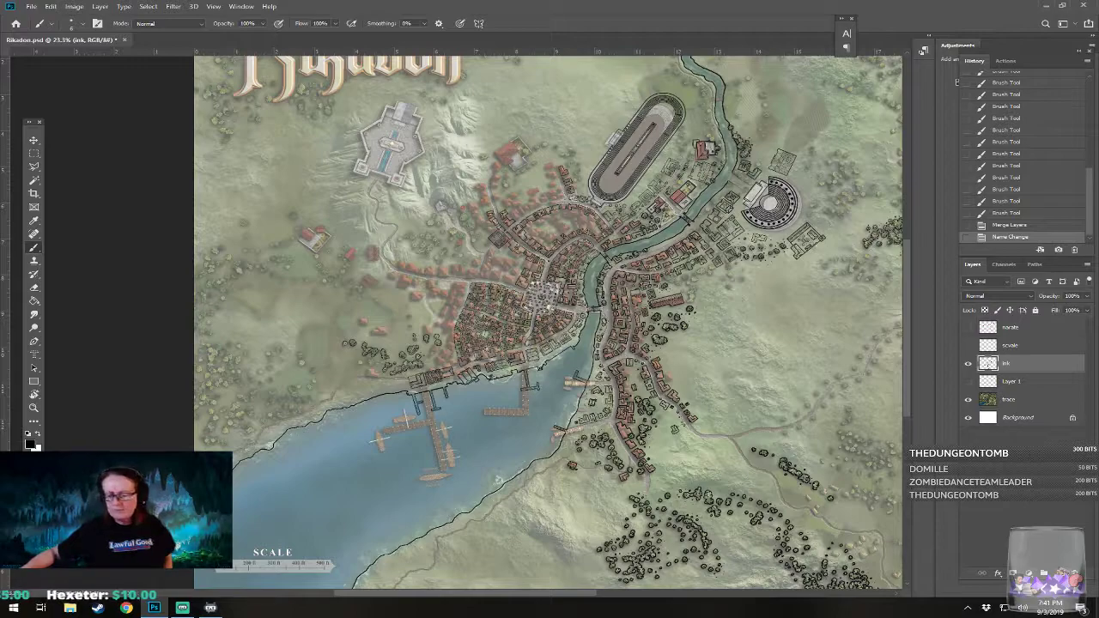
Step: Hide the trace layer and ink thin ripple lines around the T-shaped pier and along the quay toward the river mouth
left_click(967, 399)
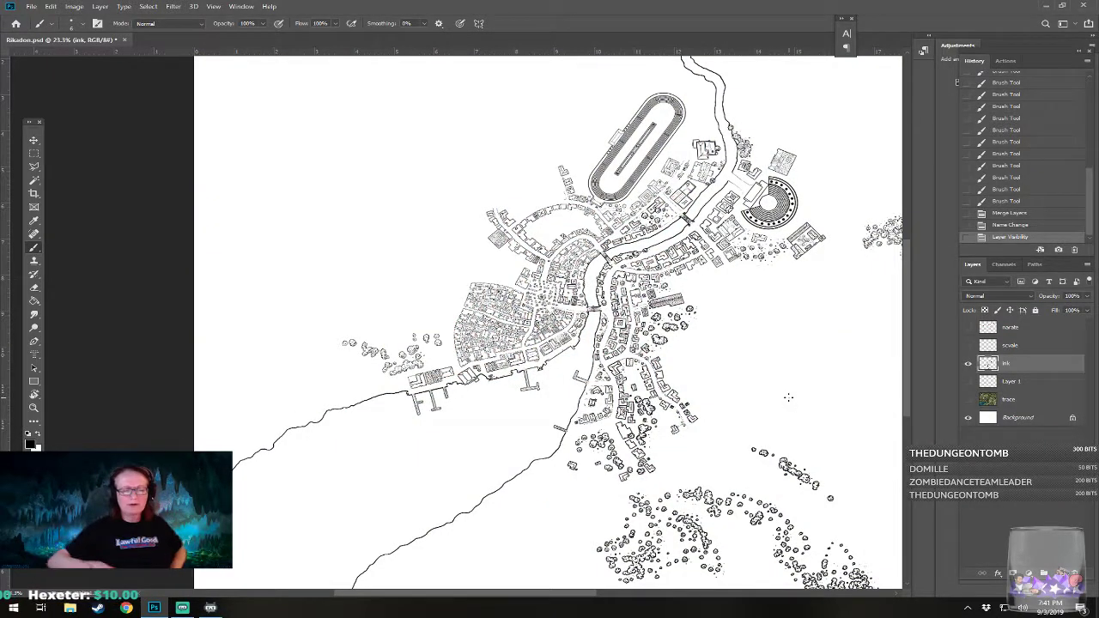
scroll(788, 398, "right", 2)
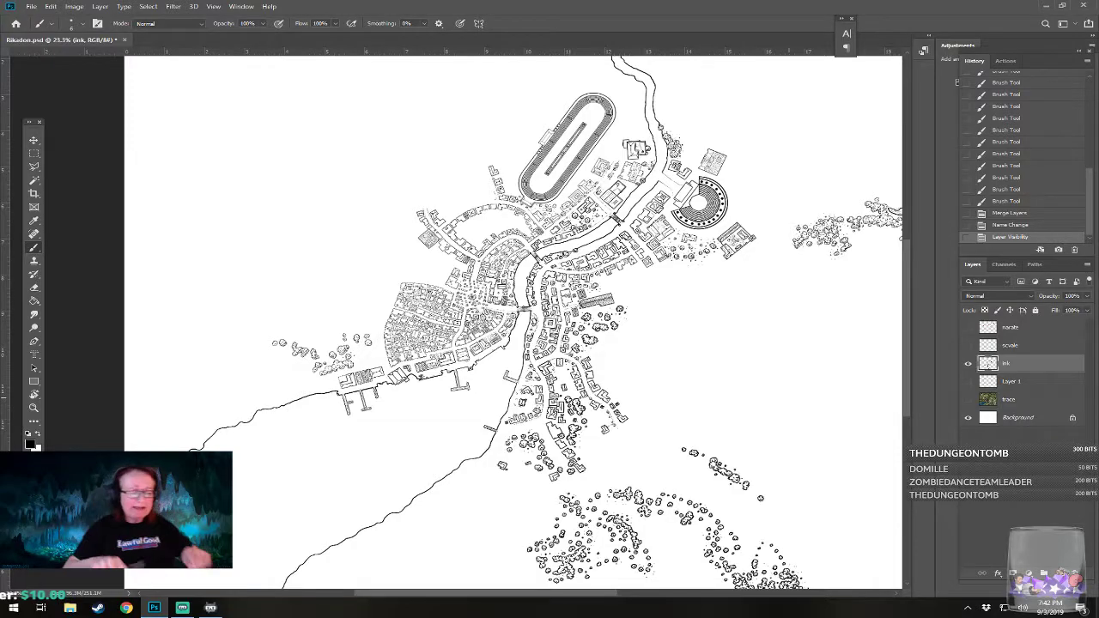
scroll(431, 489, "up", 6)
left_click_drag(430, 489, 452, 570)
scroll(550, 262, "up", 4)
left_click_drag(551, 262, 517, 332)
scroll(478, 585, "up", 4)
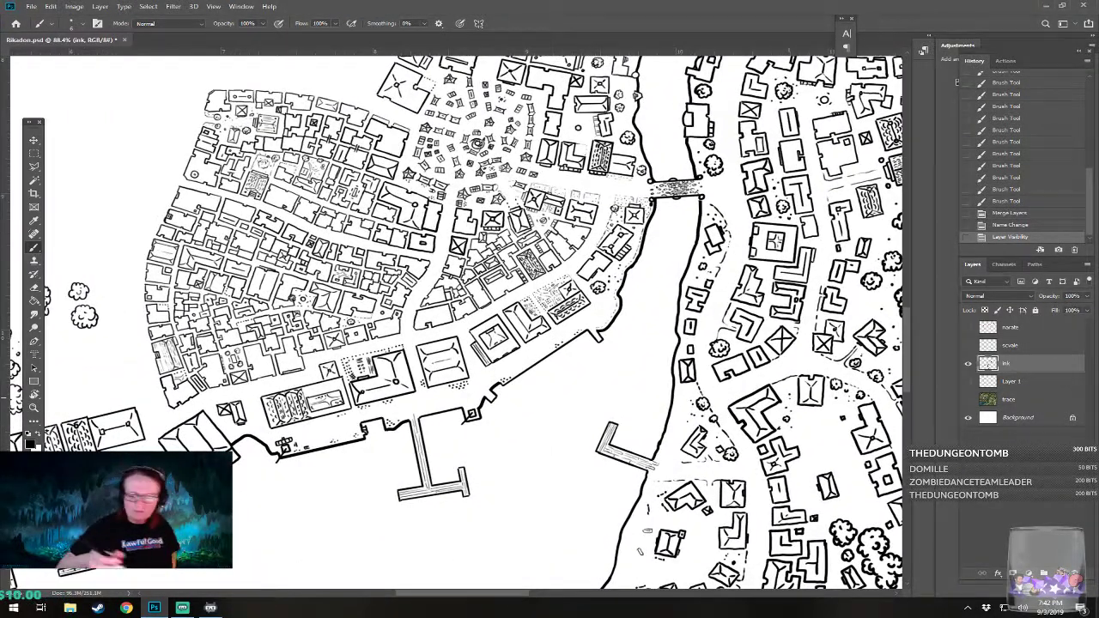
mouse_move(435, 424)
left_mouse_down()
mouse_move(433, 457)
mouse_move(446, 472)
mouse_move(474, 468)
left_mouse_up()
mouse_move(403, 483)
left_mouse_down()
mouse_move(394, 501)
mouse_move(413, 509)
mouse_move(462, 504)
mouse_move(476, 474)
left_mouse_up()
left_click_drag(400, 447, 406, 468)
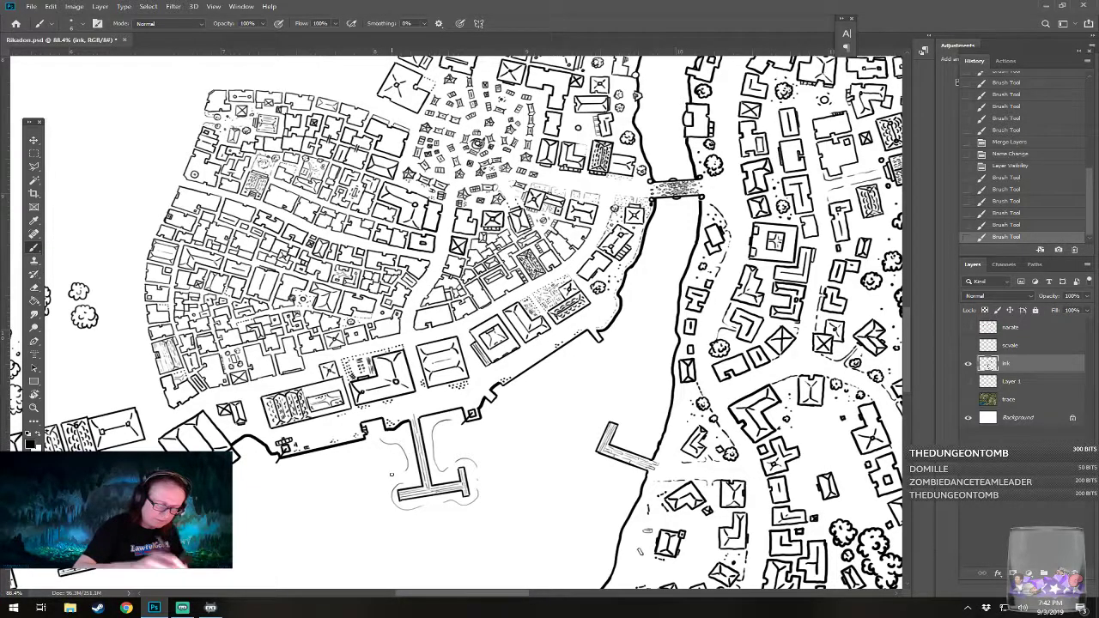
mouse_move(457, 435)
left_mouse_down()
mouse_move(484, 431)
mouse_move(536, 383)
mouse_move(515, 392)
mouse_move(603, 346)
left_mouse_up()
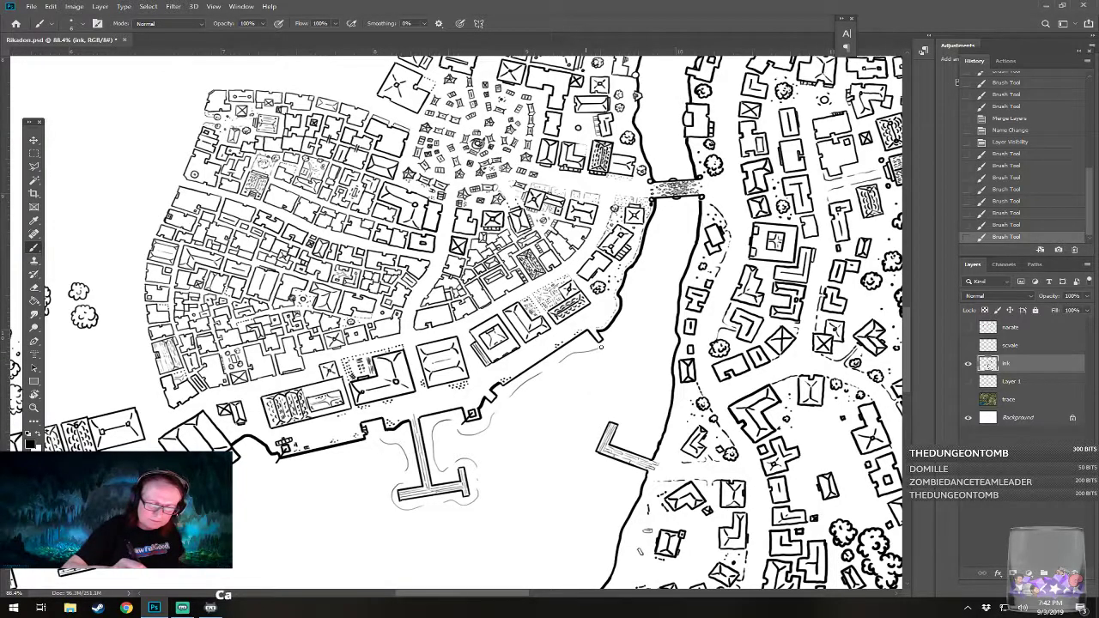
Step: Ink small ripples above the lowest bridge and long flow lines down the river from it toward the harbor
left_click_drag(662, 177, 673, 164)
left_click_drag(669, 240, 669, 242)
mouse_move(686, 201)
left_mouse_down()
mouse_move(665, 234)
mouse_move(663, 221)
mouse_move(662, 264)
mouse_move(681, 230)
mouse_move(675, 253)
mouse_move(687, 243)
mouse_move(665, 301)
left_mouse_up()
mouse_move(655, 242)
left_mouse_down()
mouse_move(630, 299)
mouse_move(656, 294)
mouse_move(662, 309)
mouse_move(655, 286)
mouse_move(643, 349)
mouse_move(637, 317)
mouse_move(633, 352)
left_mouse_up()
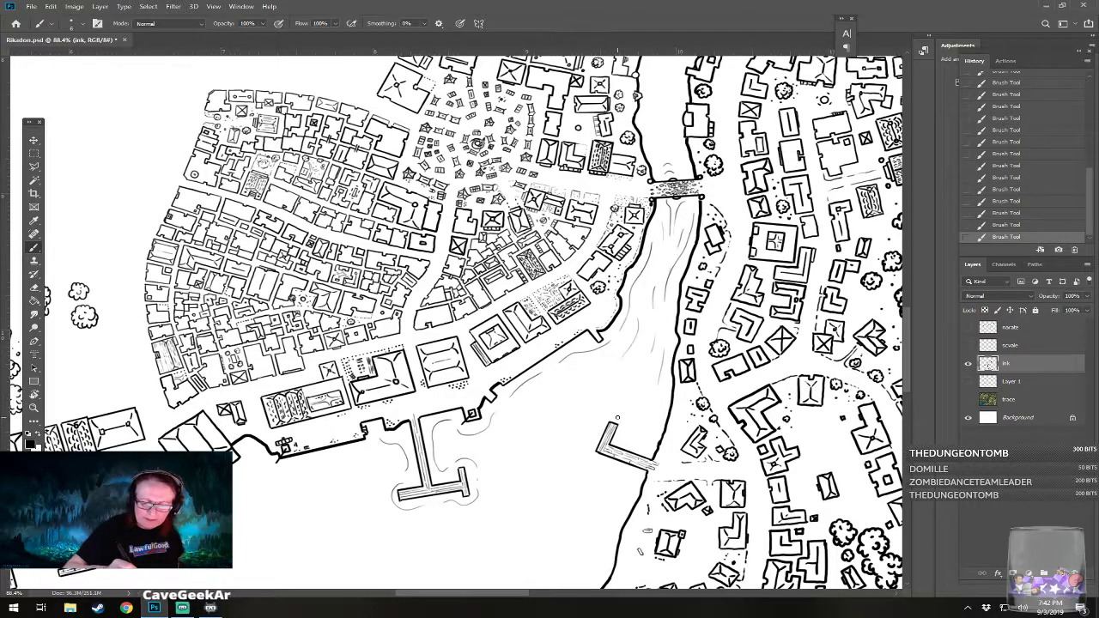
Step: Ink curved flow lines around the L-shaped pier and out across the harbor water toward the T-shaped pier
left_click_drag(594, 424, 573, 472)
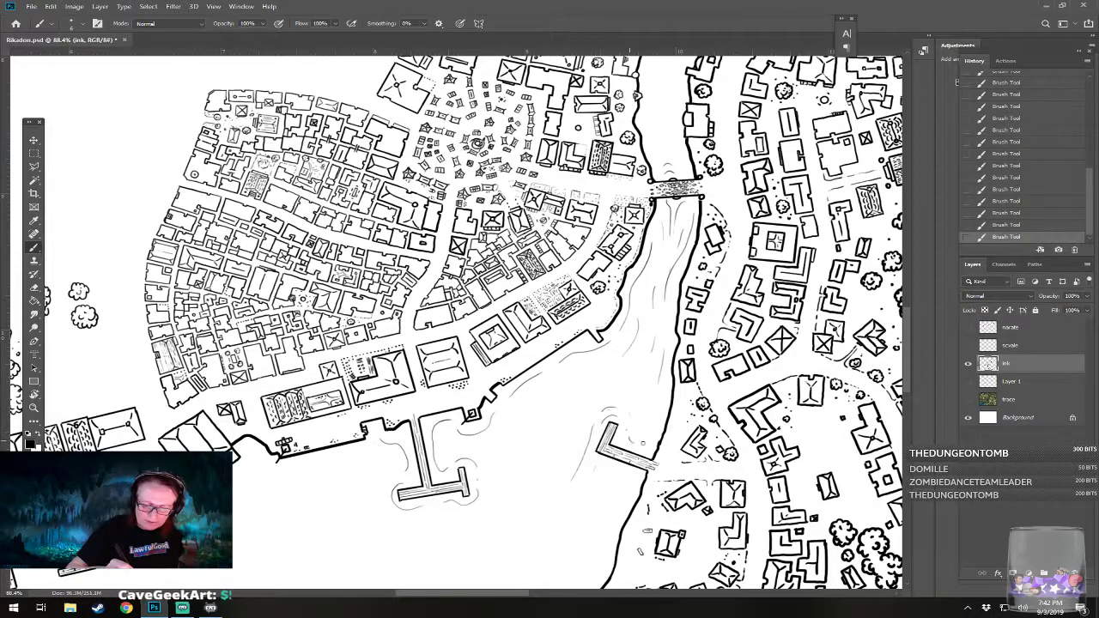
left_click_drag(604, 395, 553, 481)
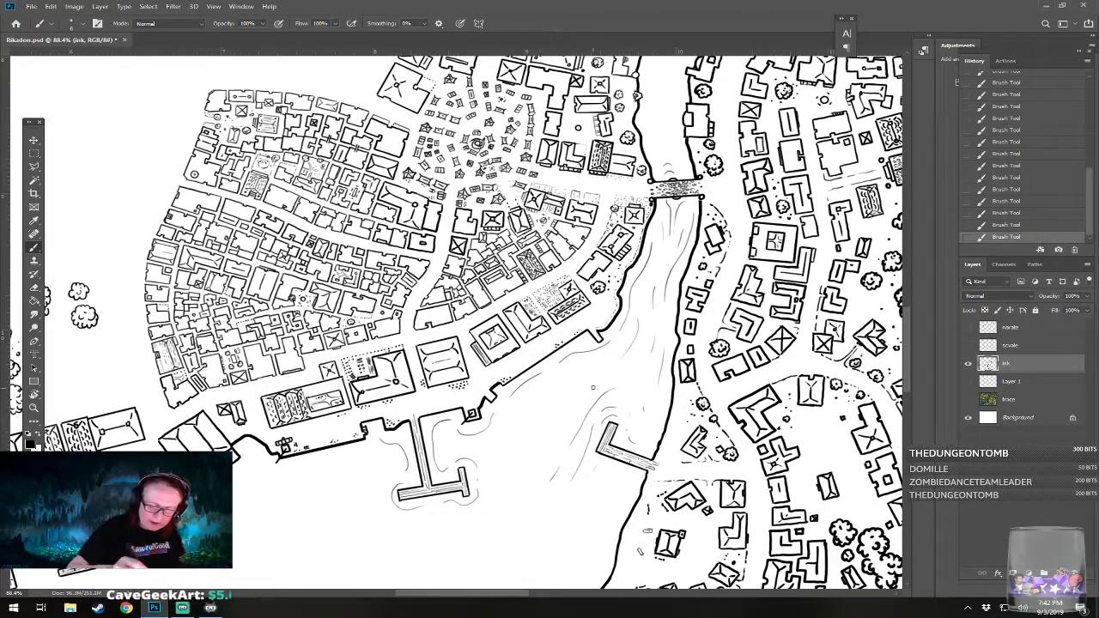
left_click_drag(553, 392, 442, 548)
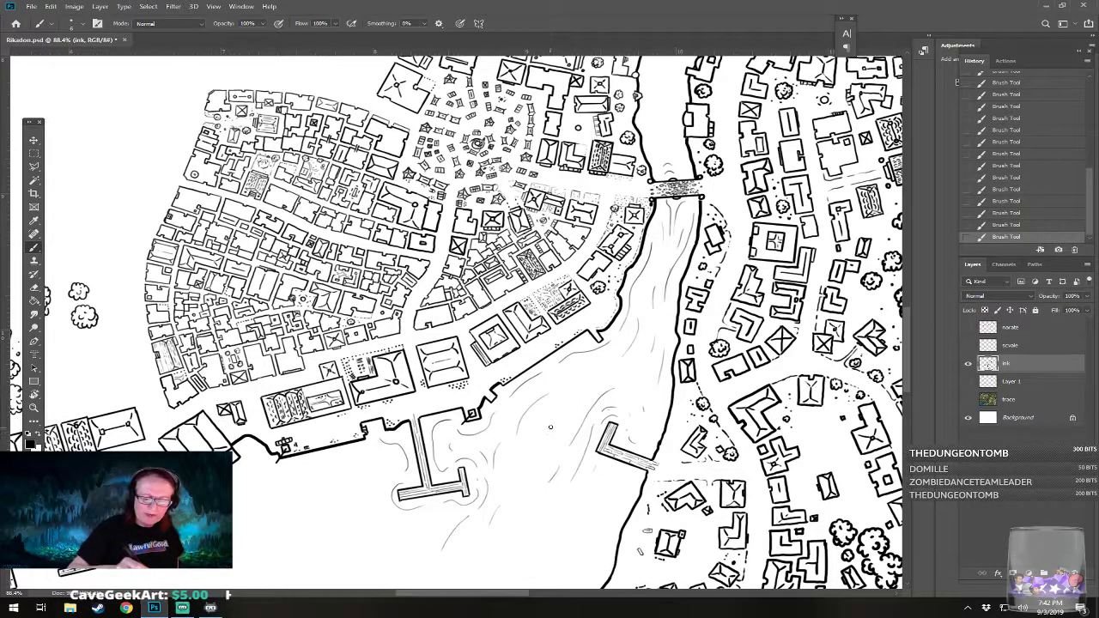
Step: Ink flow lines in the river bend between the lowest bridge and the middle bridge
left_click_drag(580, 148, 436, 413)
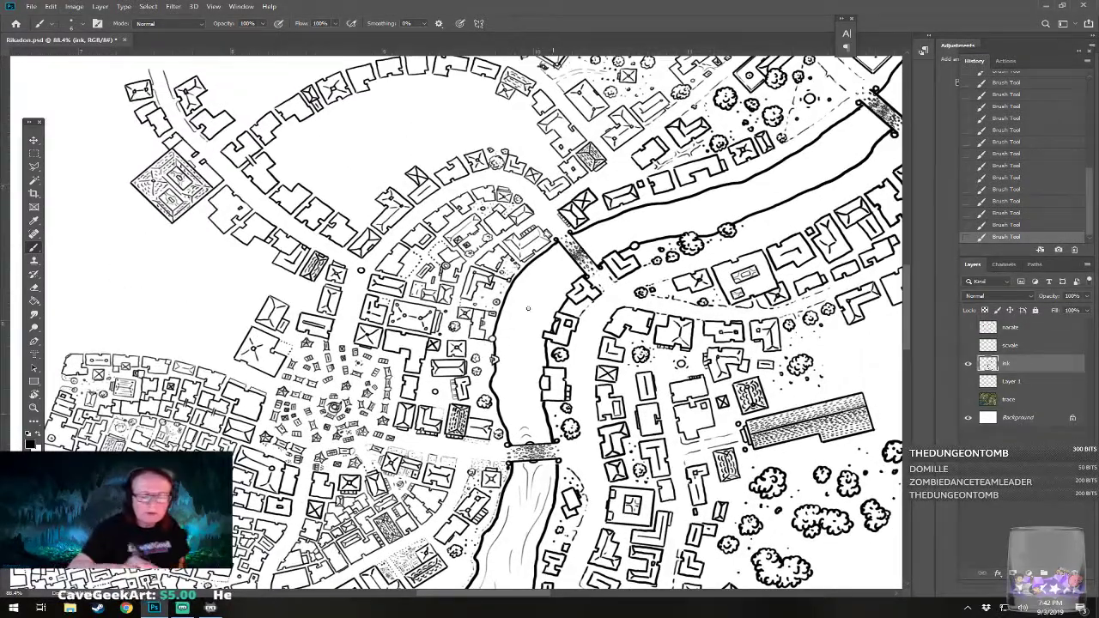
mouse_move(516, 292)
left_mouse_down()
mouse_move(500, 393)
mouse_move(537, 387)
mouse_move(537, 415)
left_mouse_up()
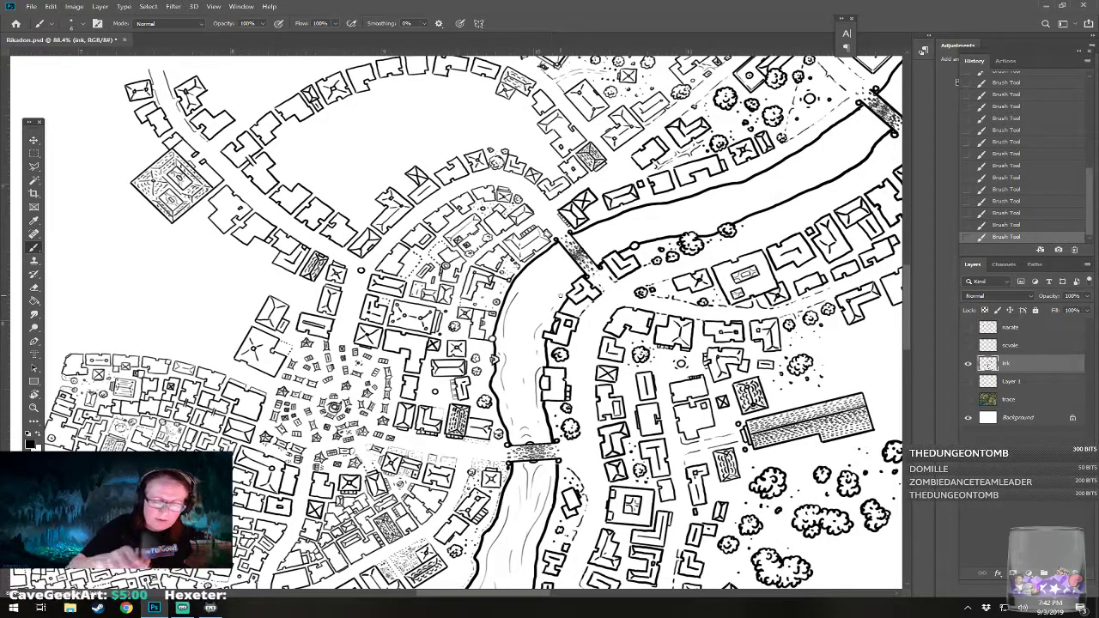
left_click_drag(560, 295, 510, 430)
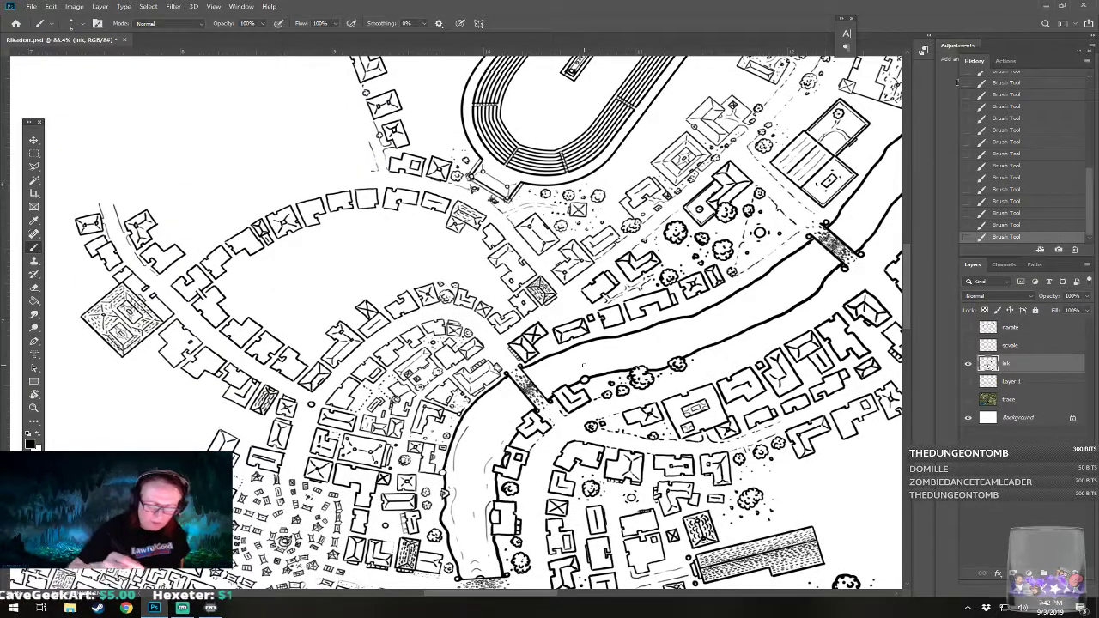
Step: Undo the last two brush strokes, and ink ripples above the upstream bridge and flow lines just below it
left_click_drag(584, 364, 421, 584)
scroll(421, 515, "up", 2)
left_click_drag(420, 515, 541, 420)
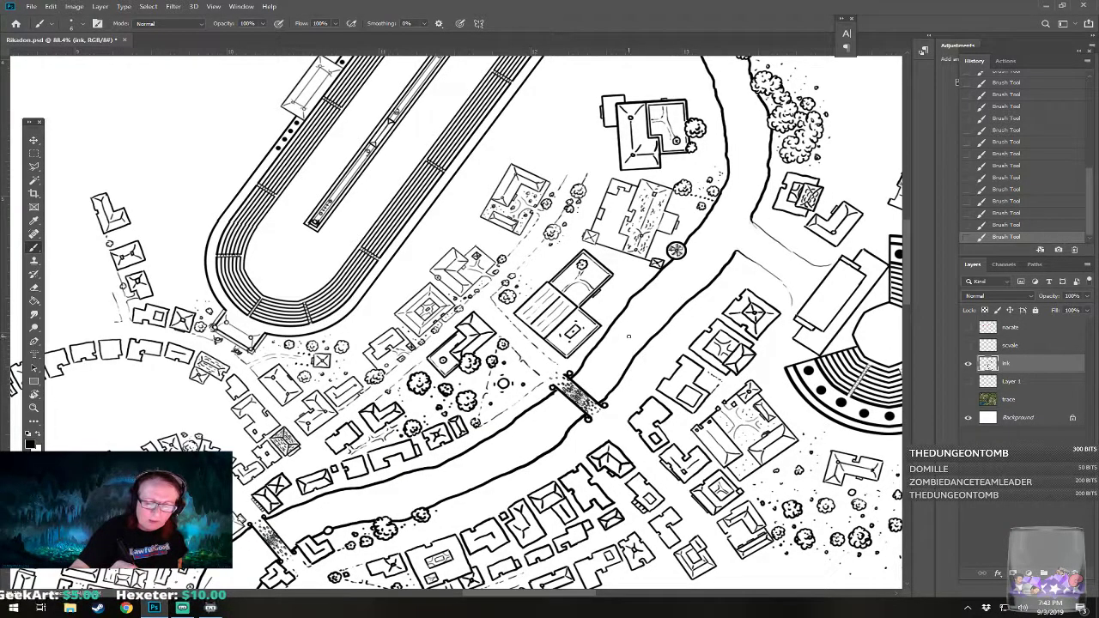
left_click(1005, 212)
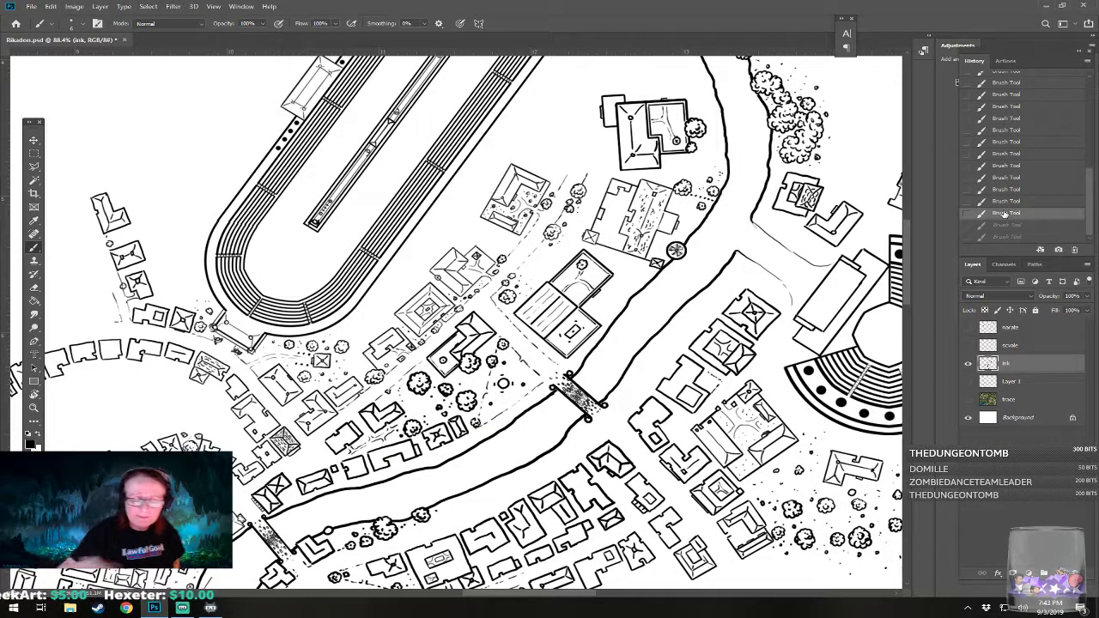
left_click(586, 385)
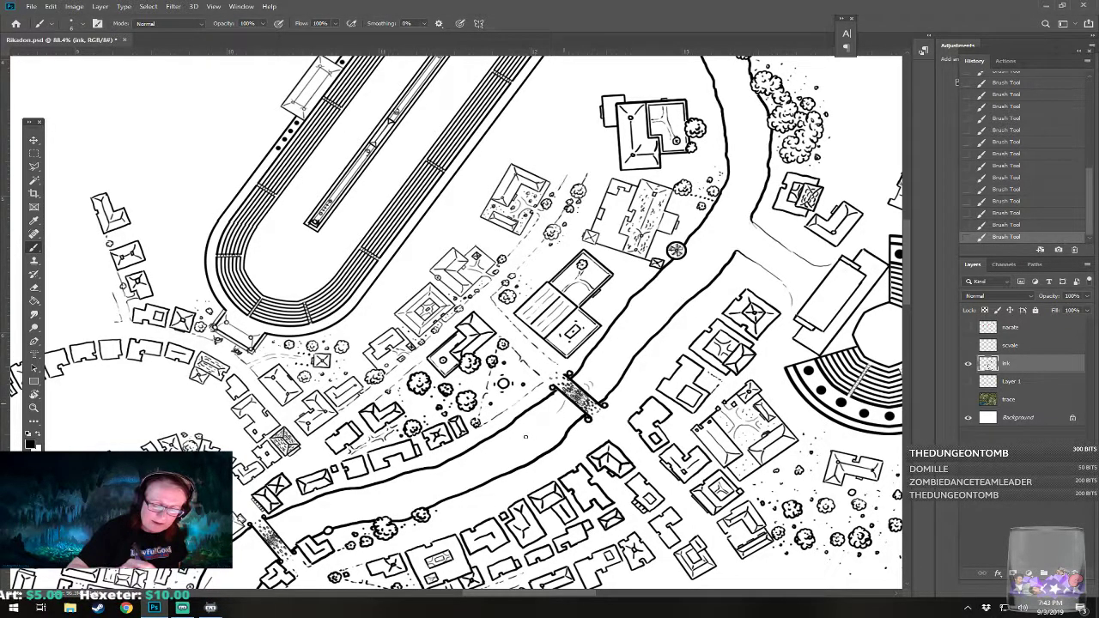
left_click_drag(525, 433, 556, 423)
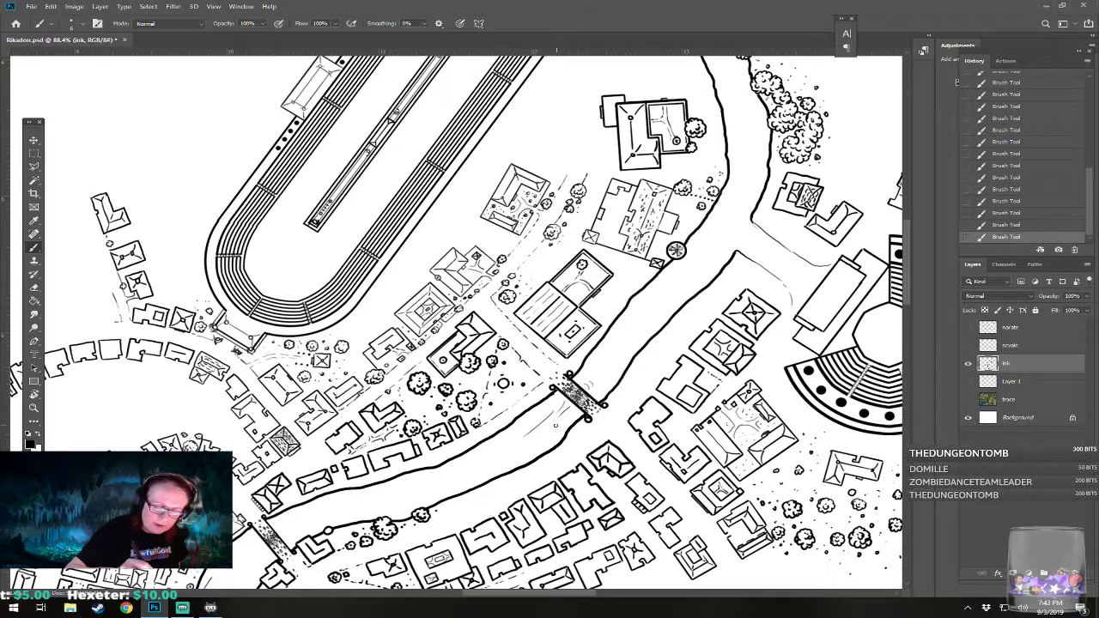
Step: Fill the river between the upstream and middle bridges with flow lines, and add more lines below the middle bridge
left_click_drag(515, 457, 768, 252)
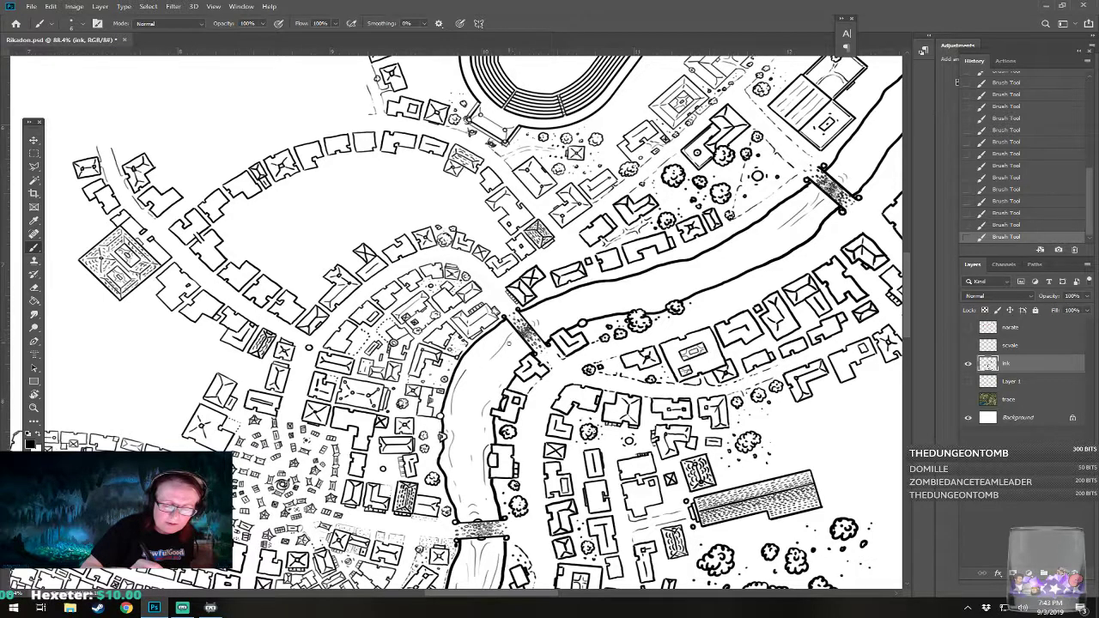
left_click_drag(513, 345, 472, 401)
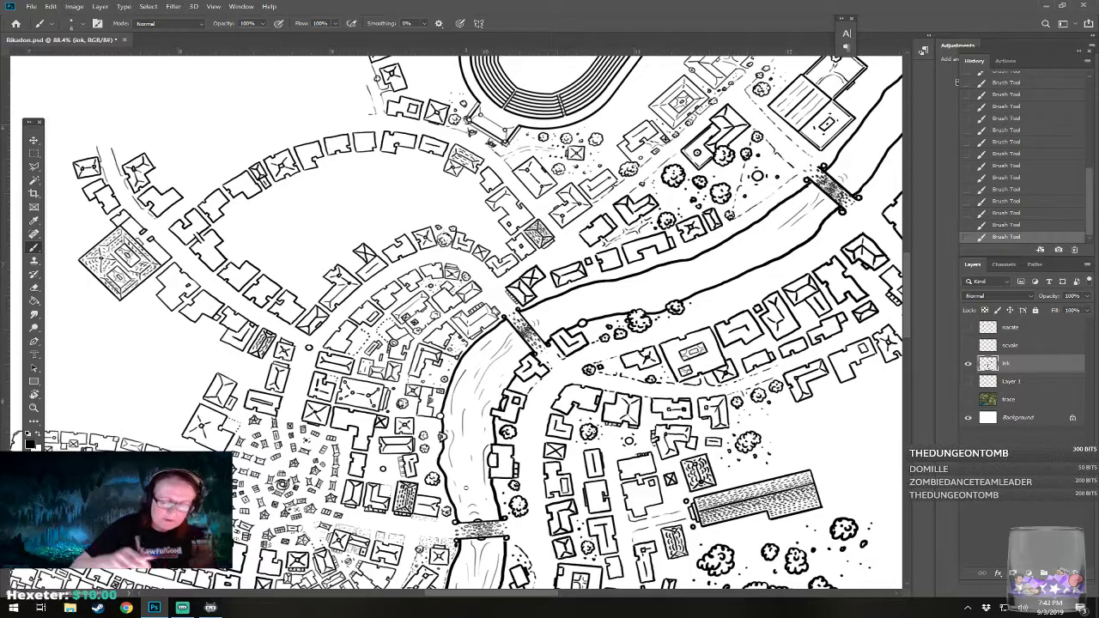
left_click_drag(481, 395, 374, 485)
mouse_move(445, 391)
left_mouse_down()
mouse_move(481, 383)
mouse_move(515, 394)
mouse_move(535, 372)
mouse_move(594, 371)
mouse_move(645, 346)
mouse_move(661, 317)
mouse_move(498, 474)
left_mouse_up()
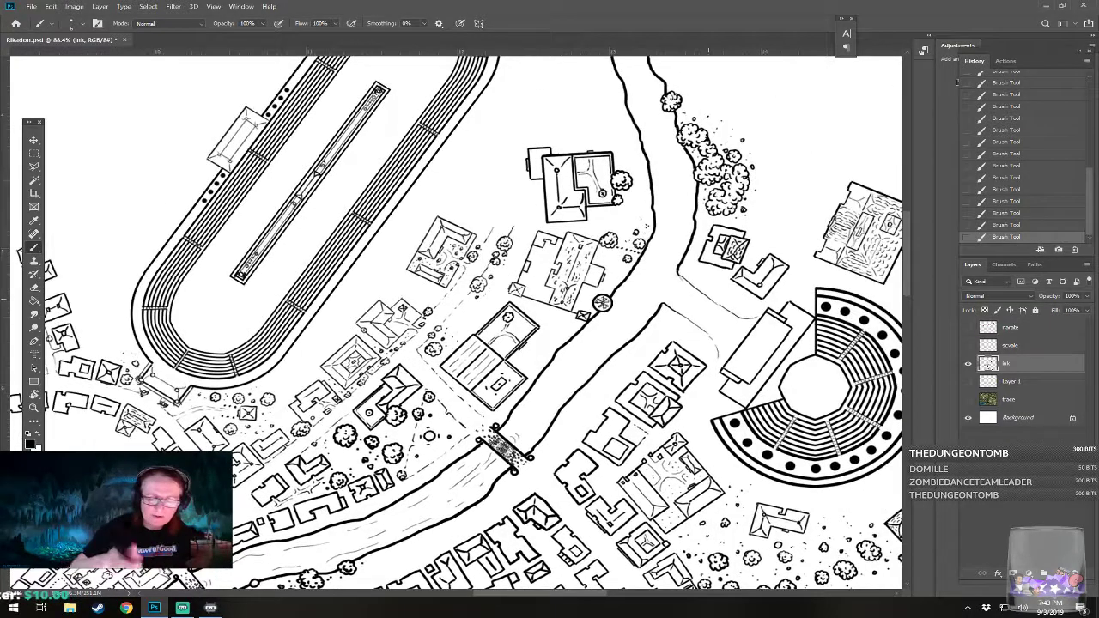
Step: Ink flow lines in the river above the upstream bridge, along the stretch leading to the semicircular theater
left_click_drag(600, 324, 529, 400)
left_click_drag(572, 361, 548, 387)
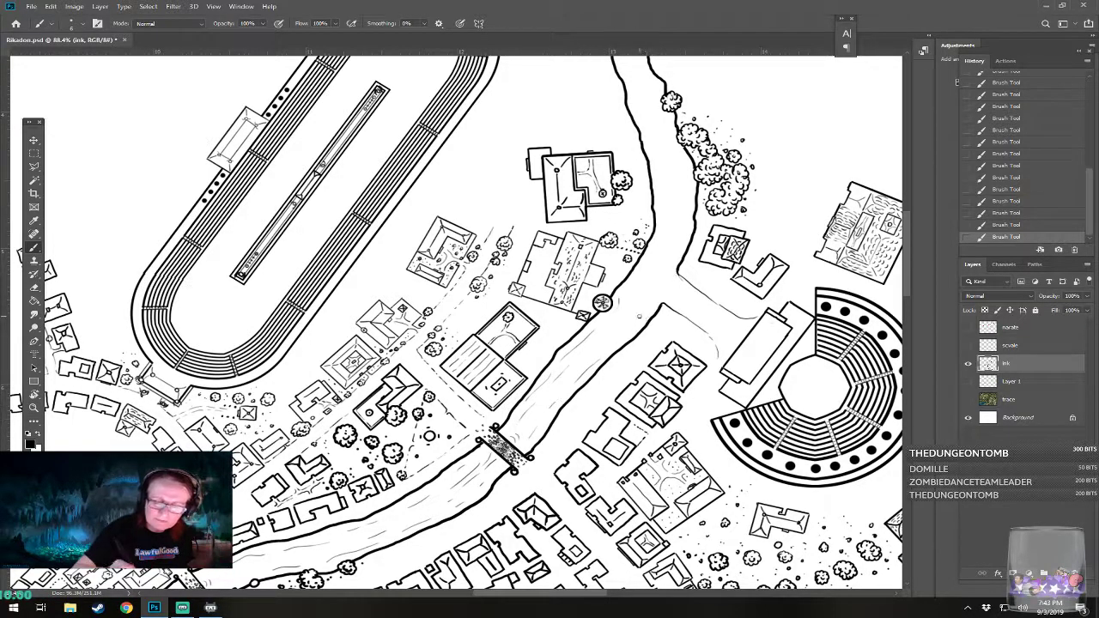
left_click_drag(655, 297, 531, 417)
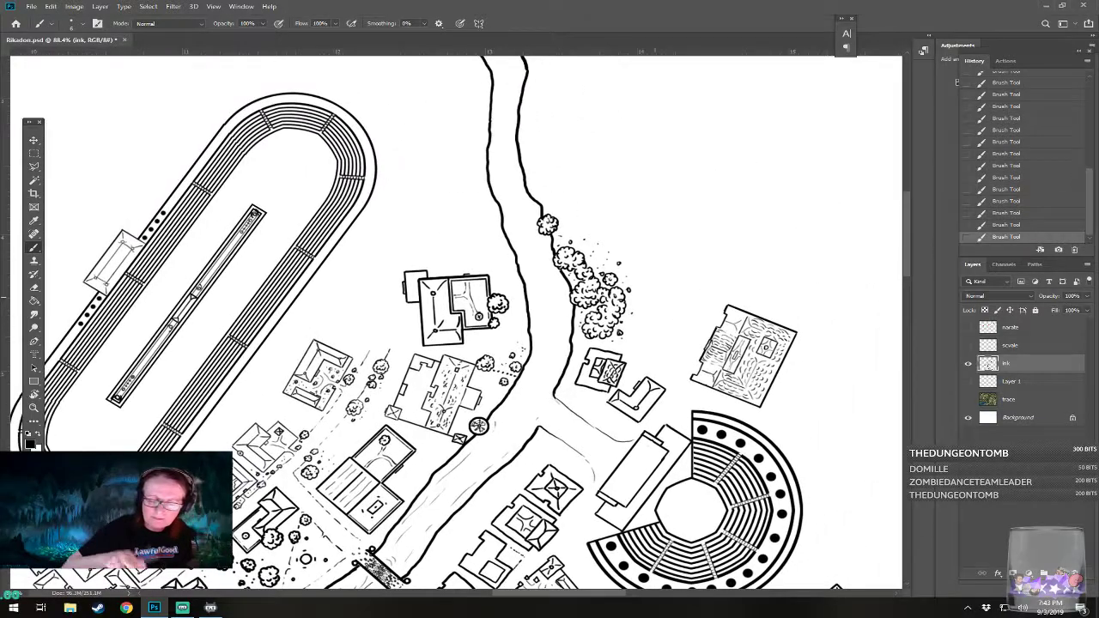
Step: Close the gap in the river bank in front of the semicircular theater with a bank line, redrawing it after undoing the first attempt
scroll(515, 416, "down", 5)
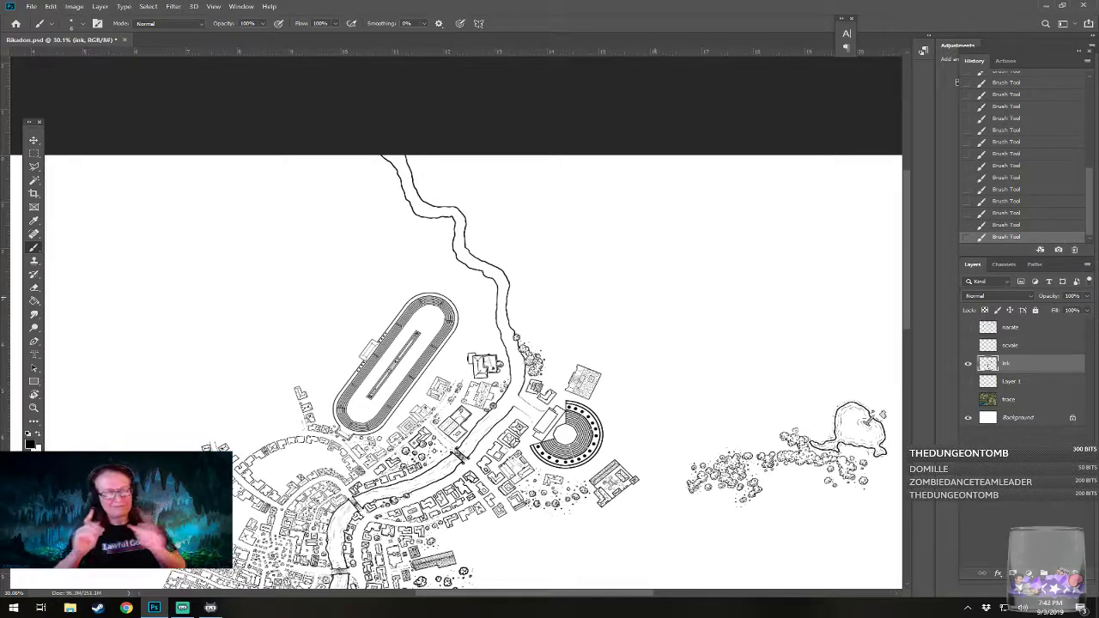
scroll(513, 422, "up", 5)
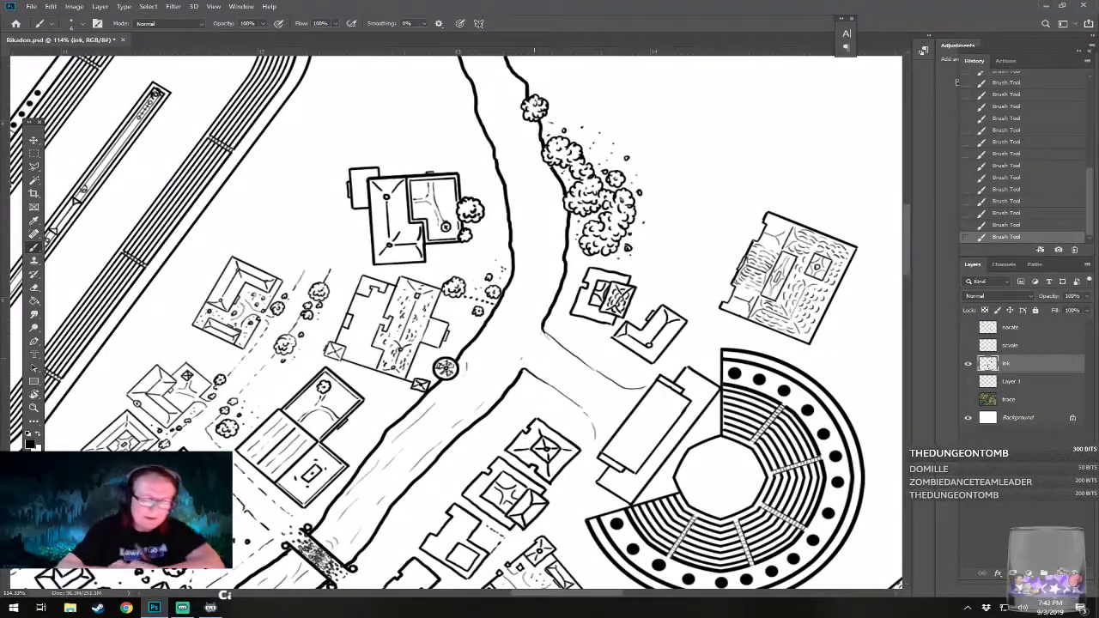
left_click_drag(522, 367, 543, 324)
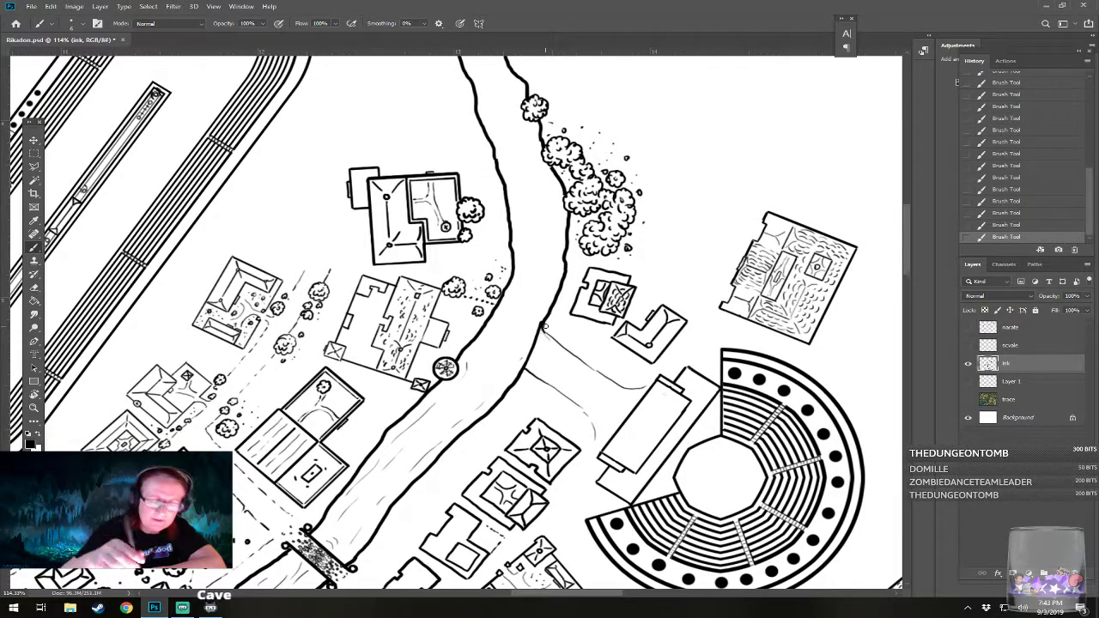
left_click(989, 225)
left_click_drag(525, 360, 544, 323)
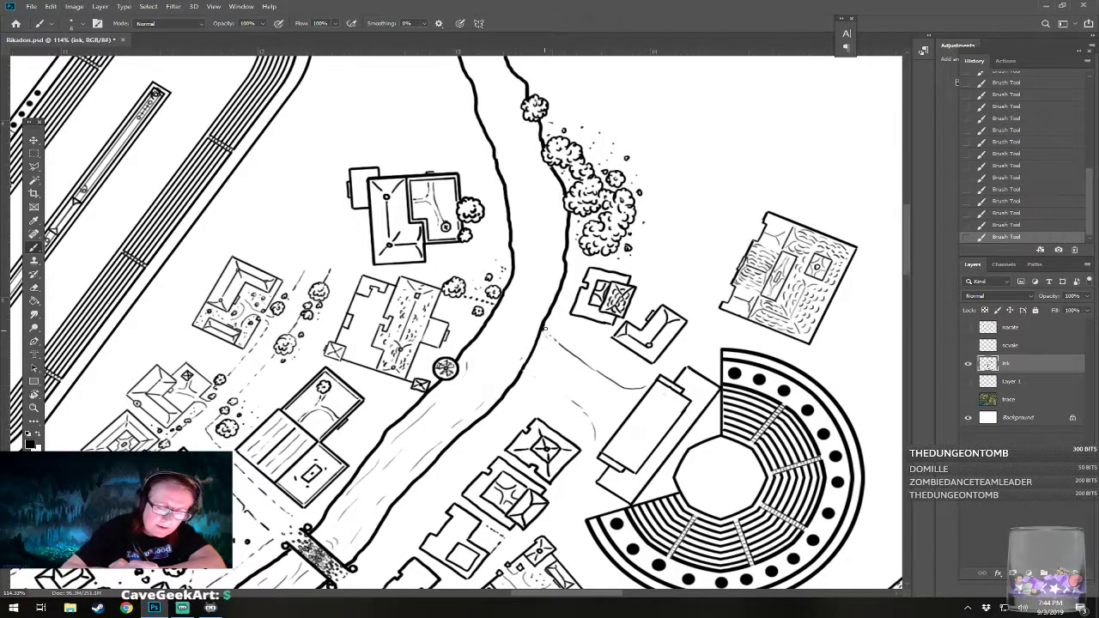
Step: Rework the ends of the theater road edges near the river bank and ink a small round tree beside each
left_click_drag(560, 345, 581, 364)
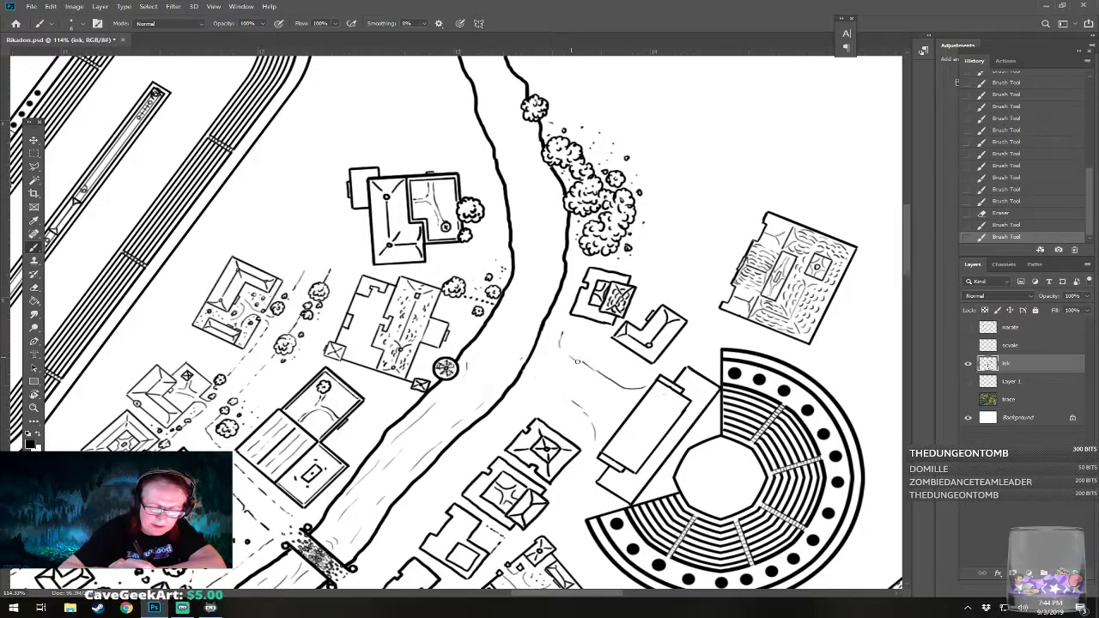
mouse_move(538, 410)
left_mouse_down()
mouse_move(565, 396)
mouse_move(560, 415)
mouse_move(566, 400)
mouse_move(549, 396)
mouse_move(556, 408)
mouse_move(561, 392)
left_mouse_up()
mouse_move(562, 340)
left_mouse_down()
mouse_move(570, 357)
mouse_move(587, 343)
mouse_move(571, 334)
mouse_move(565, 347)
mouse_move(580, 349)
left_mouse_up()
left_click_drag(577, 344, 572, 351)
left_click(573, 347)
scroll(596, 346, "down", 6)
scroll(617, 343, "up", 2)
scroll(615, 343, "up", 3)
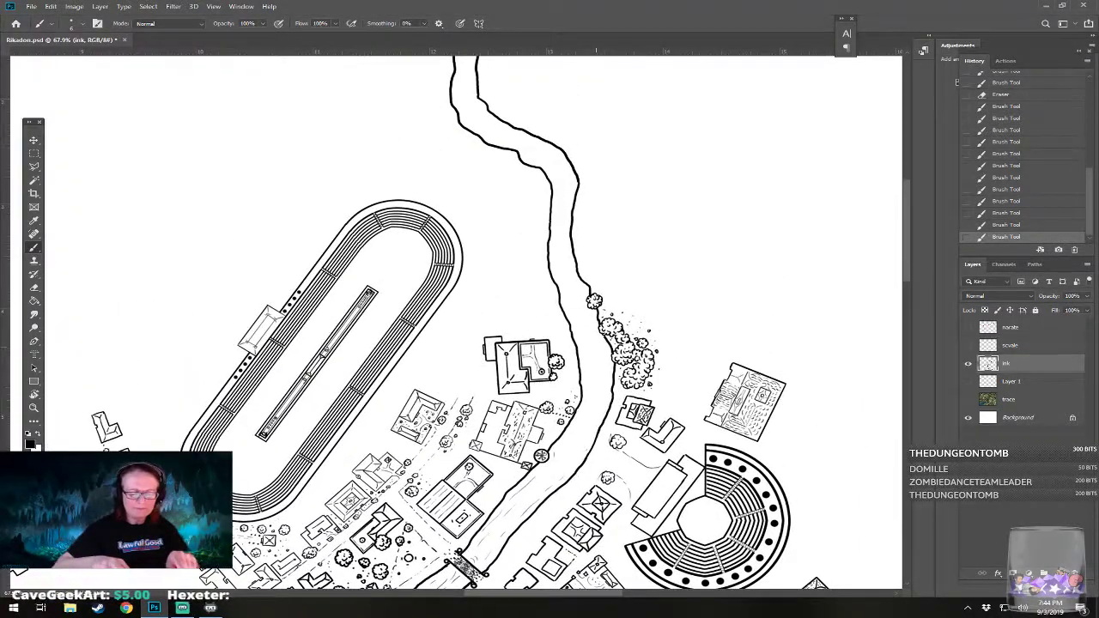
Step: Ink flow lines in the river bend past the theater road, up to the tree cluster on the bank
scroll(598, 464, "up", 2)
mouse_move(600, 309)
left_mouse_down()
mouse_move(609, 363)
mouse_move(595, 418)
mouse_move(574, 396)
mouse_move(587, 383)
mouse_move(586, 358)
left_mouse_up()
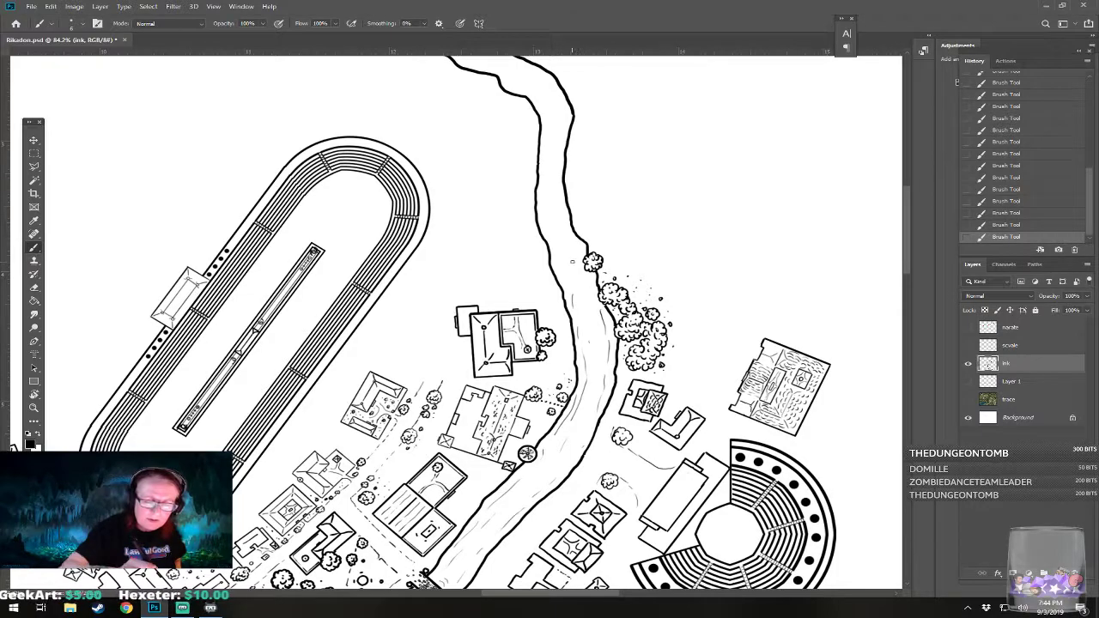
left_click_drag(556, 237, 562, 269)
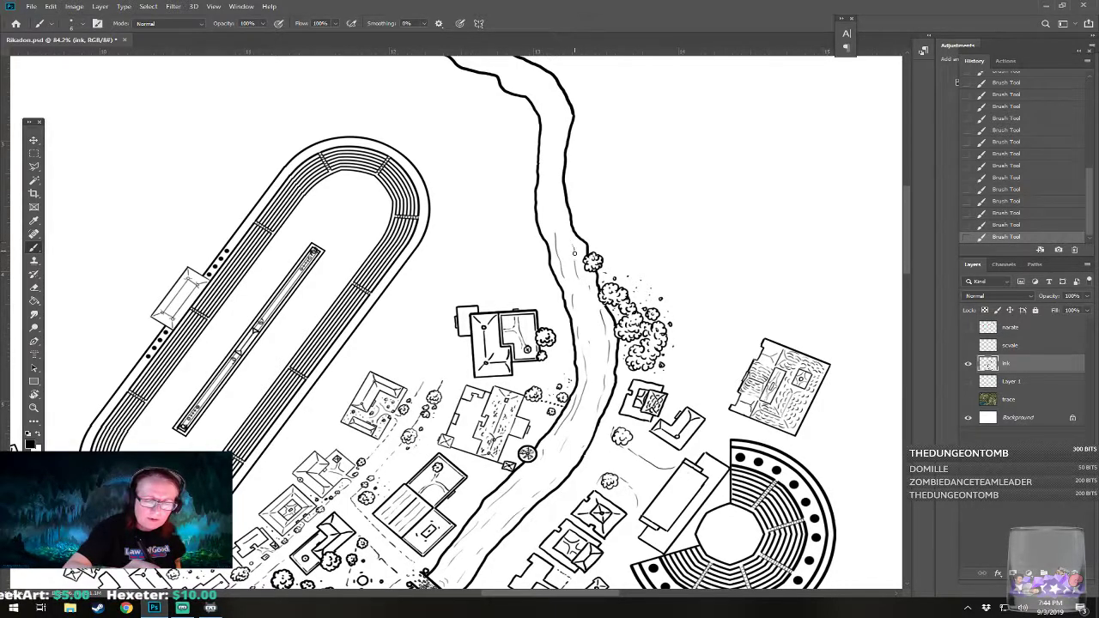
Step: Ink flow lines in the river from the tree cluster up through the narrow bends north of the racetrack
mouse_move(542, 183)
left_mouse_down()
mouse_move(546, 221)
mouse_move(563, 222)
mouse_move(517, 490)
left_mouse_up()
mouse_move(495, 352)
left_mouse_down()
mouse_move(520, 386)
mouse_move(522, 424)
mouse_move(527, 416)
mouse_move(520, 458)
left_mouse_up()
left_click_drag(512, 440, 510, 446)
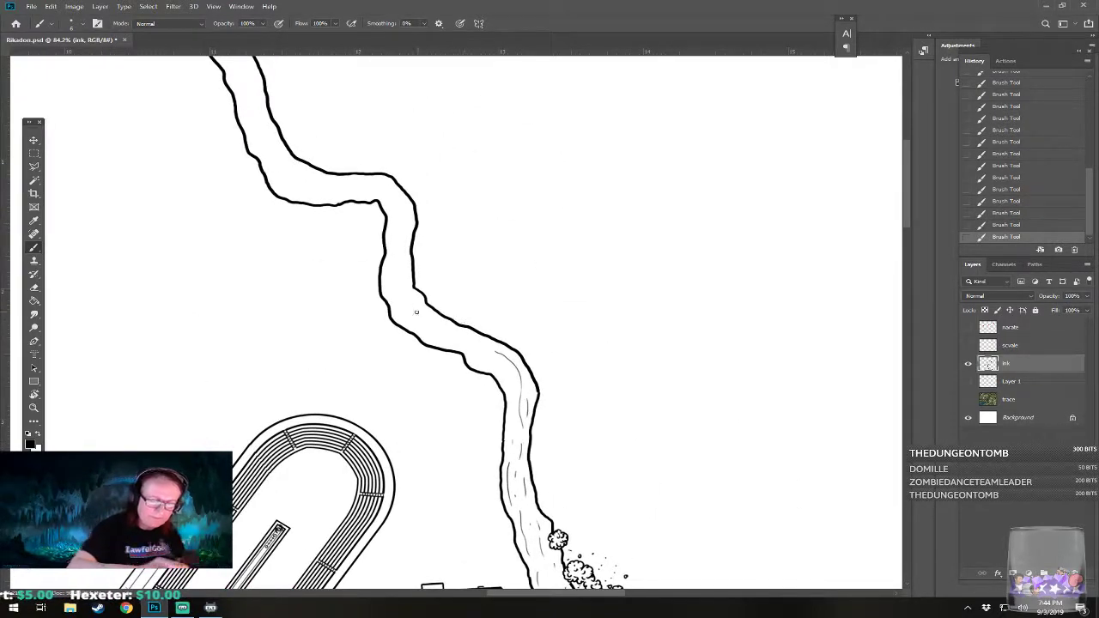
mouse_move(393, 270)
left_mouse_down()
mouse_move(409, 323)
mouse_move(492, 369)
mouse_move(593, 516)
left_mouse_up()
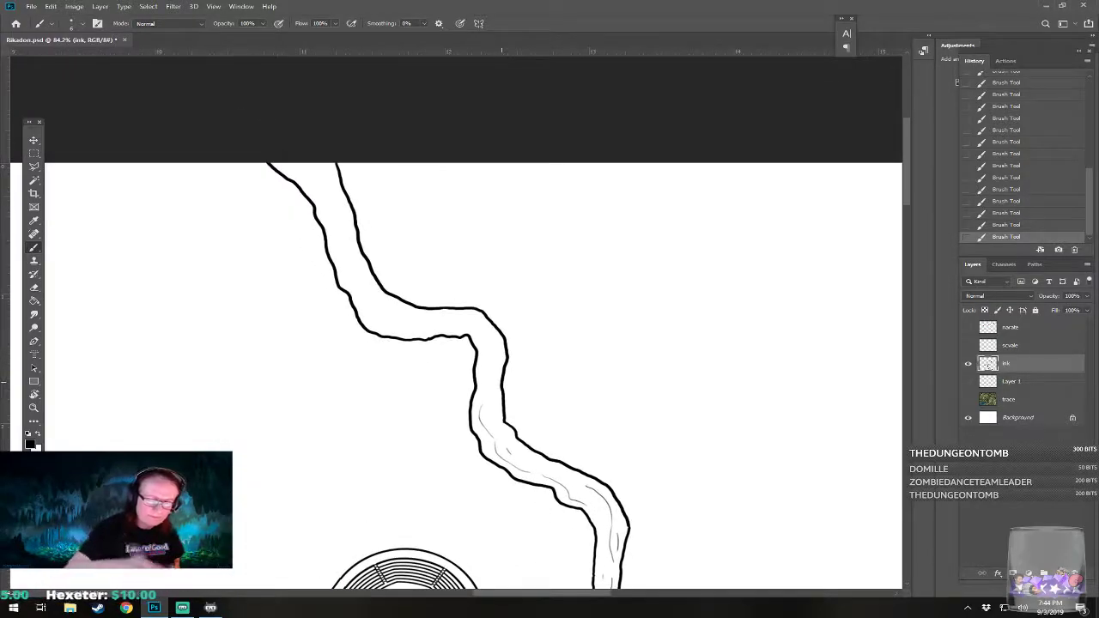
Step: Continue the flow lines through the river's uppermost S-bend to the northern edge of the map
mouse_move(441, 316)
left_mouse_down()
mouse_move(484, 331)
mouse_move(492, 383)
left_mouse_up()
left_click_drag(494, 343, 494, 405)
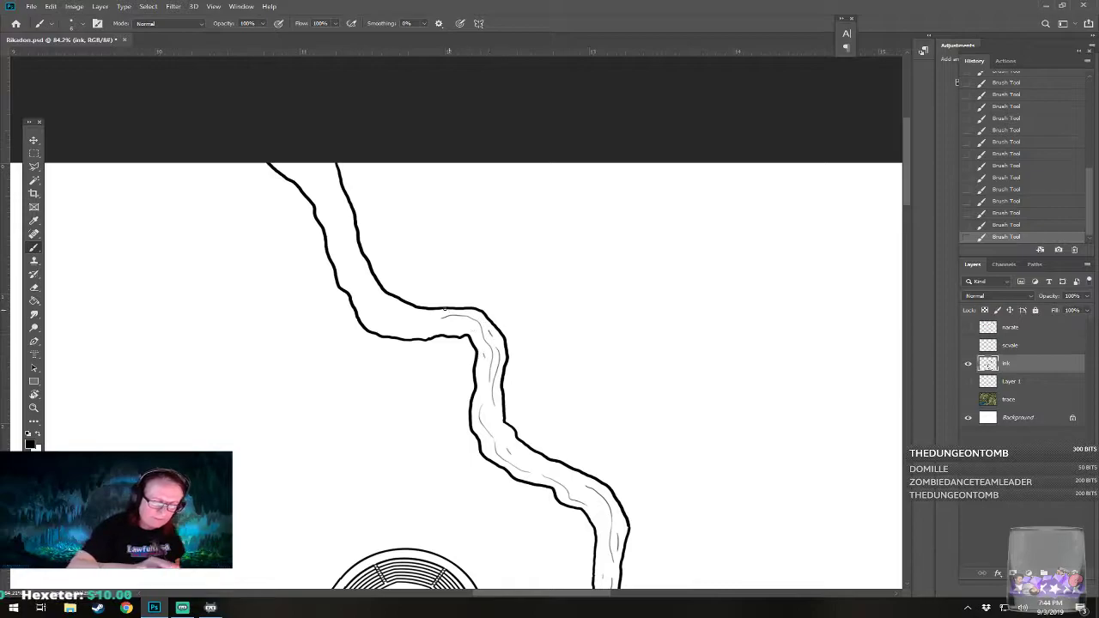
left_click_drag(344, 261, 391, 324)
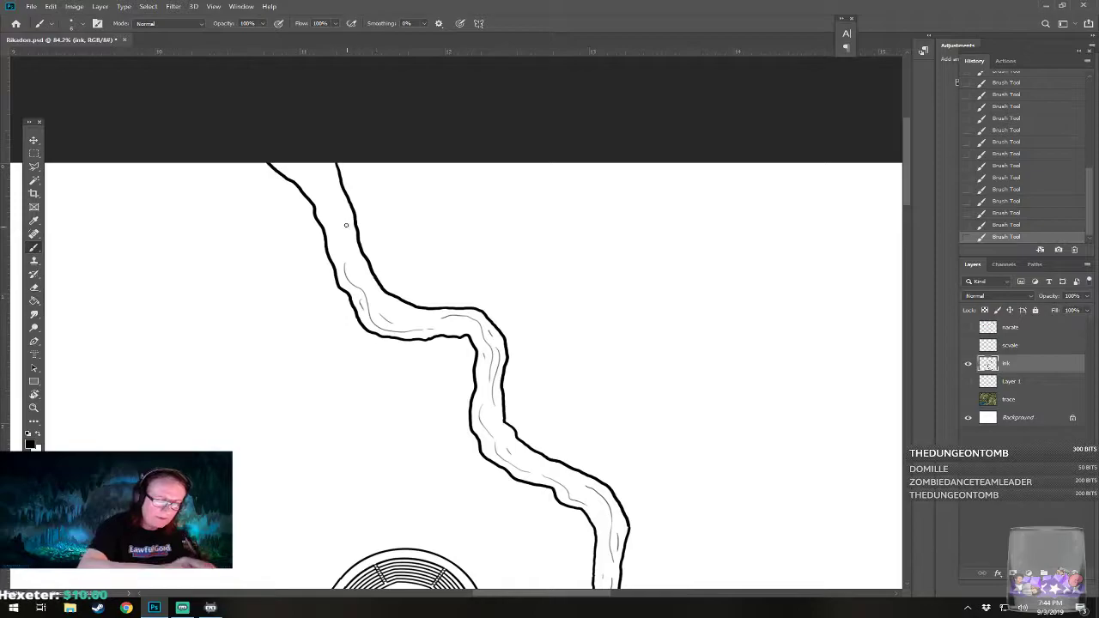
left_click_drag(324, 175, 344, 242)
left_click_drag(294, 165, 328, 229)
Step: Ink curved ripple lines in the harbor around the three western piers
scroll(362, 276, "down", 5)
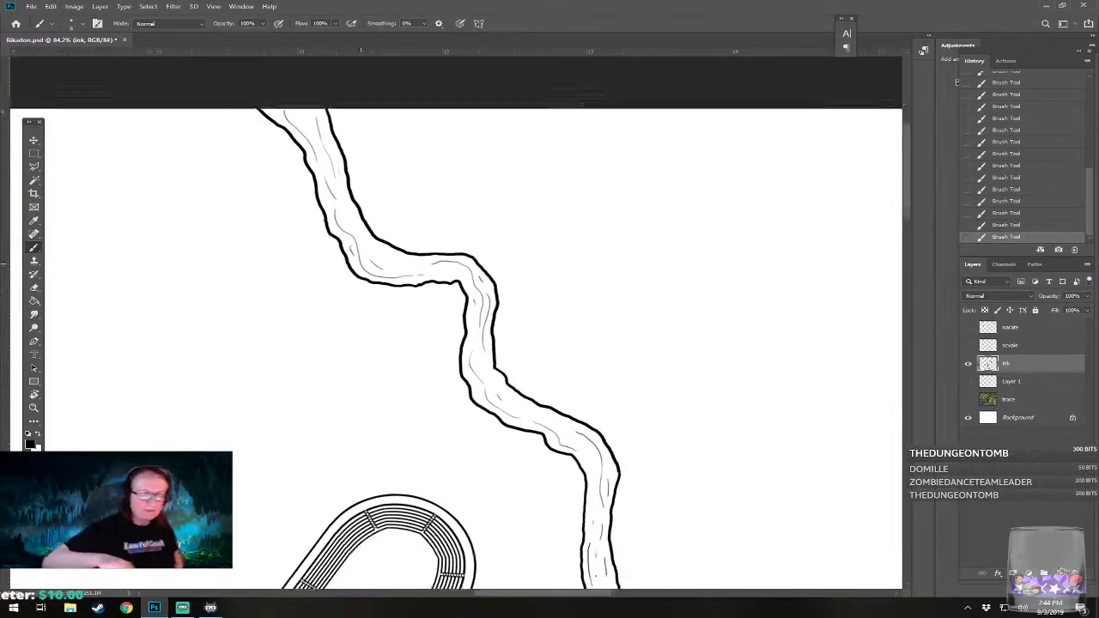
scroll(362, 276, "down", 4)
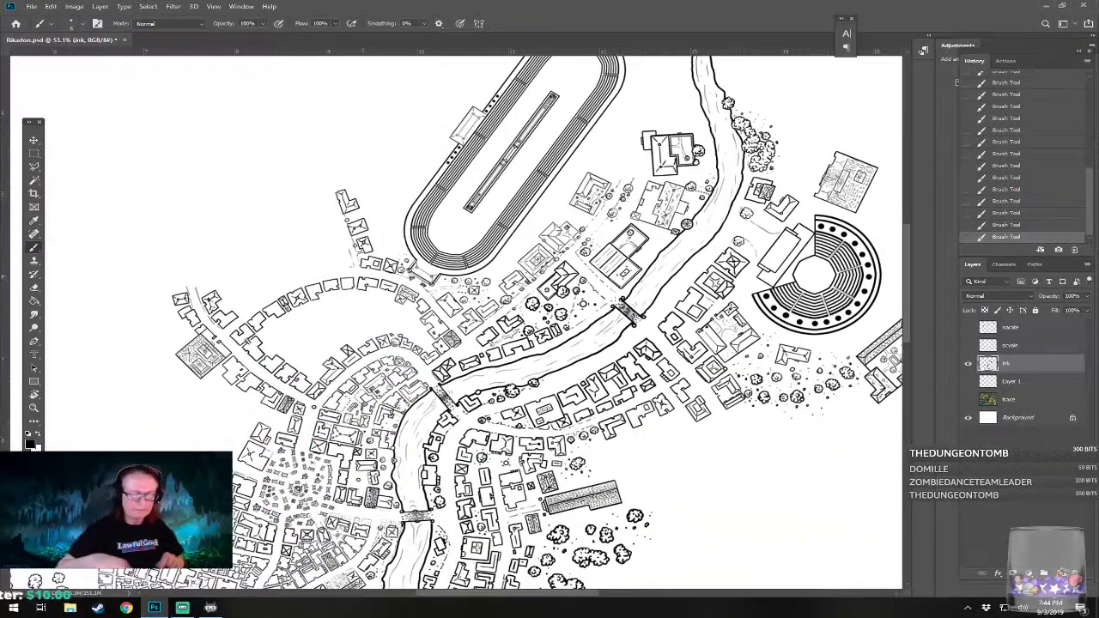
scroll(456, 322, "down", 3)
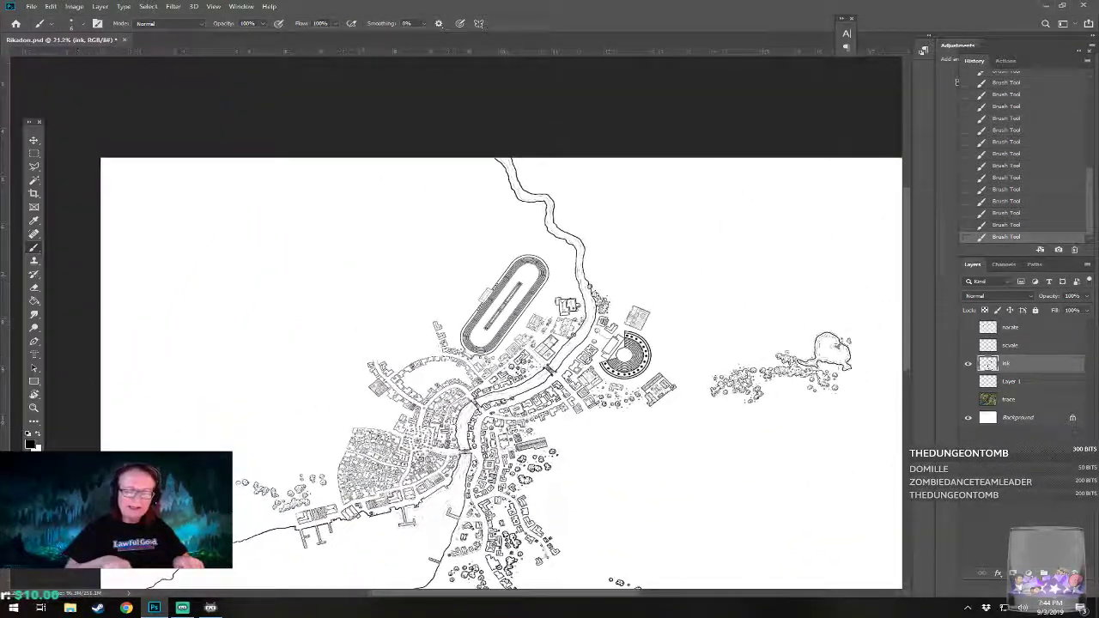
scroll(455, 322, "down", 2)
scroll(456, 322, "up", 6)
scroll(305, 129, "up", 5)
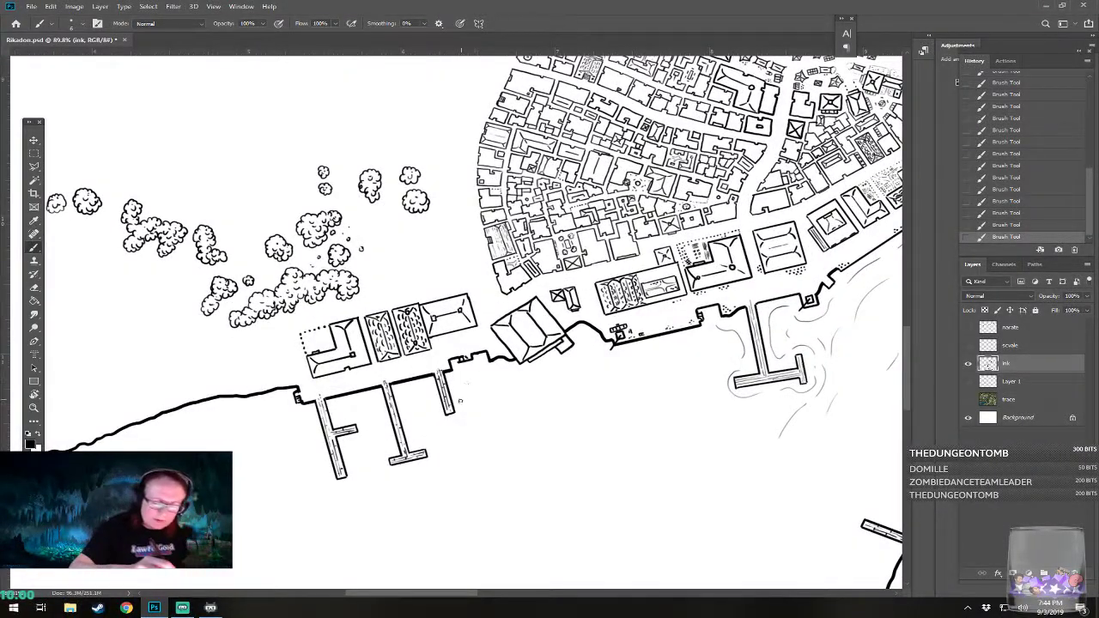
mouse_move(459, 400)
left_mouse_down()
mouse_move(444, 419)
mouse_move(470, 407)
mouse_move(455, 424)
left_mouse_up()
mouse_move(426, 391)
left_mouse_down()
mouse_move(416, 440)
mouse_move(430, 462)
left_mouse_up()
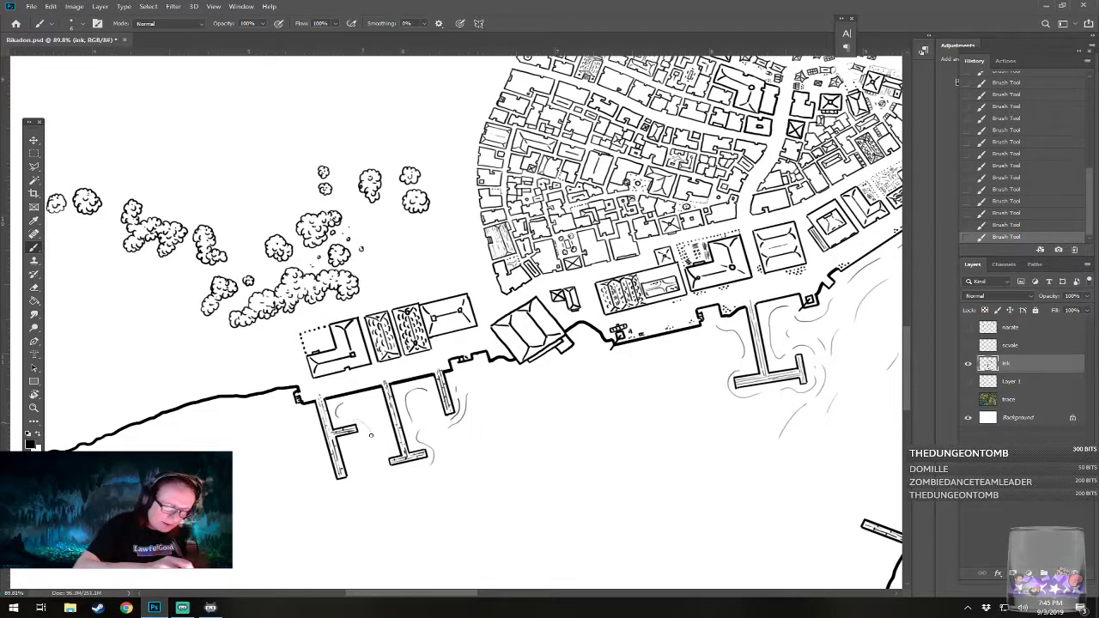
mouse_move(376, 408)
left_mouse_down()
mouse_move(383, 445)
mouse_move(348, 488)
mouse_move(636, 399)
left_mouse_up()
mouse_move(668, 355)
left_mouse_down()
mouse_move(637, 415)
mouse_move(593, 416)
left_mouse_up()
Step: Ink wavy ripple lines in the water along the coastline west of the piers, down toward the map's western edge
left_click_drag(509, 310, 502, 340)
left_click_drag(524, 347, 532, 402)
mouse_move(480, 337)
left_mouse_down()
mouse_move(422, 328)
mouse_move(410, 342)
mouse_move(321, 372)
mouse_move(326, 363)
mouse_move(230, 386)
mouse_move(183, 427)
mouse_move(149, 433)
mouse_move(212, 428)
mouse_move(190, 440)
mouse_move(263, 397)
mouse_move(253, 395)
mouse_move(314, 393)
mouse_move(284, 418)
mouse_move(458, 349)
mouse_move(497, 363)
mouse_move(537, 433)
mouse_move(569, 420)
mouse_move(588, 441)
mouse_move(649, 425)
mouse_move(726, 337)
left_mouse_up()
left_click_drag(515, 343, 864, 232)
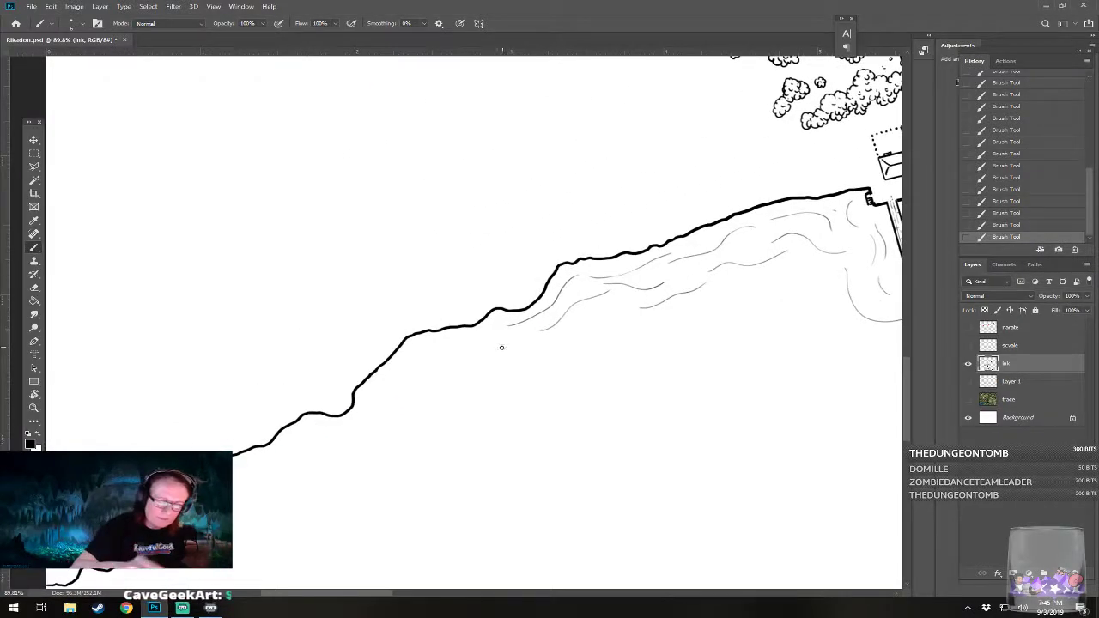
mouse_move(481, 342)
left_mouse_down()
mouse_move(383, 392)
mouse_move(343, 445)
mouse_move(292, 438)
mouse_move(248, 481)
mouse_move(523, 362)
mouse_move(464, 373)
mouse_move(425, 417)
mouse_move(309, 466)
mouse_move(390, 457)
mouse_move(490, 405)
mouse_move(513, 384)
mouse_move(504, 367)
left_mouse_up()
left_click_drag(654, 212, 380, 376)
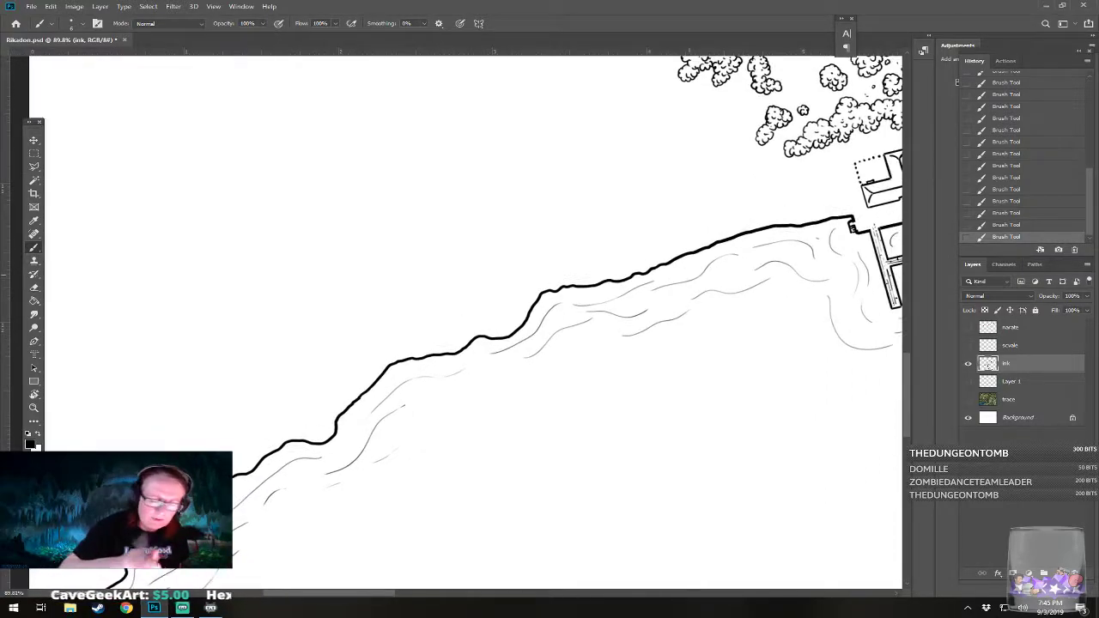
Step: Add short broken ripple strokes farther offshore from the western coastline, undoing one stroke and placing another closer to shore
left_click_drag(466, 395, 448, 402)
left_click_drag(525, 386, 570, 371)
left_click_drag(611, 336, 646, 331)
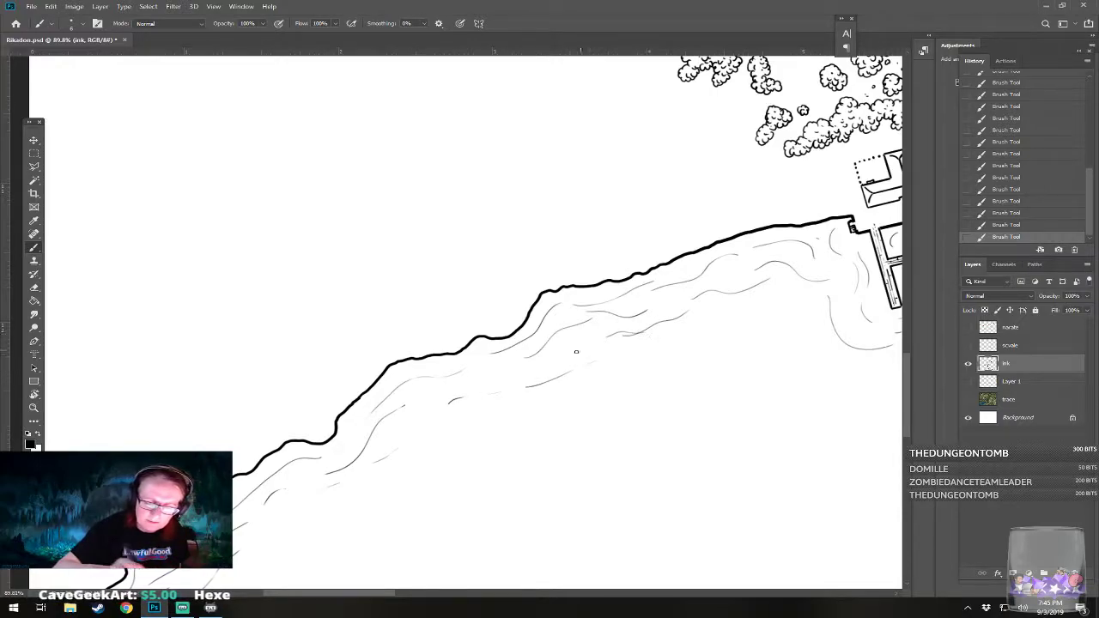
key("ctrl+z")
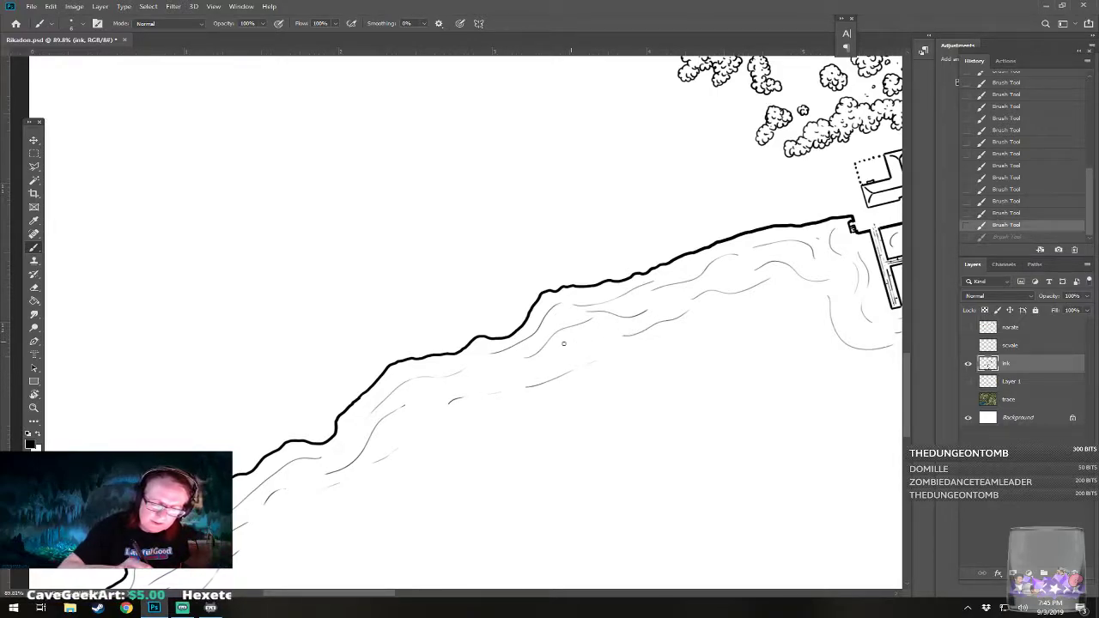
left_click_drag(564, 348, 599, 337)
Step: Review the whole inked city map and save the document
scroll(391, 471, "down", 5)
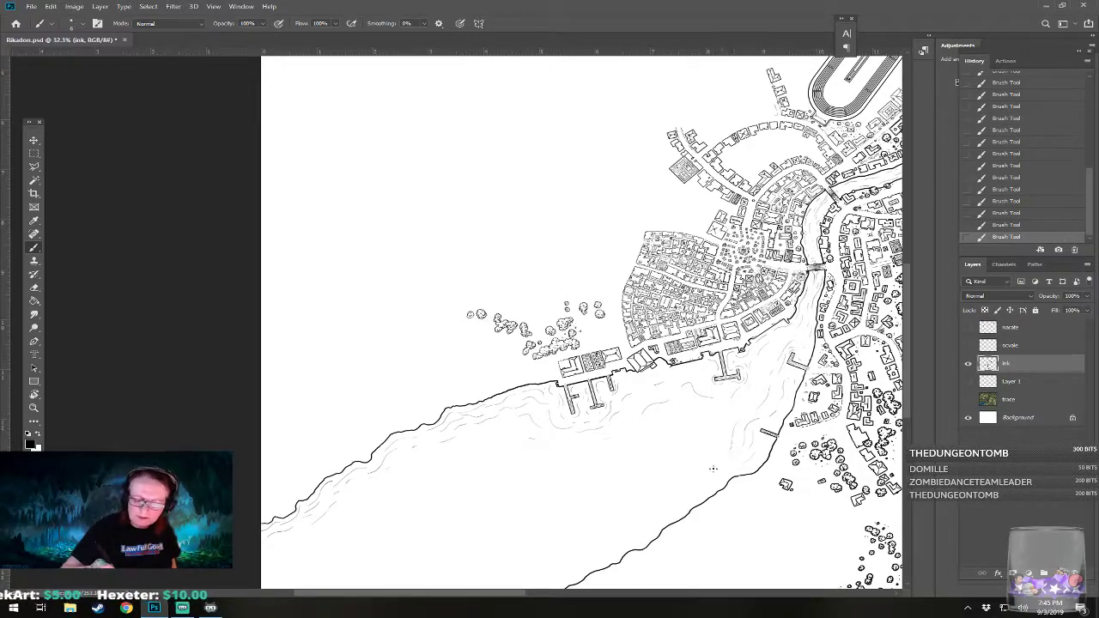
left_click_drag(710, 481, 469, 453)
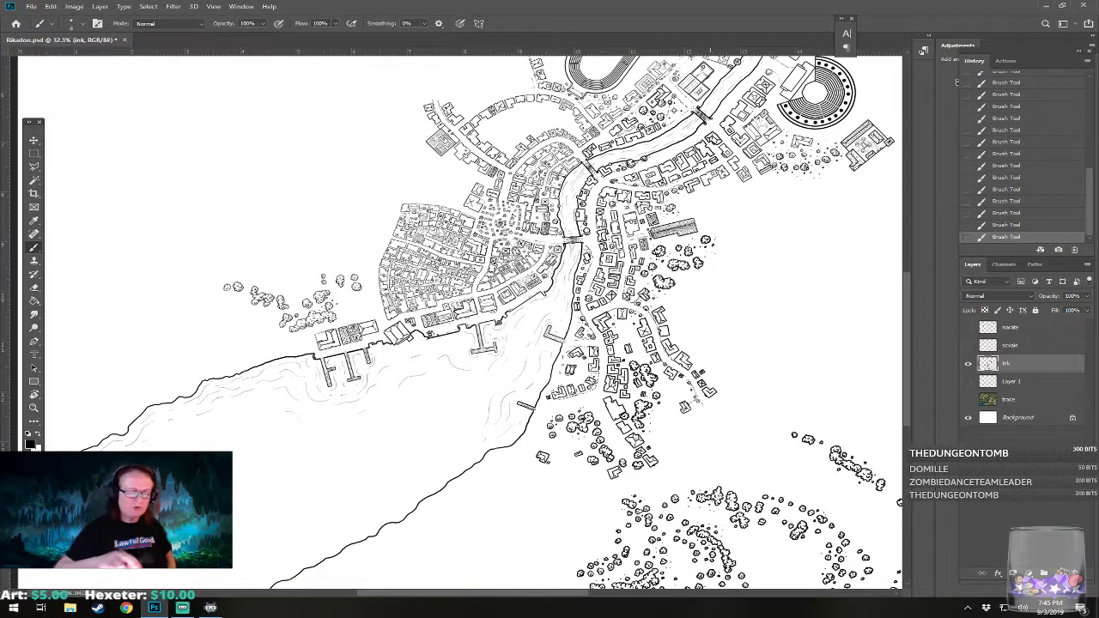
scroll(460, 322, "down", 2)
scroll(460, 322, "up", 2)
scroll(460, 322, "down", 2)
scroll(456, 322, "up", 3)
scroll(456, 321, "down", 2)
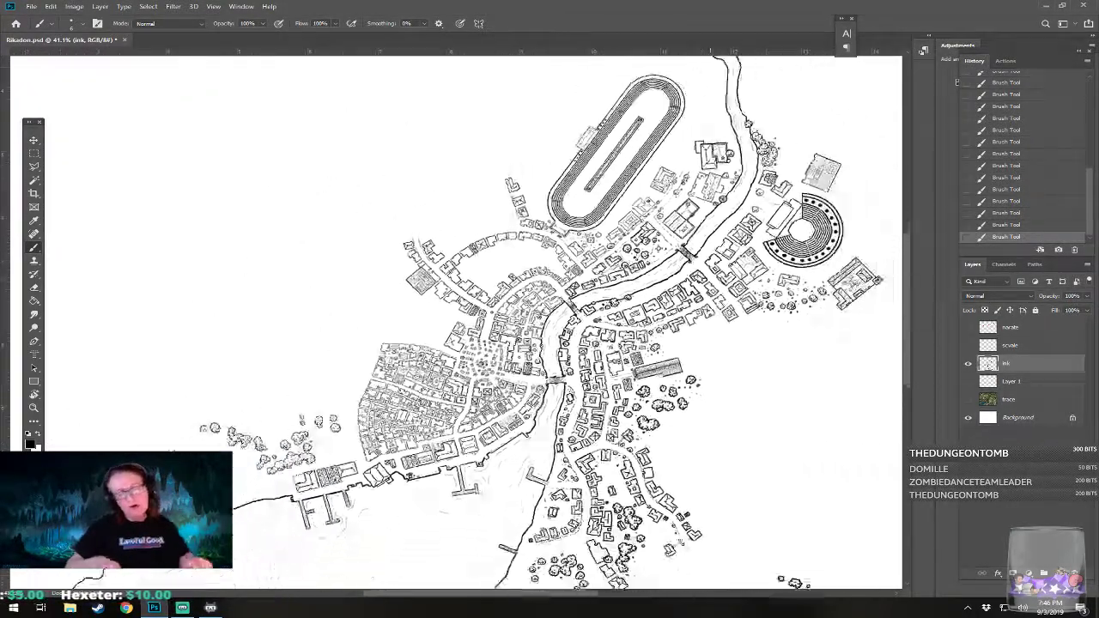
scroll(456, 322, "down", 4)
scroll(456, 322, "up", 1)
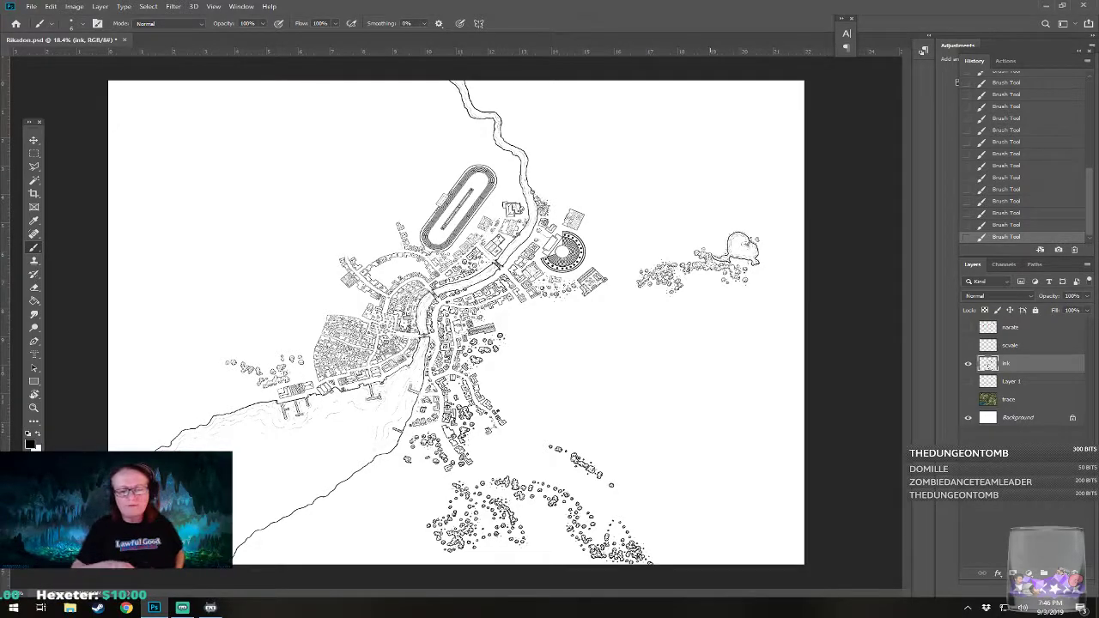
scroll(436, 313, "up", 1)
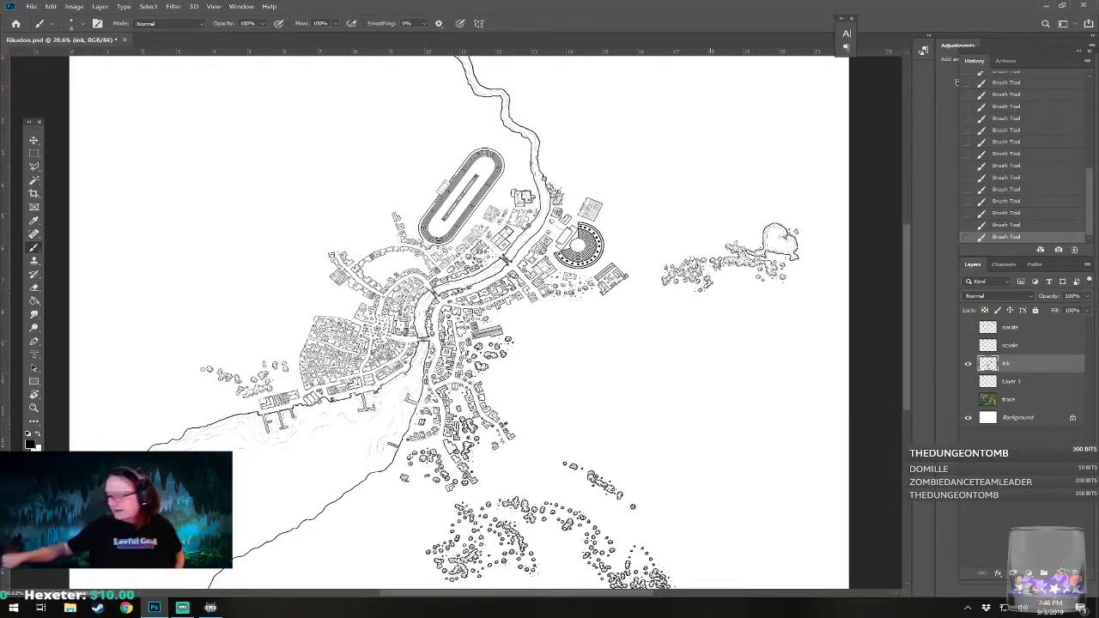
key("ctrl+s")
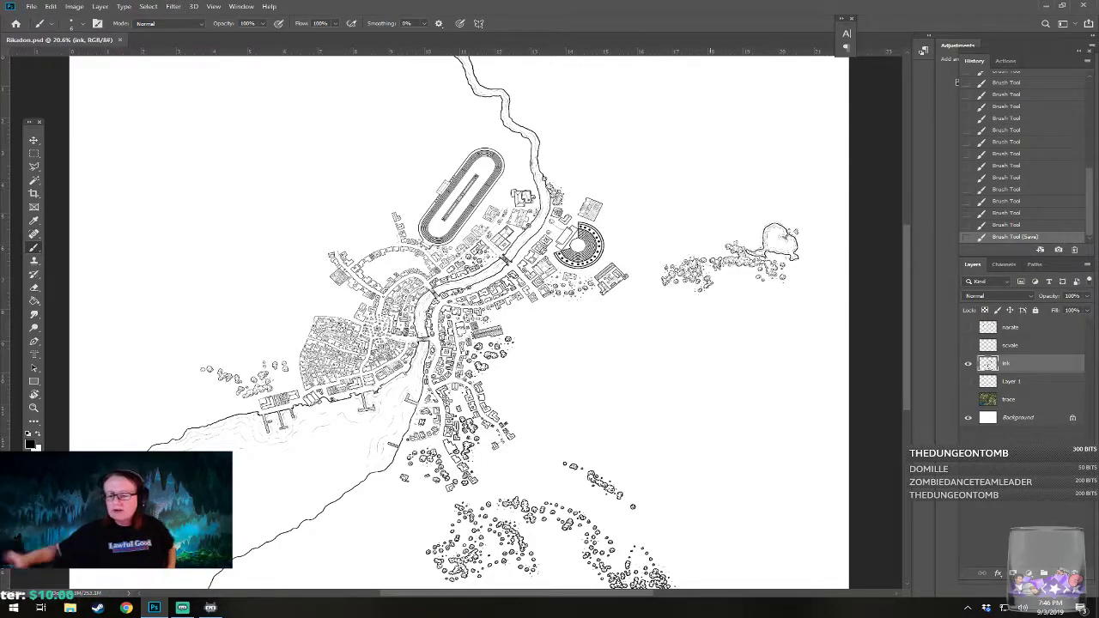
Step: Show the narate layer and clear all its old annotations, undoing a mistaken clear of the ink layer
left_click(969, 328)
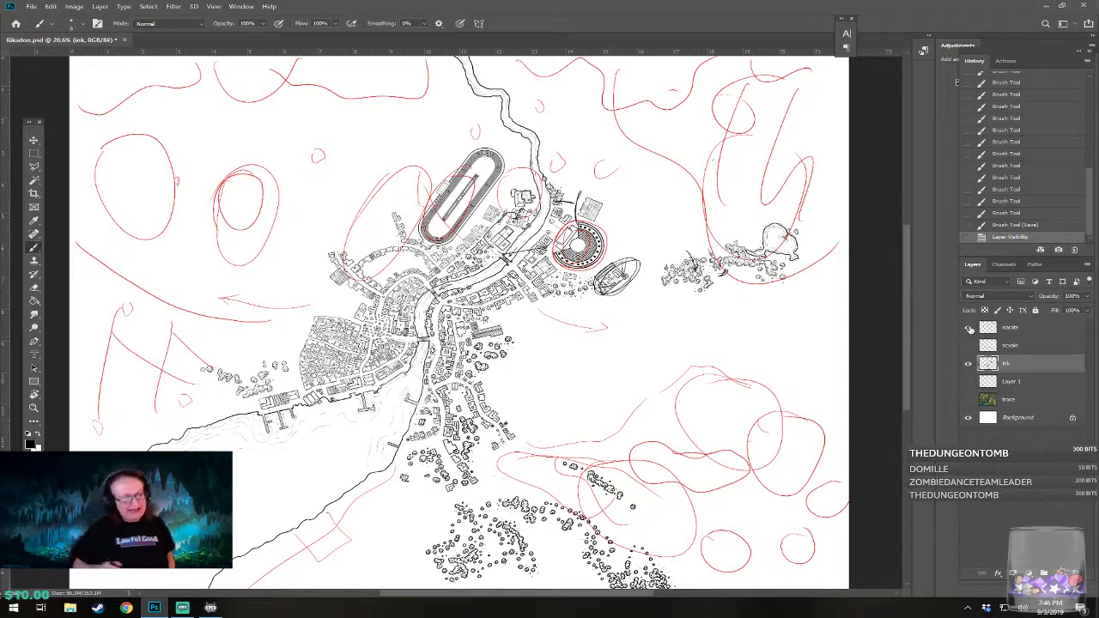
key("ctrl+a")
key("Delete")
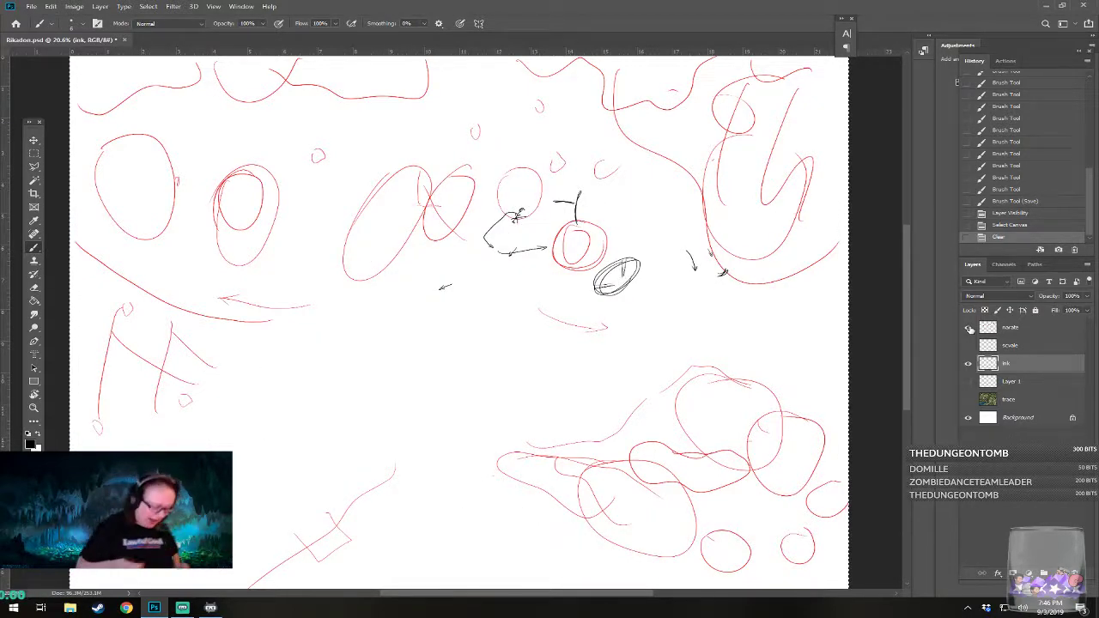
key("ctrl+z")
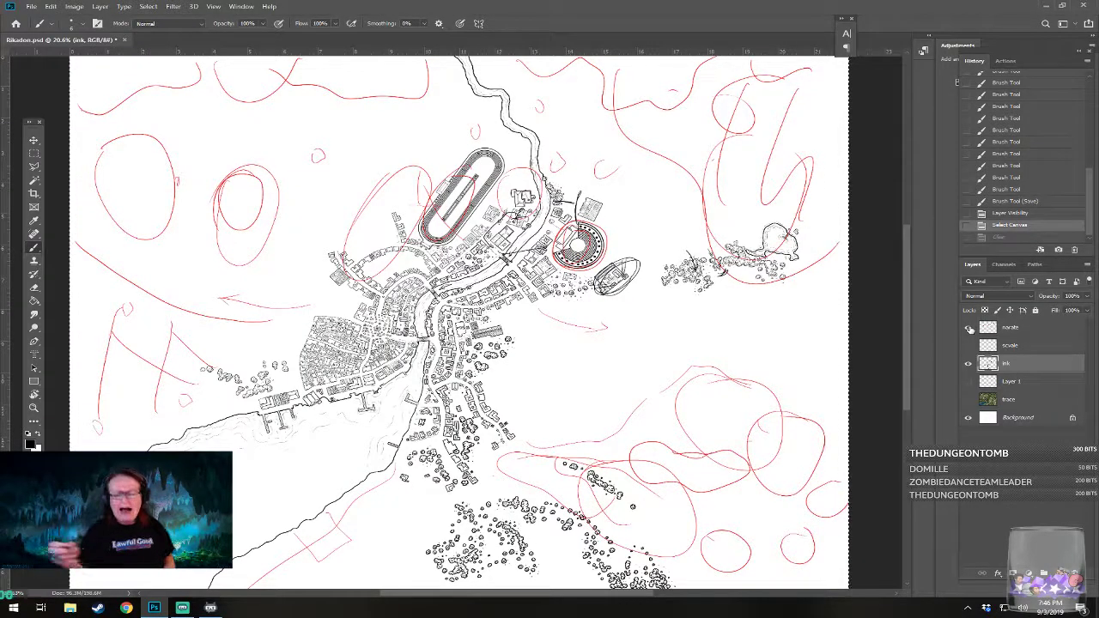
left_click(1013, 328)
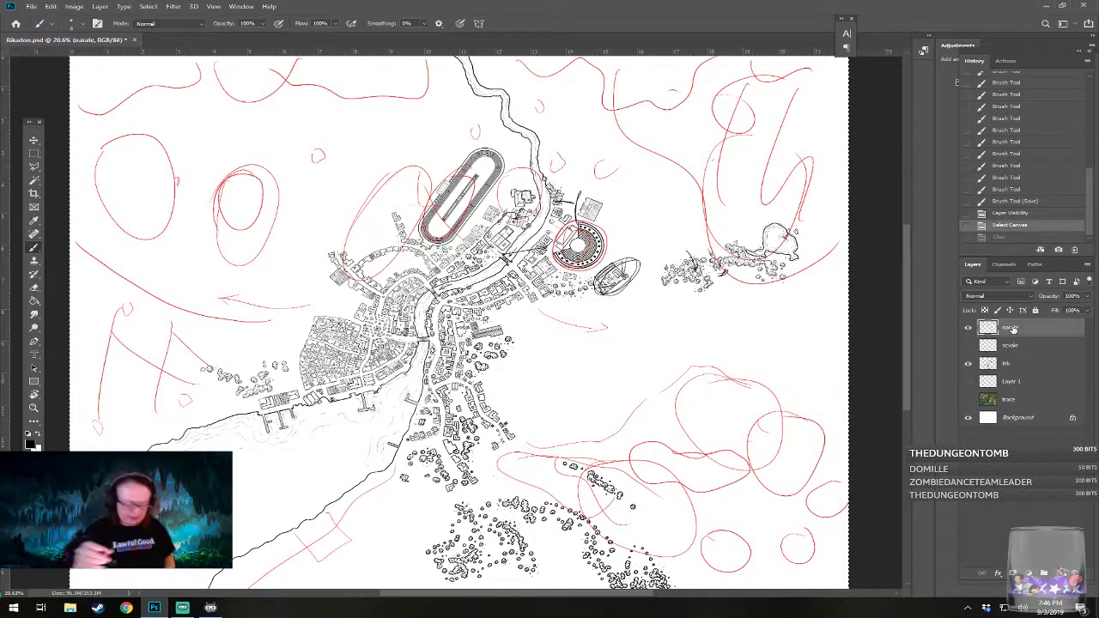
key("Delete")
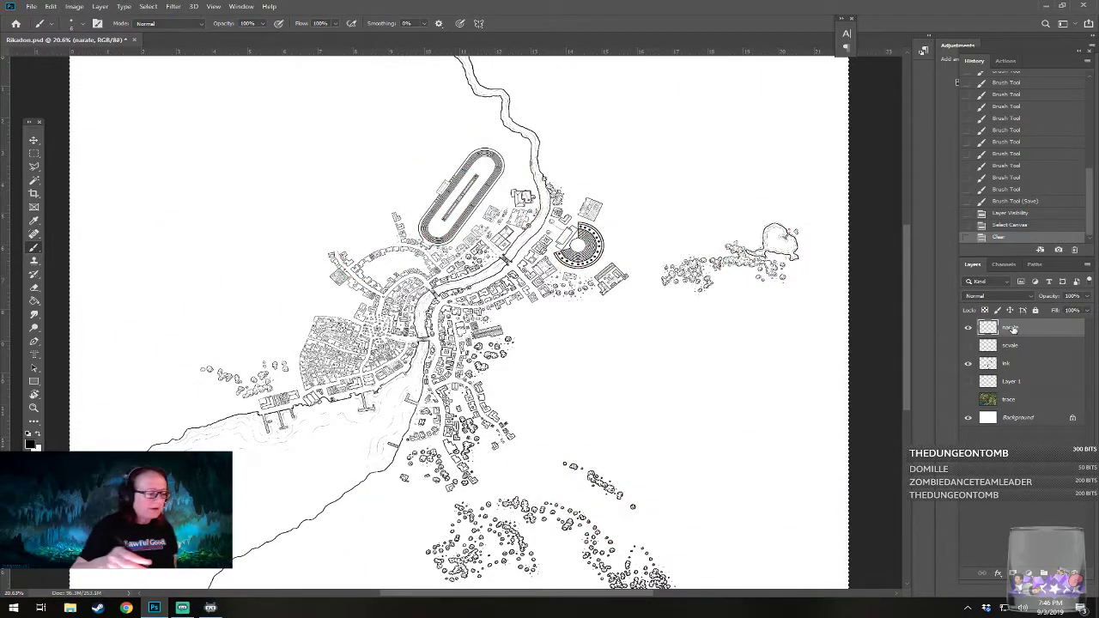
Step: Set the foreground color to bright red and show the trace layer beneath the ink
left_click(30, 443)
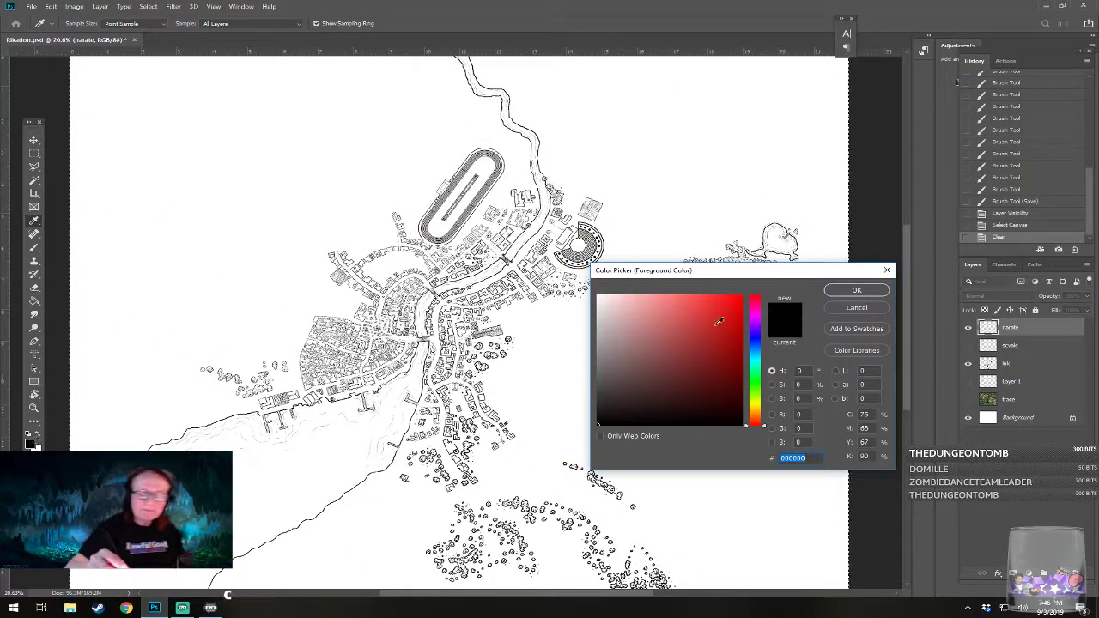
left_click(842, 290)
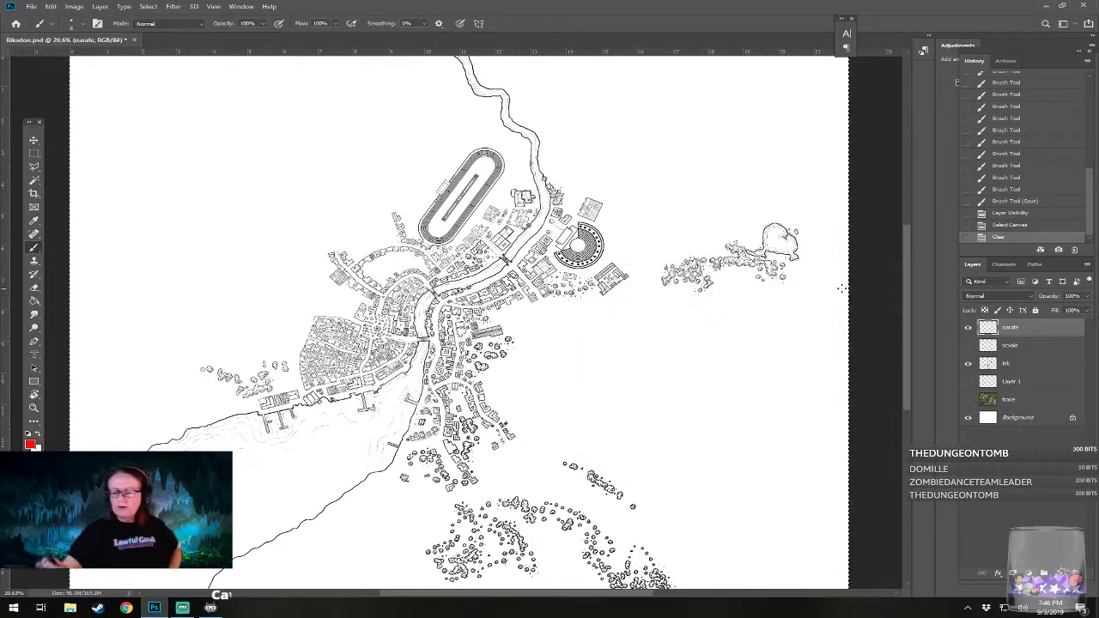
left_click(968, 399)
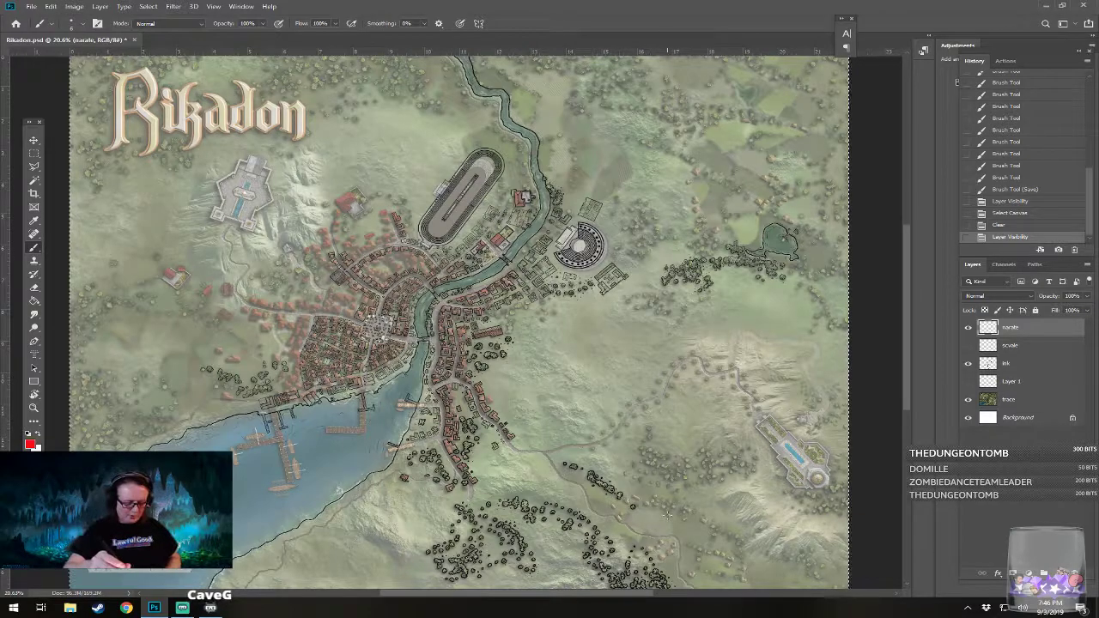
Step: Circle in red the southeastern woodland, the hilltop fortress beside it, and the northwestern castle on the narate layer
mouse_move(635, 450)
left_mouse_down()
mouse_move(644, 548)
mouse_move(692, 571)
mouse_move(759, 558)
mouse_move(726, 496)
mouse_move(679, 454)
mouse_move(642, 453)
left_mouse_up()
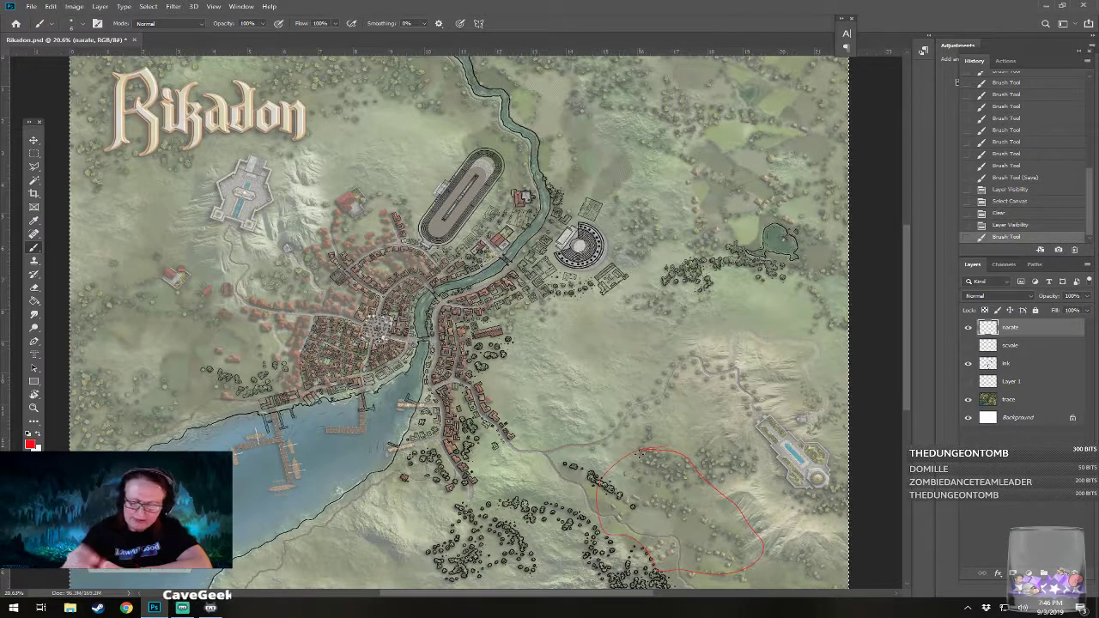
mouse_move(787, 405)
left_mouse_down()
mouse_move(742, 442)
mouse_move(752, 397)
left_mouse_up()
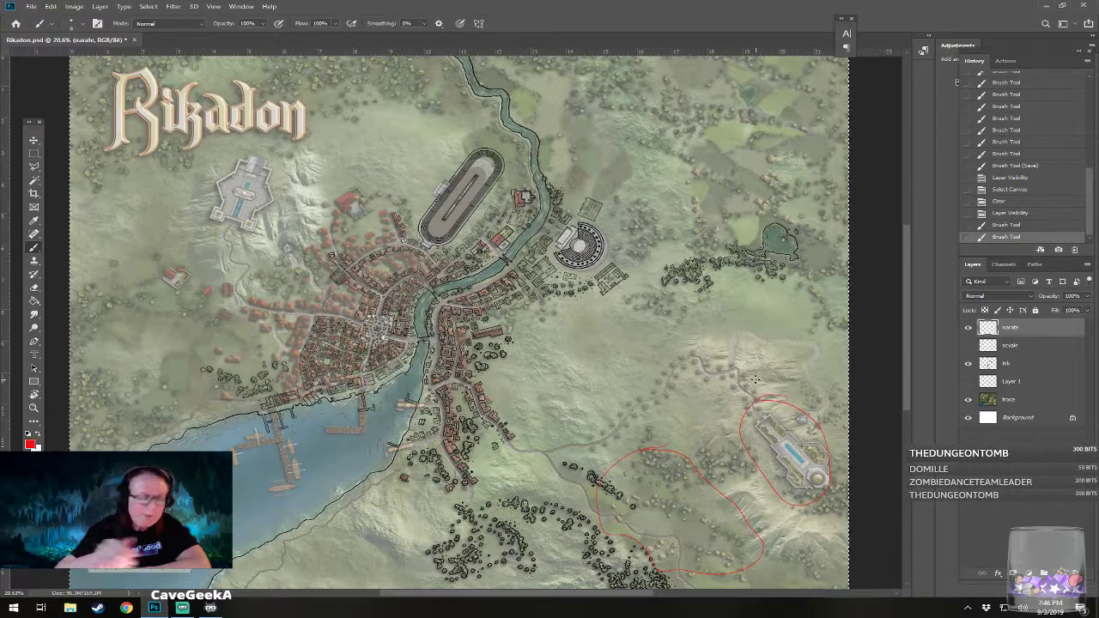
mouse_move(249, 143)
left_mouse_down()
mouse_move(199, 241)
mouse_move(297, 194)
mouse_move(219, 147)
left_mouse_up()
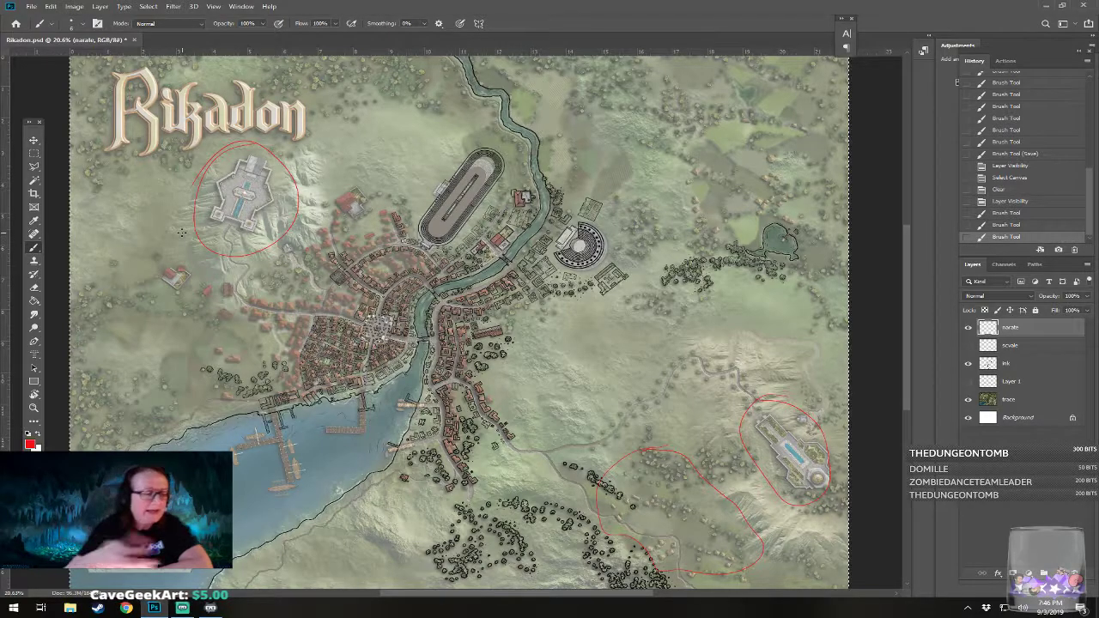
Step: Label the castle "1?", the southeastern fortress "2?" and the woodland "3?" in red
mouse_move(294, 160)
left_mouse_down()
mouse_move(300, 172)
mouse_move(307, 152)
left_mouse_up()
mouse_move(779, 374)
left_mouse_down()
mouse_move(791, 389)
mouse_move(803, 379)
left_mouse_up()
left_click(804, 384)
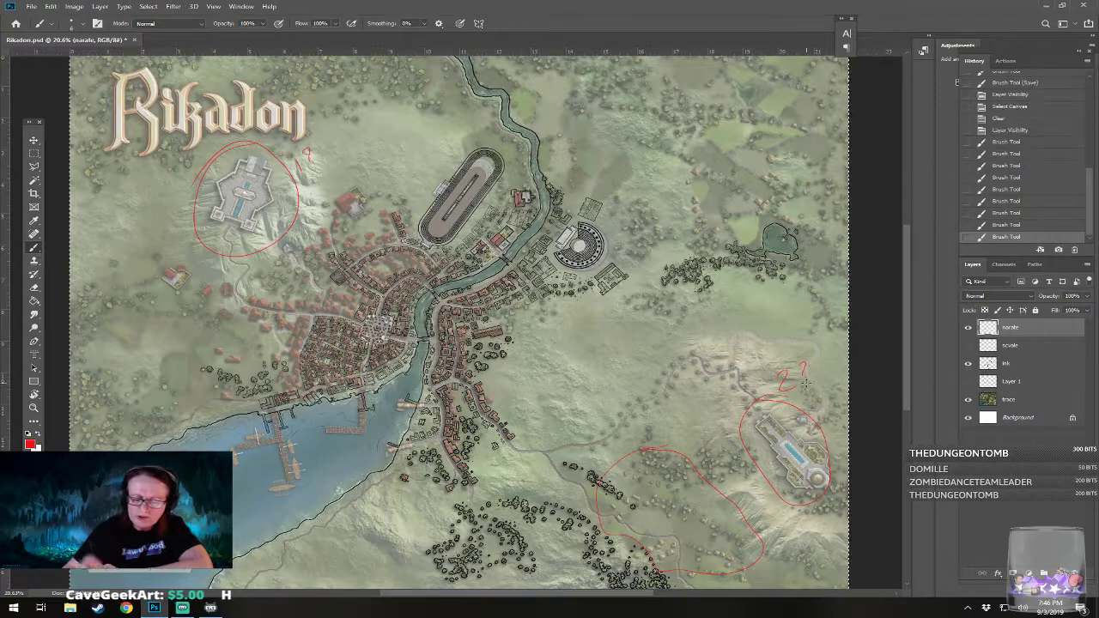
mouse_move(671, 495)
left_mouse_down()
mouse_move(678, 514)
mouse_move(698, 507)
left_mouse_up()
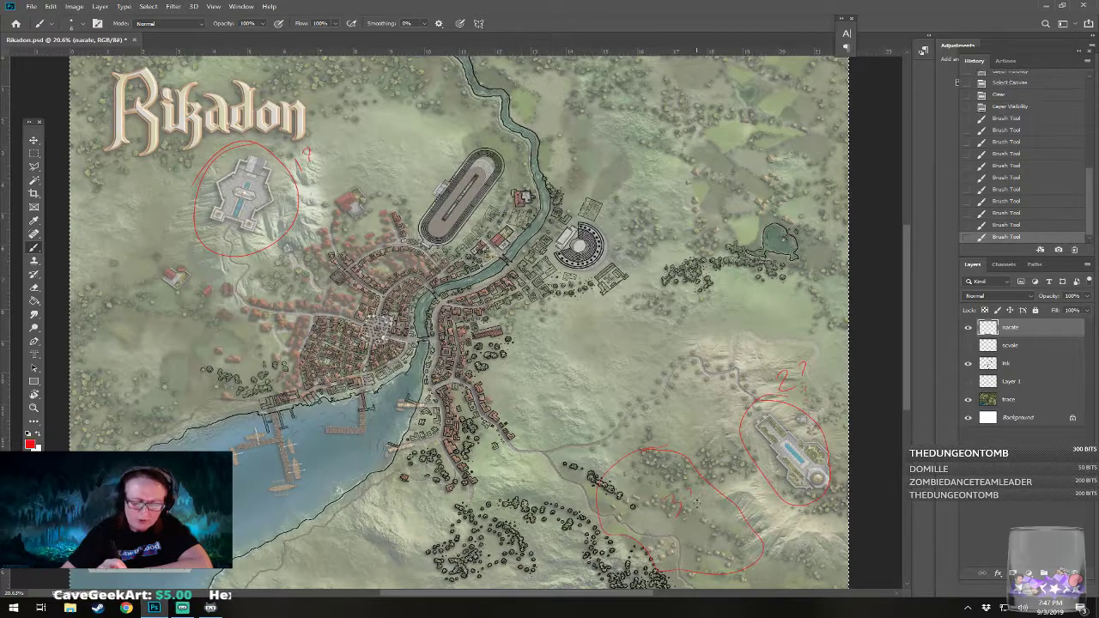
left_click(697, 506)
Step: Circle the eastern lake and its surrounding trees in red and label the area "4?"
mouse_move(760, 185)
left_mouse_down()
mouse_move(758, 206)
mouse_move(771, 204)
left_mouse_up()
left_click_drag(766, 187, 773, 206)
left_click(772, 216)
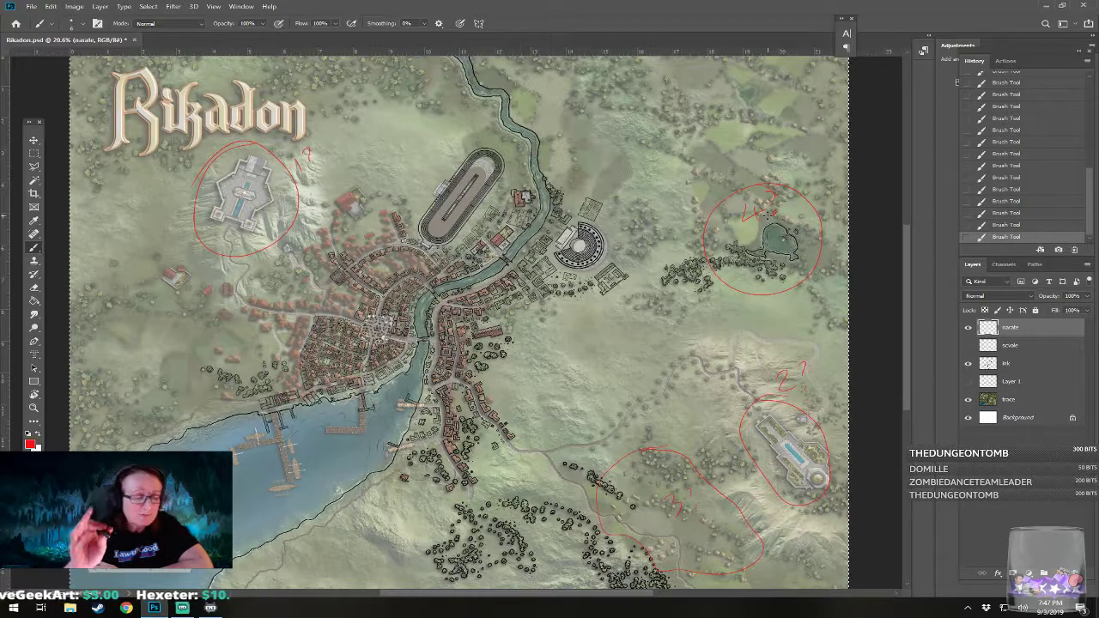
Step: Circle in red the uninked building groups northwest and west of the city, including the small outlying houses
mouse_move(360, 187)
left_mouse_down()
mouse_move(328, 245)
mouse_move(331, 211)
mouse_move(324, 225)
left_mouse_up()
mouse_move(353, 284)
left_mouse_down()
mouse_move(241, 333)
mouse_move(283, 387)
mouse_move(369, 300)
left_mouse_up()
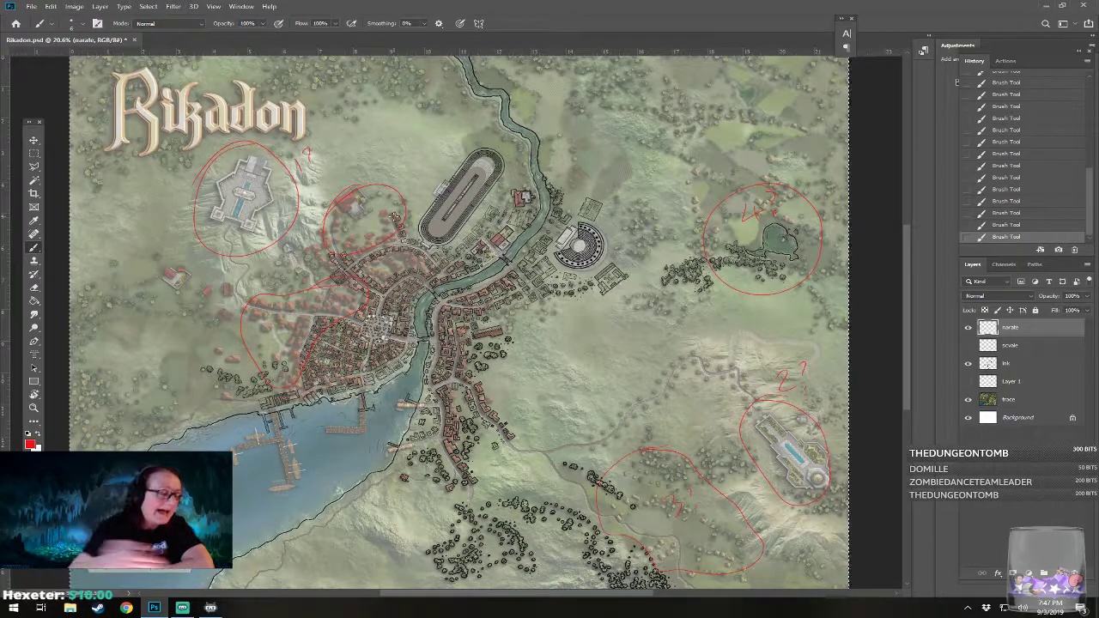
mouse_move(172, 267)
left_mouse_down()
mouse_move(220, 299)
mouse_move(214, 283)
left_mouse_up()
mouse_move(217, 307)
left_mouse_down()
mouse_move(219, 318)
mouse_move(222, 306)
left_mouse_up()
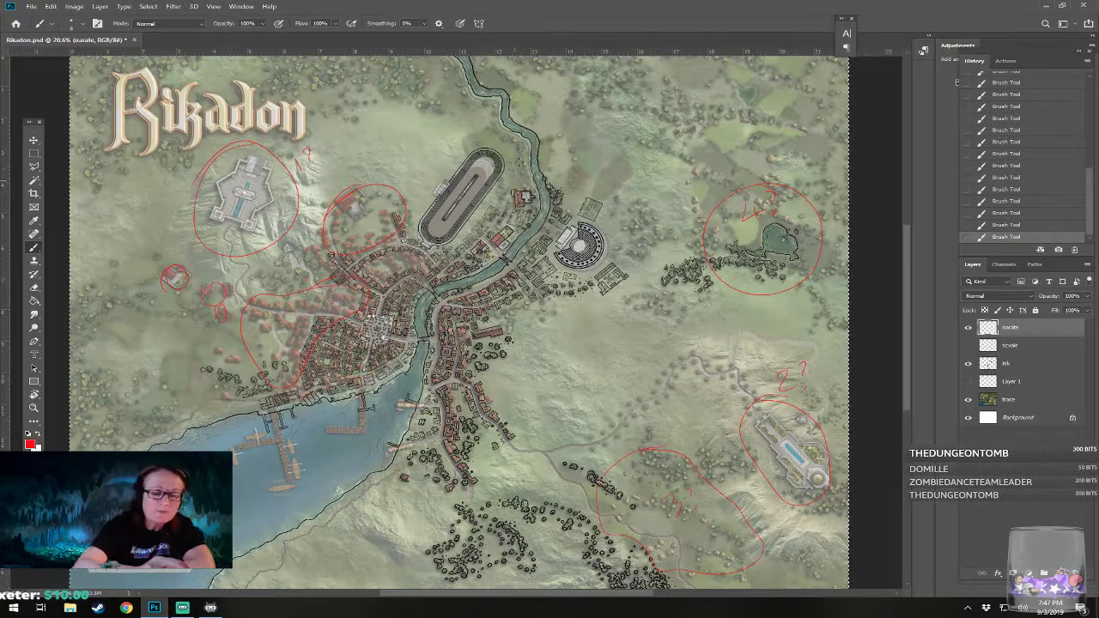
Step: Mark small red circles beside the northern river, east and southeast of the city, near both bay shores, and on the northeastern fields
left_click_drag(556, 160, 576, 129)
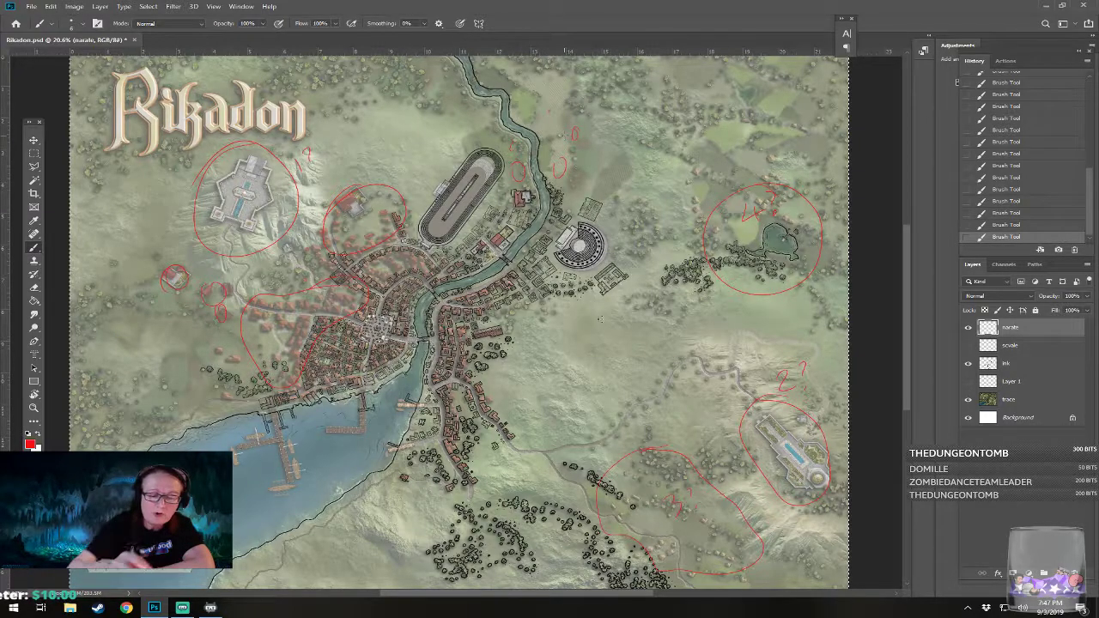
mouse_move(550, 318)
left_mouse_down()
mouse_move(534, 326)
mouse_move(551, 313)
left_mouse_up()
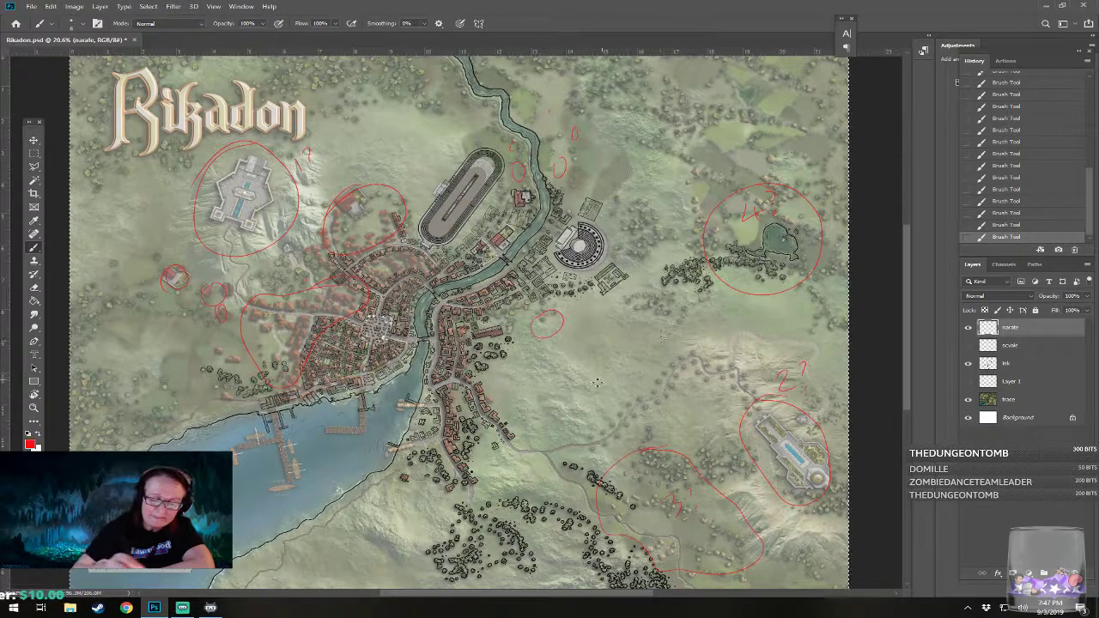
left_click_drag(558, 412, 560, 413)
mouse_move(515, 463)
left_mouse_down()
mouse_move(503, 474)
mouse_move(519, 485)
mouse_move(521, 464)
left_mouse_up()
left_click_drag(369, 513, 388, 514)
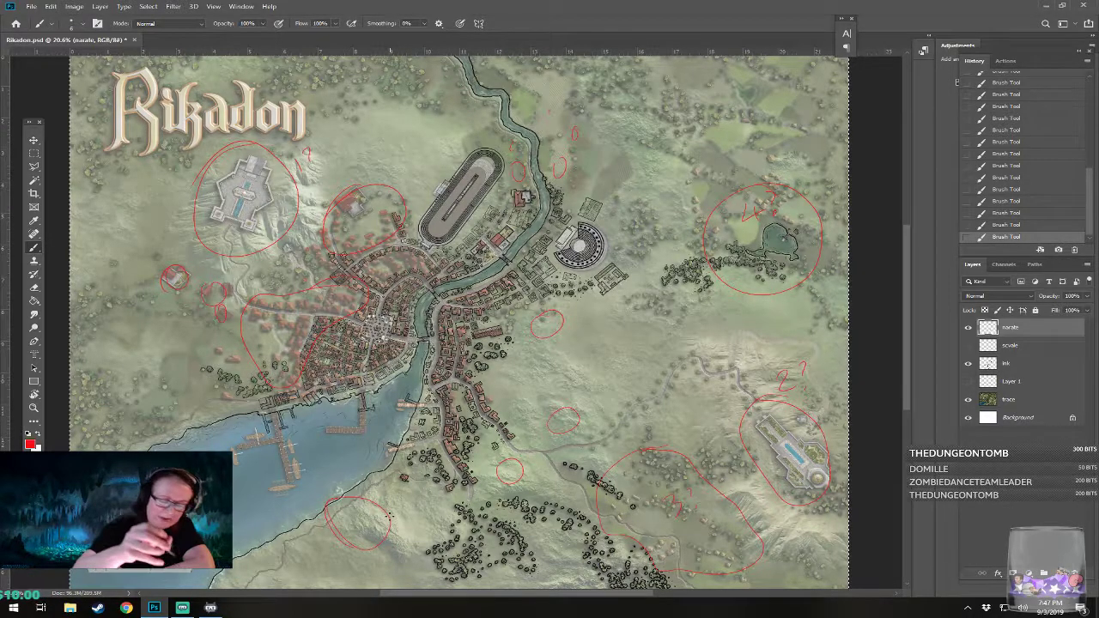
mouse_move(163, 398)
left_mouse_down()
mouse_move(150, 426)
mouse_move(171, 395)
left_mouse_up()
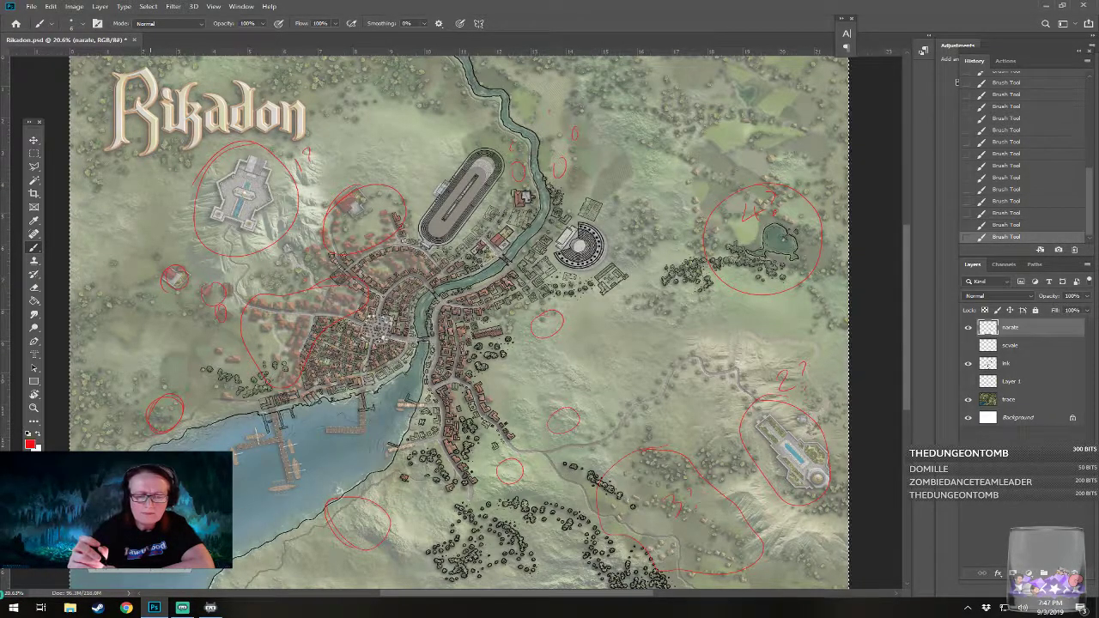
mouse_move(702, 110)
left_mouse_down()
mouse_move(728, 127)
mouse_move(692, 129)
mouse_move(723, 101)
left_mouse_up()
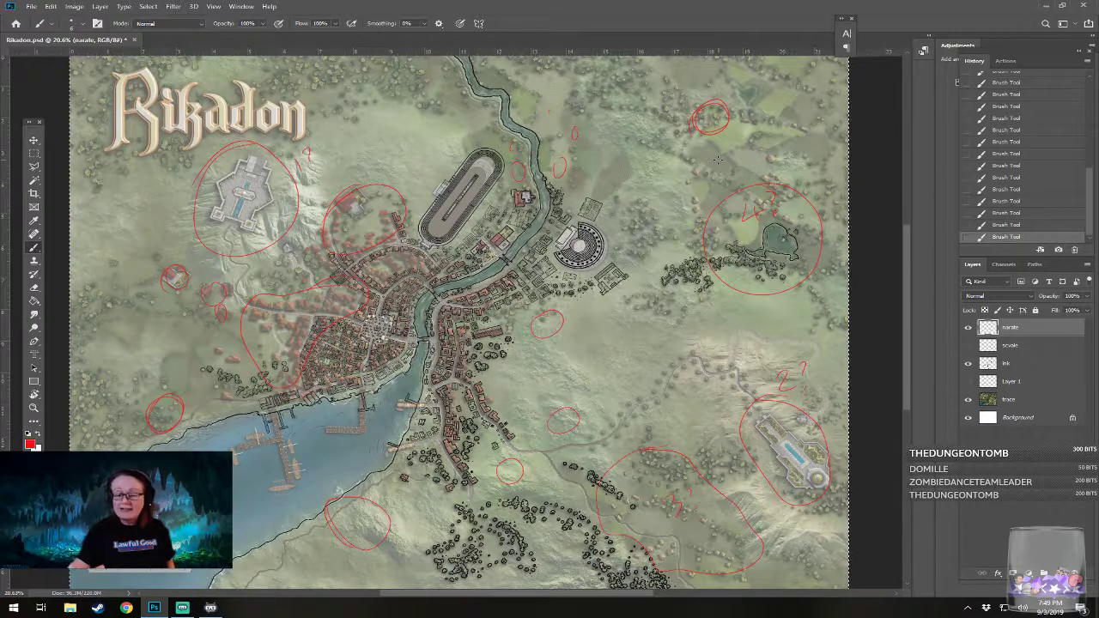
Step: Hide the trace layer and the narate layer, leaving only the ink line art over the white background
left_click(968, 399)
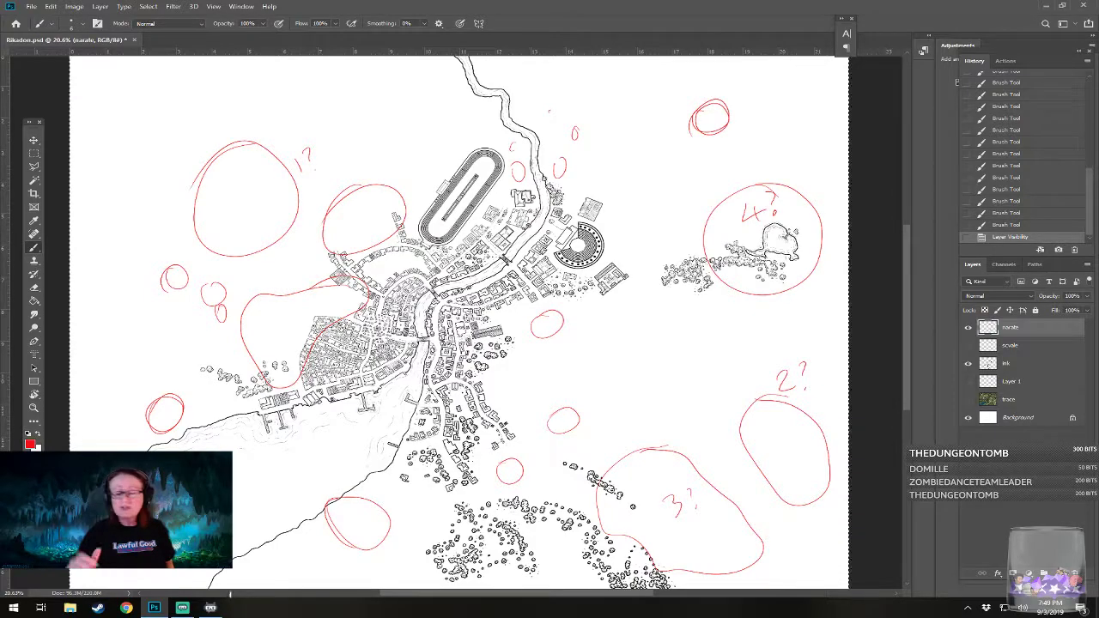
left_click(968, 327)
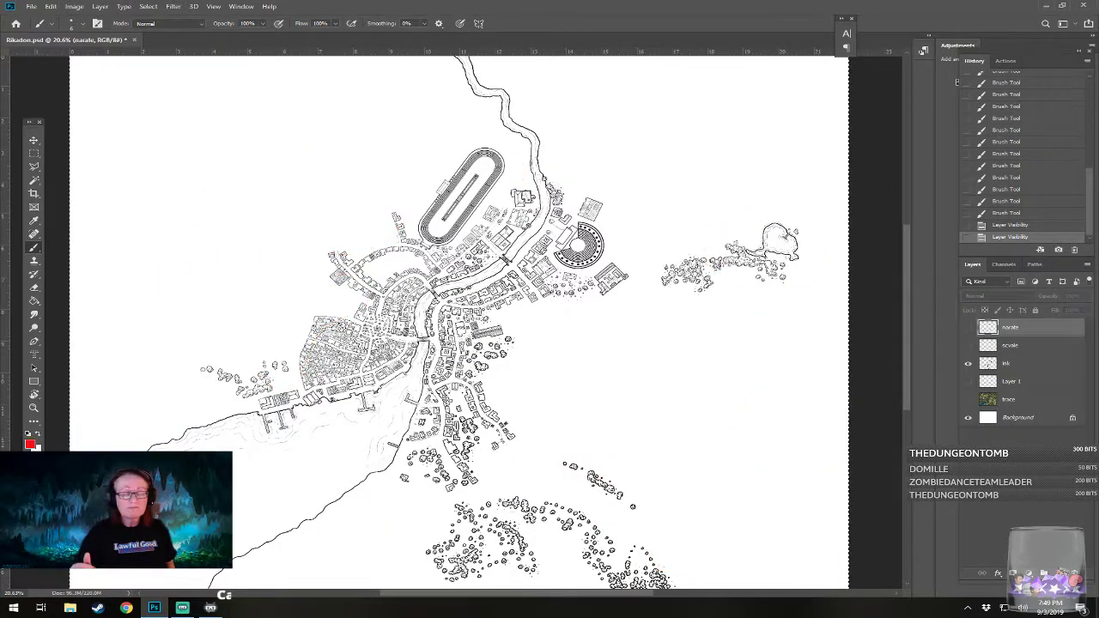